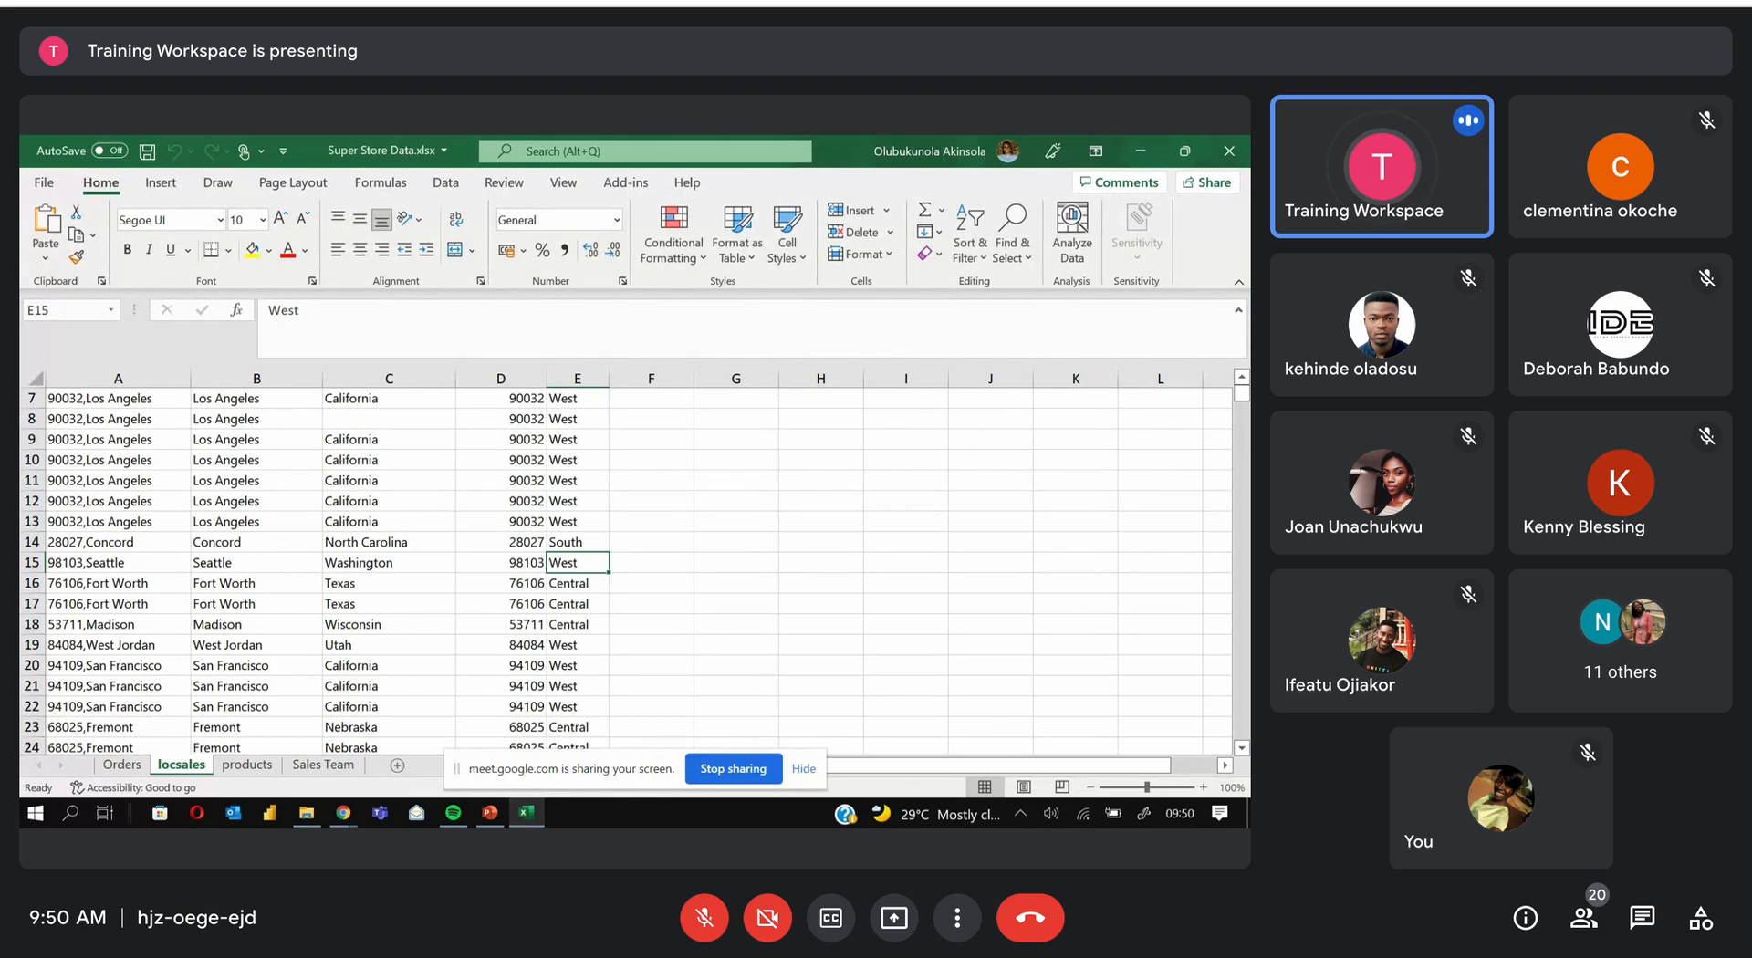
Examine the columns of the Orders sheet, from the order and customer details across to the sales, quantity and discount fields
click(123, 767)
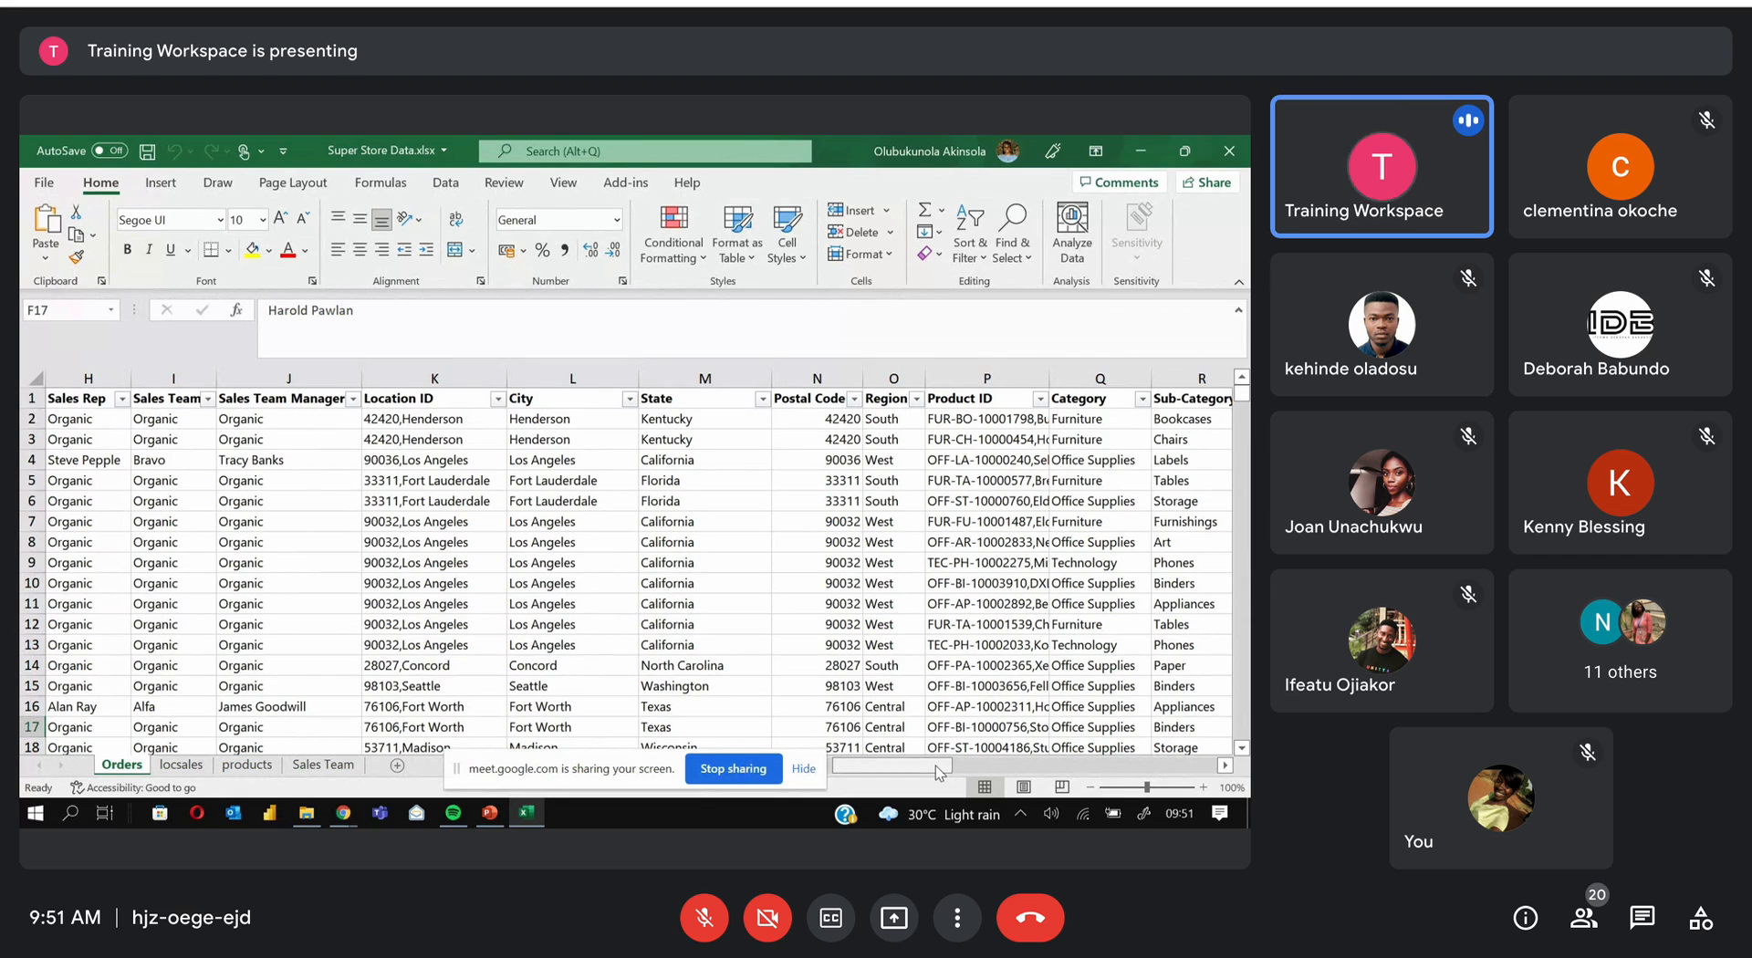
drag(934, 764, 461, 630)
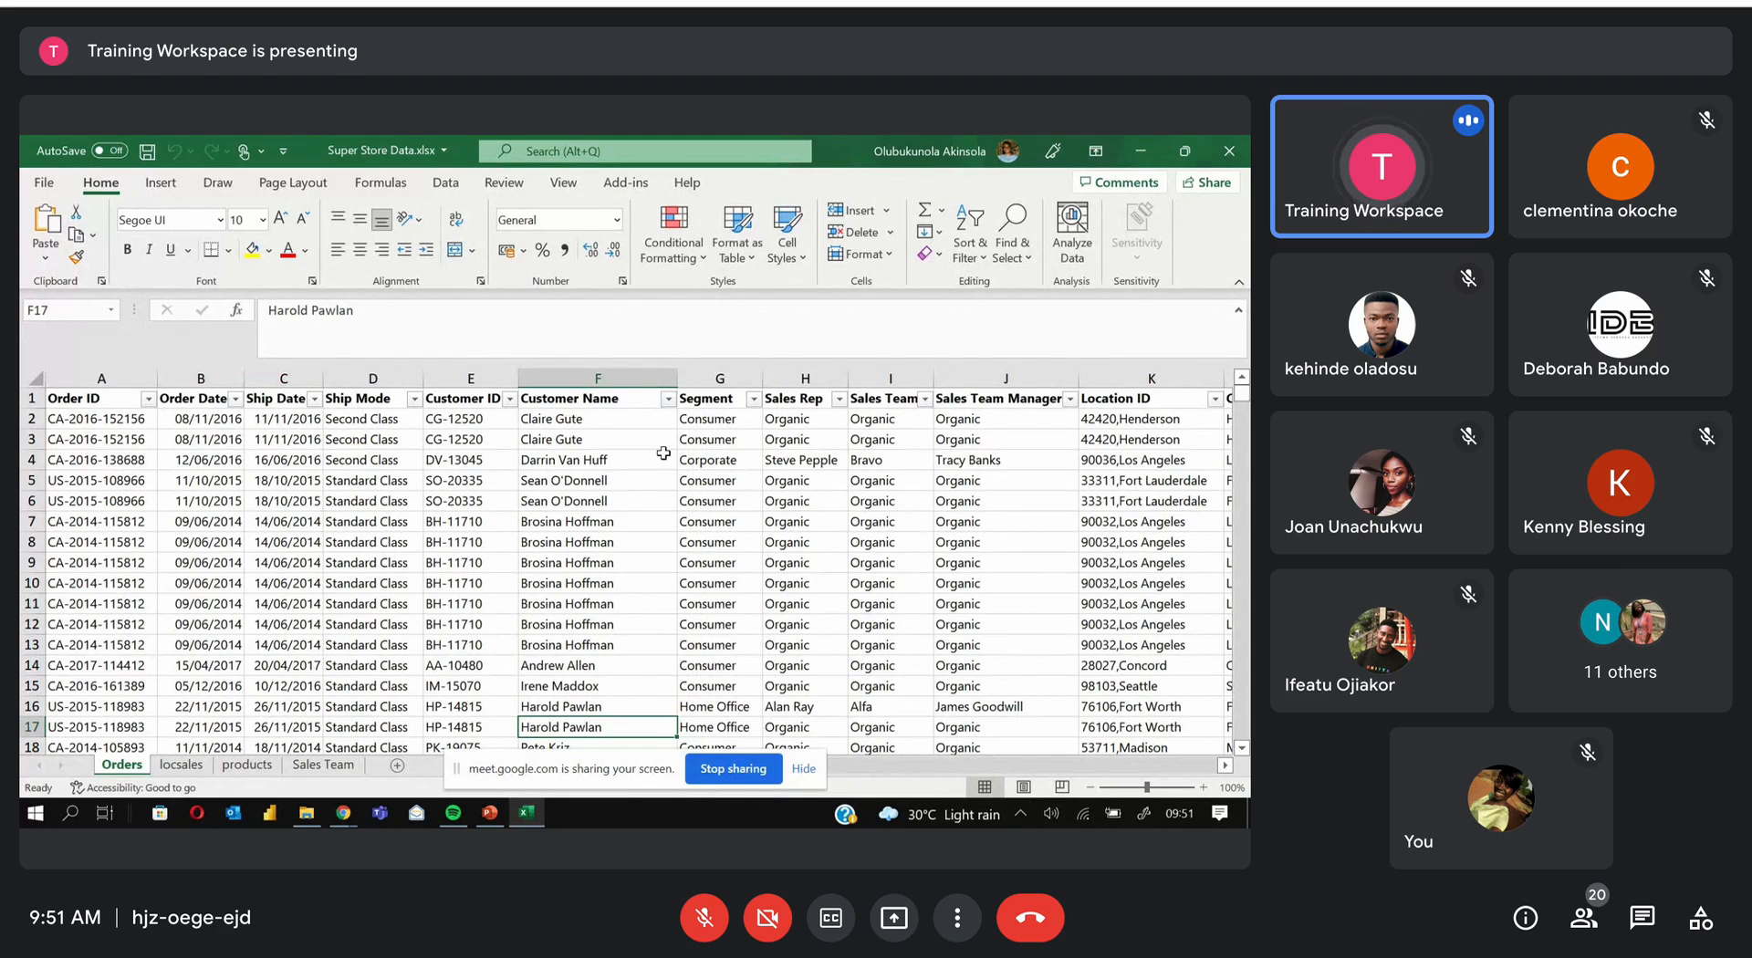
click(703, 461)
key(Right)
key(Right)
key(Right)
key(Right)
key(Right)
key(Right)
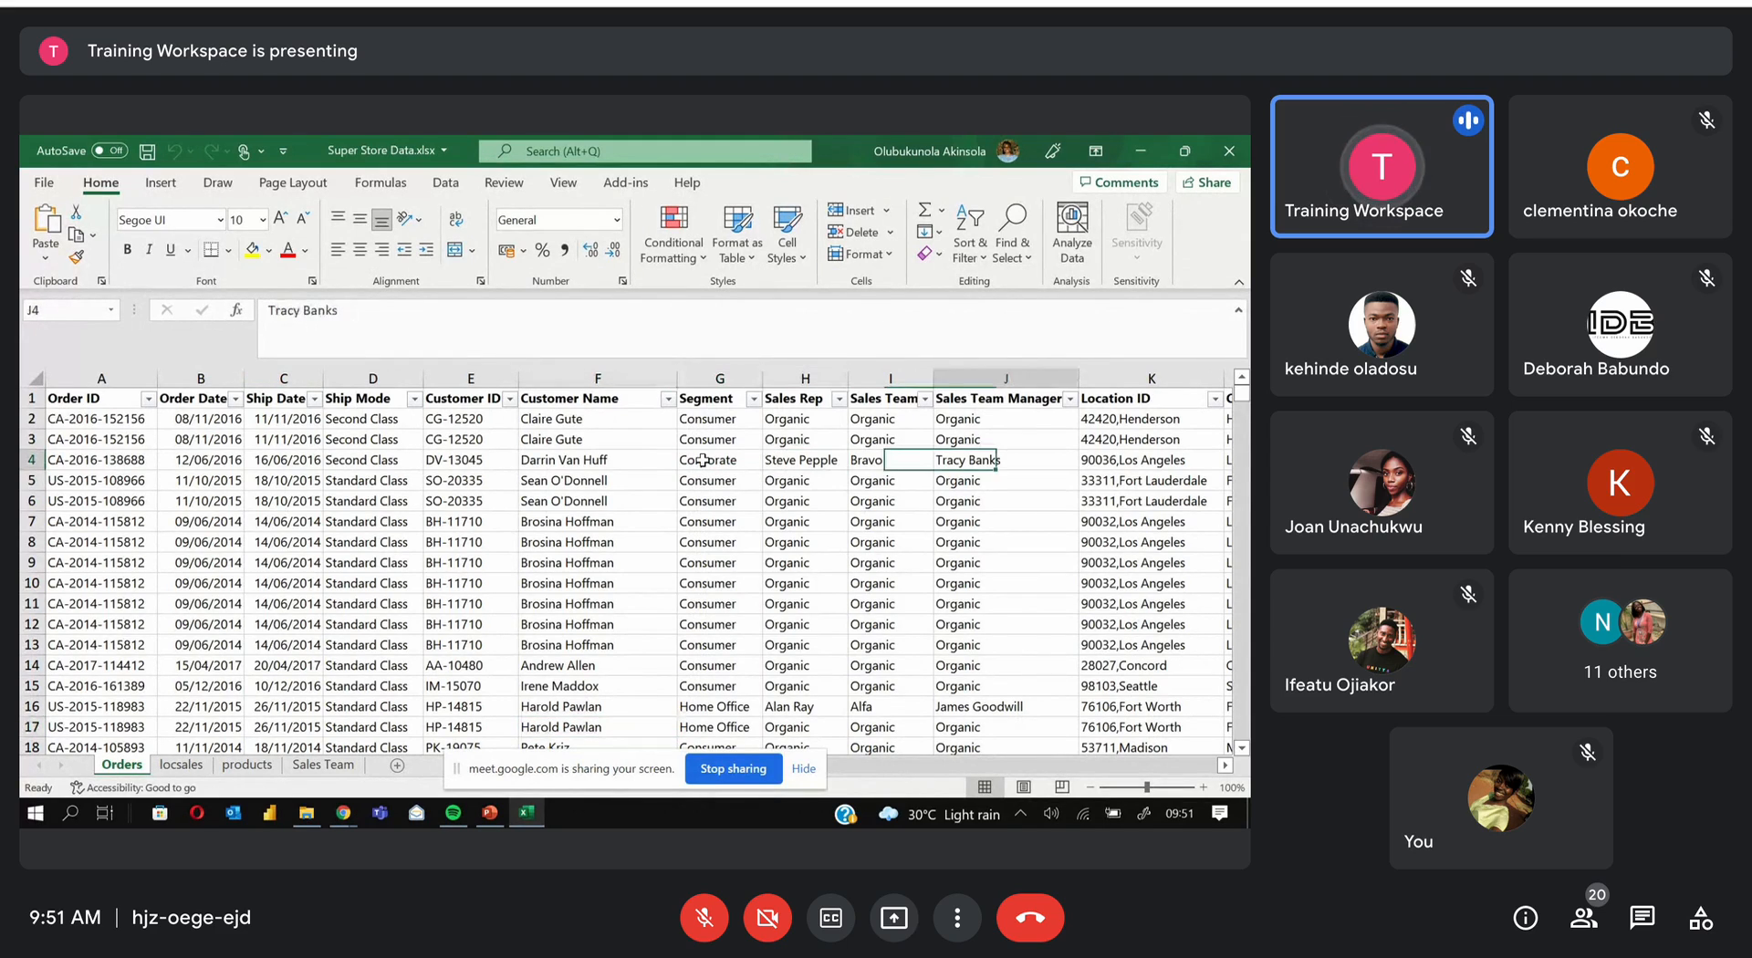
key(Right)
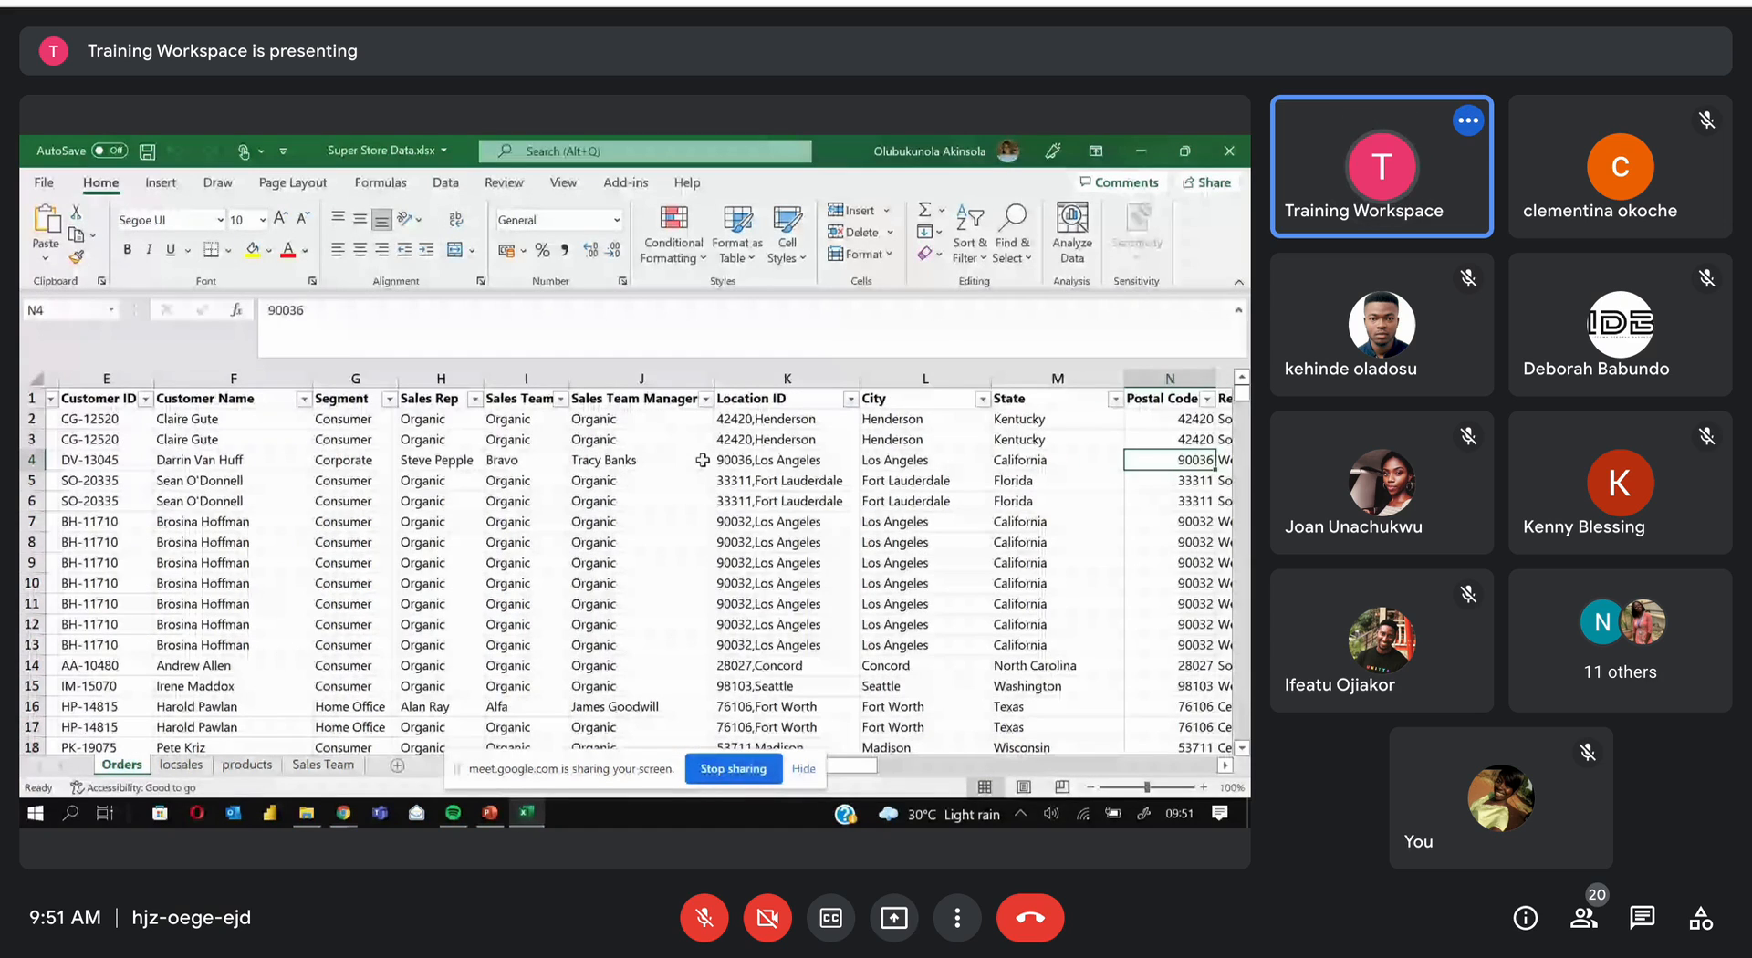
key(Right)
key(Right)
key(Right)
key(Right)
key(Right)
key(Right)
key(Right)
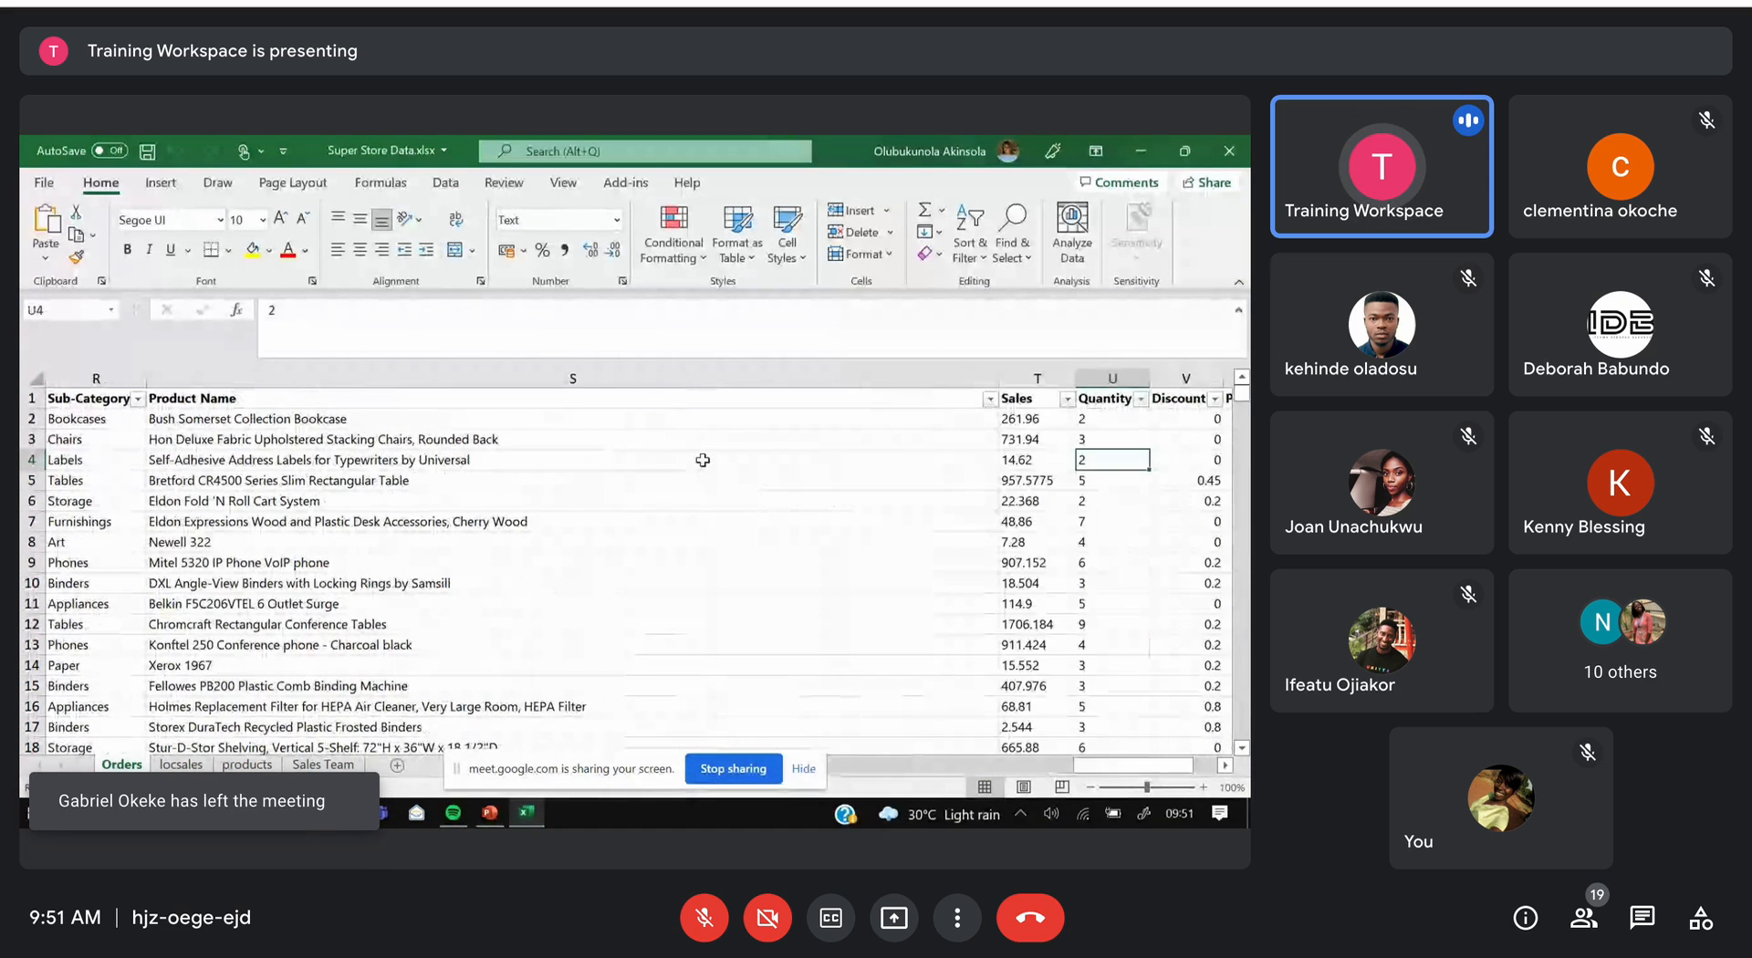
Examine the location, product and sales team data on the locsales, products and Sales Team sheets
click(182, 765)
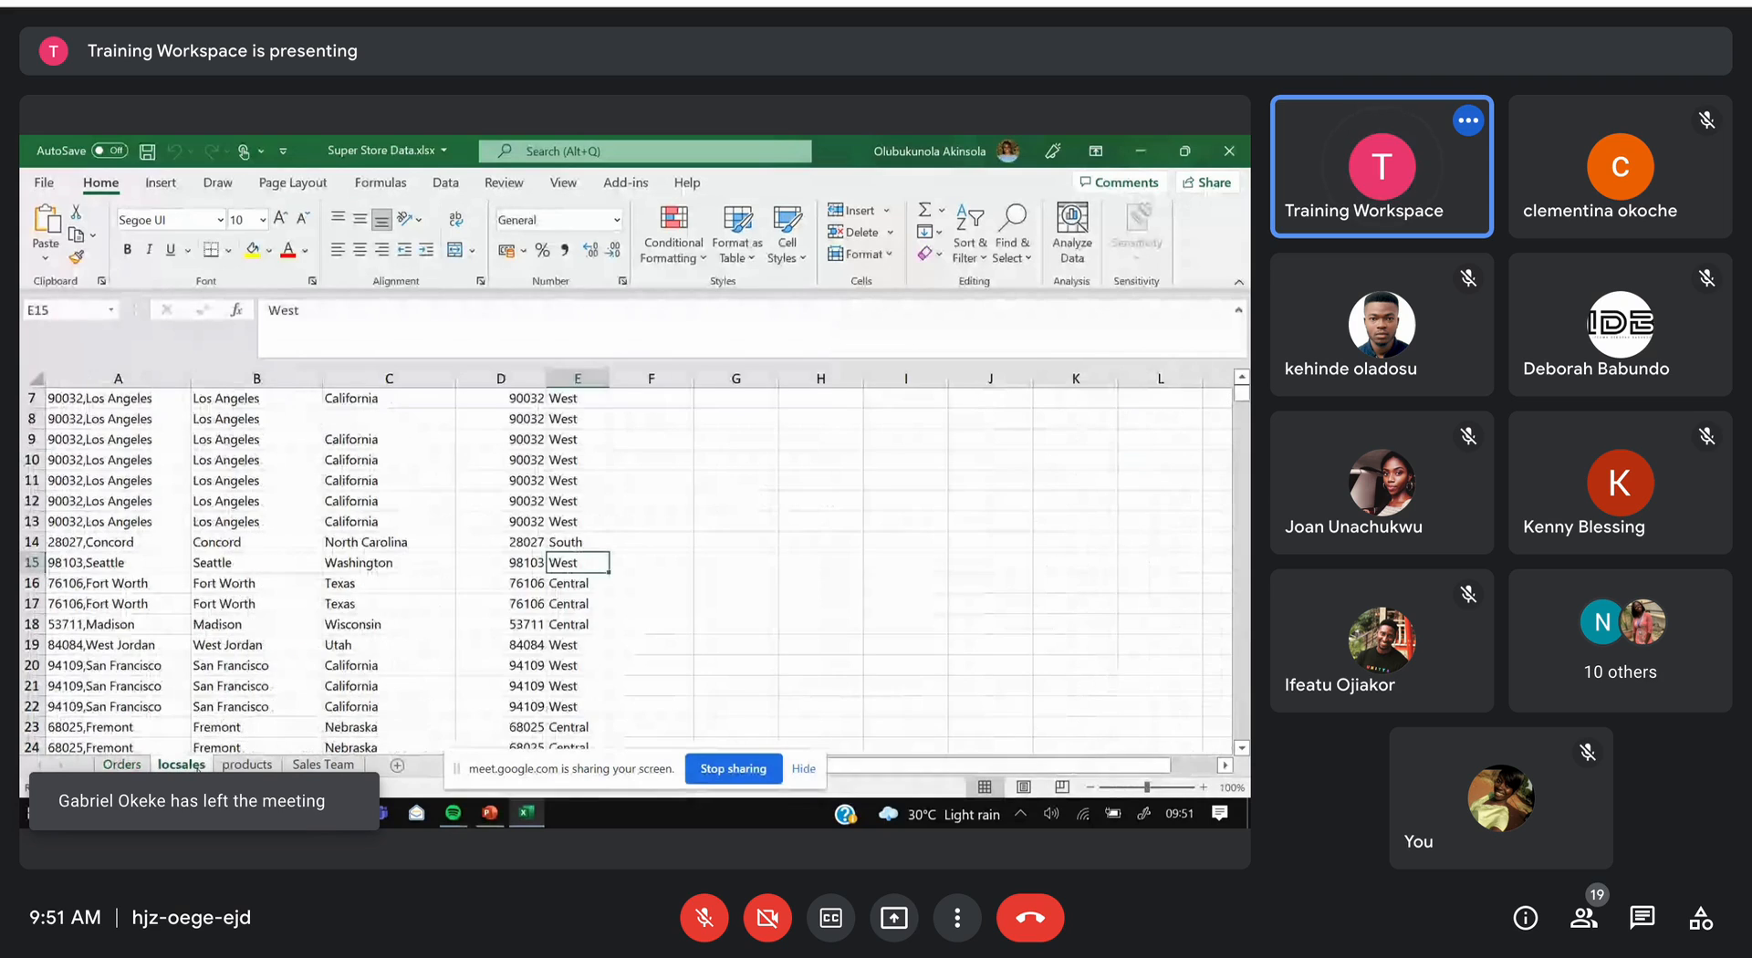
click(213, 550)
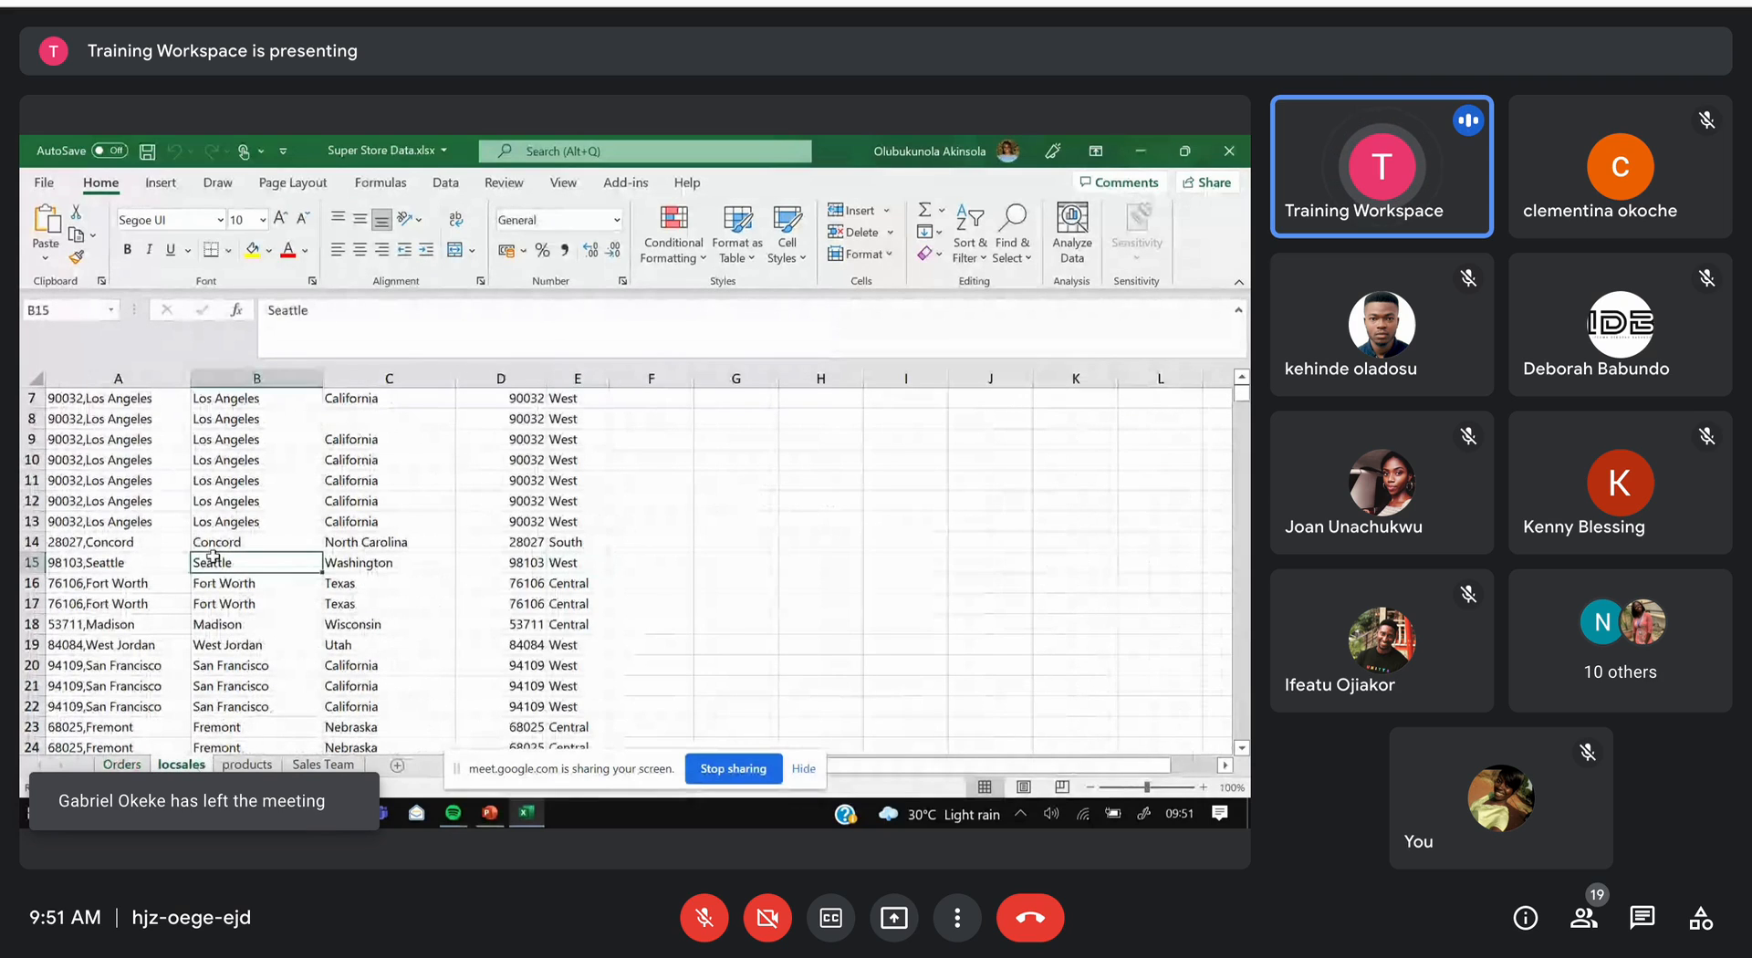
key(ctrl+Up)
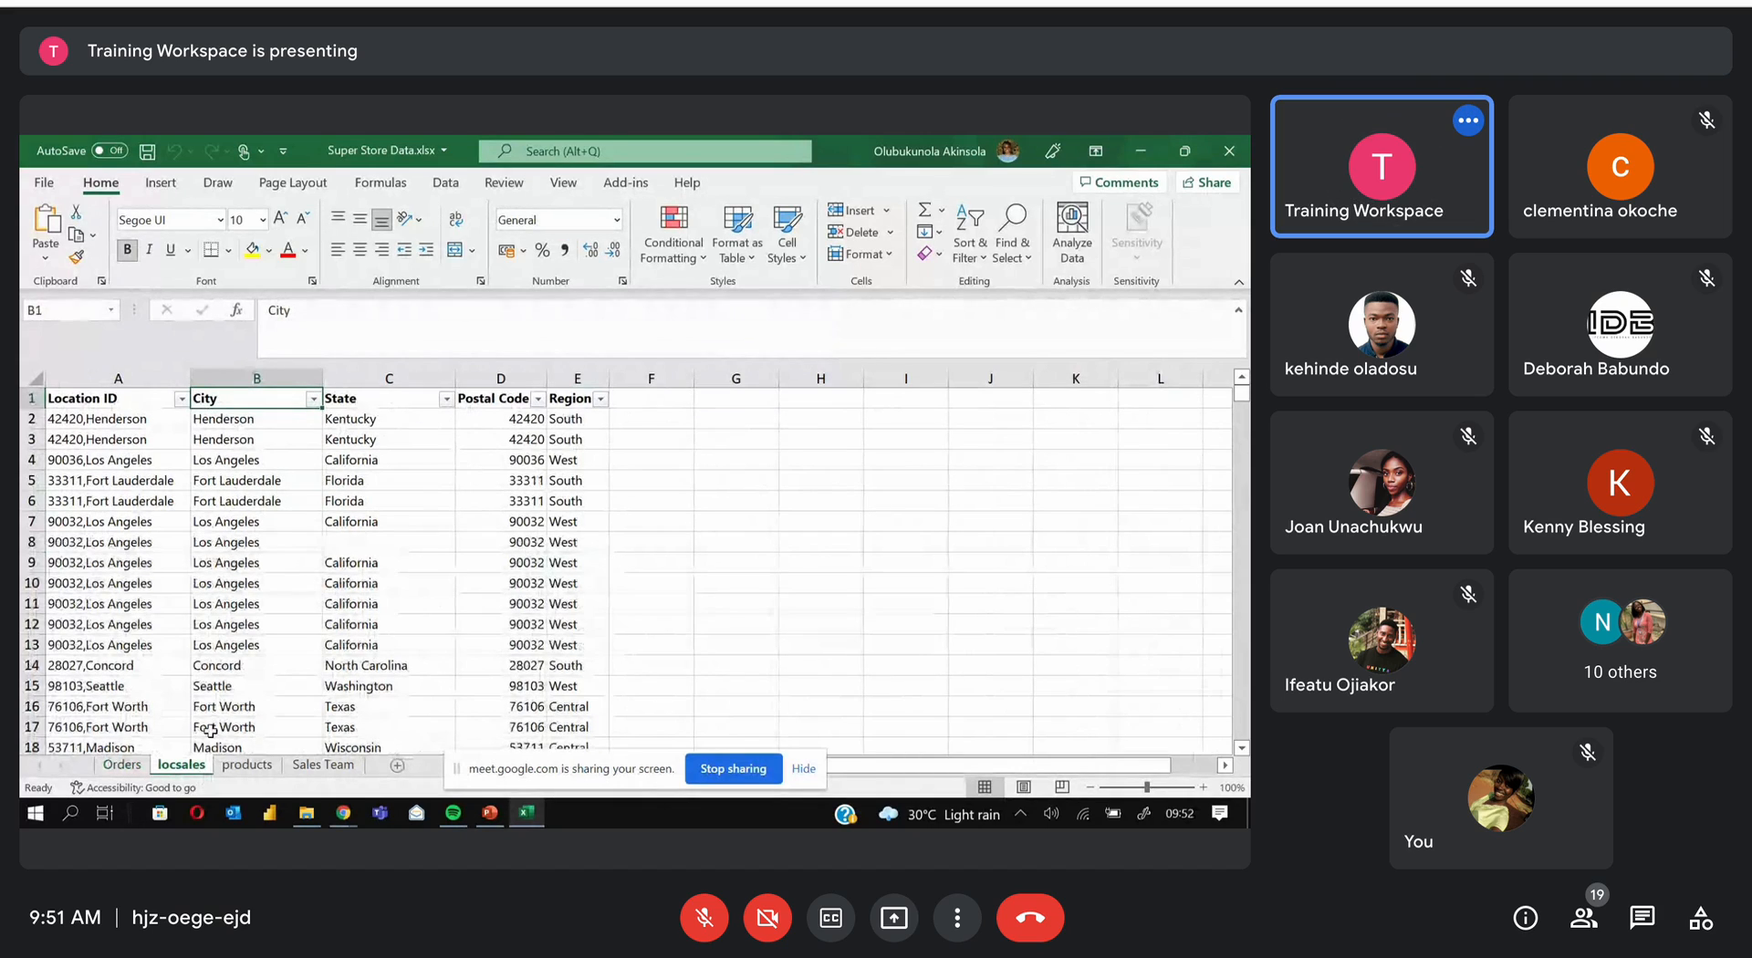
click(241, 775)
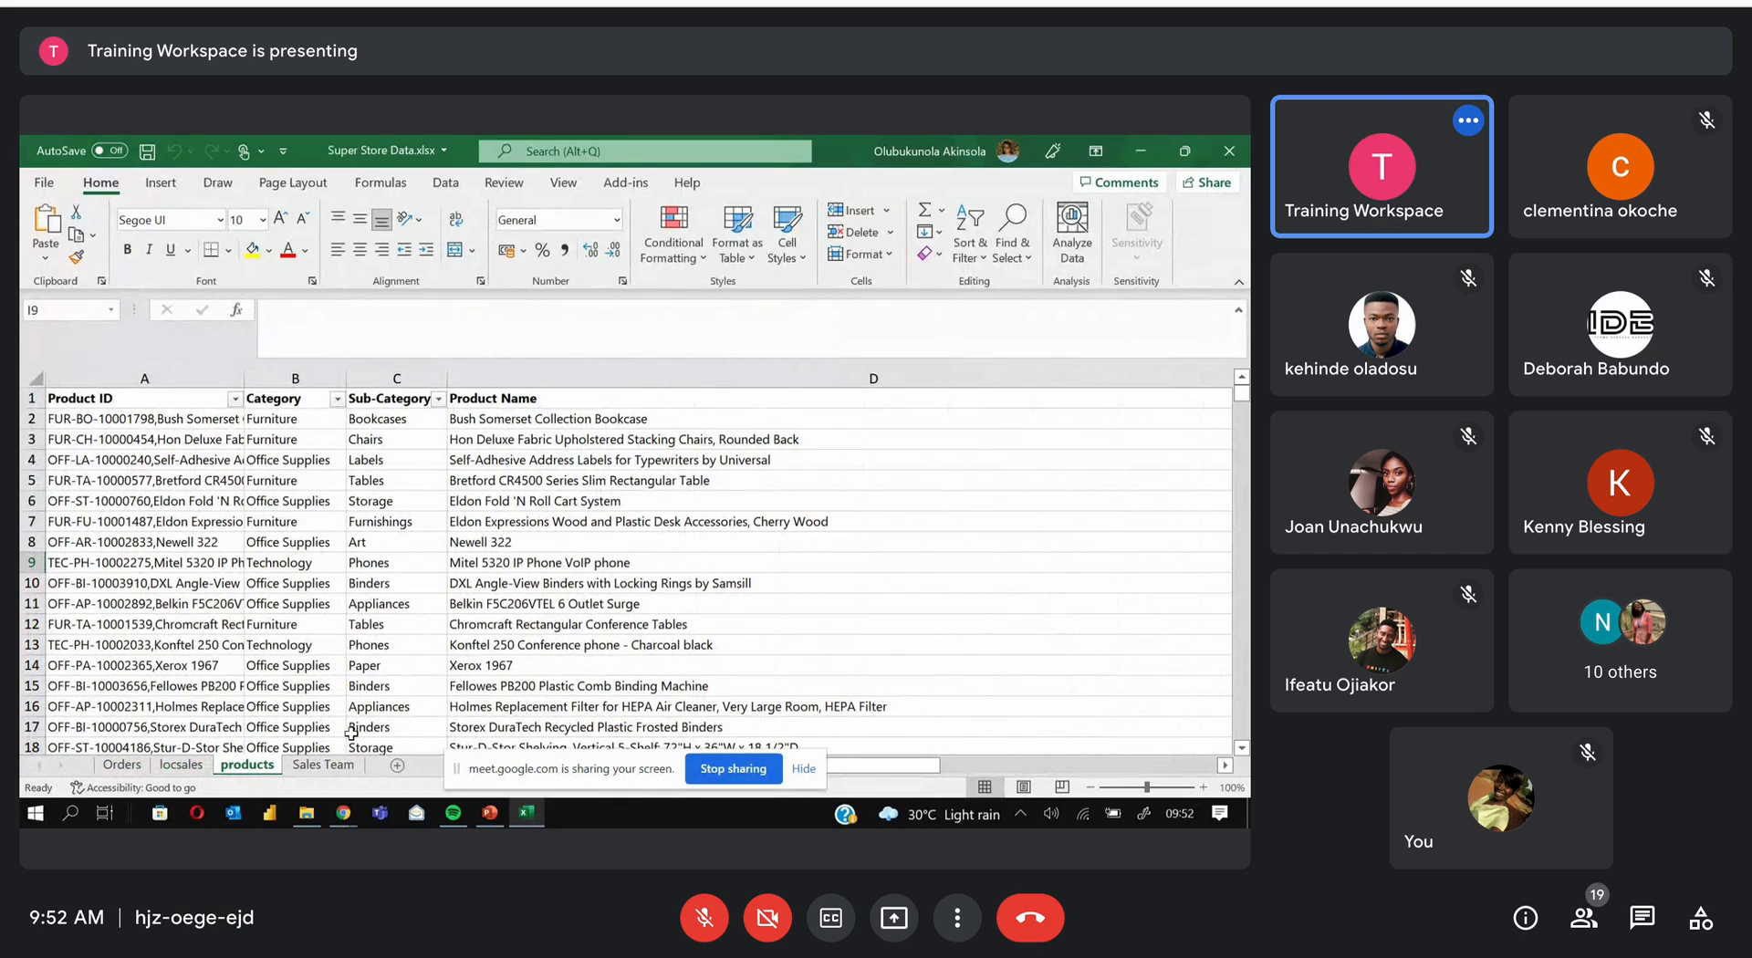
click(330, 766)
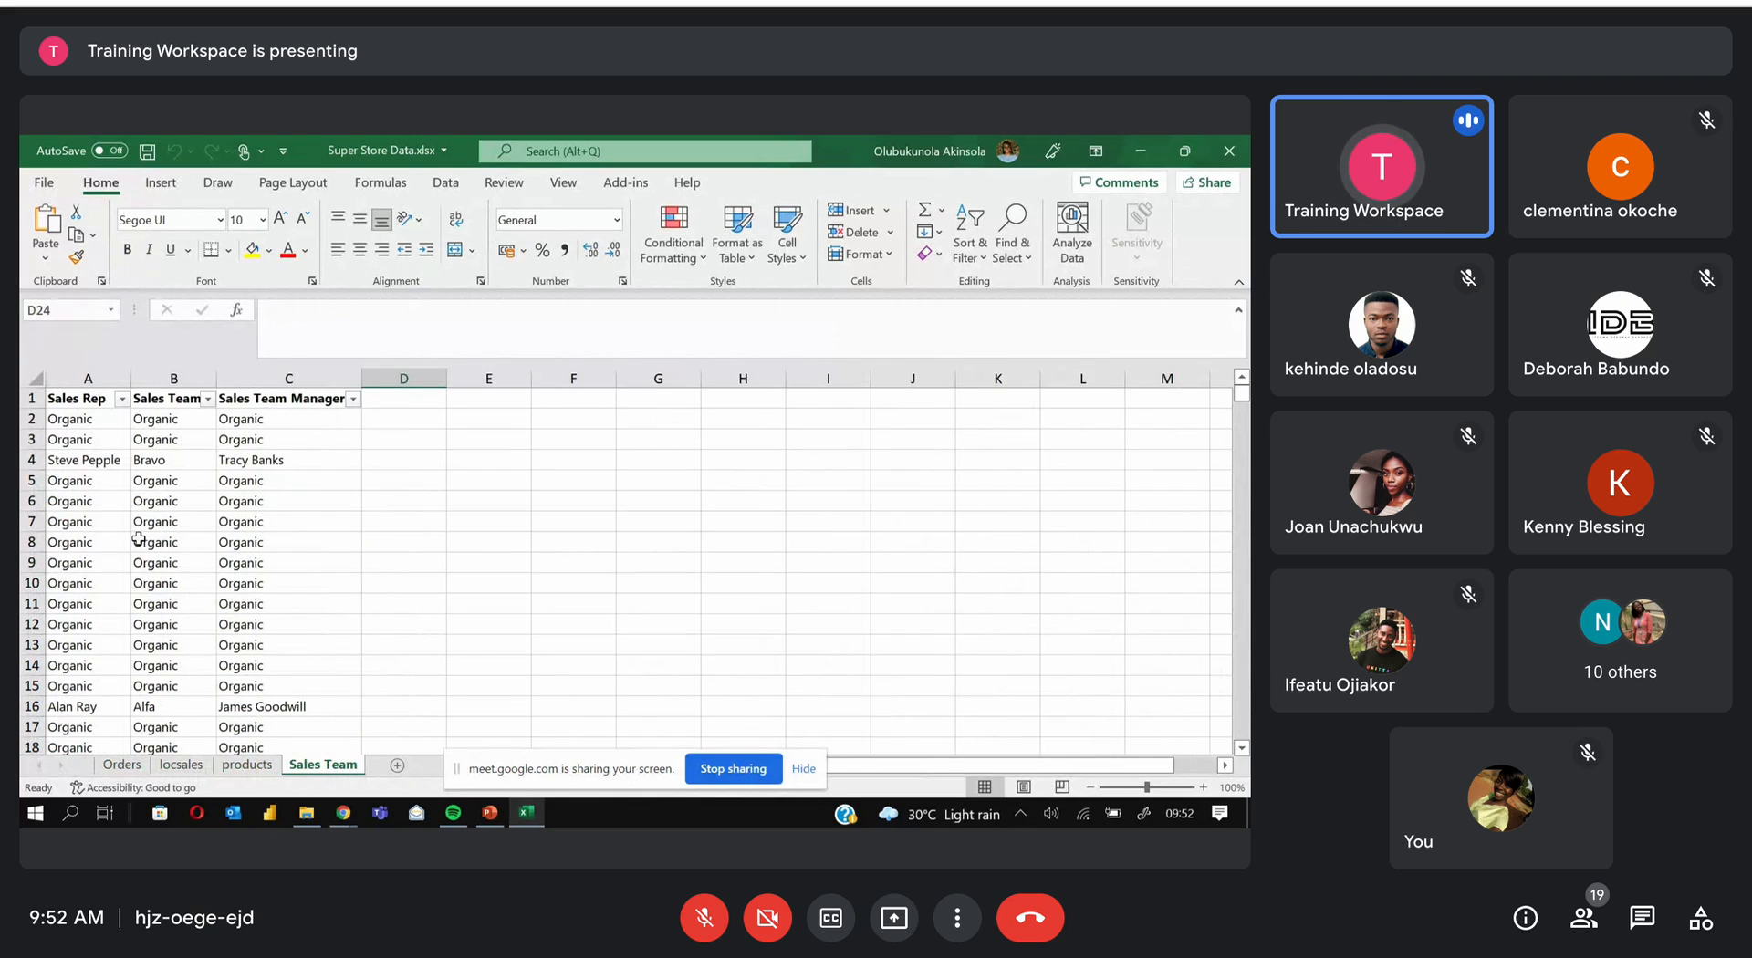
drag(71, 425, 222, 445)
click(223, 445)
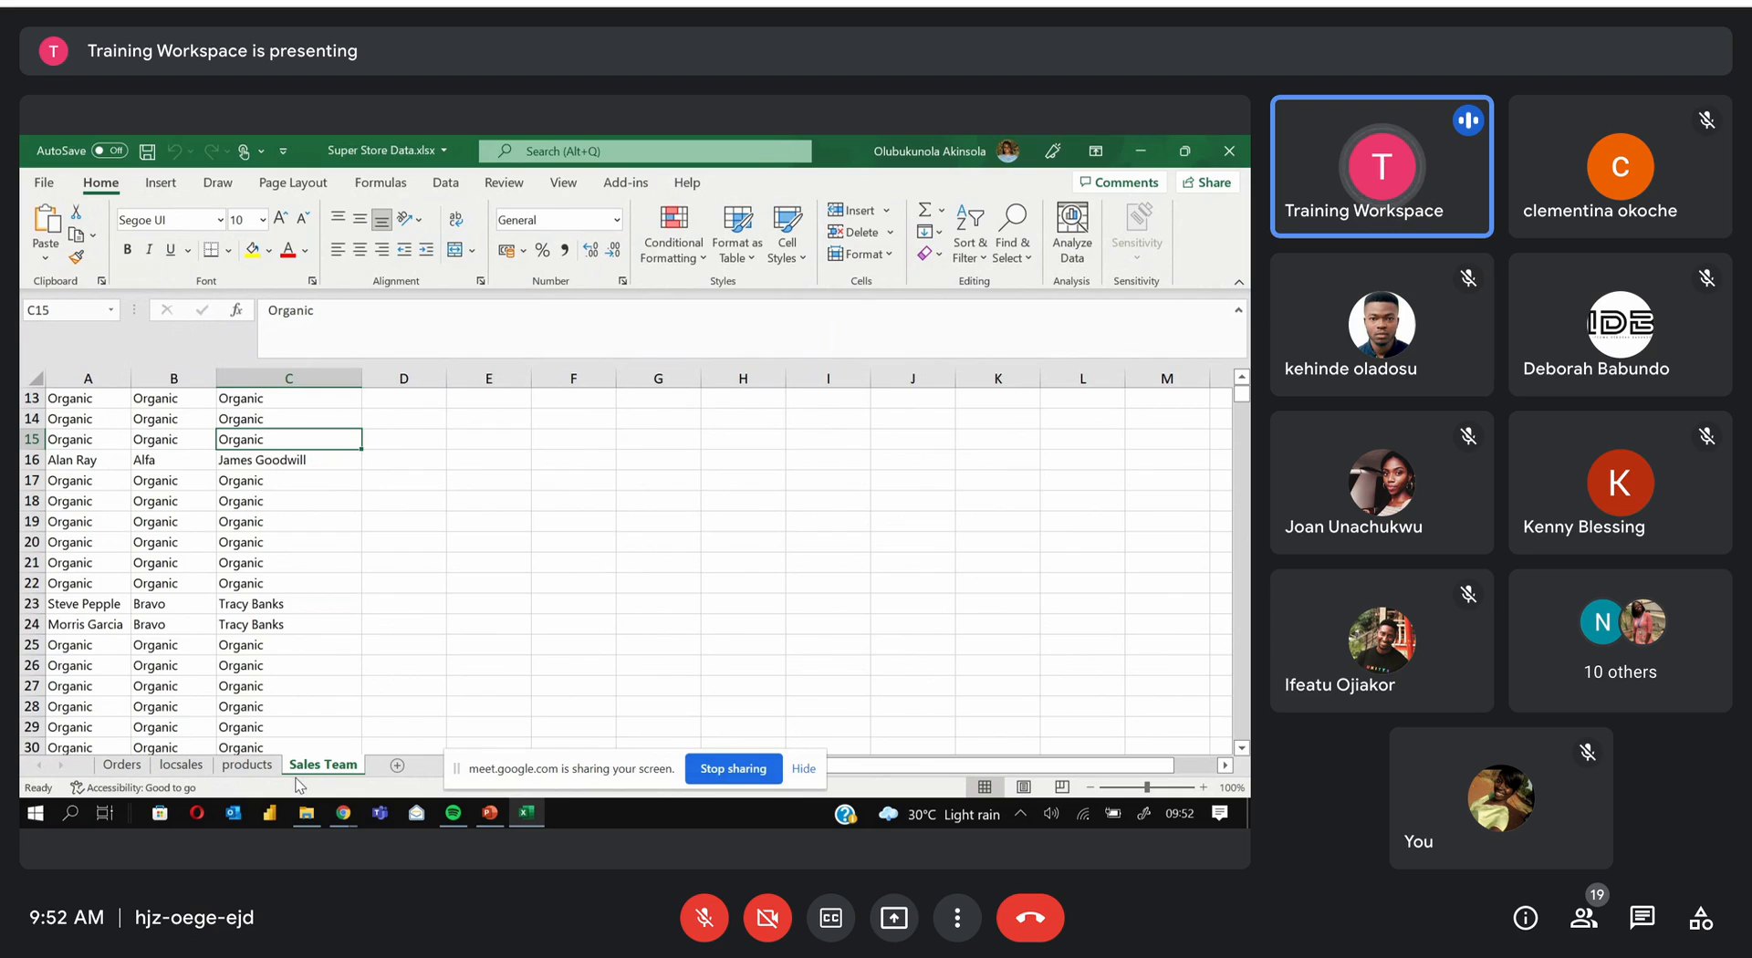
Switch to Power BI Desktop and dismiss its start screen to reach a blank report
click(273, 813)
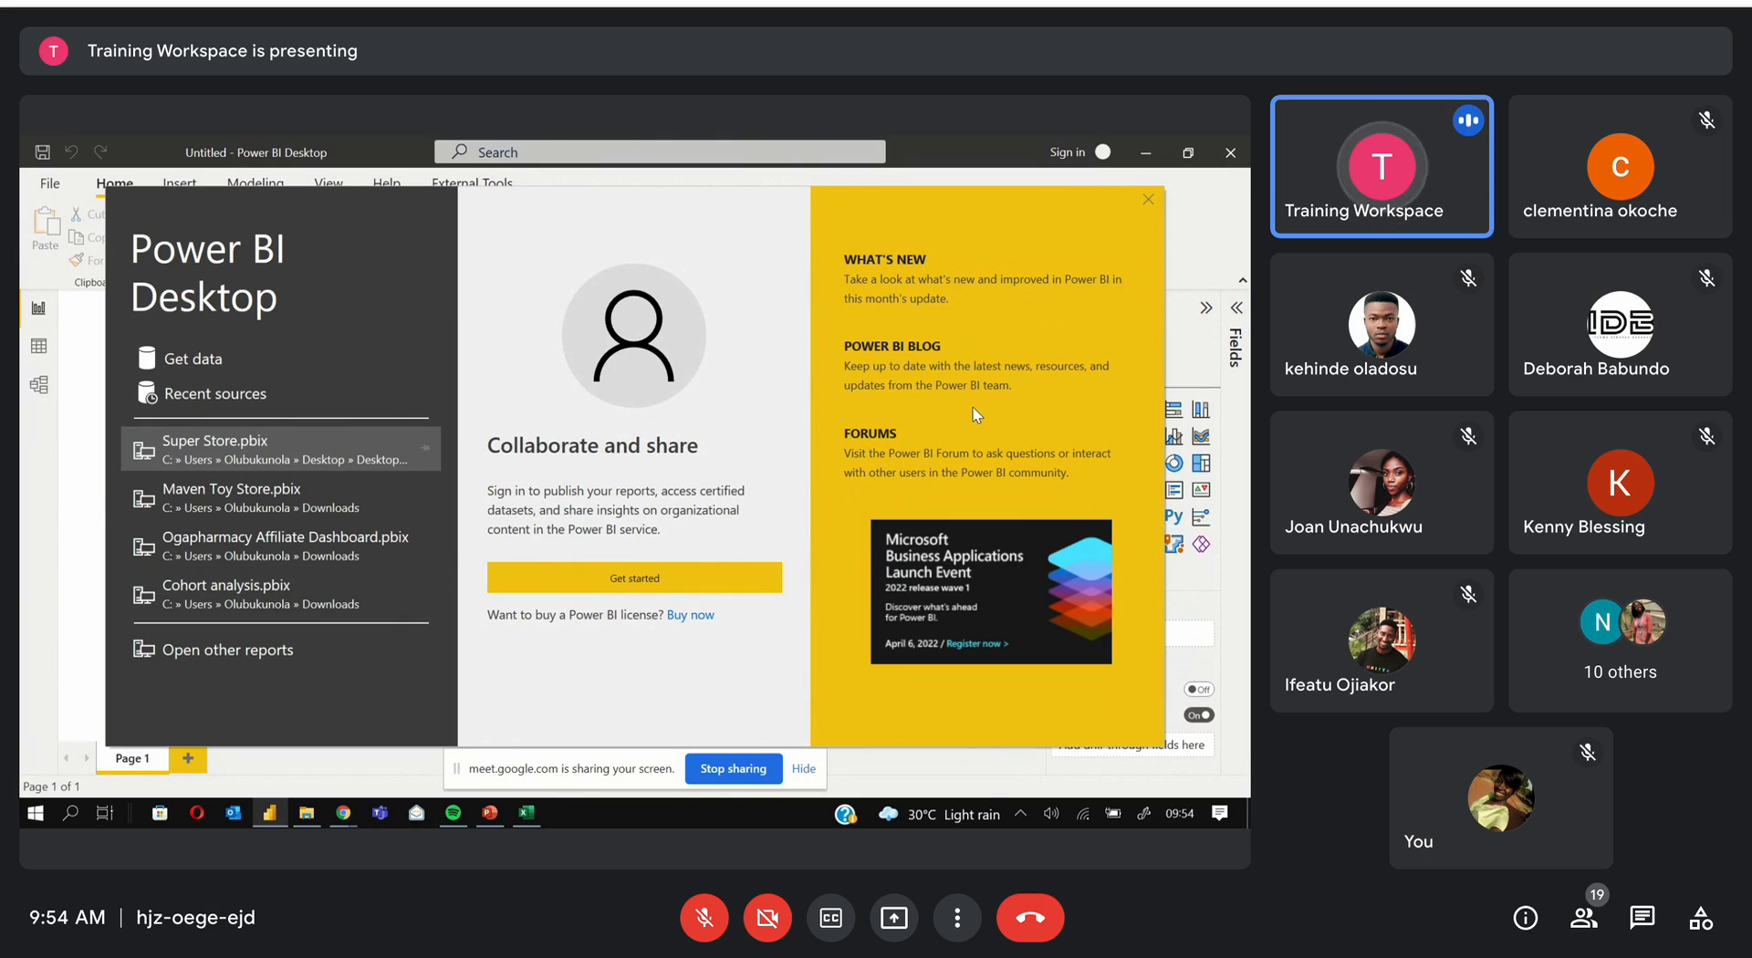
click(1147, 200)
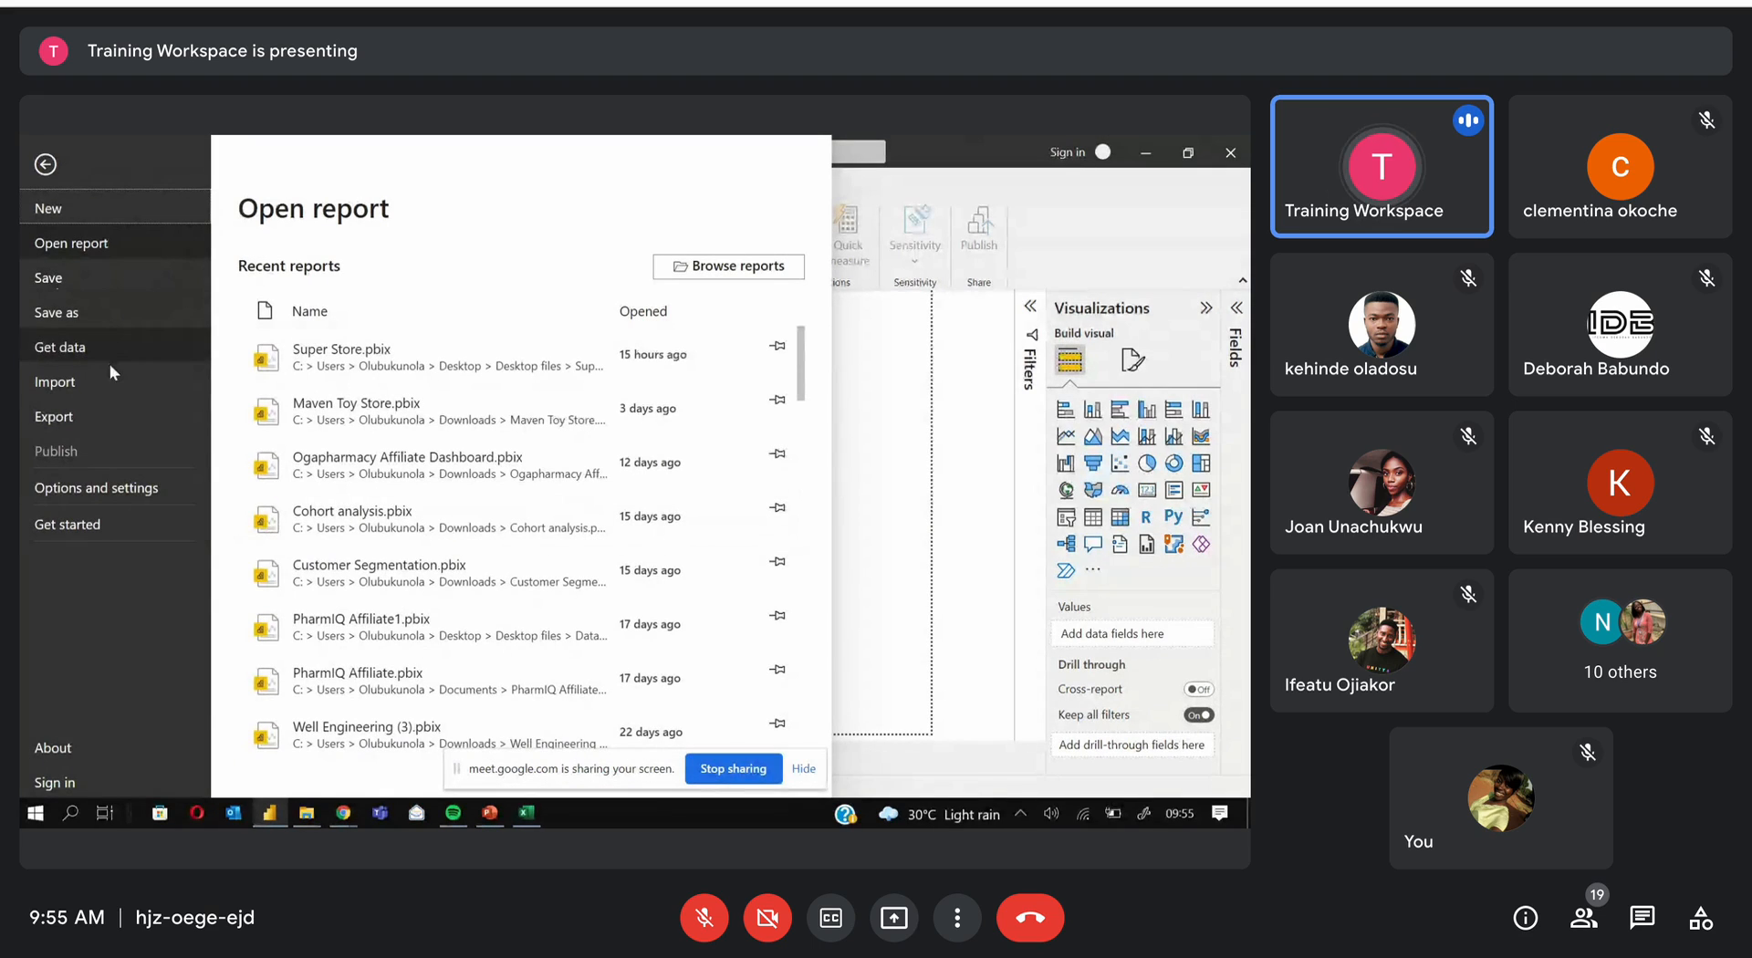
click(45, 165)
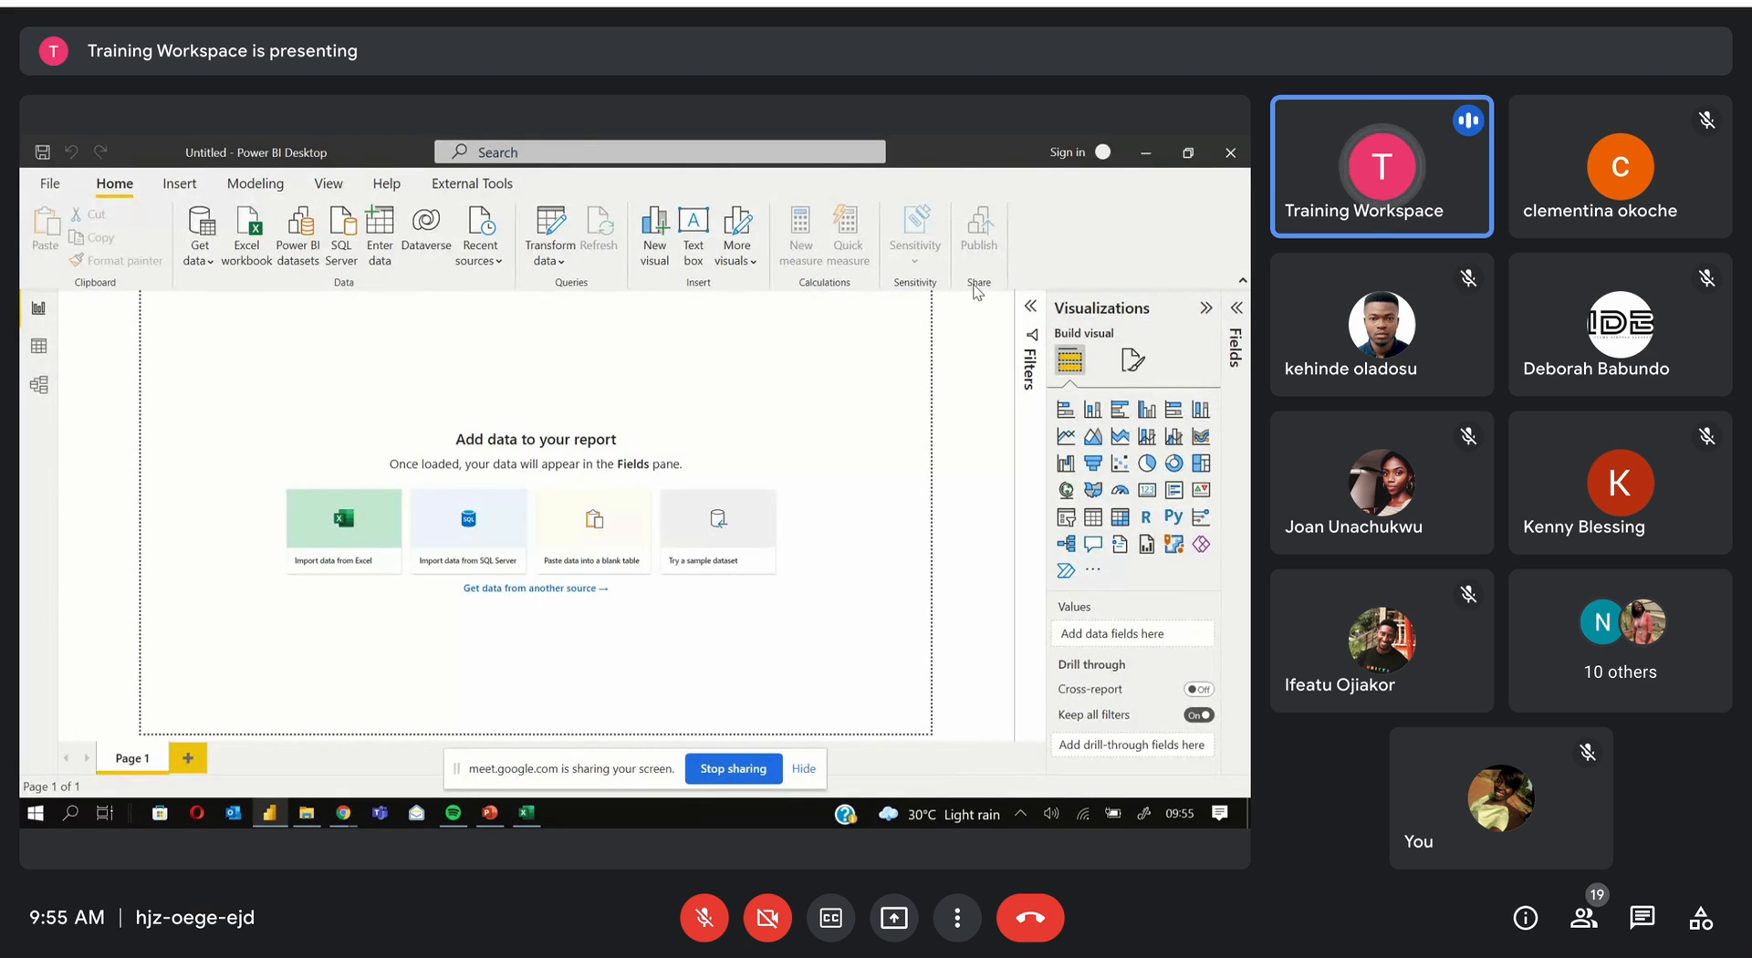
Look over the commands available for inserting, modeling, viewing and getting help, finishing on the home commands
click(165, 190)
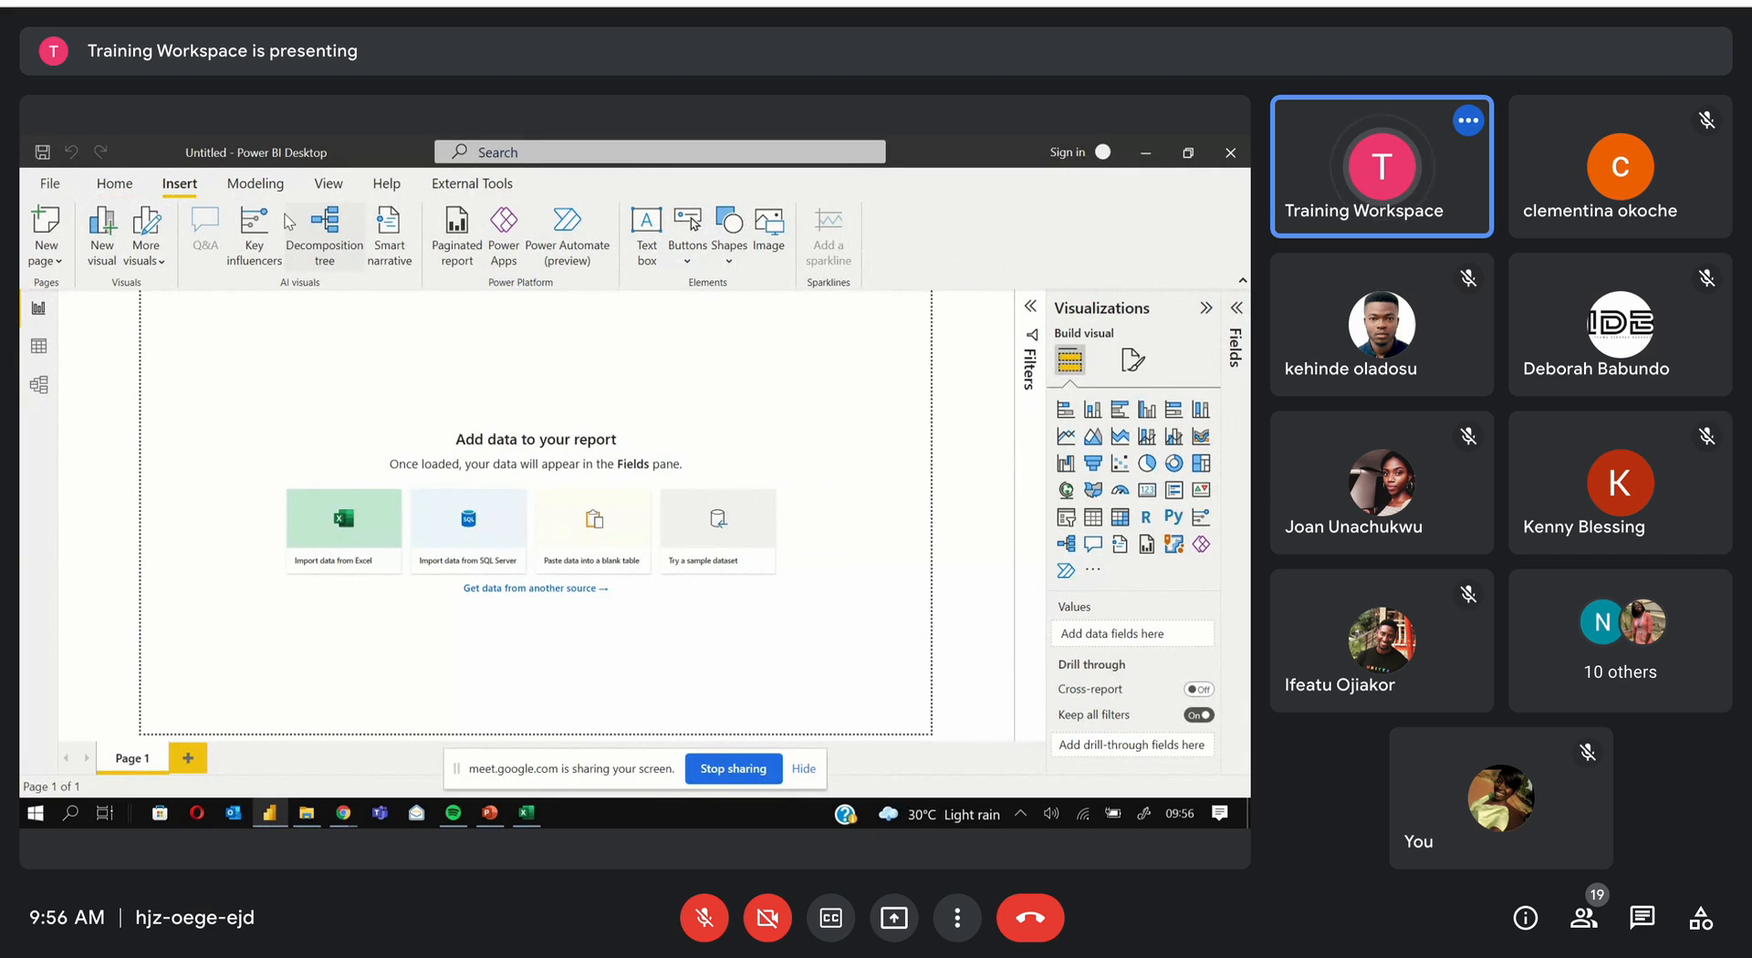
click(256, 185)
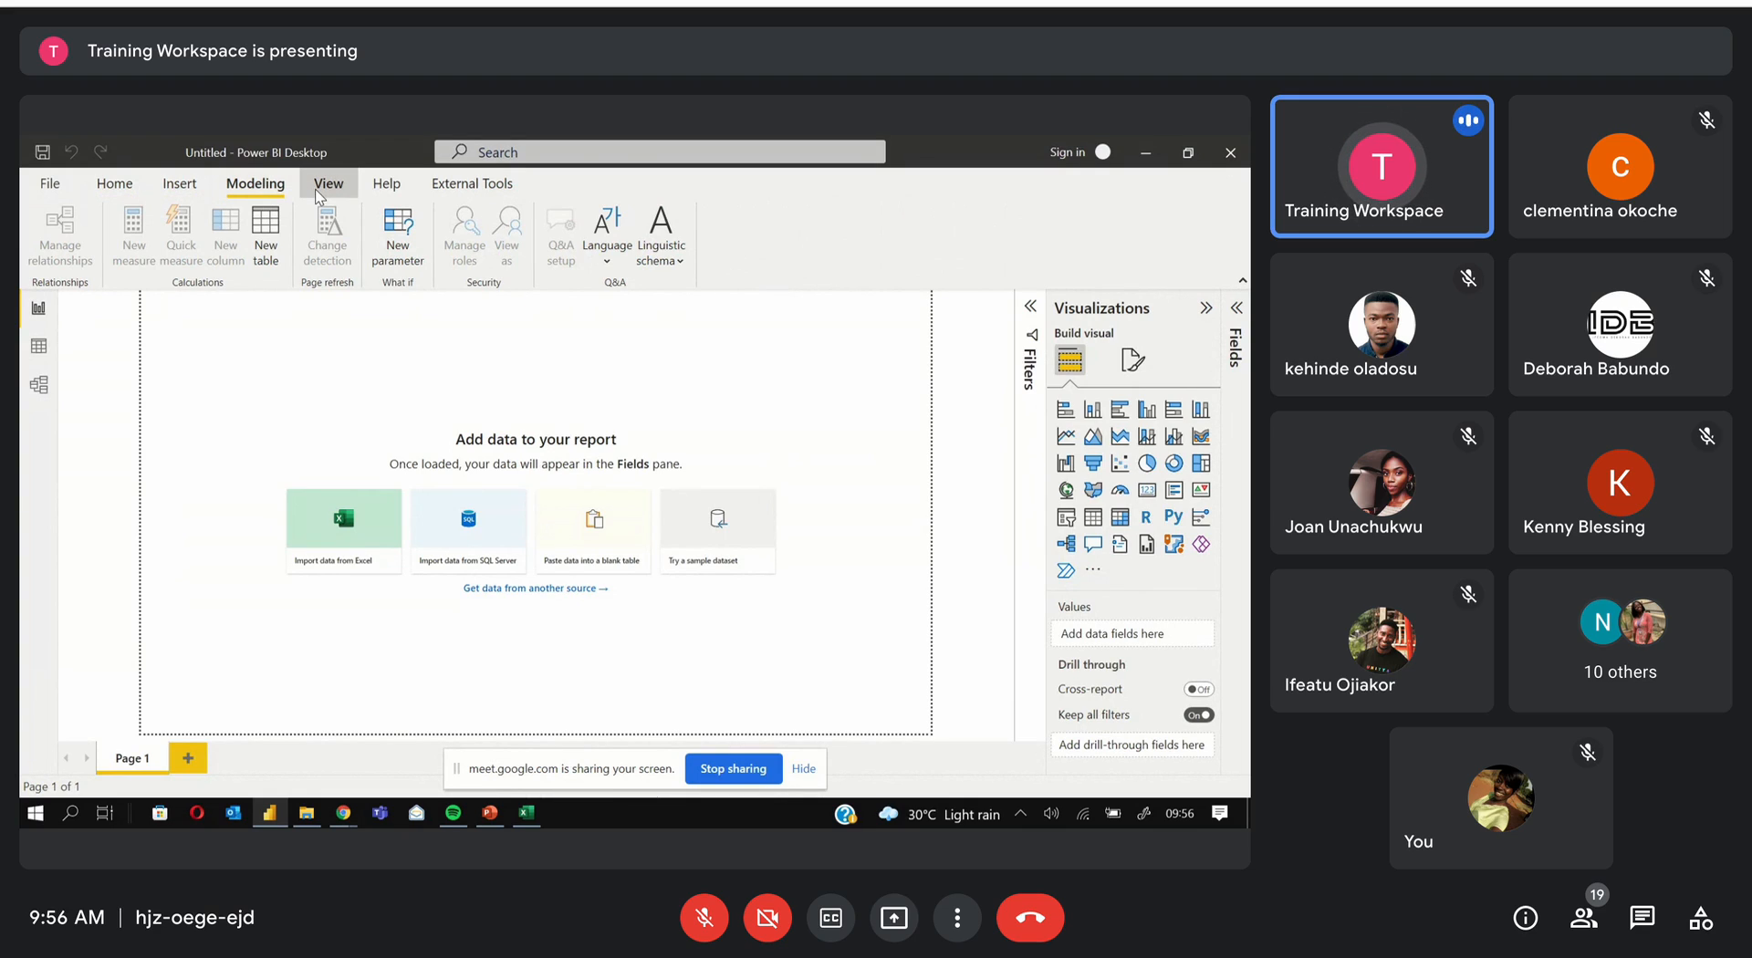
click(323, 189)
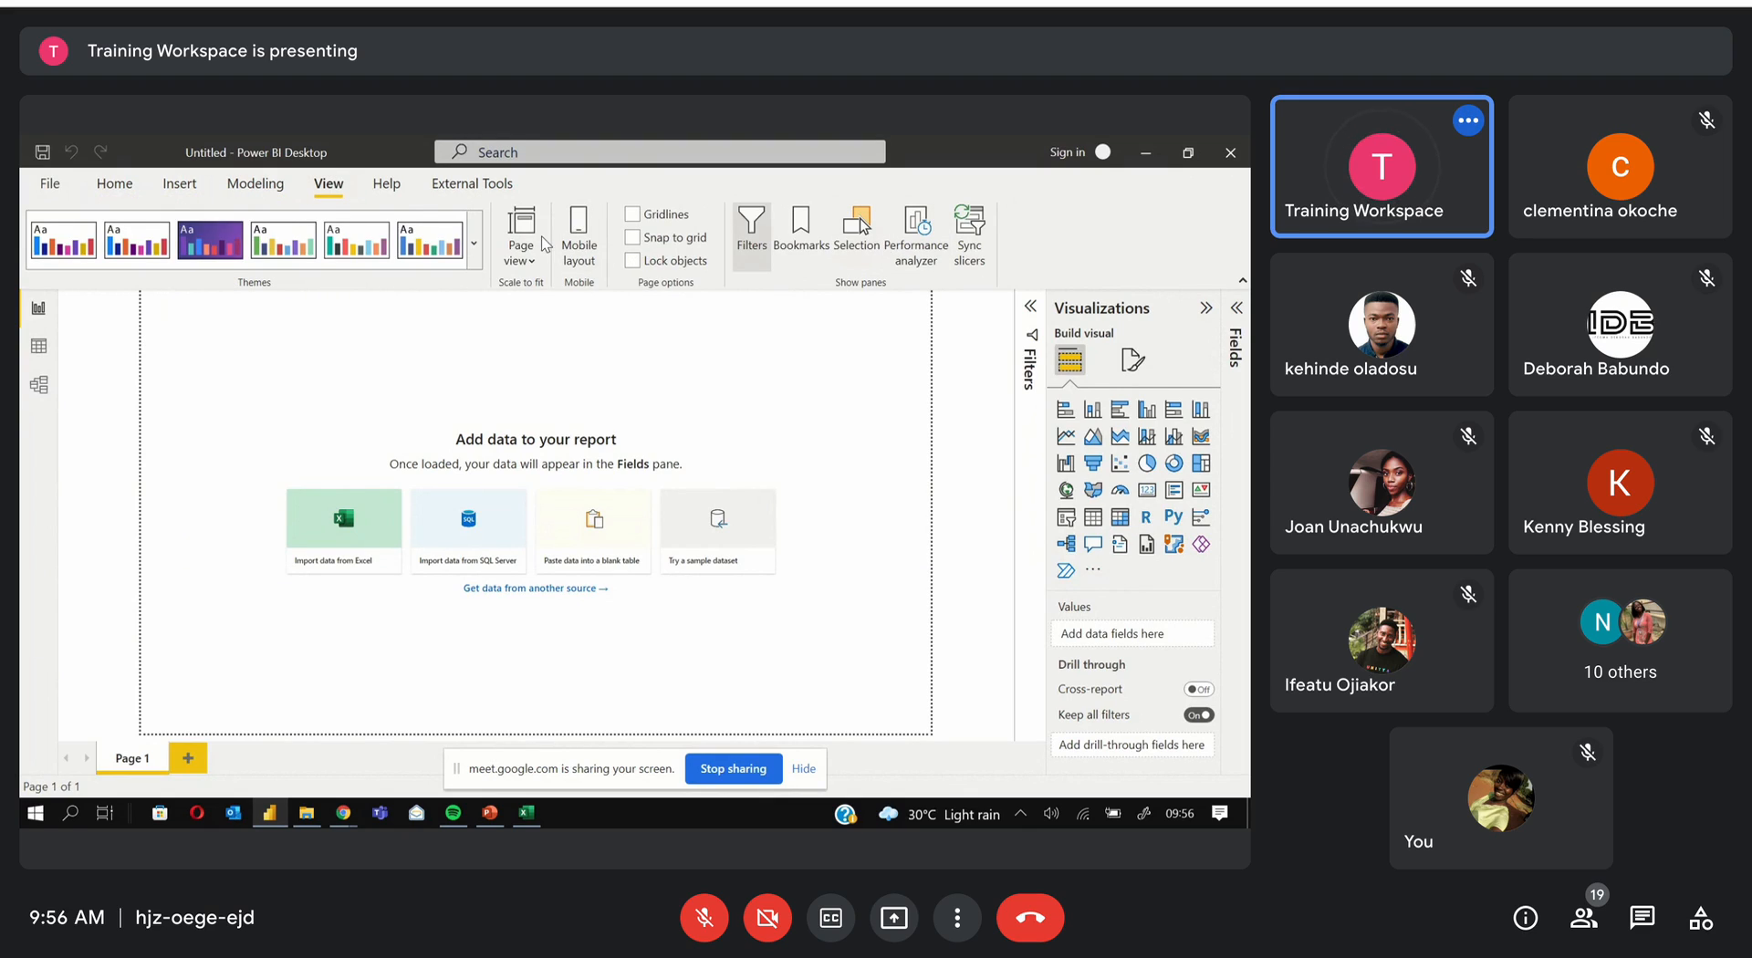
click(404, 194)
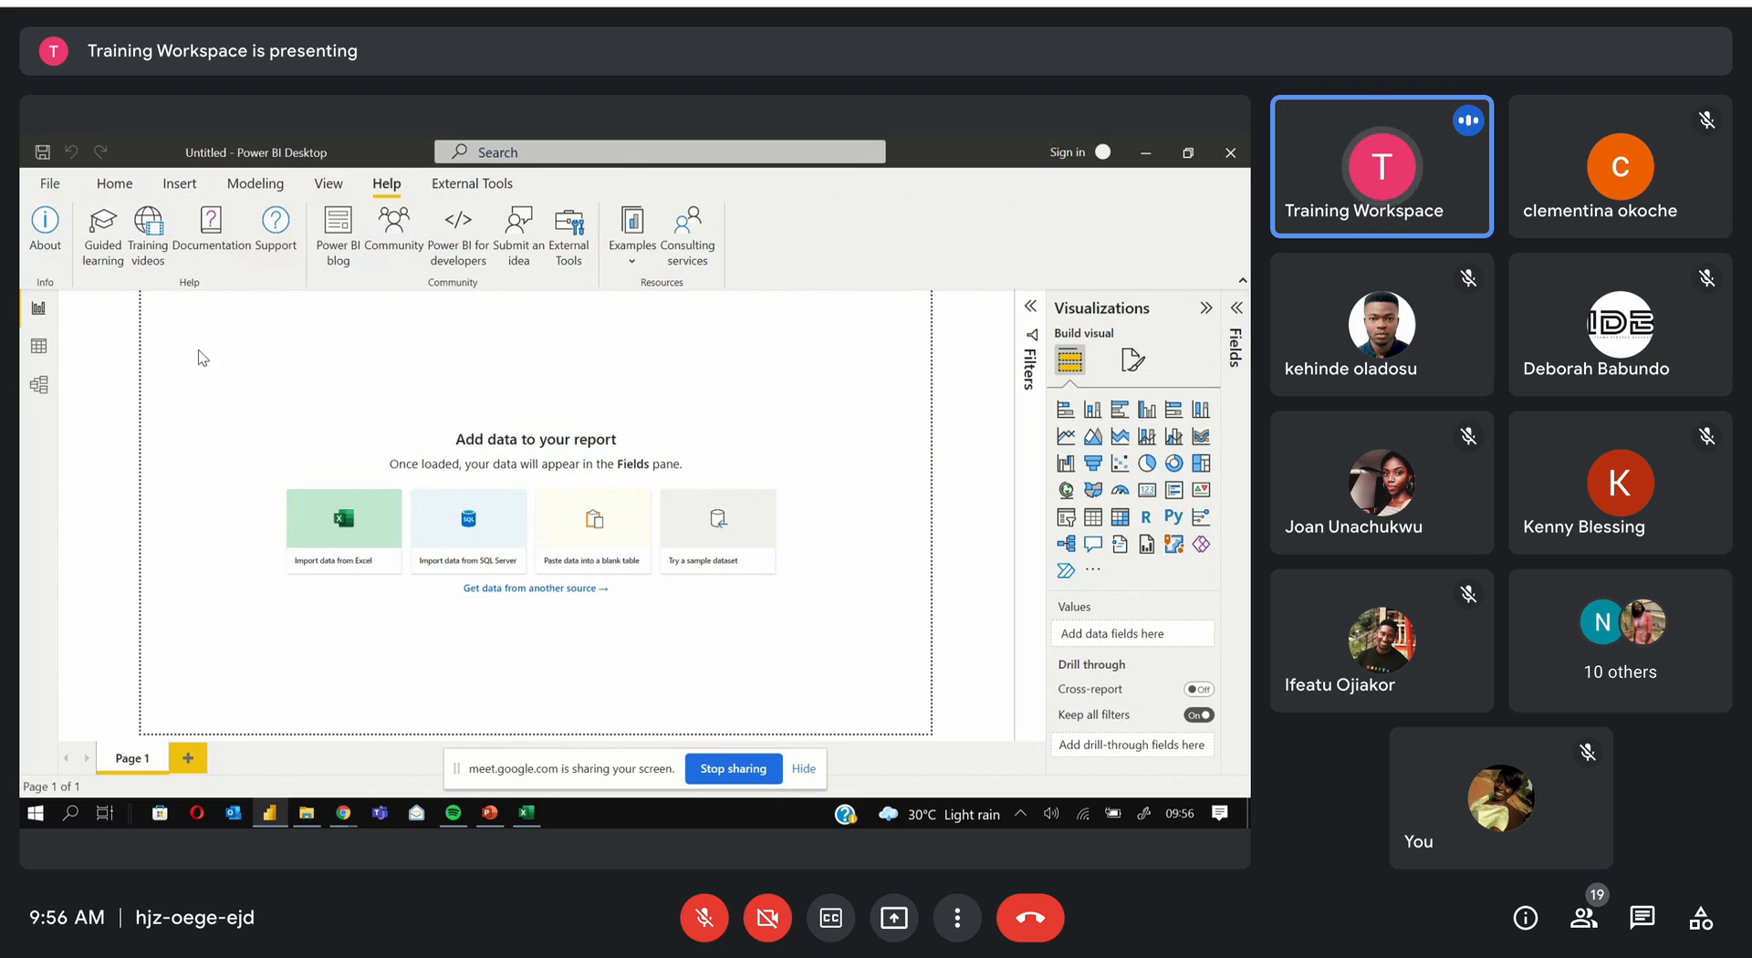
click(116, 185)
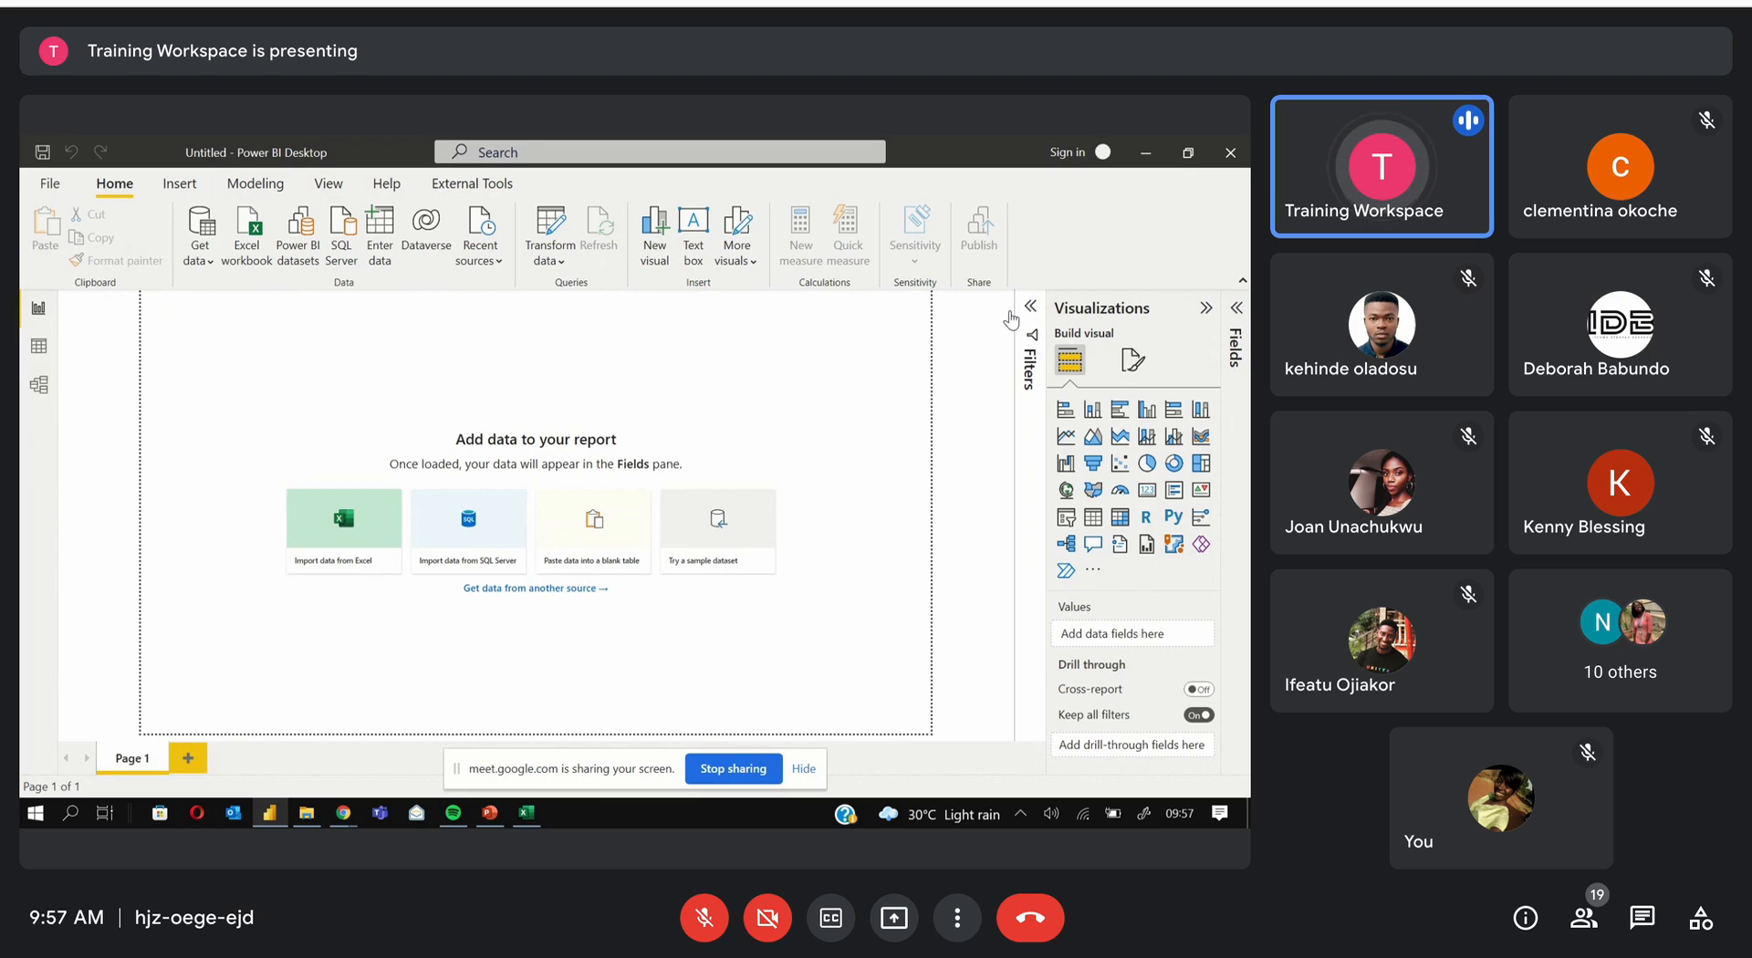
Expand the collapsed Filters and Fields panes beside the report canvas
click(1025, 317)
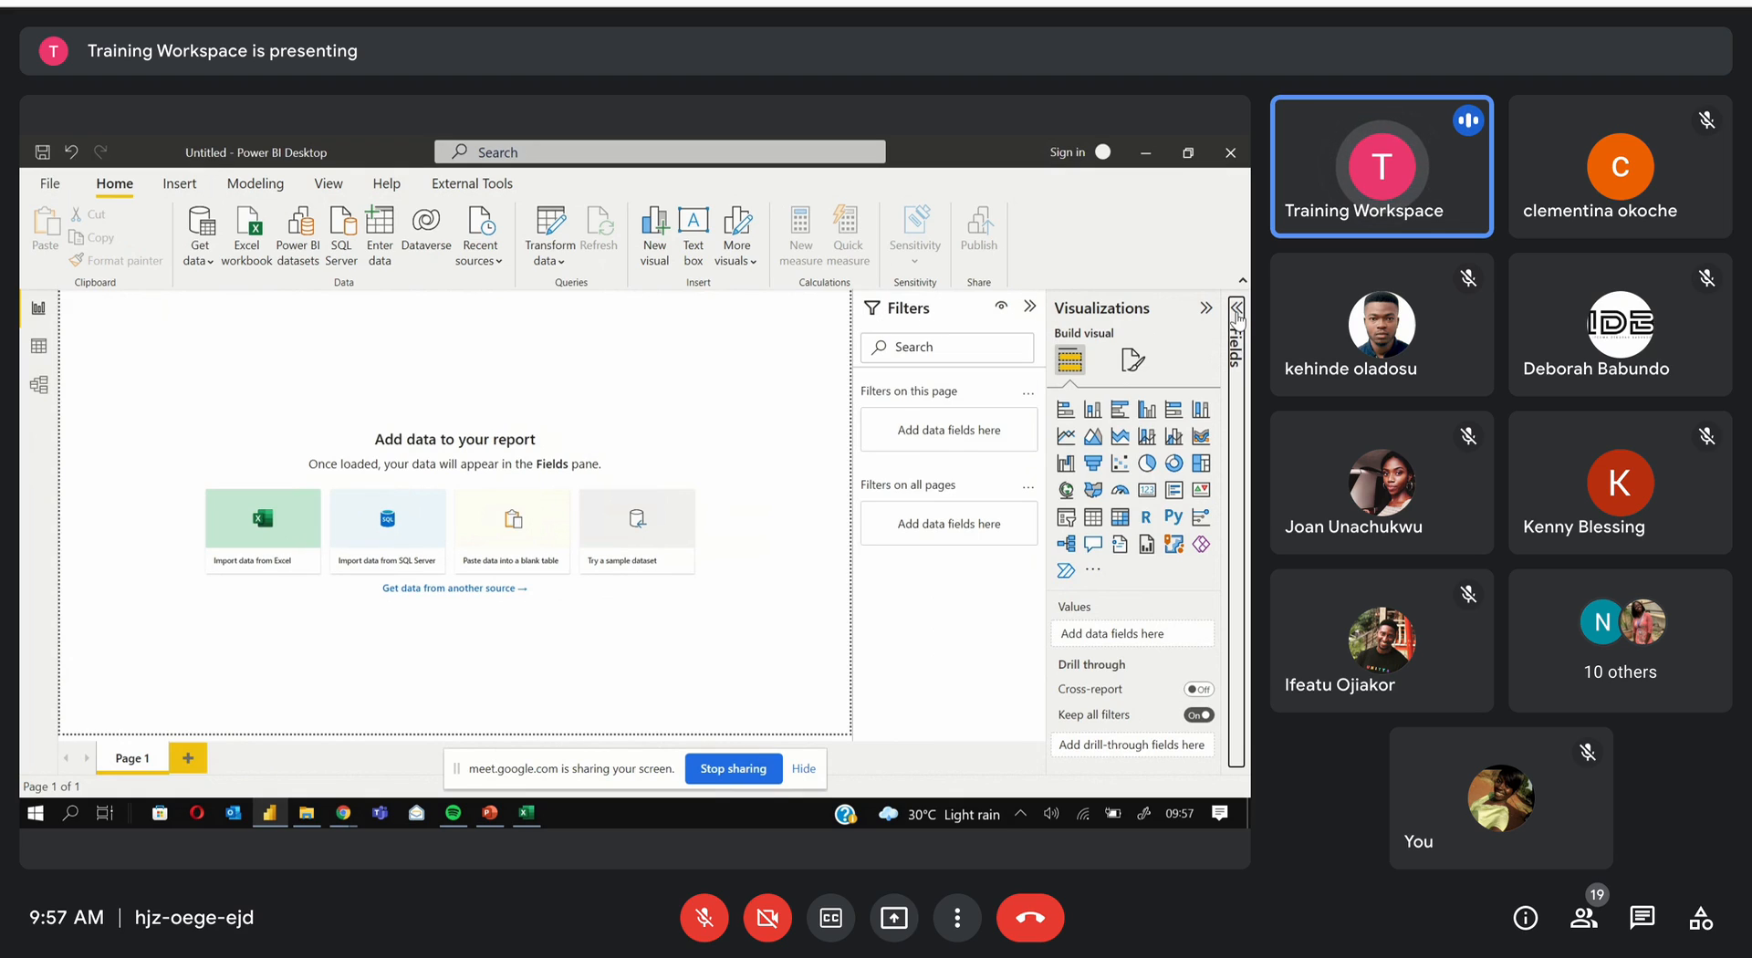
click(1238, 315)
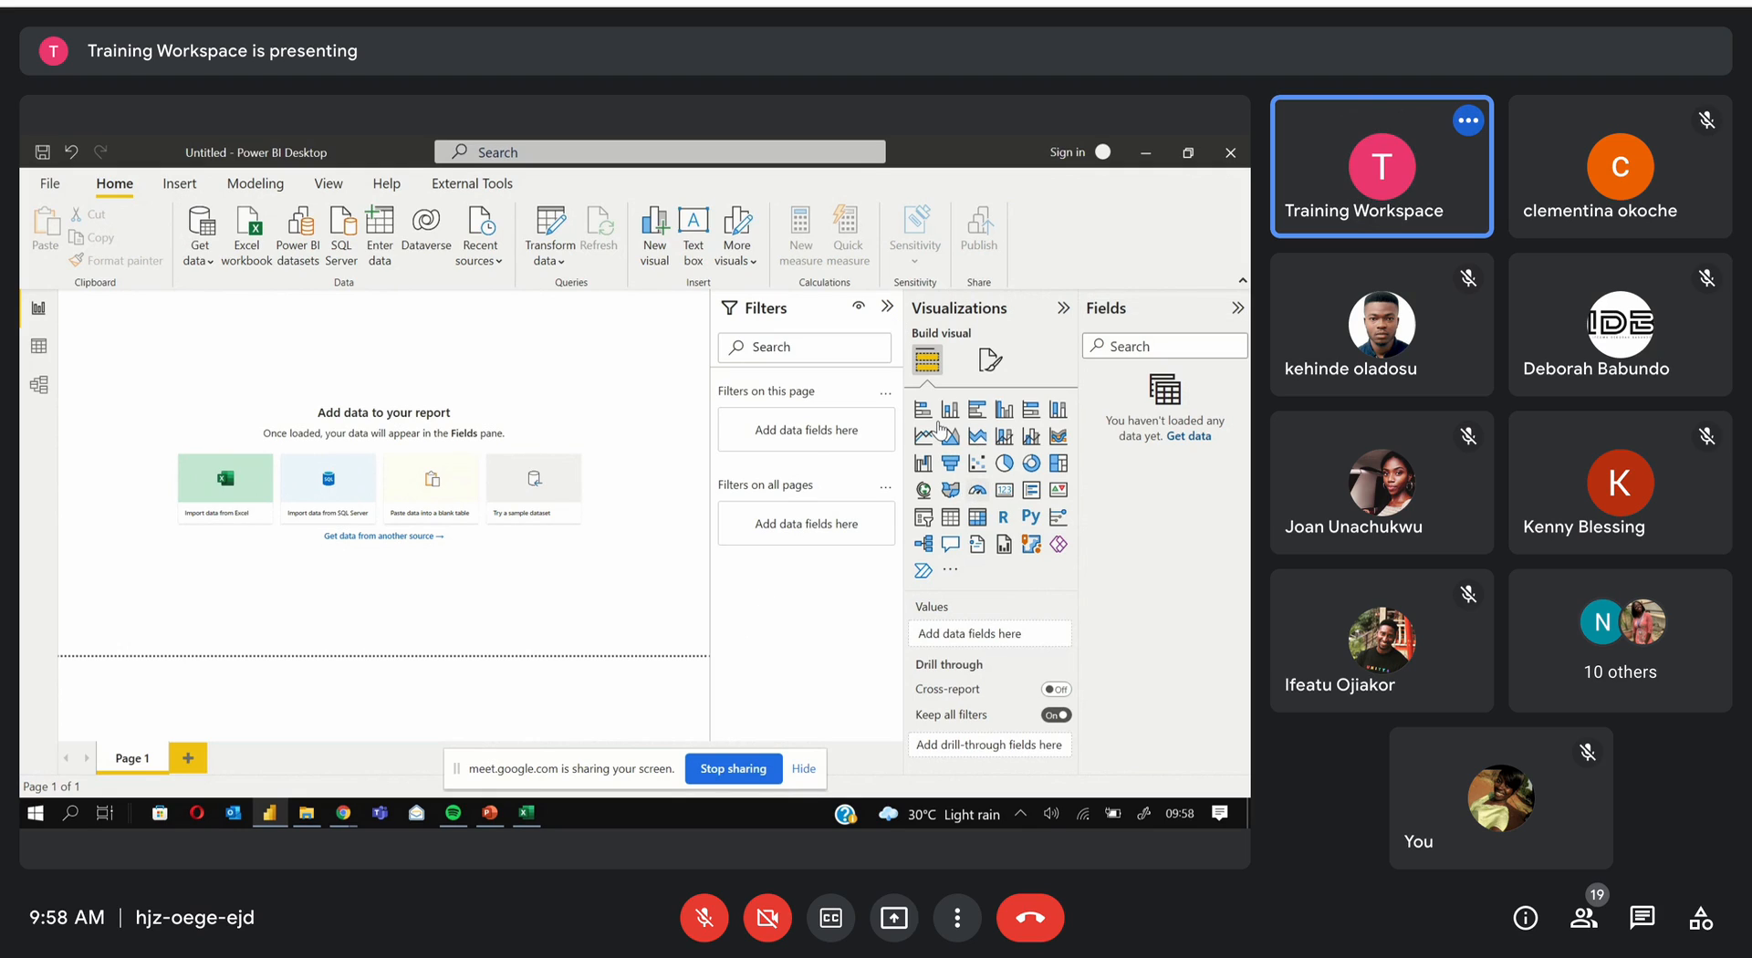
Try a gauge visual on the empty page, remove it, and check the options for getting more visuals
click(977, 490)
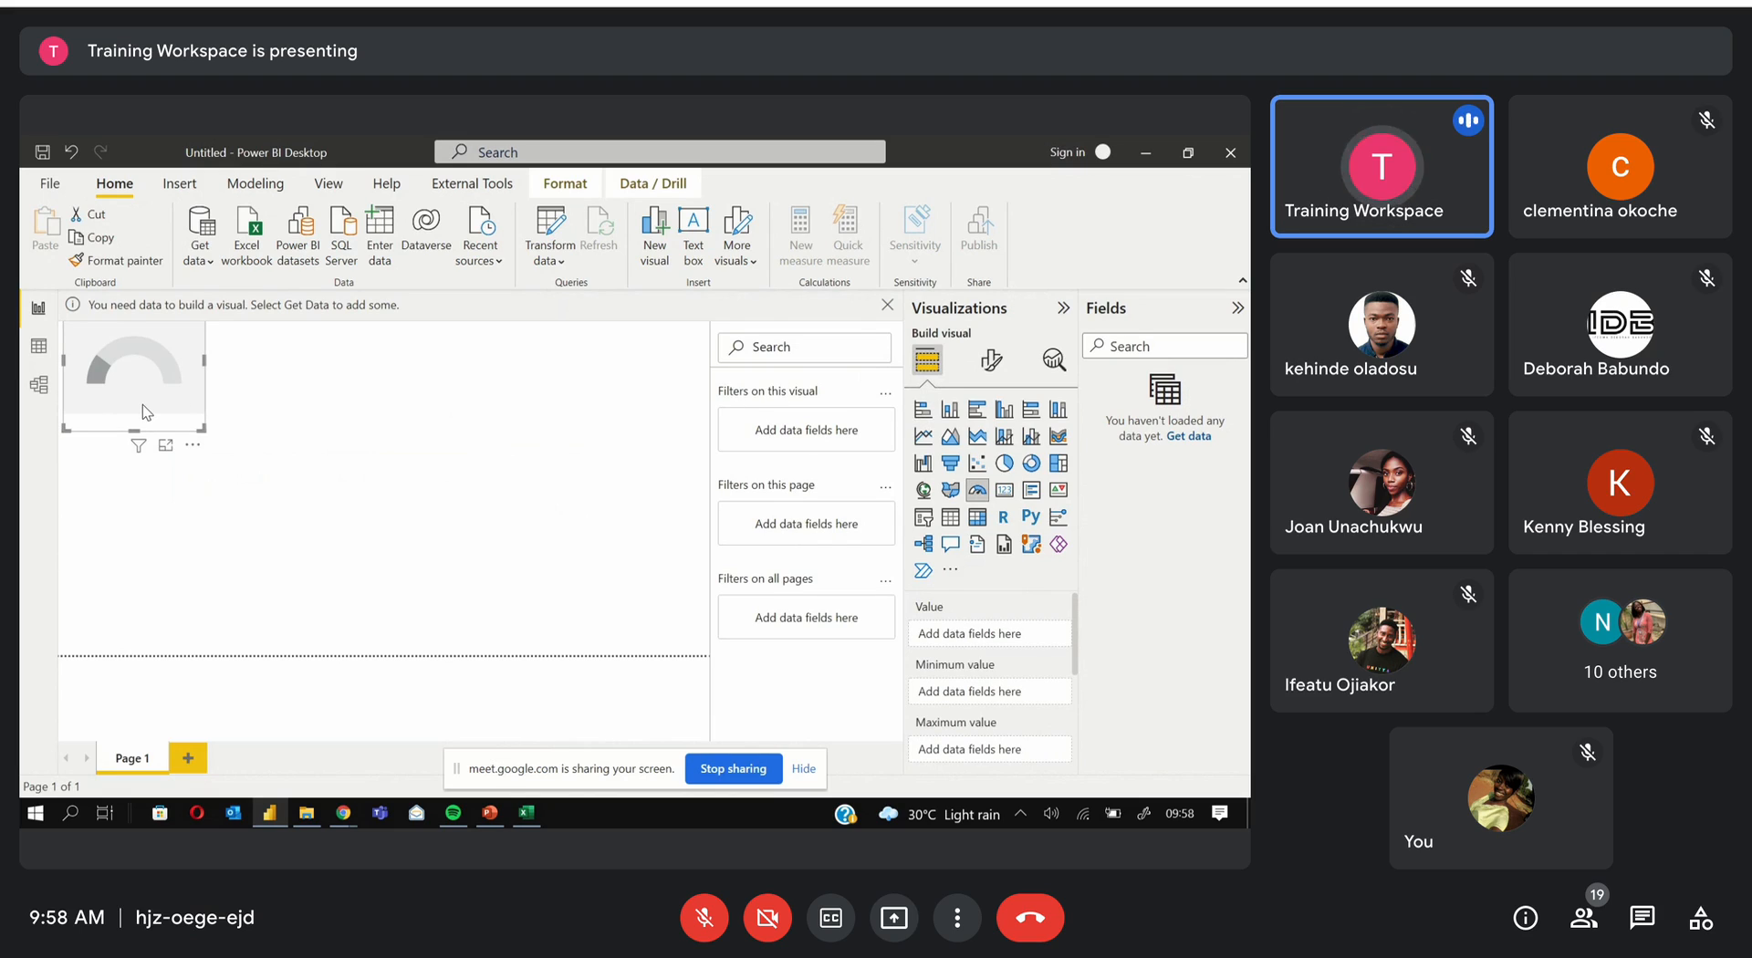
key(Delete)
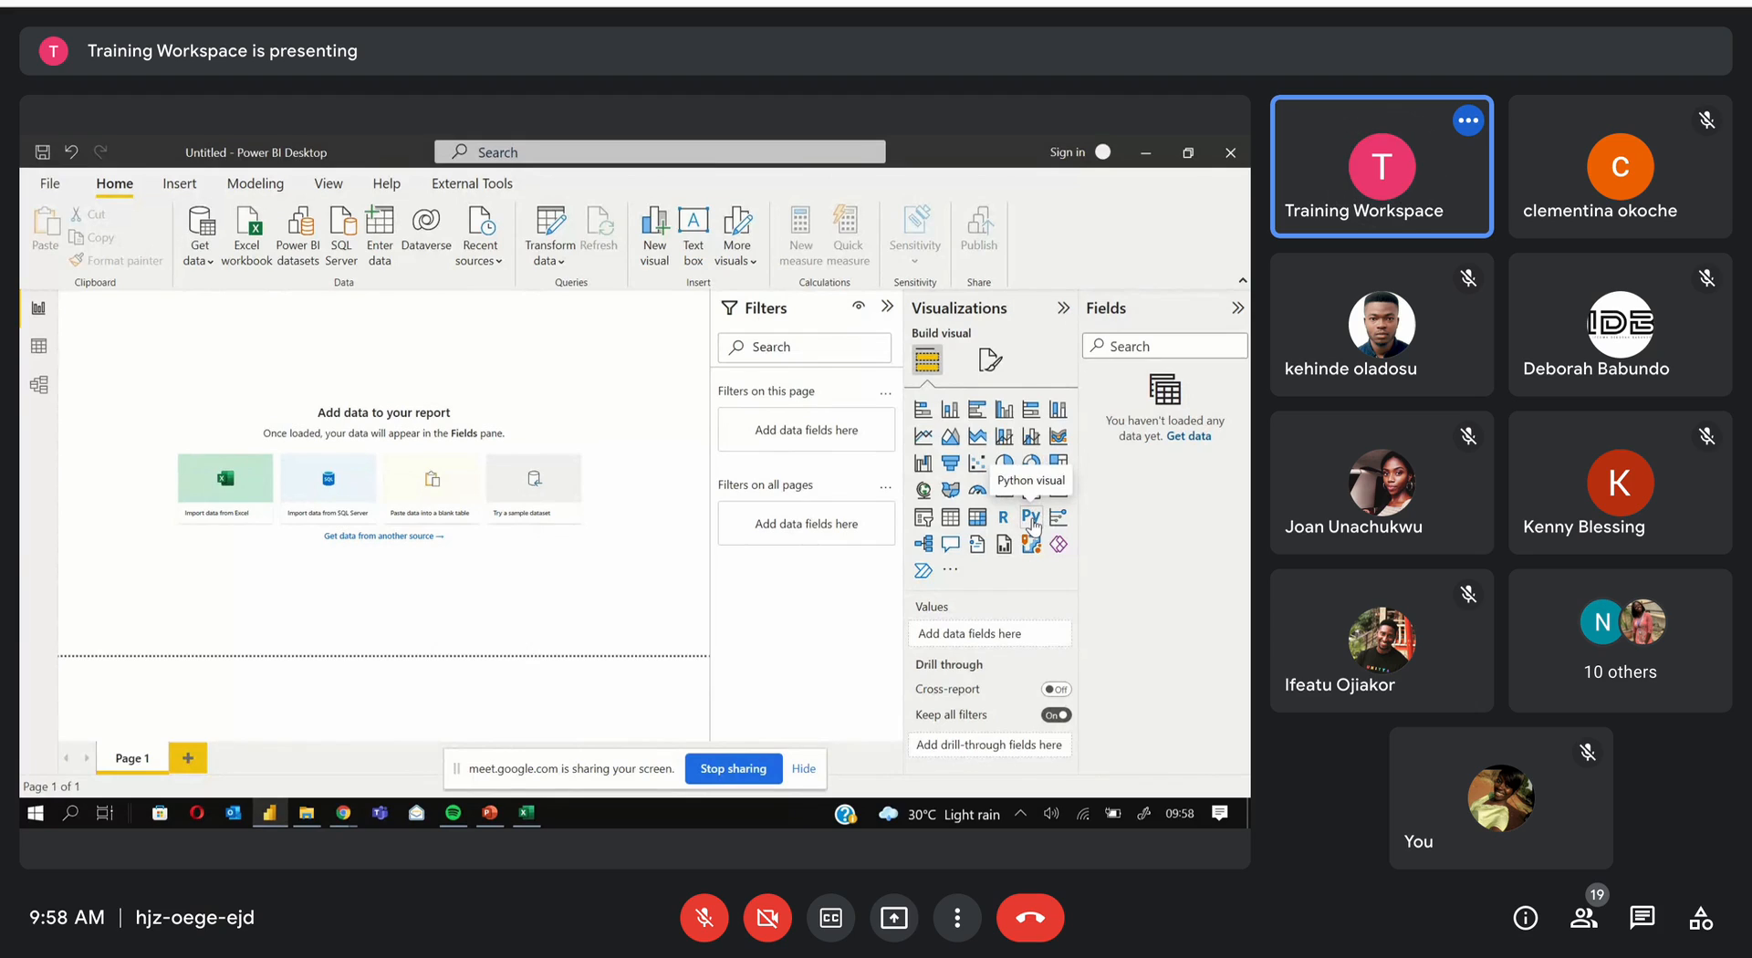
click(950, 573)
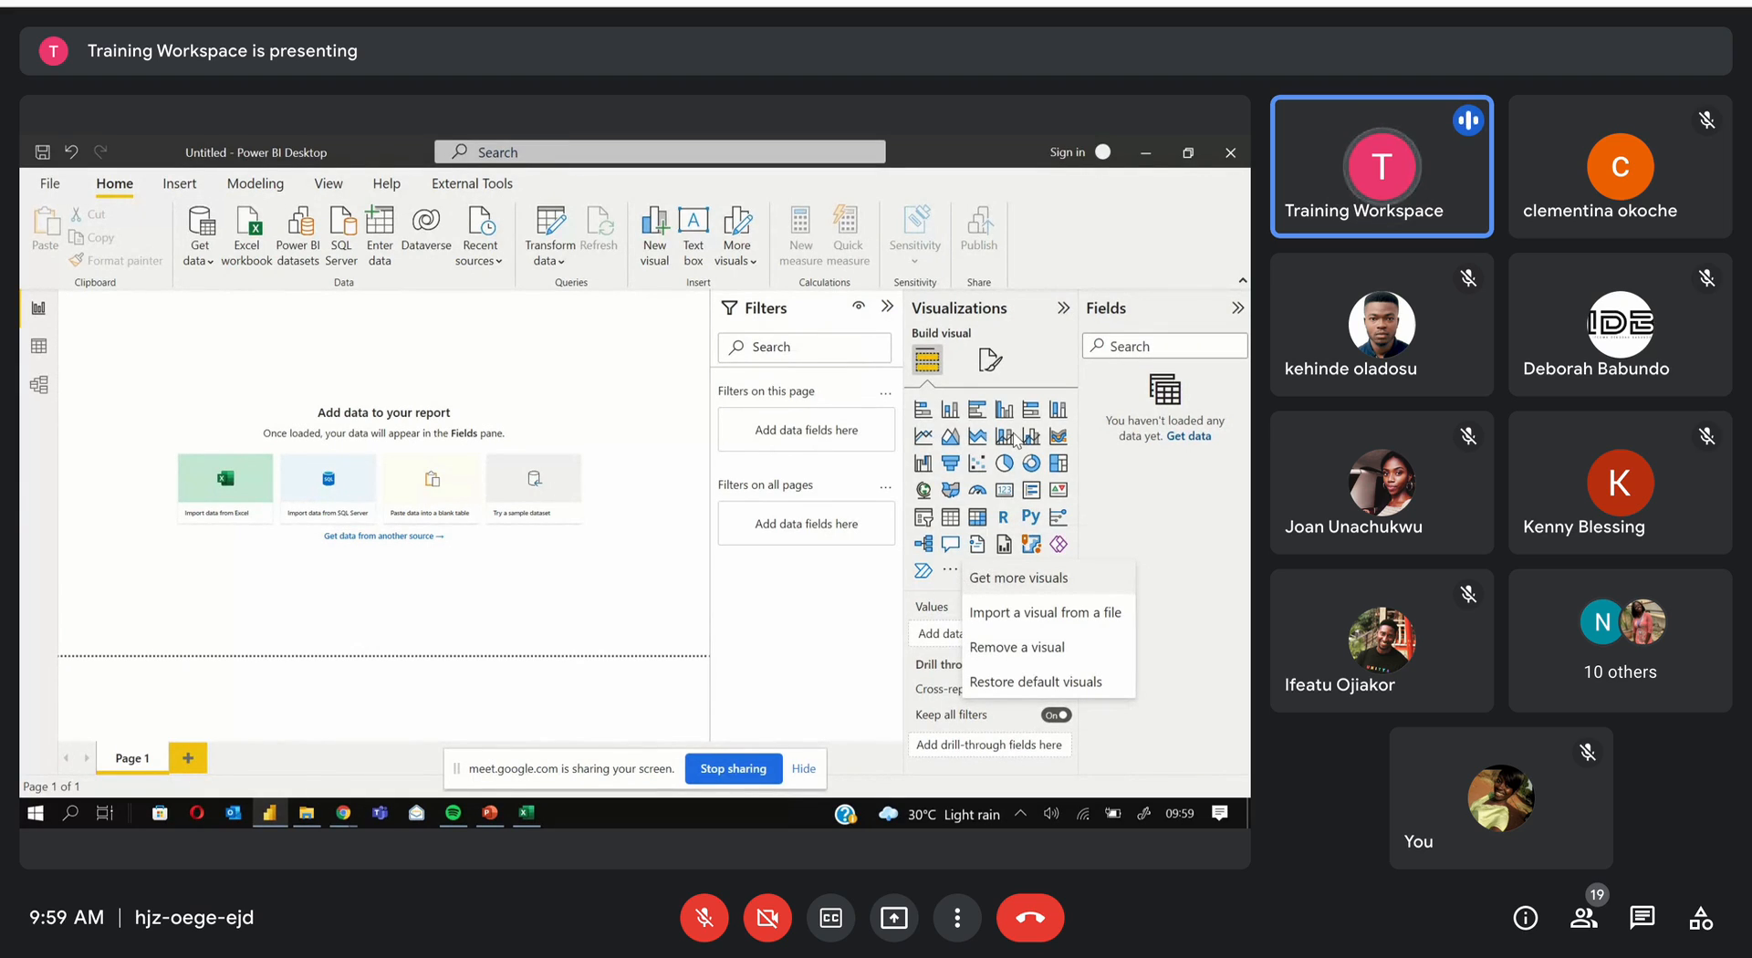
click(1117, 486)
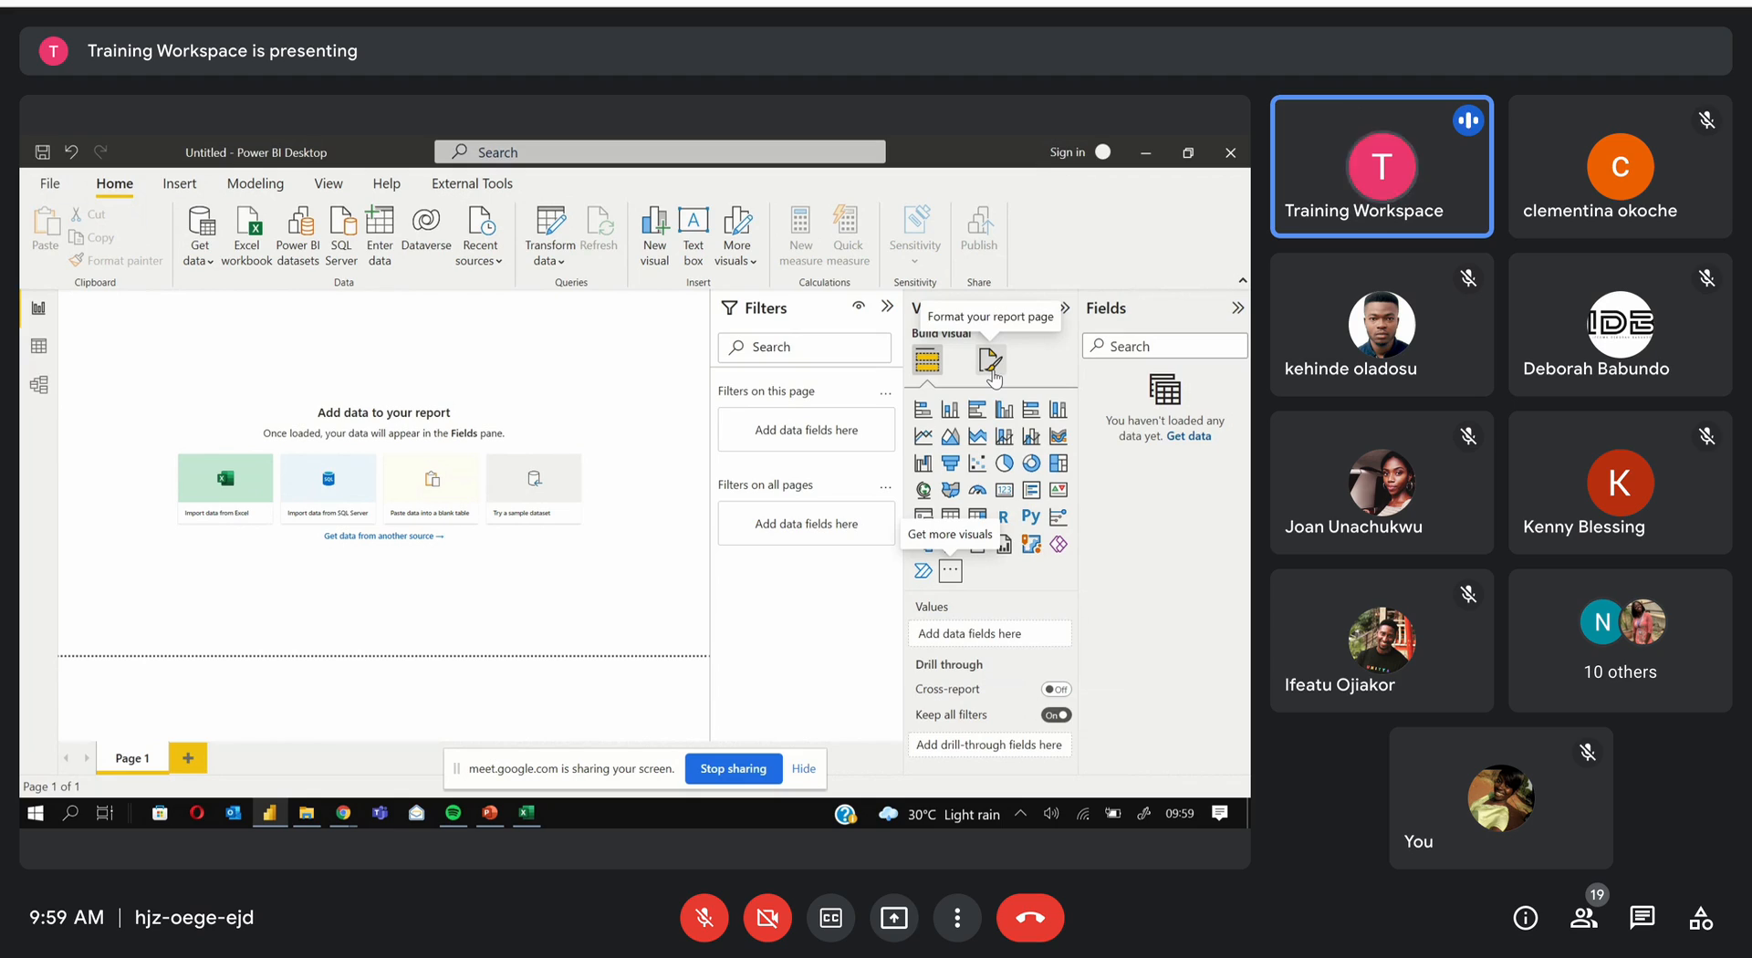
Try a pie chart on the page, check its formatting and analytics options, and delete it
click(1002, 463)
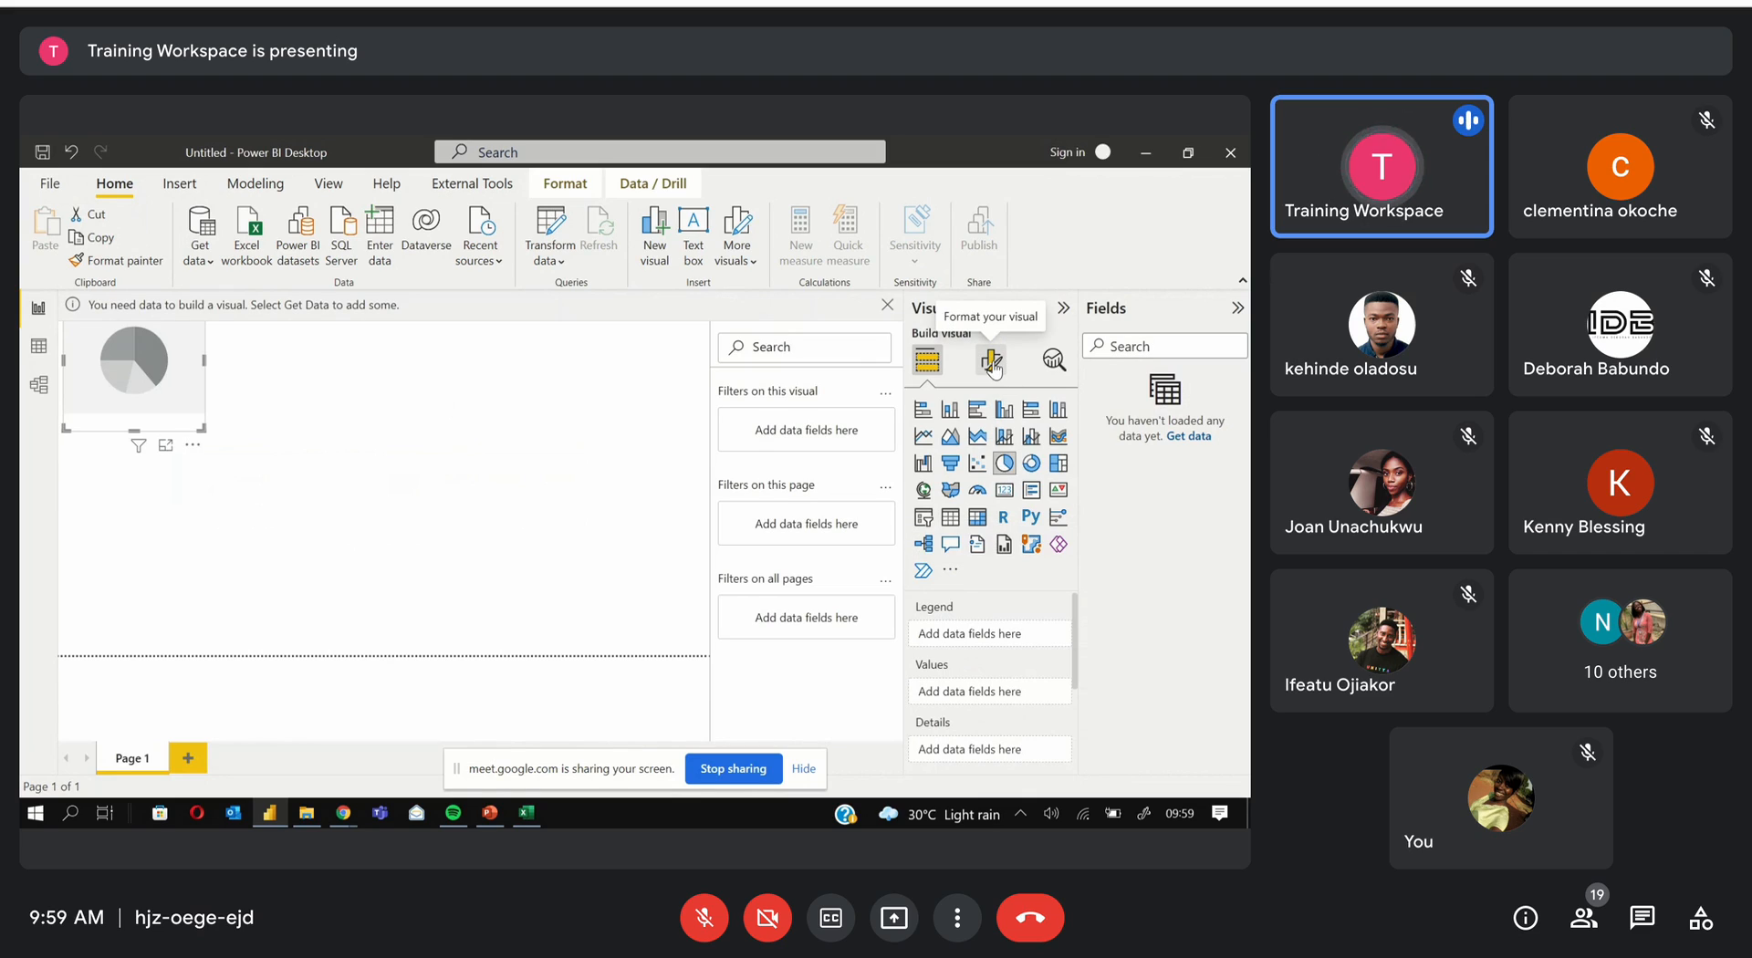
click(991, 361)
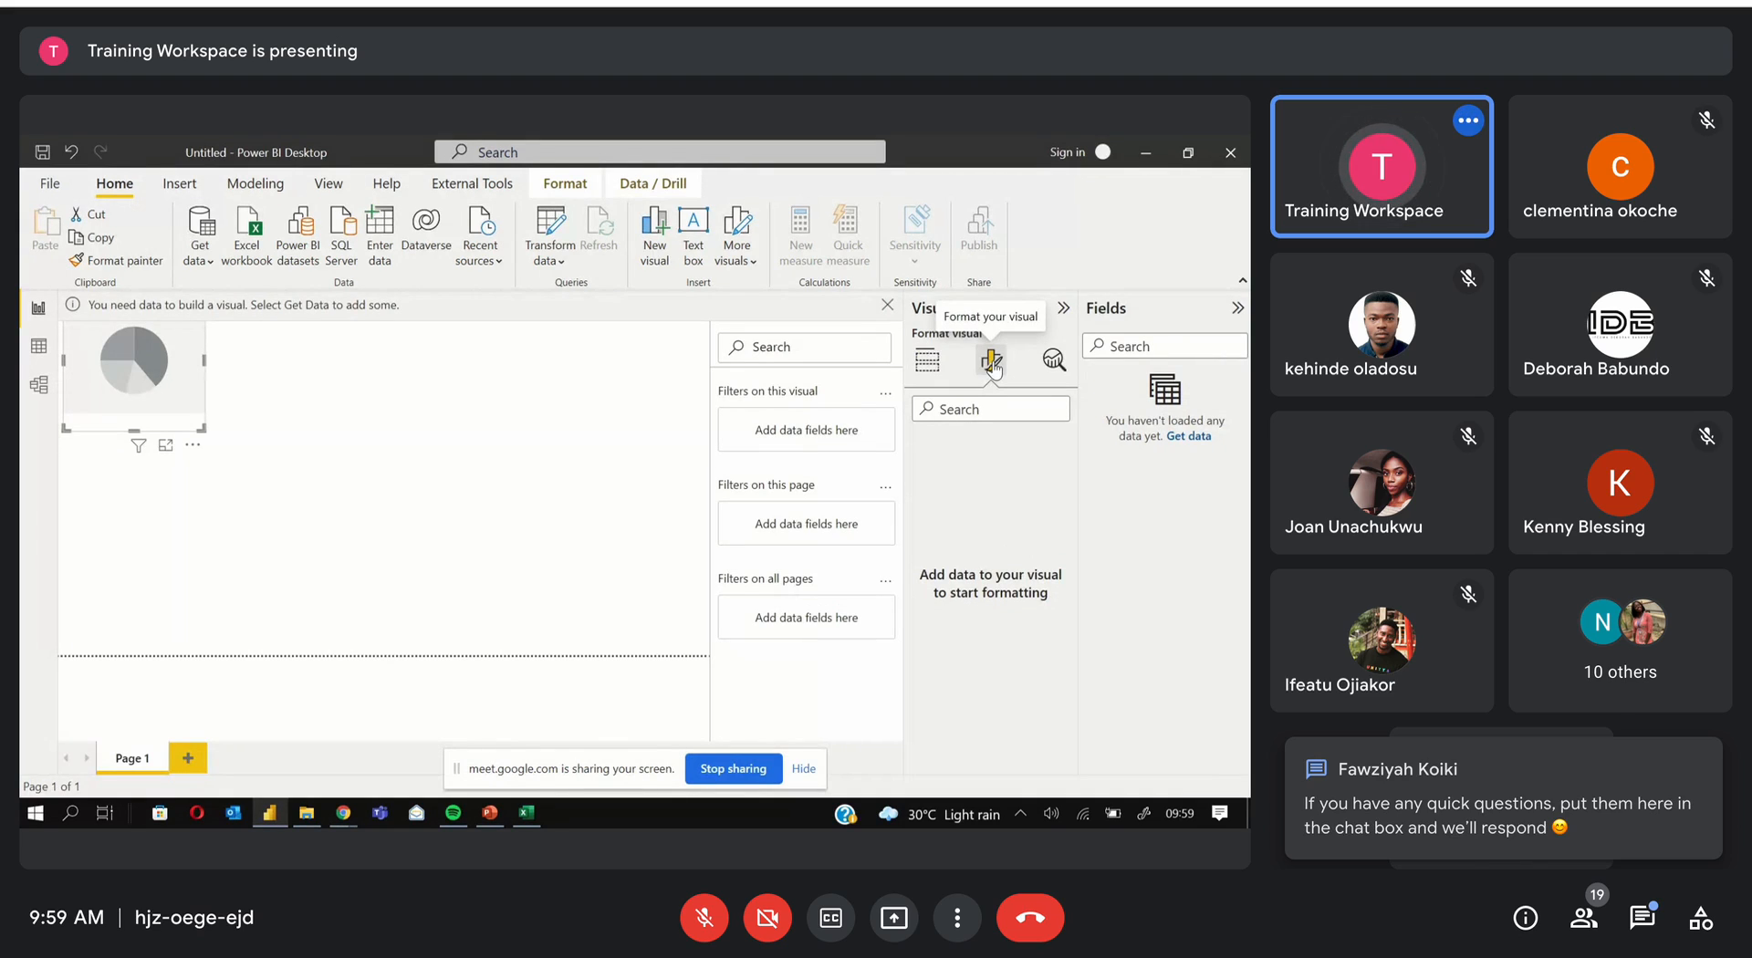
click(1051, 361)
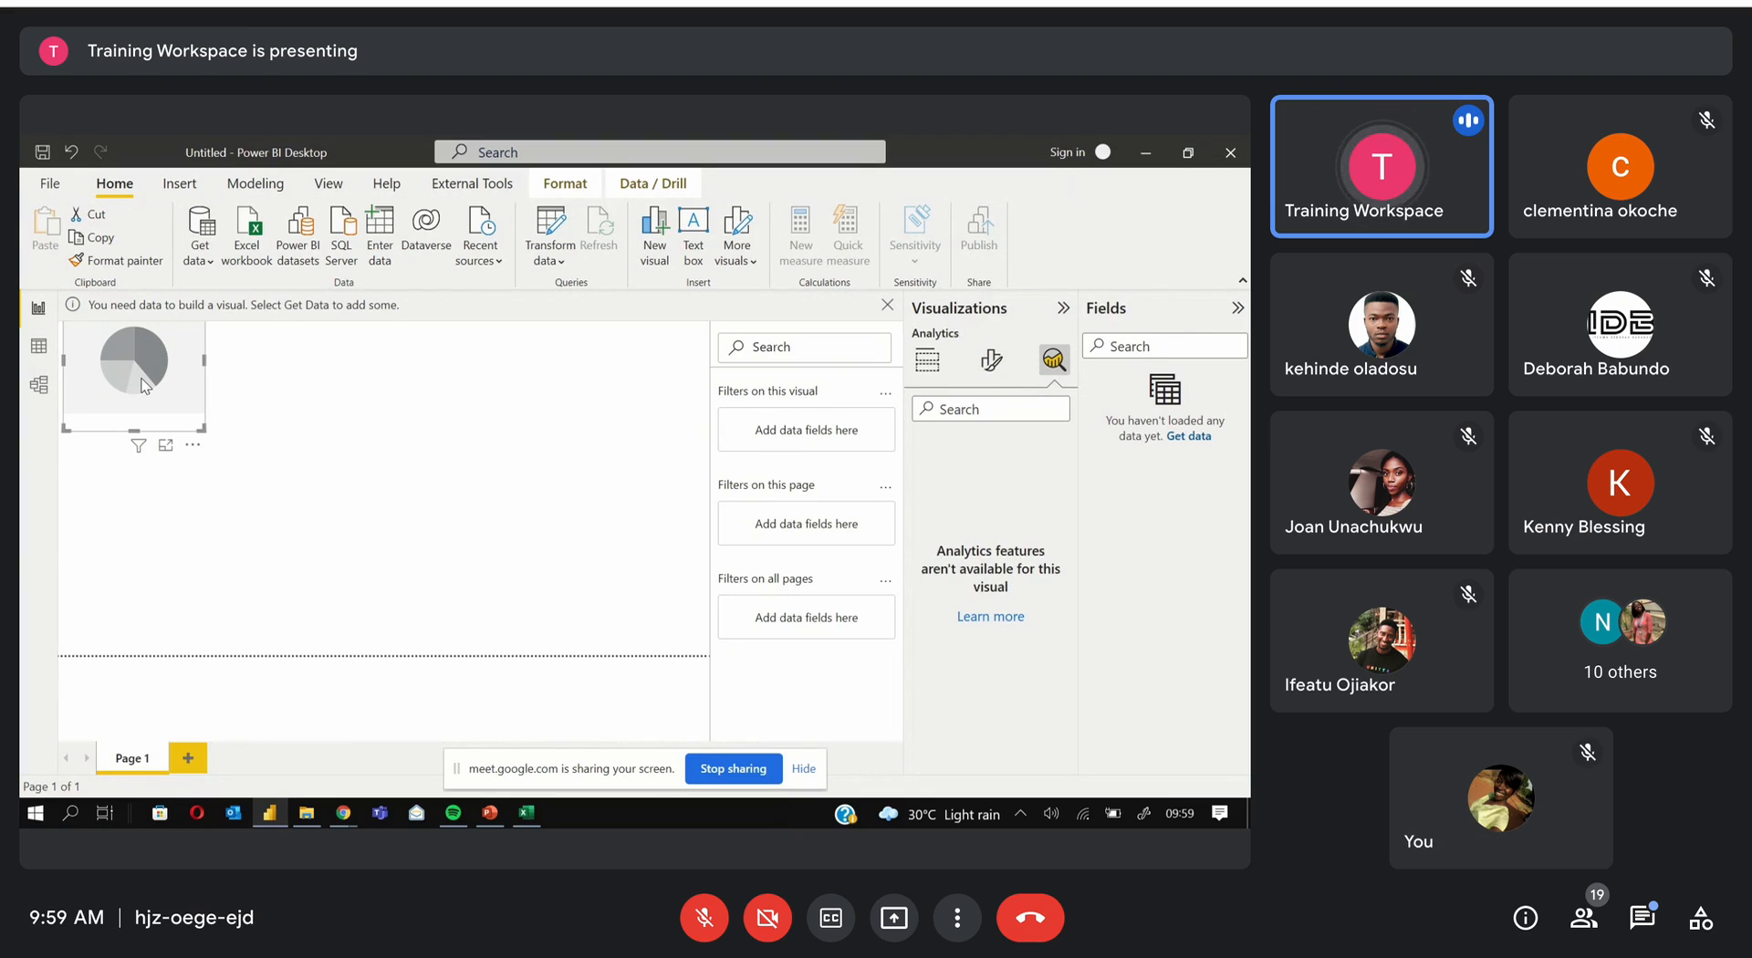
key(Delete)
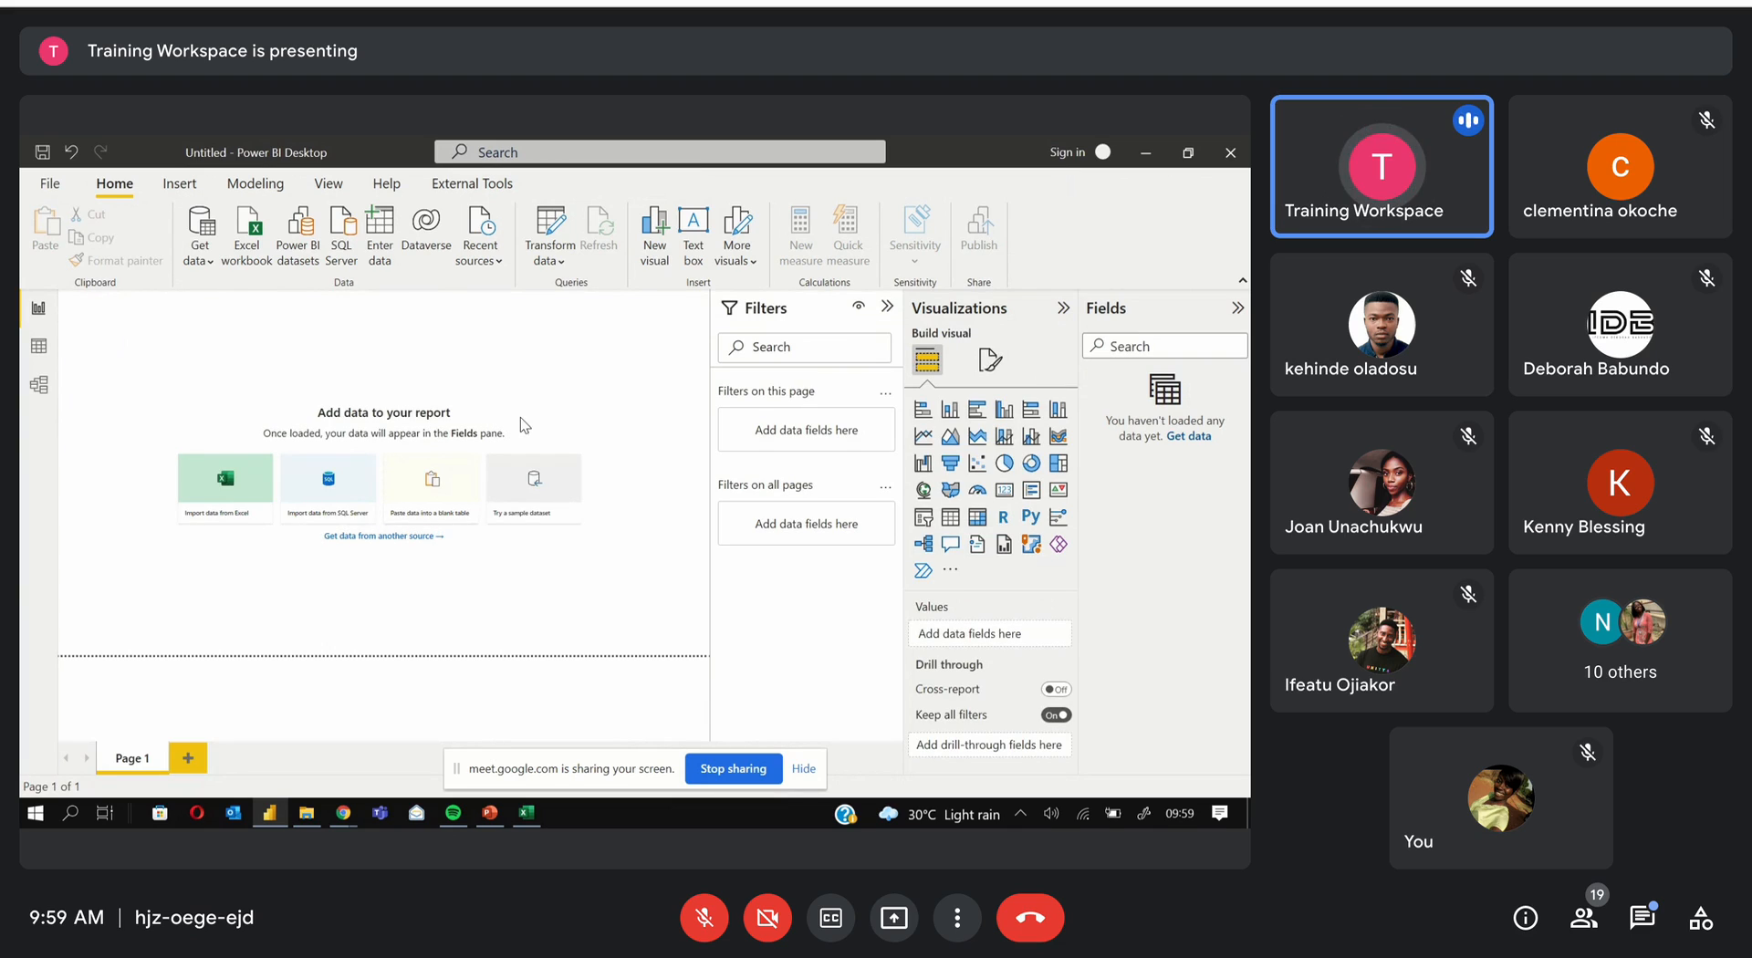
Examine the report page's format settings, including the page information and the canvas settings
click(981, 363)
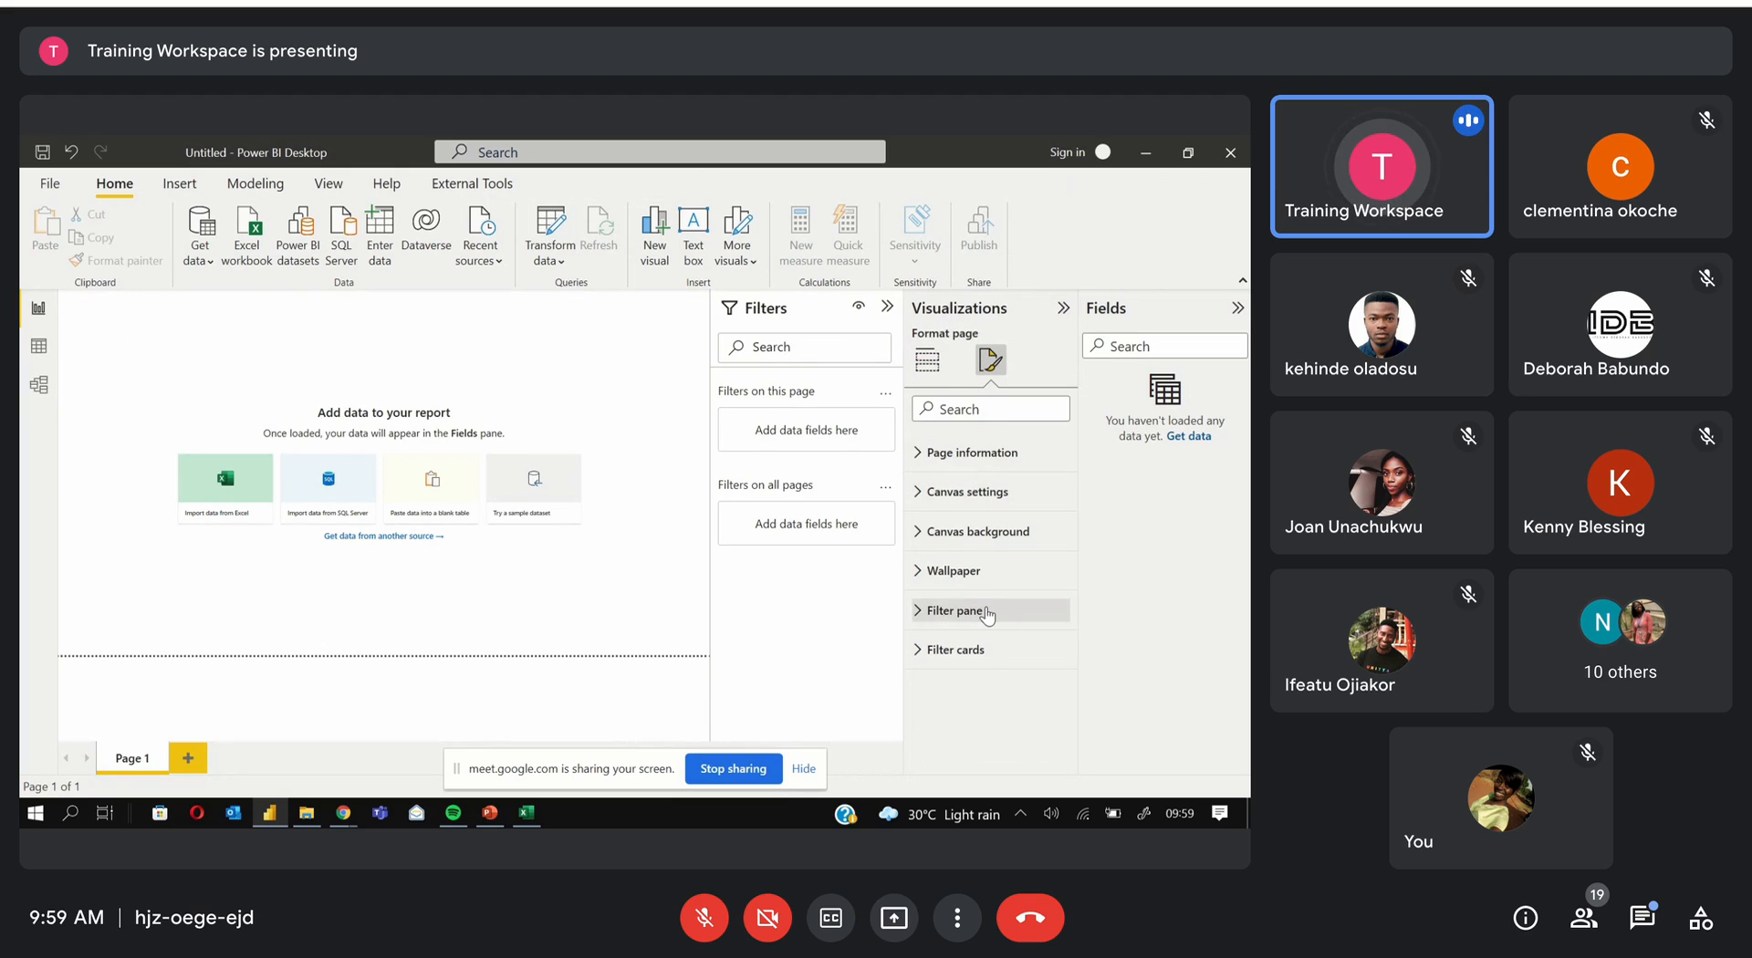
click(930, 456)
click(929, 457)
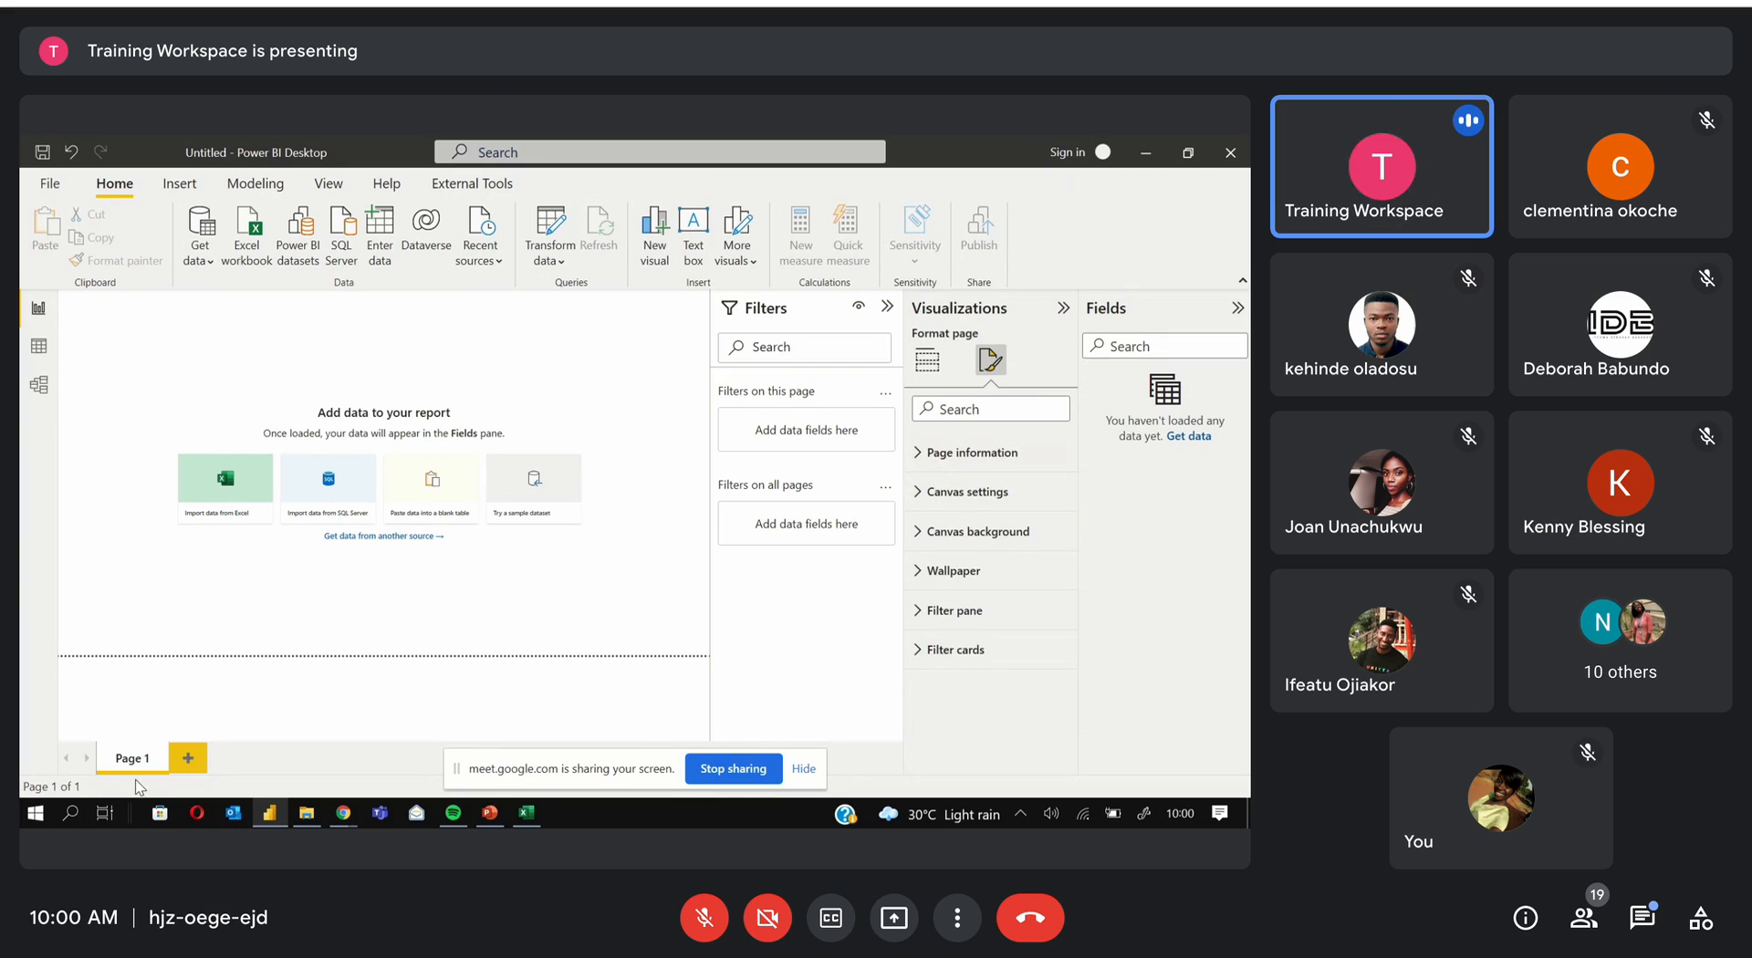
click(922, 497)
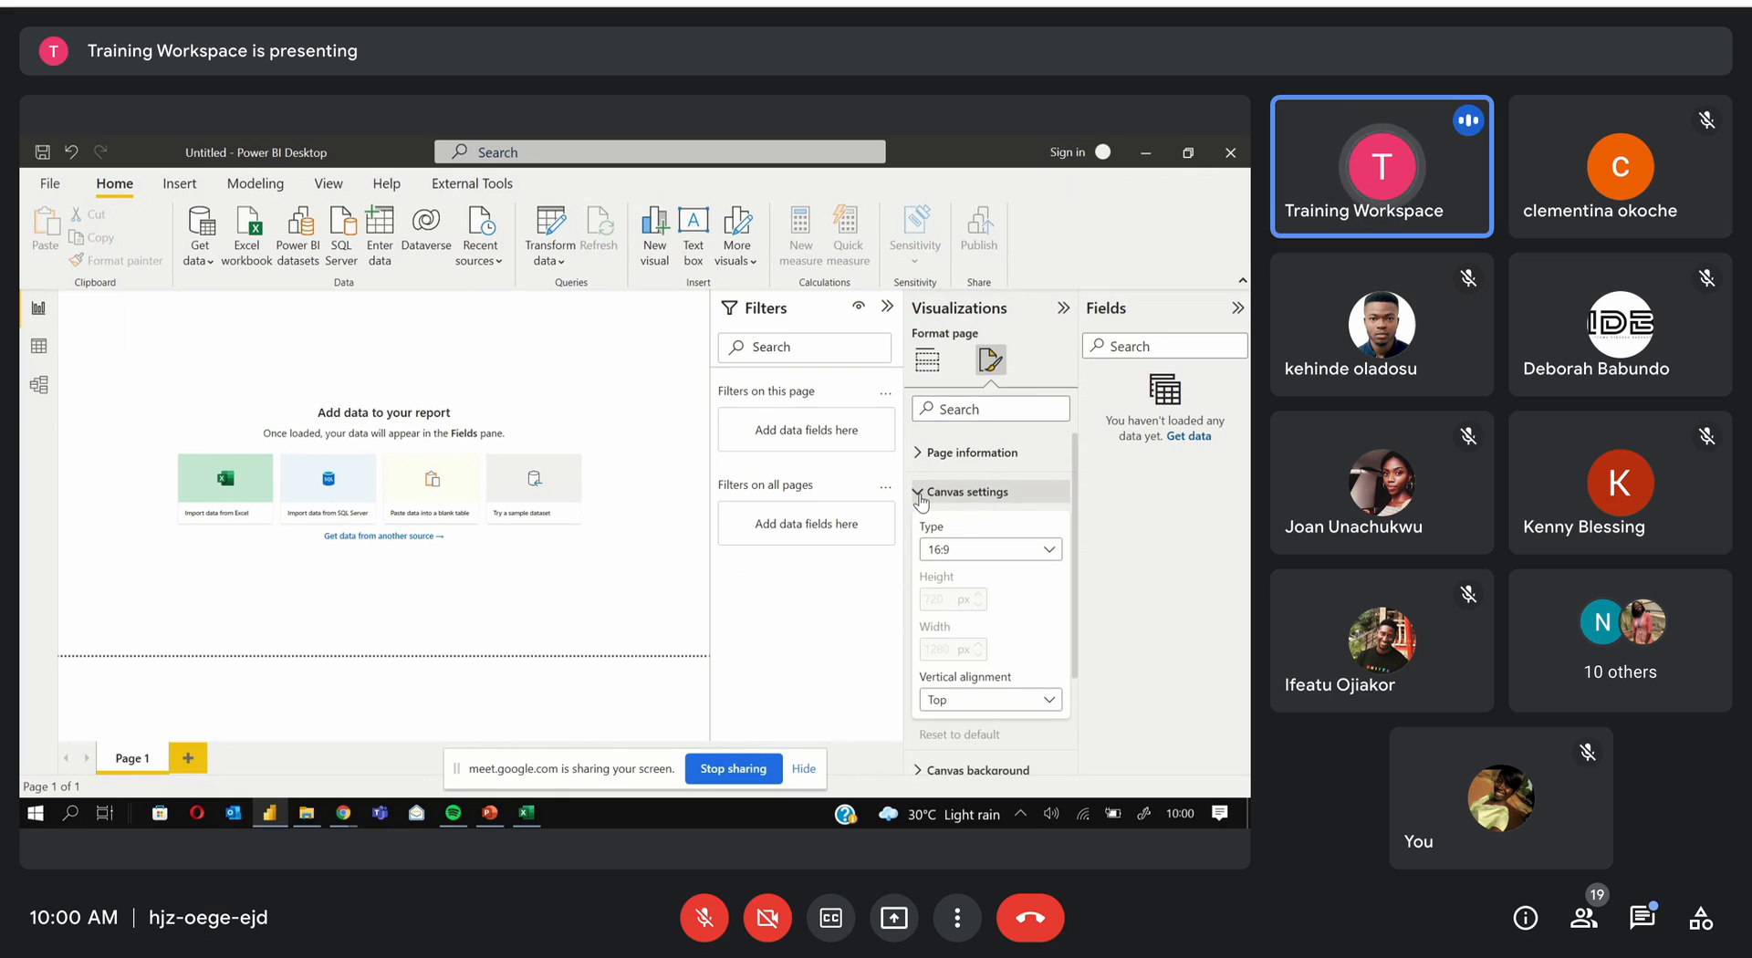
click(921, 497)
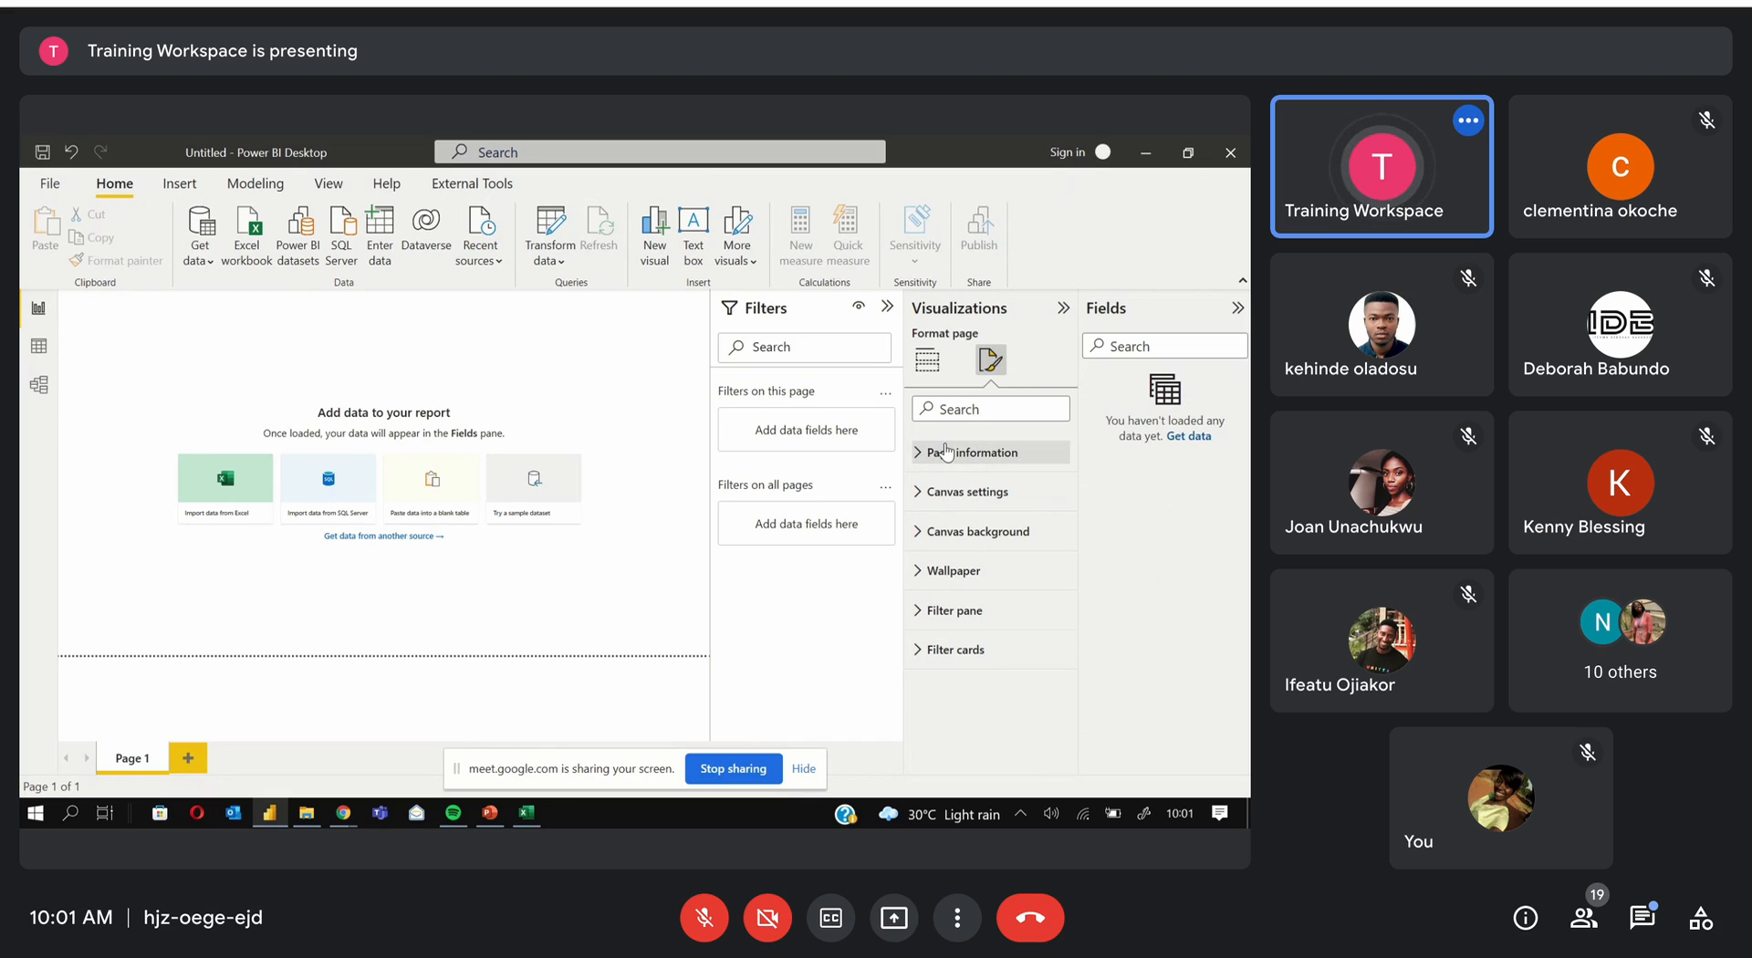
Add a second page to the report and return to Page 1
click(189, 758)
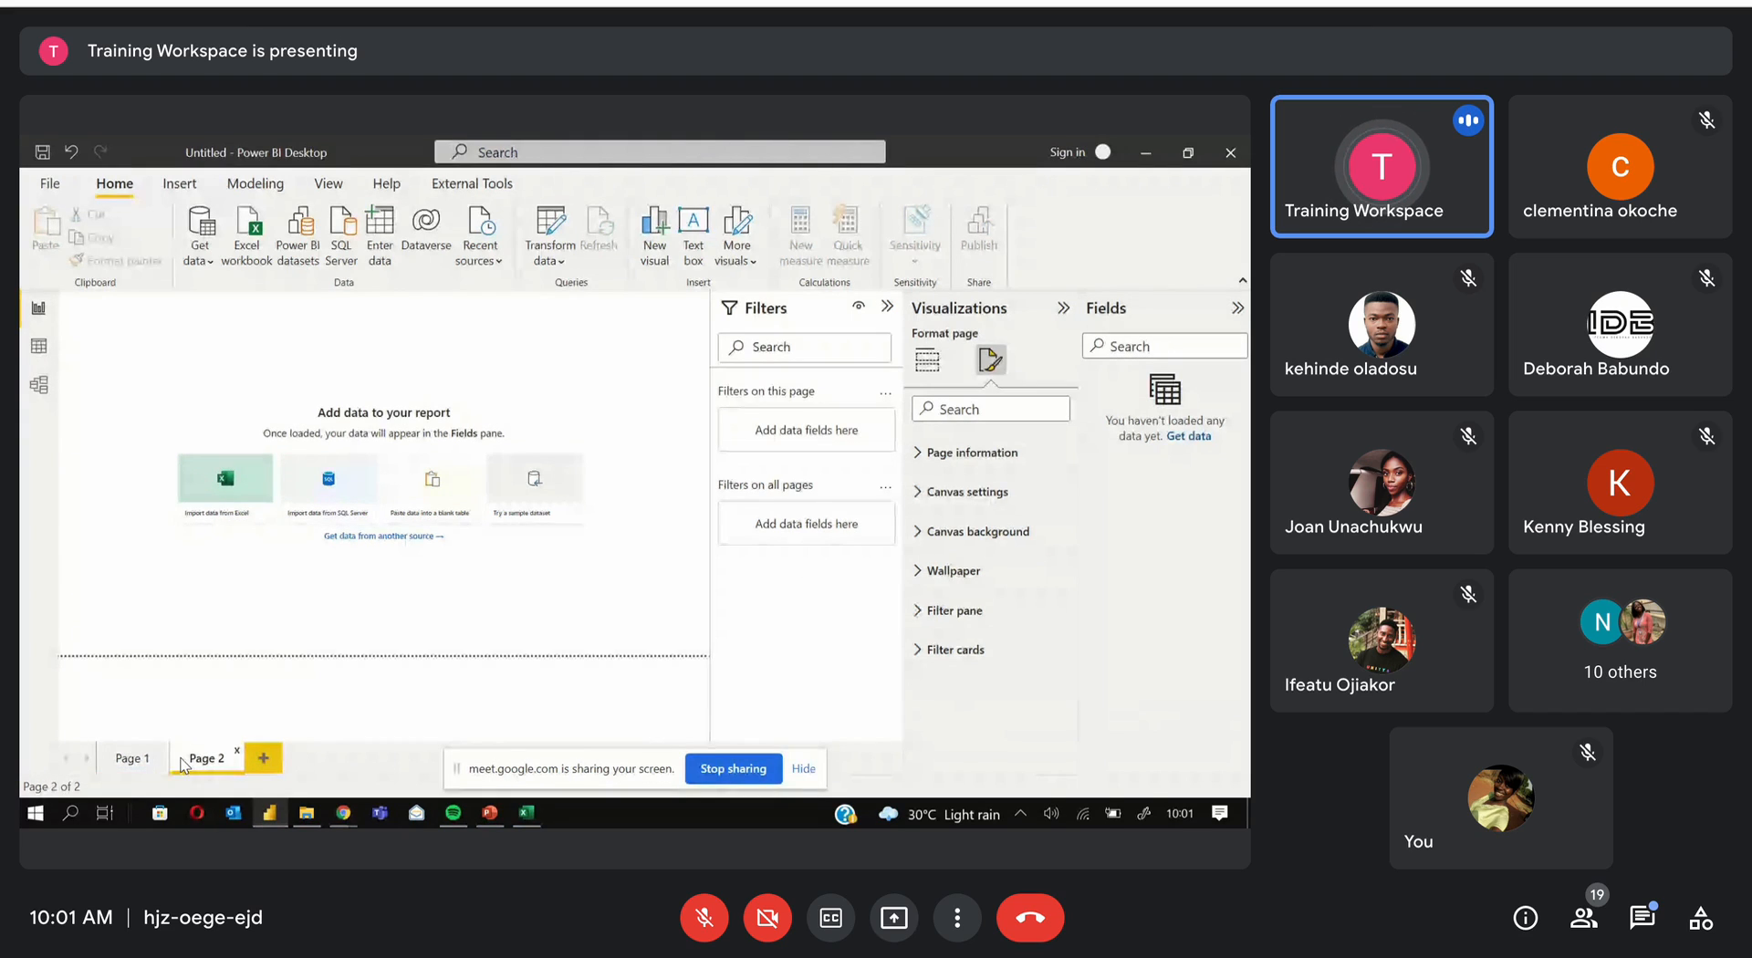
click(132, 758)
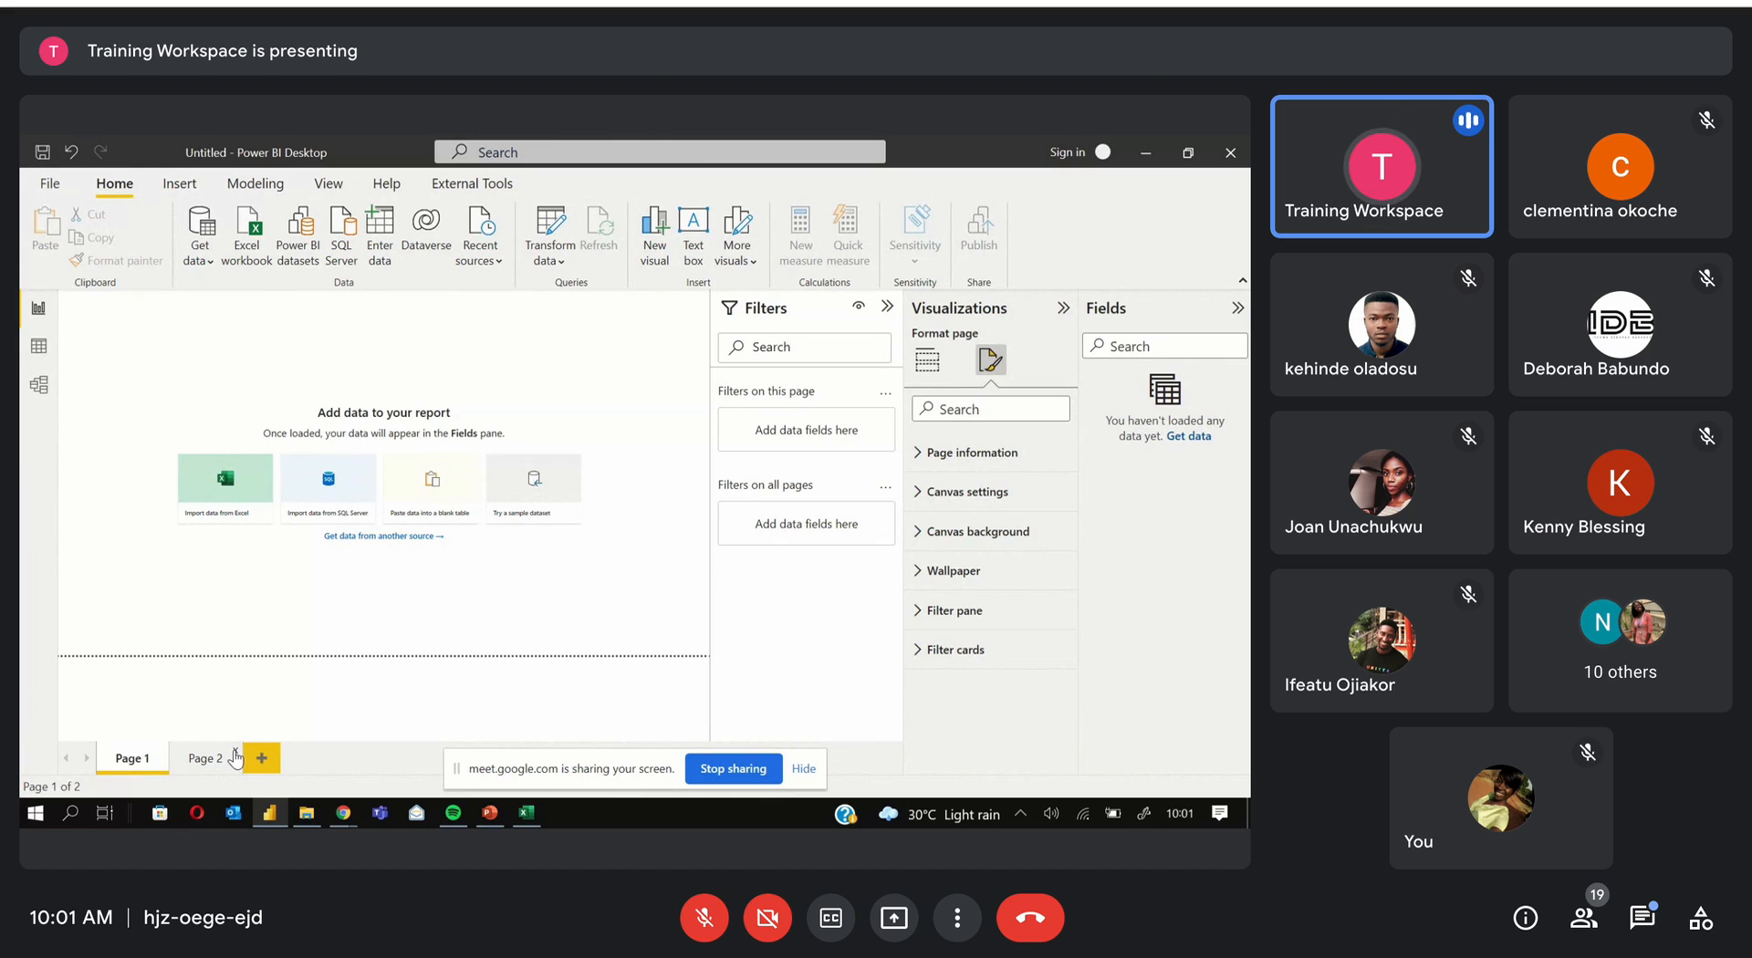
Delete Page 2 from the report
click(726, 509)
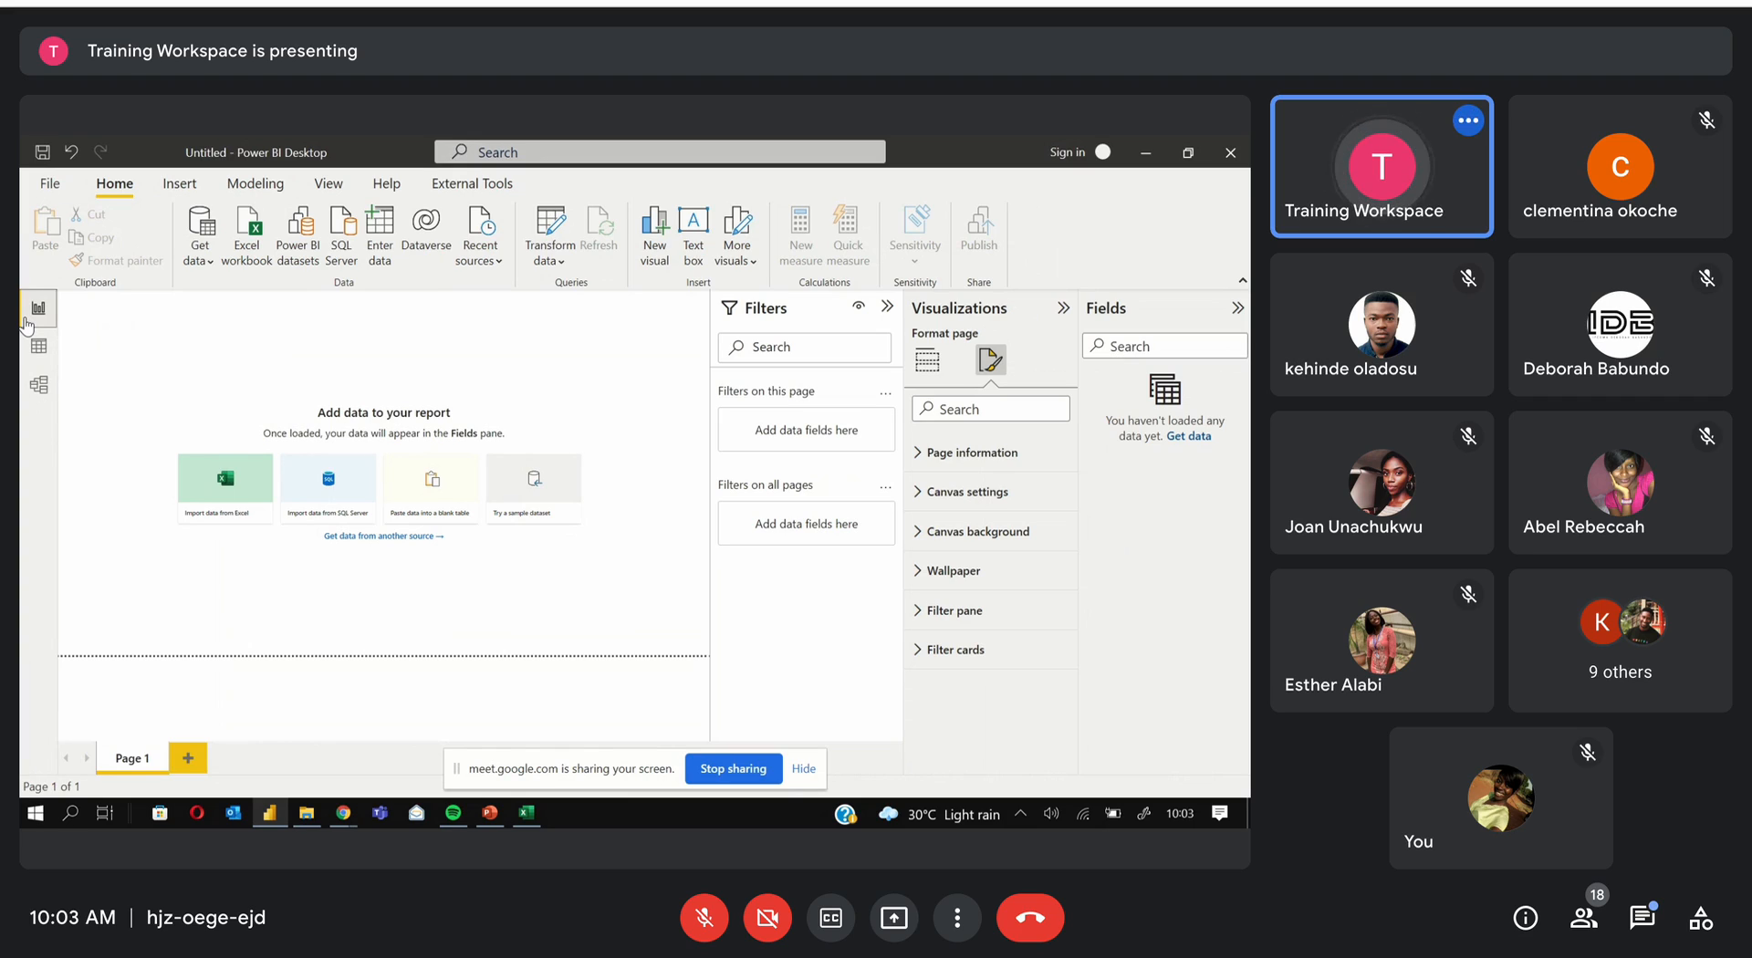
Connect the report to the Excel workbook Super Store Data.xlsx in the Power BI data set folder
click(204, 264)
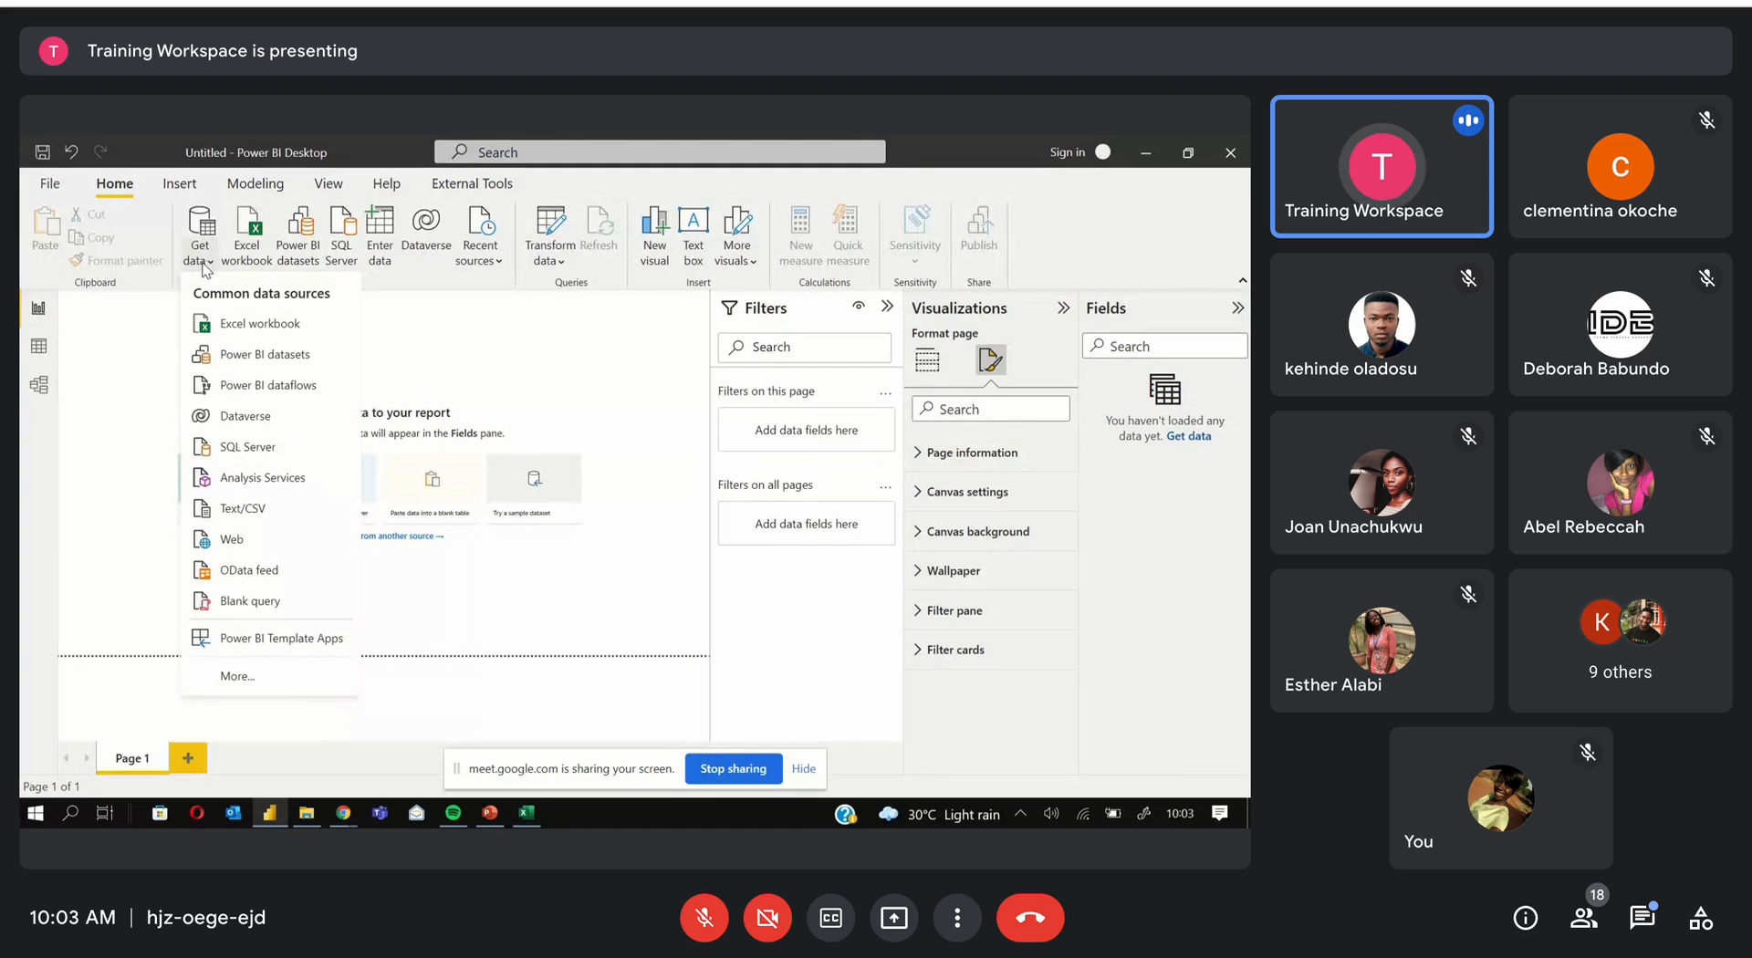
click(265, 323)
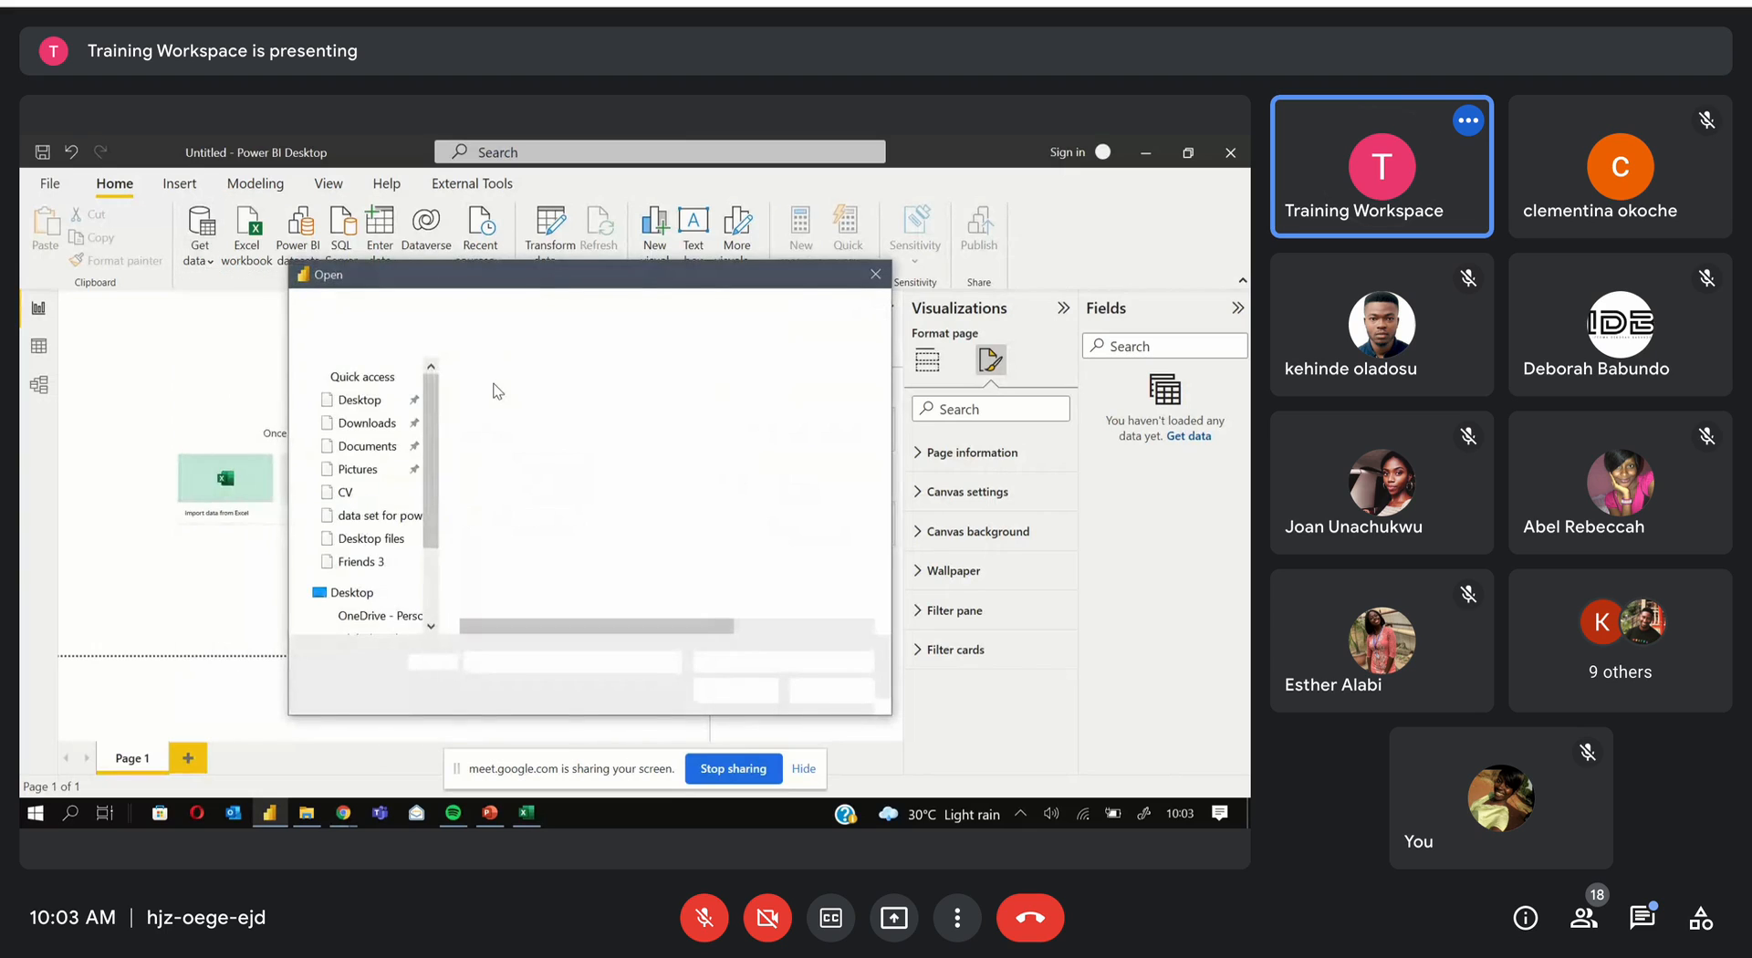
click(566, 402)
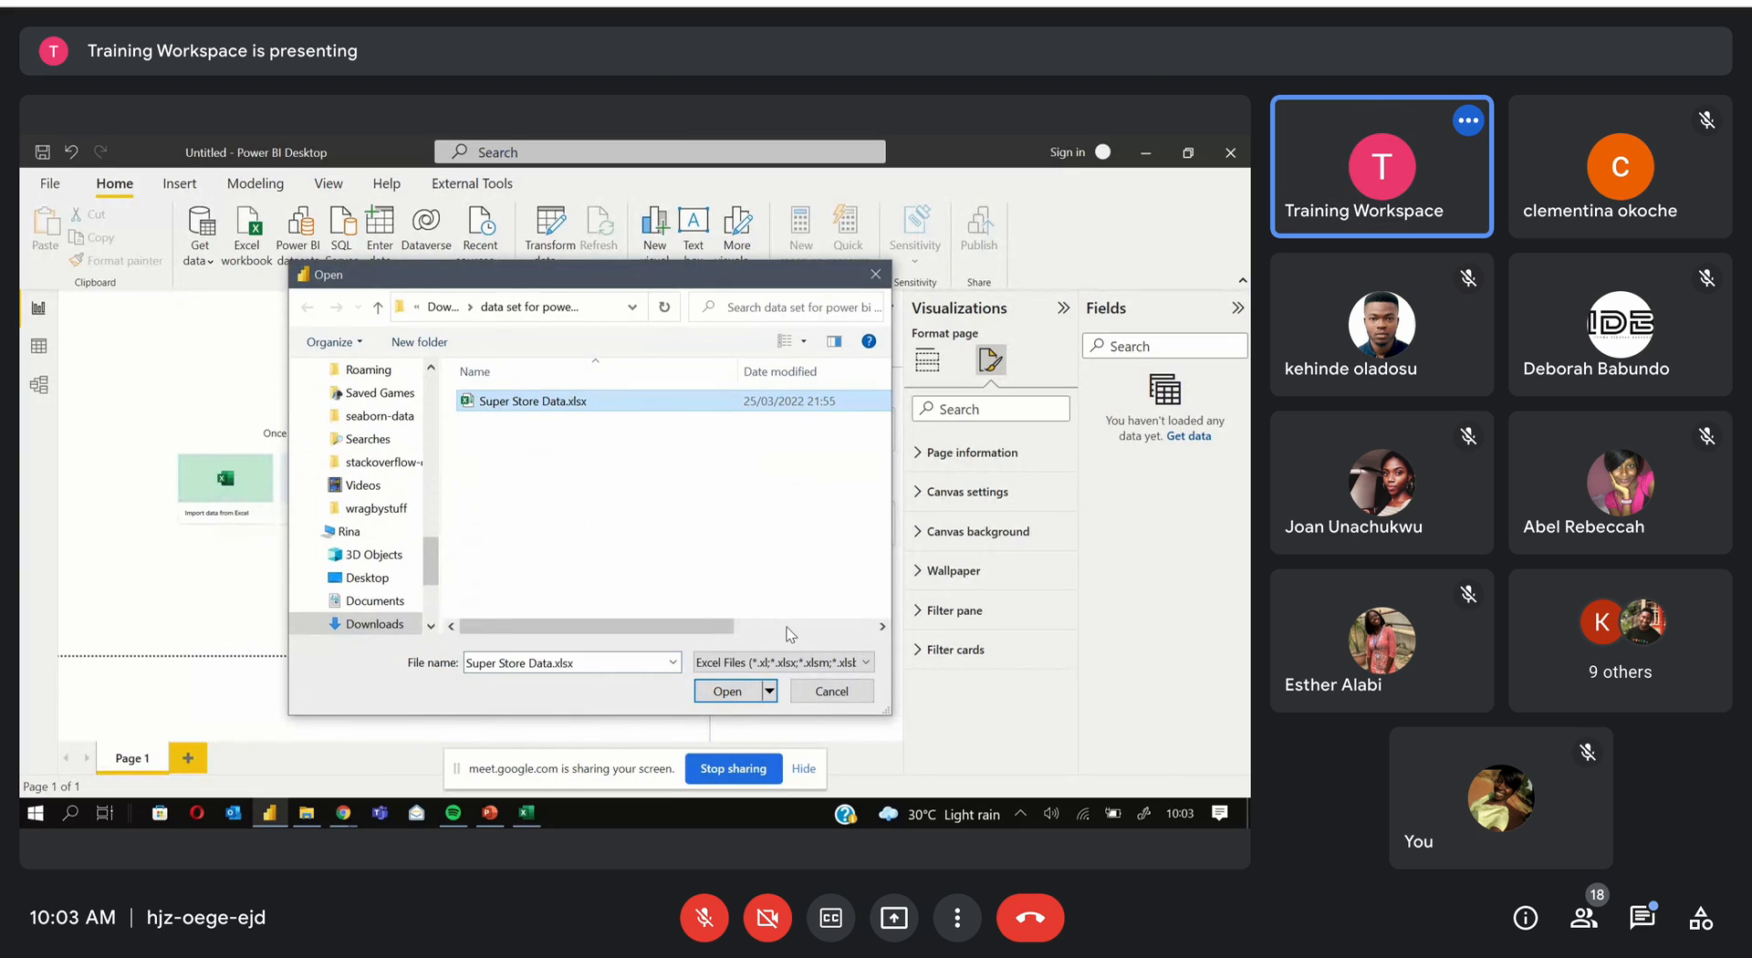
click(740, 690)
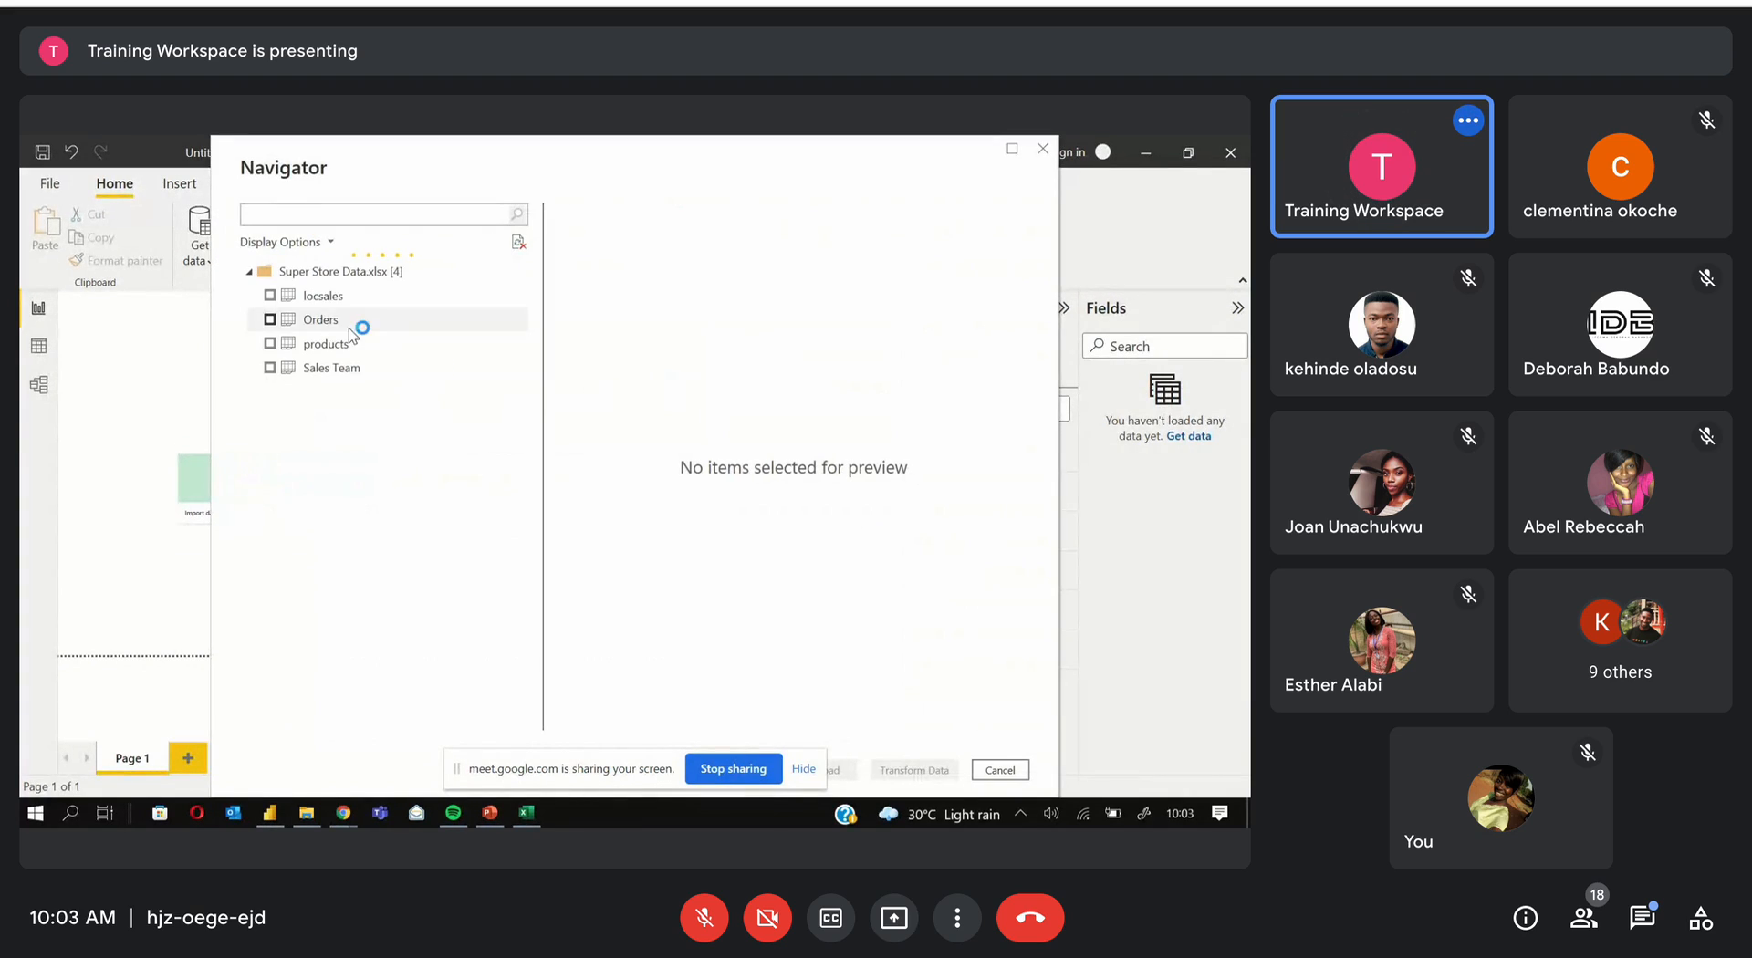
Select only the Orders table of the workbook and load it into the report
click(270, 368)
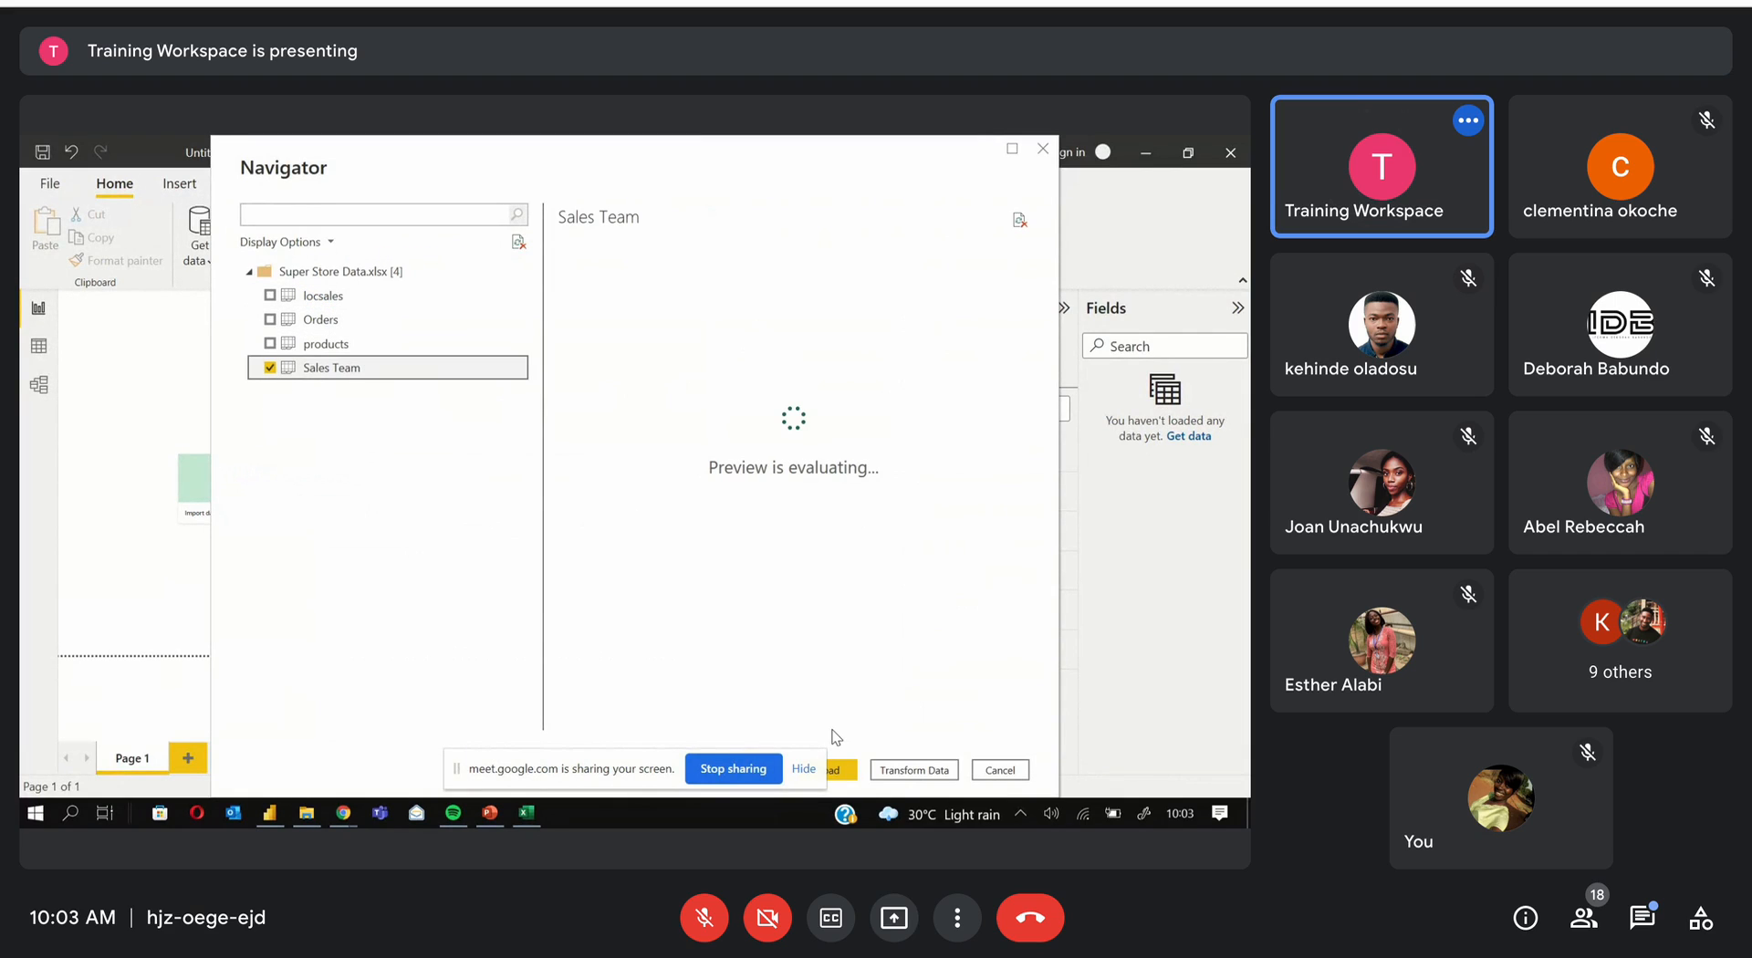
click(270, 367)
click(273, 326)
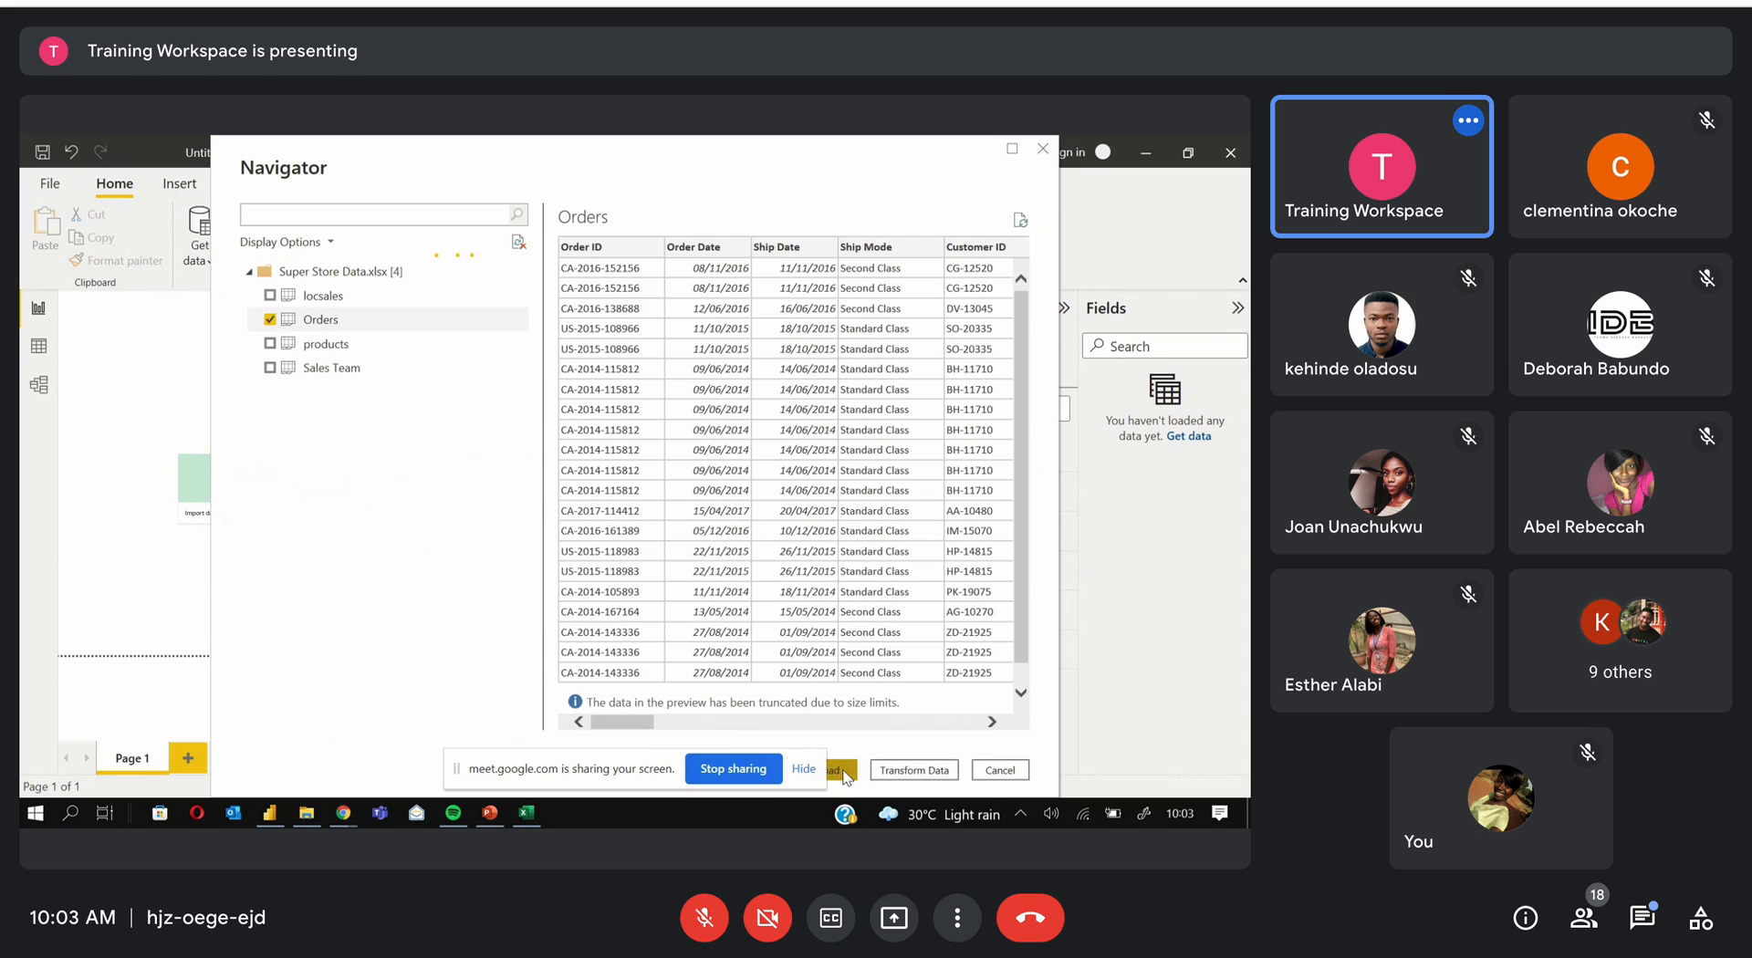
click(843, 771)
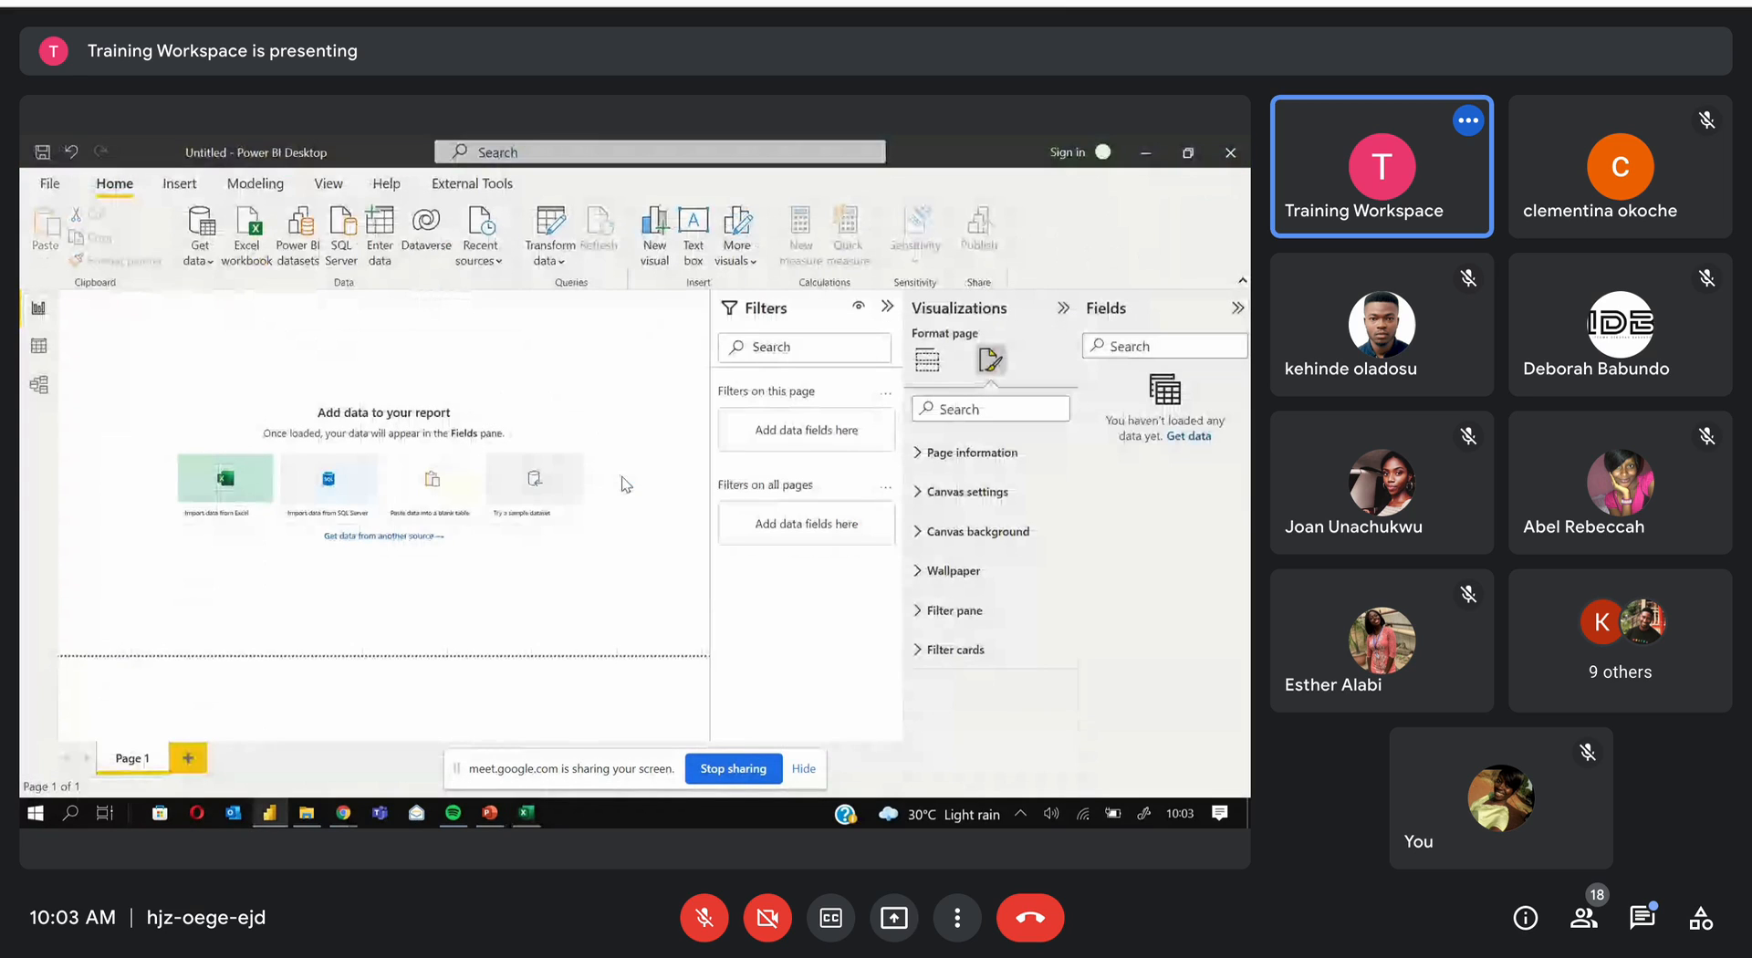
Examine the fields of the loaded Orders table with the gallery of available visuals shown beside them
click(887, 307)
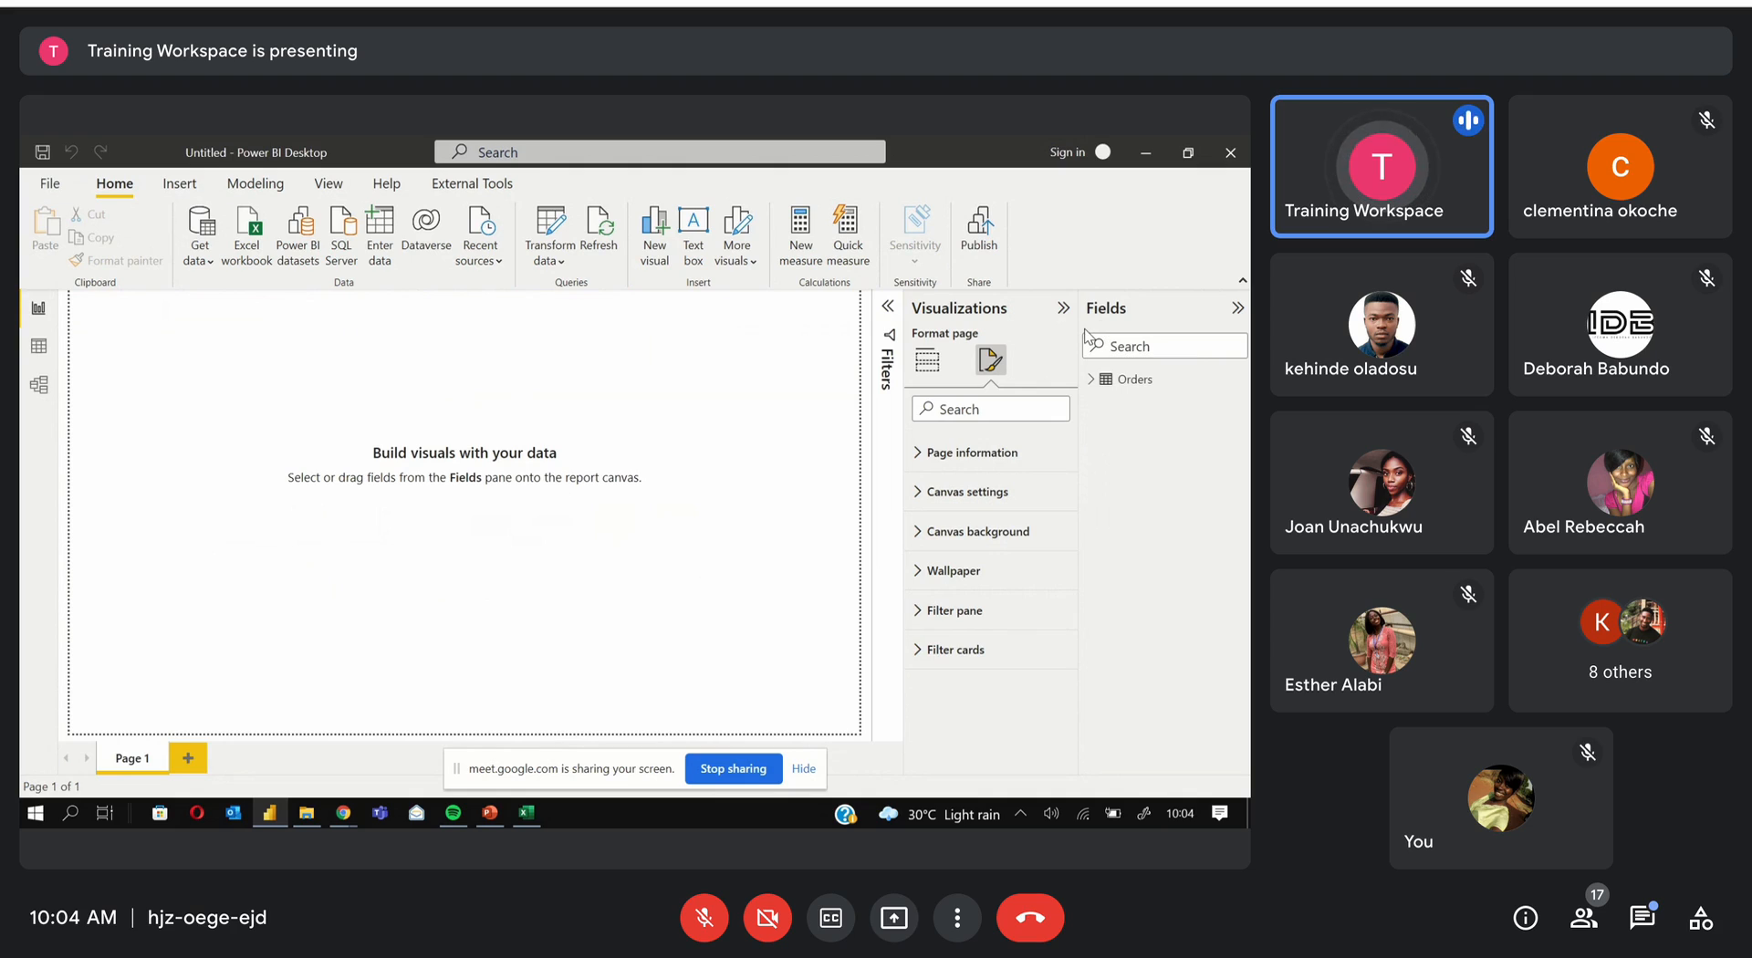
click(1093, 391)
click(1090, 387)
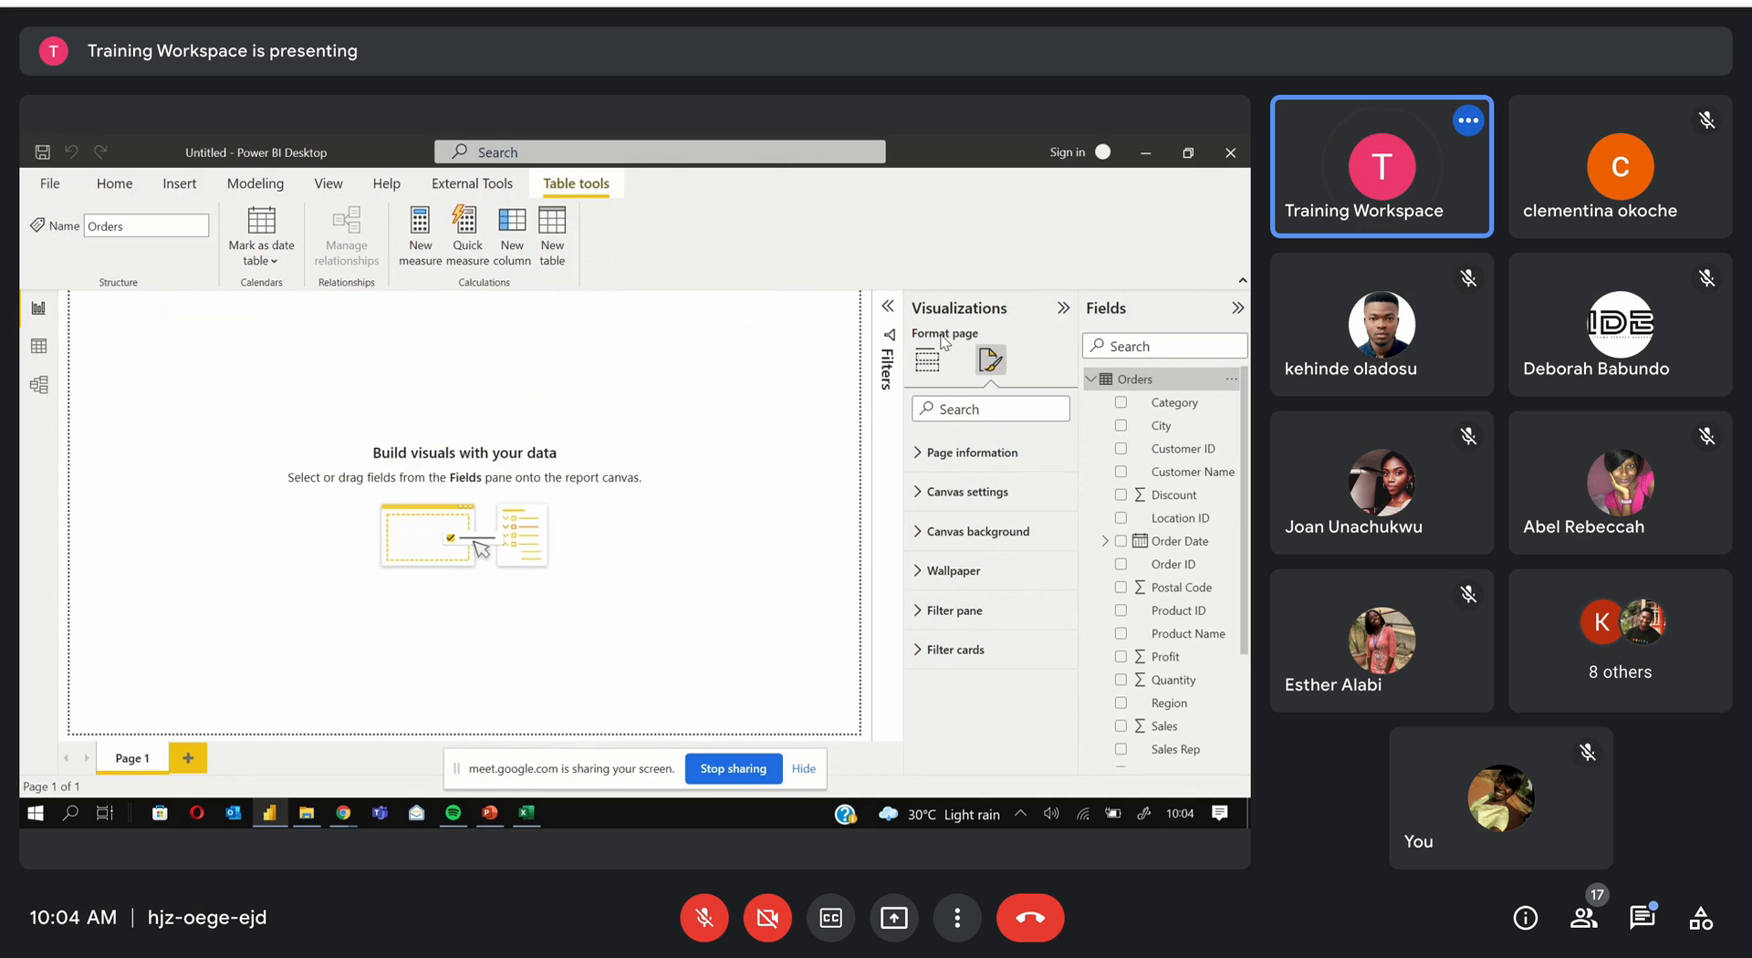
click(927, 360)
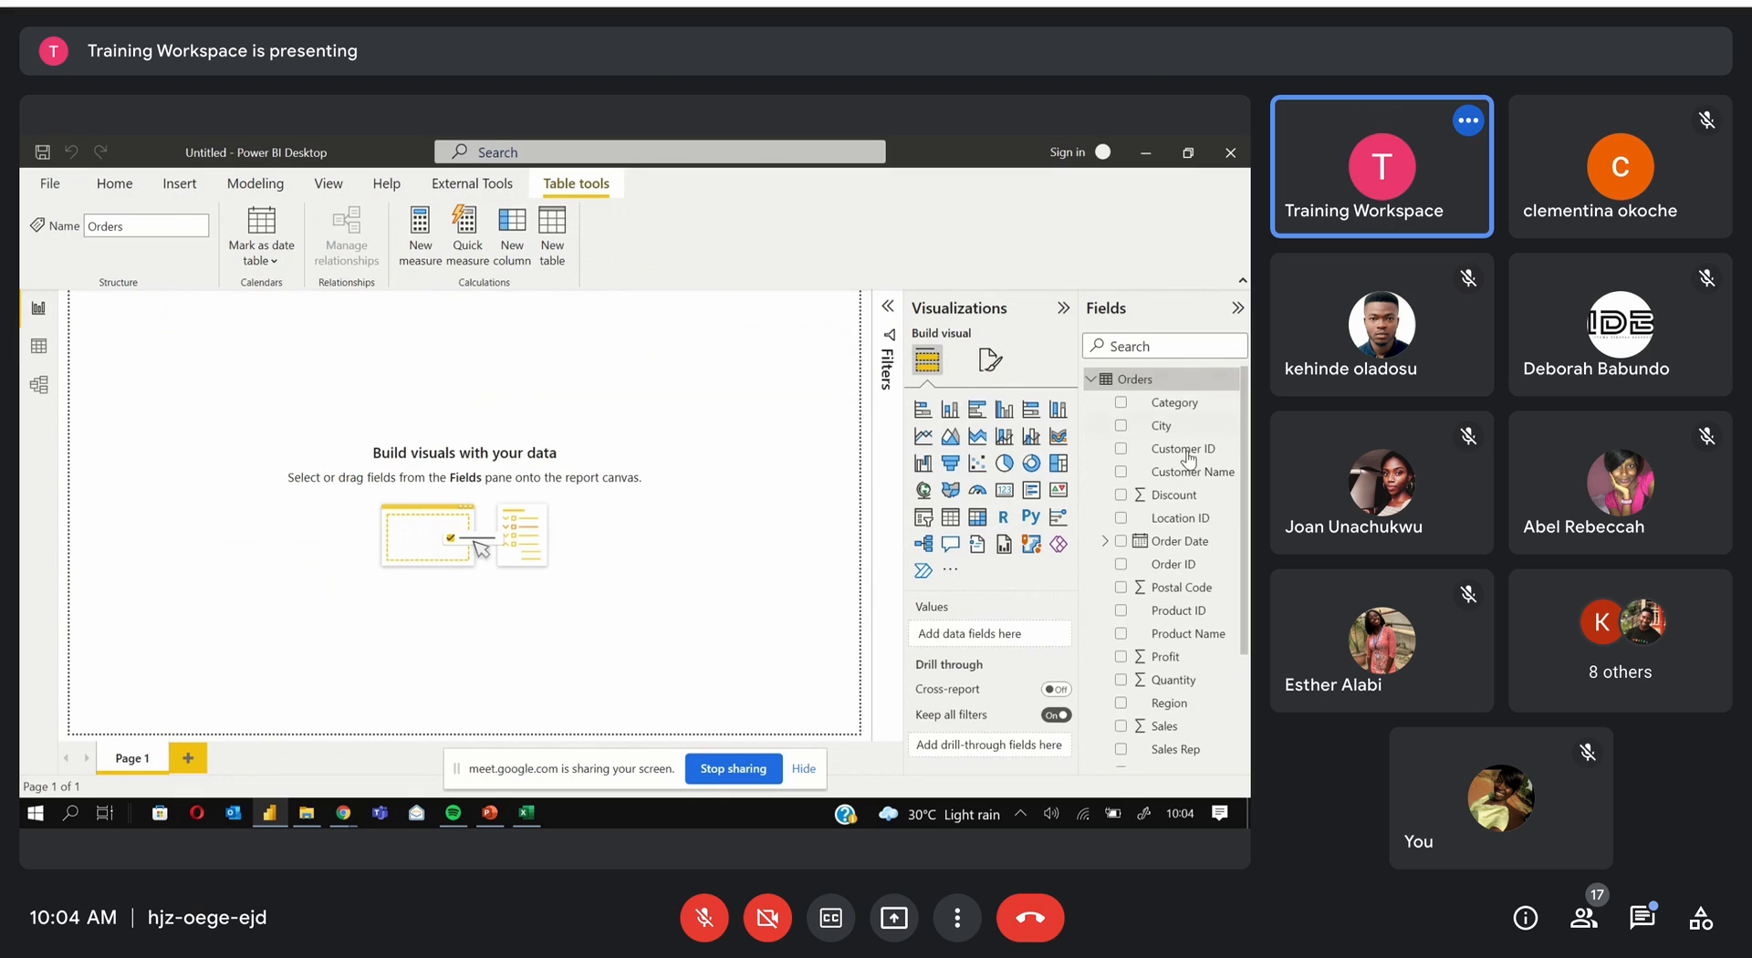
scroll(1236, 474, down, 1)
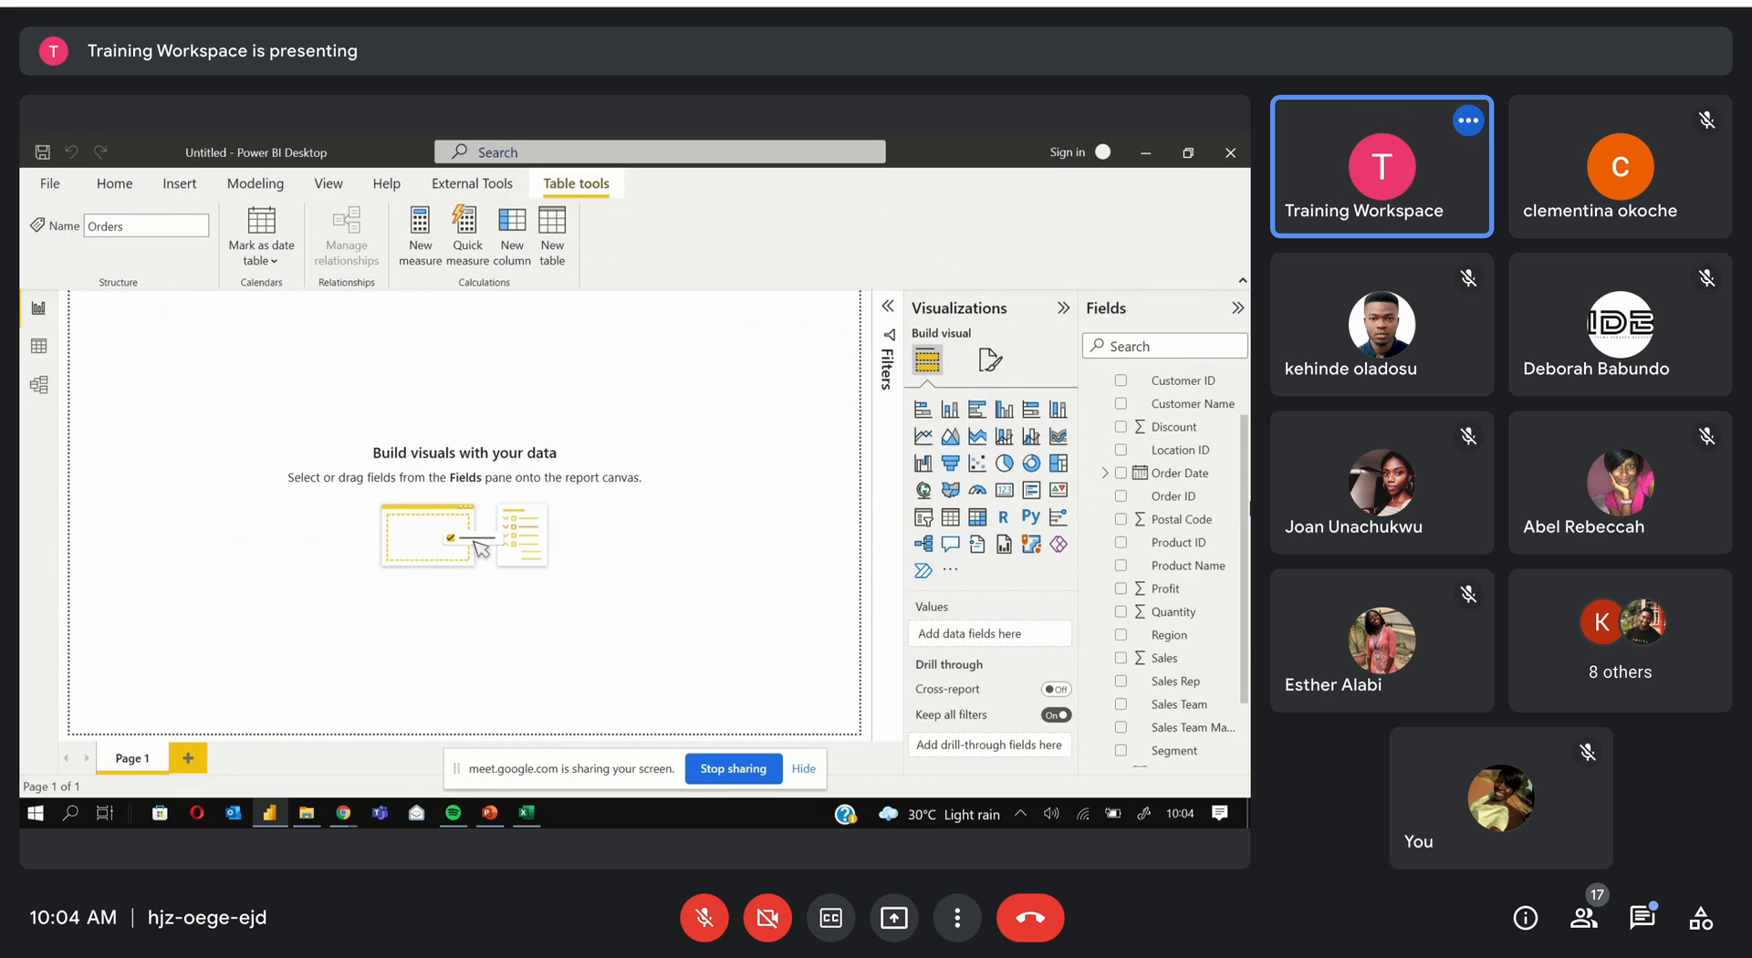
Add a text box reading SUPER STORE DATA to the page and remove the stray character before the text
click(155, 186)
click(659, 242)
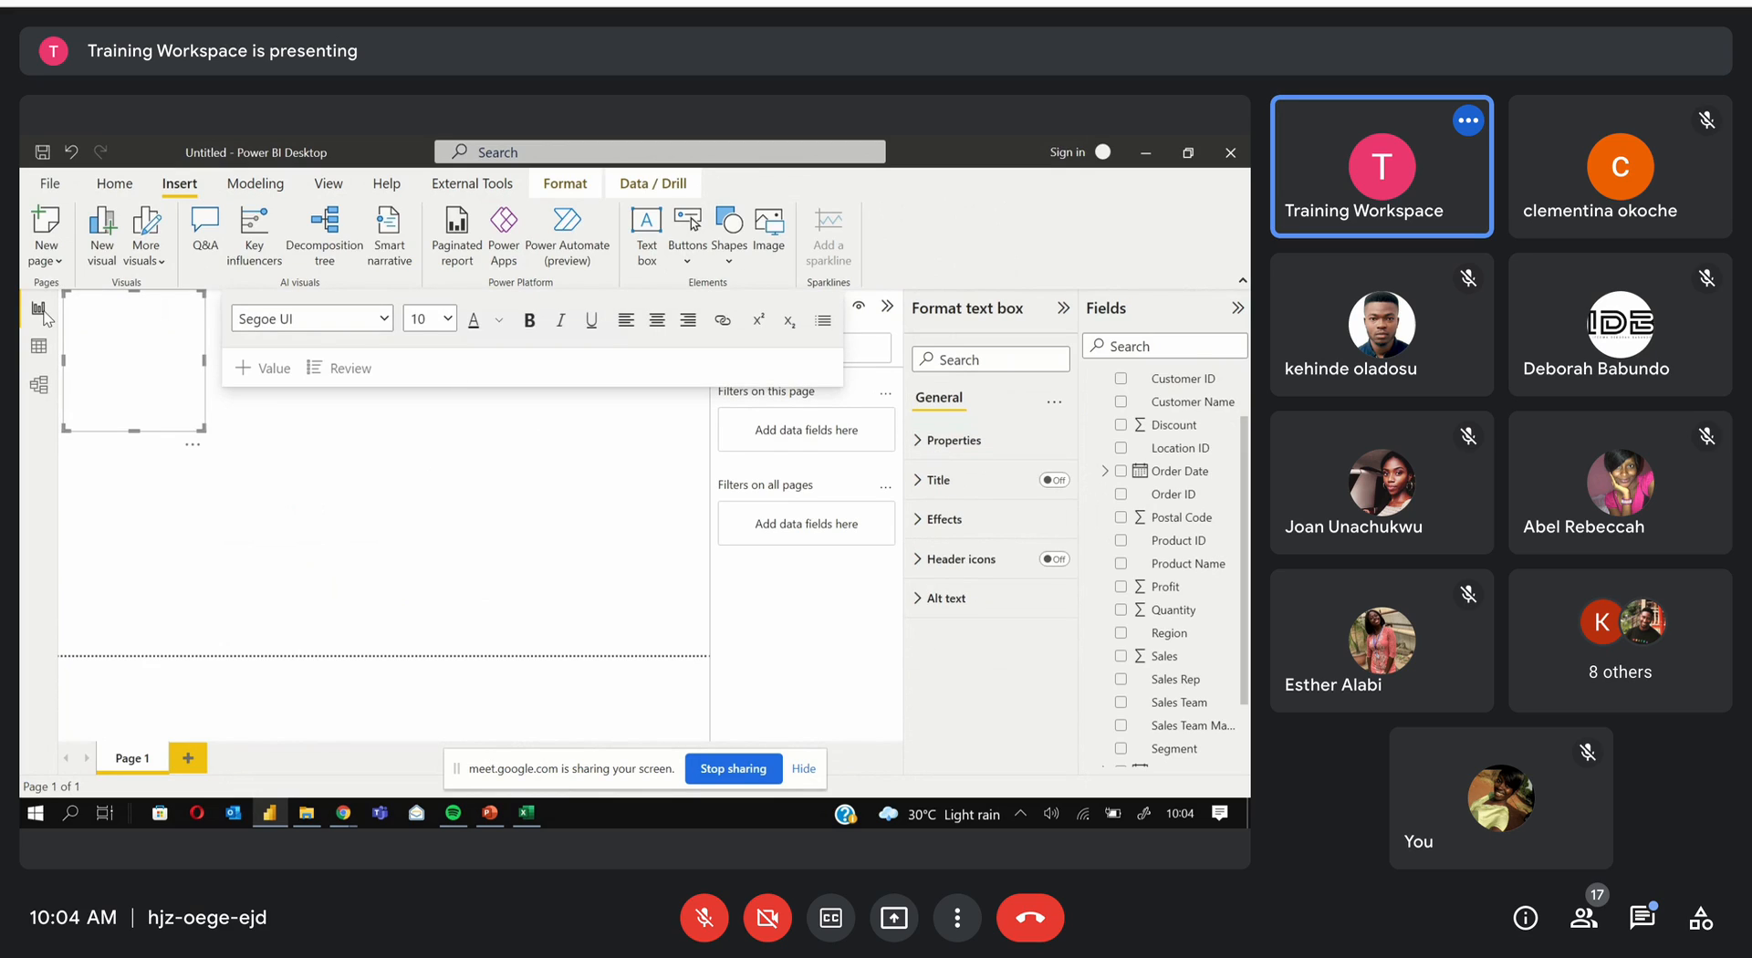
click(93, 308)
text(SUPER STORE DATA)
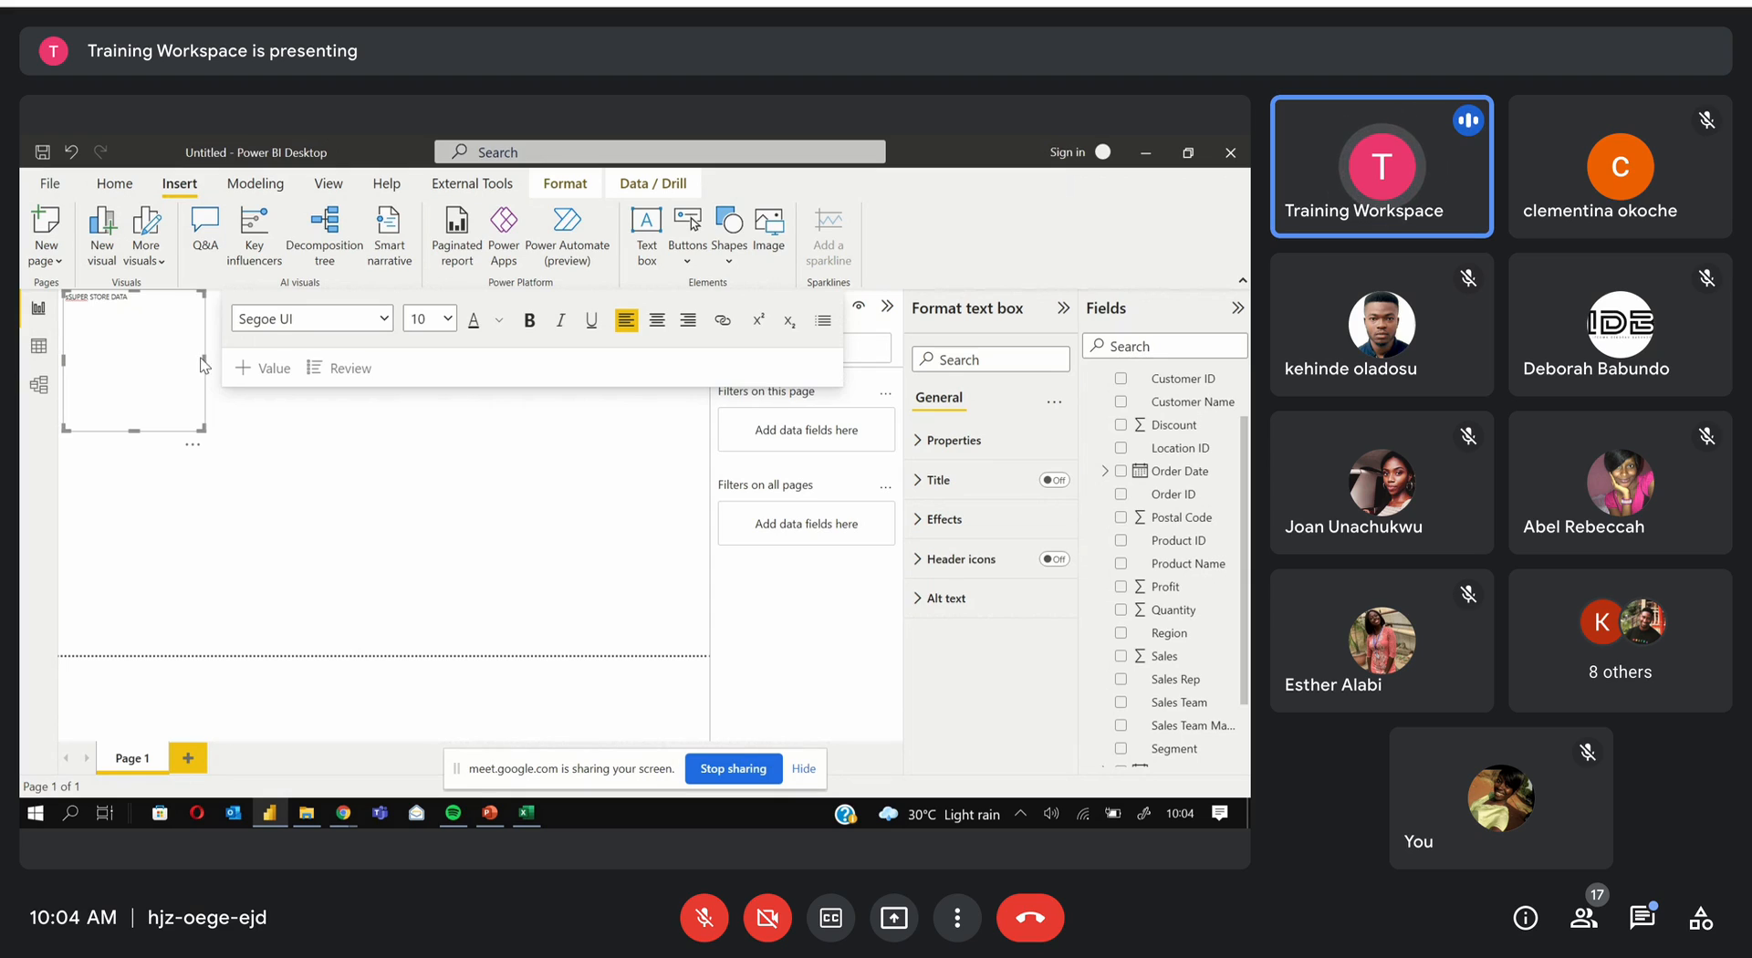
click(136, 440)
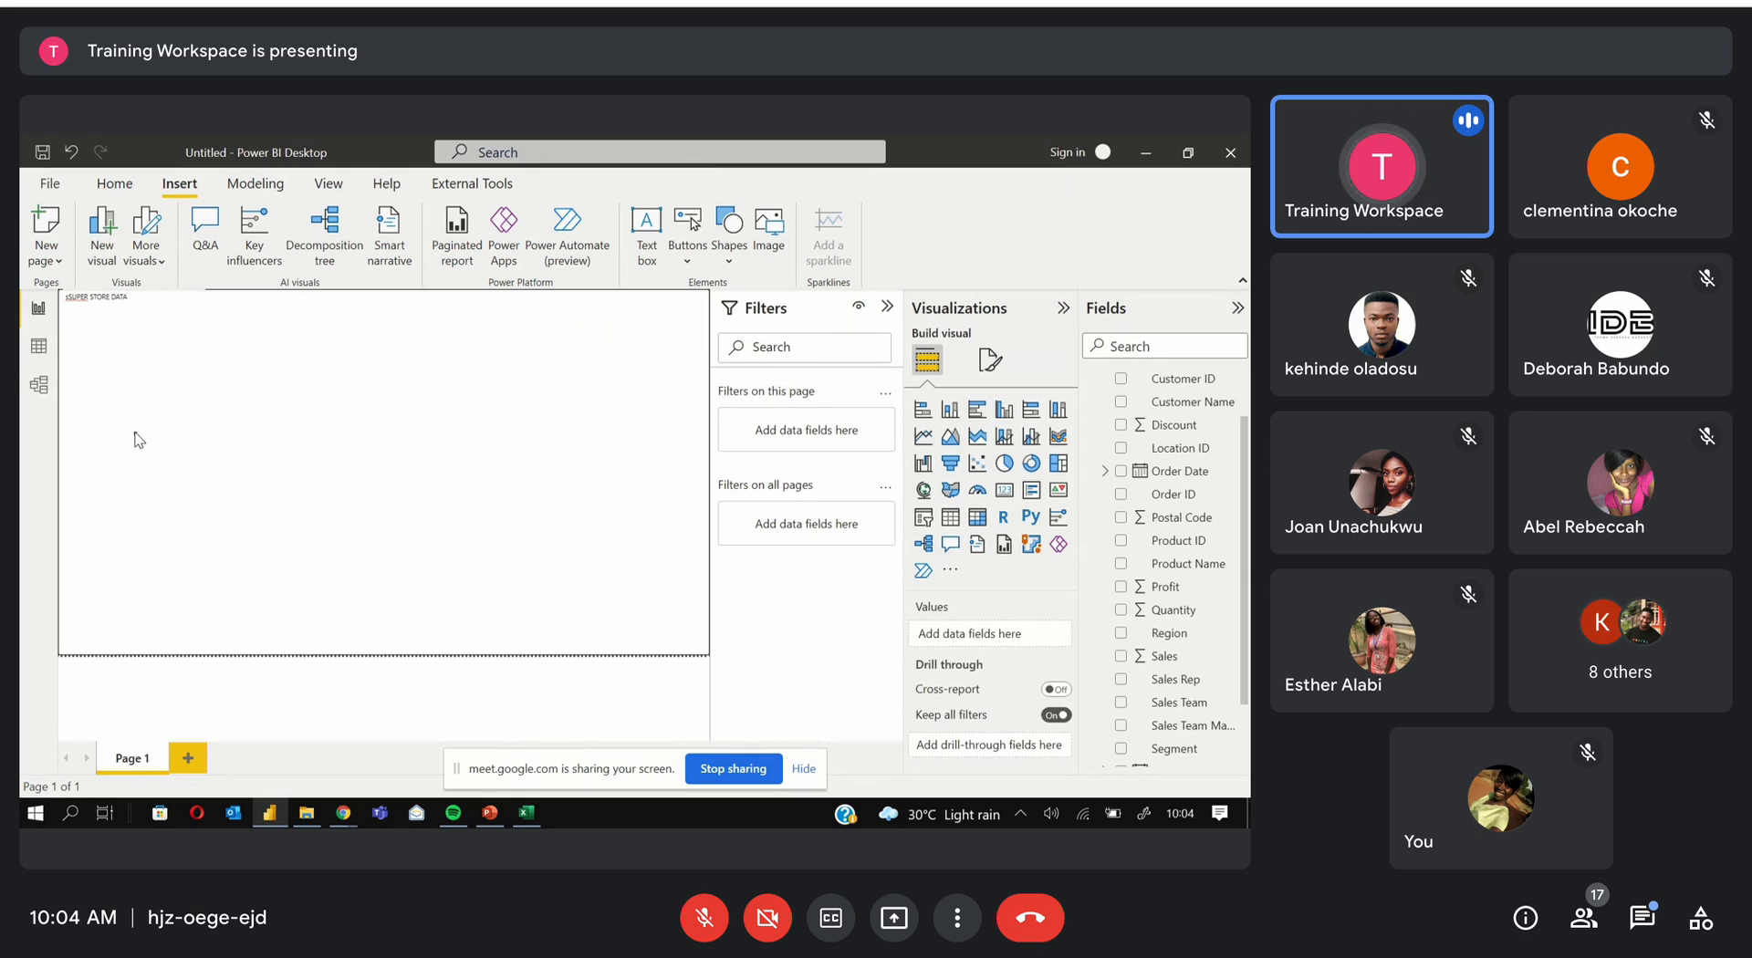
click(71, 301)
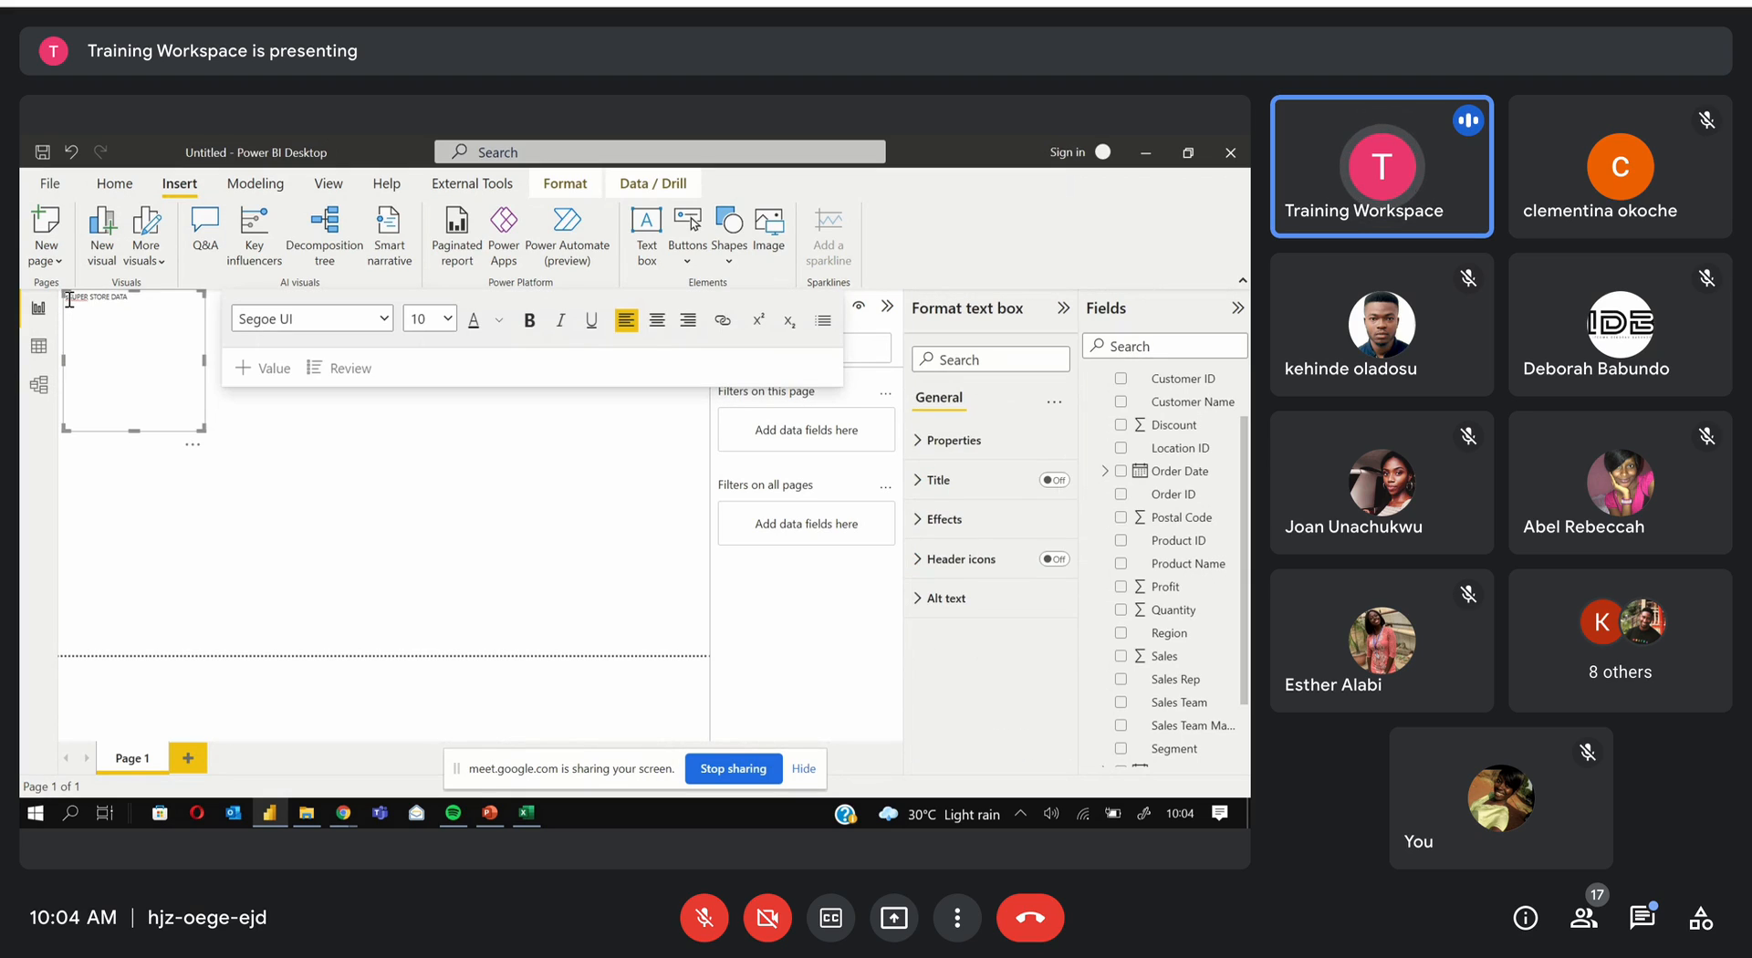
key(BackSpace)
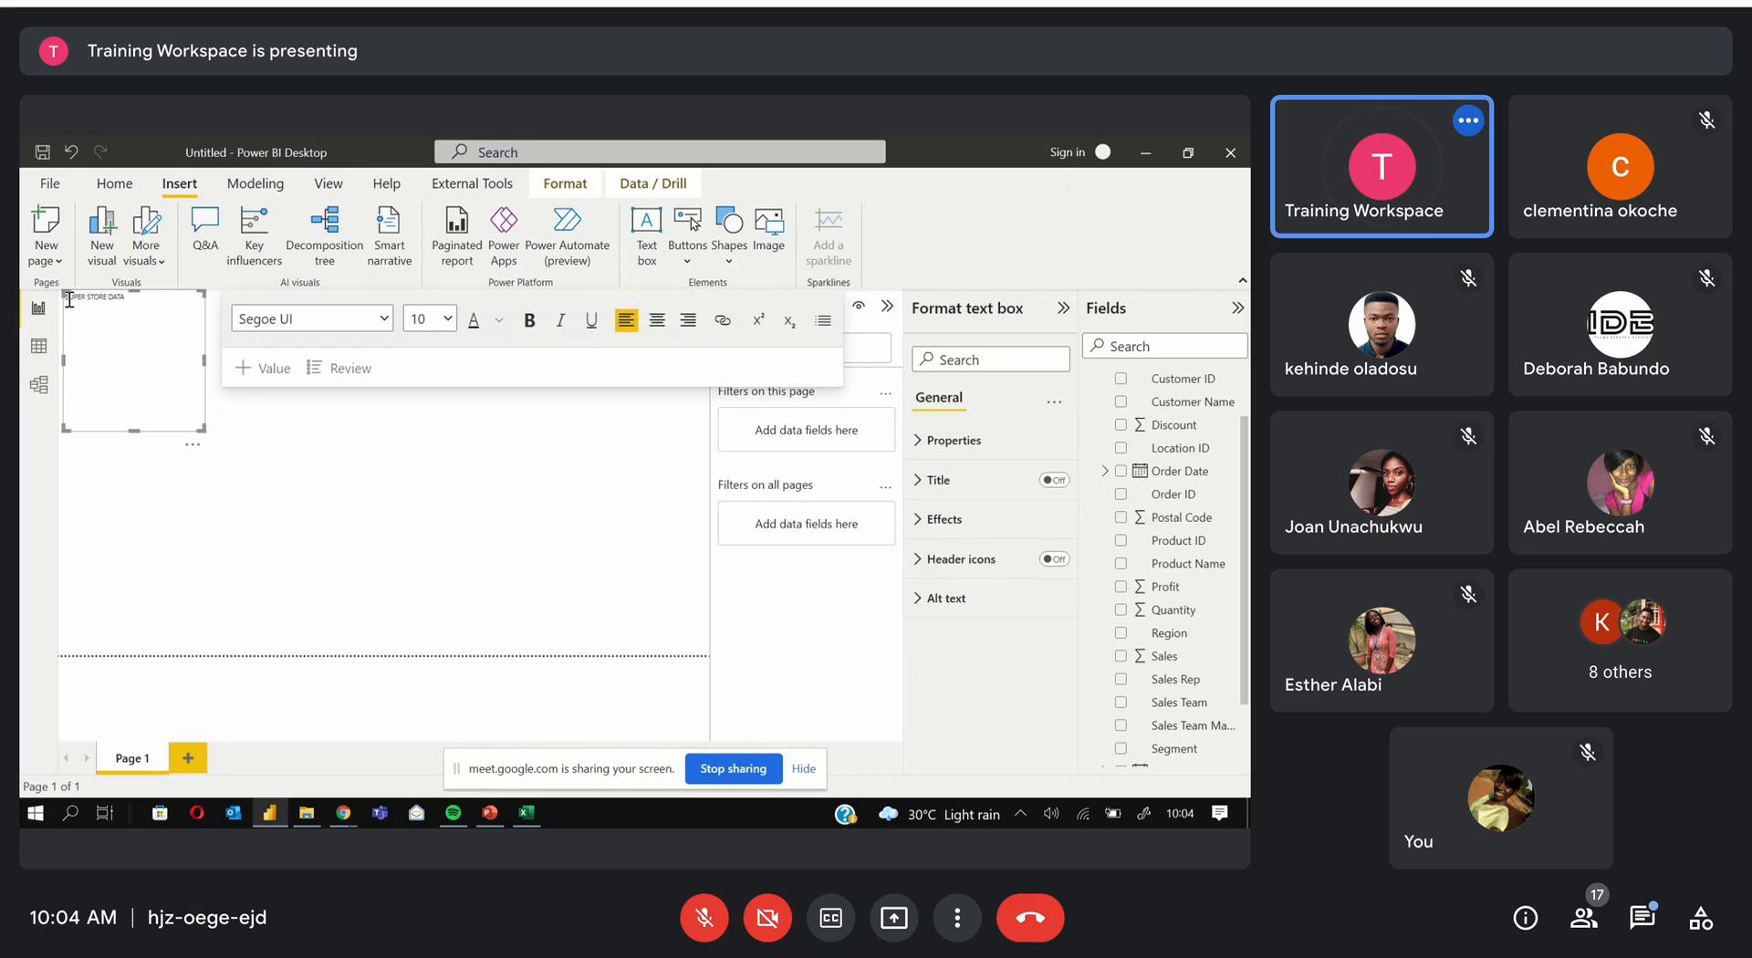
Set the font size of the whole SUPER STORE DATA title to 40
click(448, 319)
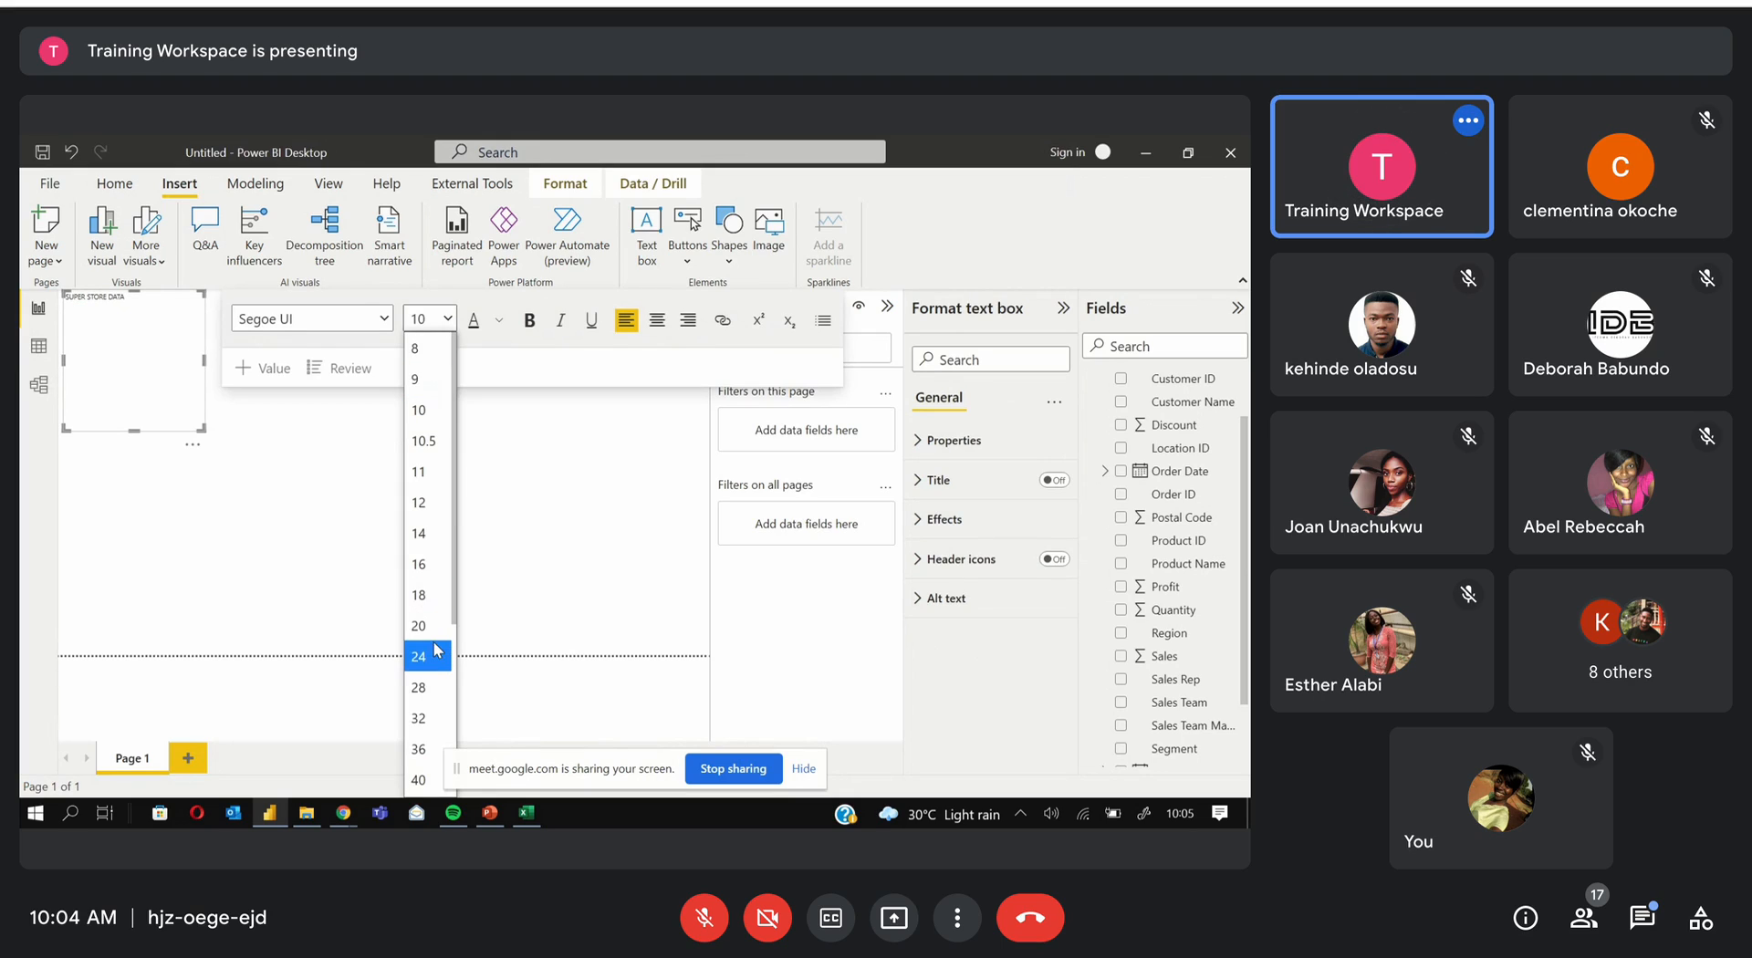
click(425, 656)
key(ctrl+a)
click(448, 318)
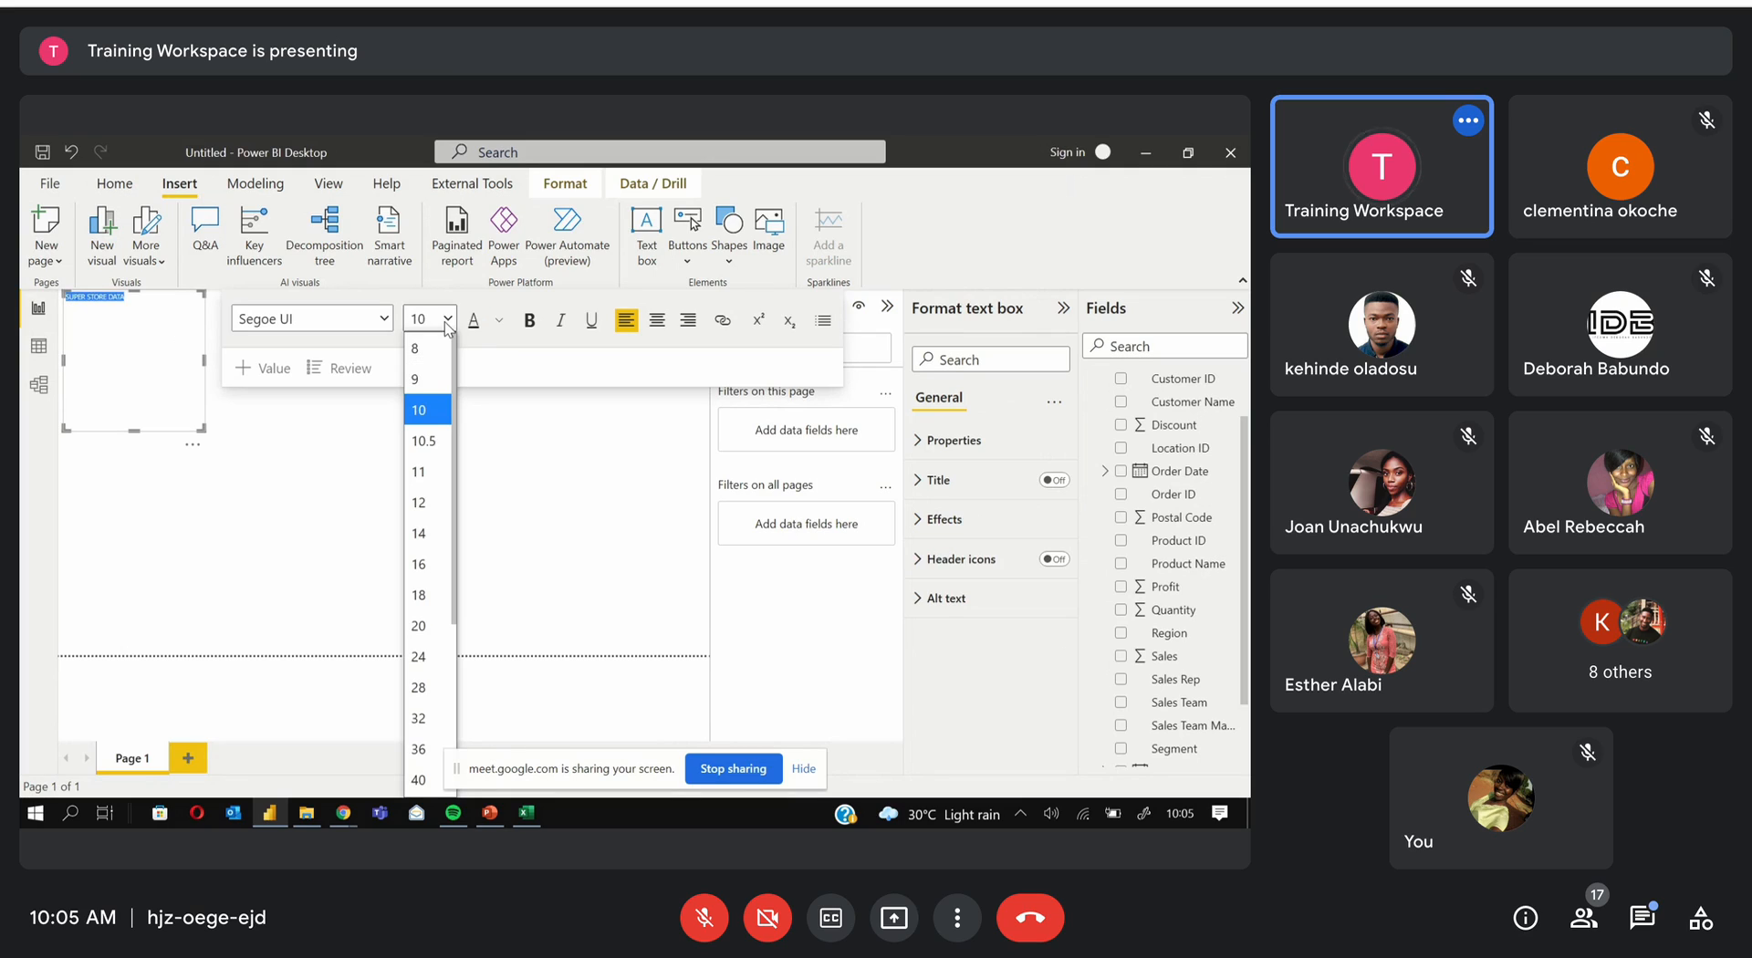
click(419, 780)
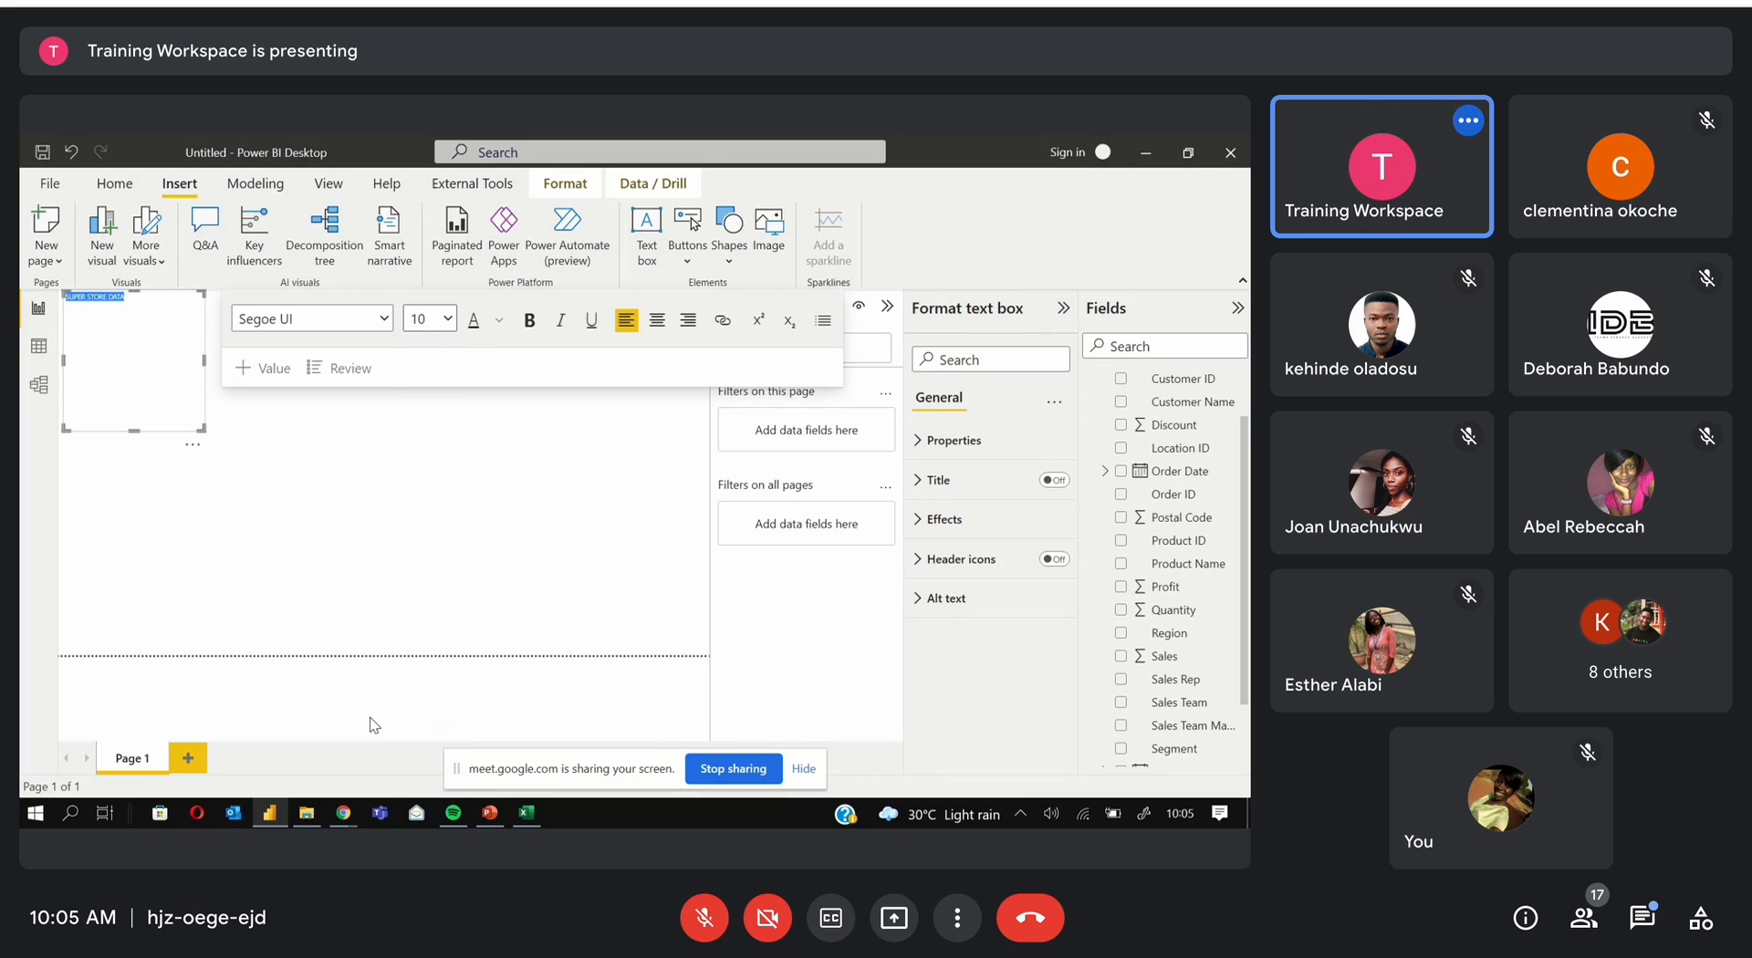
click(168, 417)
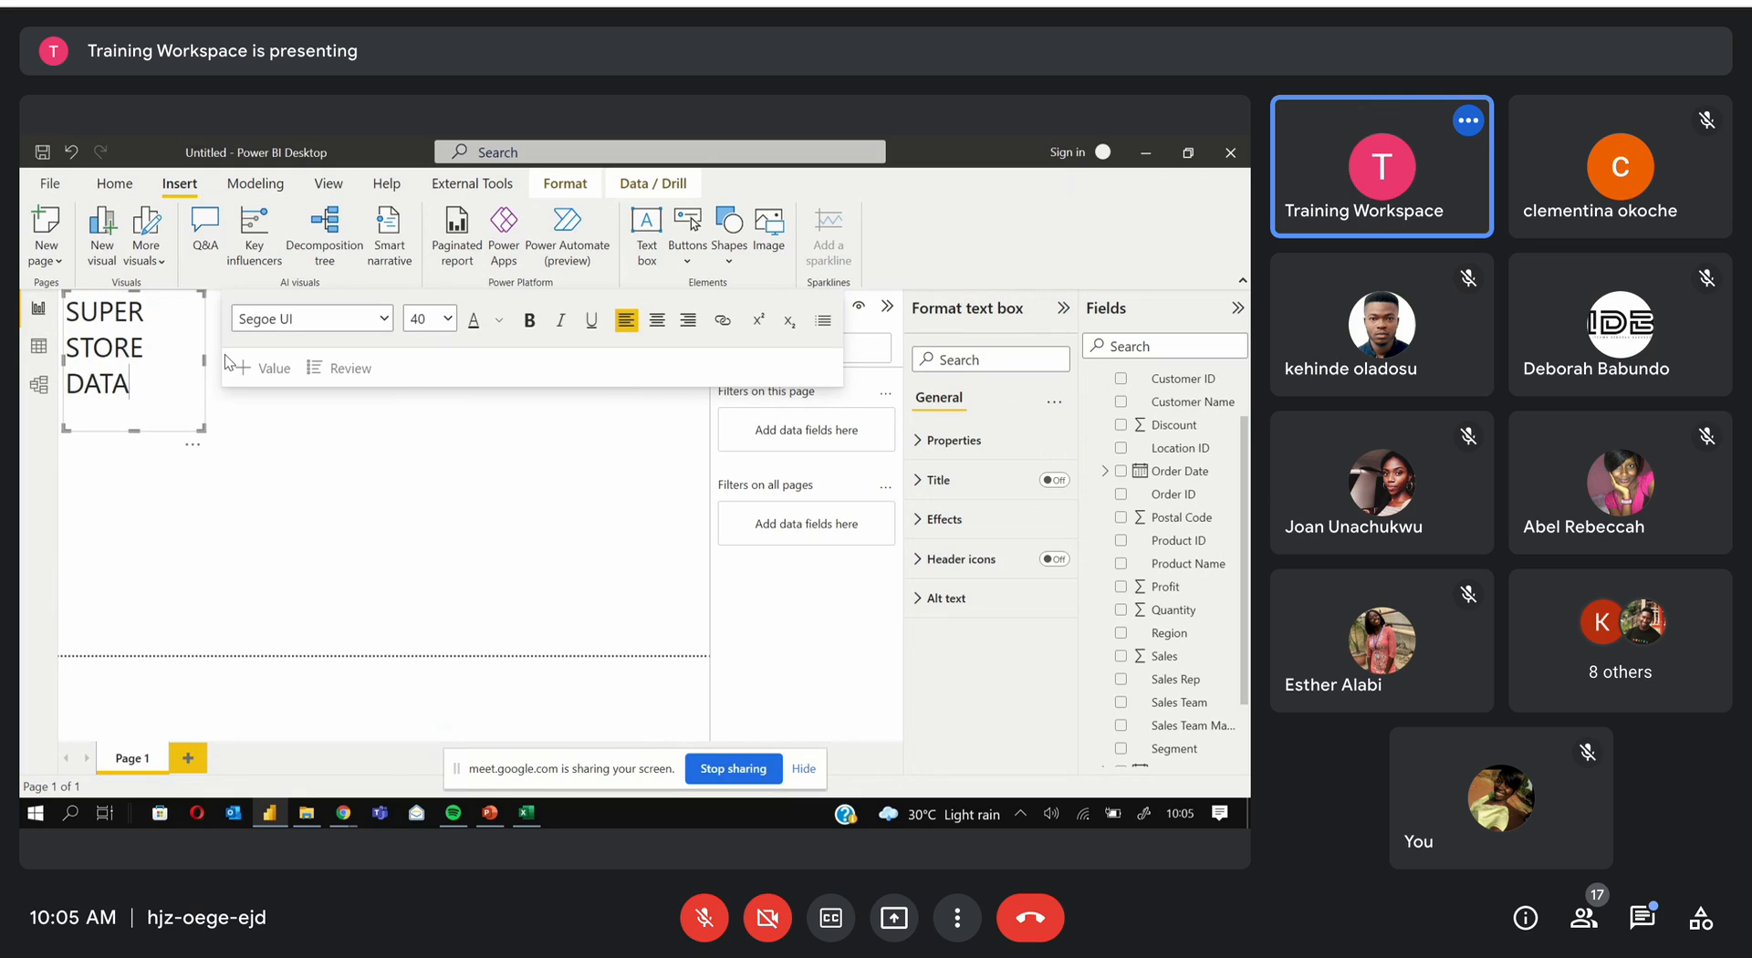
Stretch the title text box across the page width, center its text, and shrink its height to one line
drag(202, 360, 824, 317)
click(329, 395)
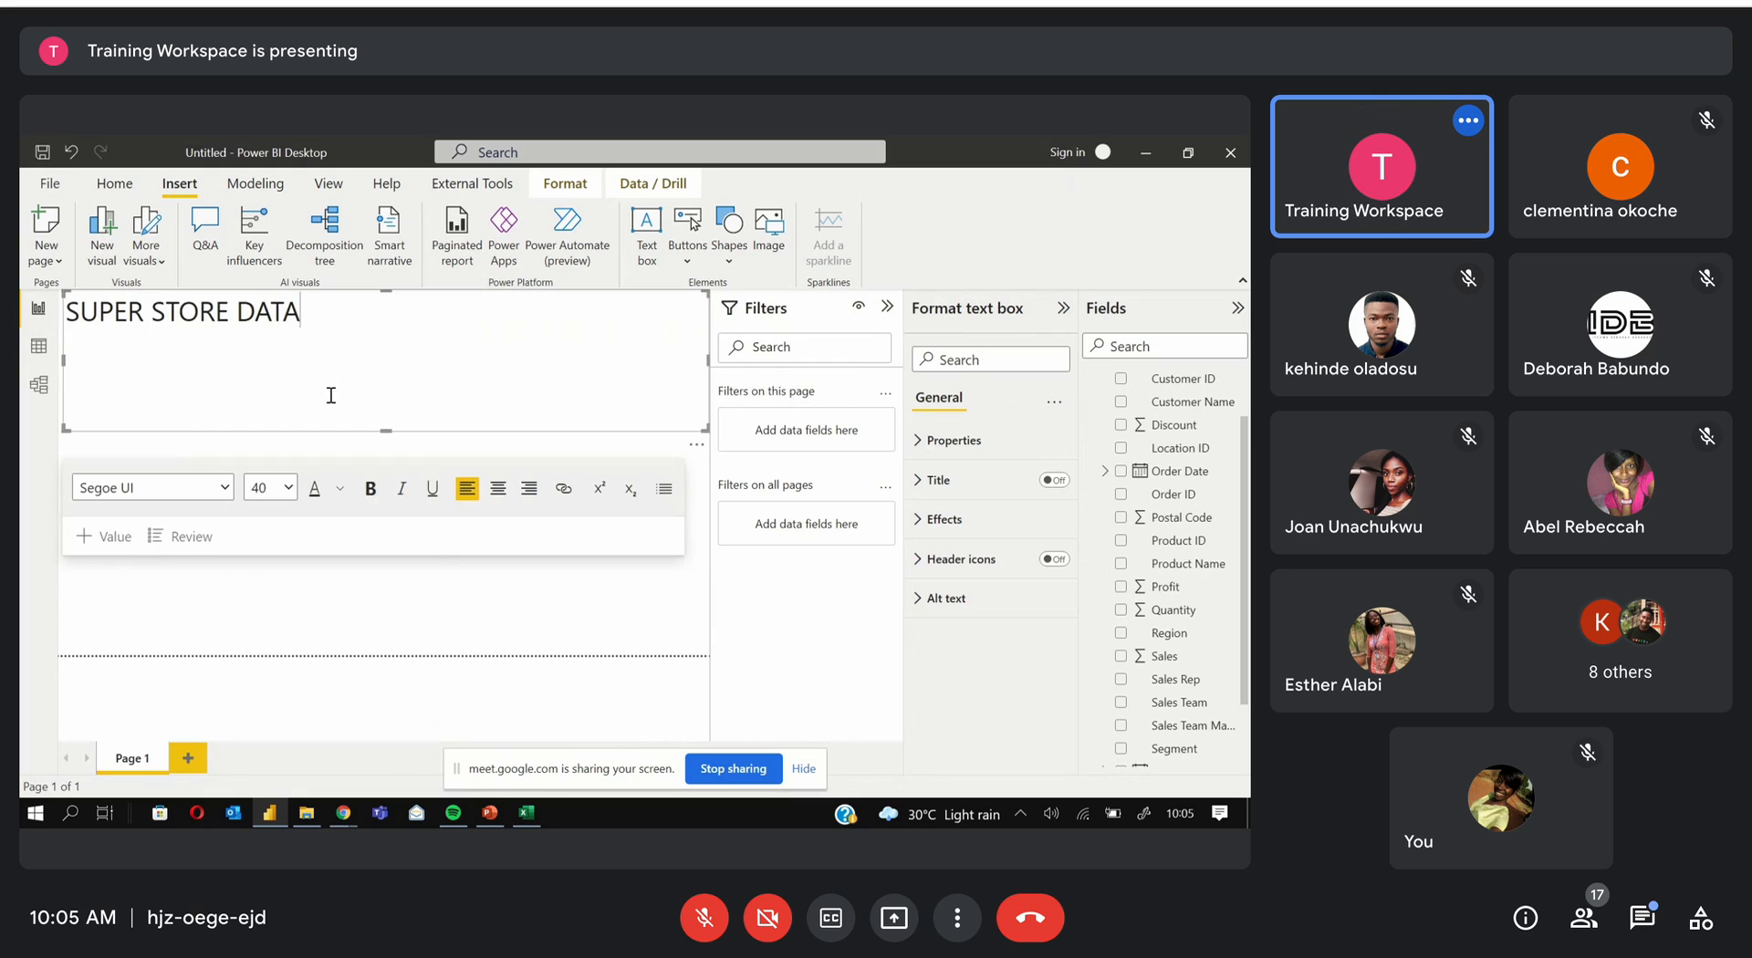
click(497, 490)
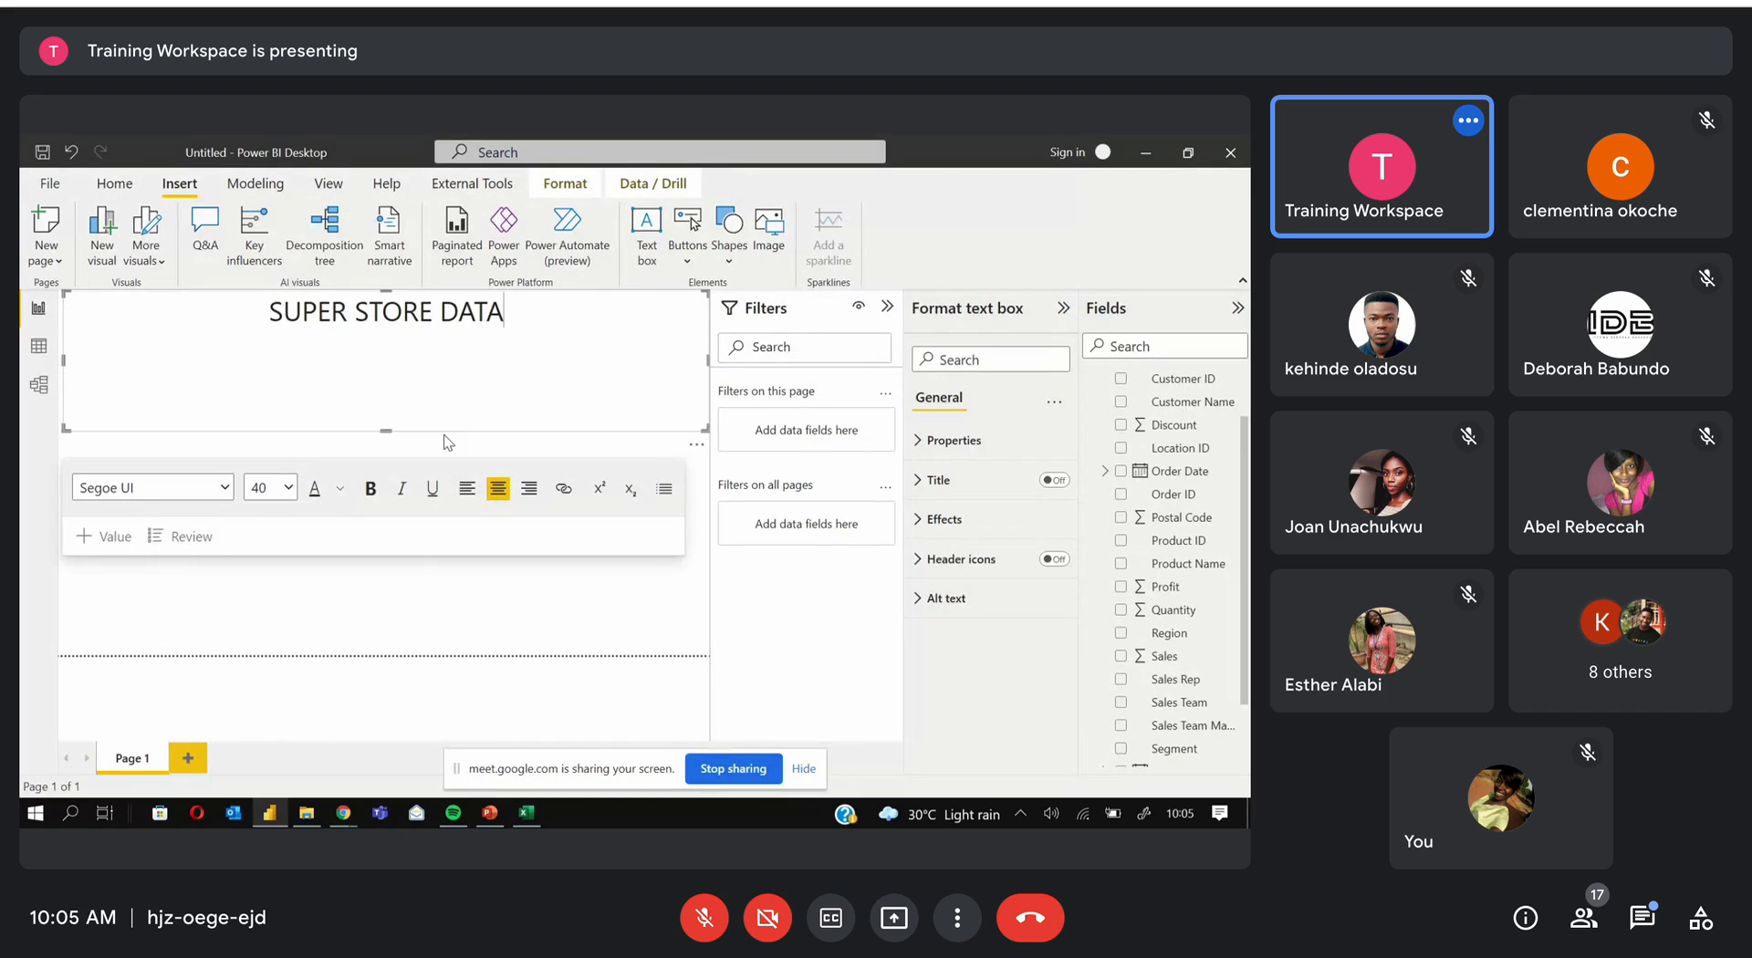
drag(386, 430, 371, 338)
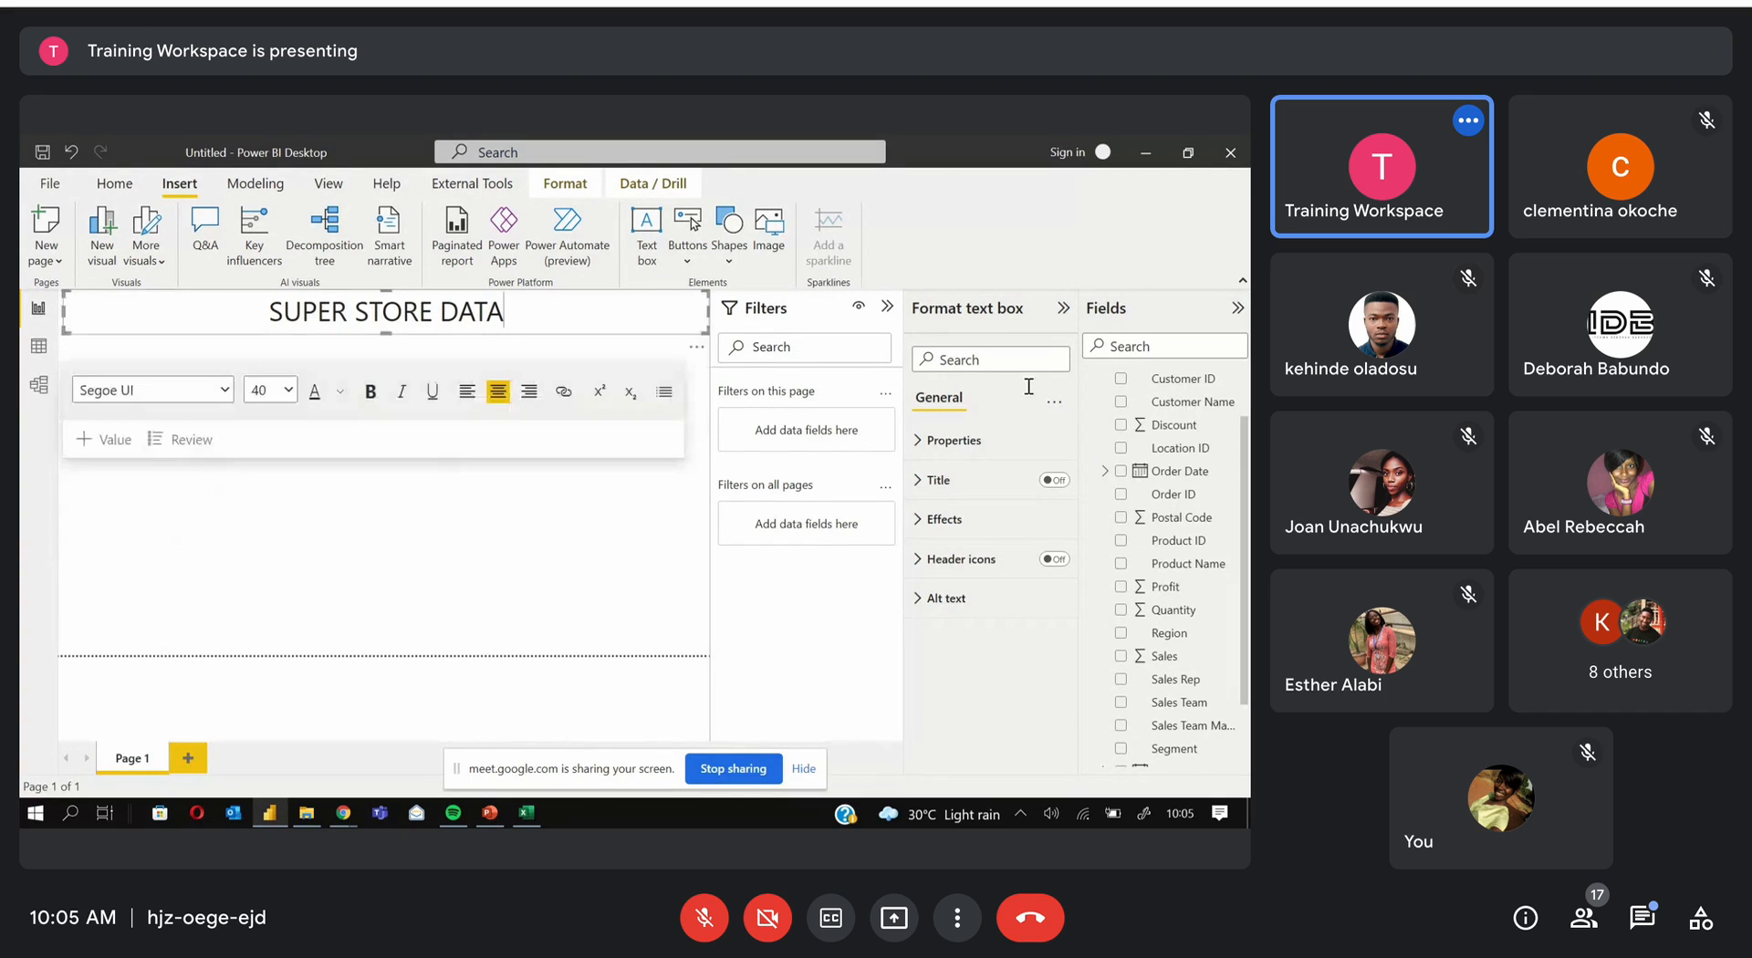
Turn on the shadow effect for the title text box
click(927, 520)
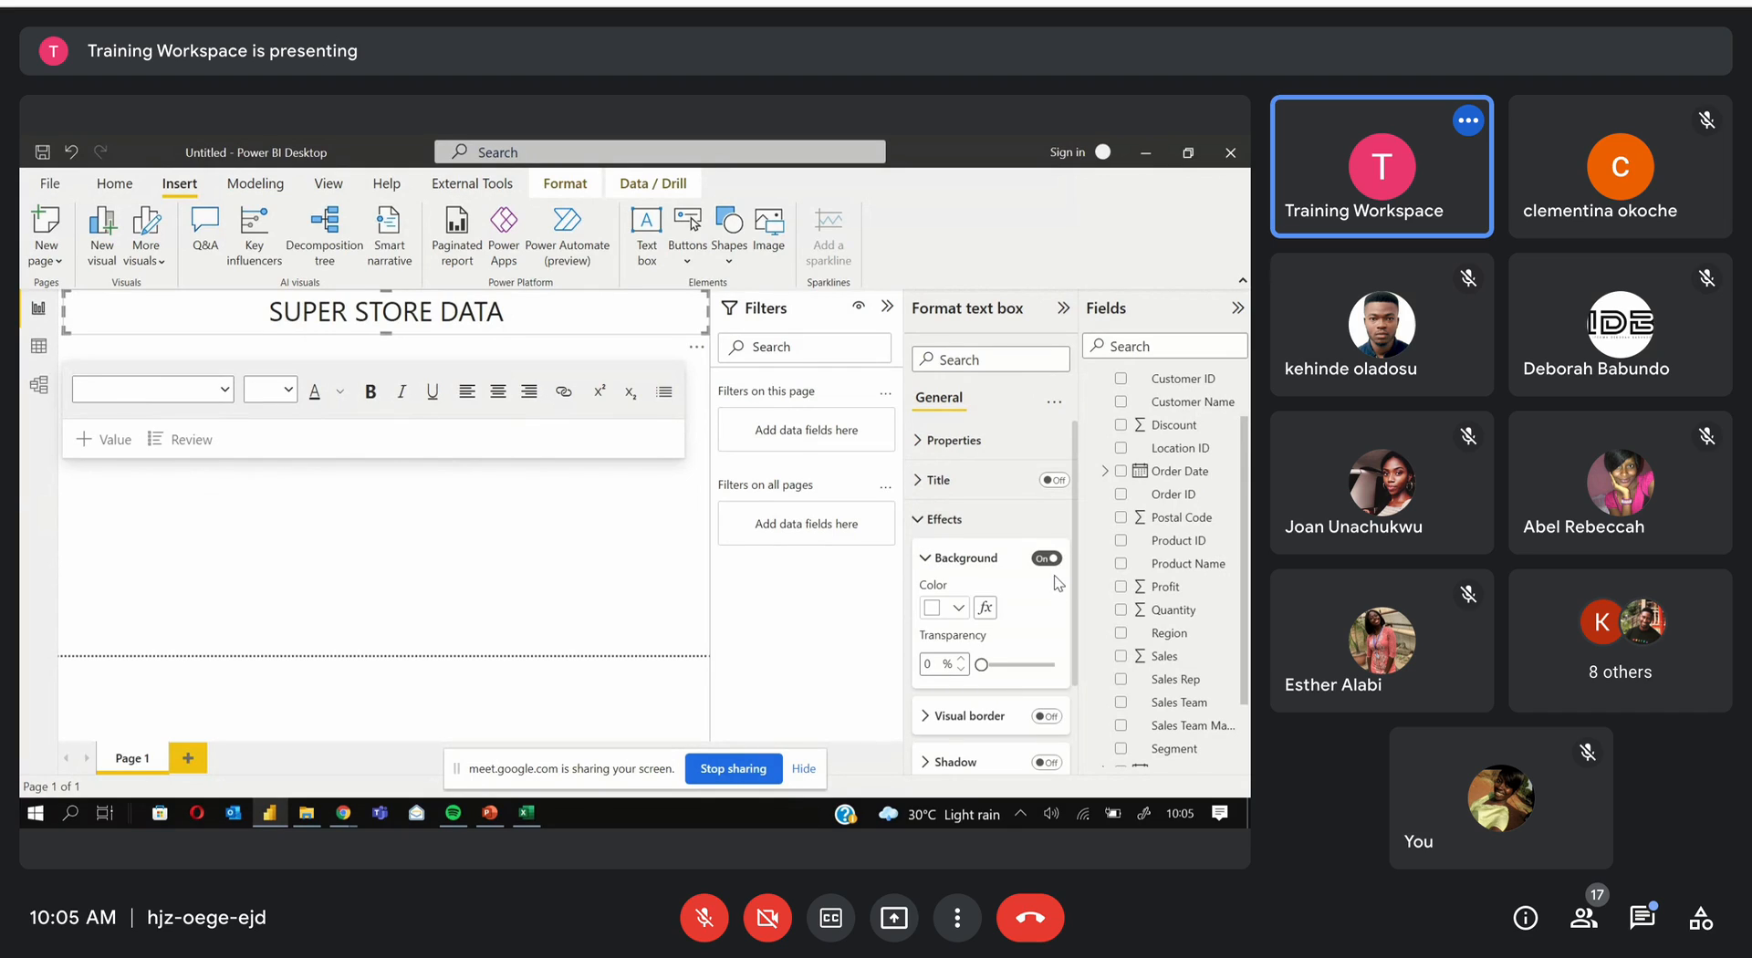
click(1045, 762)
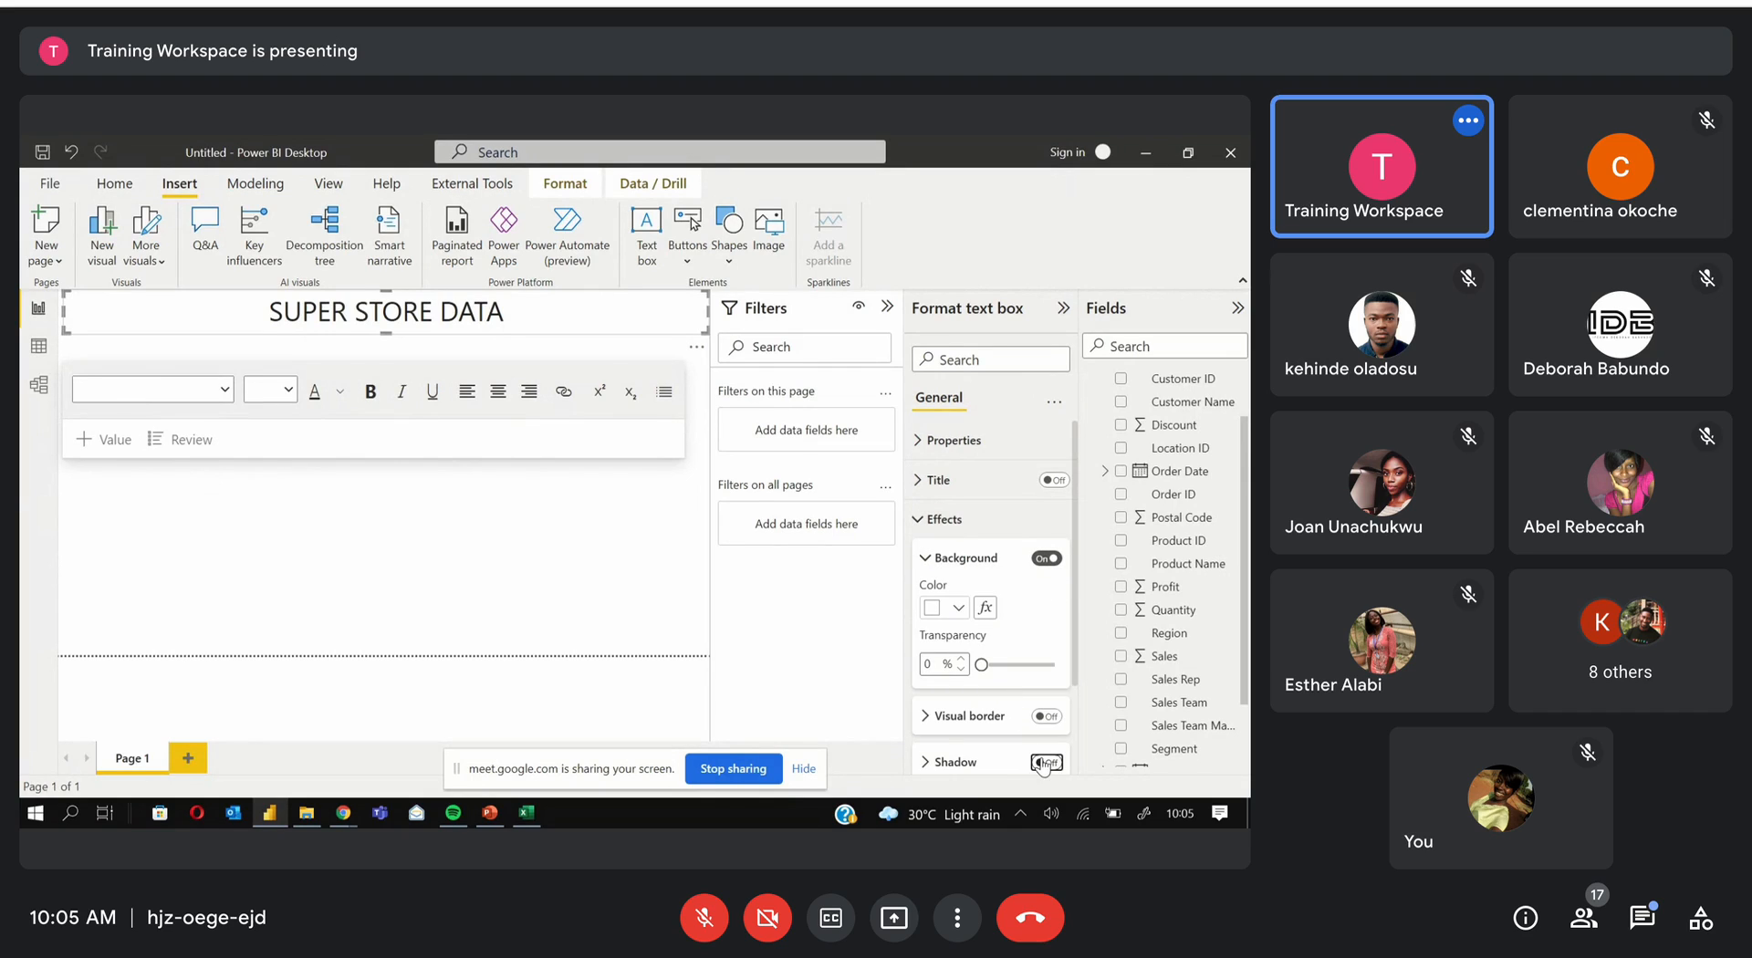
click(642, 544)
Give the page's canvas background a blue color with 73% transparency
click(991, 358)
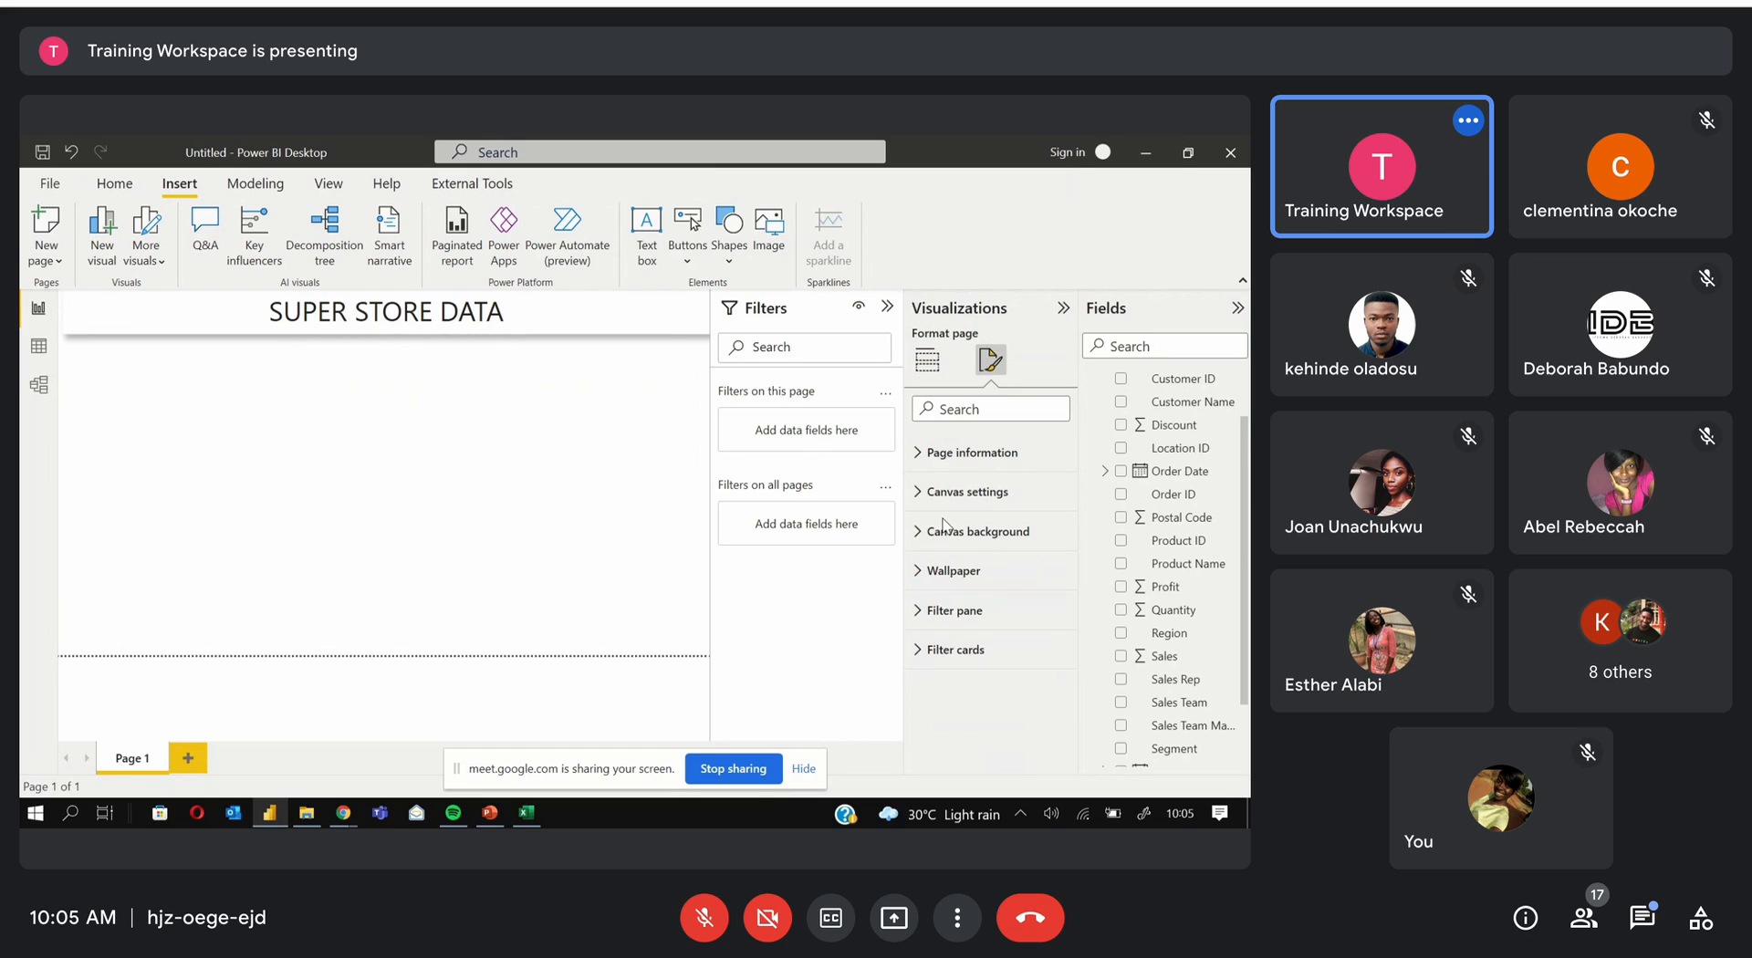
click(949, 531)
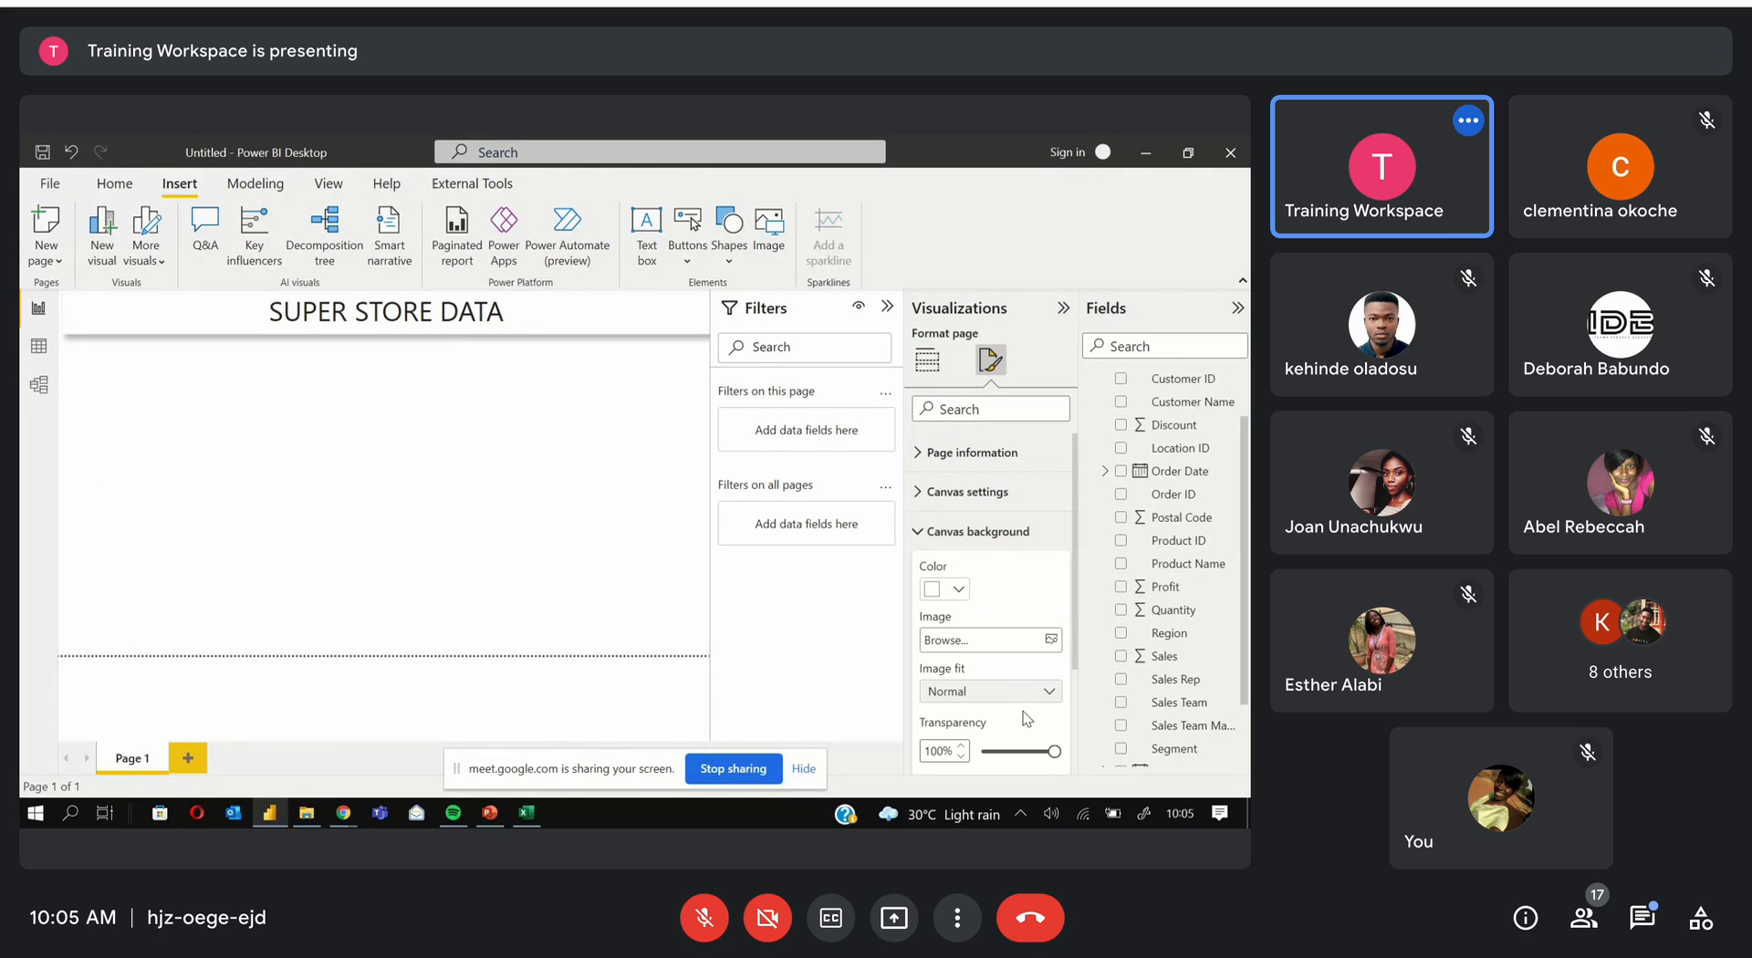
click(957, 591)
click(1000, 503)
drag(1054, 751, 1034, 753)
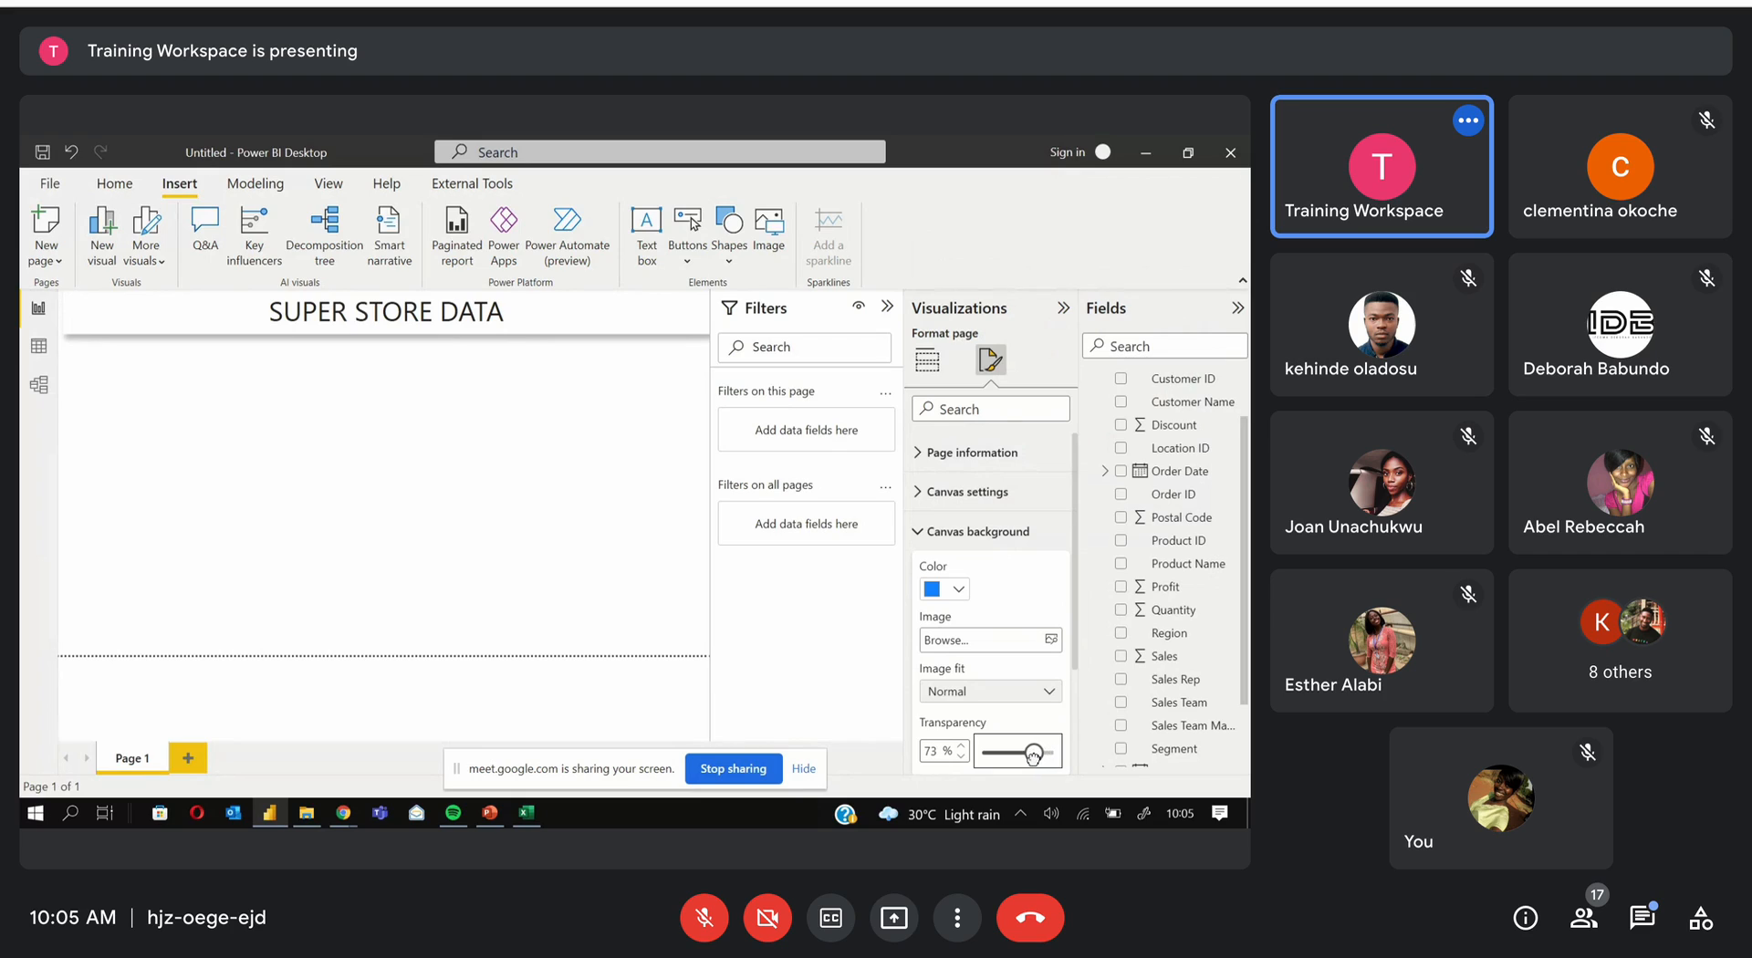
click(594, 506)
Make the title text box slightly narrower and lower so that it sits inside the page edge
click(615, 307)
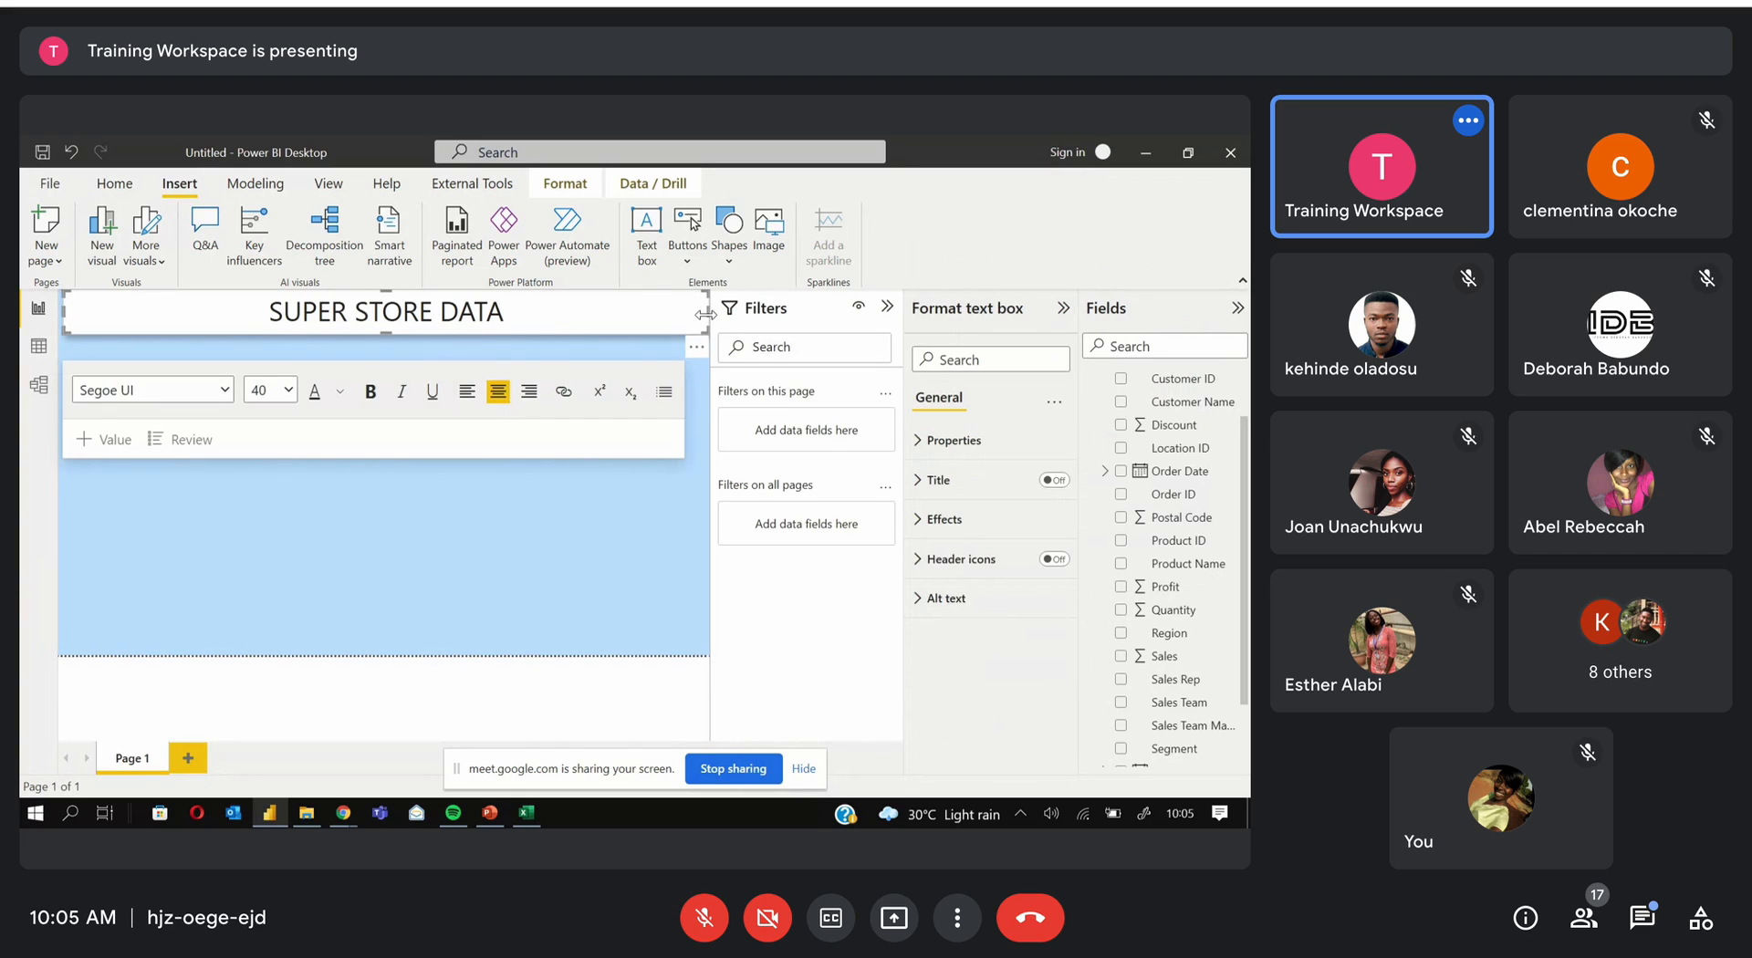
drag(704, 314, 697, 314)
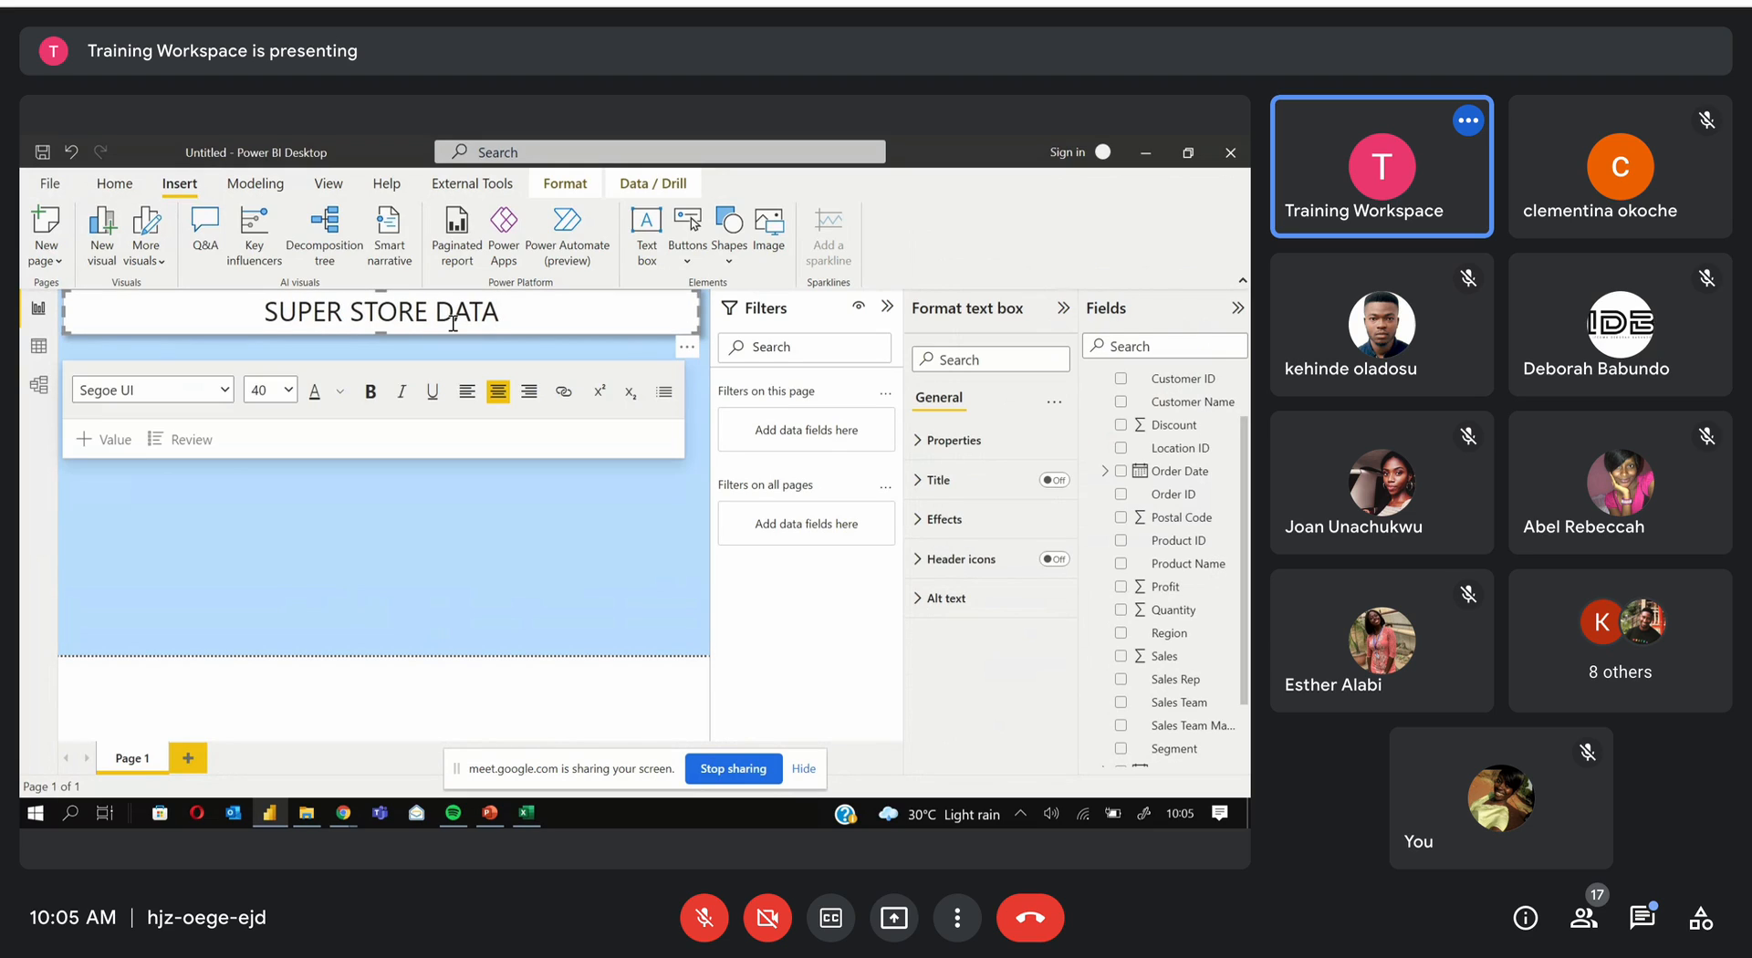
drag(387, 331, 387, 325)
click(423, 490)
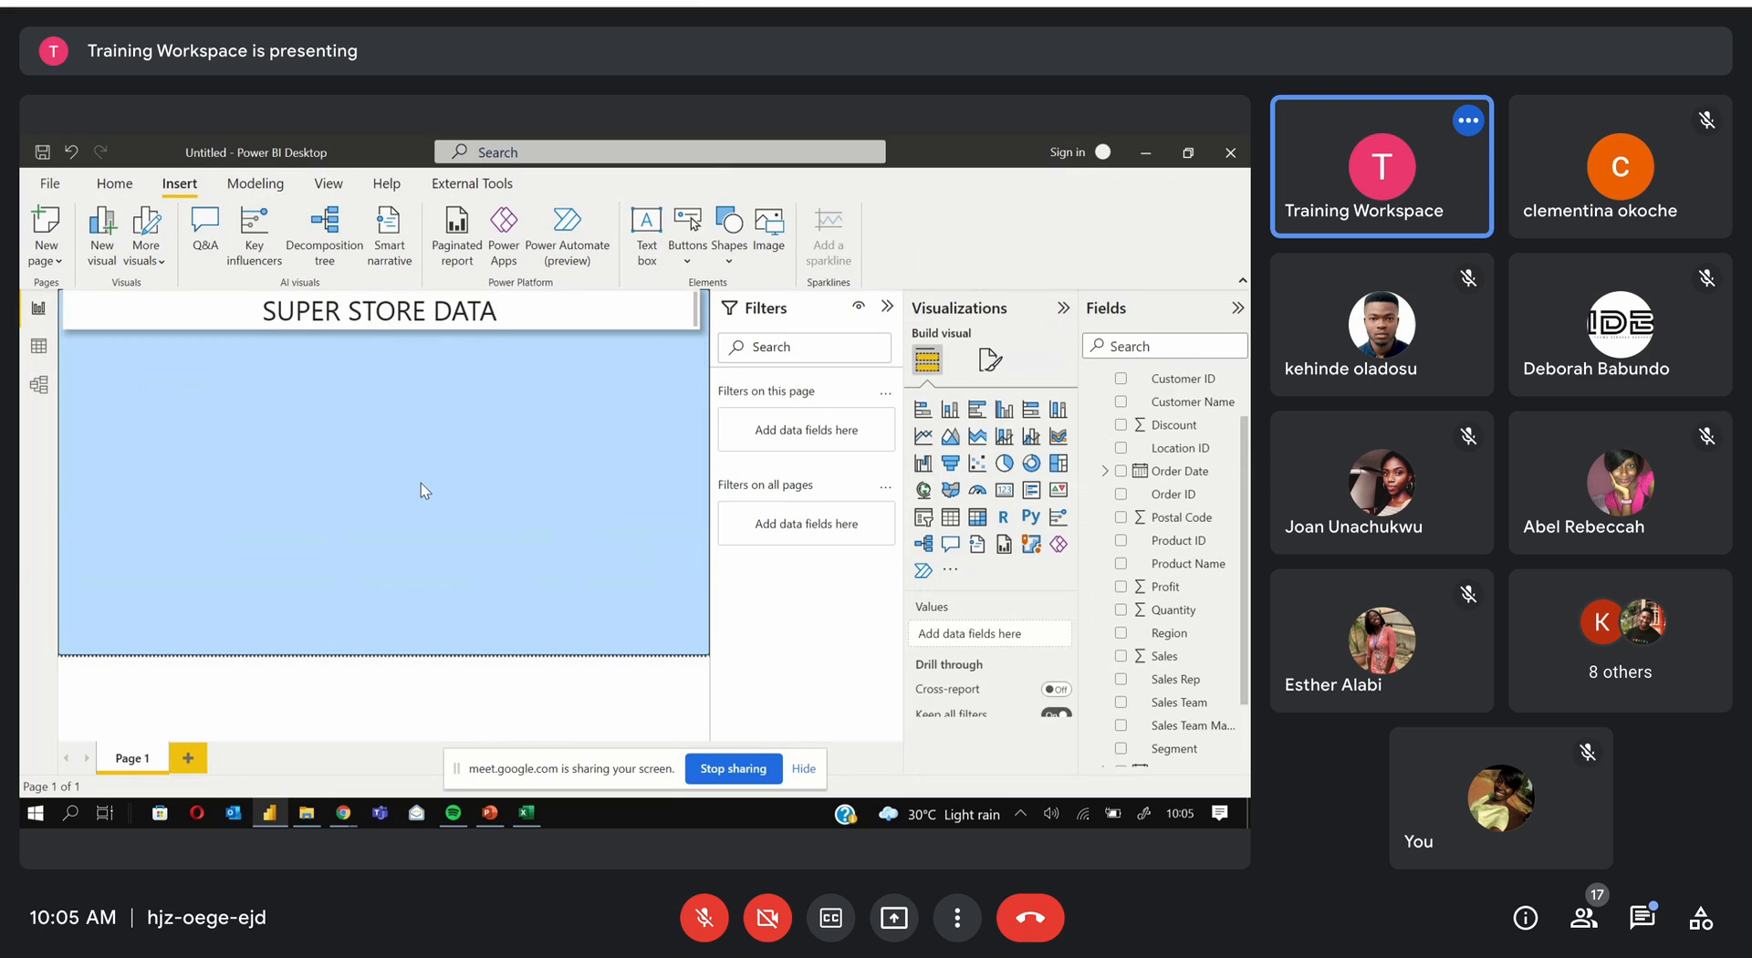
Add a card visual showing Profit and fit it as a small card under the title's left end
click(1120, 587)
click(1003, 492)
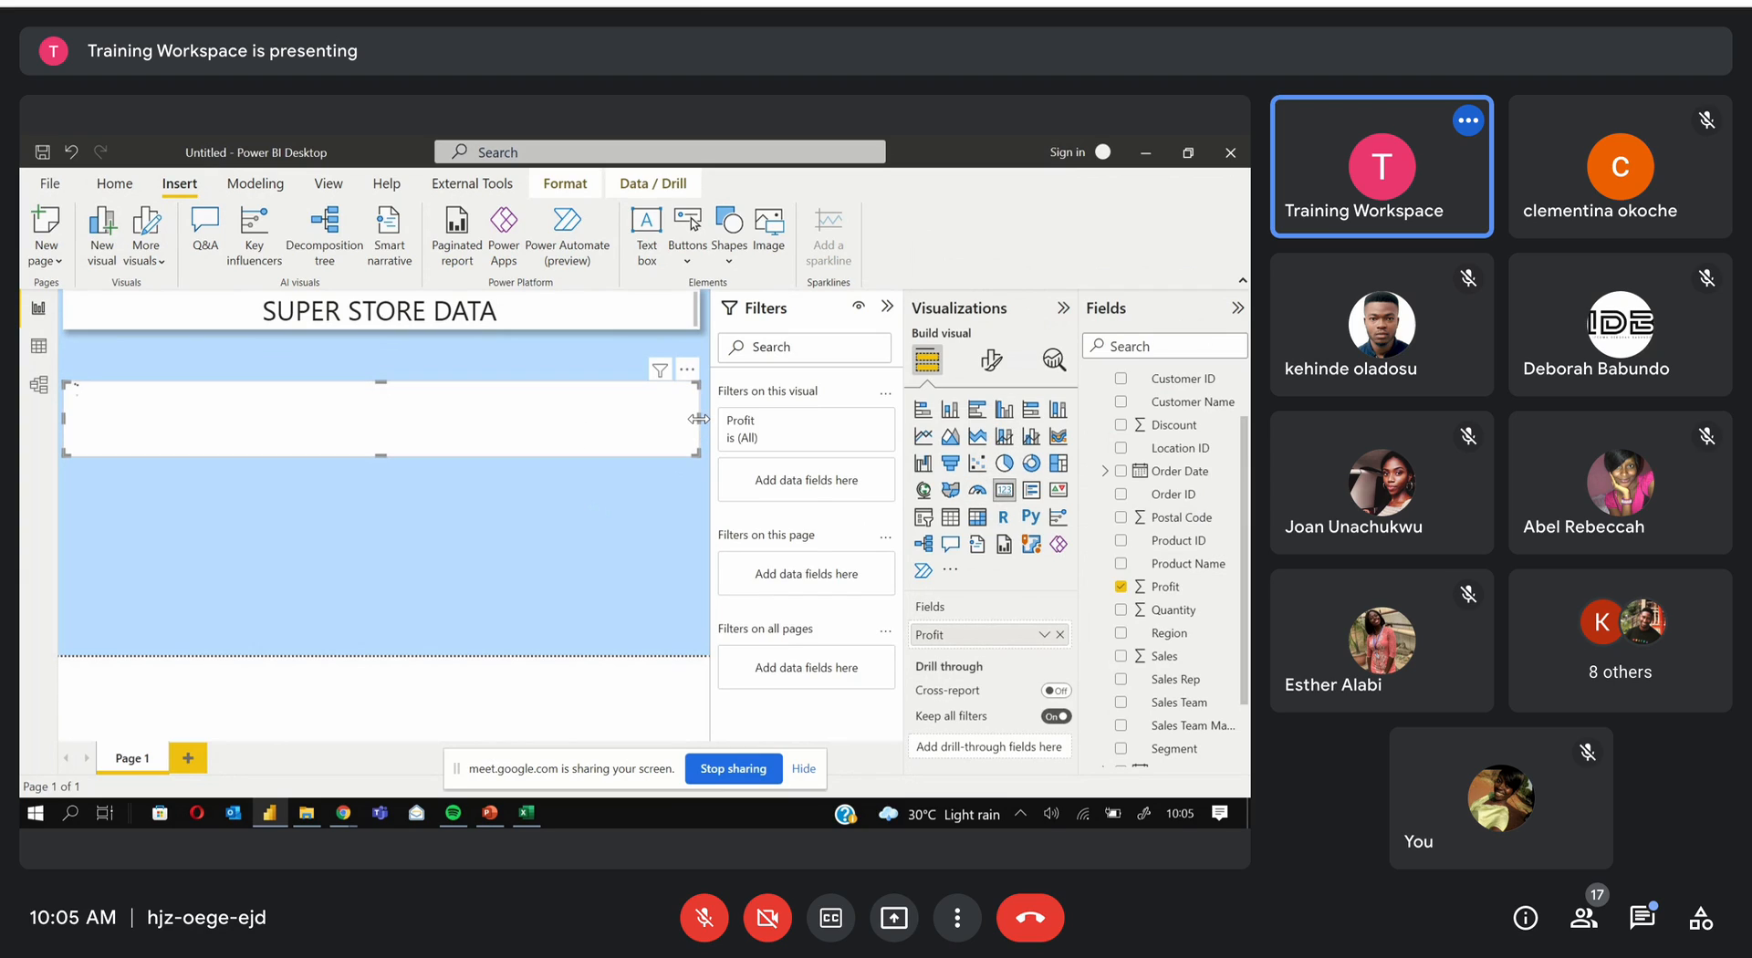
drag(698, 418, 243, 404)
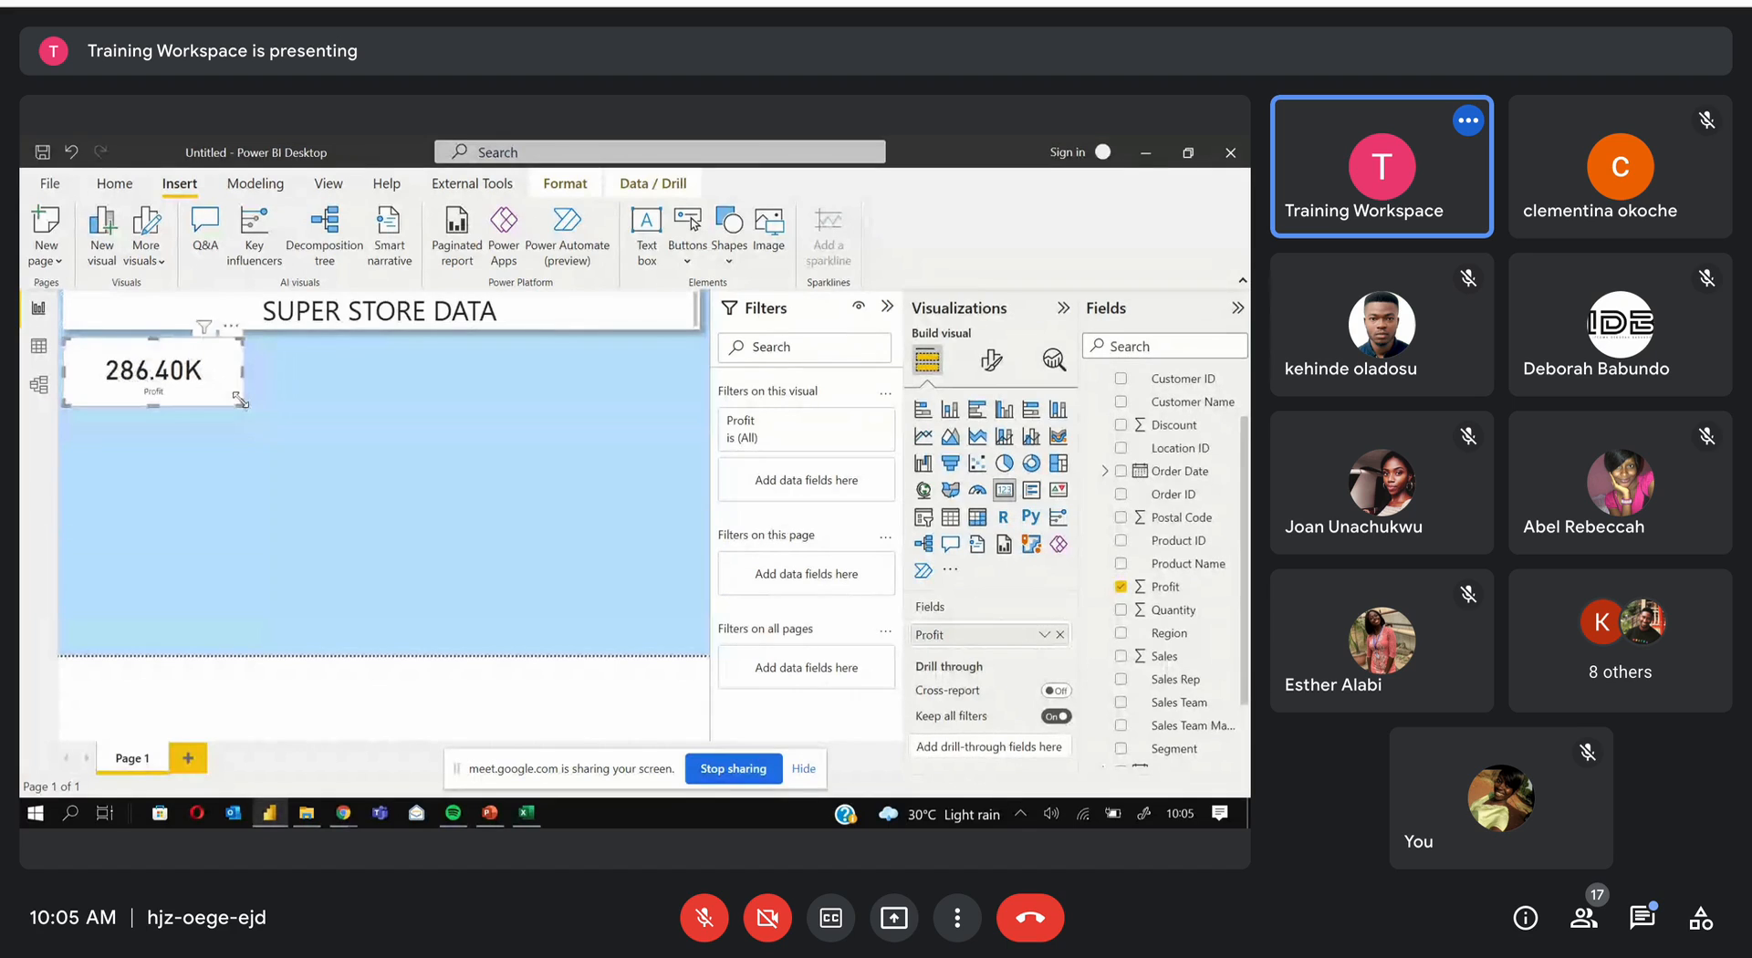
click(170, 308)
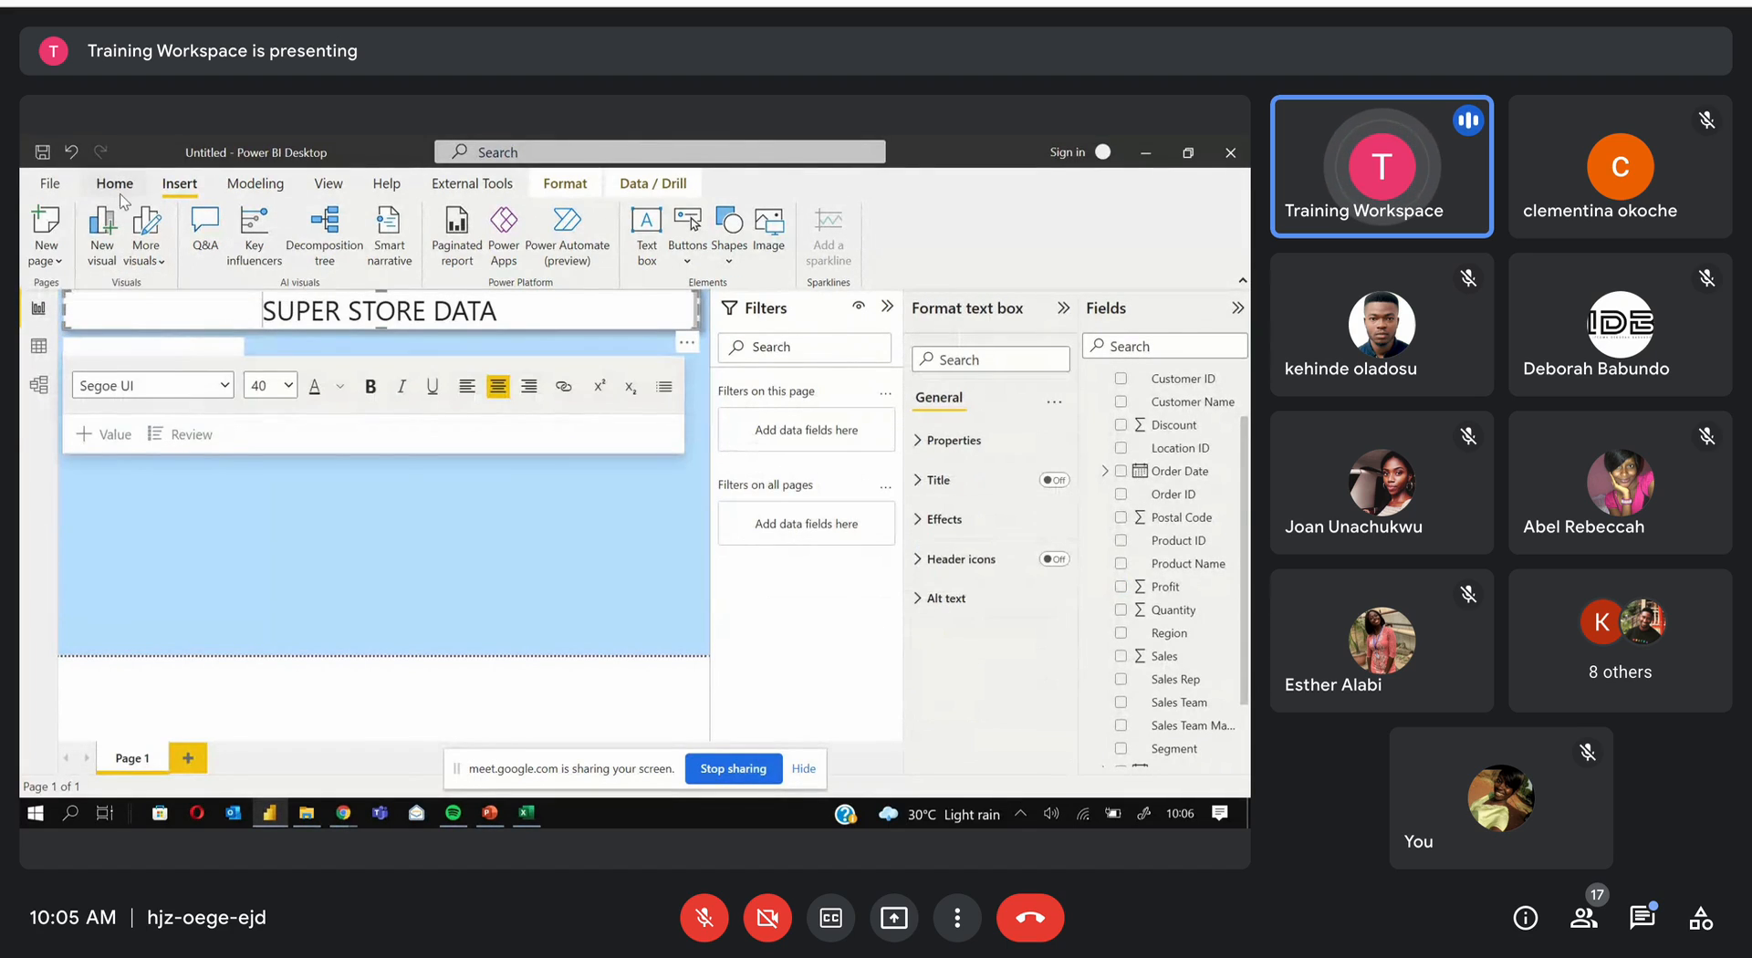
Try to apply the title text box's formatting to the Profit card with Format Painter
click(115, 183)
click(116, 261)
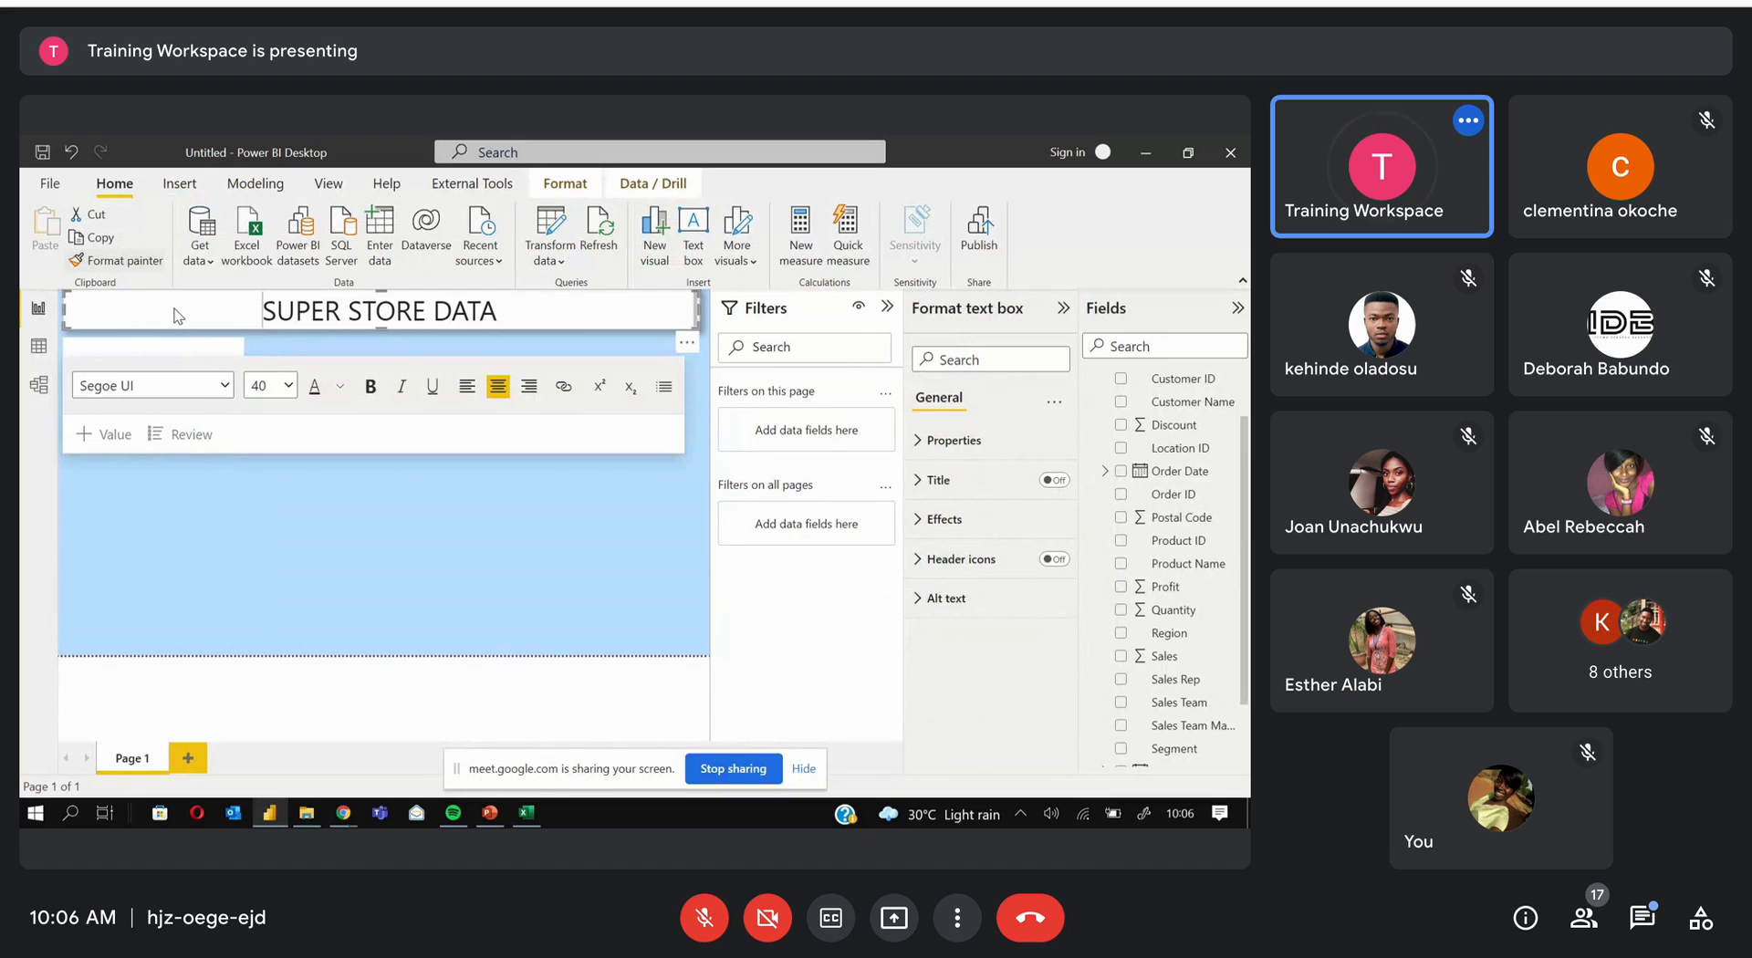
click(190, 342)
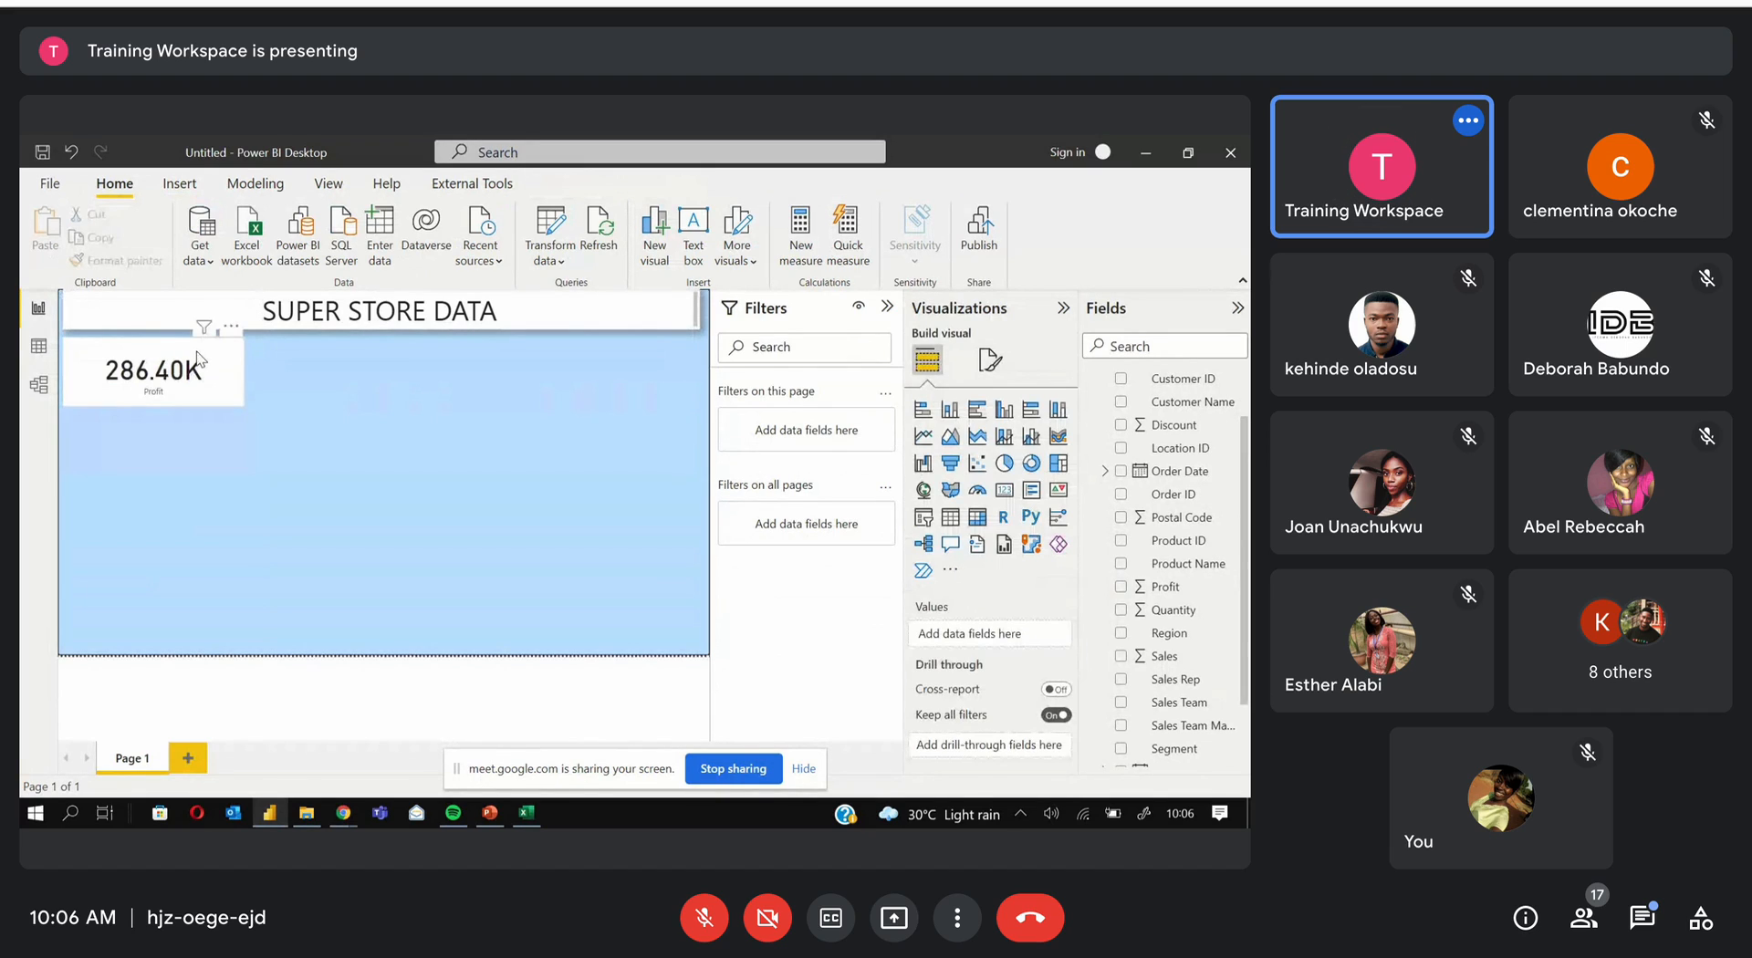
click(177, 320)
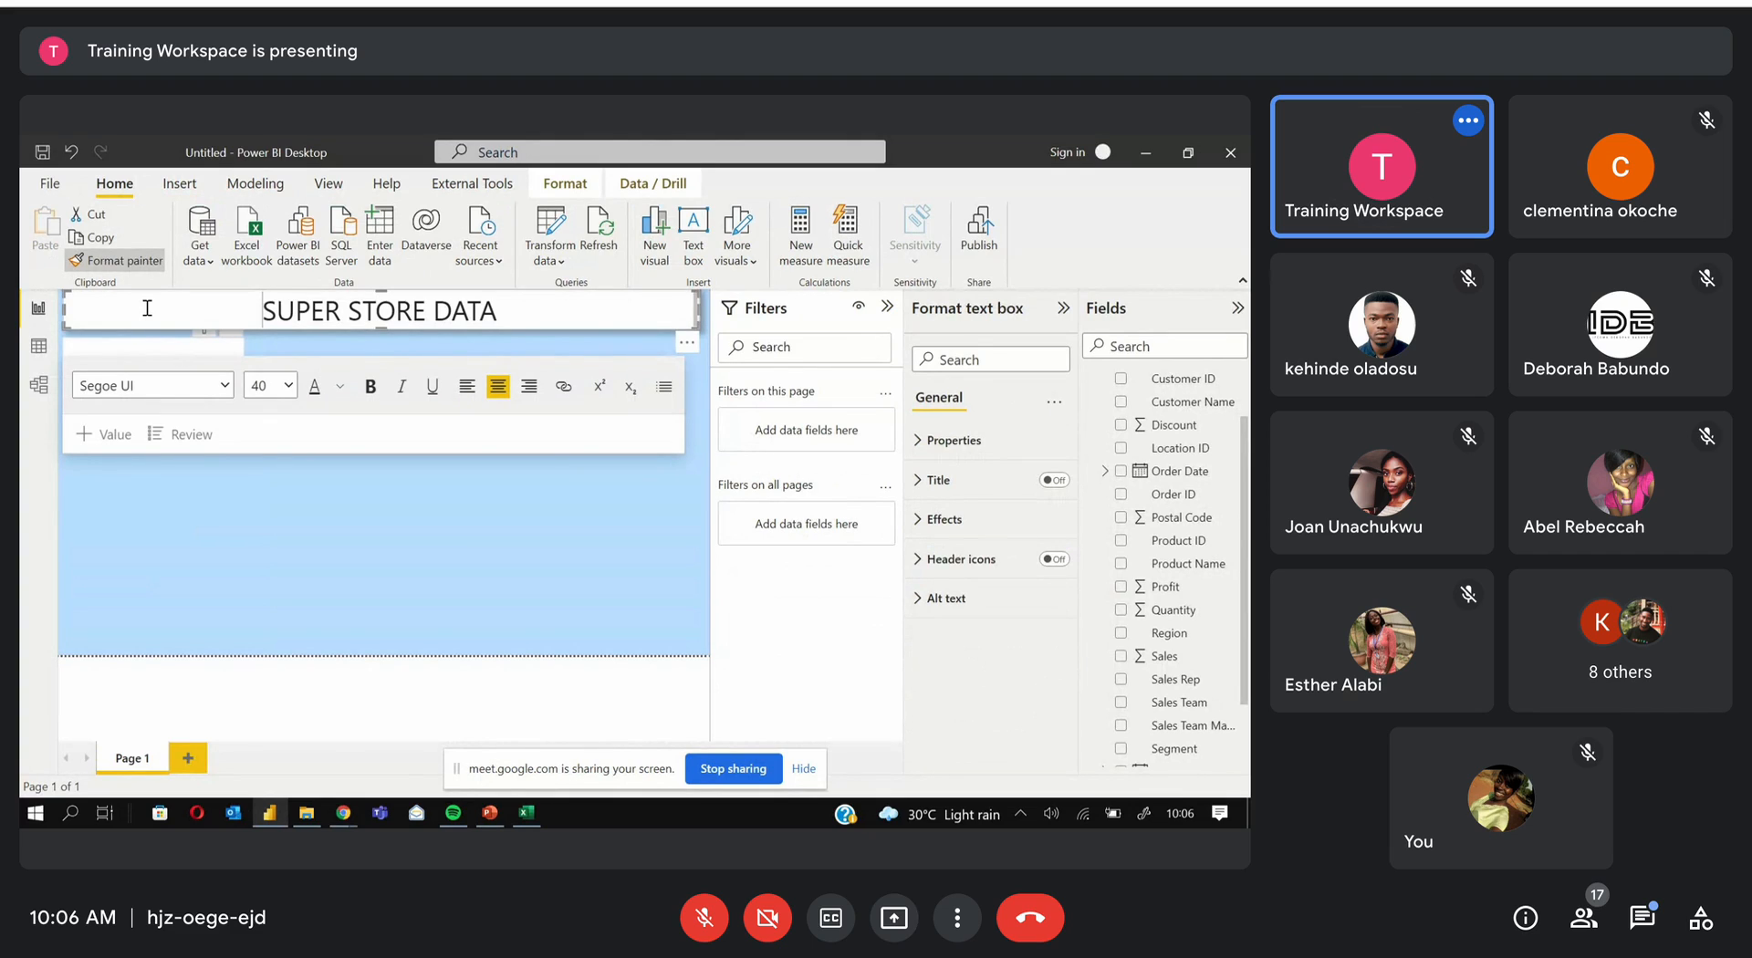
click(87, 354)
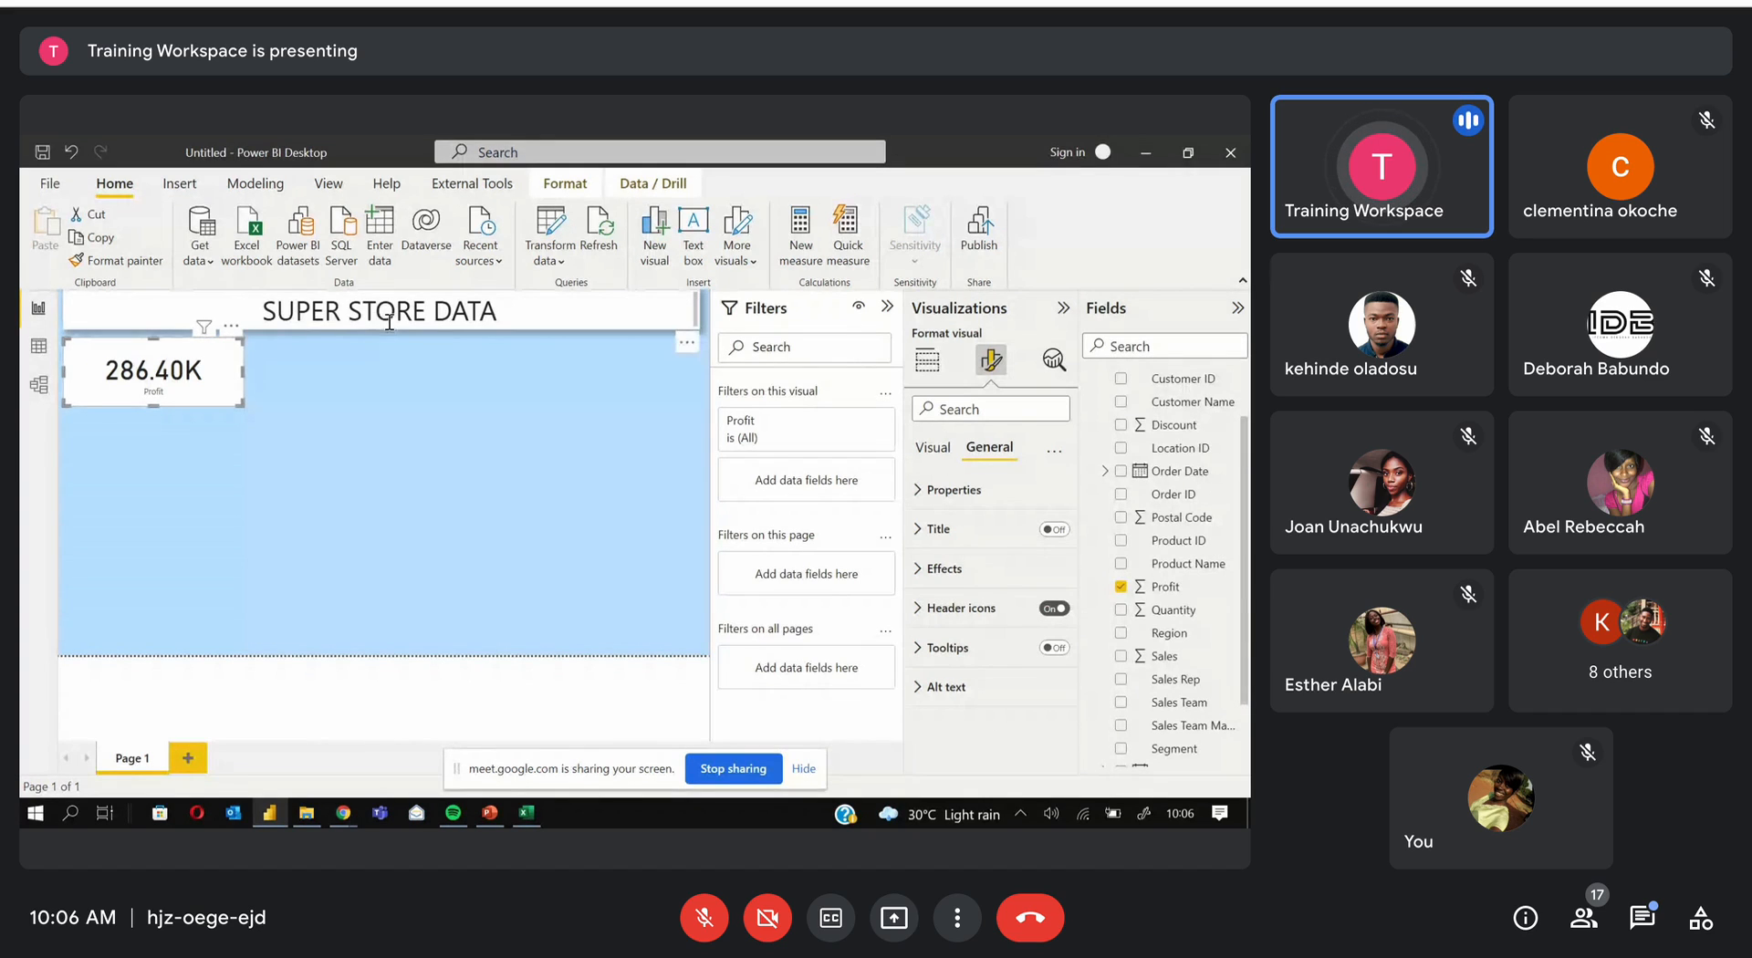
Turn on the shadow effect for the Profit card
click(922, 570)
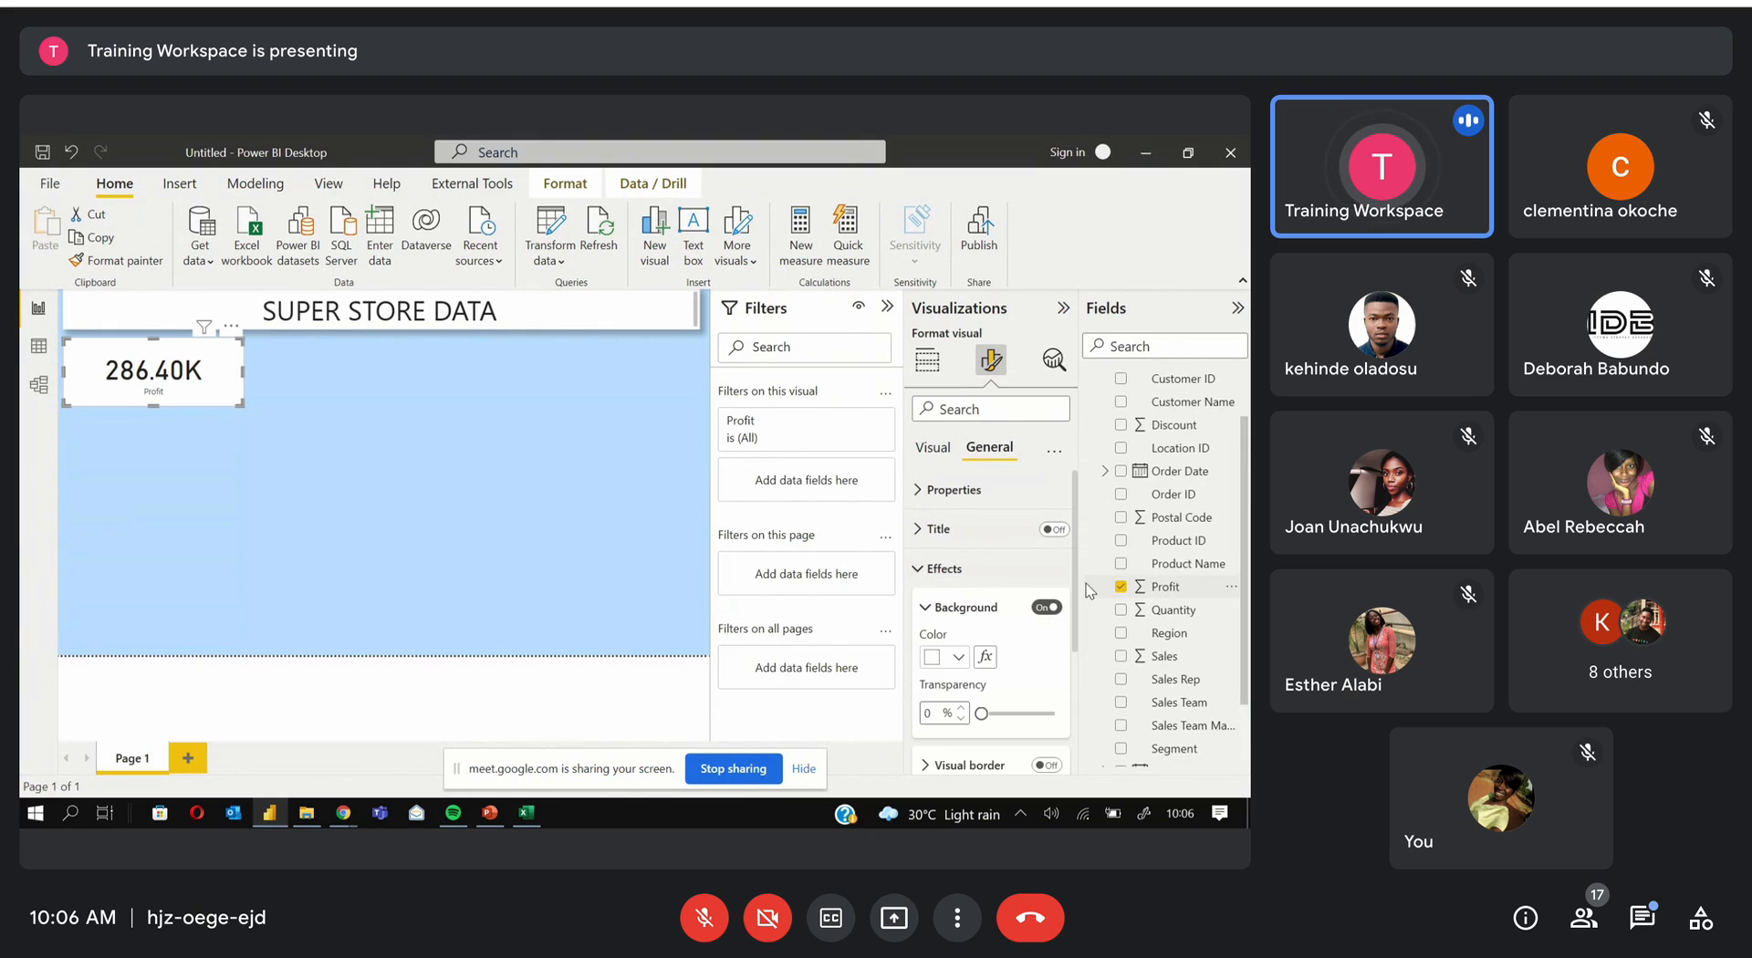
drag(1073, 594, 1069, 697)
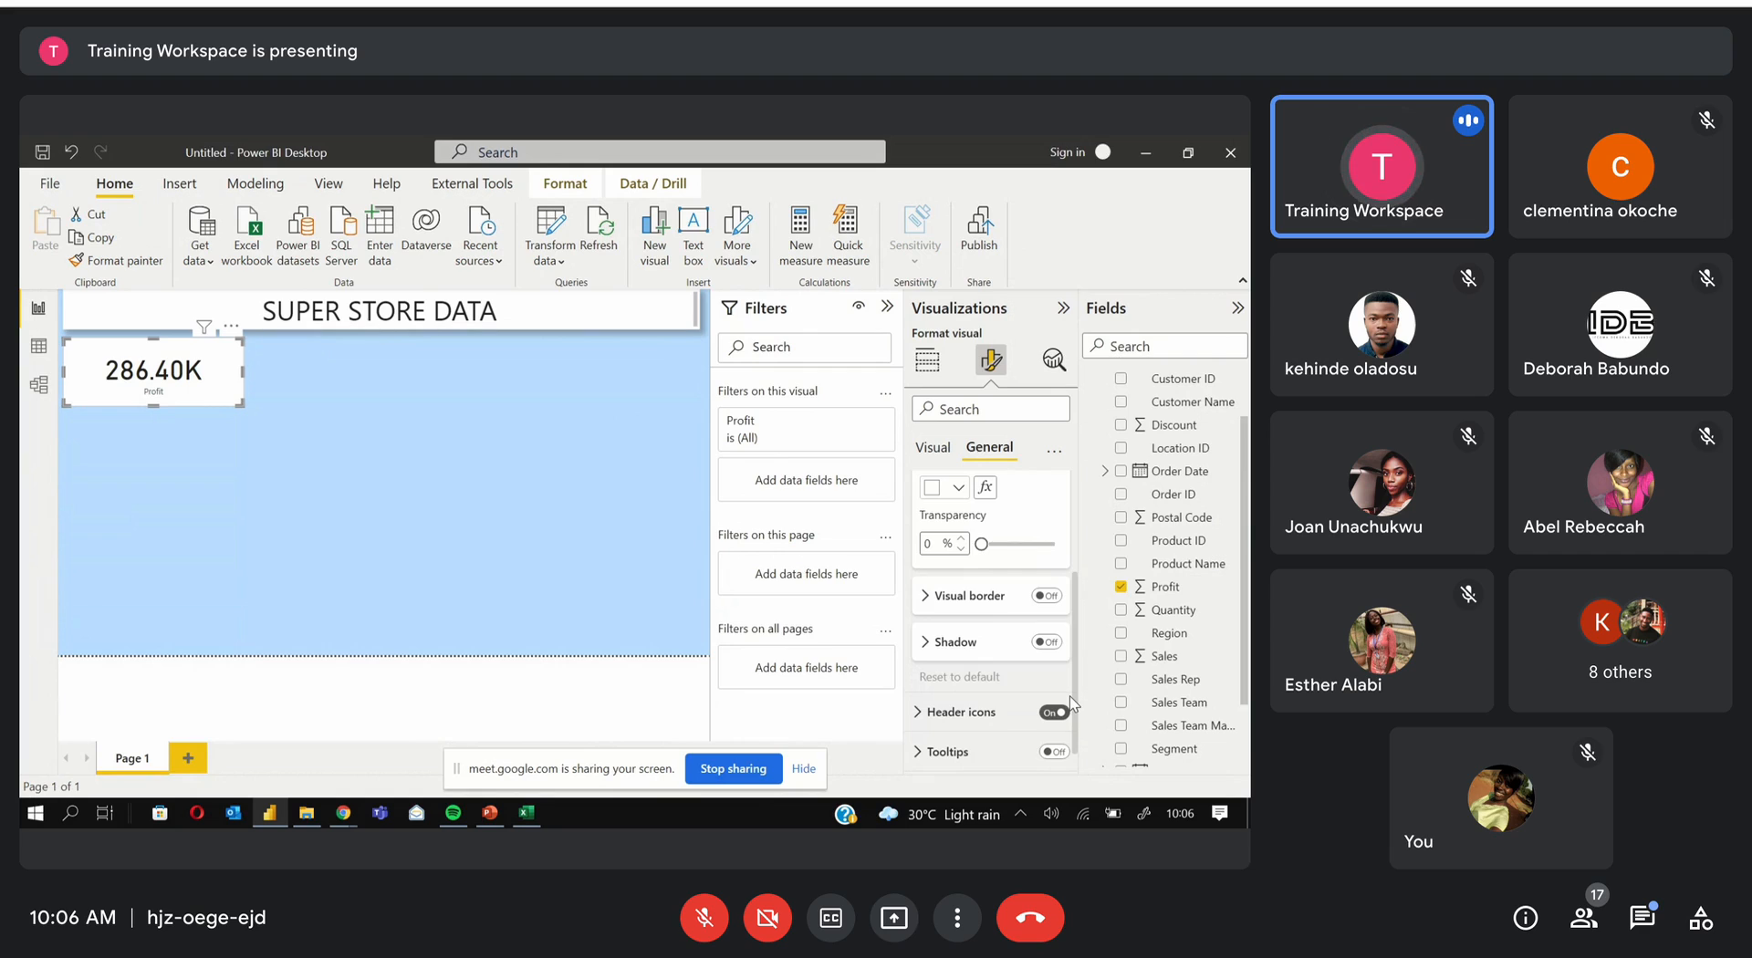
click(1042, 642)
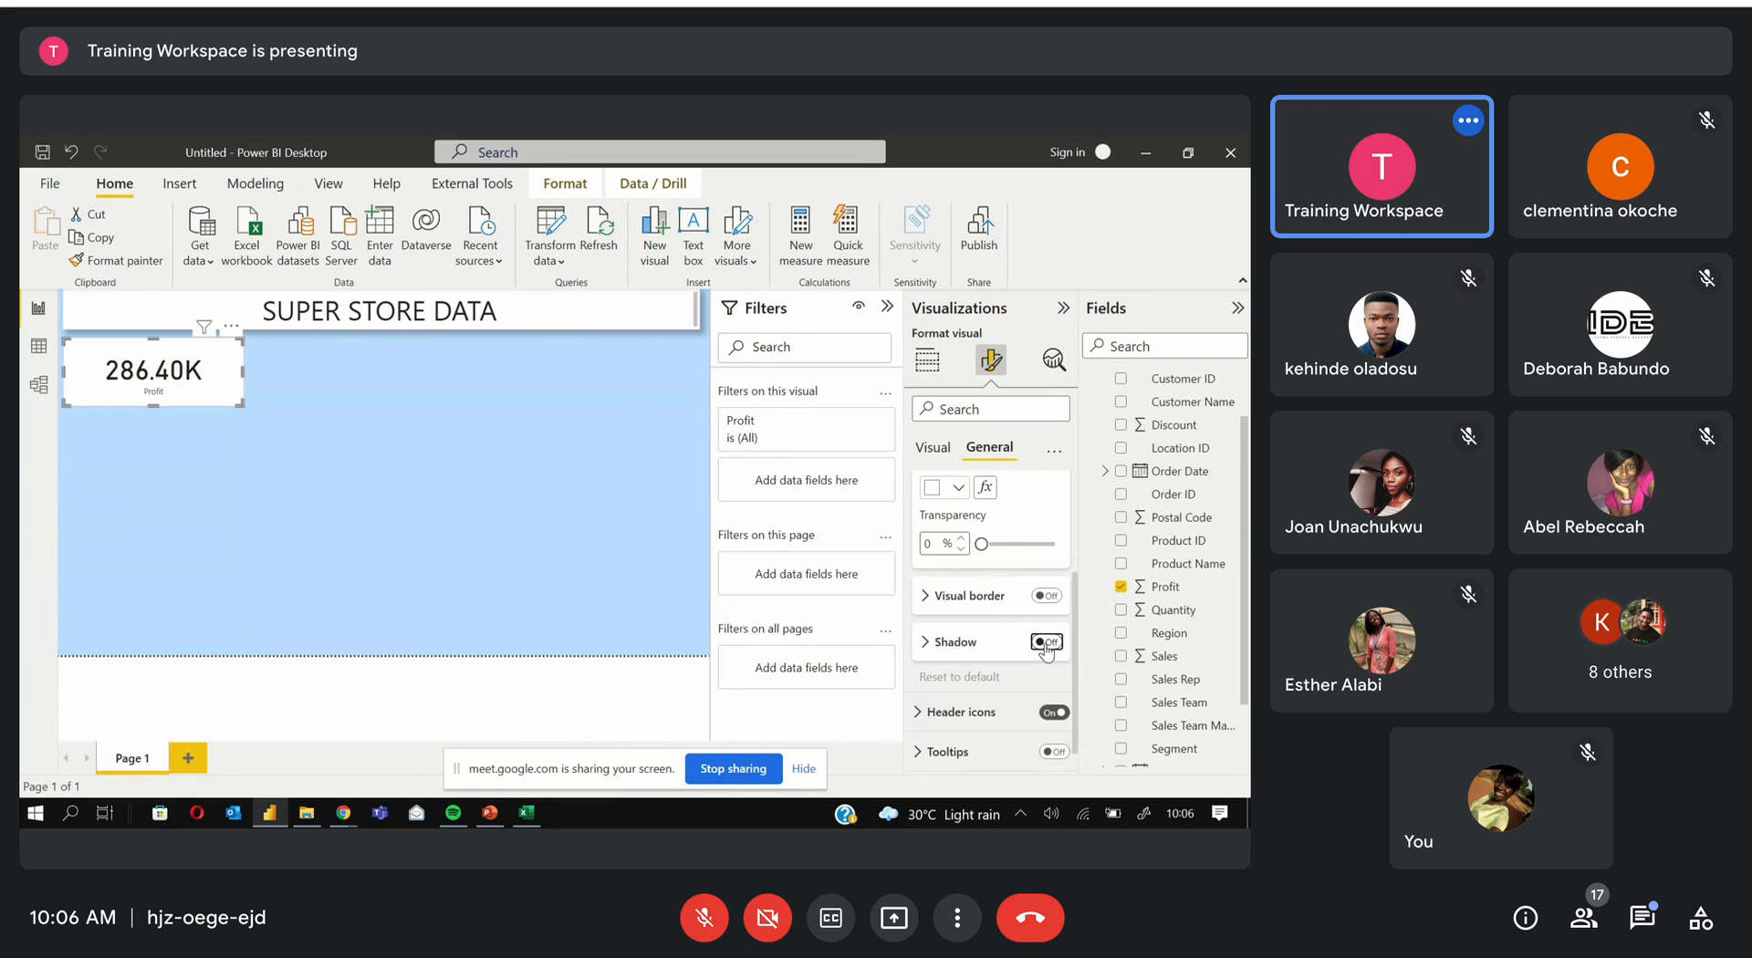
click(314, 364)
click(226, 370)
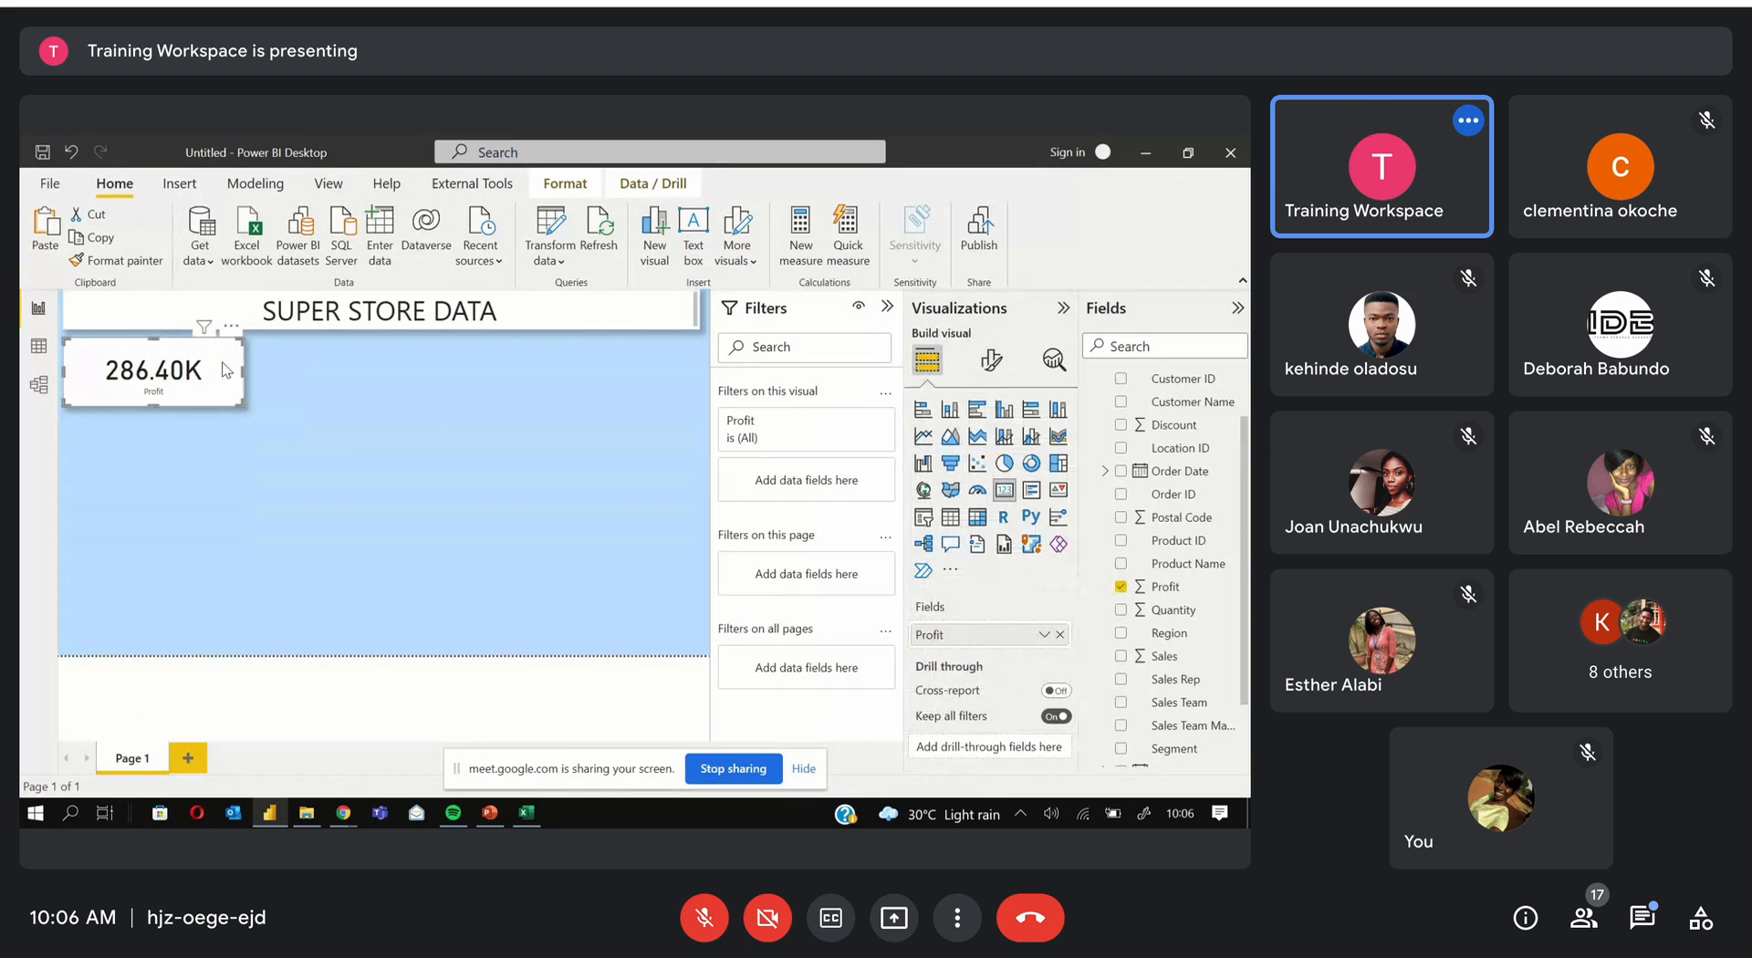
Duplicate the Profit card, placing the copy just beside it, and make the copy show Quantity
drag(226, 369, 230, 374)
key(ctrl+c)
key(ctrl+v)
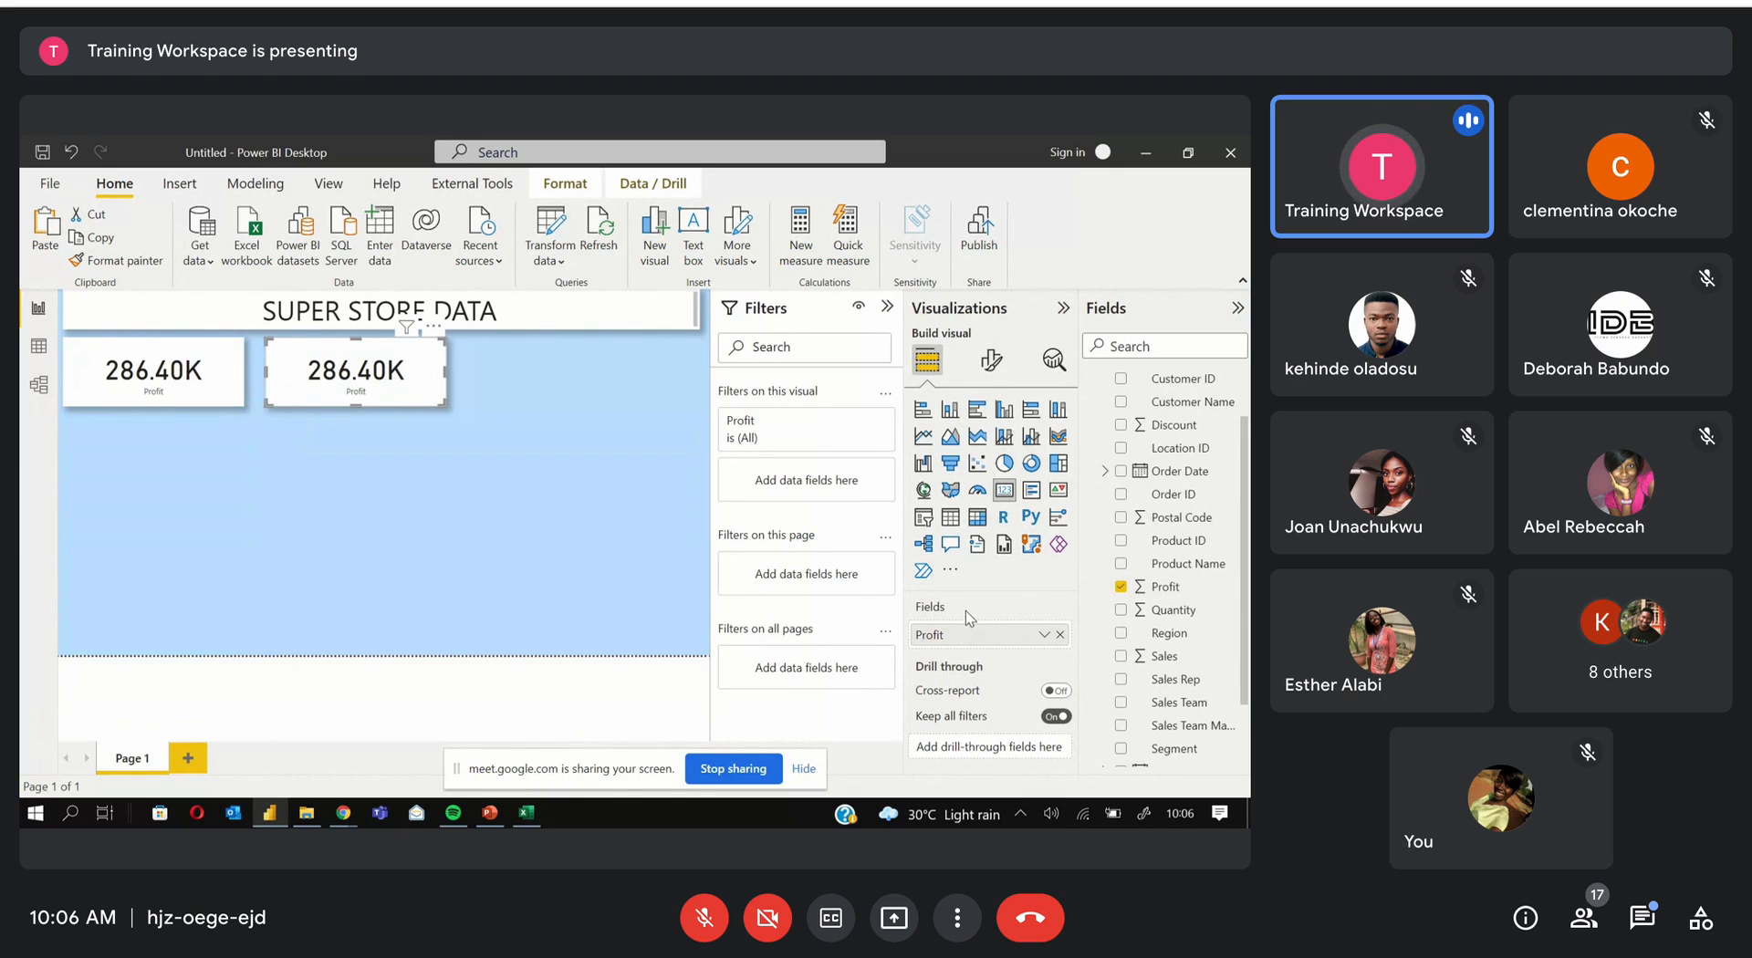
click(1061, 635)
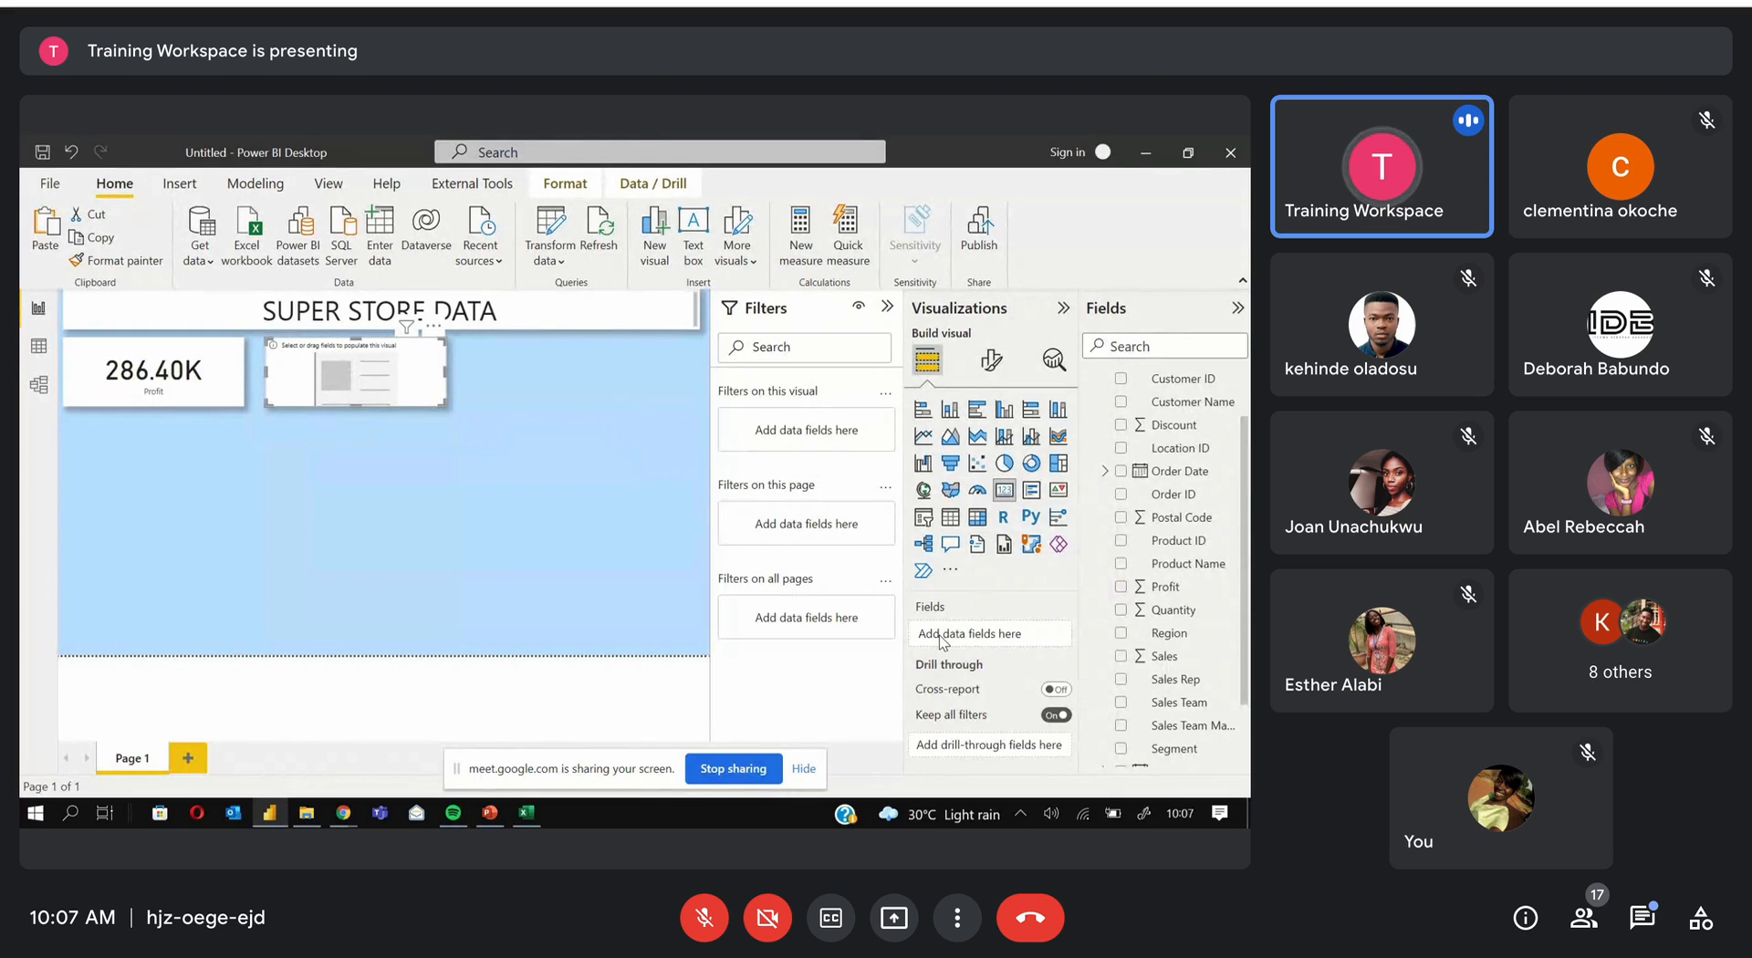
click(1120, 610)
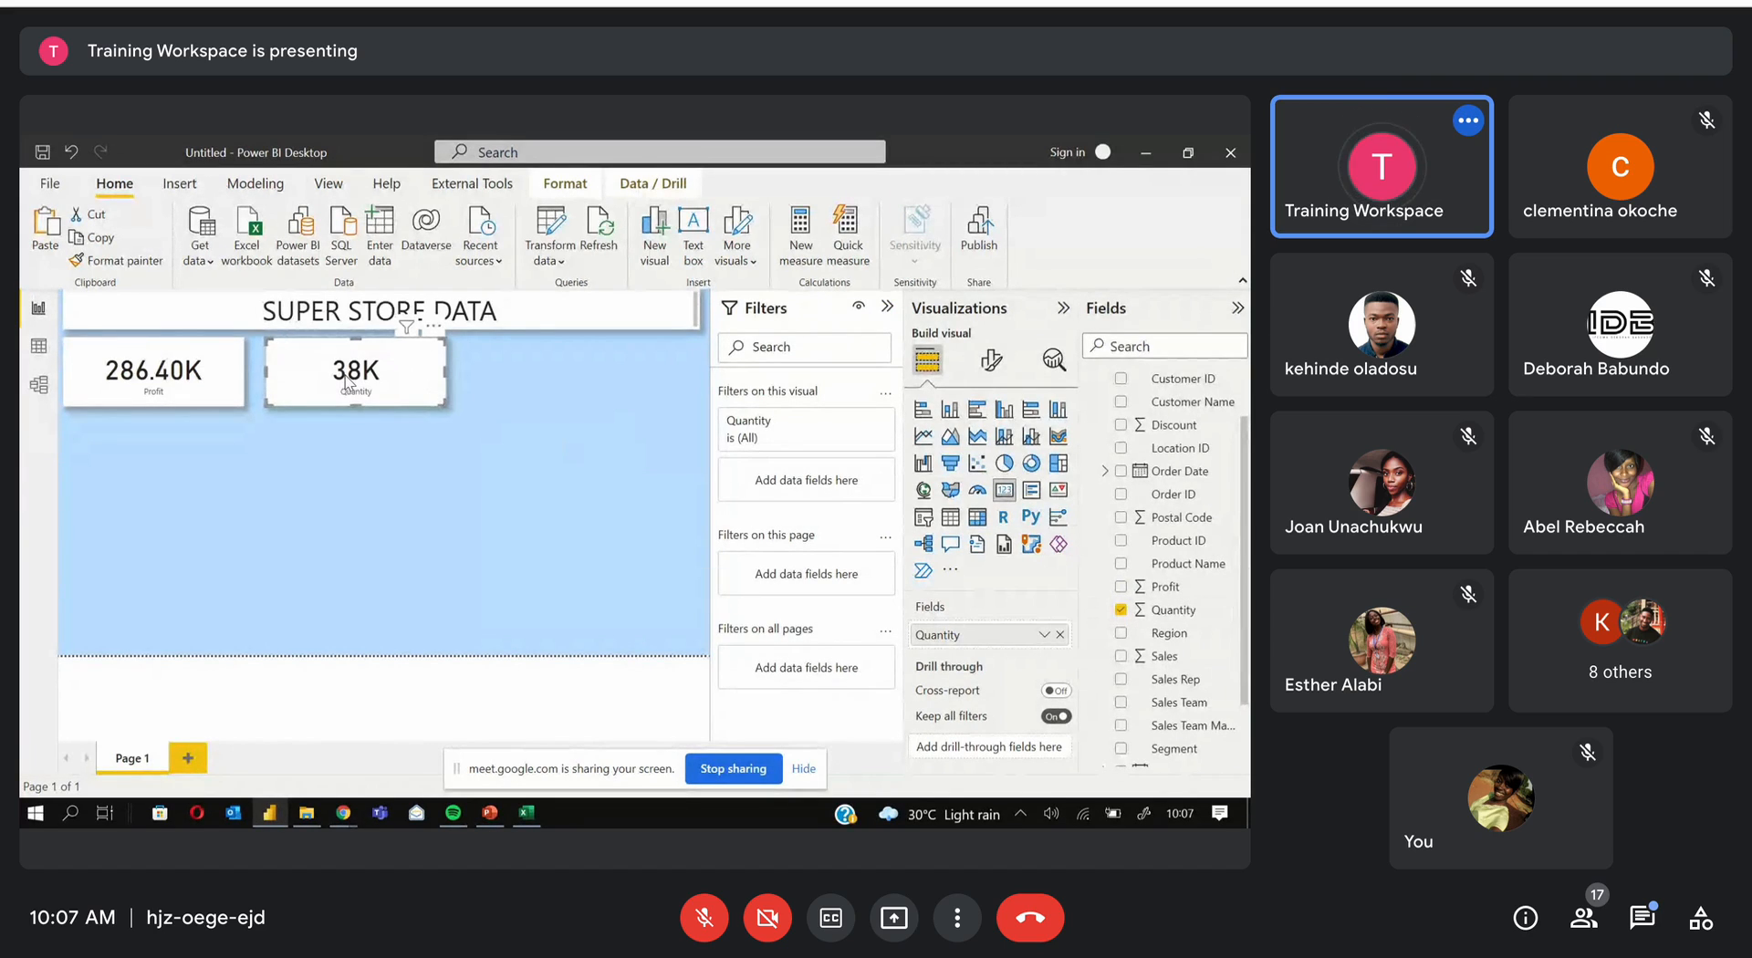
Duplicate the Quantity card, place the copy third in the card row and make it show Sales
key(ctrl+v)
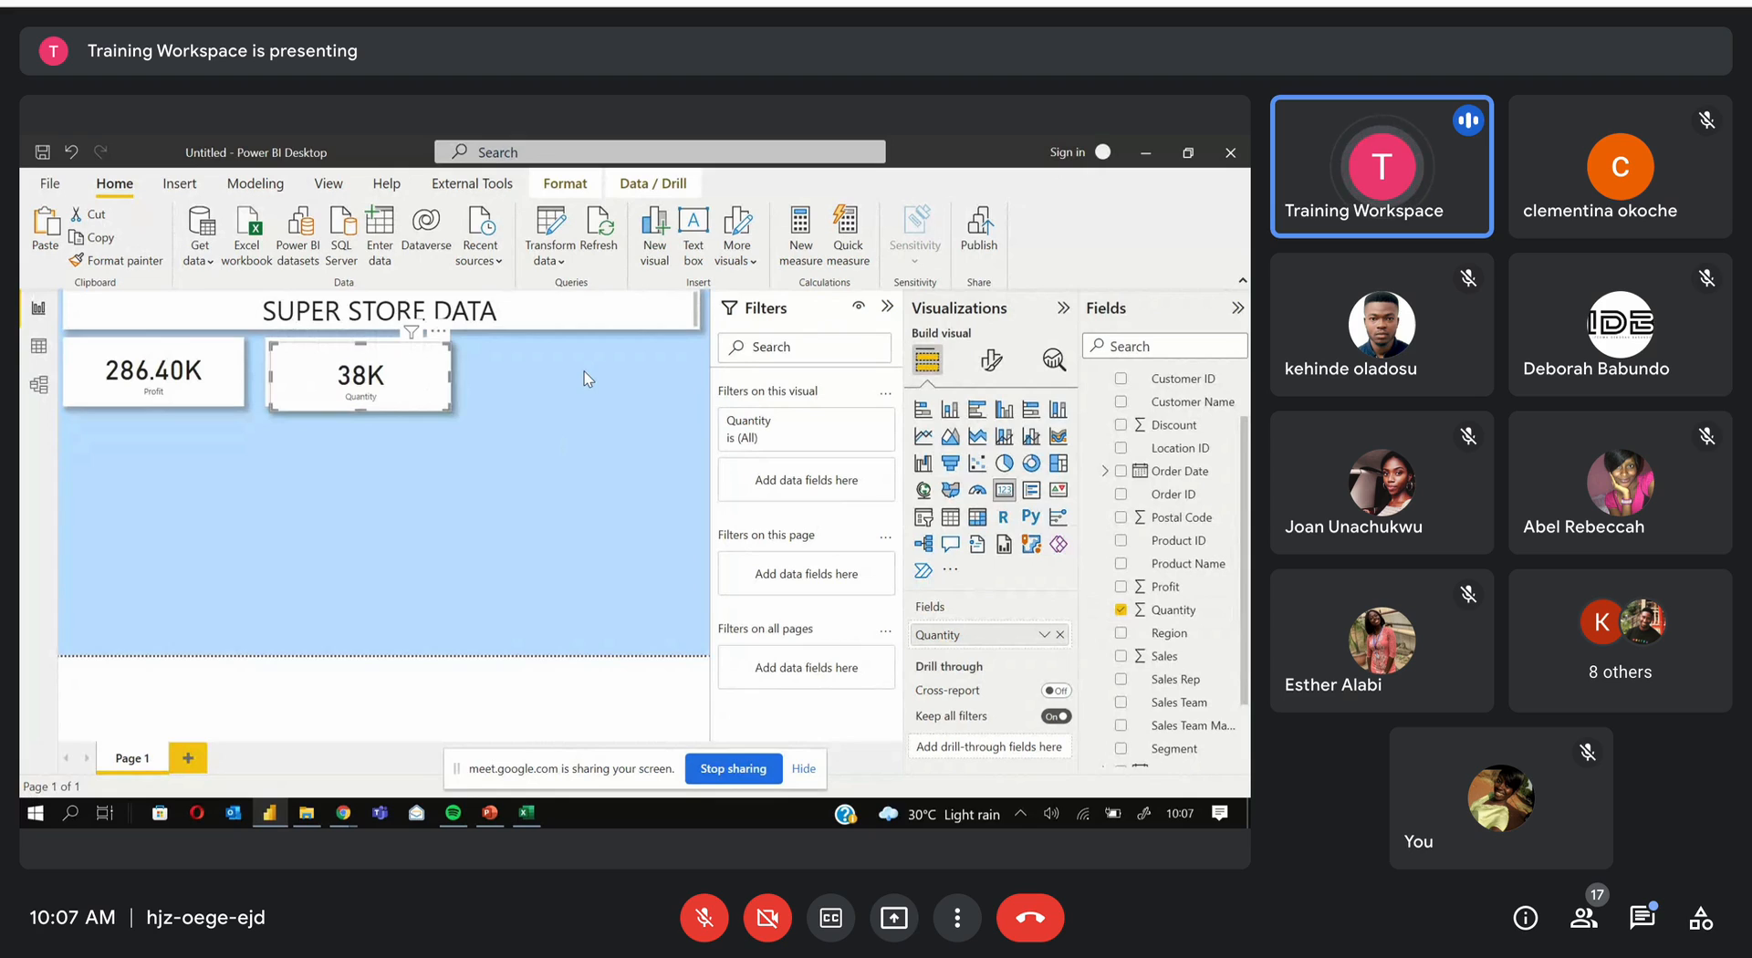
drag(405, 376, 607, 371)
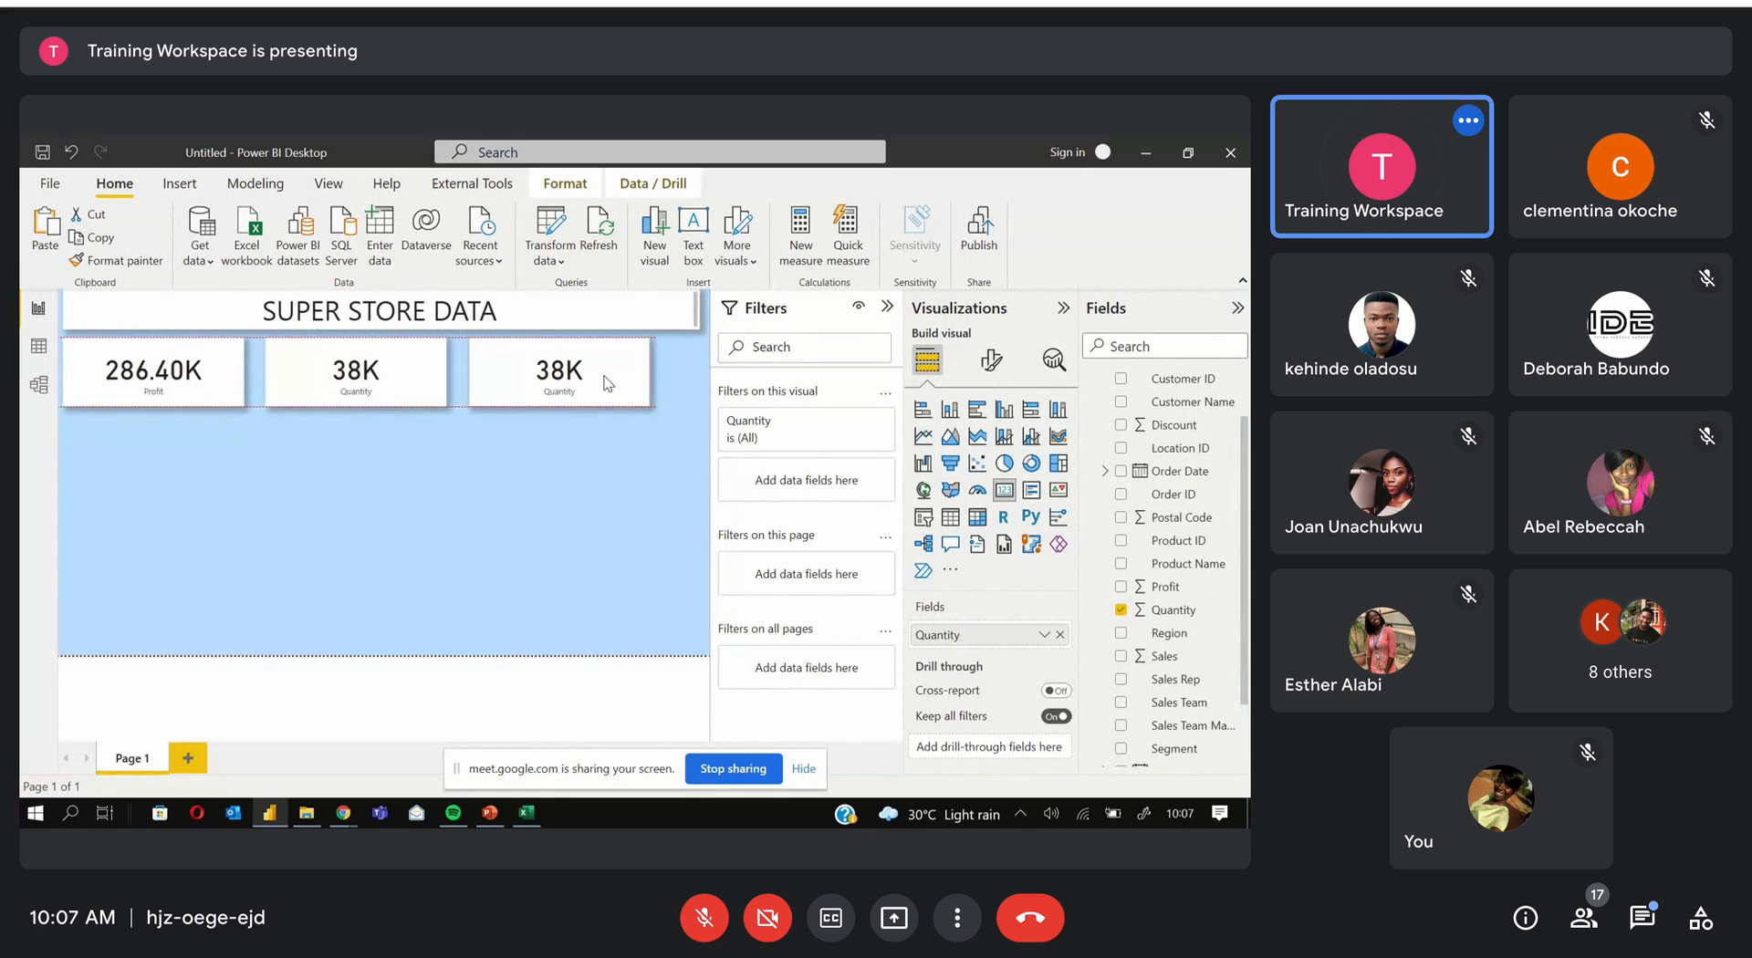
click(1060, 634)
click(1120, 657)
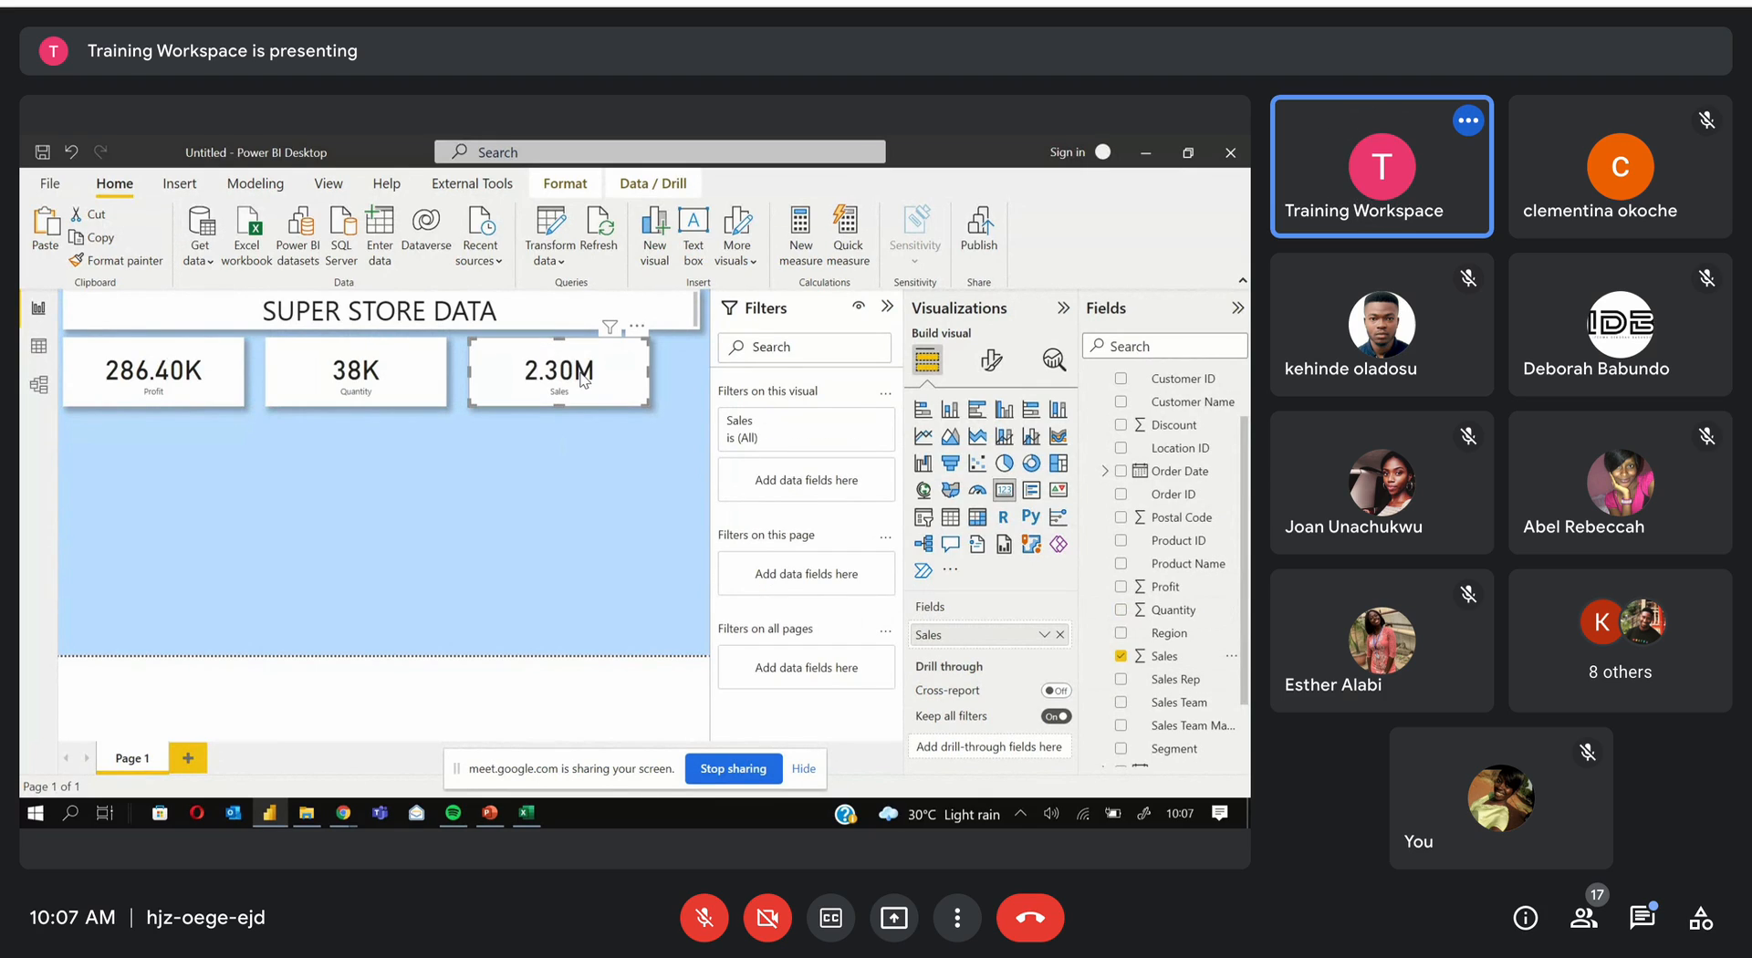
Align the Sales card with the title's far end and center the Quantity card between the other two cards
drag(582, 374, 633, 375)
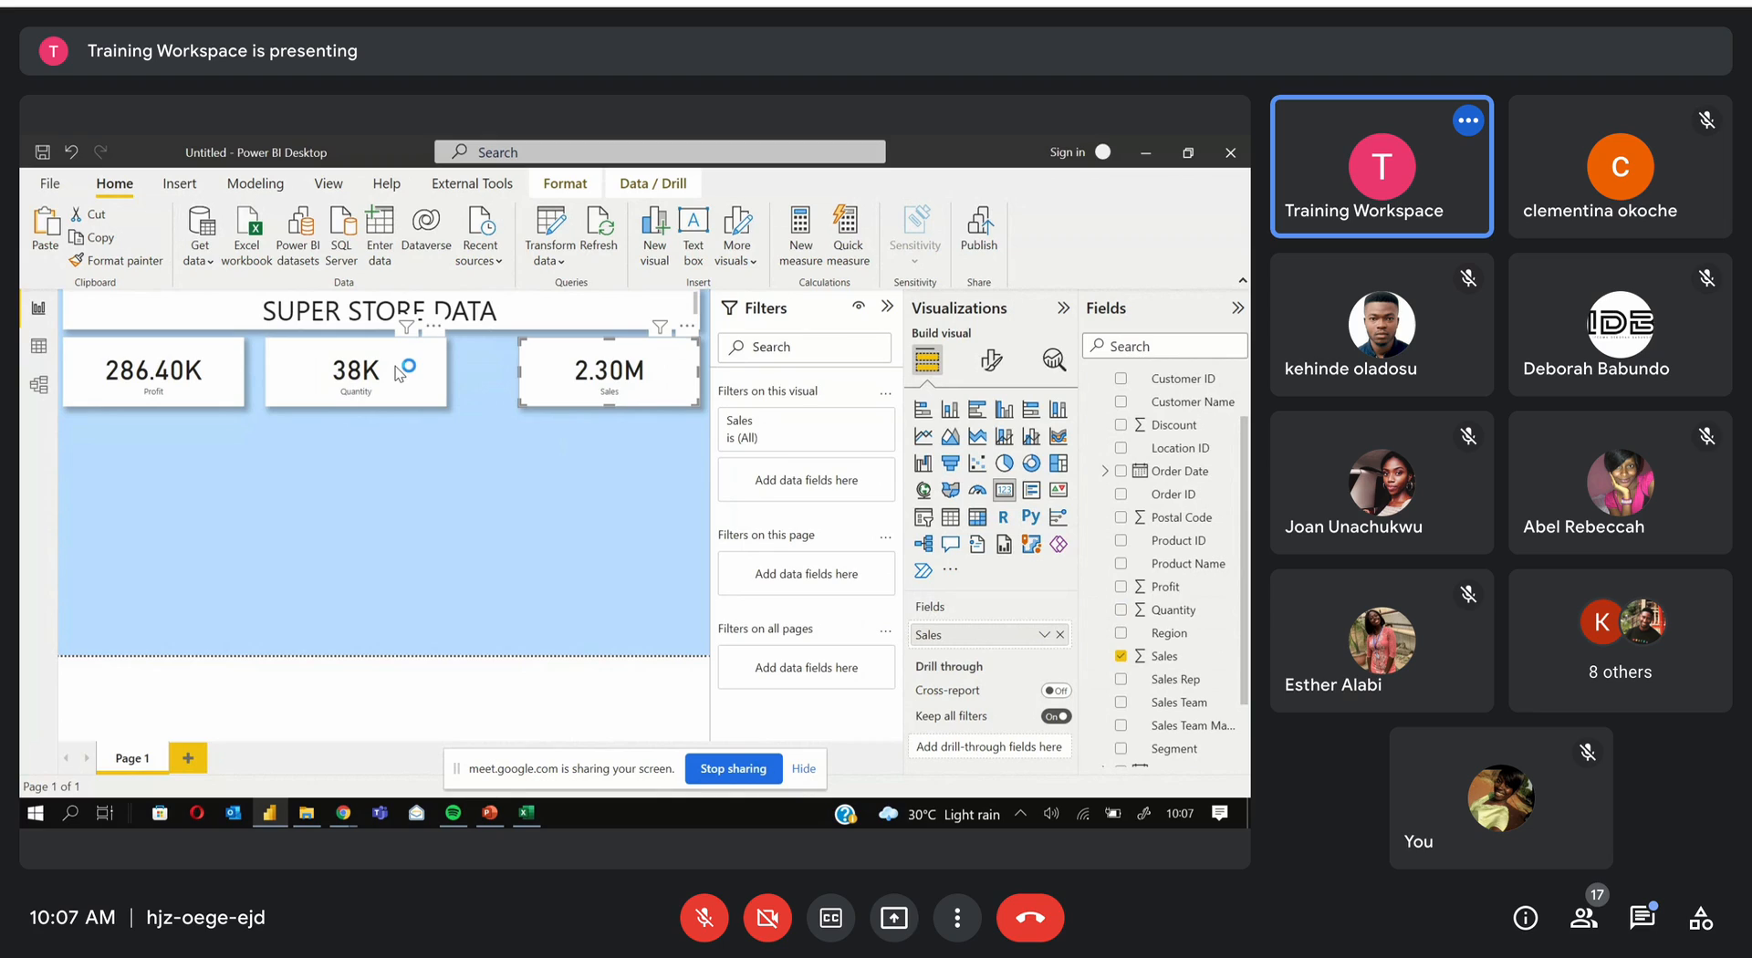
drag(398, 370, 452, 383)
drag(426, 372, 387, 370)
click(511, 456)
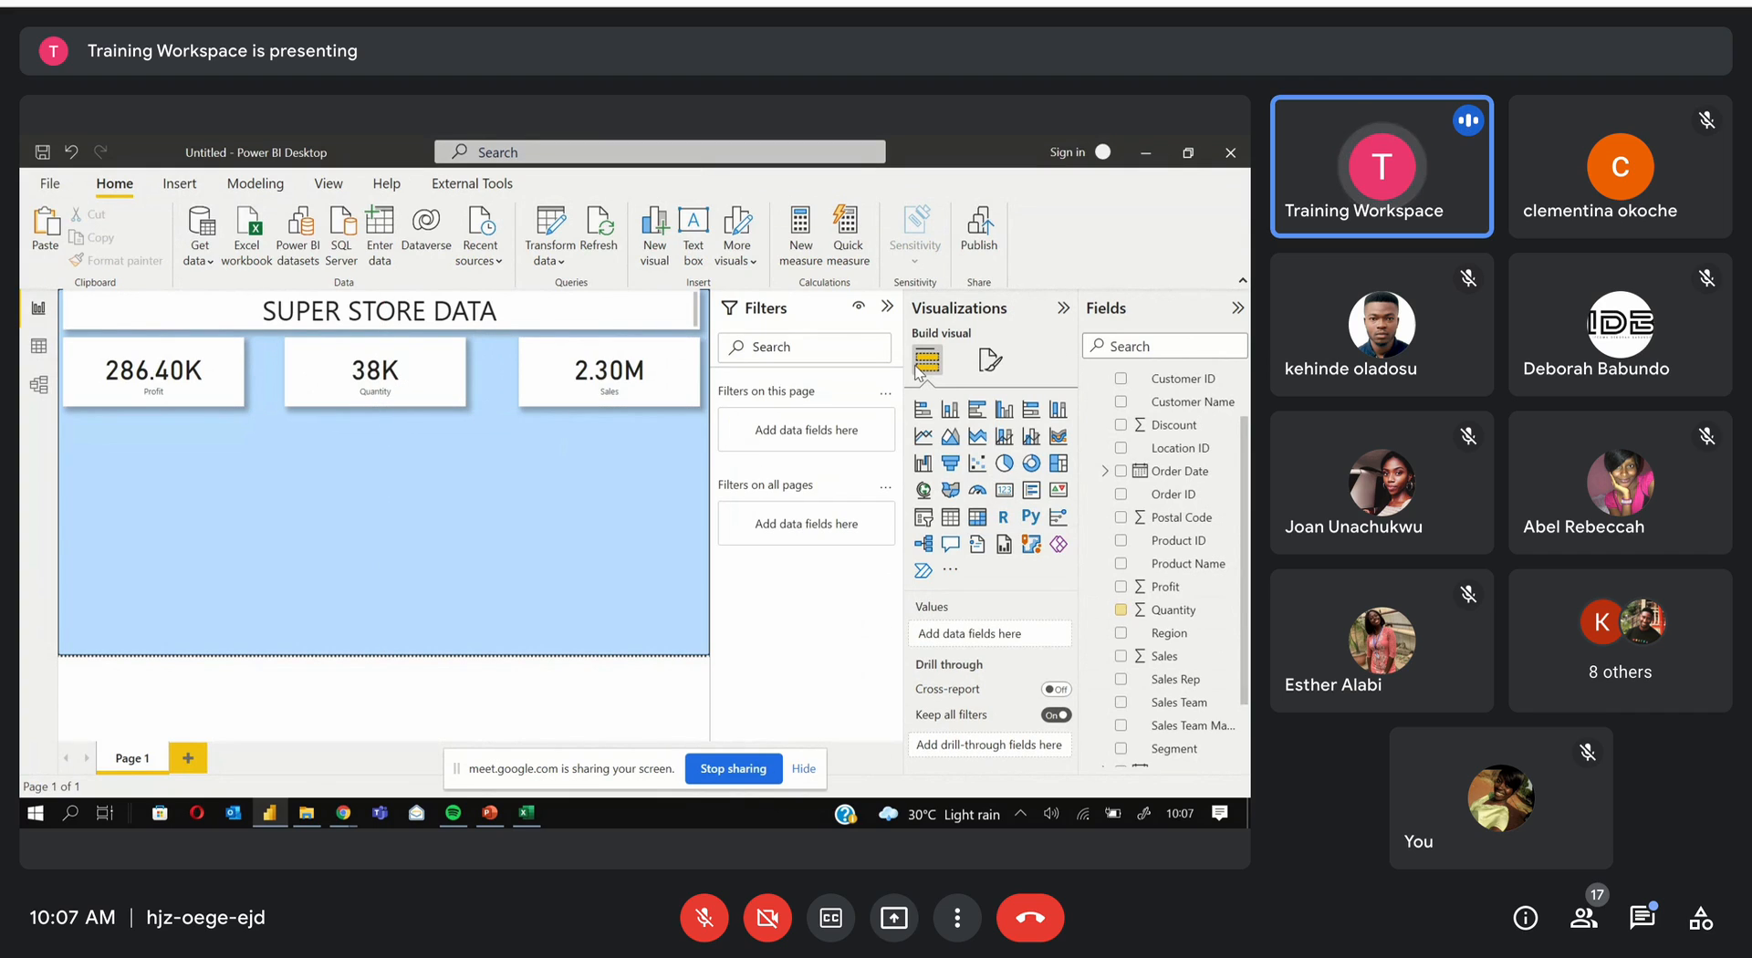
Add a donut chart of Sales by Region, enlarged to fill about half the page width under the Profit card
click(1026, 466)
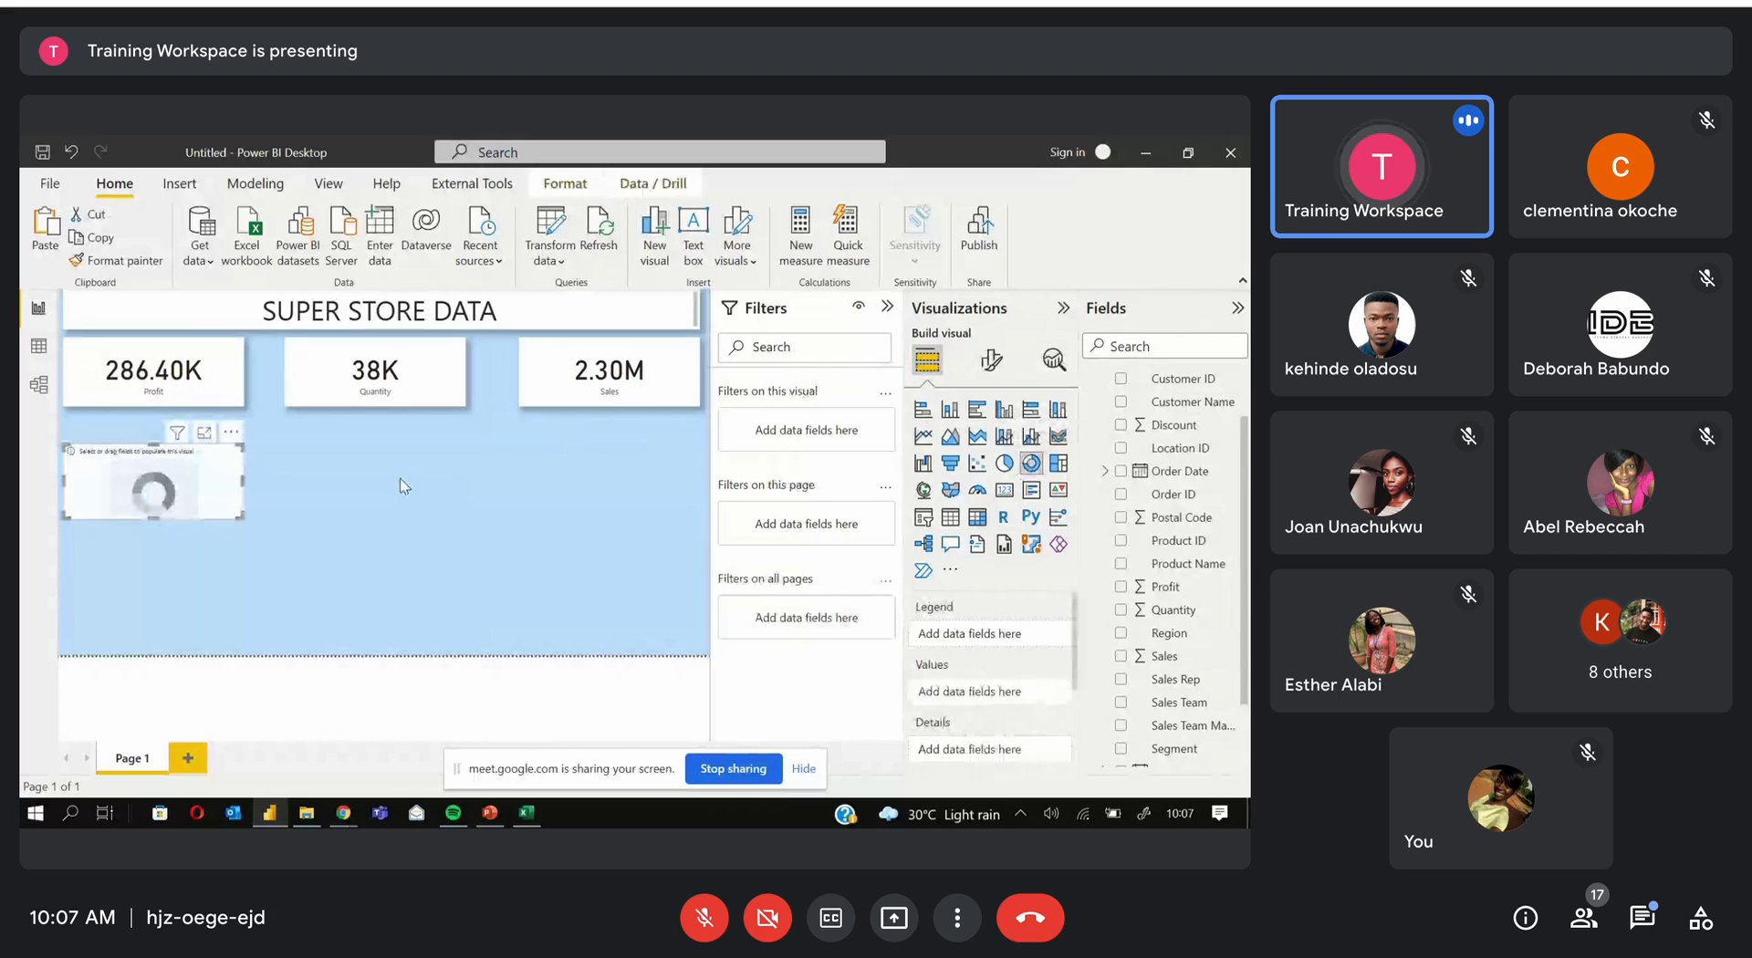
drag(162, 507, 163, 485)
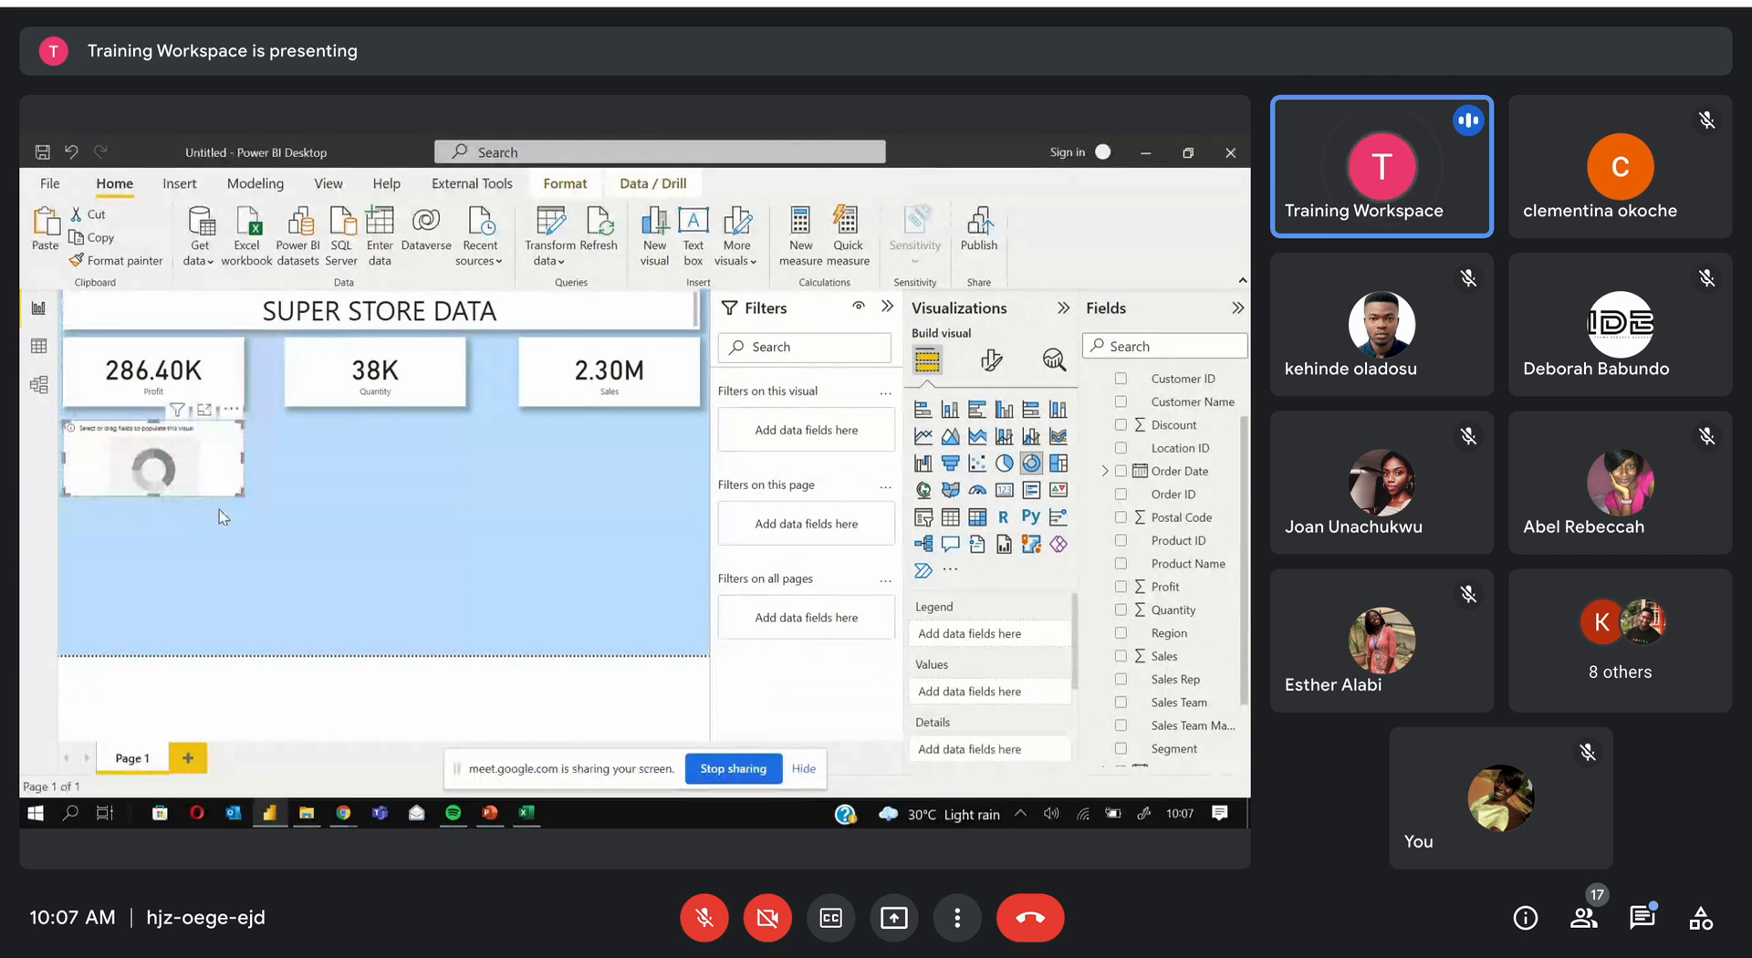
drag(290, 539, 380, 642)
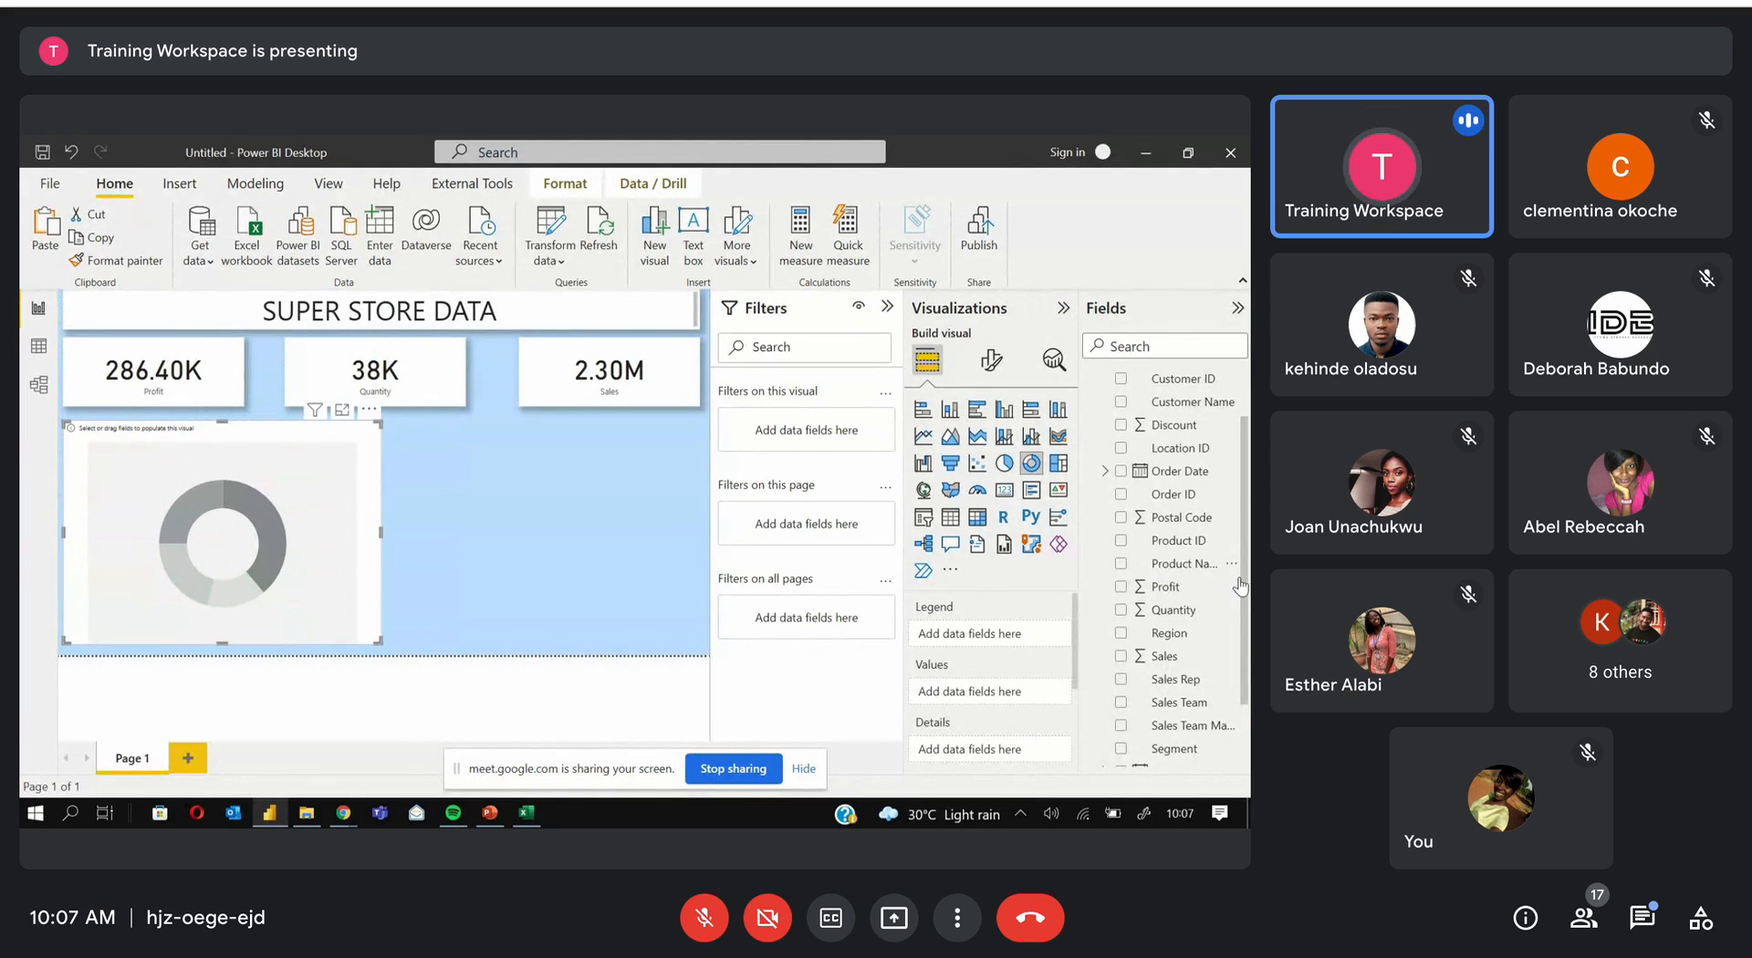
click(1121, 657)
click(1121, 634)
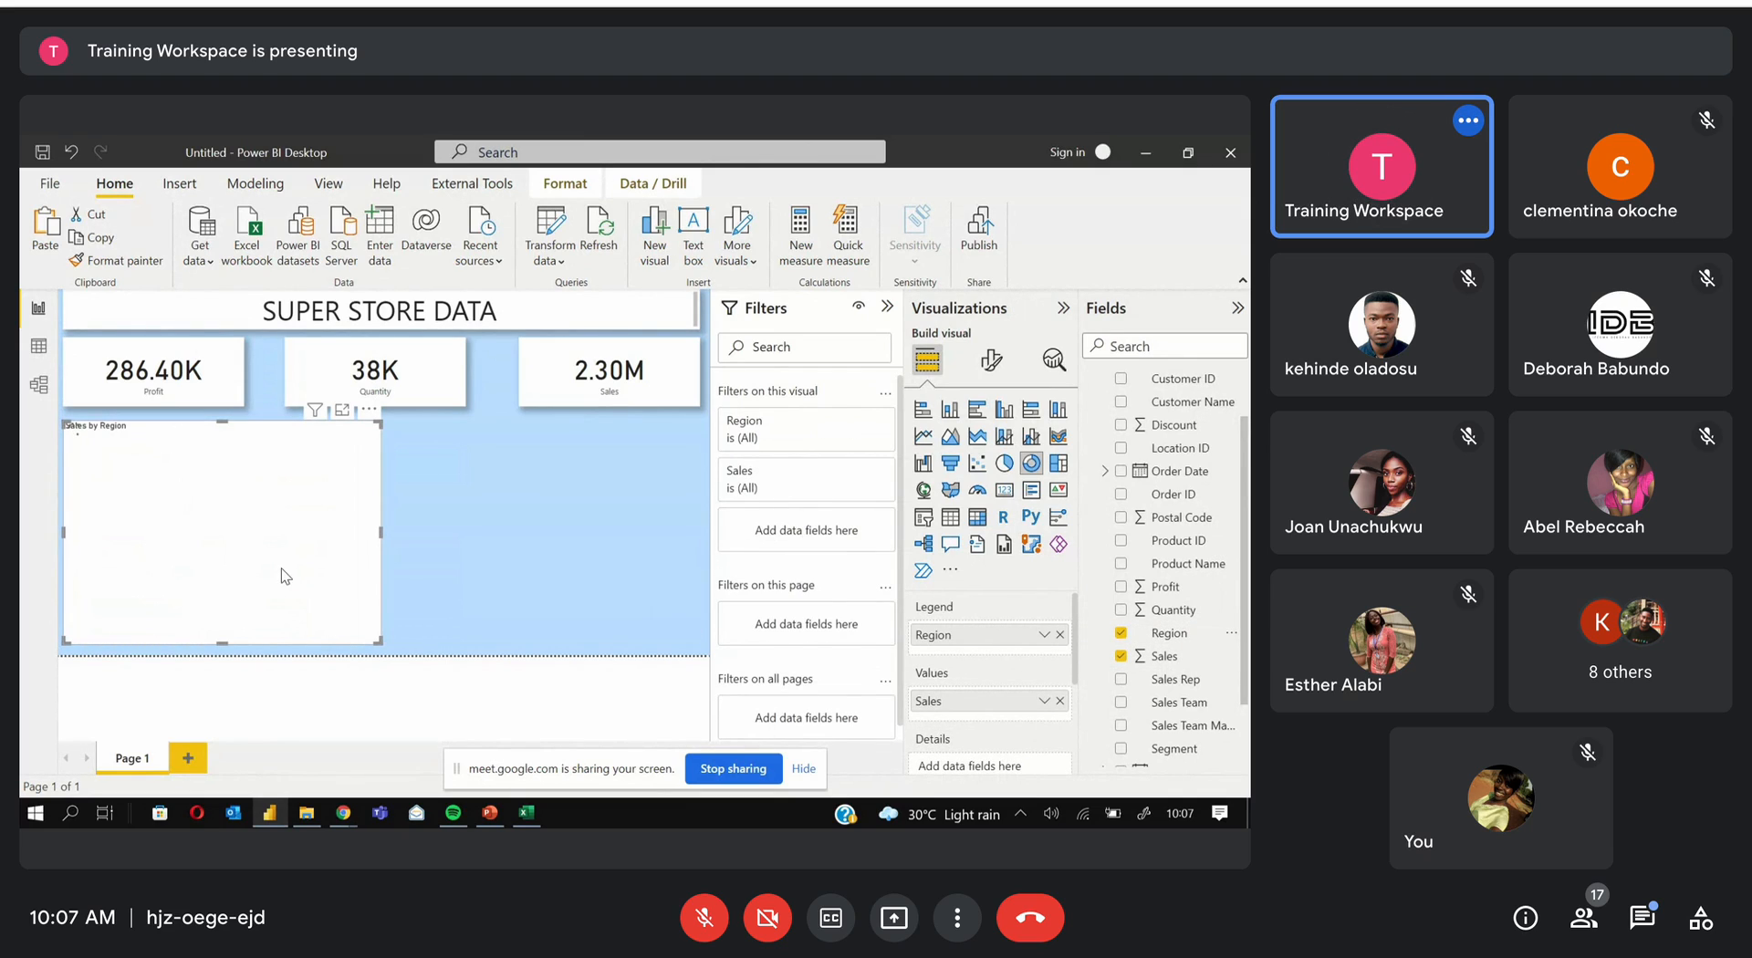
Copy the Quantity card's formatting onto the Sales by Region donut chart with Format Painter
click(338, 390)
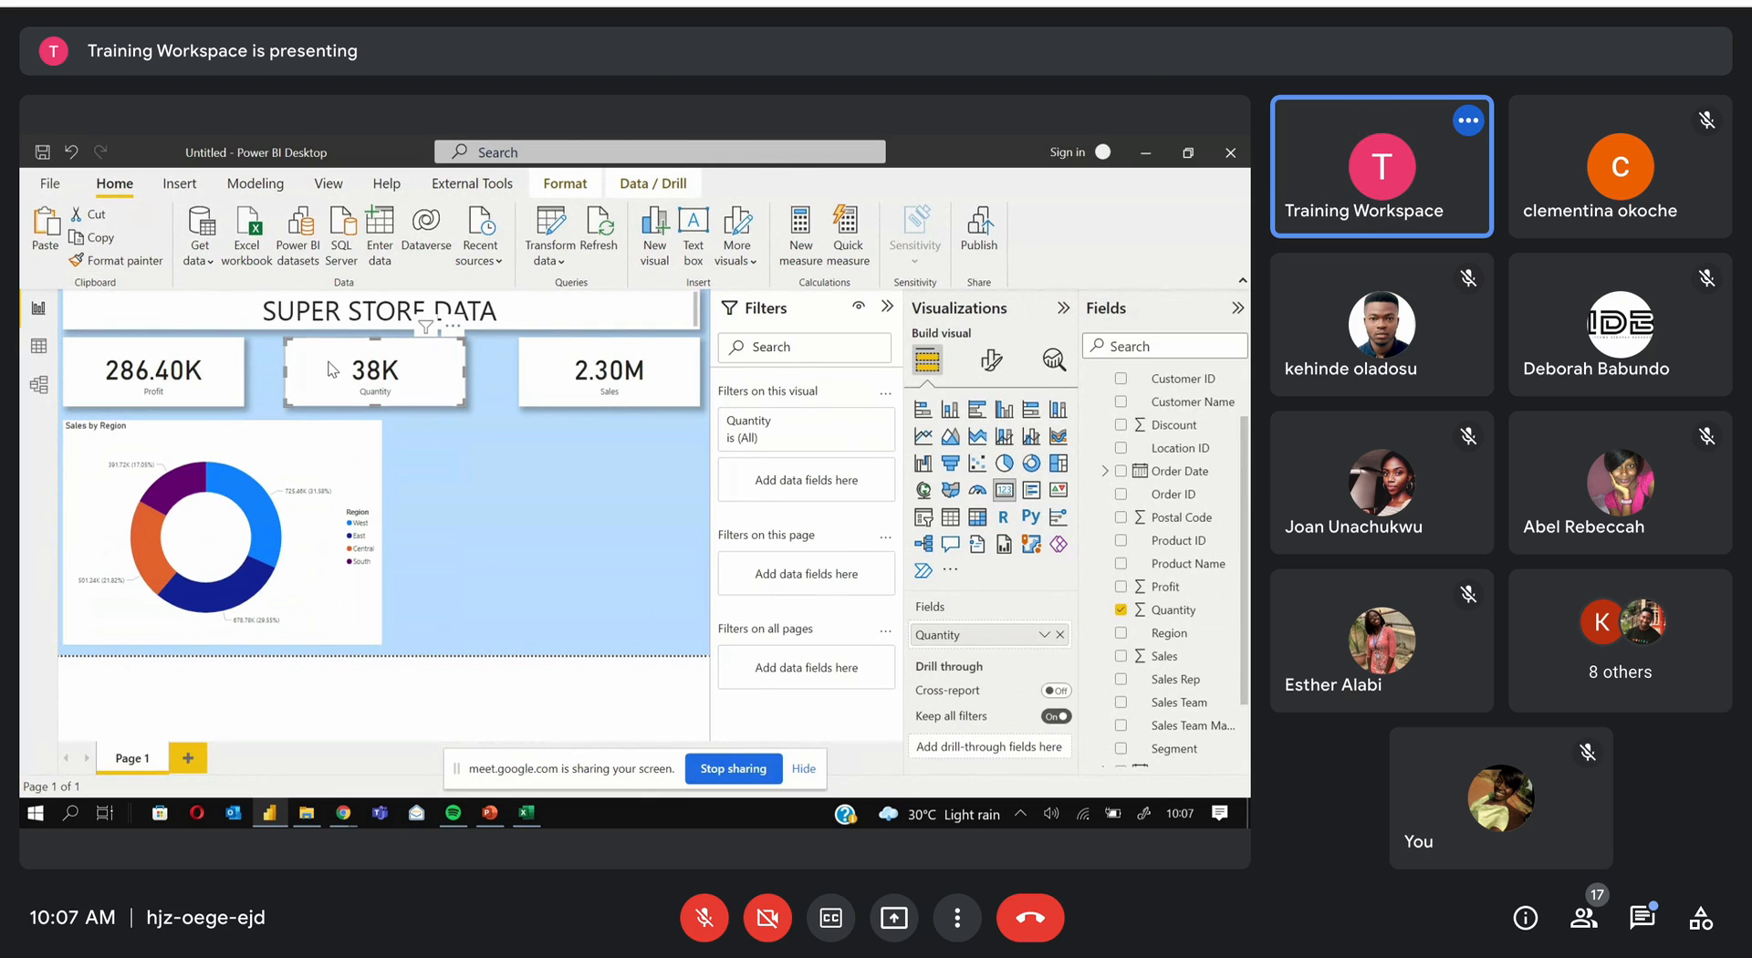
click(142, 265)
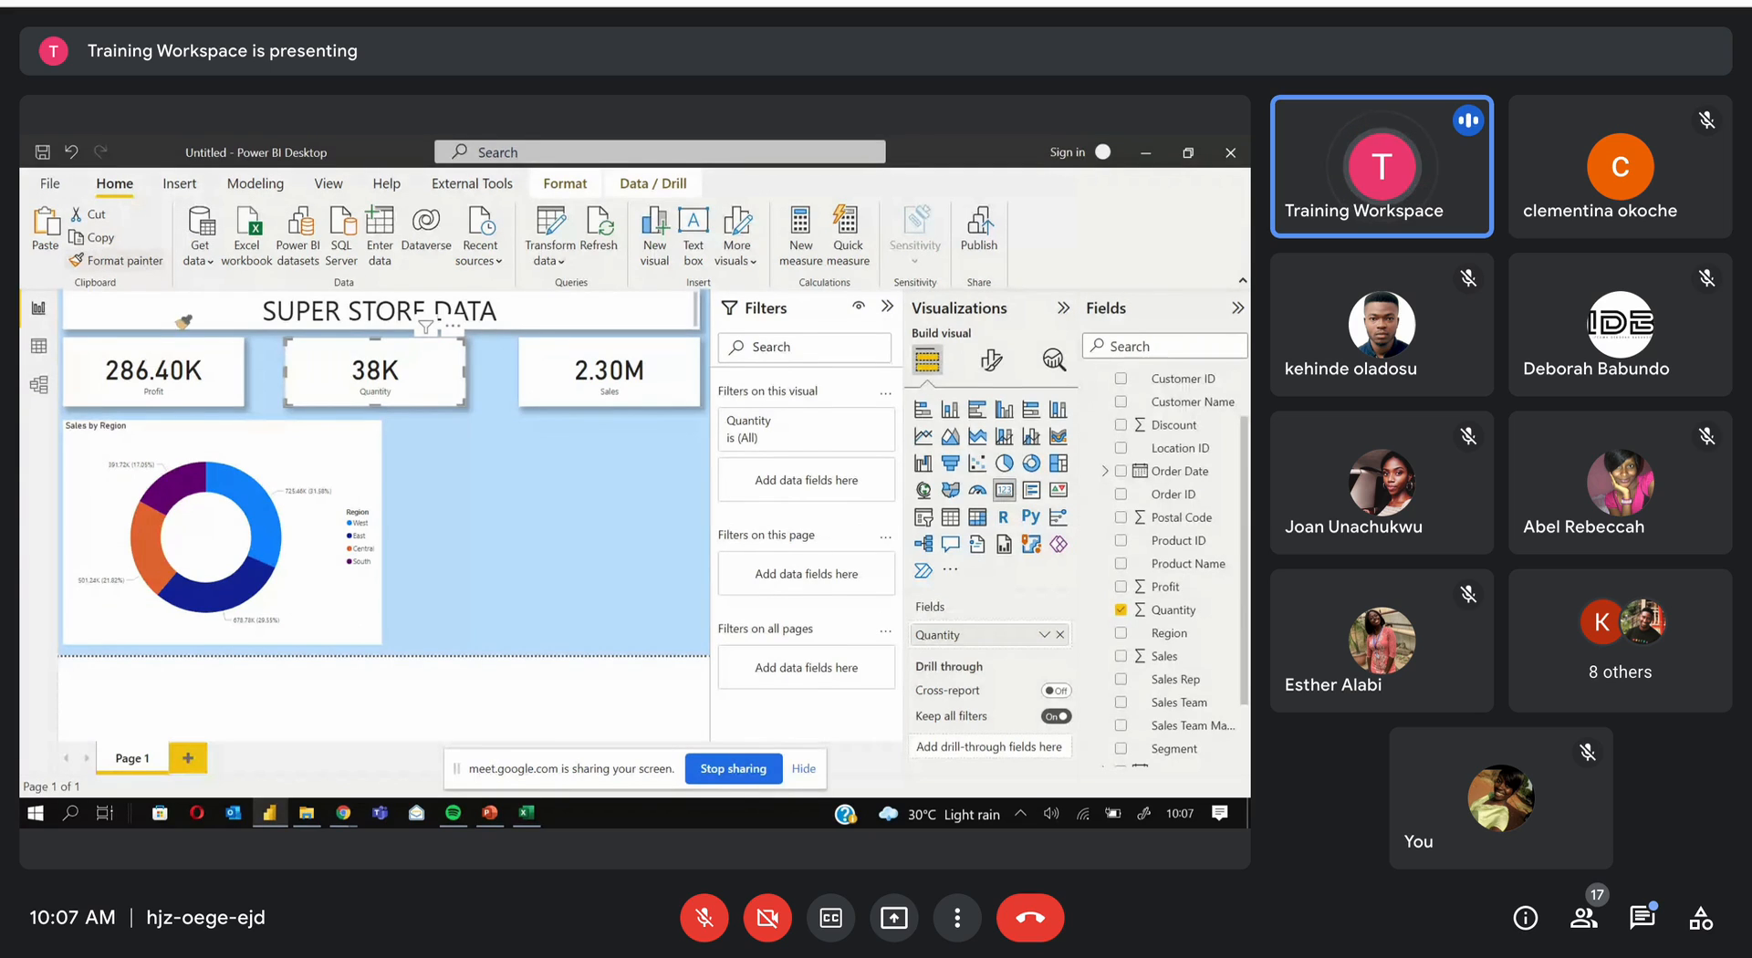
click(276, 444)
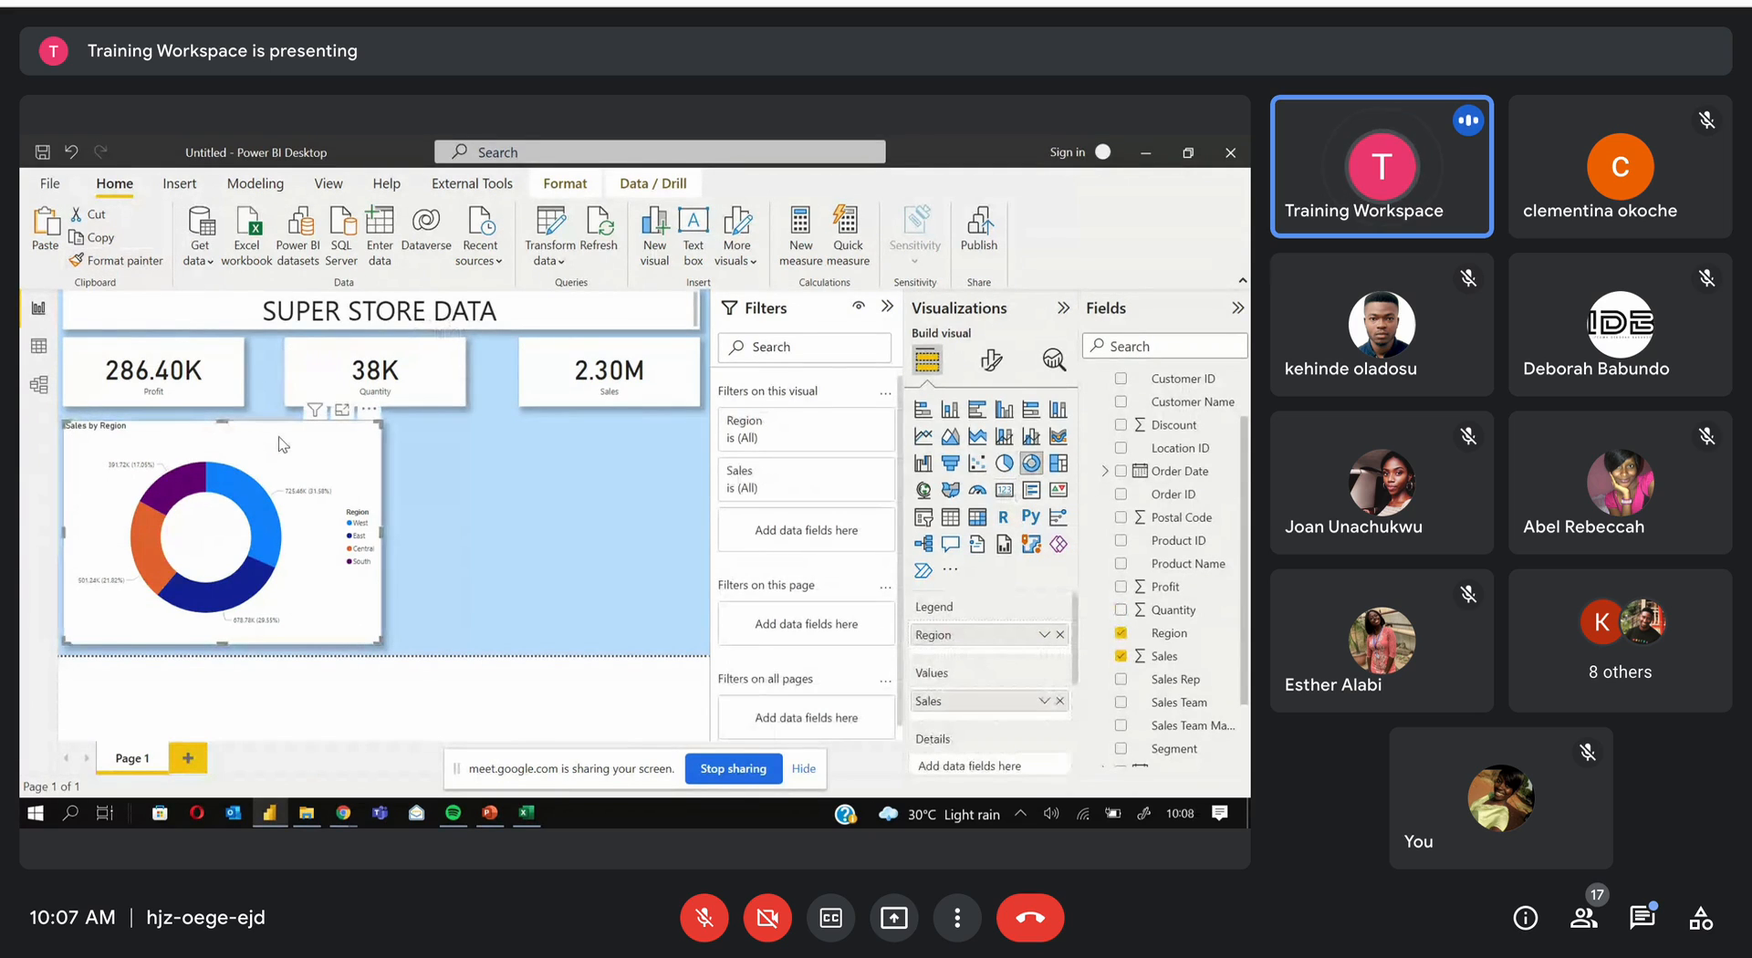
click(457, 491)
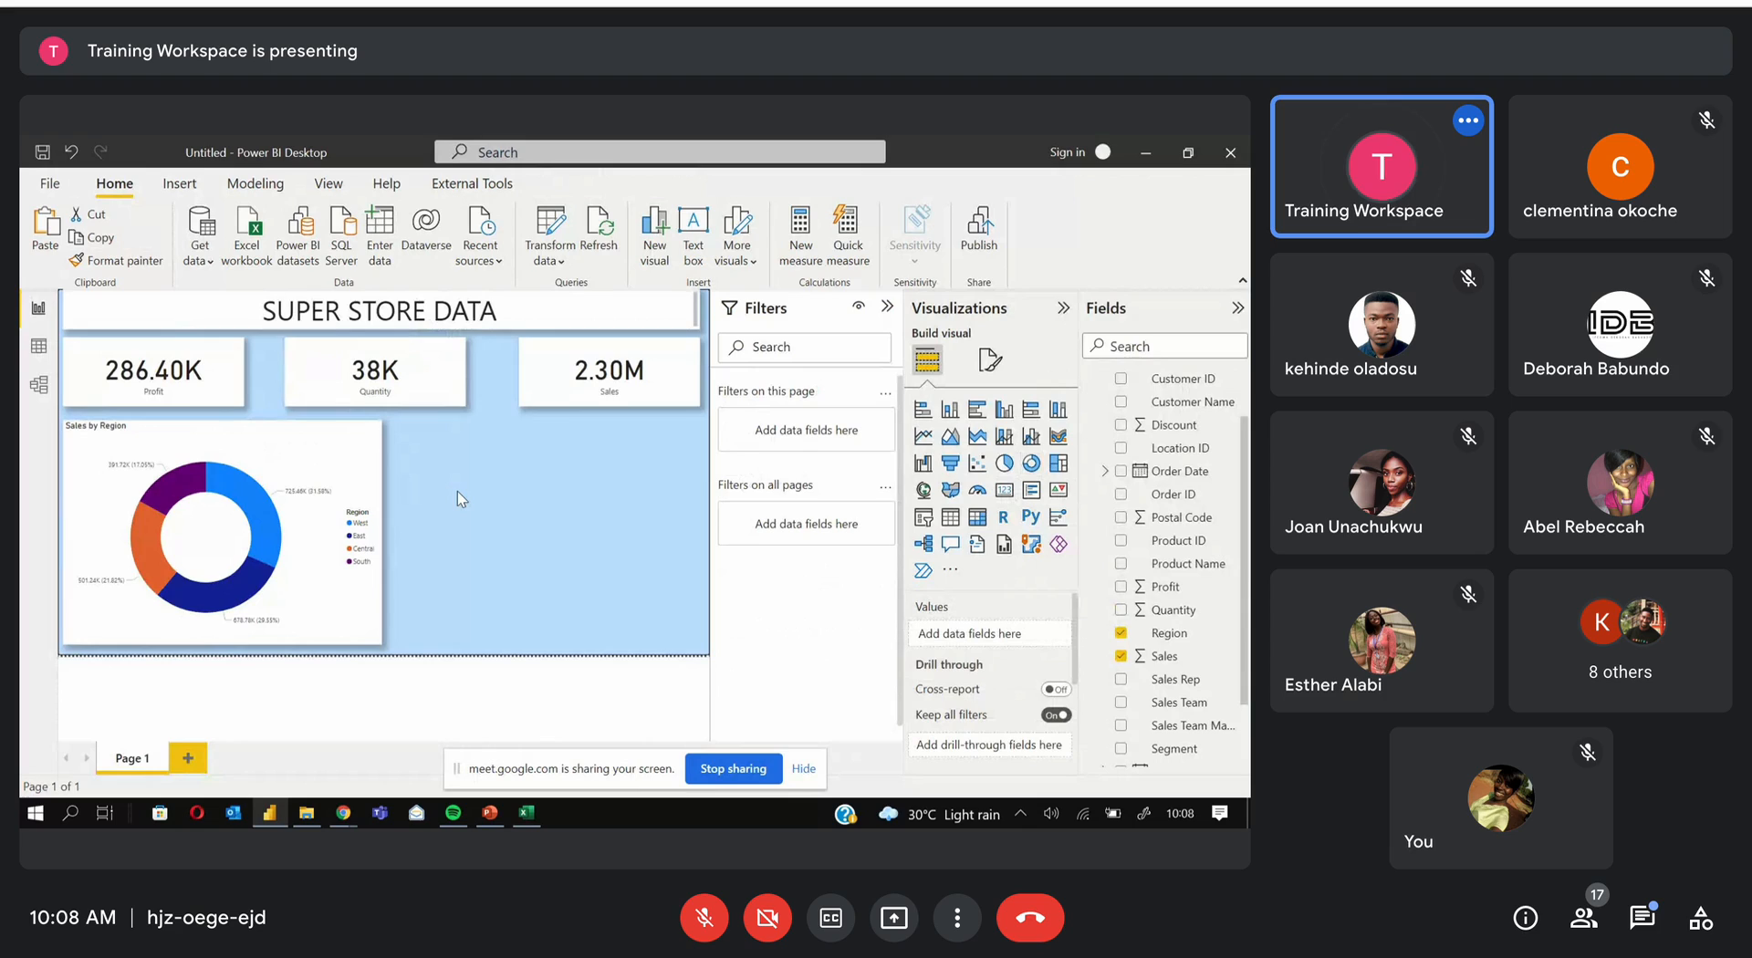
click(338, 473)
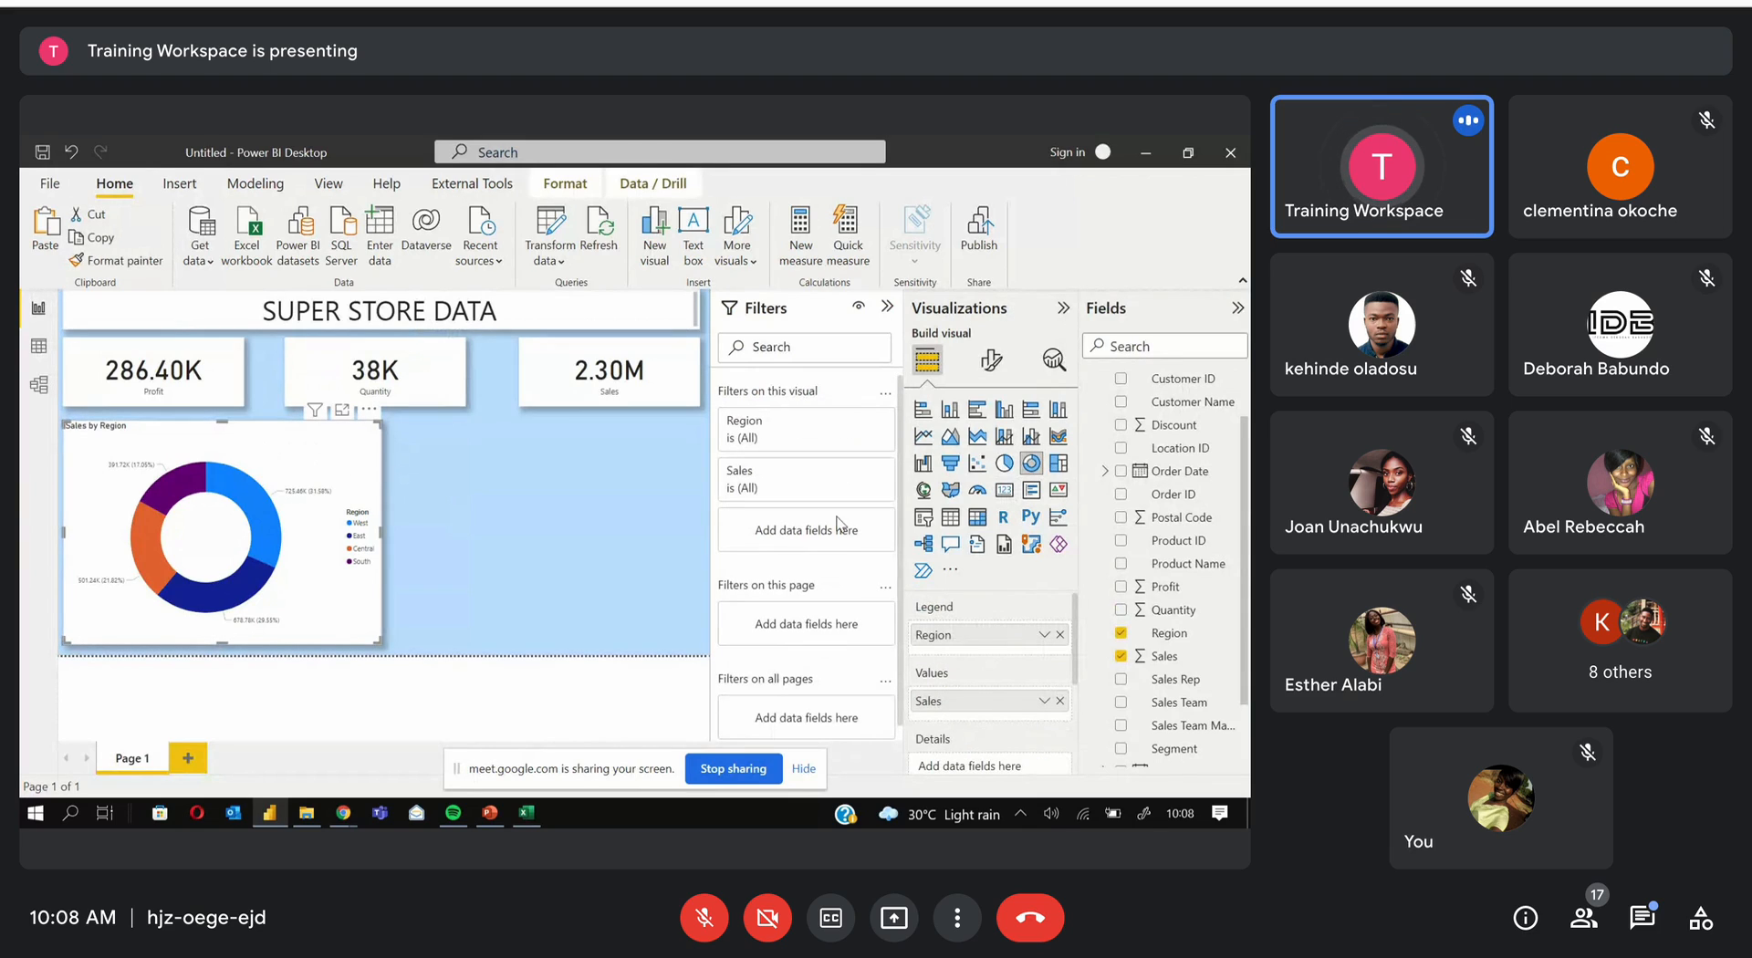
Add a line chart of Sales by Order Date Year beside the donut chart, widened to the Sales card's outer edge
click(545, 553)
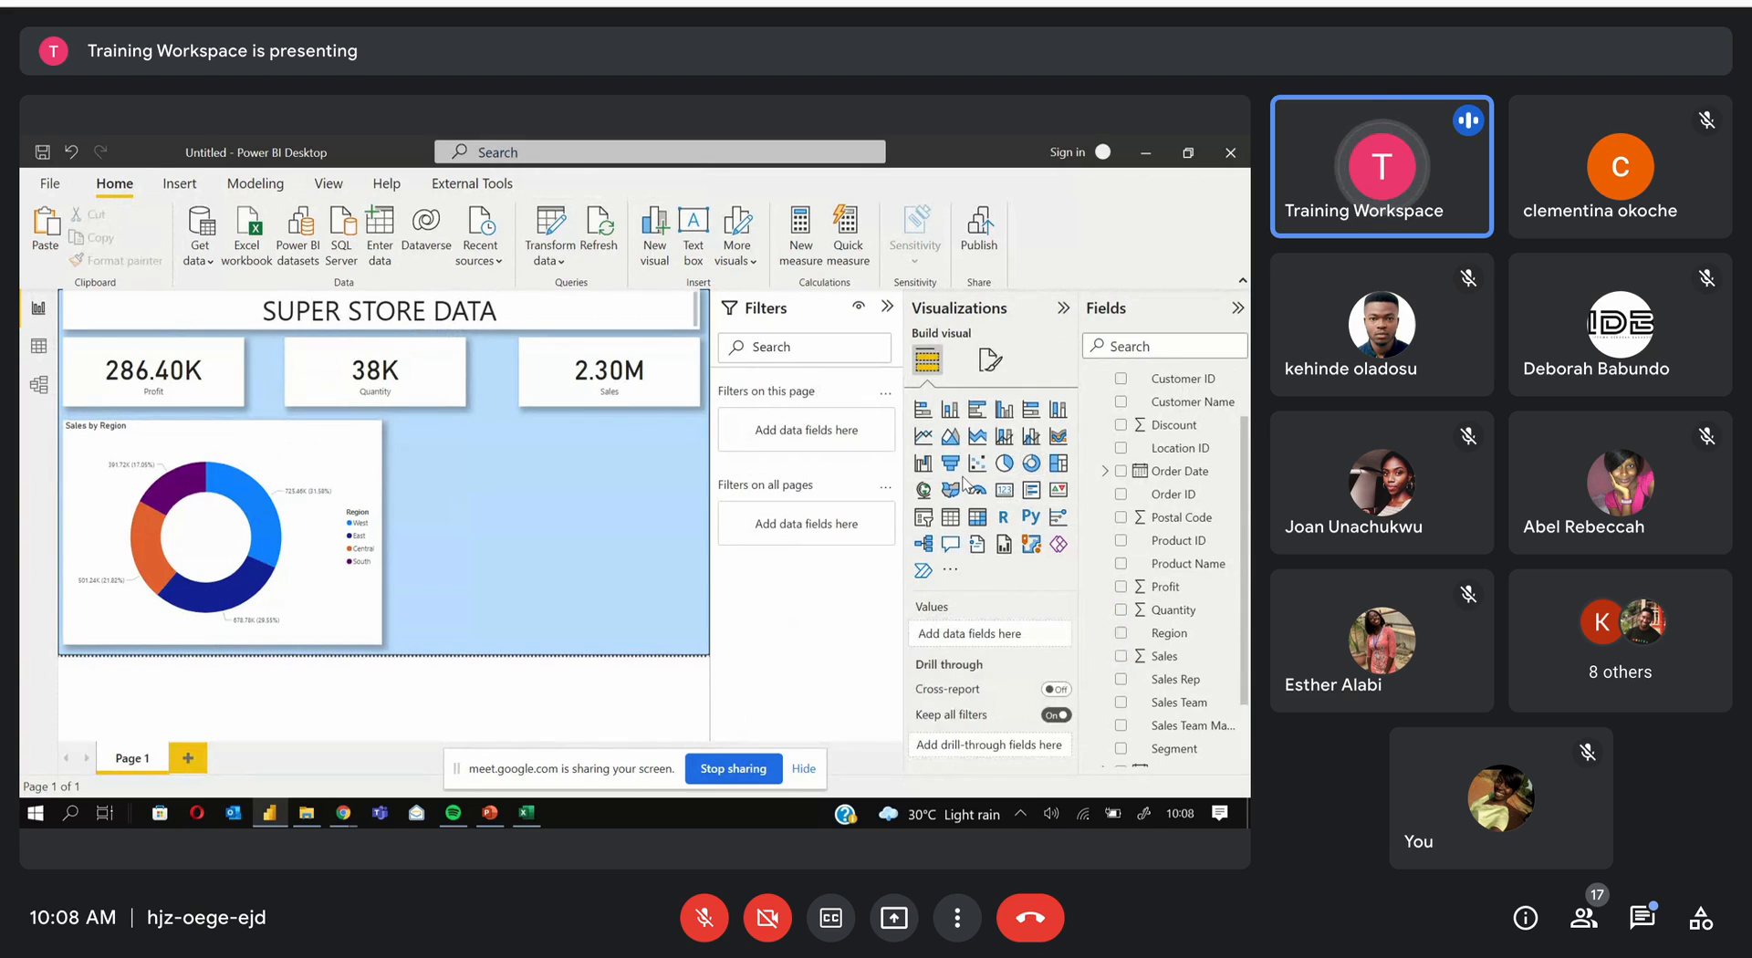
click(924, 441)
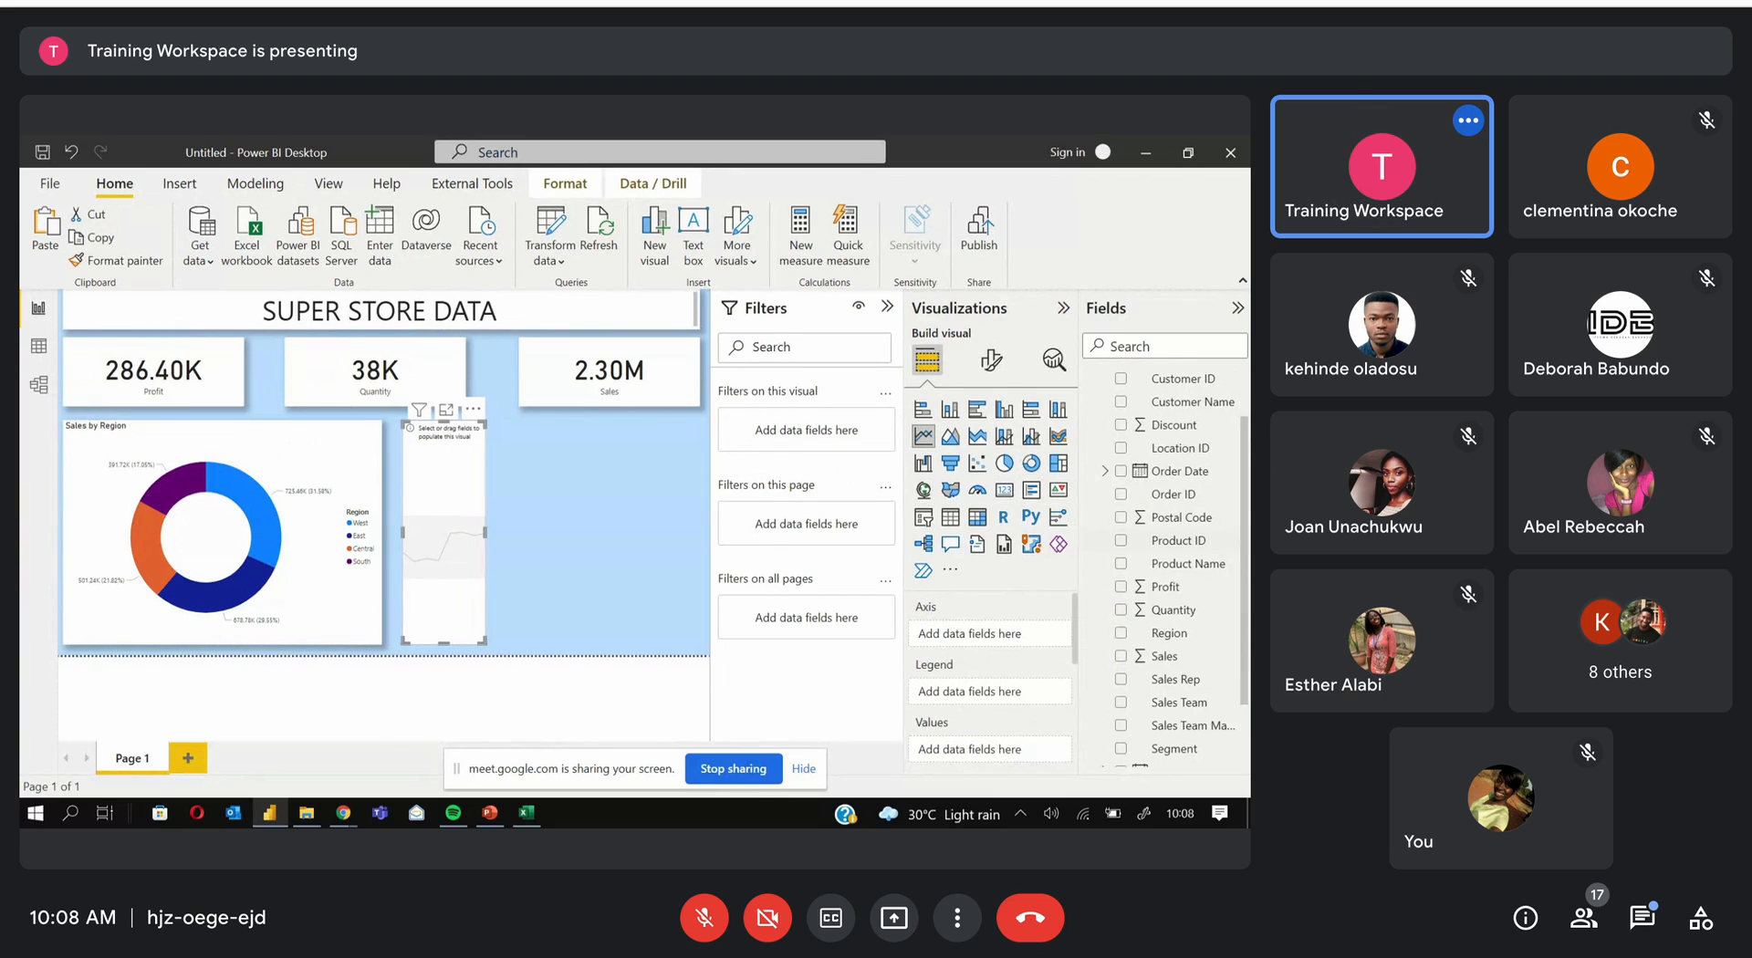
scroll(1245, 490, up, 2)
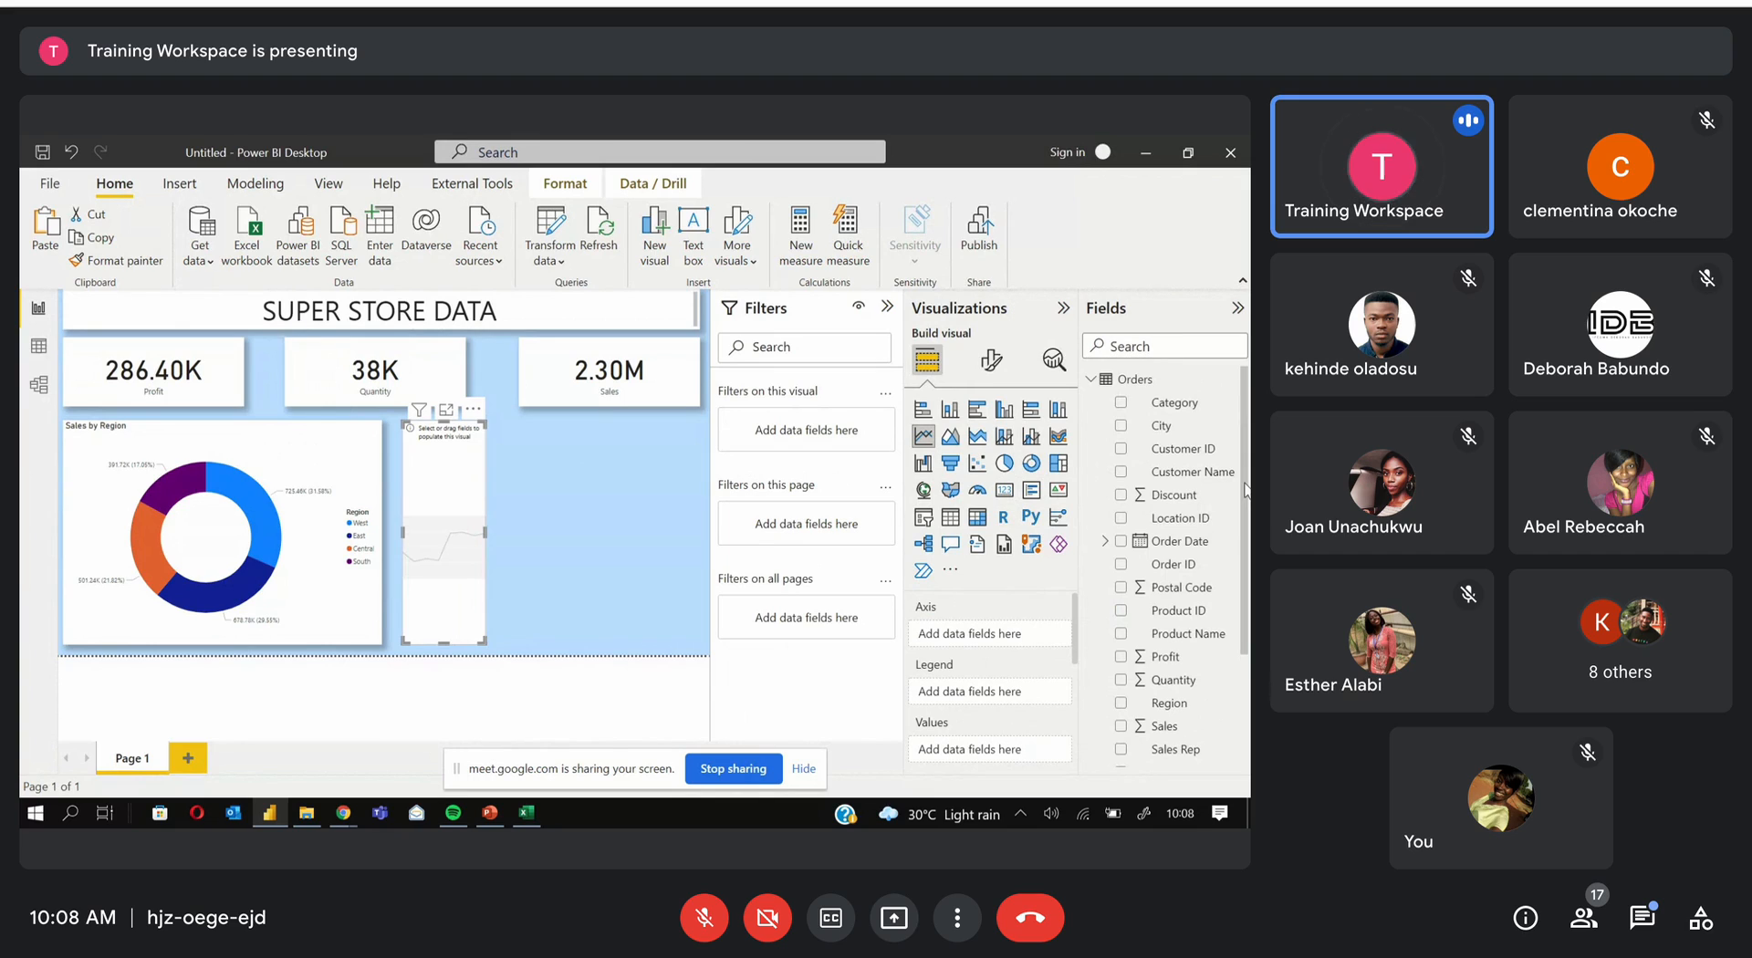
scroll(1245, 490, down, 2)
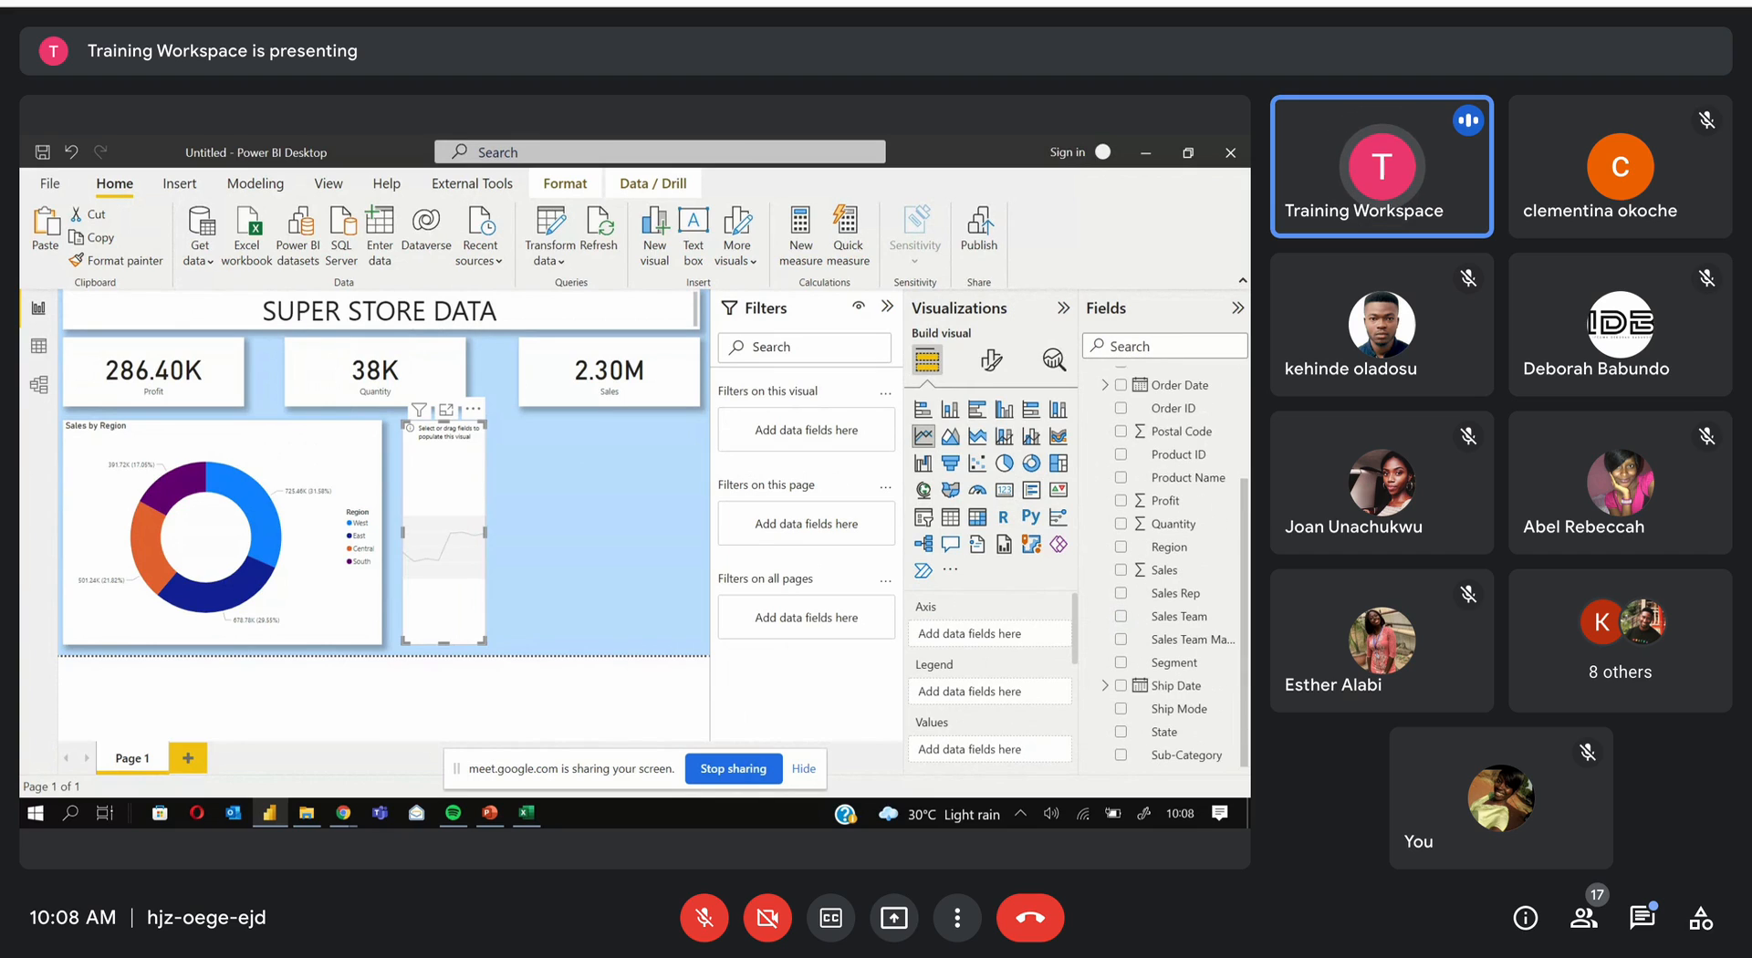
click(1105, 385)
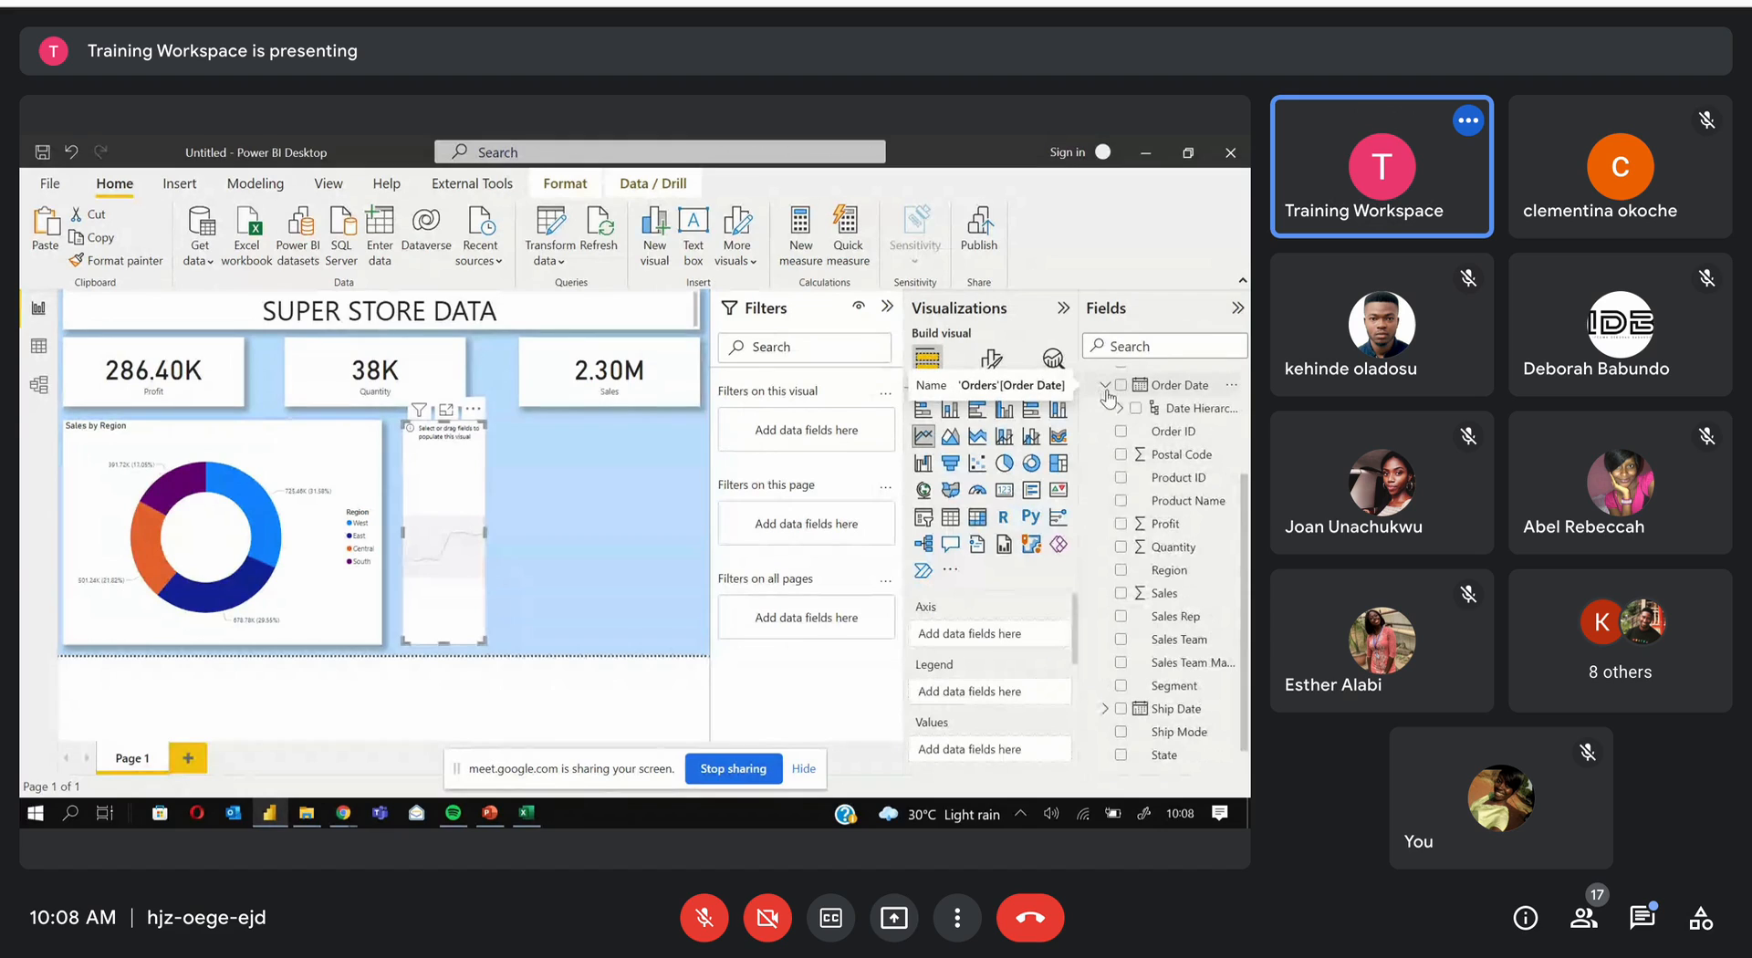
click(1117, 408)
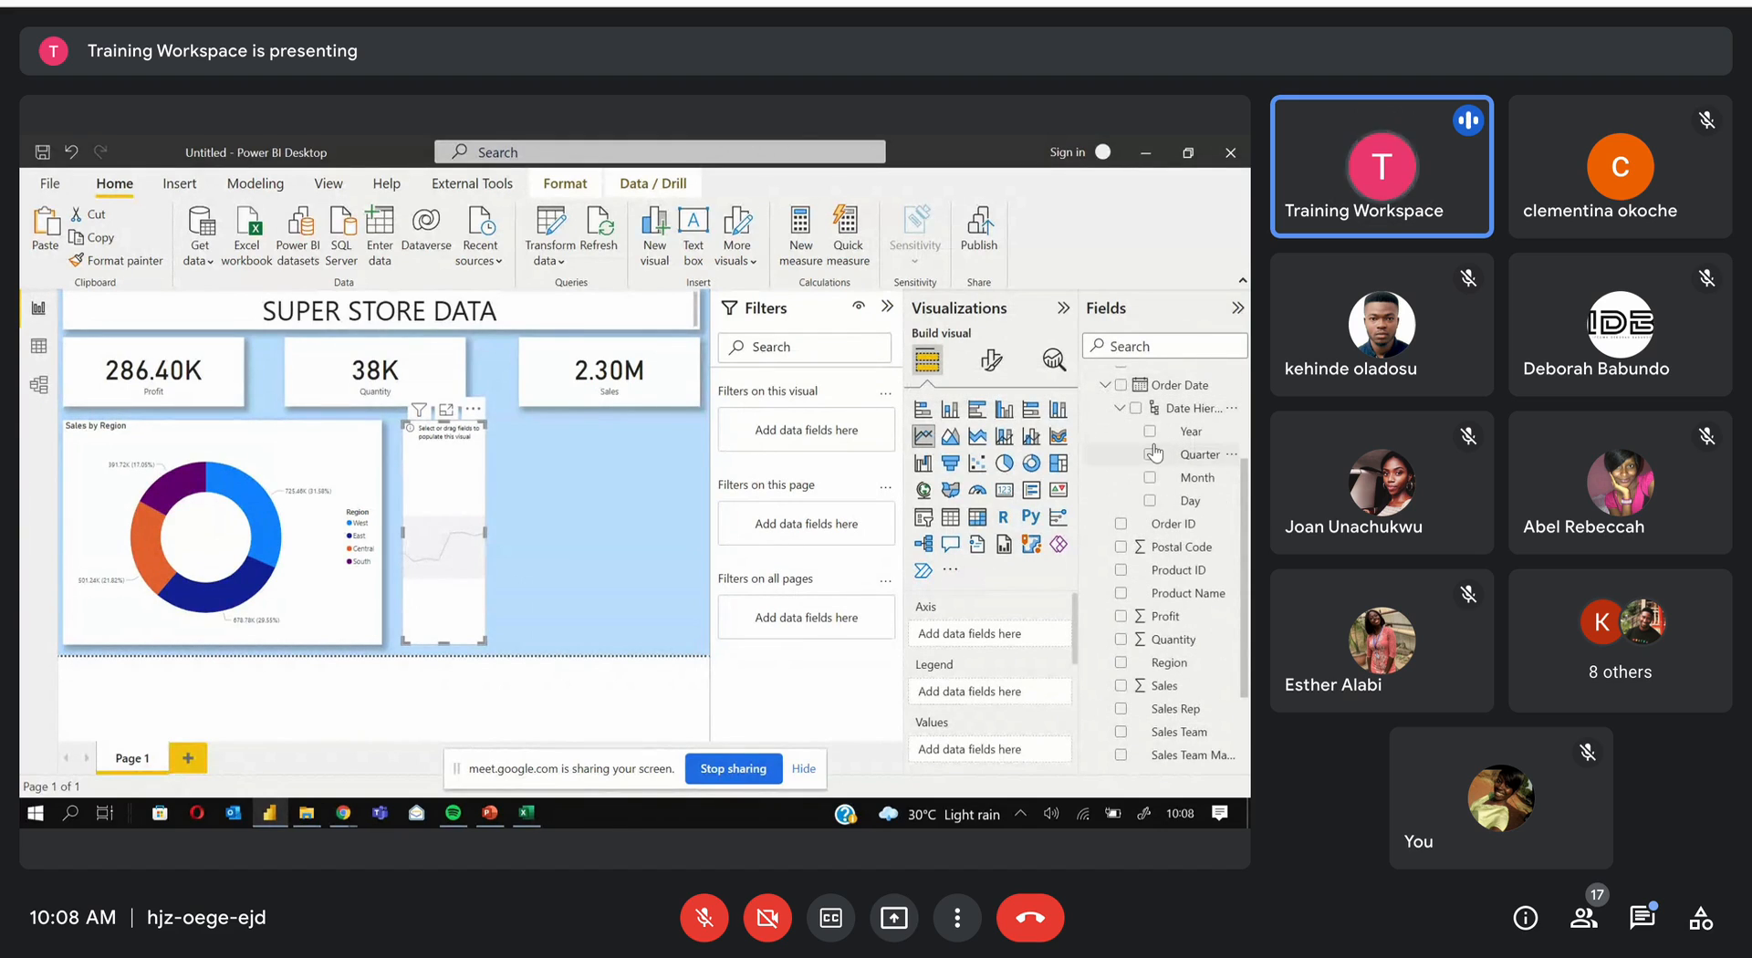
click(1150, 430)
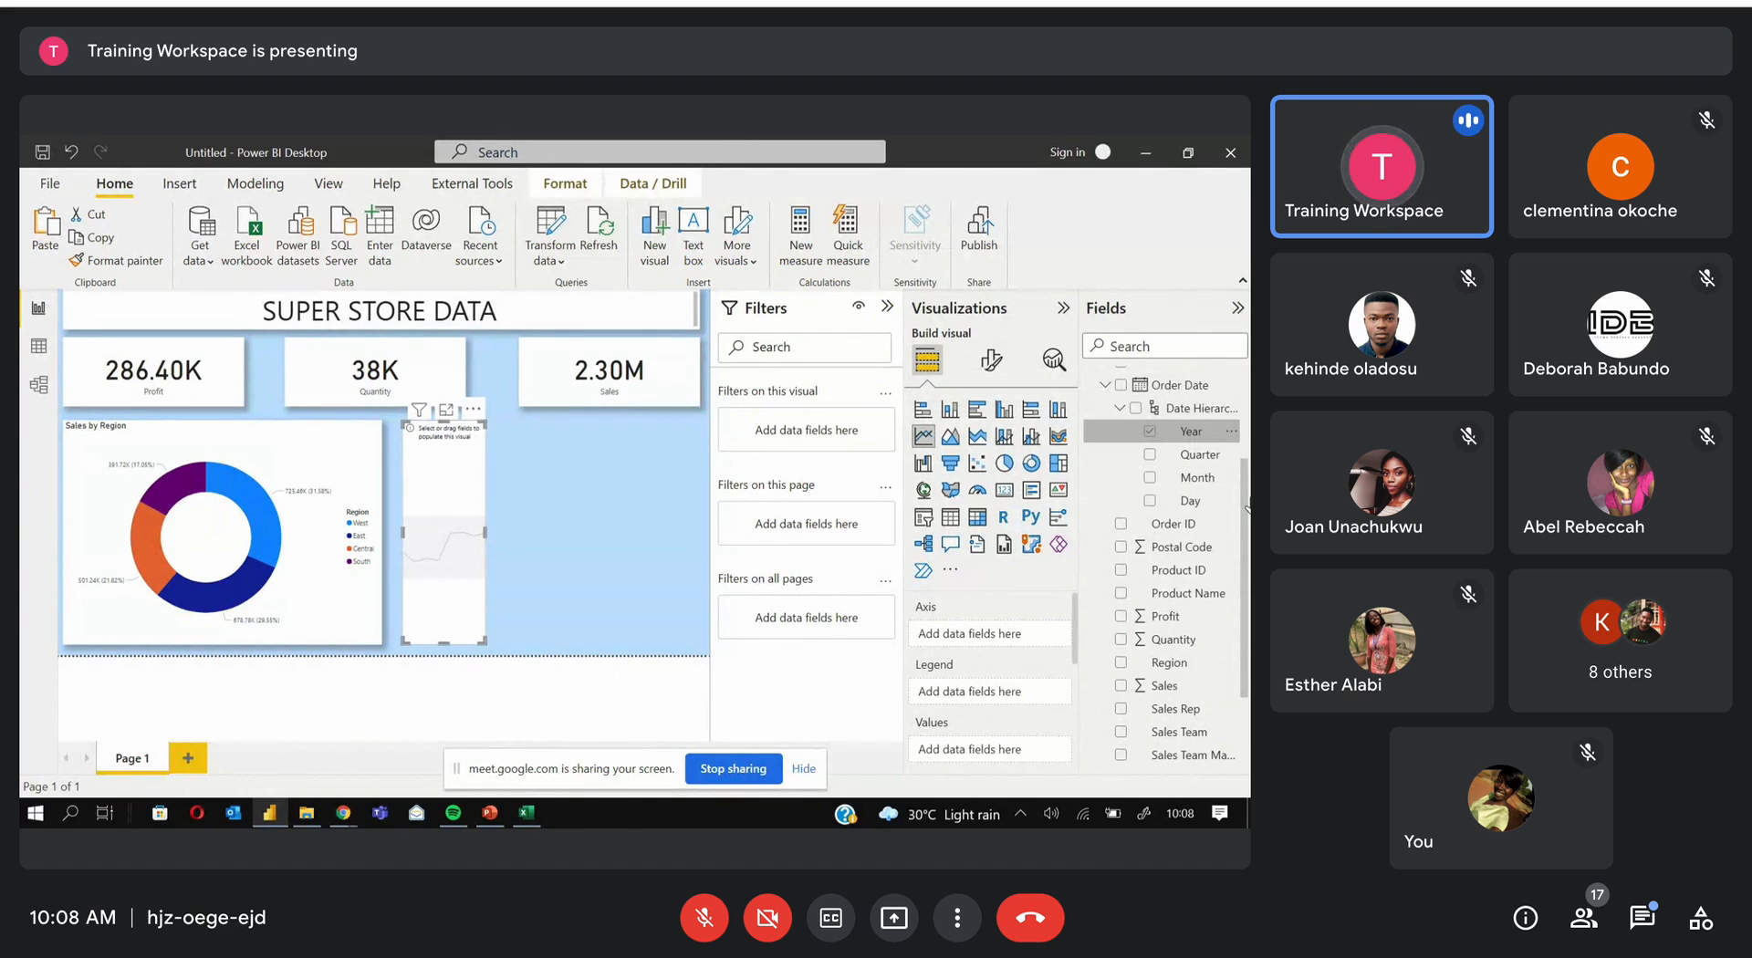
click(1120, 686)
drag(484, 539, 698, 507)
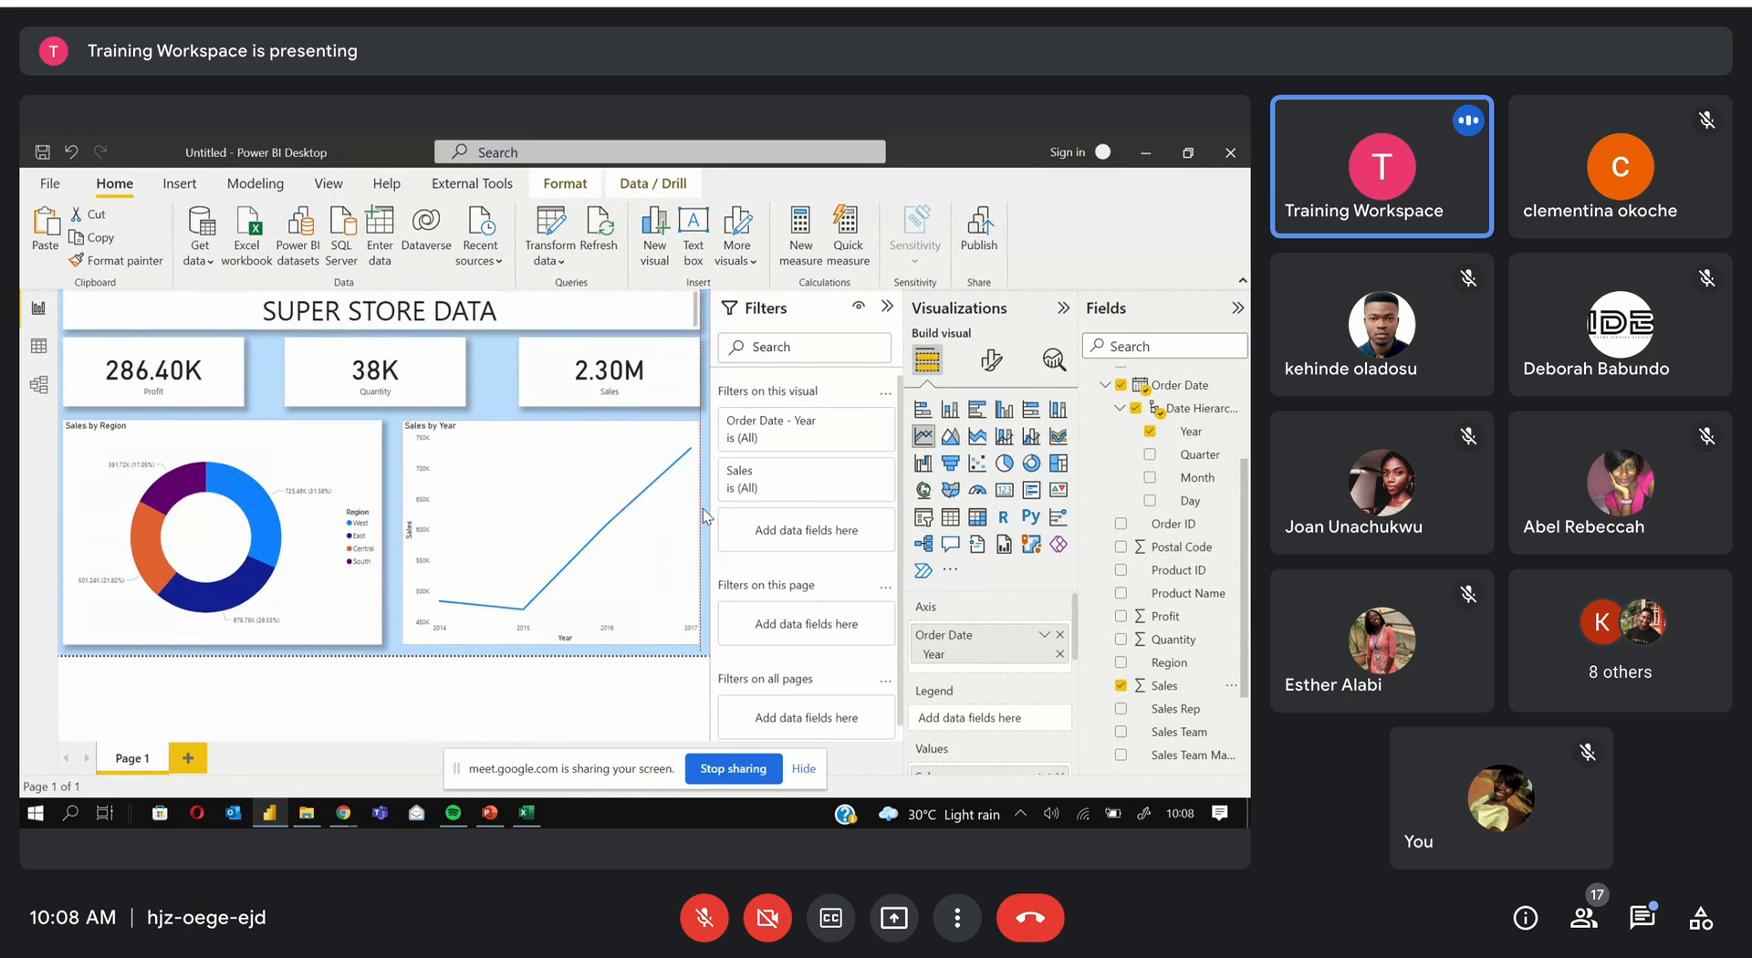
Copy the donut chart's formatting onto the Sales by Year line chart with Format Painter
click(347, 430)
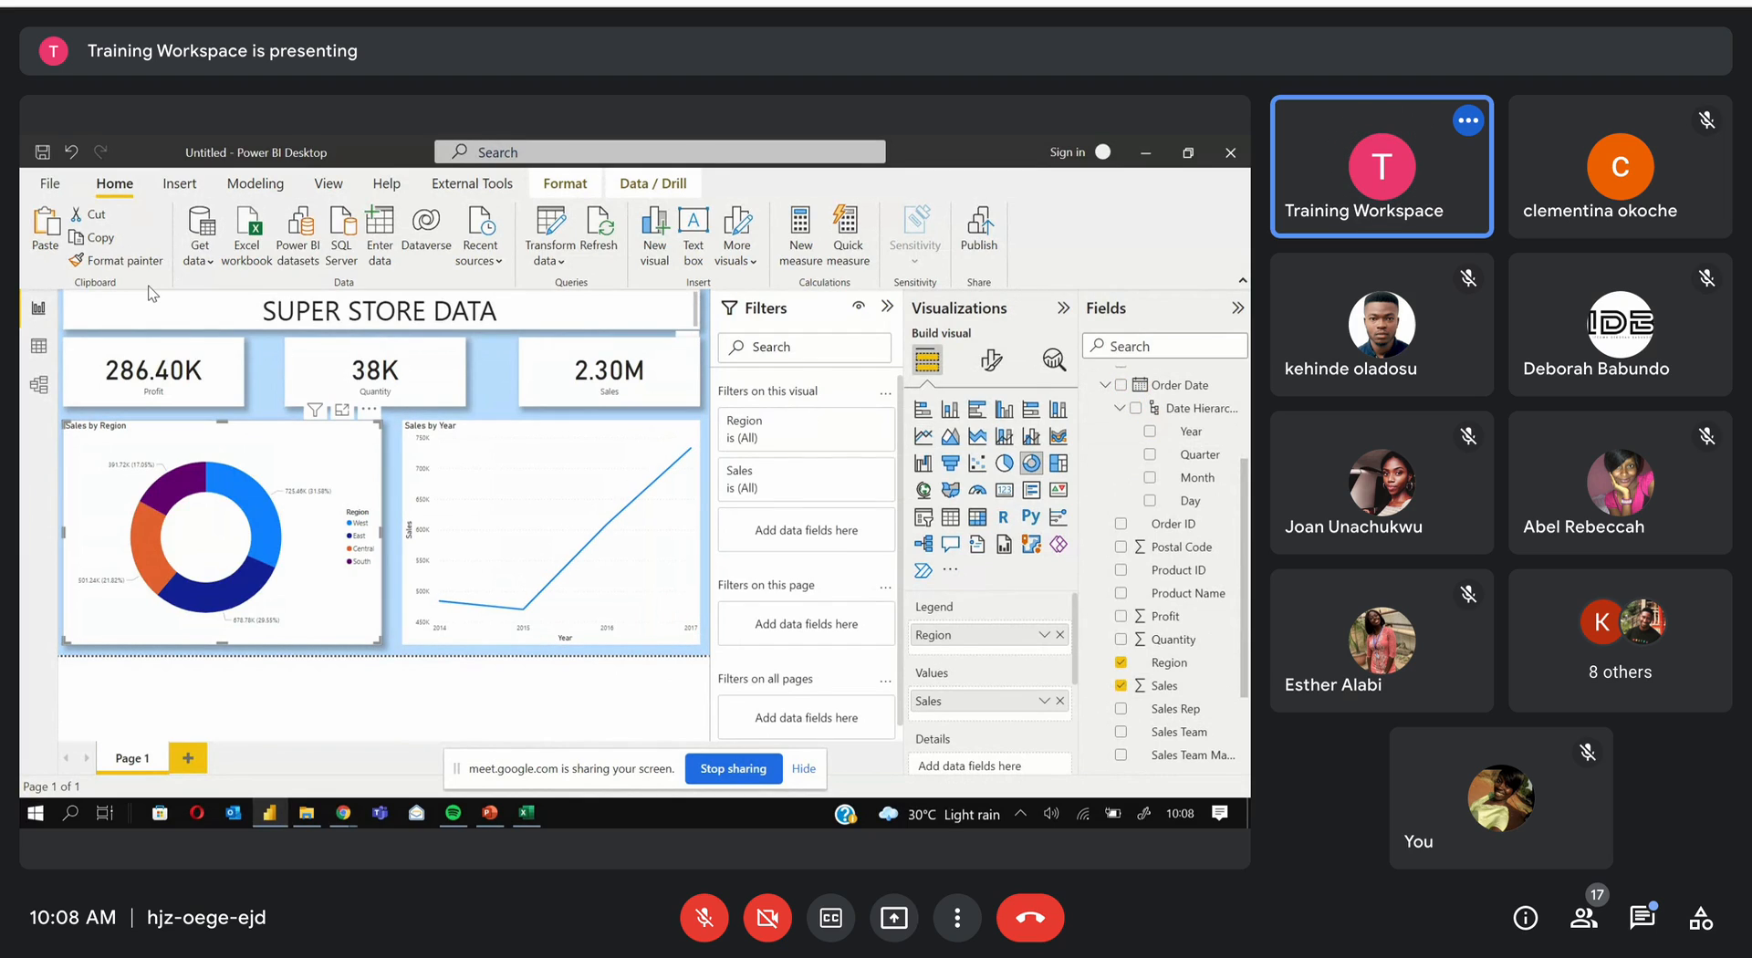
click(123, 260)
click(472, 458)
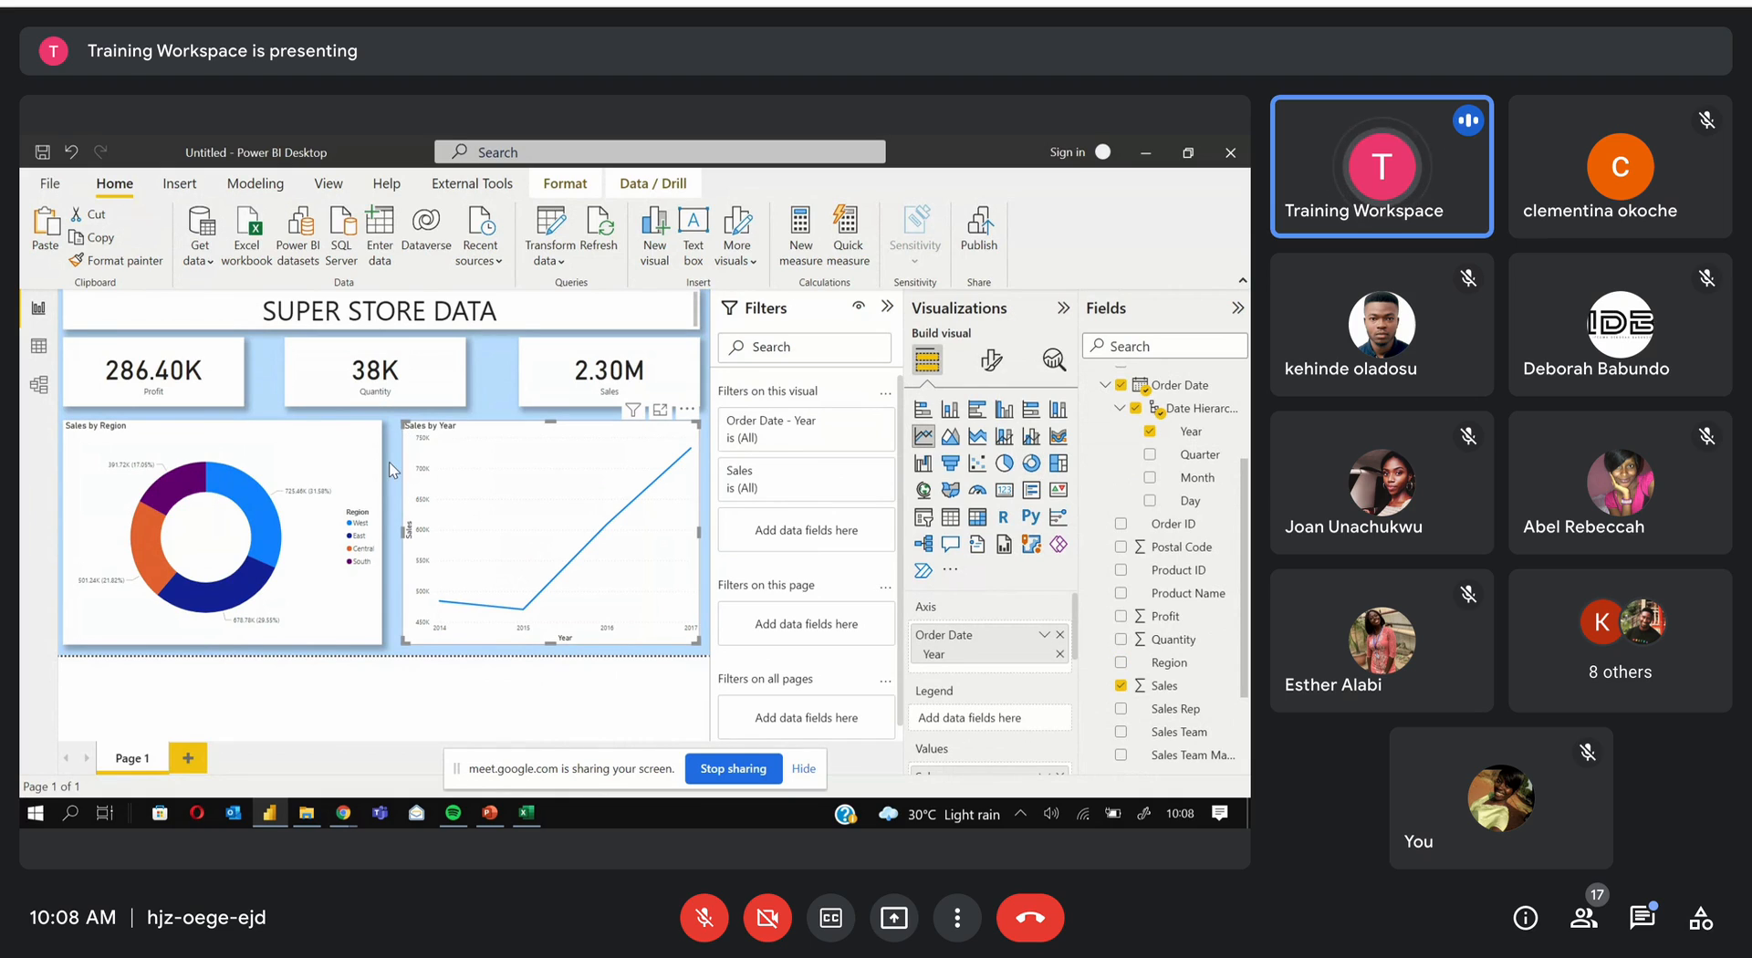
Apply the Sales by Region donut chart's formatting to the Sales by Year line chart again with Format Painter
click(329, 466)
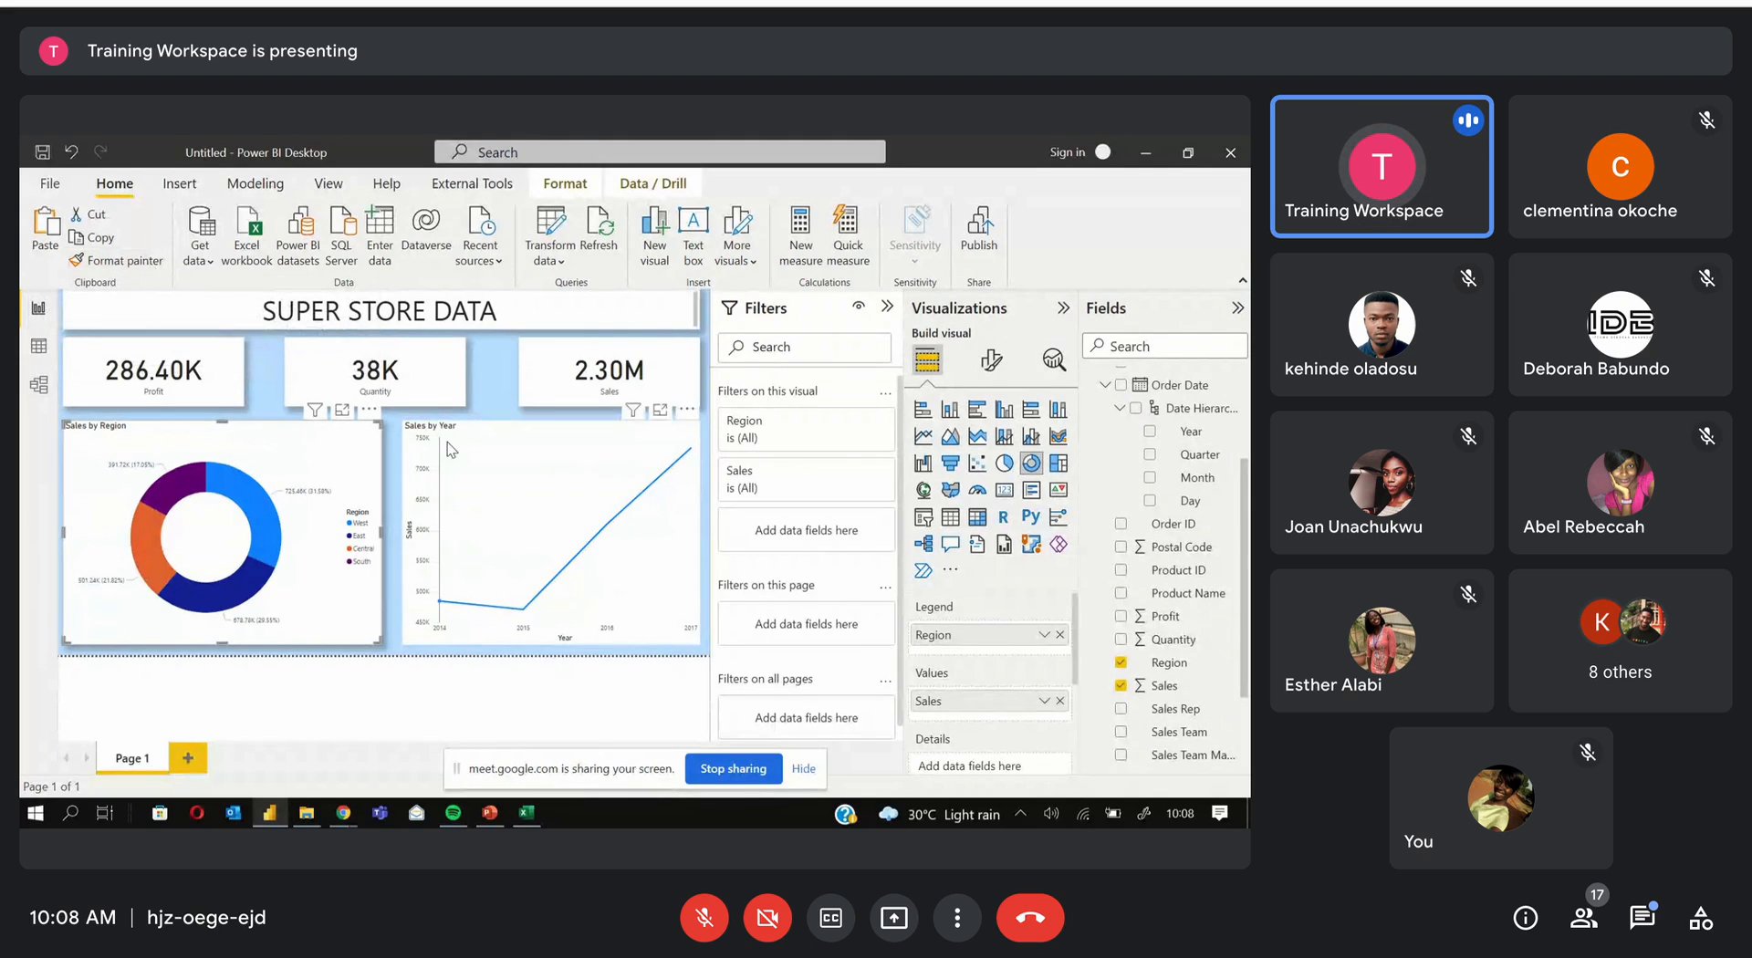
click(128, 261)
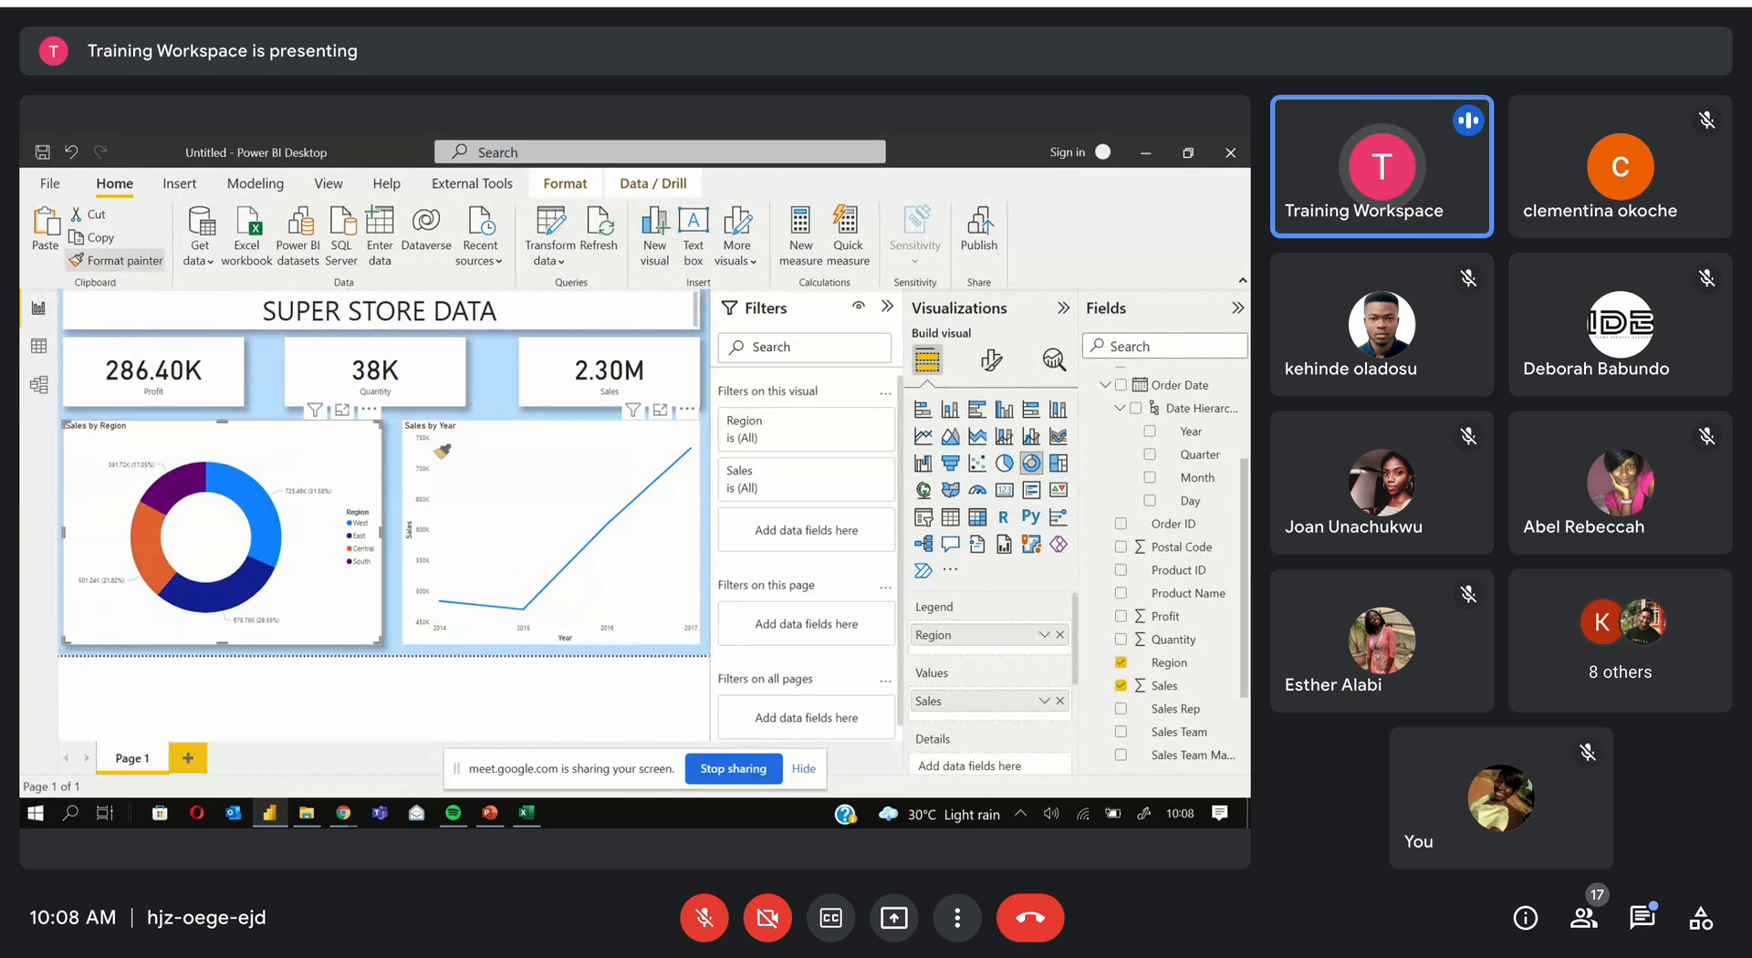
click(440, 450)
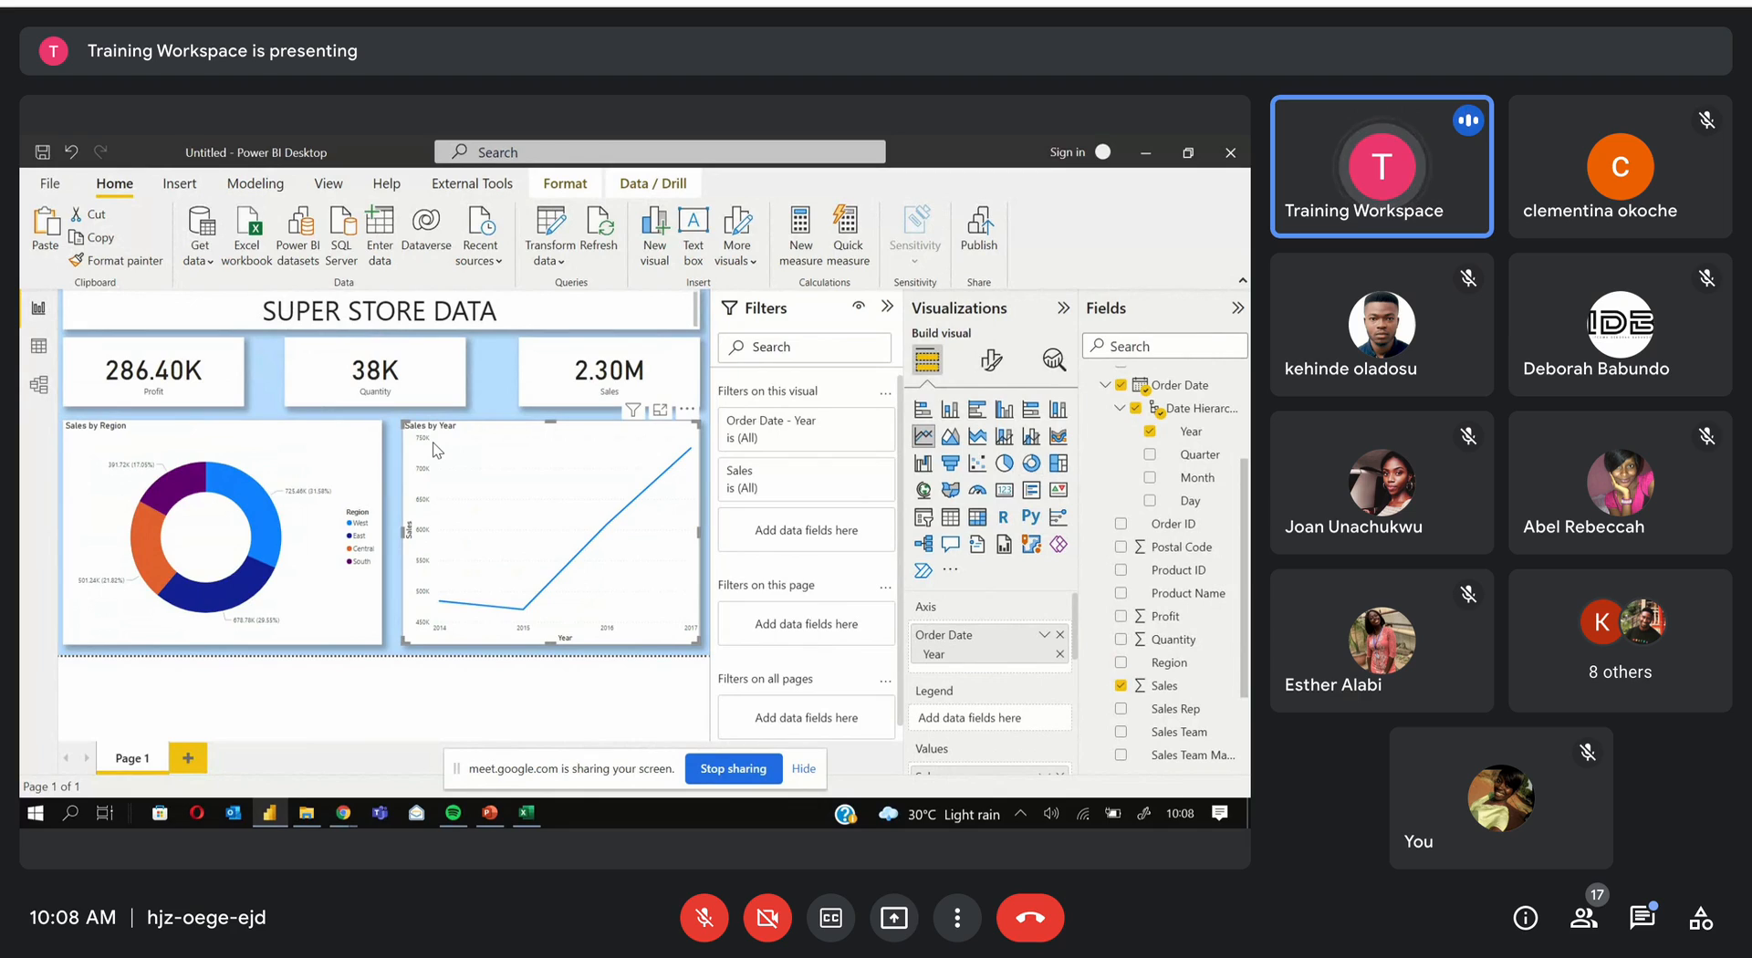
Move the Quantity and Sales cards toward the Profit card to free space at the end of the card row
click(434, 386)
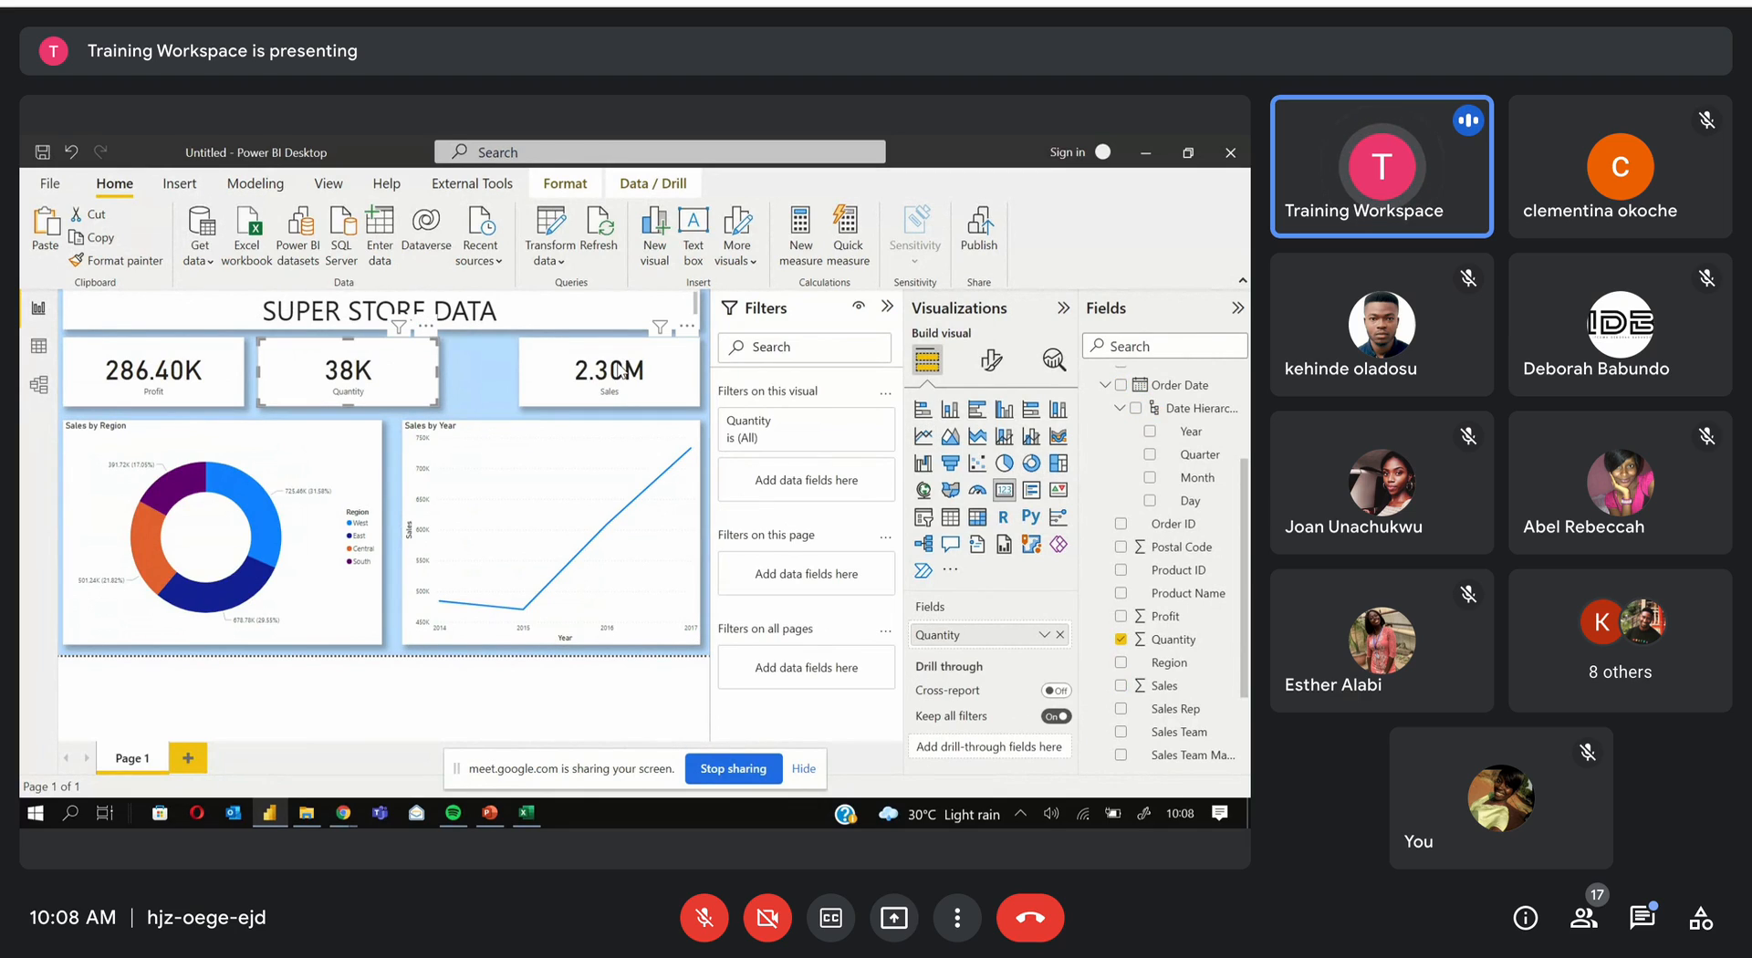
drag(620, 372, 562, 371)
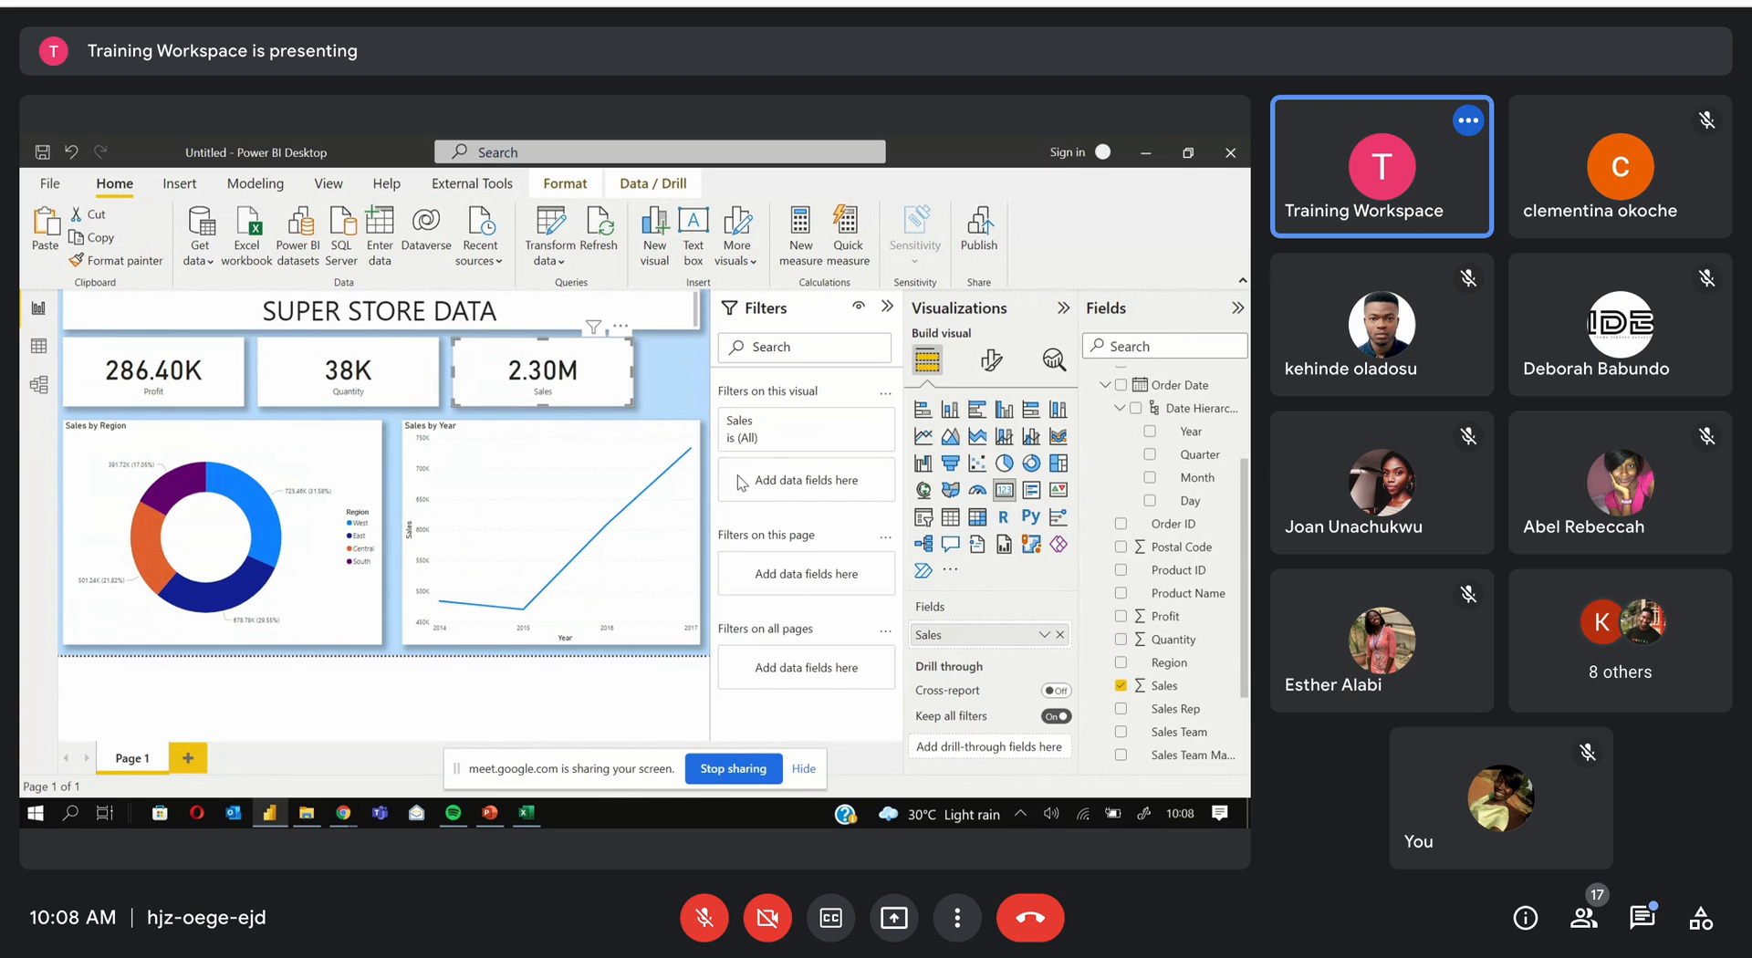
click(693, 387)
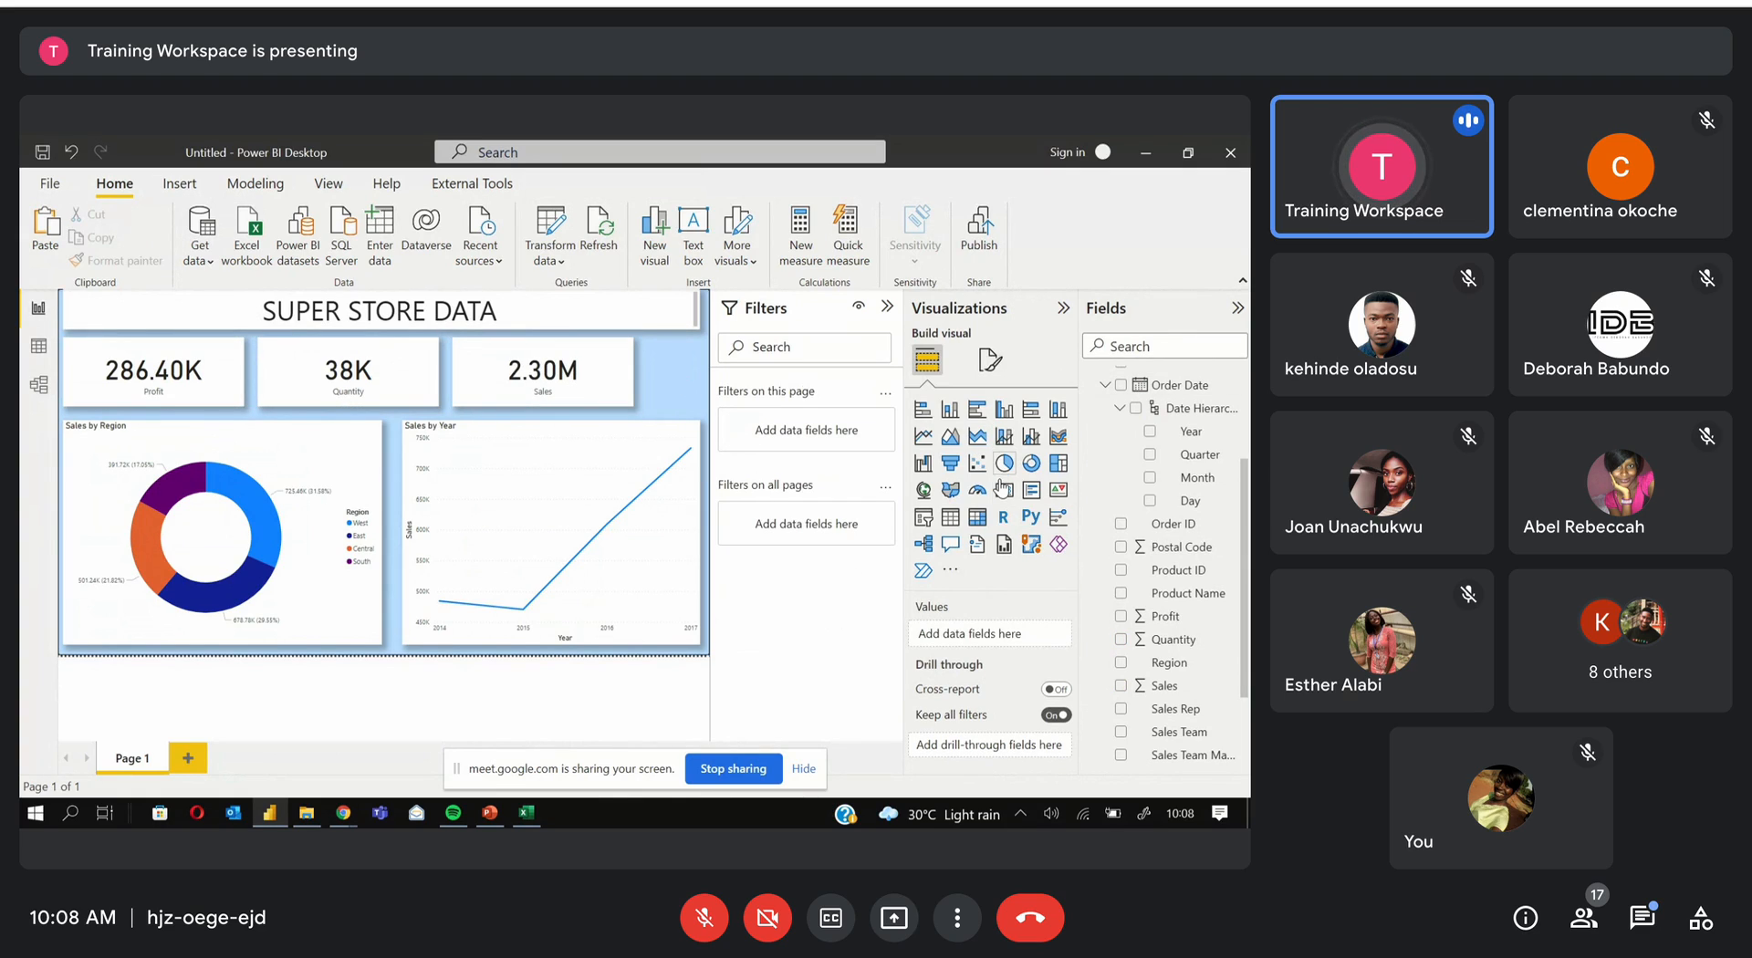
Add an Order Date Year slicer beside the Sales card, and shift the Quantity and Sales cards closer to the Profit card
click(924, 516)
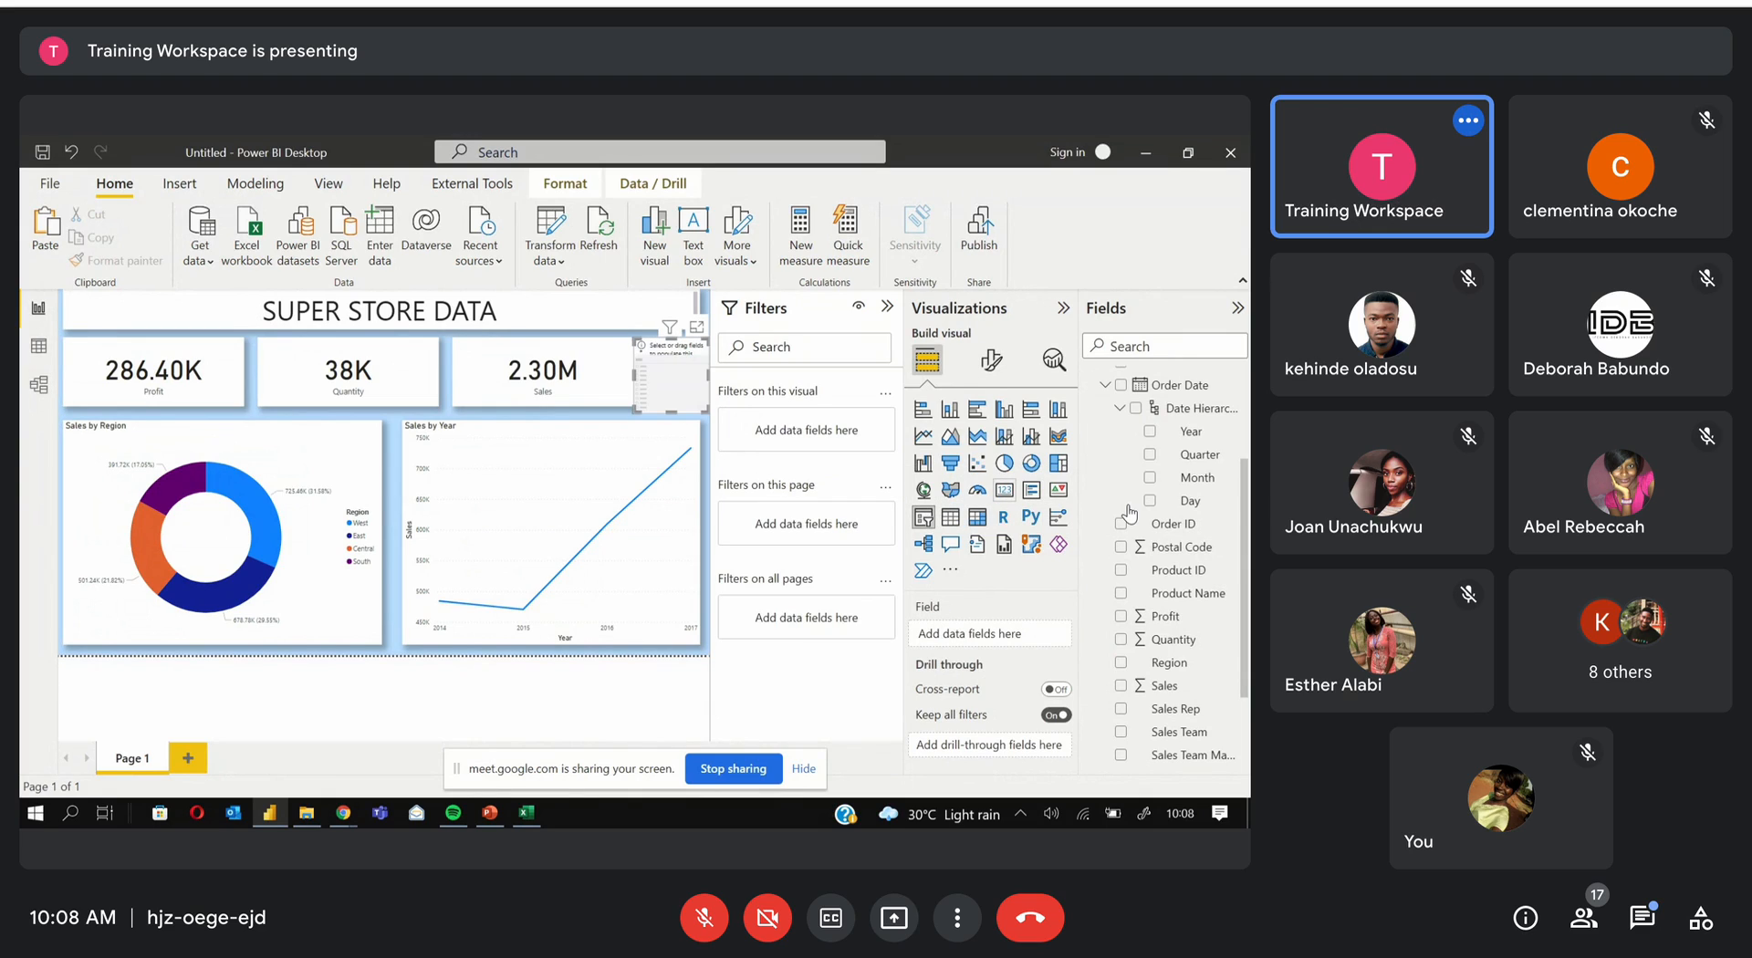
click(1149, 431)
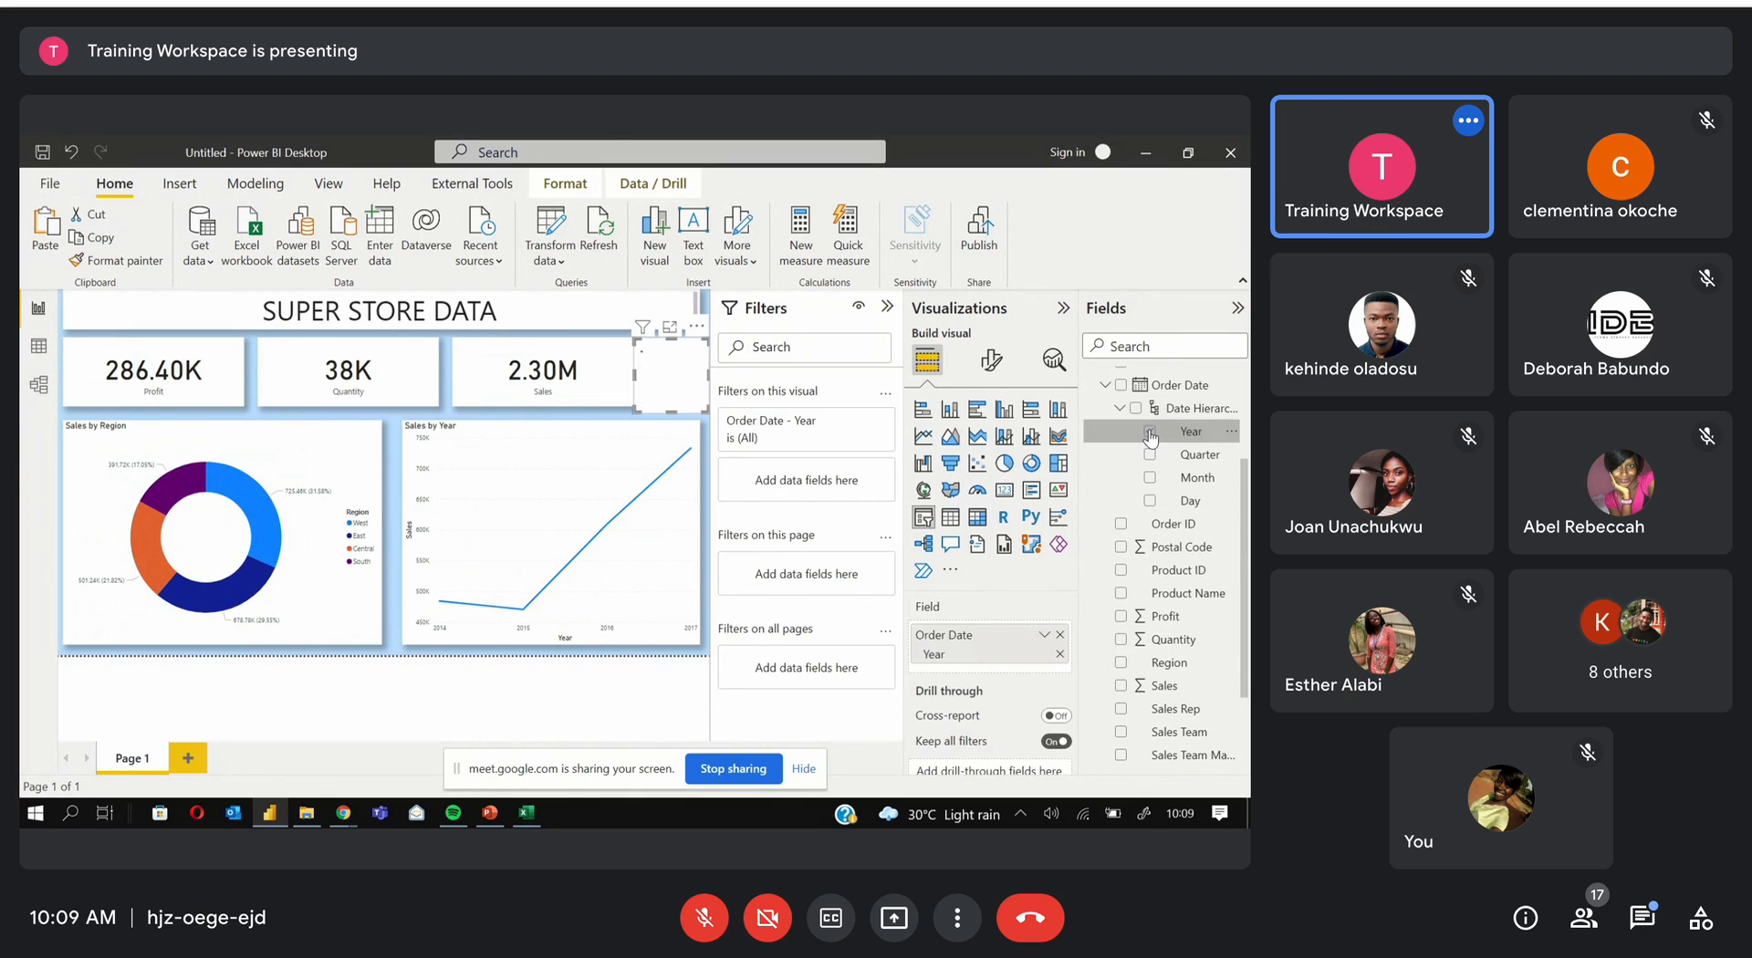
click(536, 381)
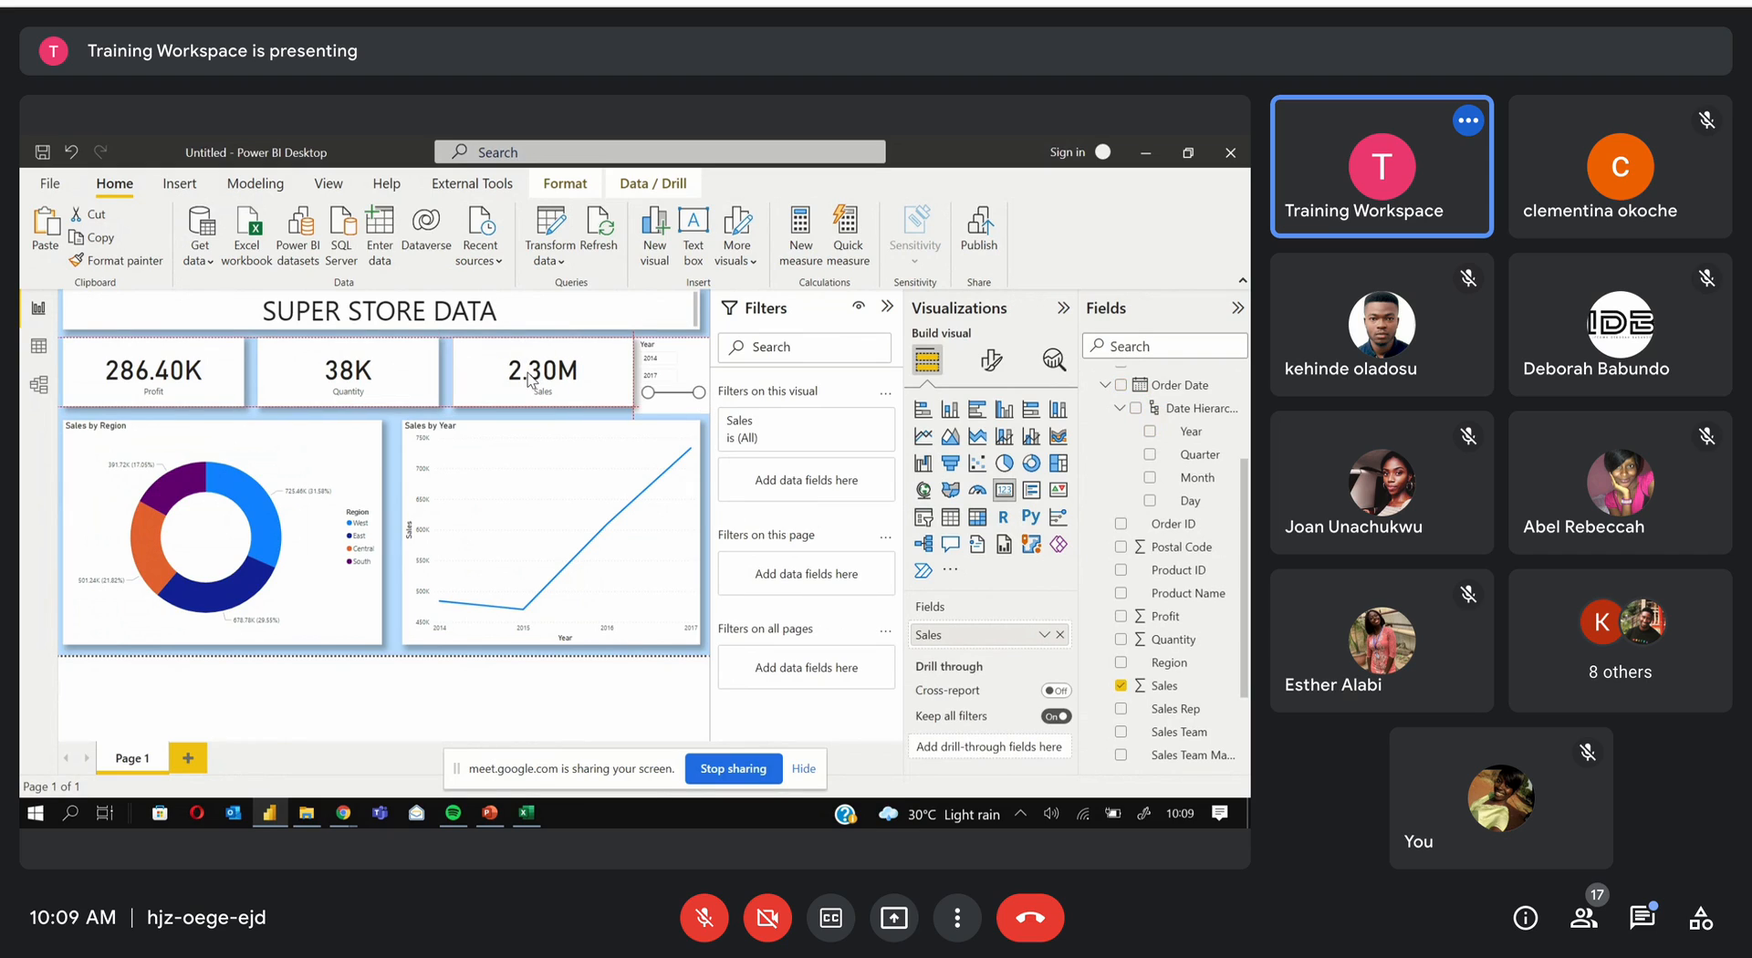
click(347, 389)
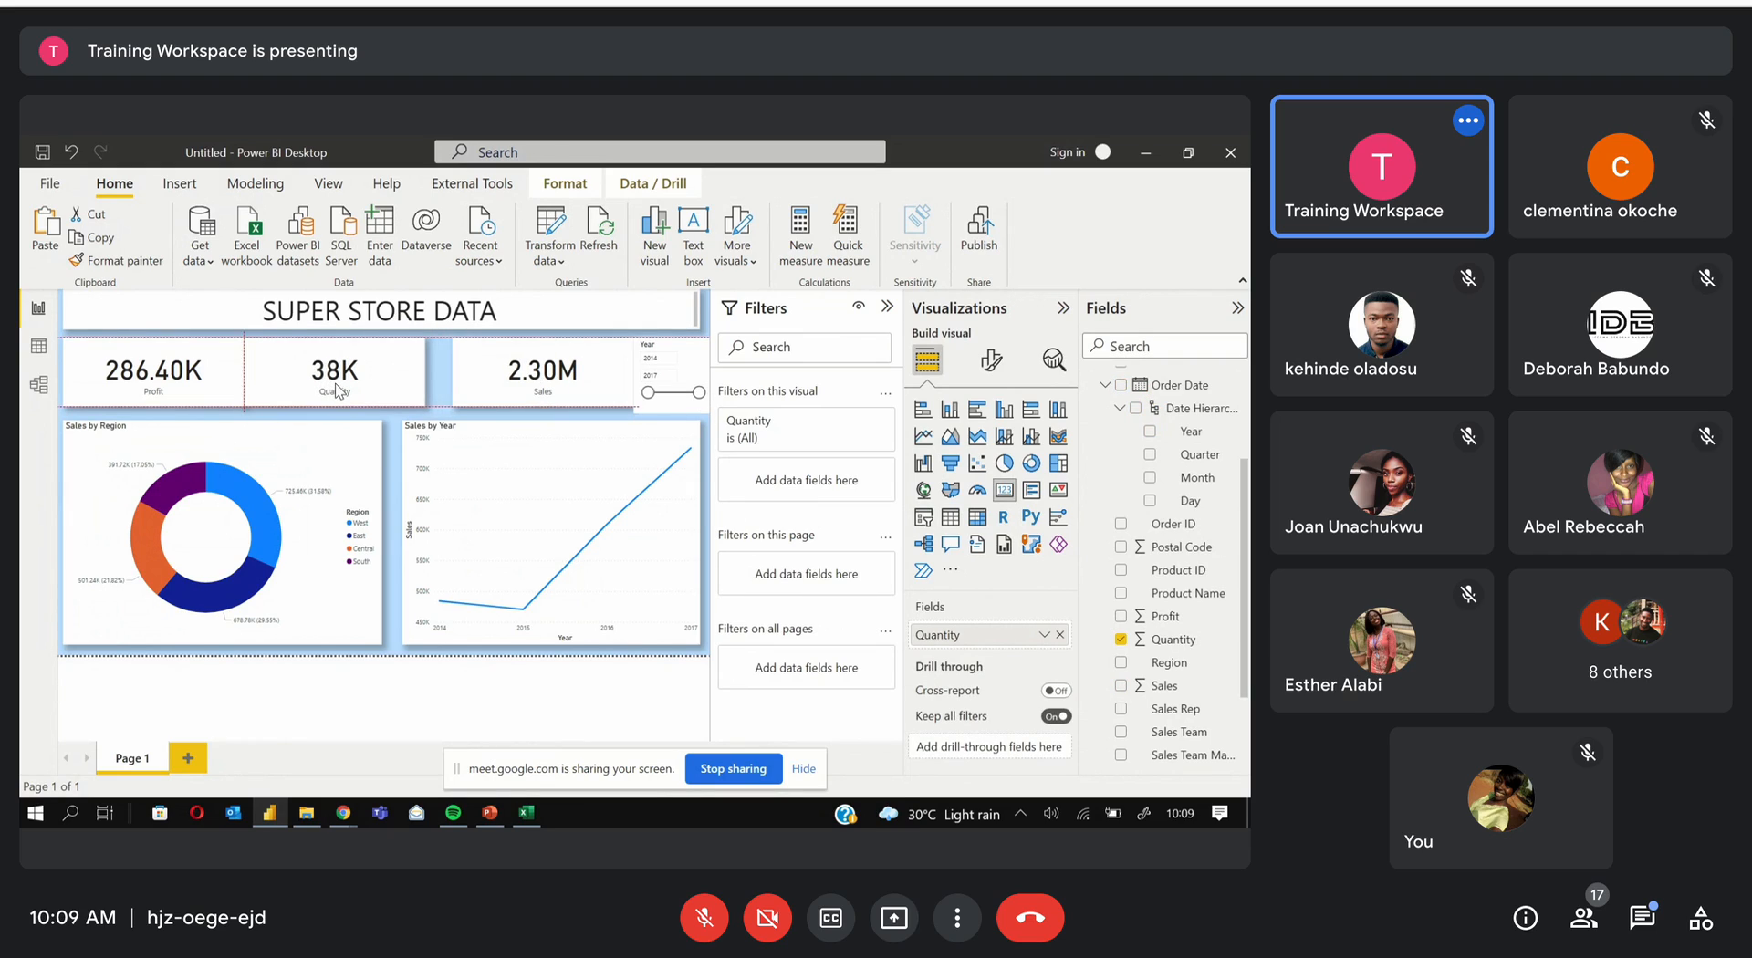
click(520, 379)
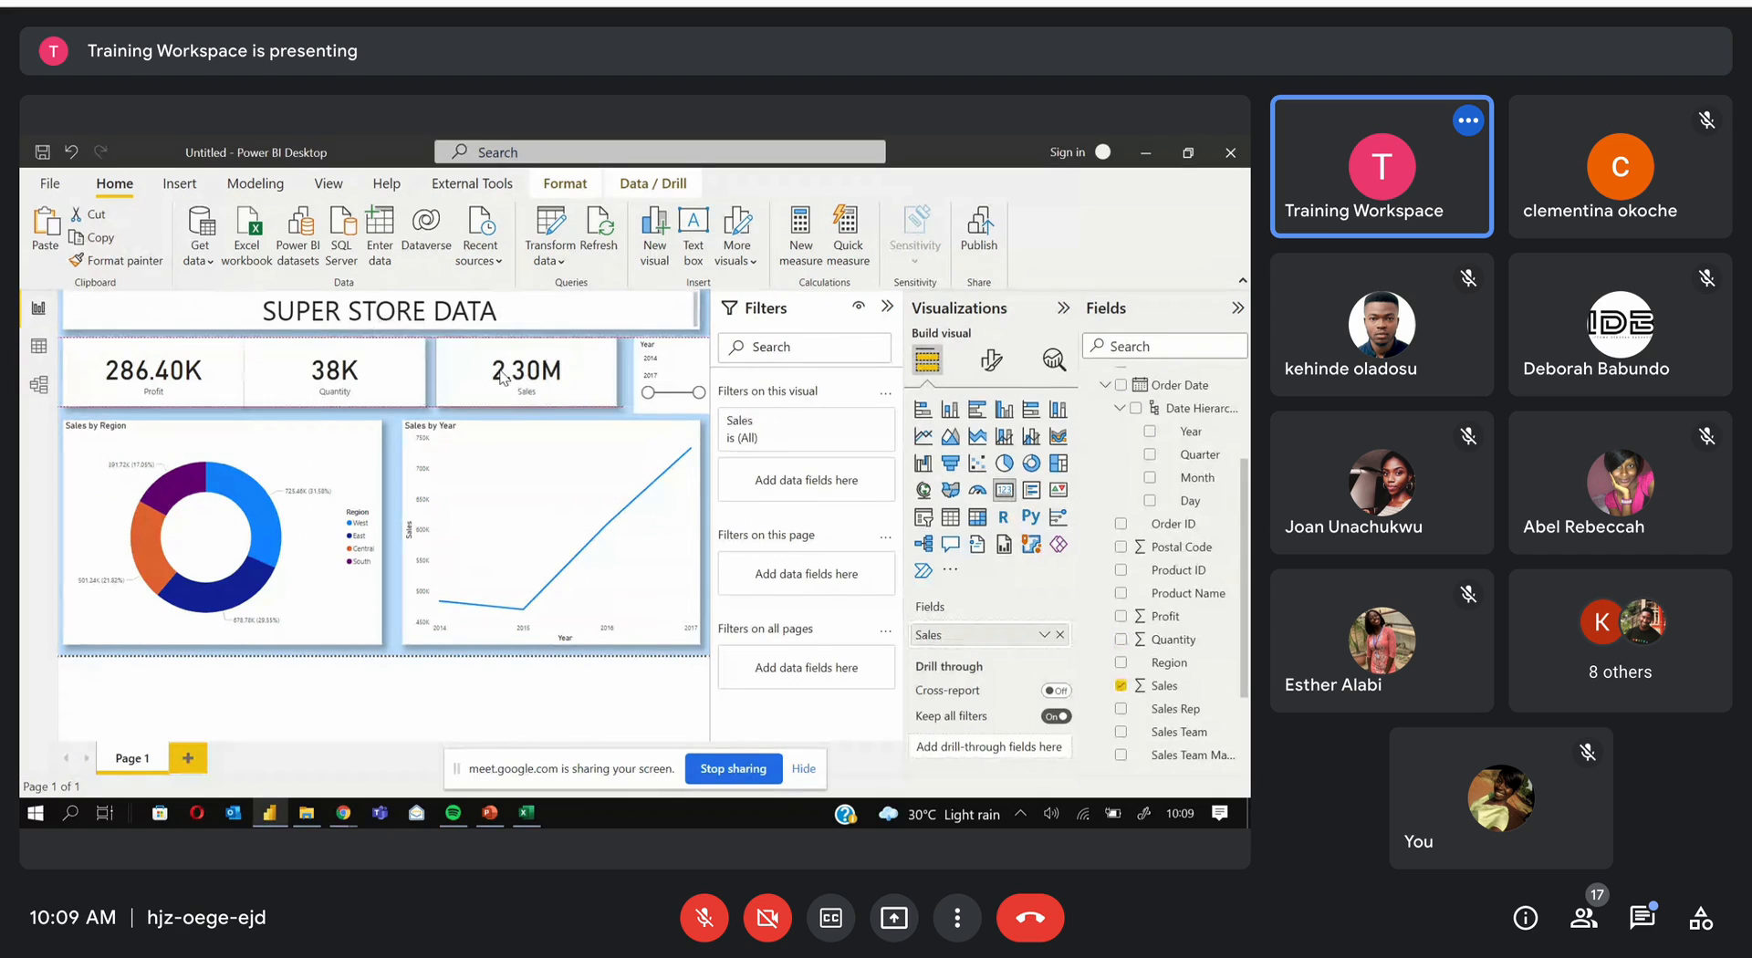
click(402, 380)
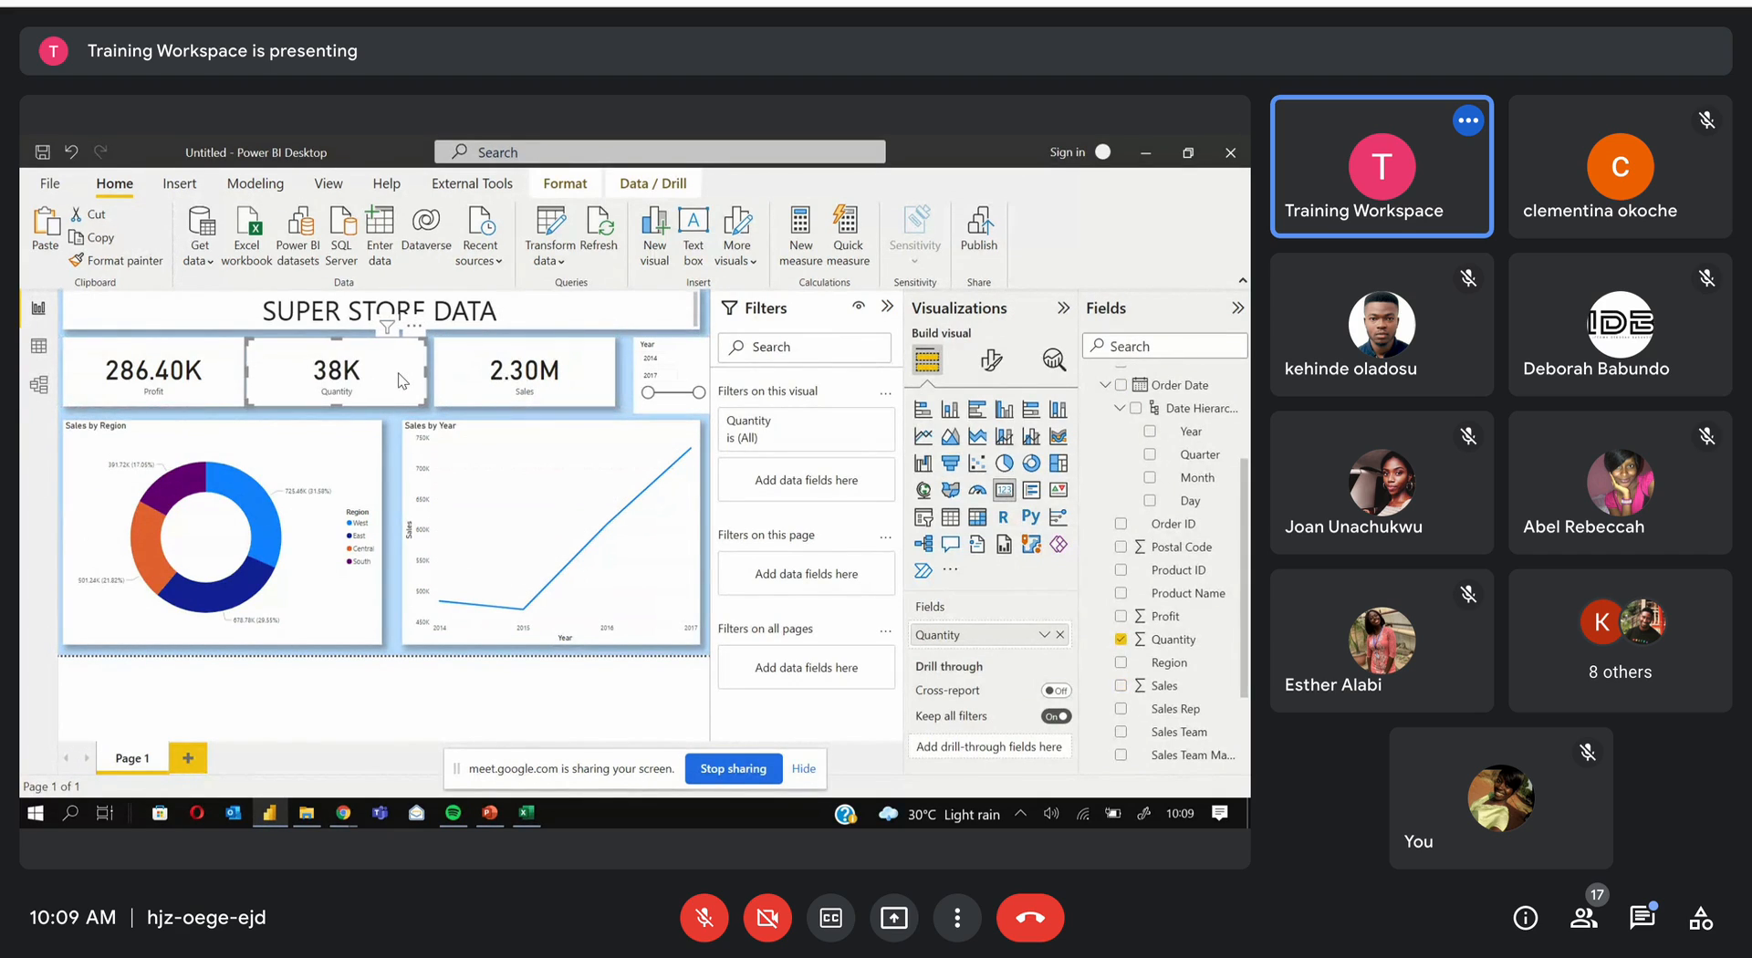
Filter the report to 2015–2017 with the Year slicer, and restore the full 2014–2017 range
click(650, 402)
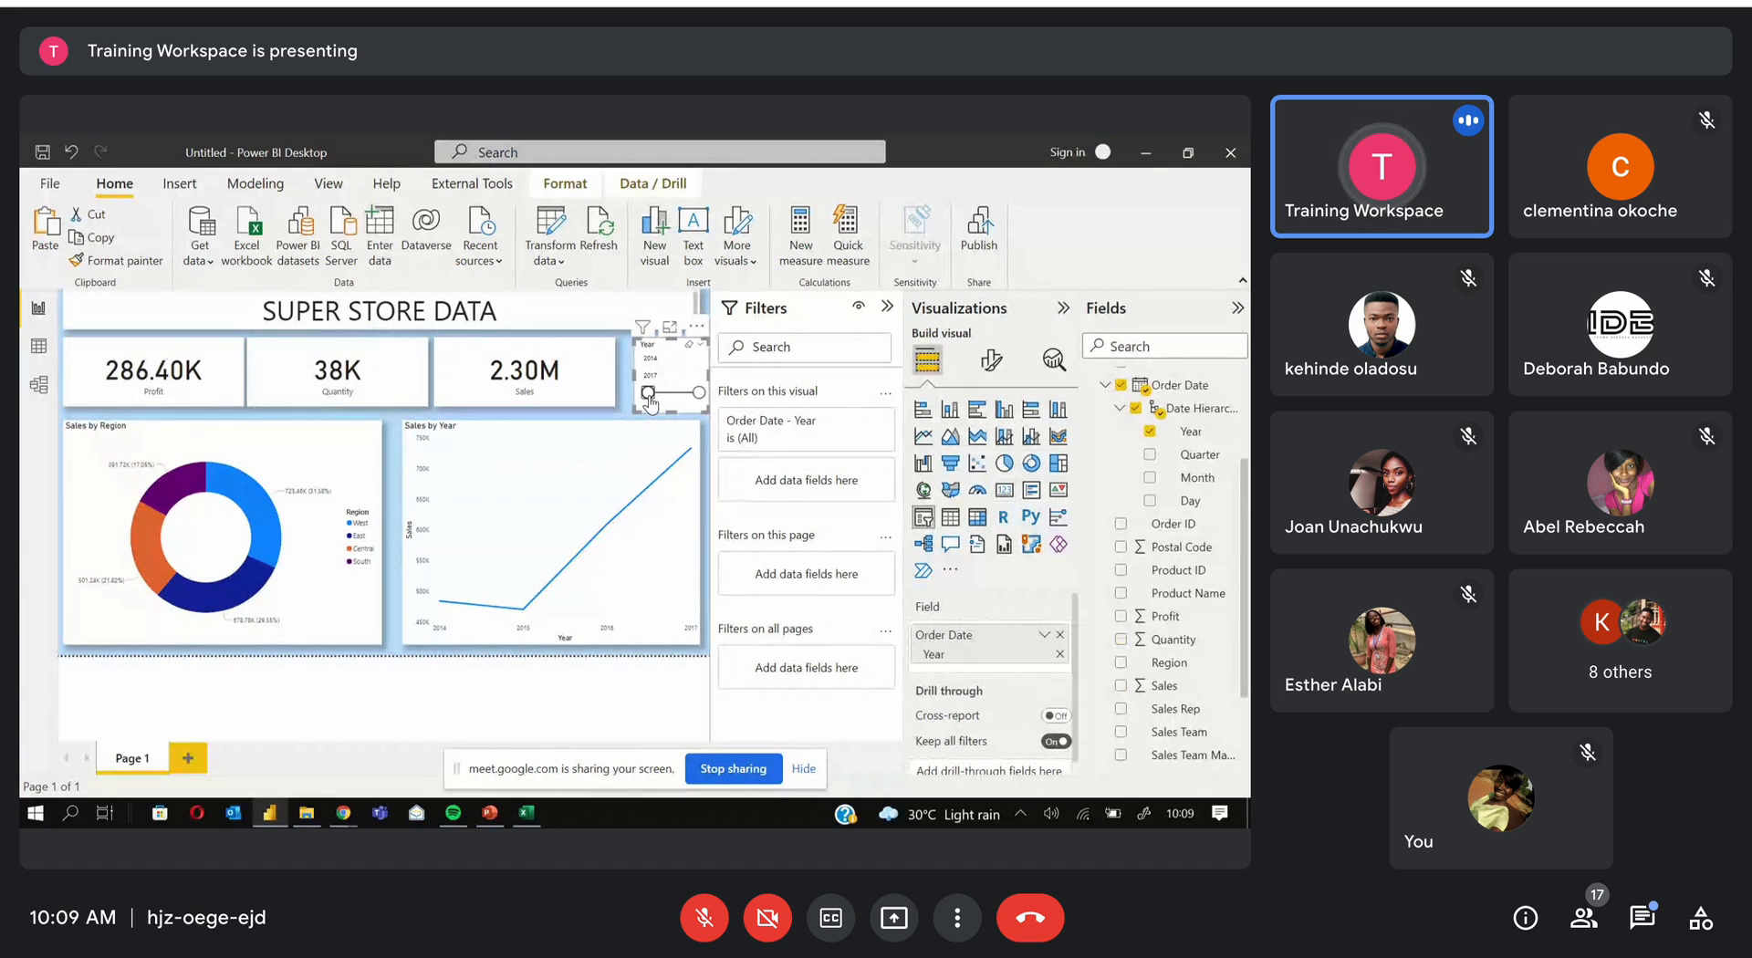
drag(650, 401, 666, 402)
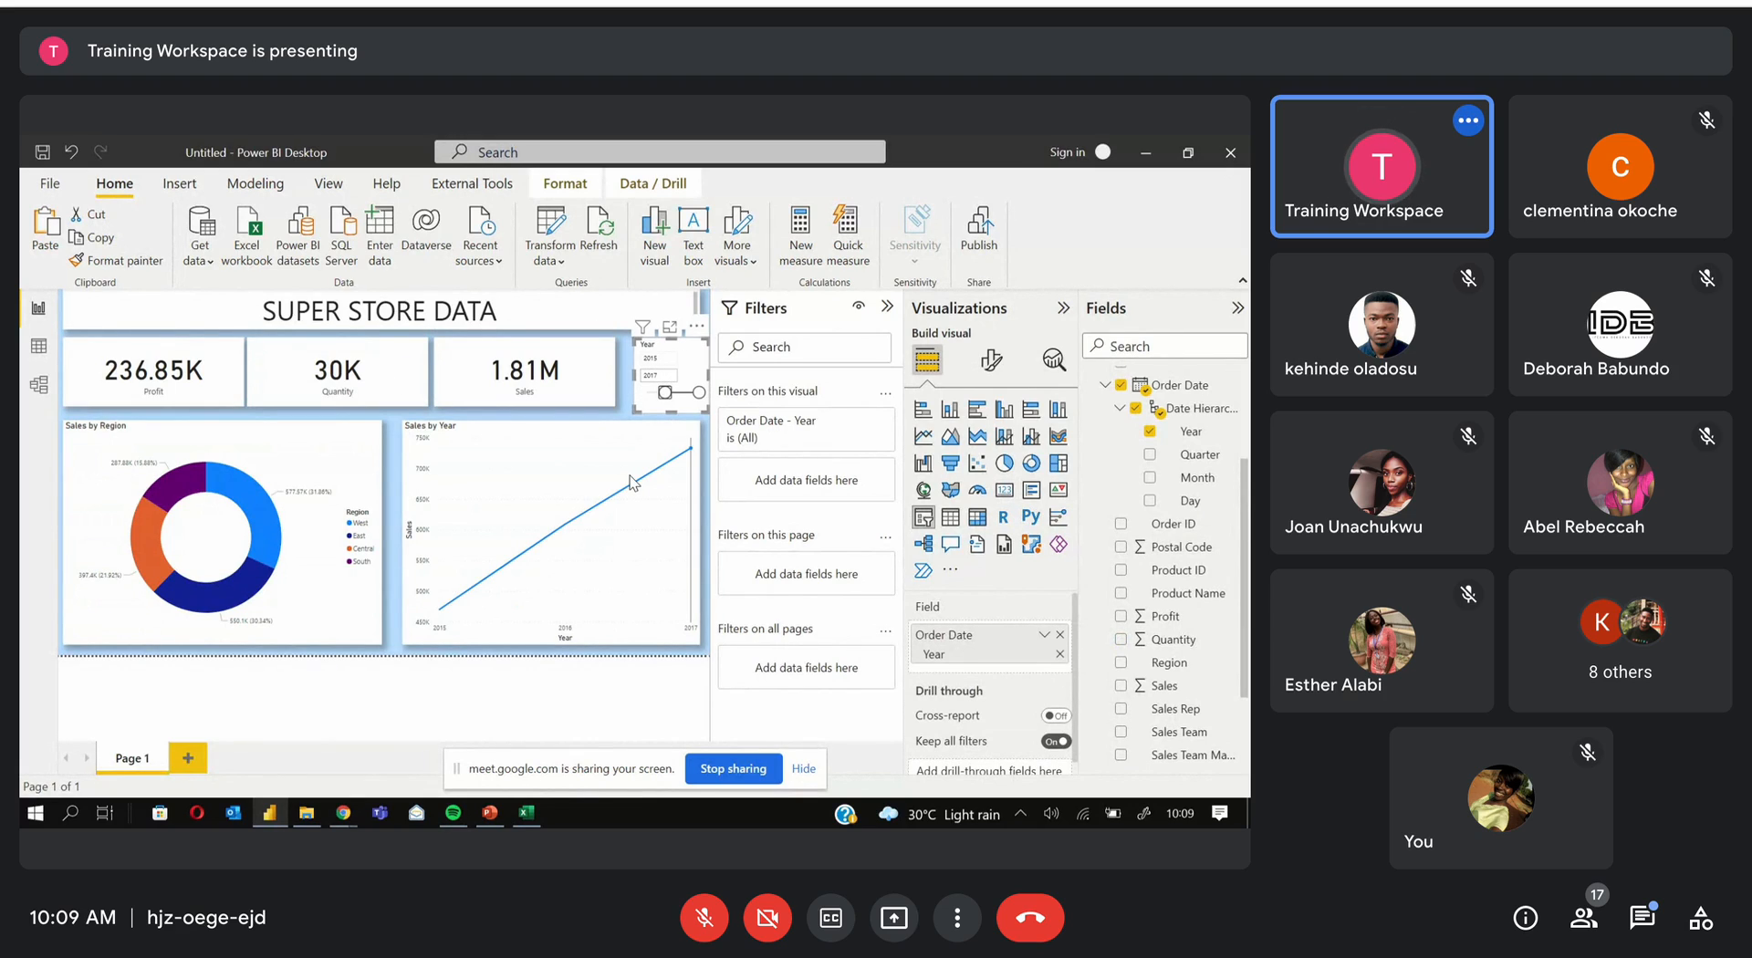
drag(664, 393, 647, 393)
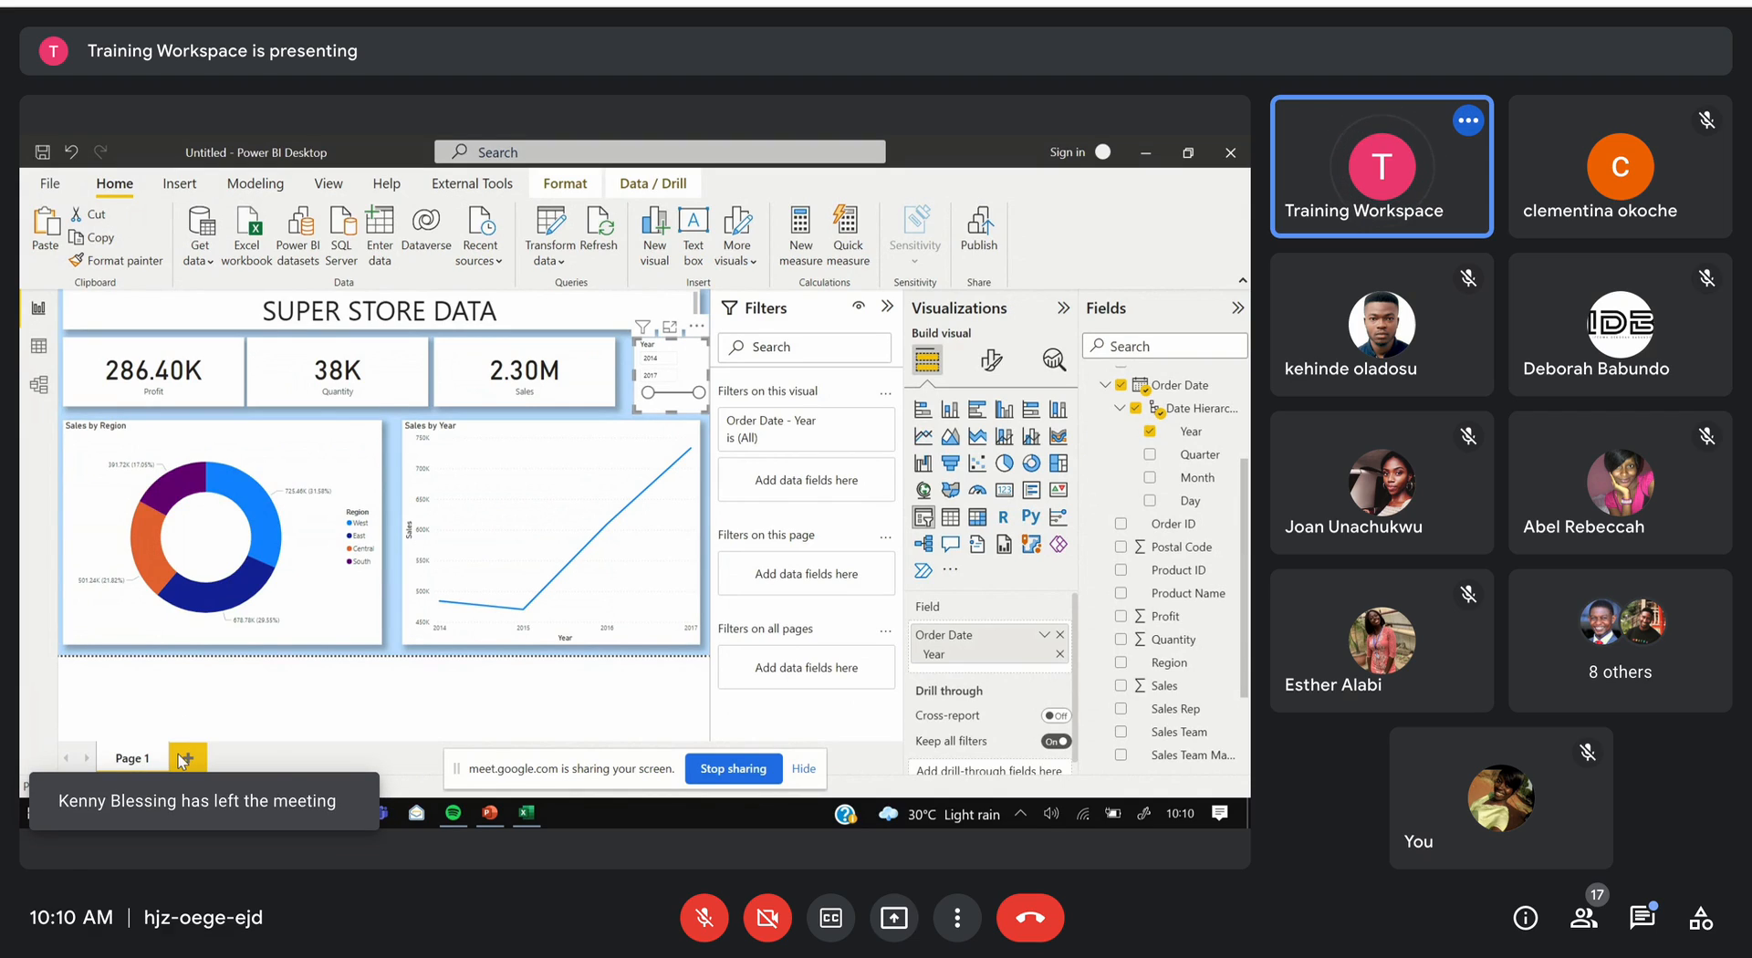
Add a blank report page and delete Page 1 with its Super Store dashboard
click(186, 758)
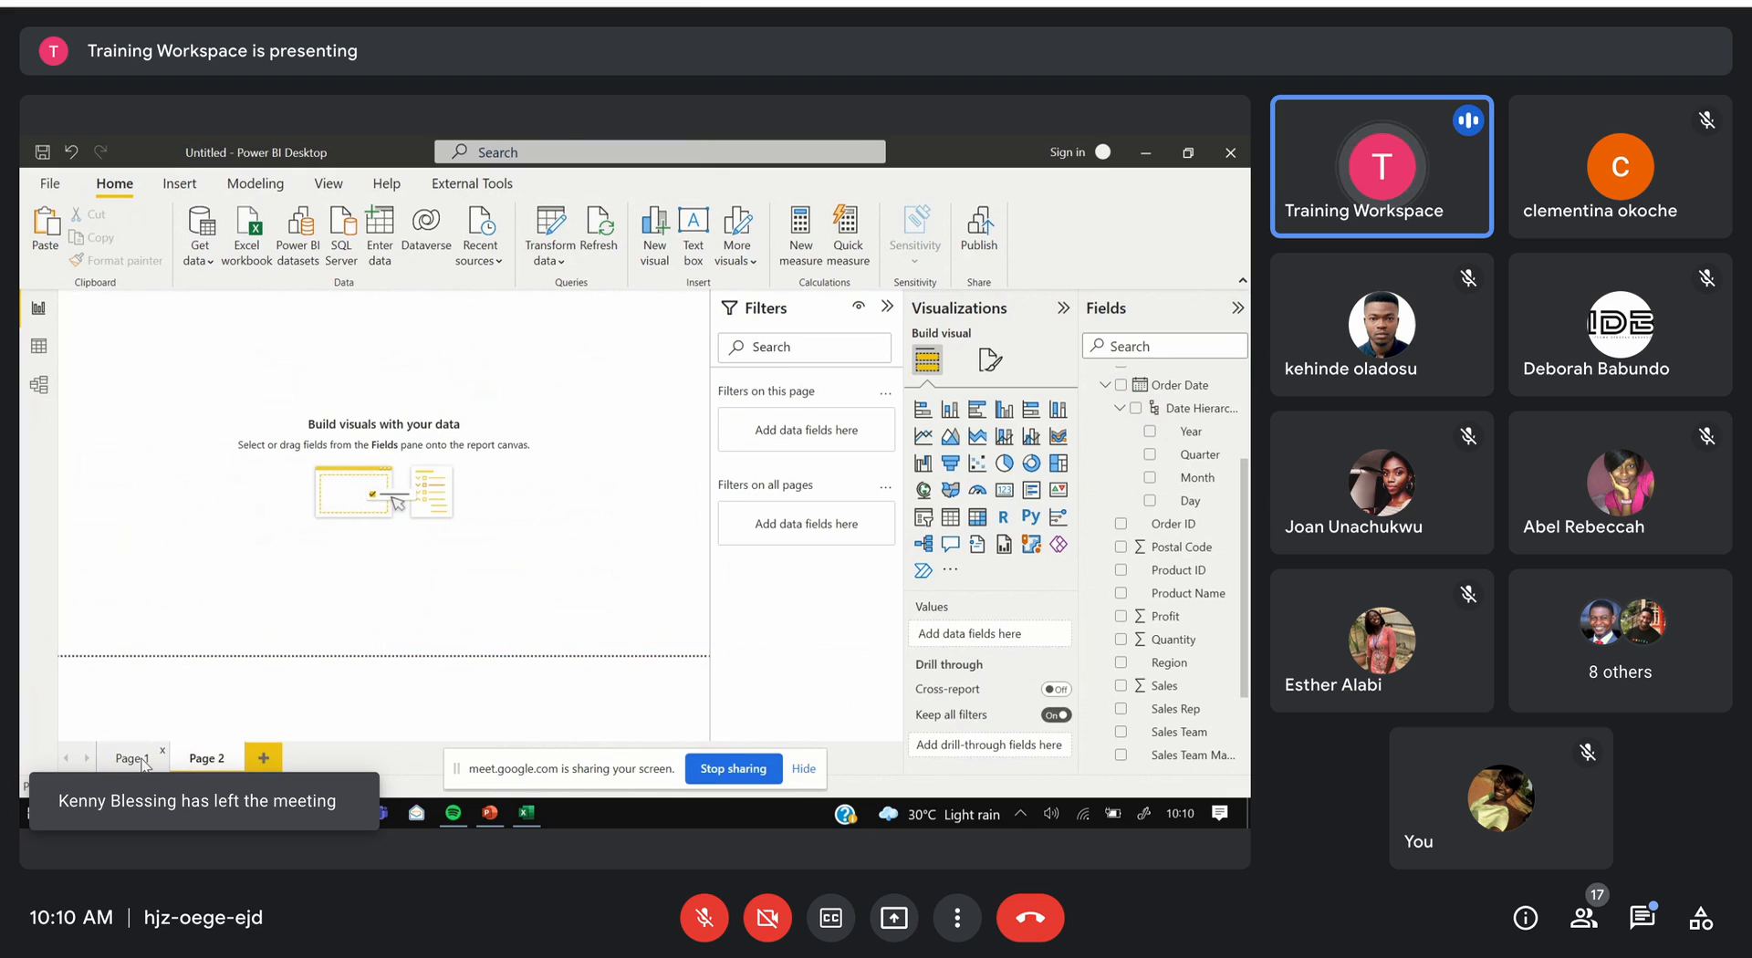
click(142, 762)
click(162, 752)
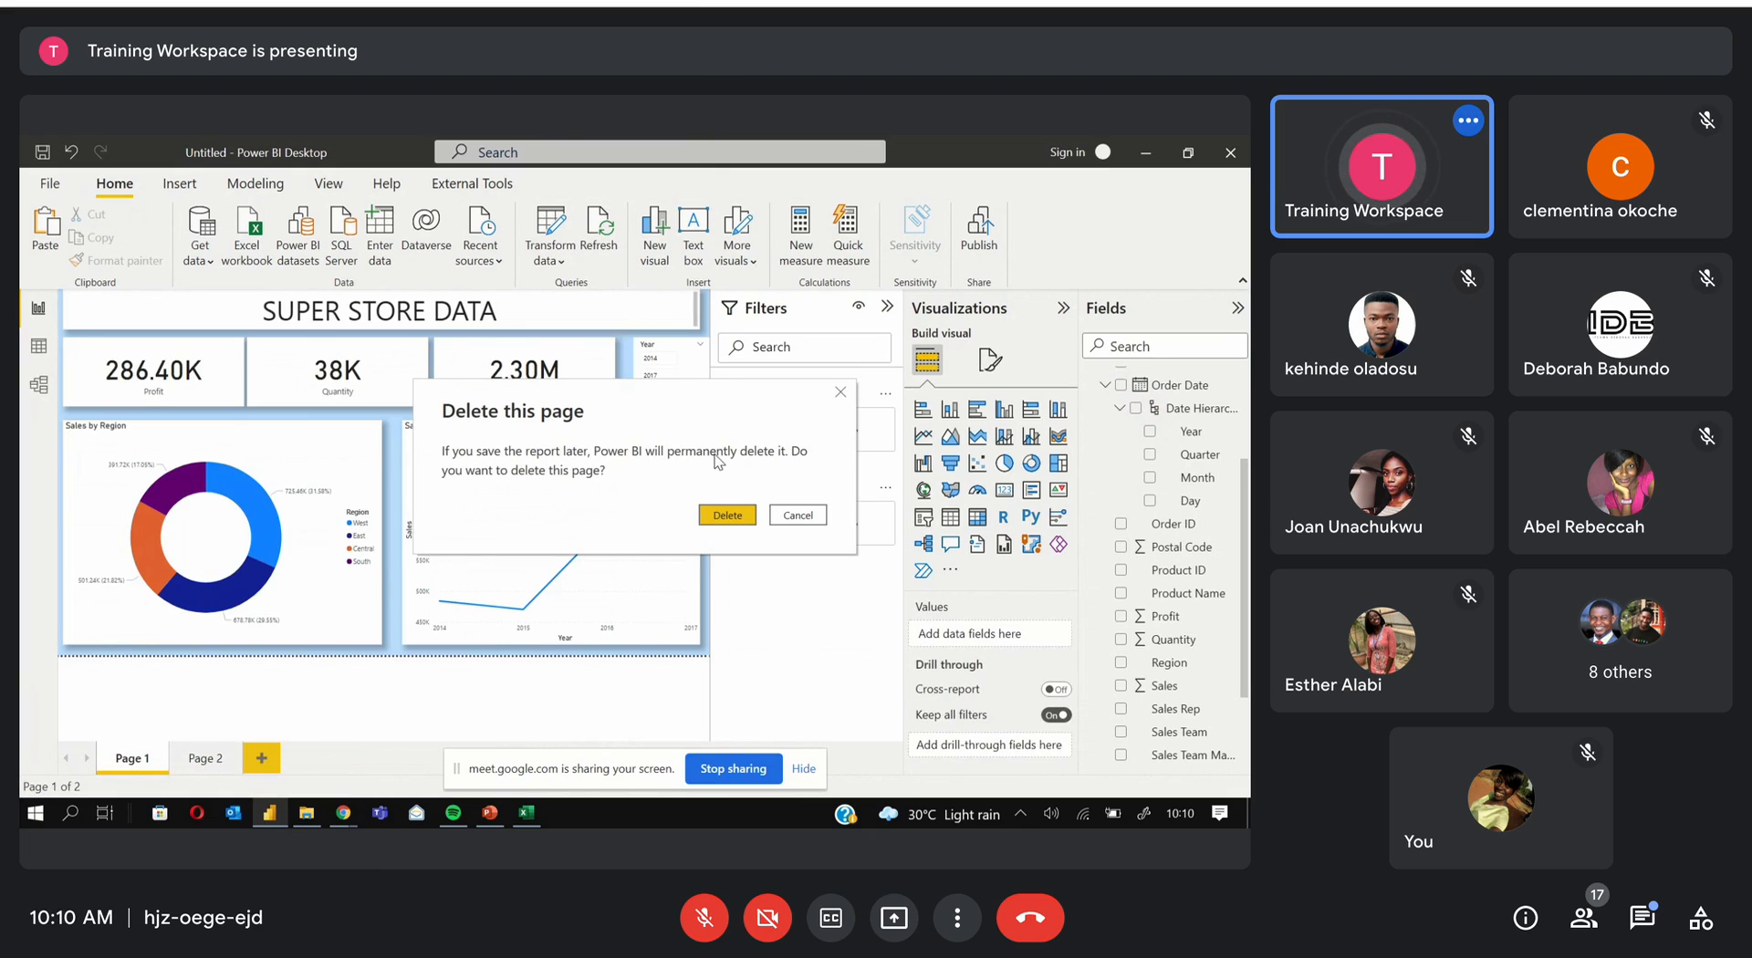
click(727, 515)
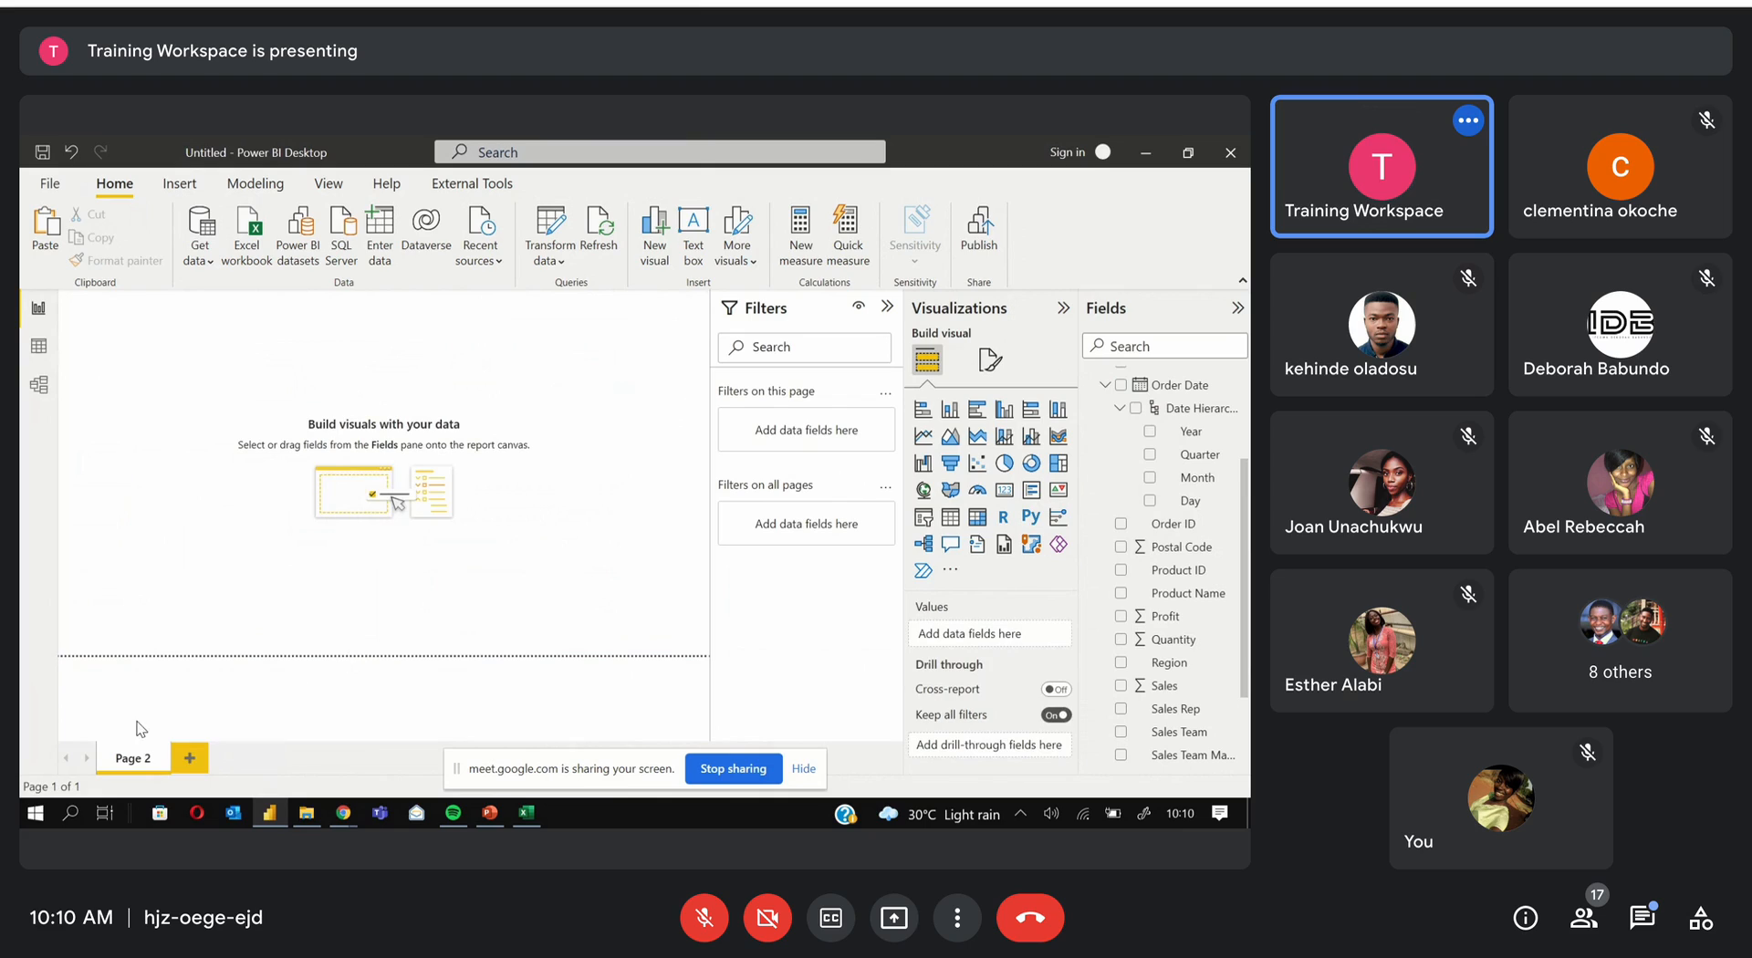
Rename the remaining blank page as Page 1
double_click(139, 750)
text(Page 1)
key(Return)
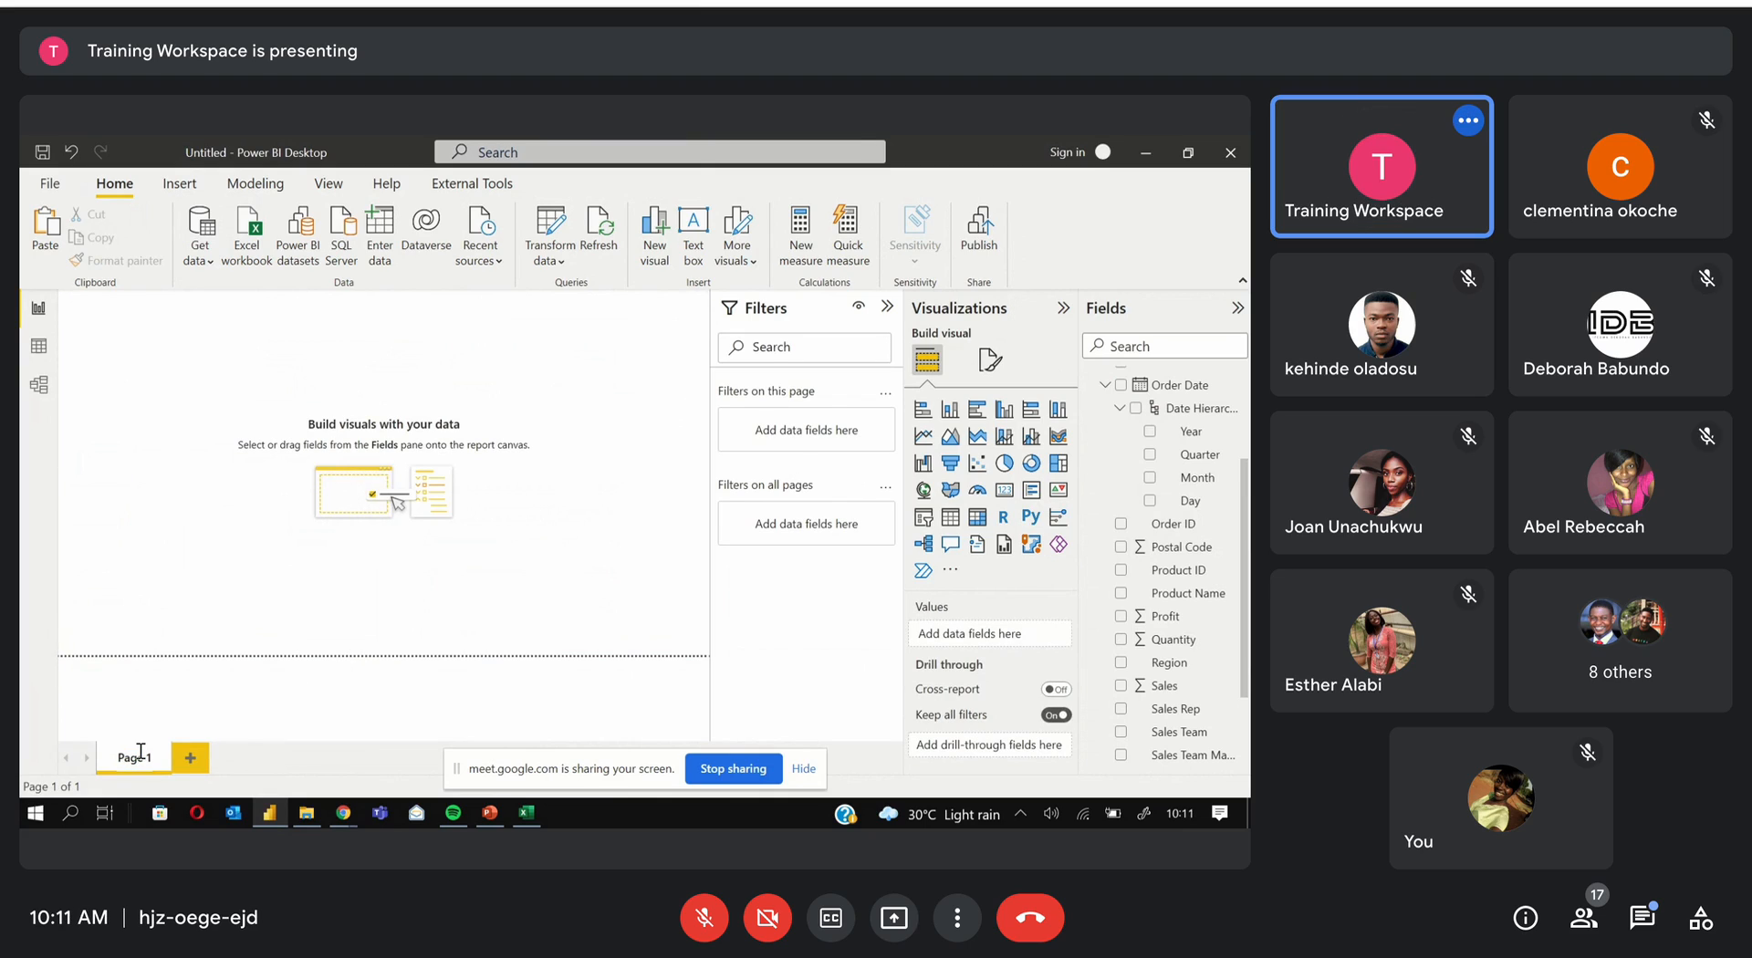
click(429, 619)
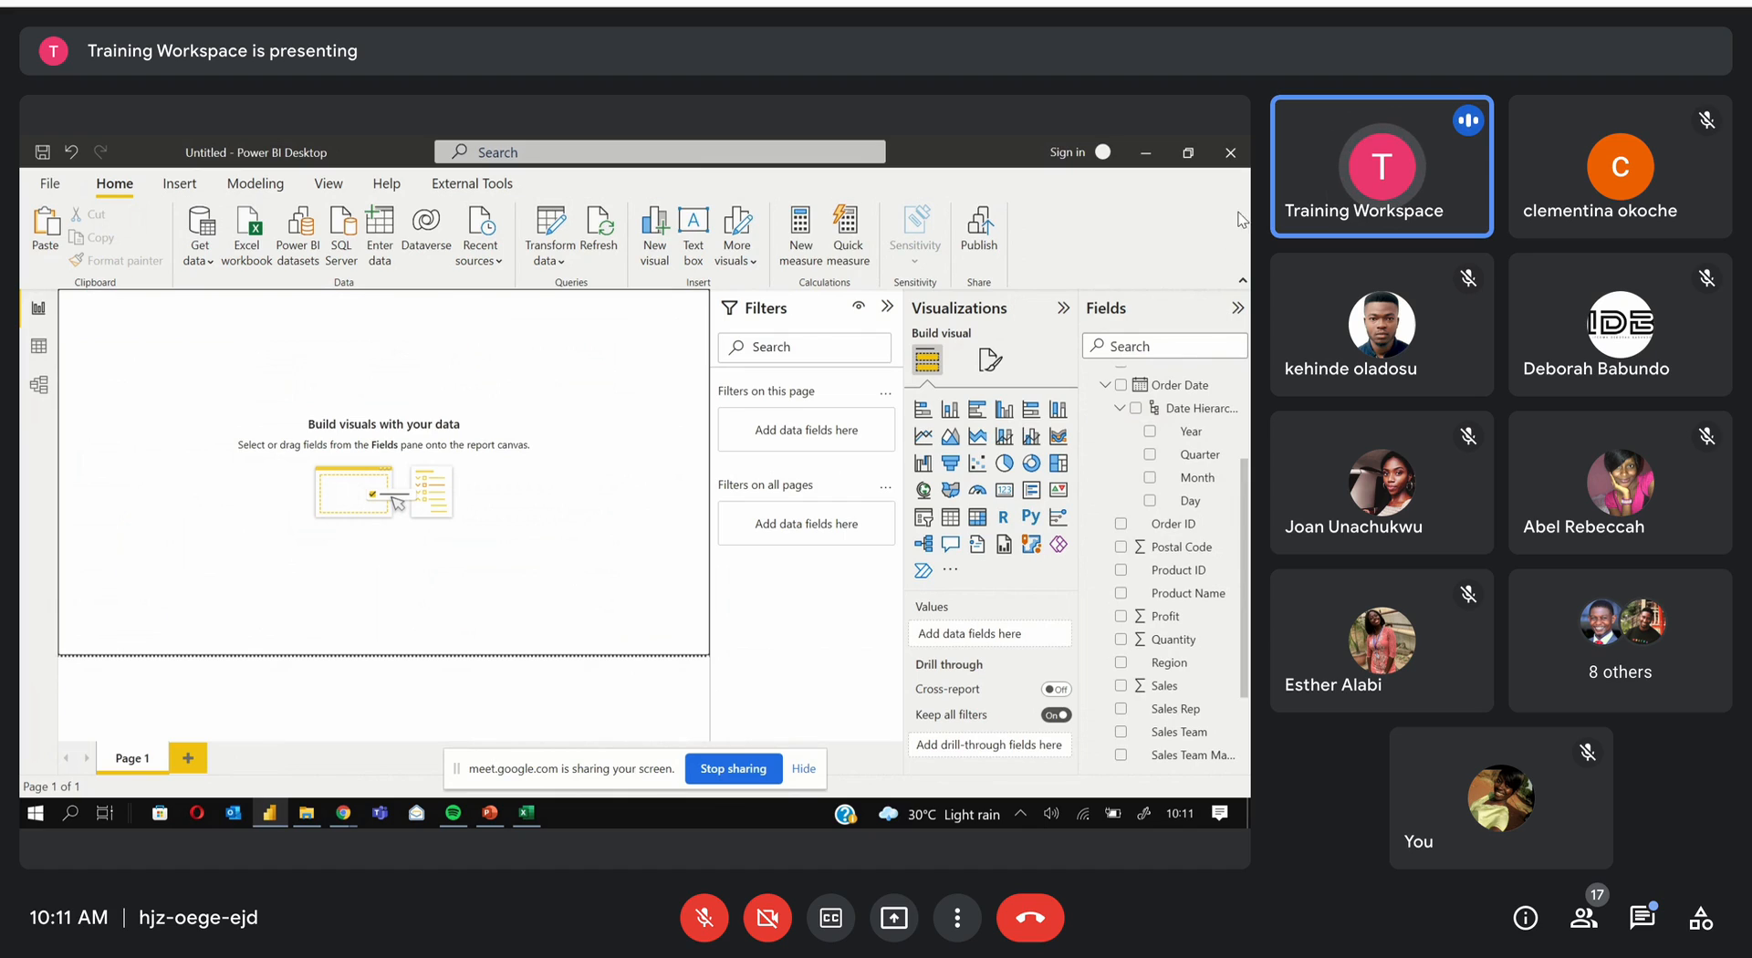
Delete the Orders table from the data model
scroll(1154, 401, up, 3)
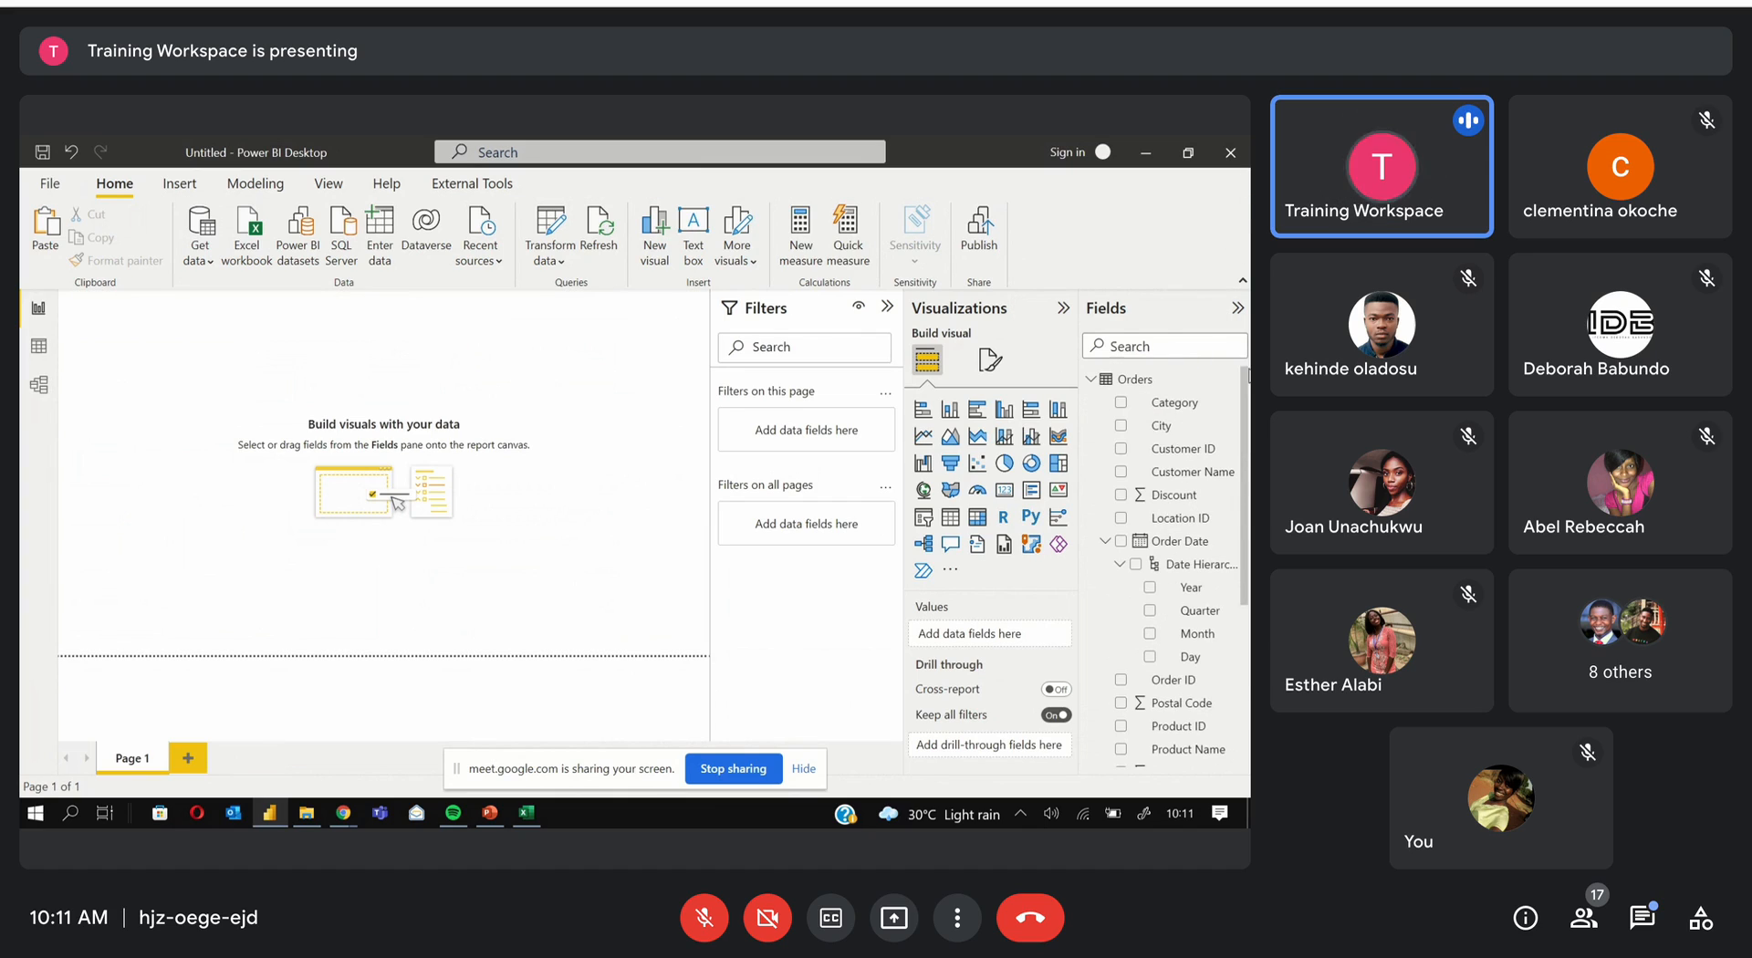
right_click(1152, 391)
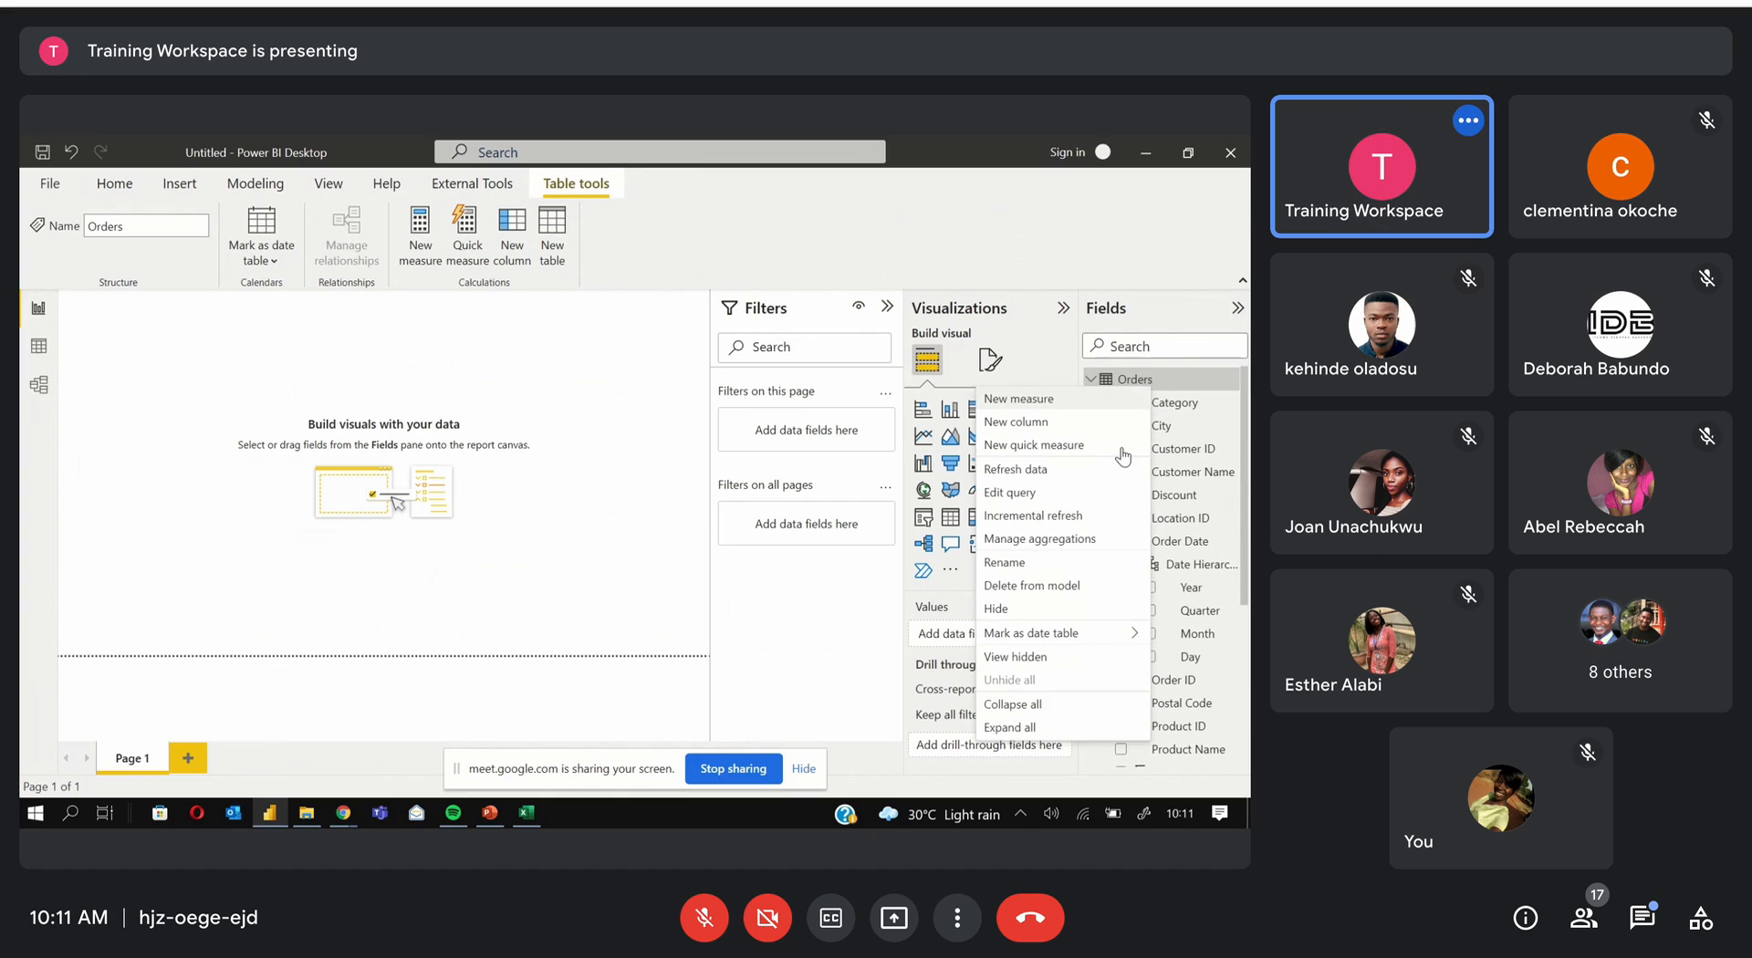
click(1047, 585)
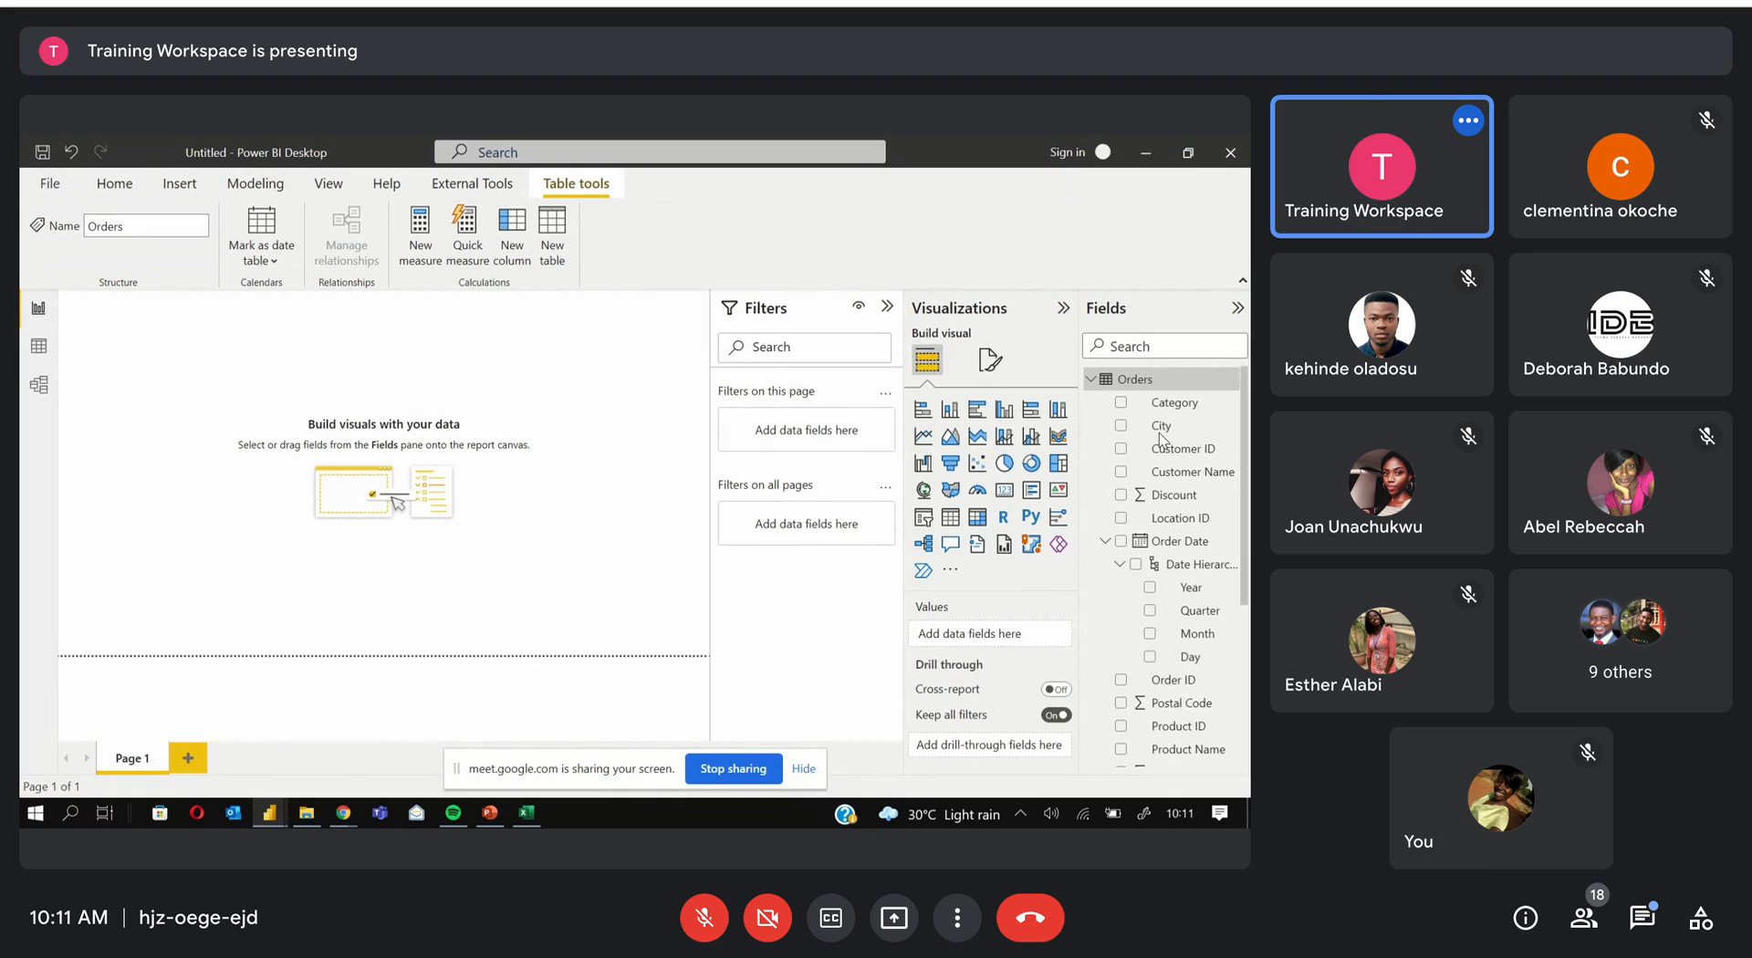
key(Delete)
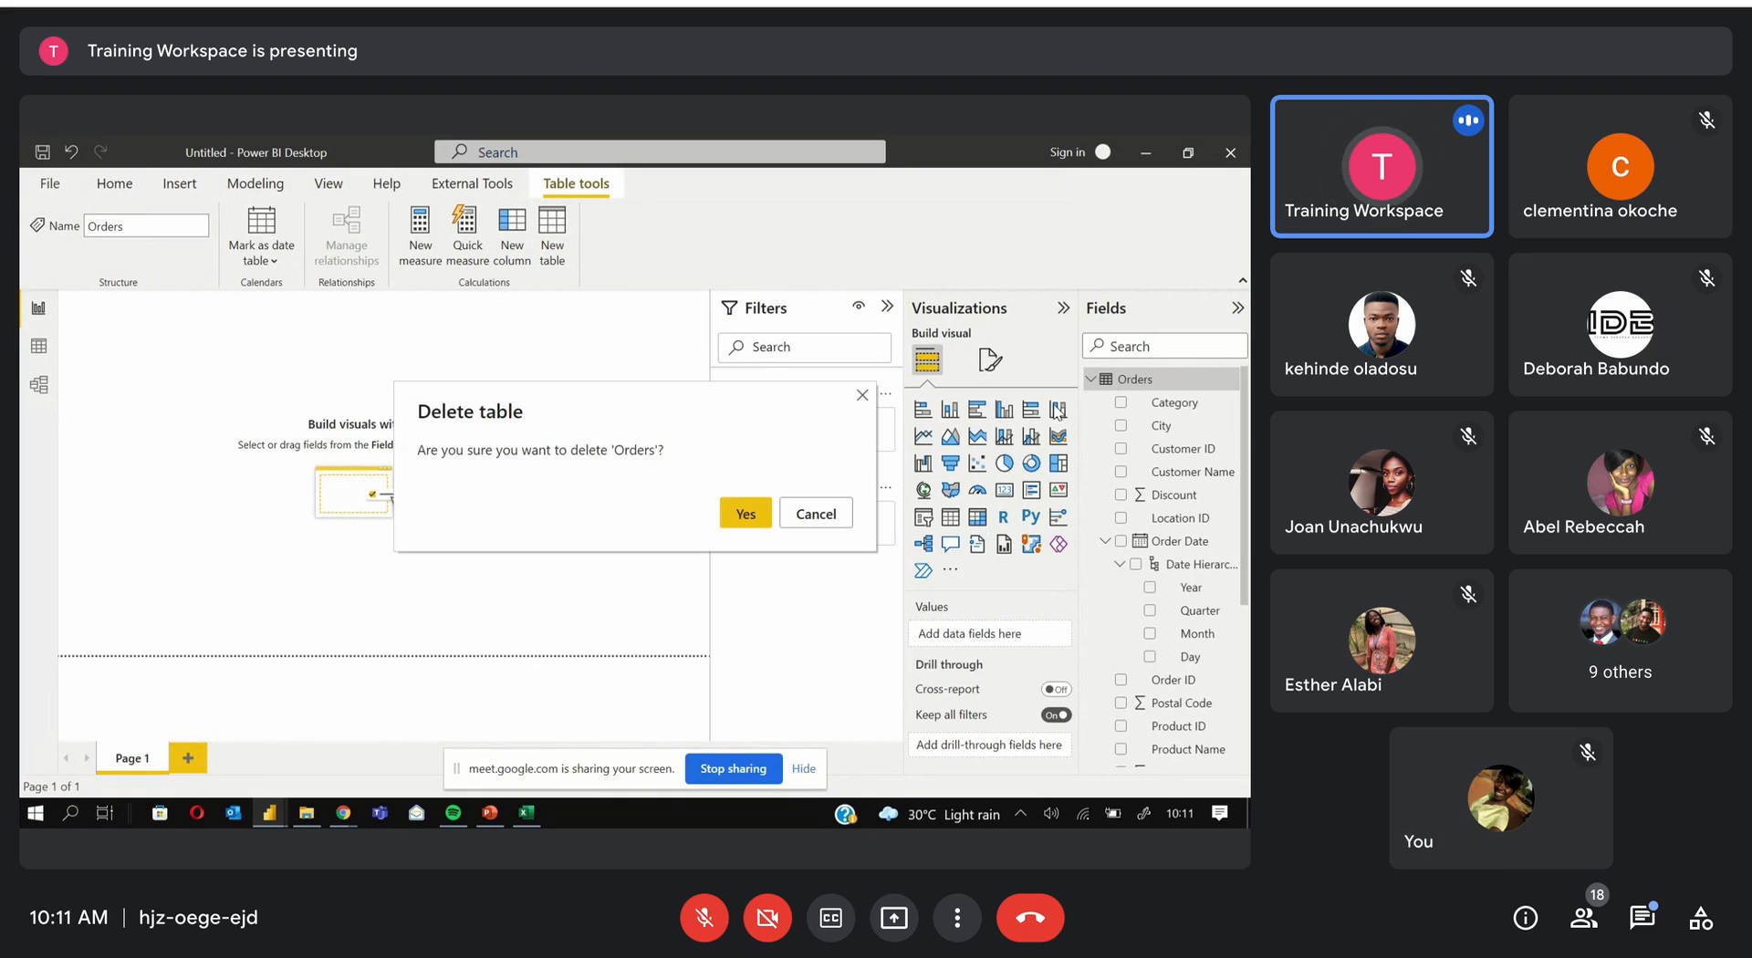
click(745, 514)
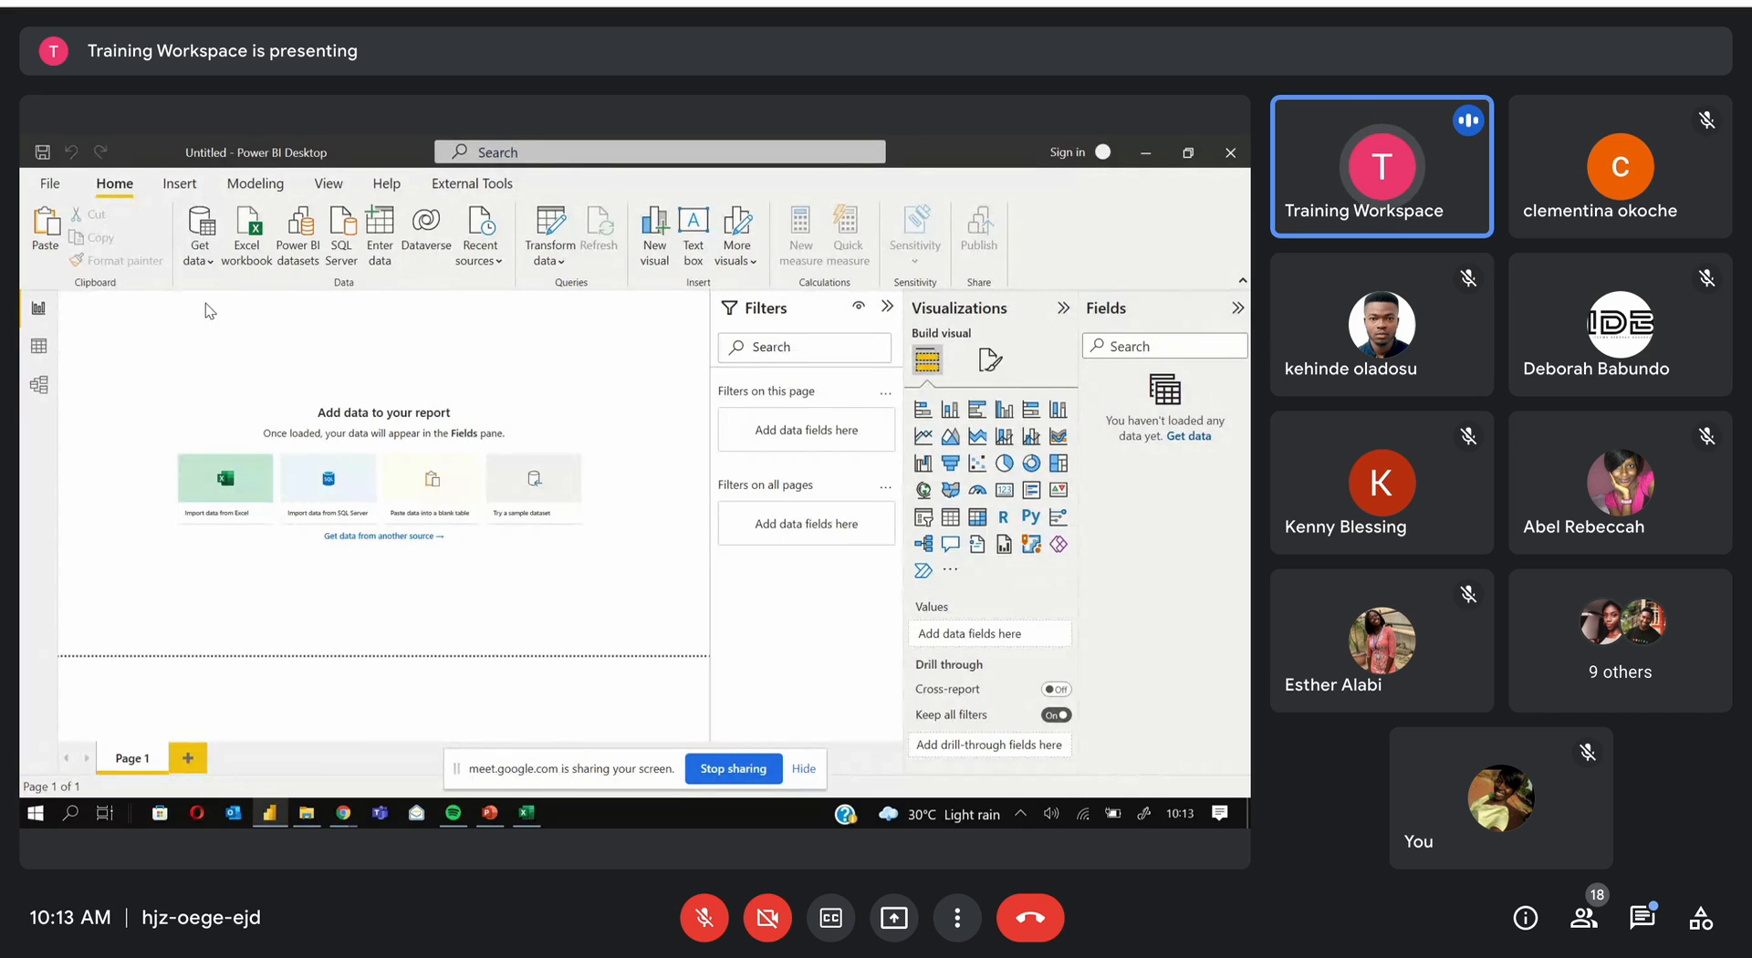
click(199, 253)
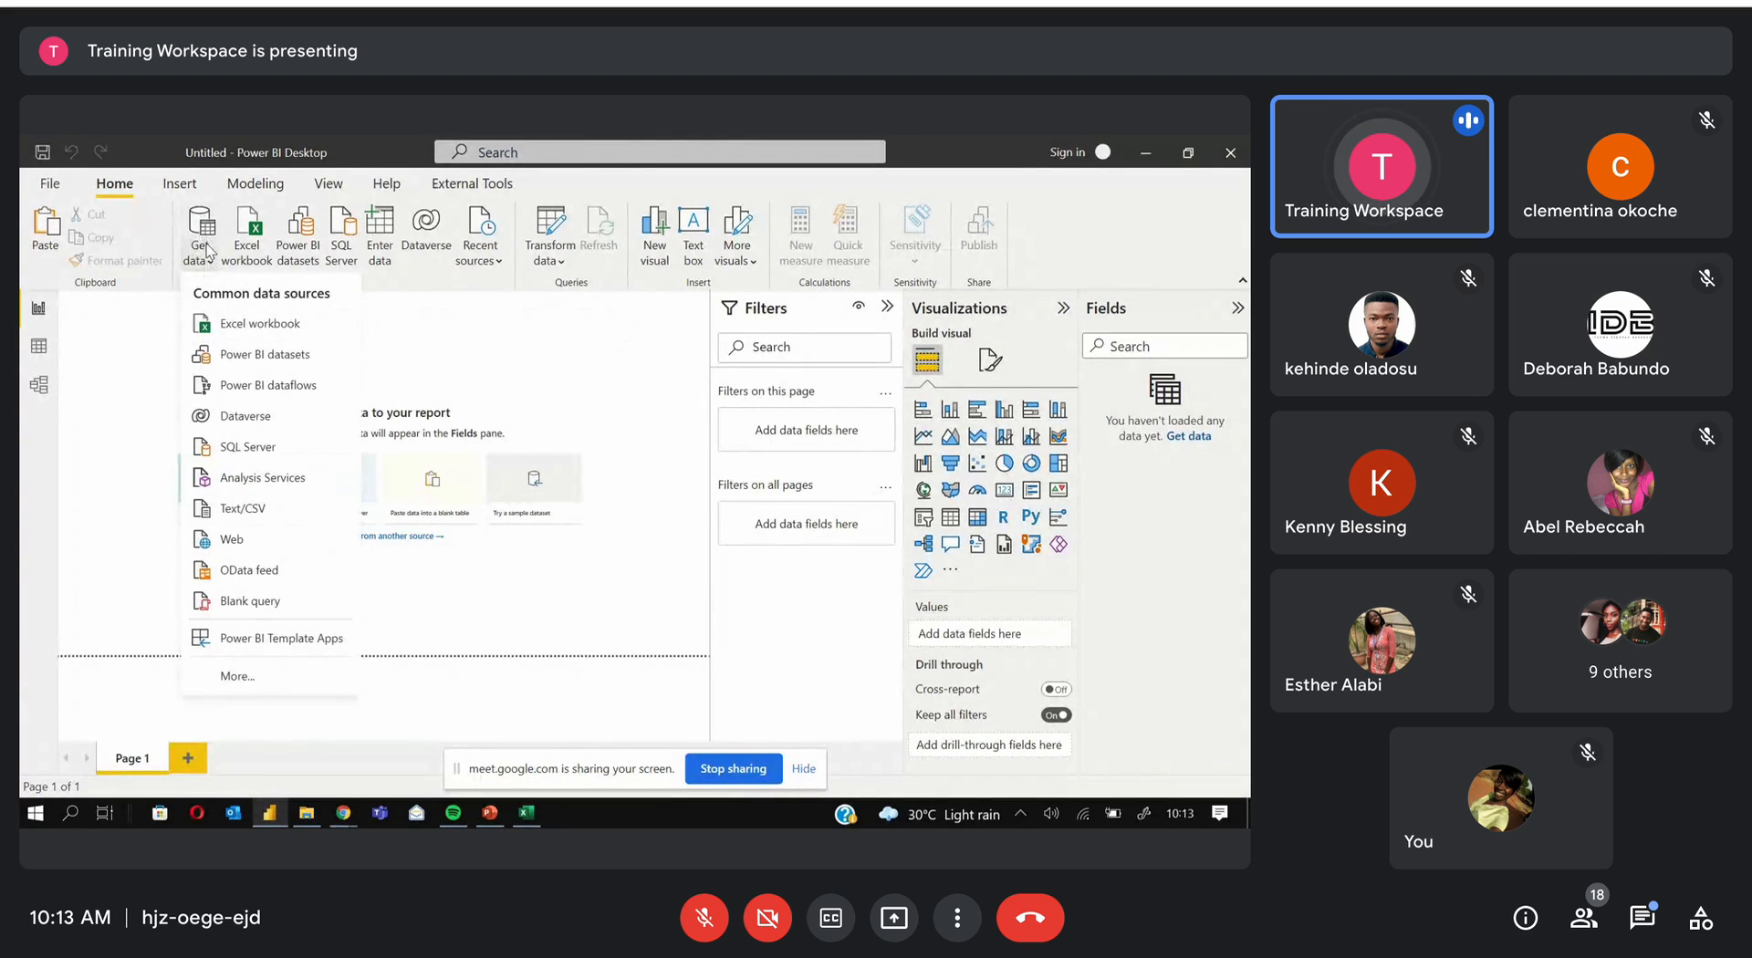
click(568, 401)
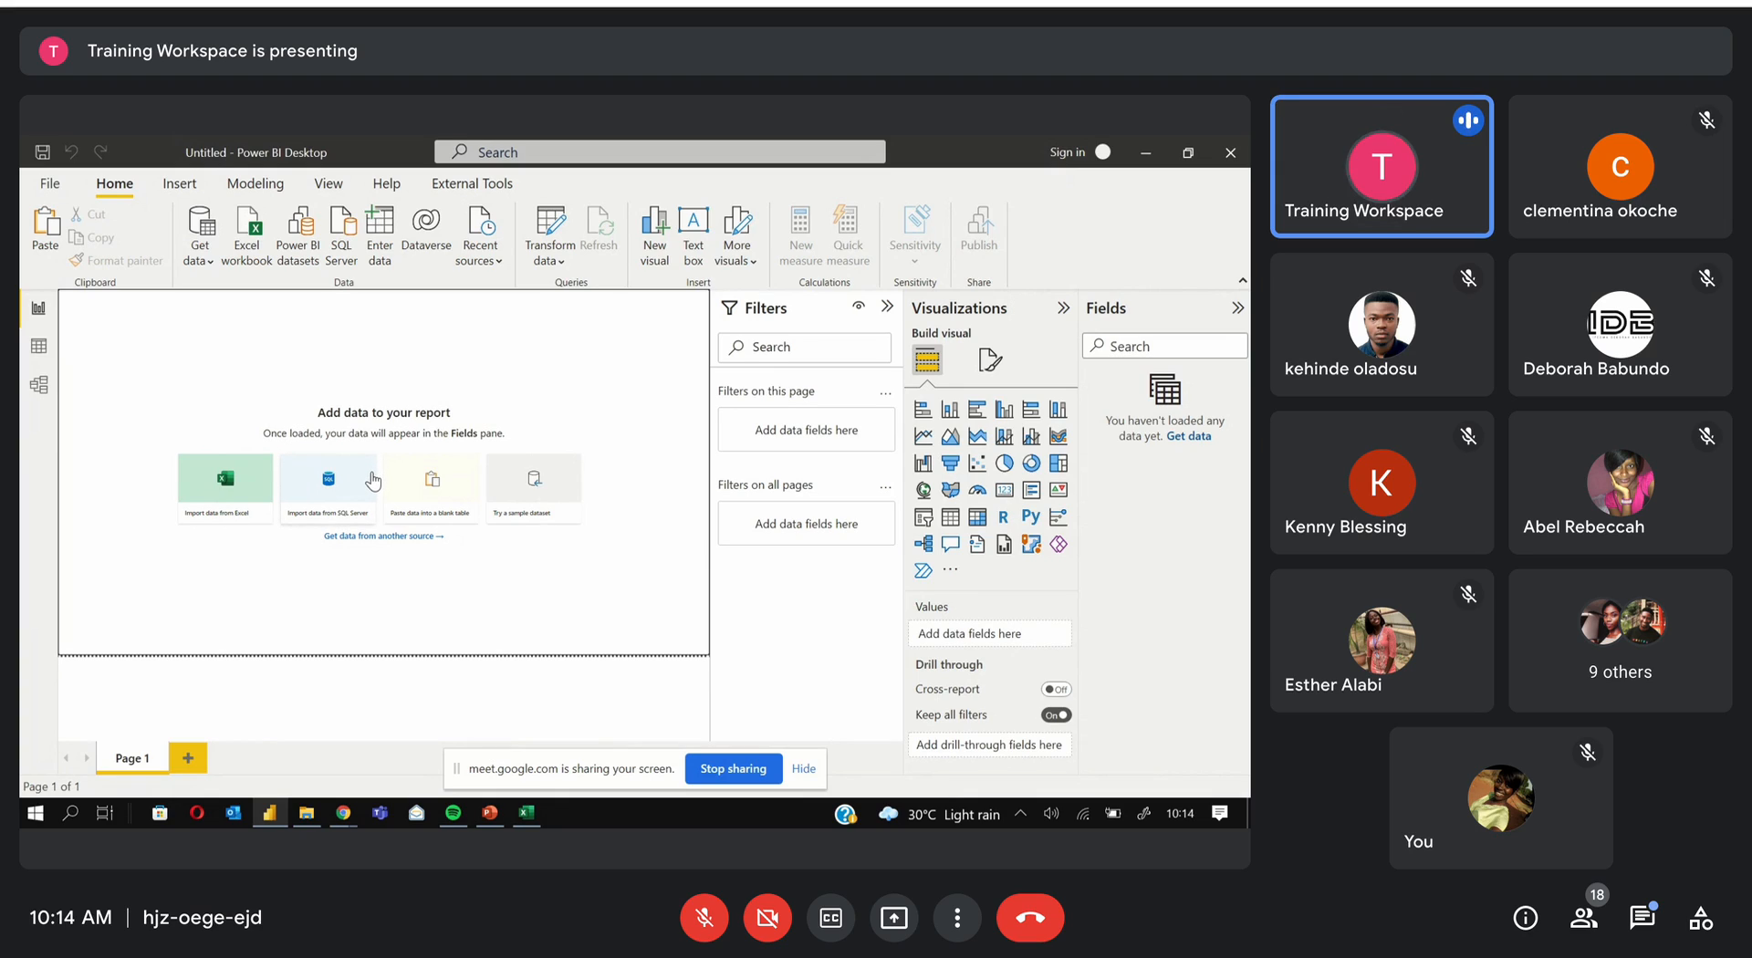
click(212, 266)
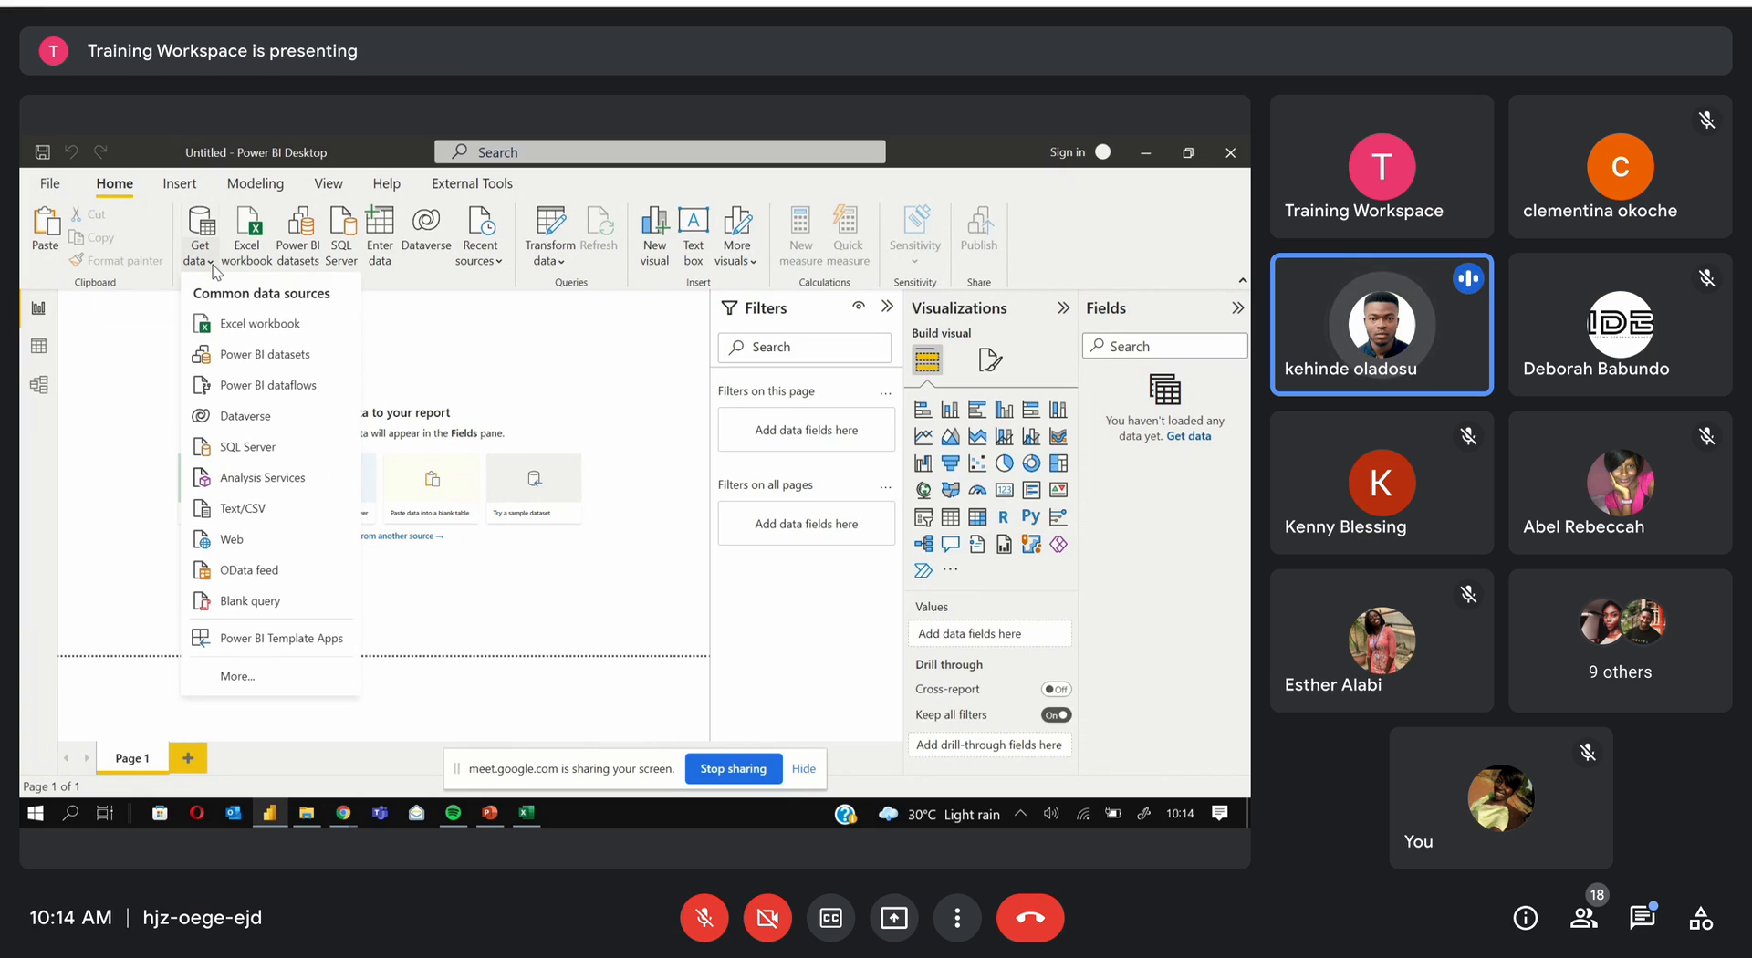
click(145, 577)
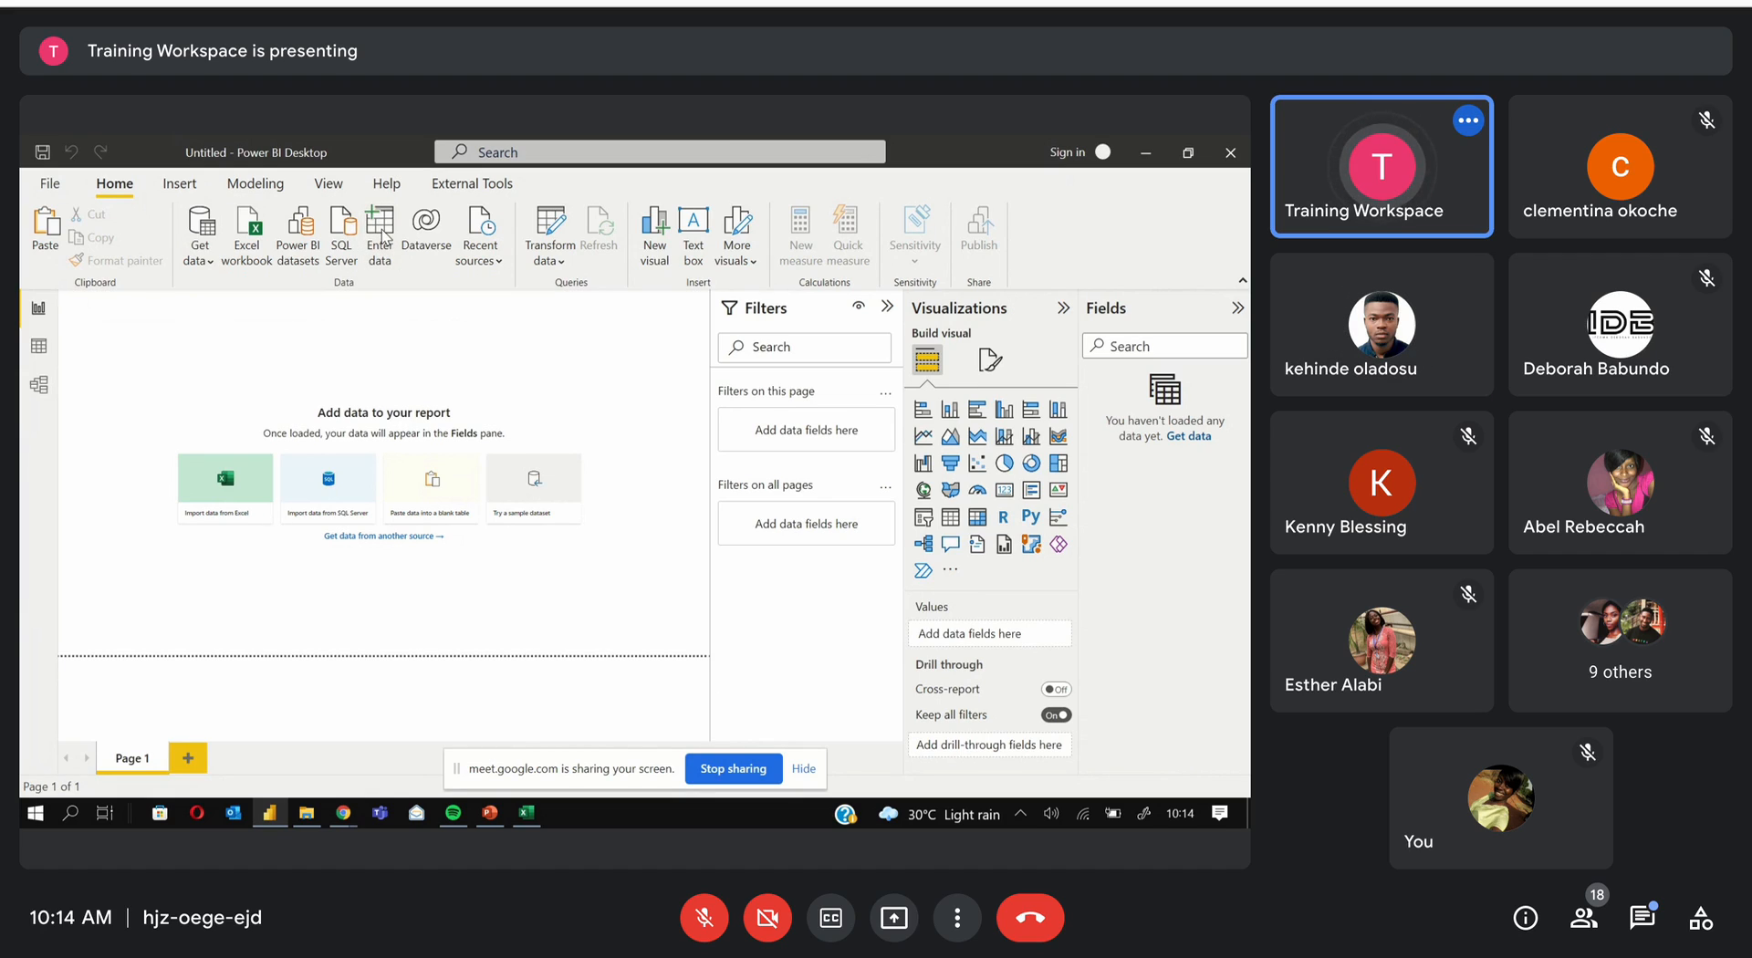
Start a manually entered table and name its two columns Sales Amount and Product
click(397, 252)
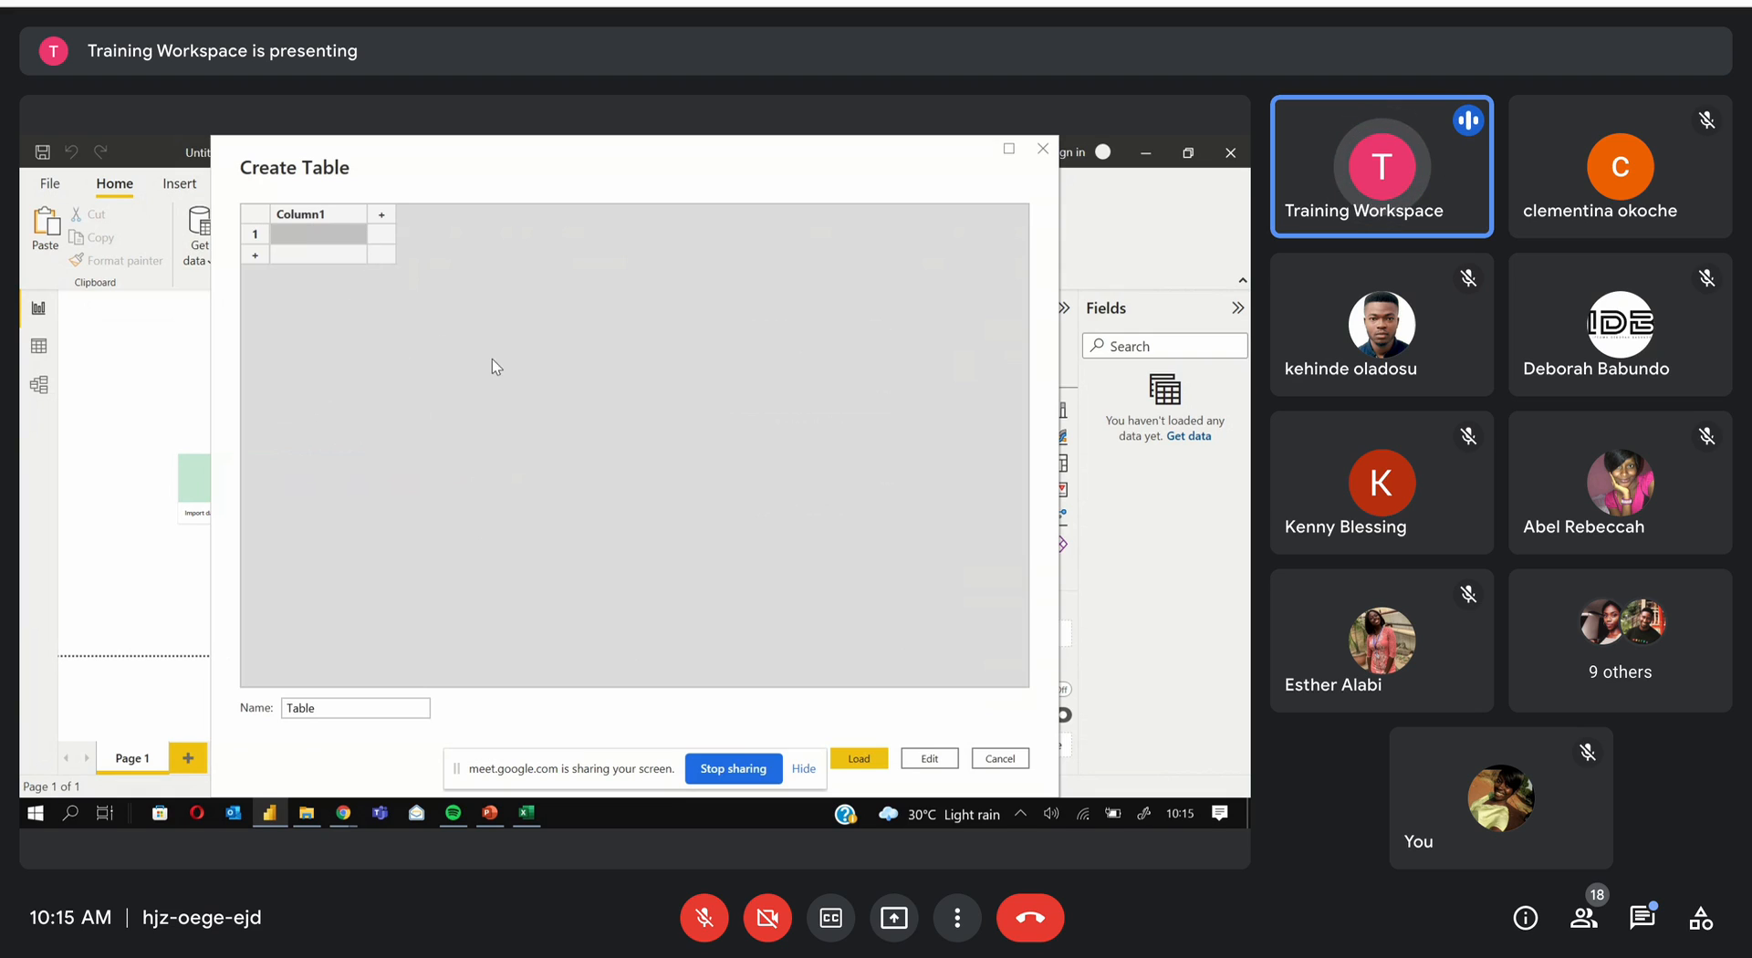
double_click(331, 212)
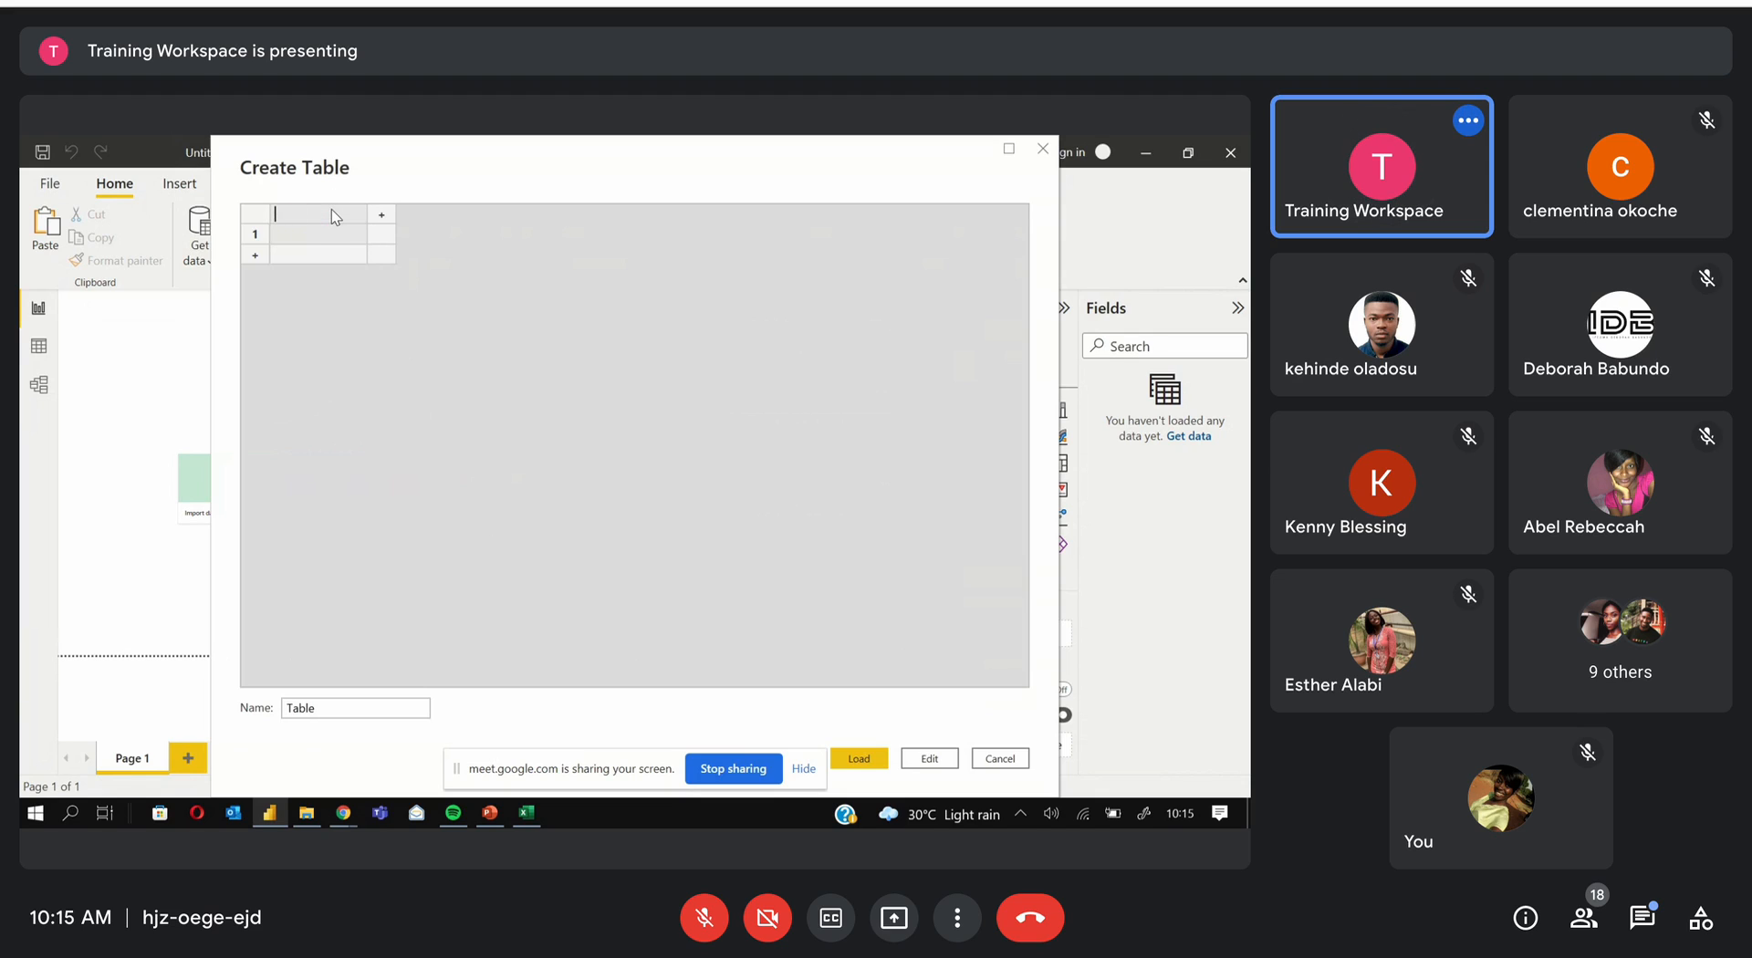
text(Sales)
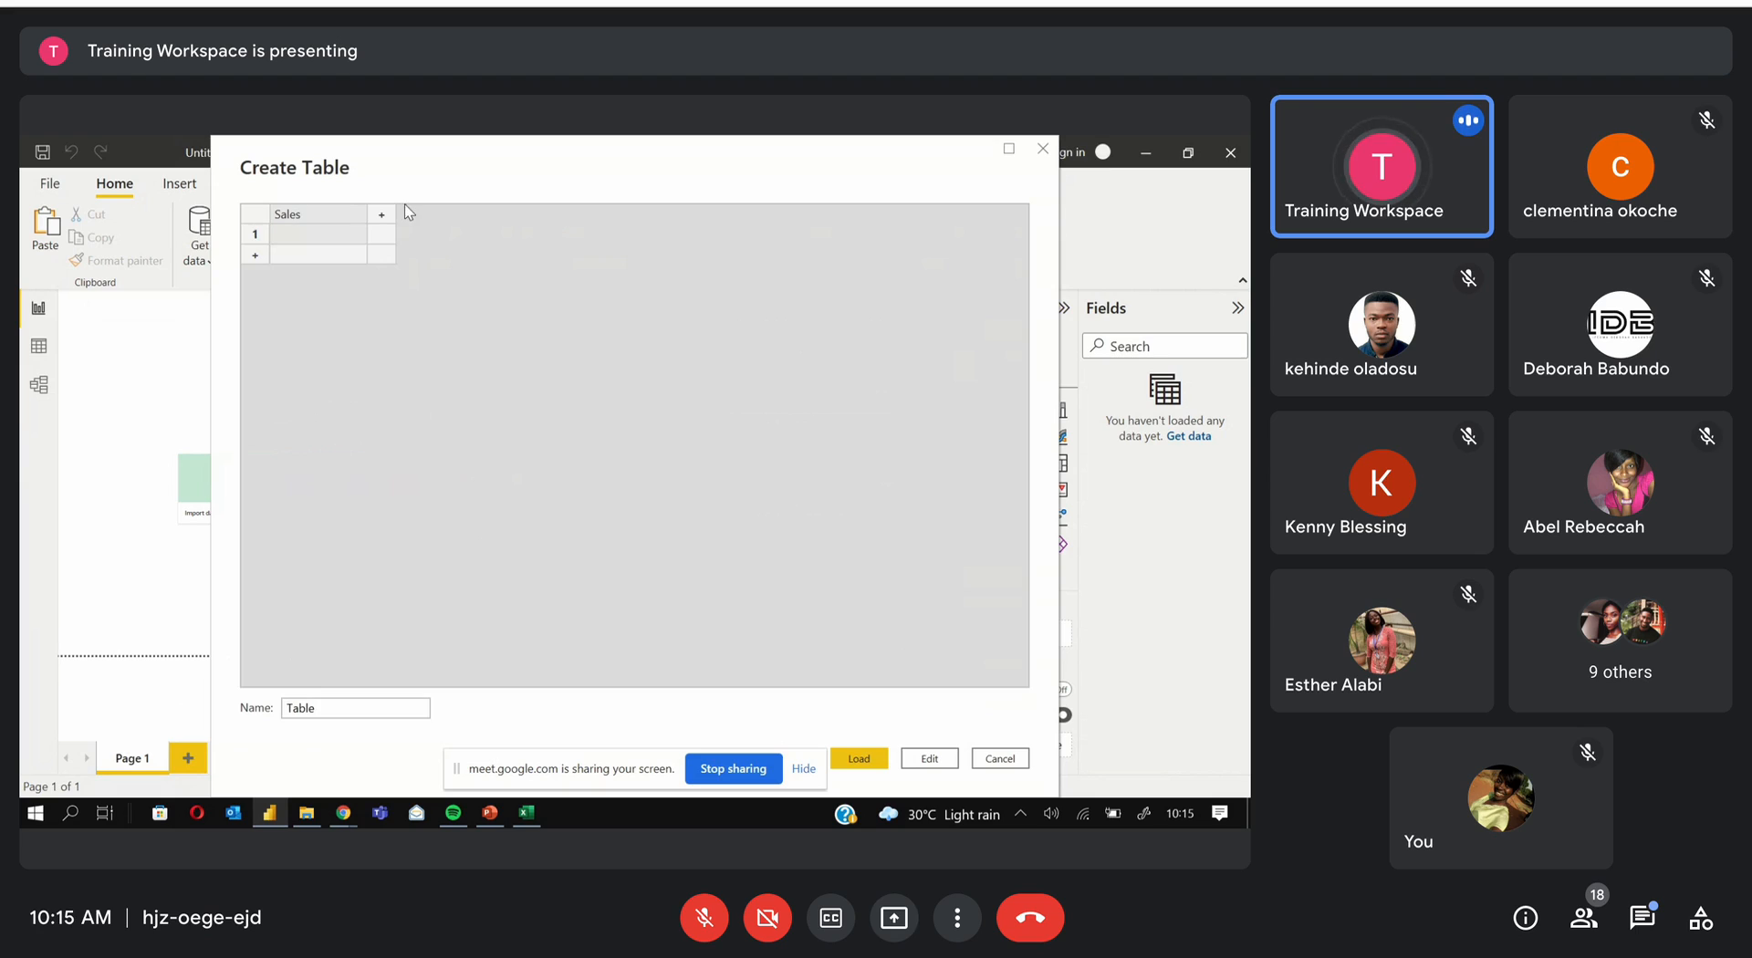
text( Amount)
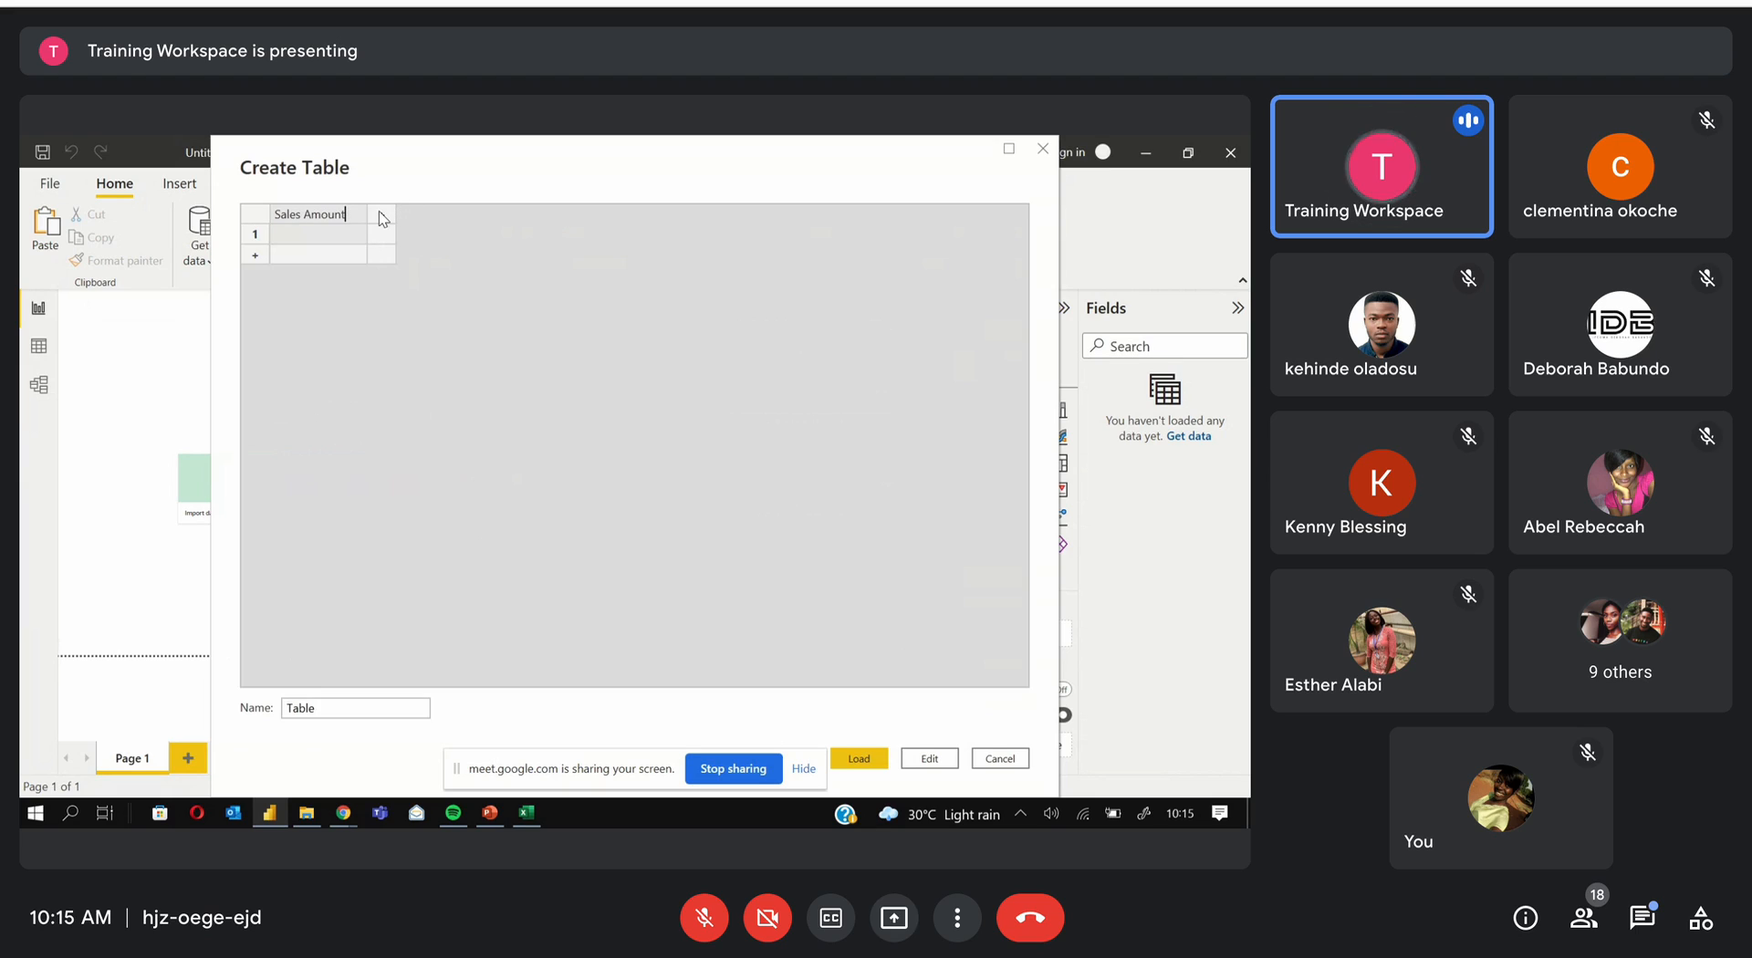
click(380, 216)
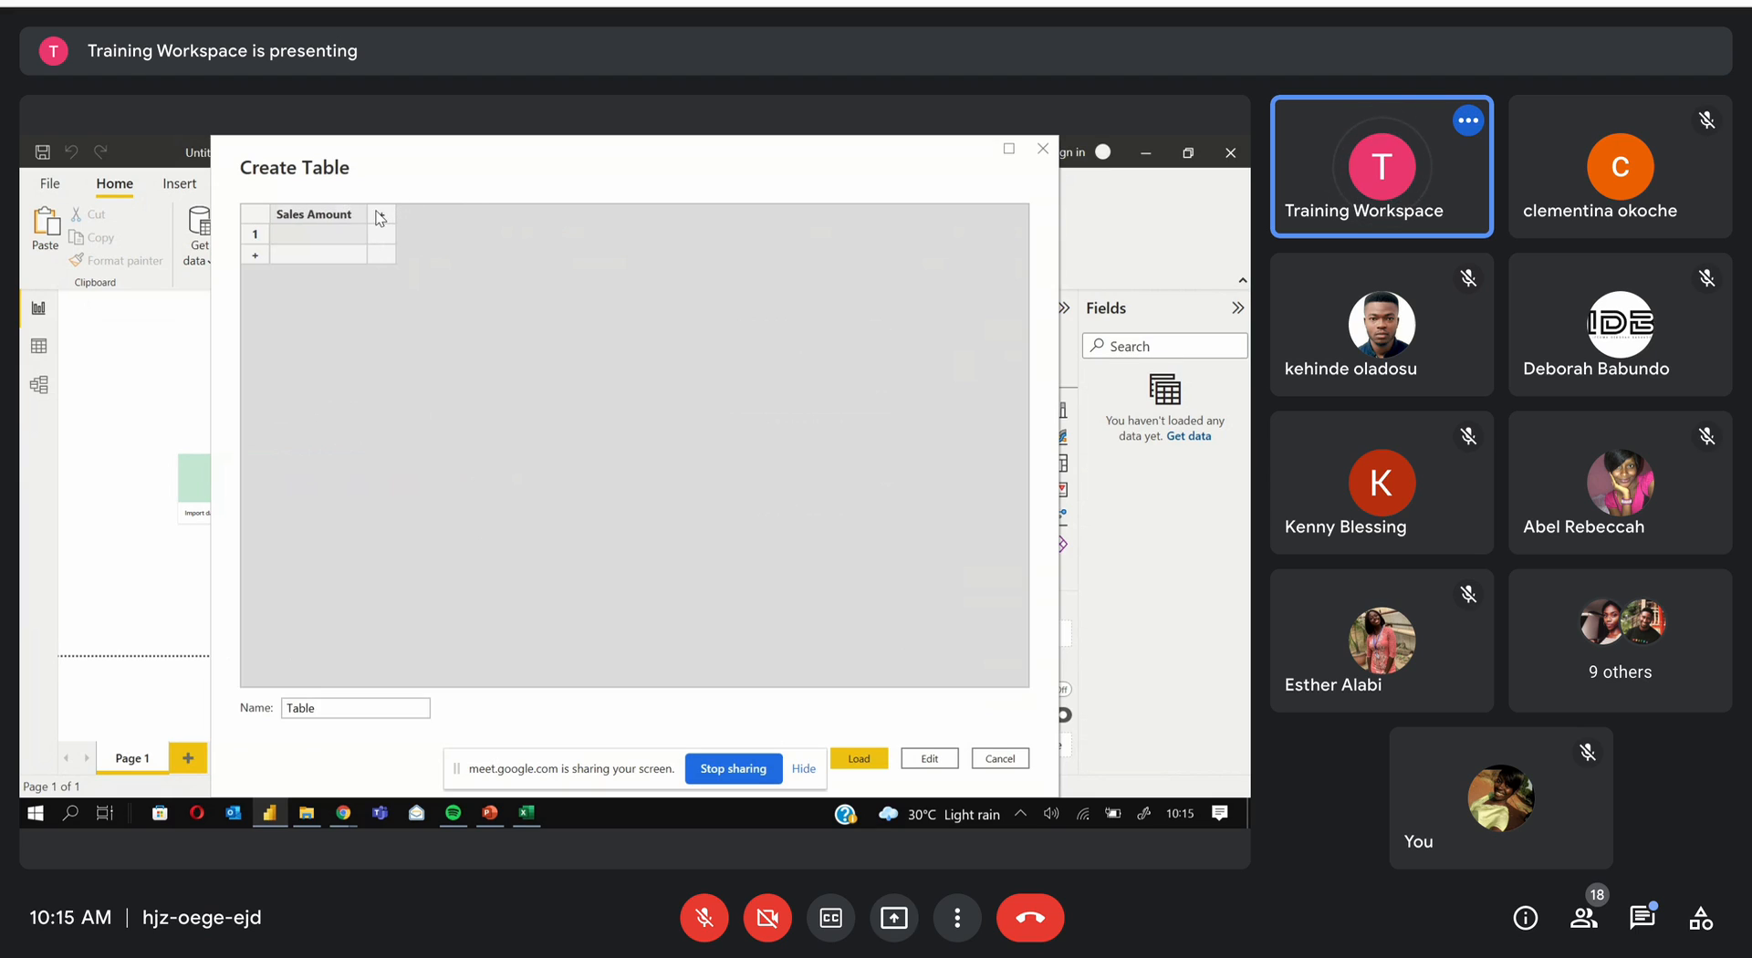
text(Product)
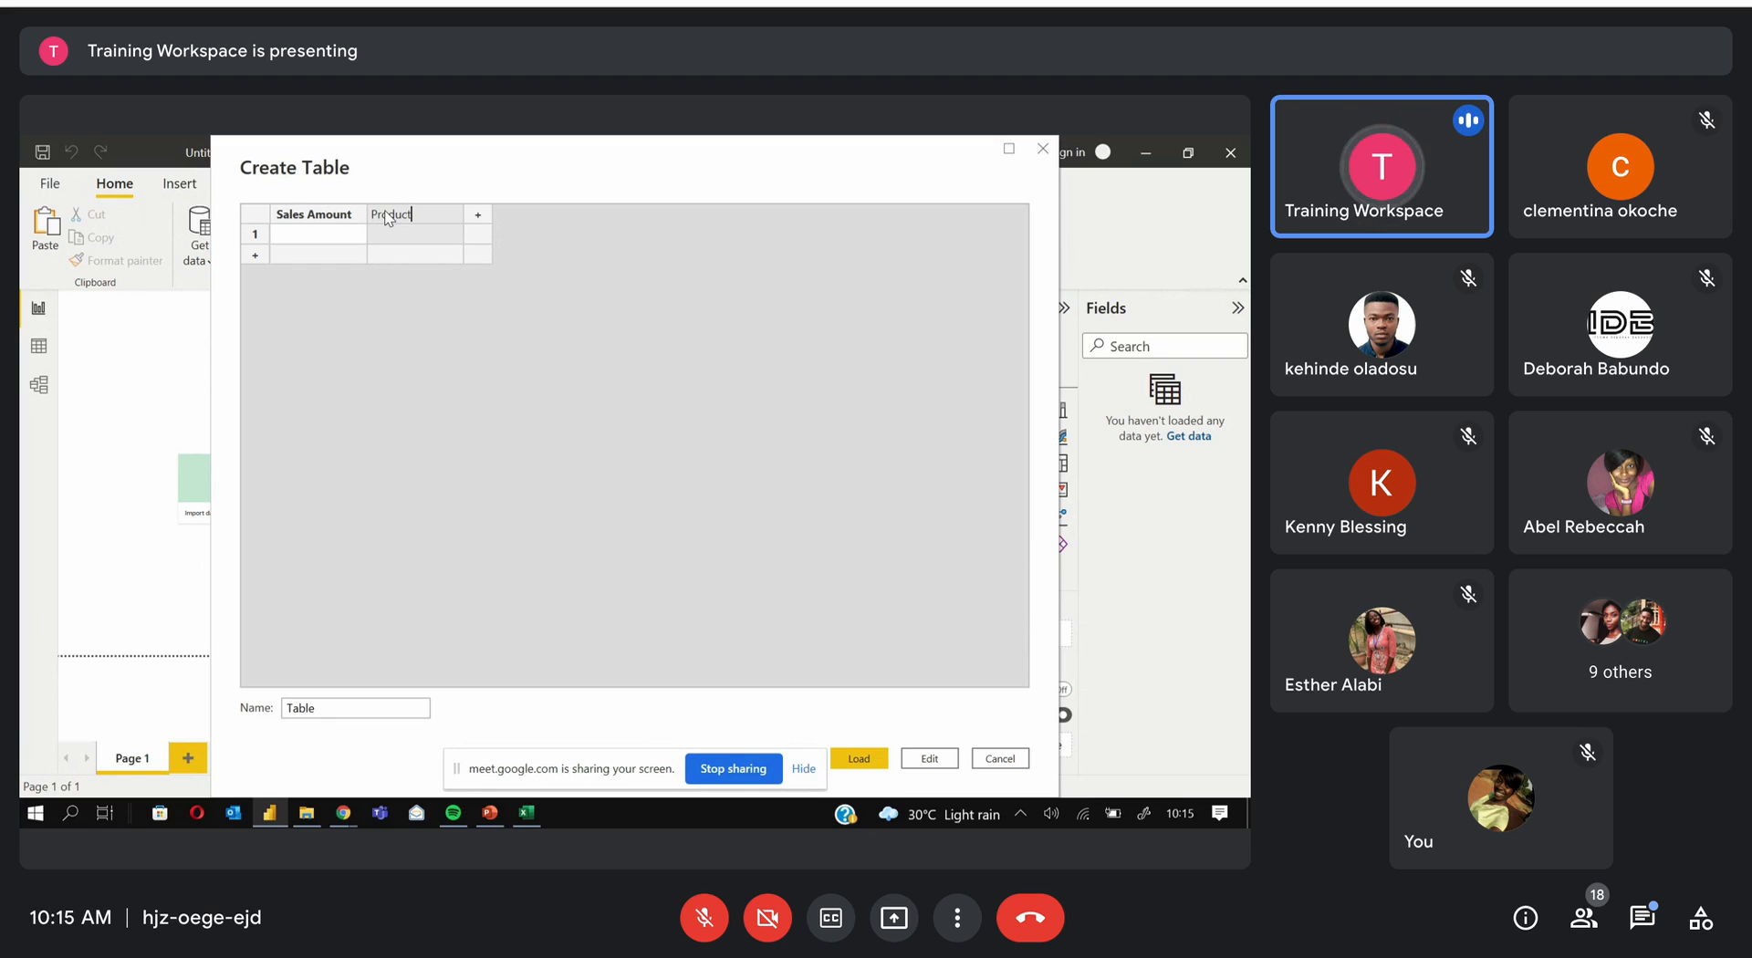
Fill the table's first row with a Sales Amount of 500 and the Product Biscuits
click(345, 239)
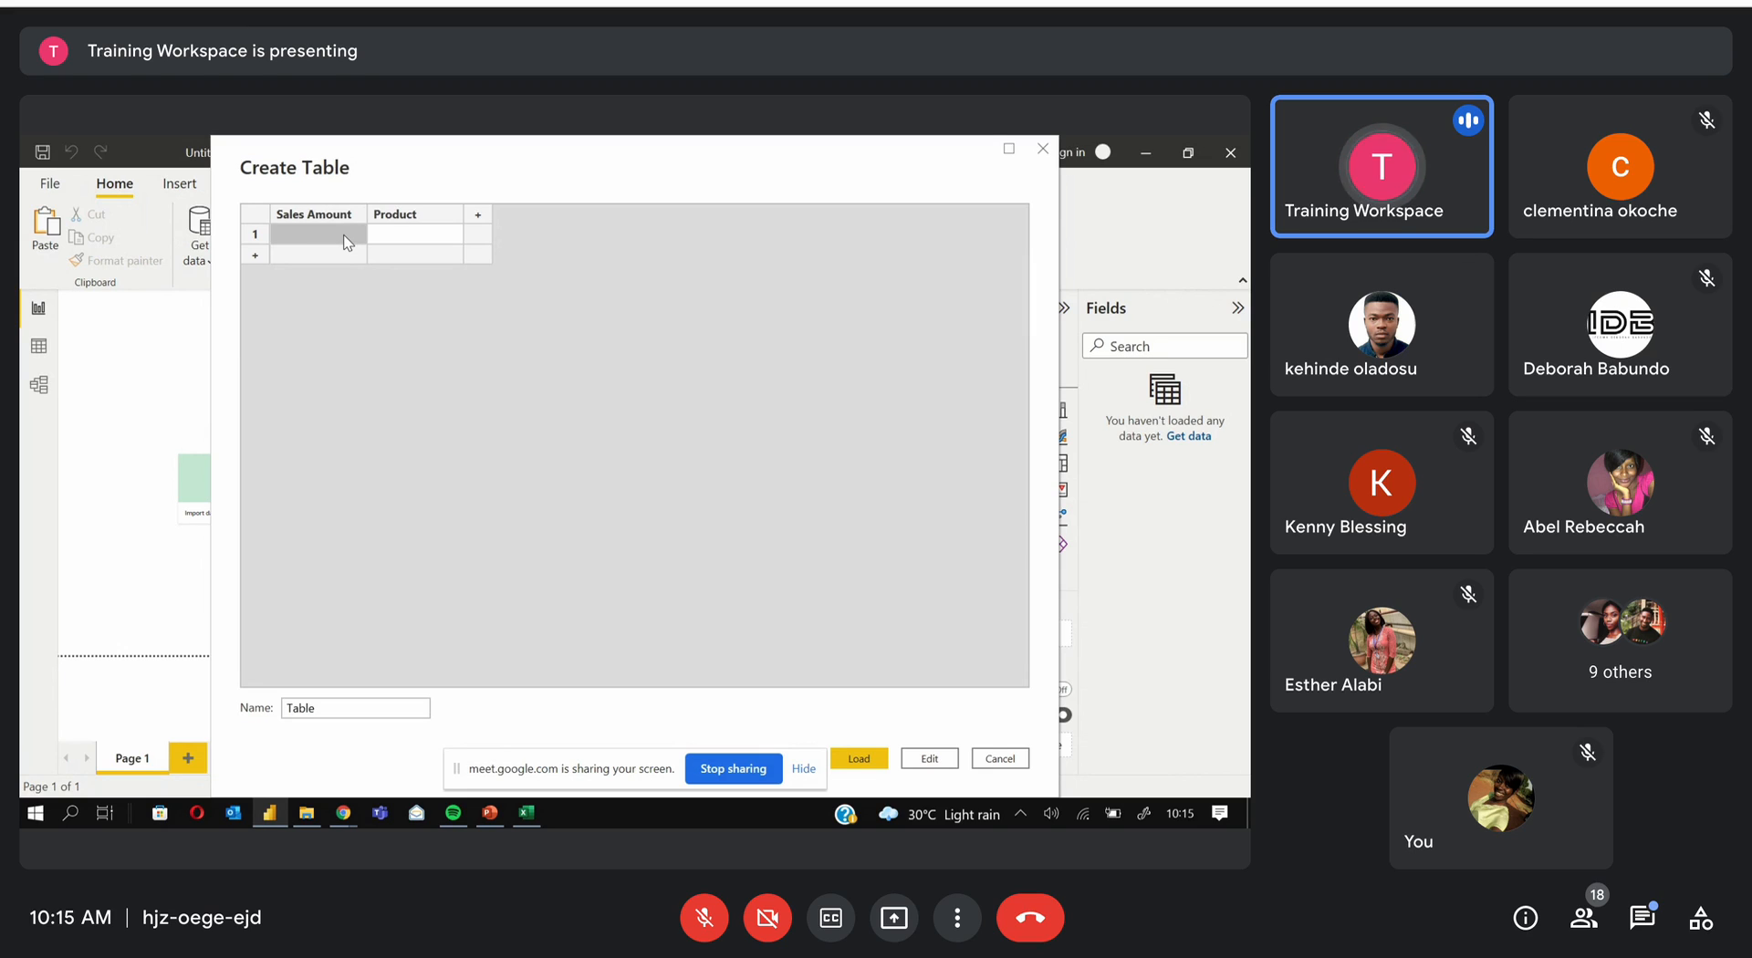
text(500)
key(Tab)
text(Biscuits)
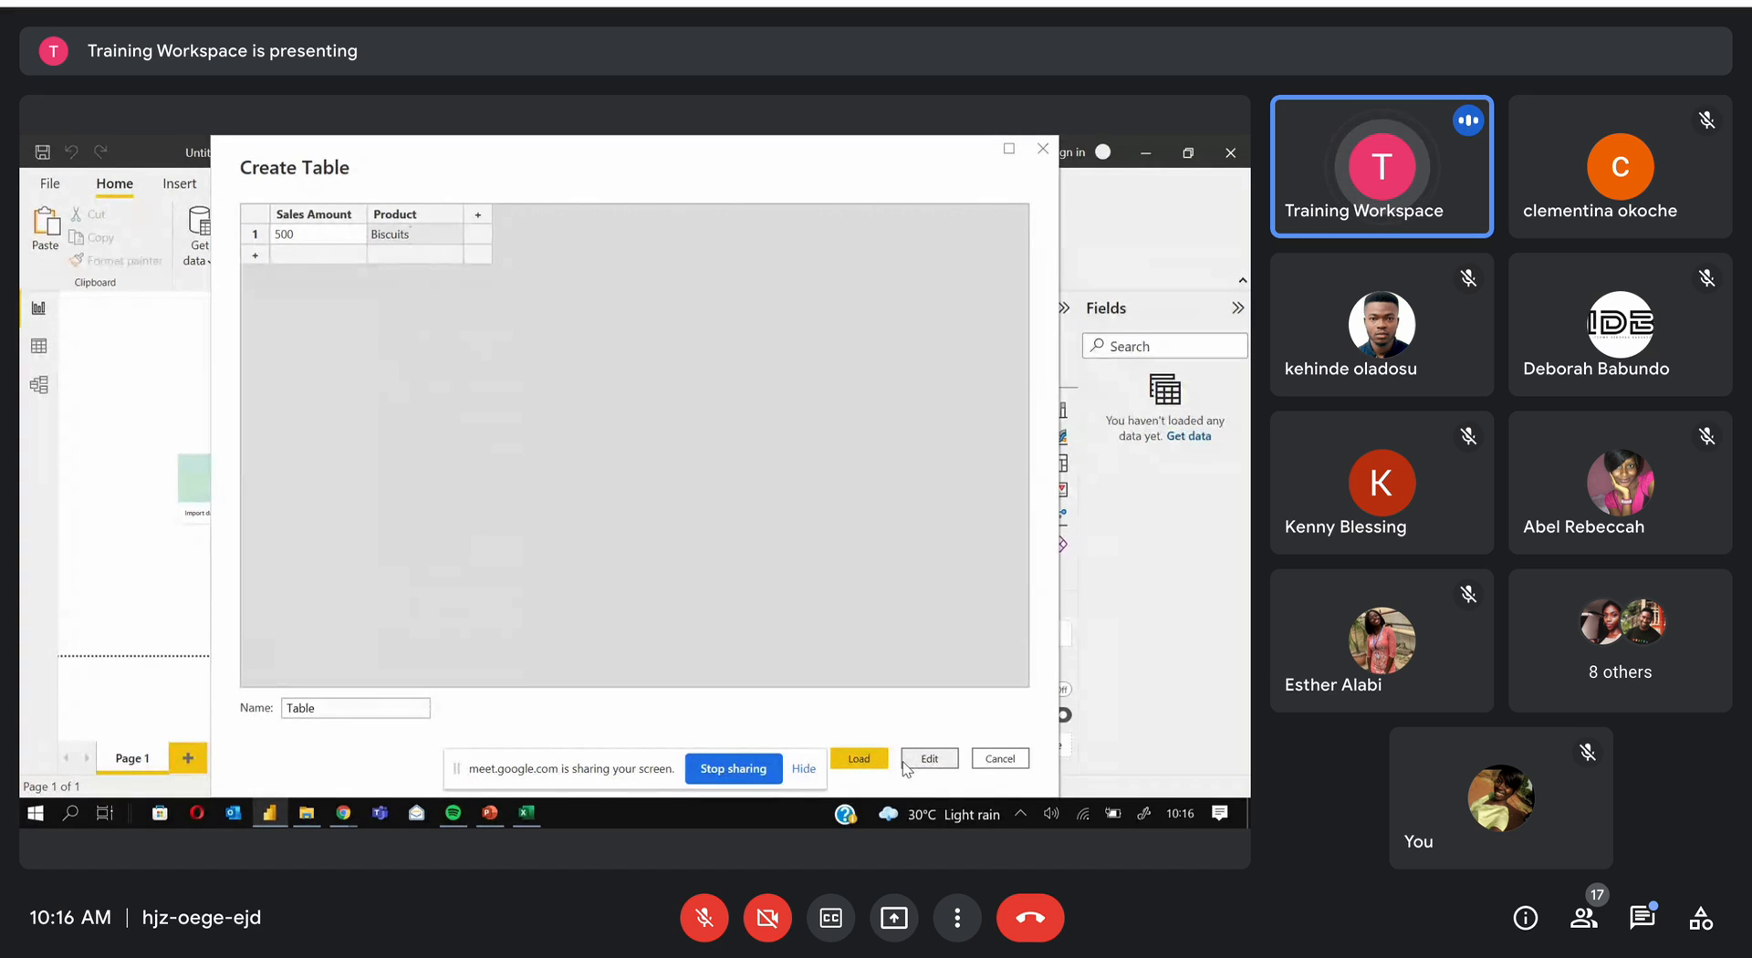
Keep the table editor open and delete the Sales Amount and Product columns
click(995, 759)
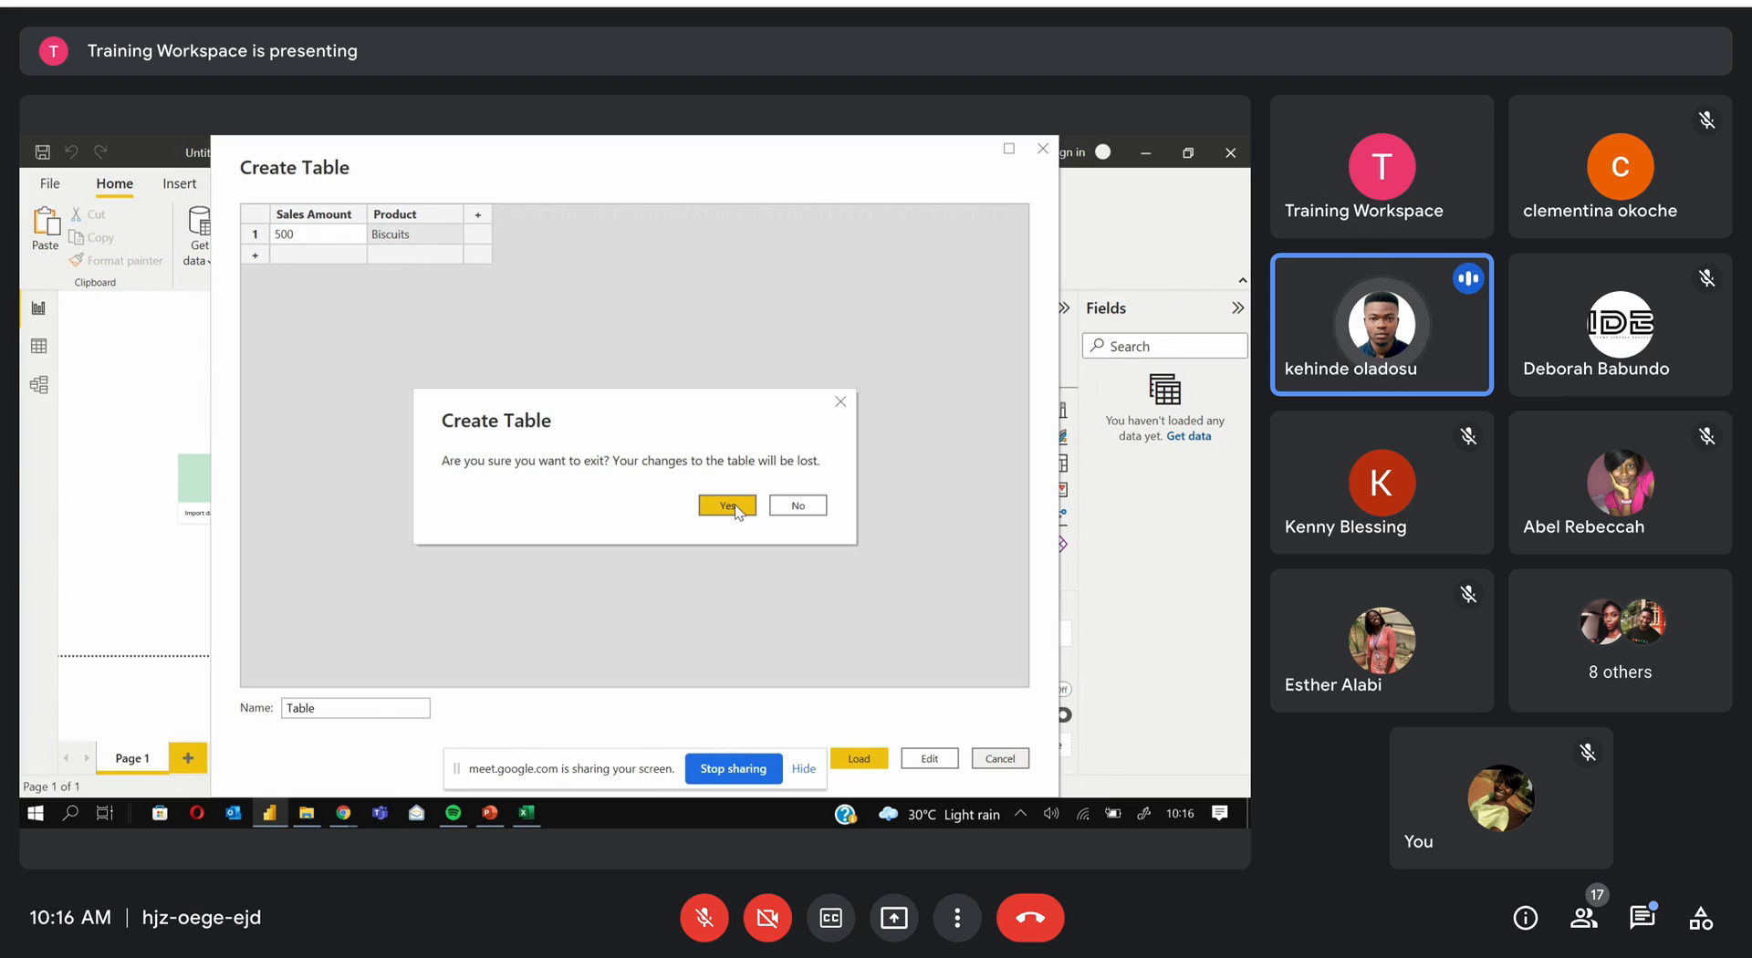
click(786, 510)
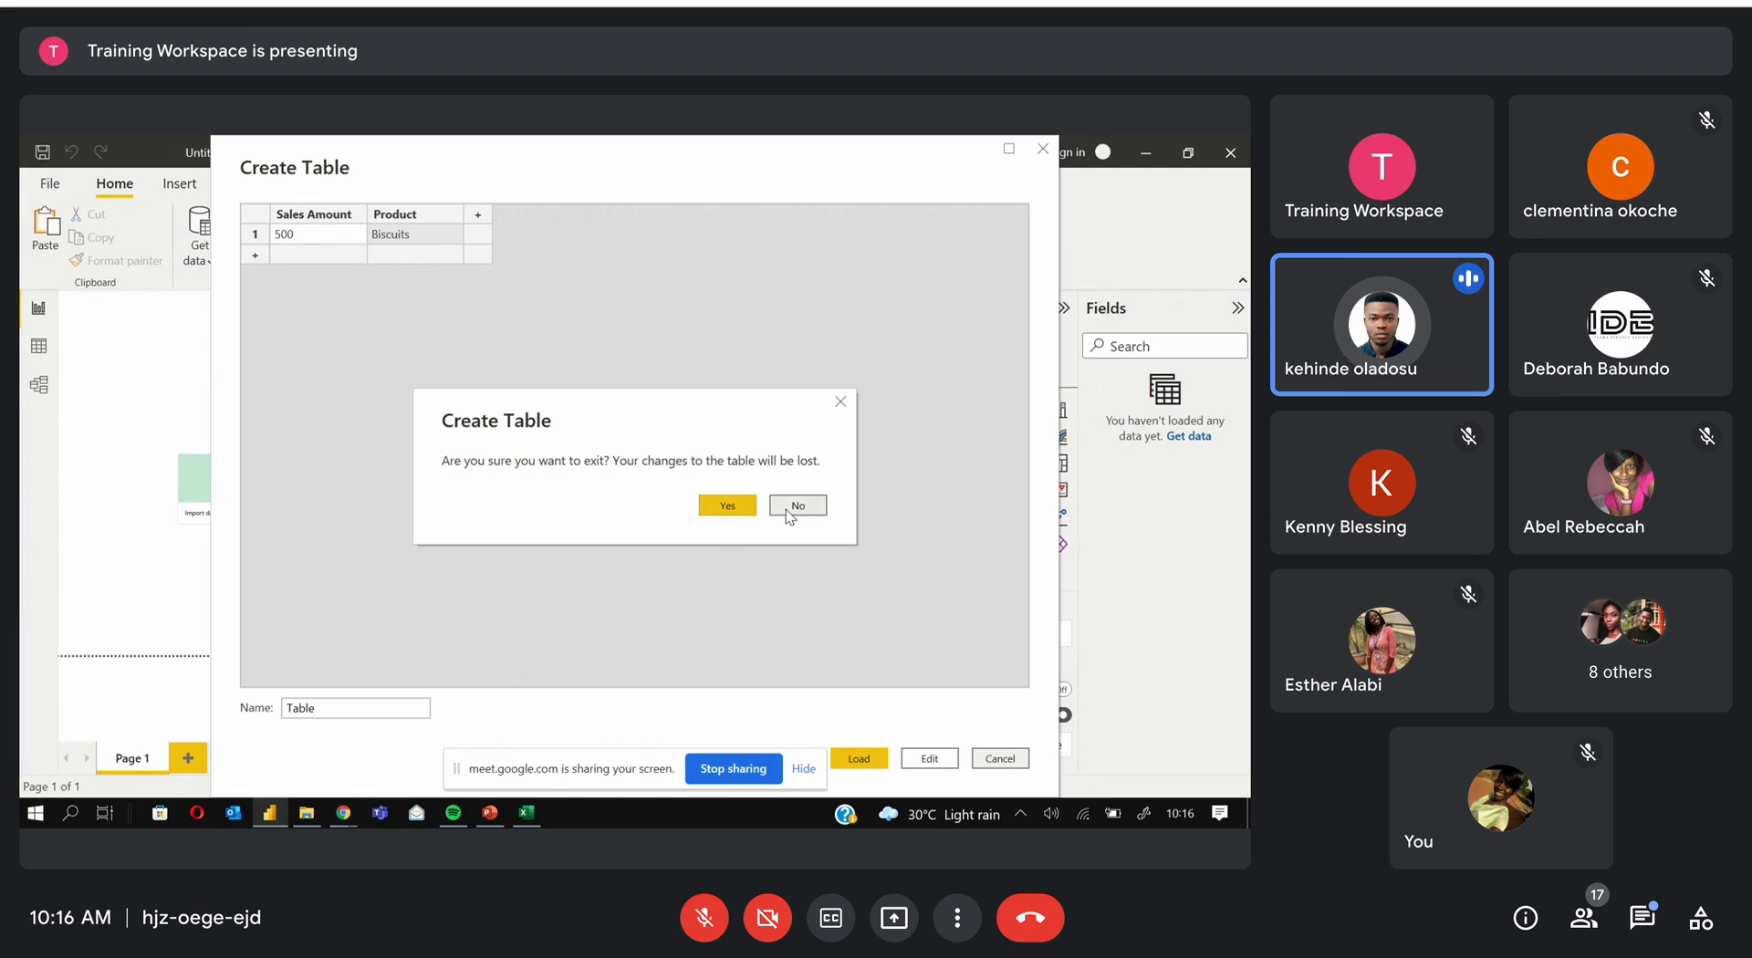
click(316, 239)
click(382, 239)
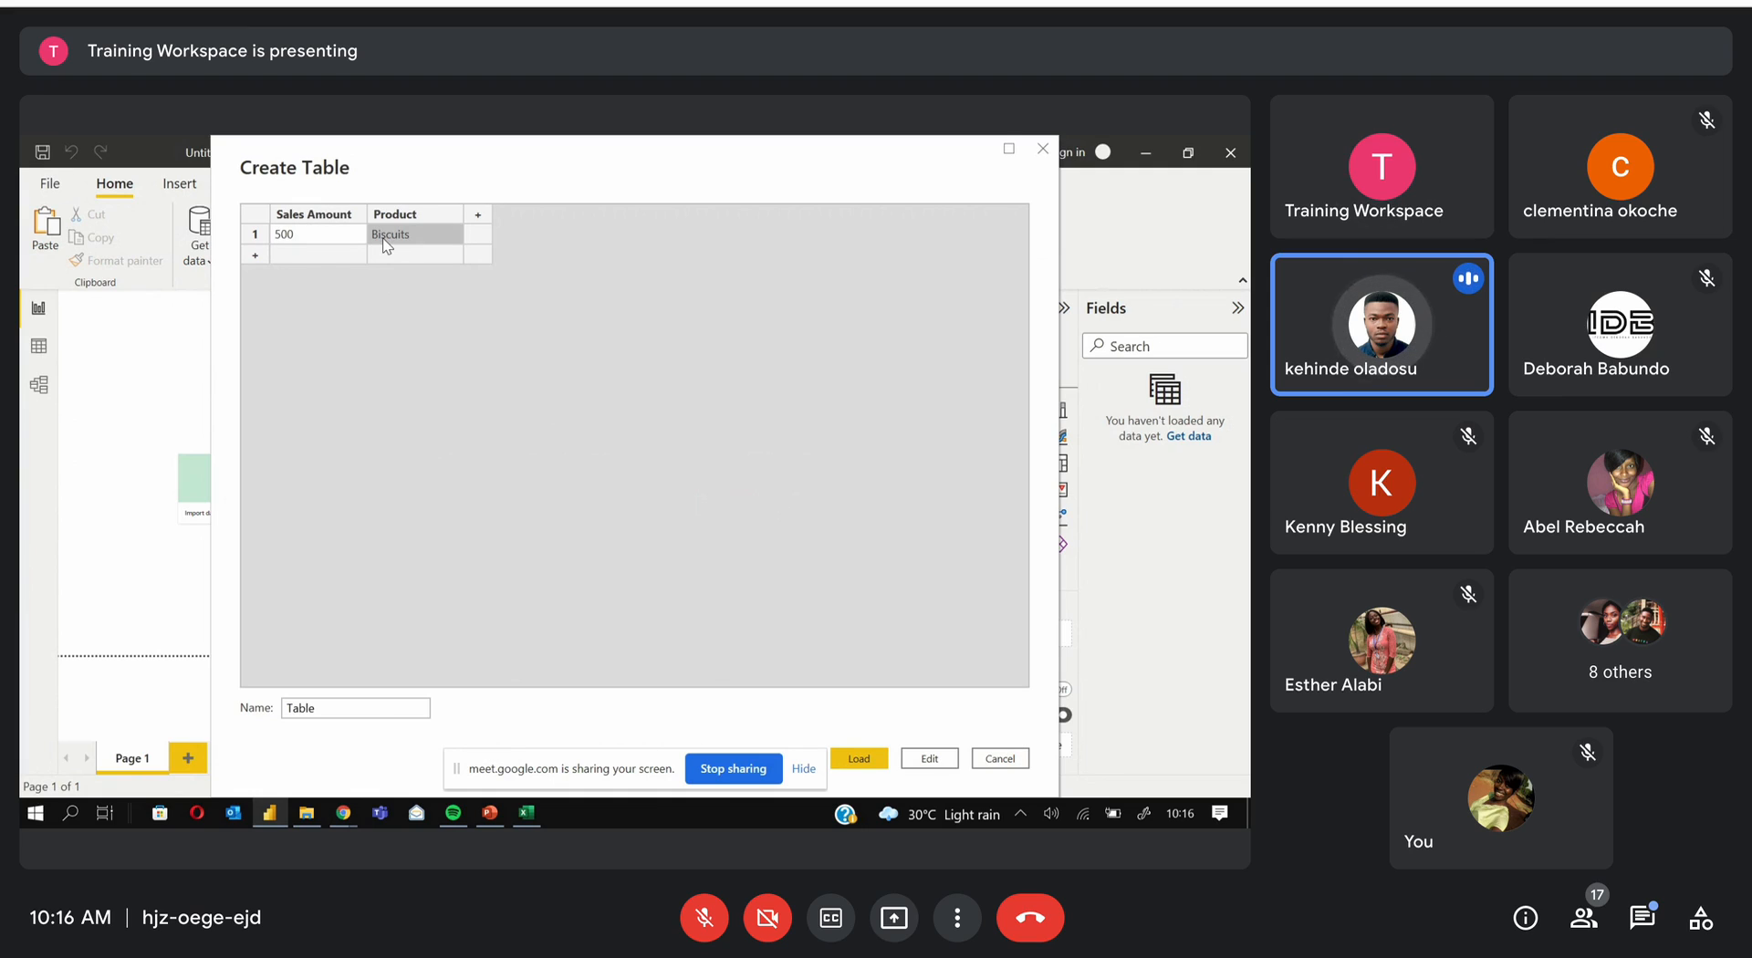
click(315, 216)
key(Delete)
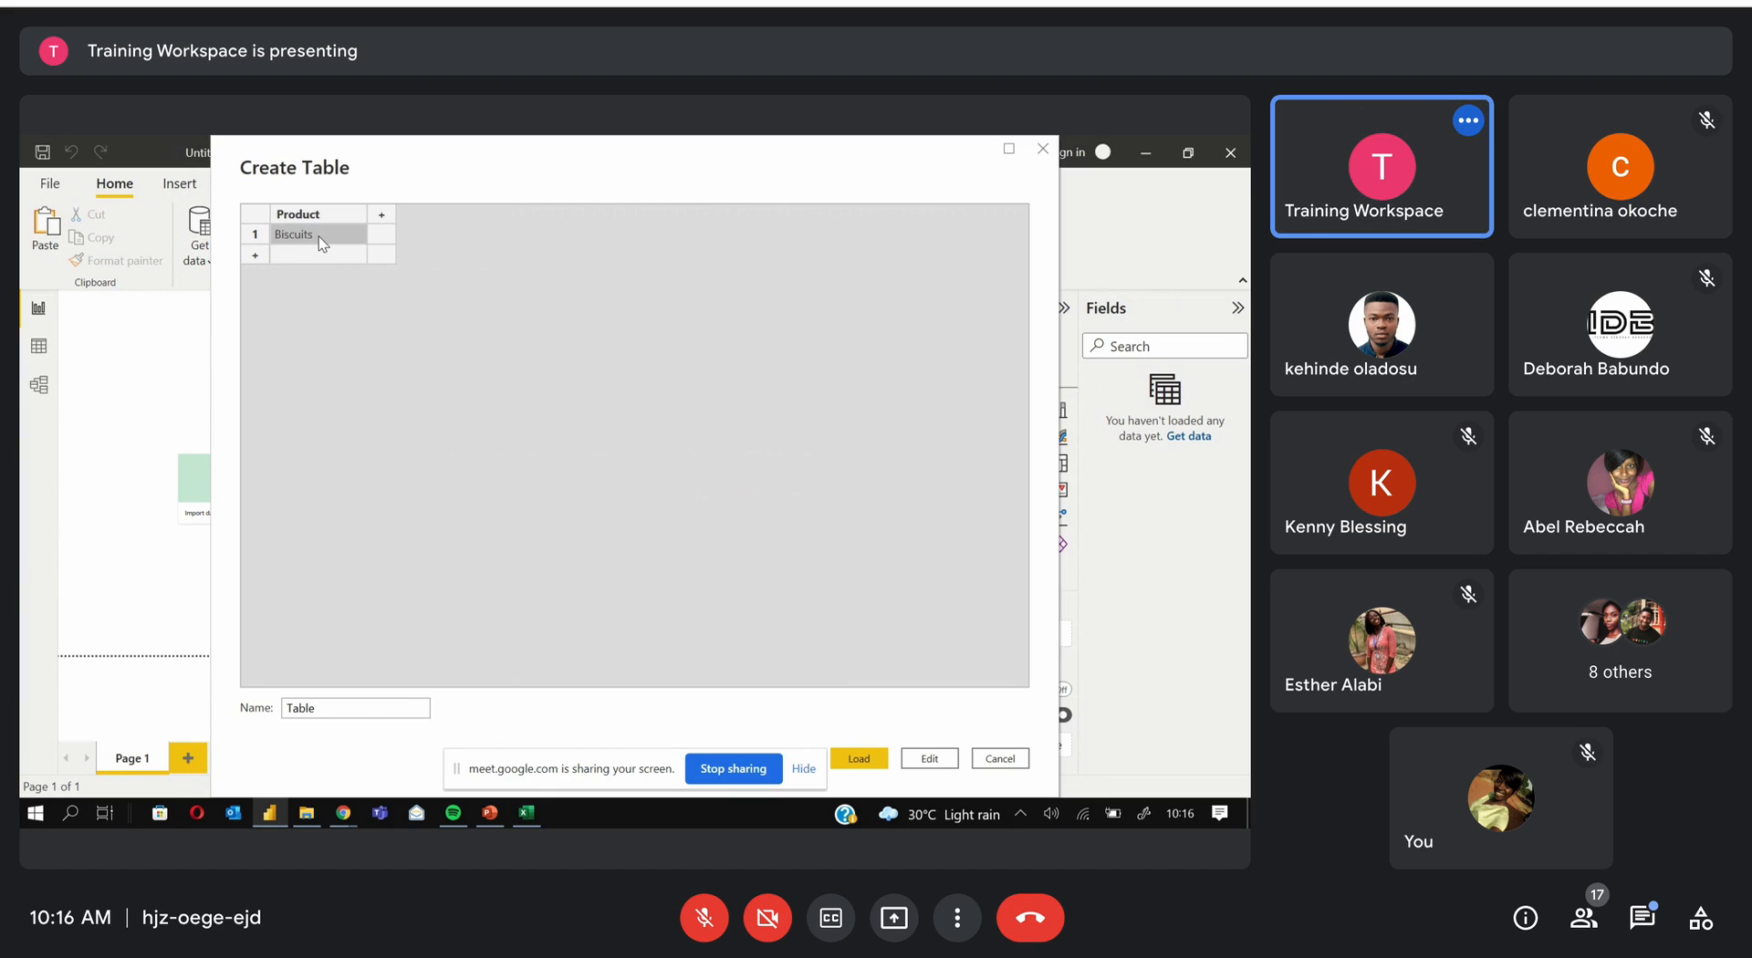
click(321, 217)
key(Delete)
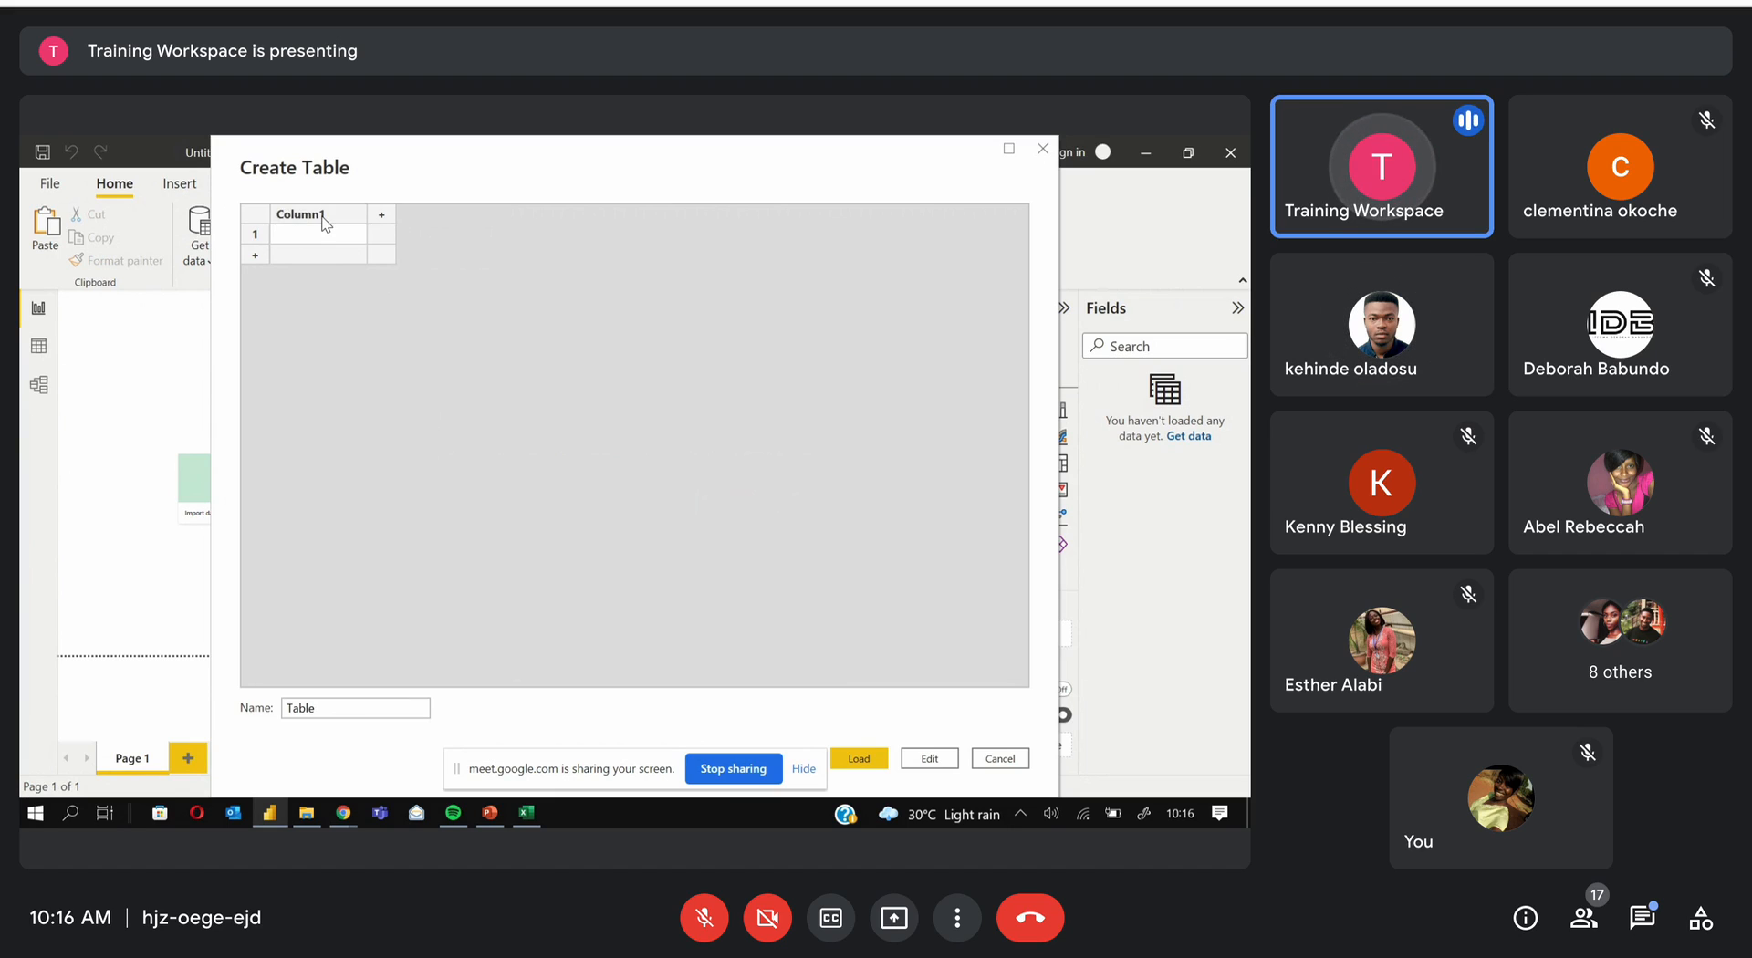
Switch to the Super Store Data.xlsx workbook in Excel and copy cells A1:C10 of the Sales Team sheet
click(526, 813)
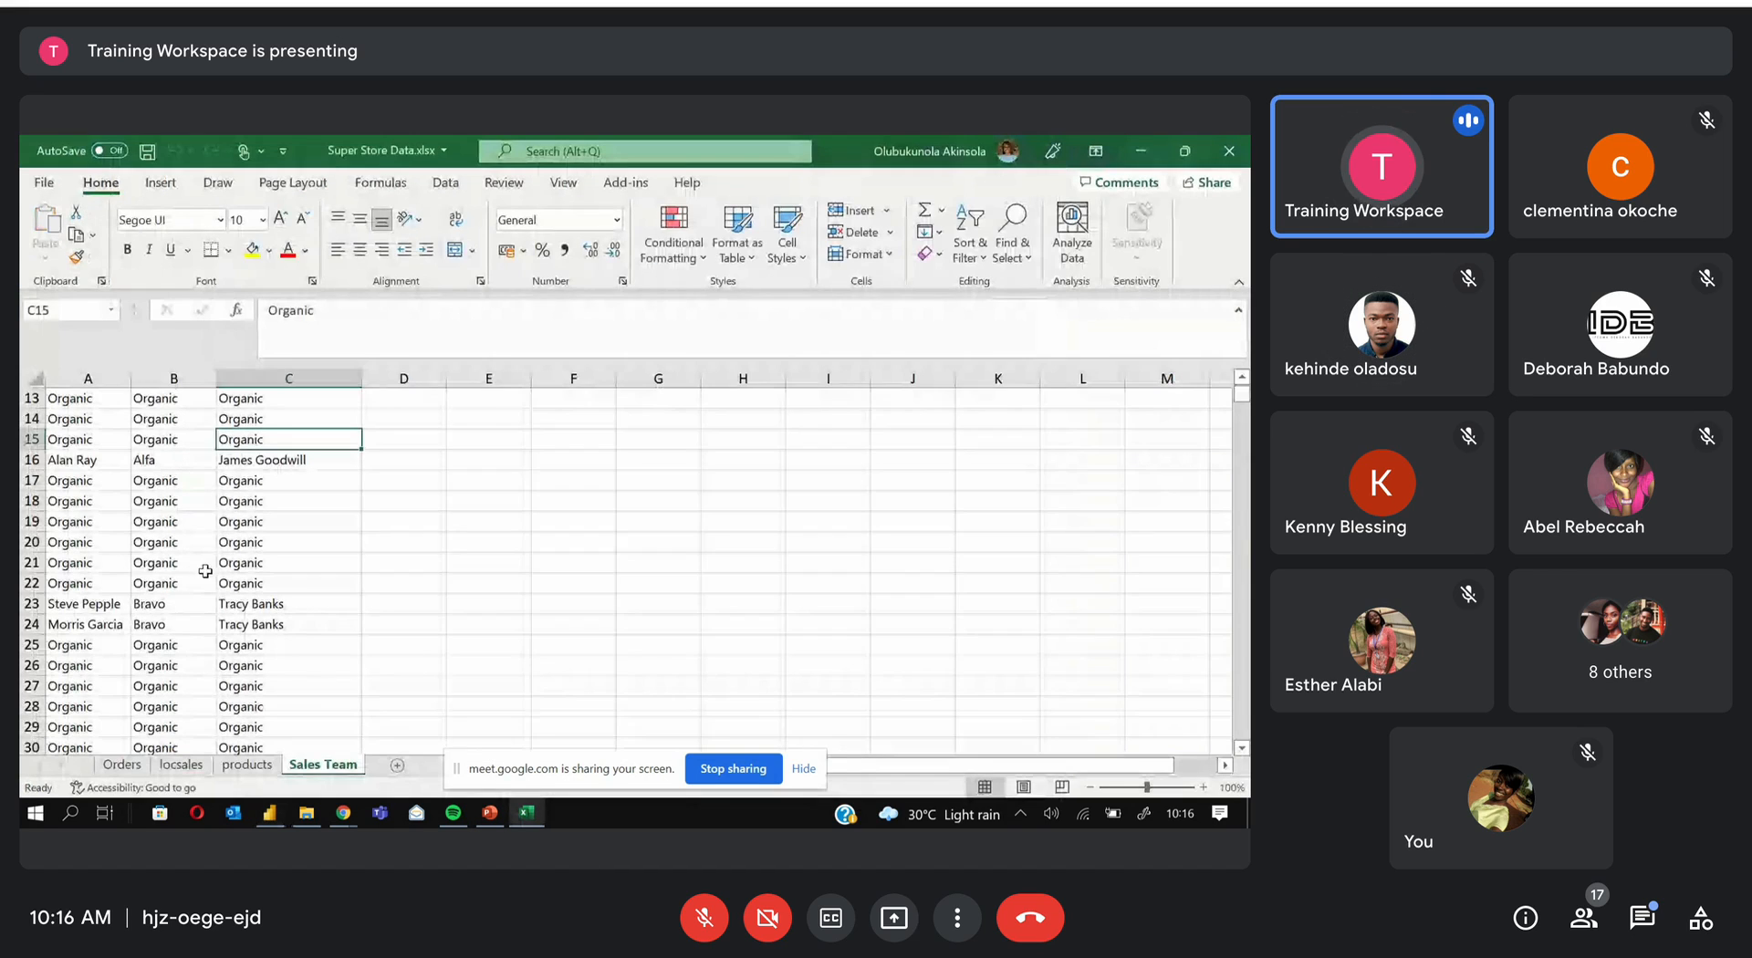
click(883, 450)
key(ctrl+Up)
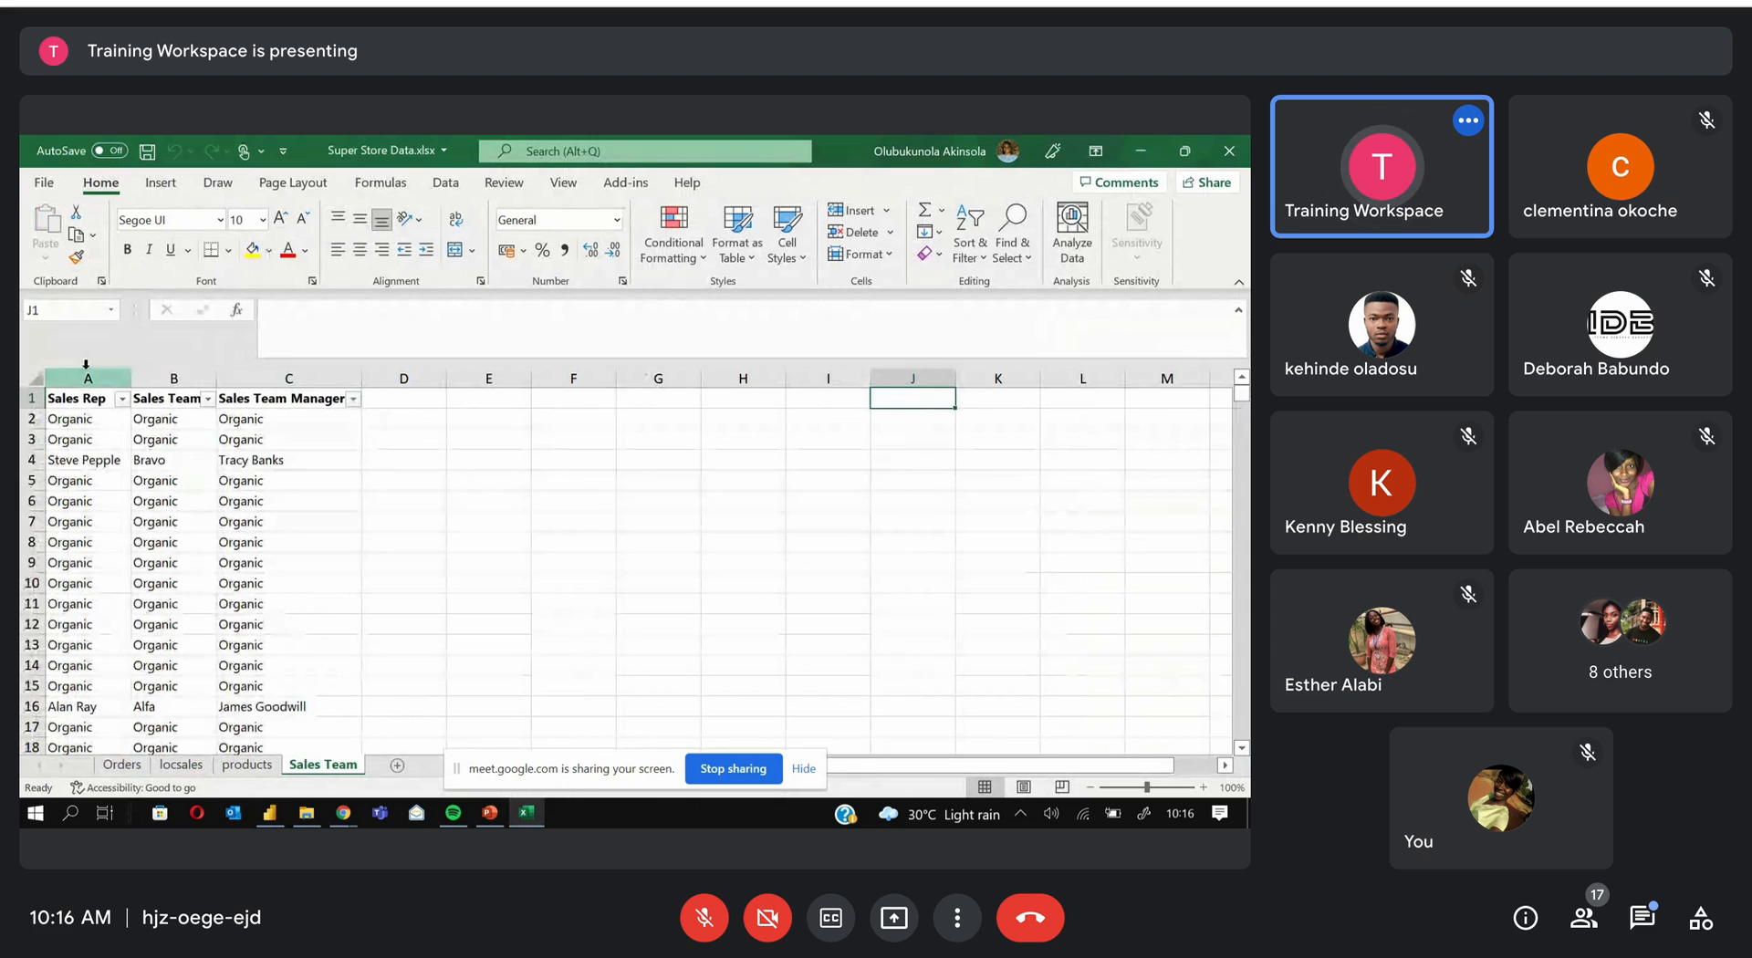
drag(71, 396, 324, 581)
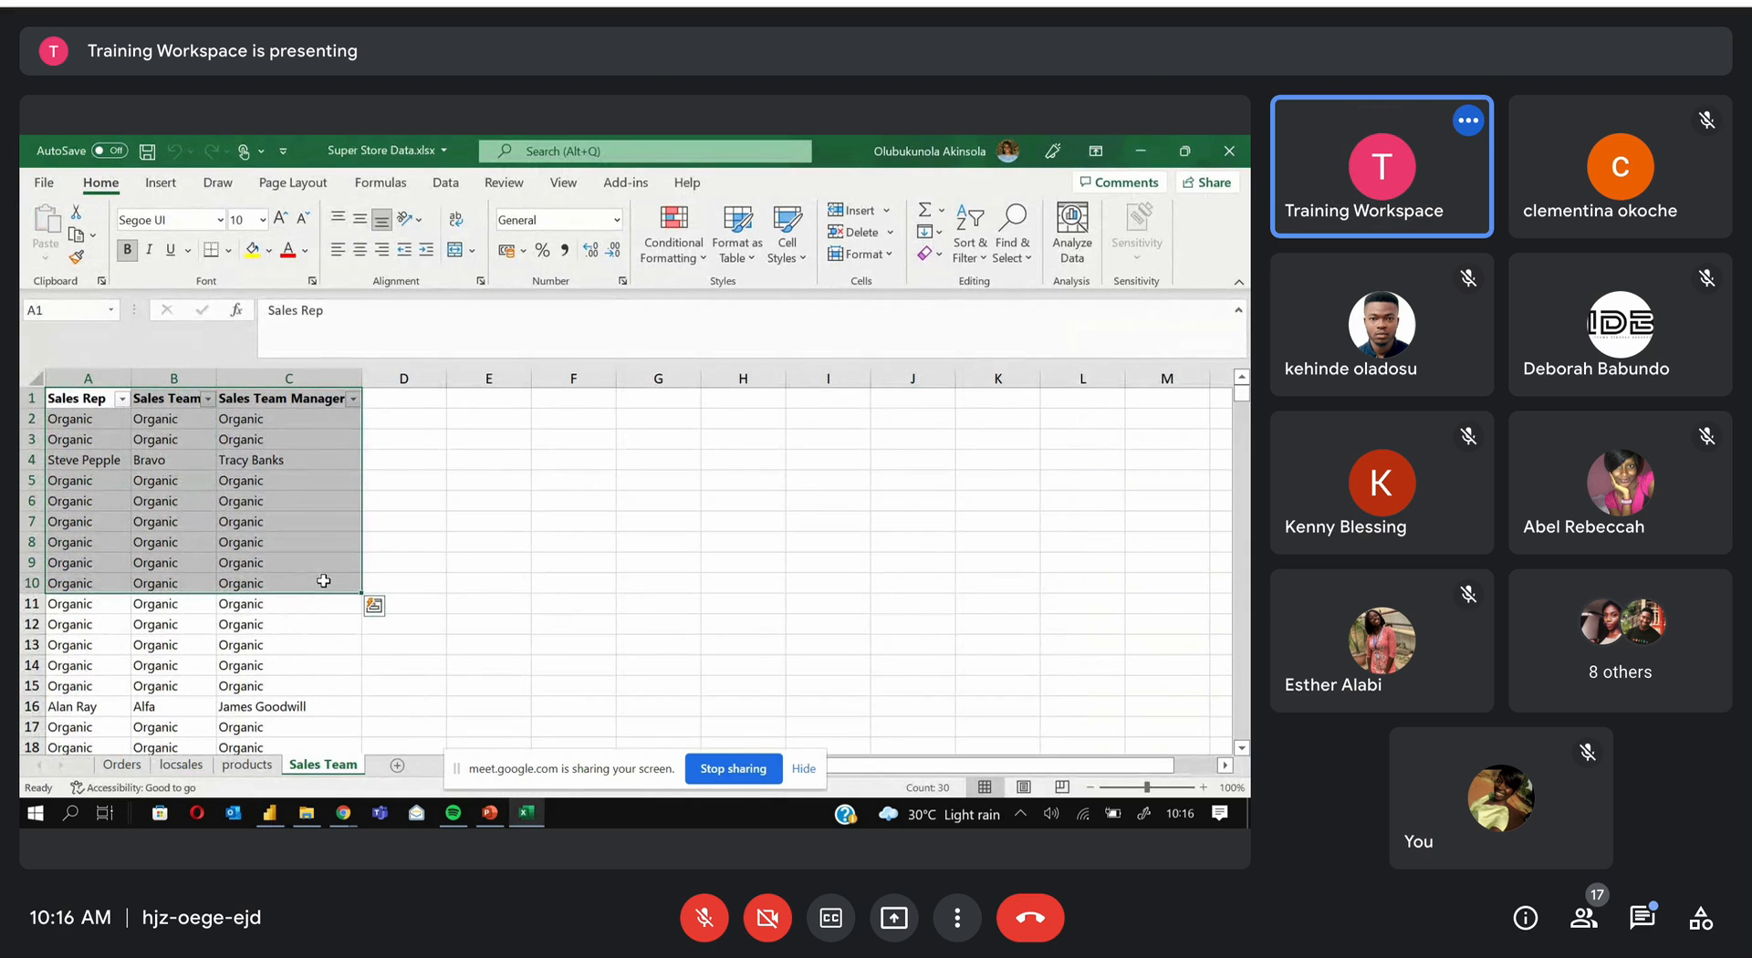
key(ctrl+c)
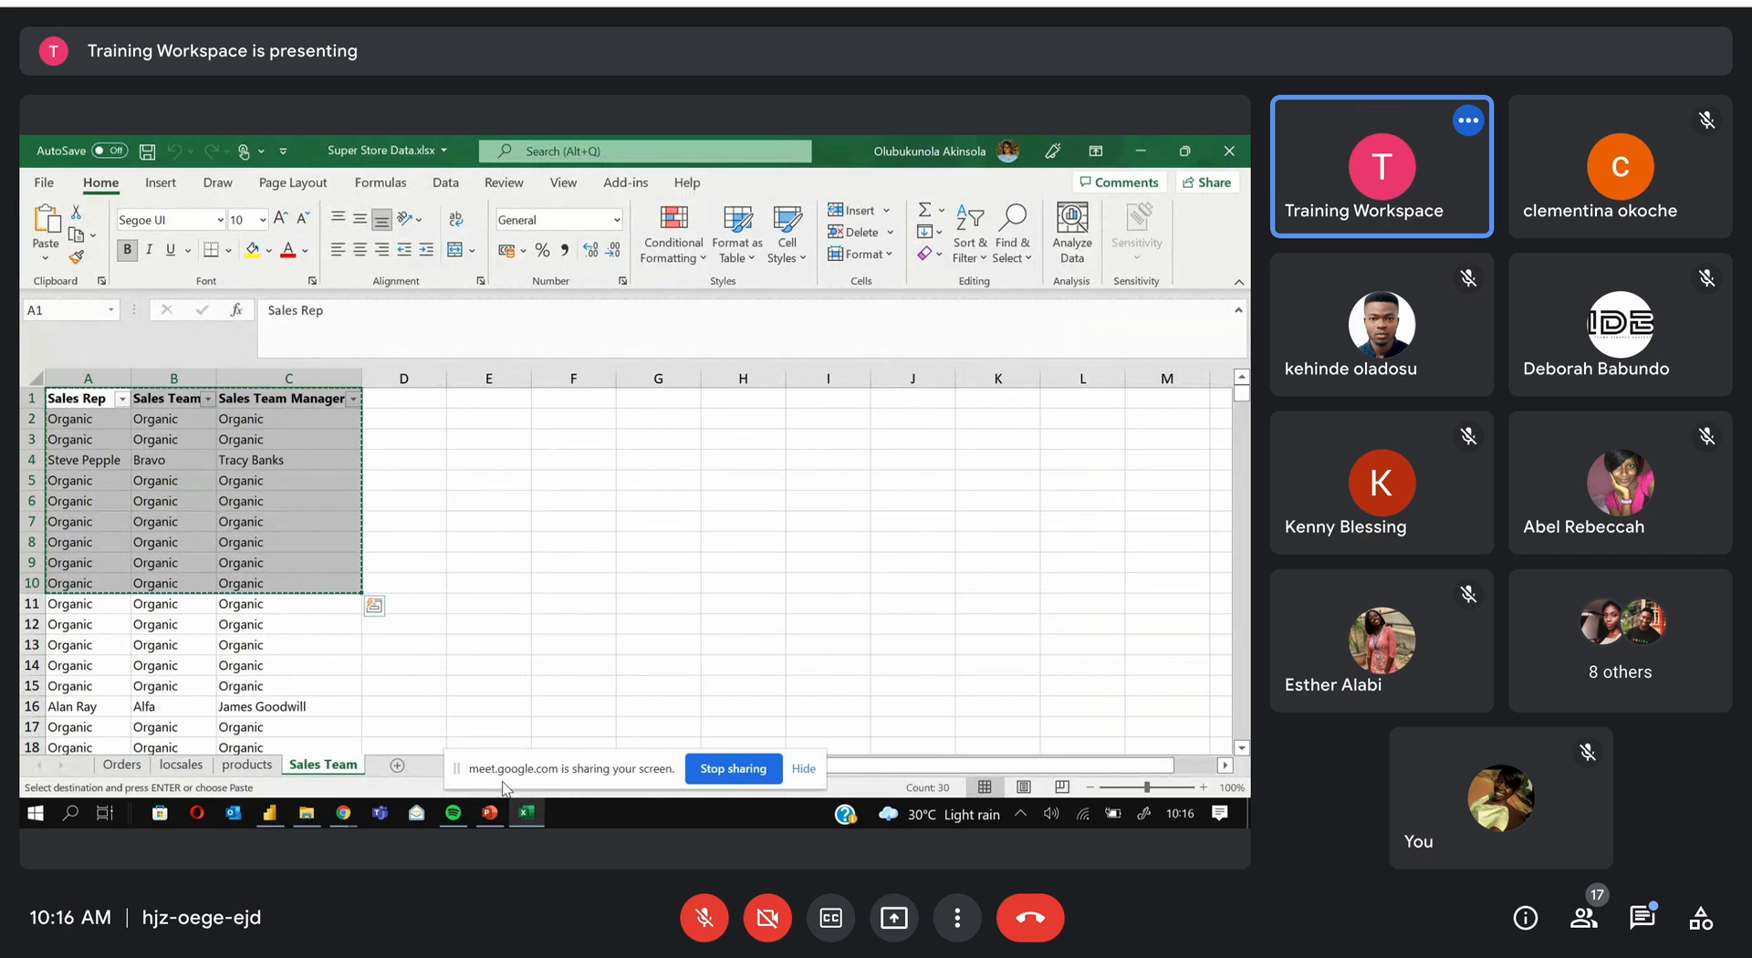
Switch back to Power BI Desktop and paste the copied Sales Team rows into the new table, starting at Column1
click(269, 813)
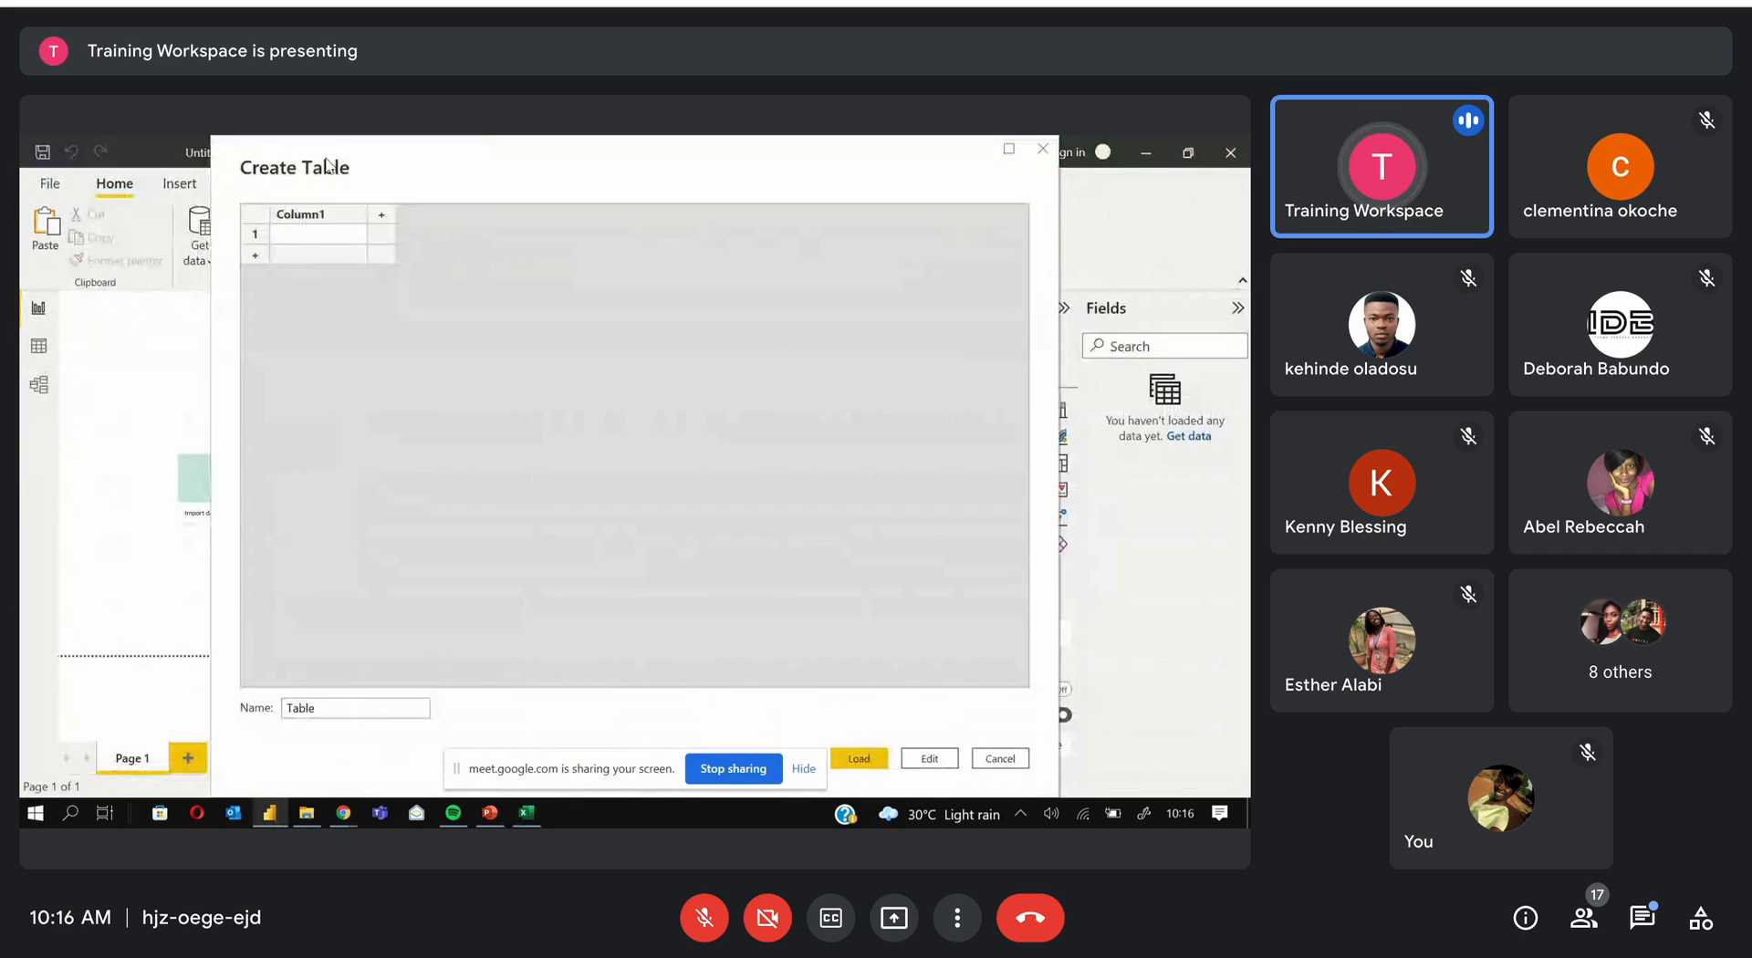
click(326, 215)
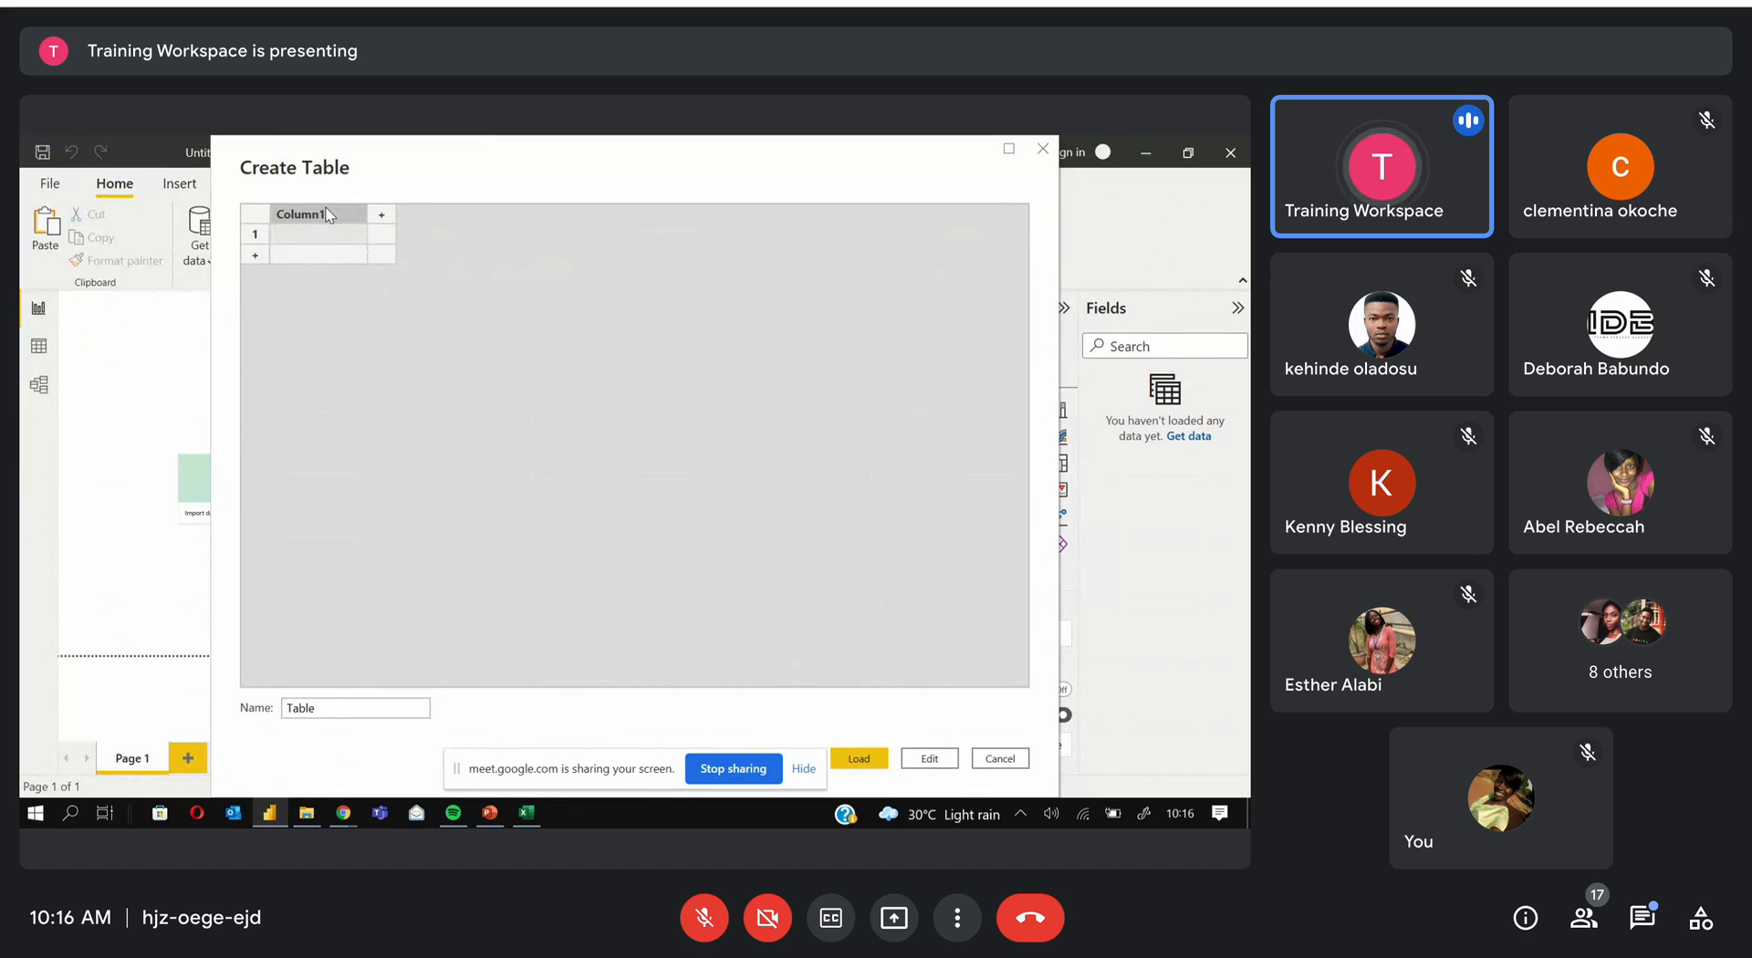
key(ctrl+v)
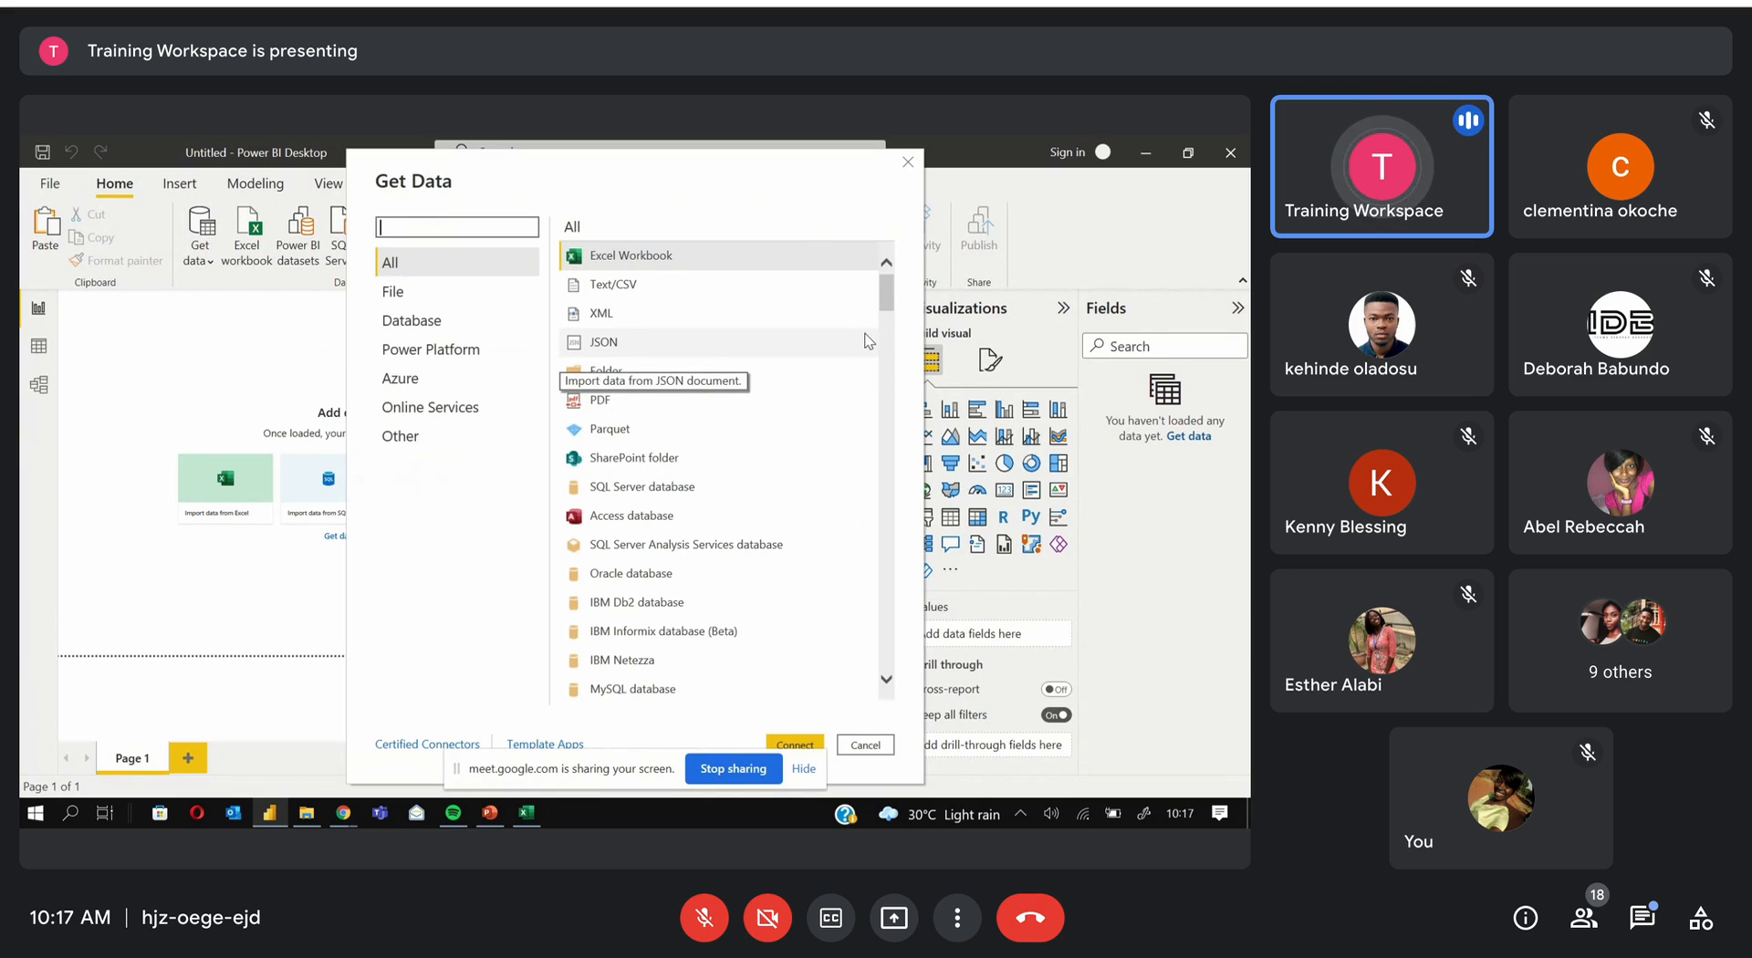
Examine the available data connectors in the Database, Power Platform, Azure, Online Services, Other and File categories
click(495, 294)
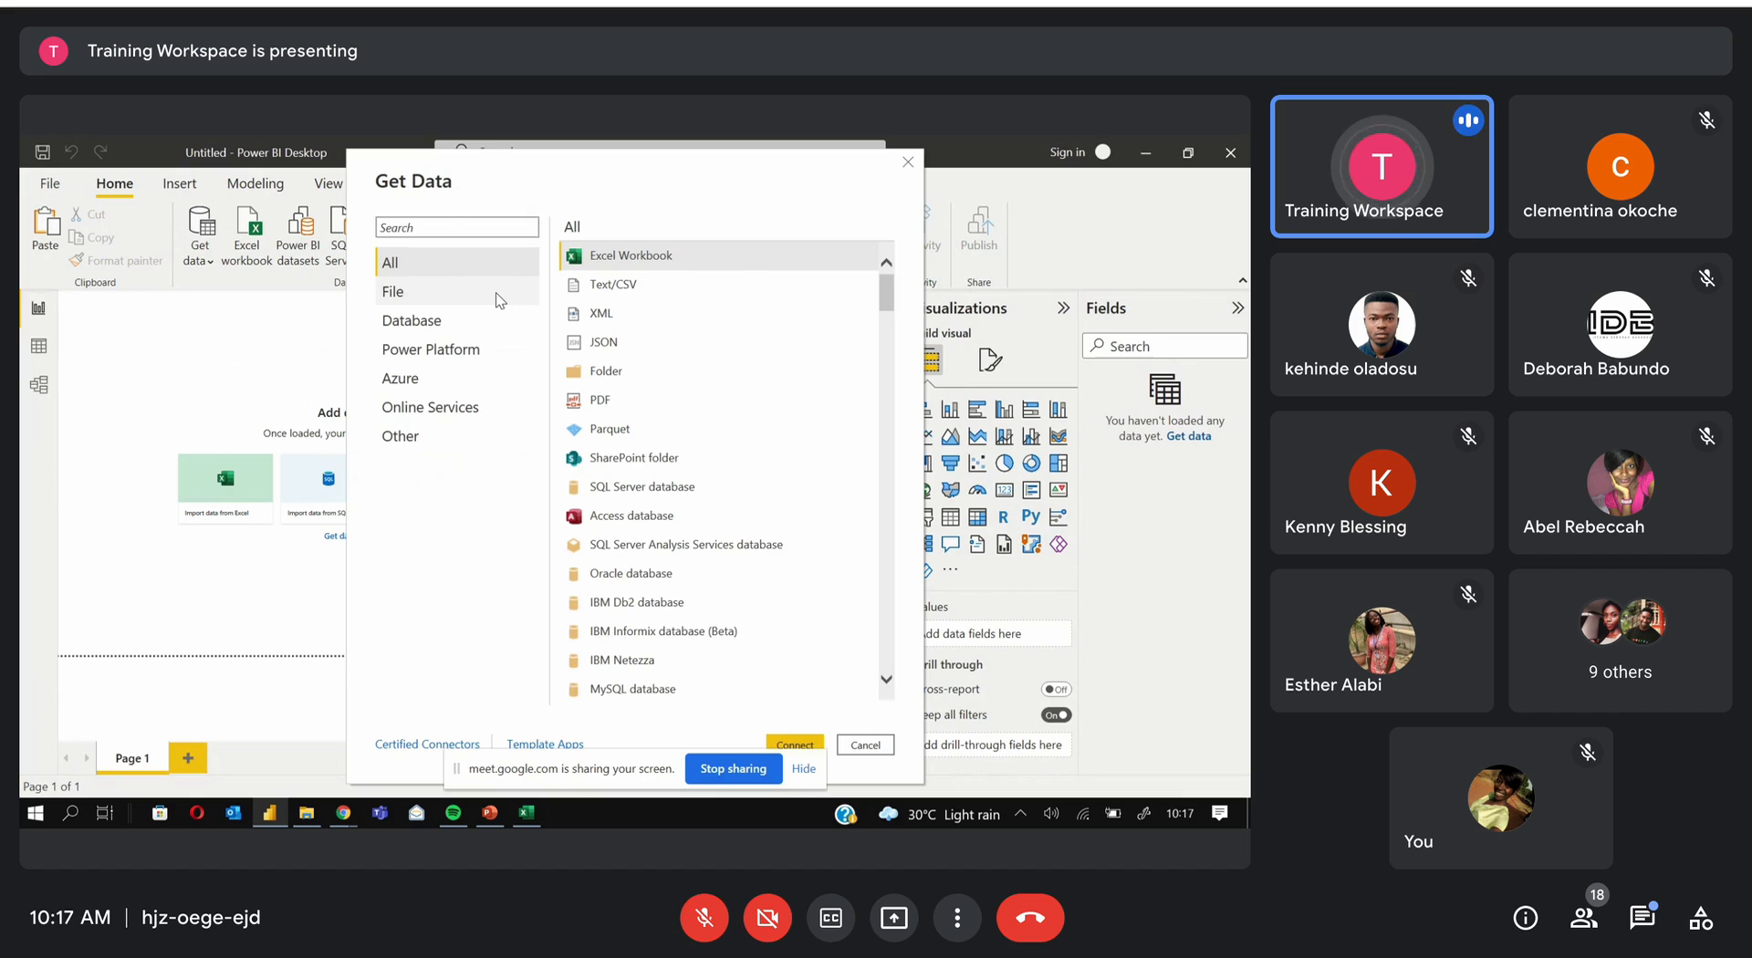
click(440, 317)
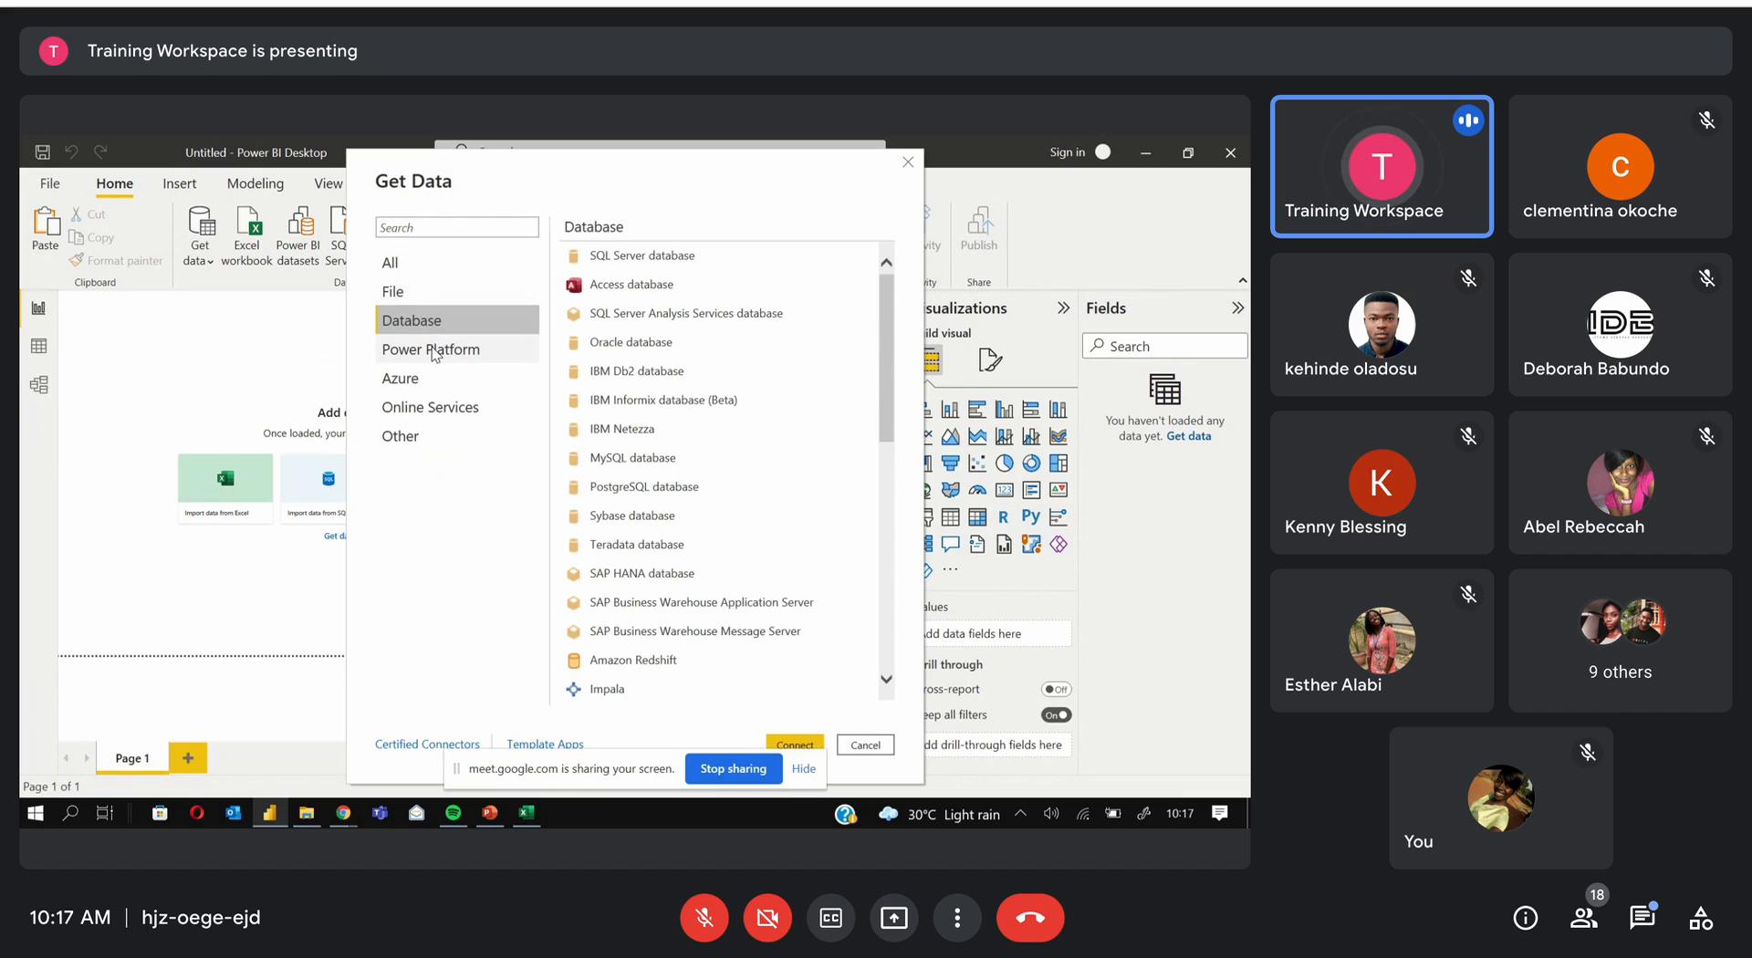
click(434, 354)
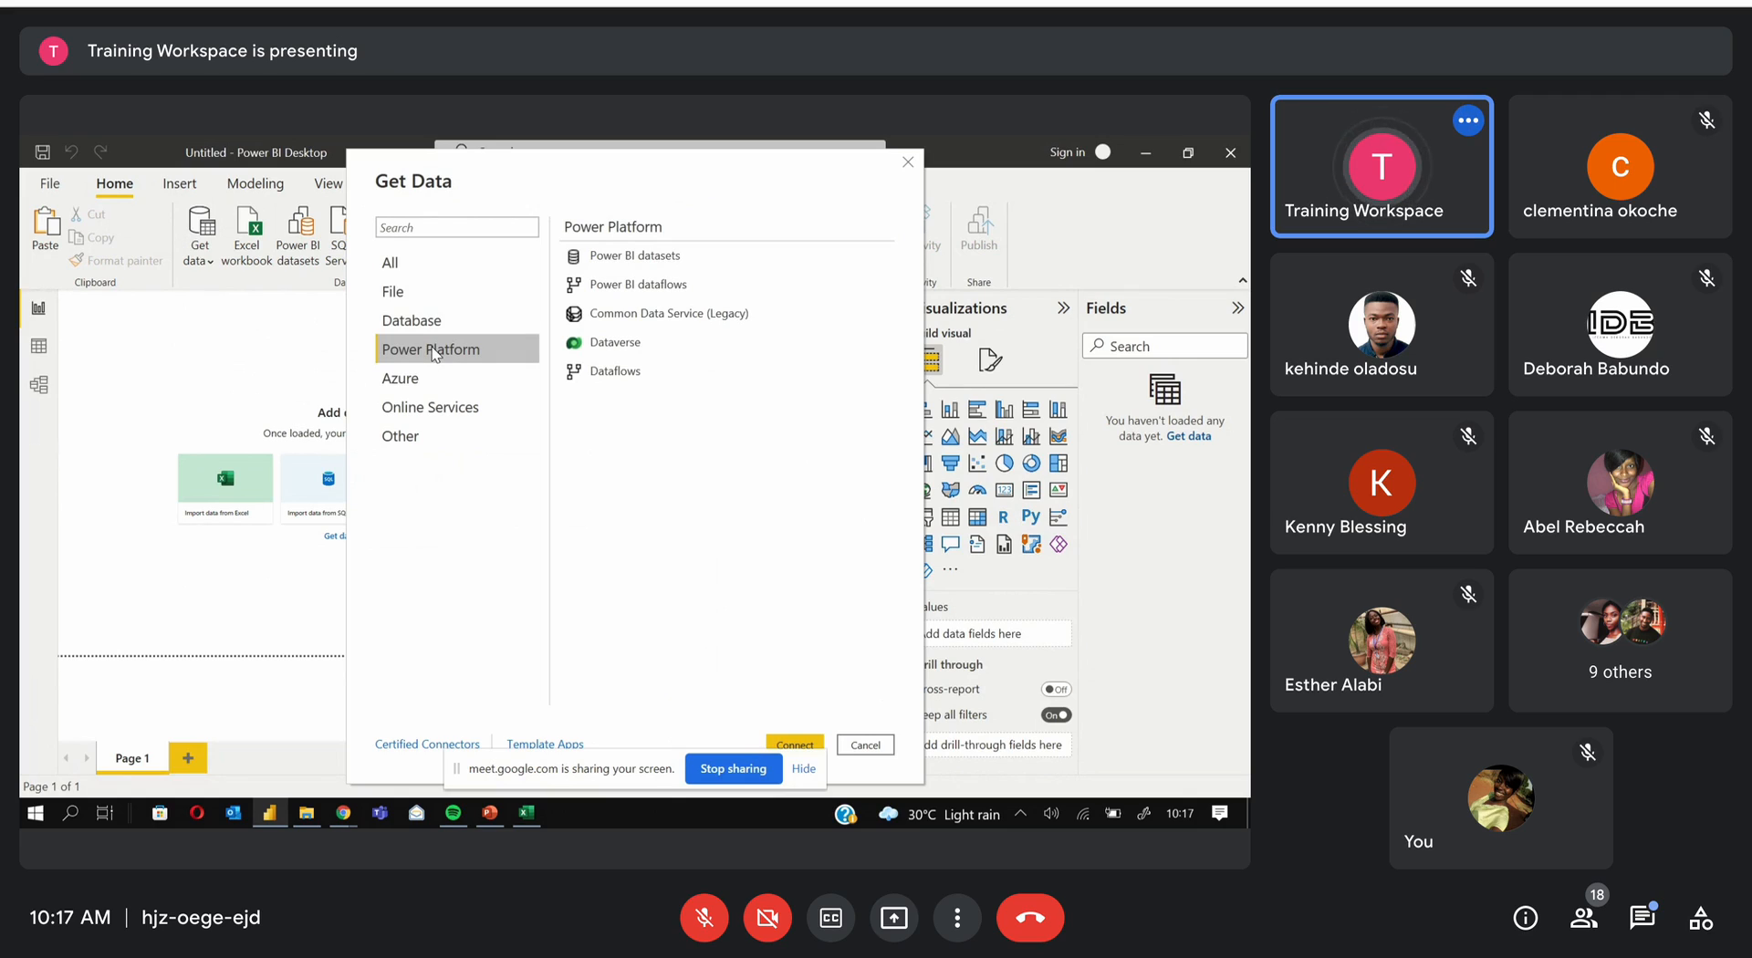
click(439, 381)
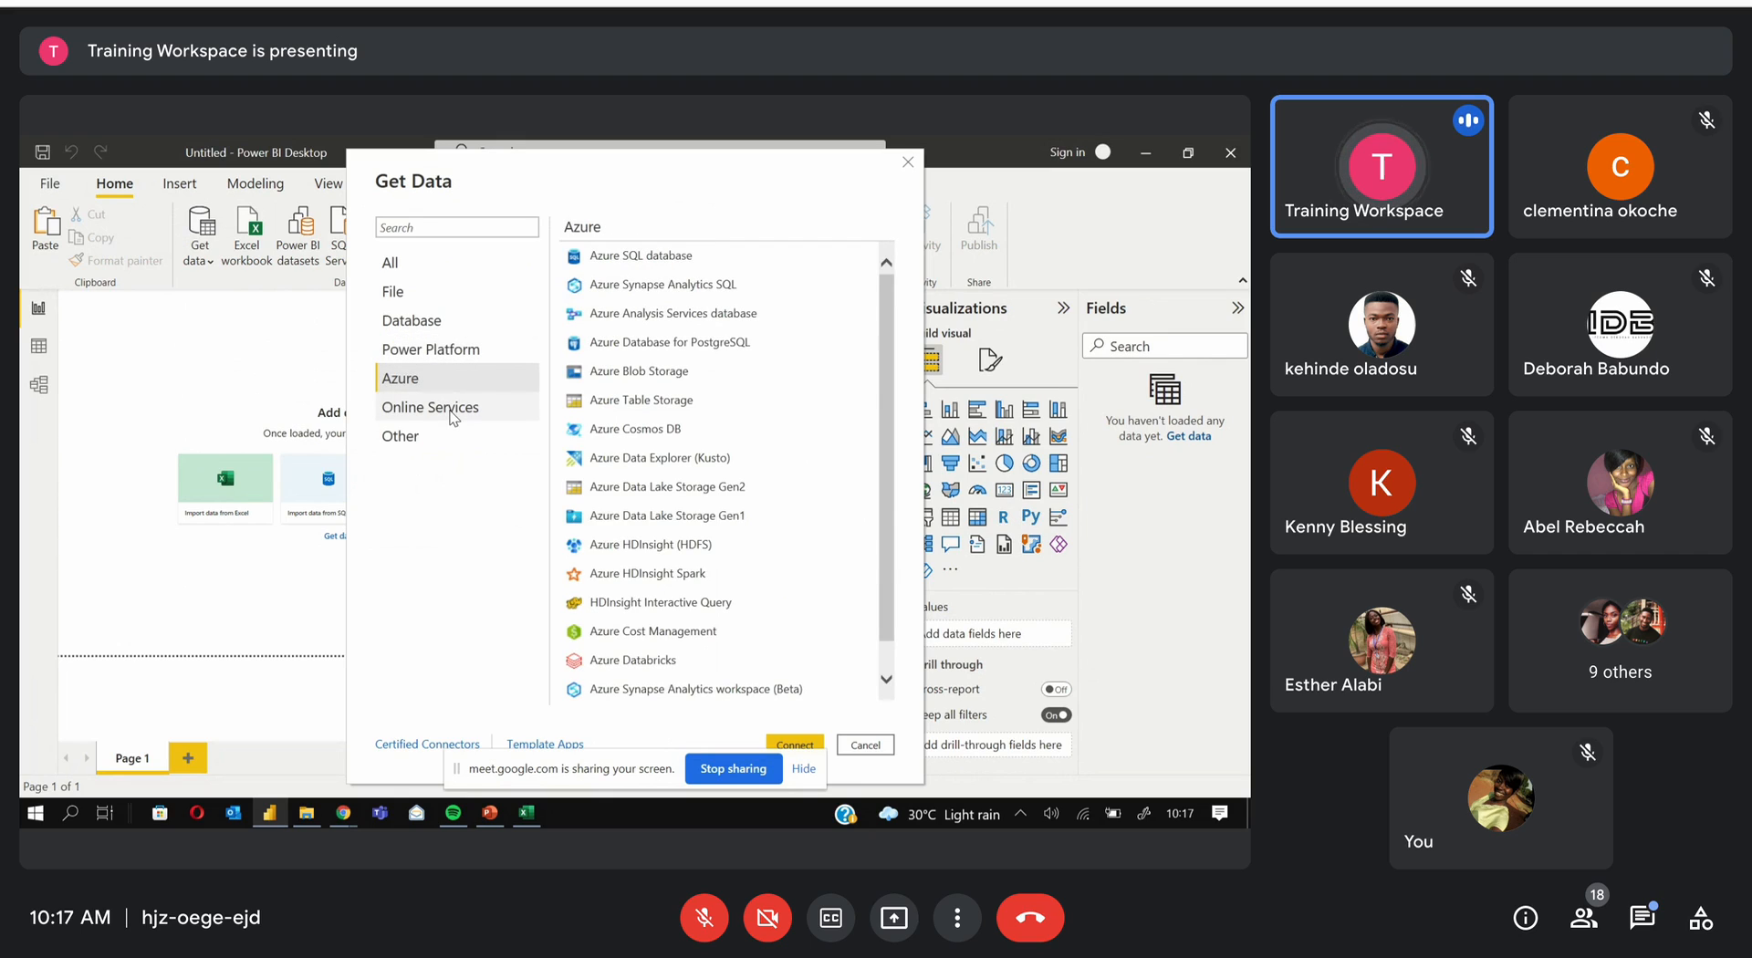
click(451, 416)
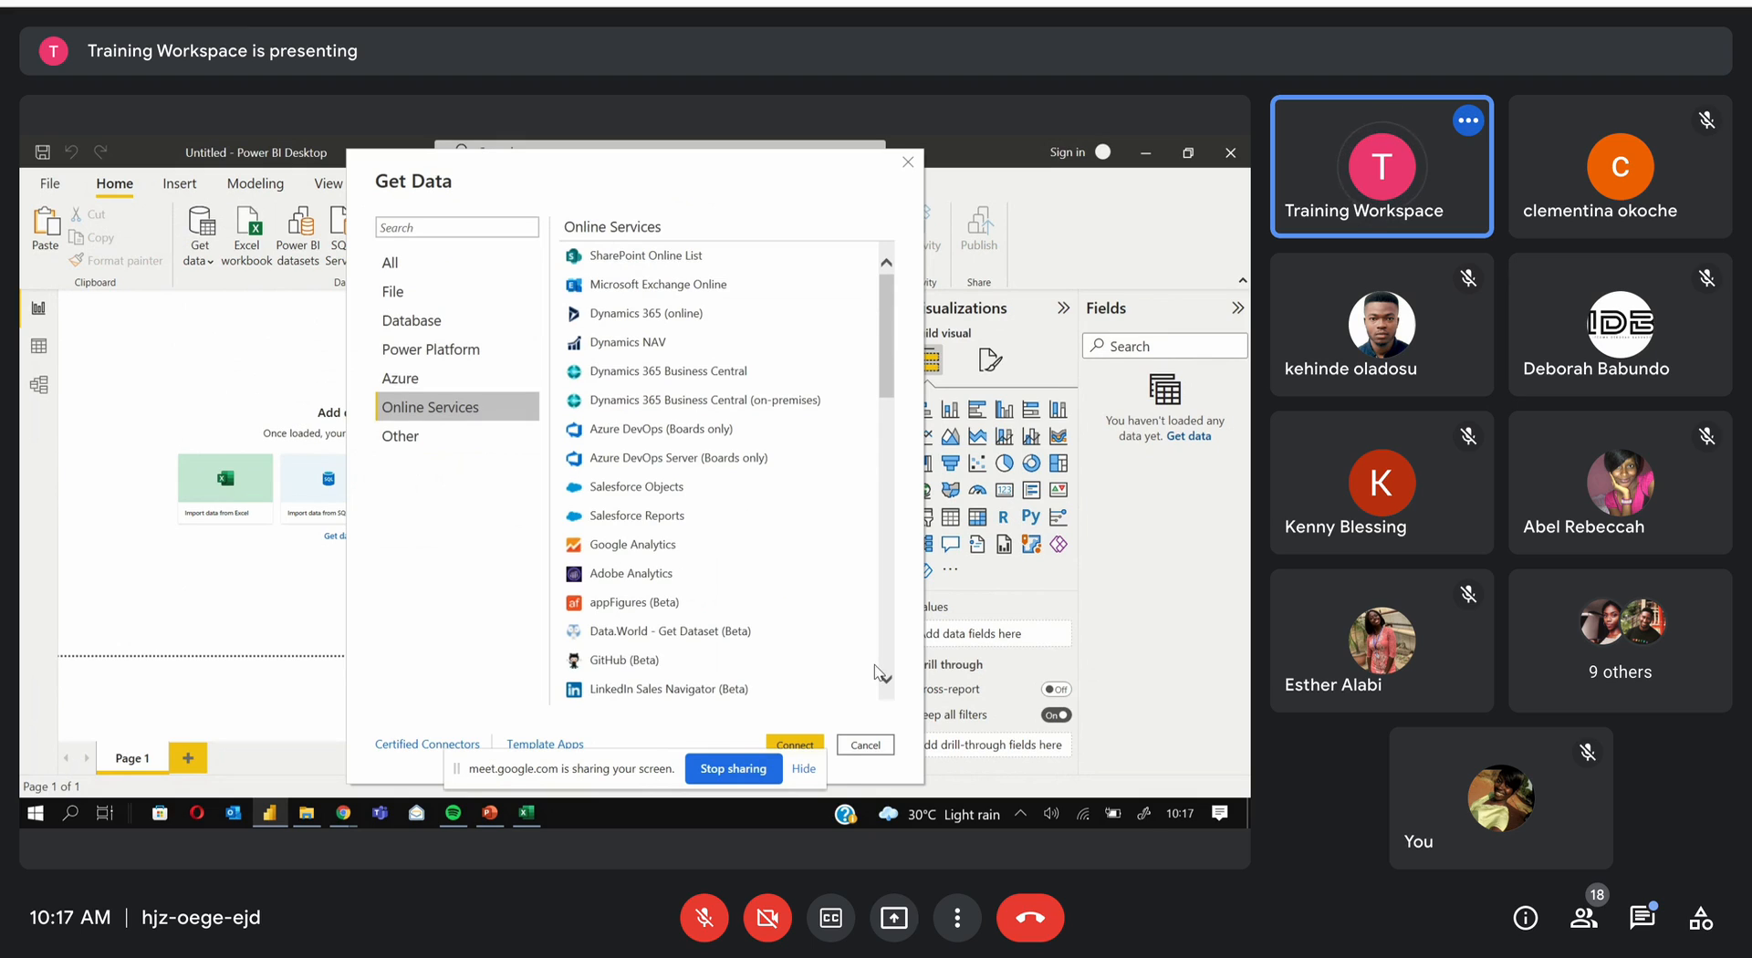
scroll(890, 383, down, 2)
drag(894, 388, 857, 288)
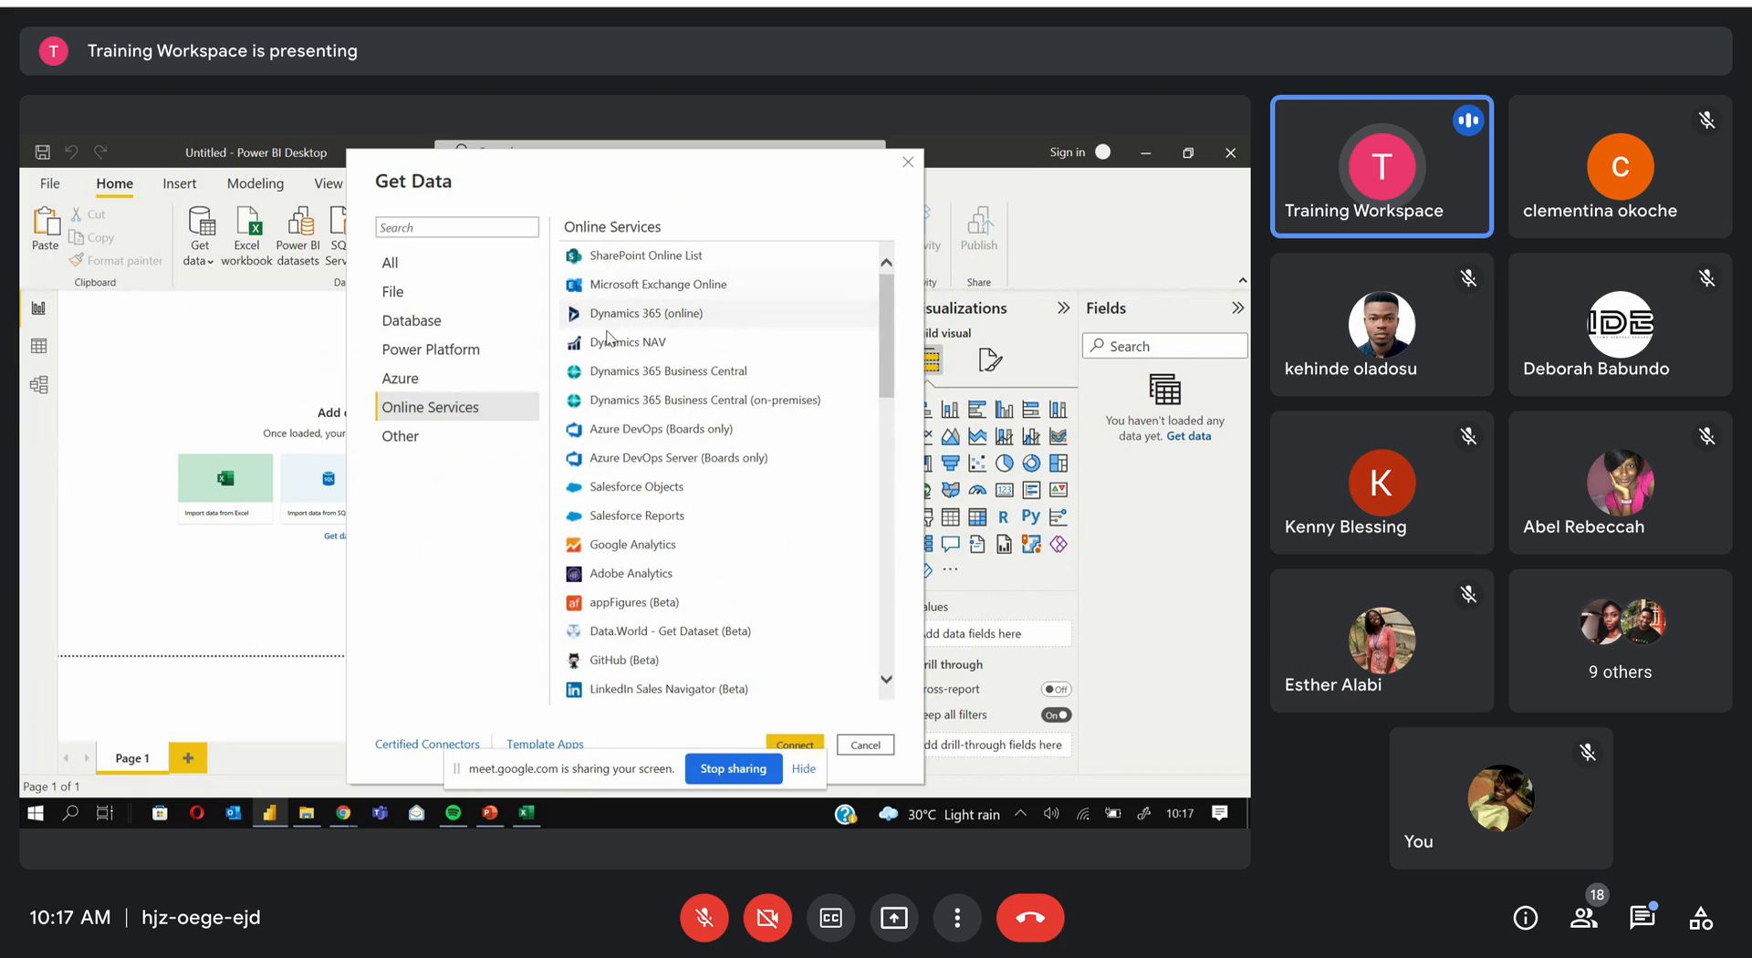
click(435, 440)
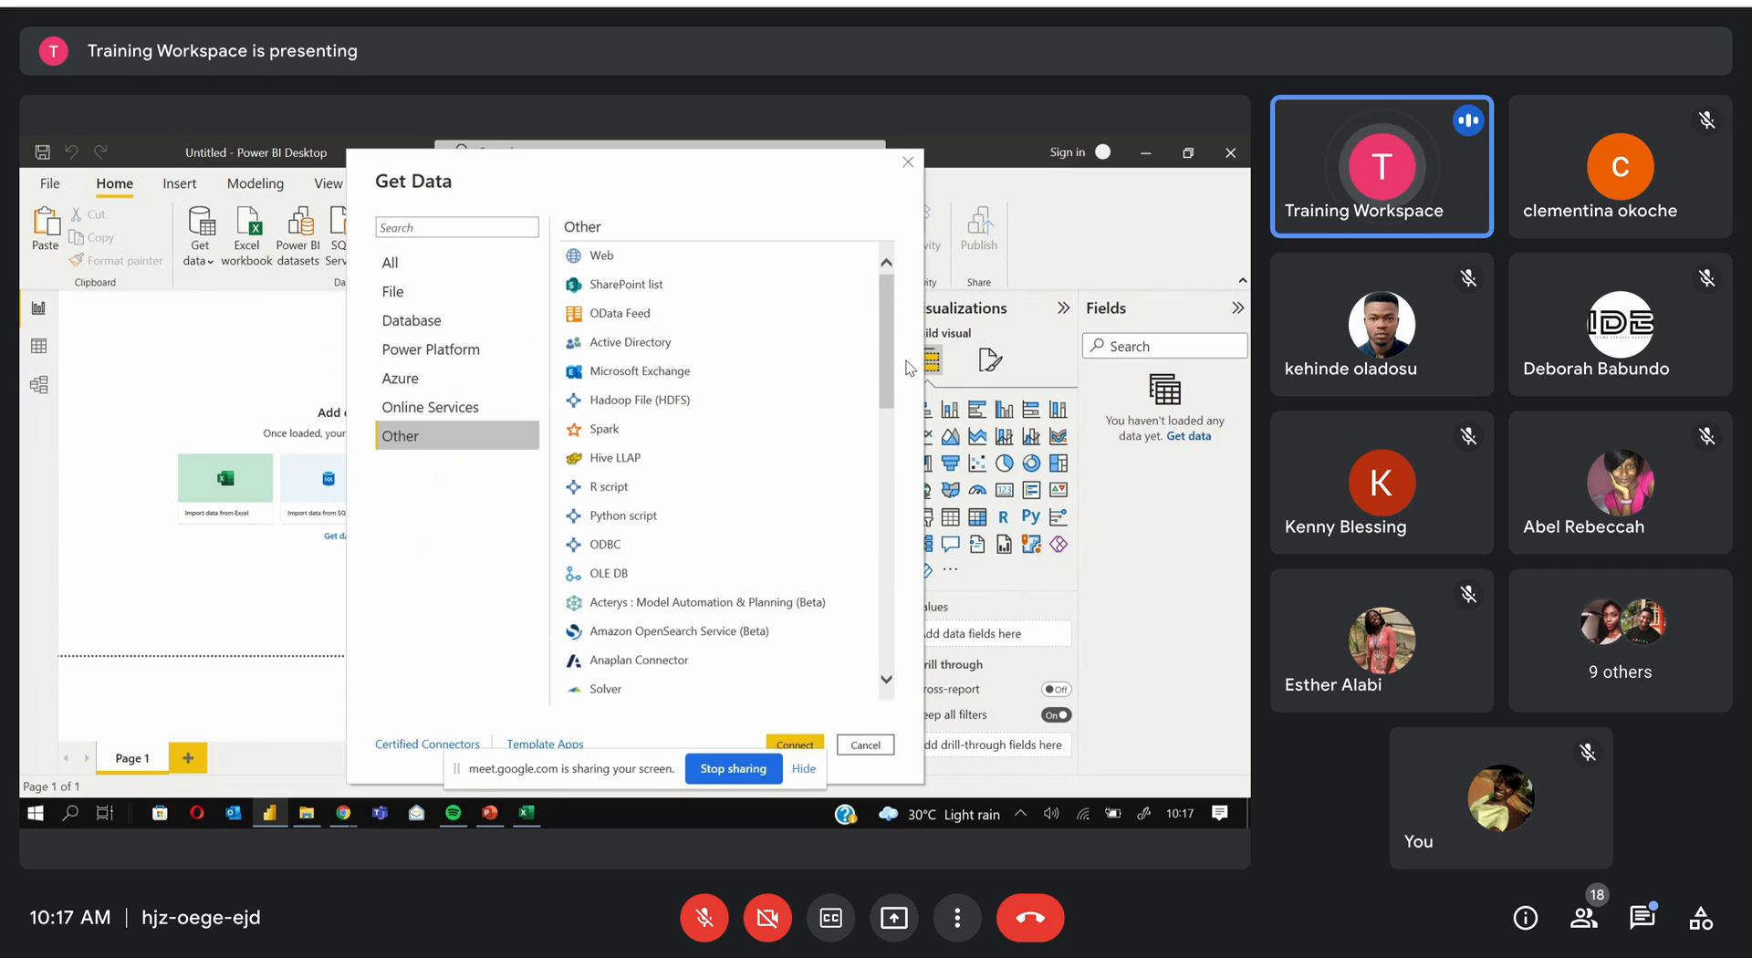
drag(893, 372, 884, 634)
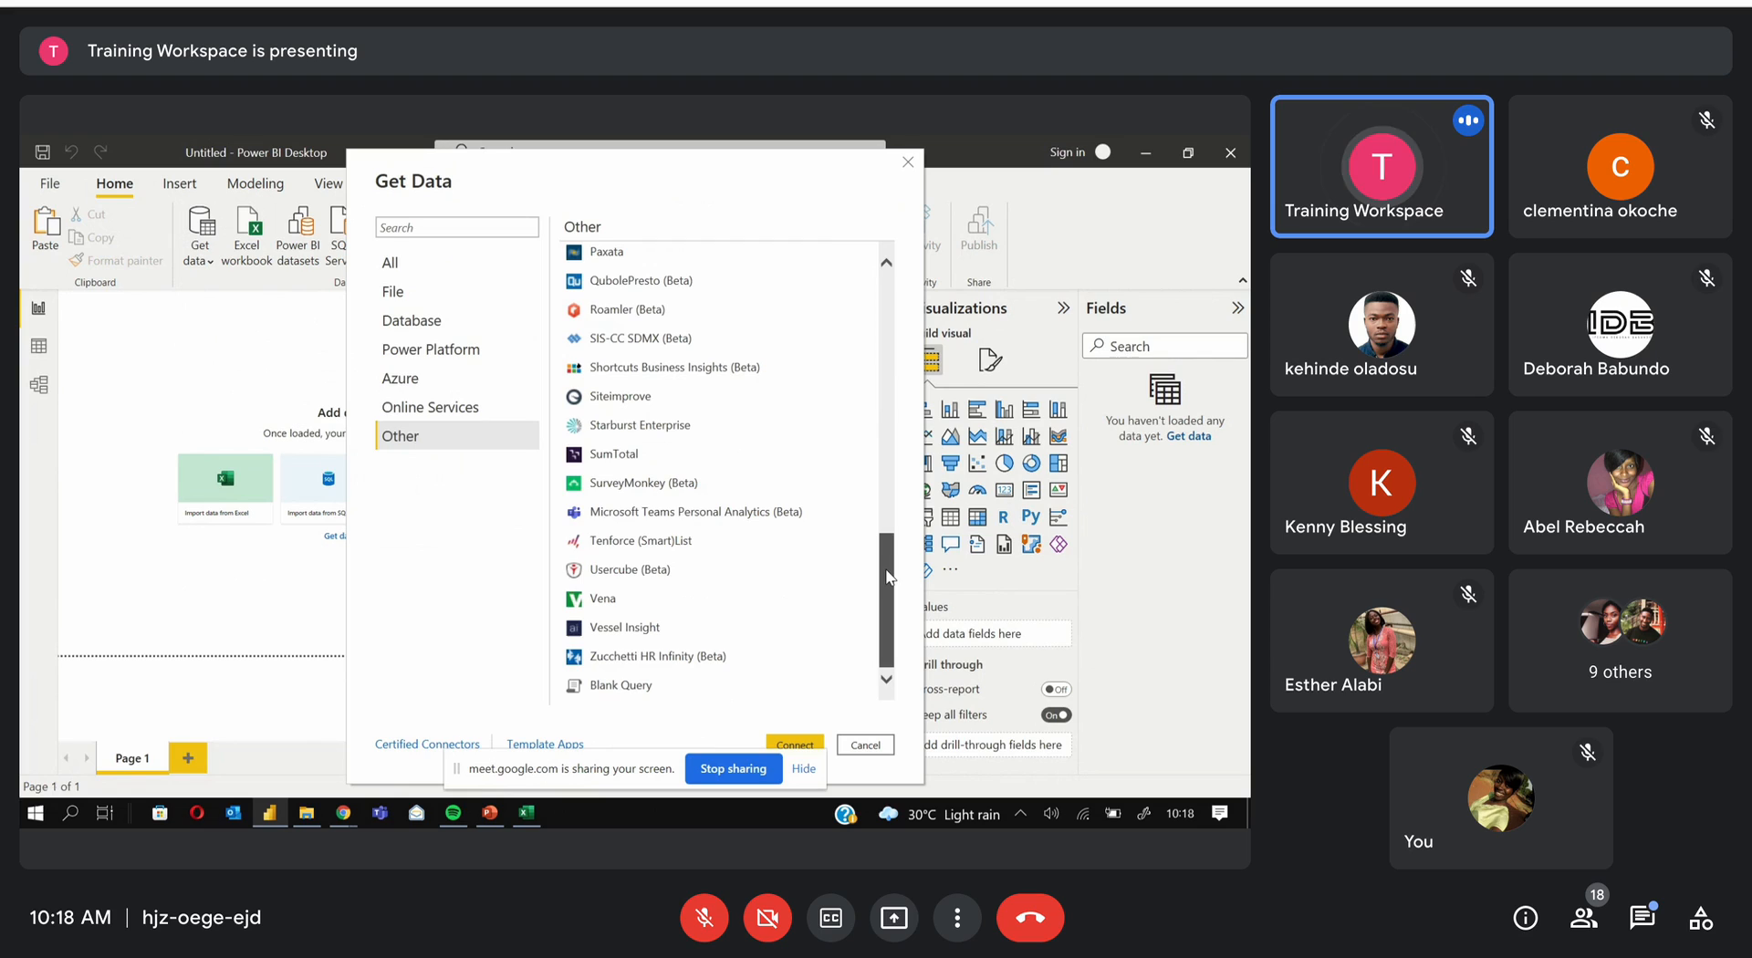
drag(888, 574, 888, 318)
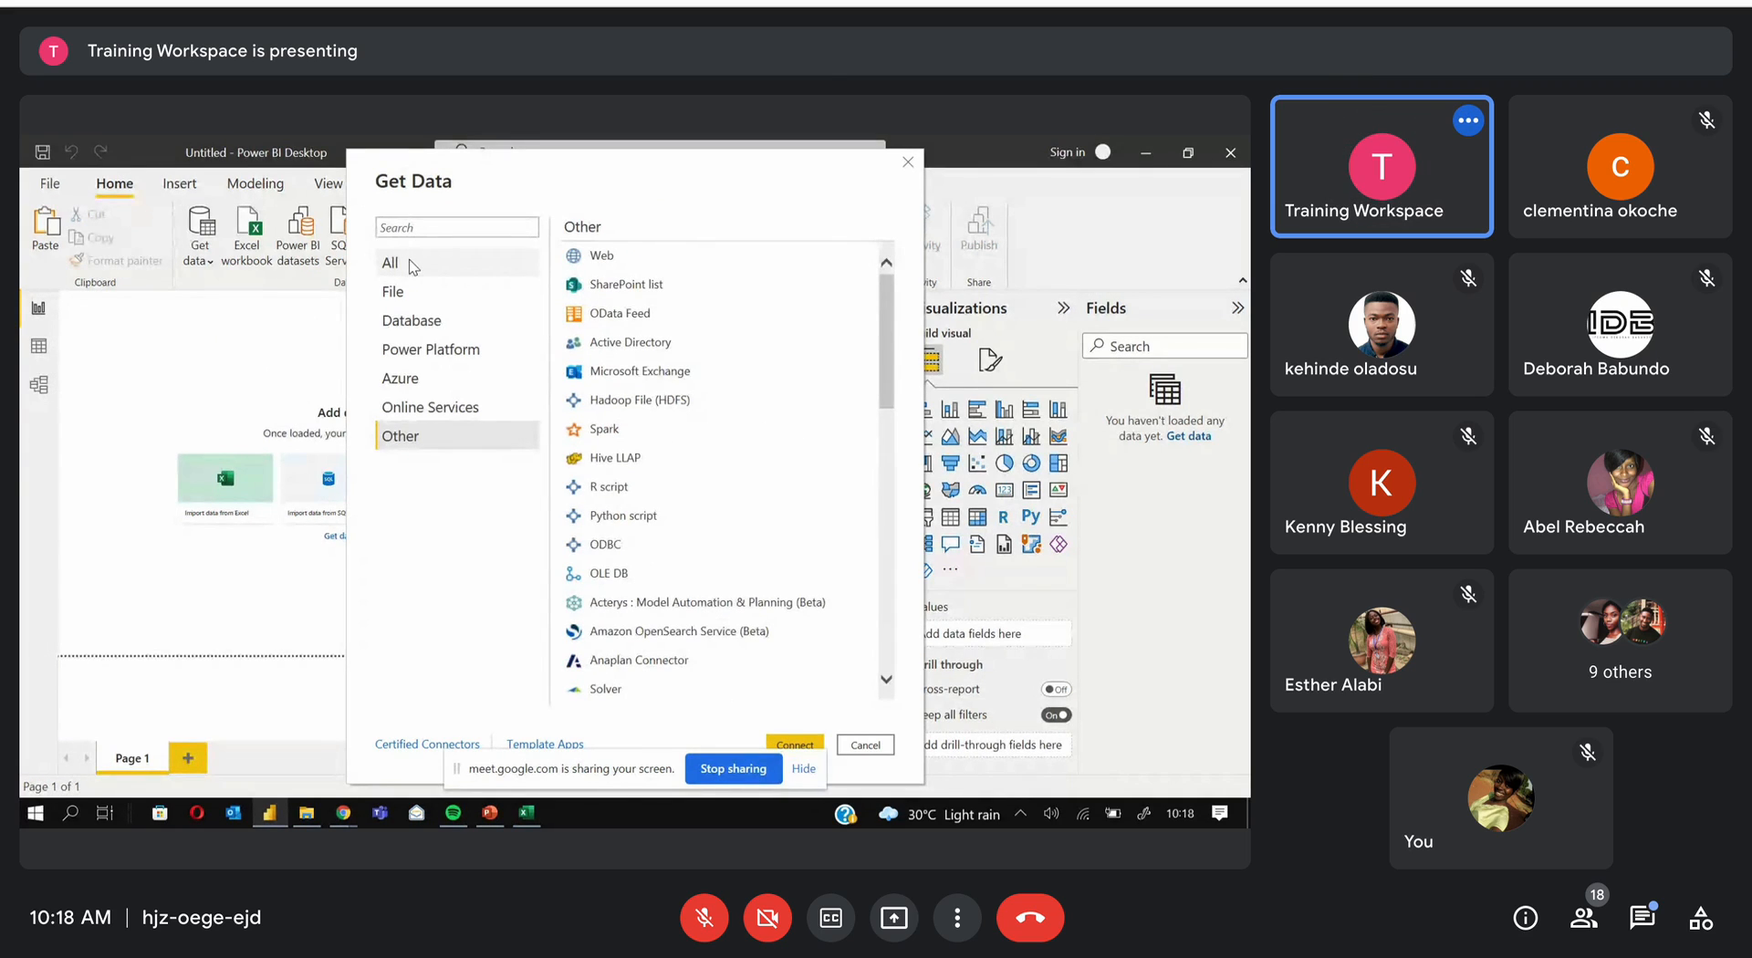
click(413, 292)
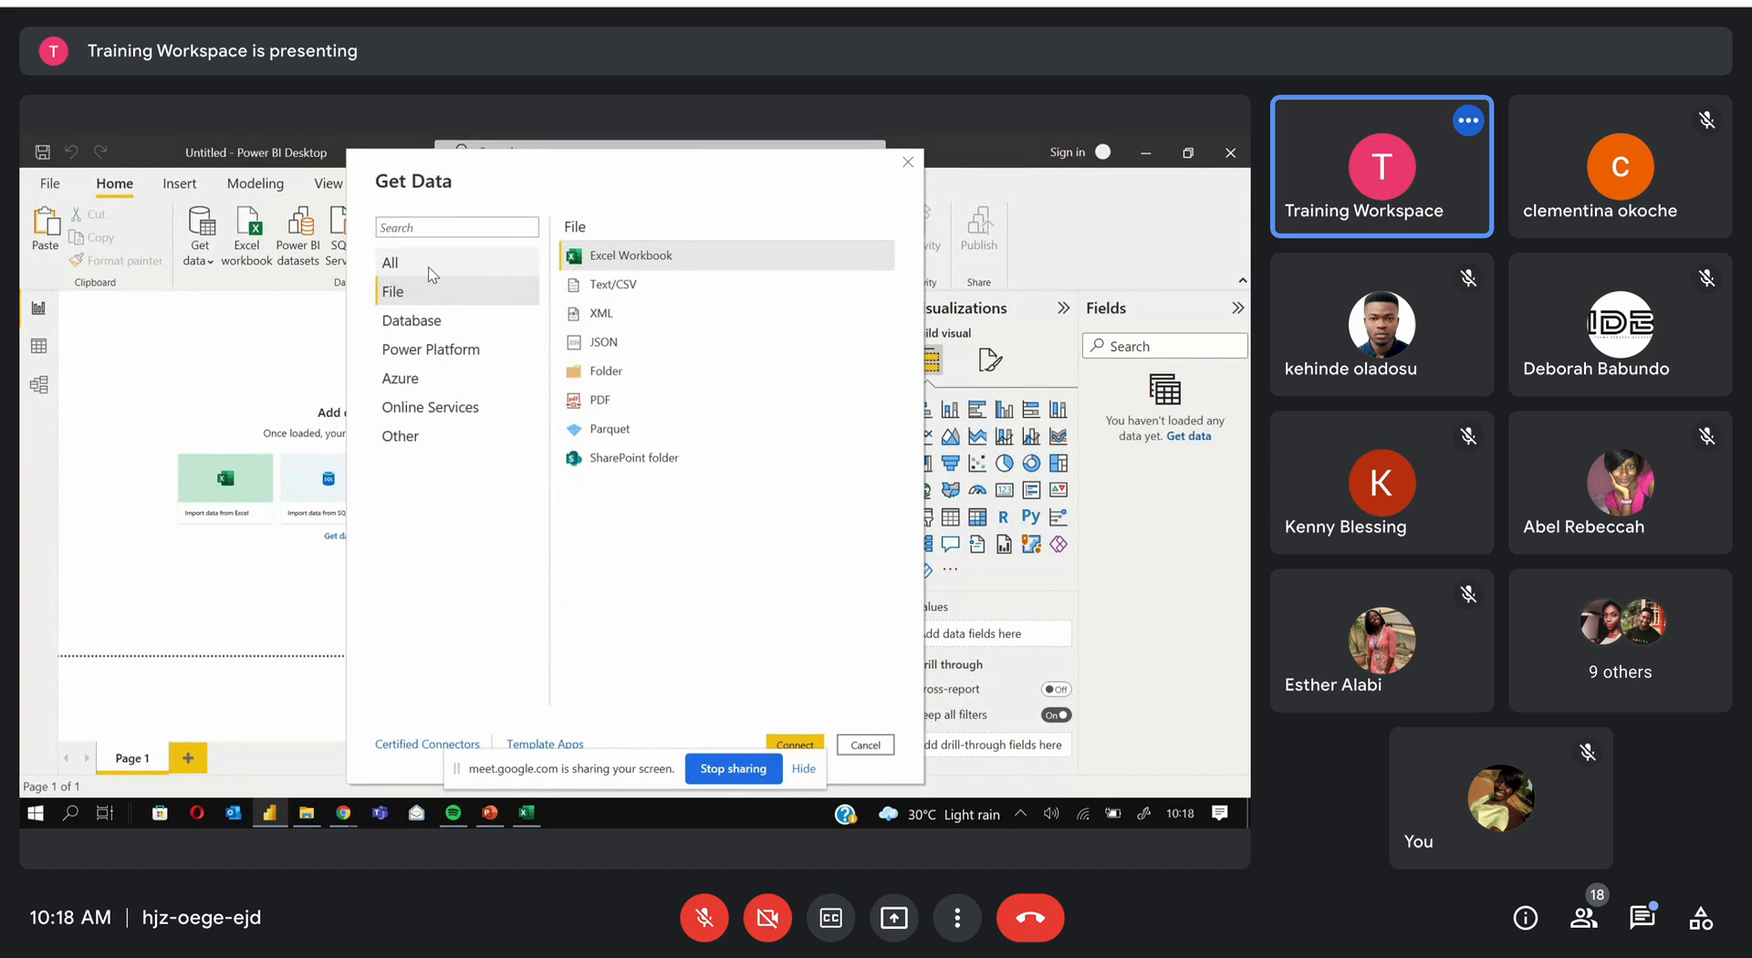
click(429, 267)
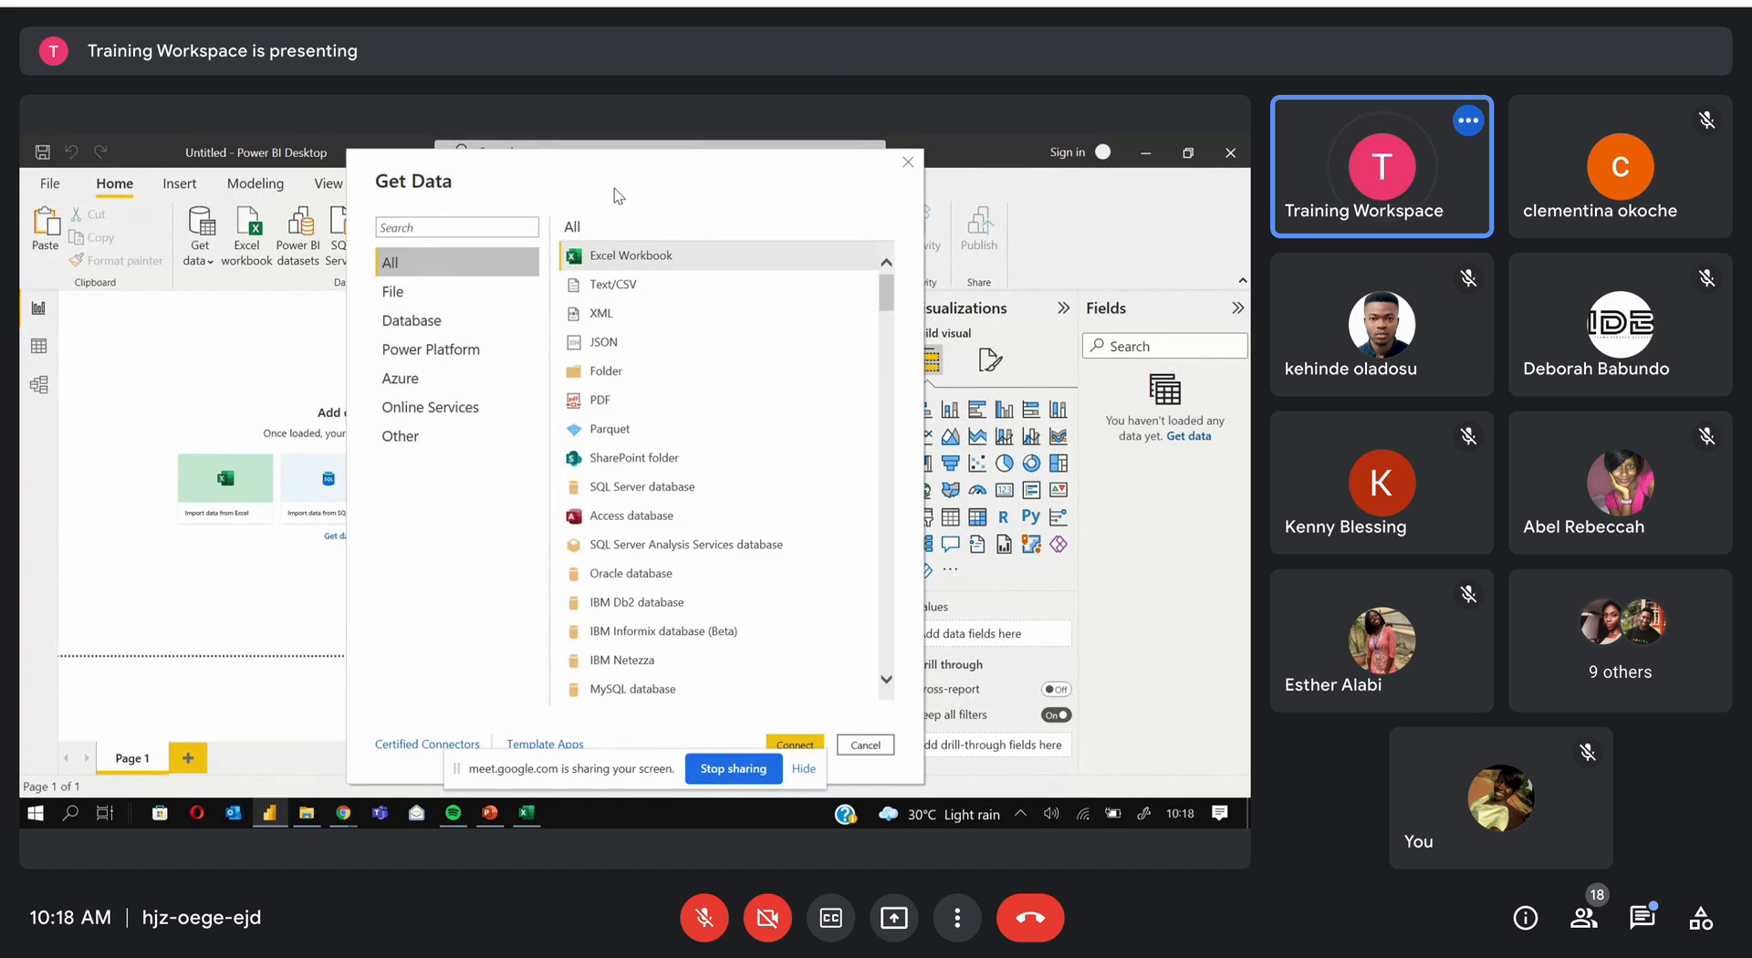
Connect to a new data source with the Excel Workbook connector
drag(615, 188, 603, 199)
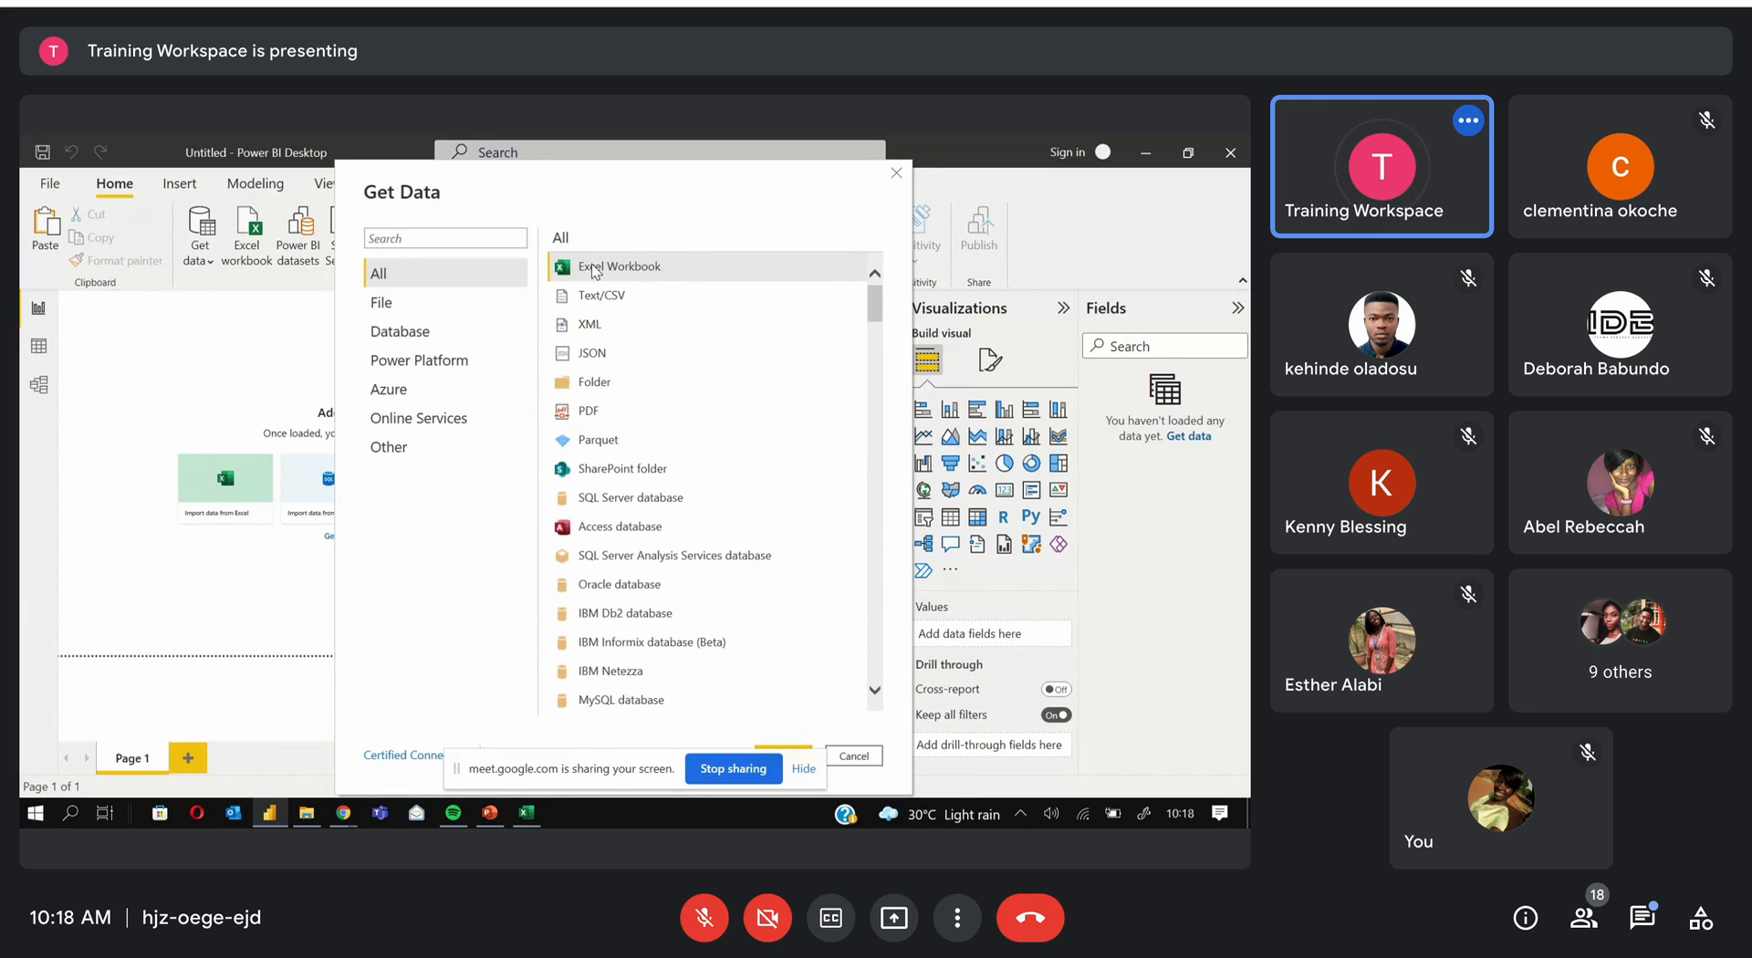
click(593, 269)
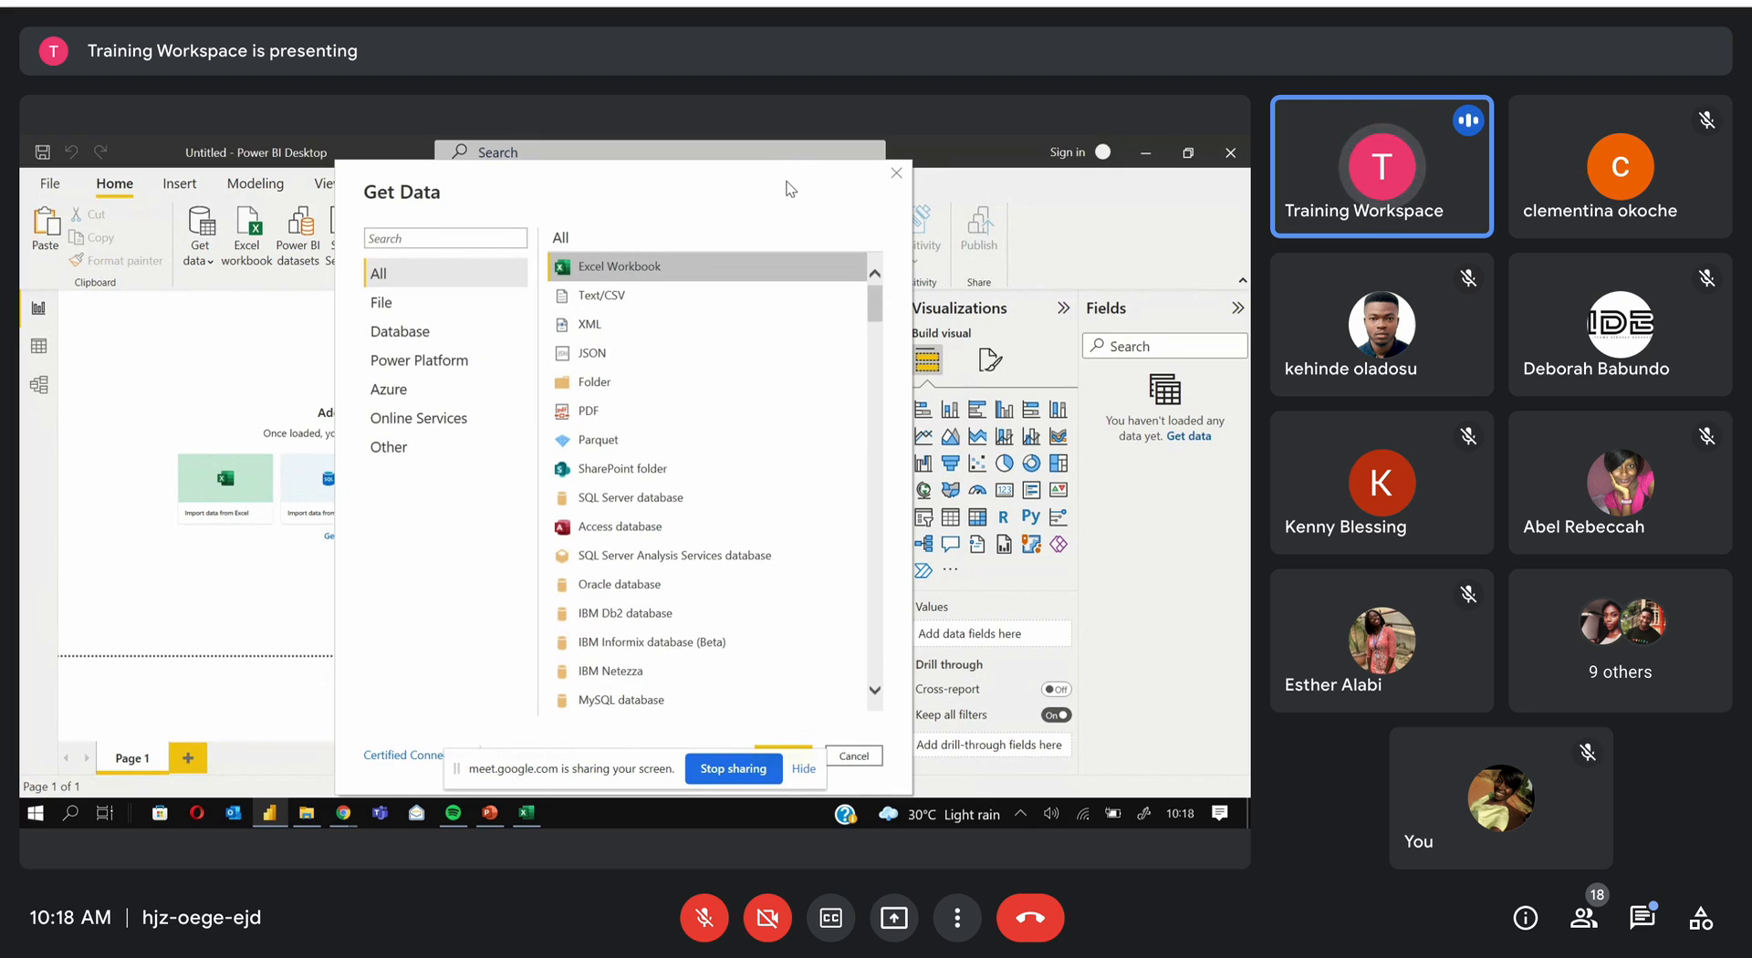
drag(786, 179, 787, 150)
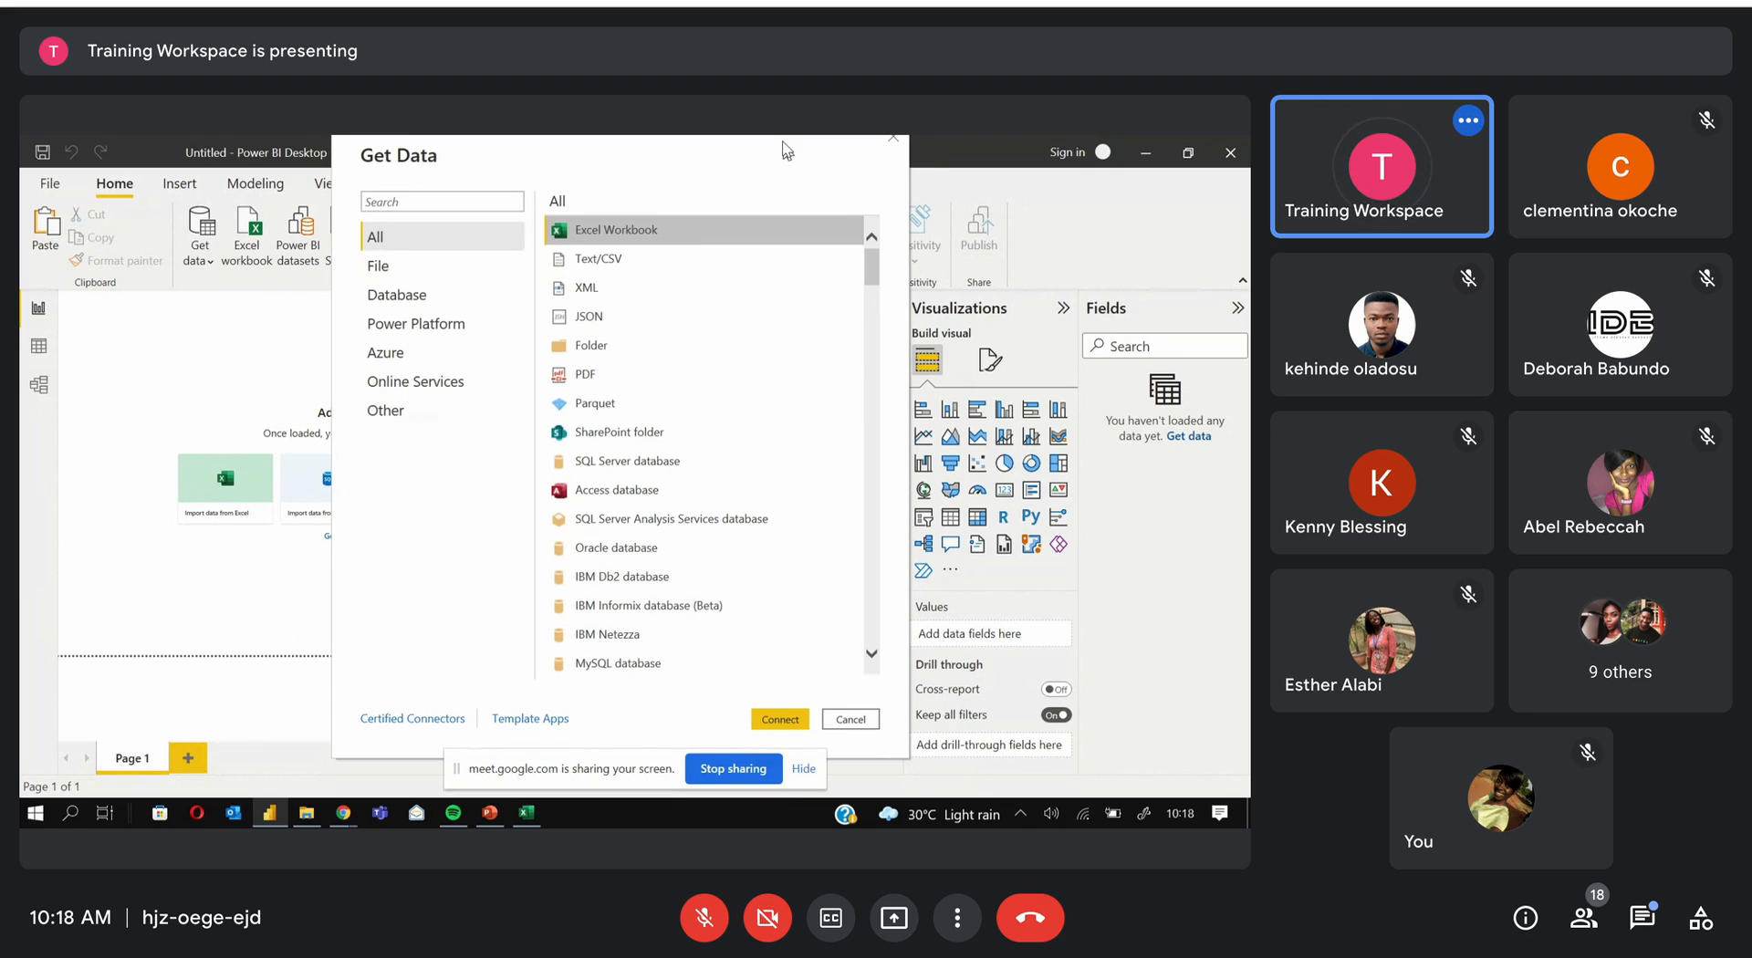
click(771, 732)
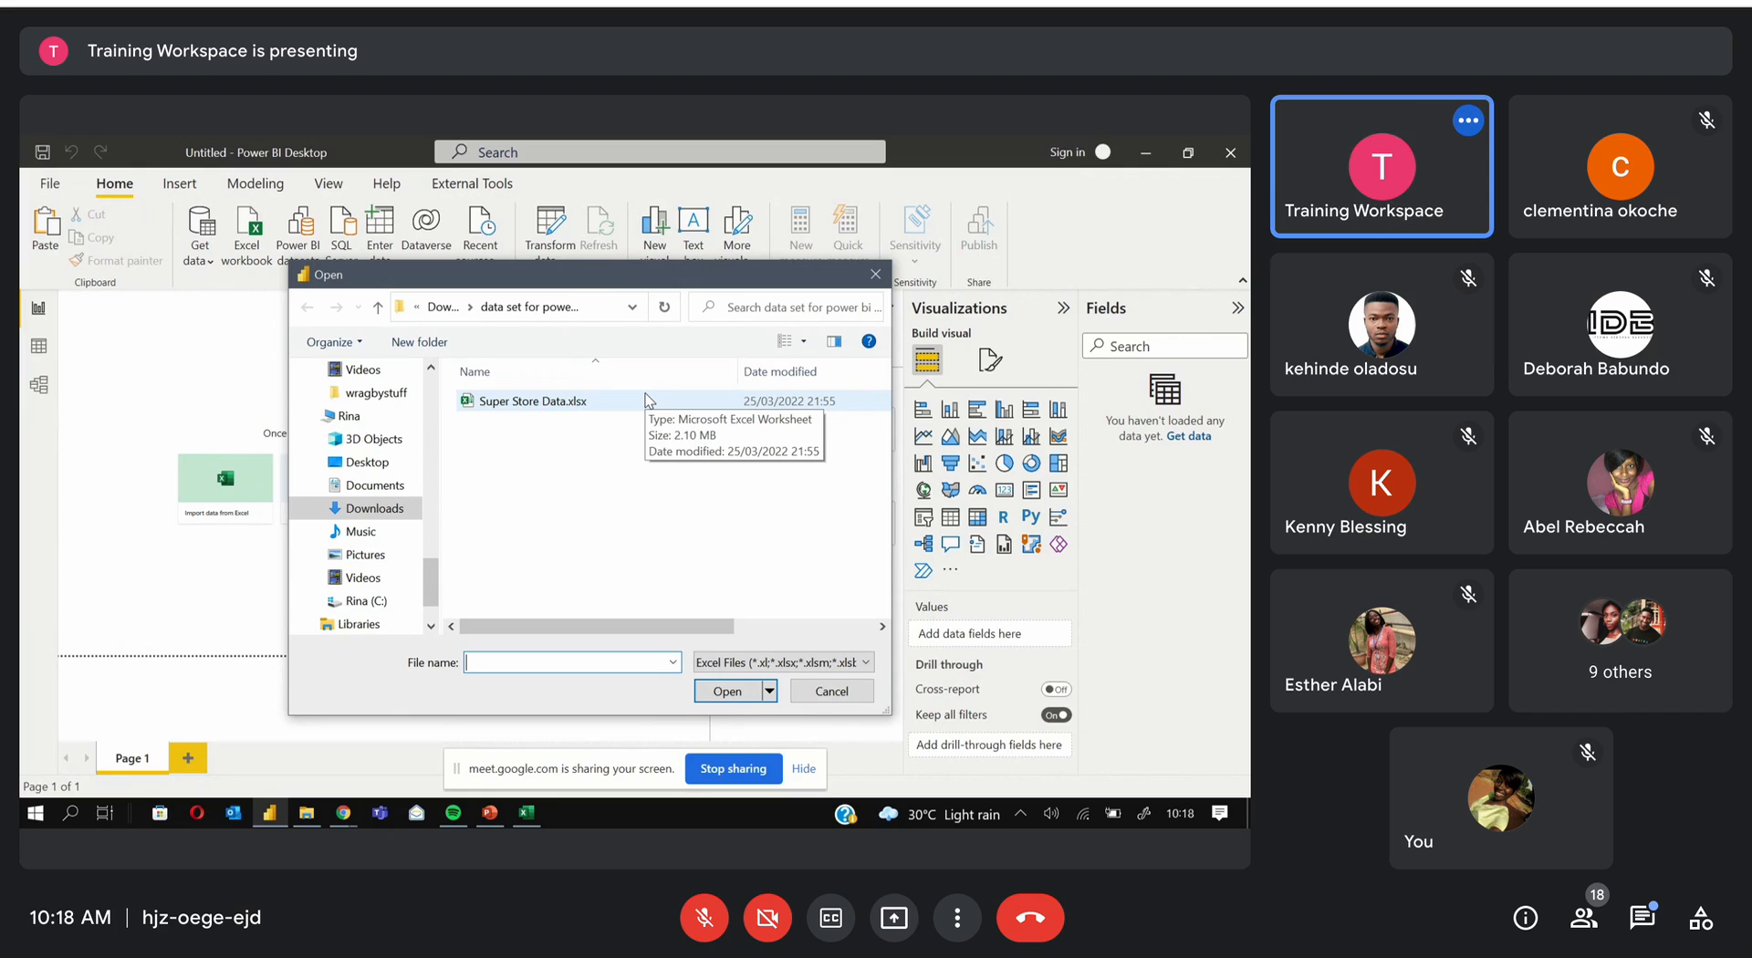
Switch the file filter to All Files and back to Excel Files, and open Super Store Data.xlsx
click(821, 662)
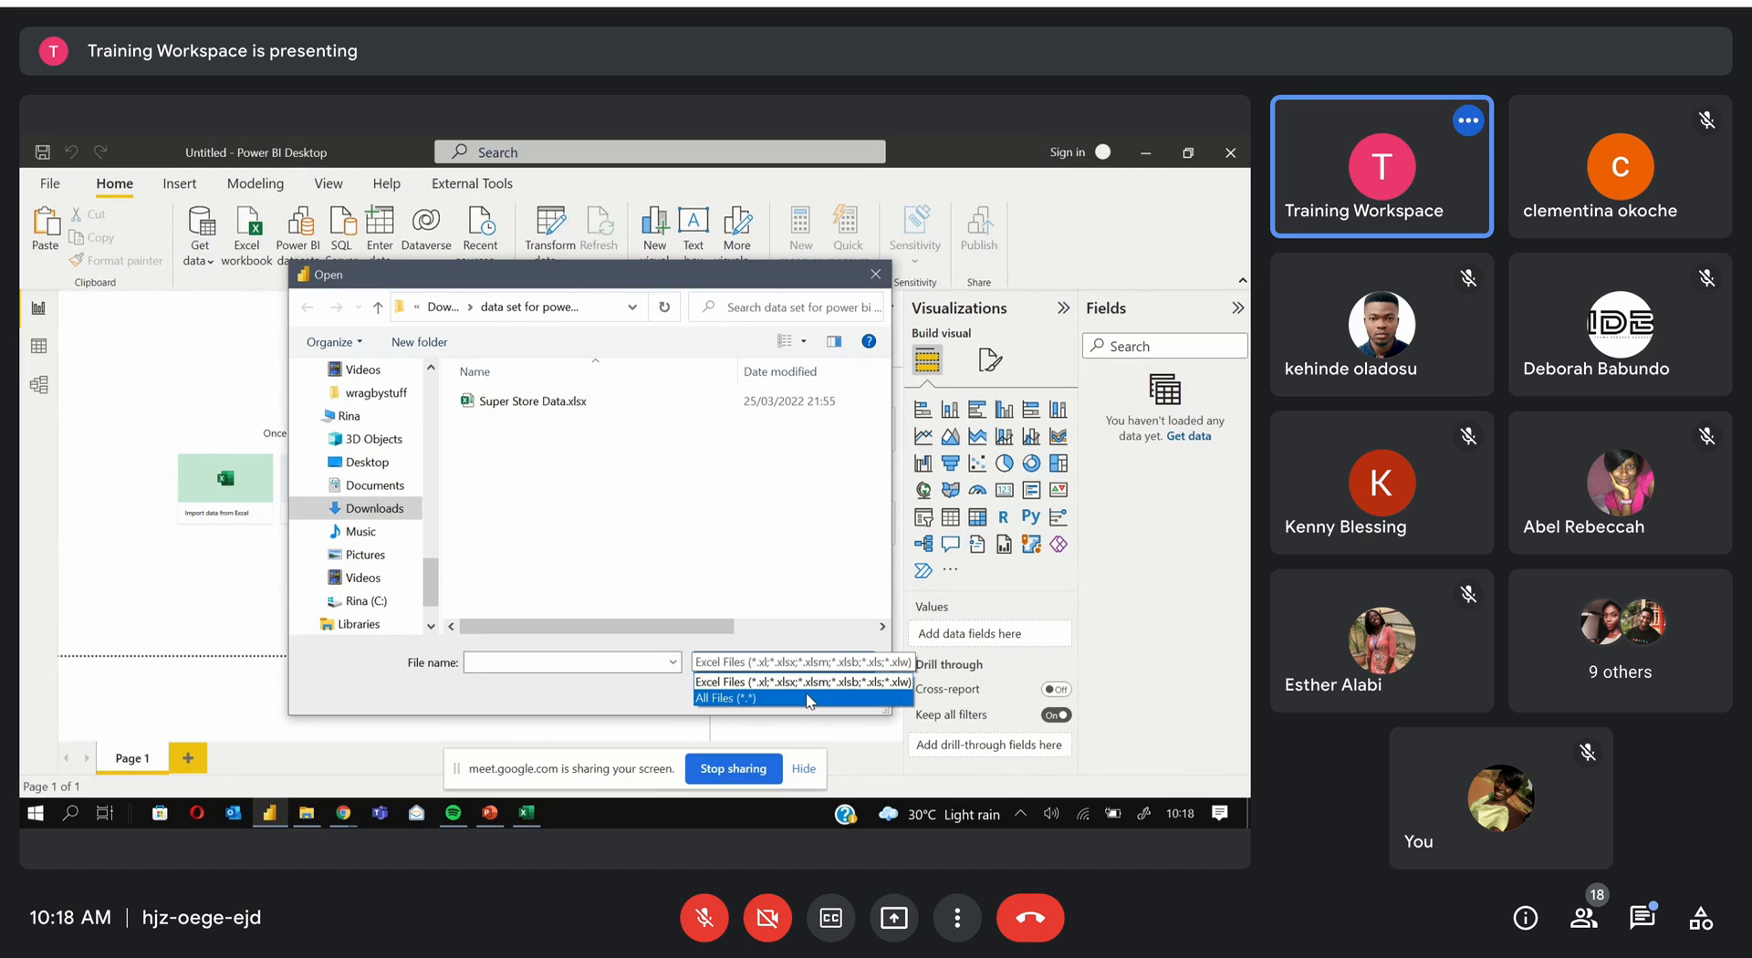
click(808, 699)
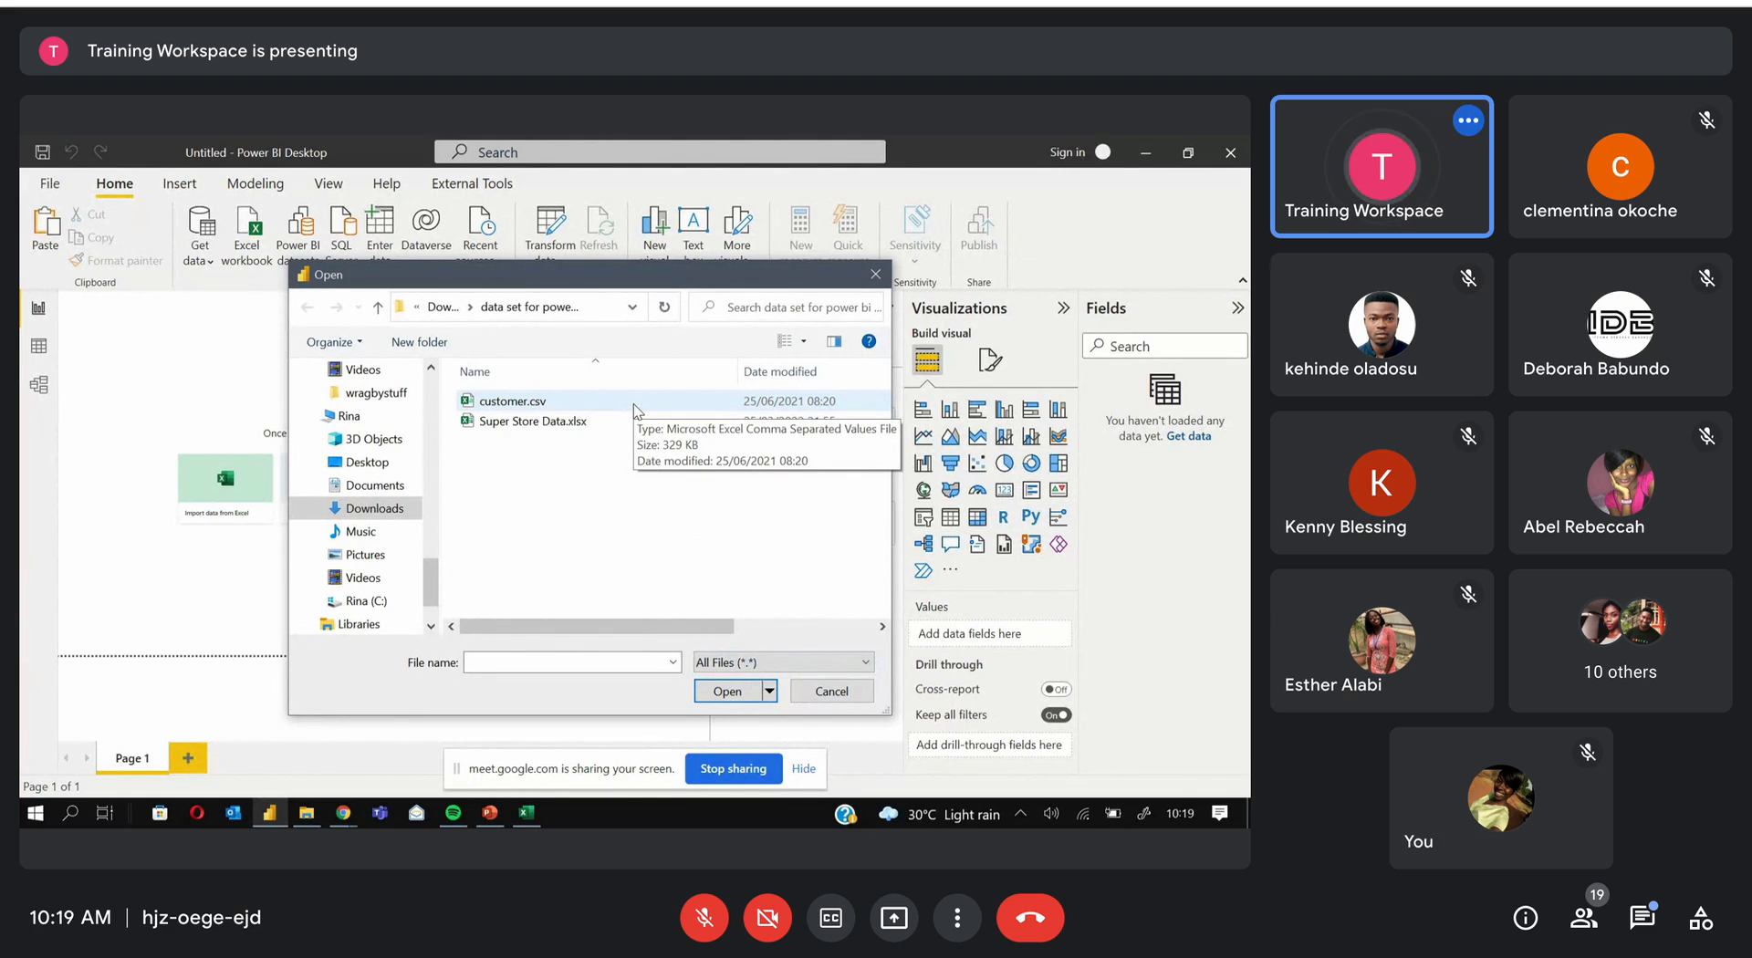
click(776, 663)
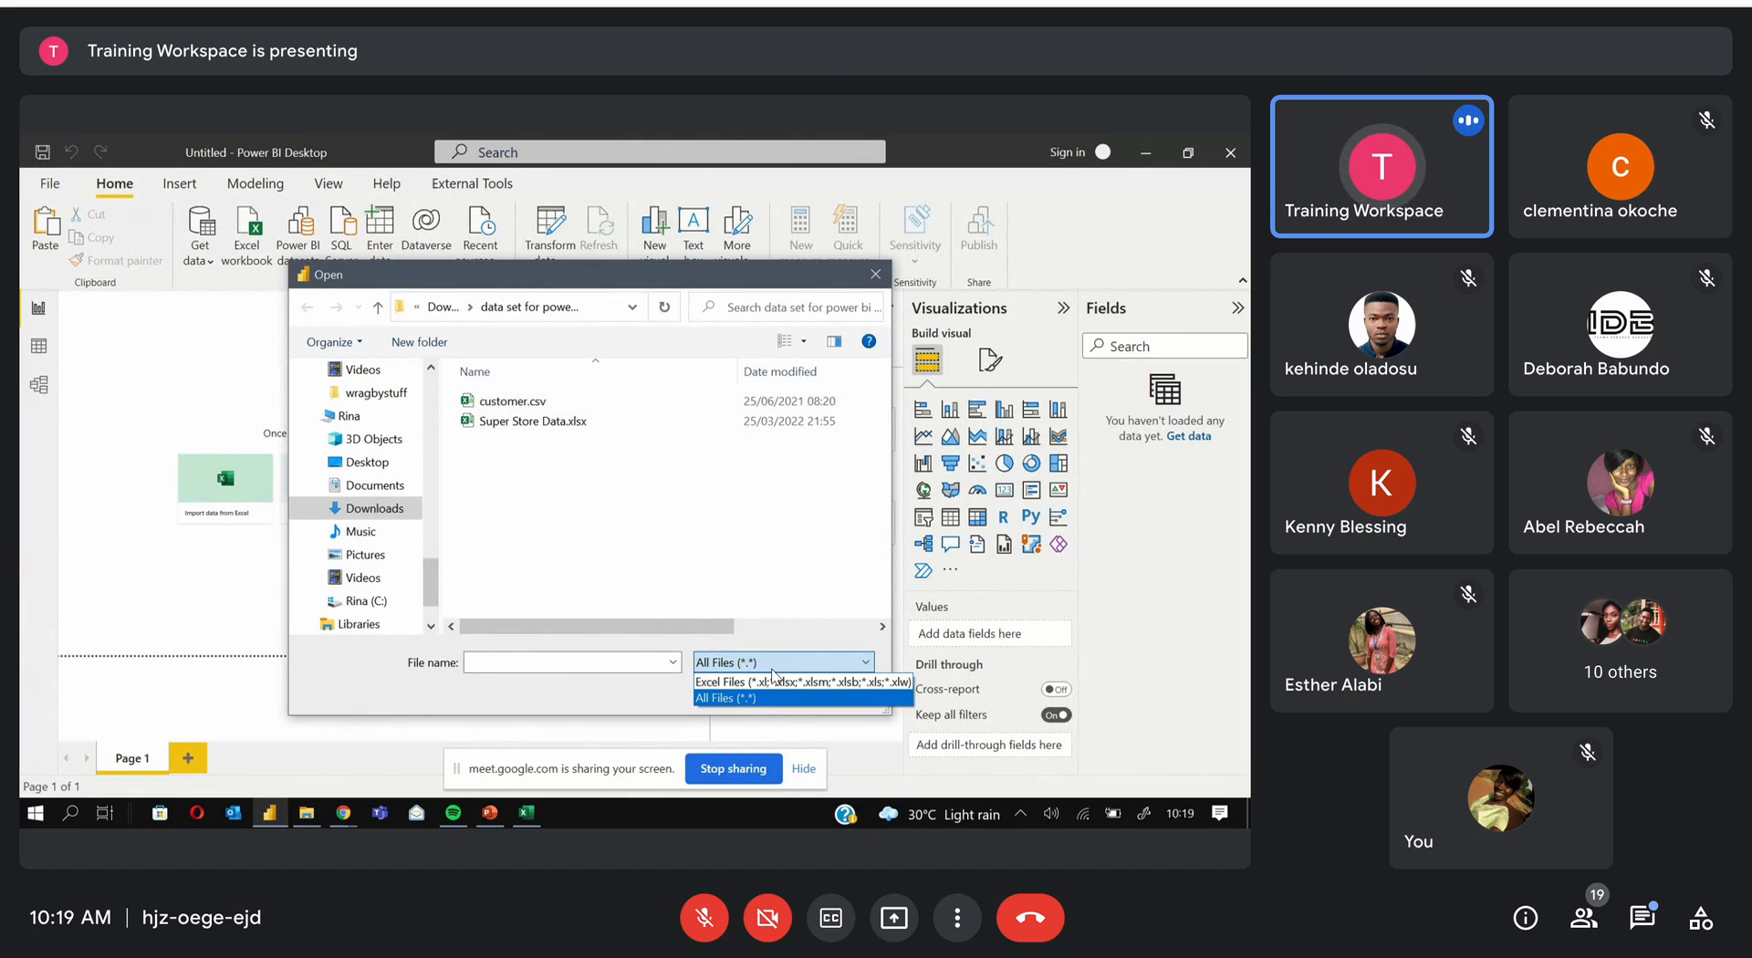
click(775, 682)
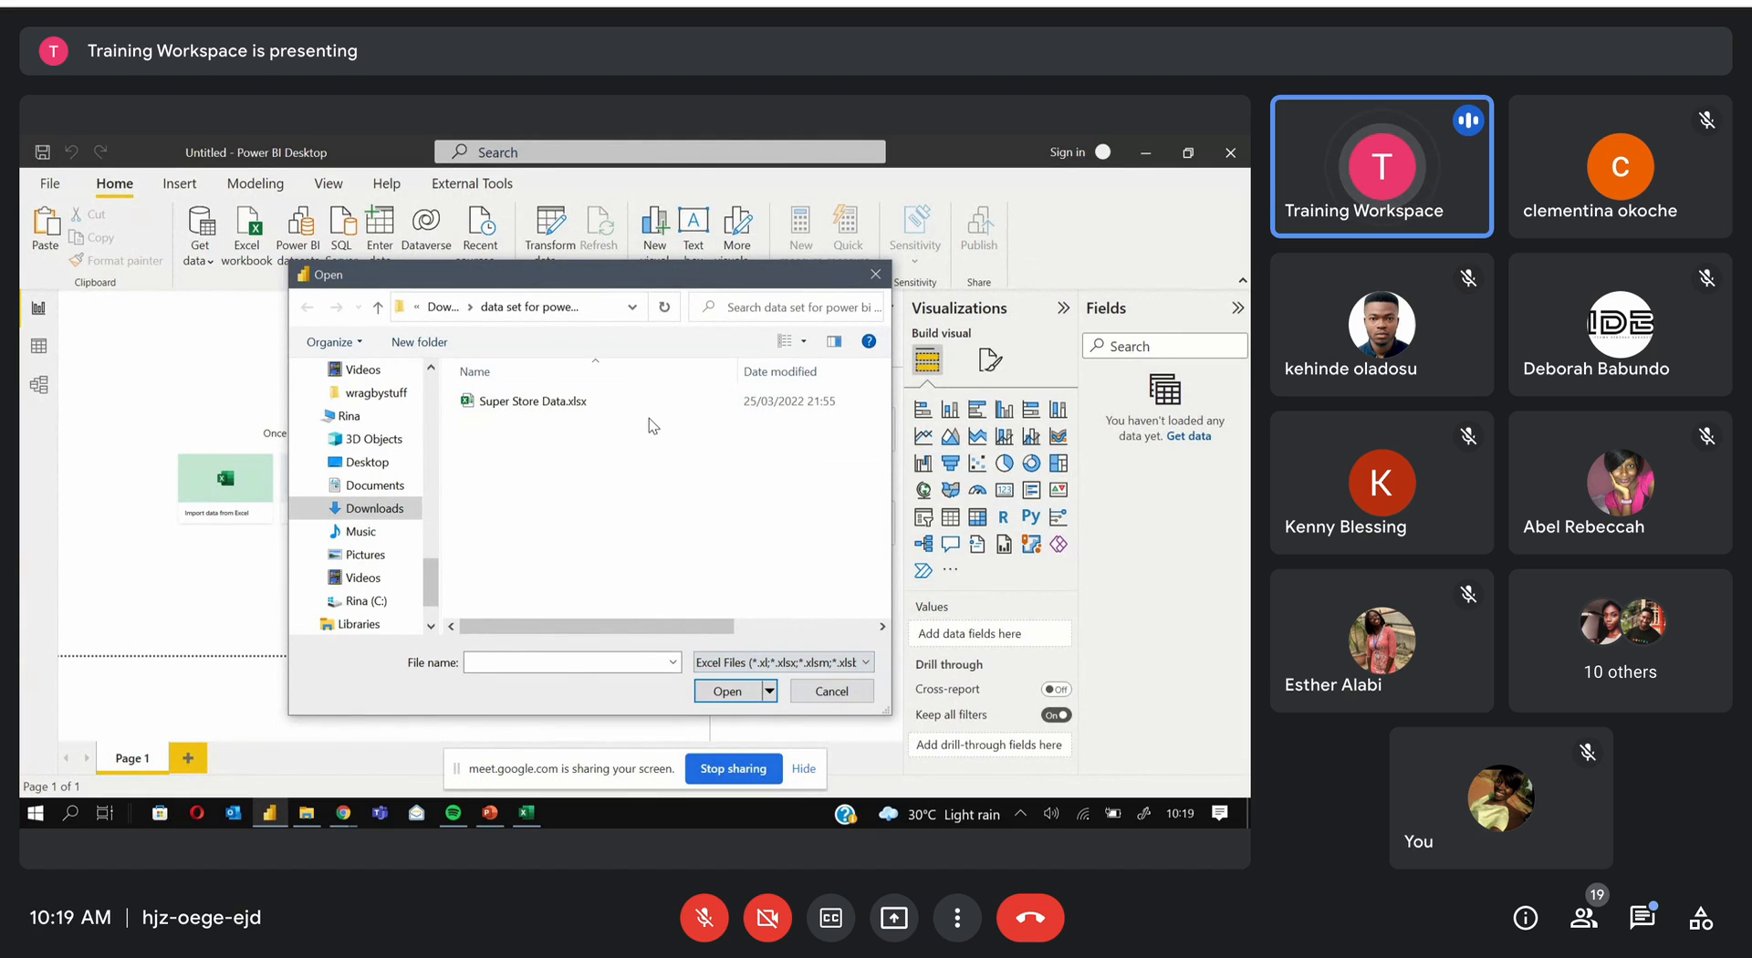
click(595, 413)
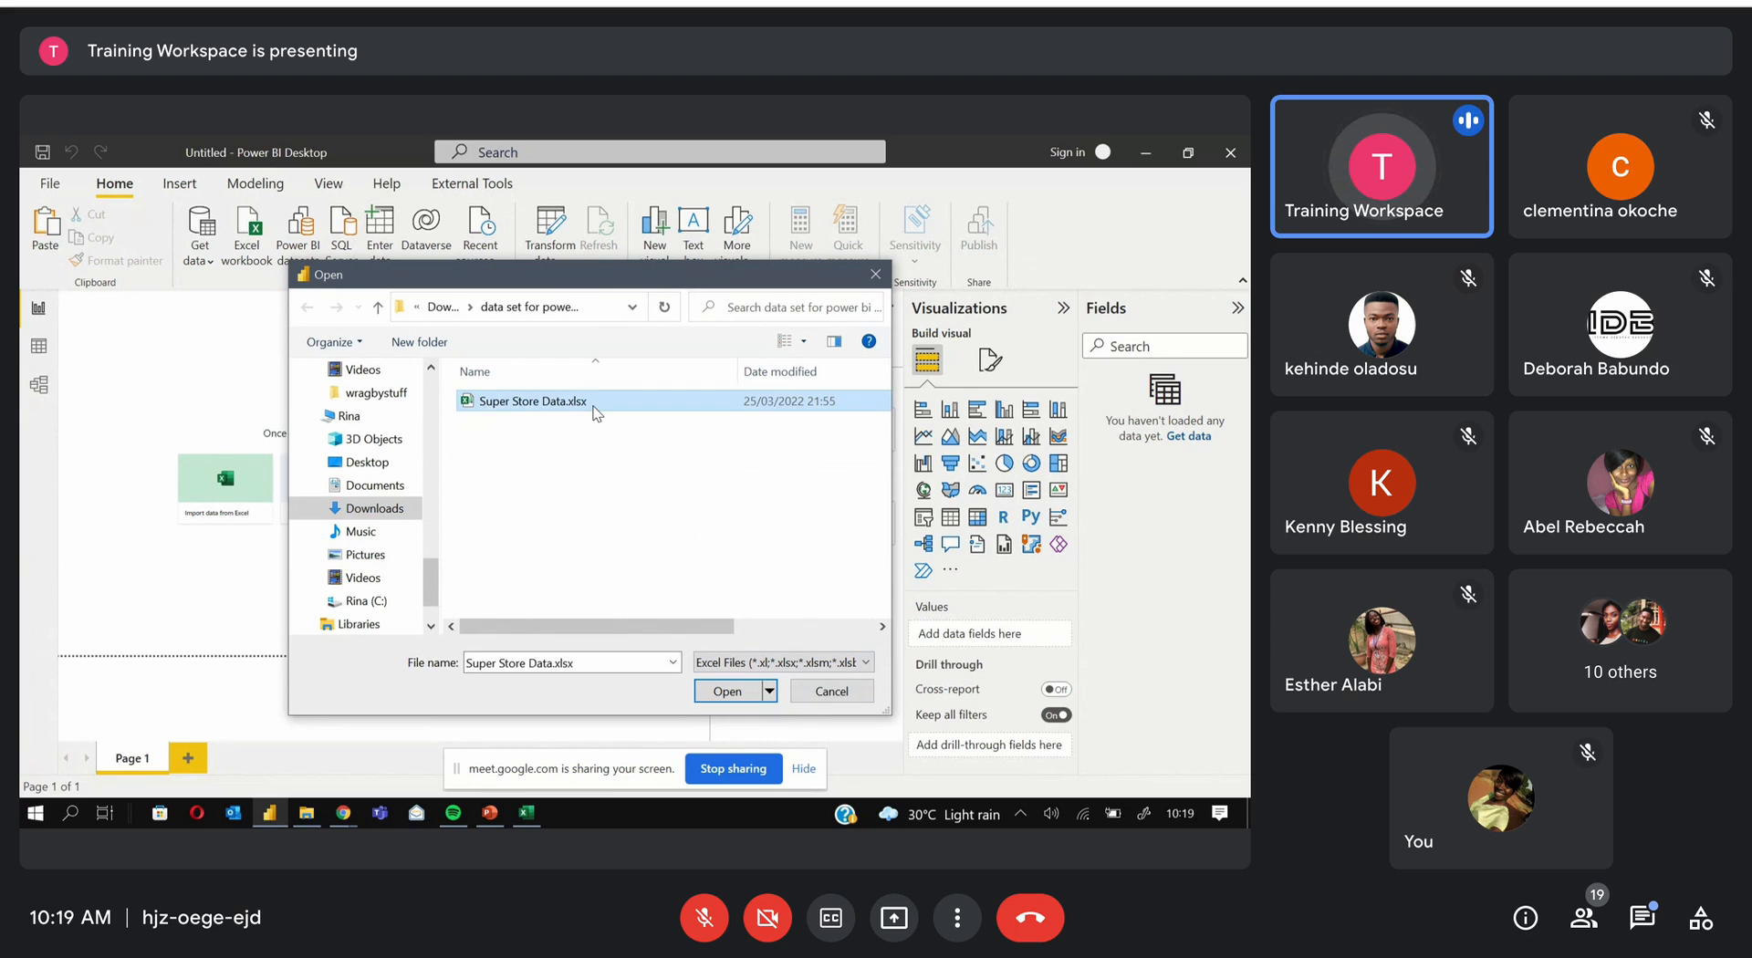
click(725, 692)
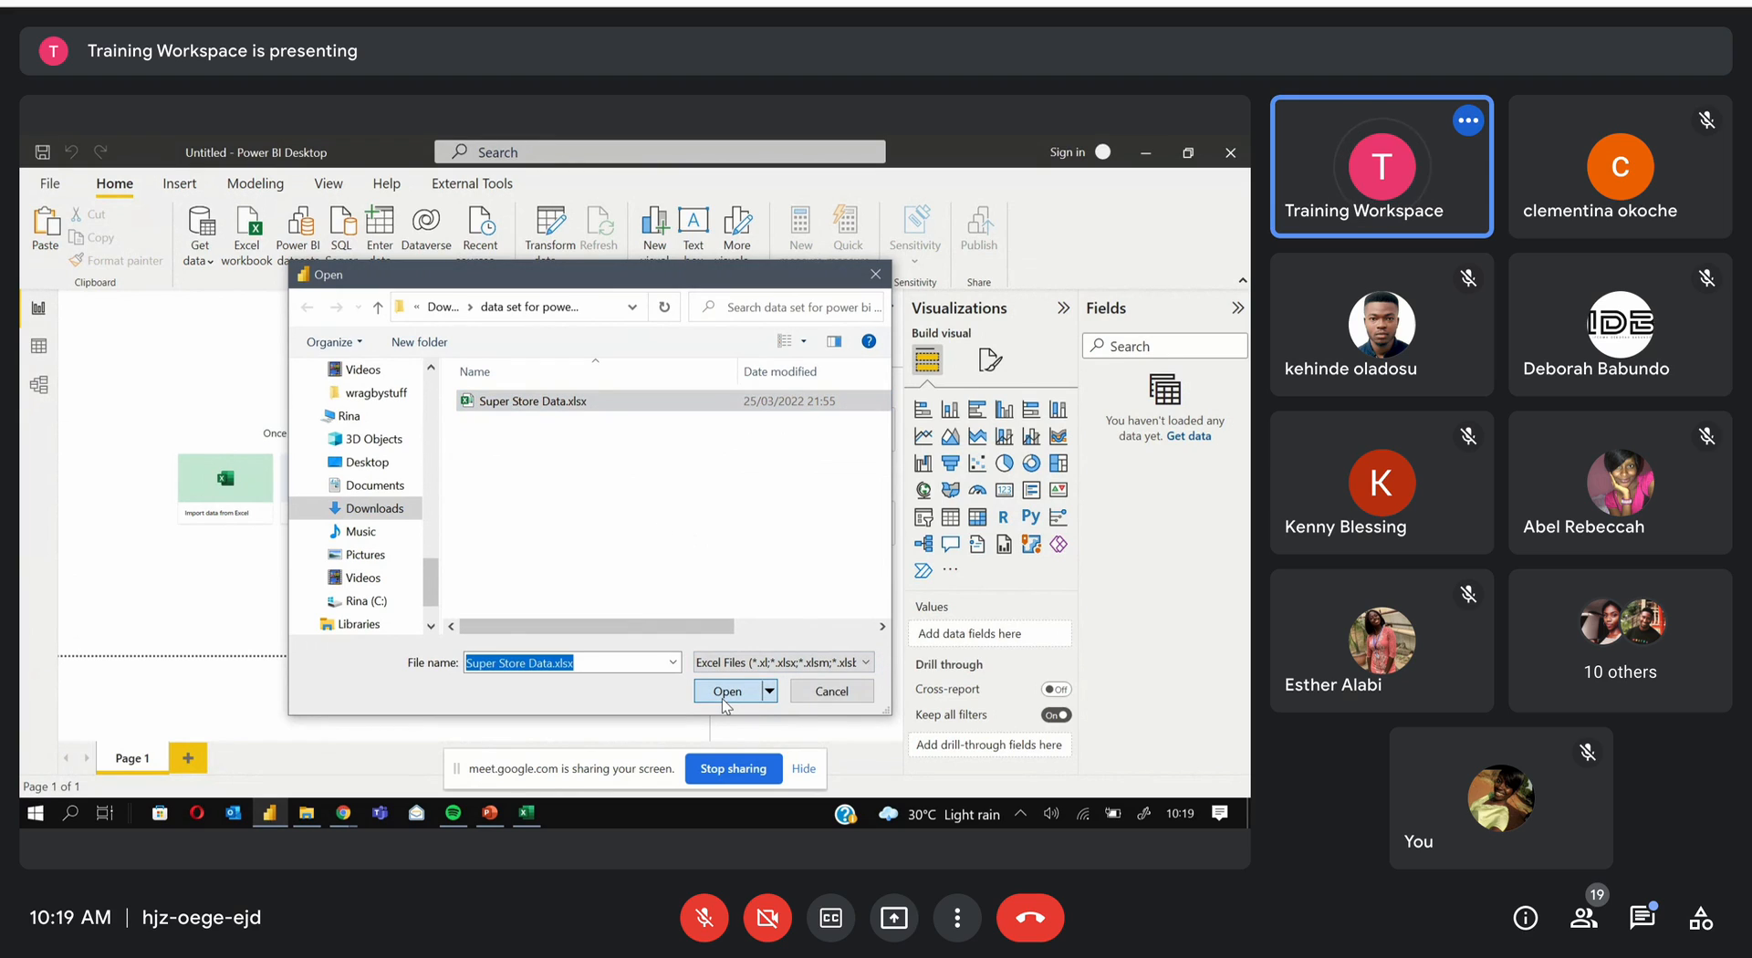
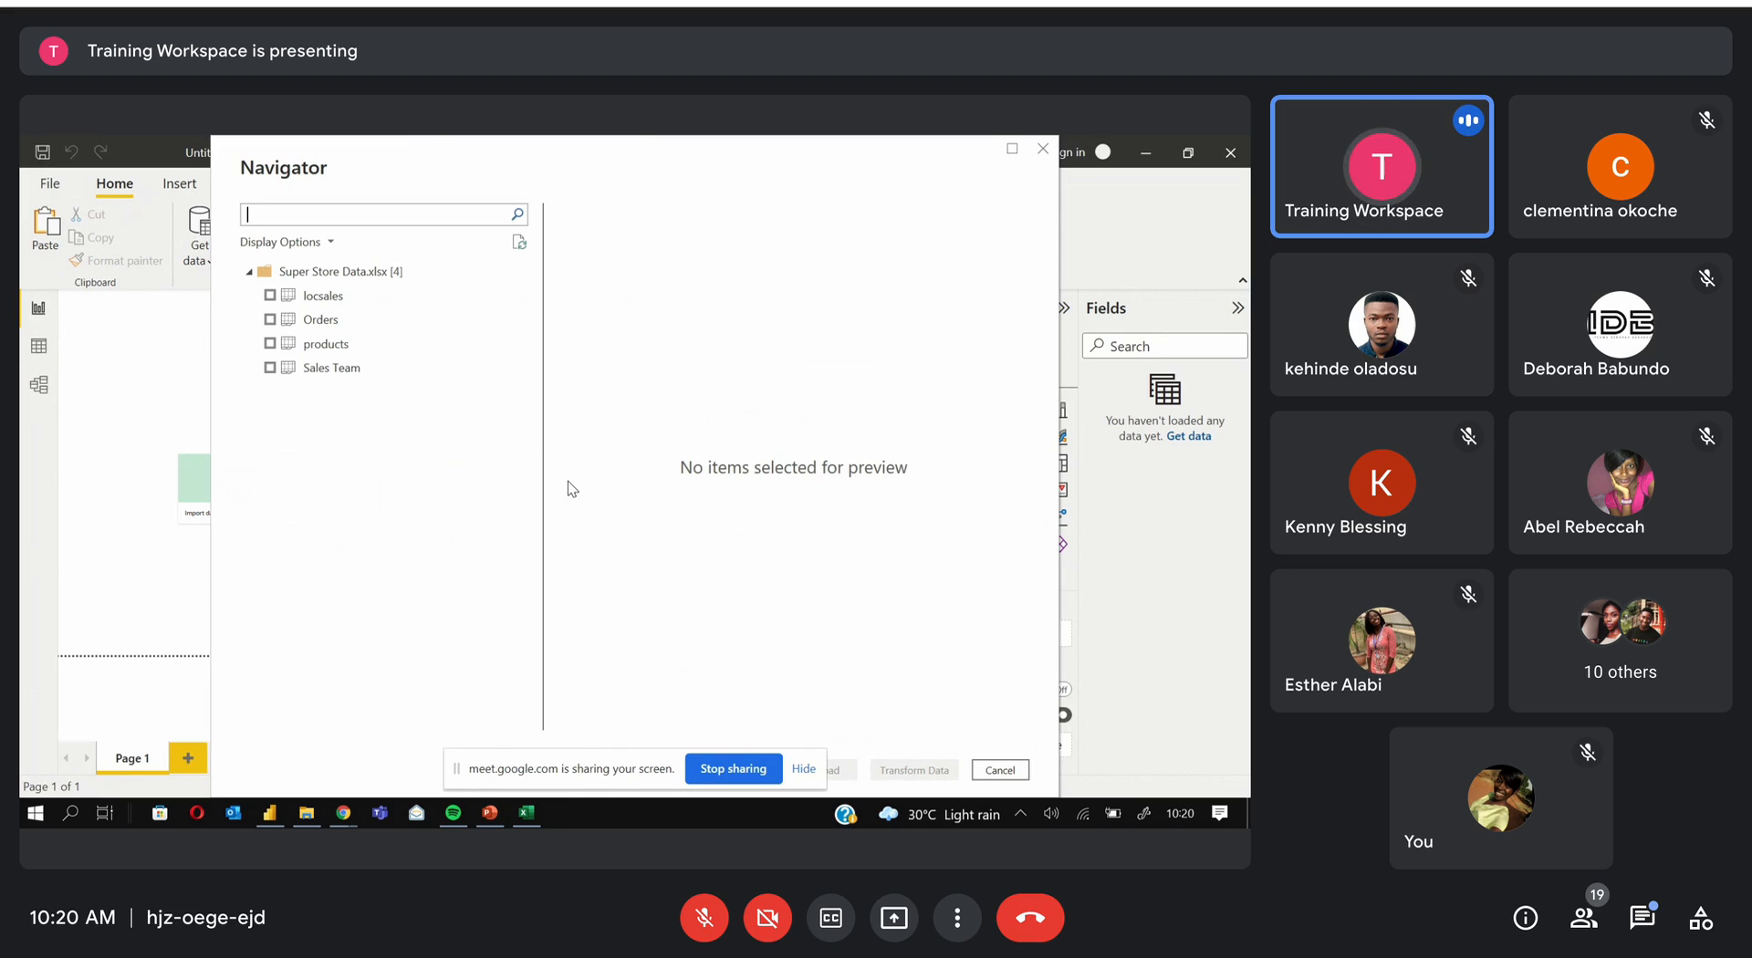
Preview the locsales and Orders tables of Super Store Data.xlsx in the Navigator
click(359, 292)
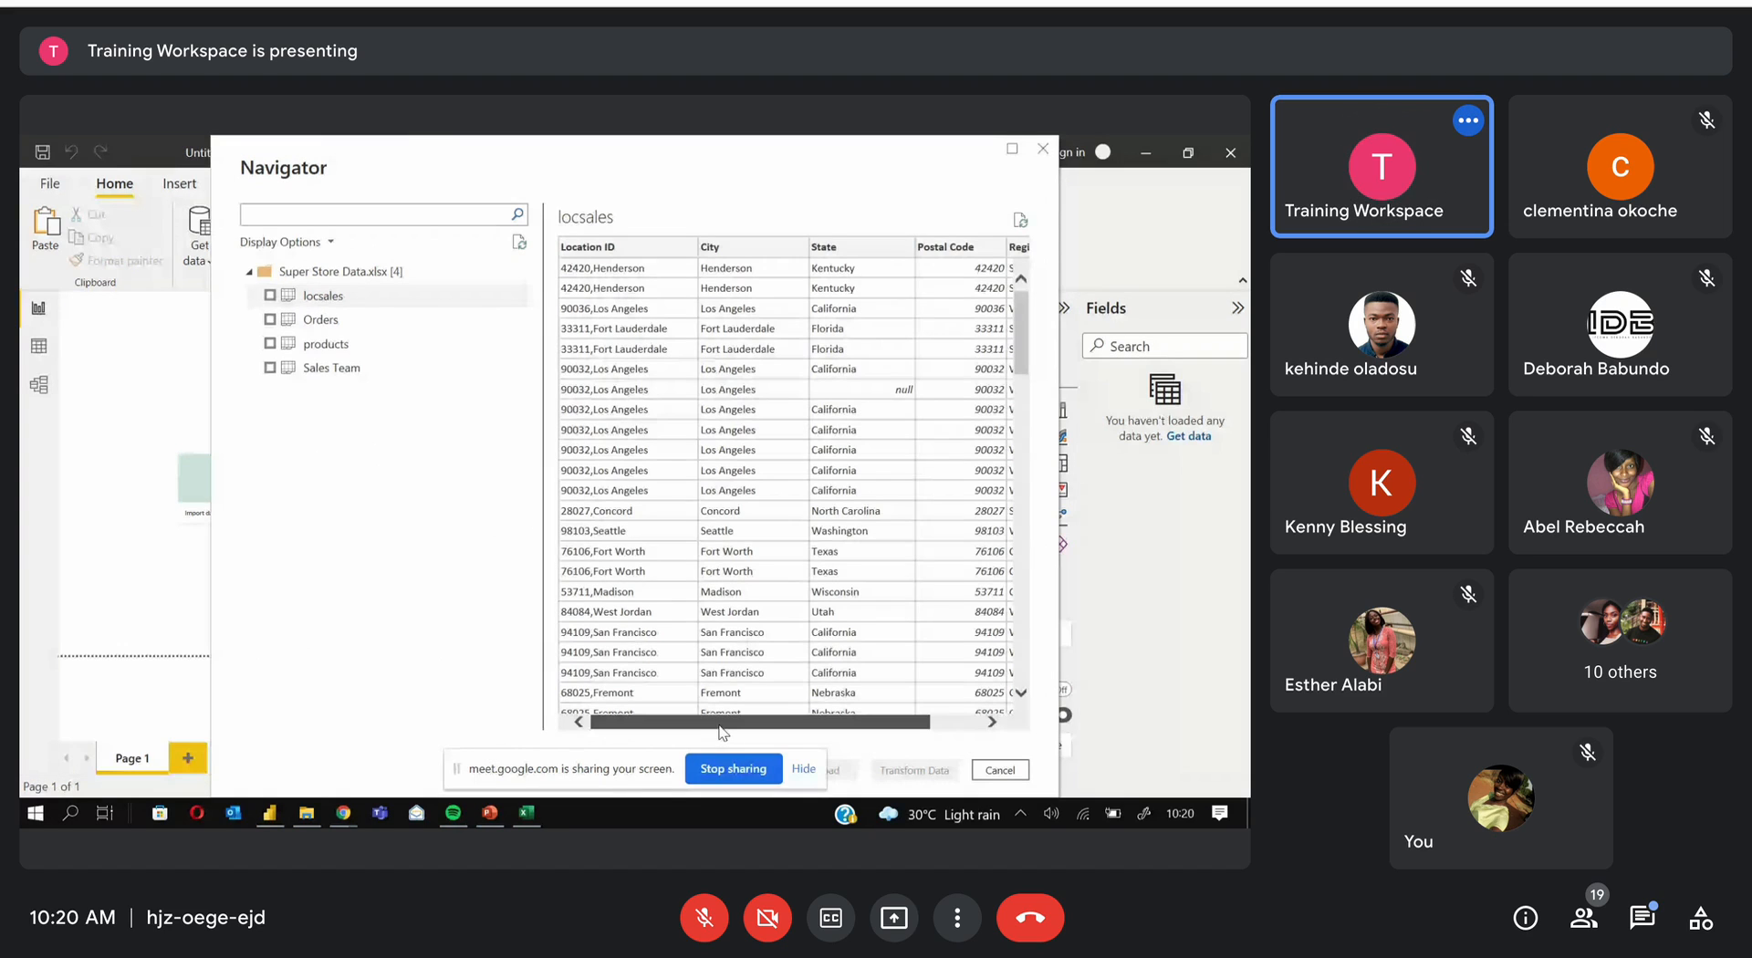
drag(722, 732, 774, 720)
drag(1021, 310, 958, 311)
drag(845, 722, 713, 735)
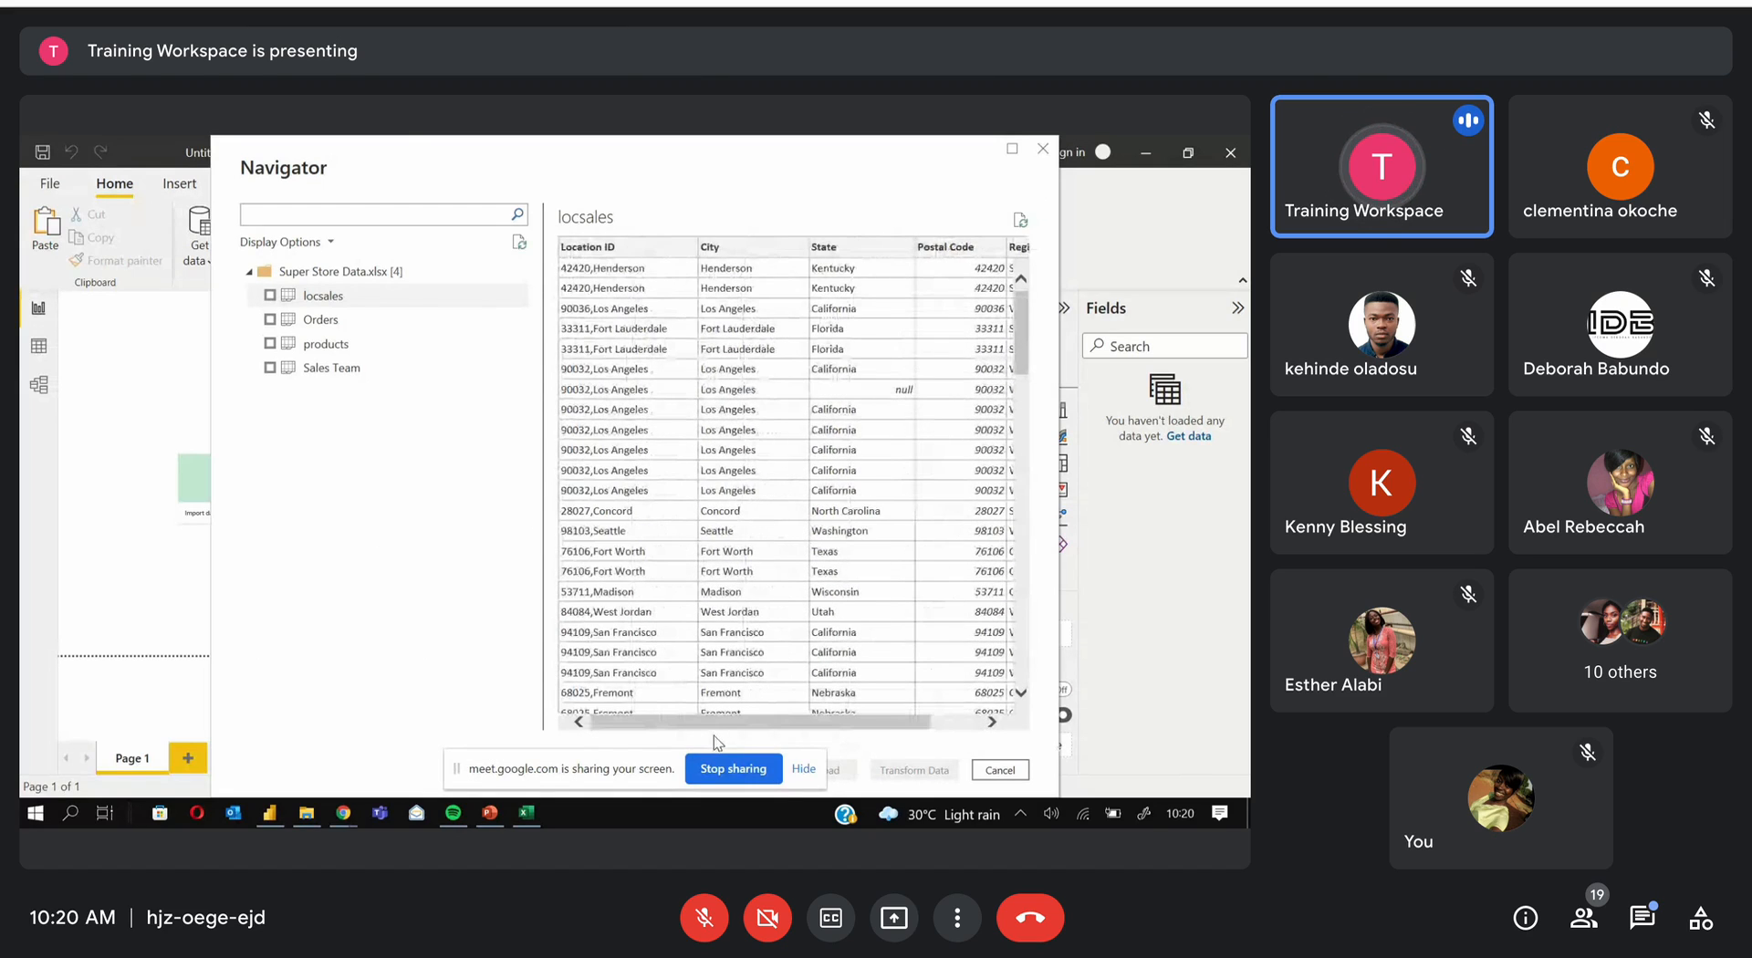
click(317, 324)
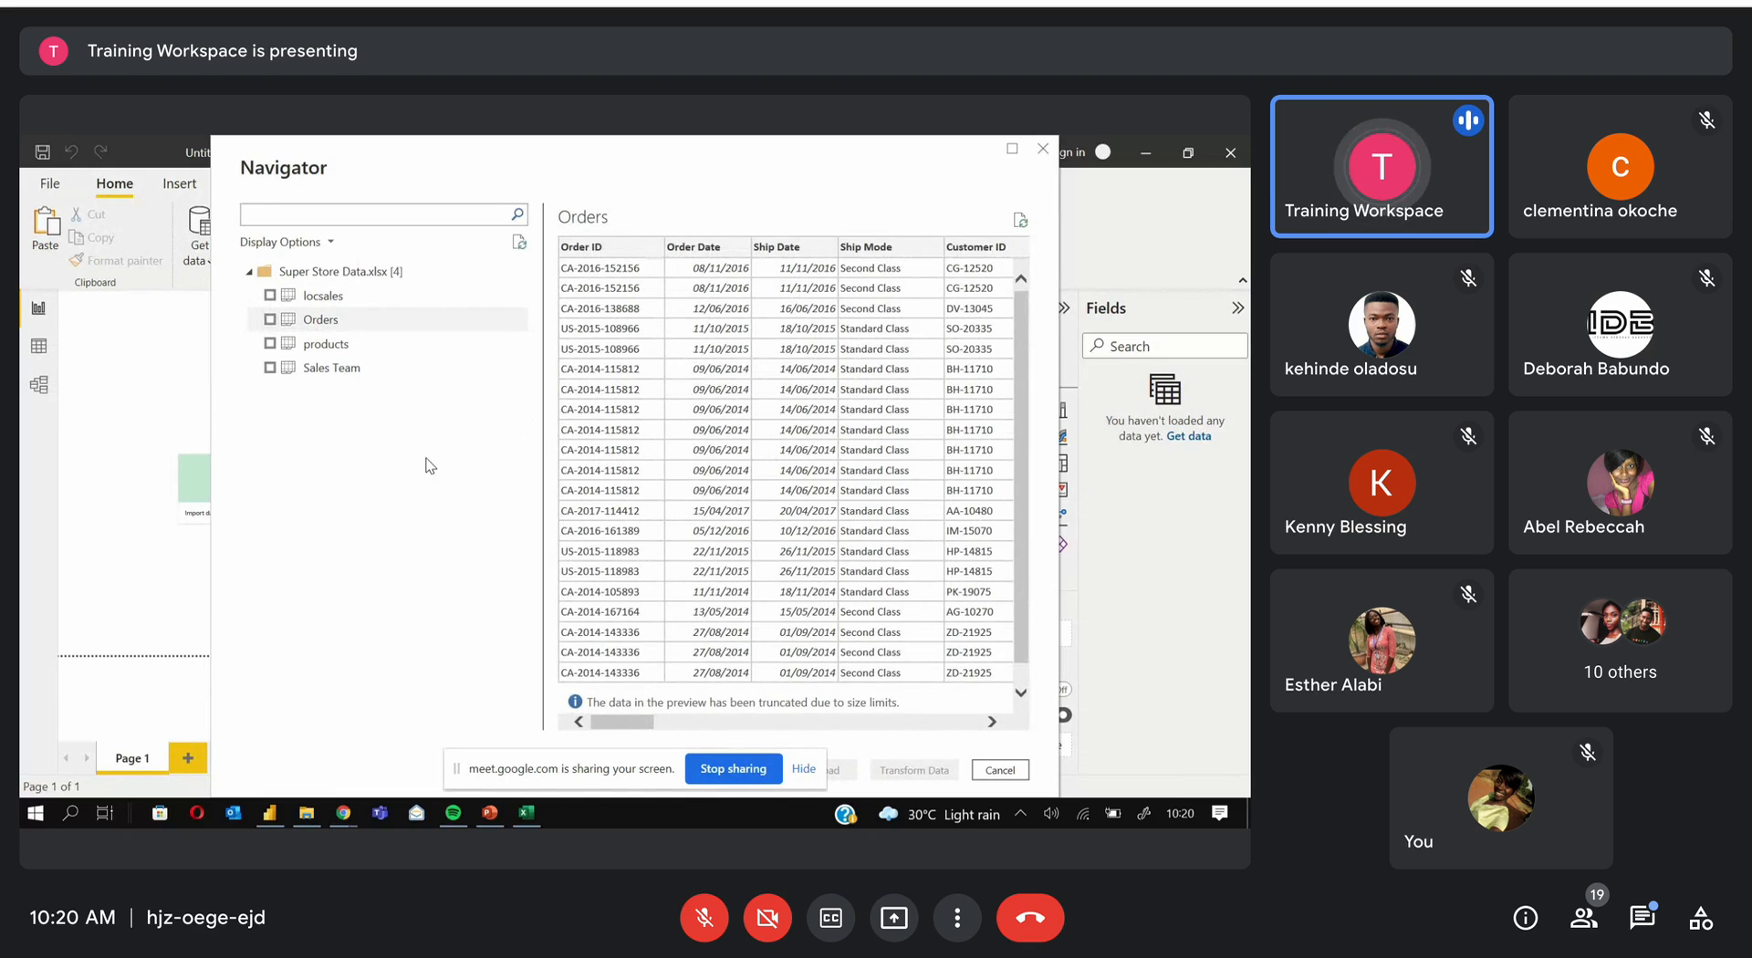
Select the locsales, Orders, products and Sales Team tables for import and hide the screen-sharing notice
click(270, 296)
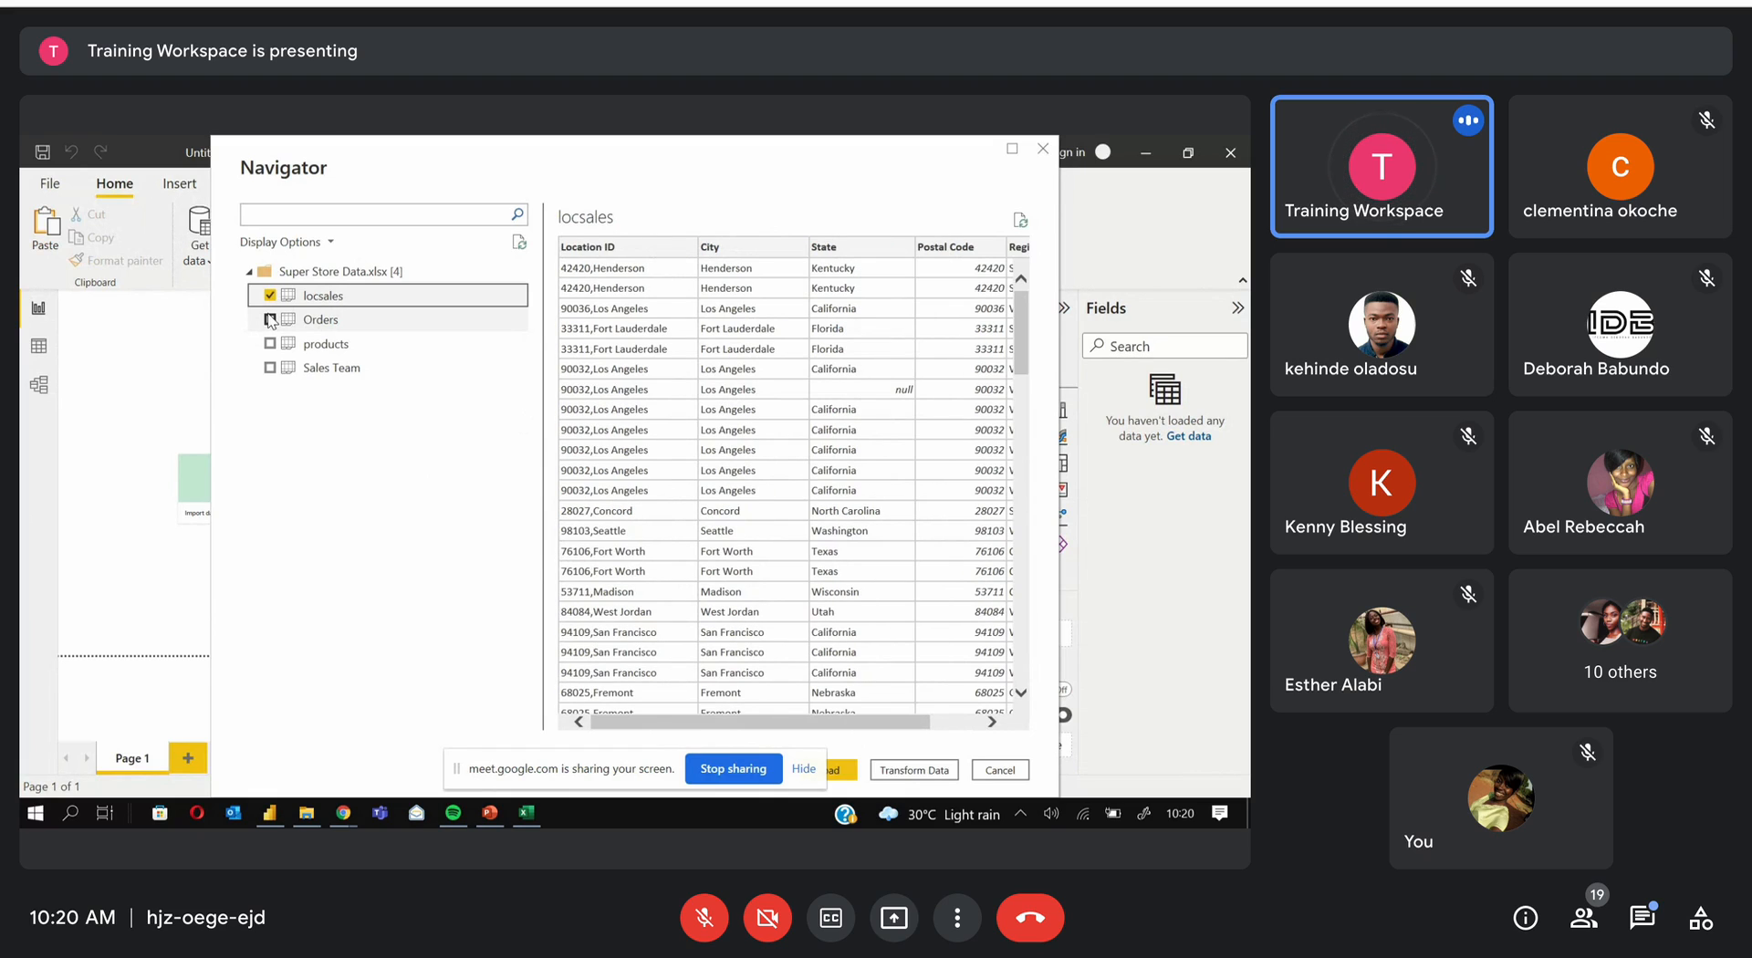
click(270, 319)
click(270, 344)
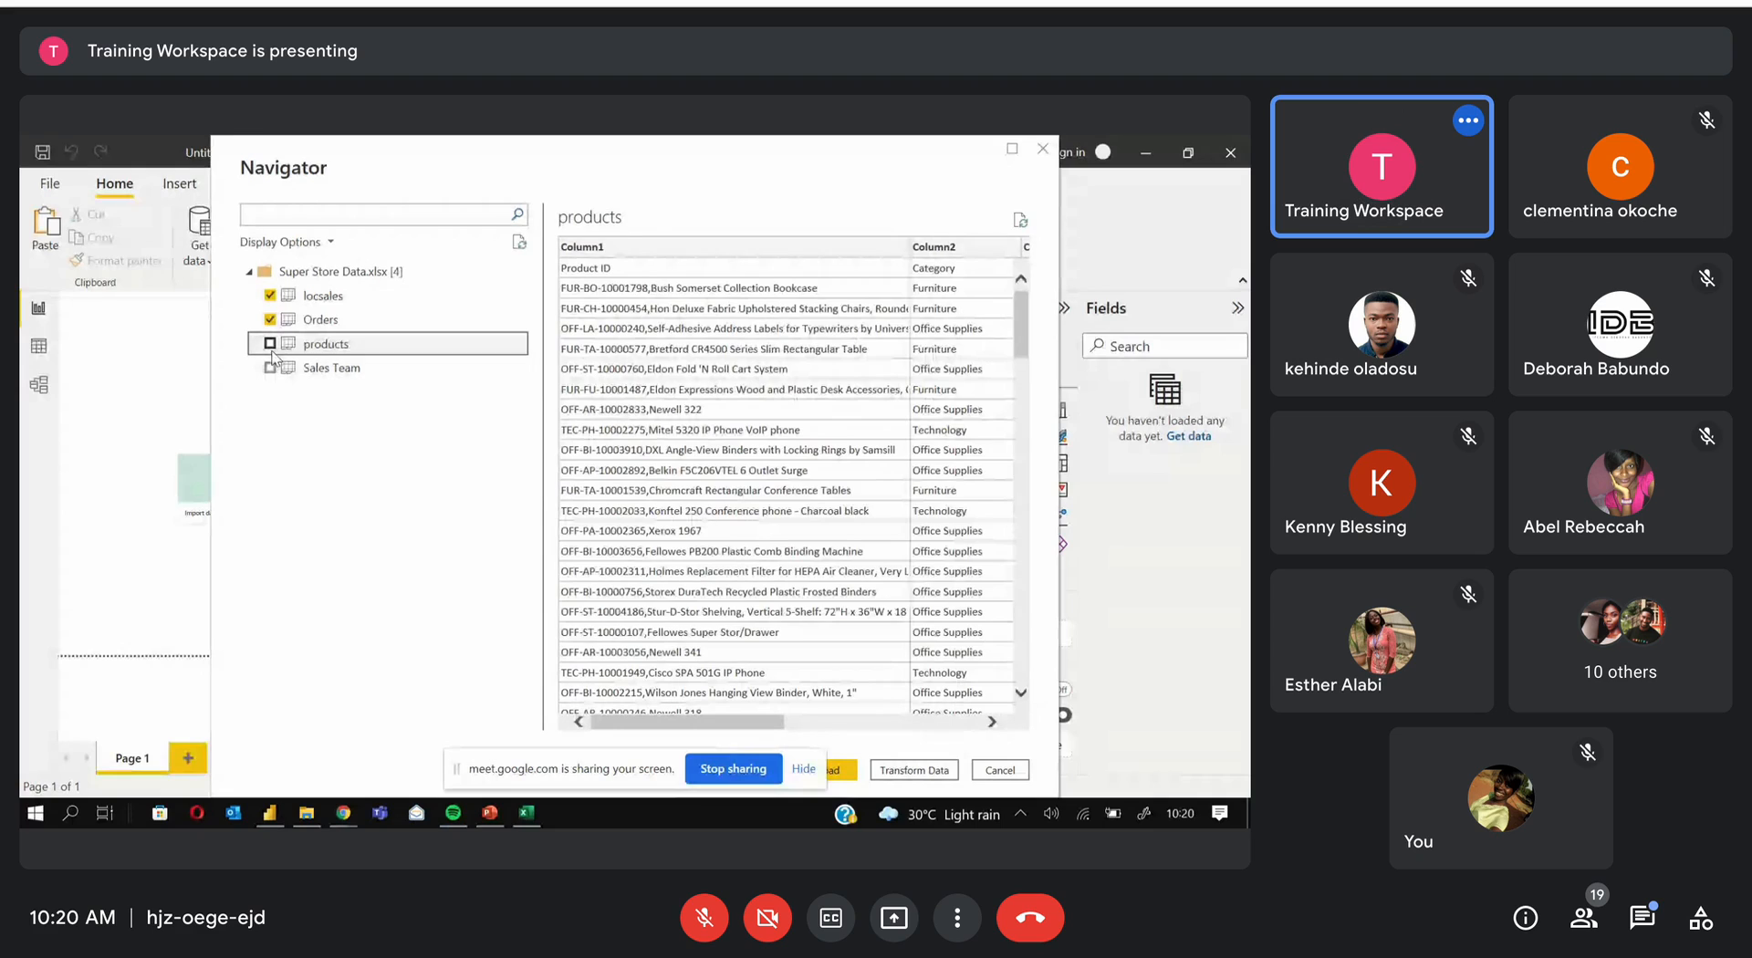
click(270, 367)
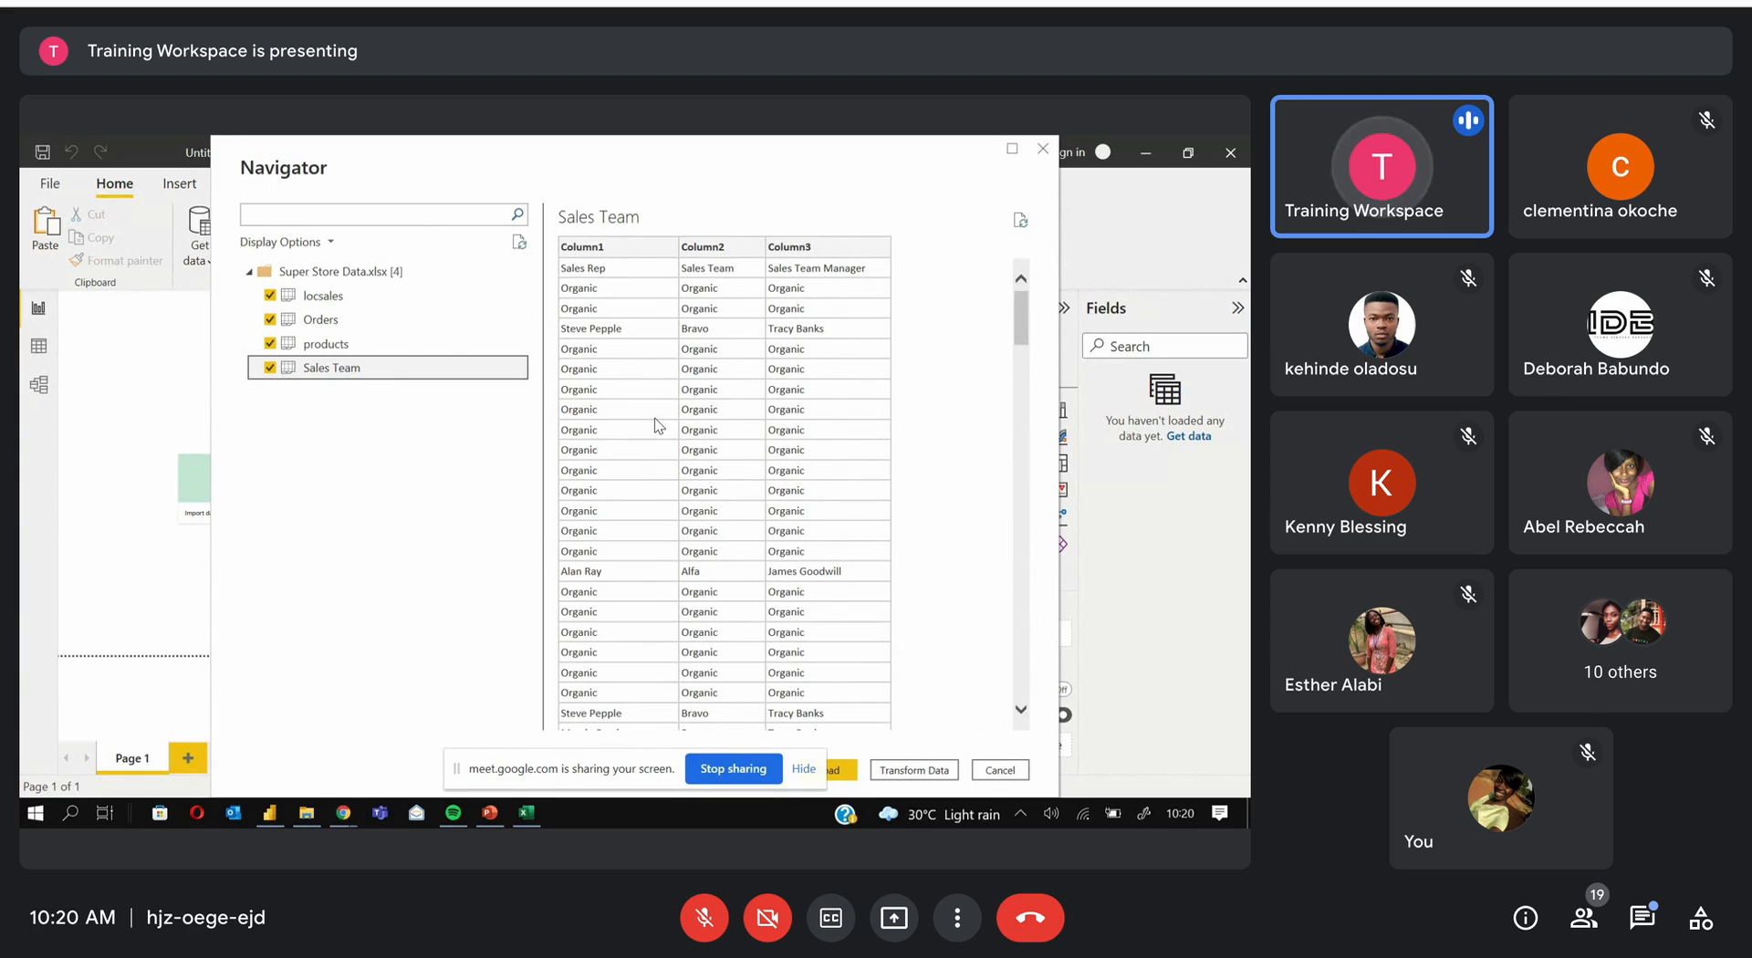
click(807, 775)
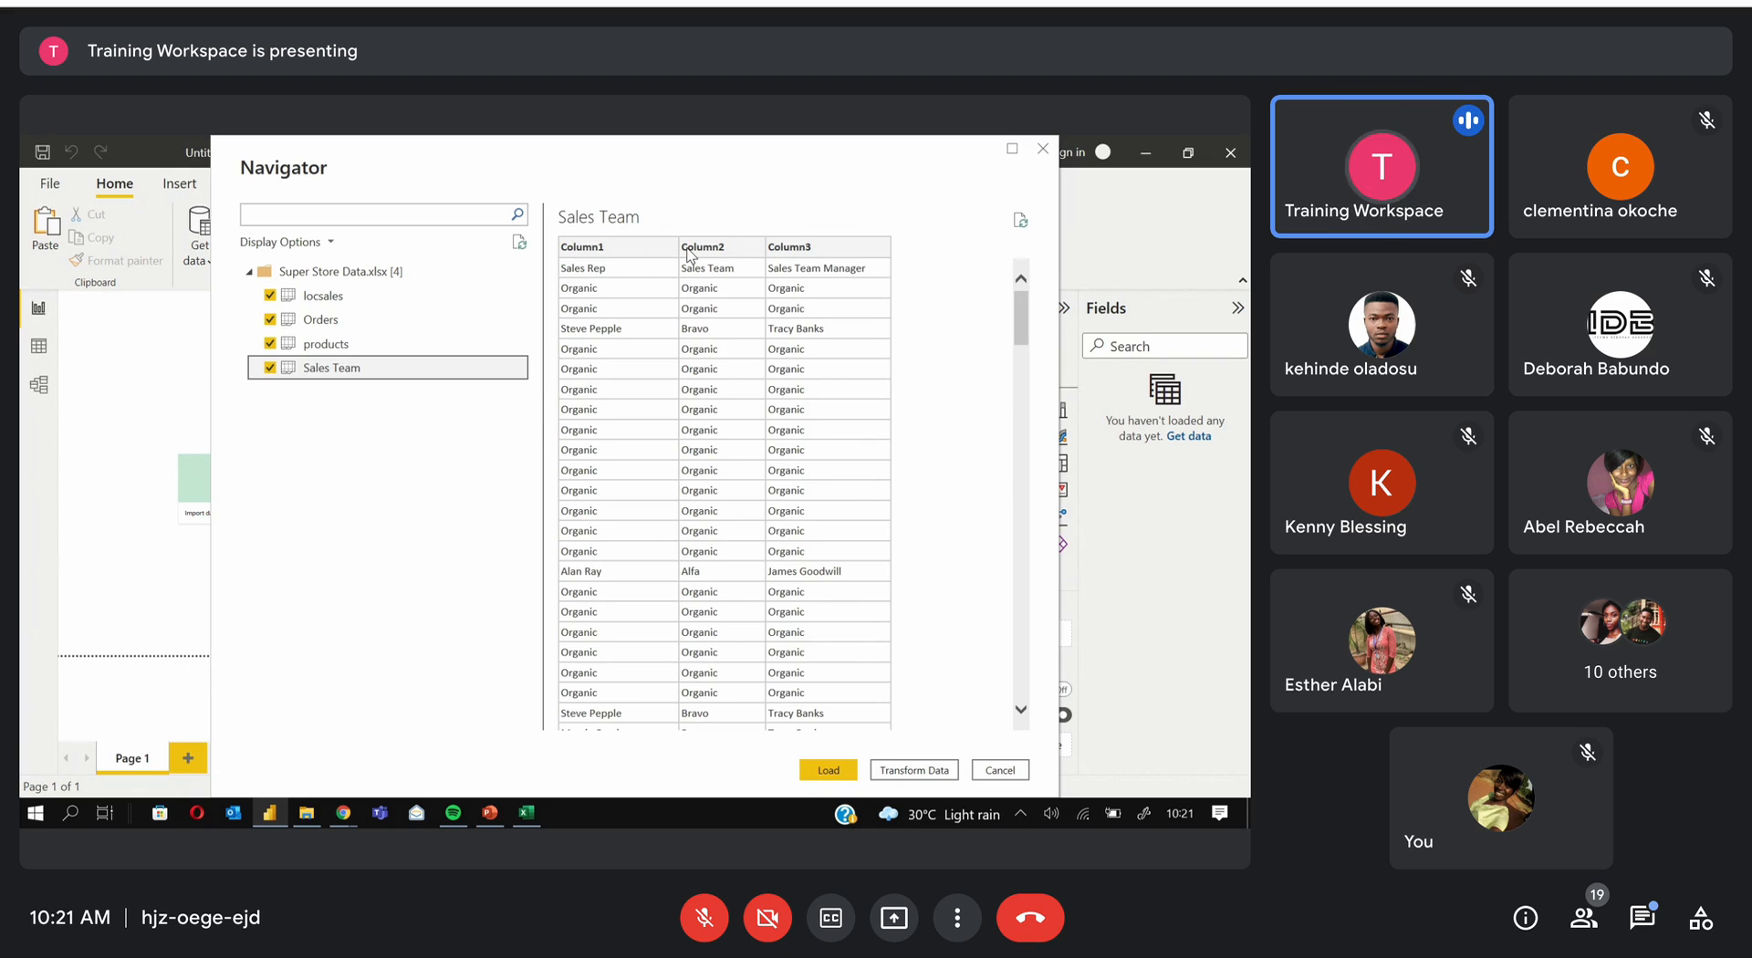
Switch to Excel to check the header row of the Sales Team sheet, and return to the Navigator in Power BI Desktop
click(527, 814)
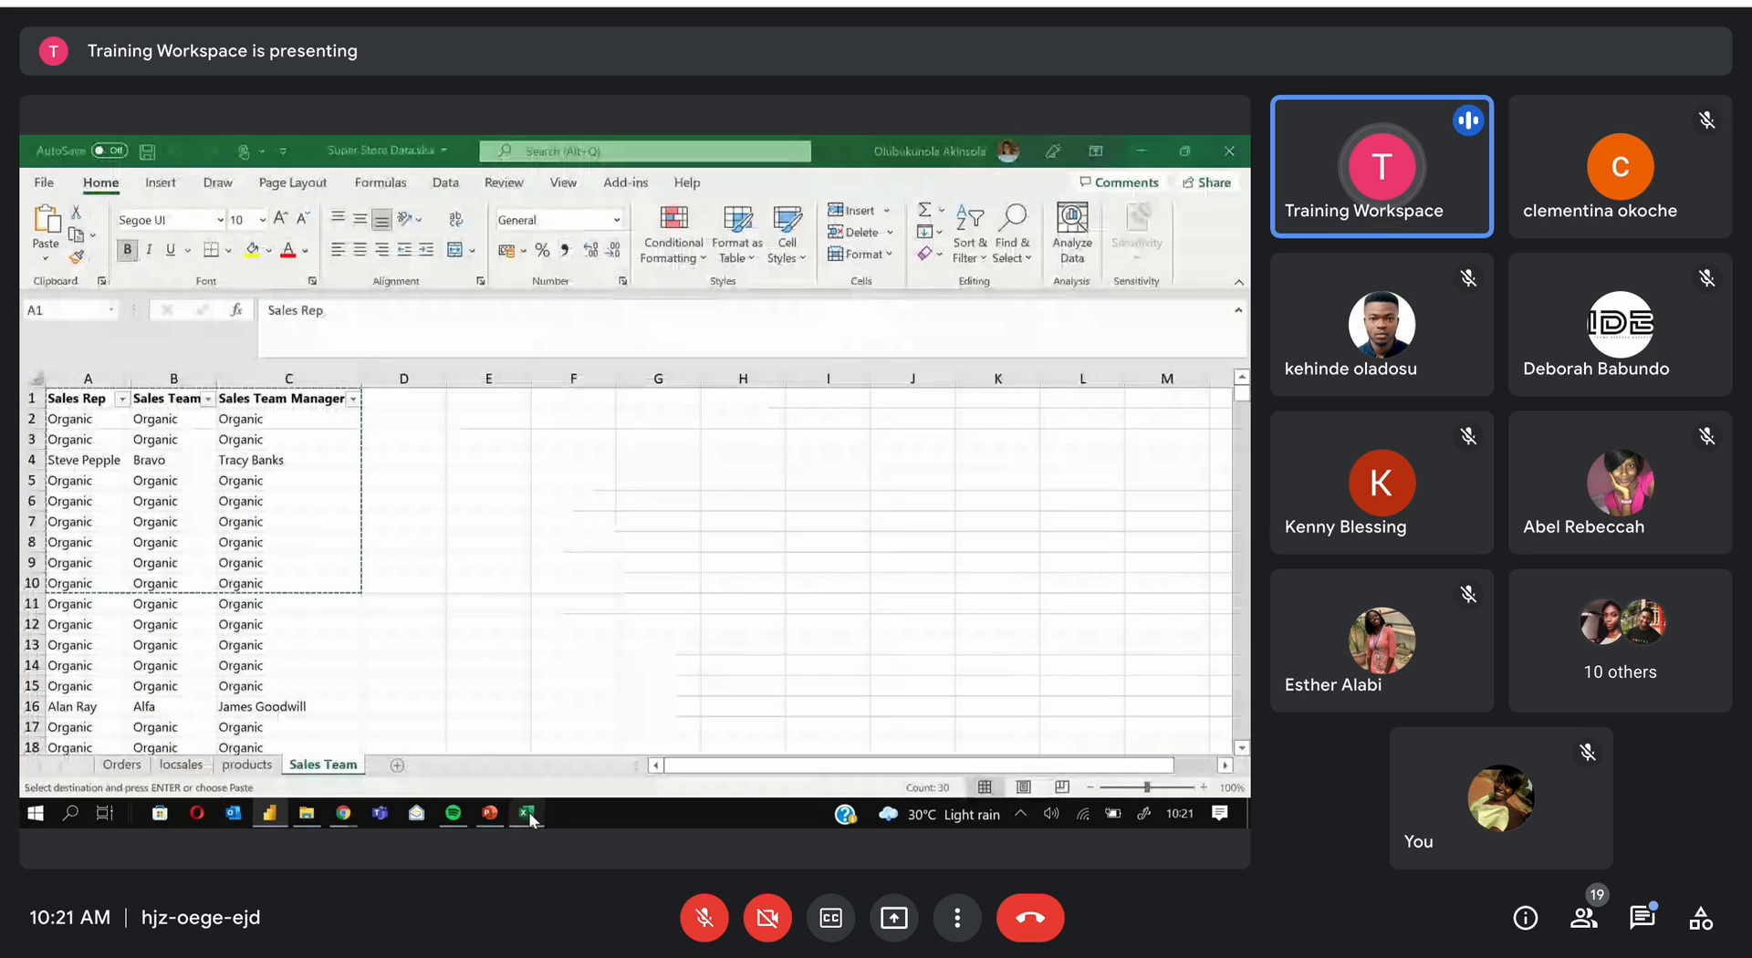
click(443, 447)
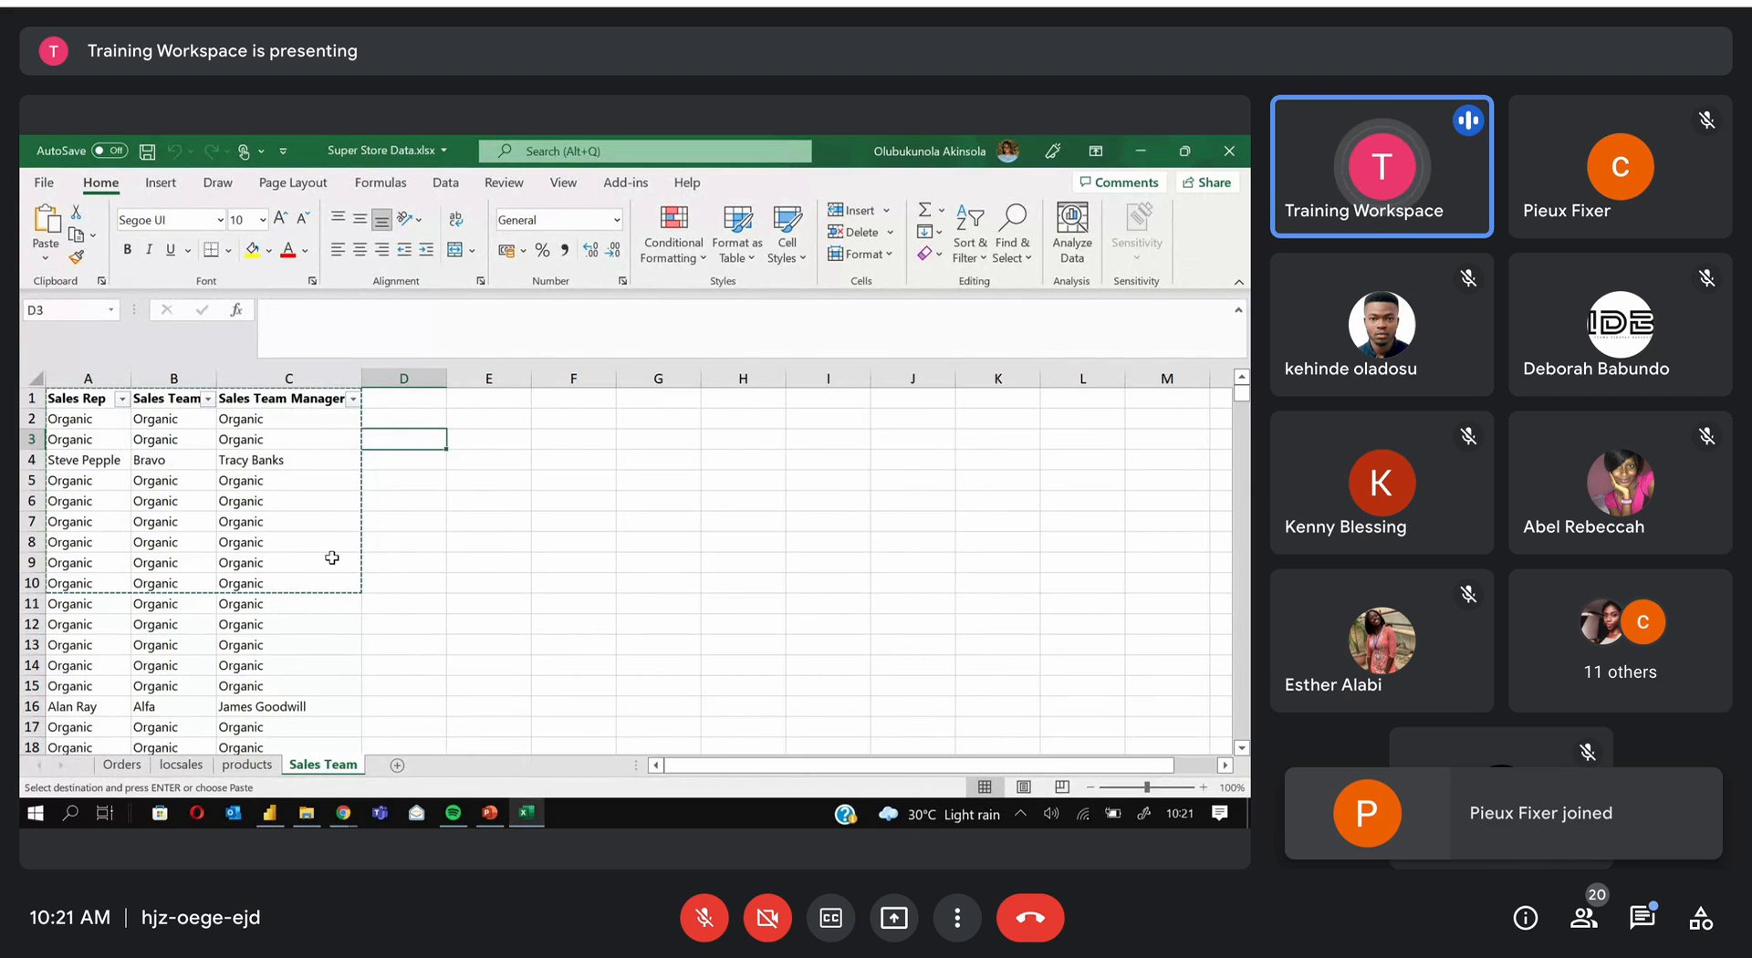
click(520, 824)
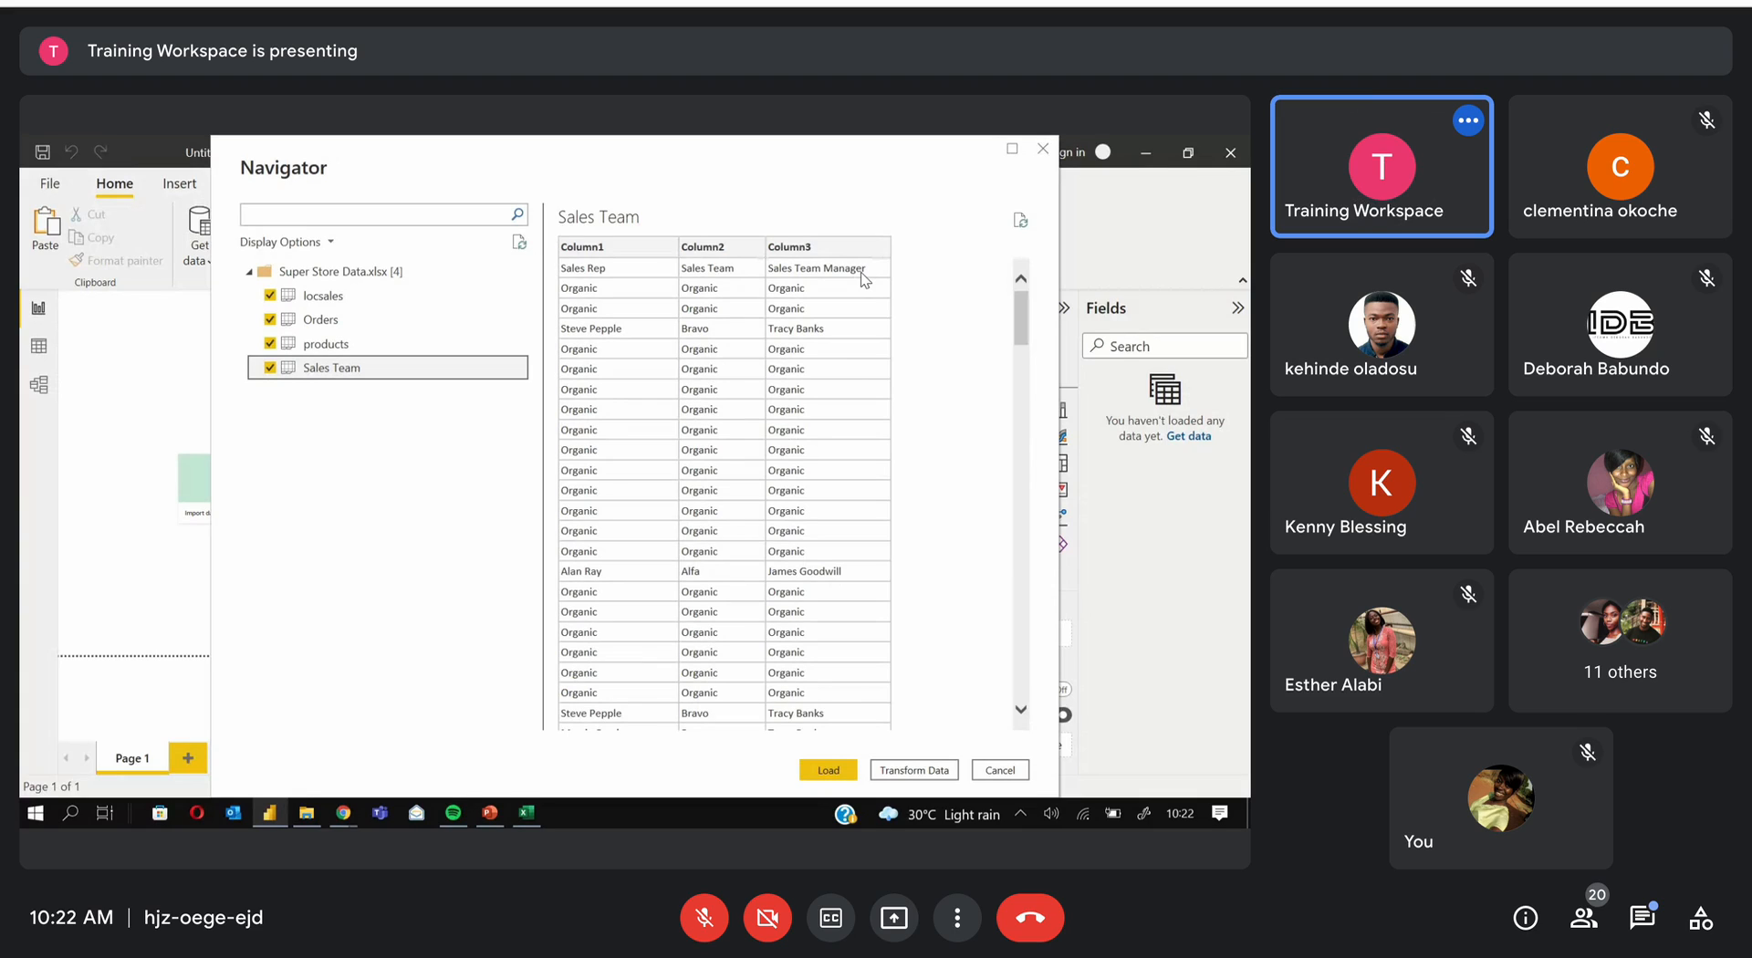
Open the four selected tables in Power Query Editor and close the editor without applying the queries
click(903, 772)
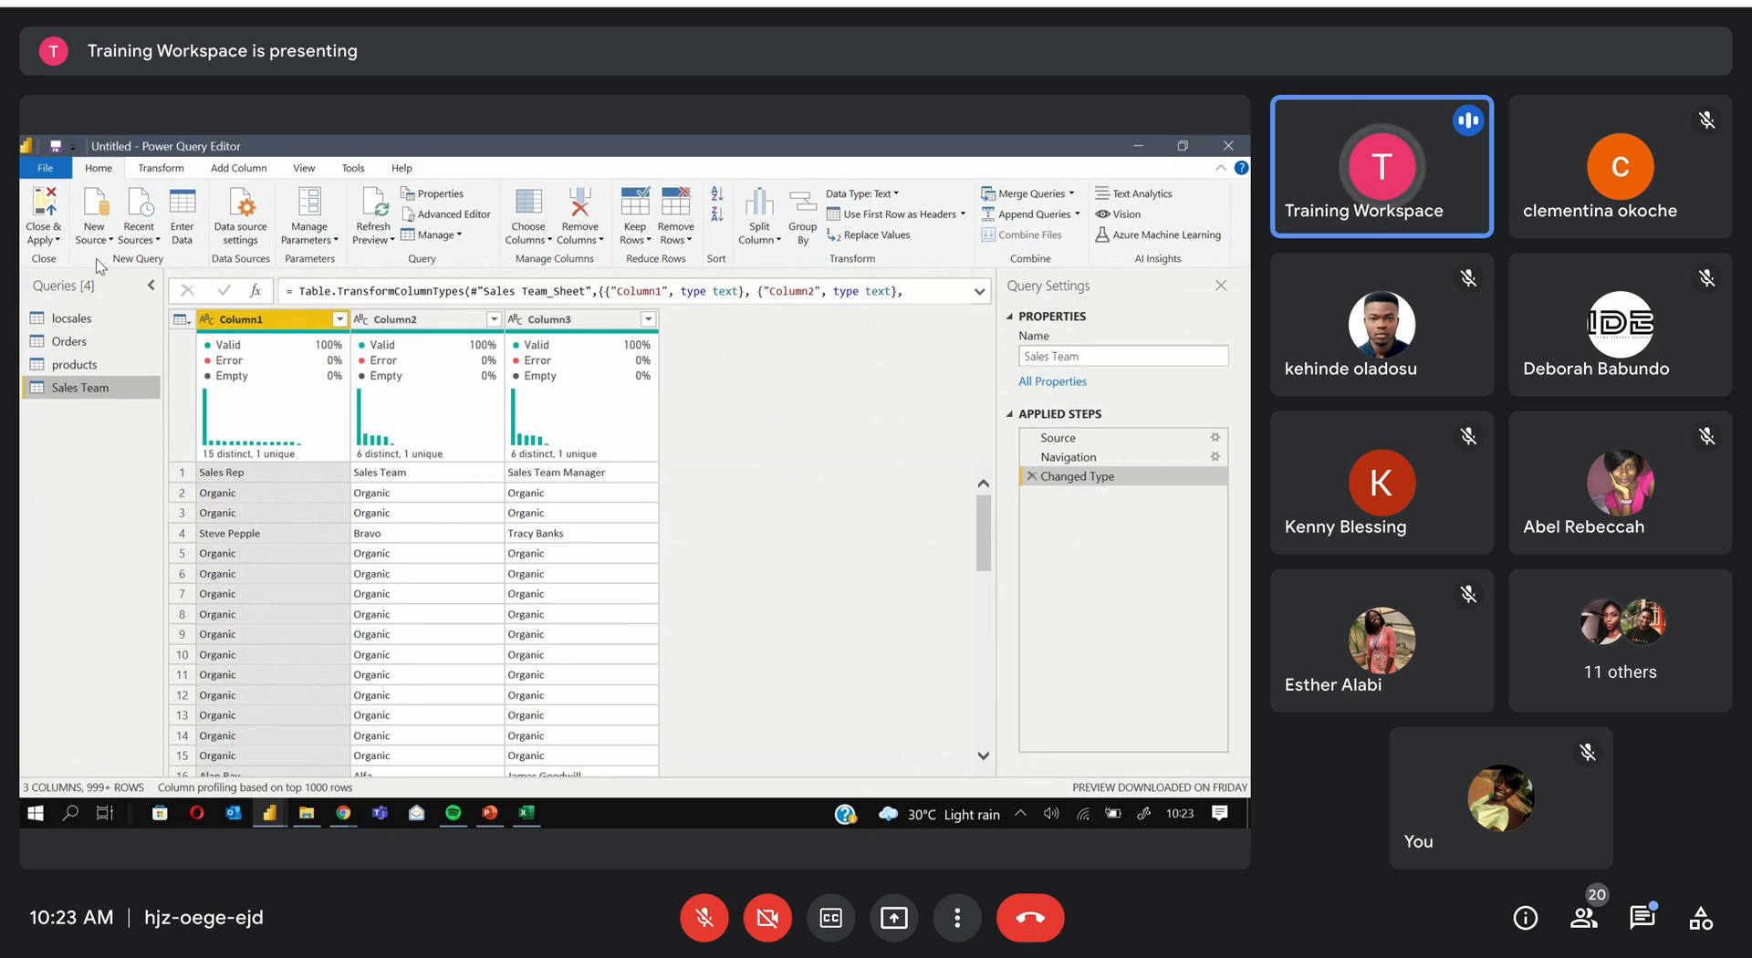
click(44, 239)
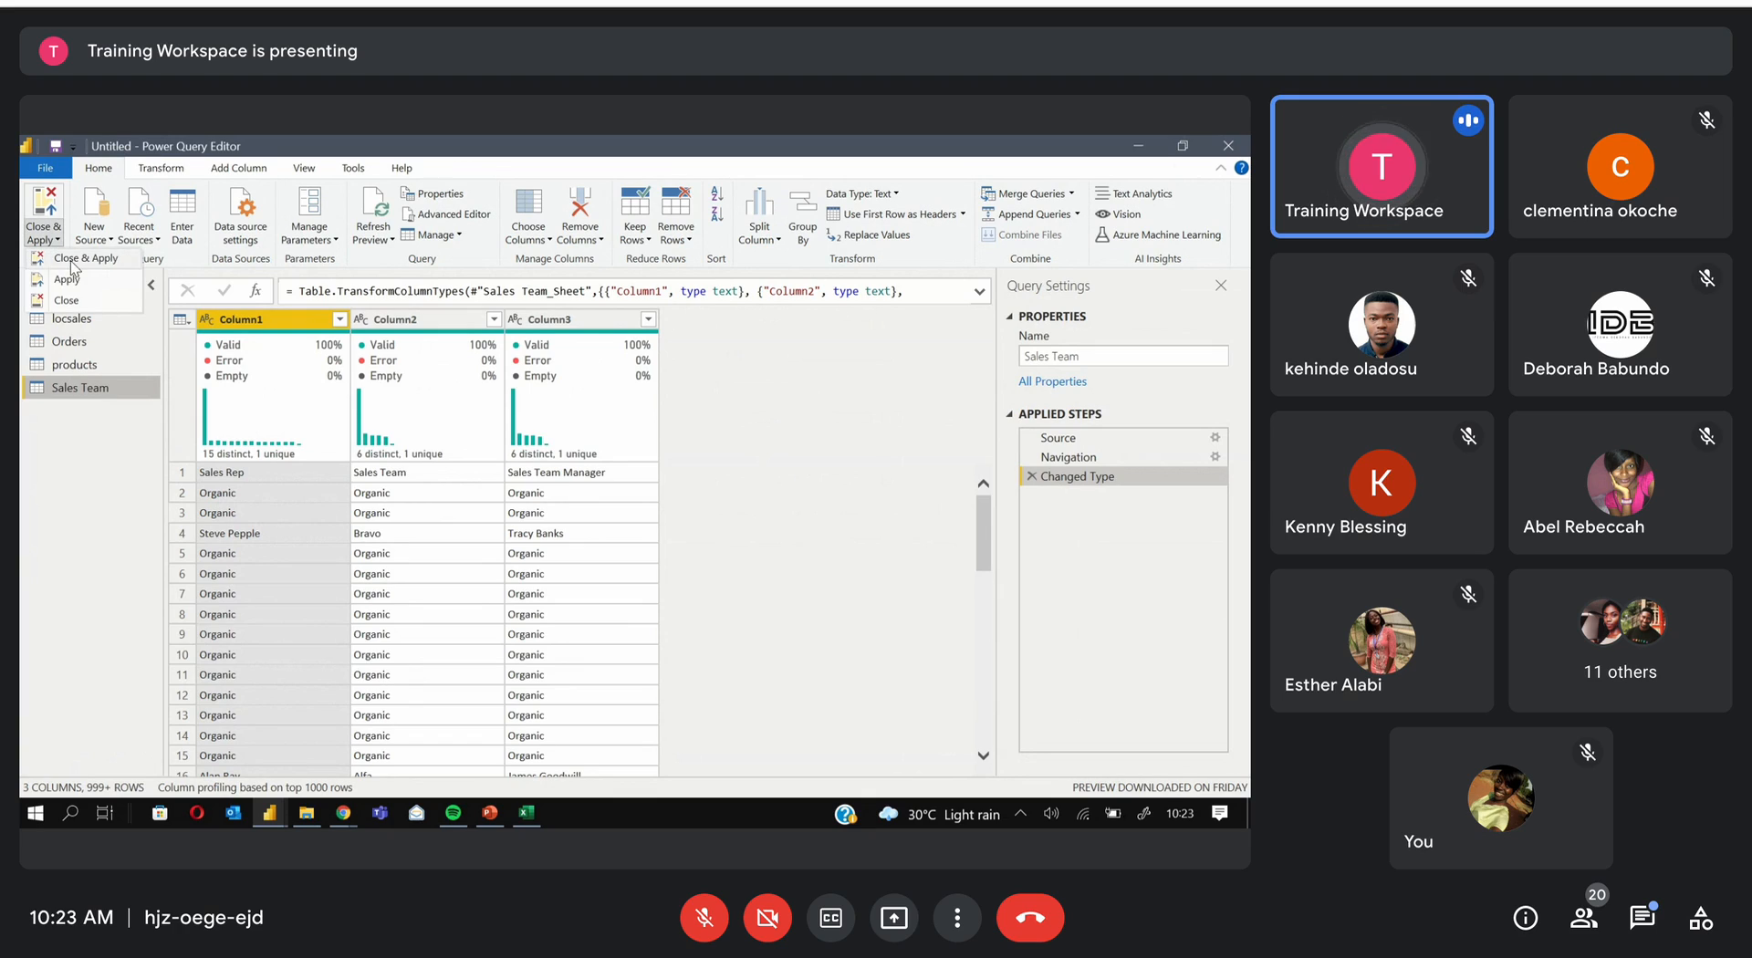
click(88, 305)
click(809, 308)
click(745, 551)
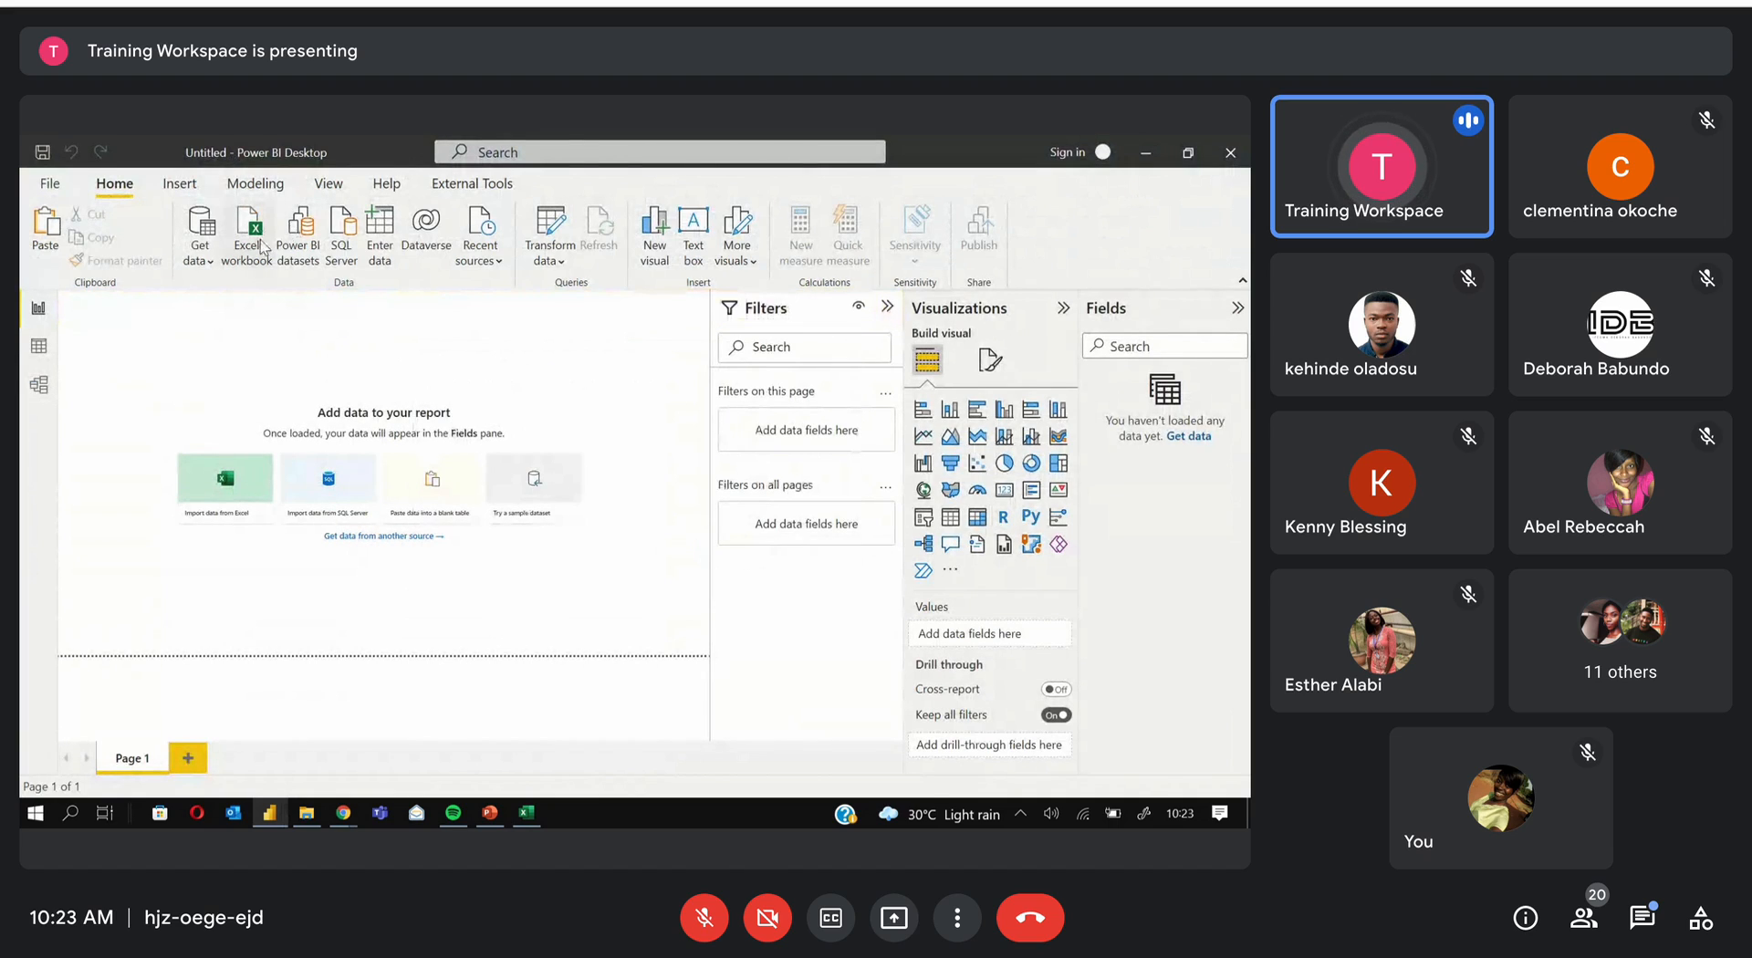
Start a new Excel workbook import and open Super Store Data.xlsx
click(206, 262)
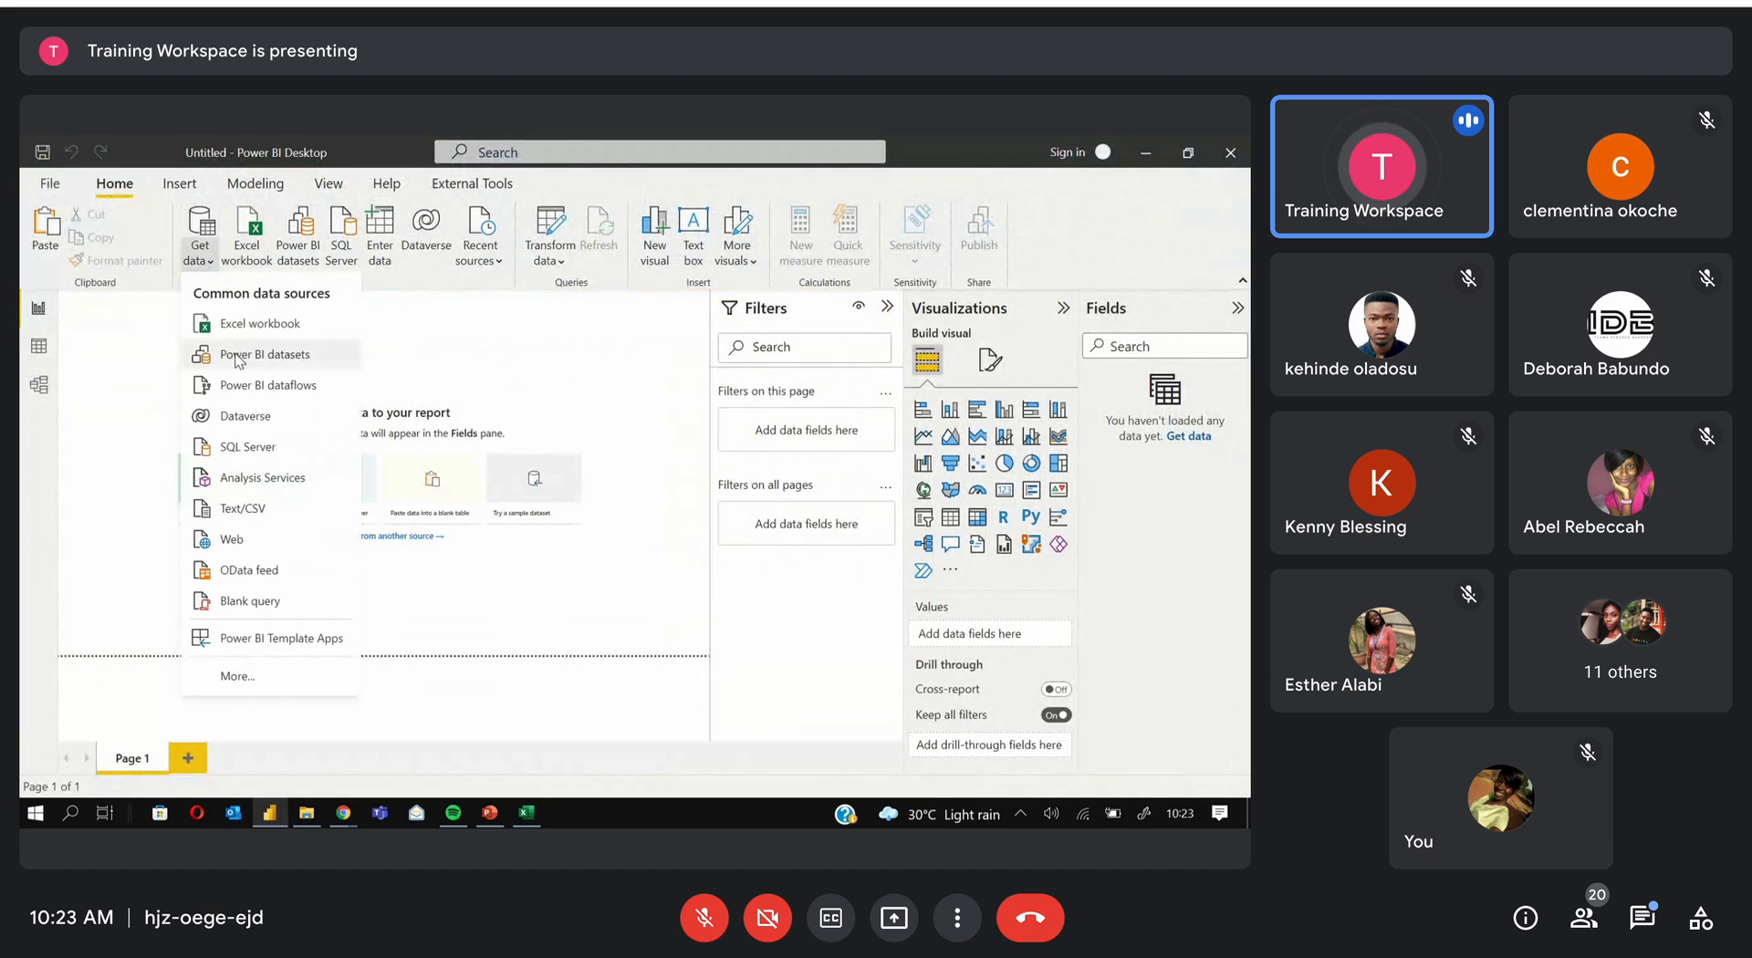
click(252, 266)
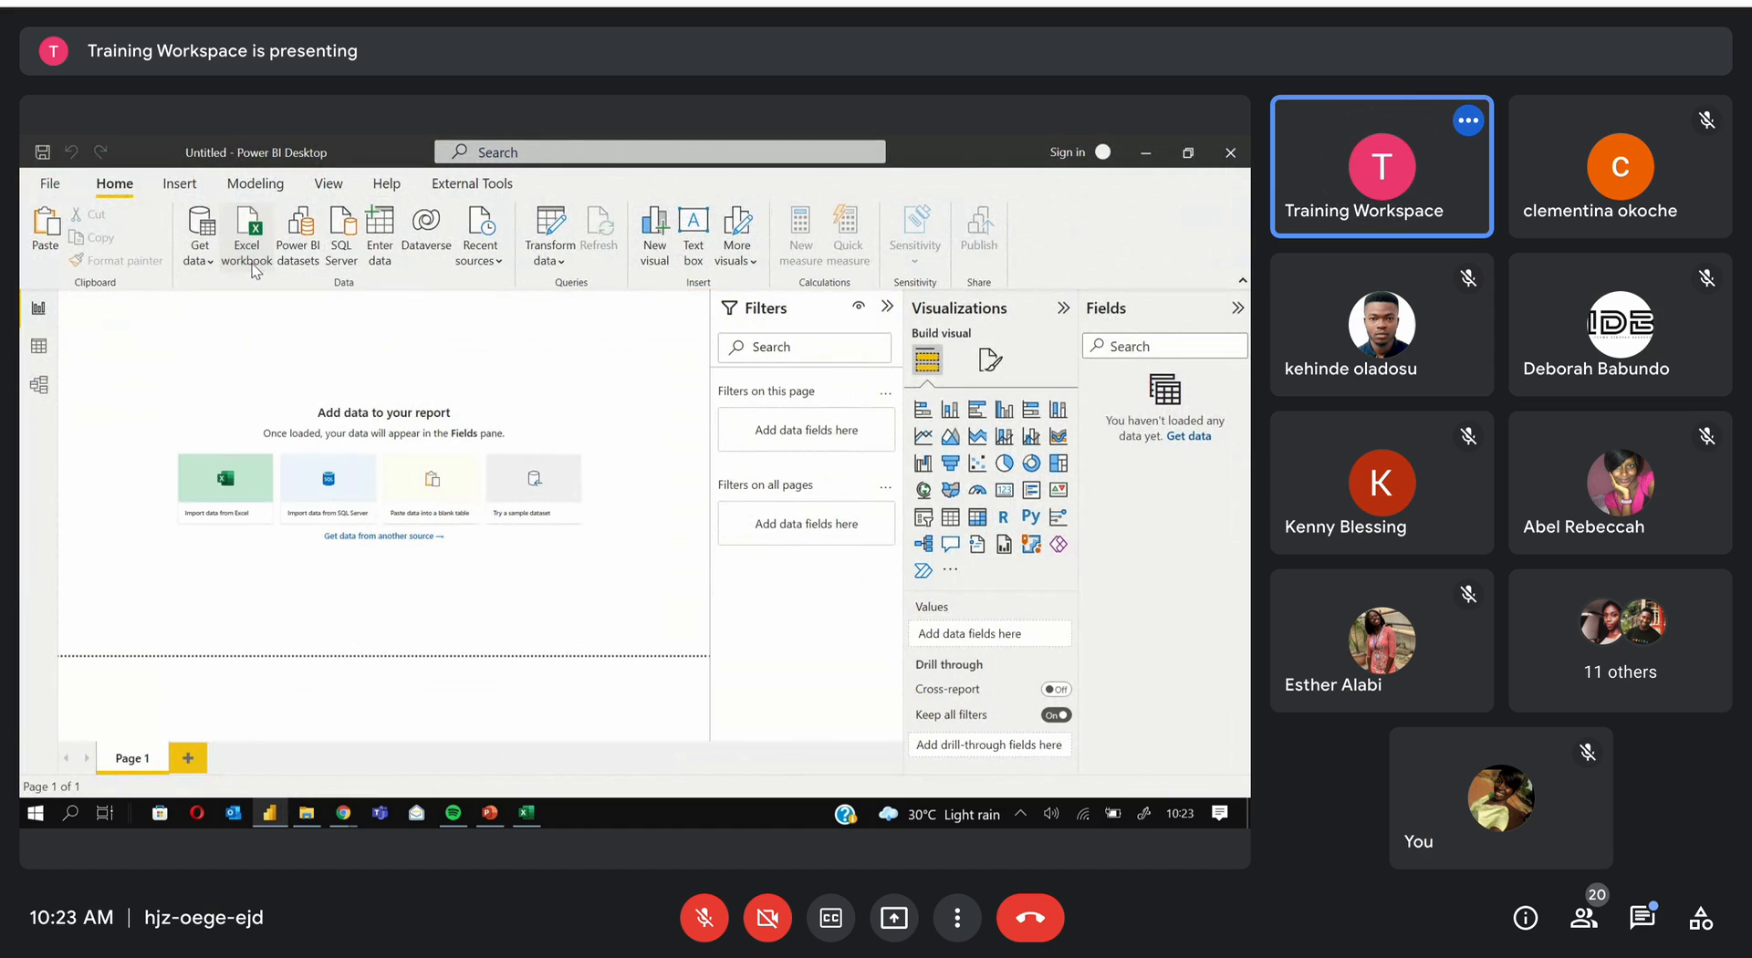
click(512, 402)
click(743, 692)
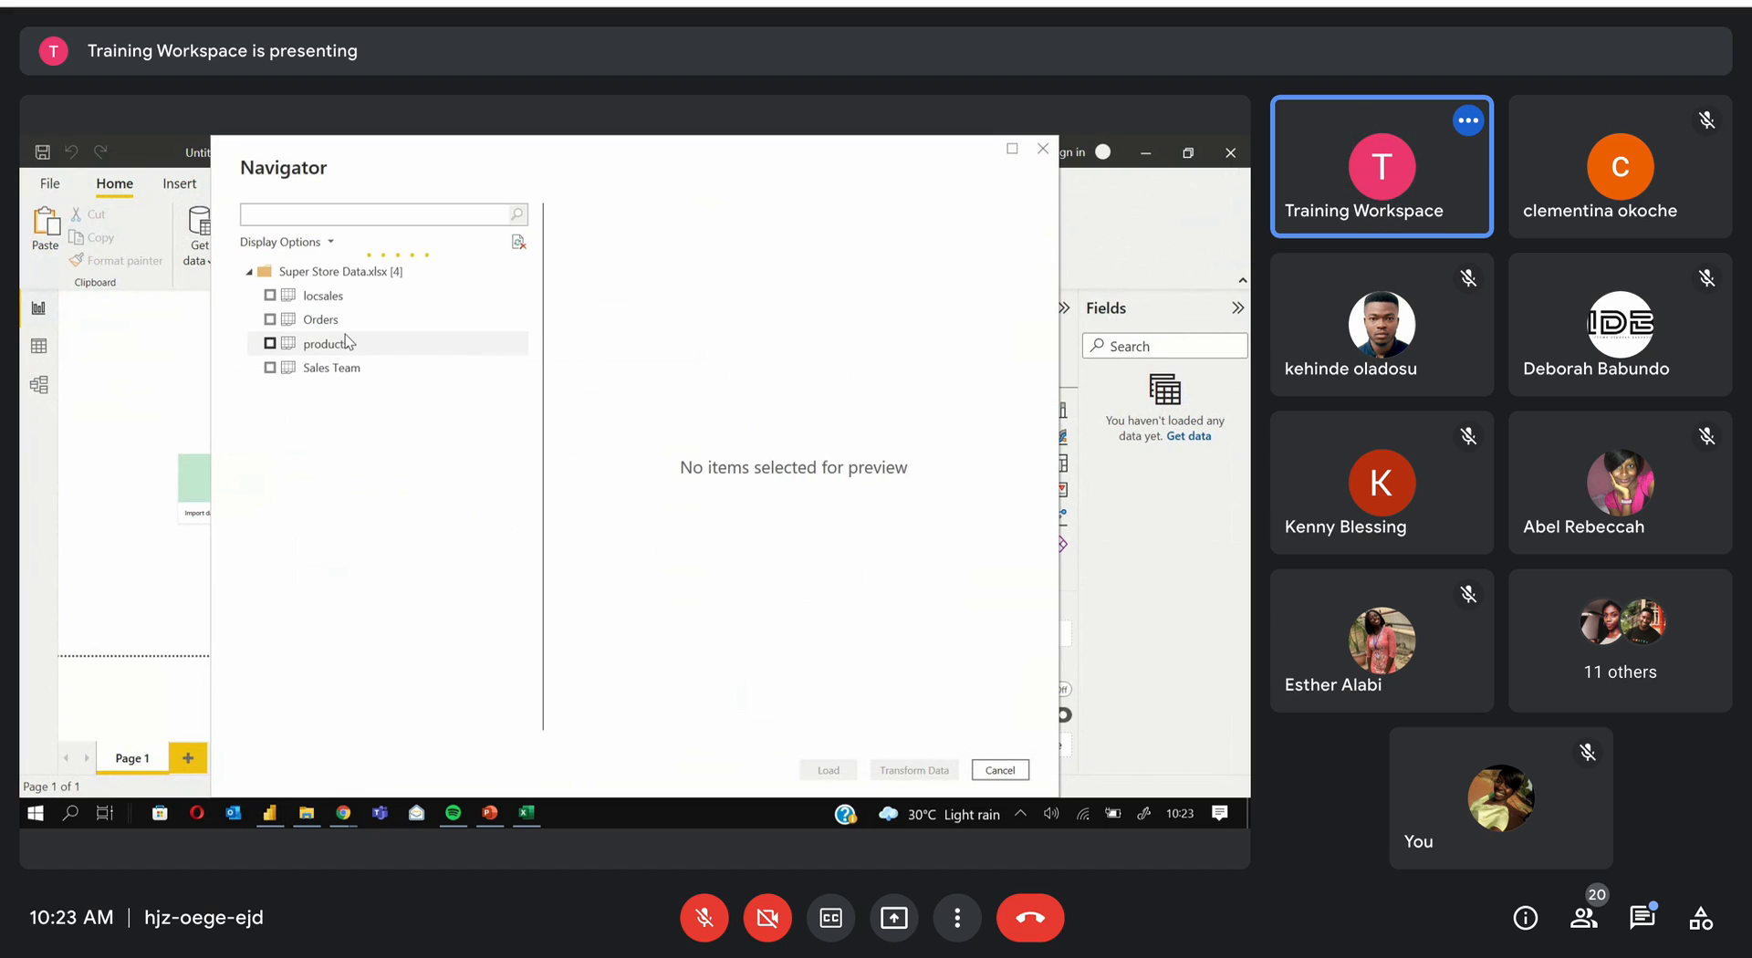
Load the locsales, Orders and Sales Team tables into the report and open them in Power Query Editor
click(270, 295)
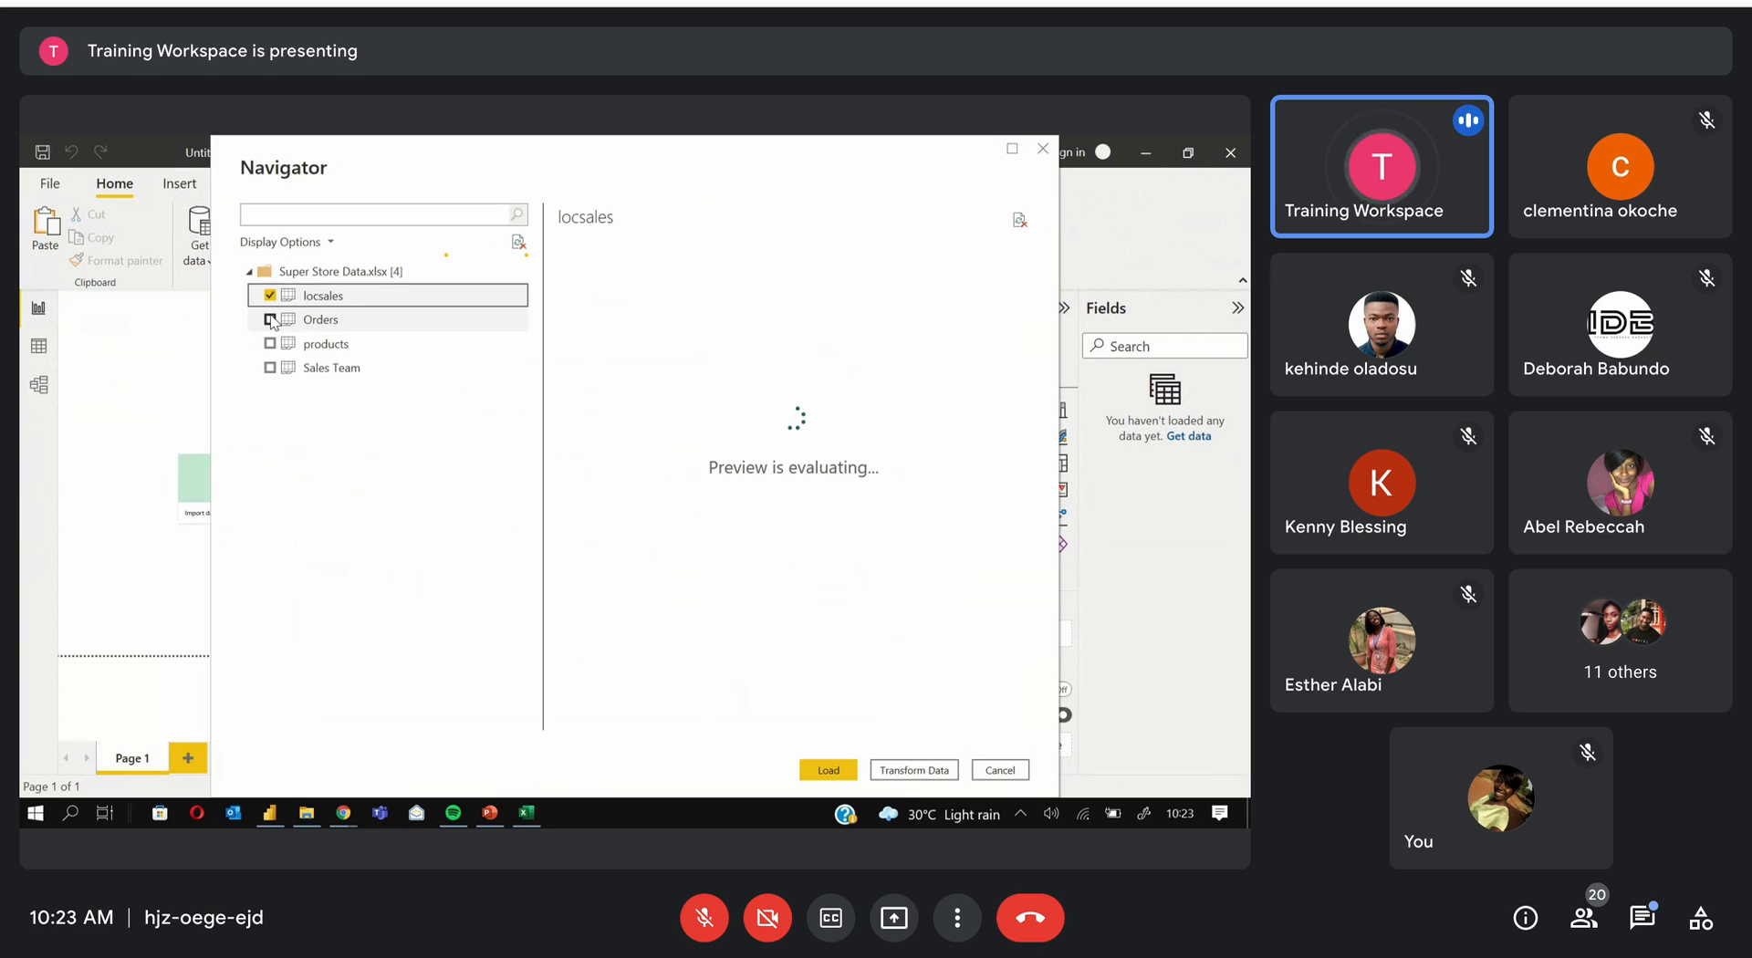
click(269, 320)
click(269, 367)
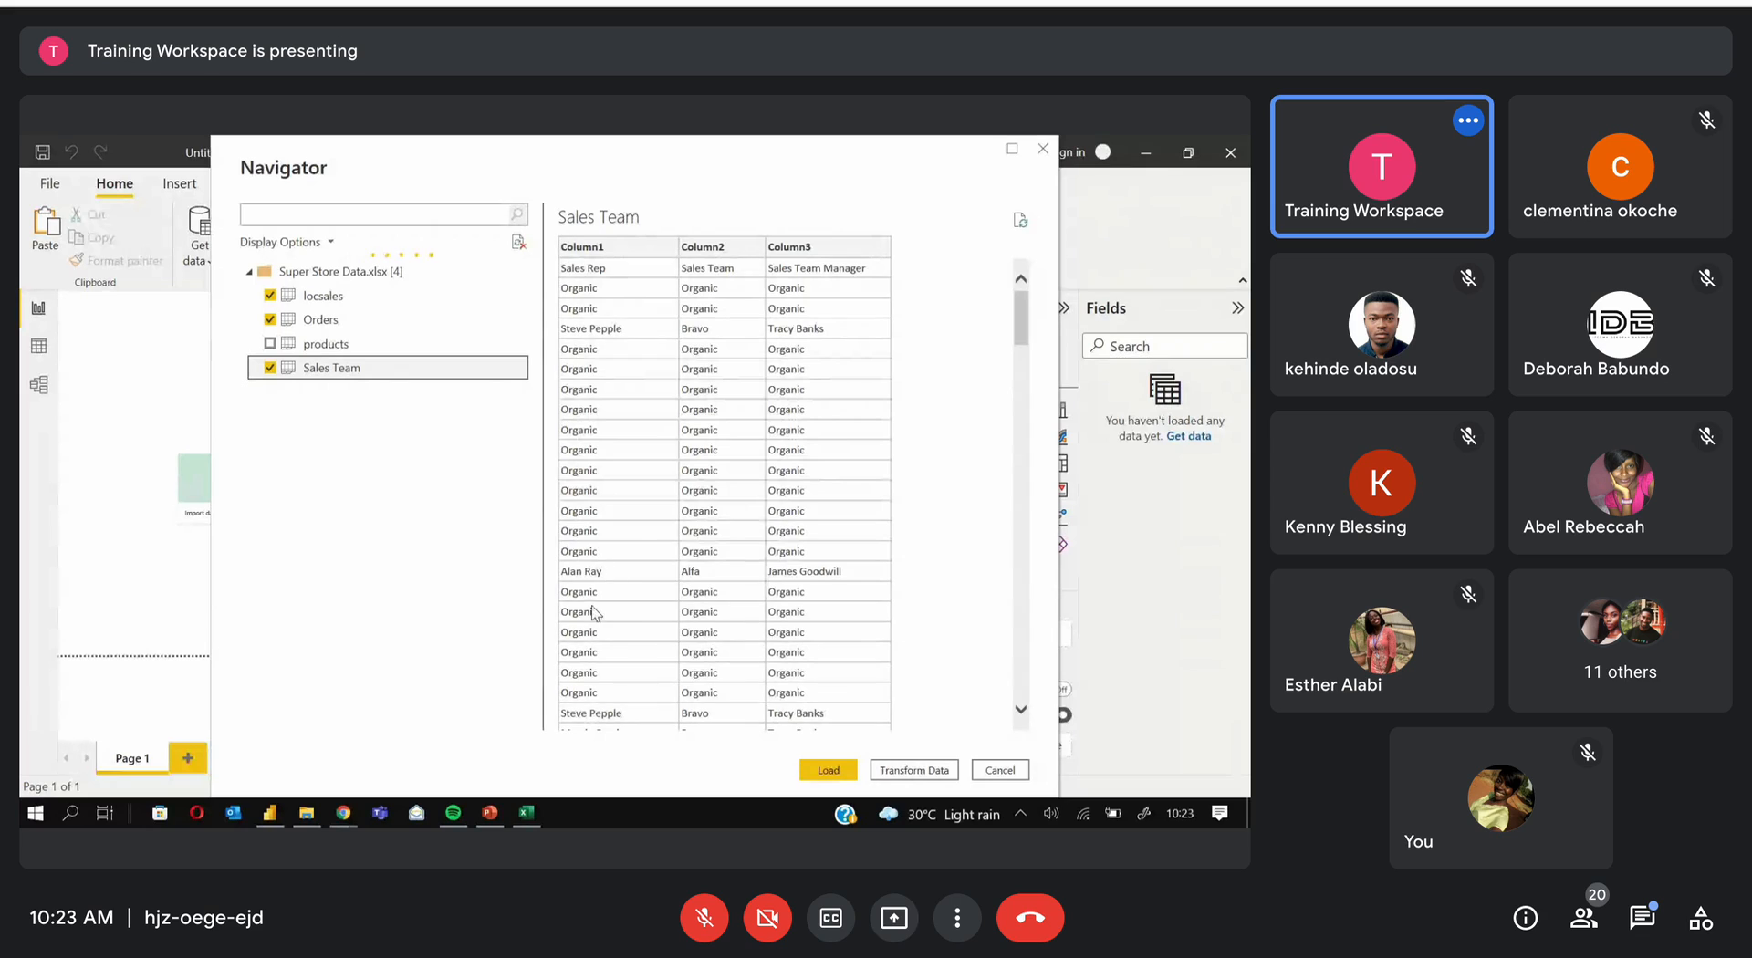
click(803, 770)
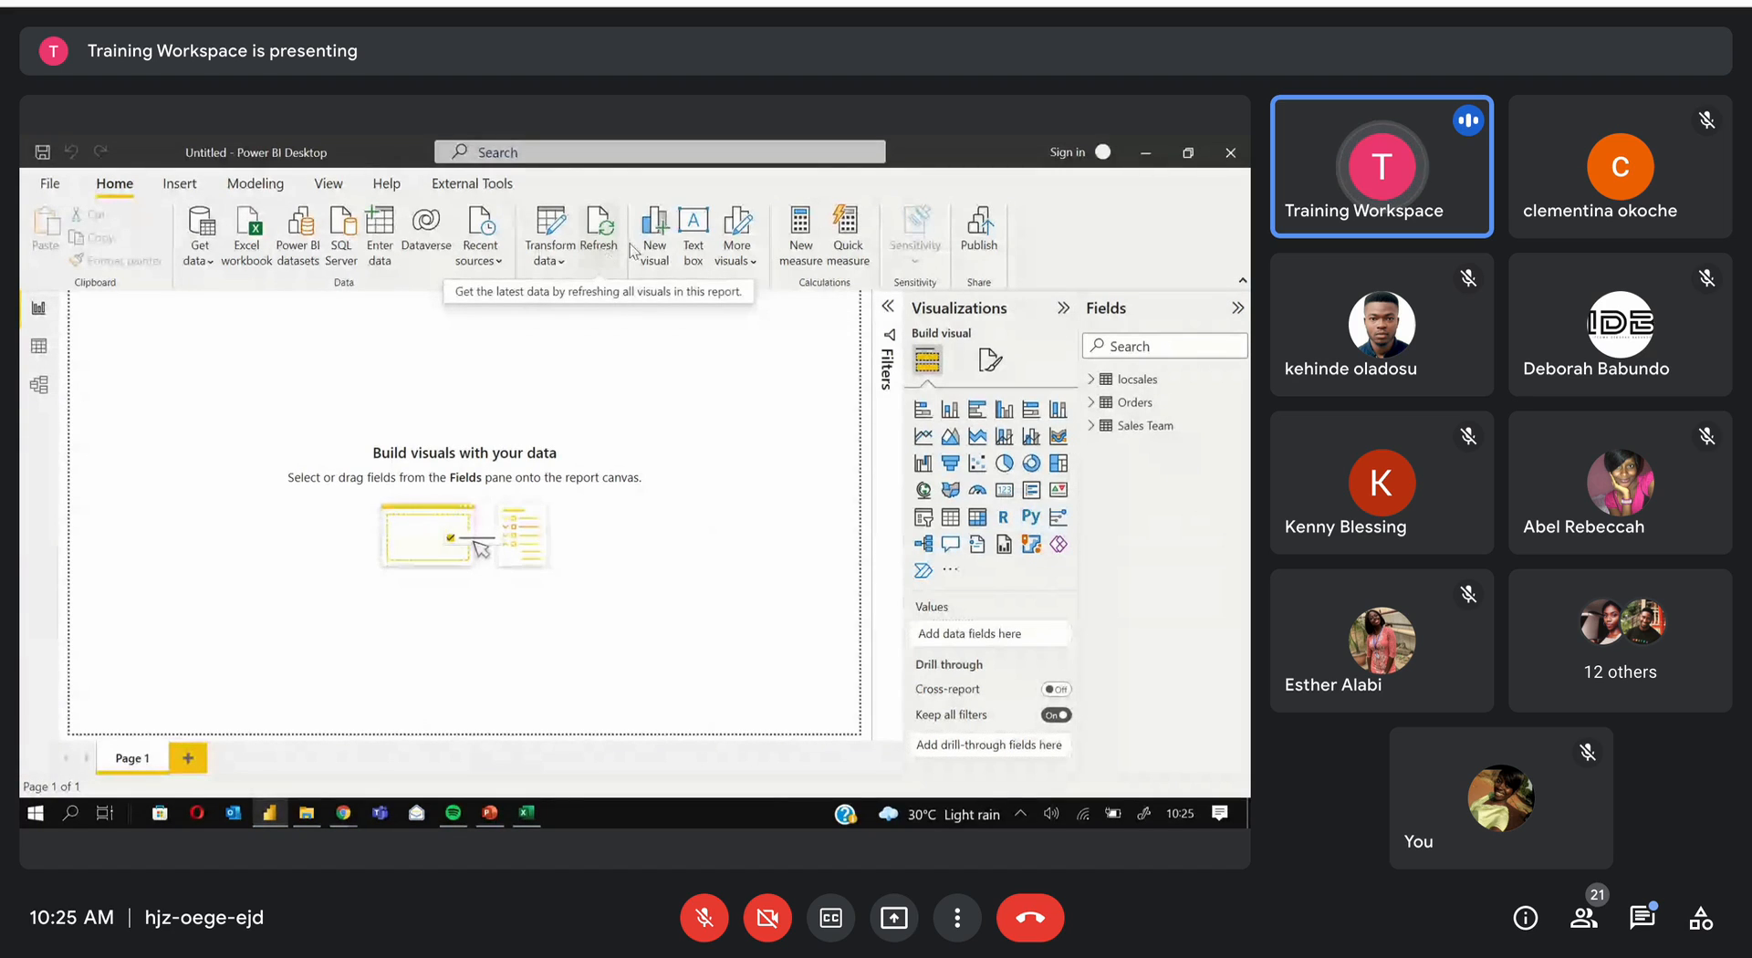
click(556, 262)
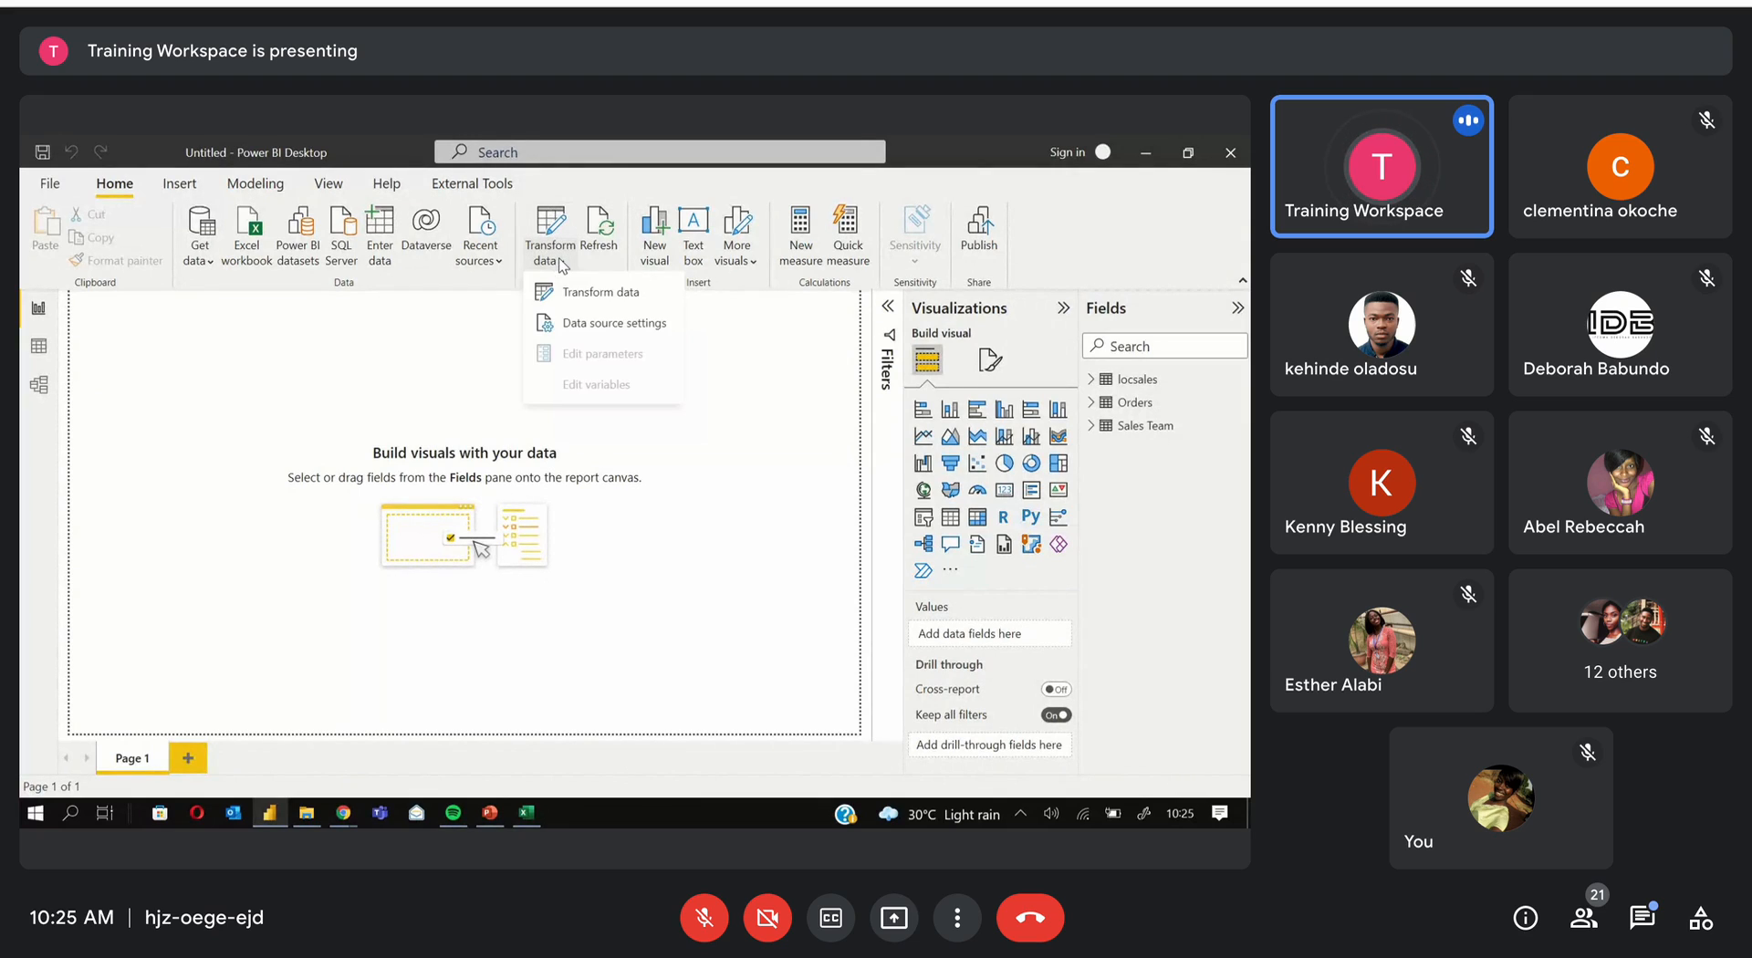
click(609, 301)
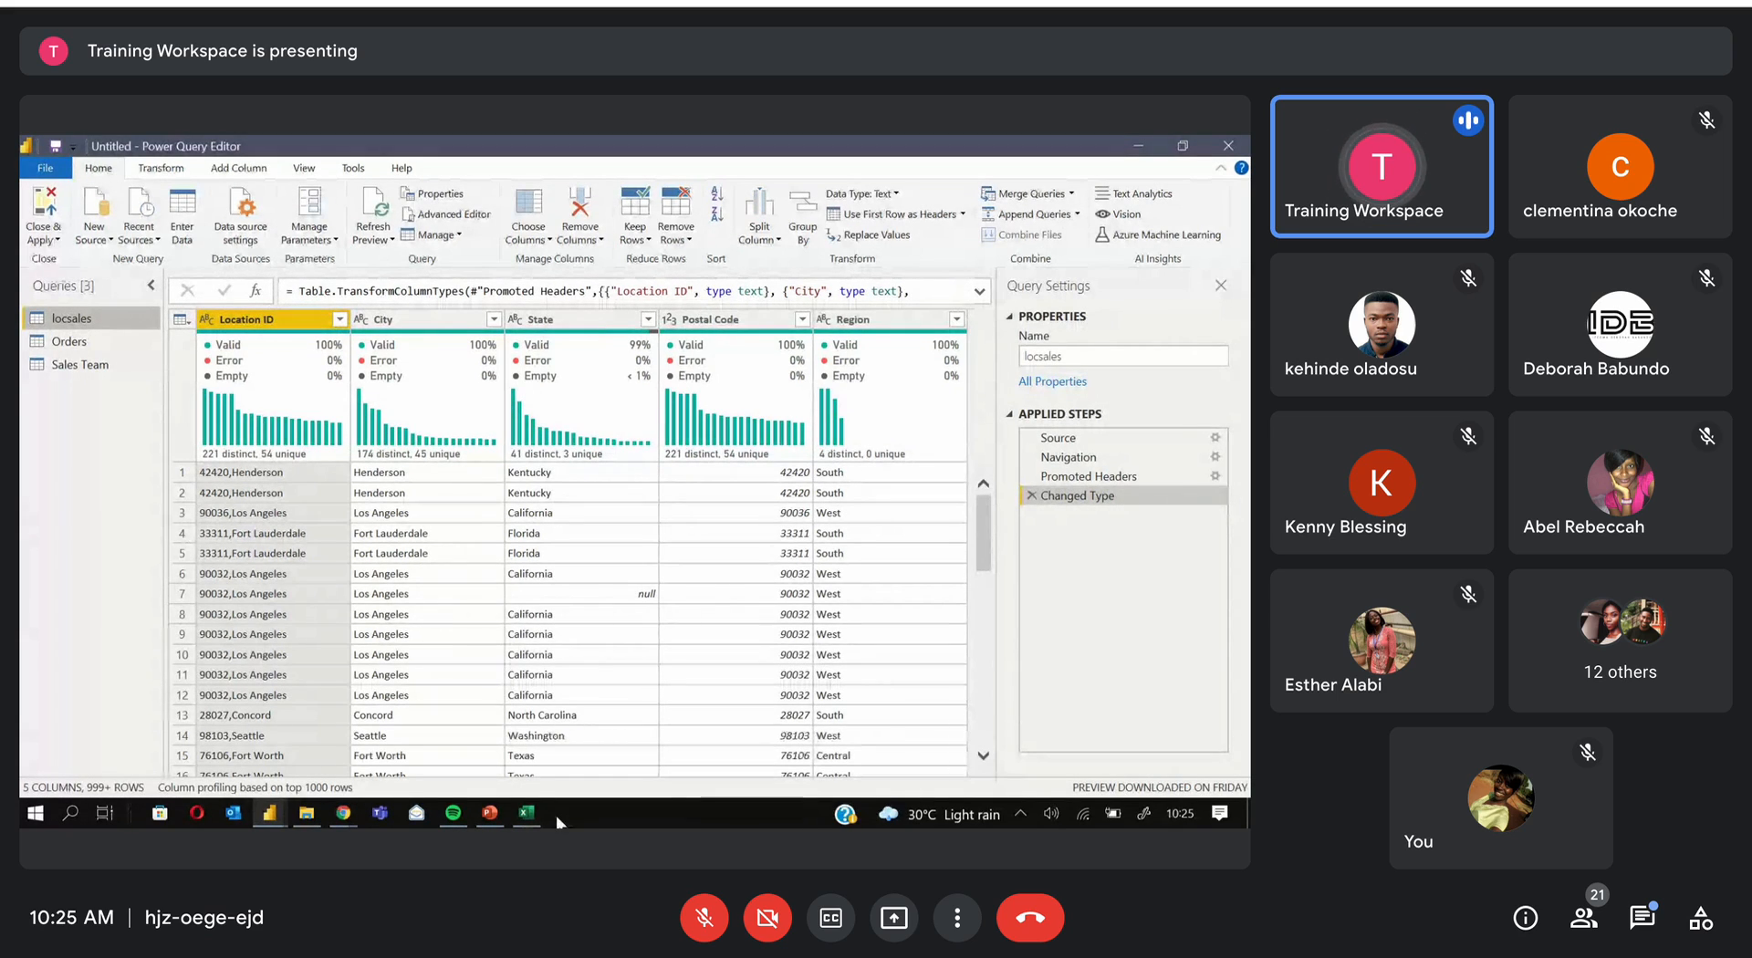
Switch to Excel to view the products sheet of Super Store Data.xlsx, and return to Power Query Editor
click(528, 815)
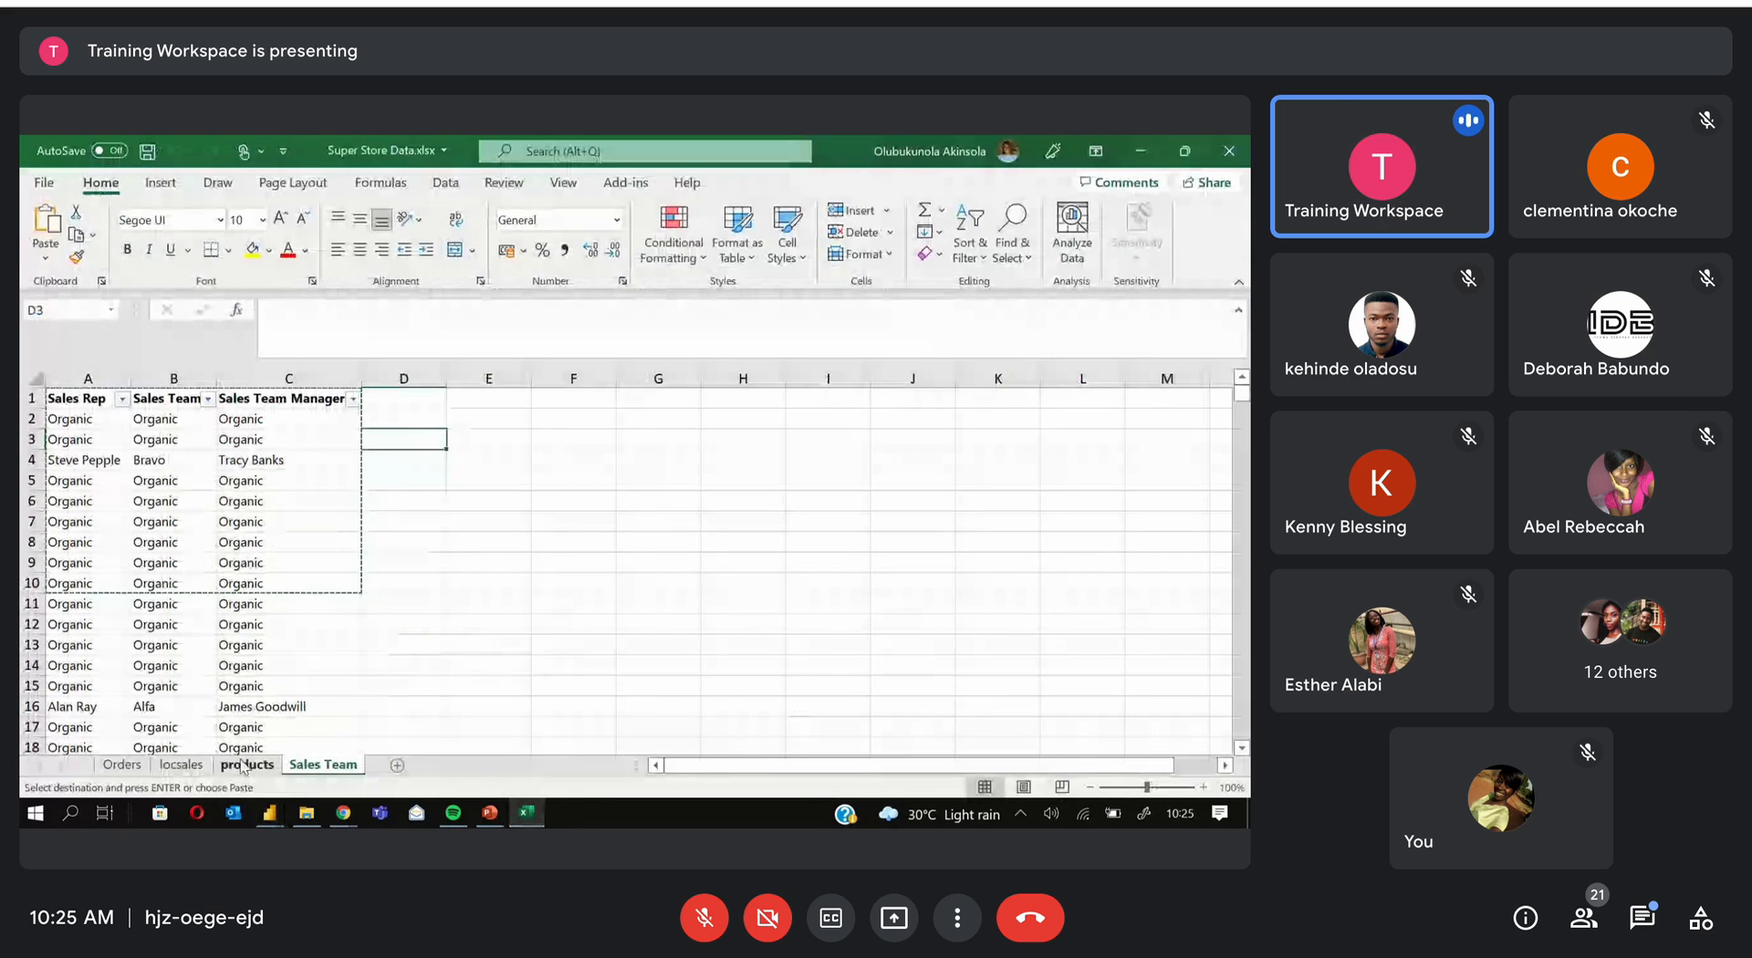
click(247, 766)
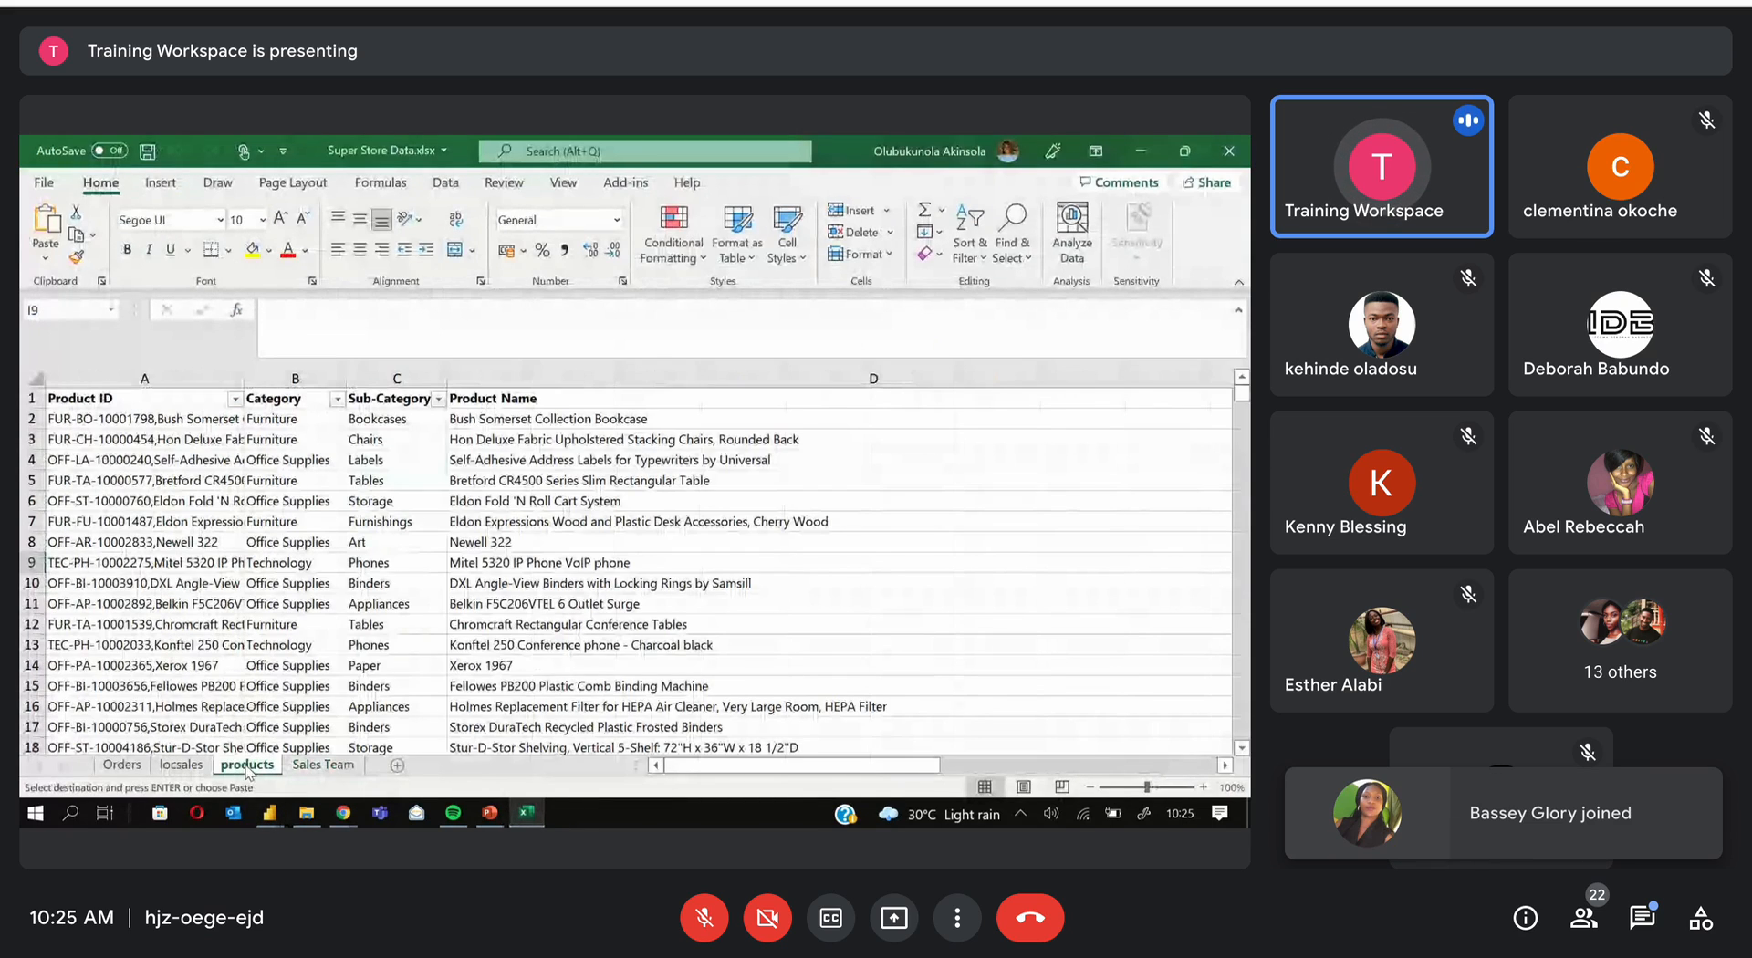
click(526, 815)
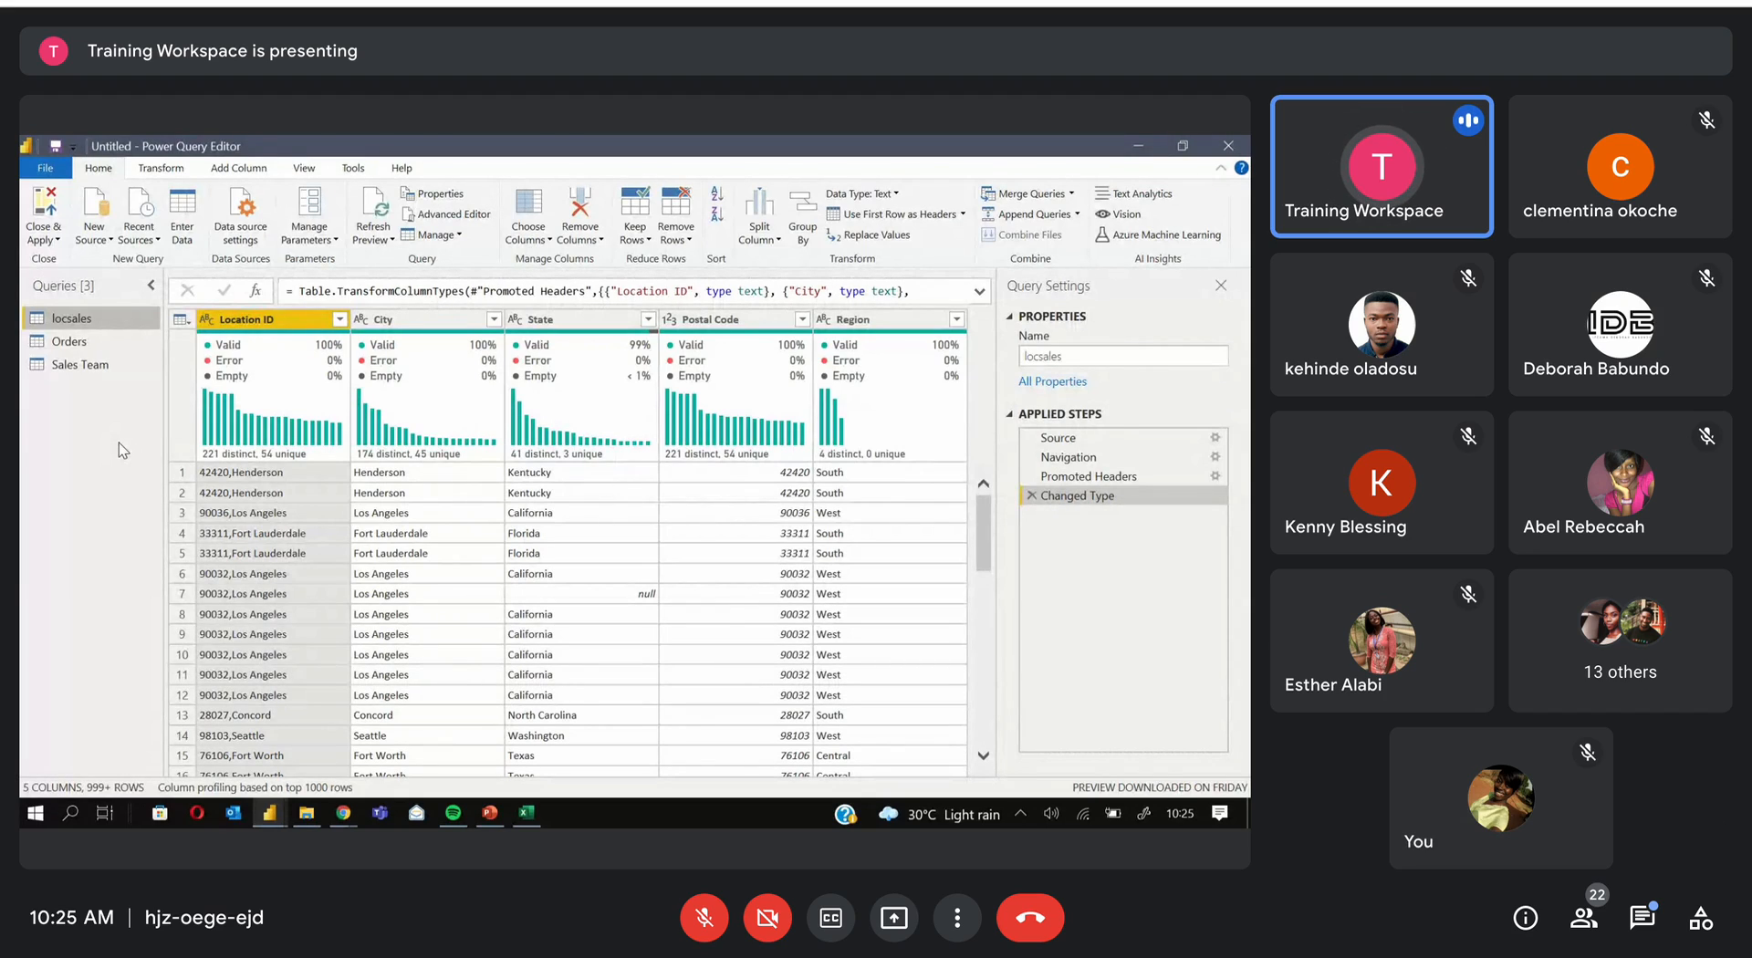
Import the products table from Super Store Data.xlsx as a new Excel workbook source
click(113, 234)
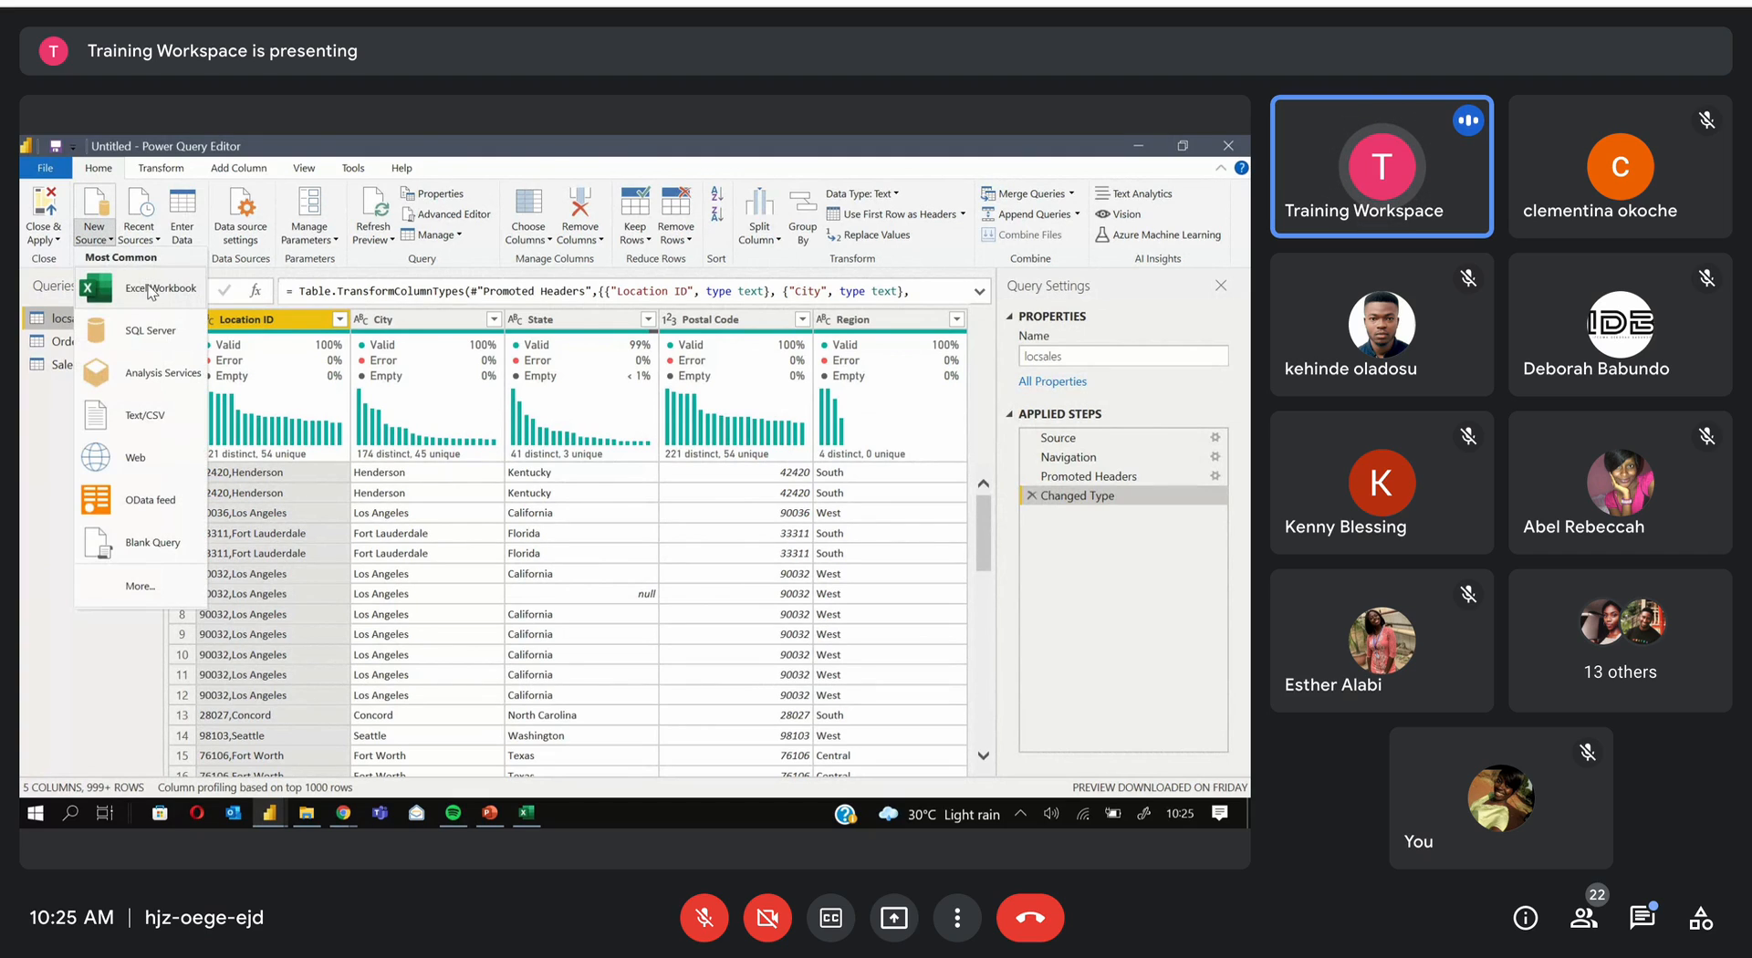
click(152, 290)
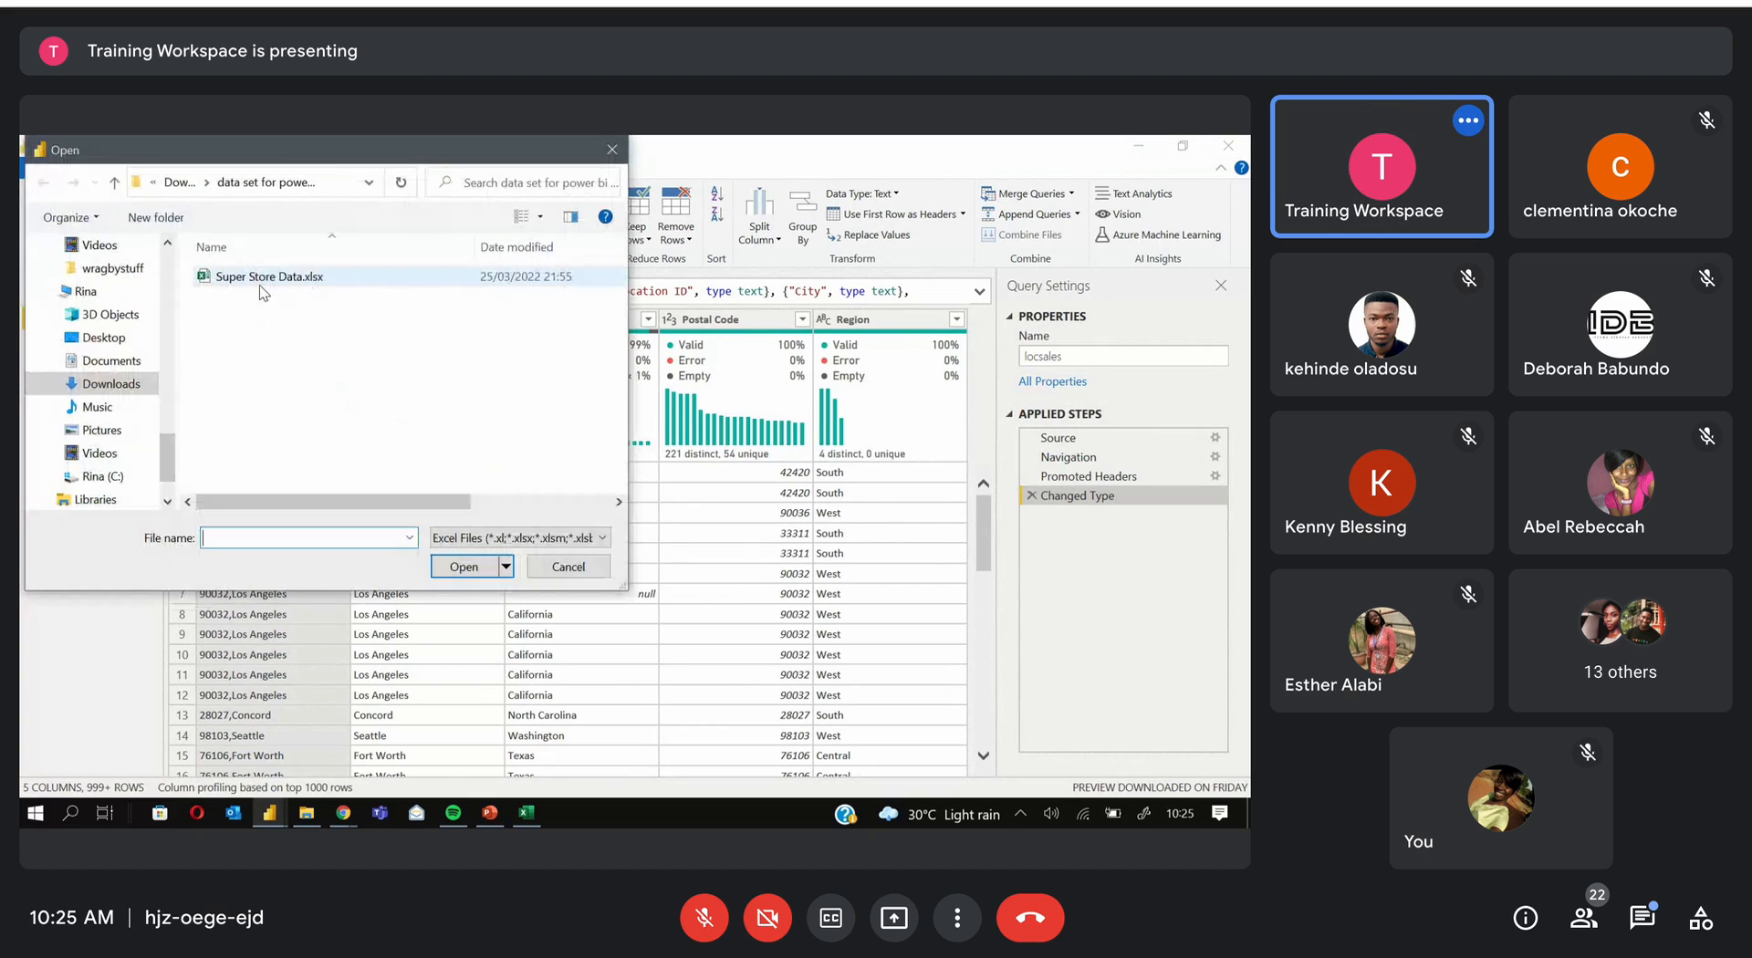
click(259, 285)
click(472, 571)
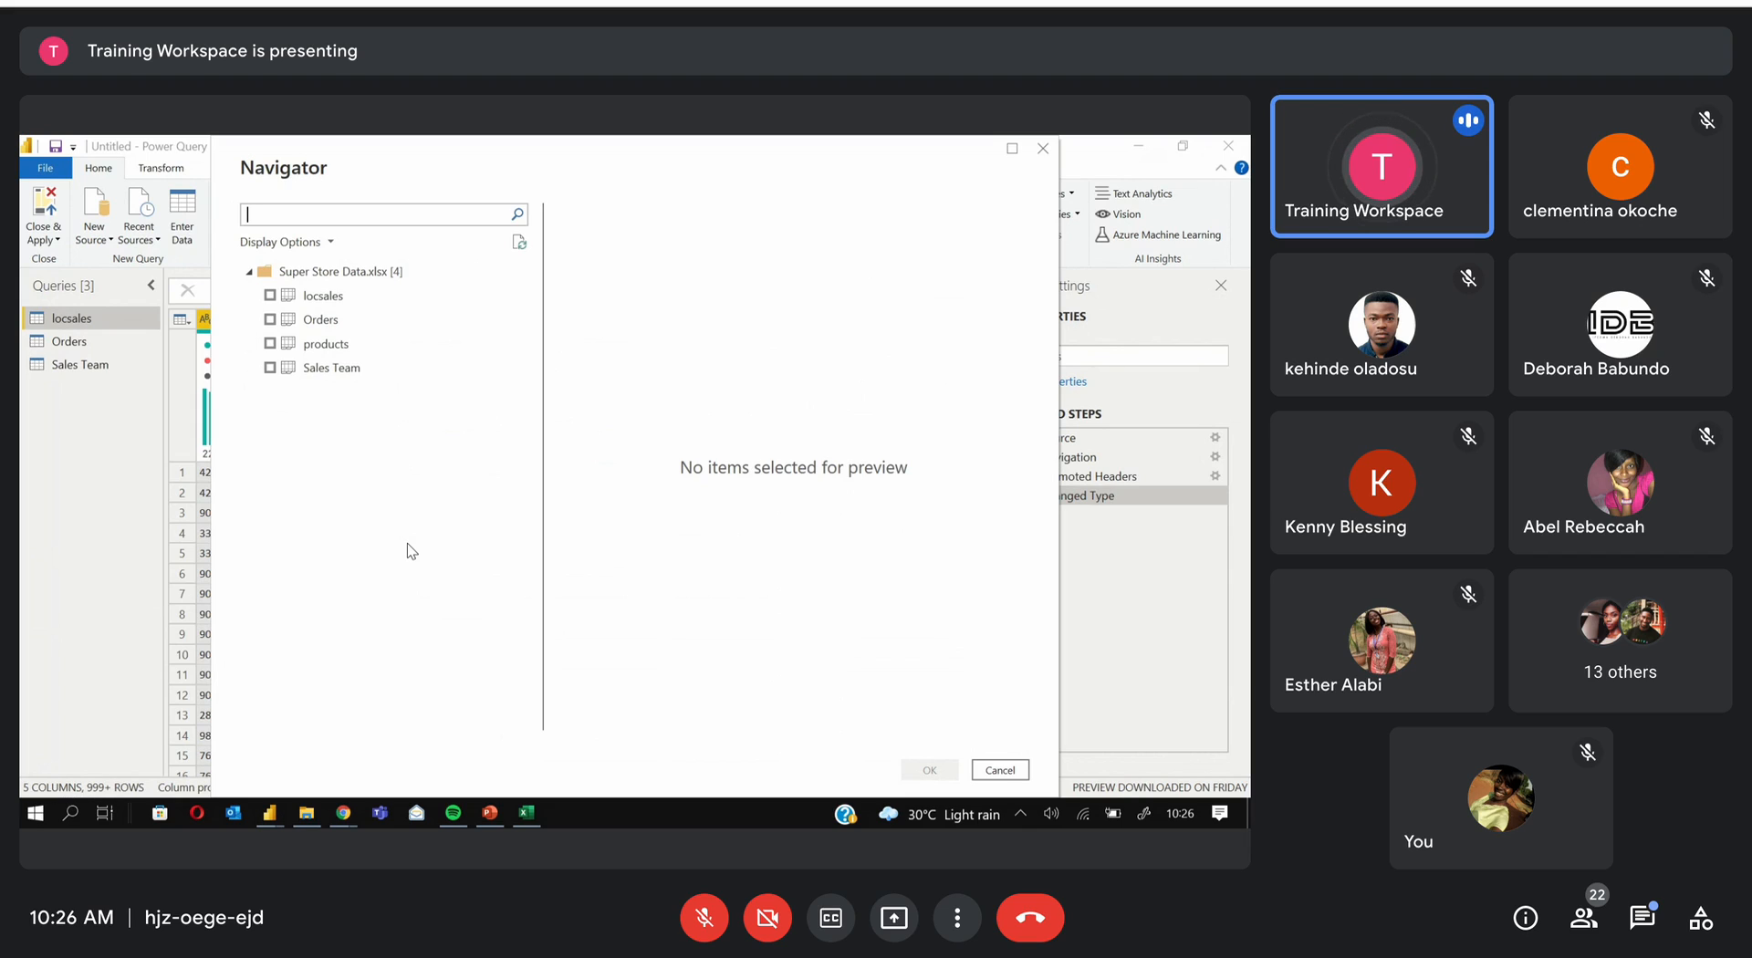
click(270, 344)
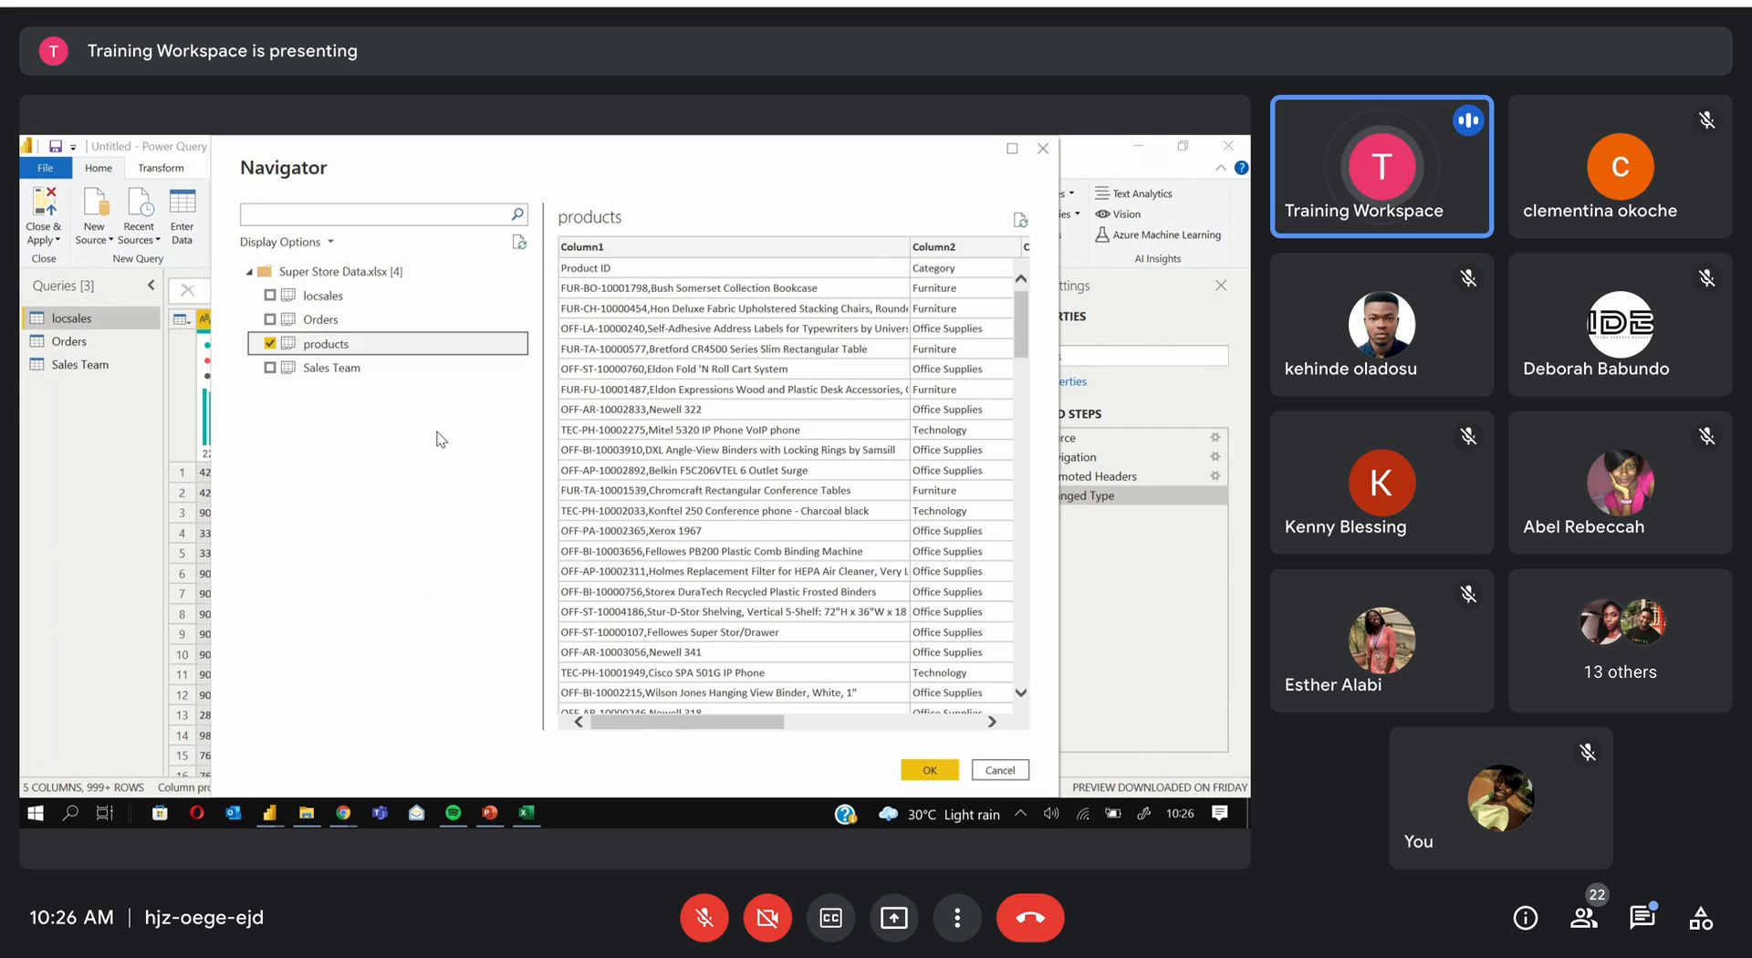
key(Return)
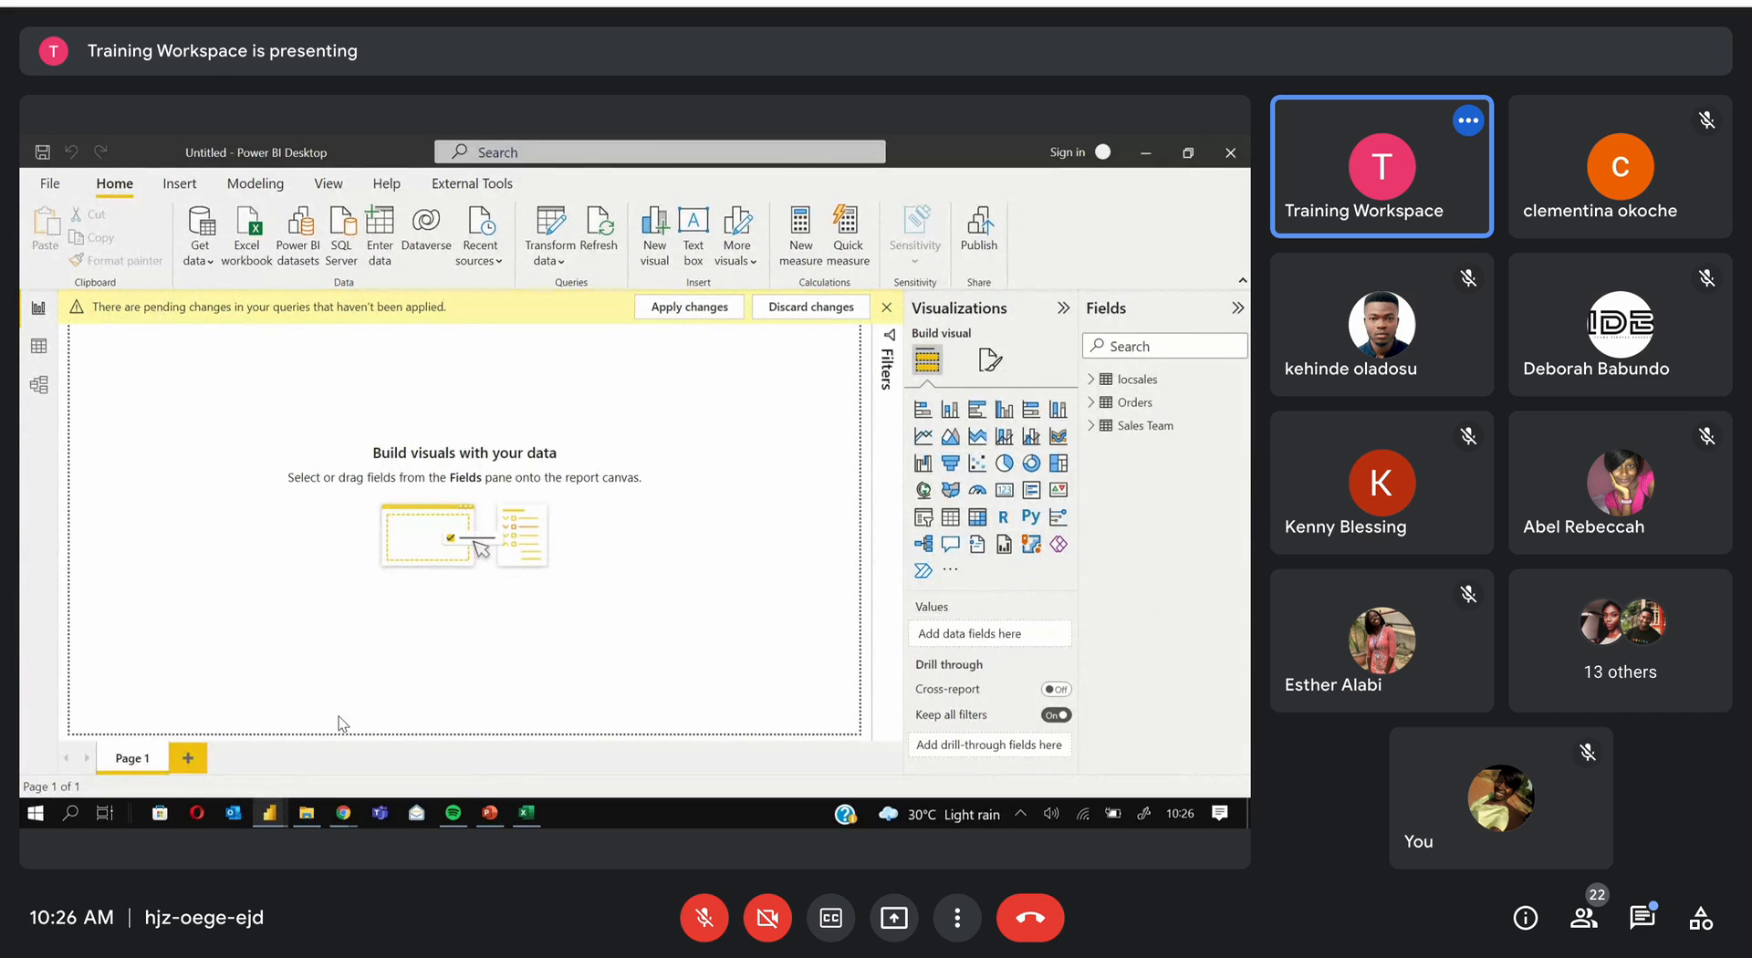
View the products query in Power Query Editor, switch to the Power BI Desktop report window, and return to Power Query Editor
mouse_move(270, 812)
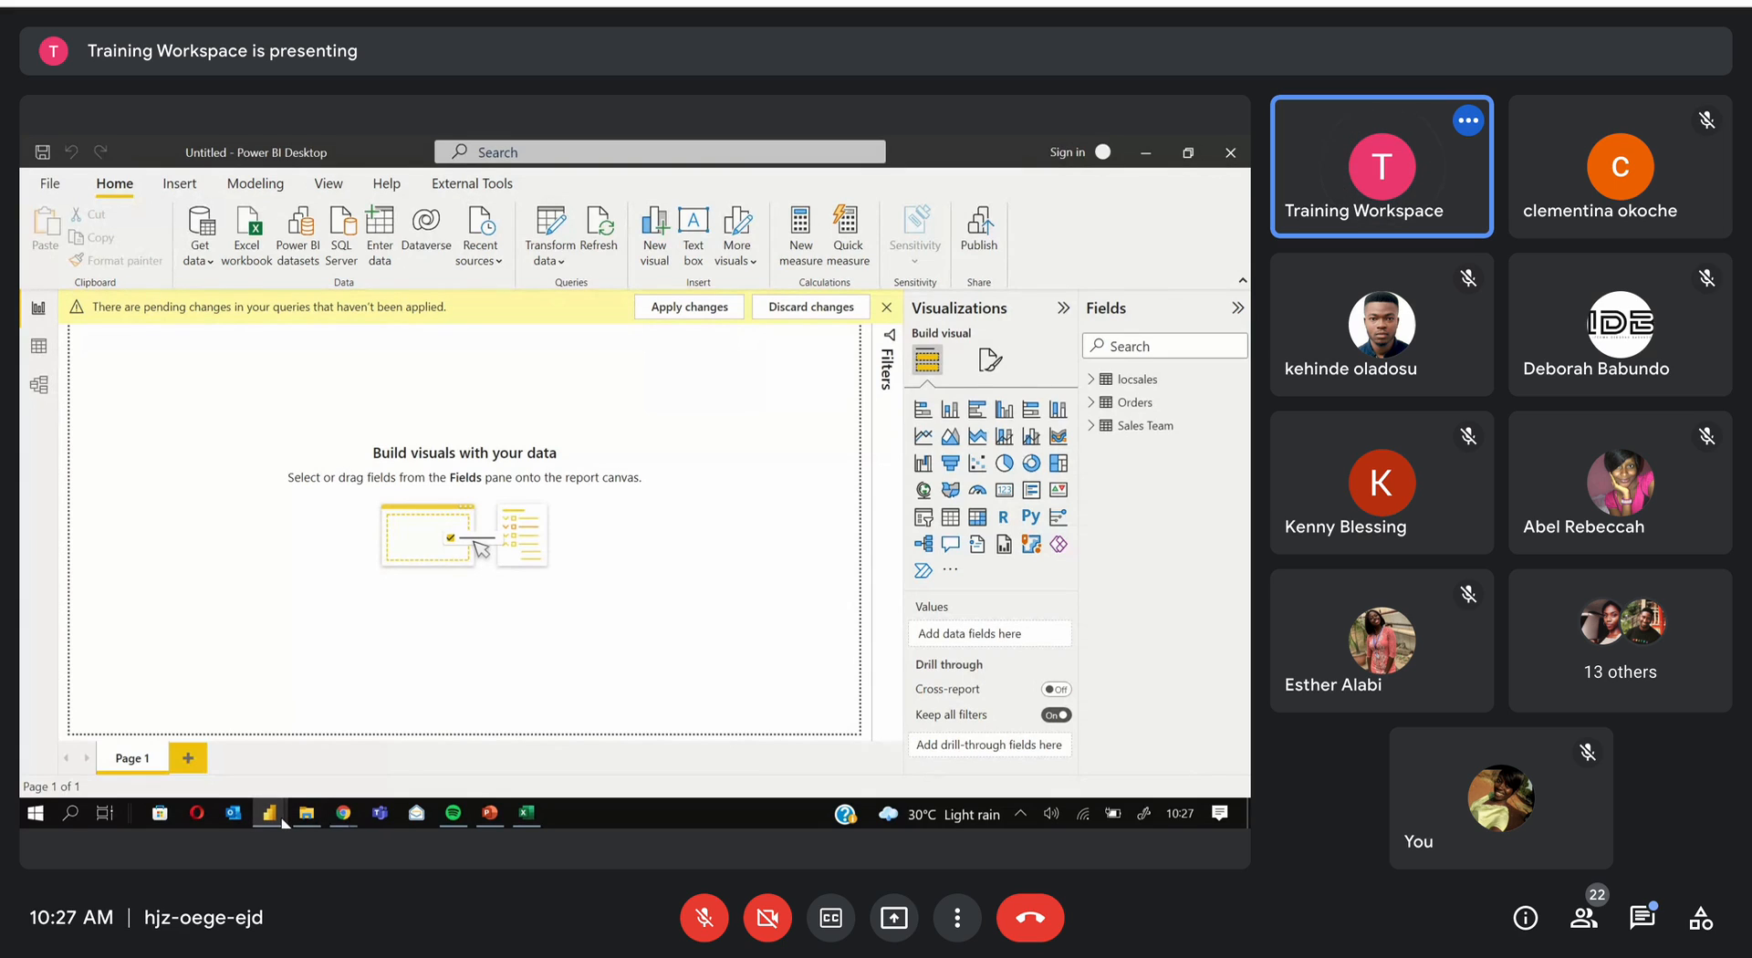
click(308, 764)
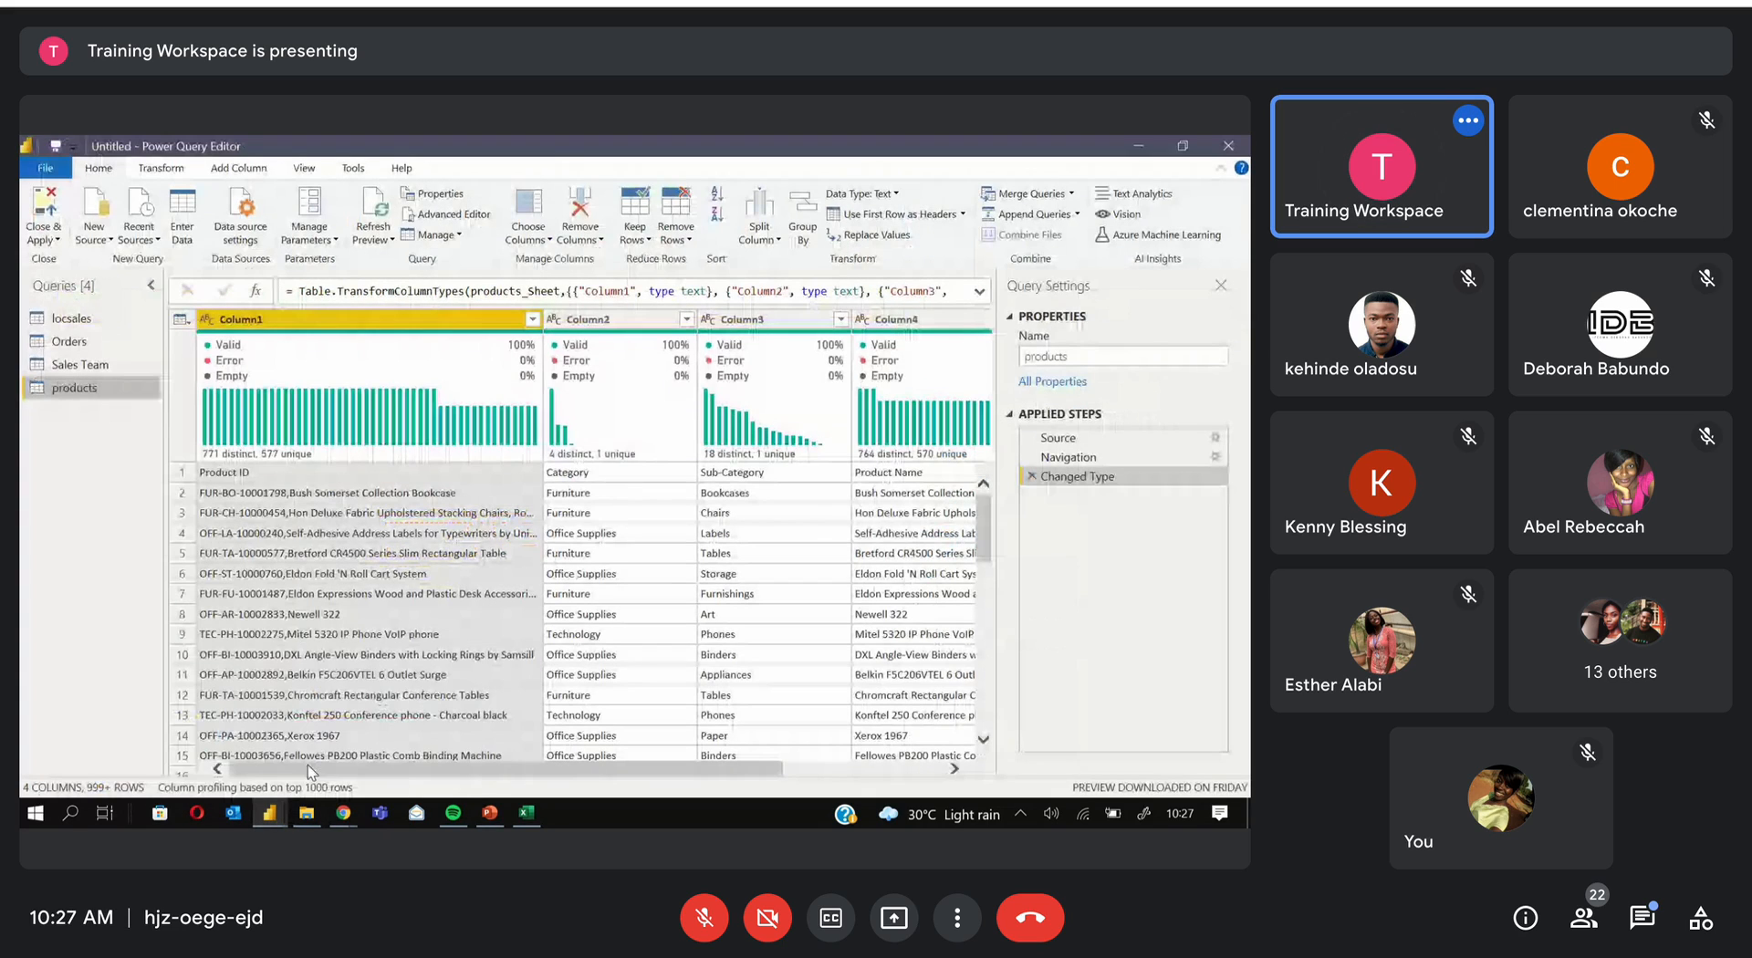
click(269, 812)
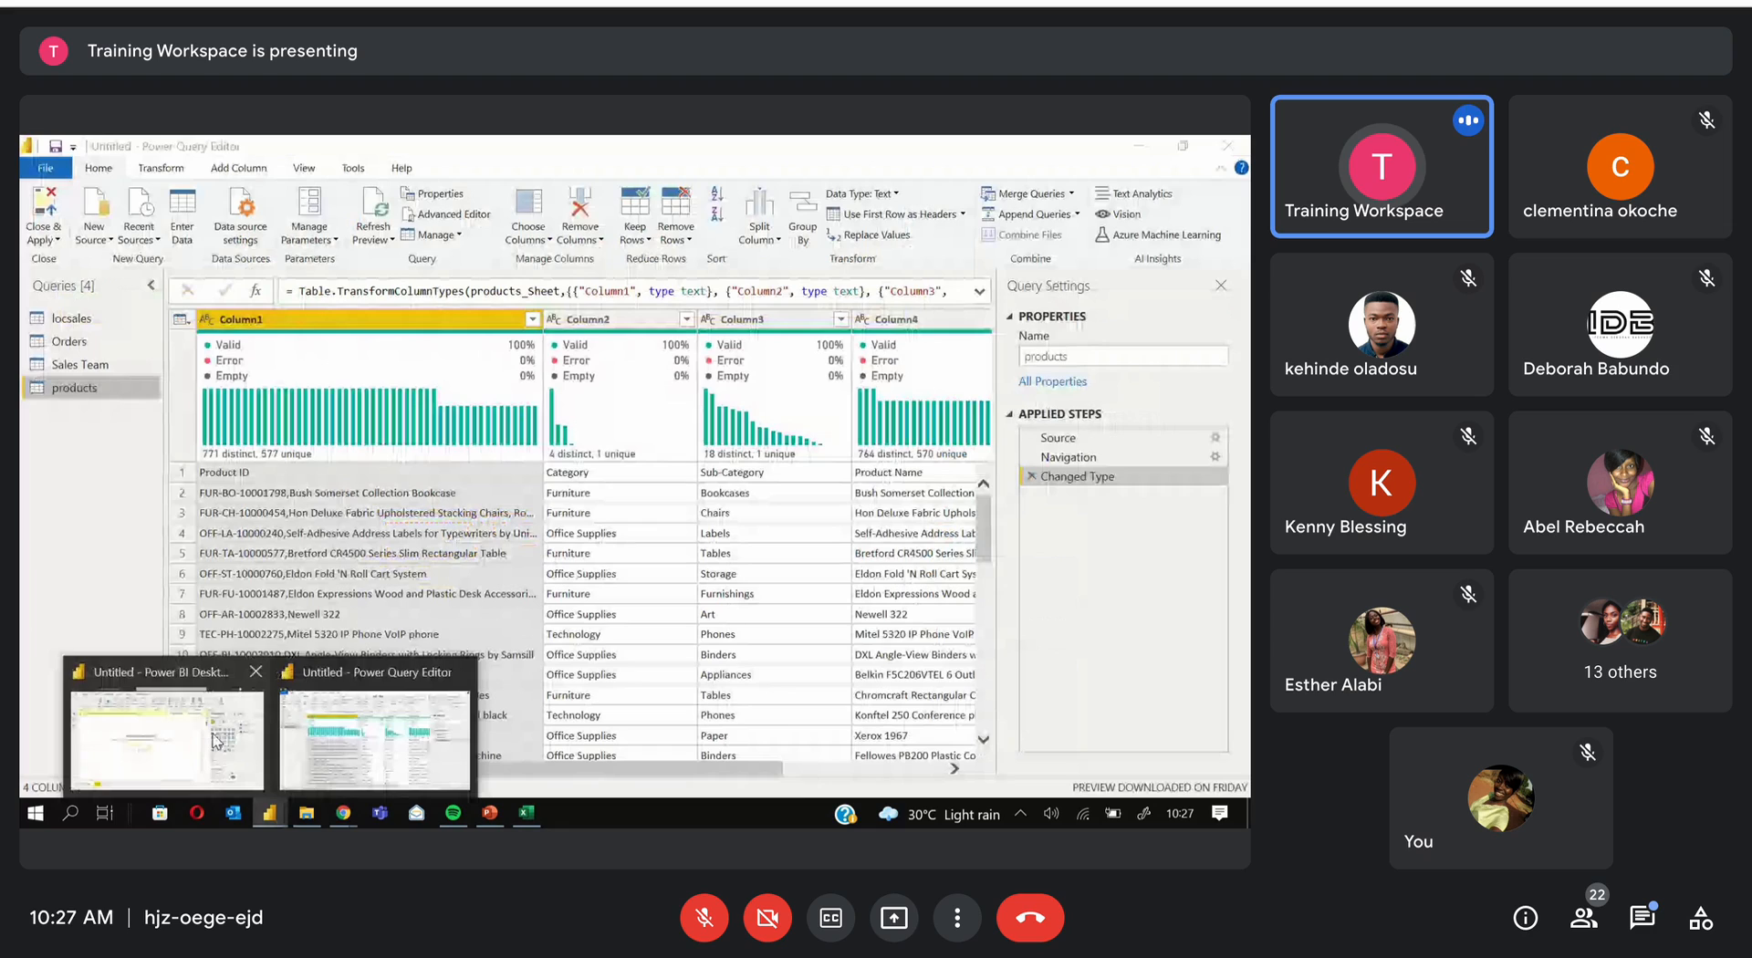
mouse_move(213, 737)
click(212, 738)
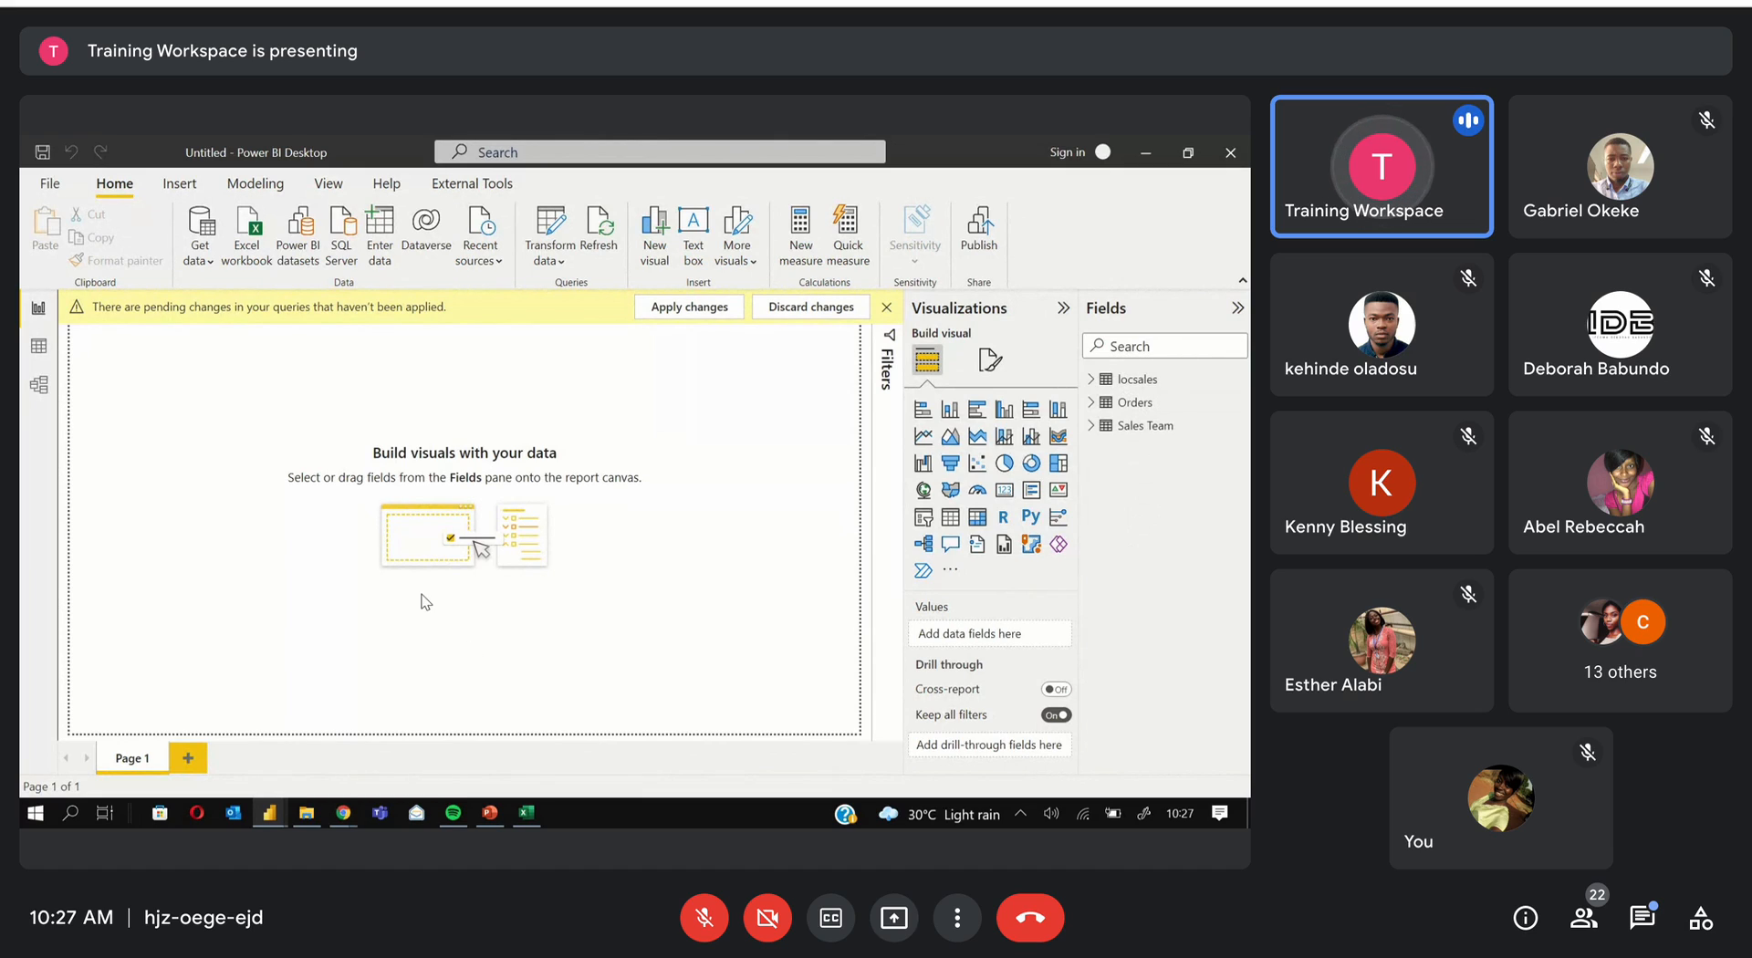
mouse_move(286, 813)
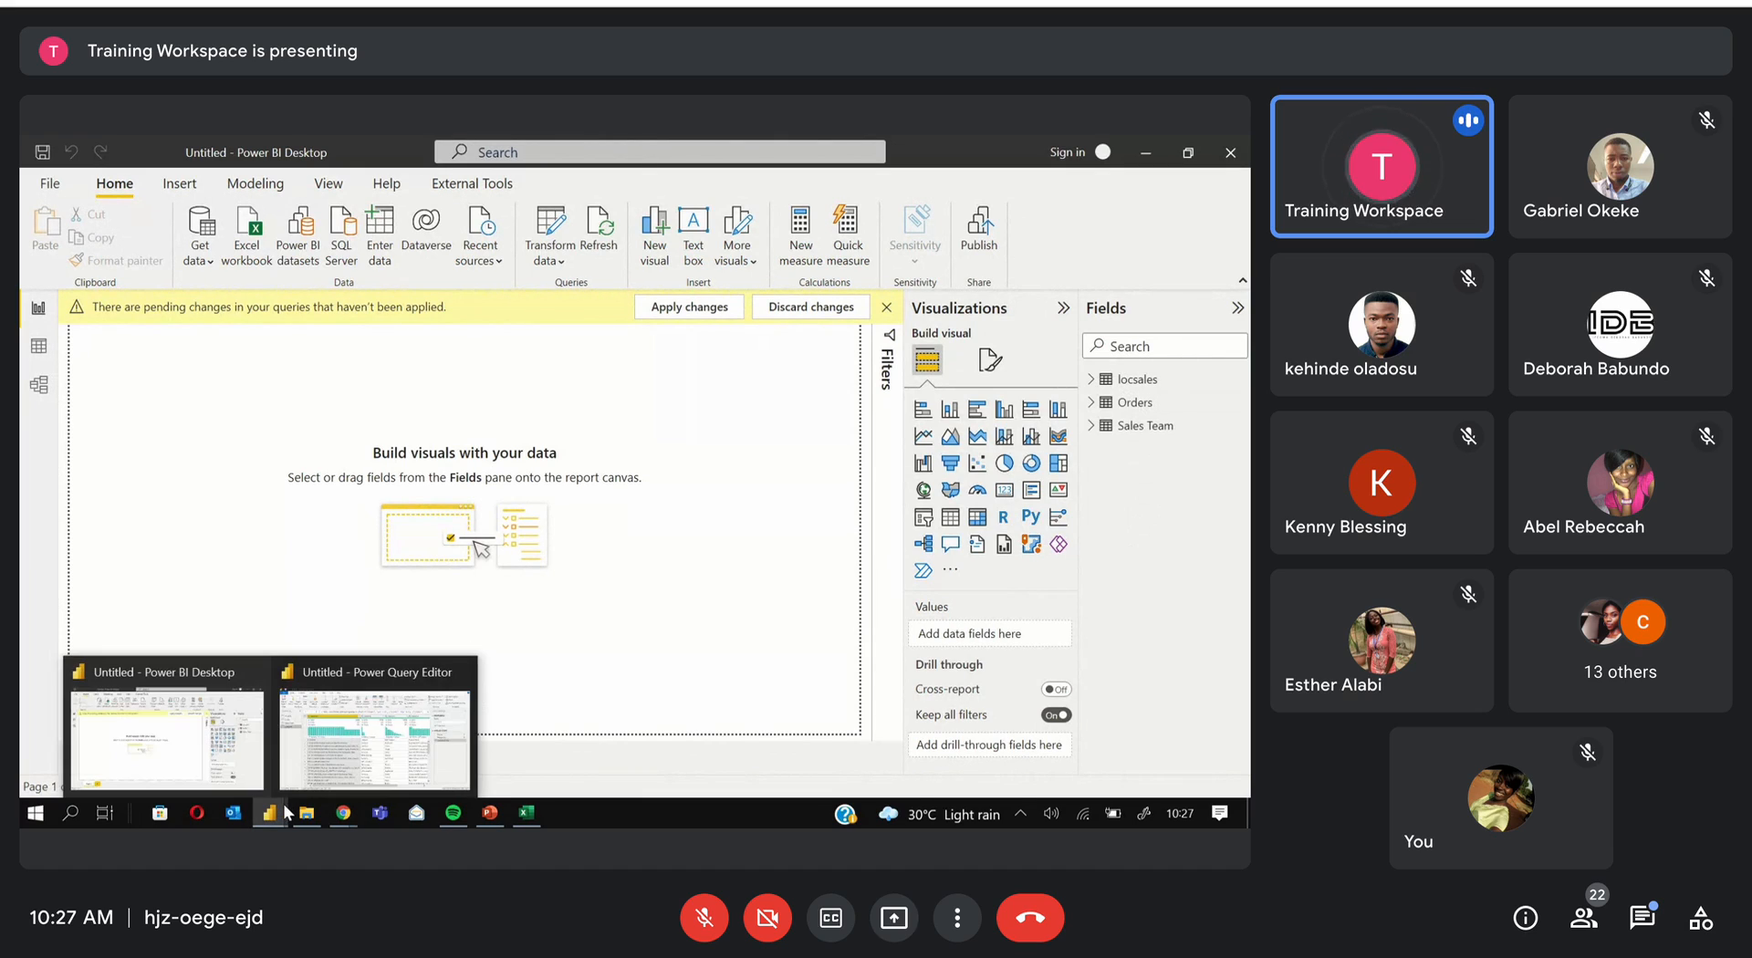
mouse_move(319, 776)
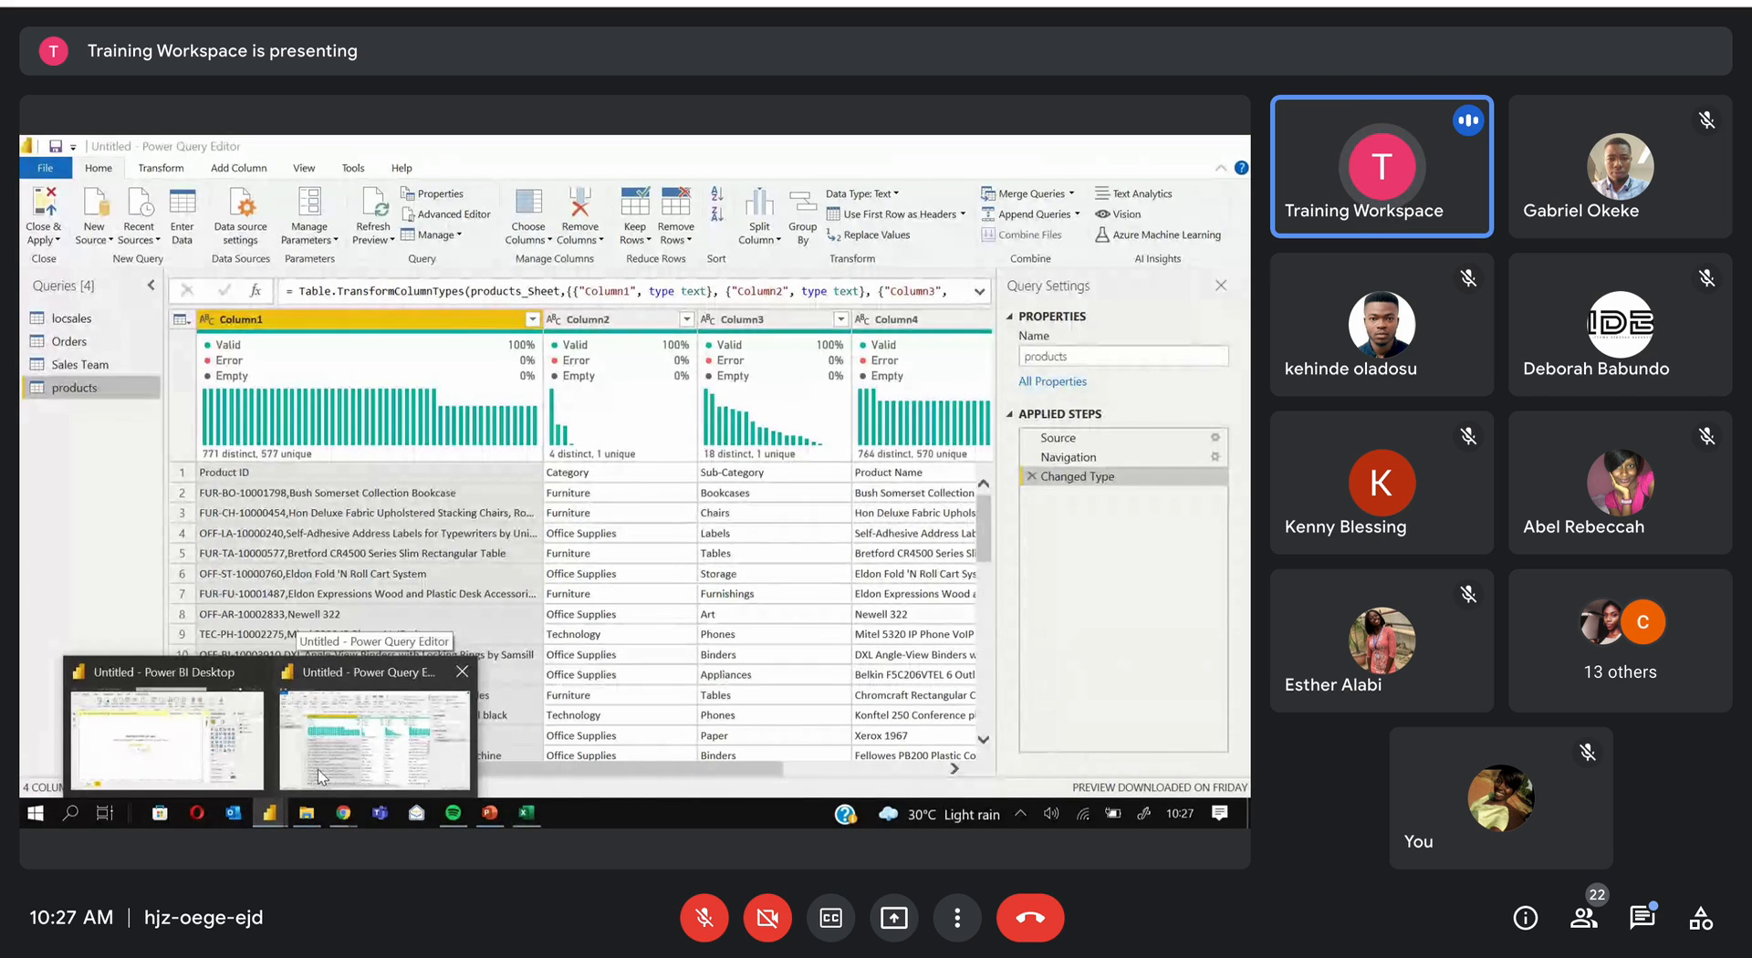
click(319, 776)
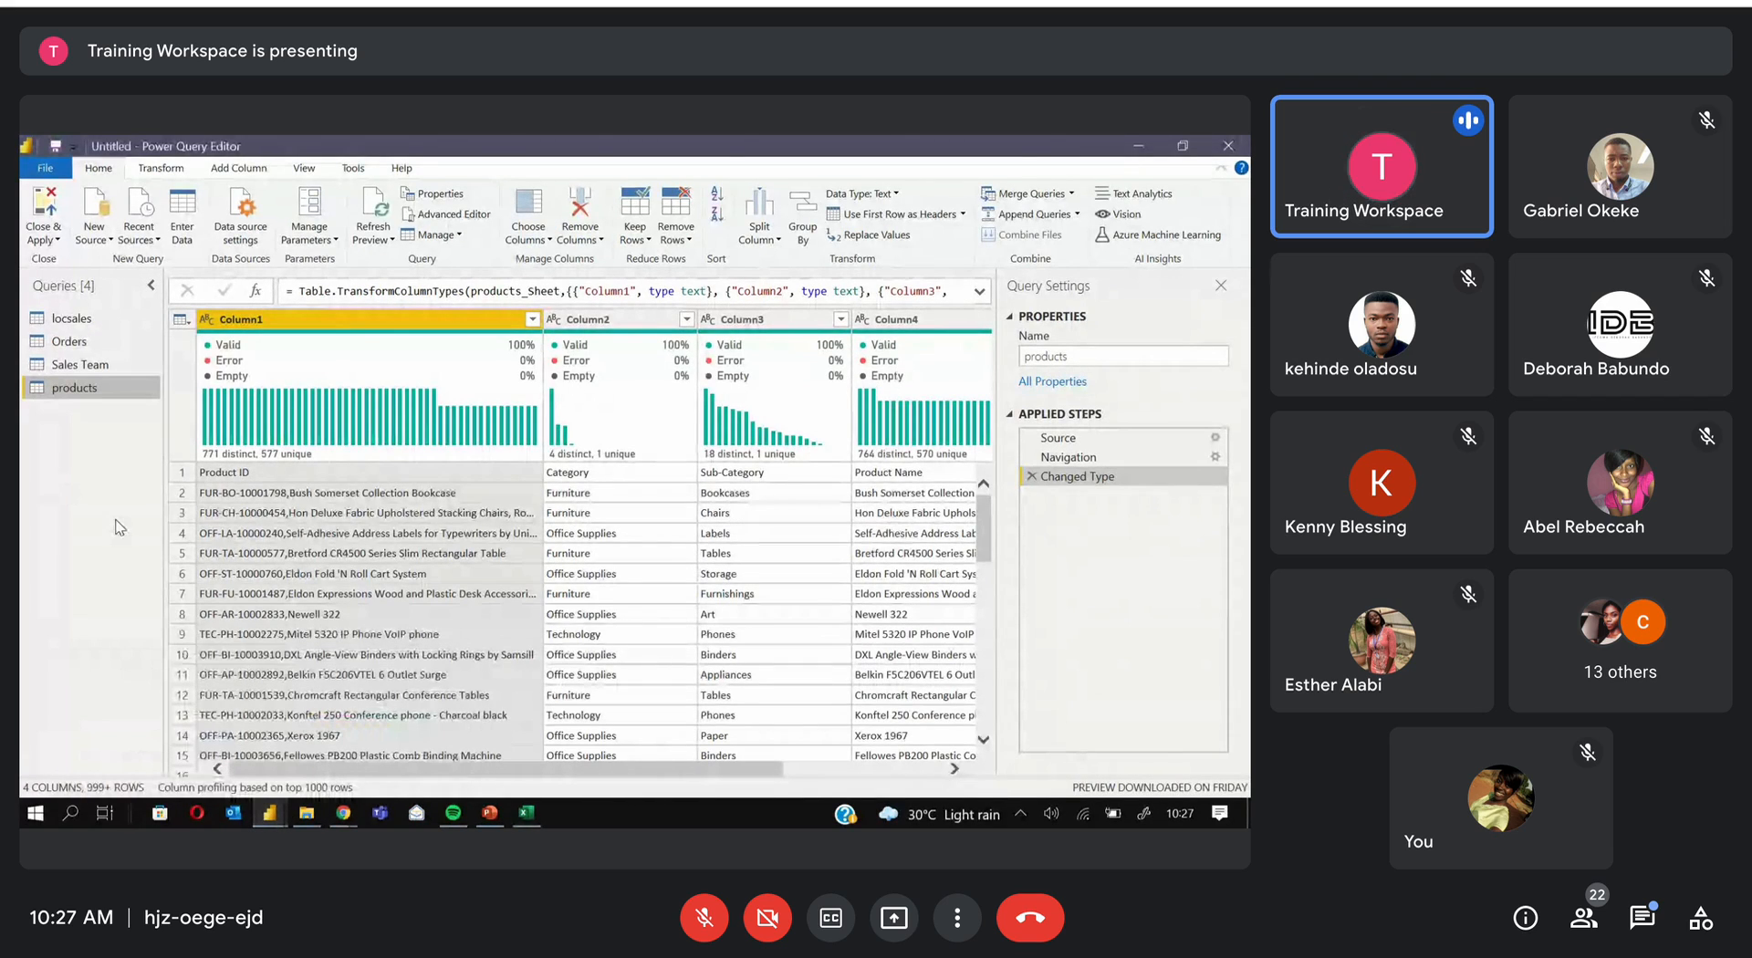
Start a new Text/CSV import, show All Files in the file browser, and restore the Text Files filter
click(88, 326)
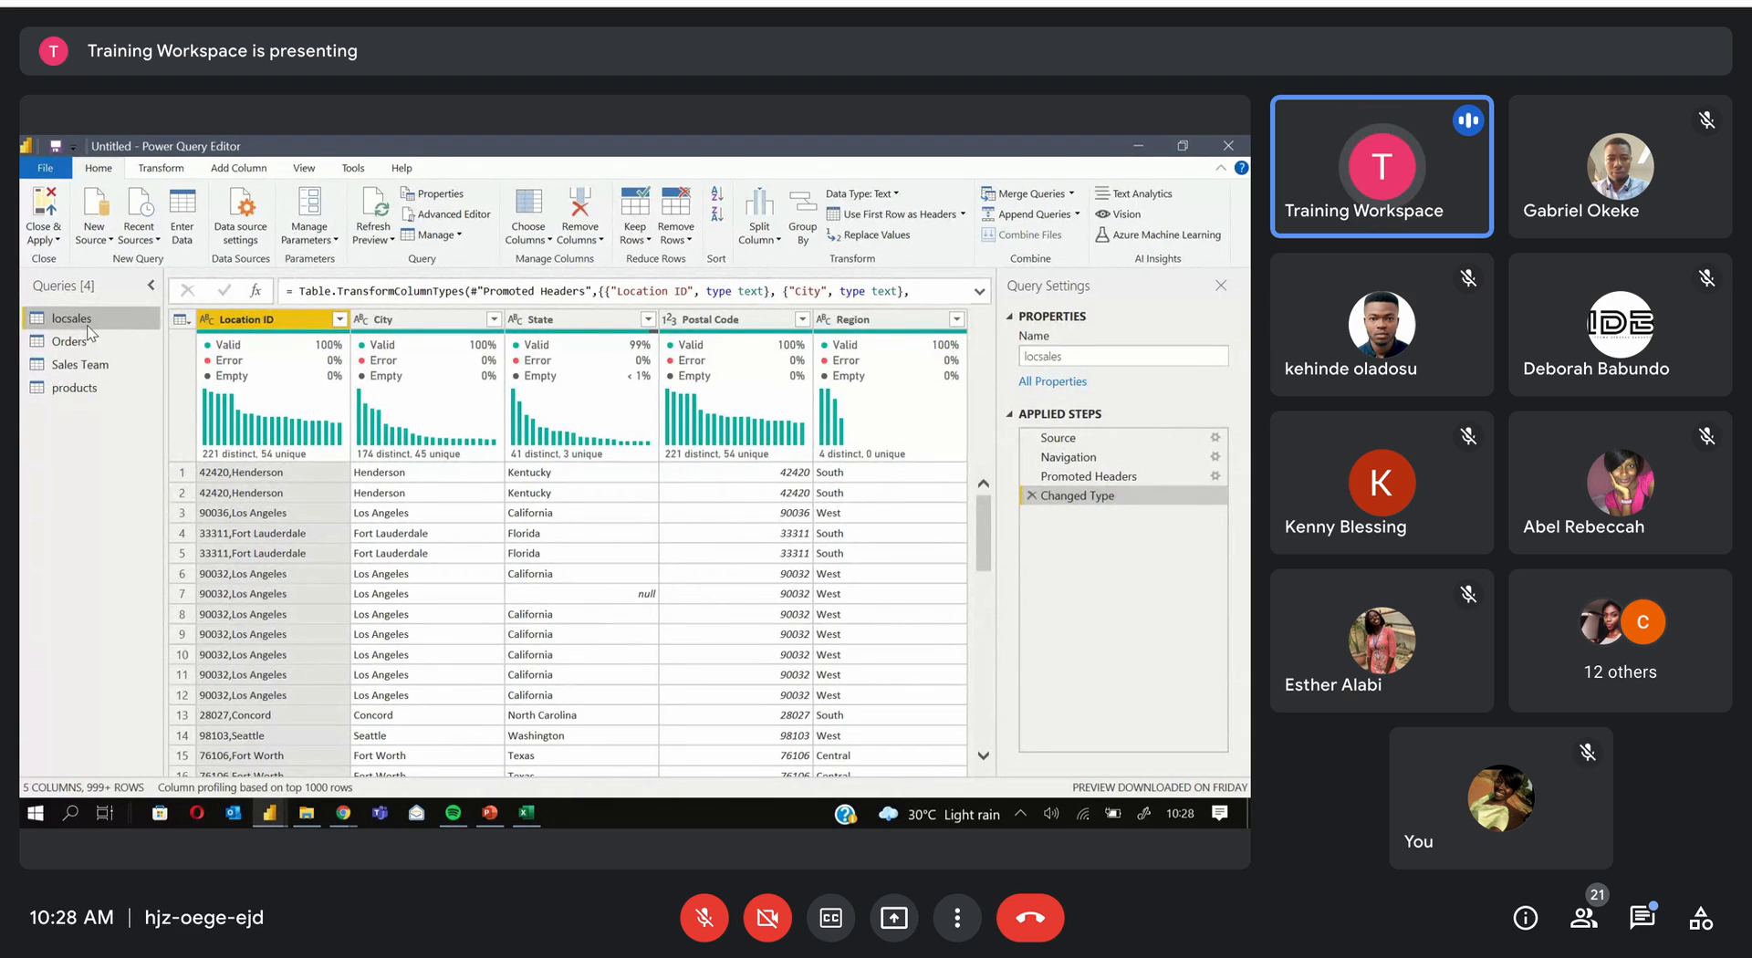
click(91, 239)
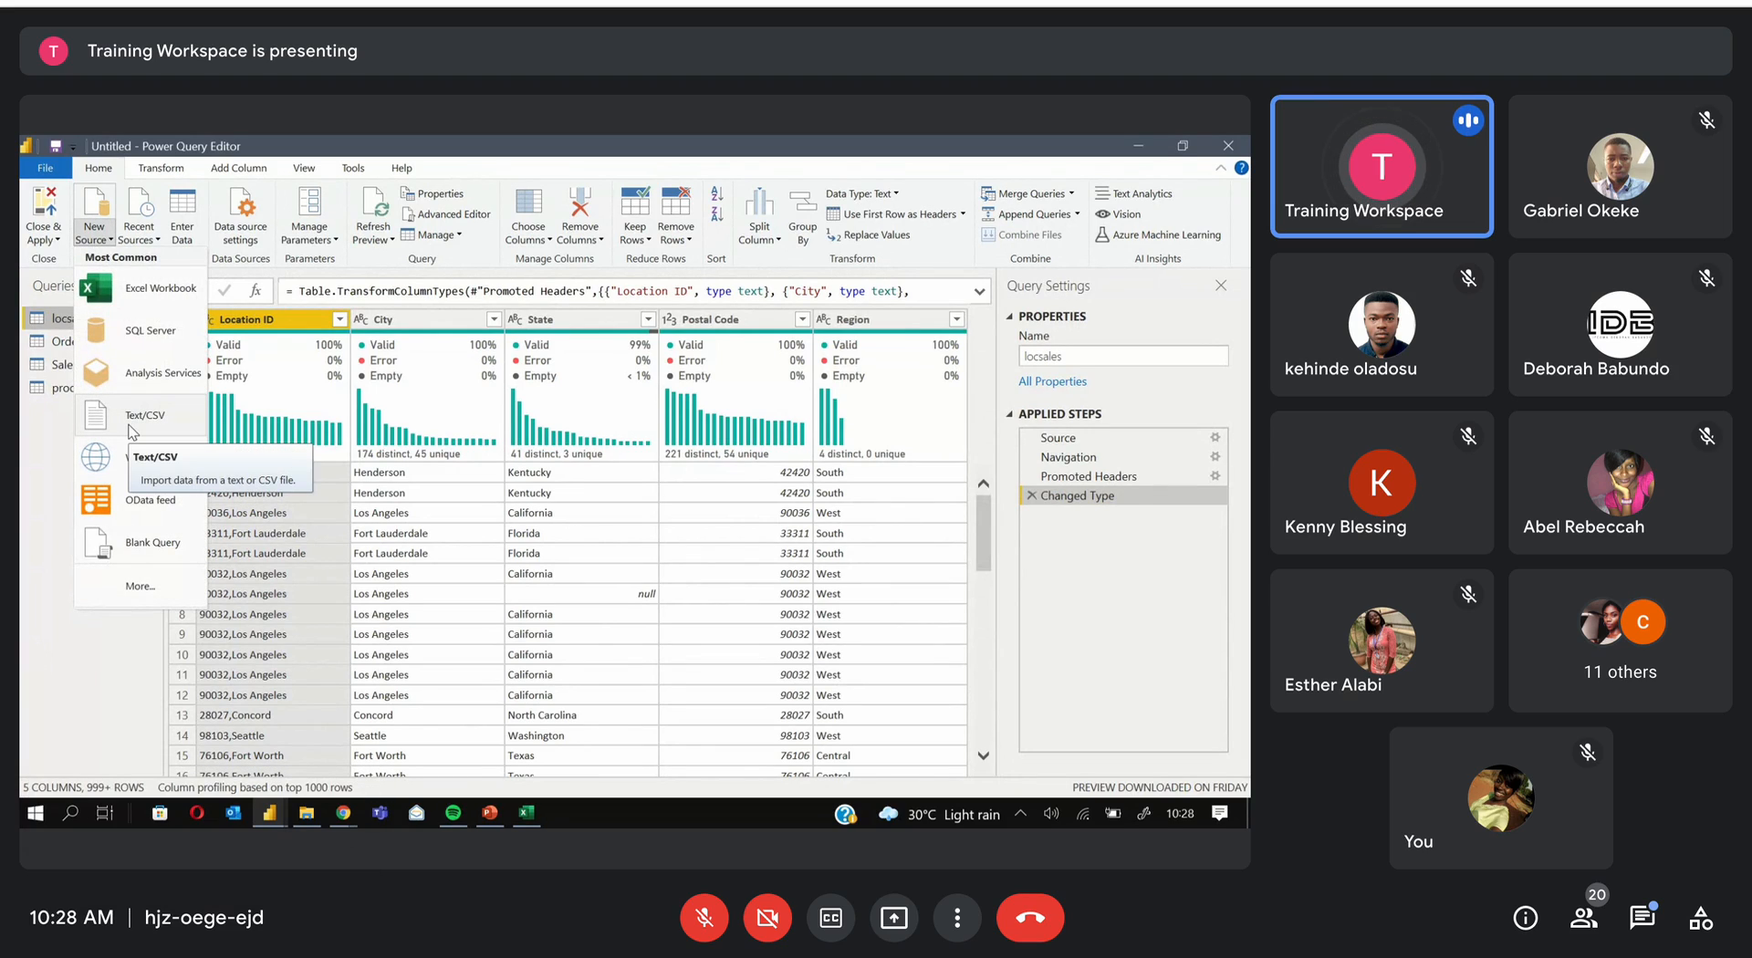
click(180, 429)
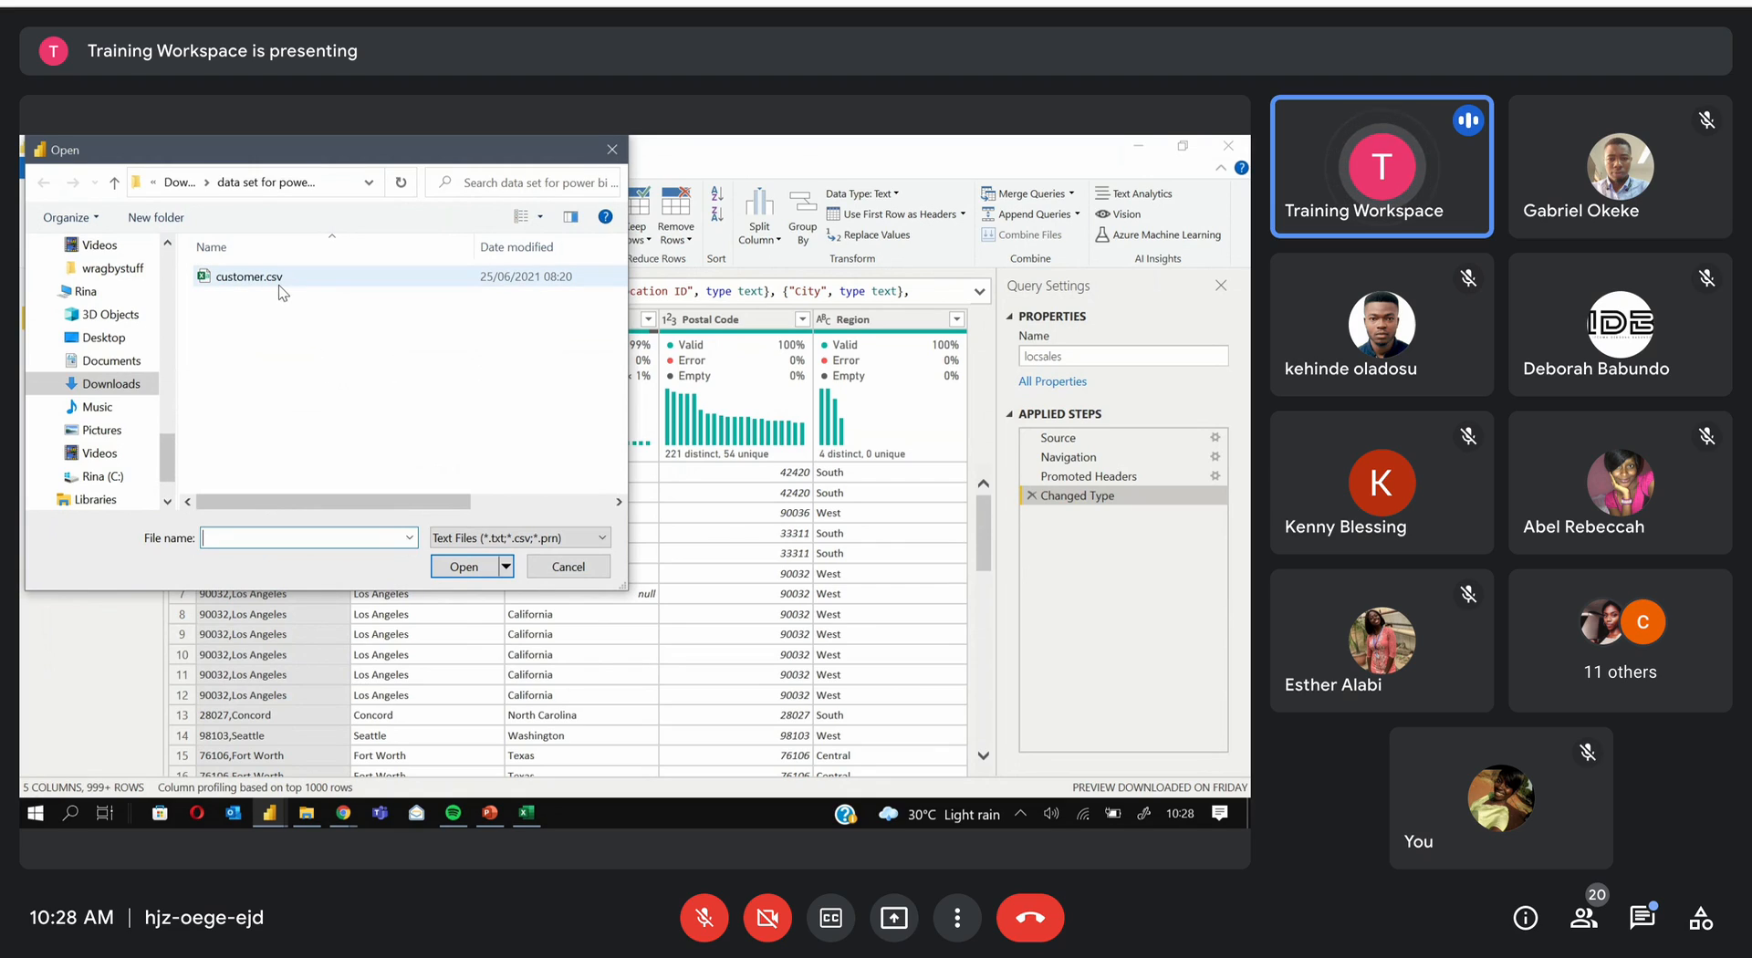
click(556, 537)
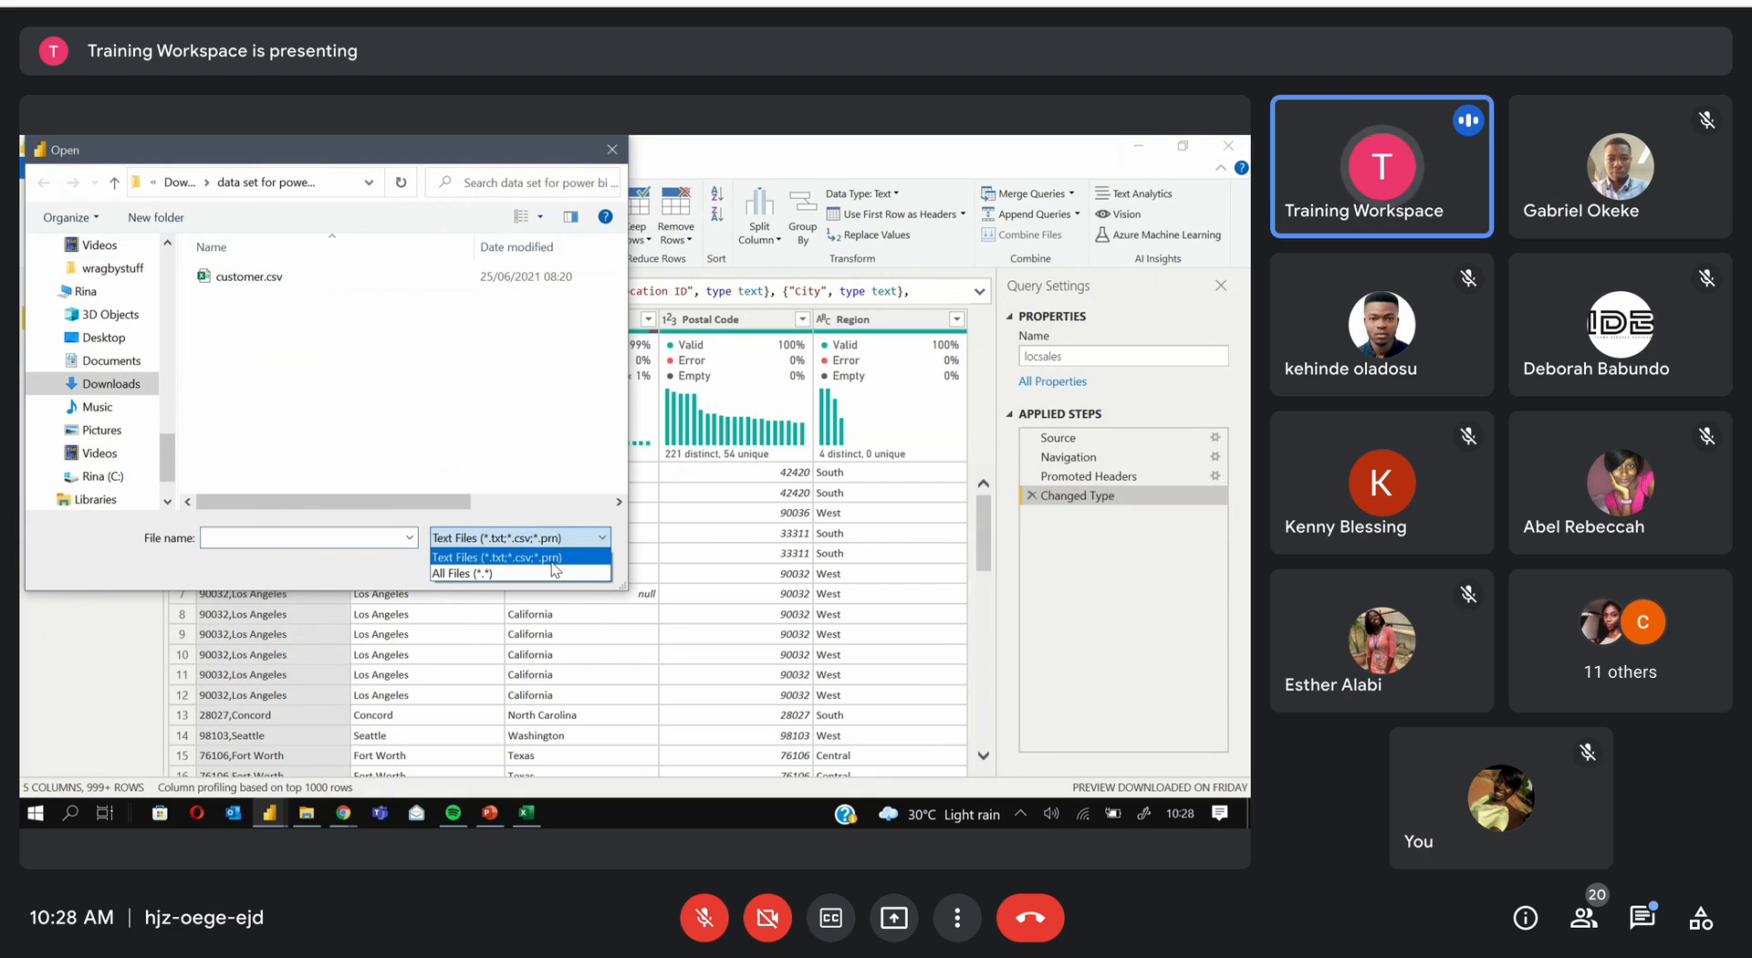
click(551, 575)
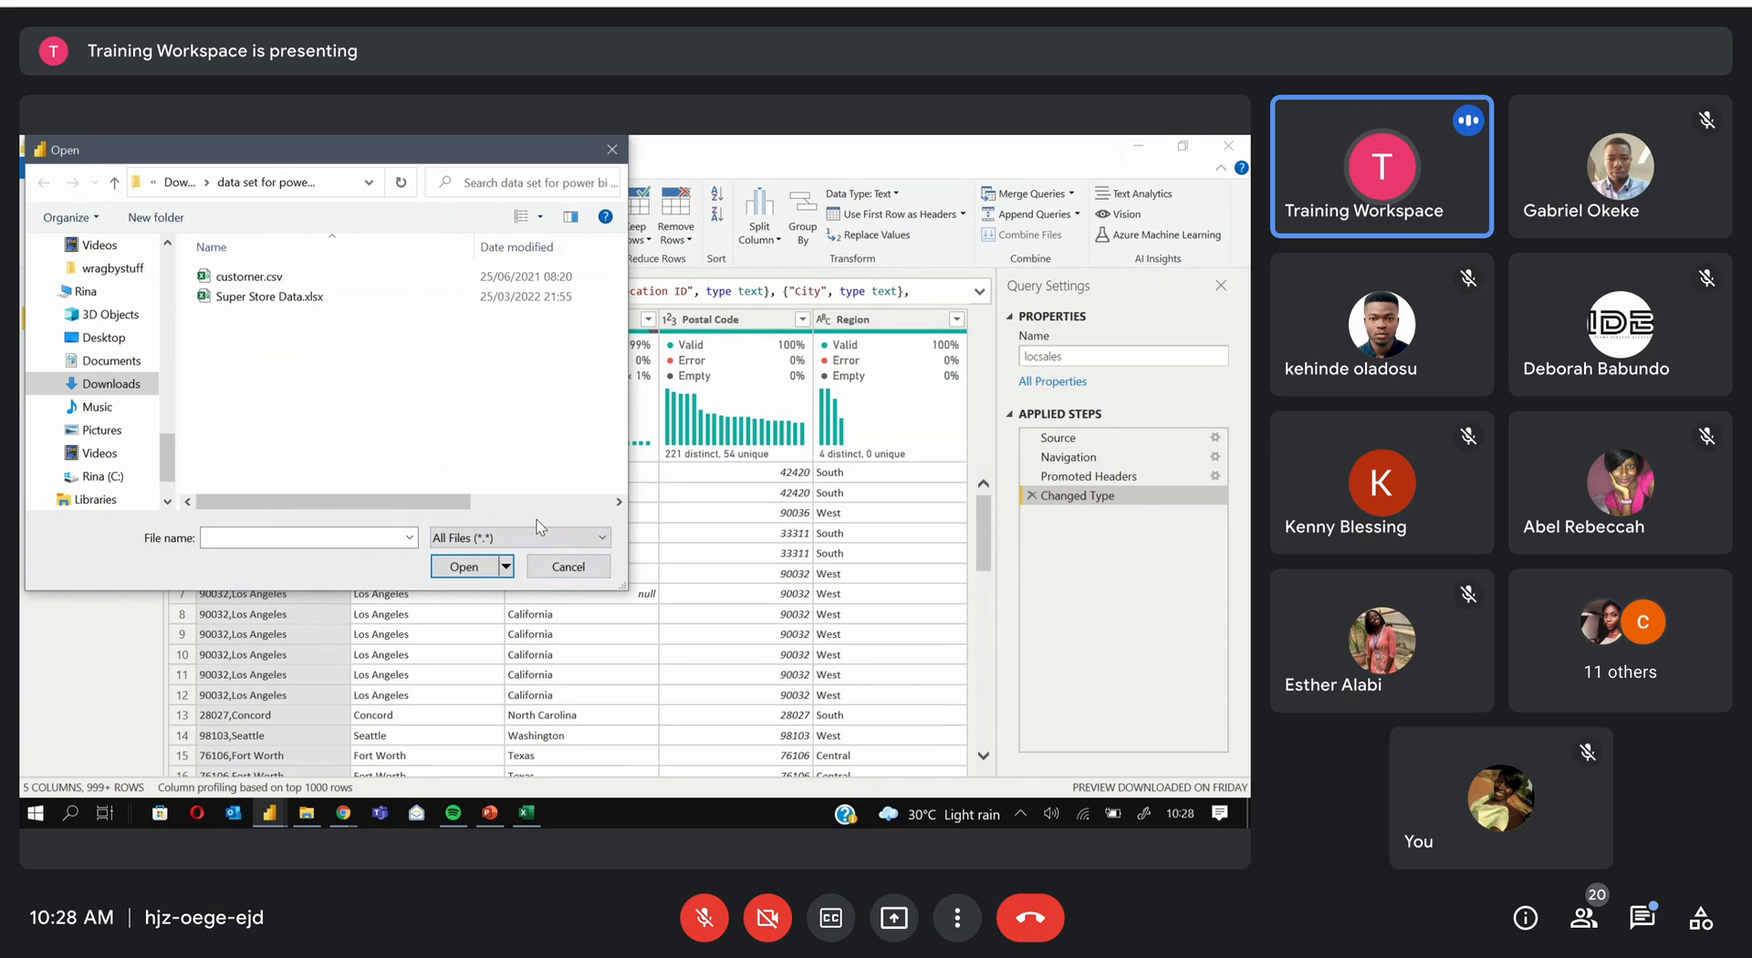
click(537, 528)
click(530, 557)
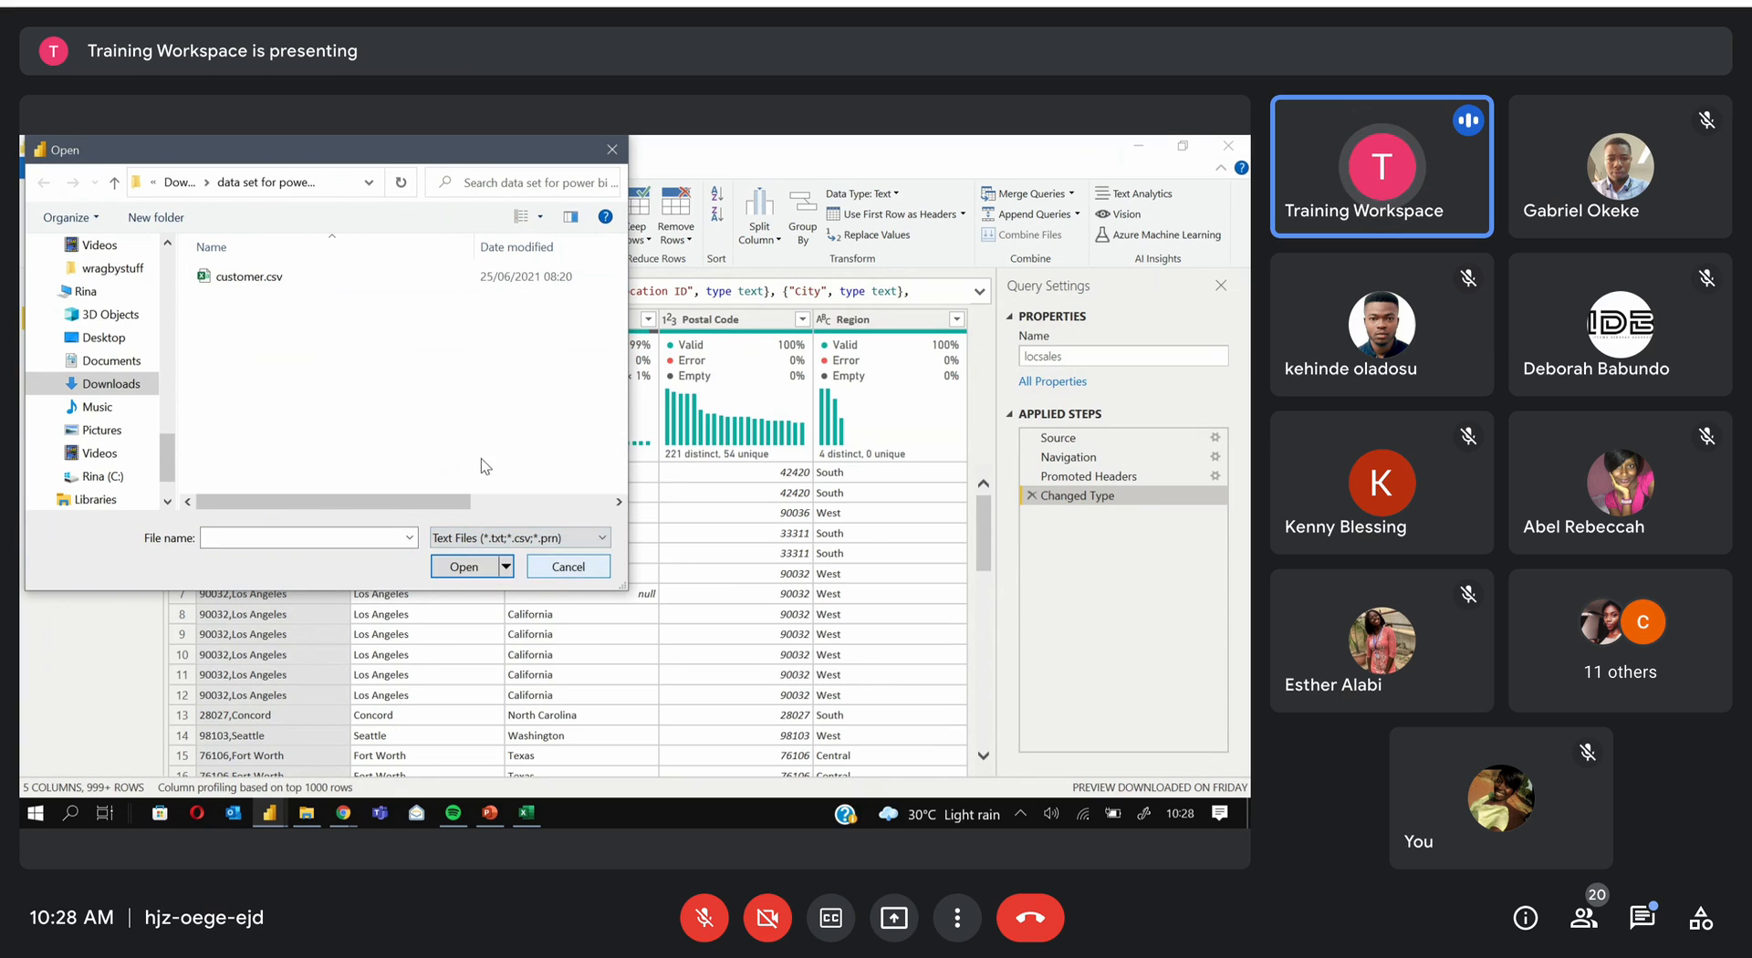
Open customer.csv and load it as a new query with the default import settings
click(359, 278)
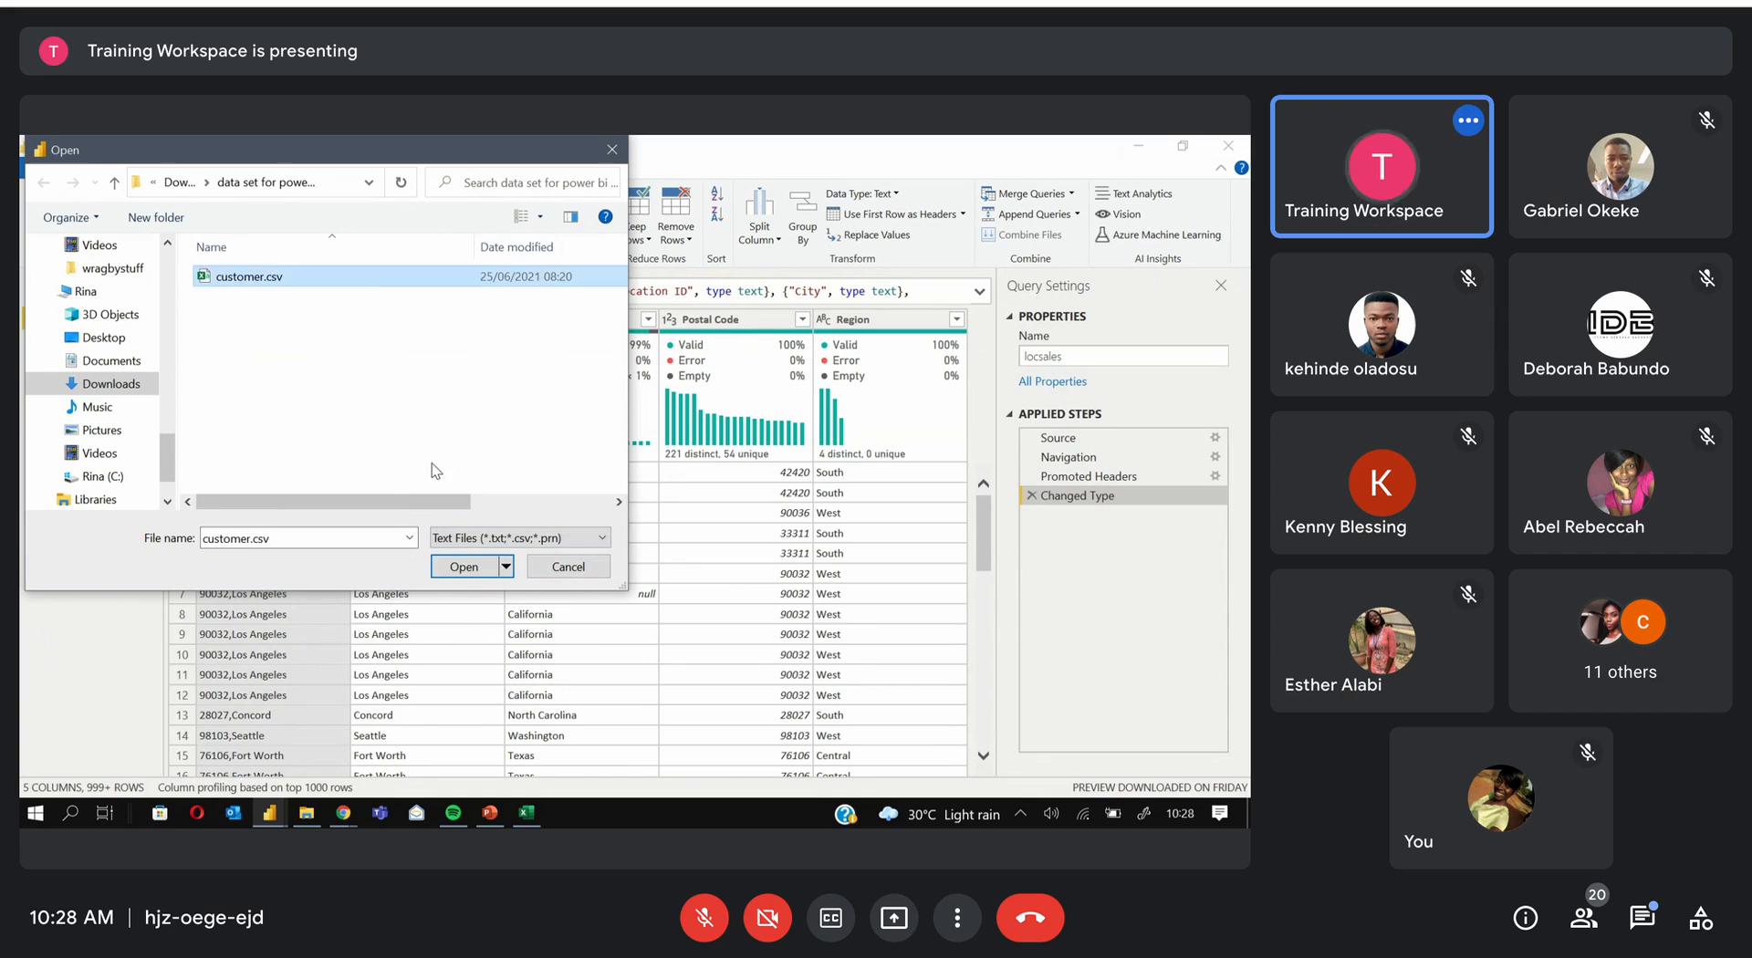
click(458, 566)
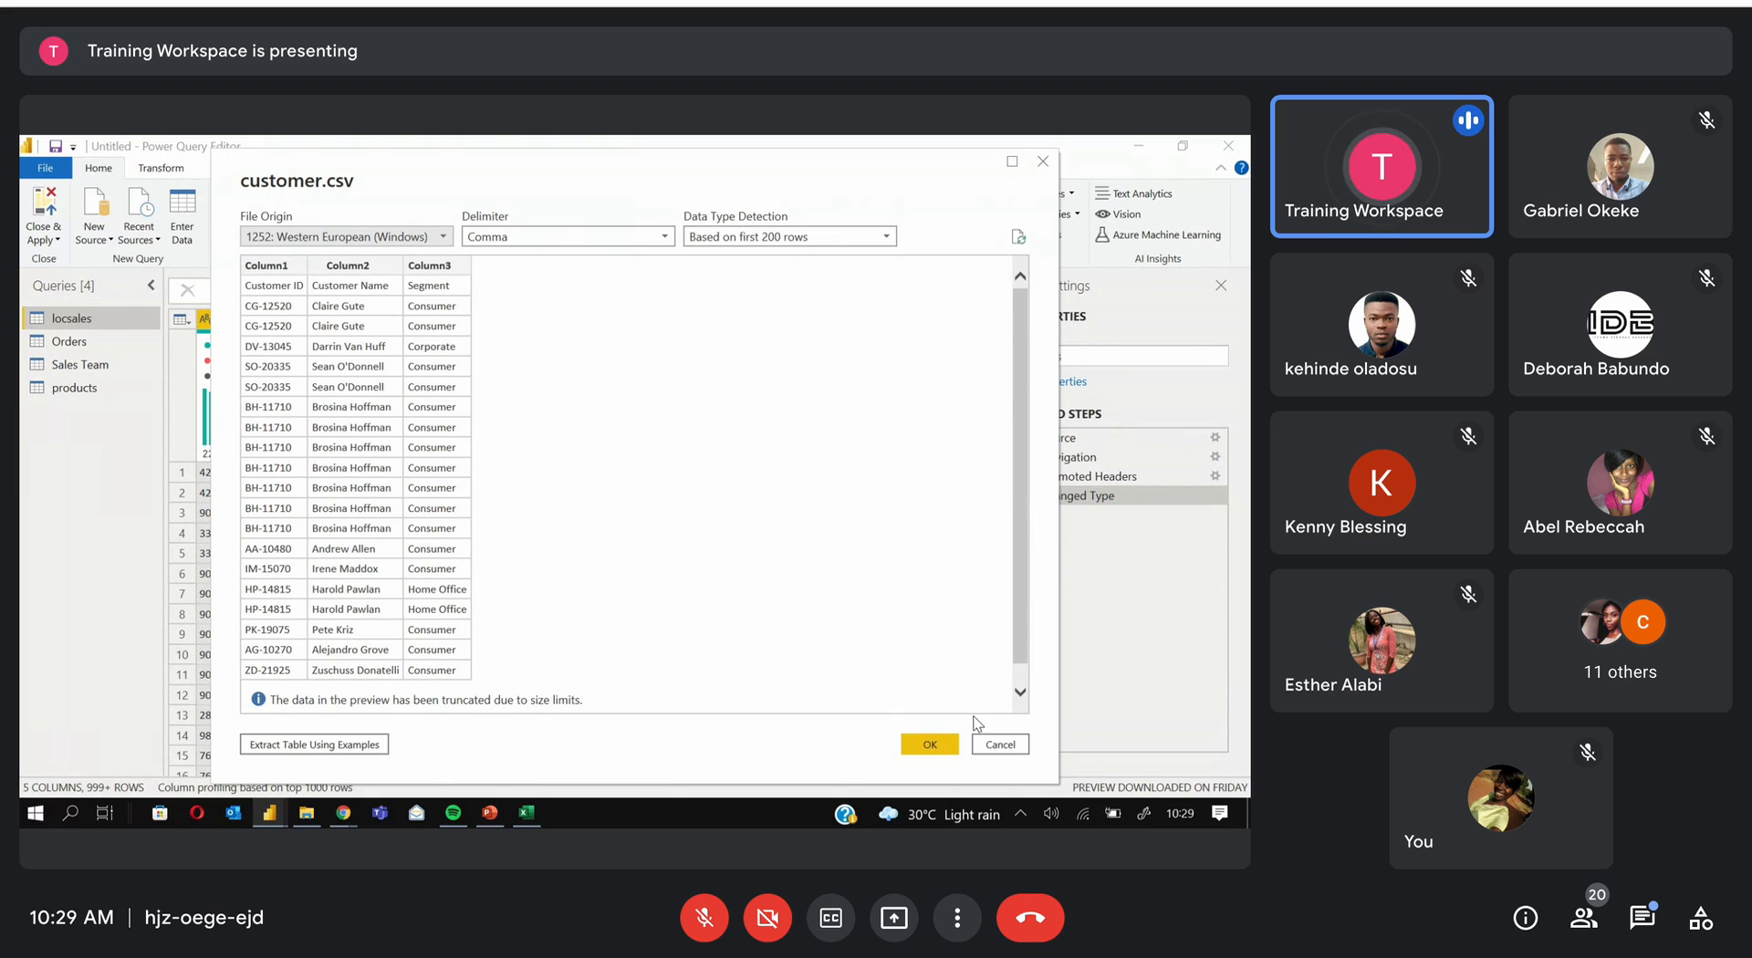
click(929, 744)
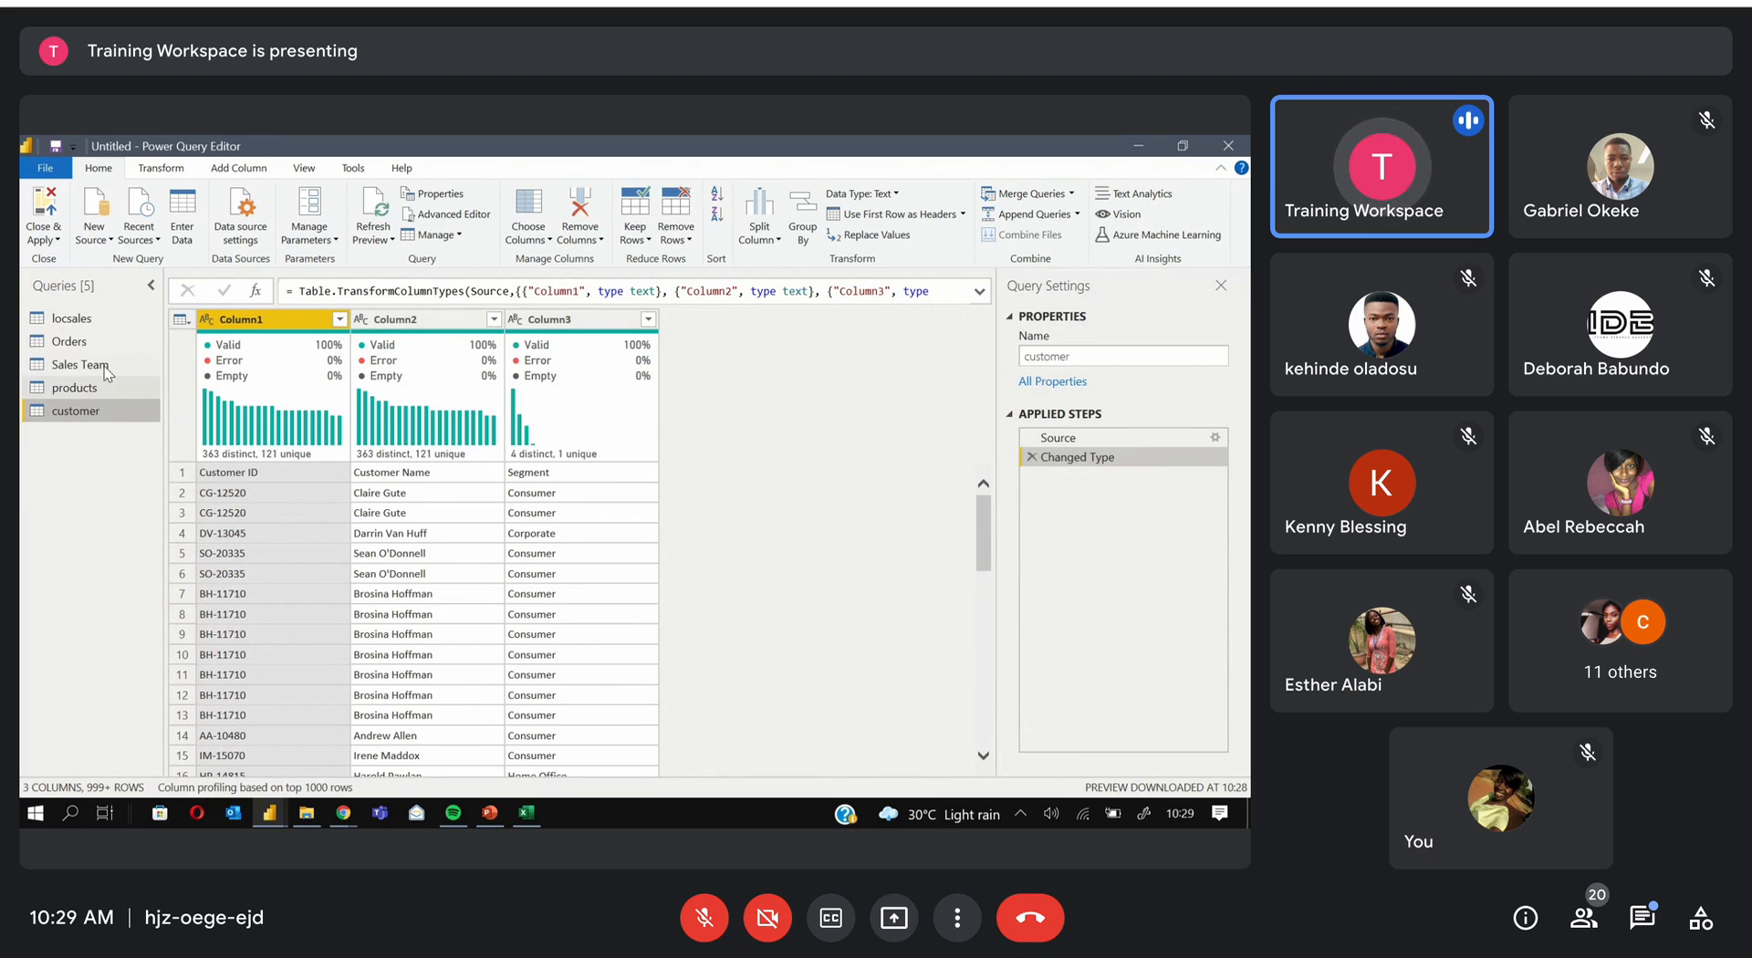
Review the data previews of the locsales, Orders, Sales Team and products queries
click(80, 317)
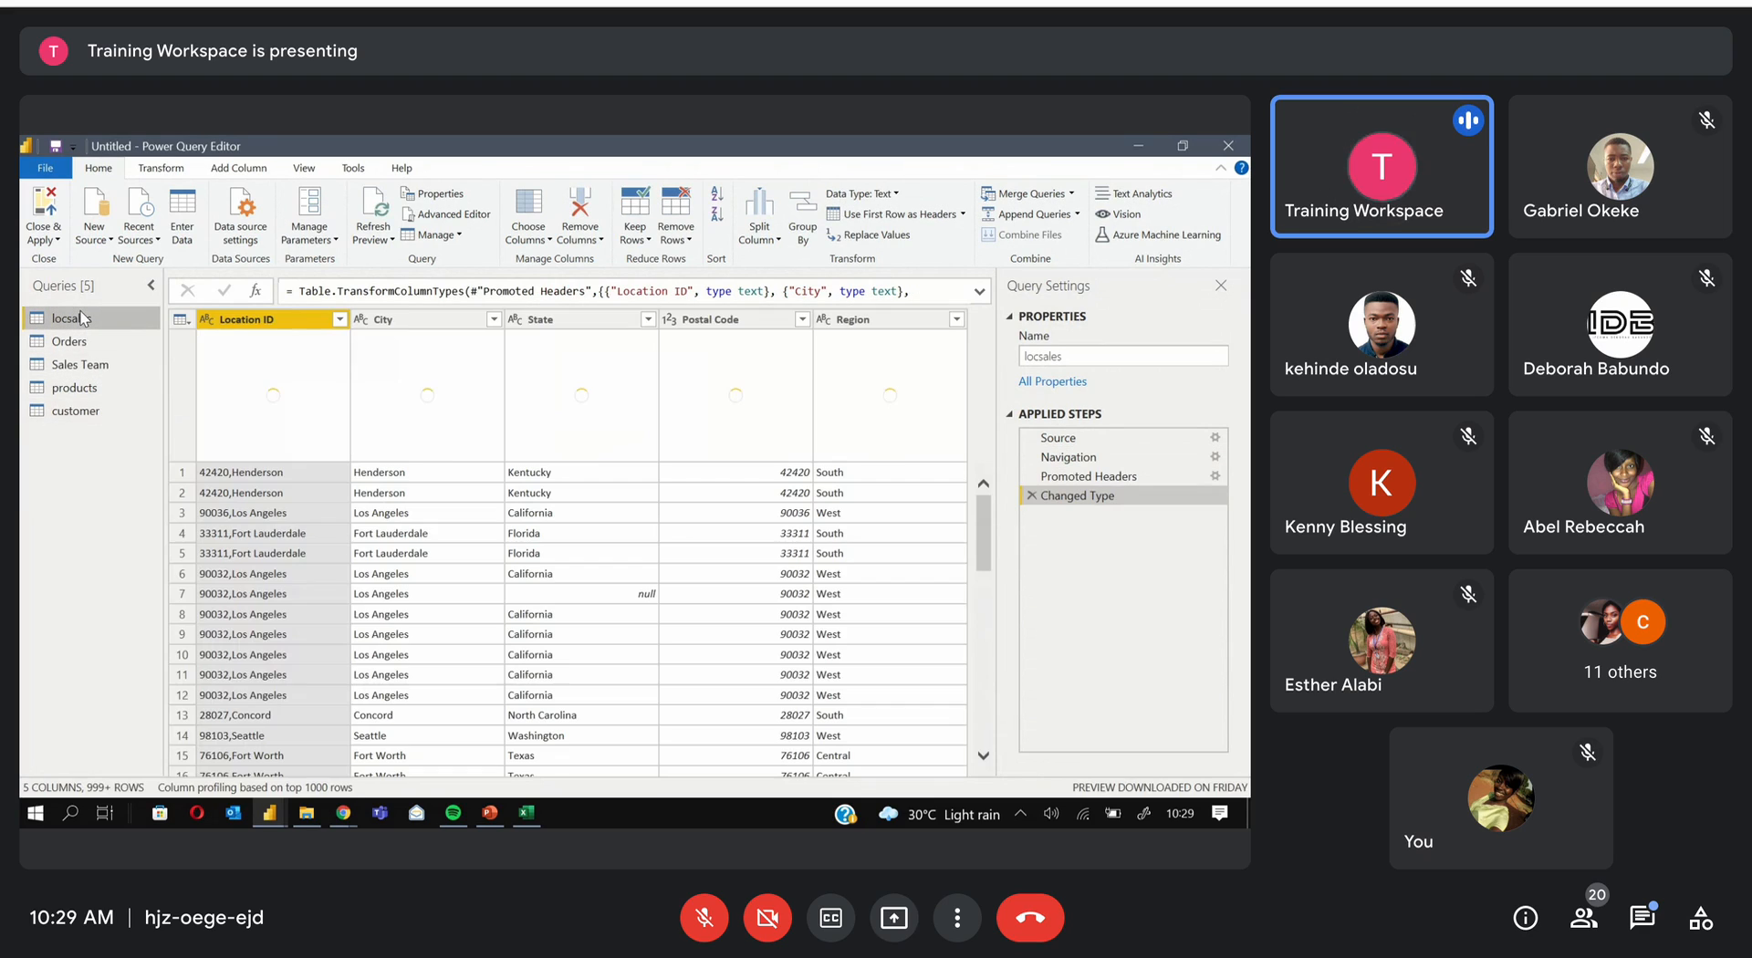
click(87, 339)
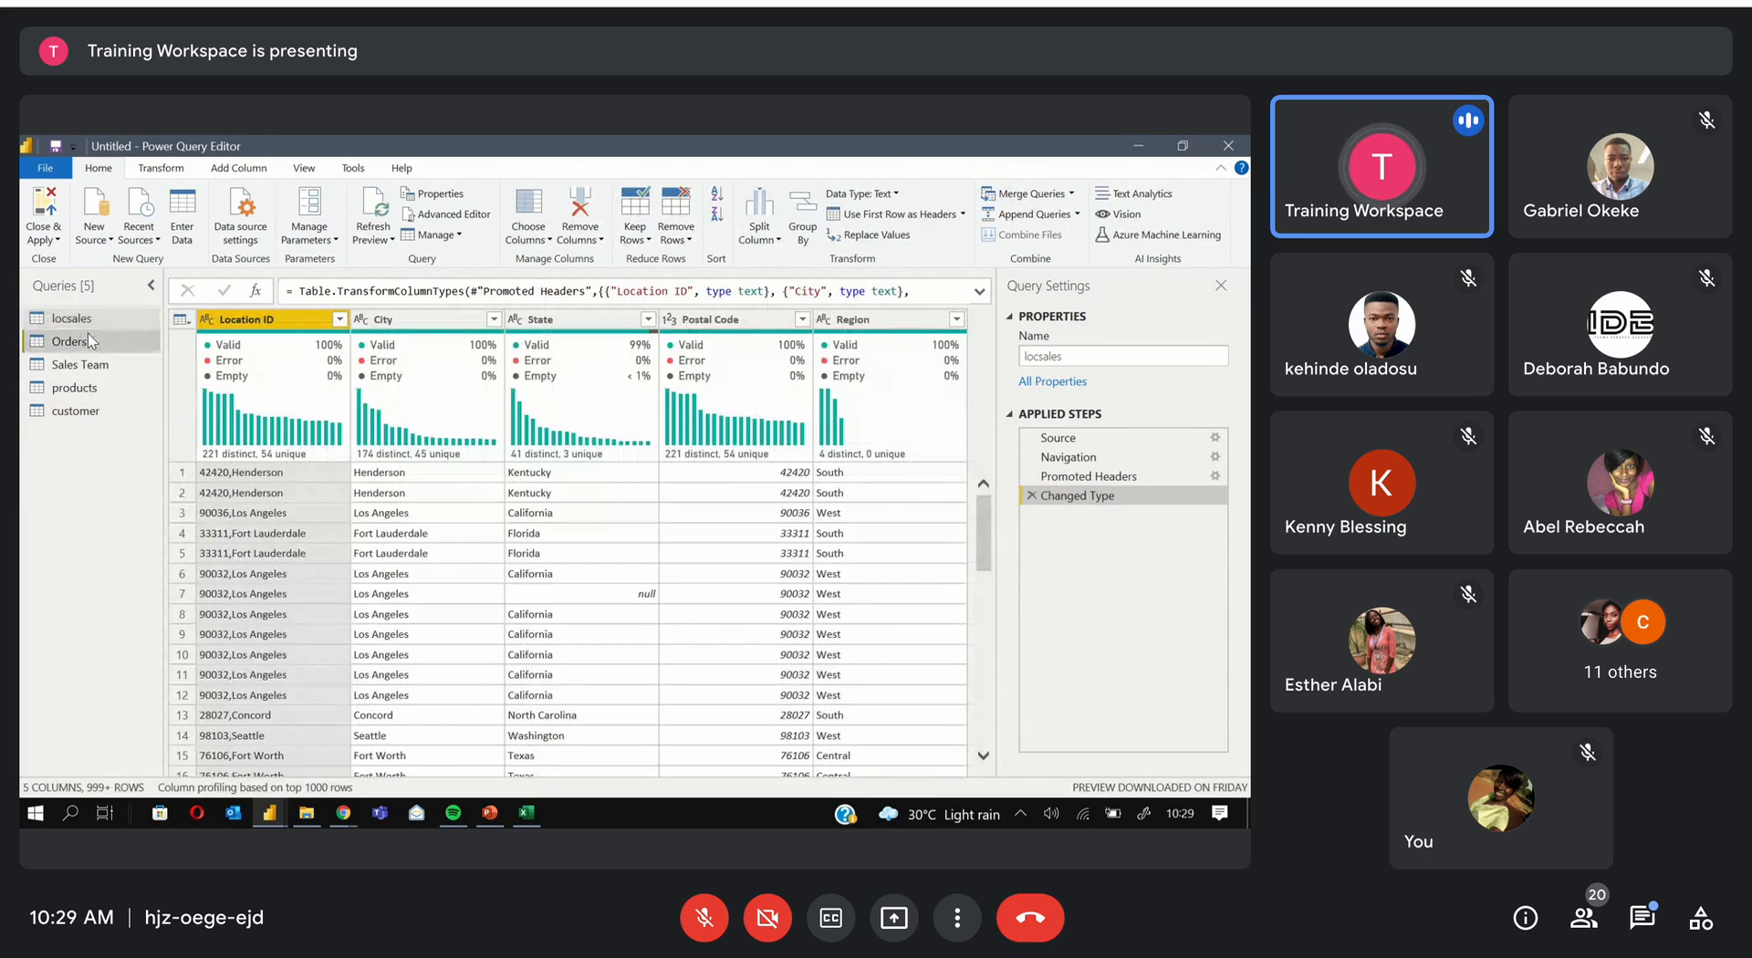
click(92, 364)
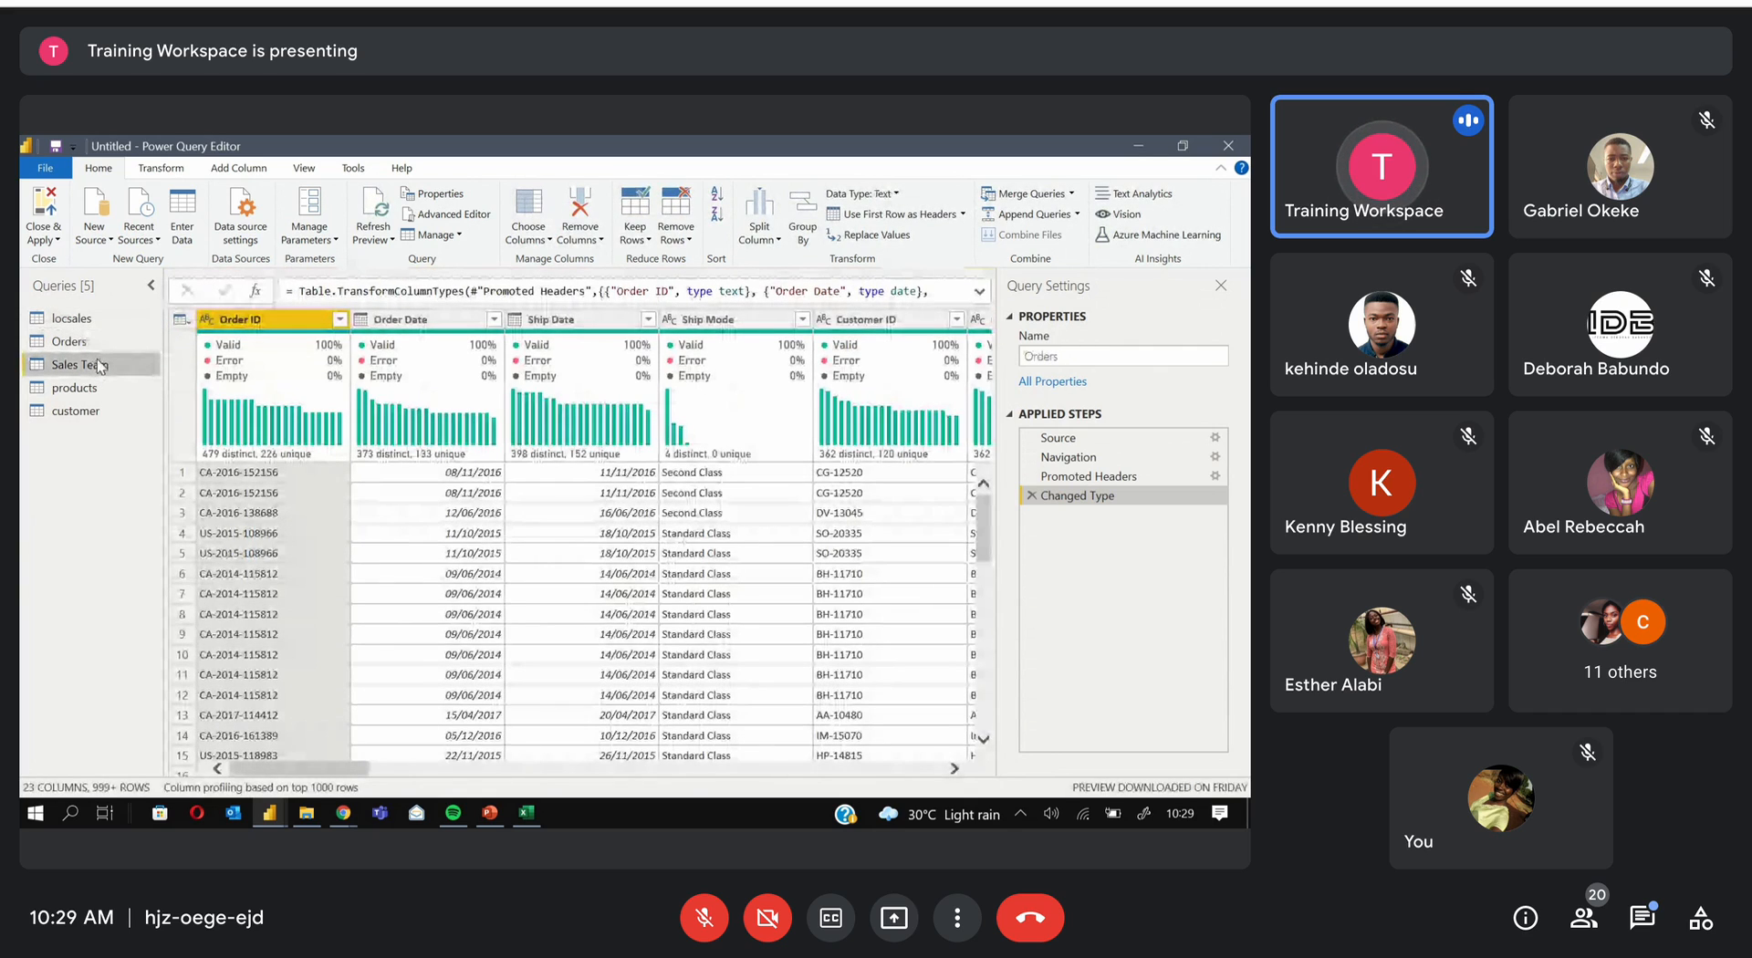
click(97, 385)
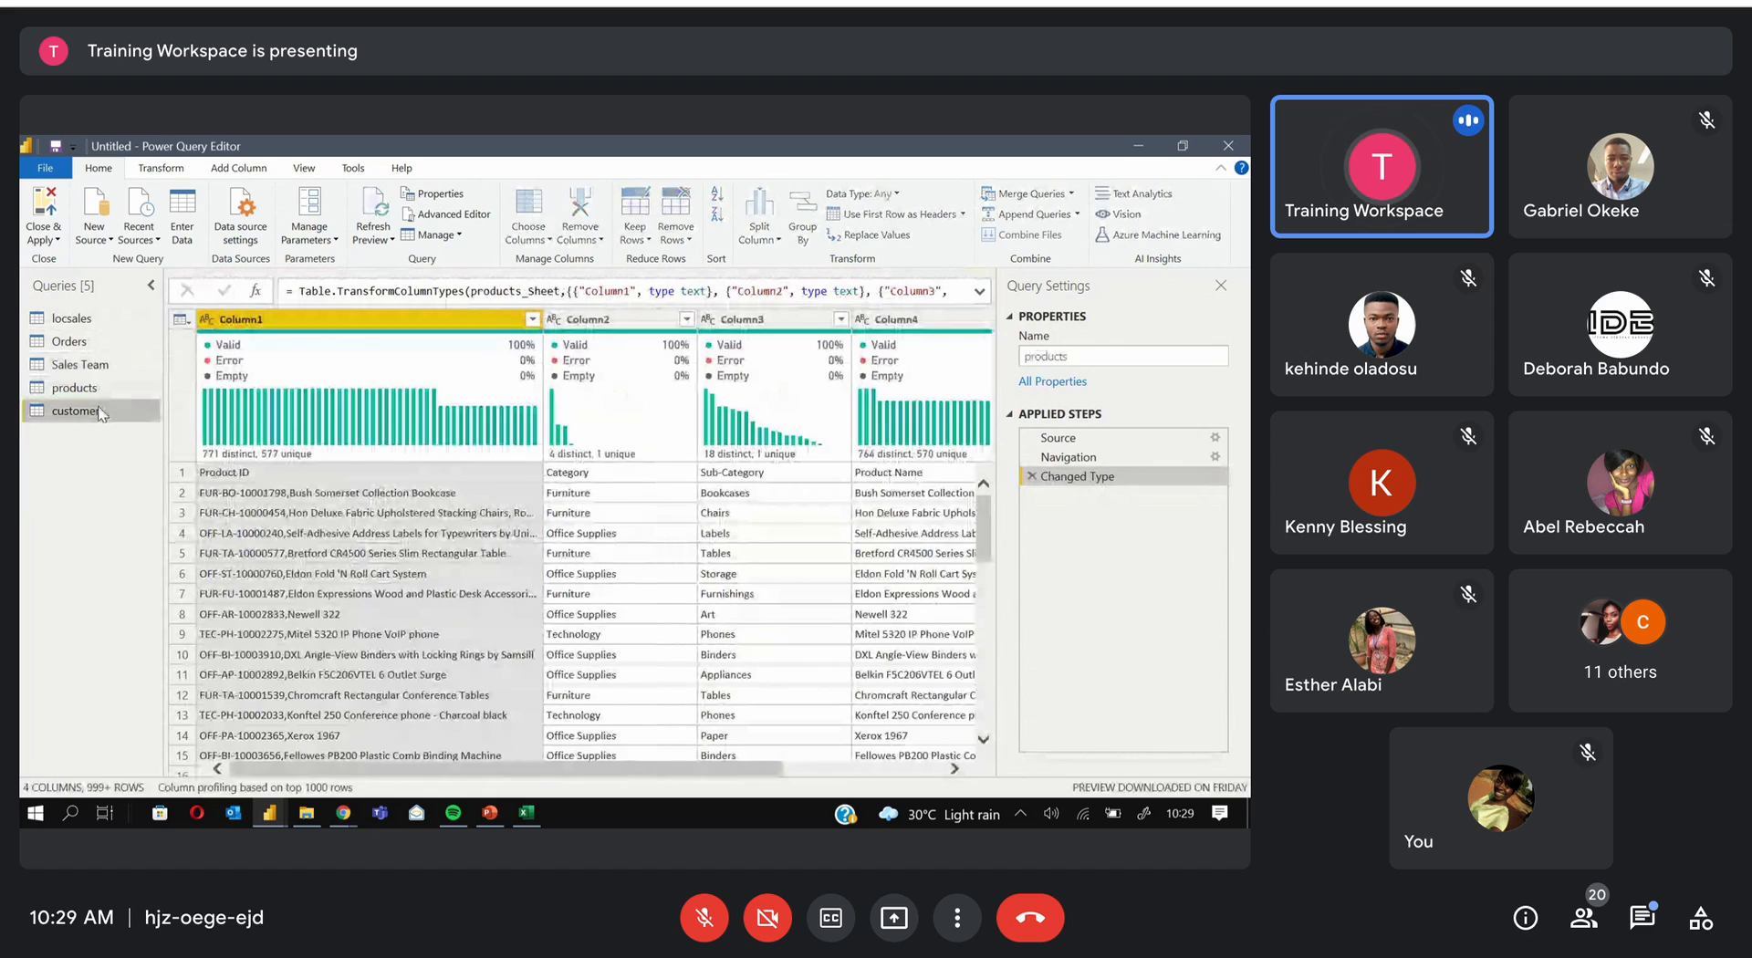
Rename the Order ID column of the Orders query to "Order ID a"
click(87, 342)
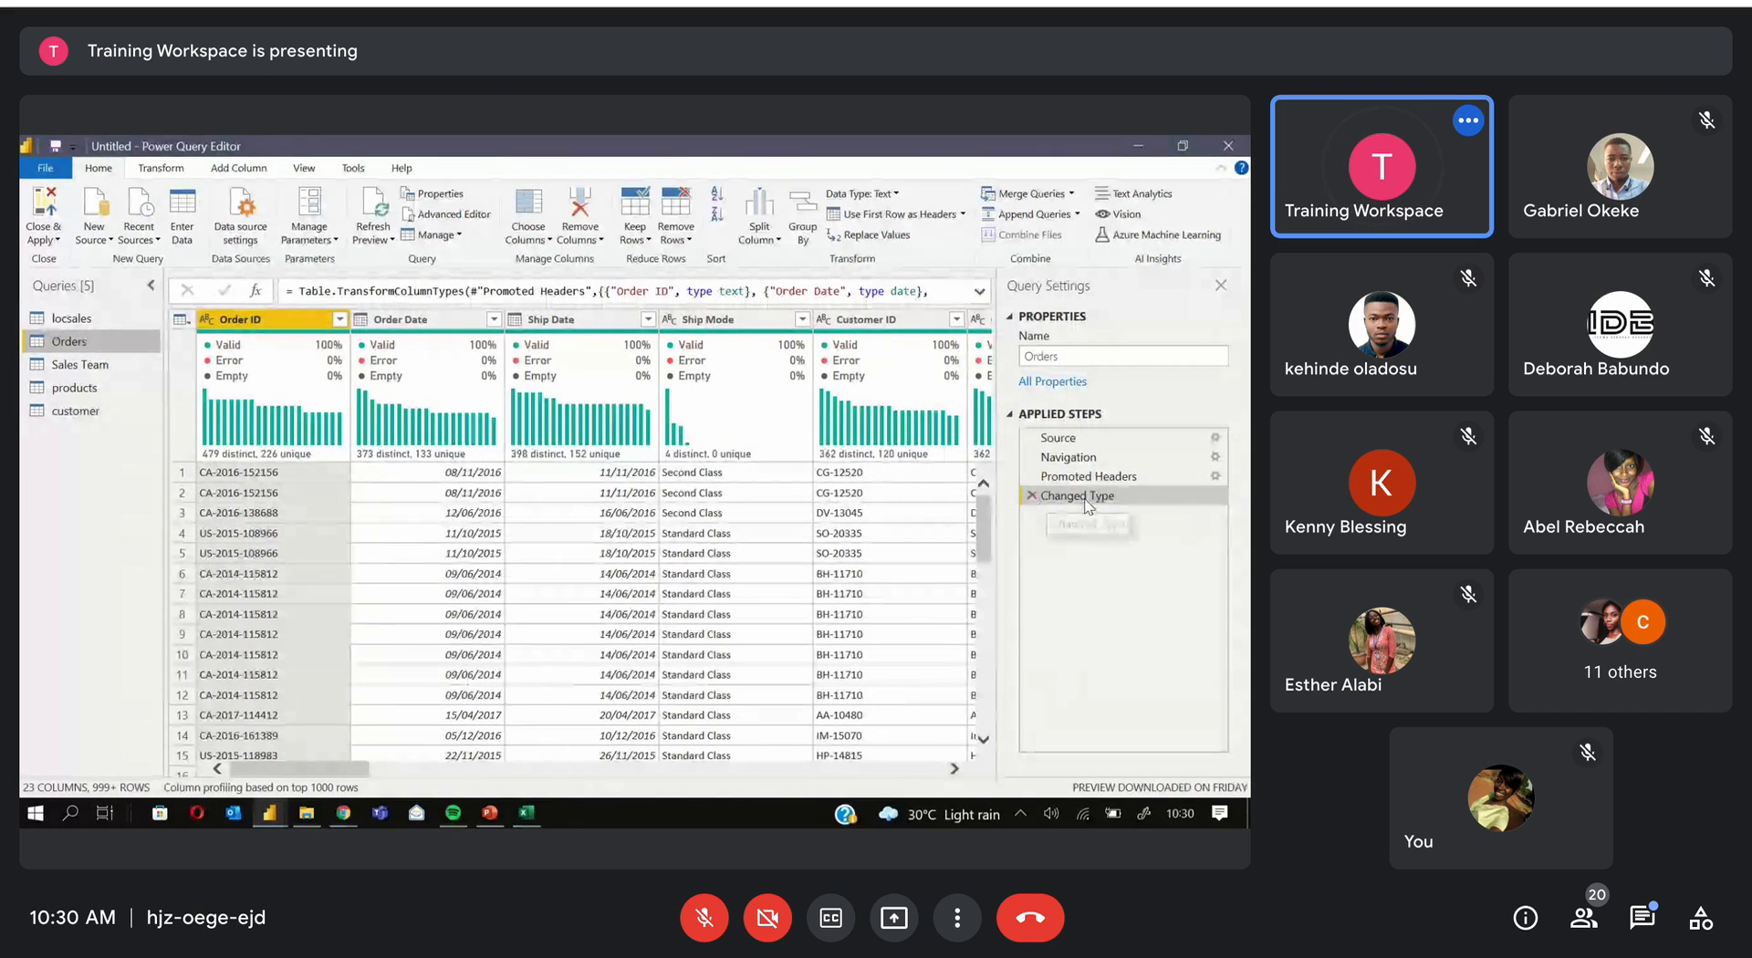
click(257, 320)
text(a)
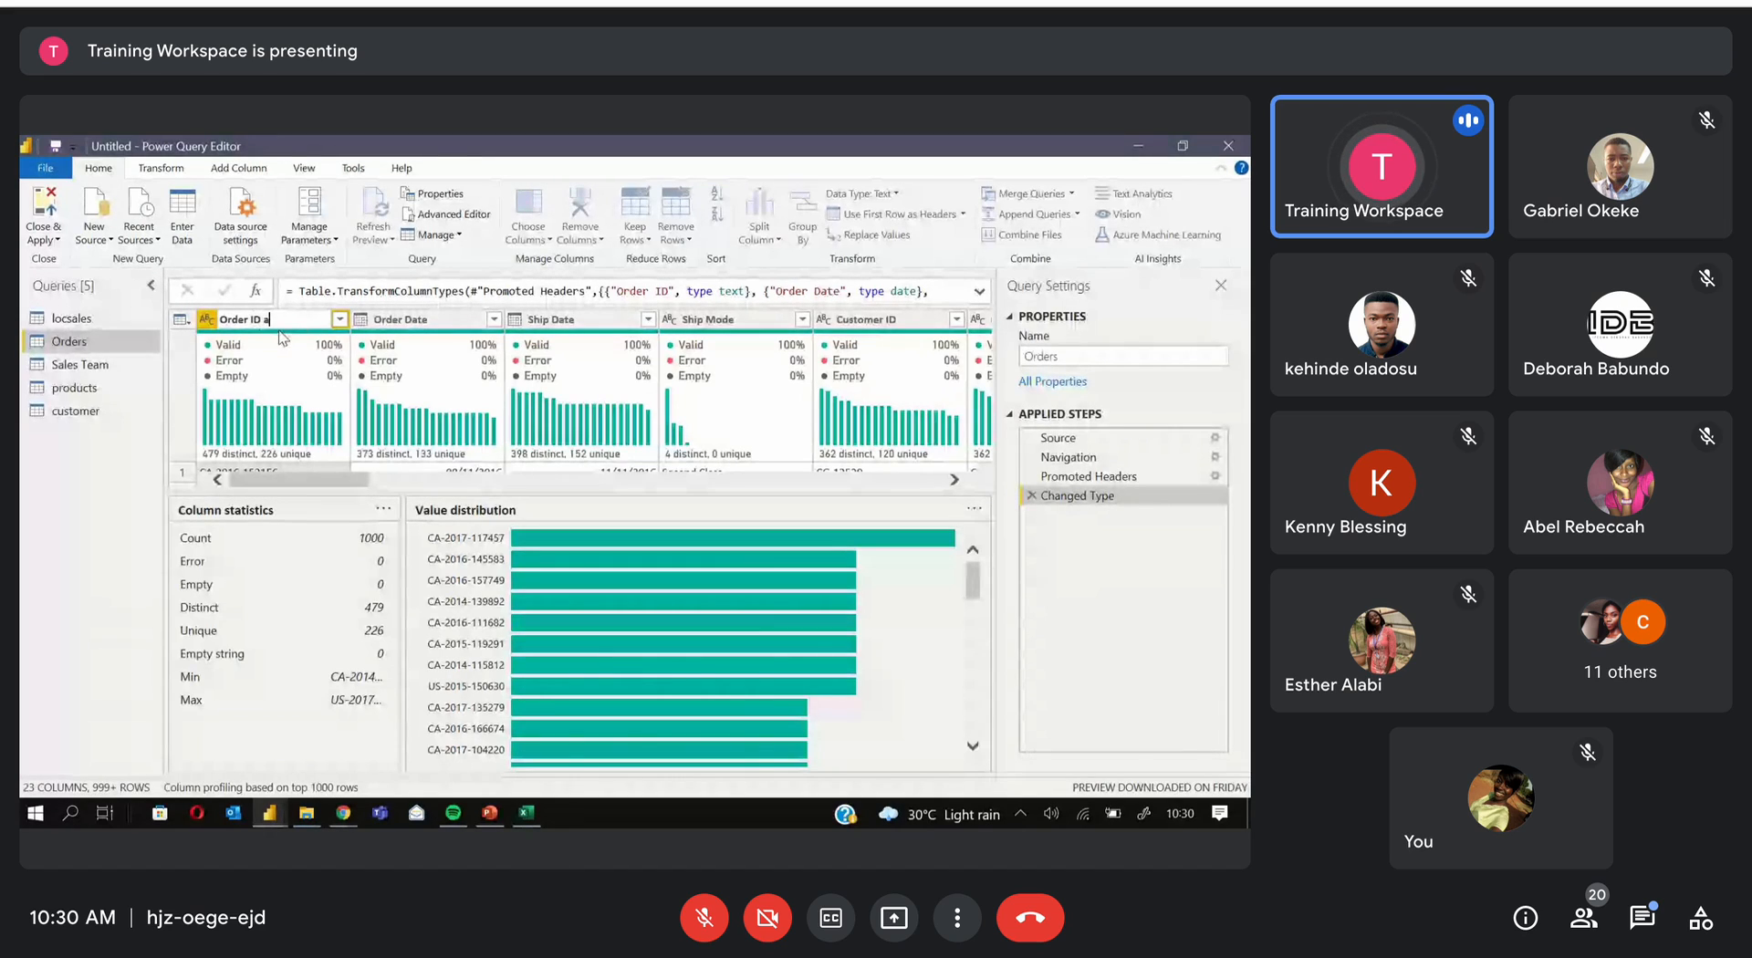
key(Return)
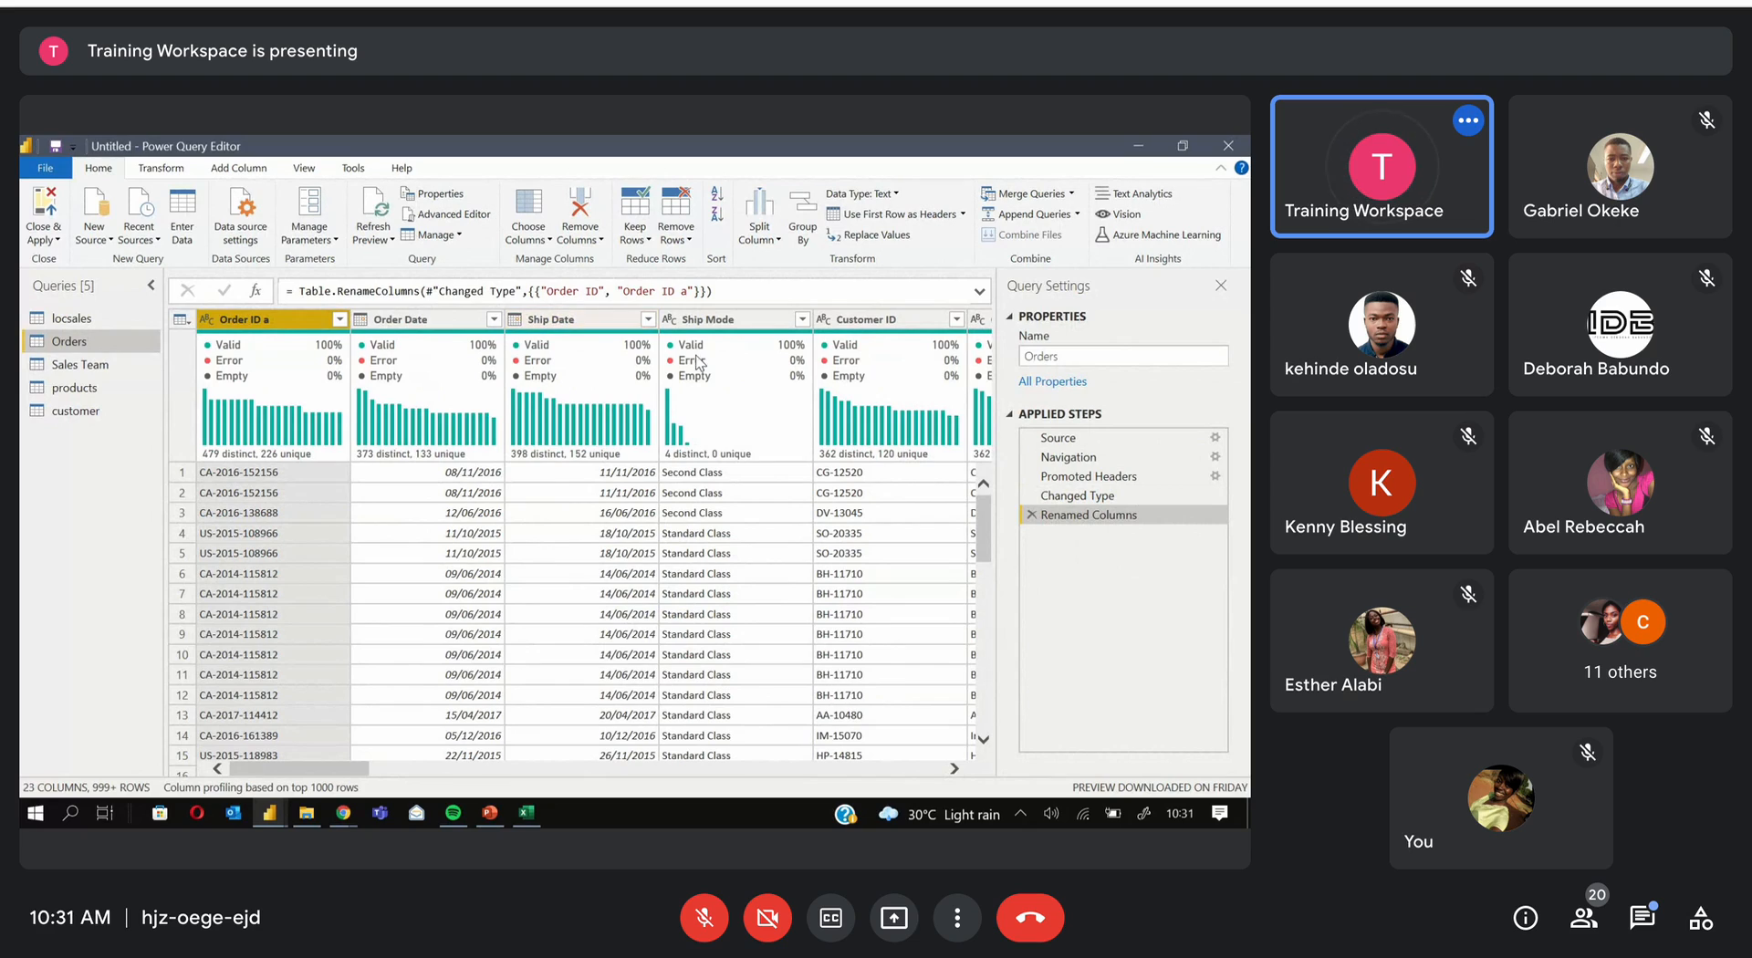
Remove the Renamed Columns step from the Orders query and rename the Order ID column to "Order ID a"
click(1032, 515)
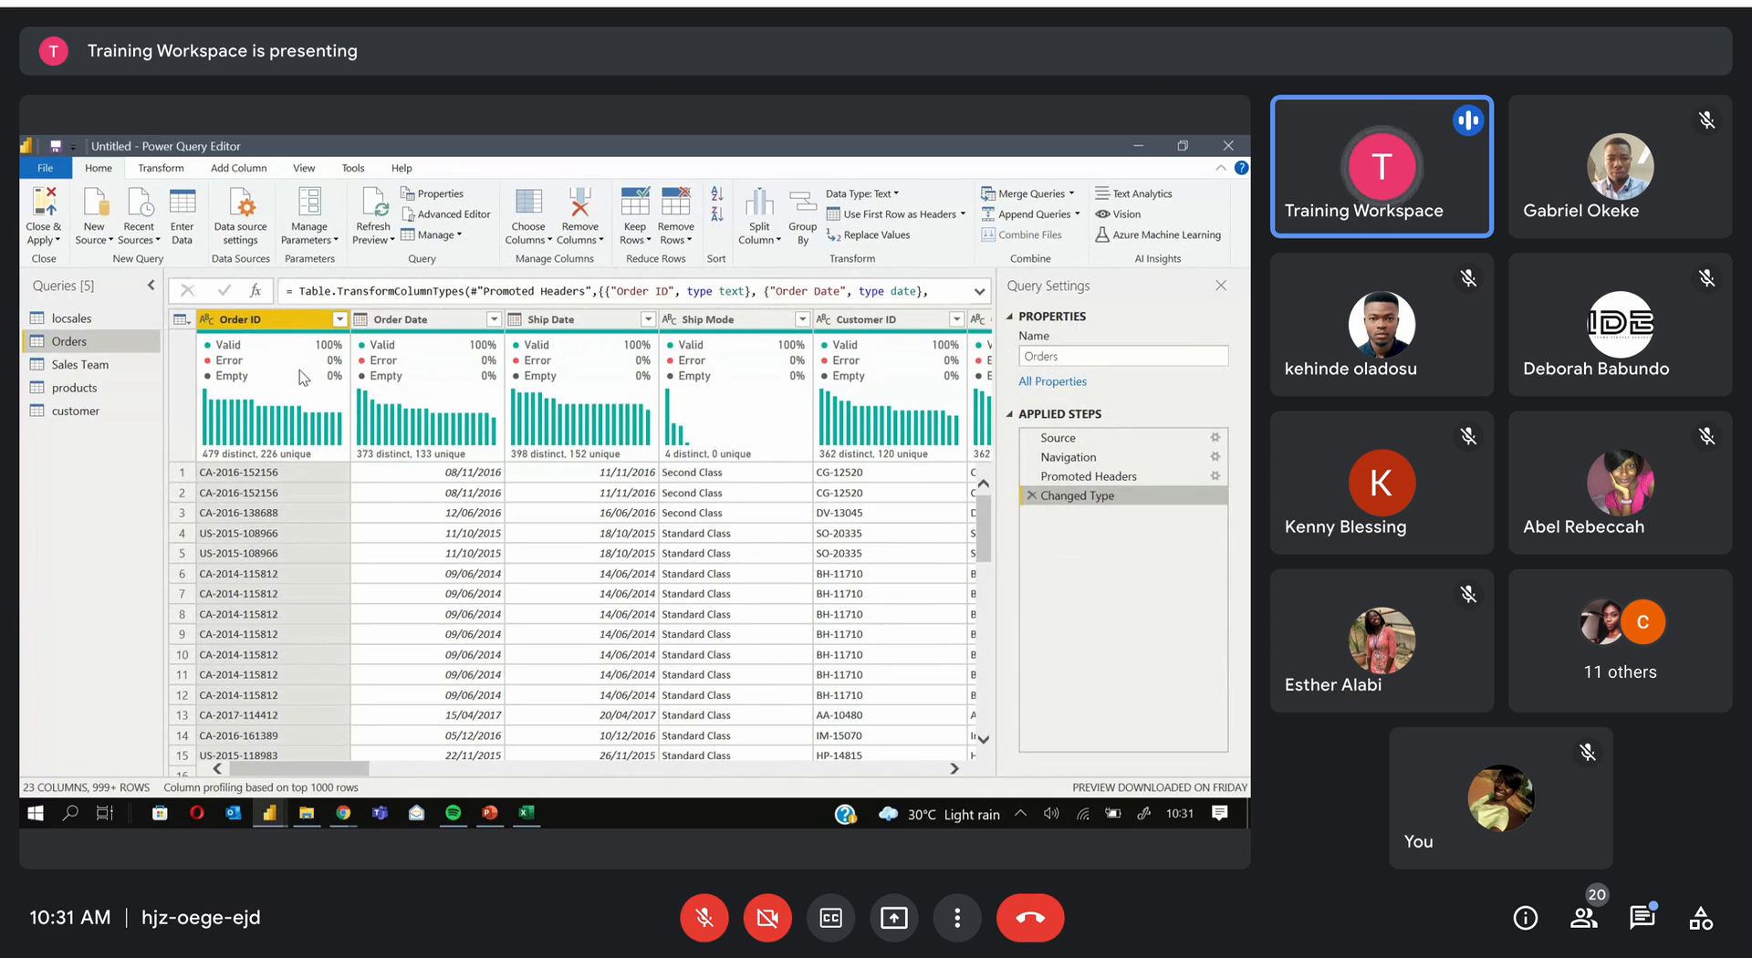
double_click(286, 316)
click(286, 314)
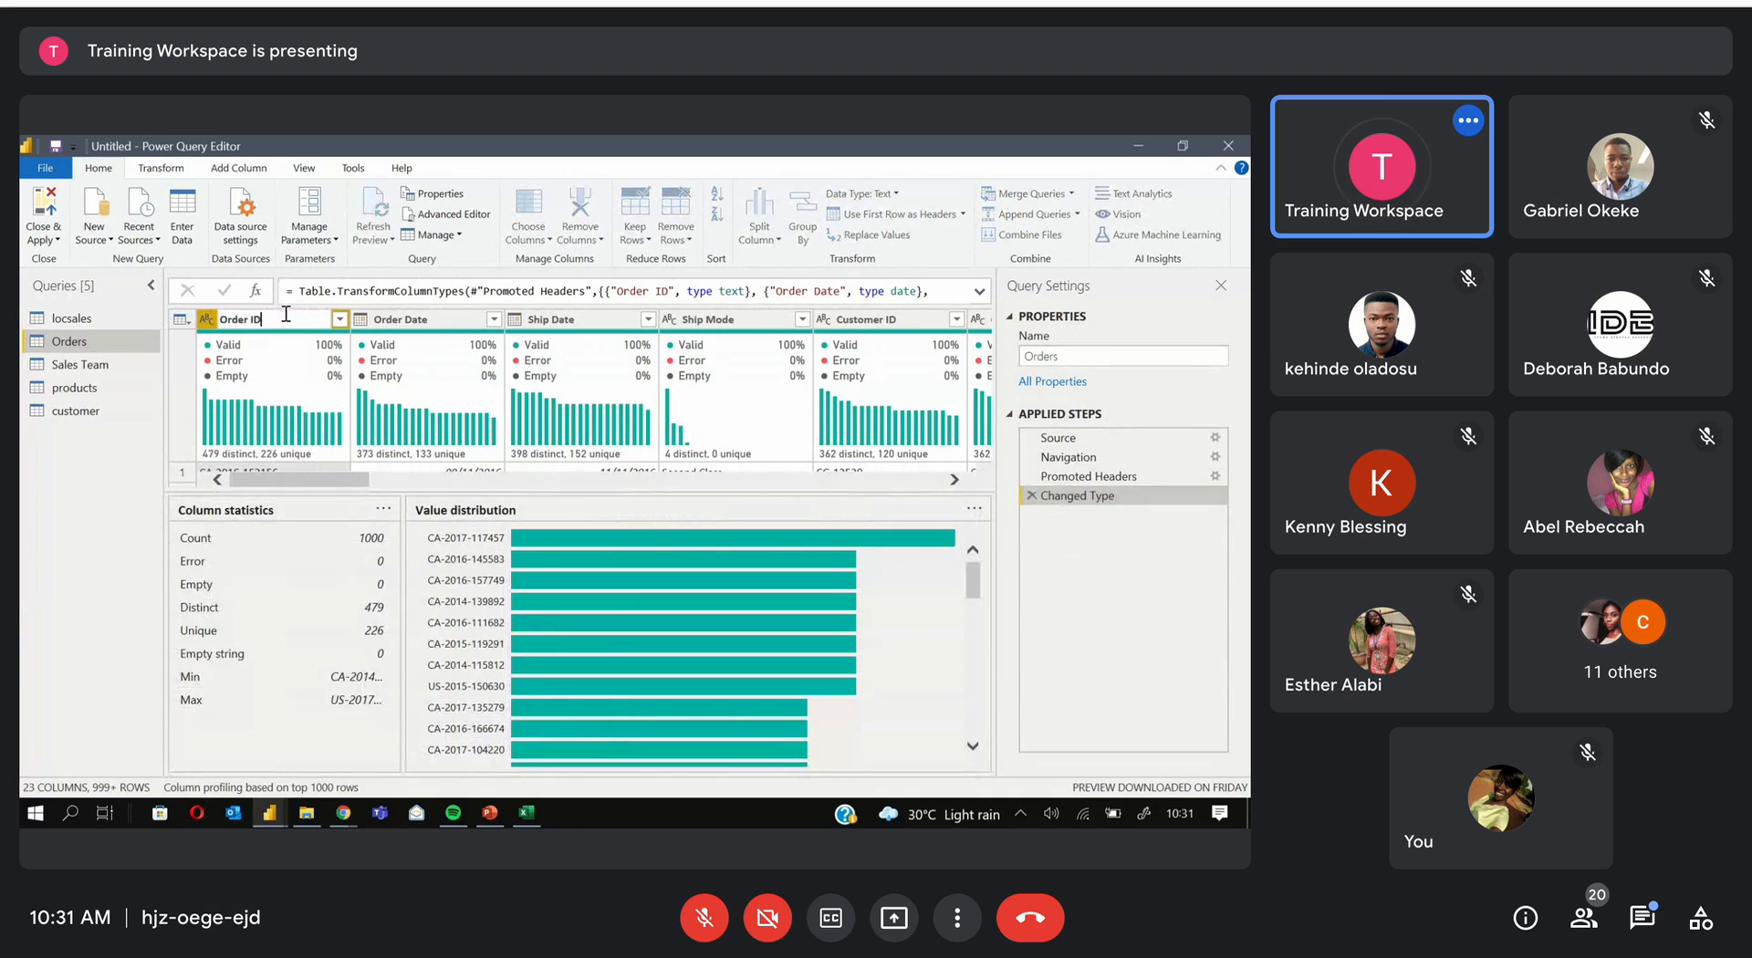
text(a)
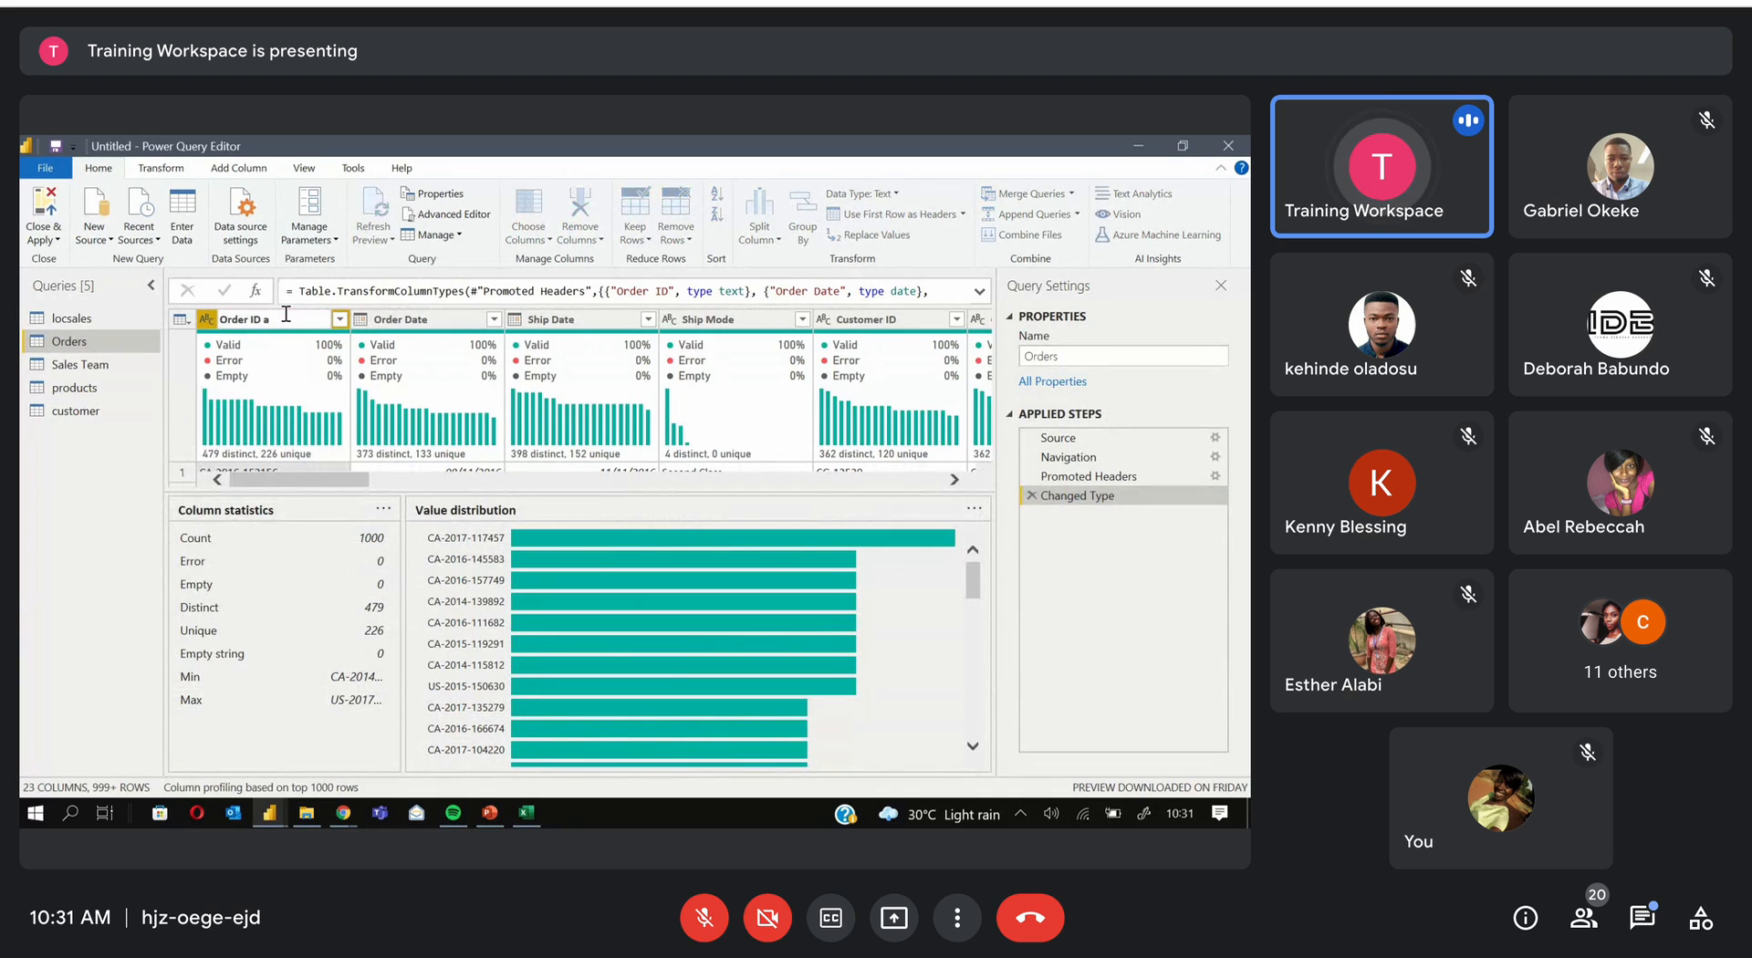
key(Return)
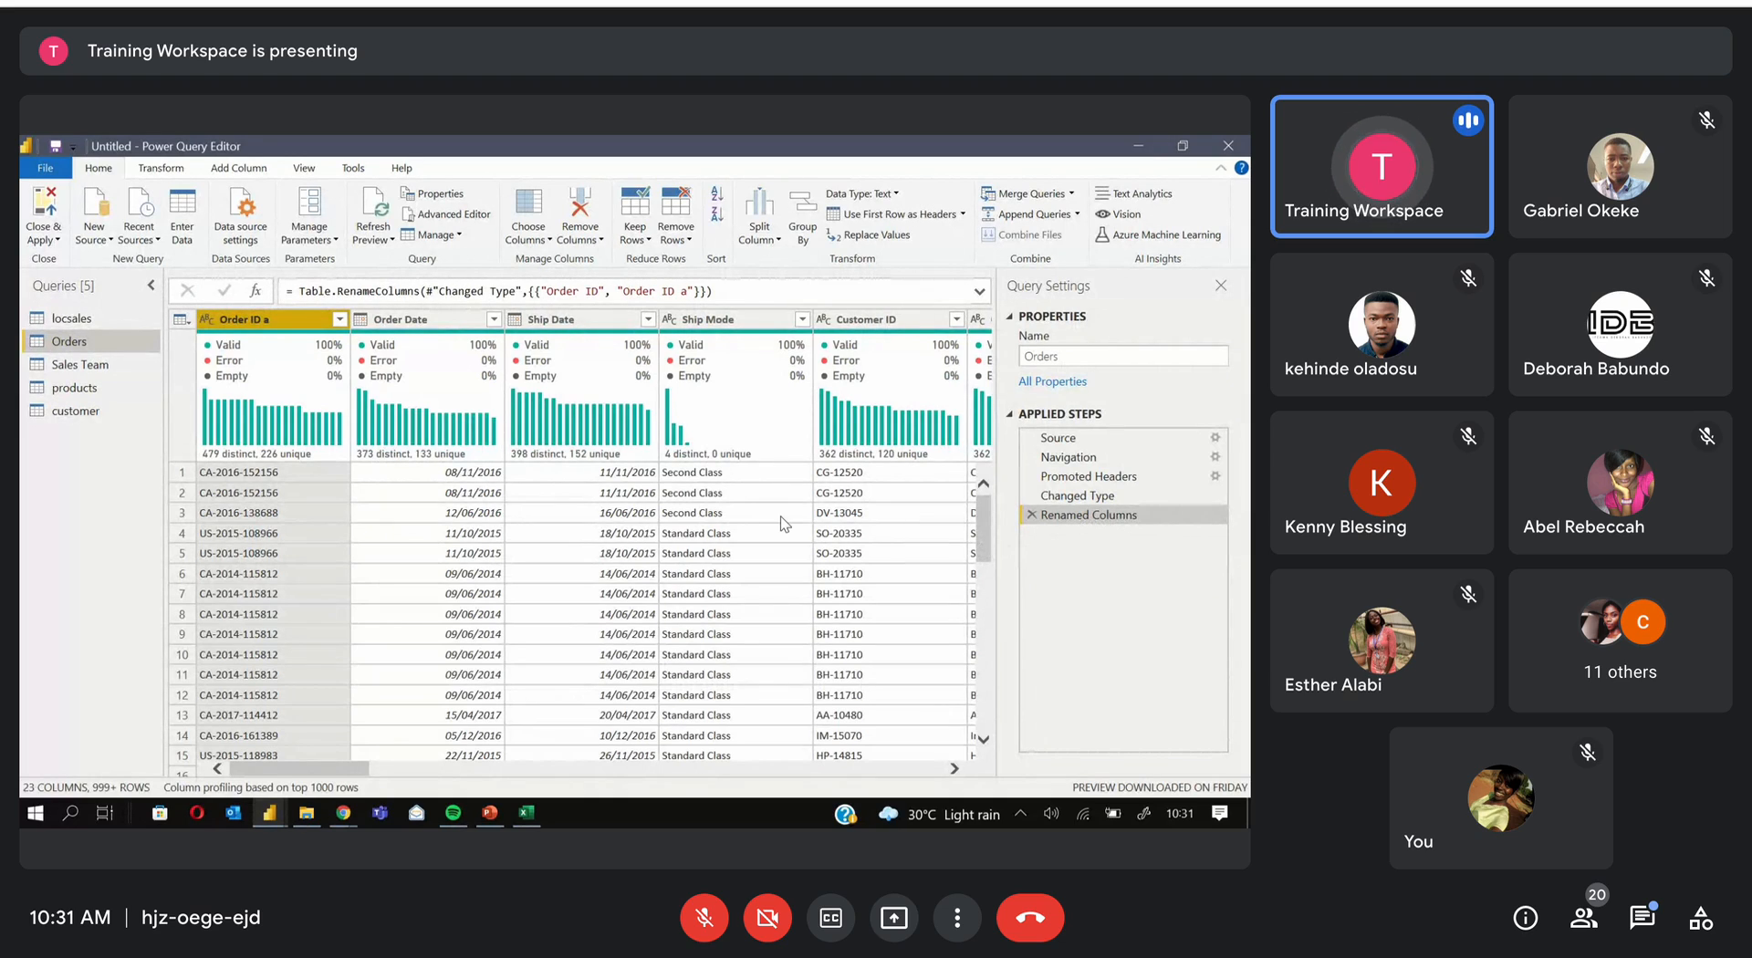
Review the Orders table at its Changed Type, Promoted Headers and Renamed Columns steps, and delete the Renamed Columns step
click(1084, 496)
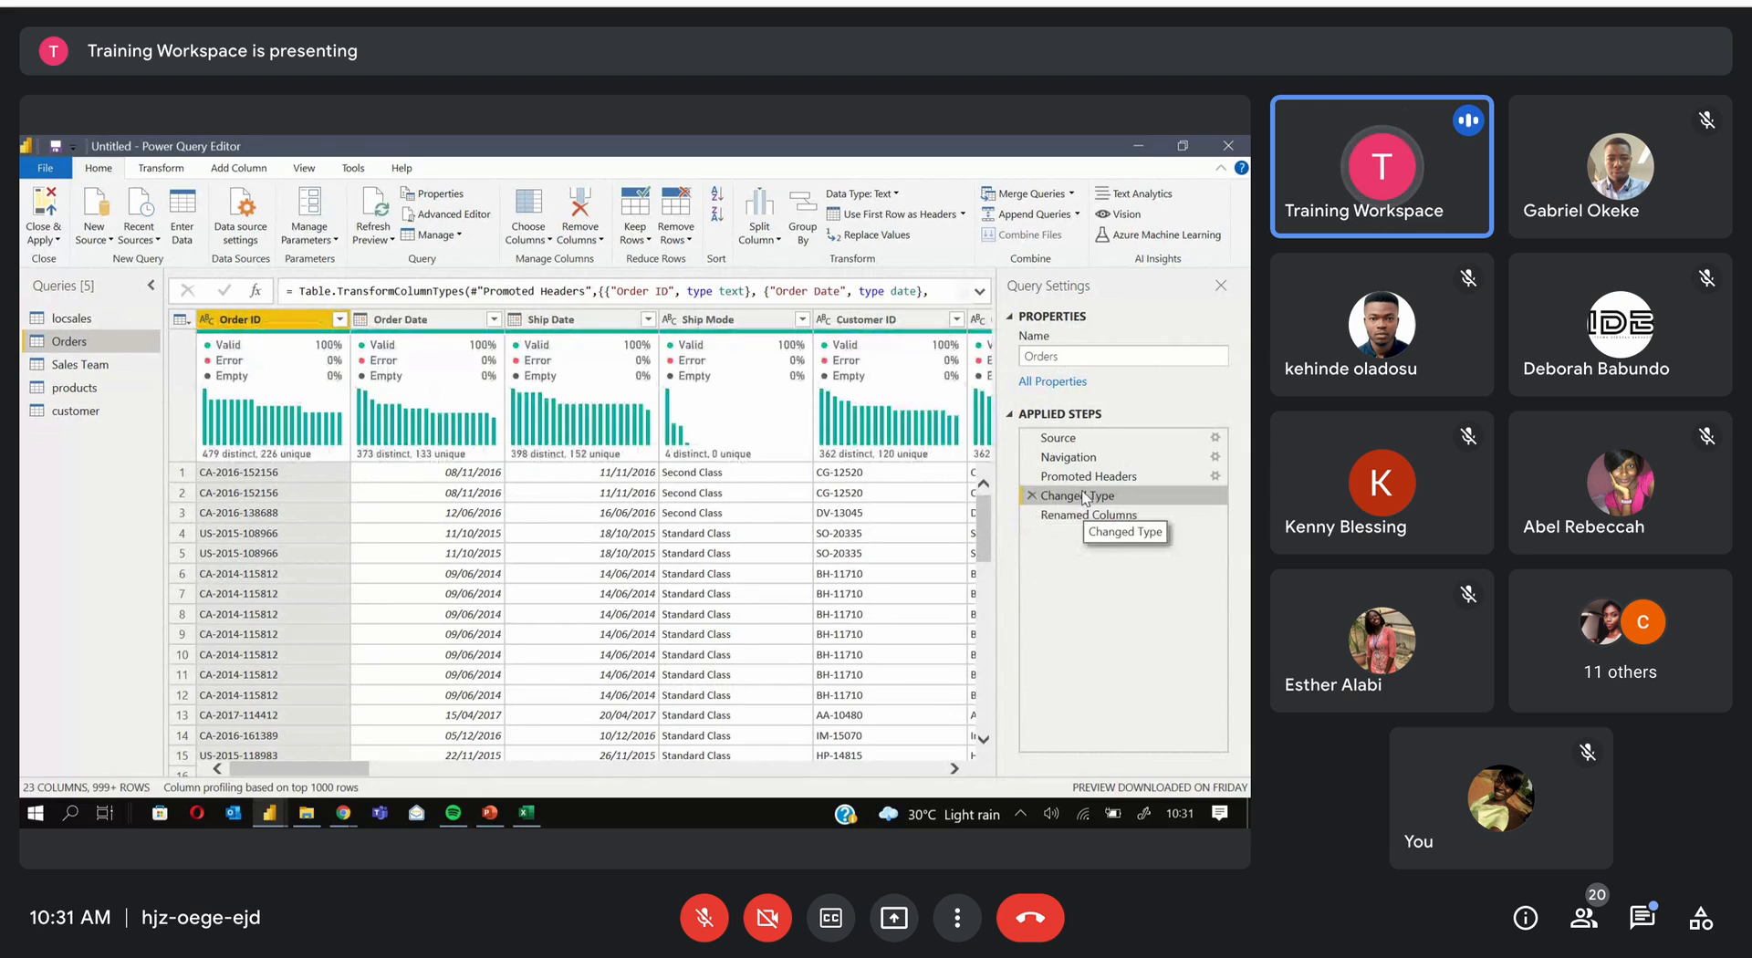
click(1086, 514)
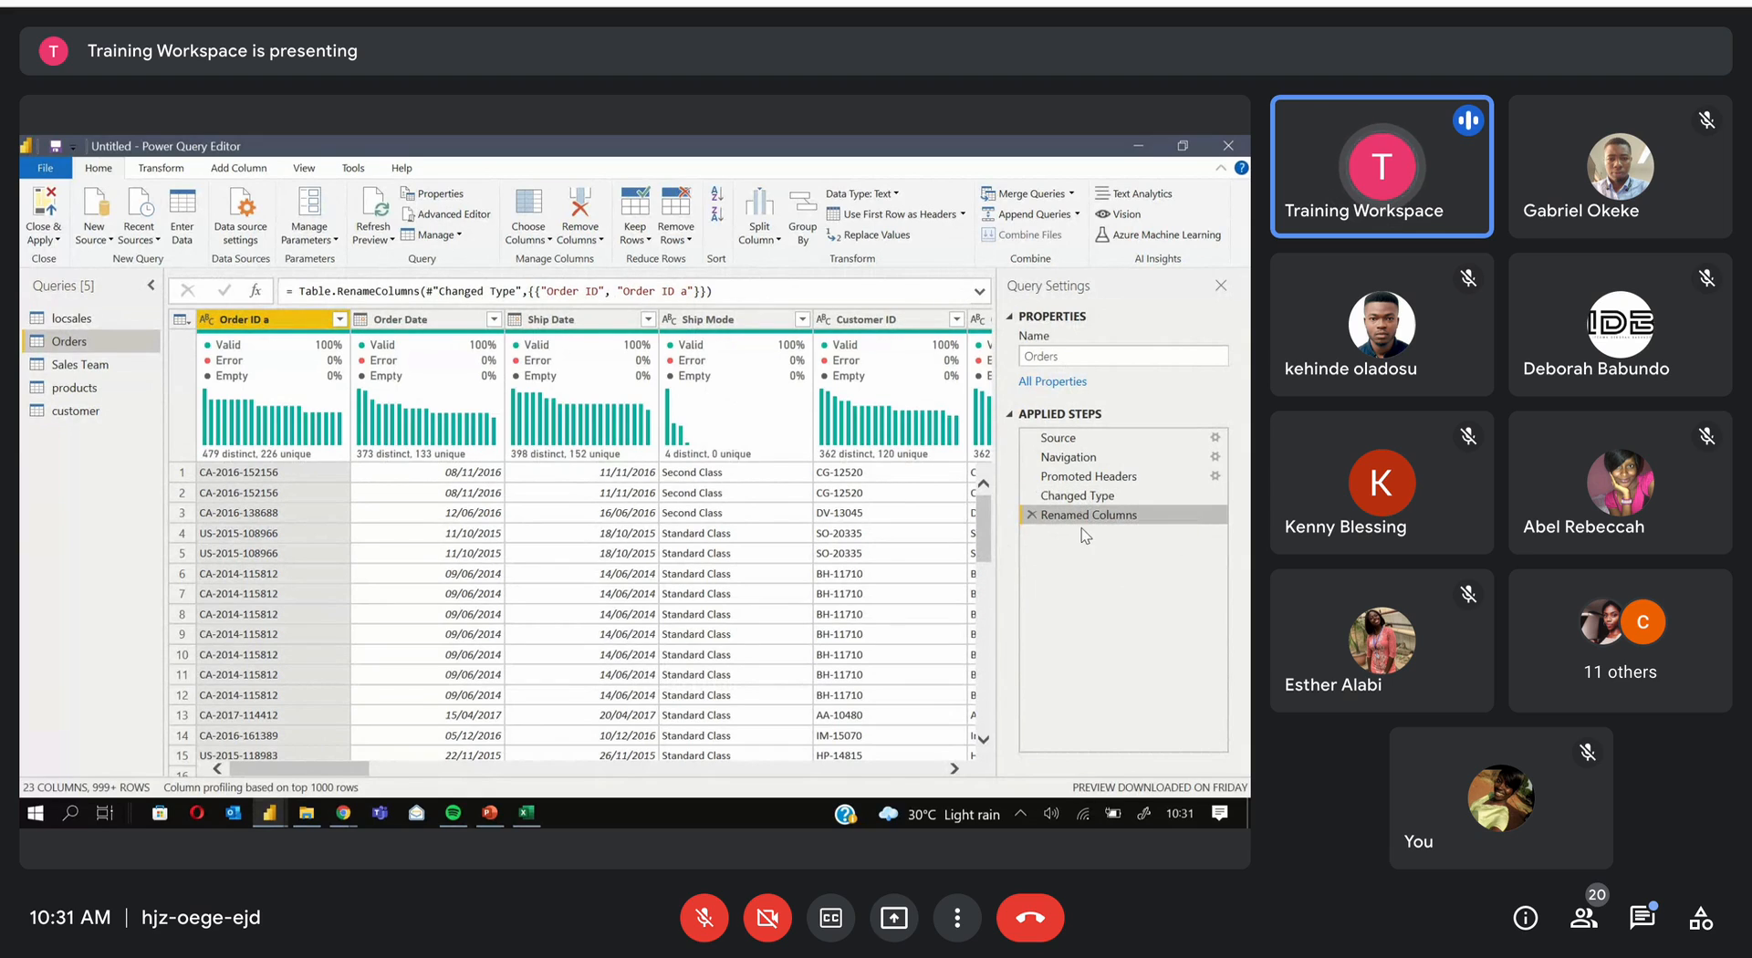
click(1086, 495)
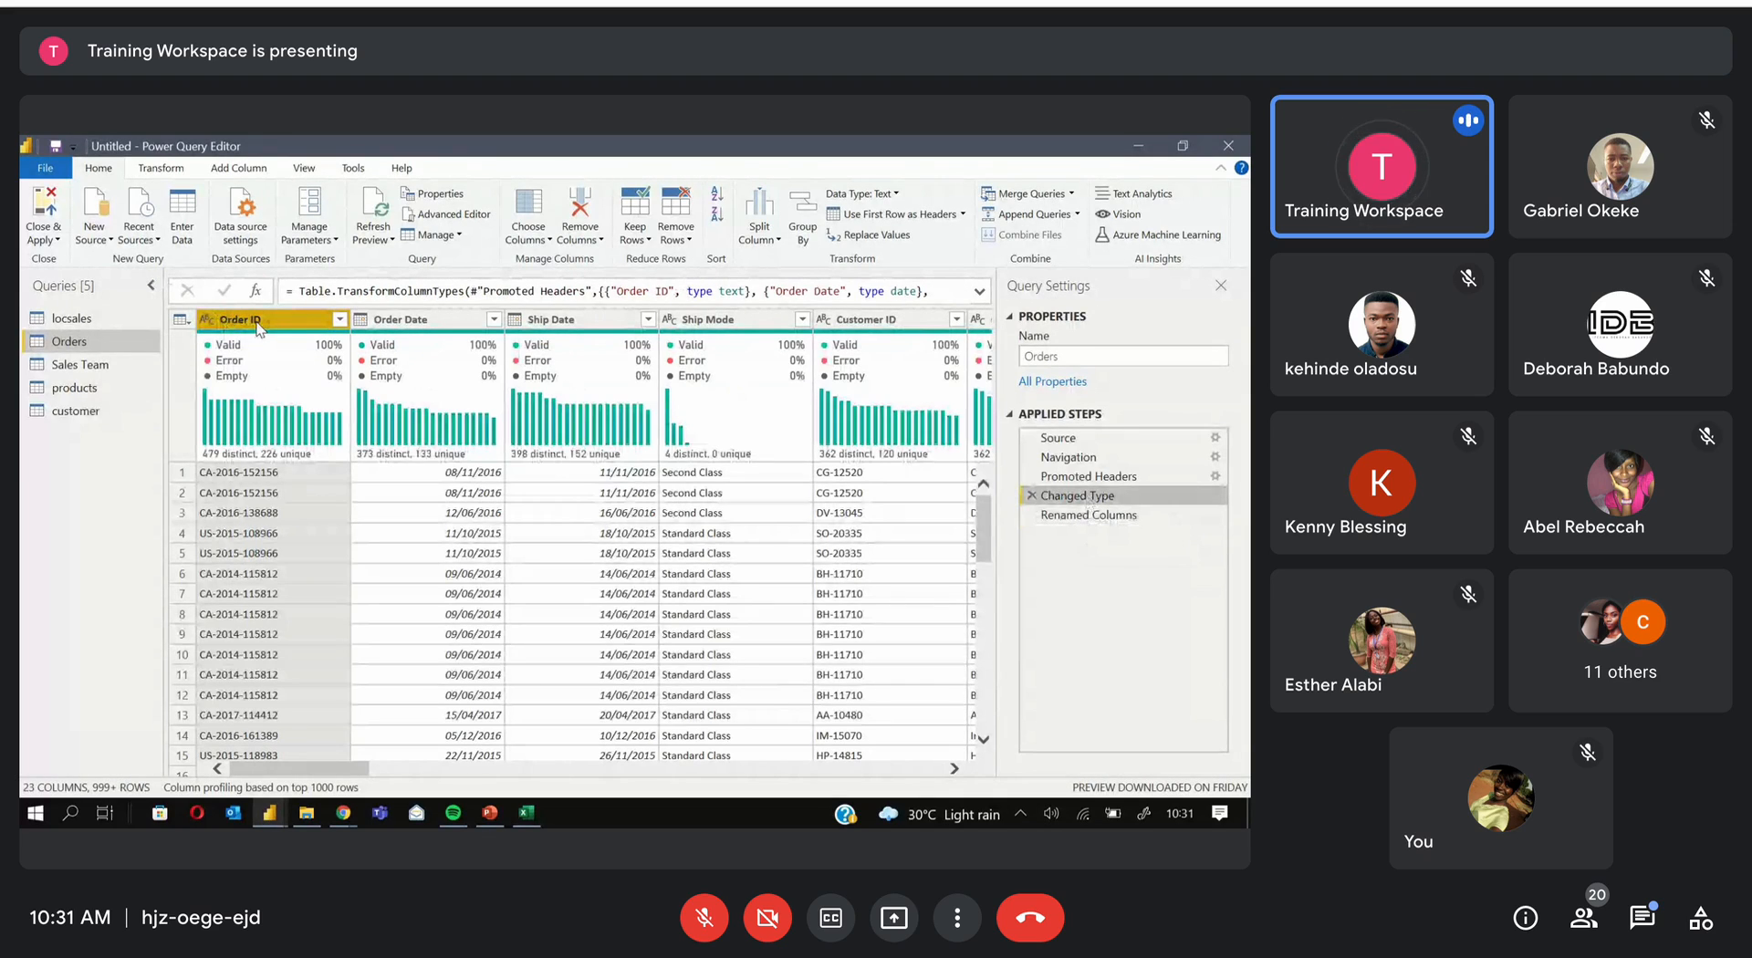
click(1091, 477)
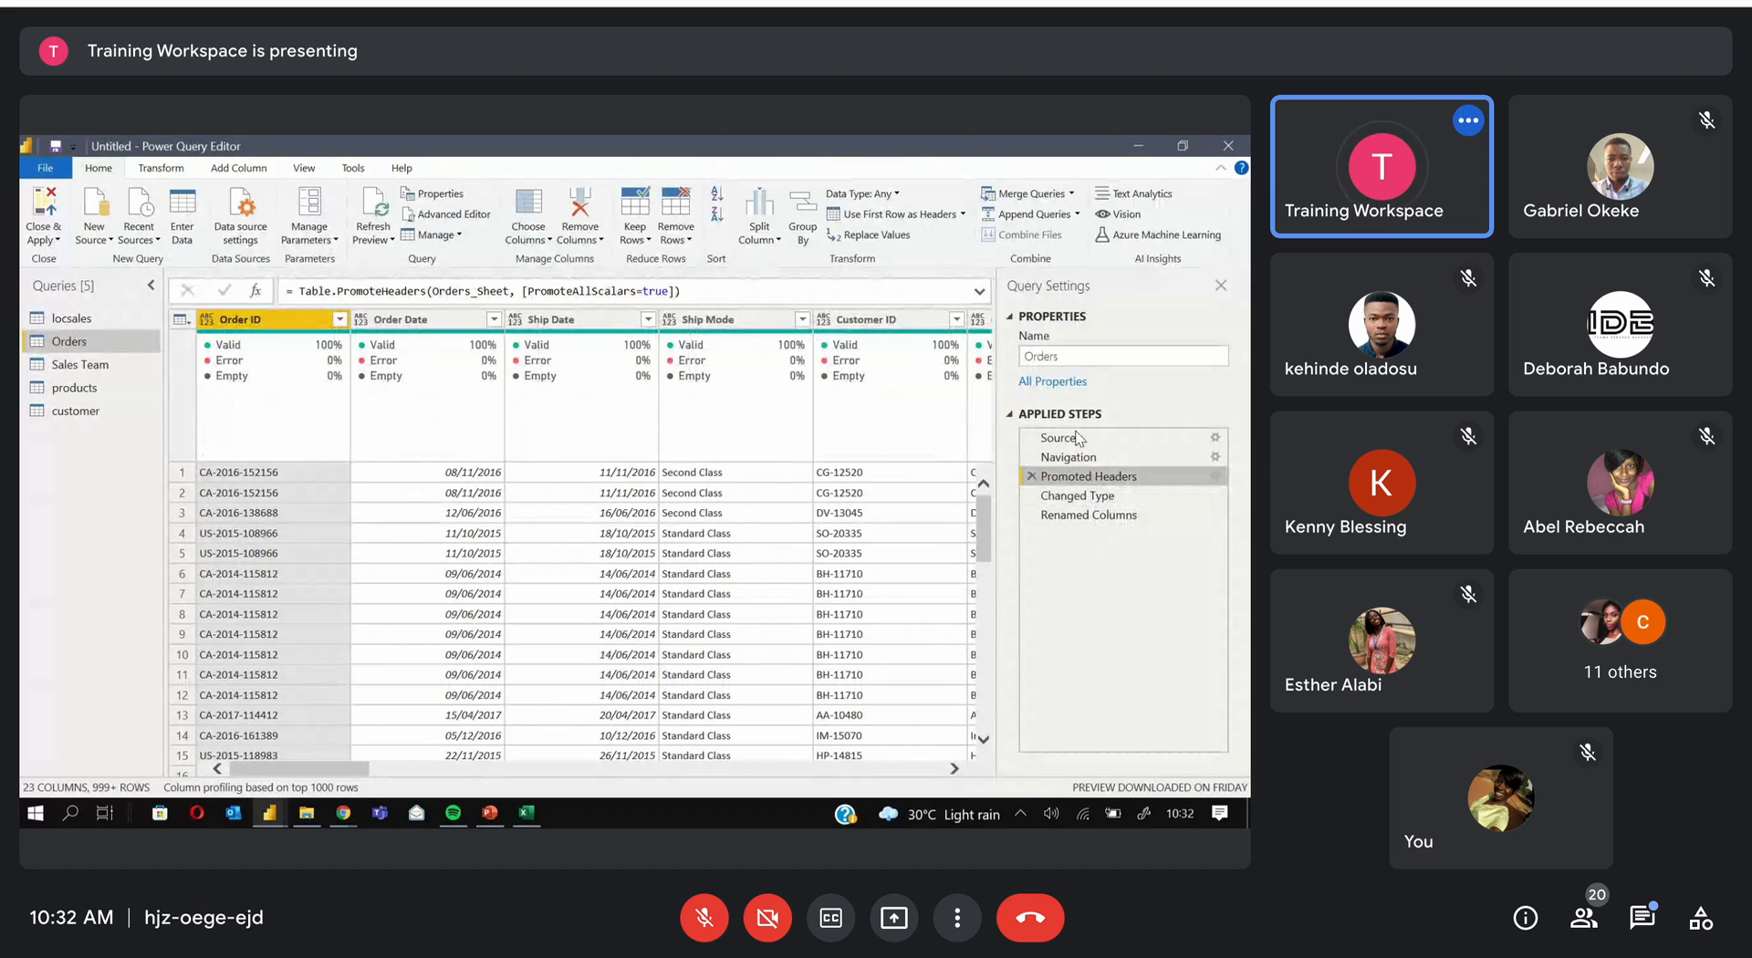
click(1130, 514)
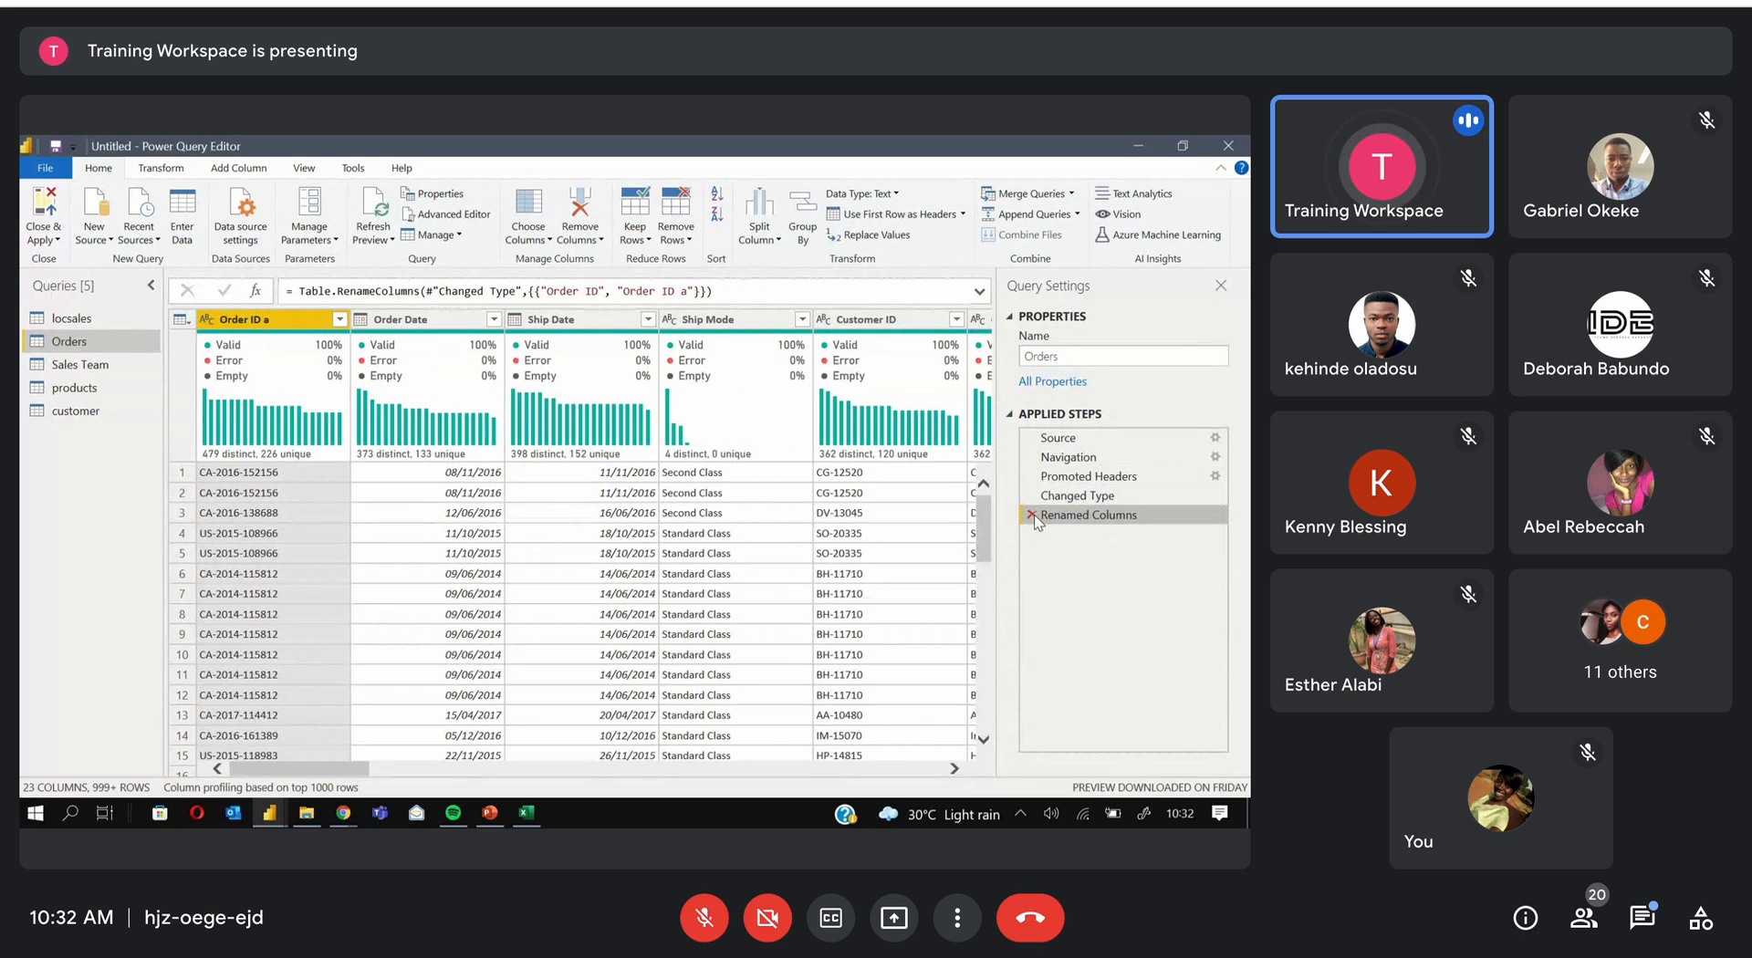
click(1032, 515)
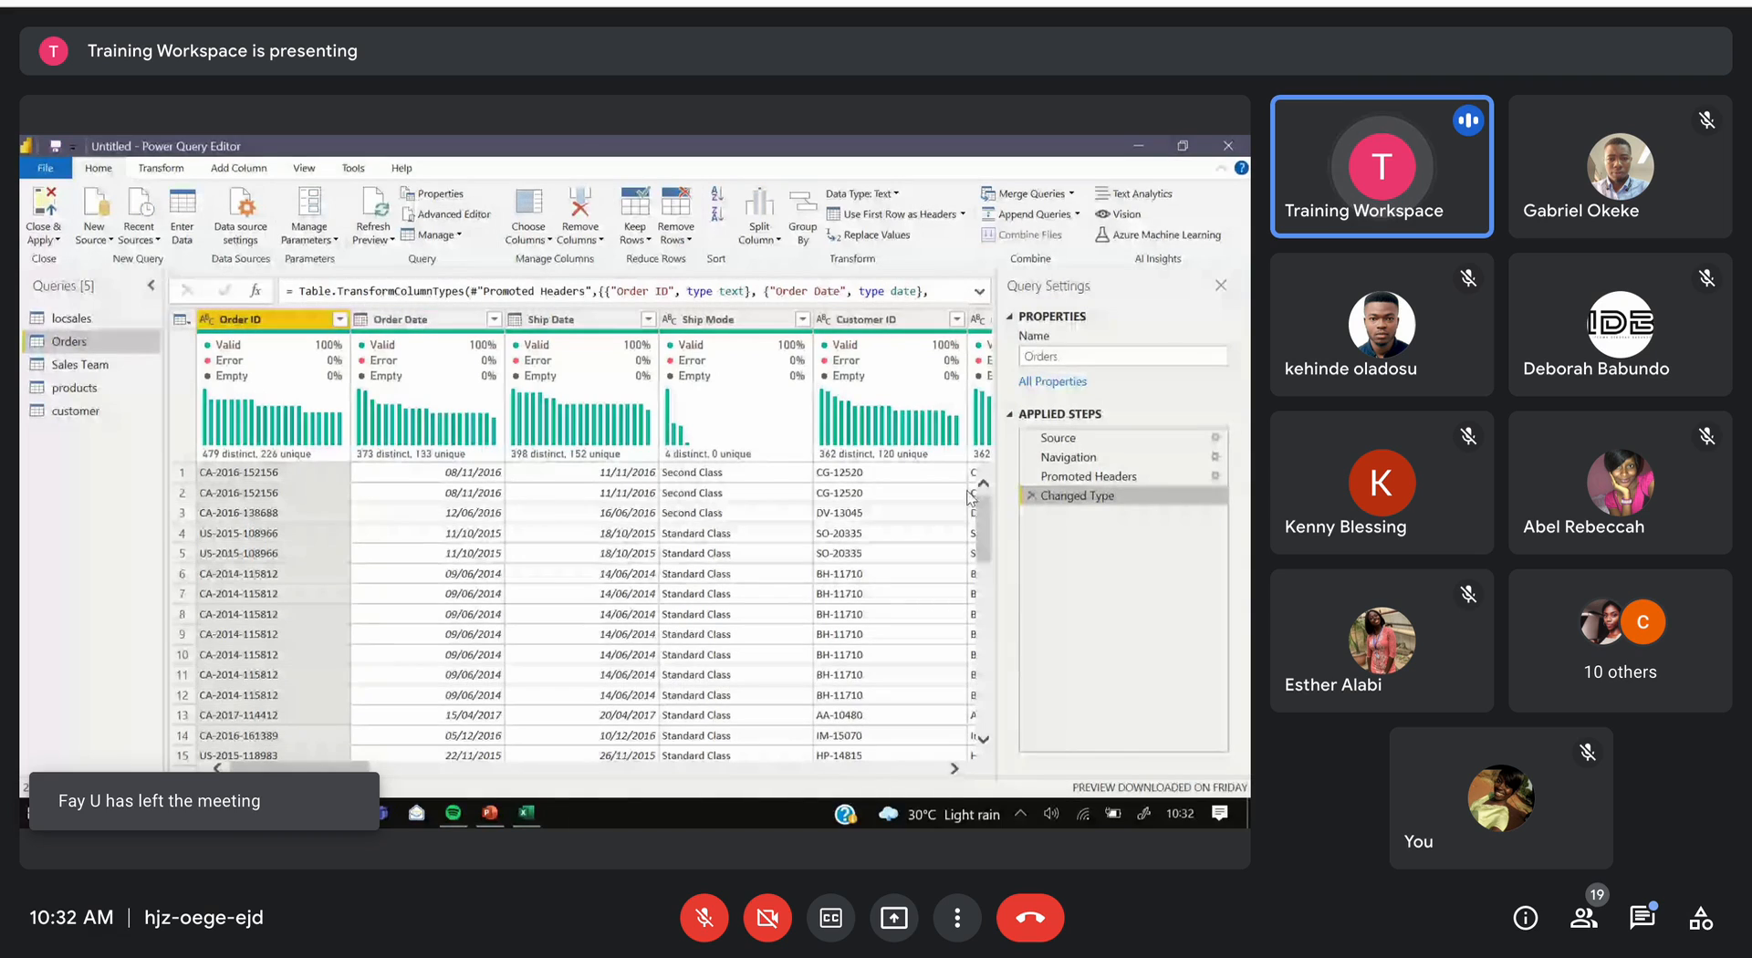
Turn off the column quality, column profile and column distribution displays for the Orders data preview
drag(983, 513, 985, 704)
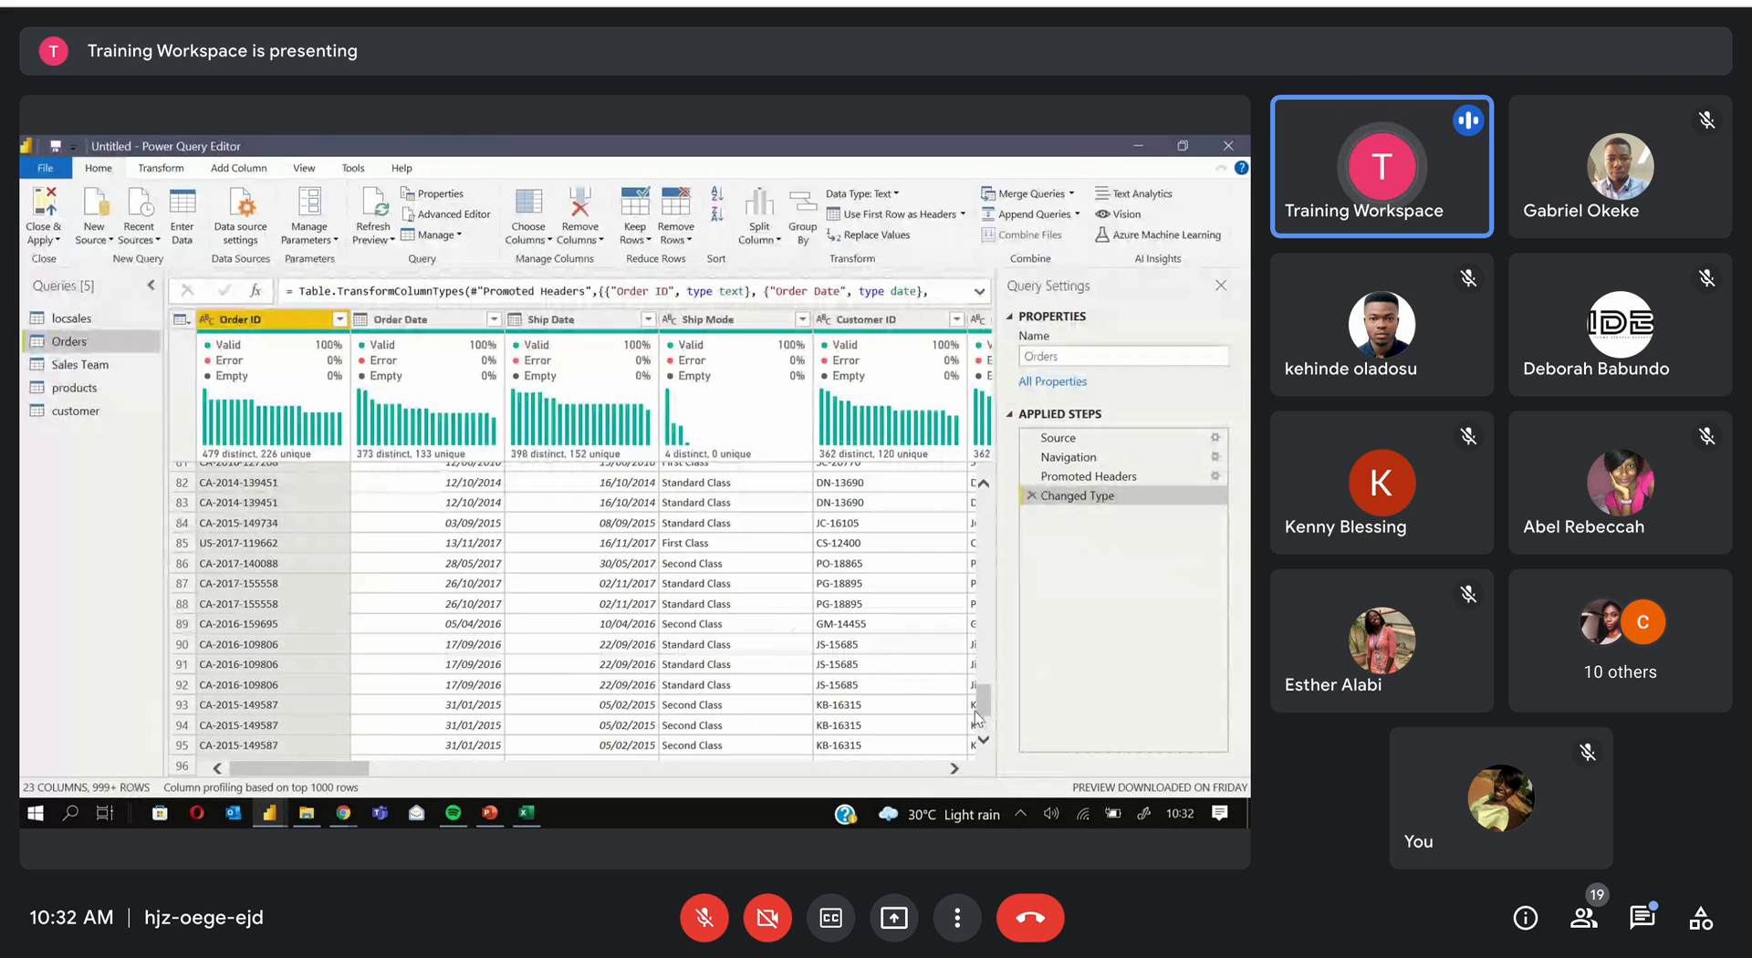
drag(978, 705, 982, 751)
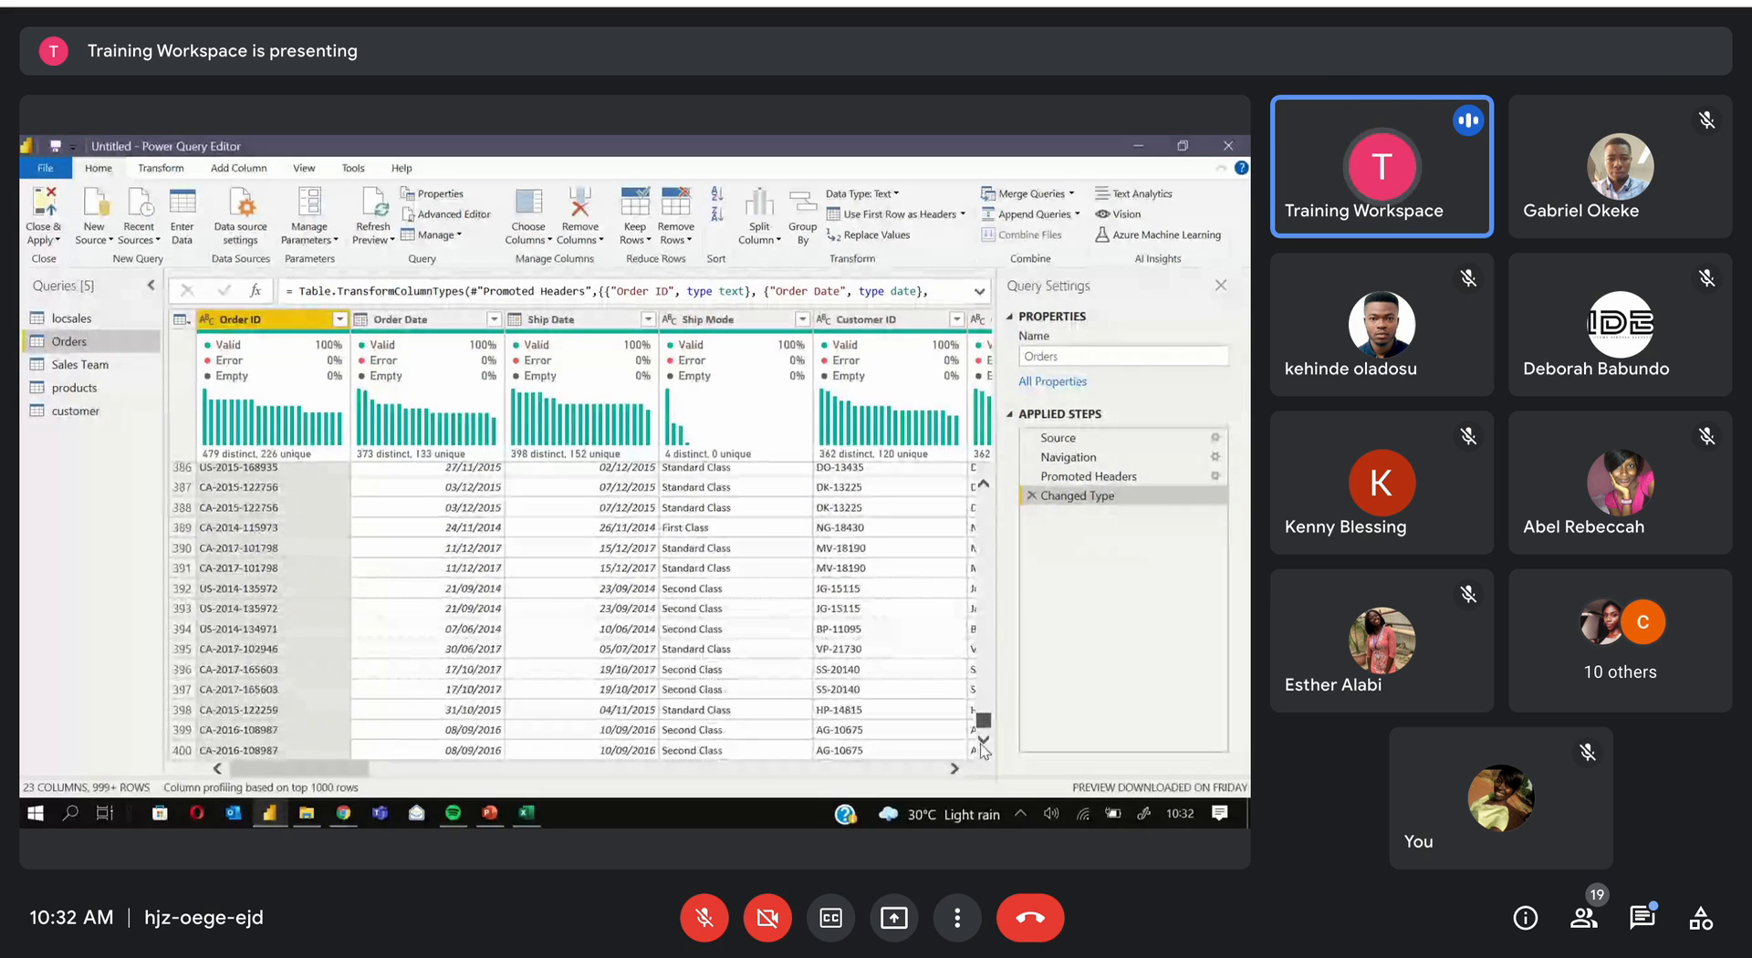
drag(982, 720, 981, 493)
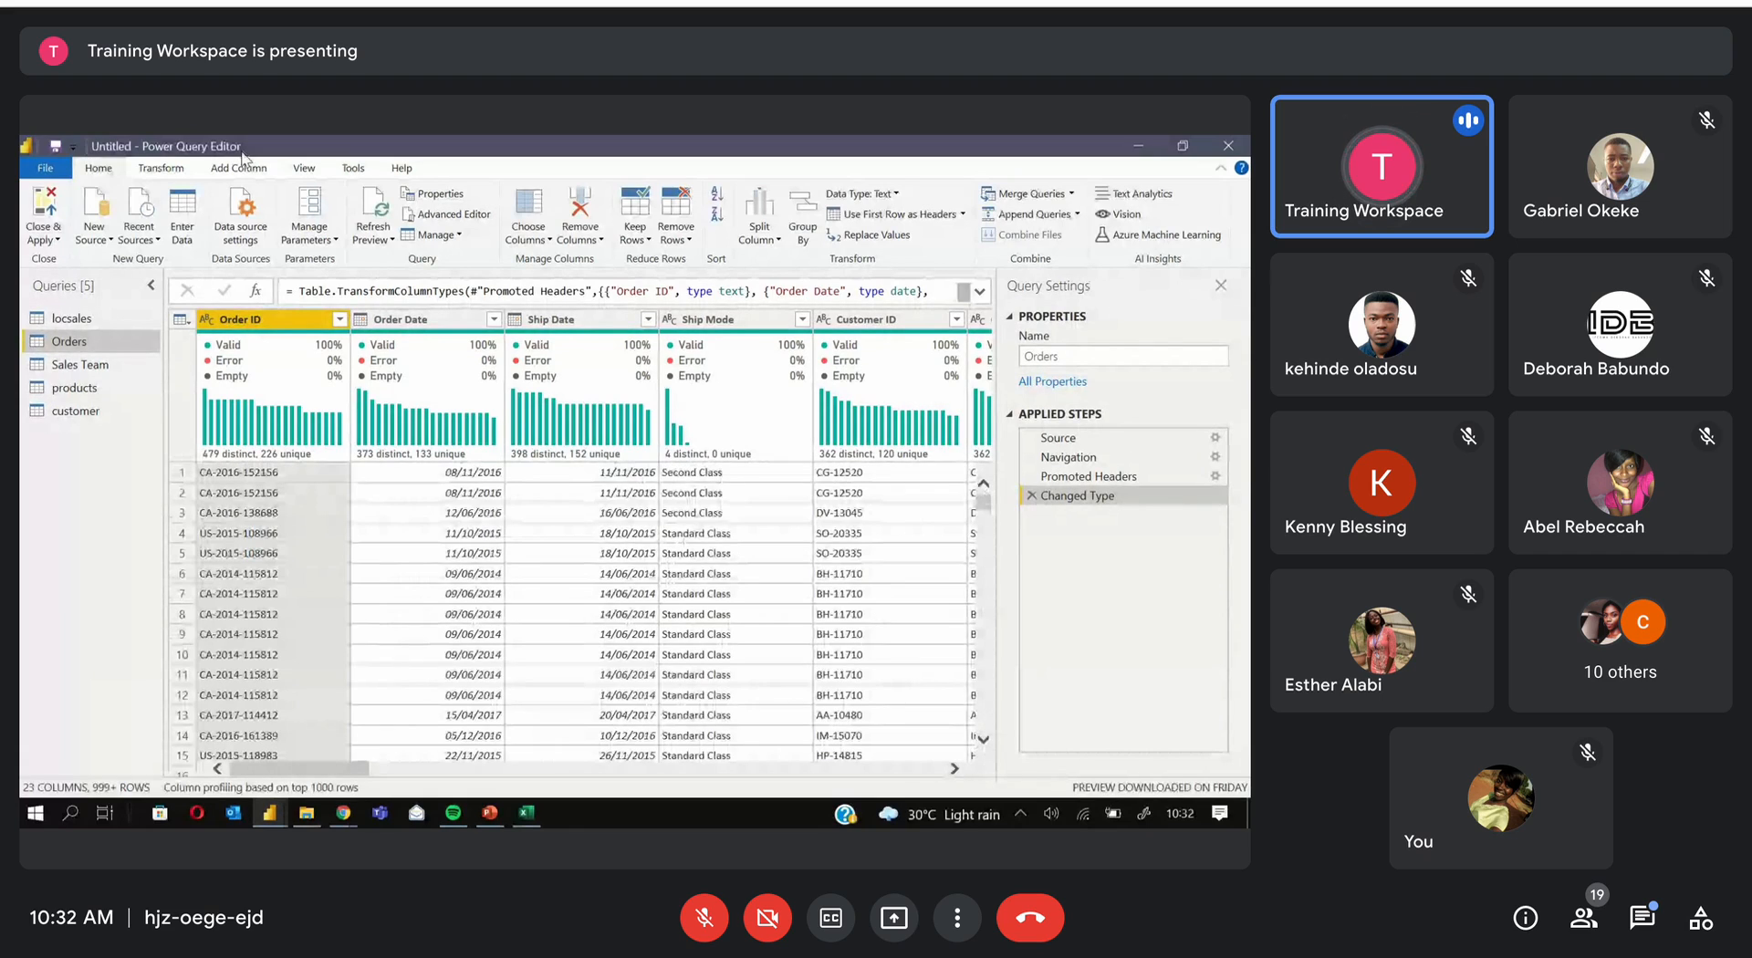
click(303, 168)
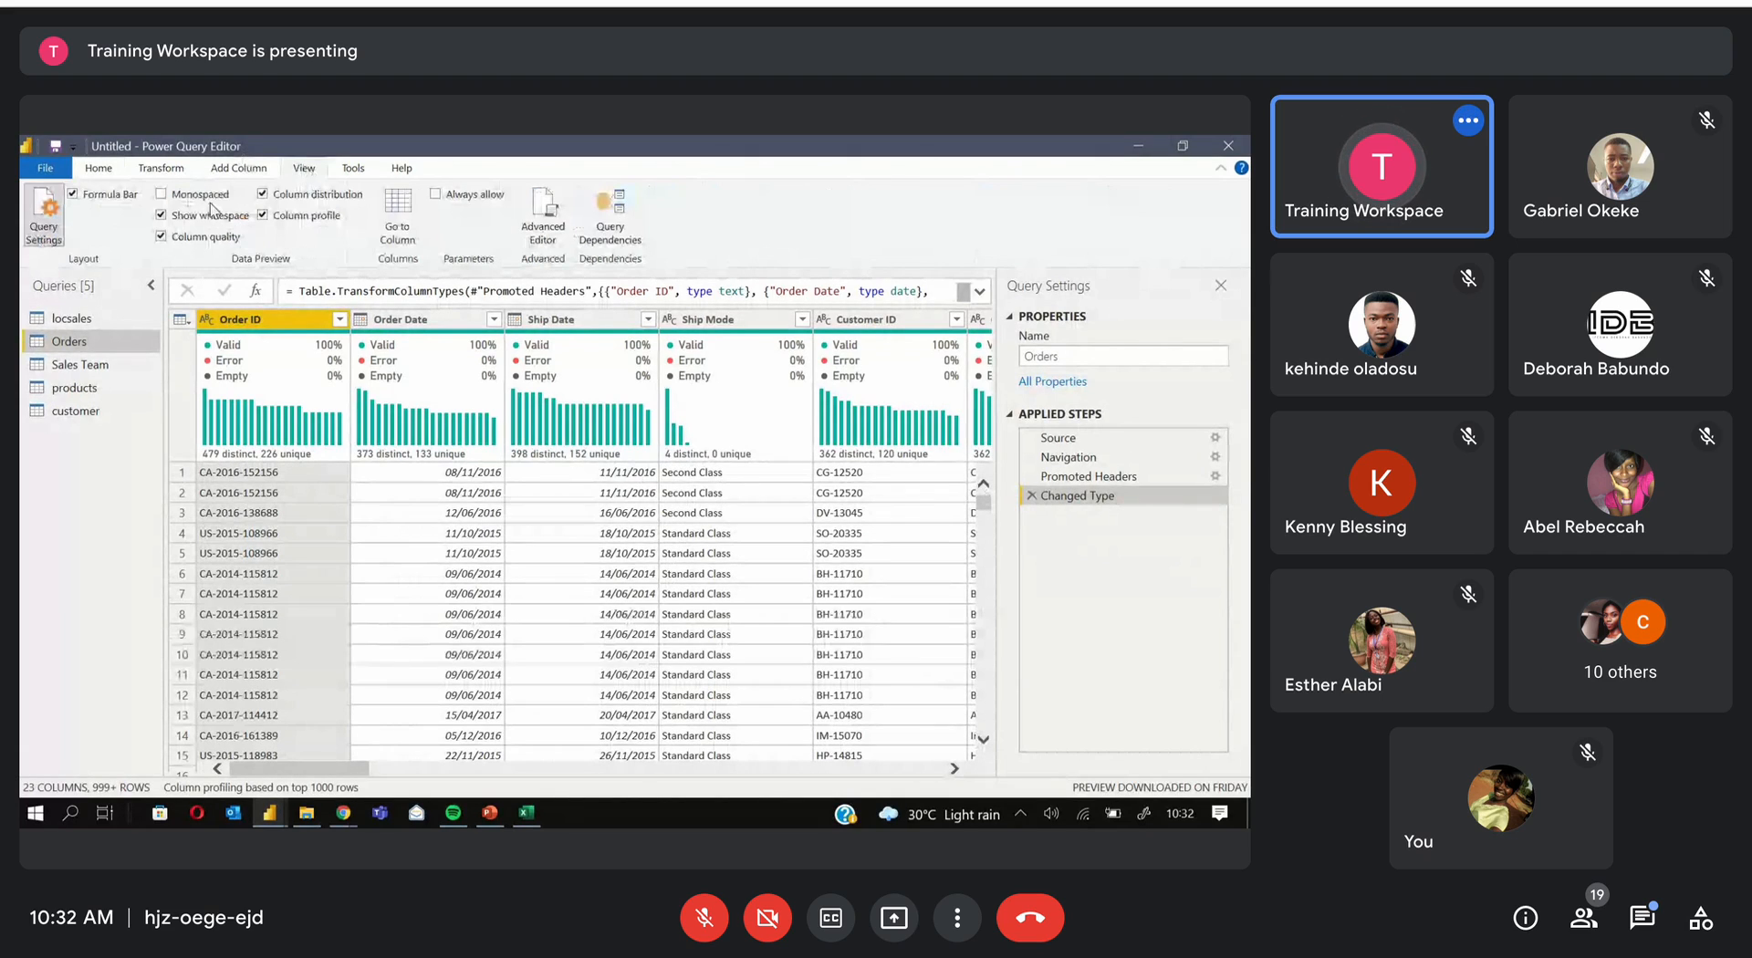
click(162, 238)
click(262, 215)
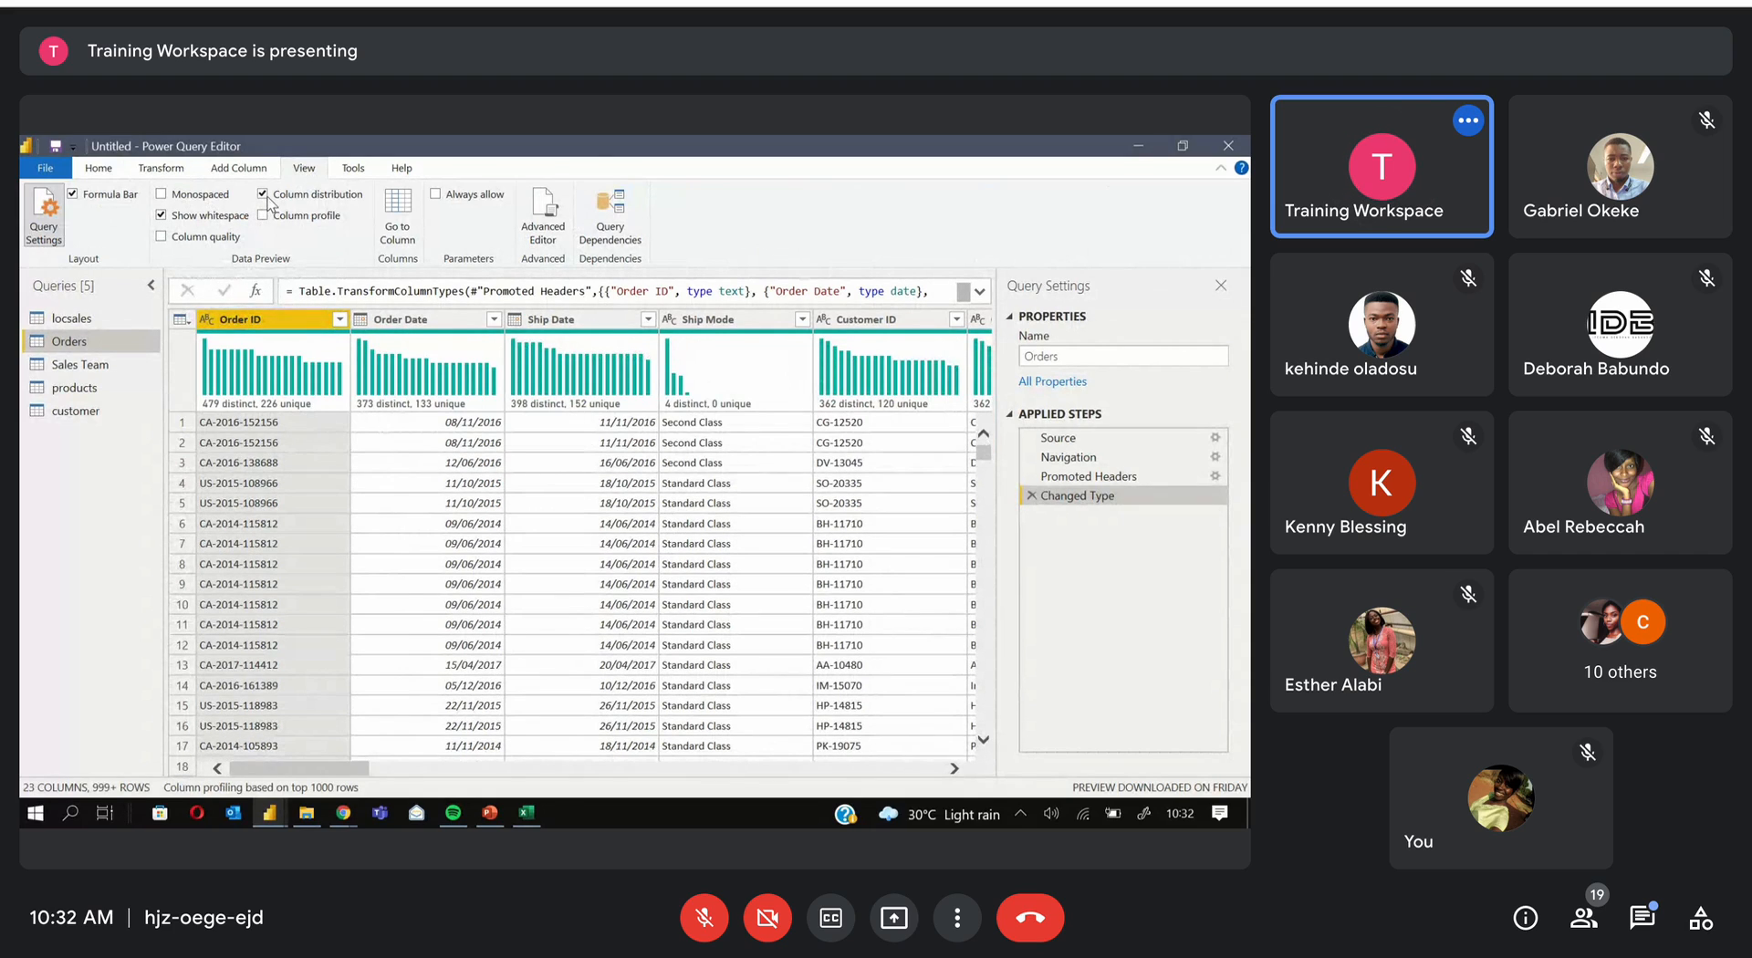
click(264, 194)
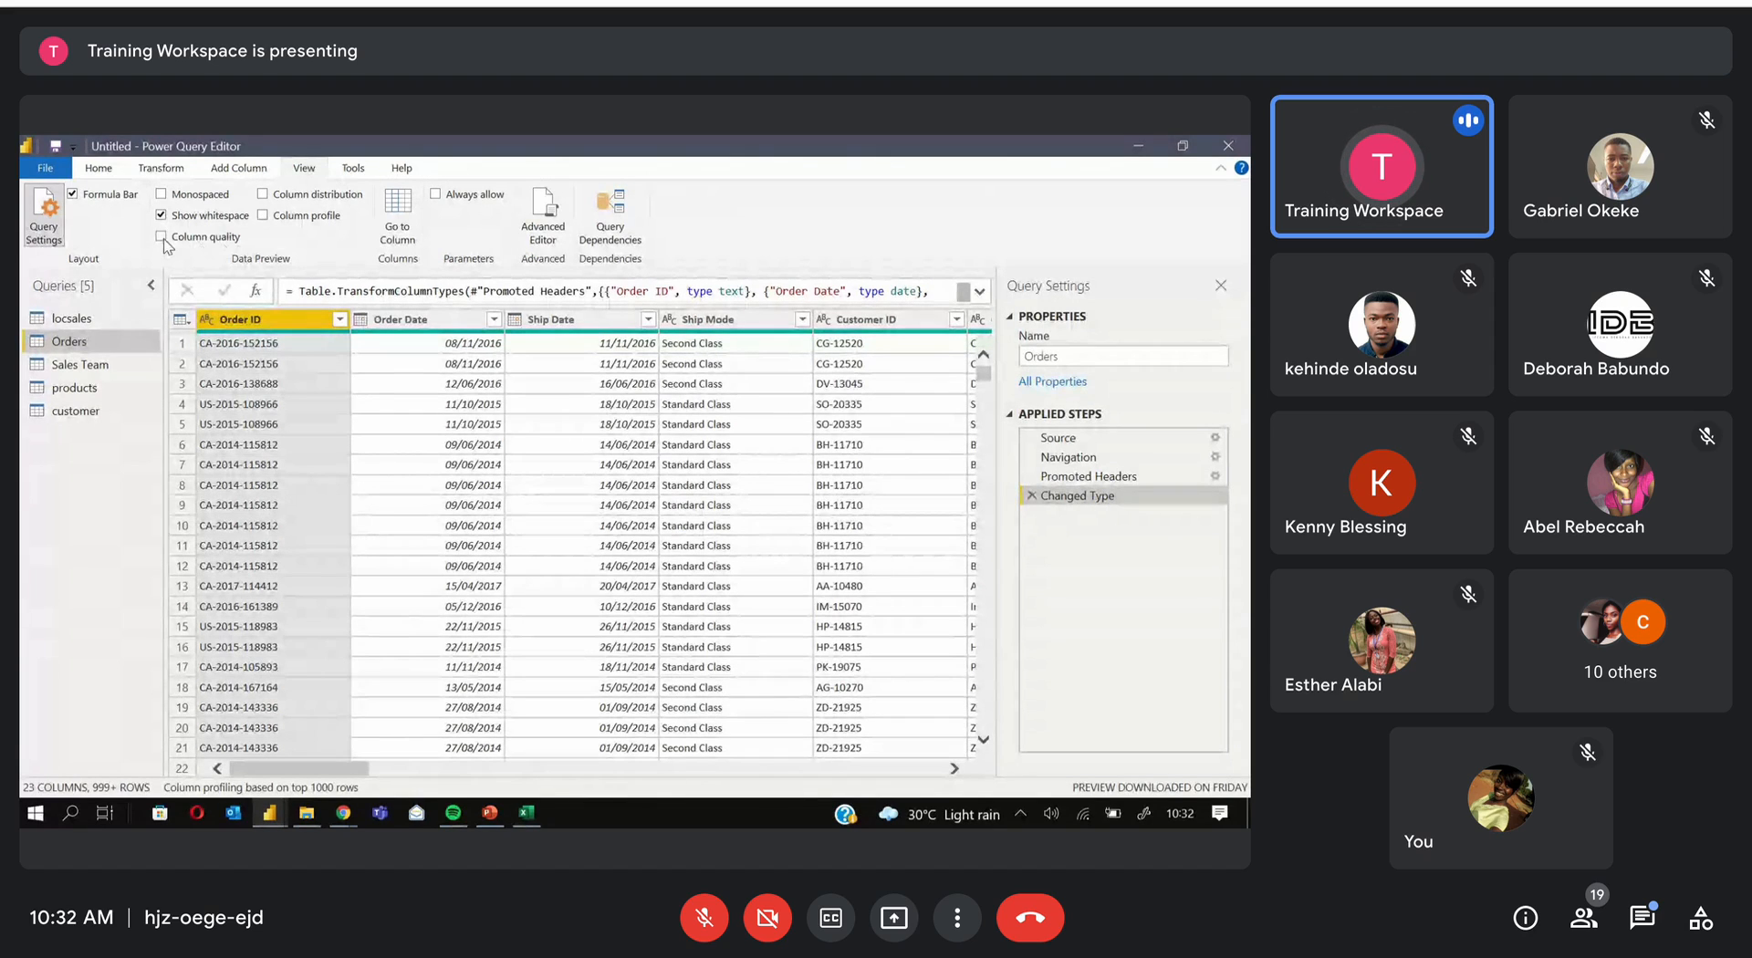
Turn column quality and column distribution back on and examine them for Order ID and Order Date
click(228, 238)
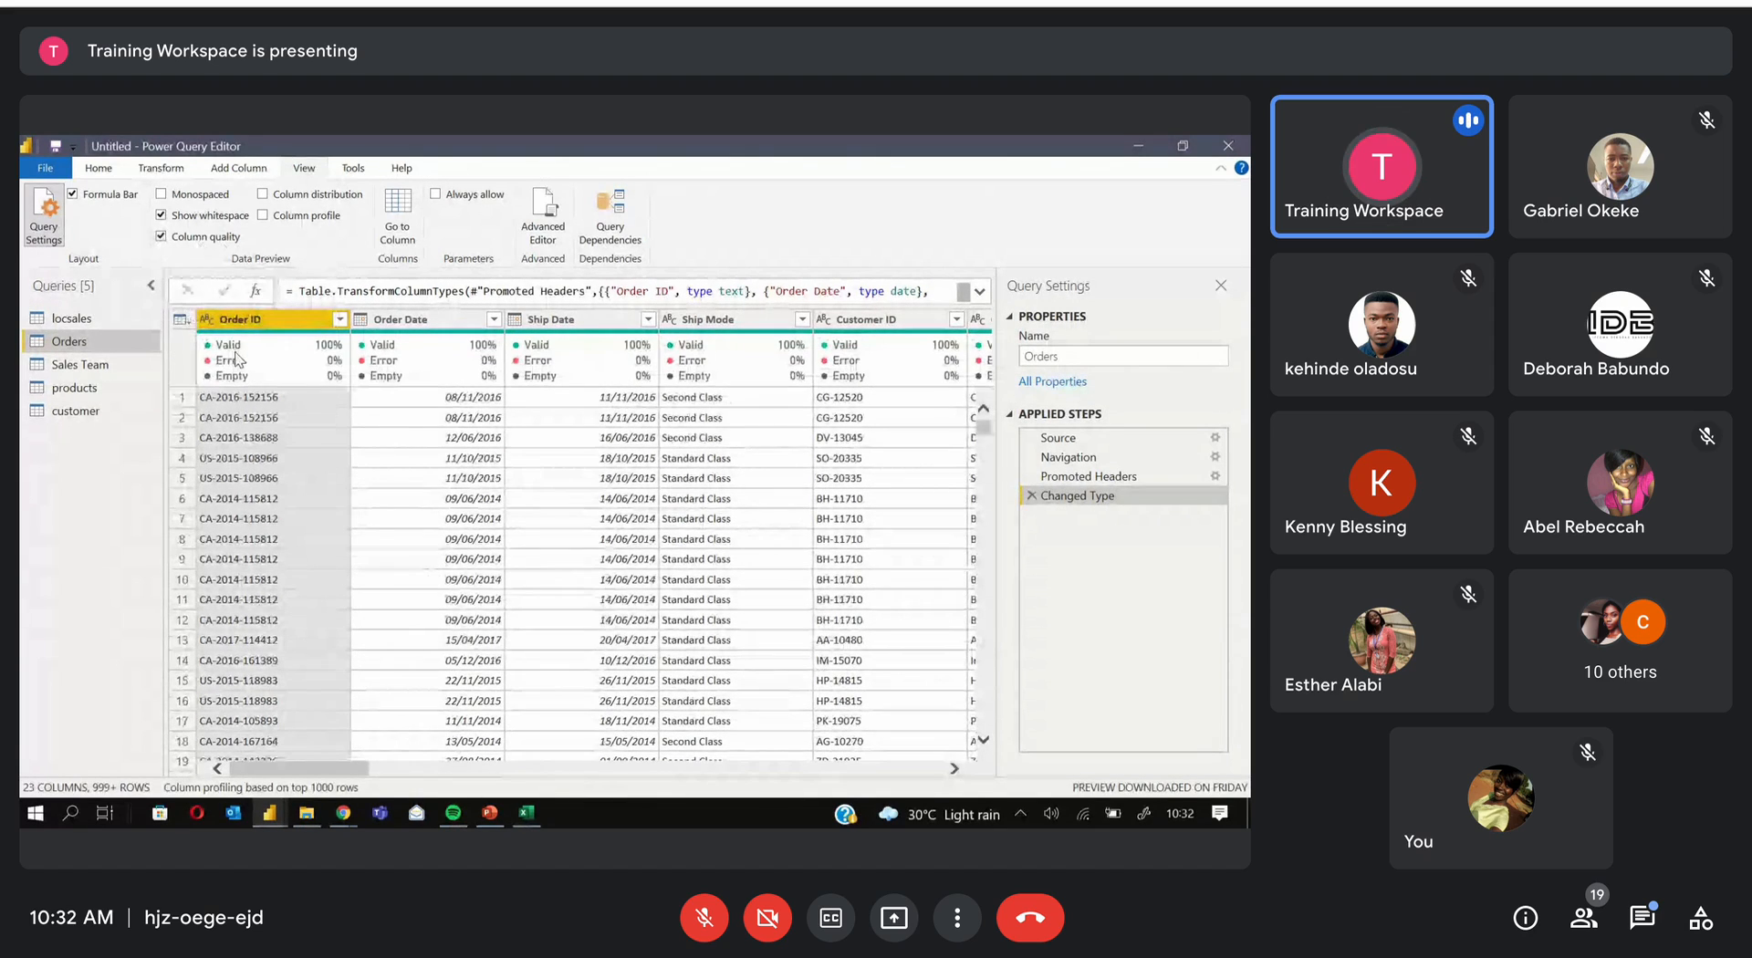
mouse_move(237, 354)
mouse_move(336, 386)
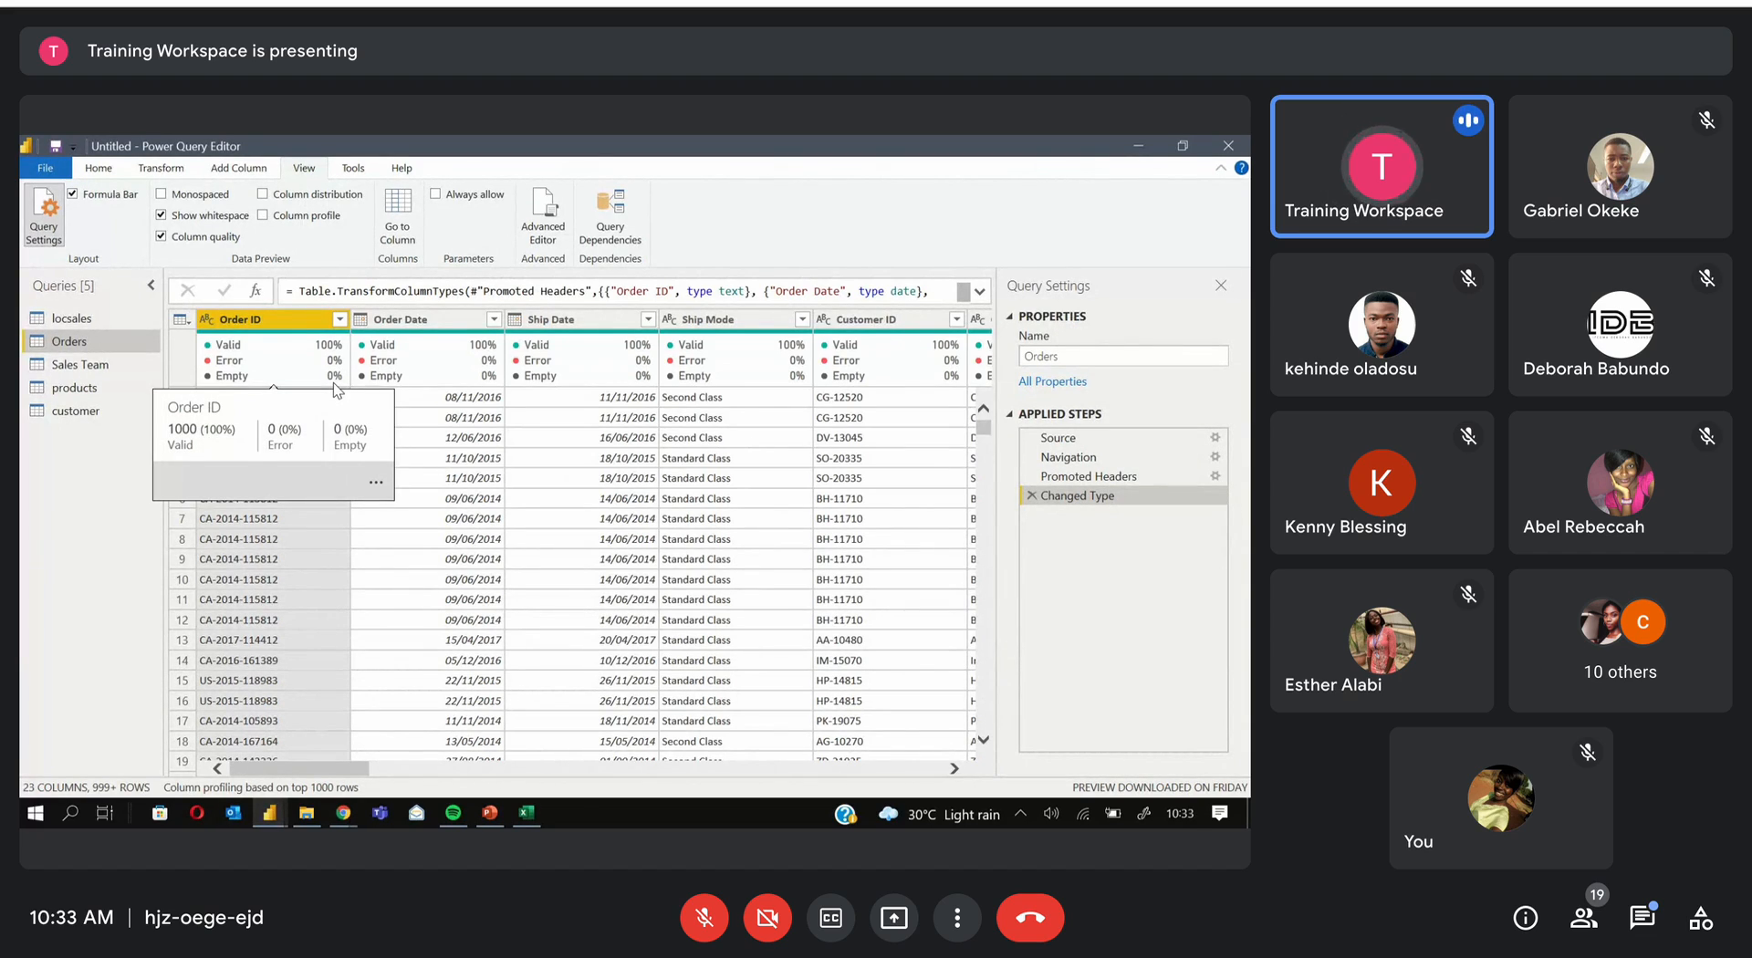
click(264, 194)
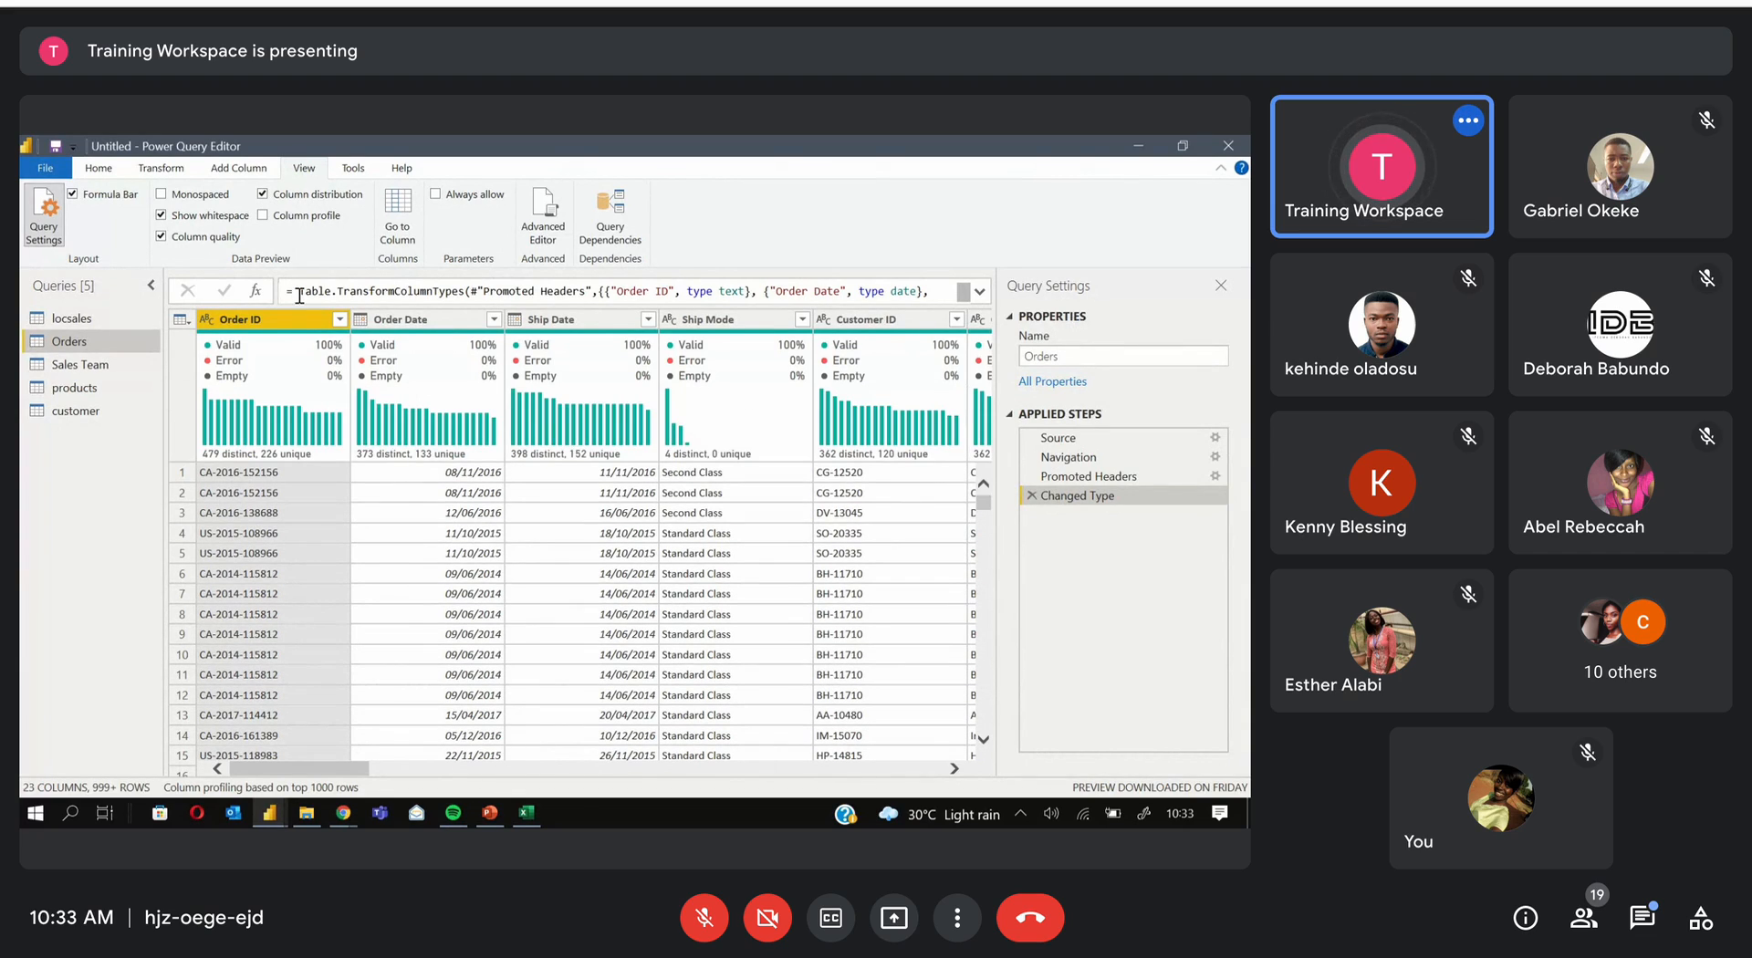
click(419, 413)
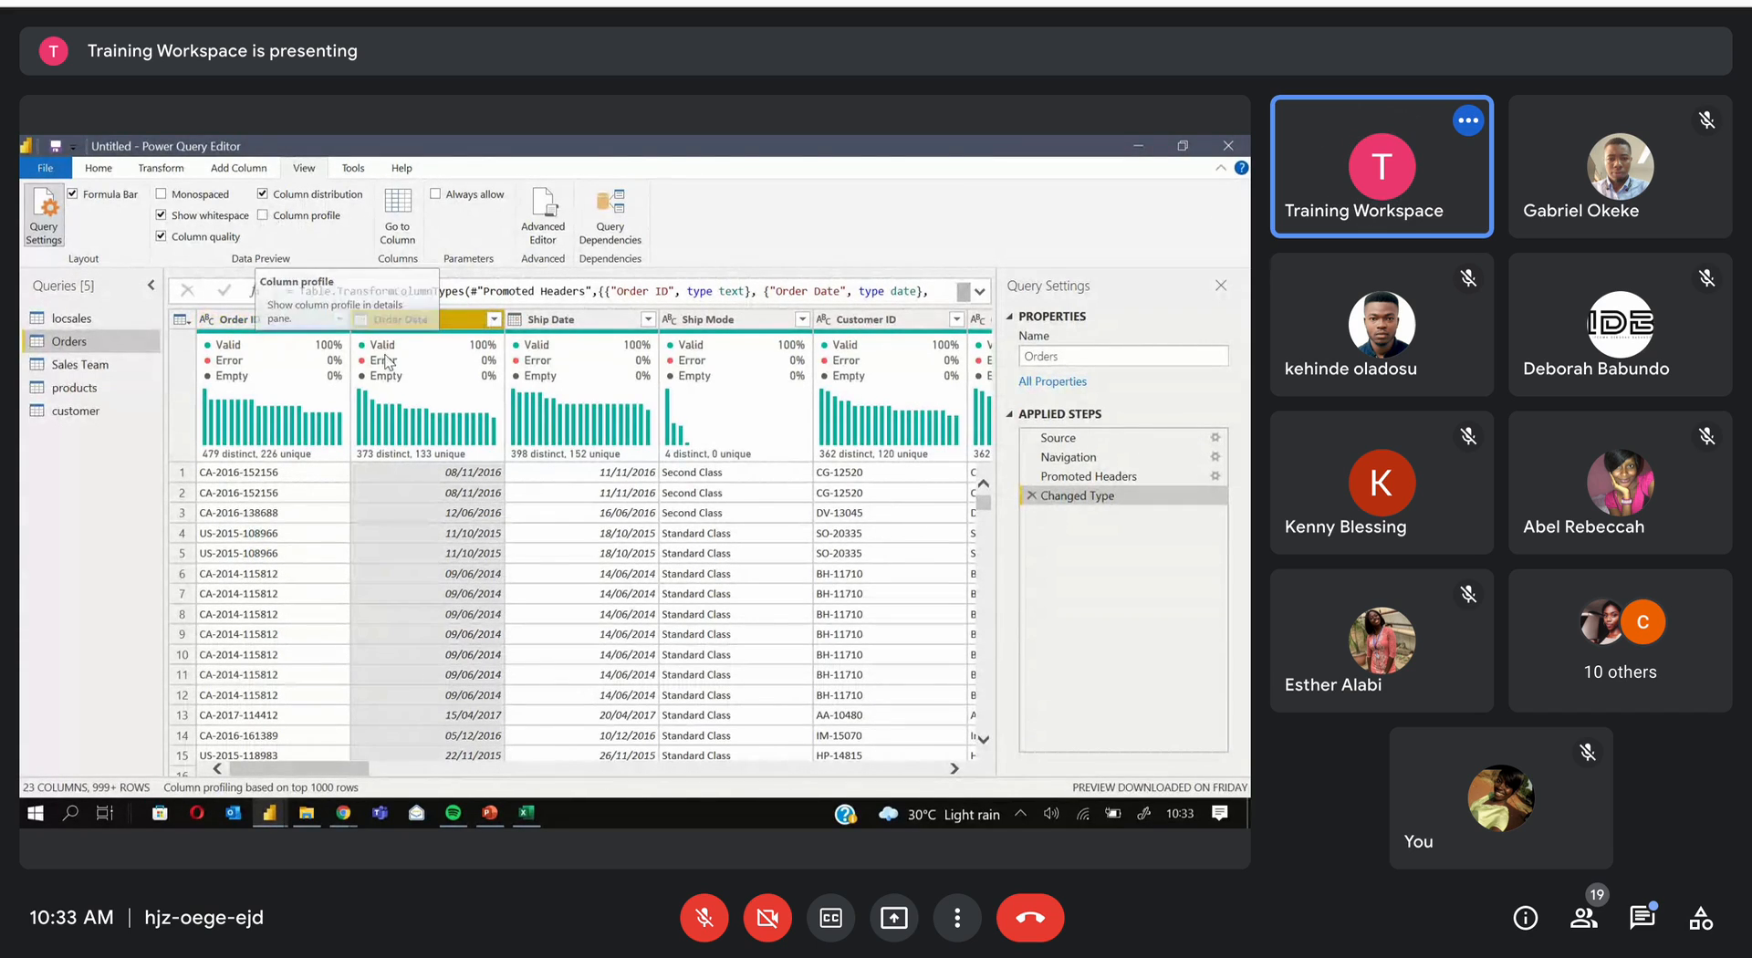
mouse_move(374, 460)
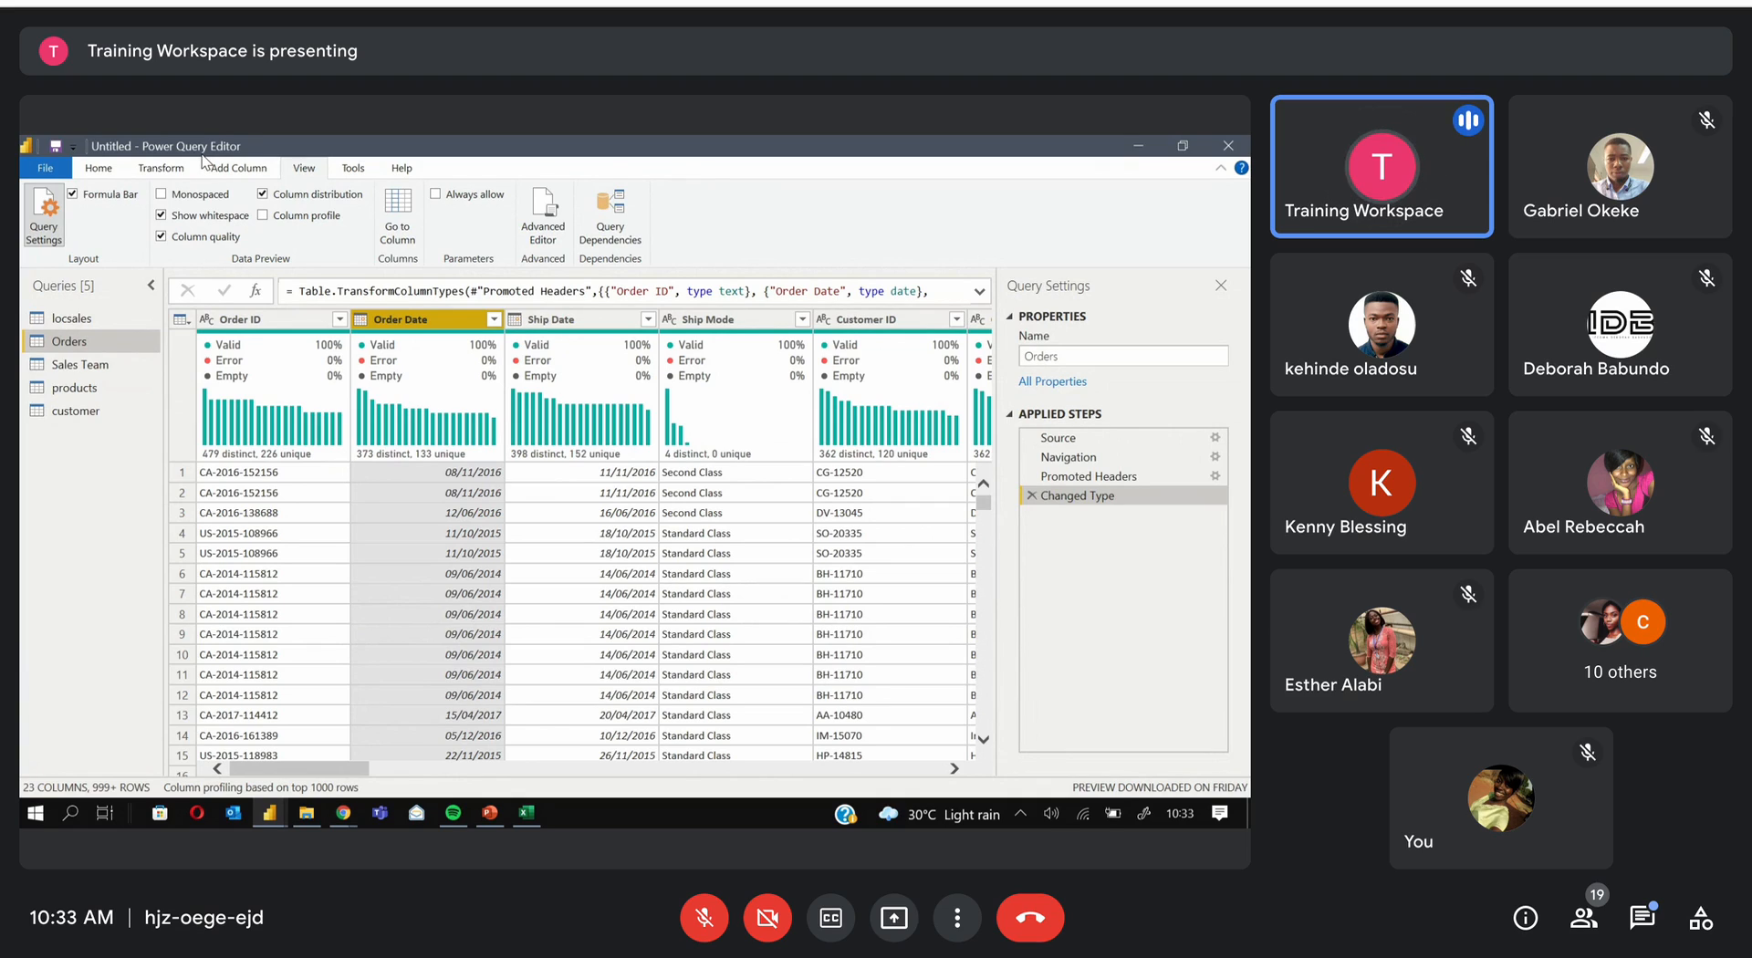
Show the column profile and examine the statistics and value distribution of the Order Date and Sales columns
click(264, 216)
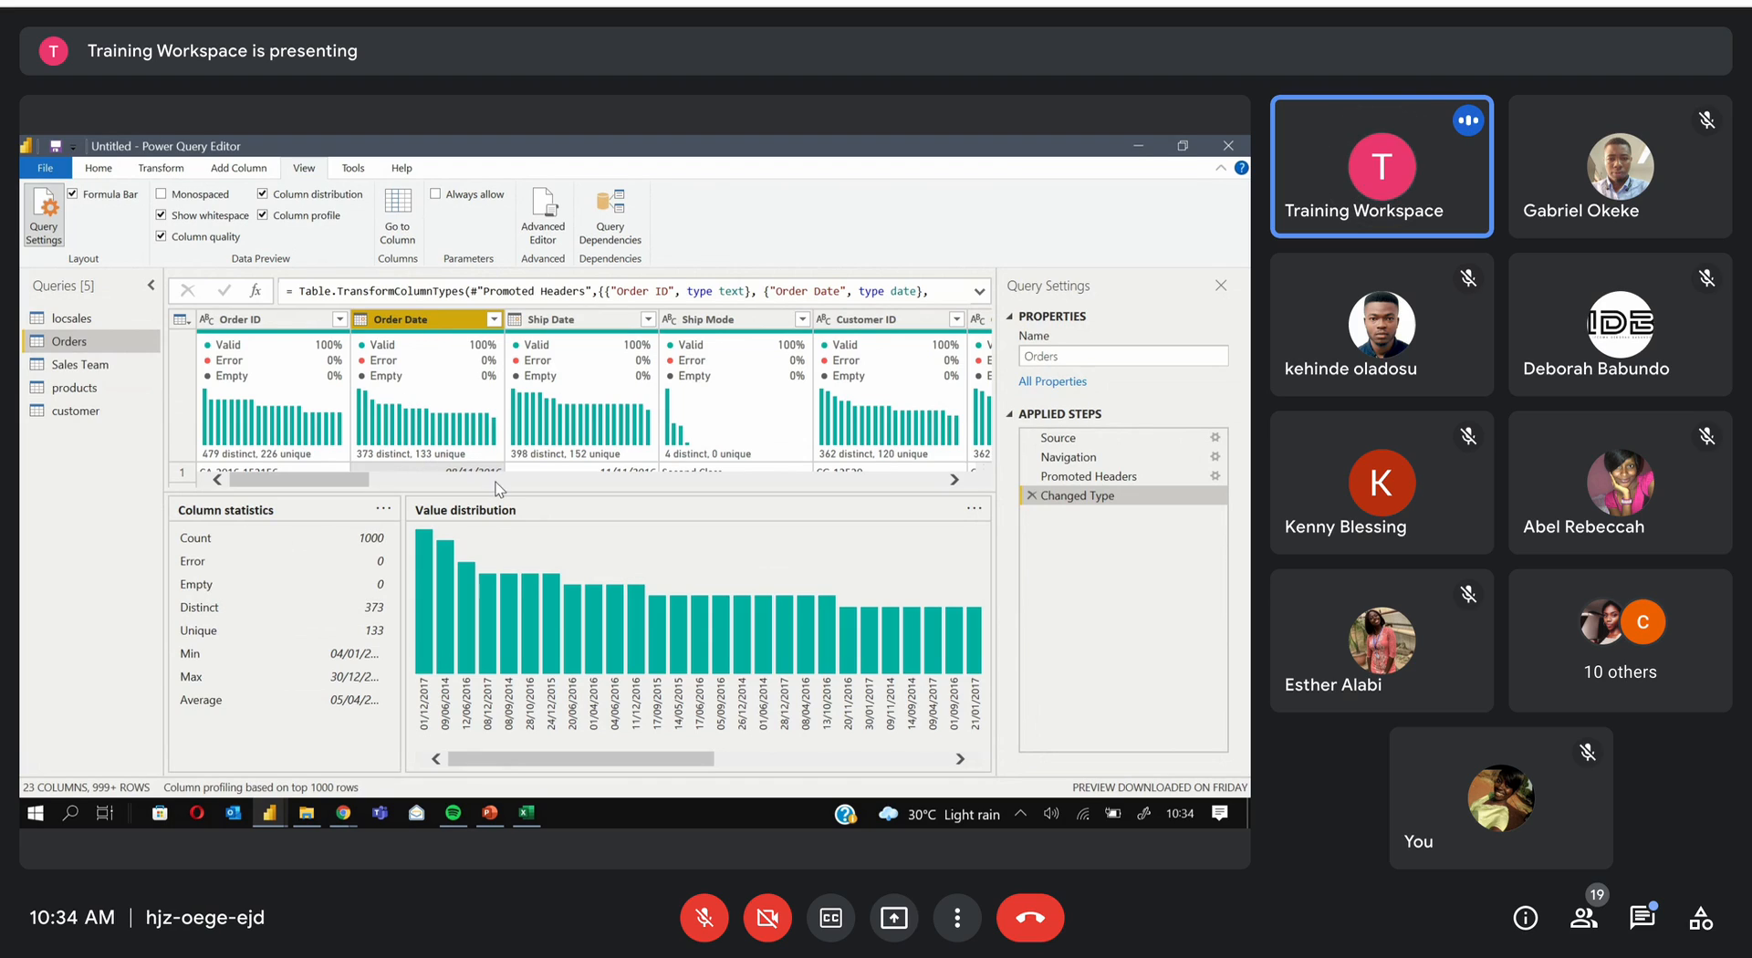
mouse_move(458, 645)
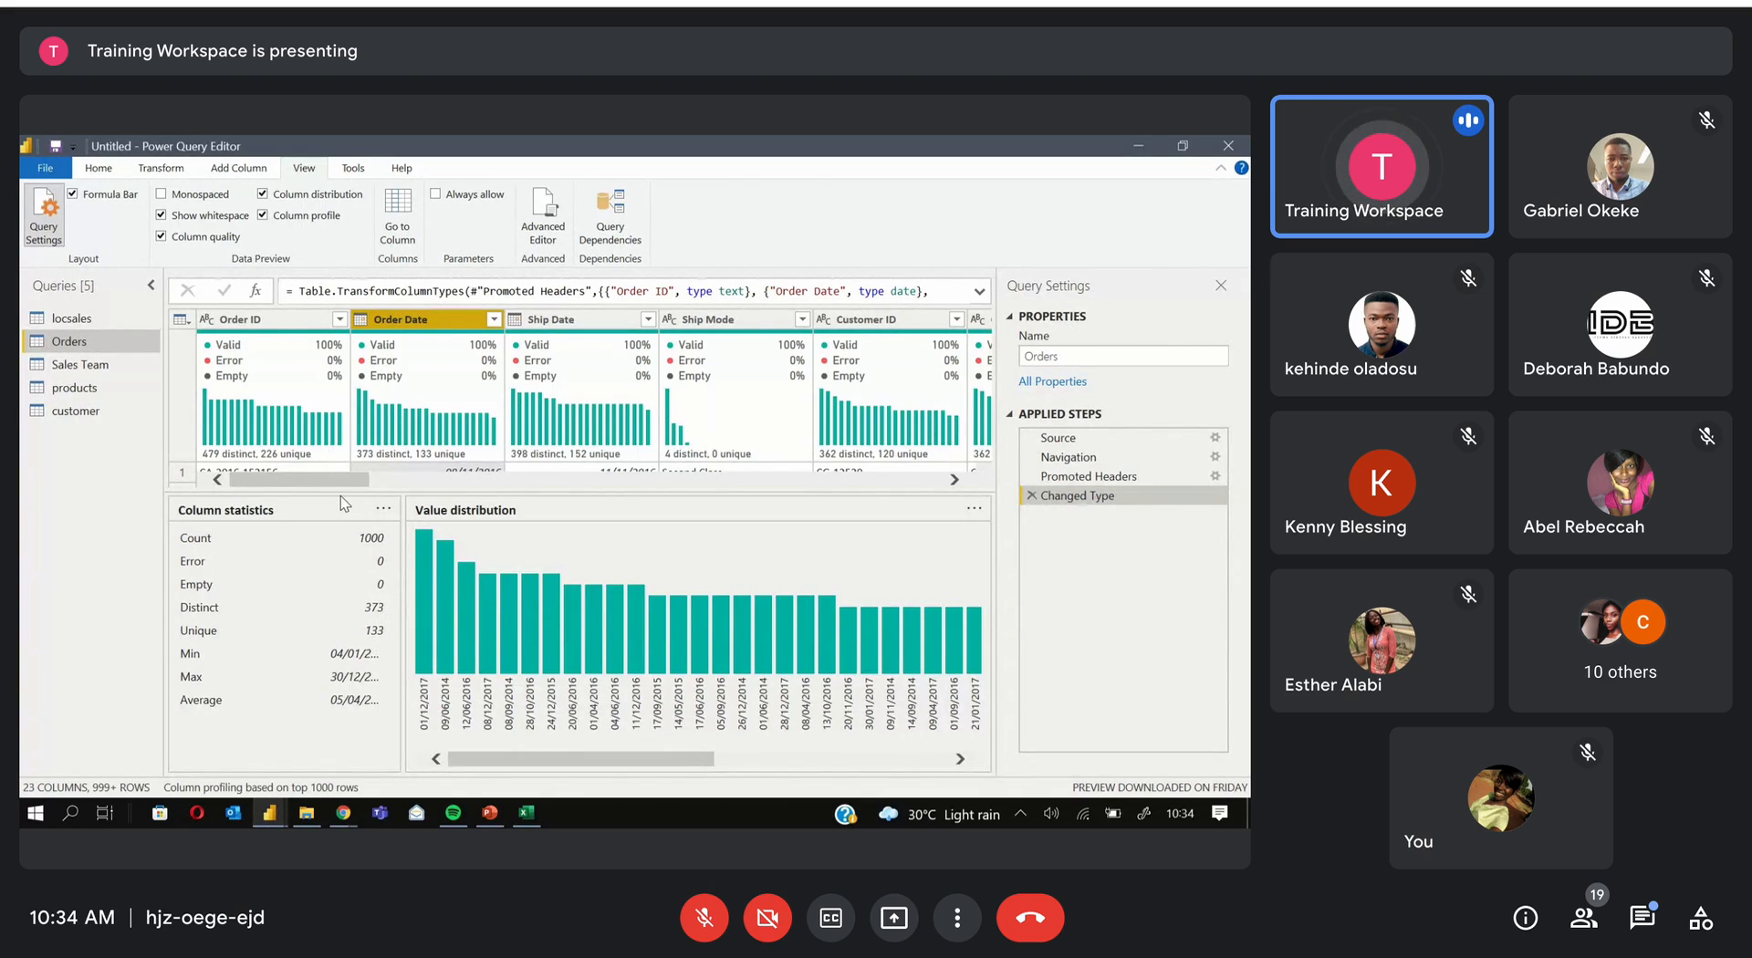
drag(358, 479, 849, 423)
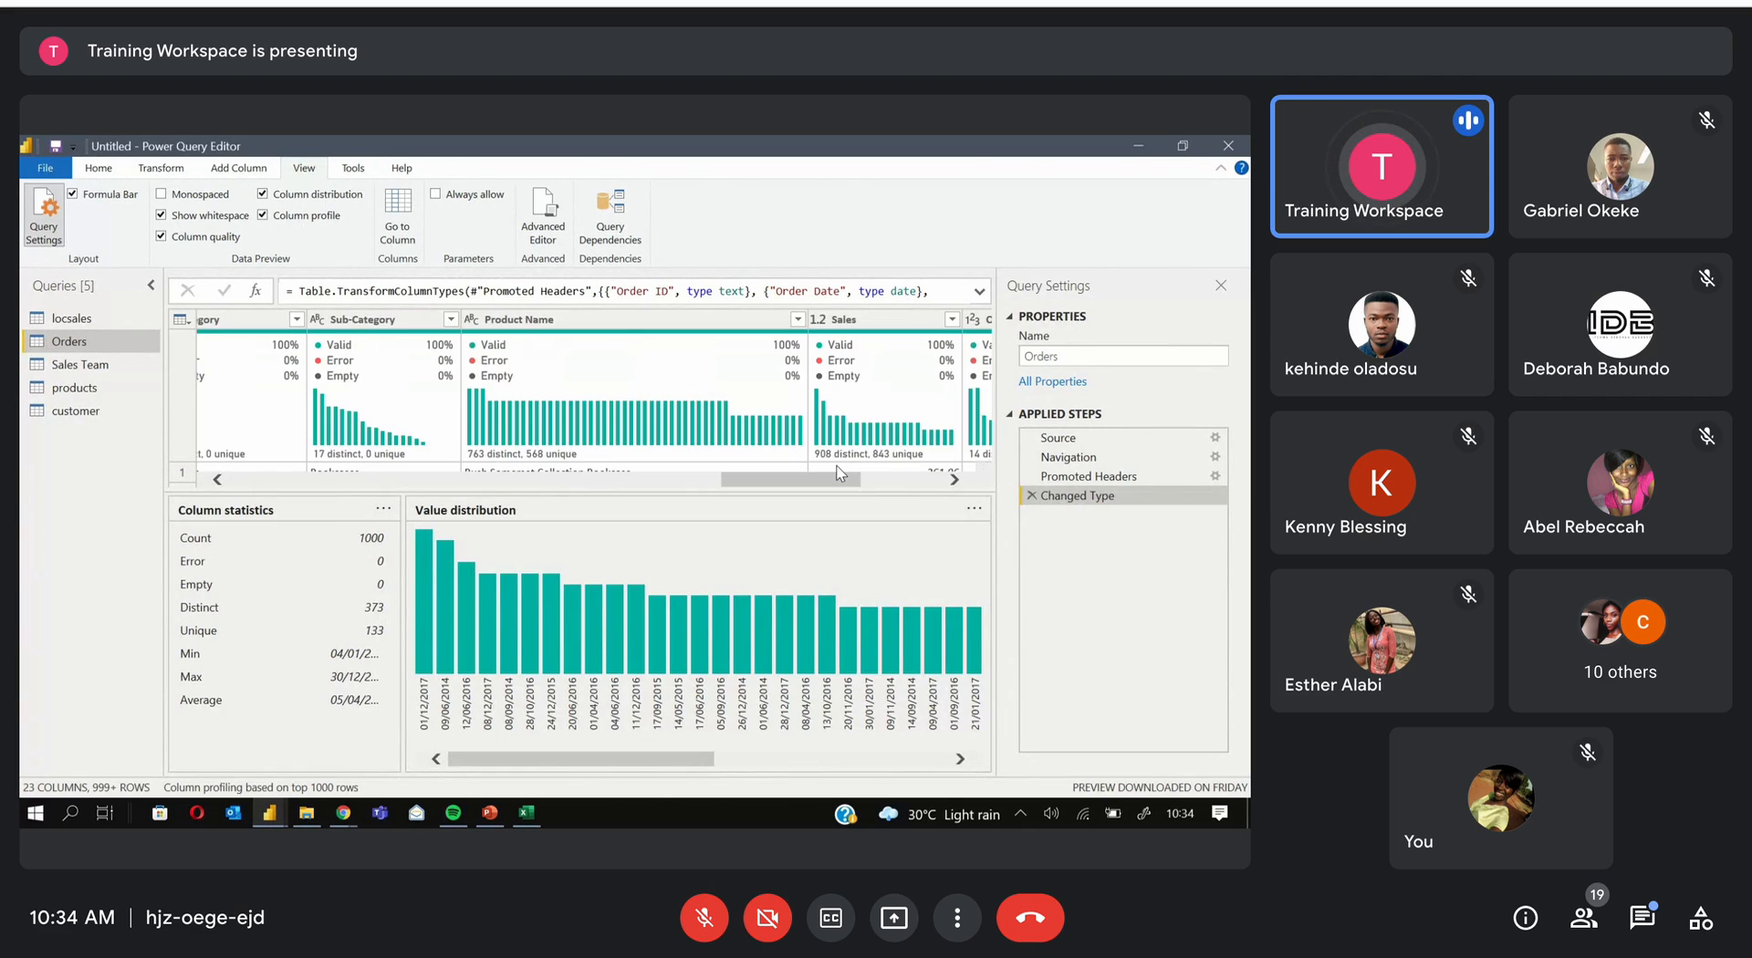
click(847, 320)
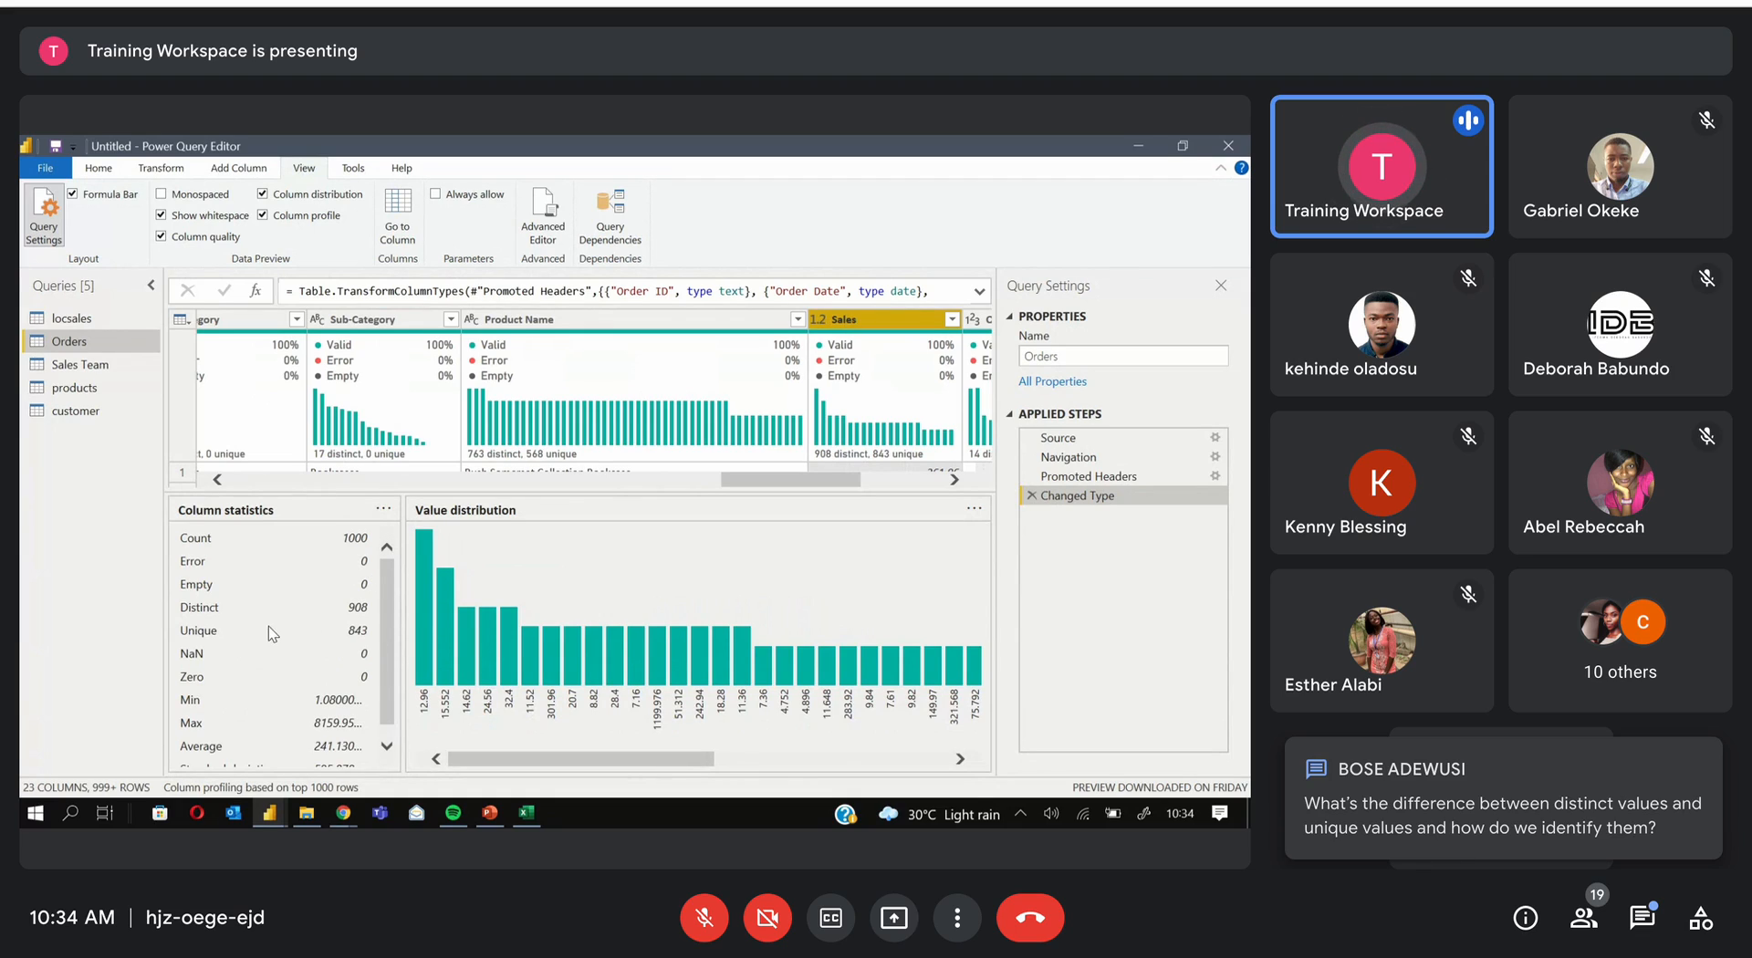
scroll(332, 710, down, 1)
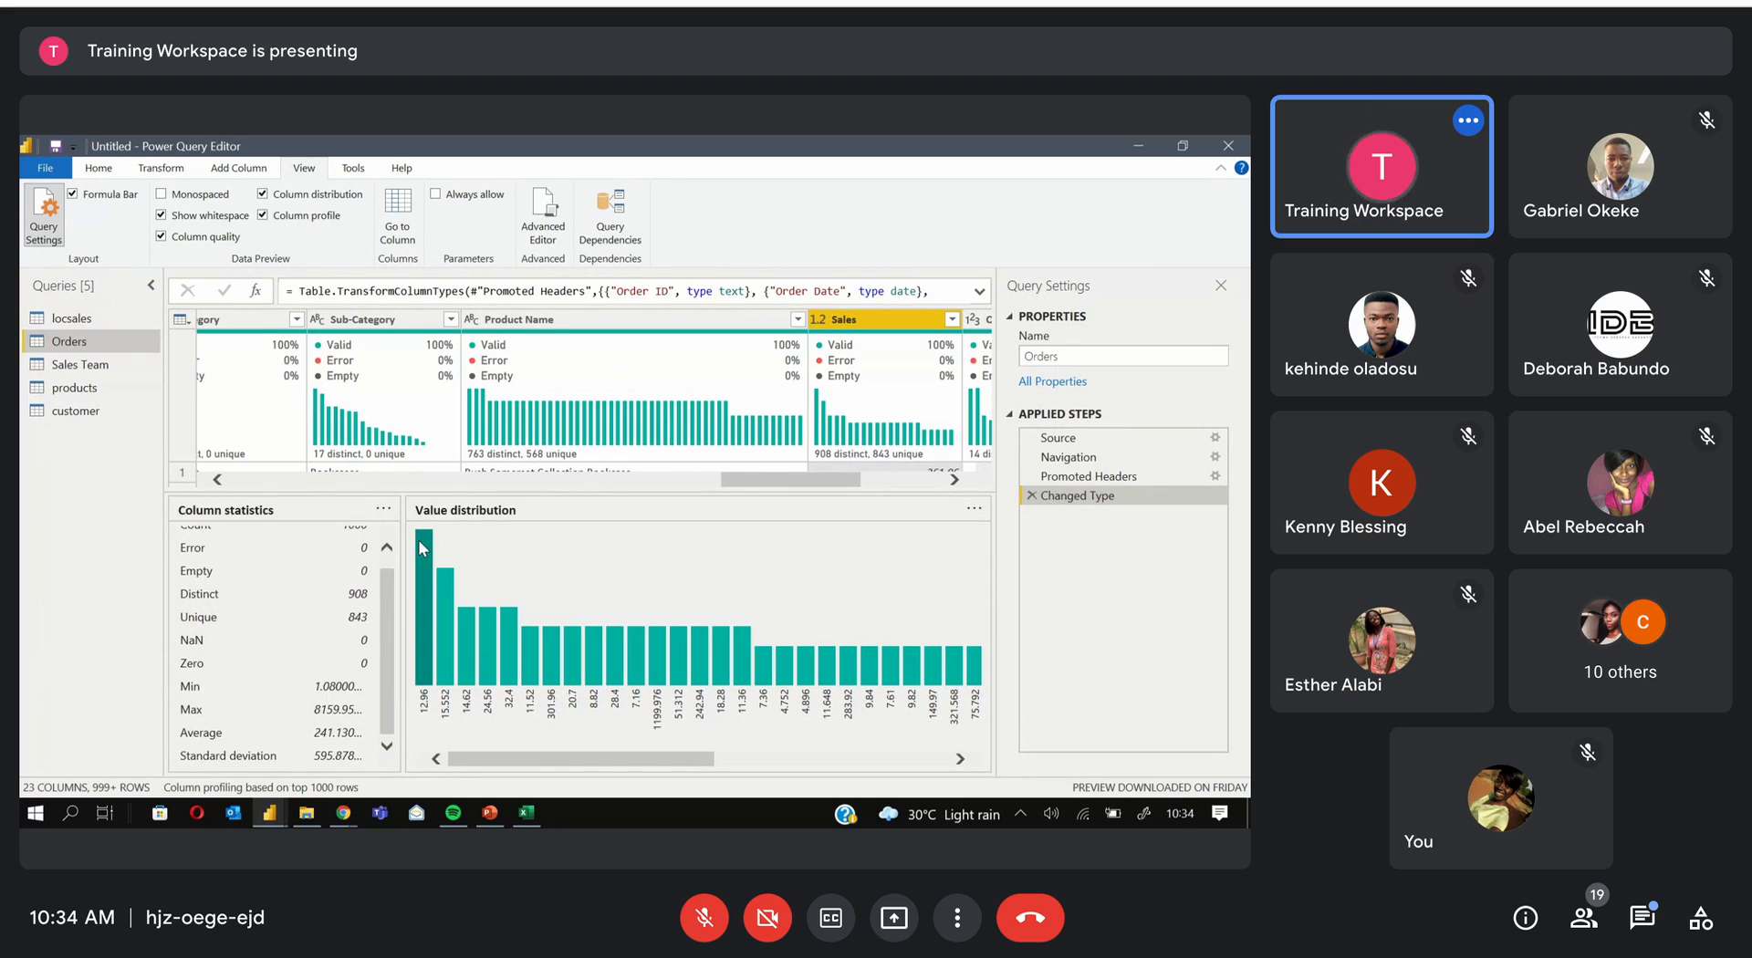
Switch to the Sales Team query to view its column profile and turn the column profile display off
click(264, 216)
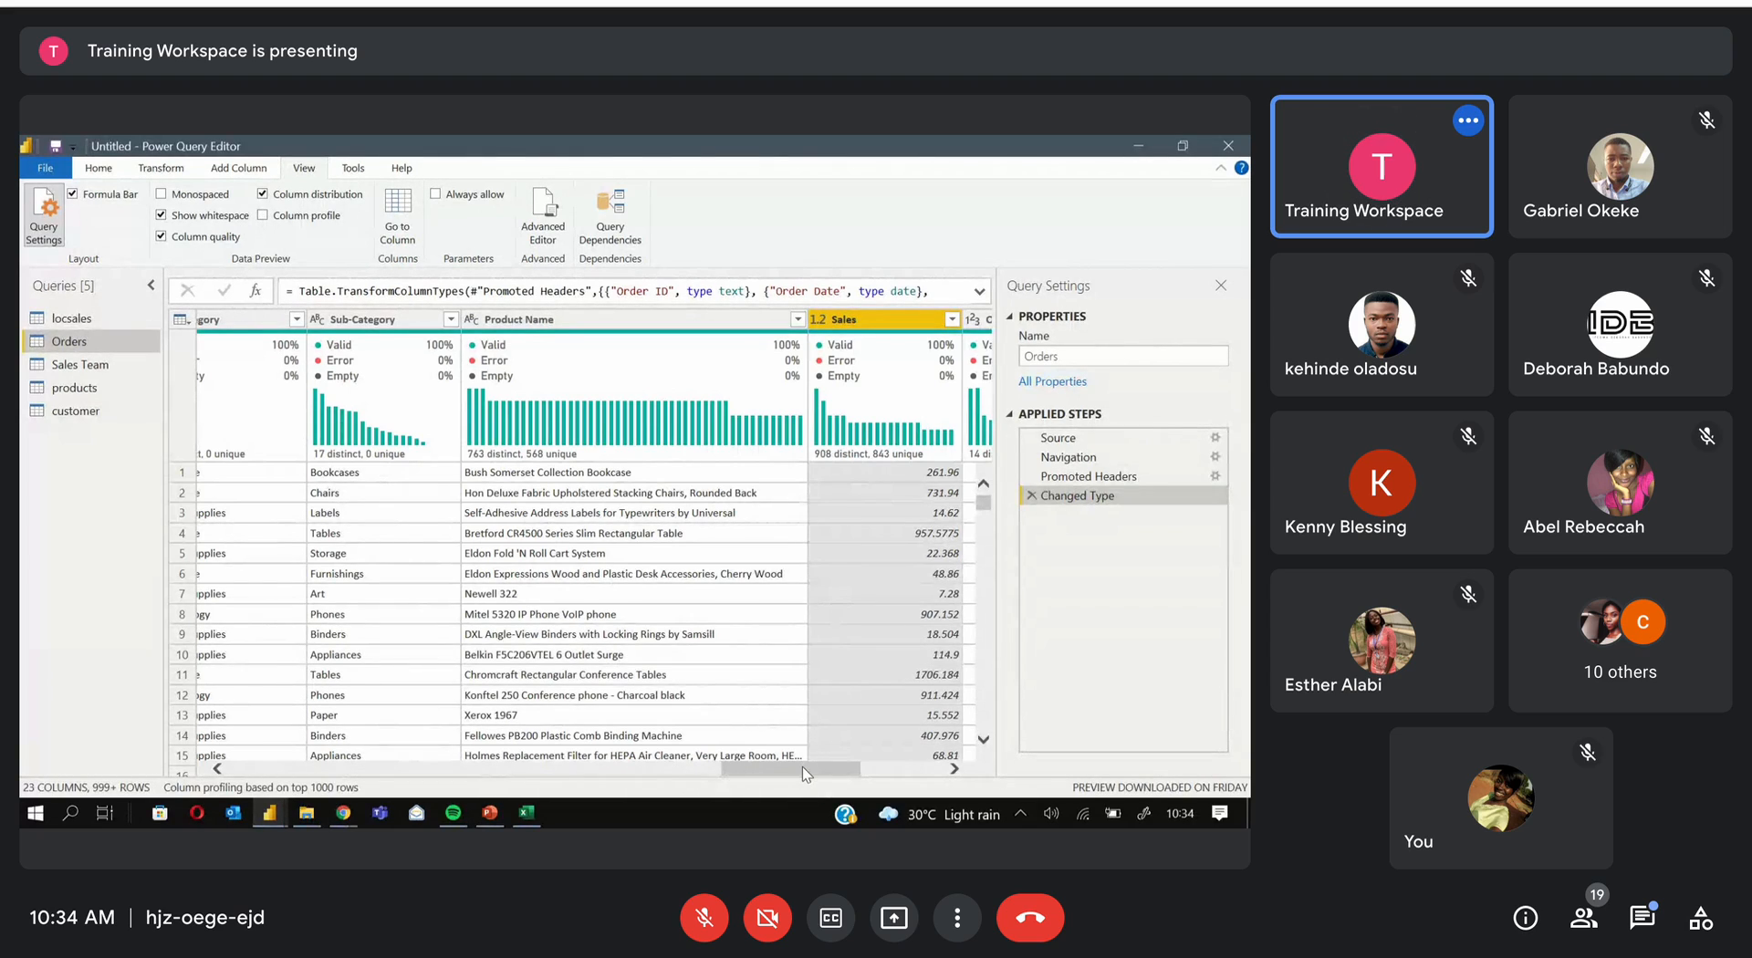
click(265, 217)
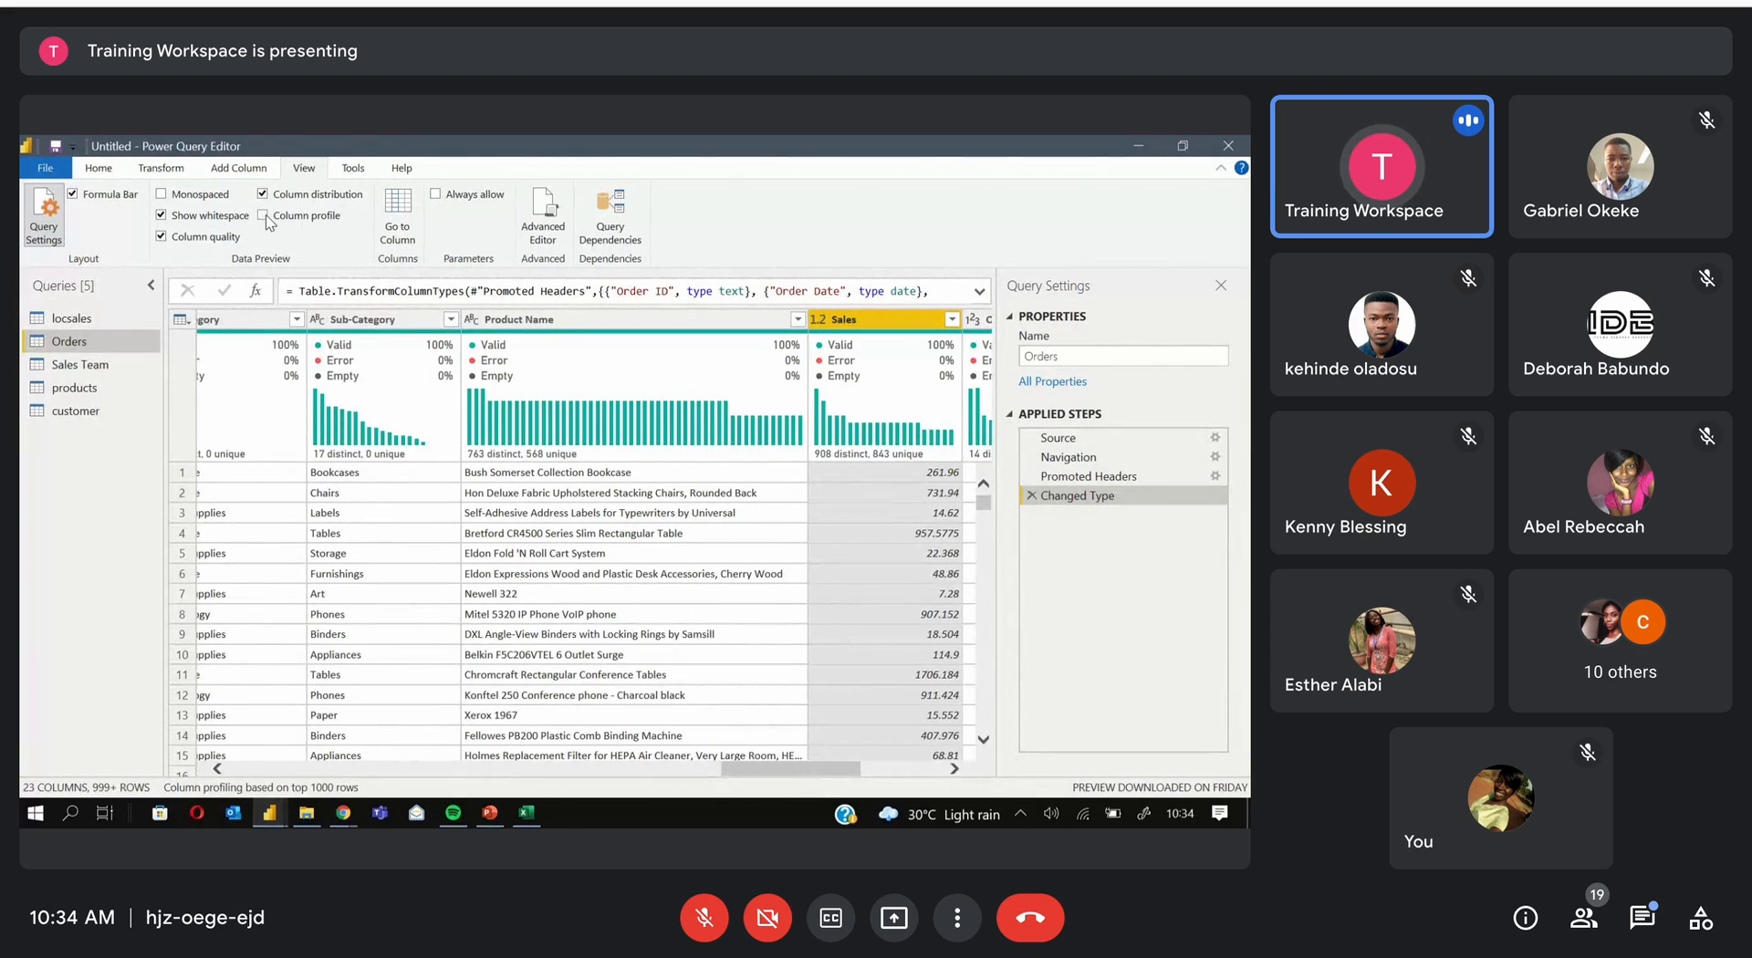
click(71, 365)
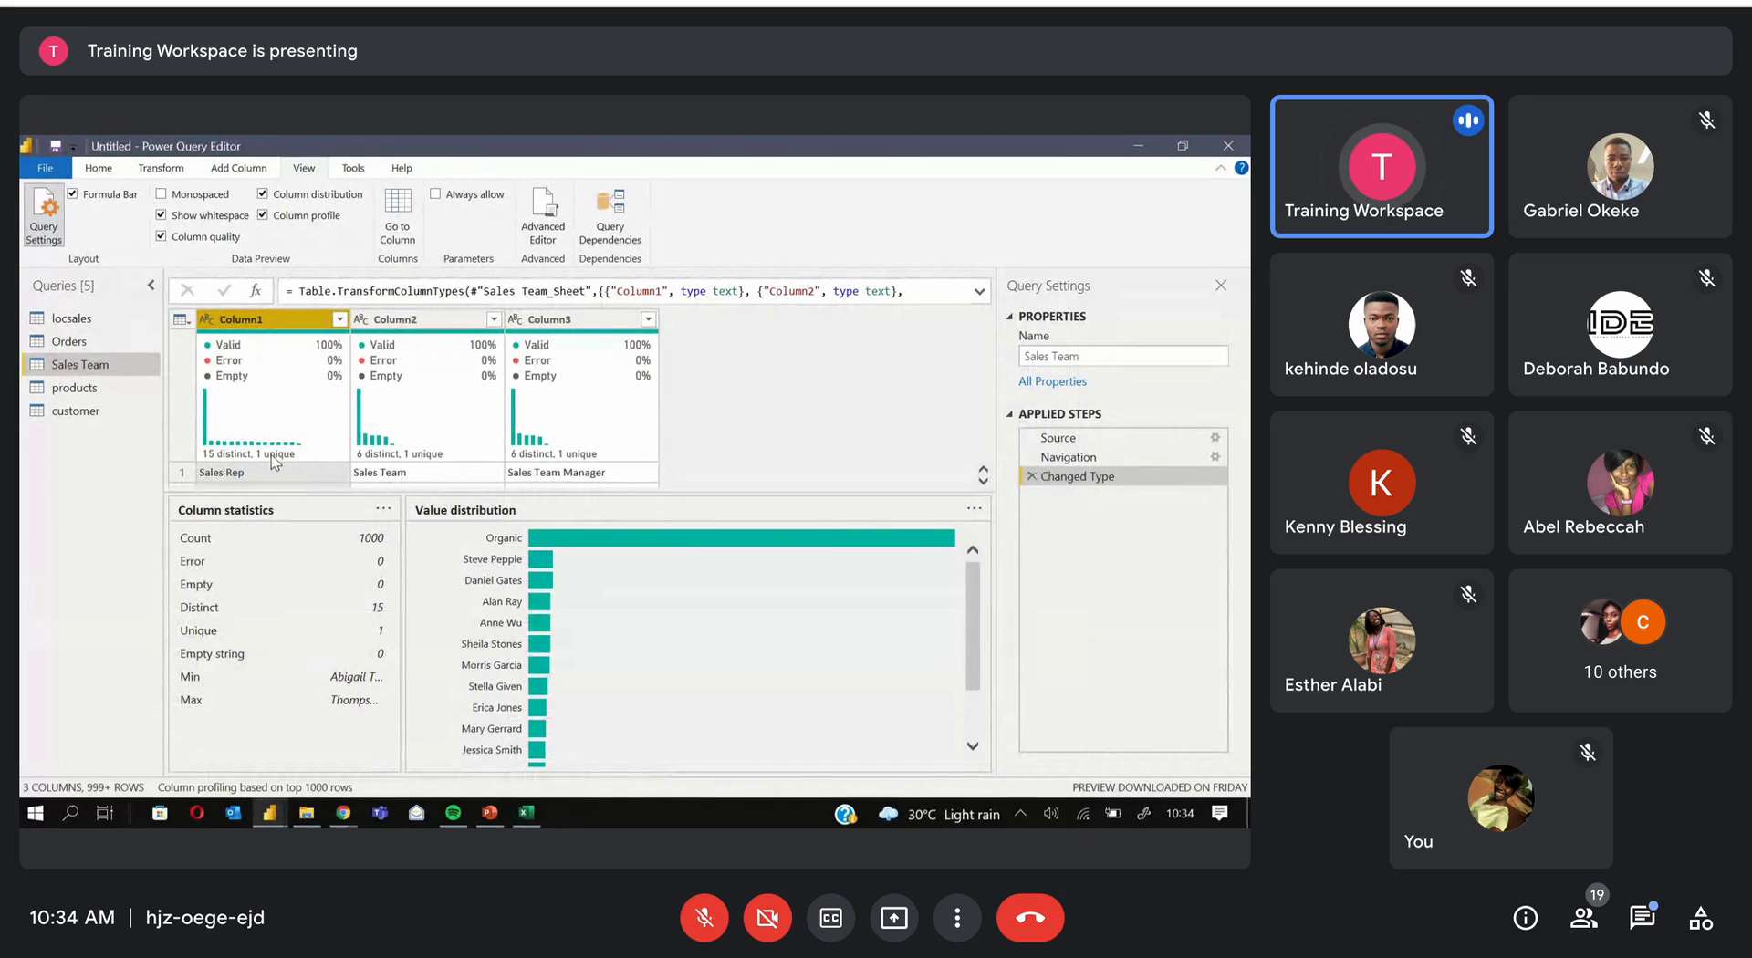
click(263, 216)
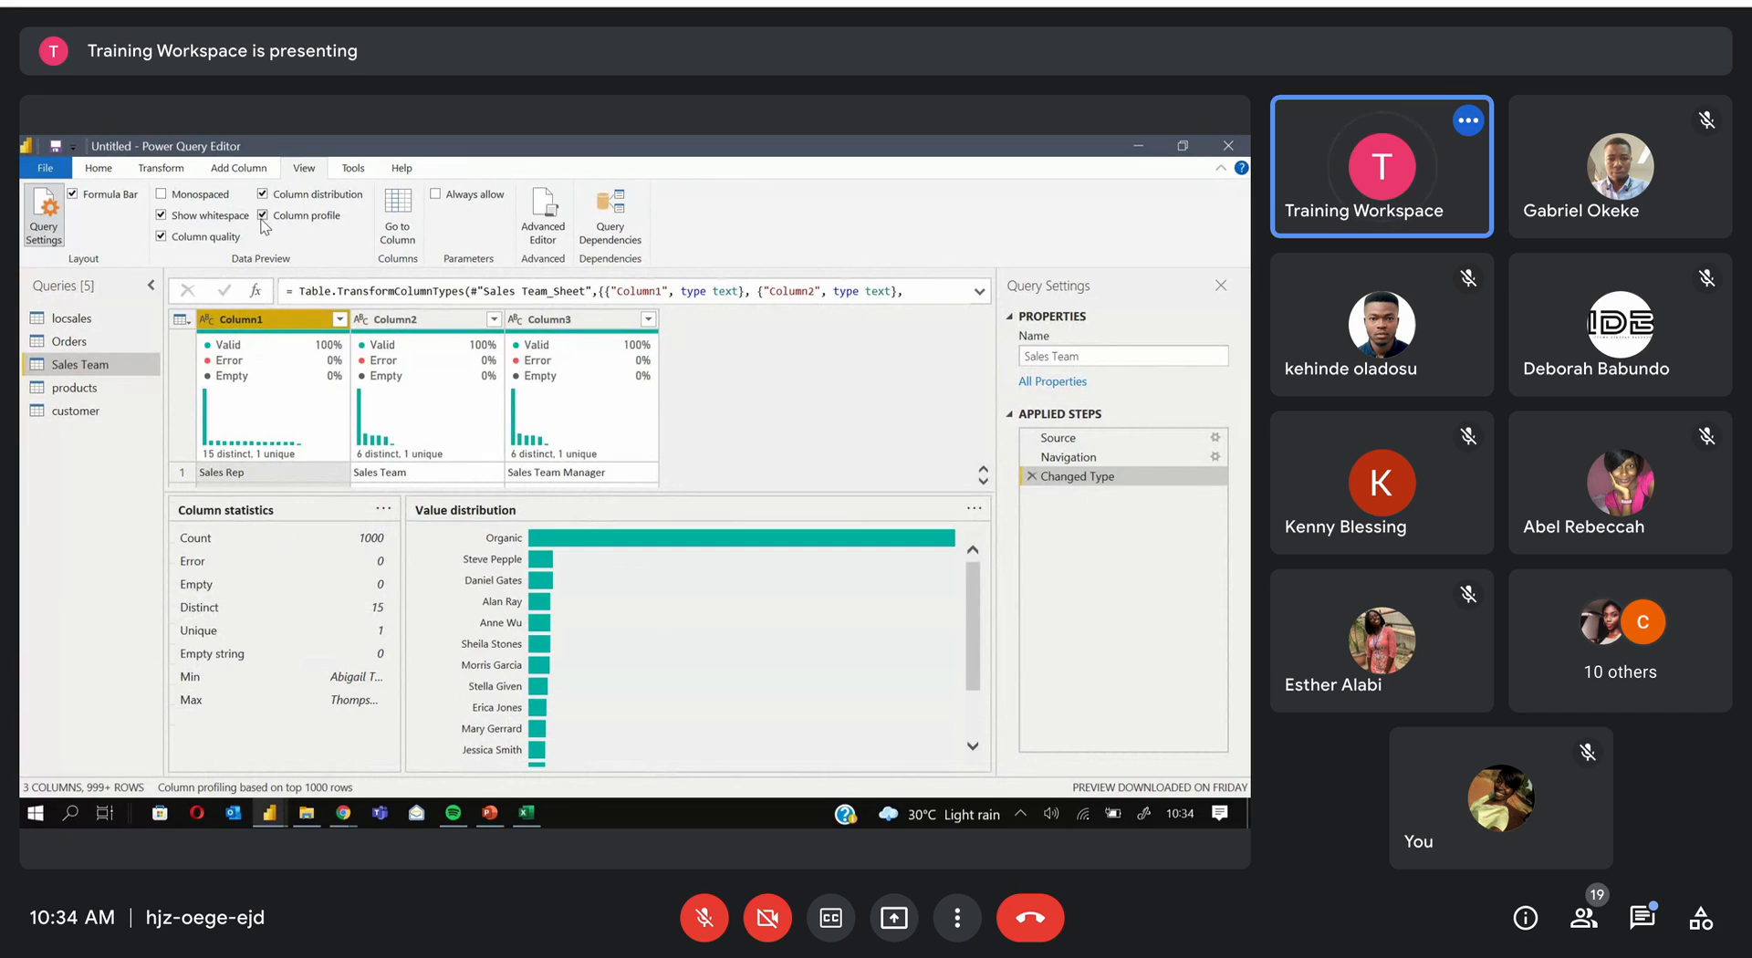
Open the locsales query and select the null value in the State column
click(81, 328)
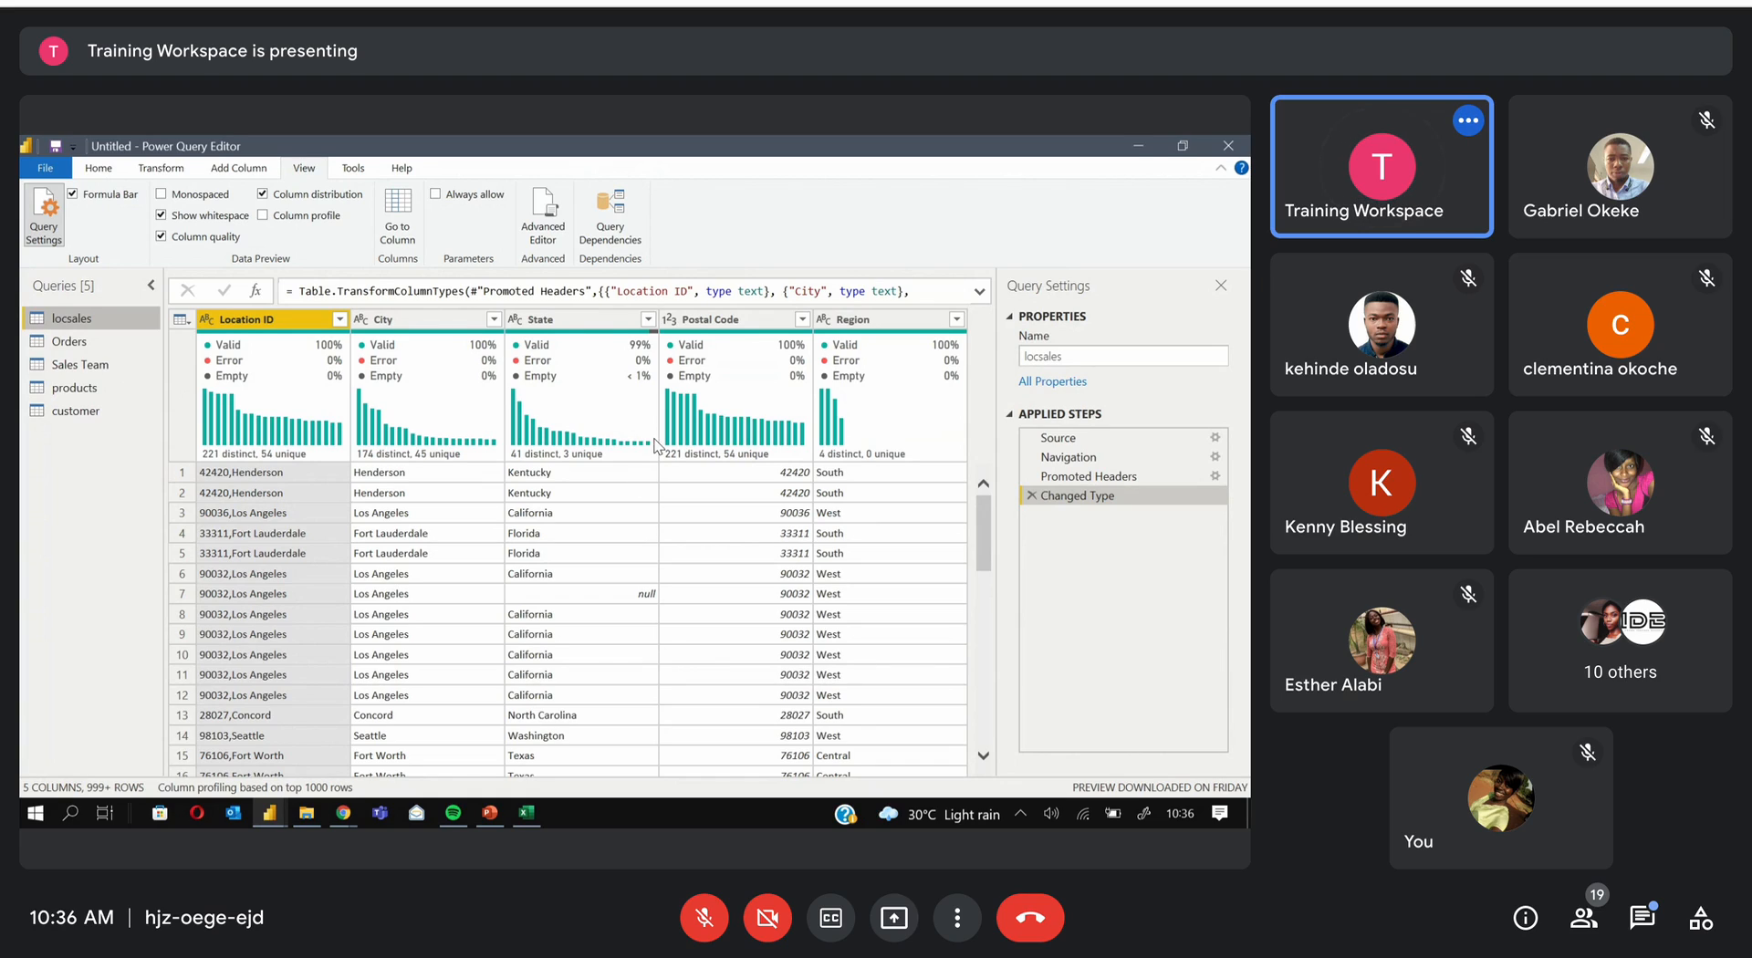
click(99, 168)
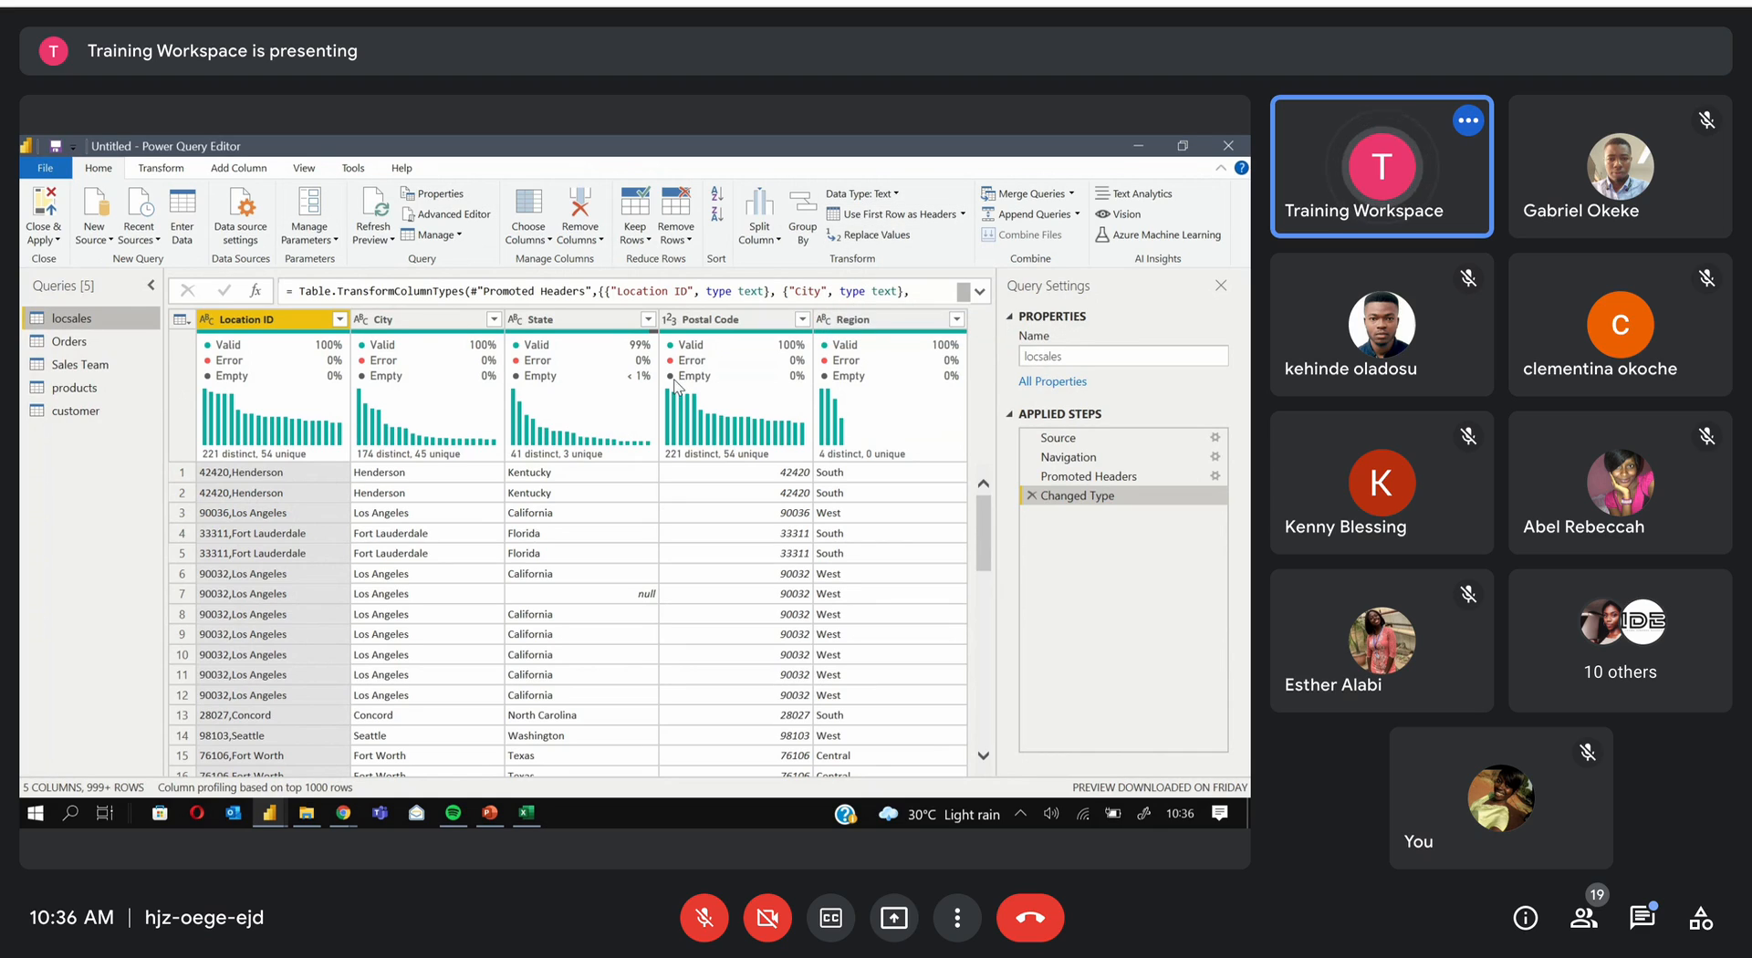
click(603, 600)
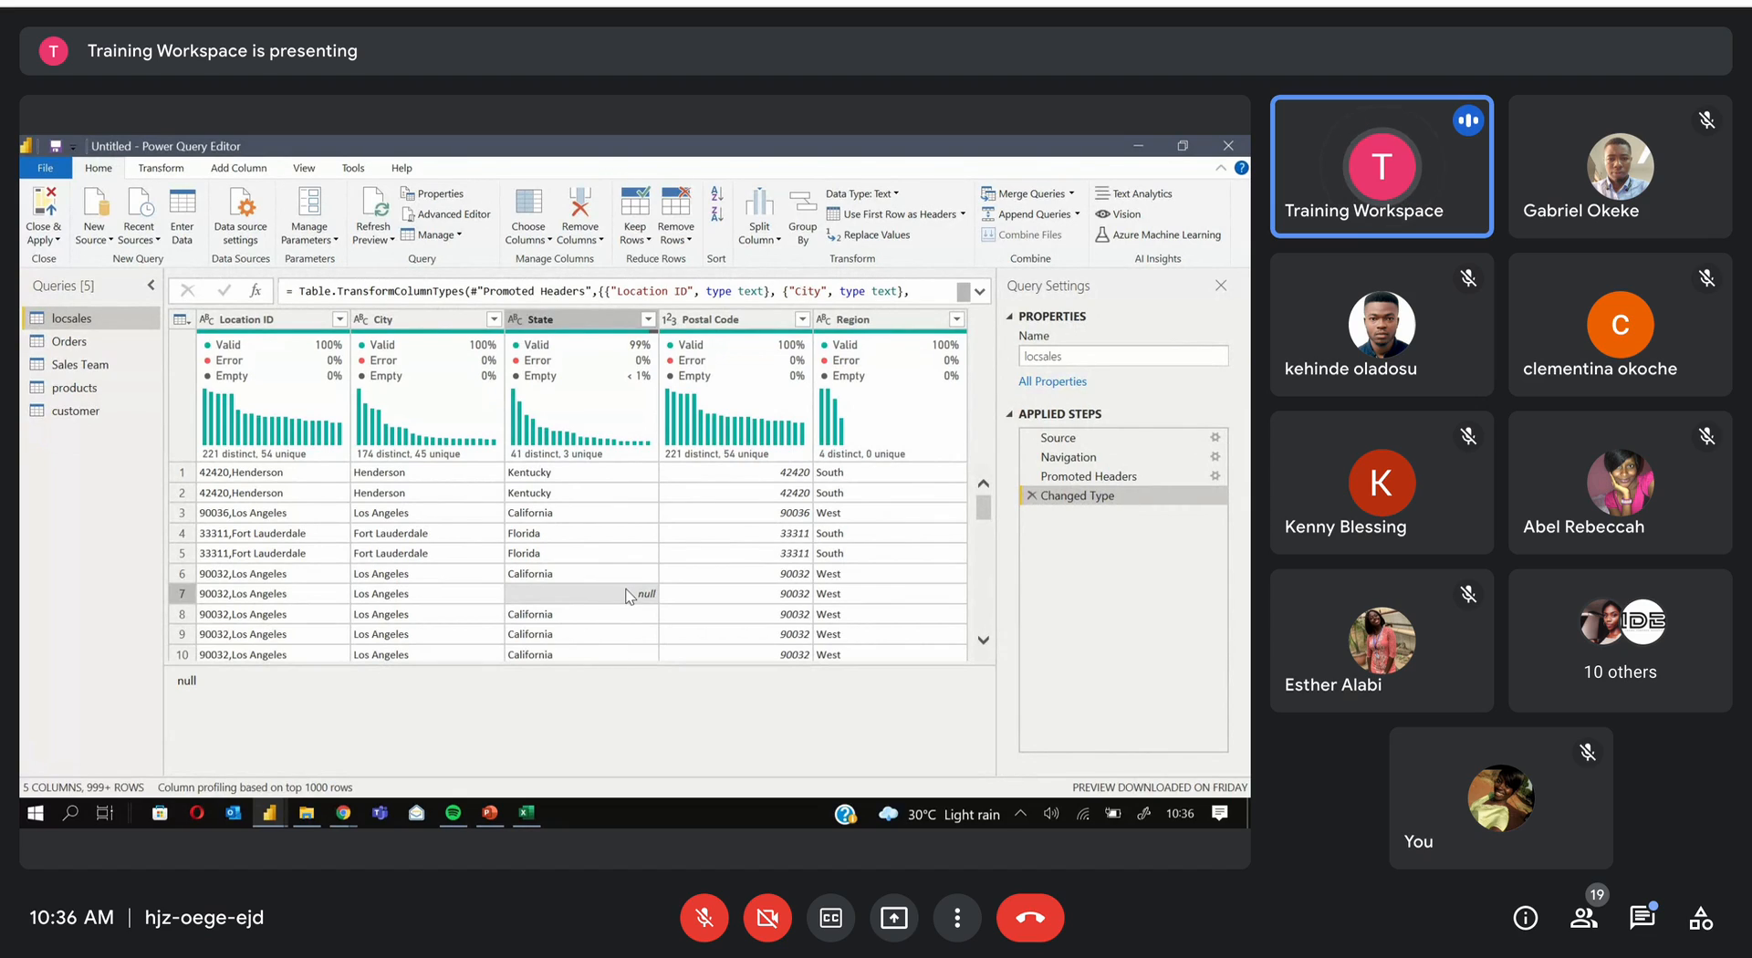
click(858, 235)
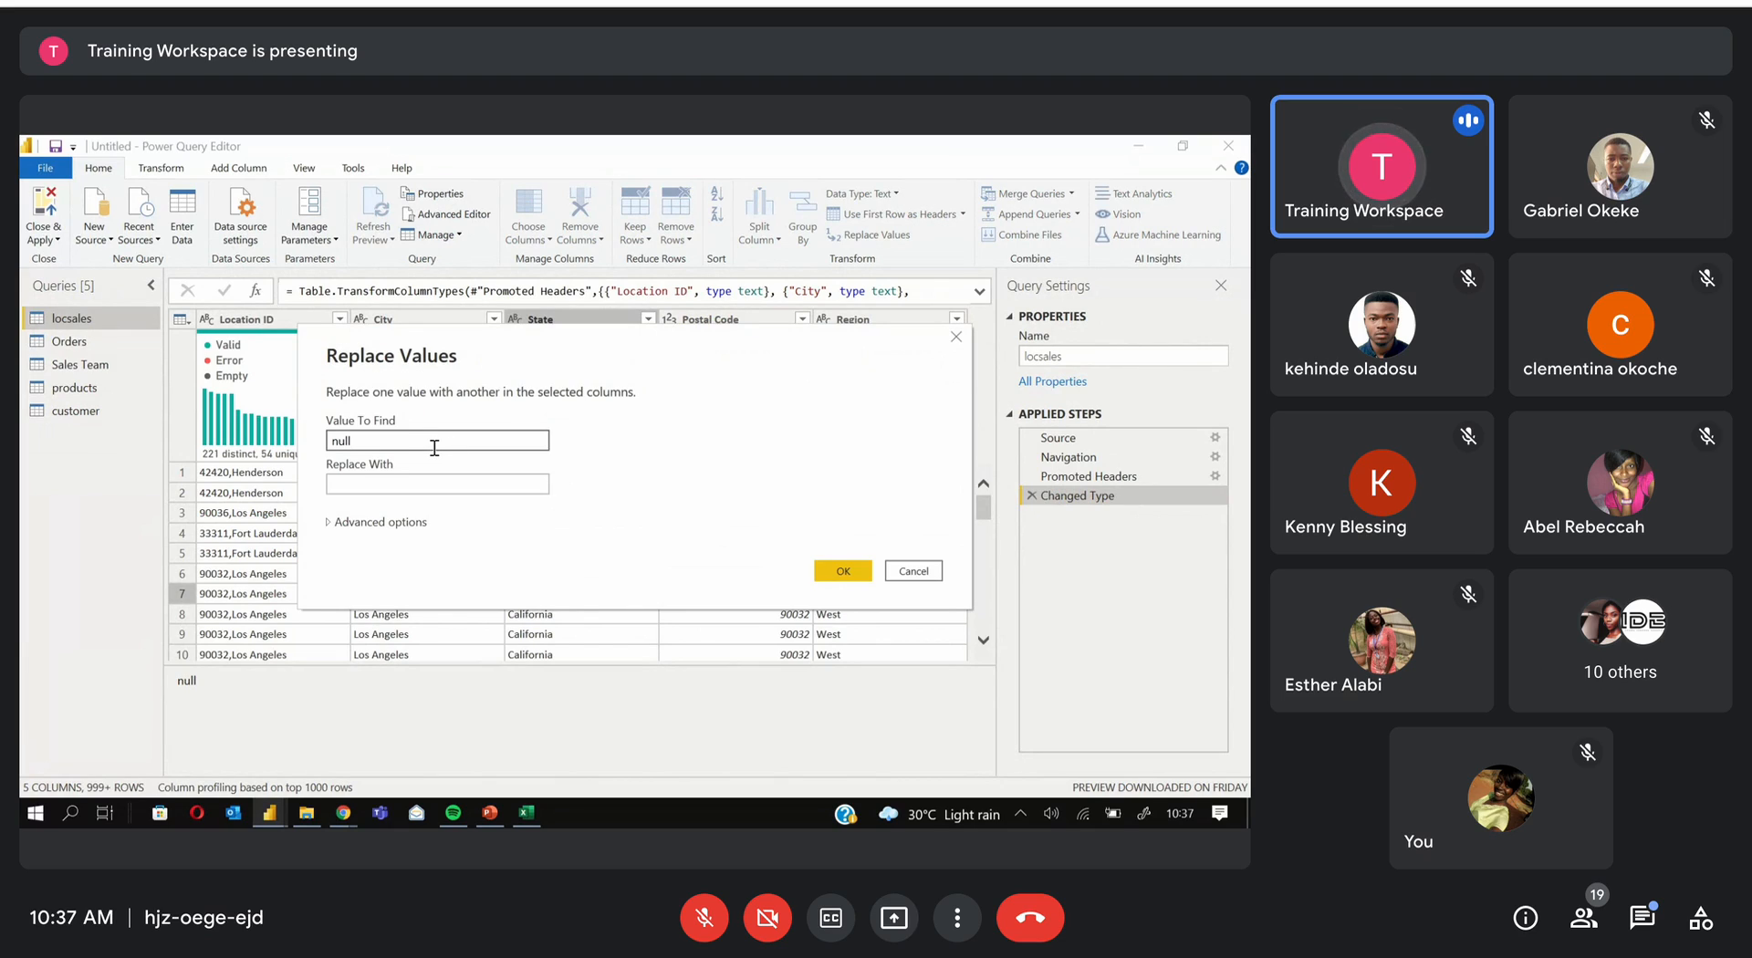
click(404, 490)
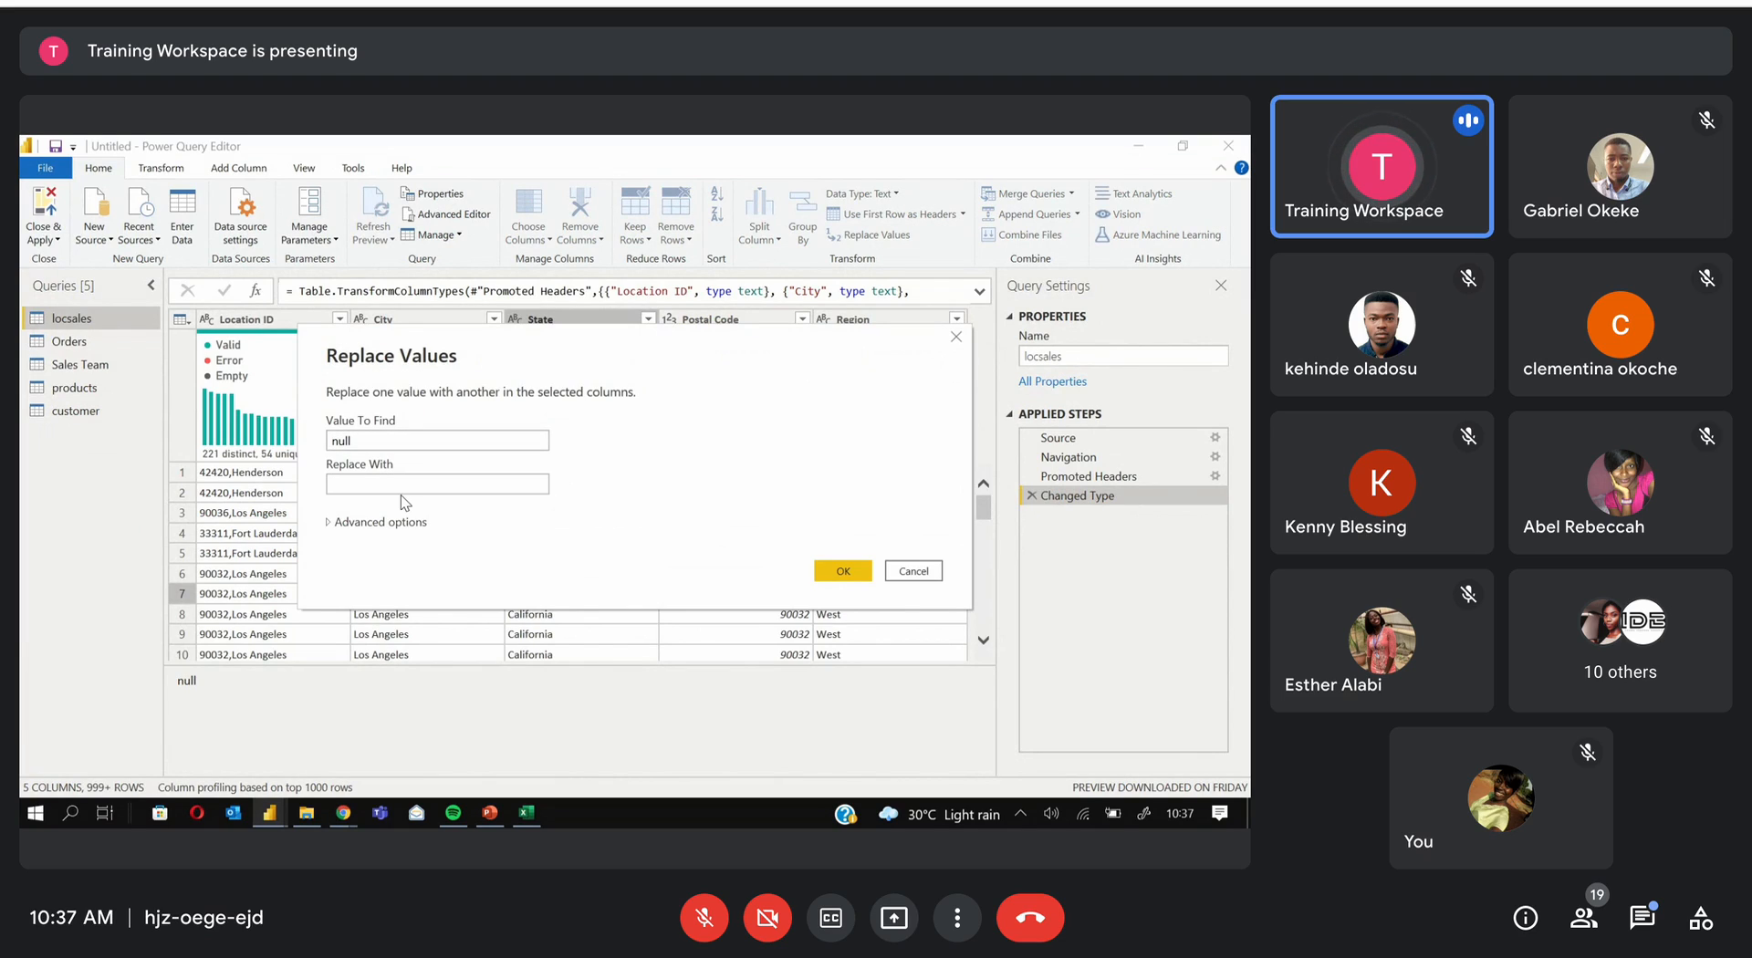
text(California)
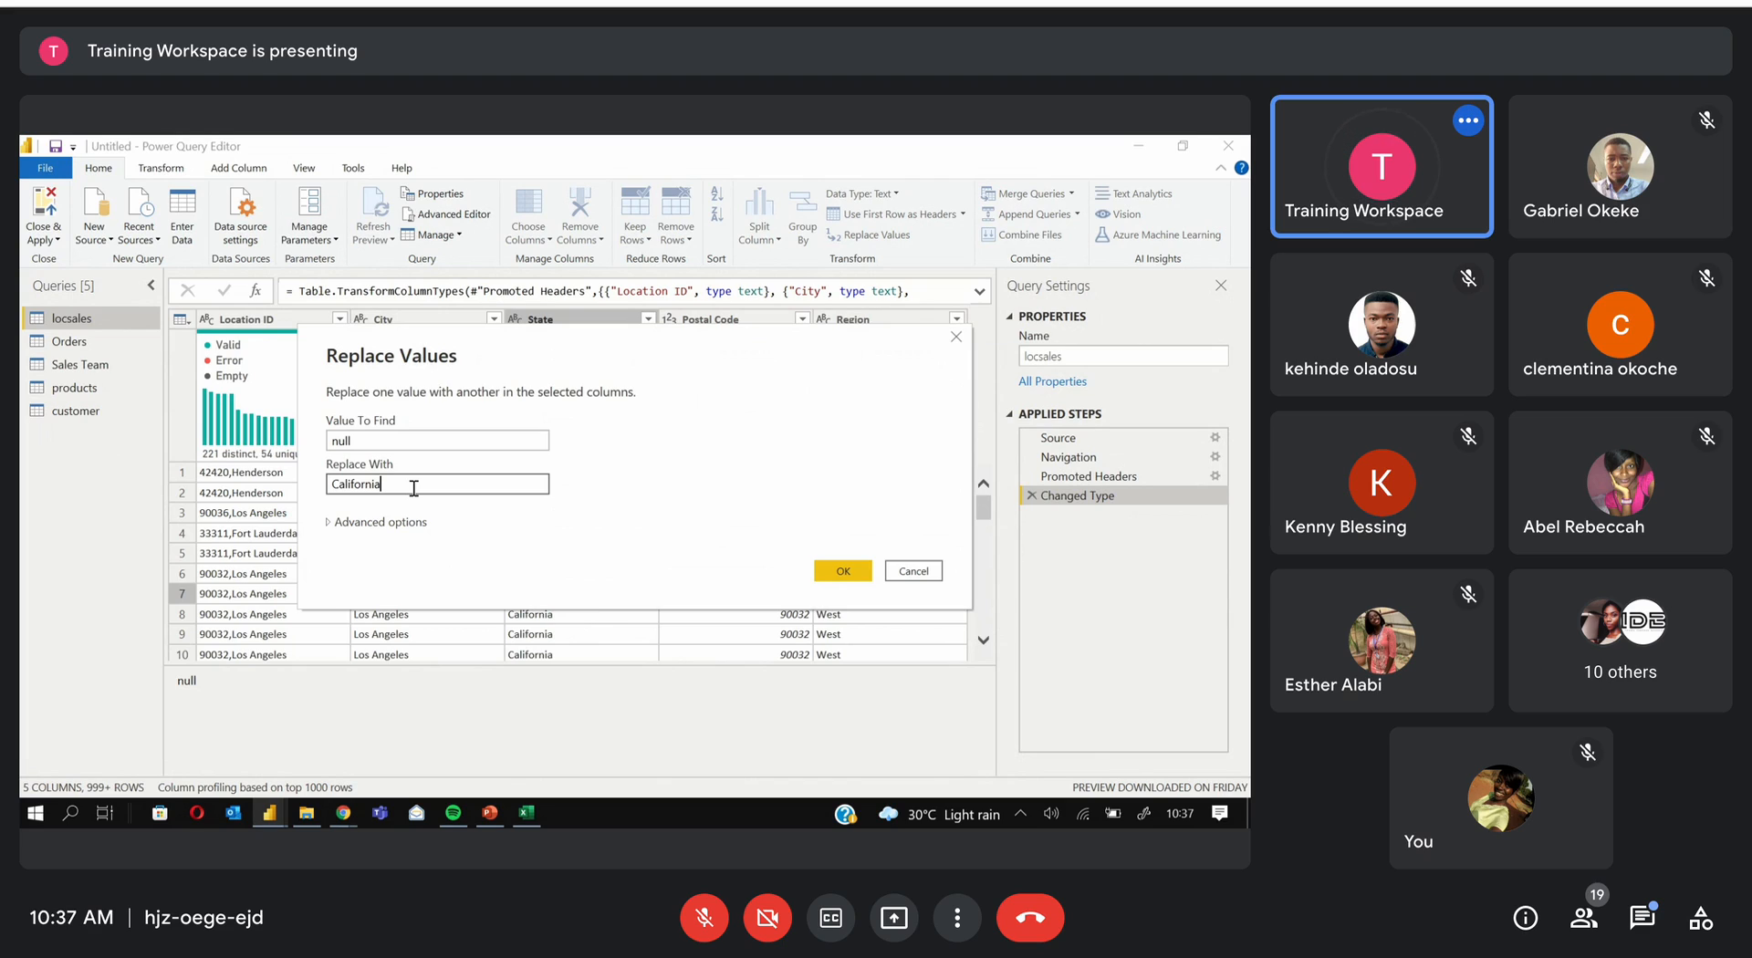
click(901, 572)
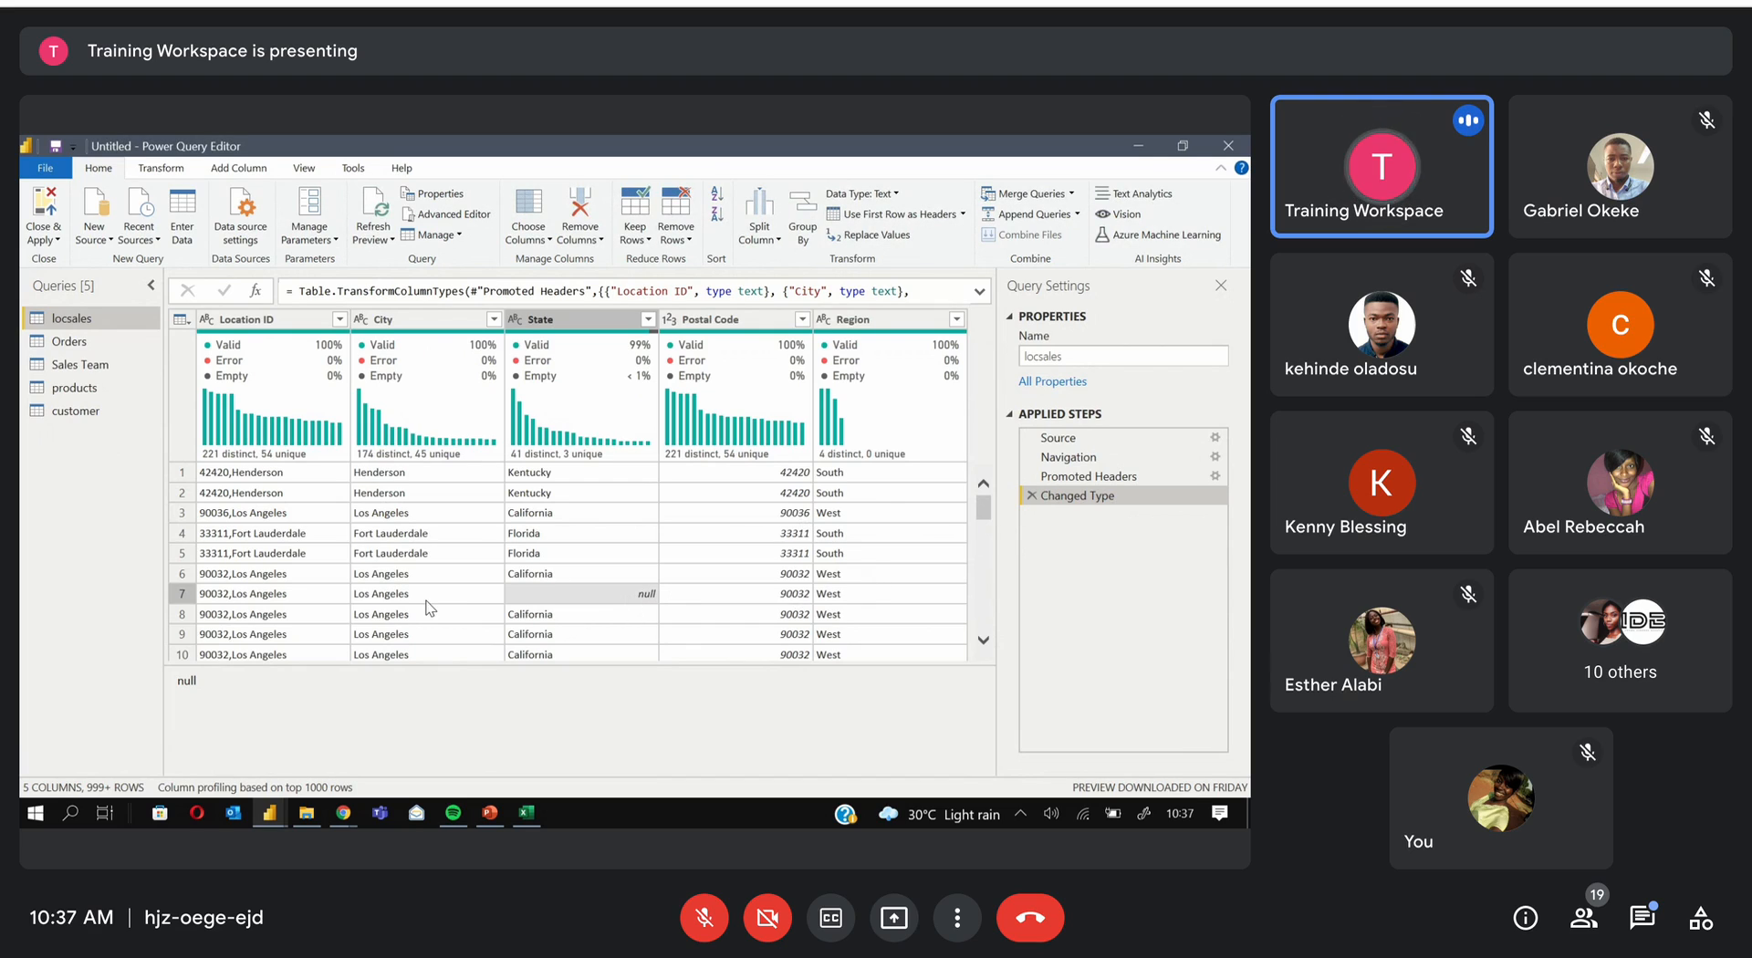
Filter the locsales State column to only null values, and remove the resulting Filtered Rows step from the query
click(648, 322)
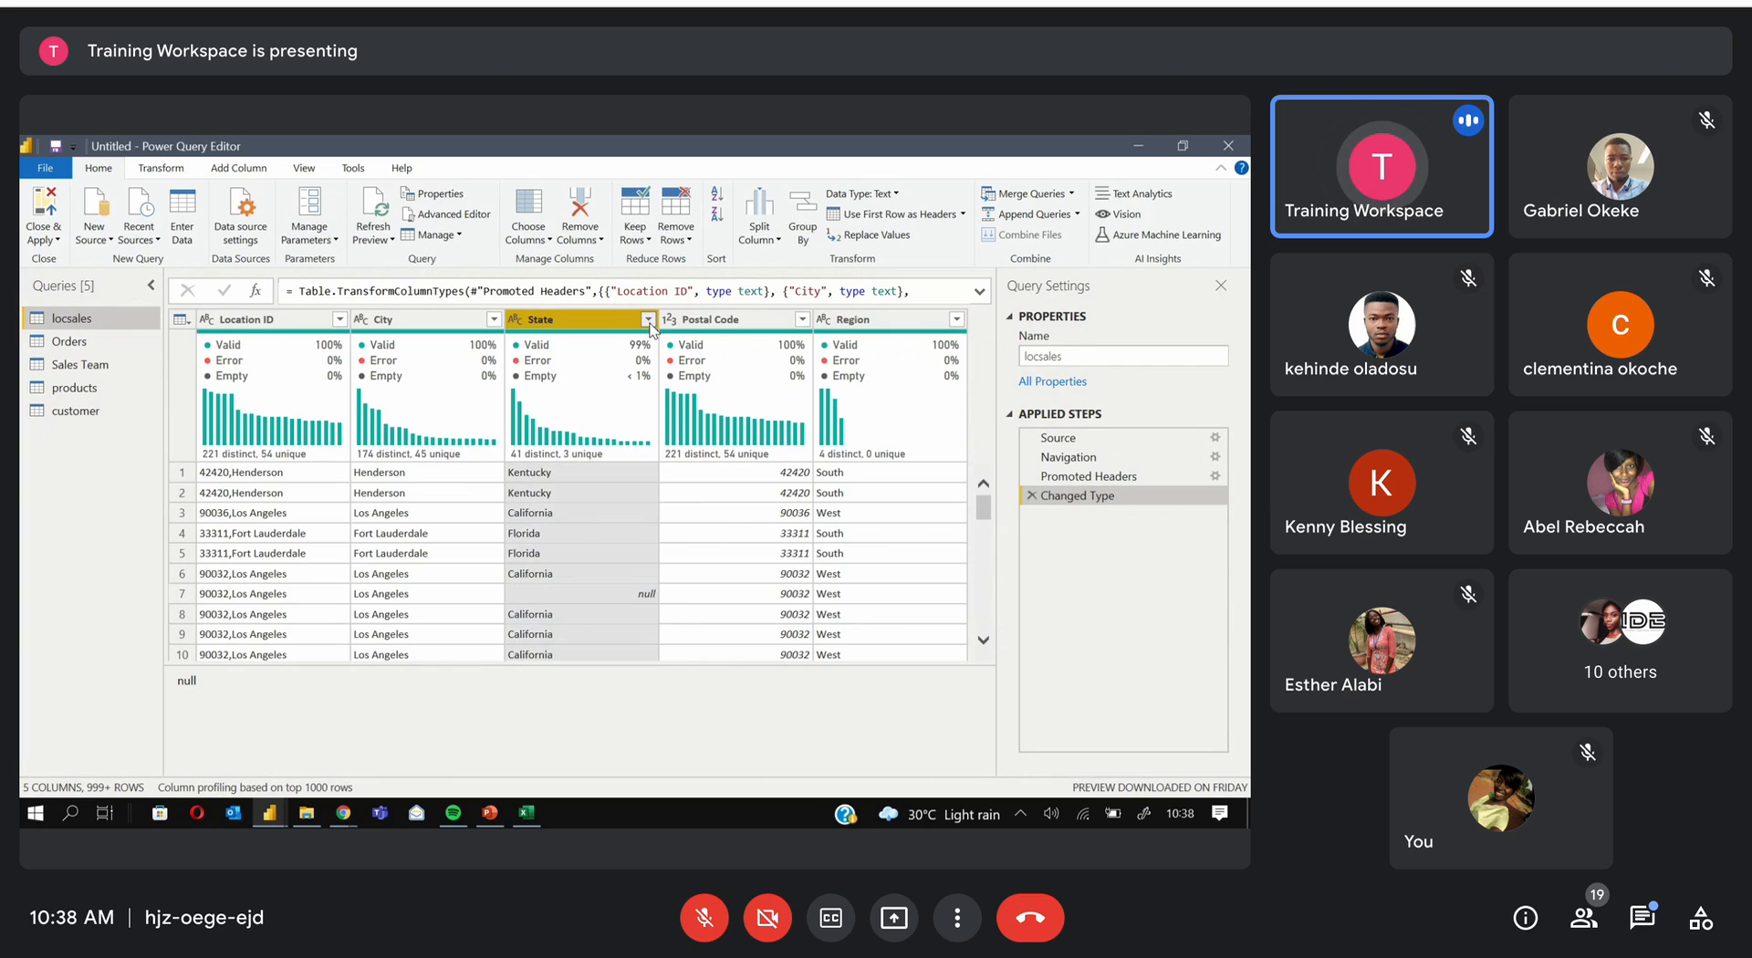
click(649, 321)
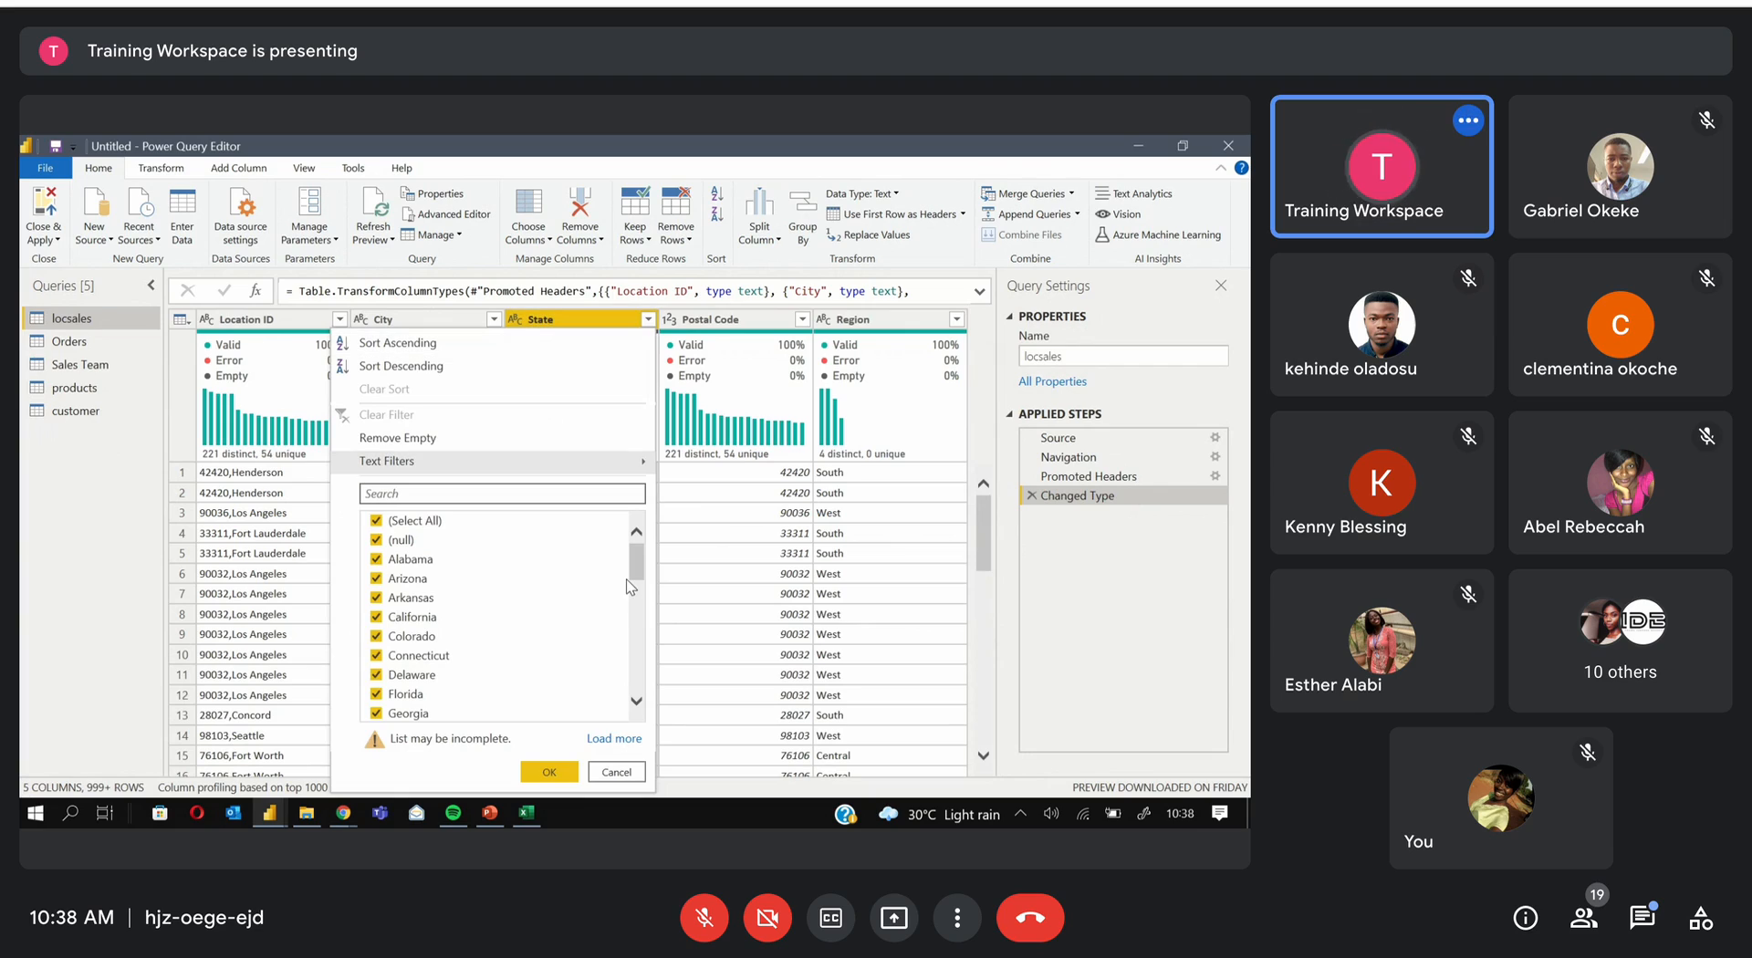
mouse_move(634, 575)
mouse_down()
mouse_move(637, 715)
mouse_move(637, 556)
mouse_up()
click(377, 526)
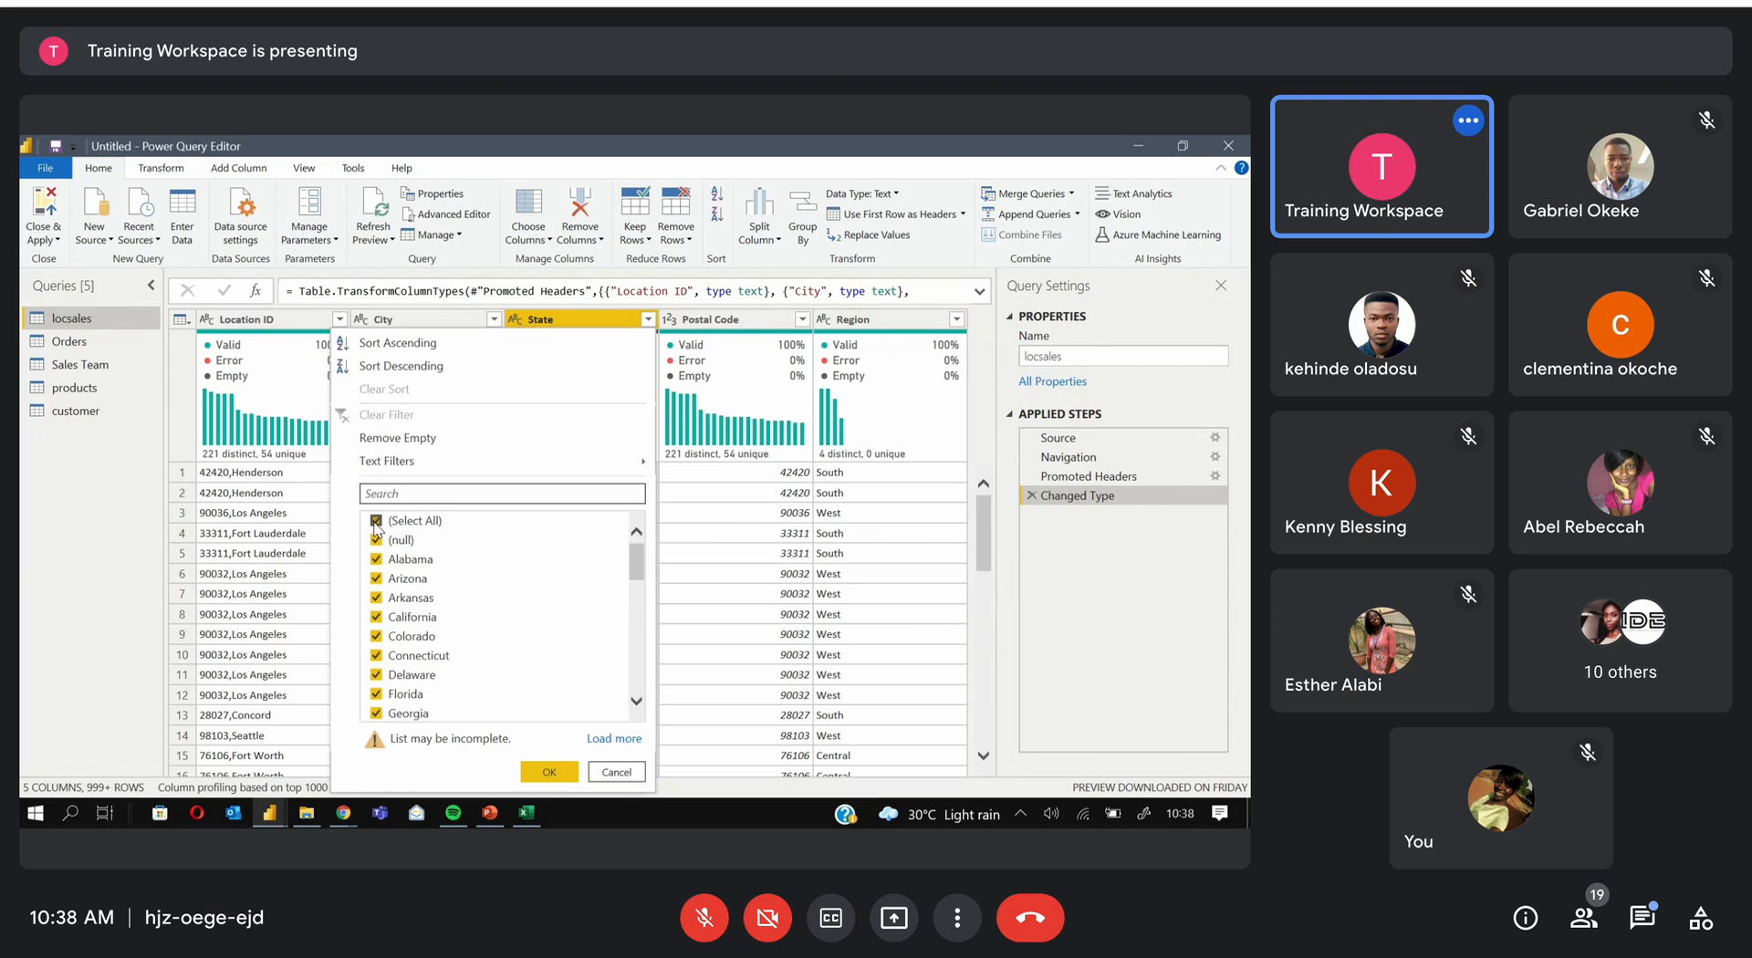
click(377, 542)
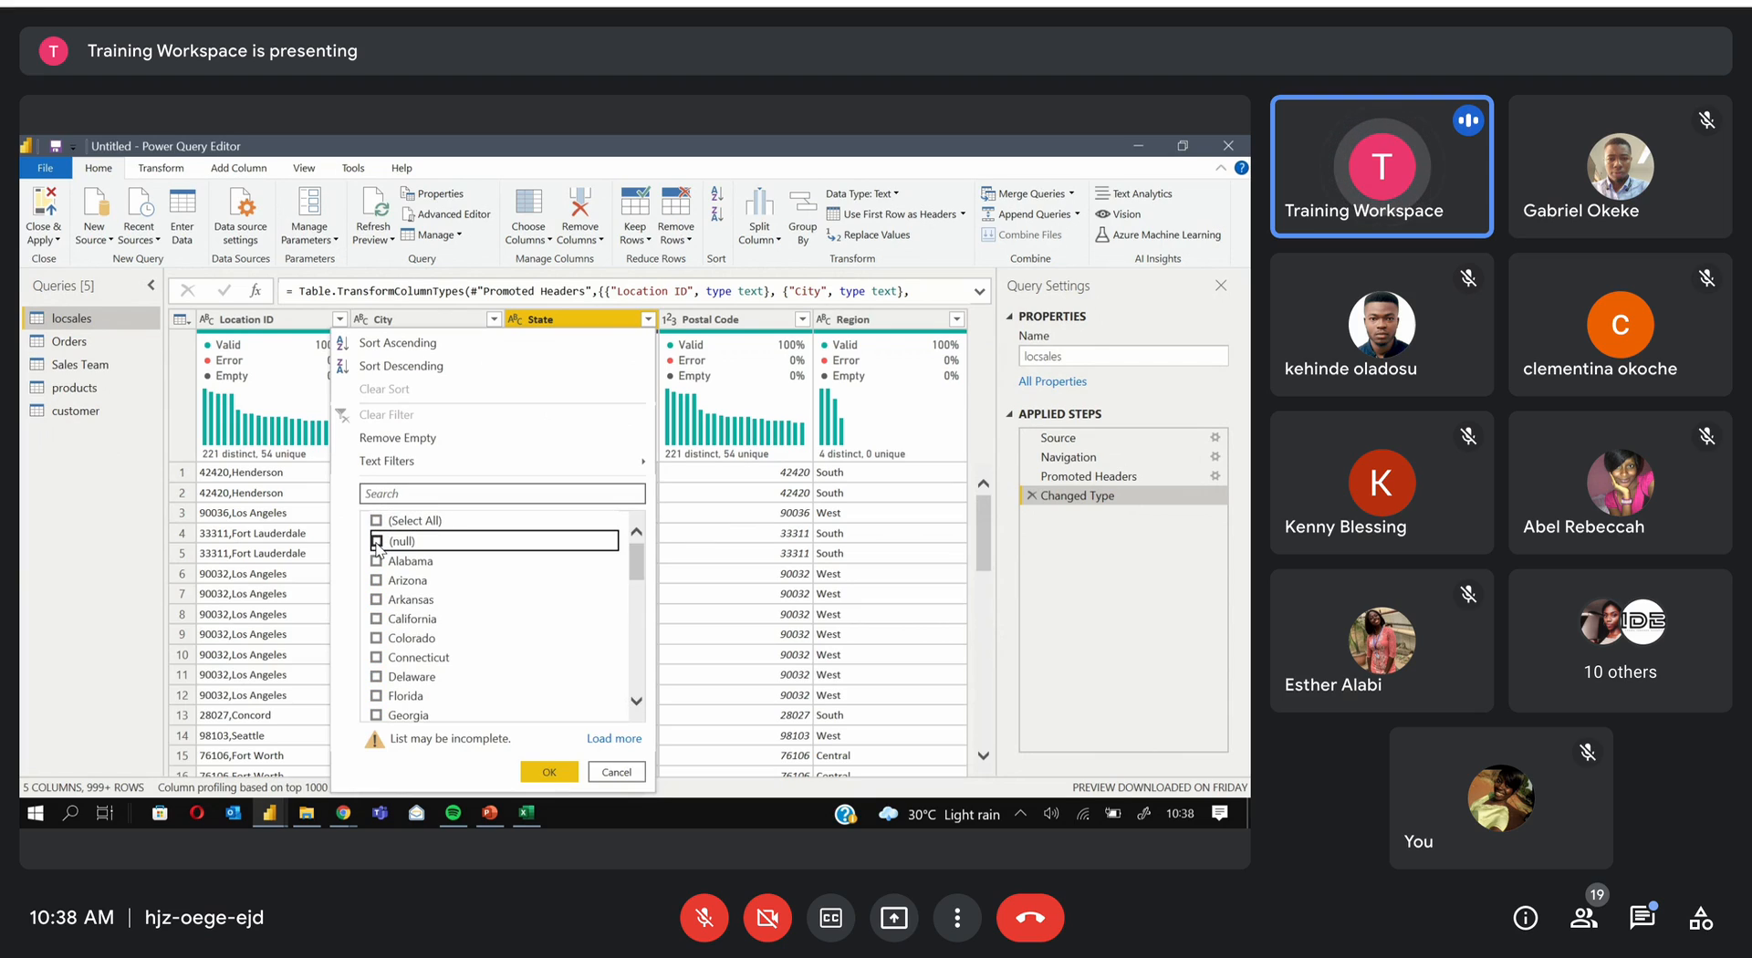
click(377, 541)
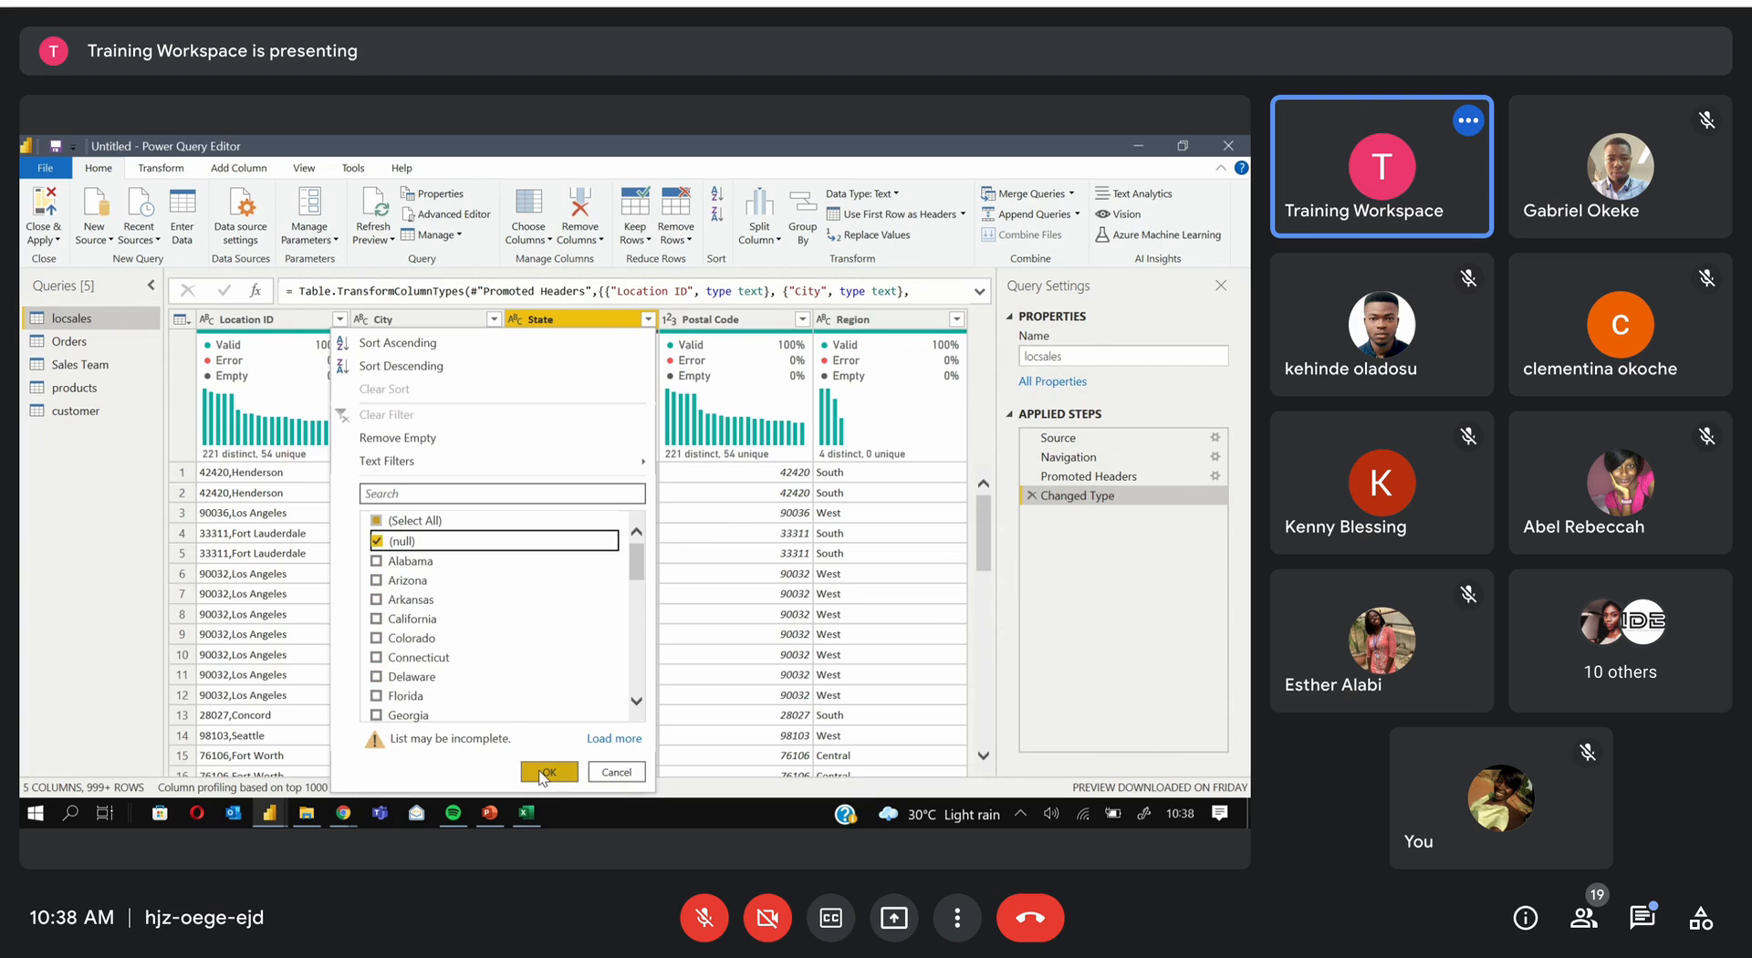
click(548, 773)
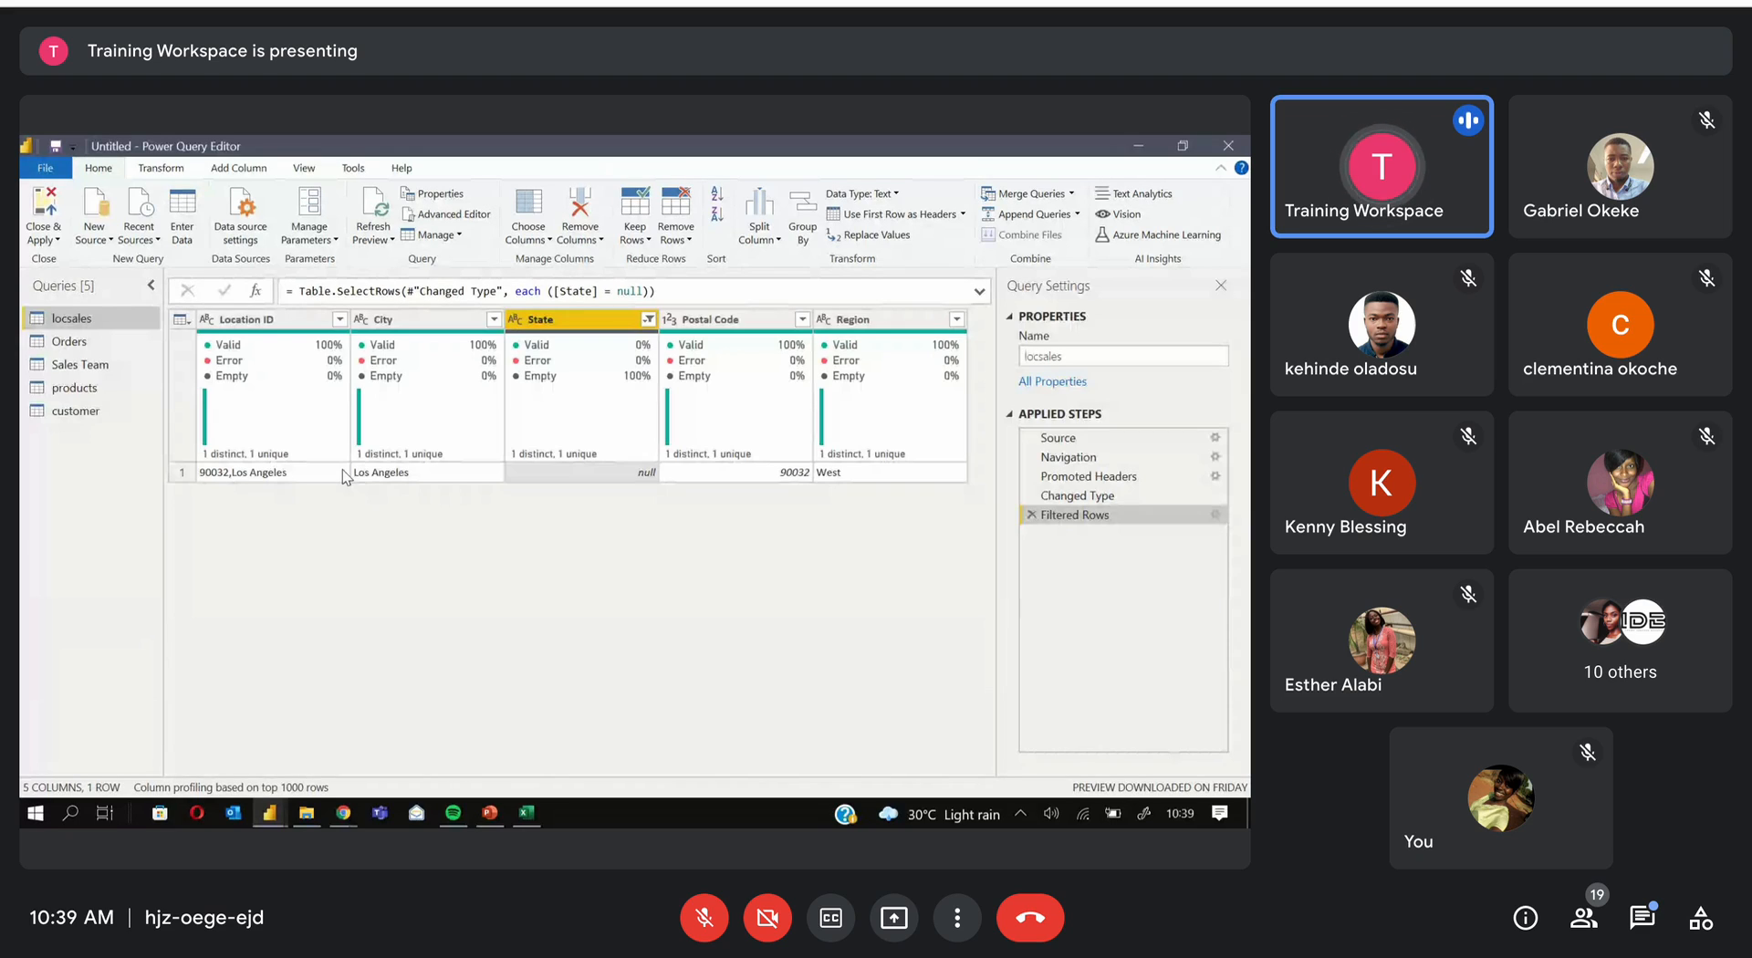
click(1031, 516)
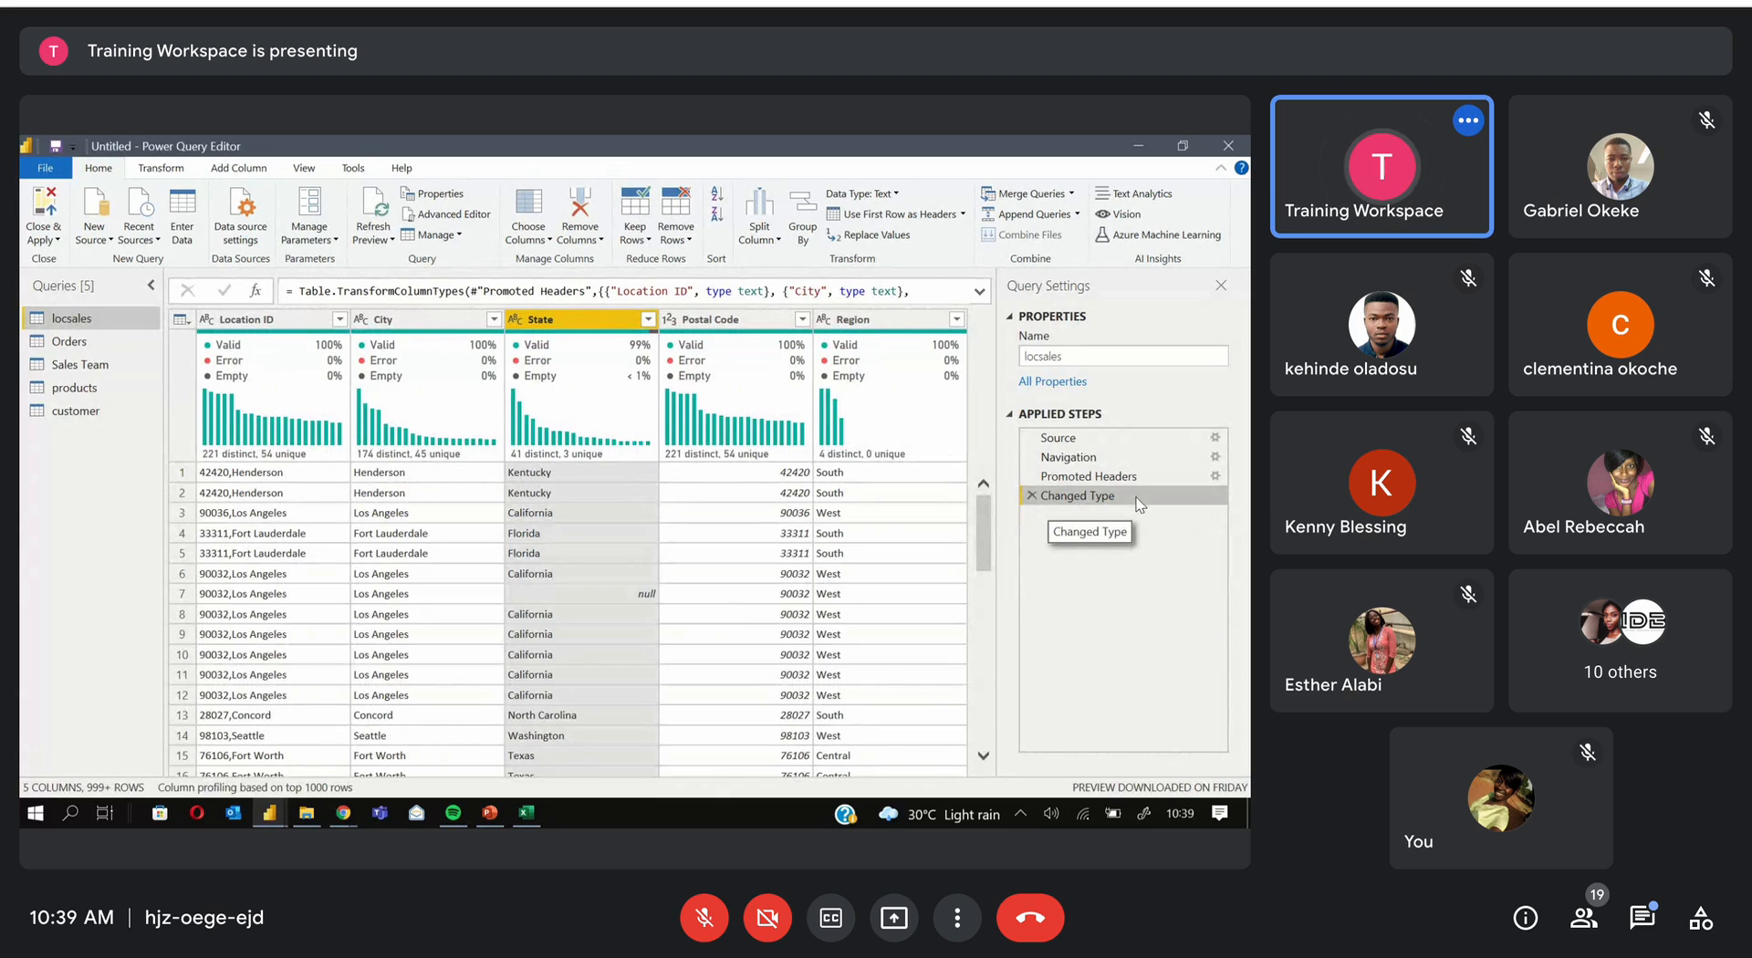
right_click(1107, 497)
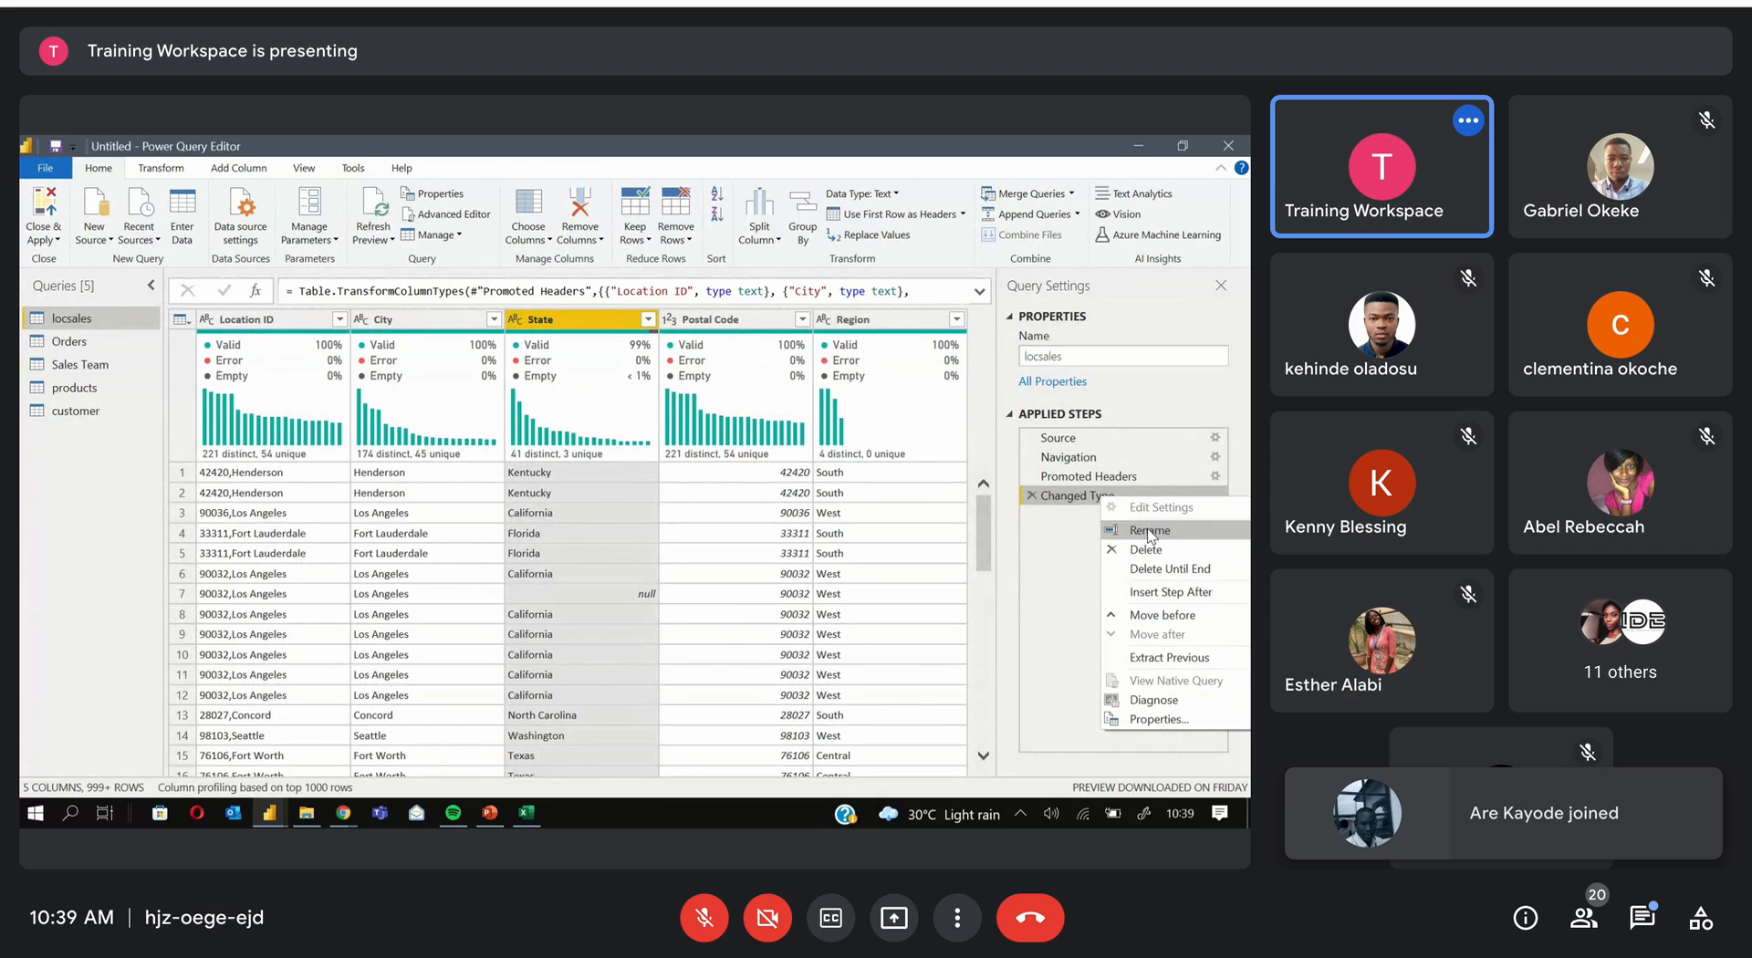
click(1149, 532)
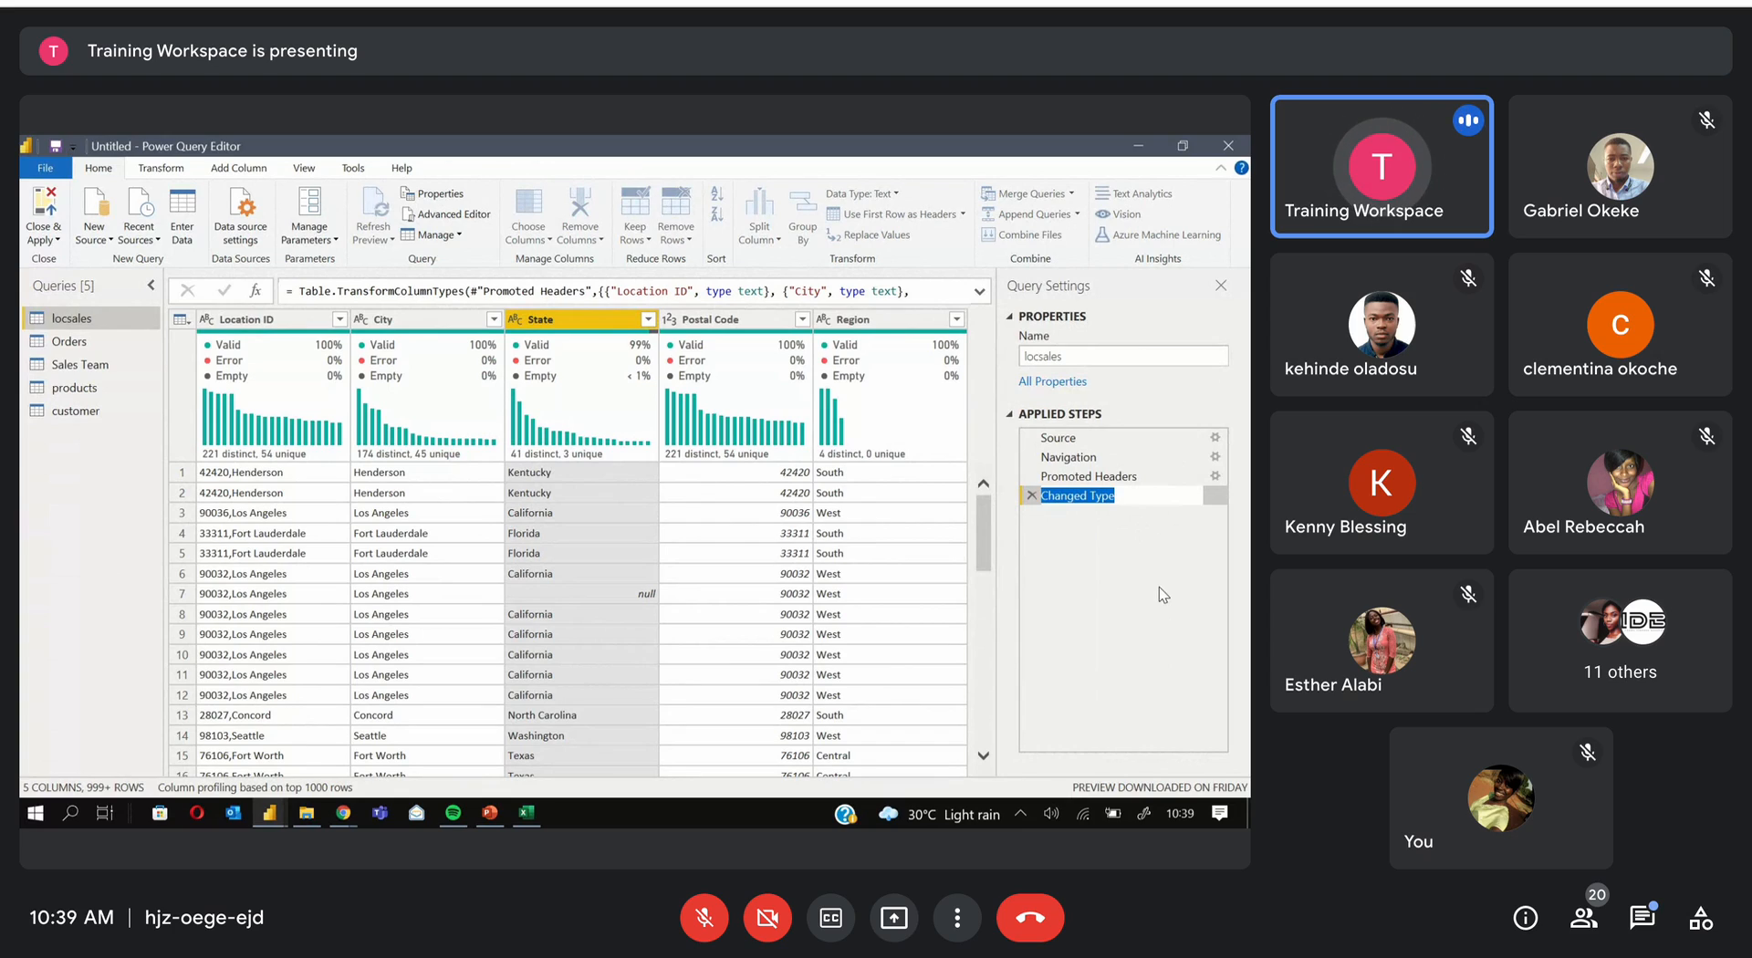
click(1152, 500)
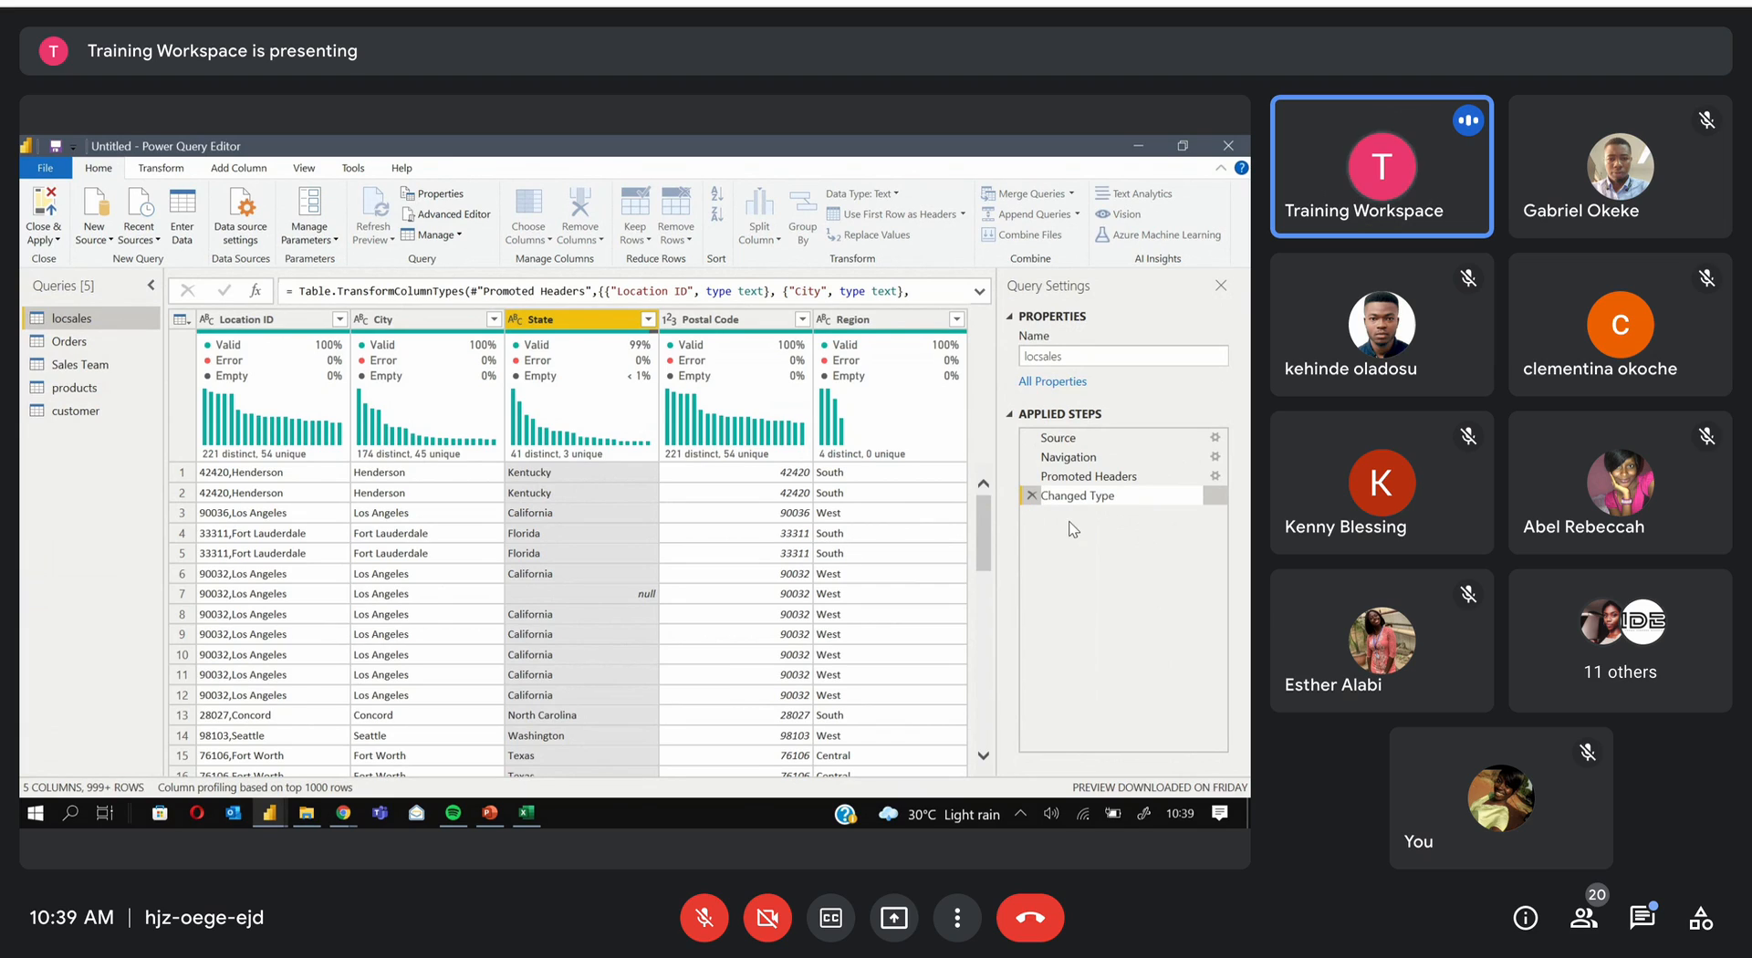
click(1094, 550)
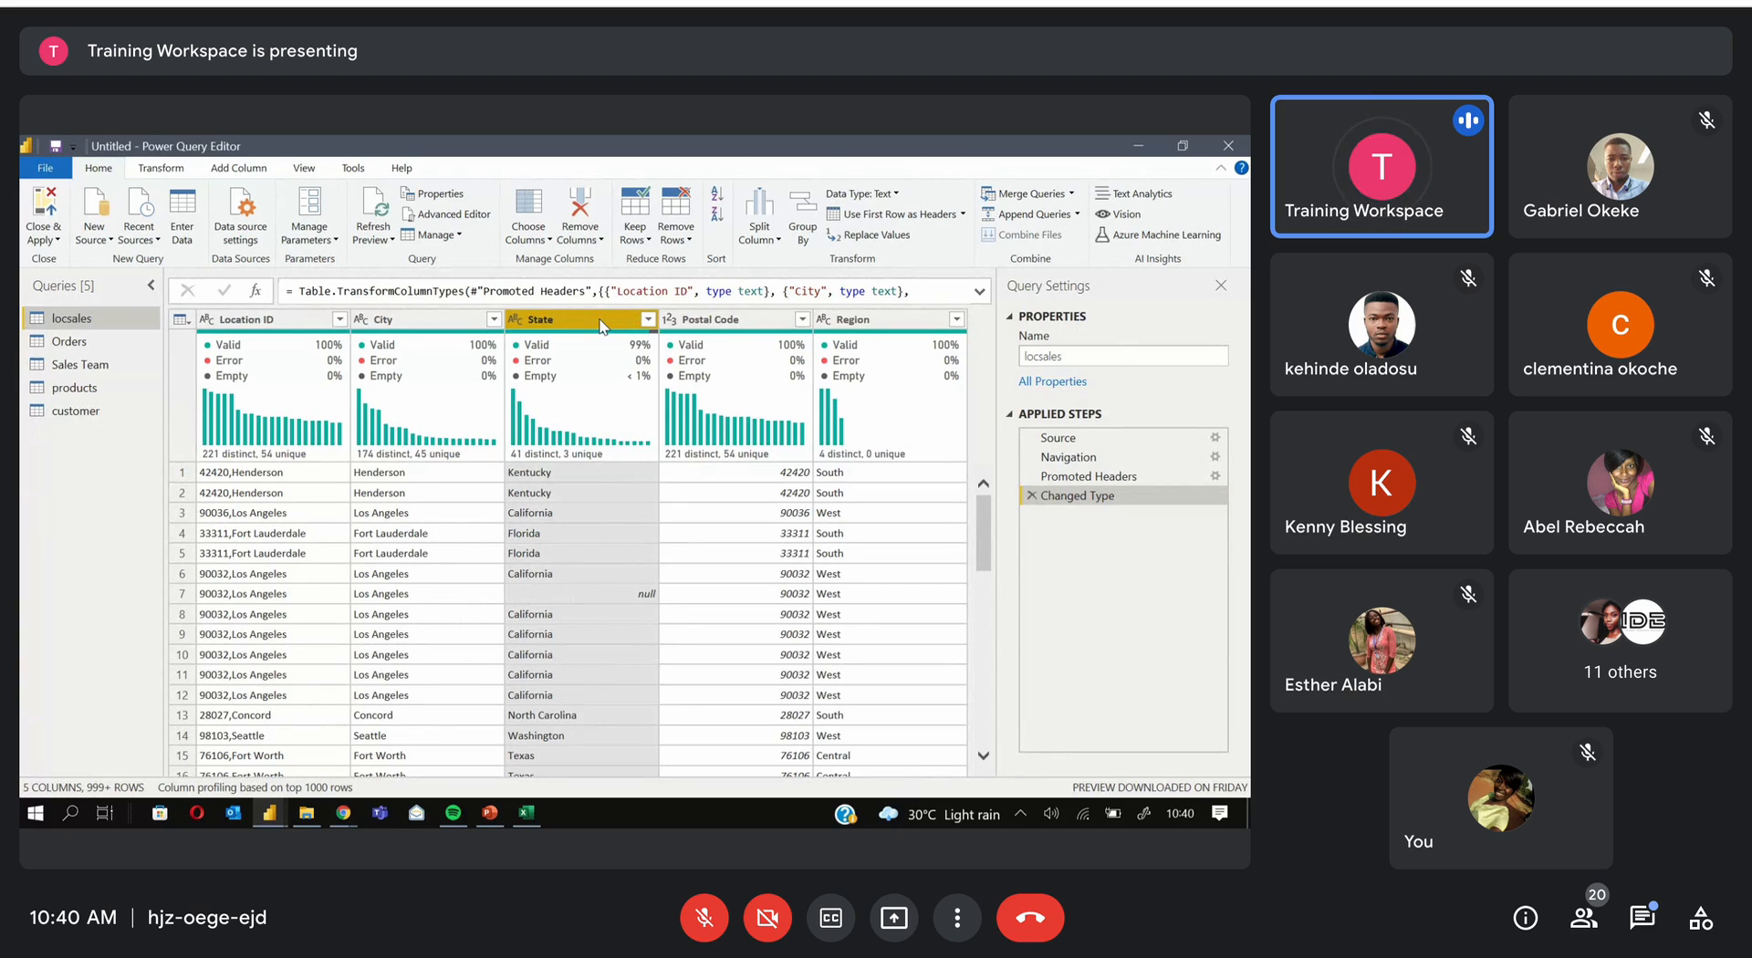
Replace the null values in the State column of locsales with California
right_click(602, 326)
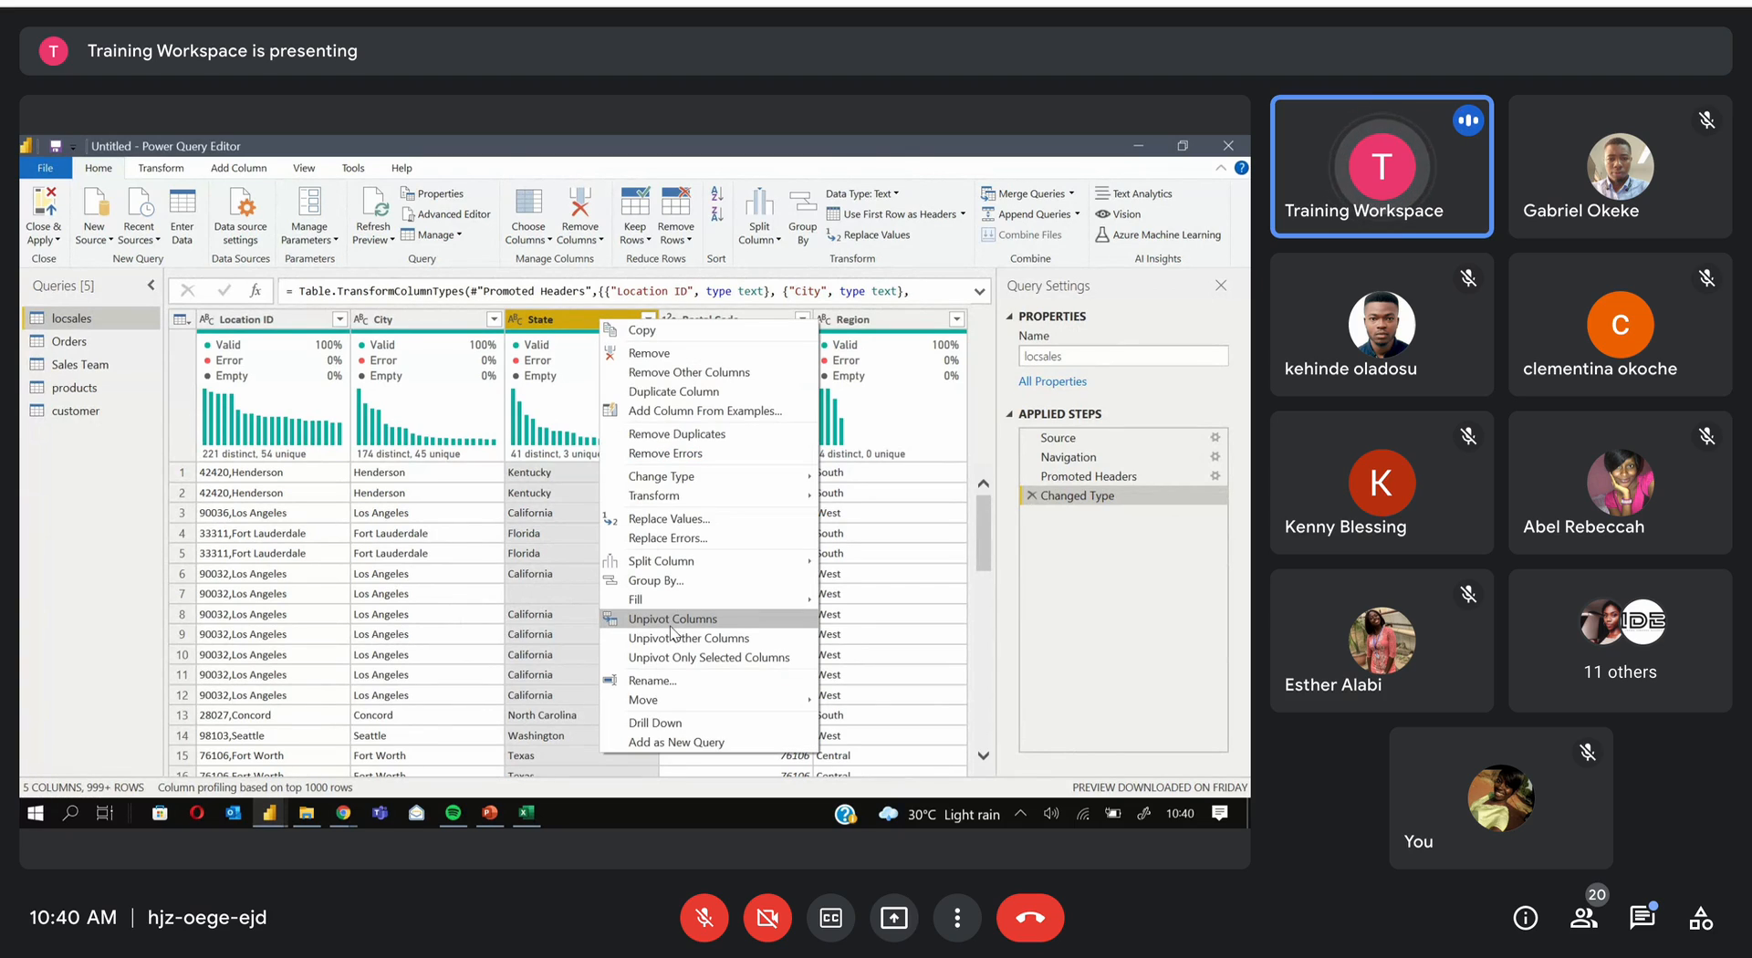
click(878, 238)
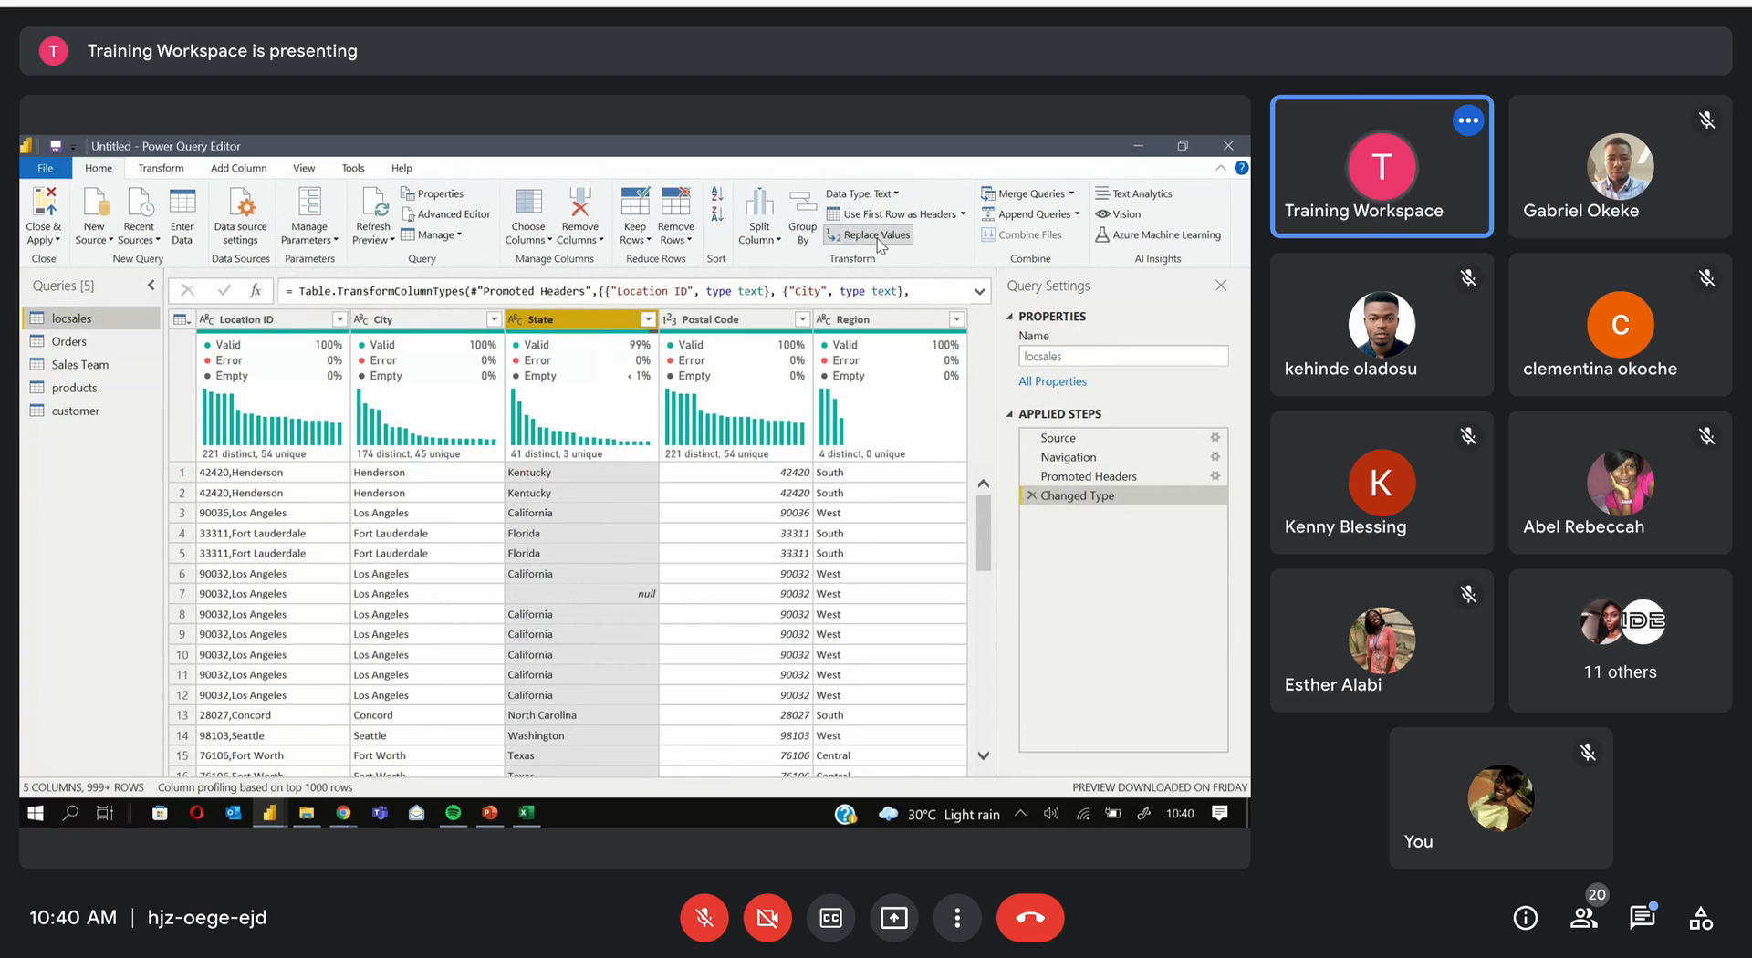
click(877, 236)
click(425, 483)
text(California)
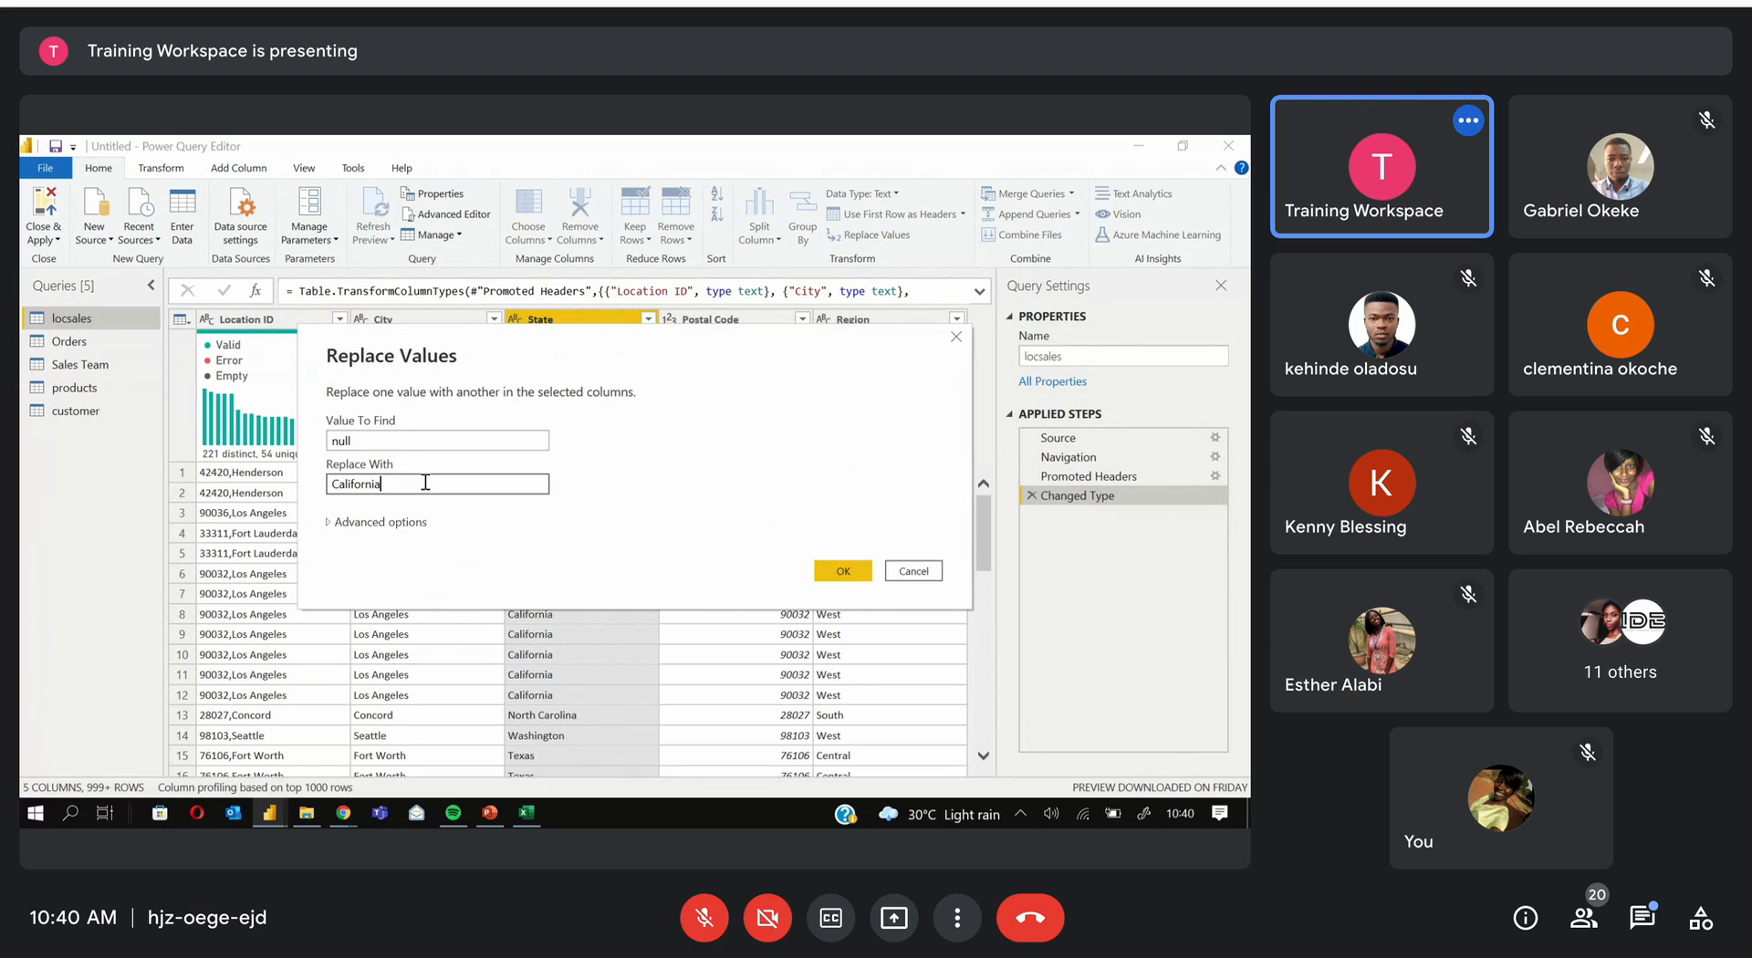
click(820, 573)
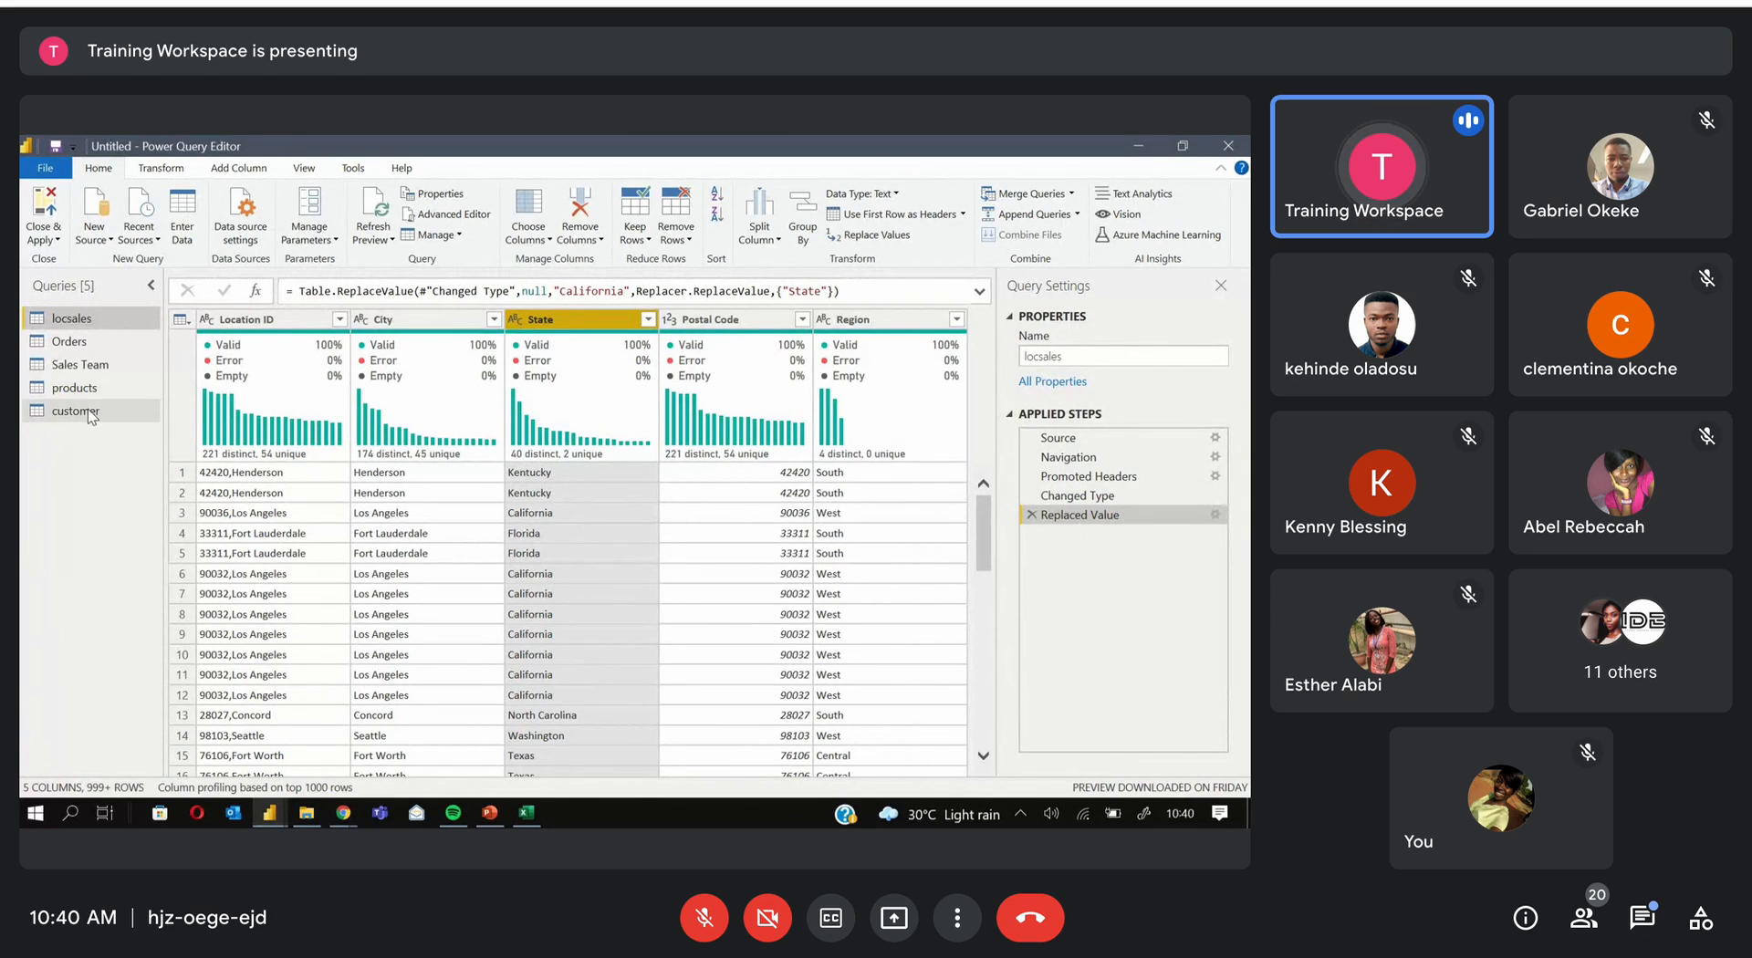
View the Orders query briefly and return to locsales to check the State column's quality and distribution
click(87, 343)
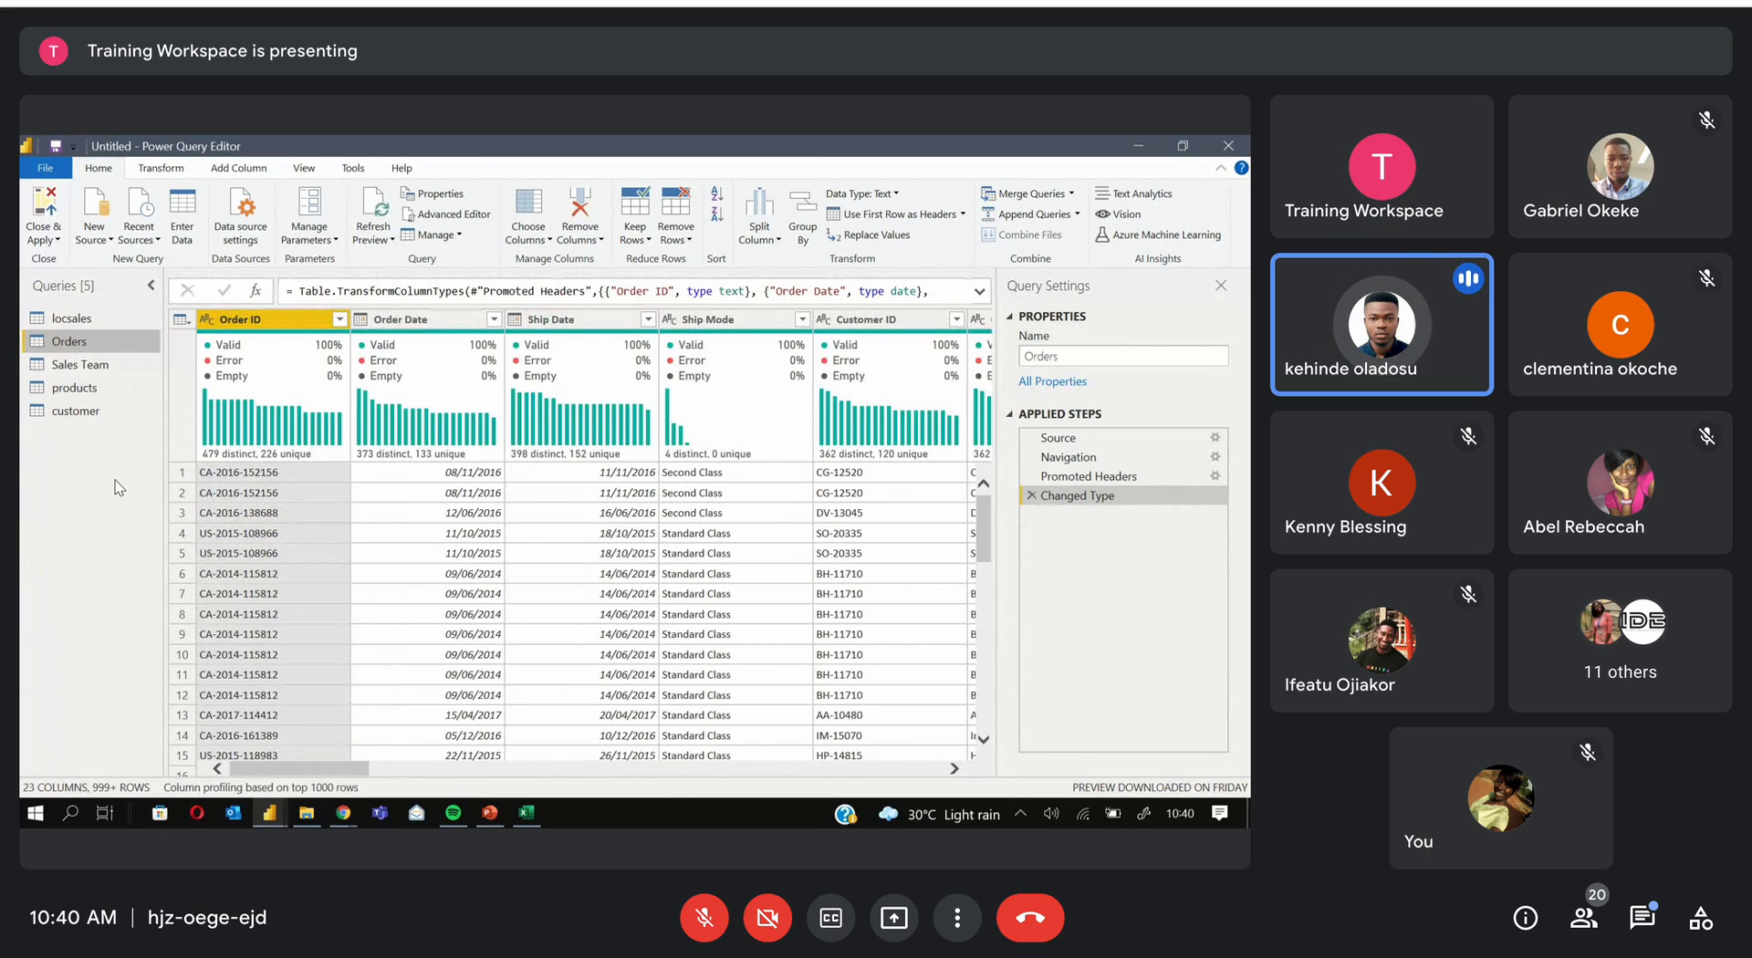
click(84, 317)
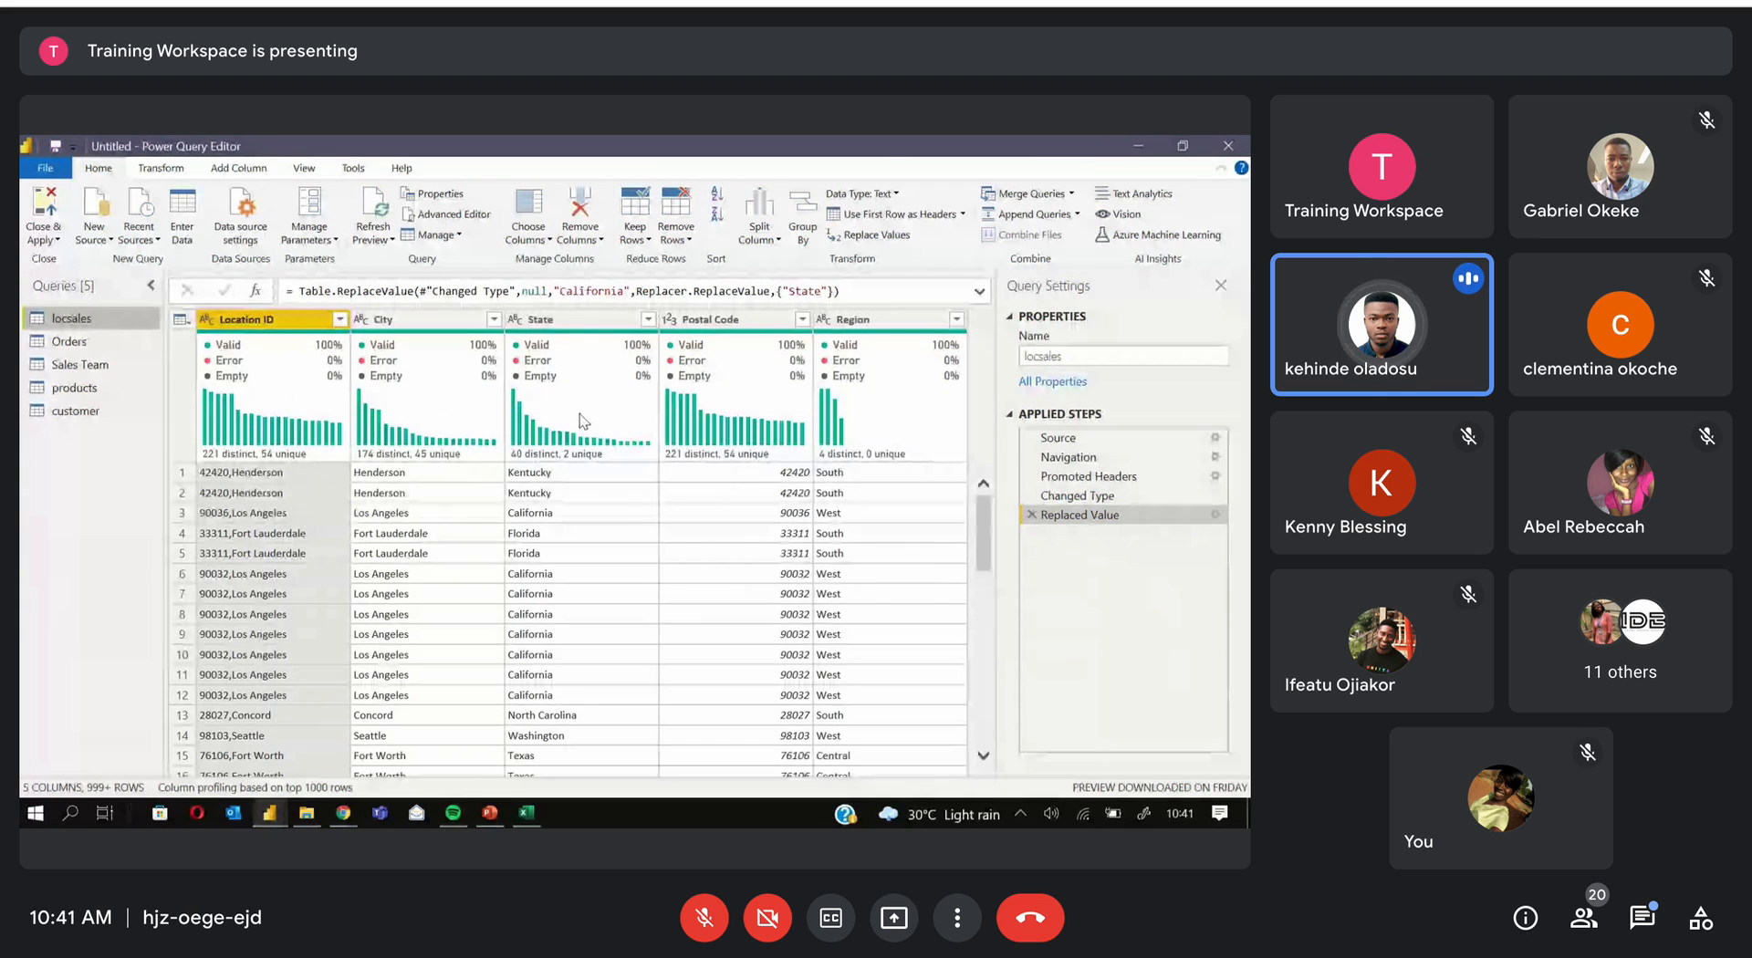
mouse_move(578, 413)
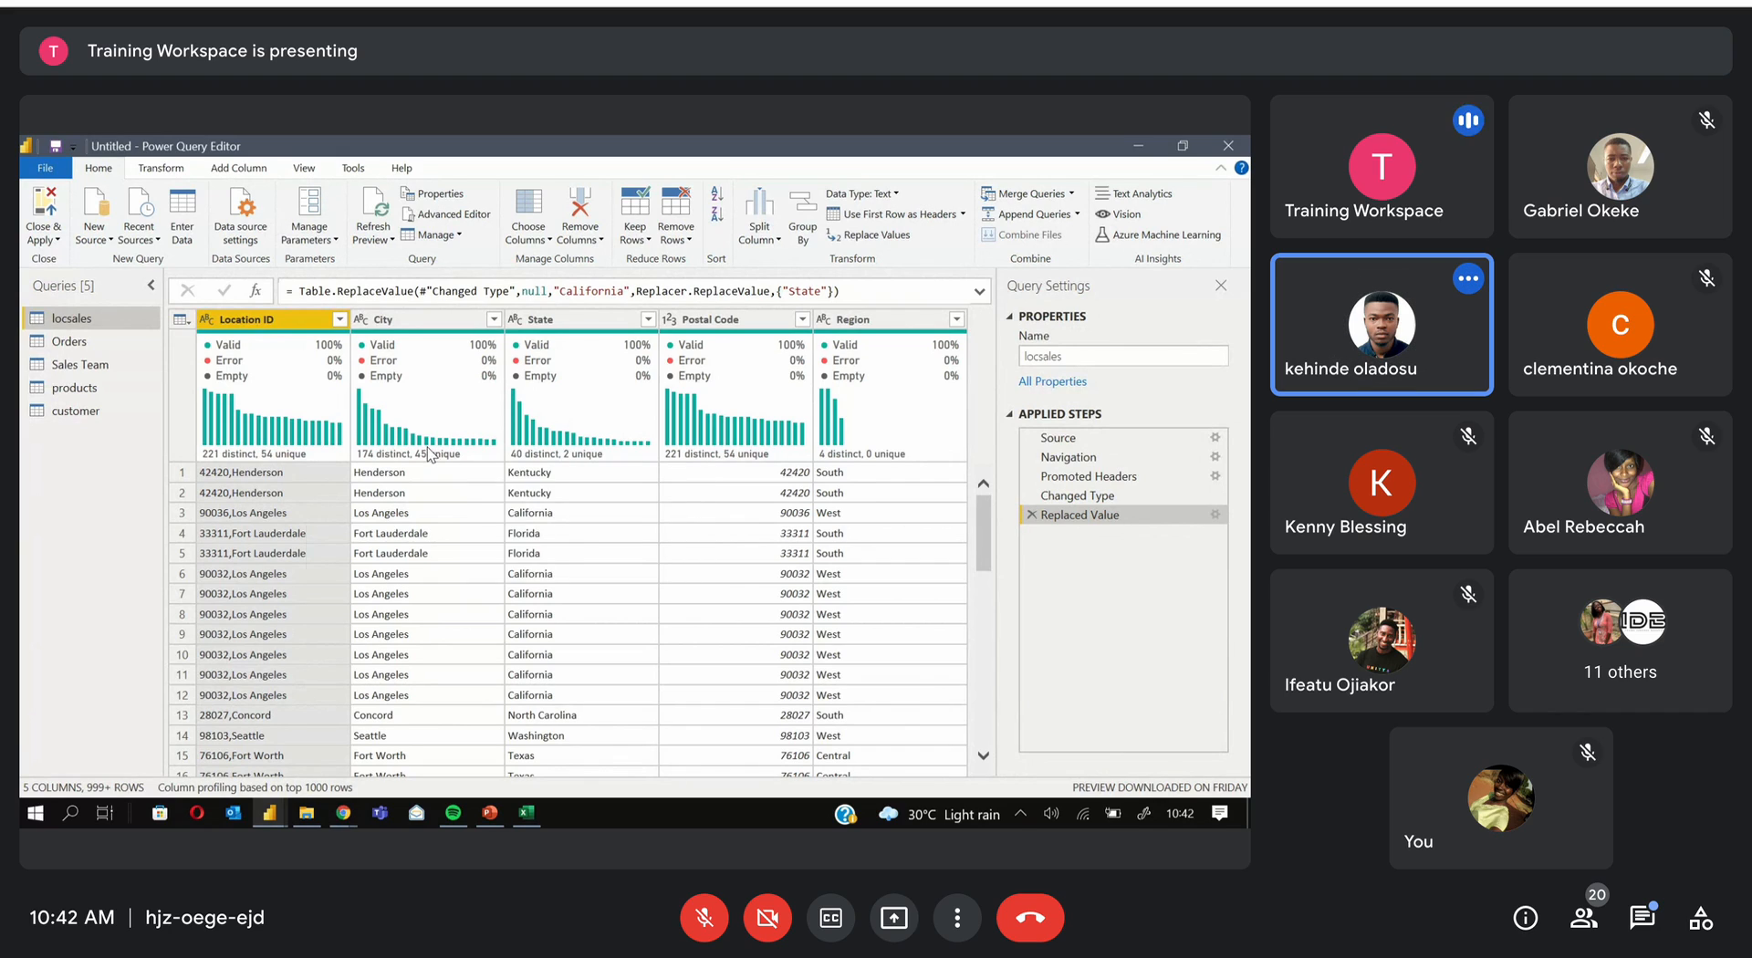
Open the Orders query and examine the column quality and distribution across all columns, from Order ID through Profit
click(77, 344)
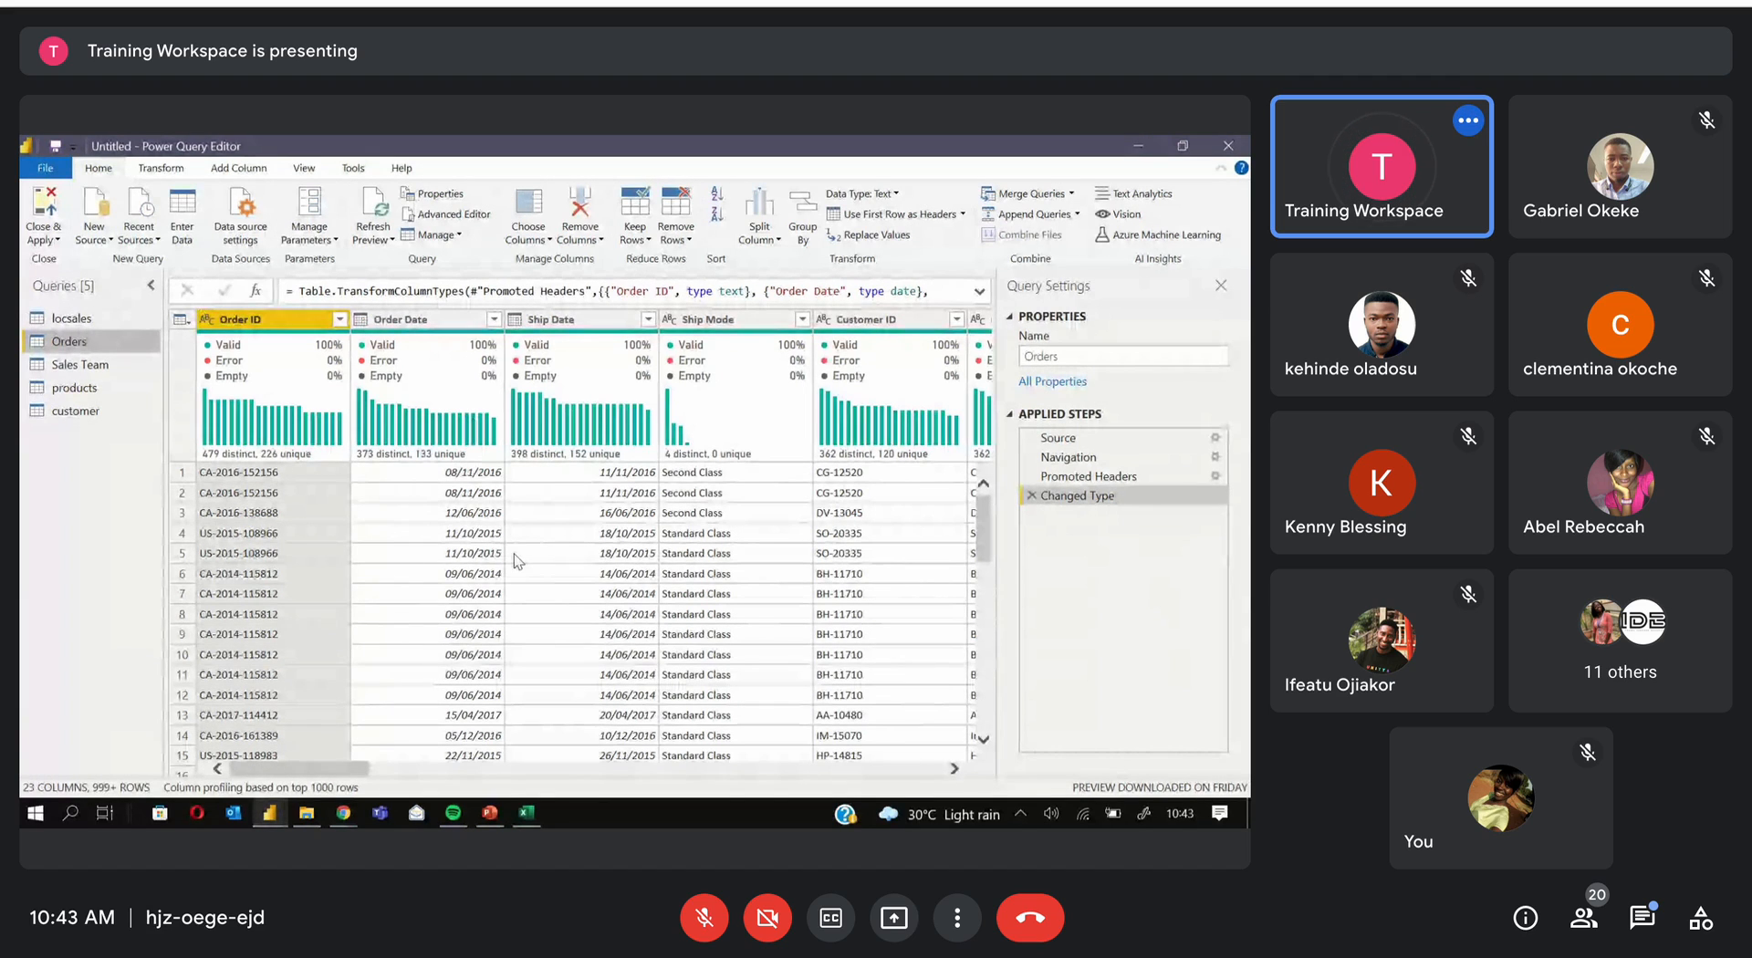
drag(343, 772, 678, 795)
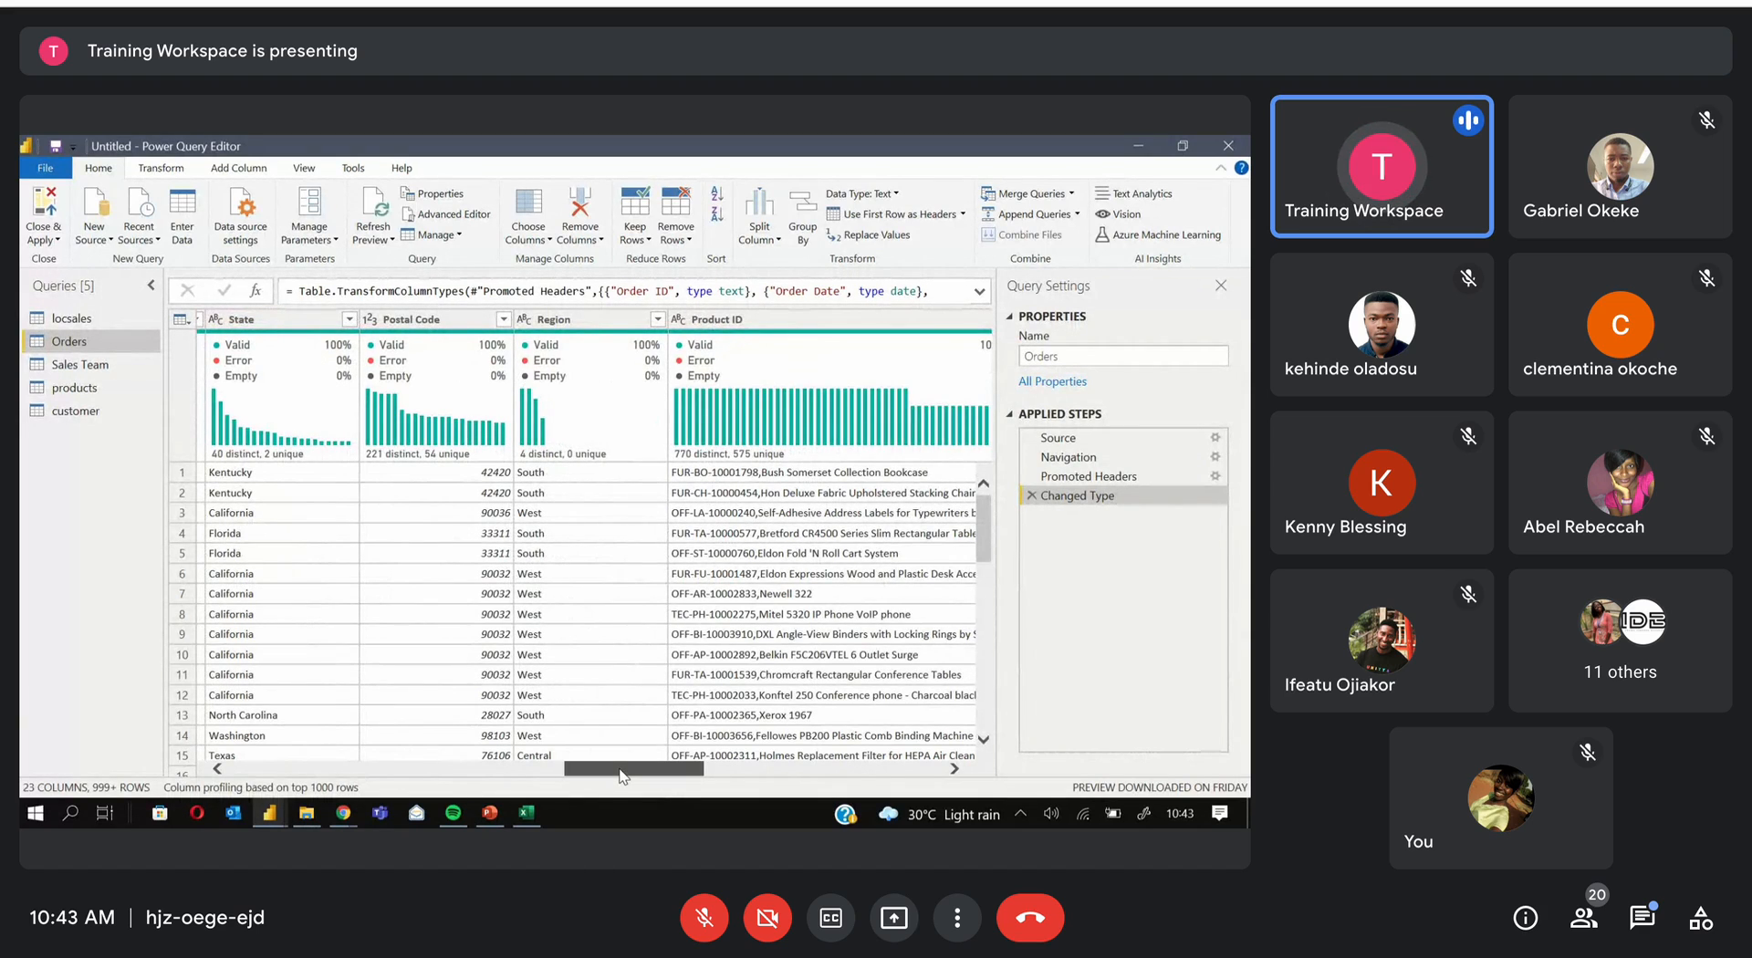
drag(620, 777, 242, 777)
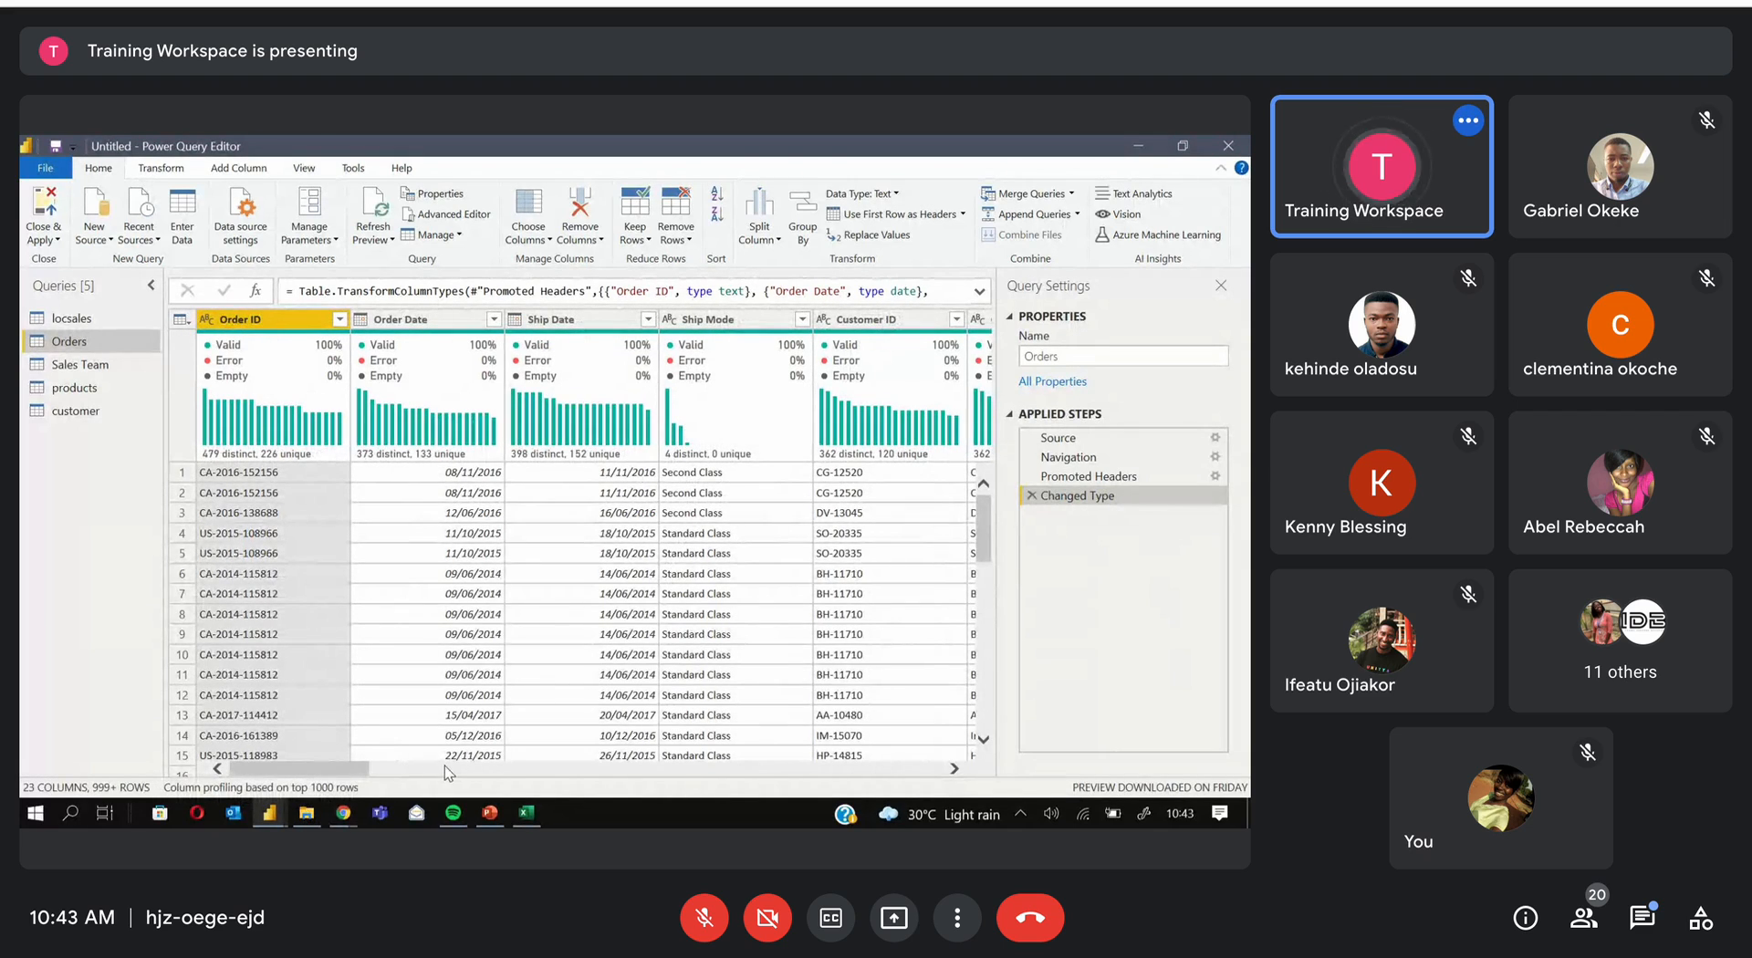
drag(358, 777, 607, 774)
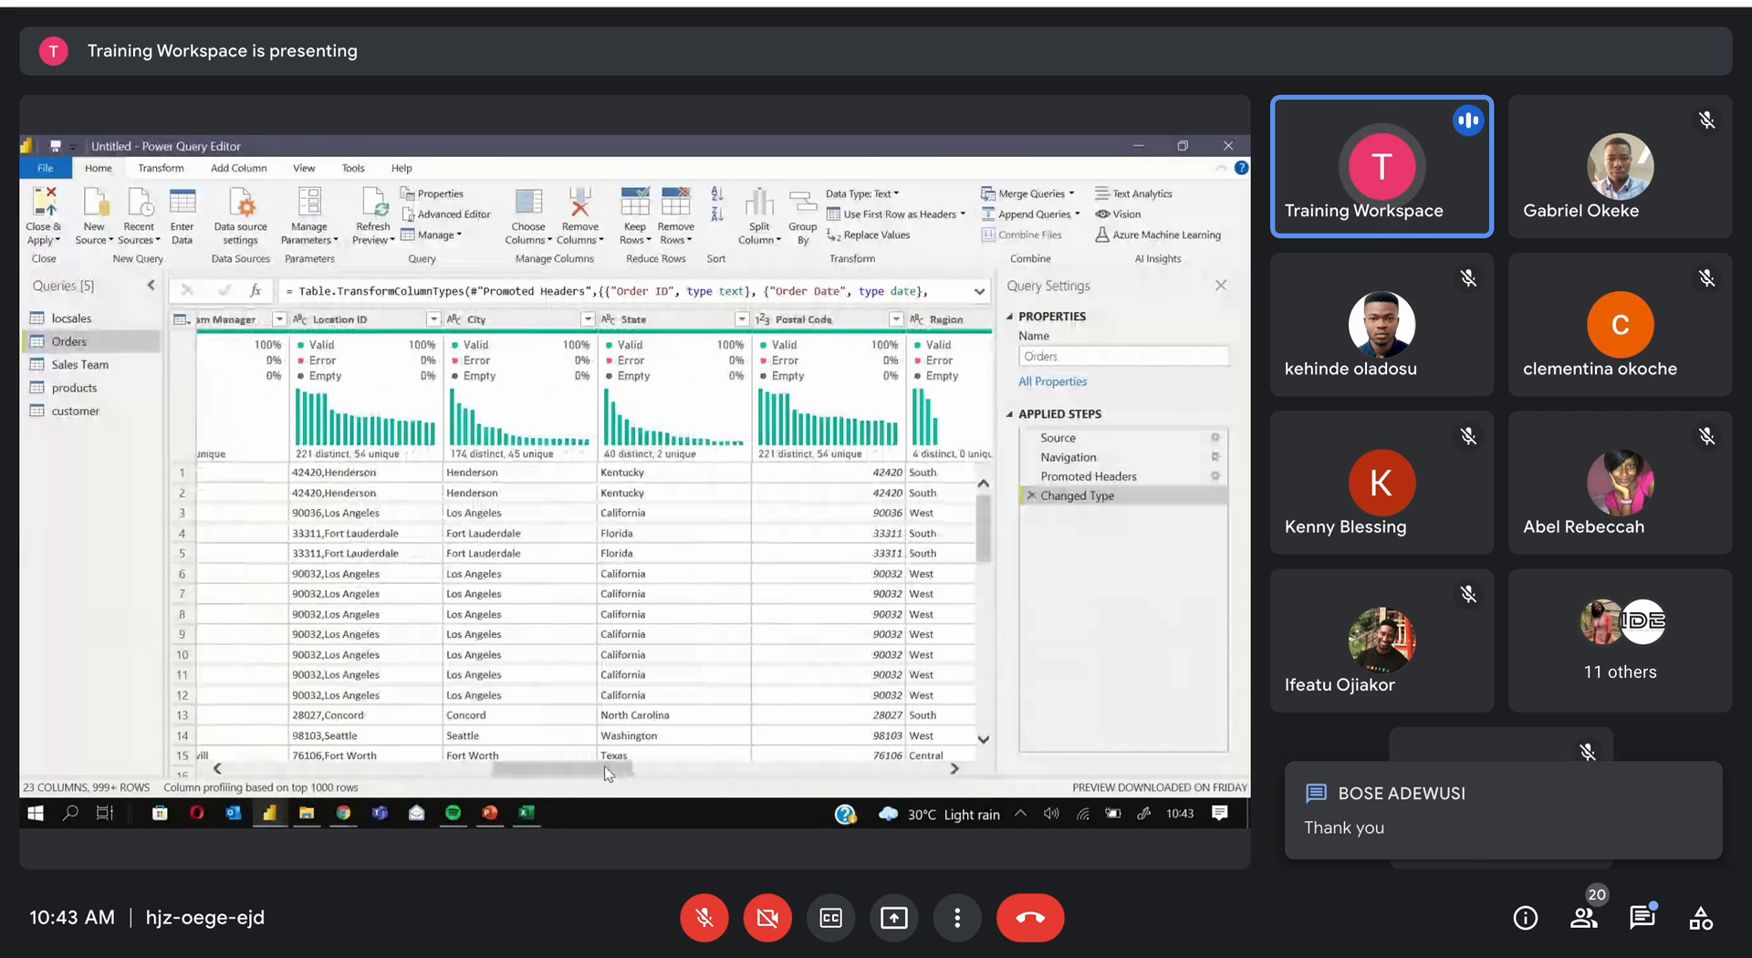
drag(593, 772, 940, 757)
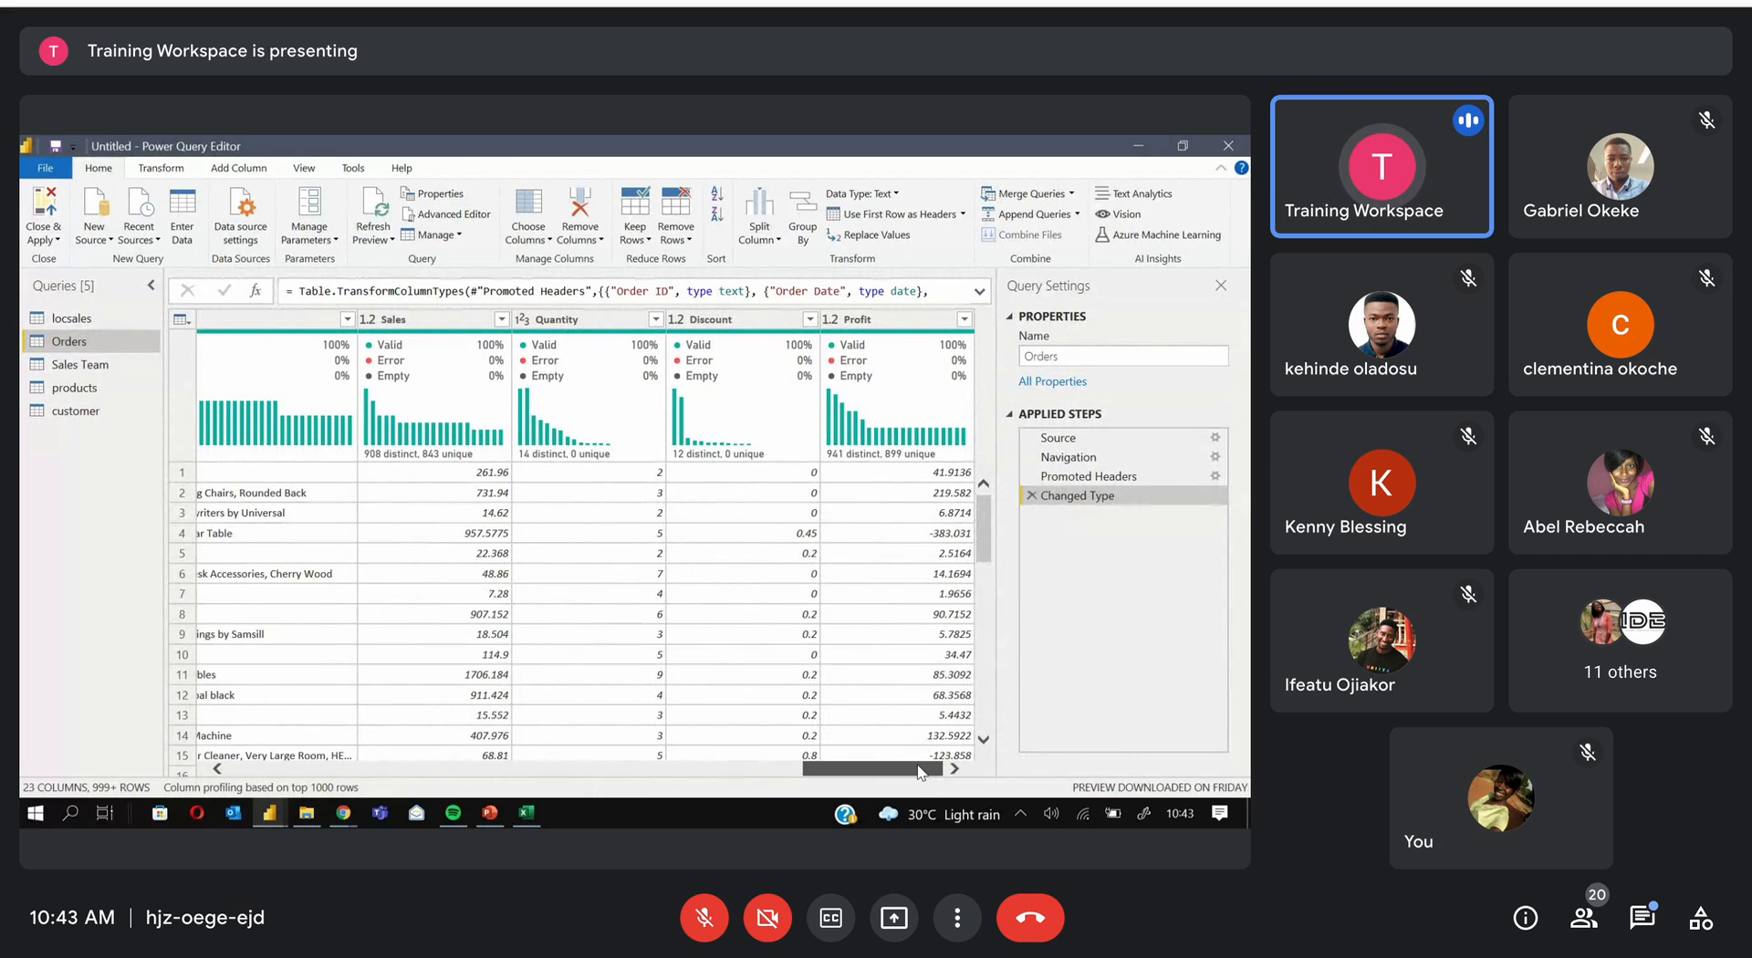
drag(920, 771, 338, 771)
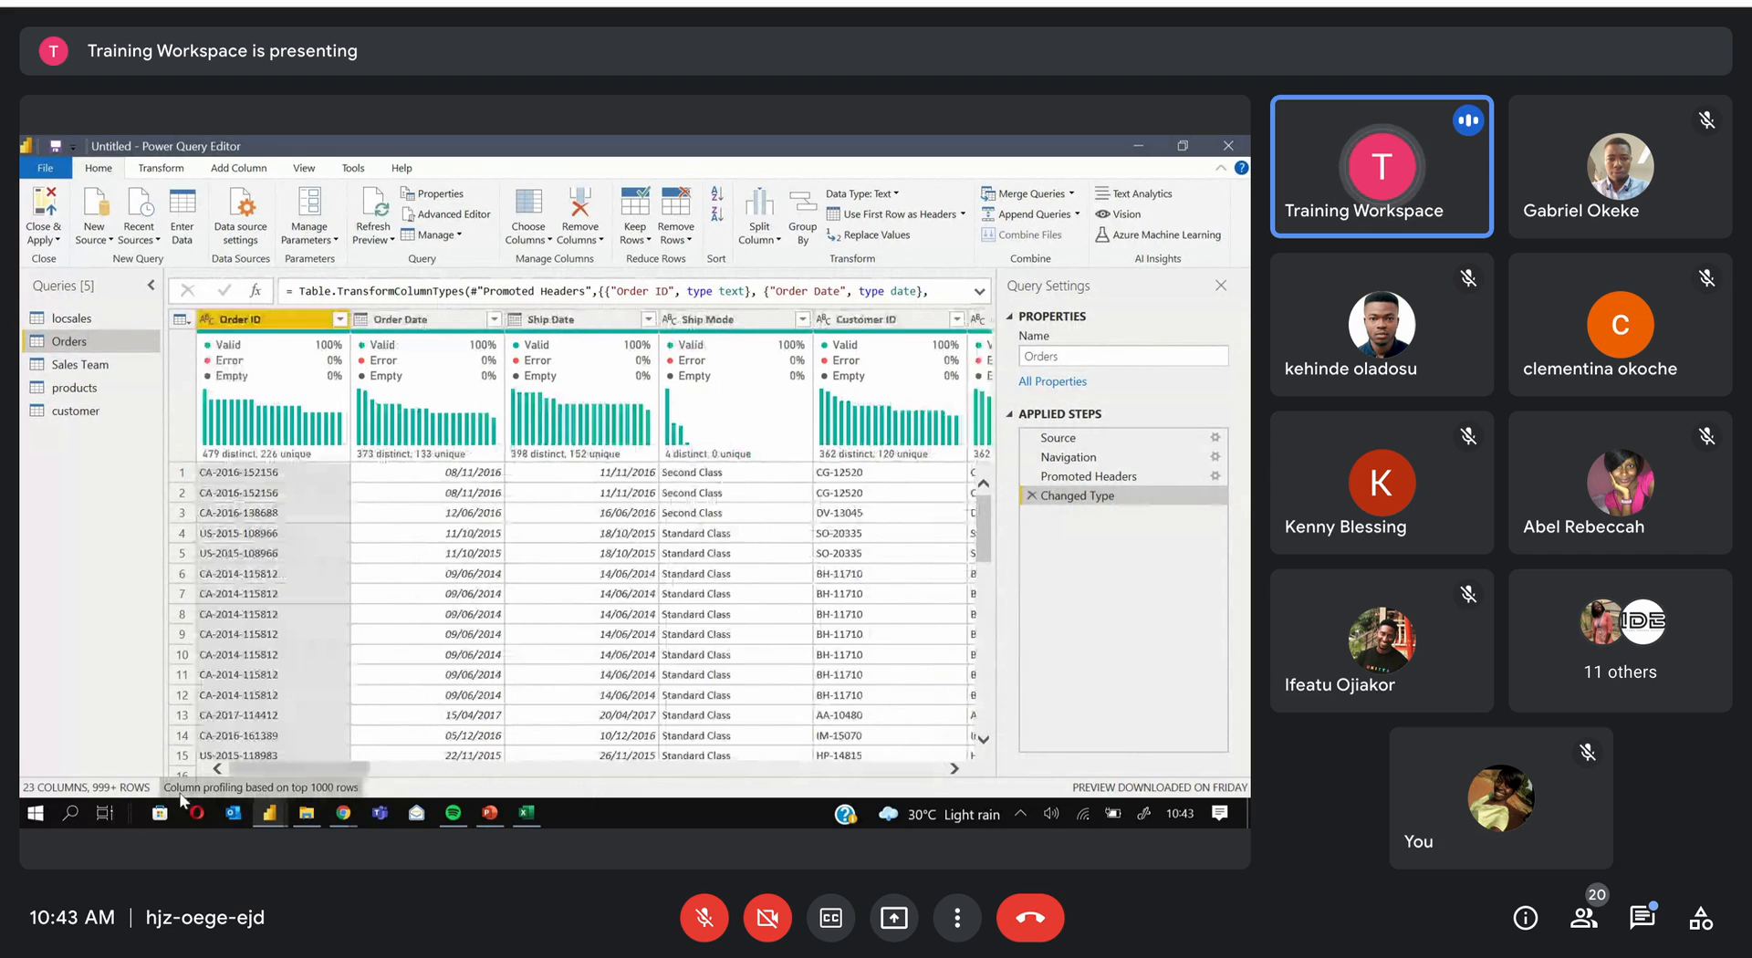
Examine the Location ID column's quality and distribution in the locsales query, and switch back to the Orders query
click(94, 321)
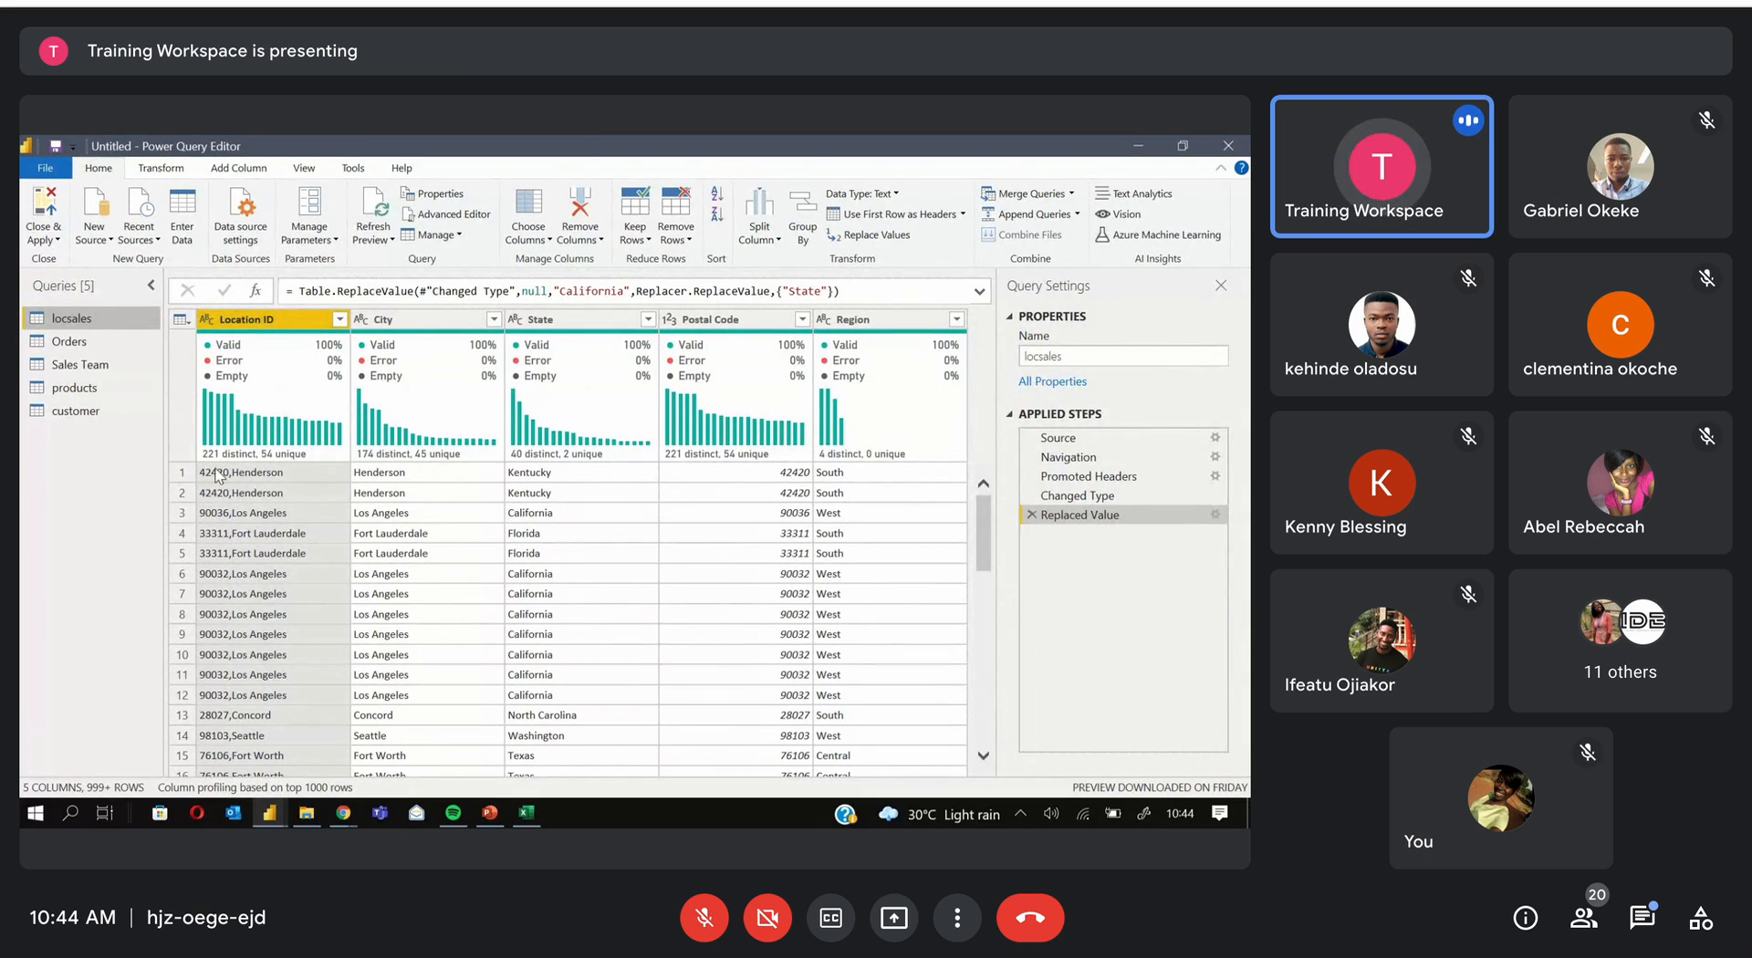
mouse_move(218, 459)
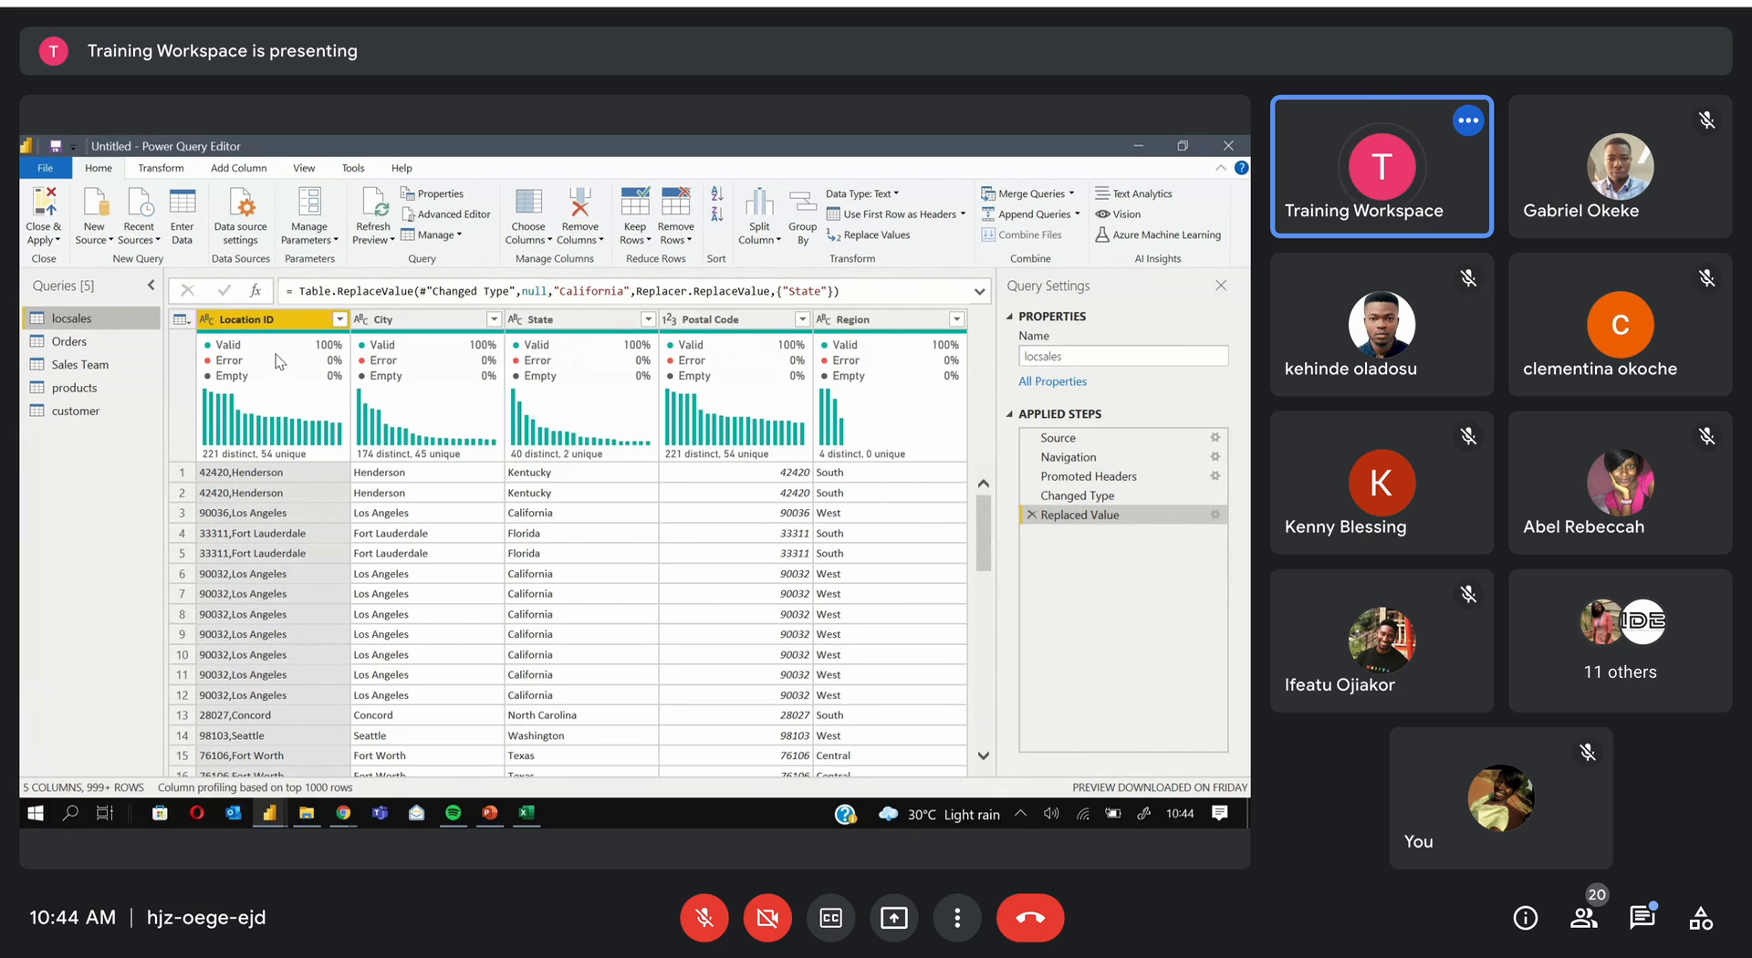
mouse_move(275, 354)
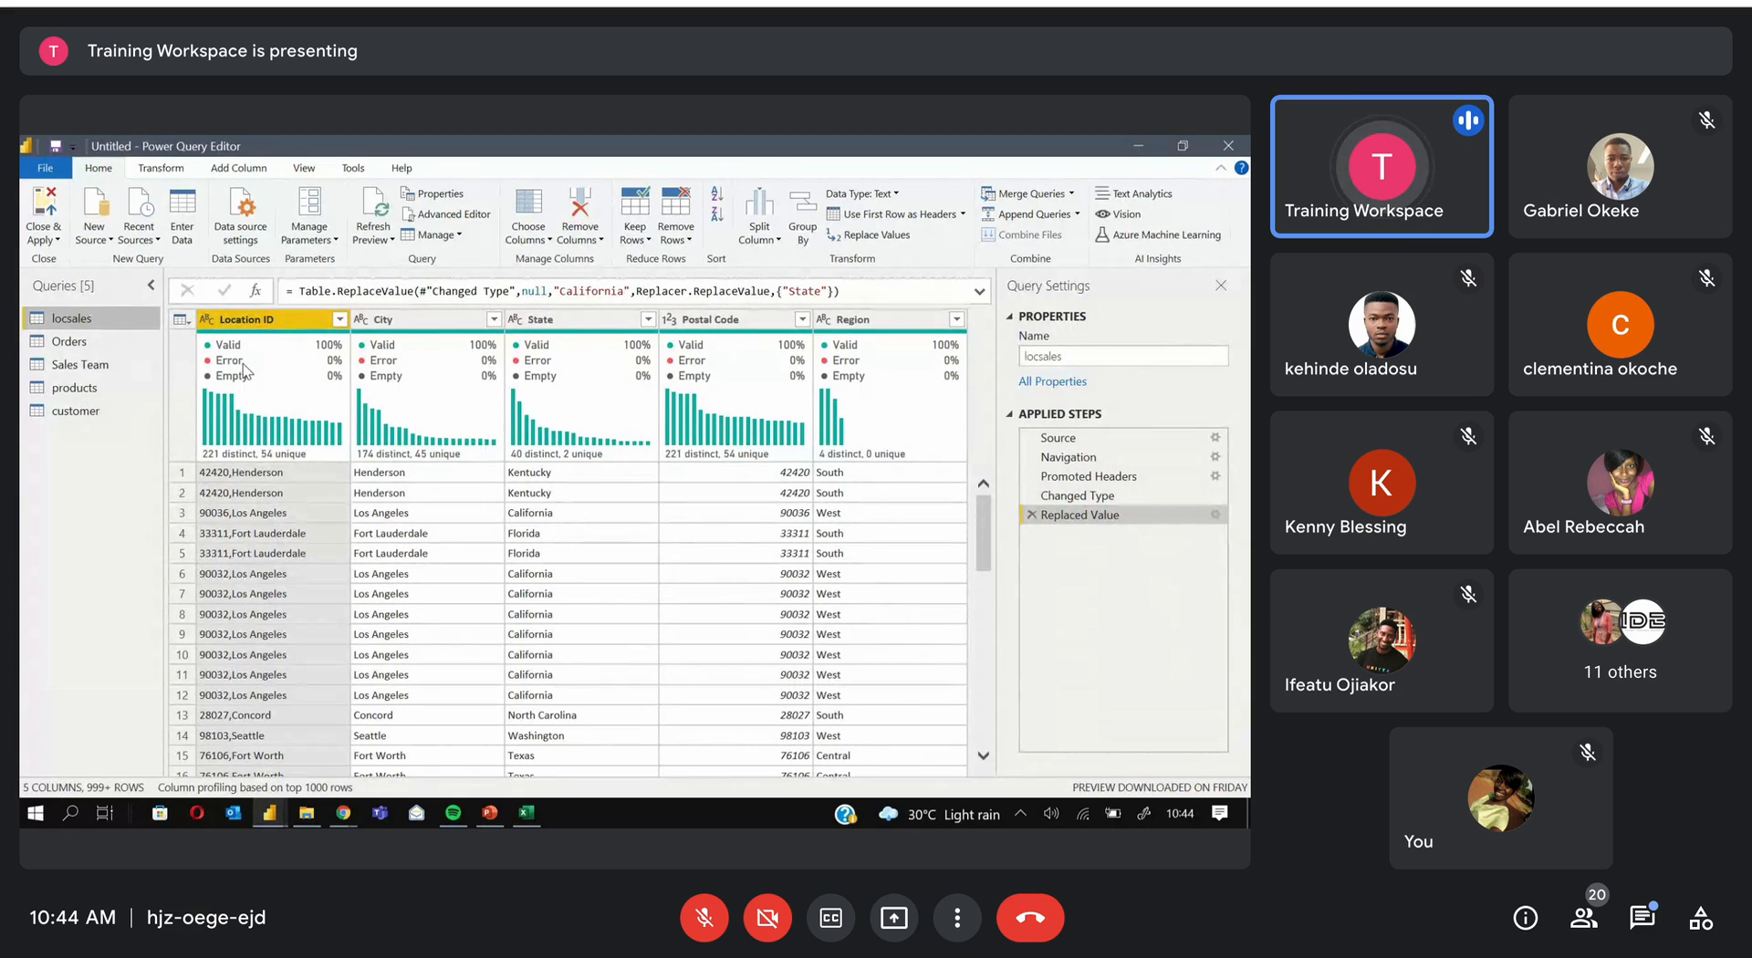
click(73, 342)
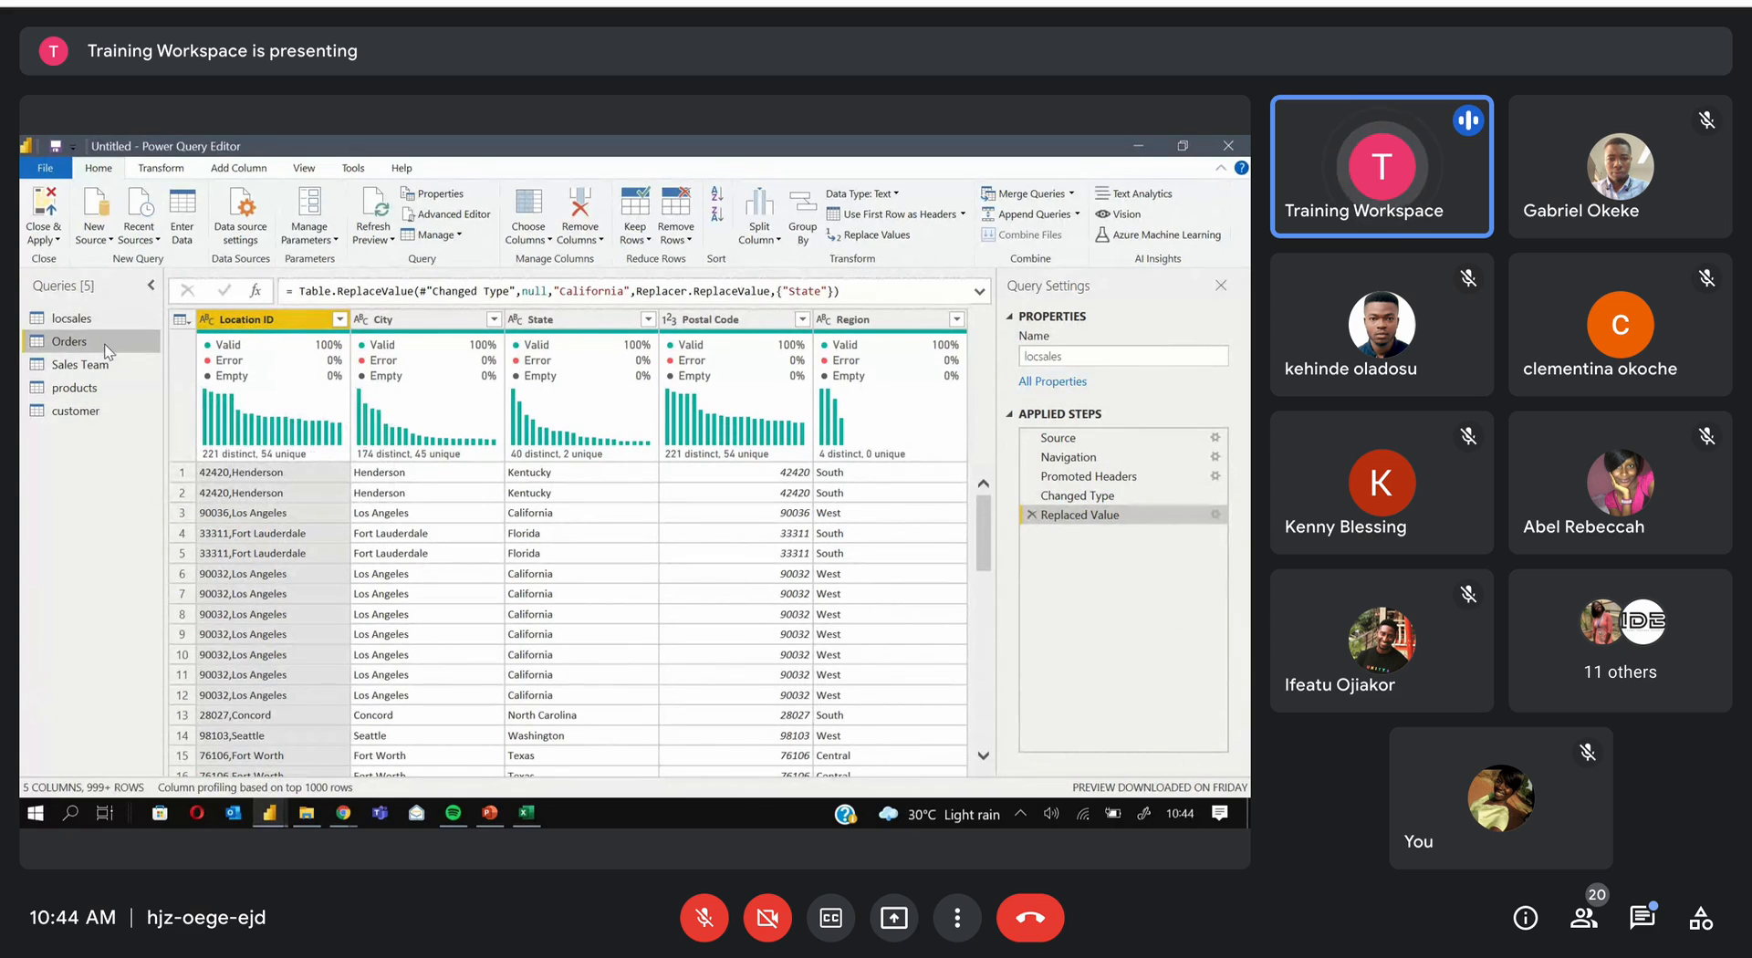
Examine the Location ID column's quality and distribution in the Orders query, and return to the locsales query
drag(343, 769, 602, 771)
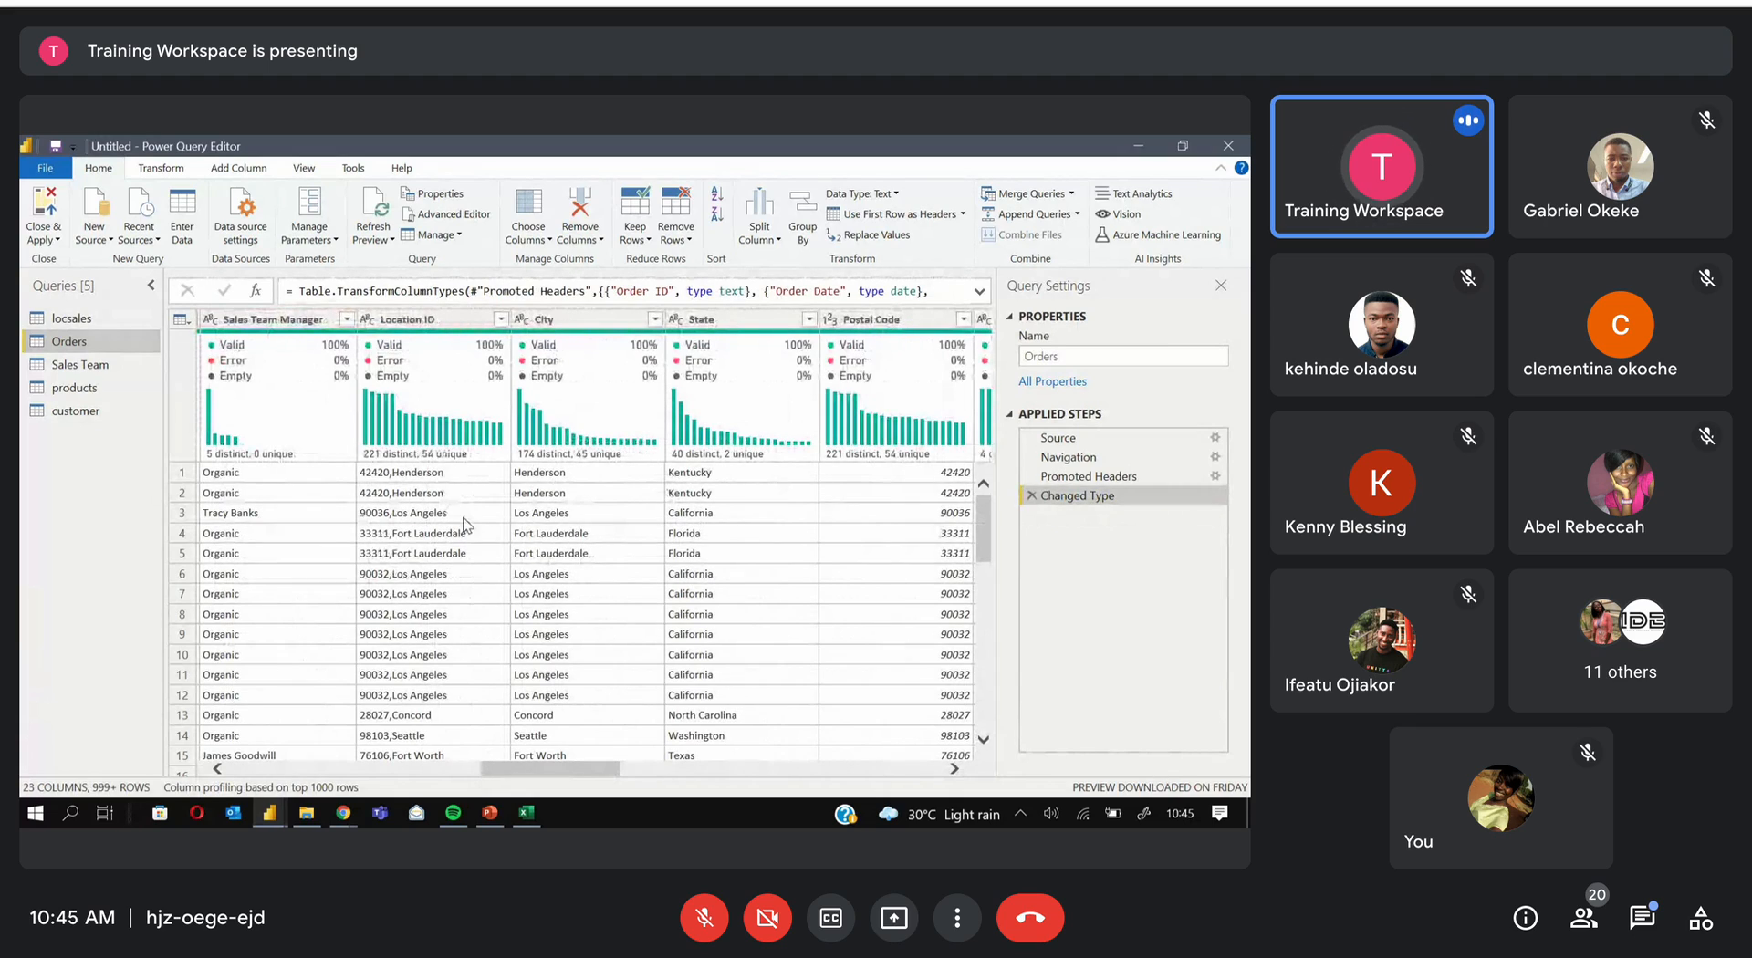
mouse_move(436, 350)
click(103, 316)
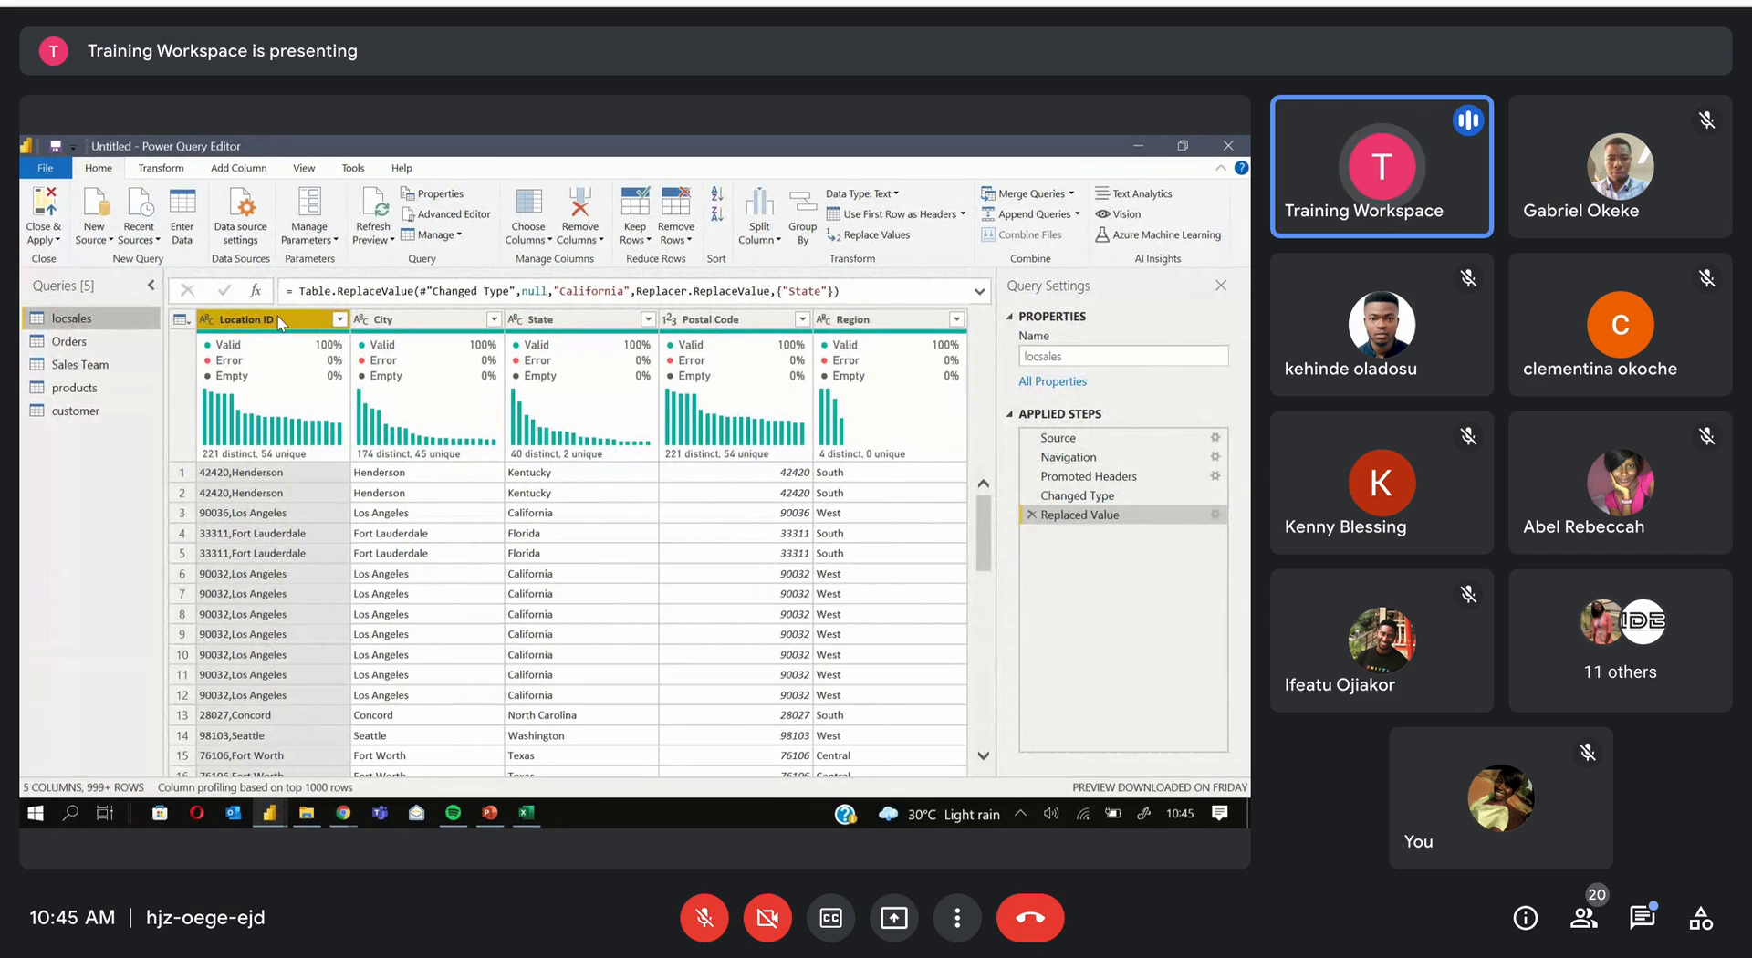
Try removing duplicates based on the Region column in locsales, and delete that applied step
click(412, 319)
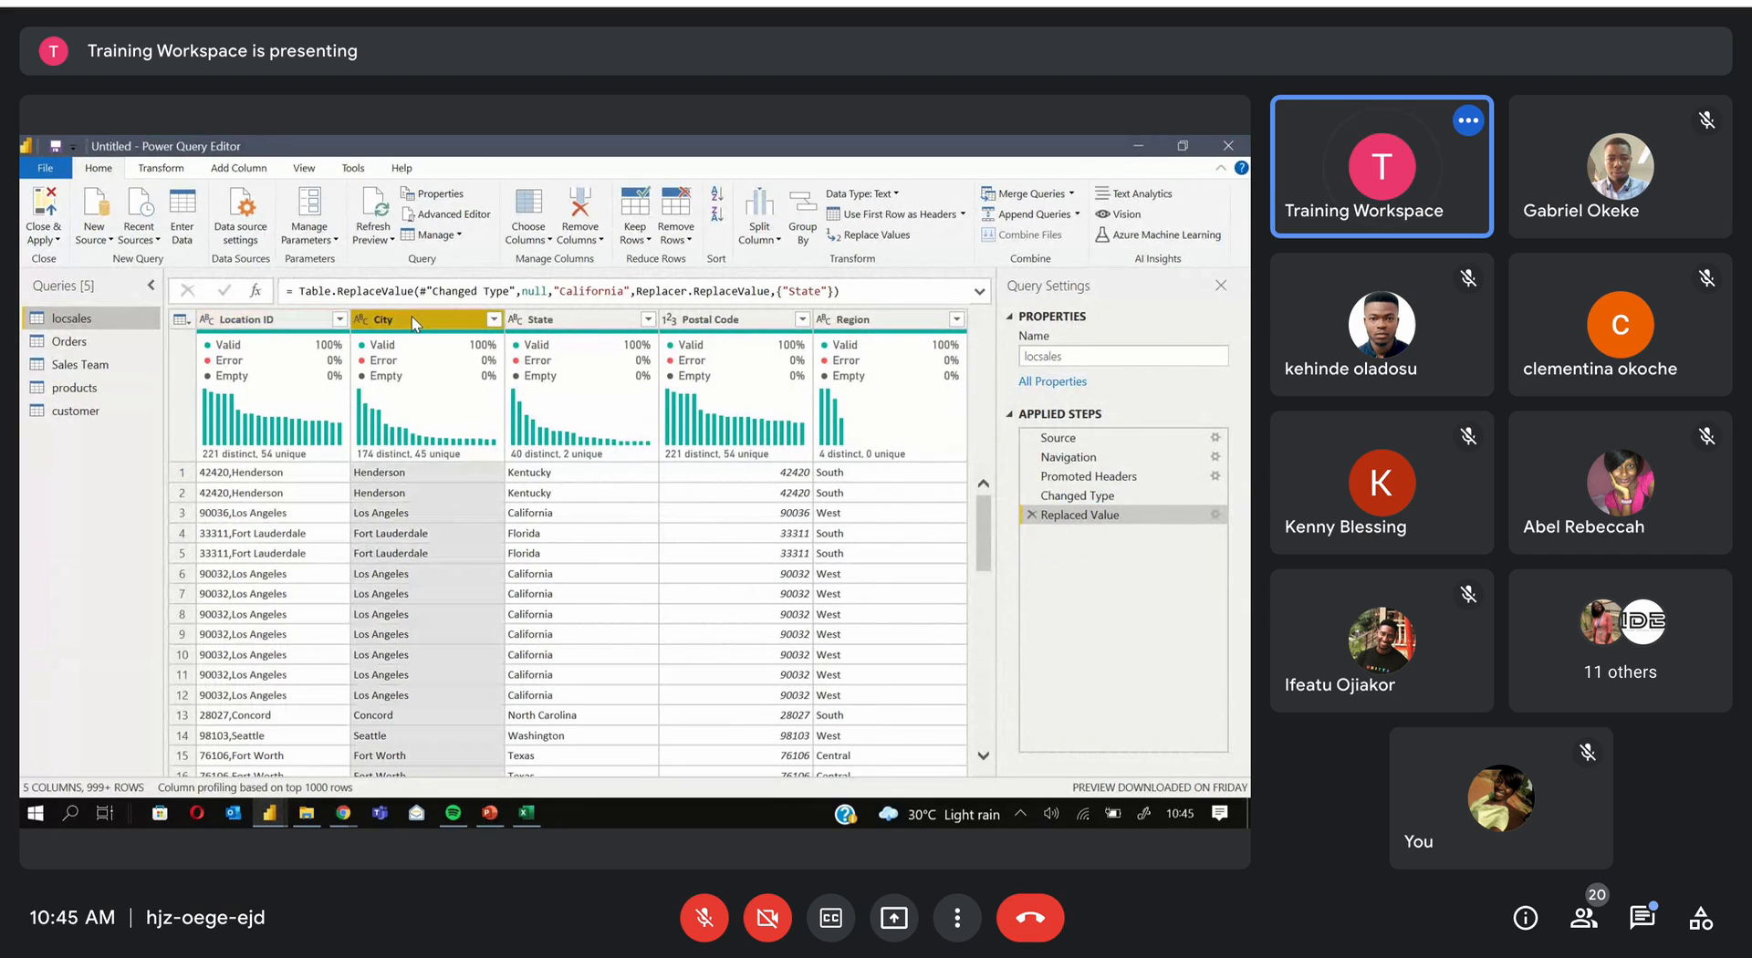
click(548, 319)
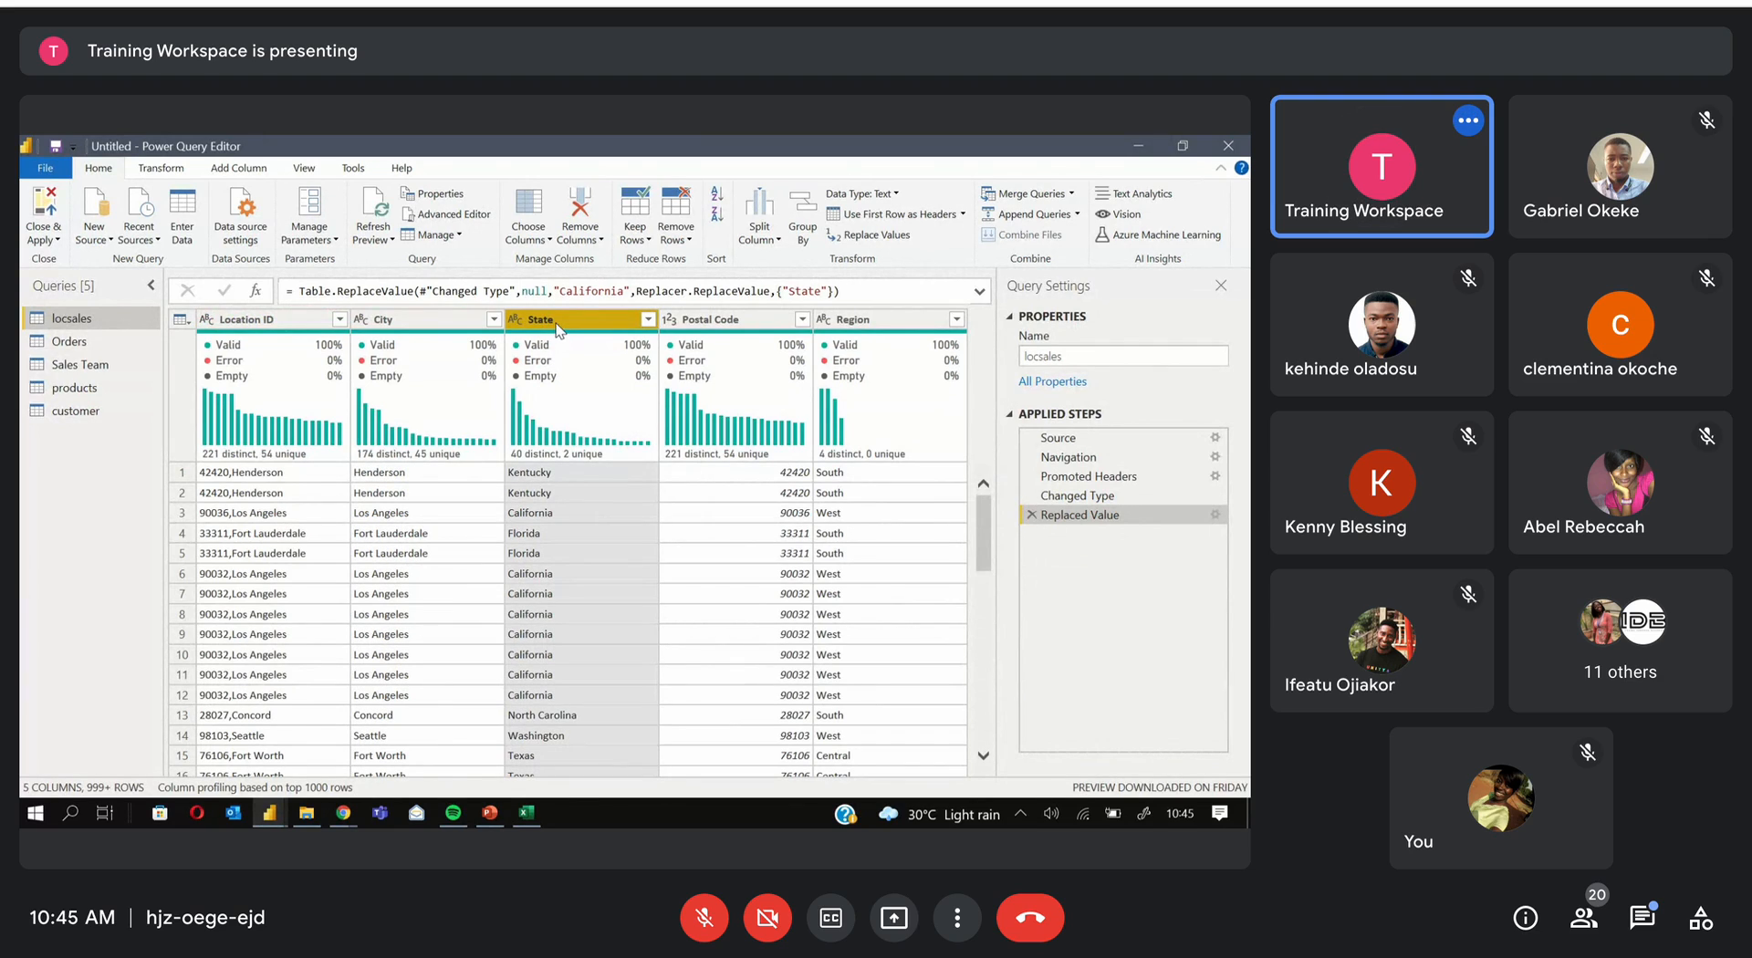
click(898, 321)
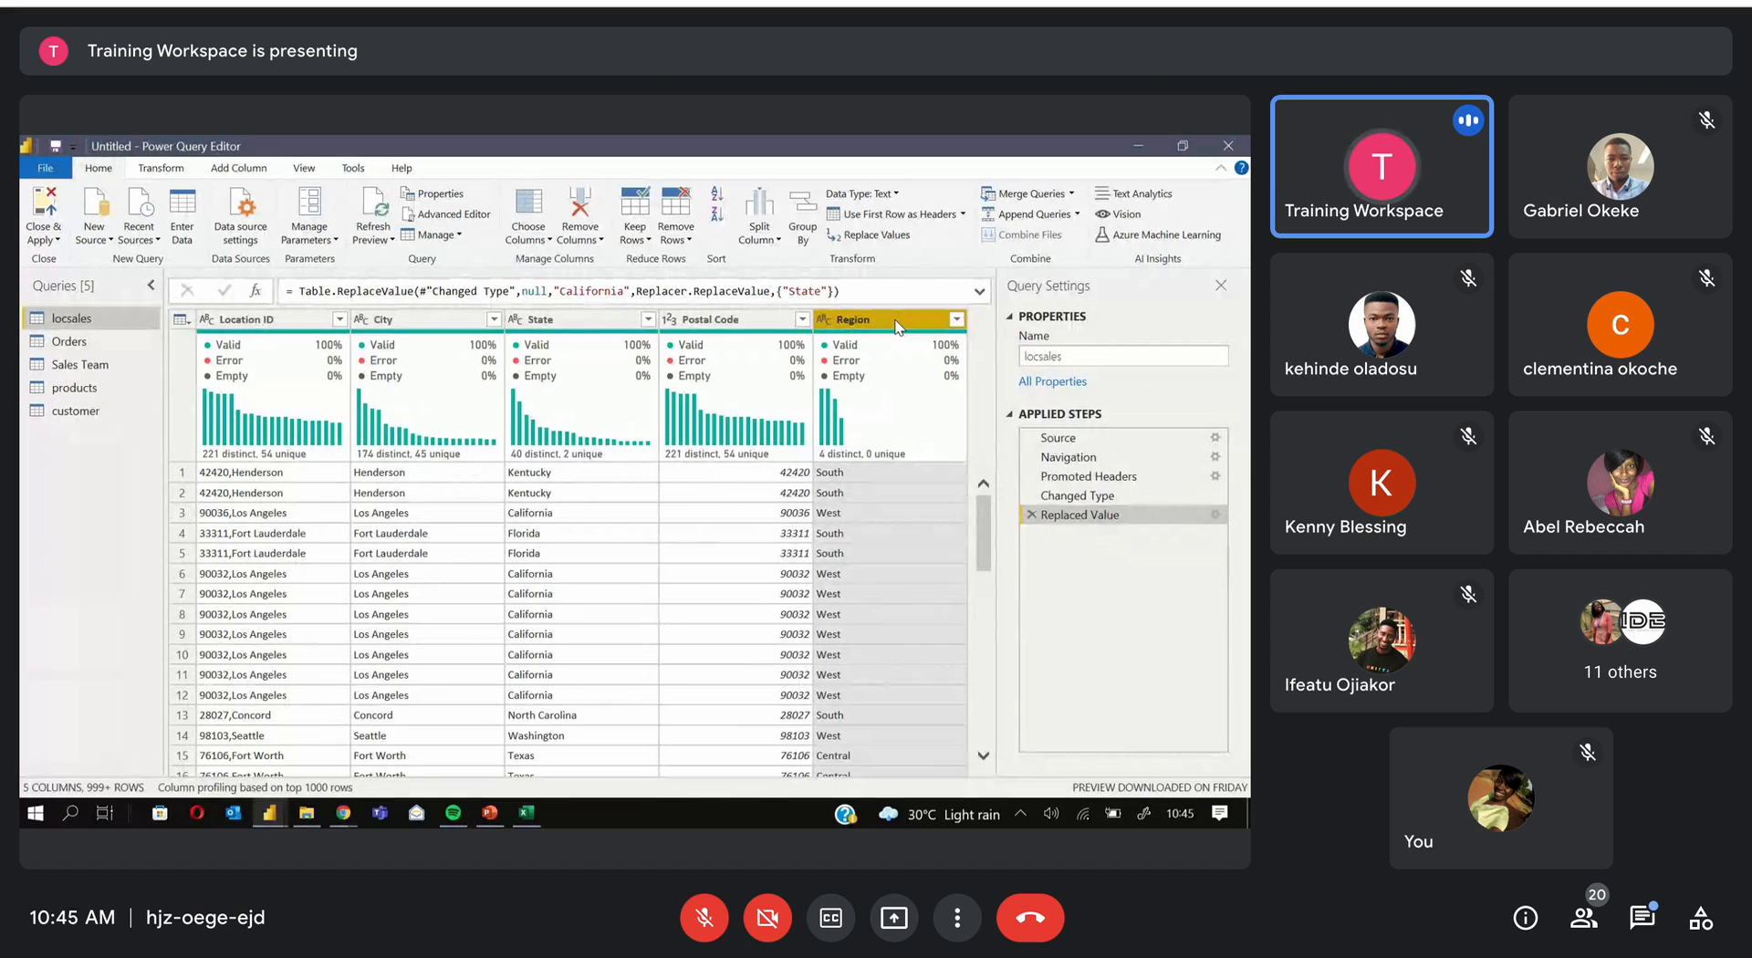
right_click(898, 327)
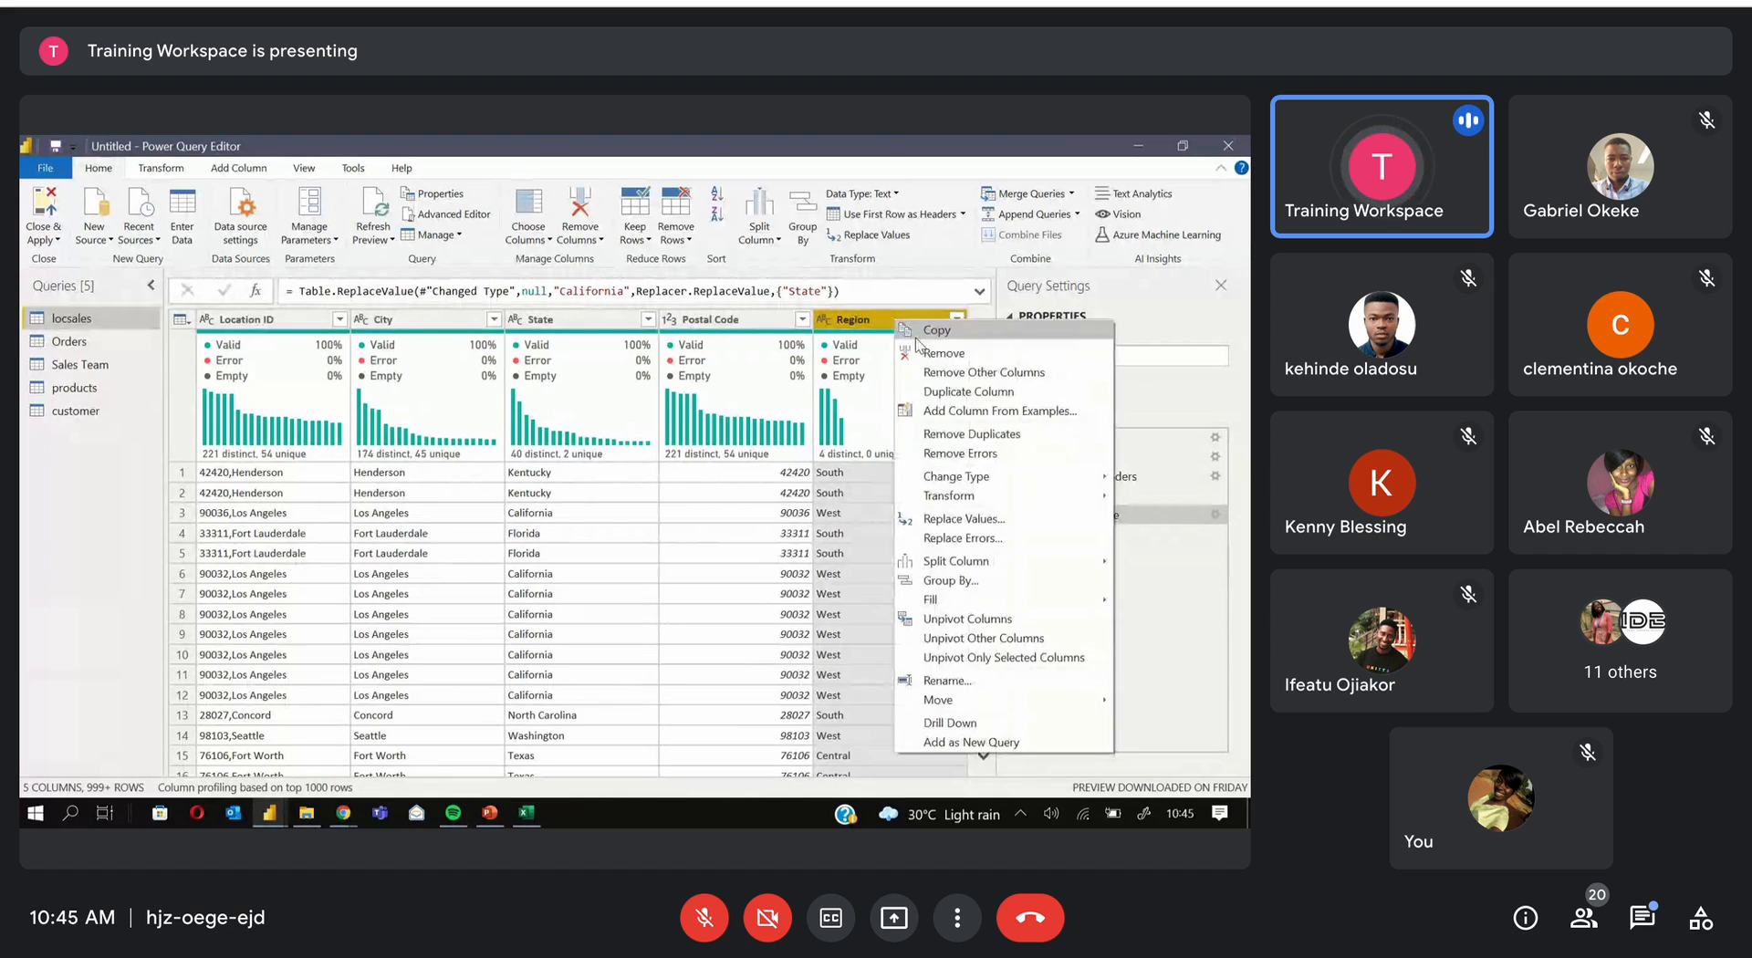
click(980, 437)
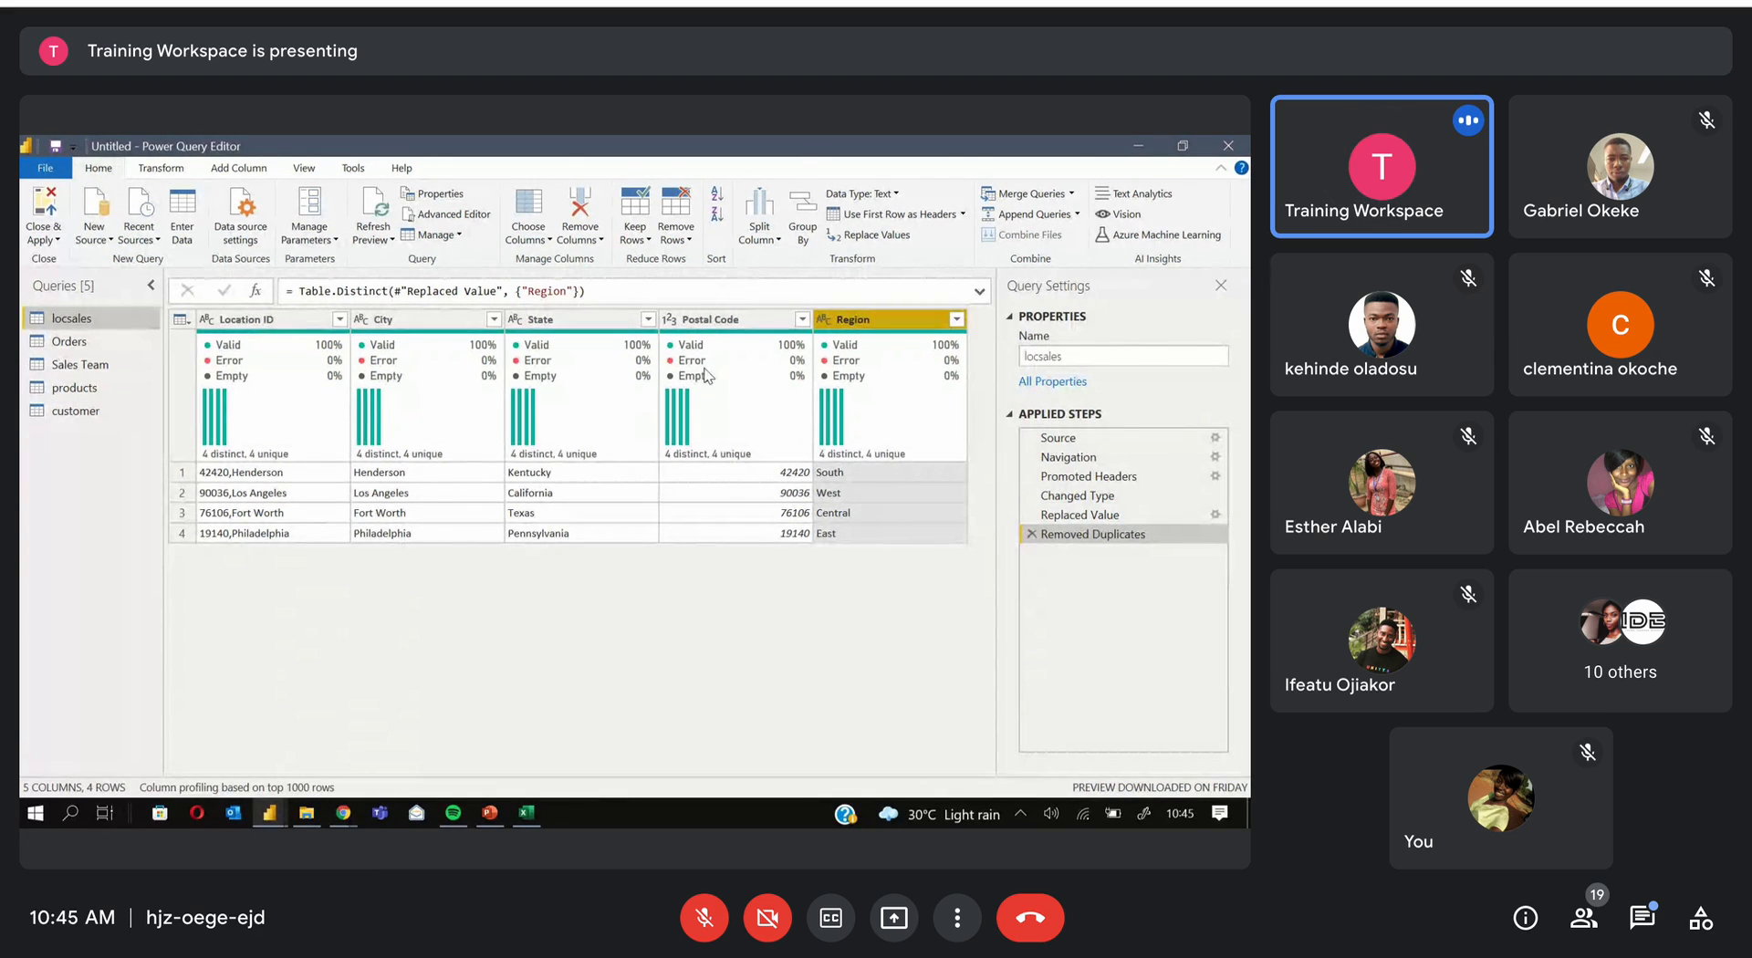
mouse_move(896, 358)
click(1031, 535)
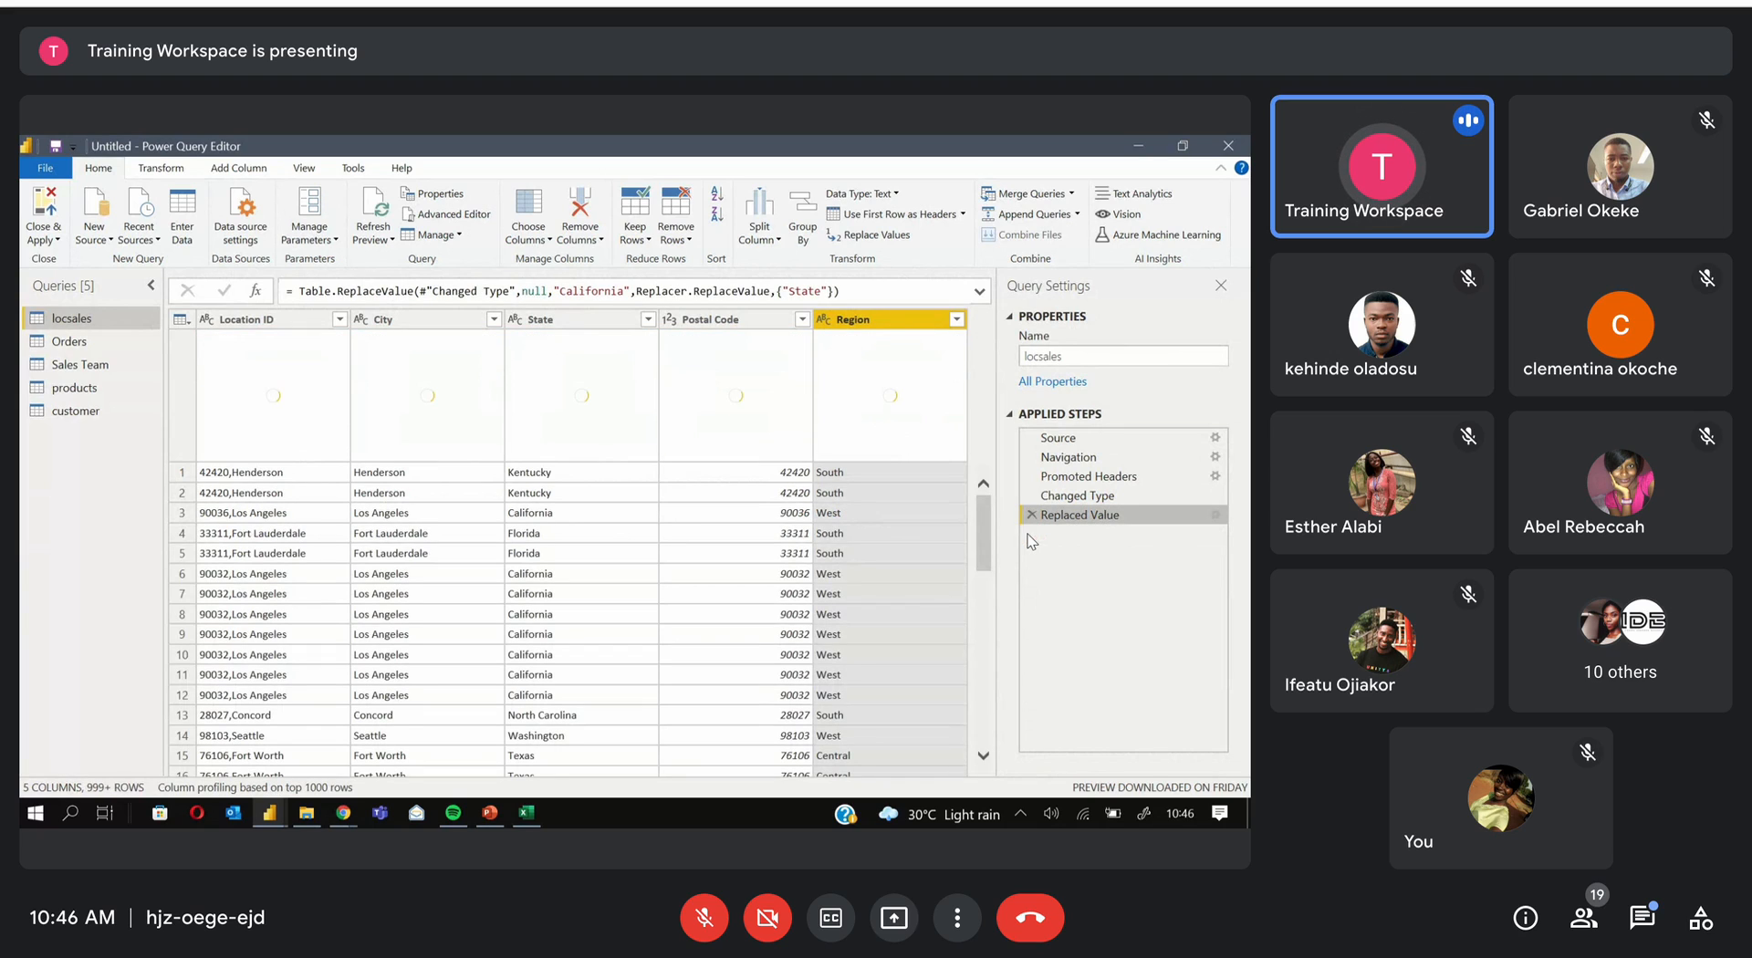
Remove duplicate rows from locsales based on the Location ID column
click(265, 321)
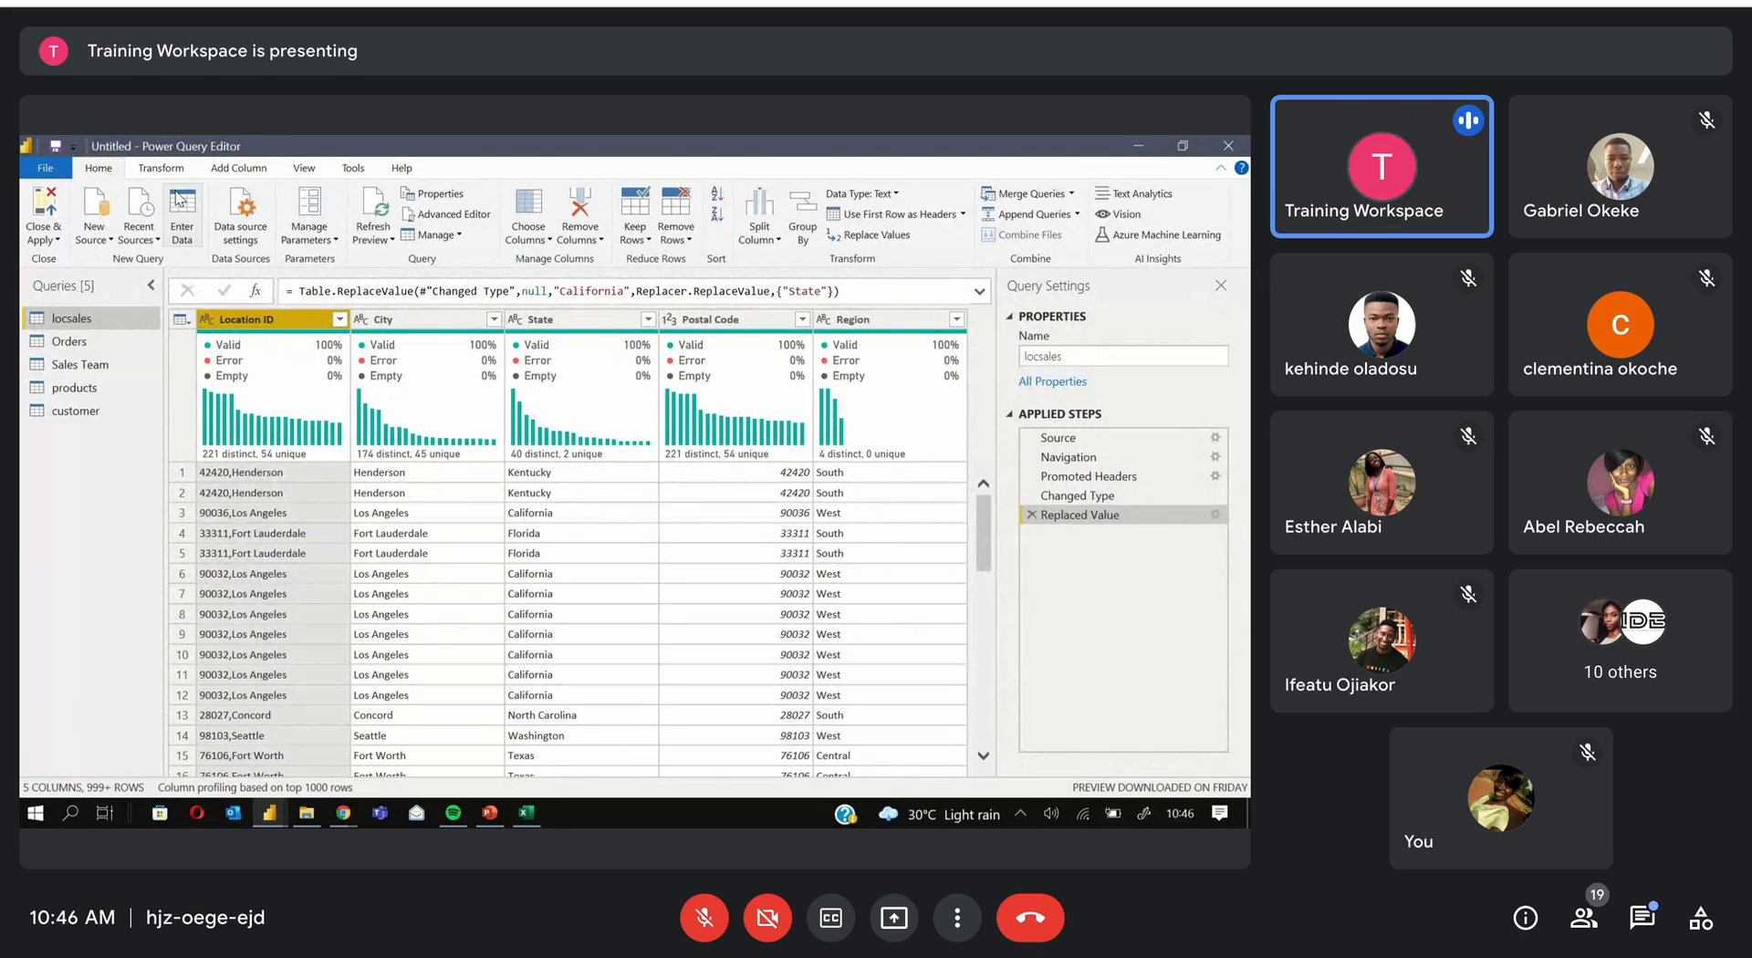
click(169, 168)
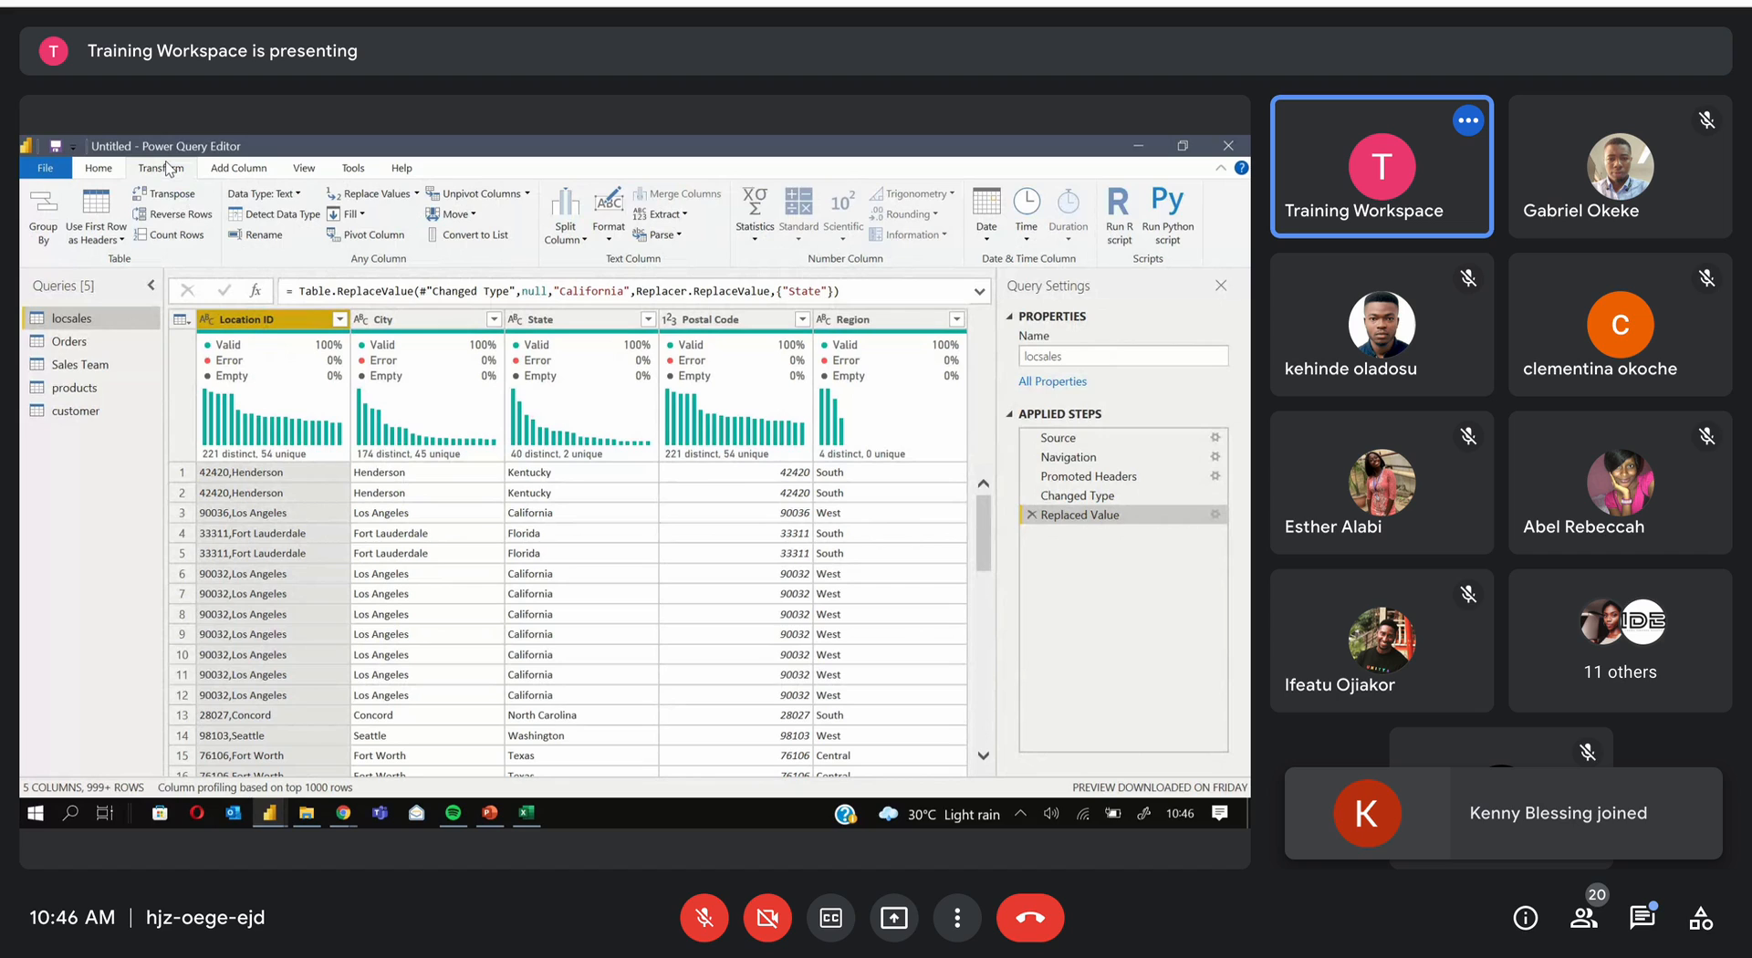
click(96, 168)
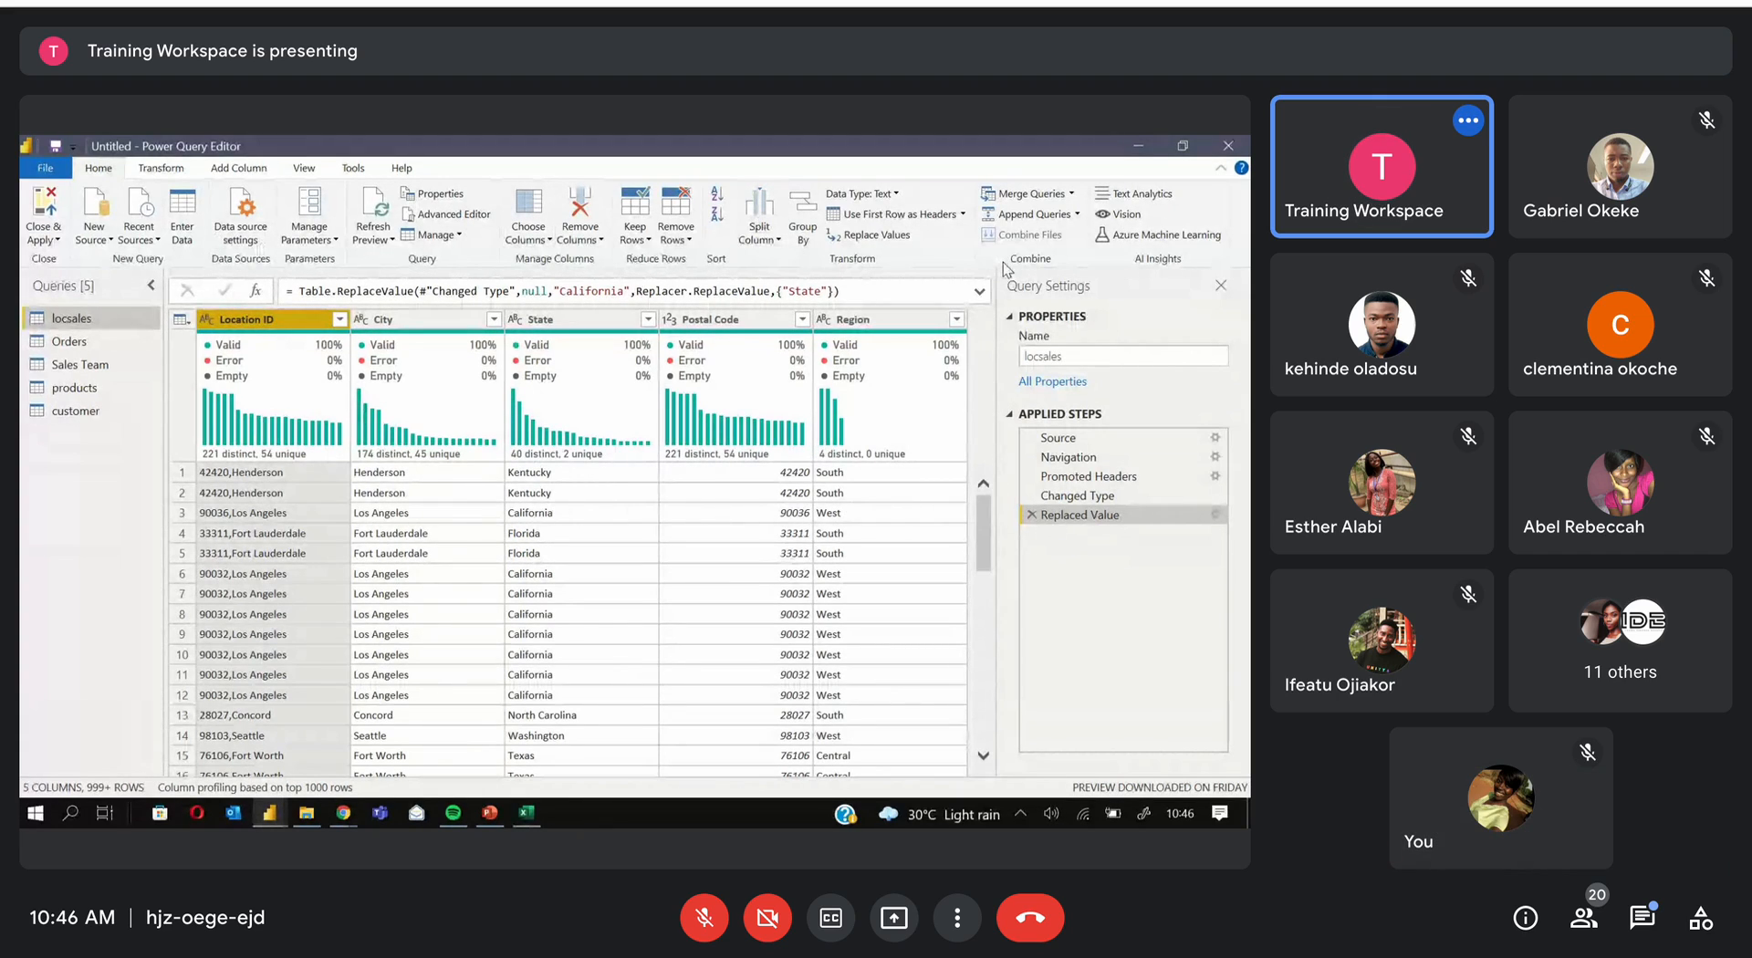
click(214, 170)
click(188, 172)
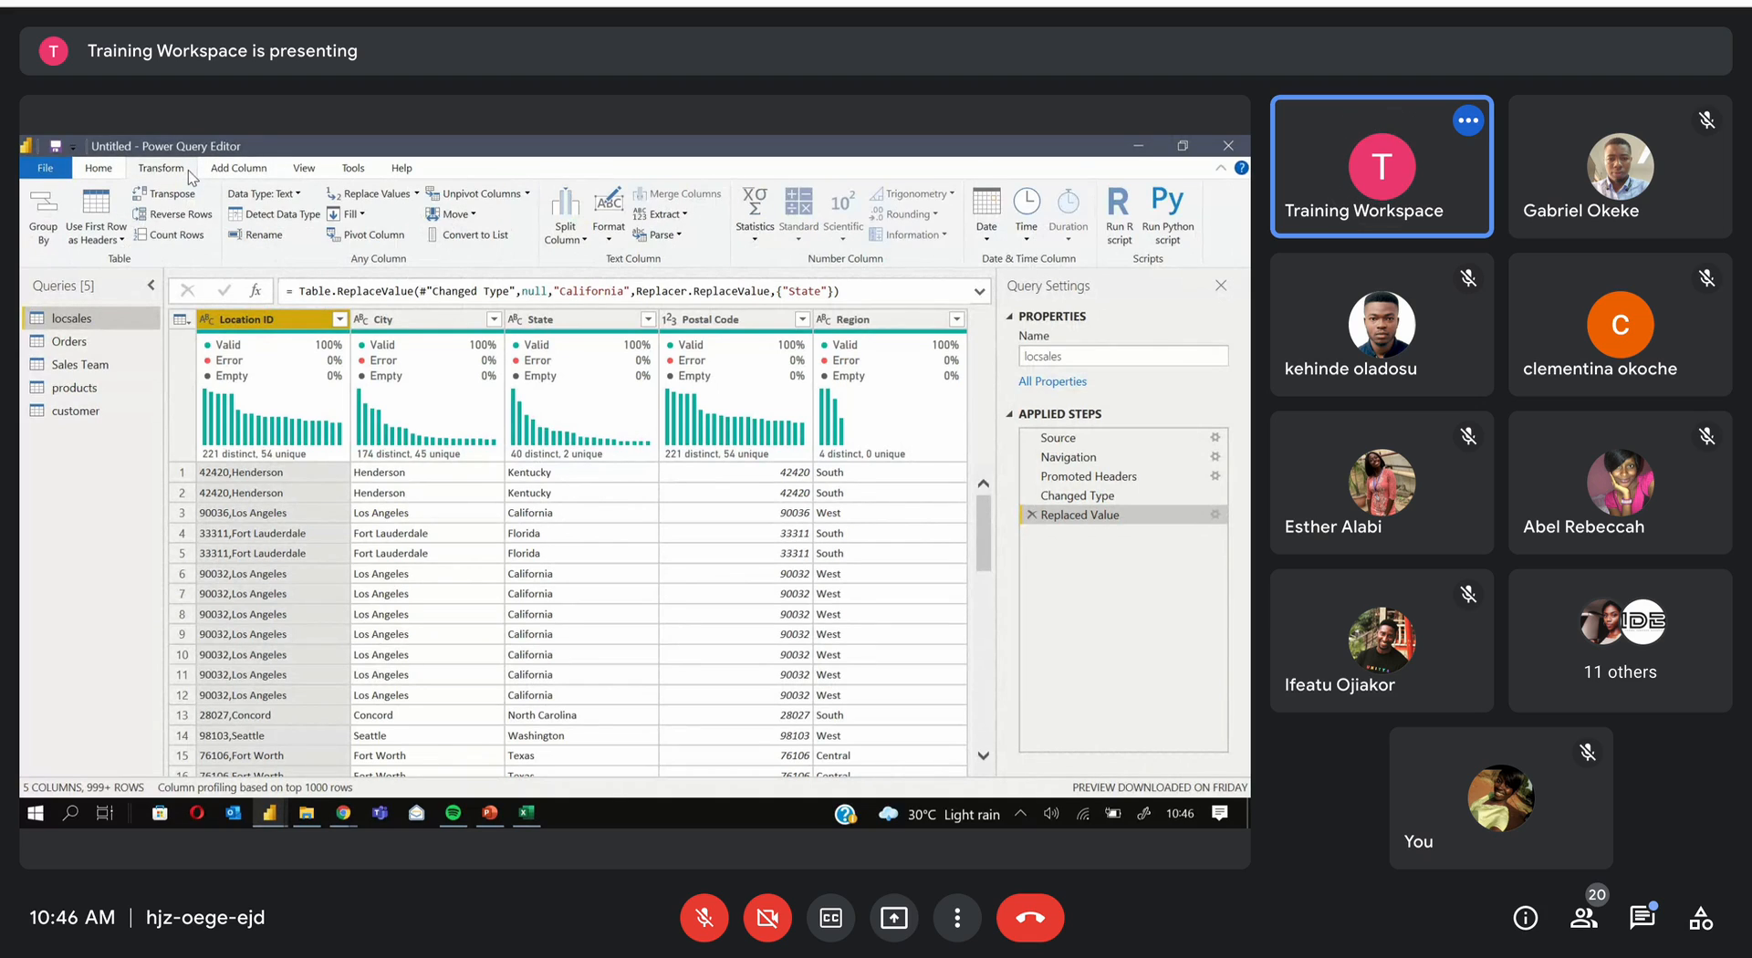
click(100, 169)
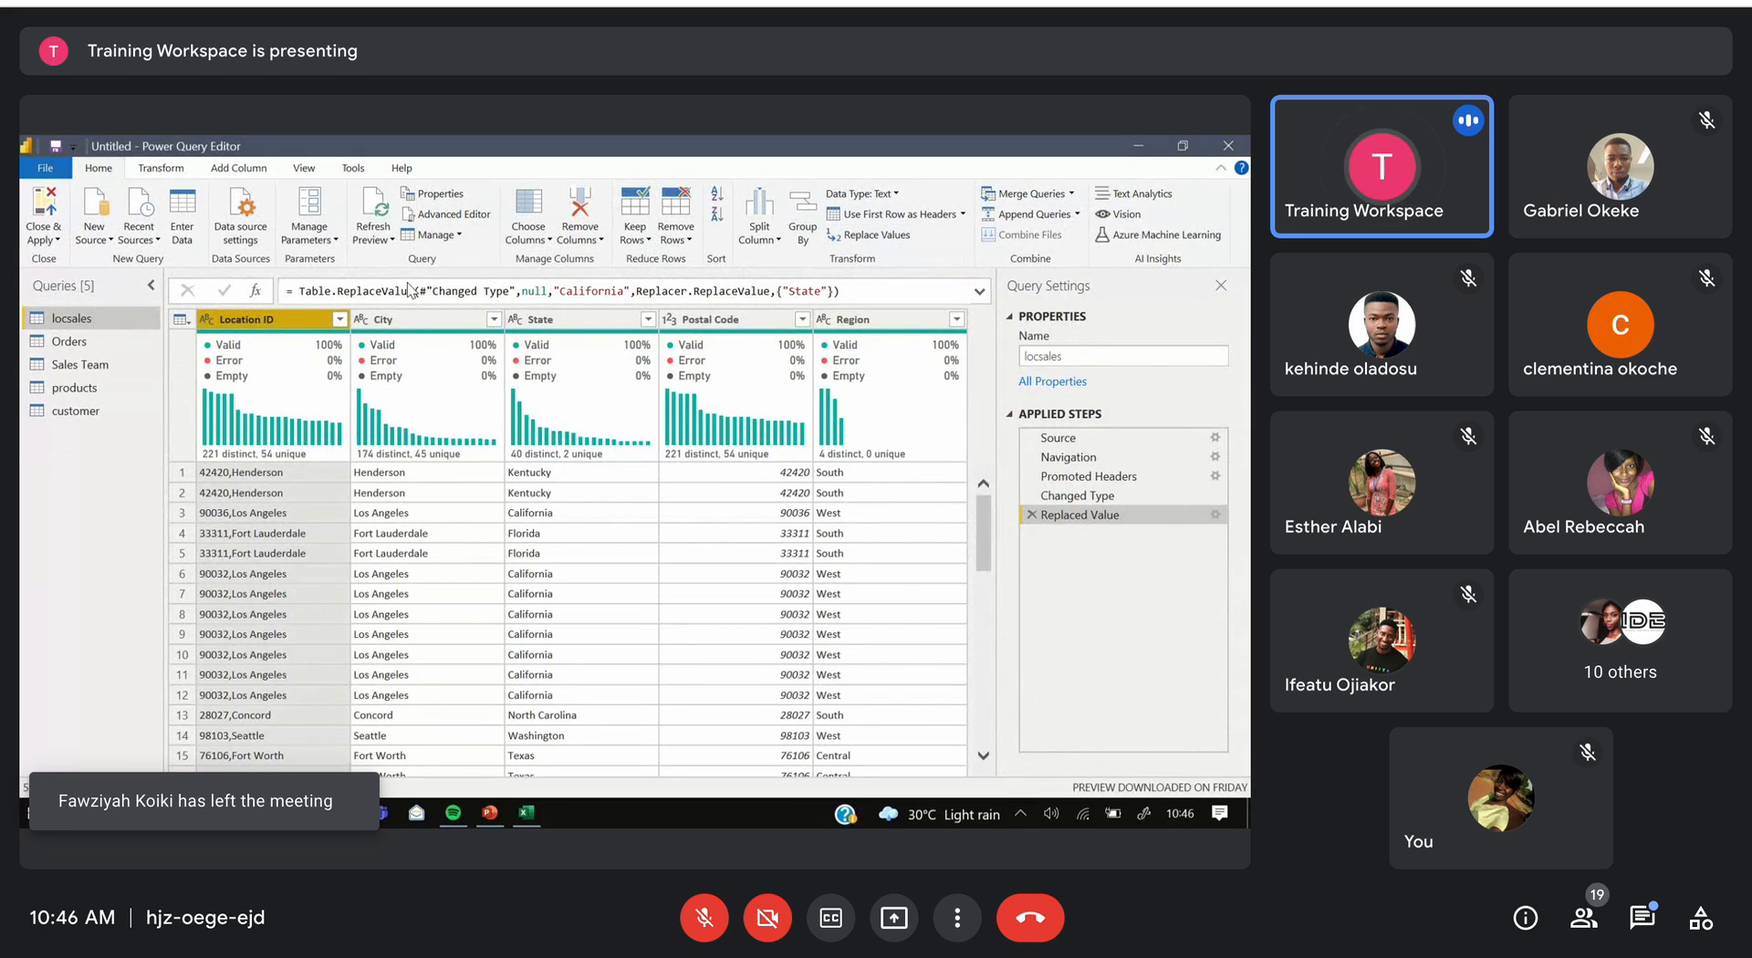
right_click(282, 319)
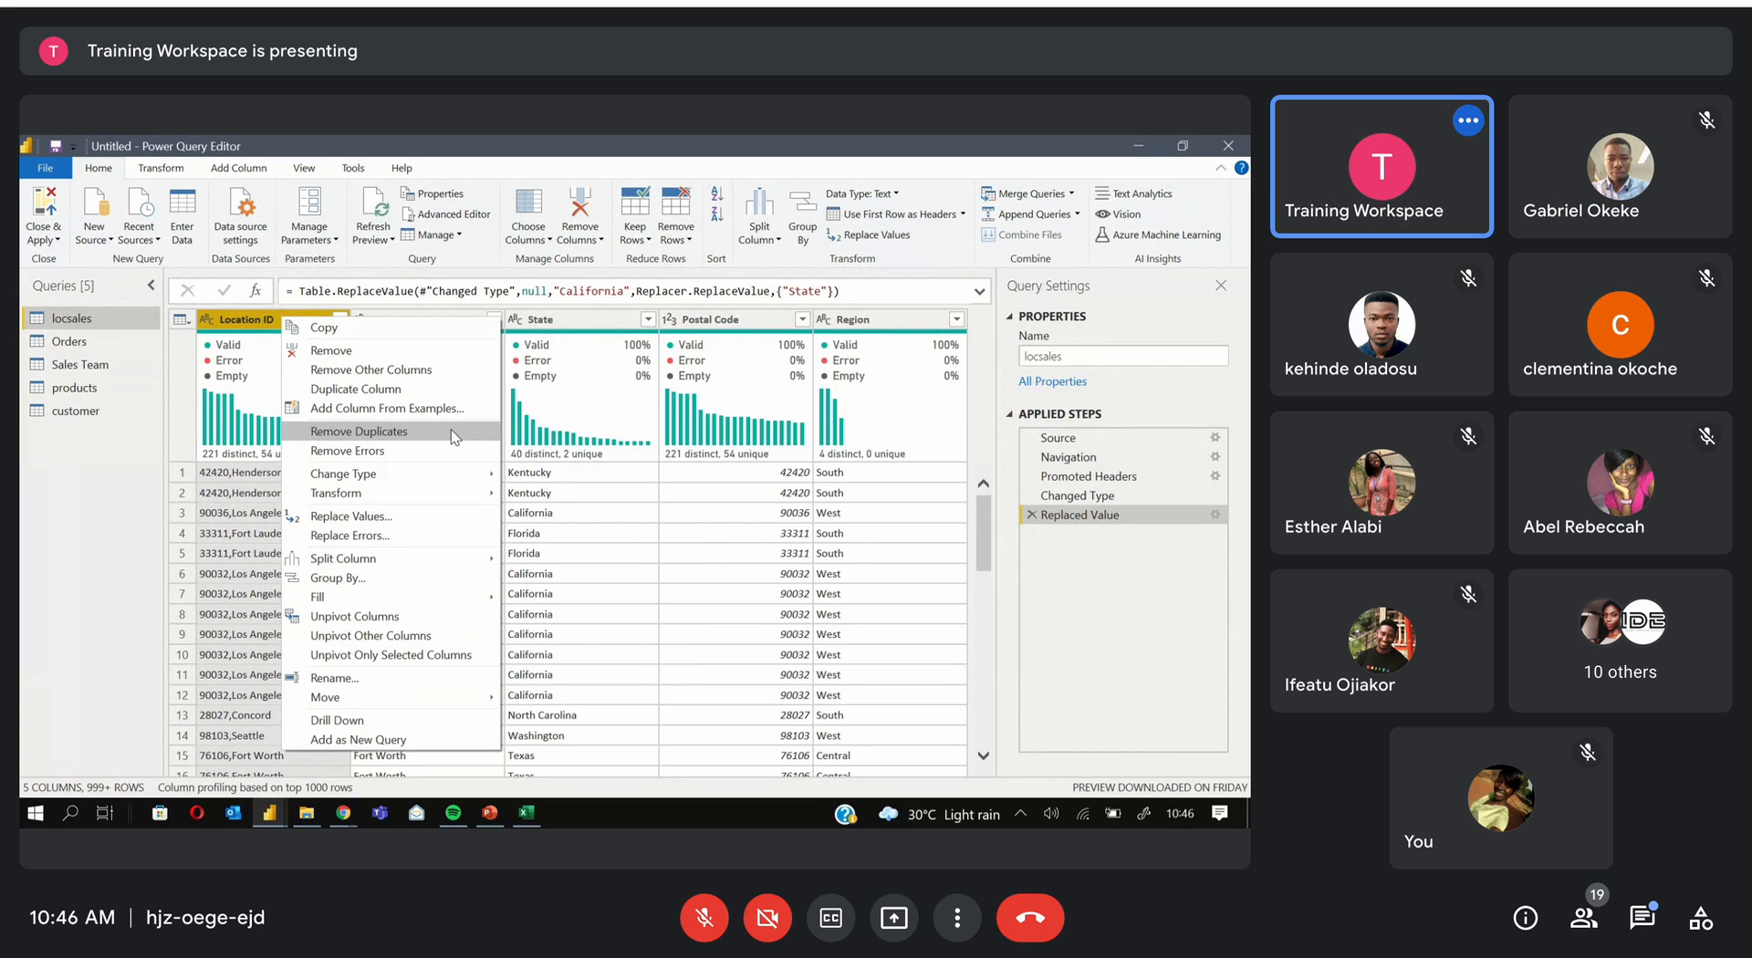
click(365, 435)
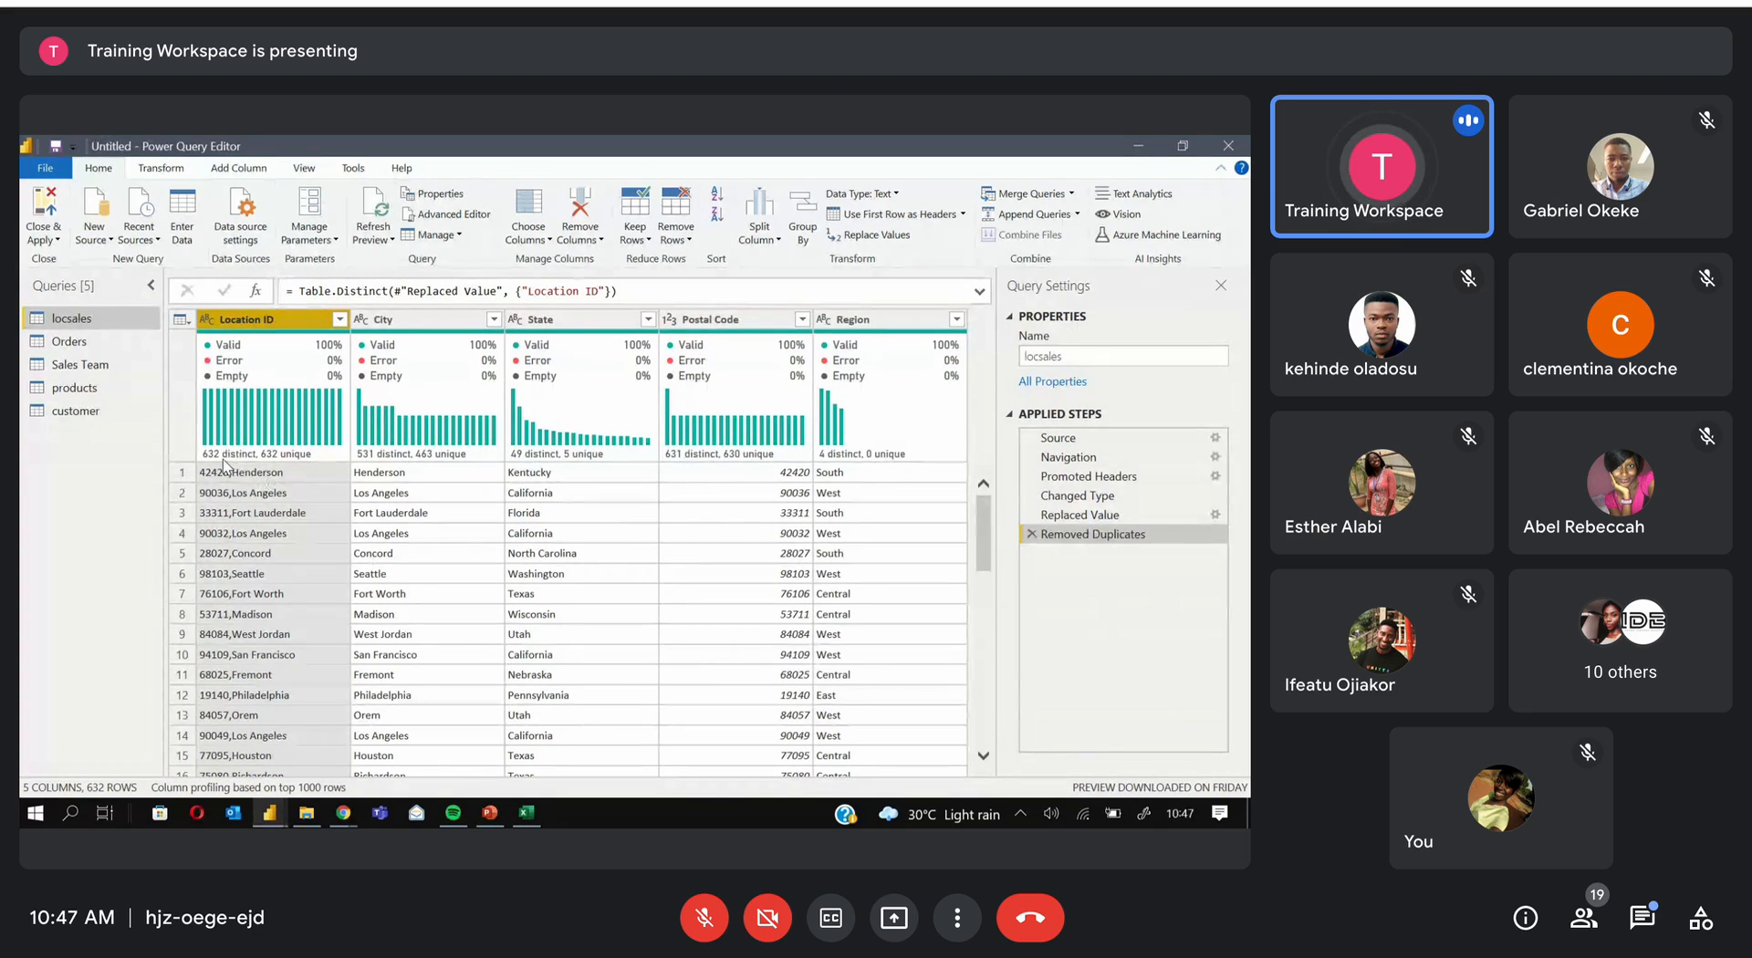
Examine the Location ID distribution, the available row-removal options and the rows of the deduplicated locsales query
mouse_move(226, 463)
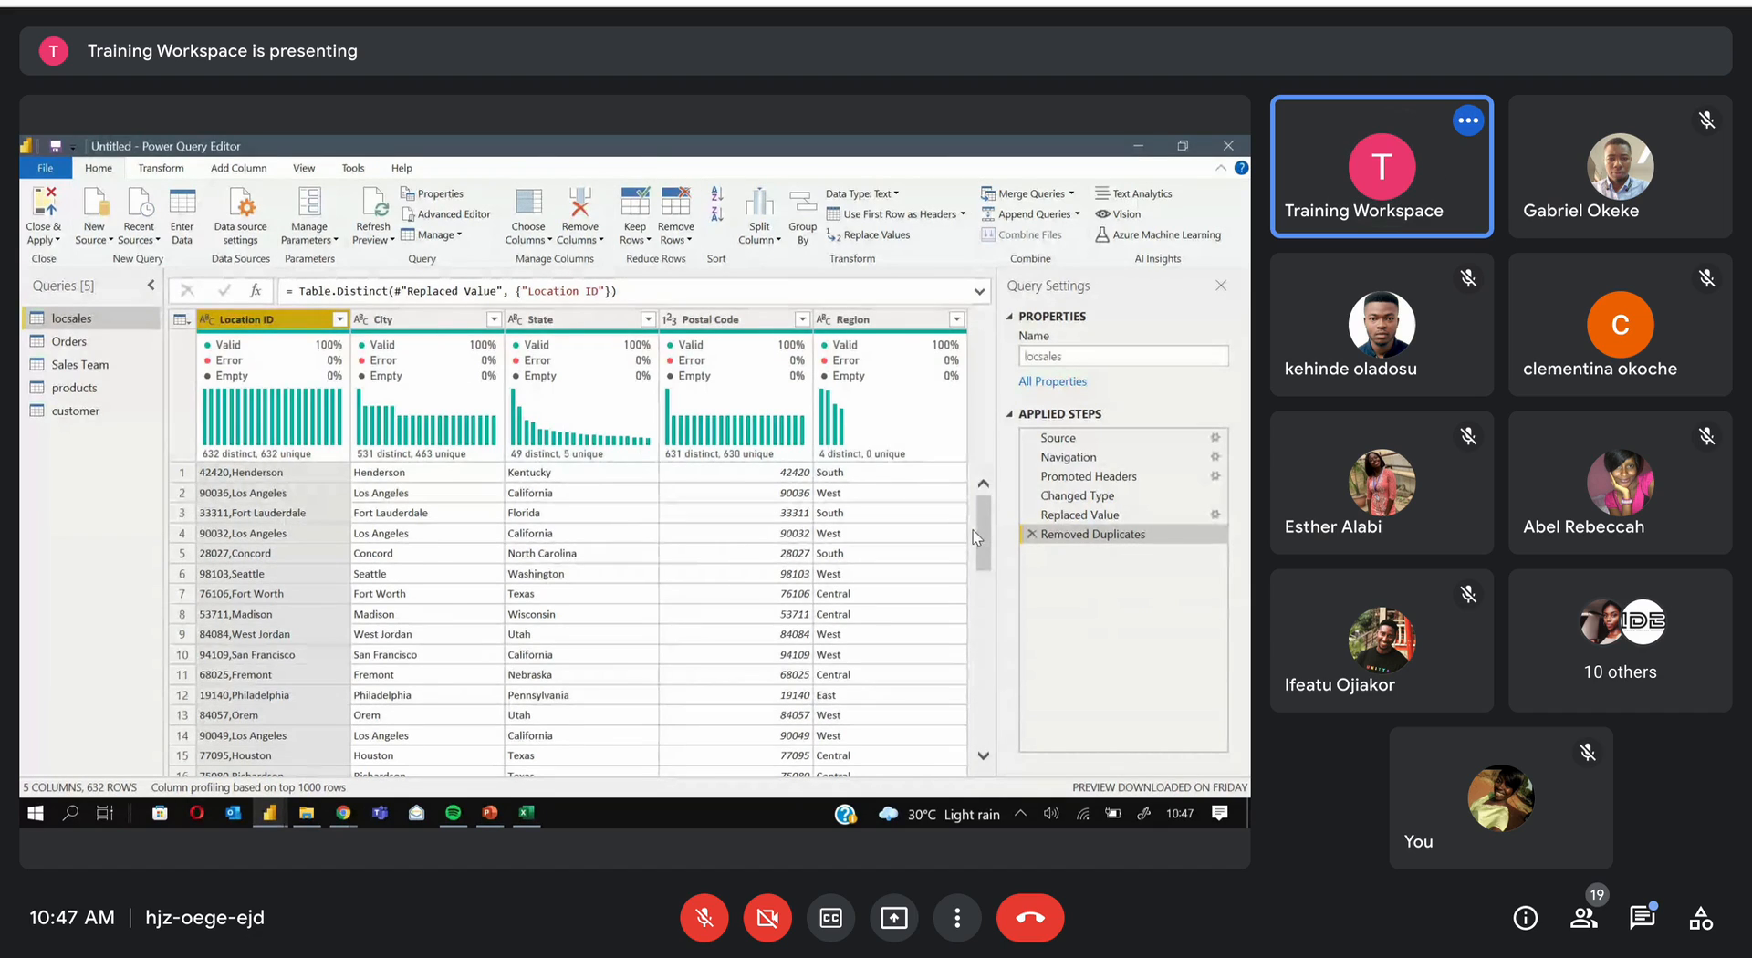
drag(982, 534, 952, 472)
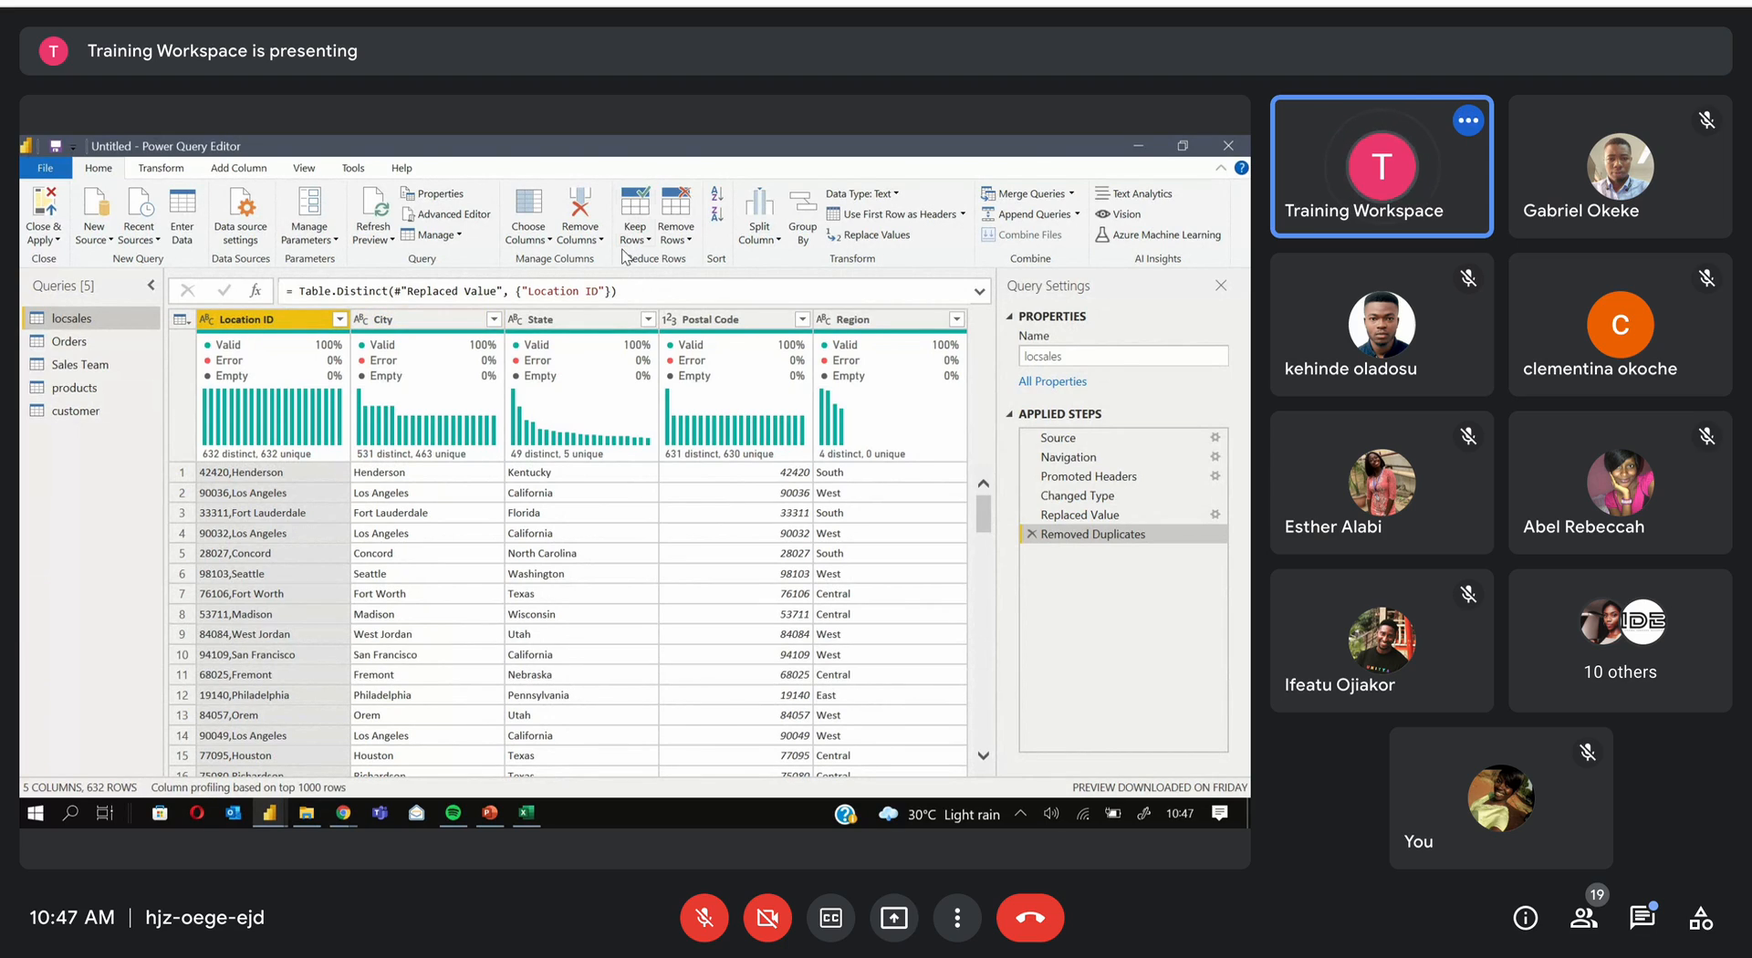
click(689, 241)
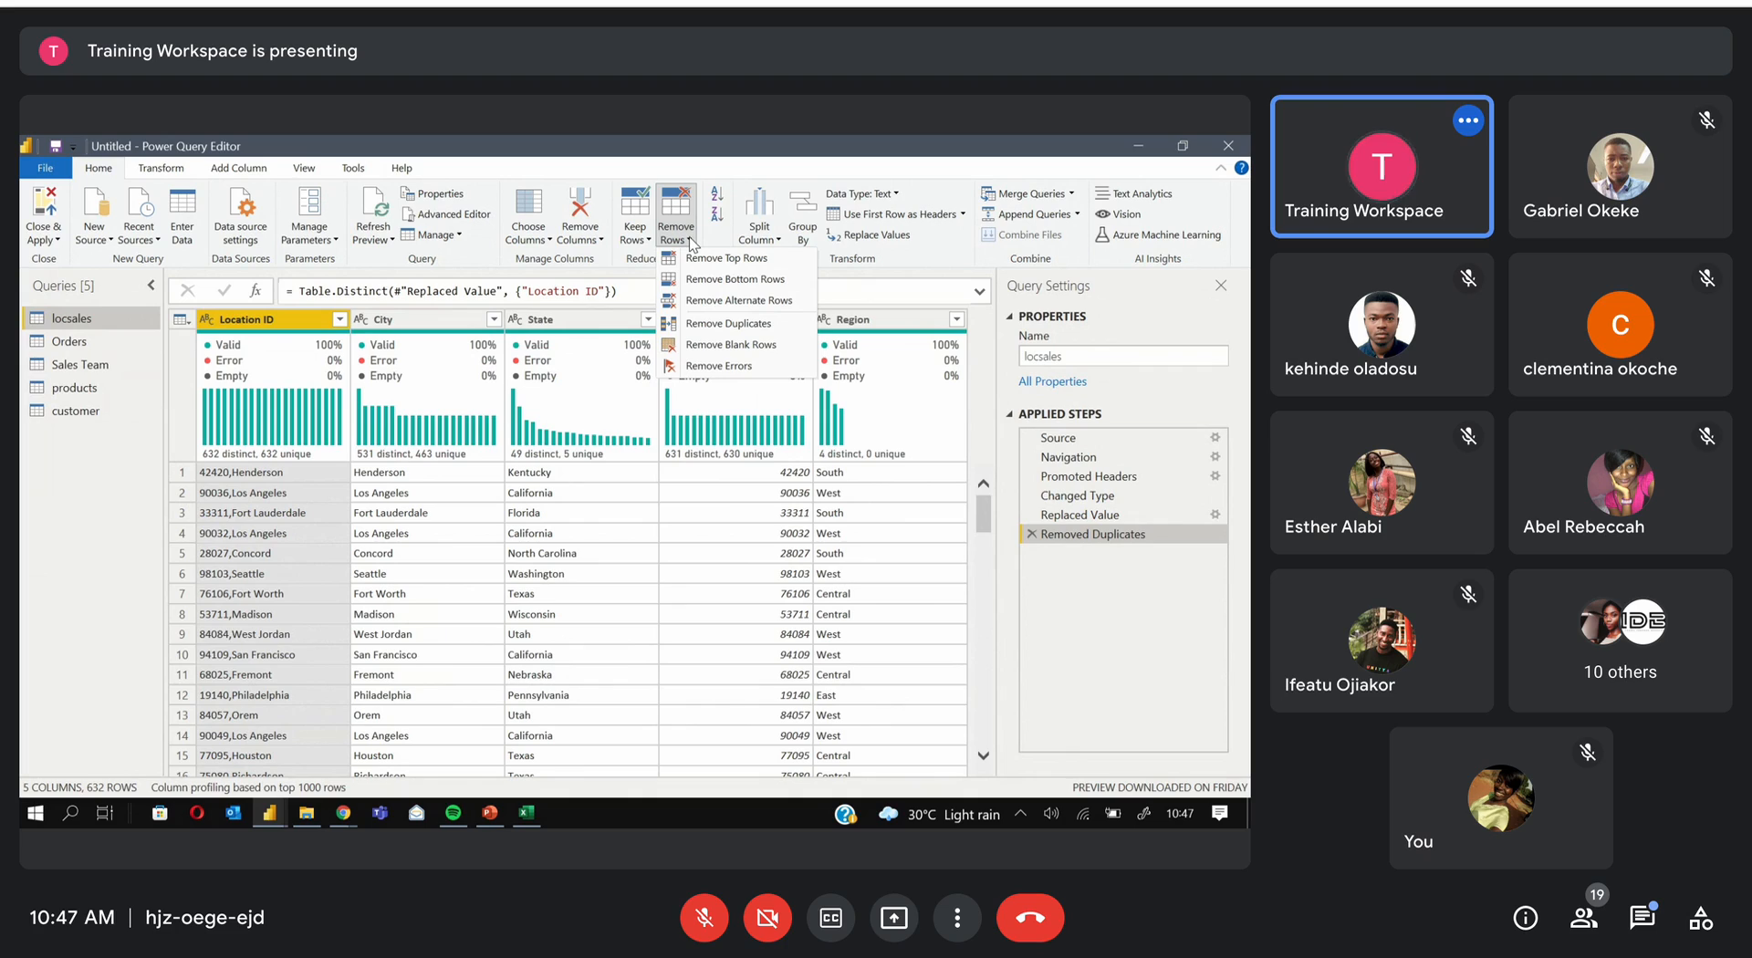
click(690, 240)
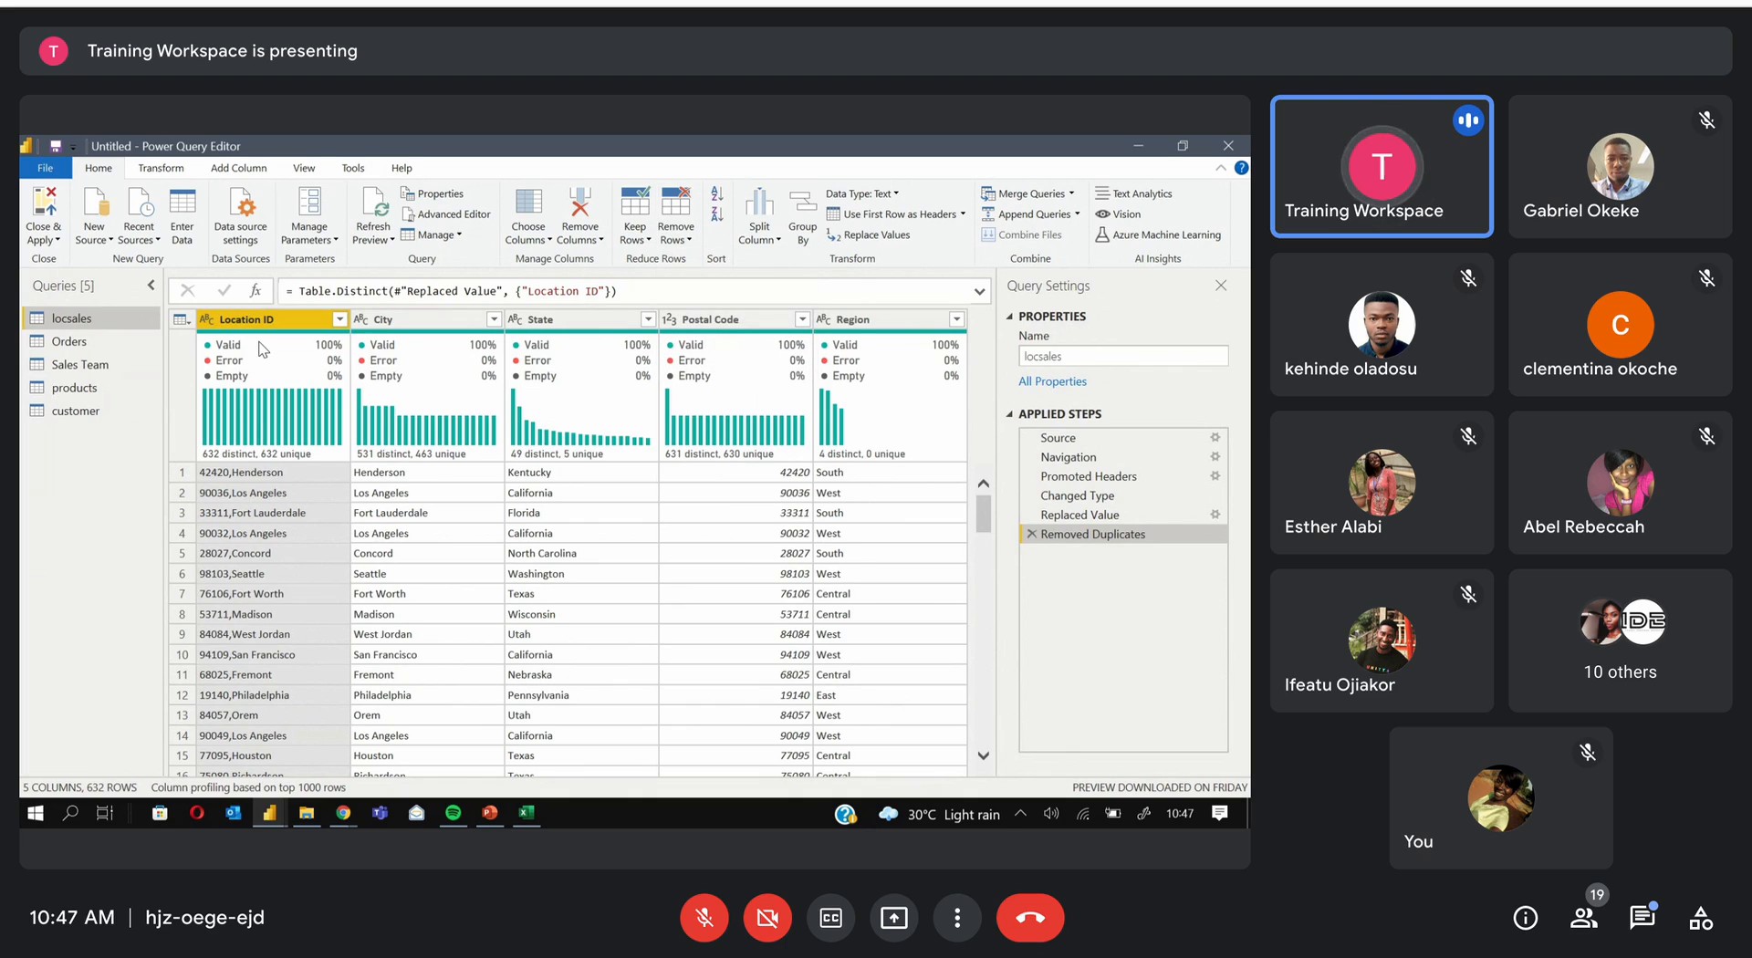
mouse_move(262, 350)
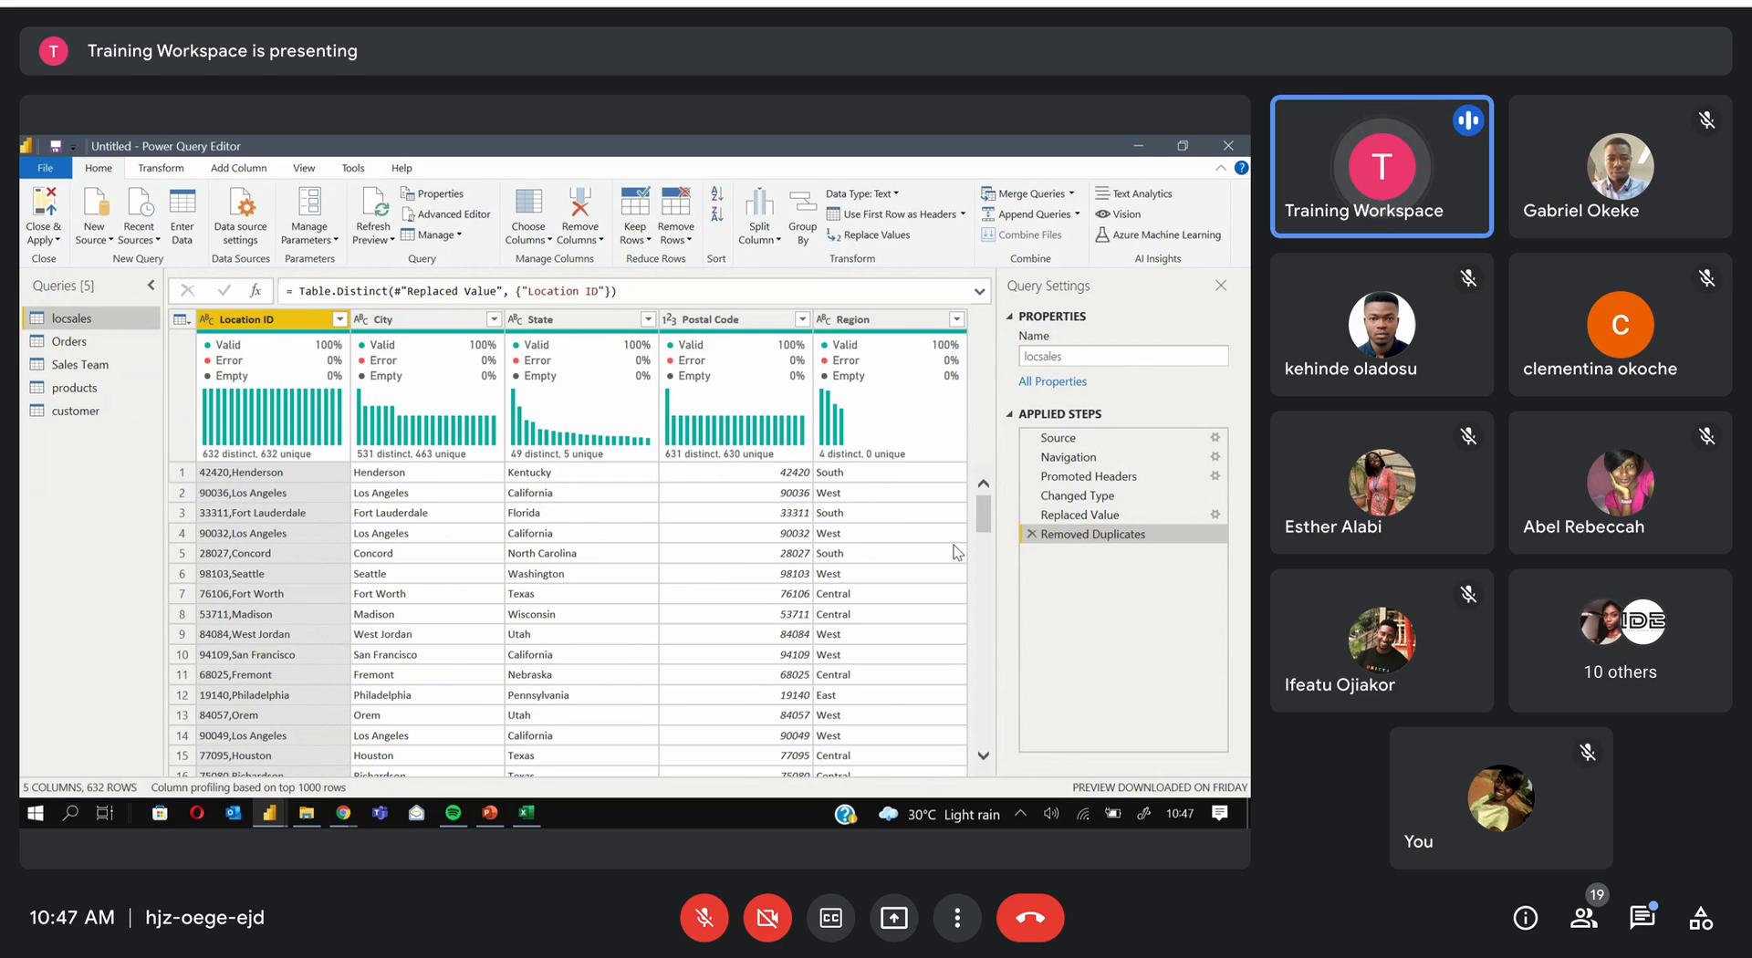
drag(982, 511, 990, 748)
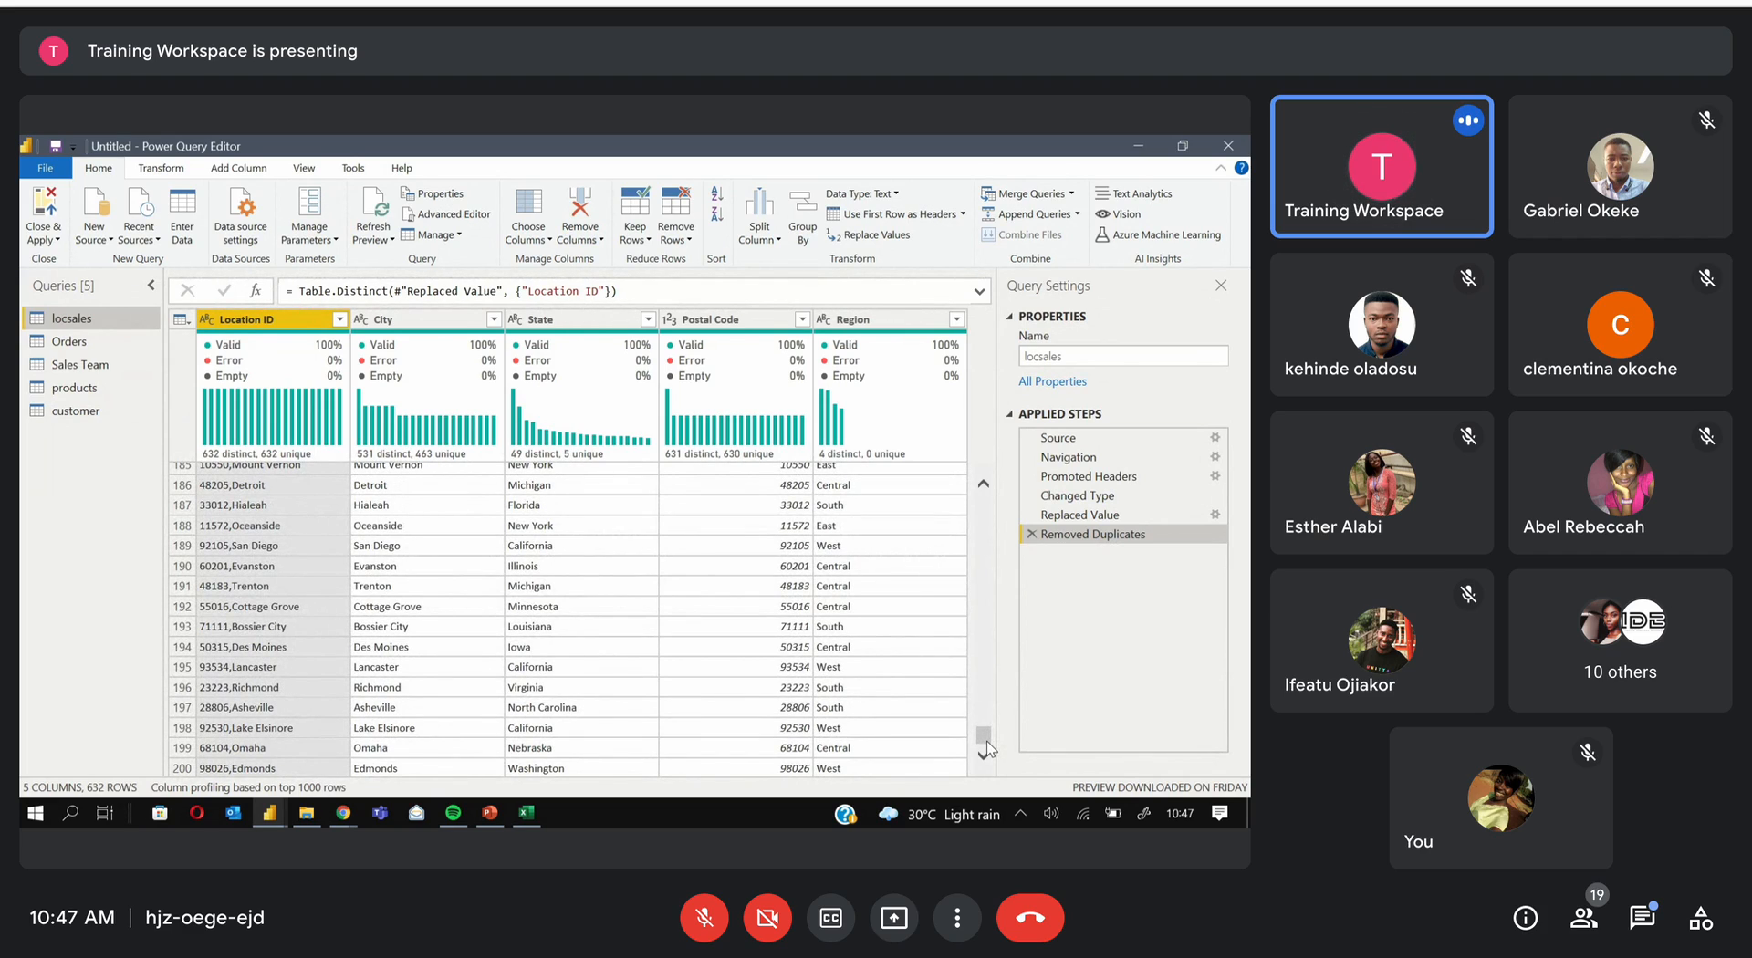
drag(990, 749, 984, 504)
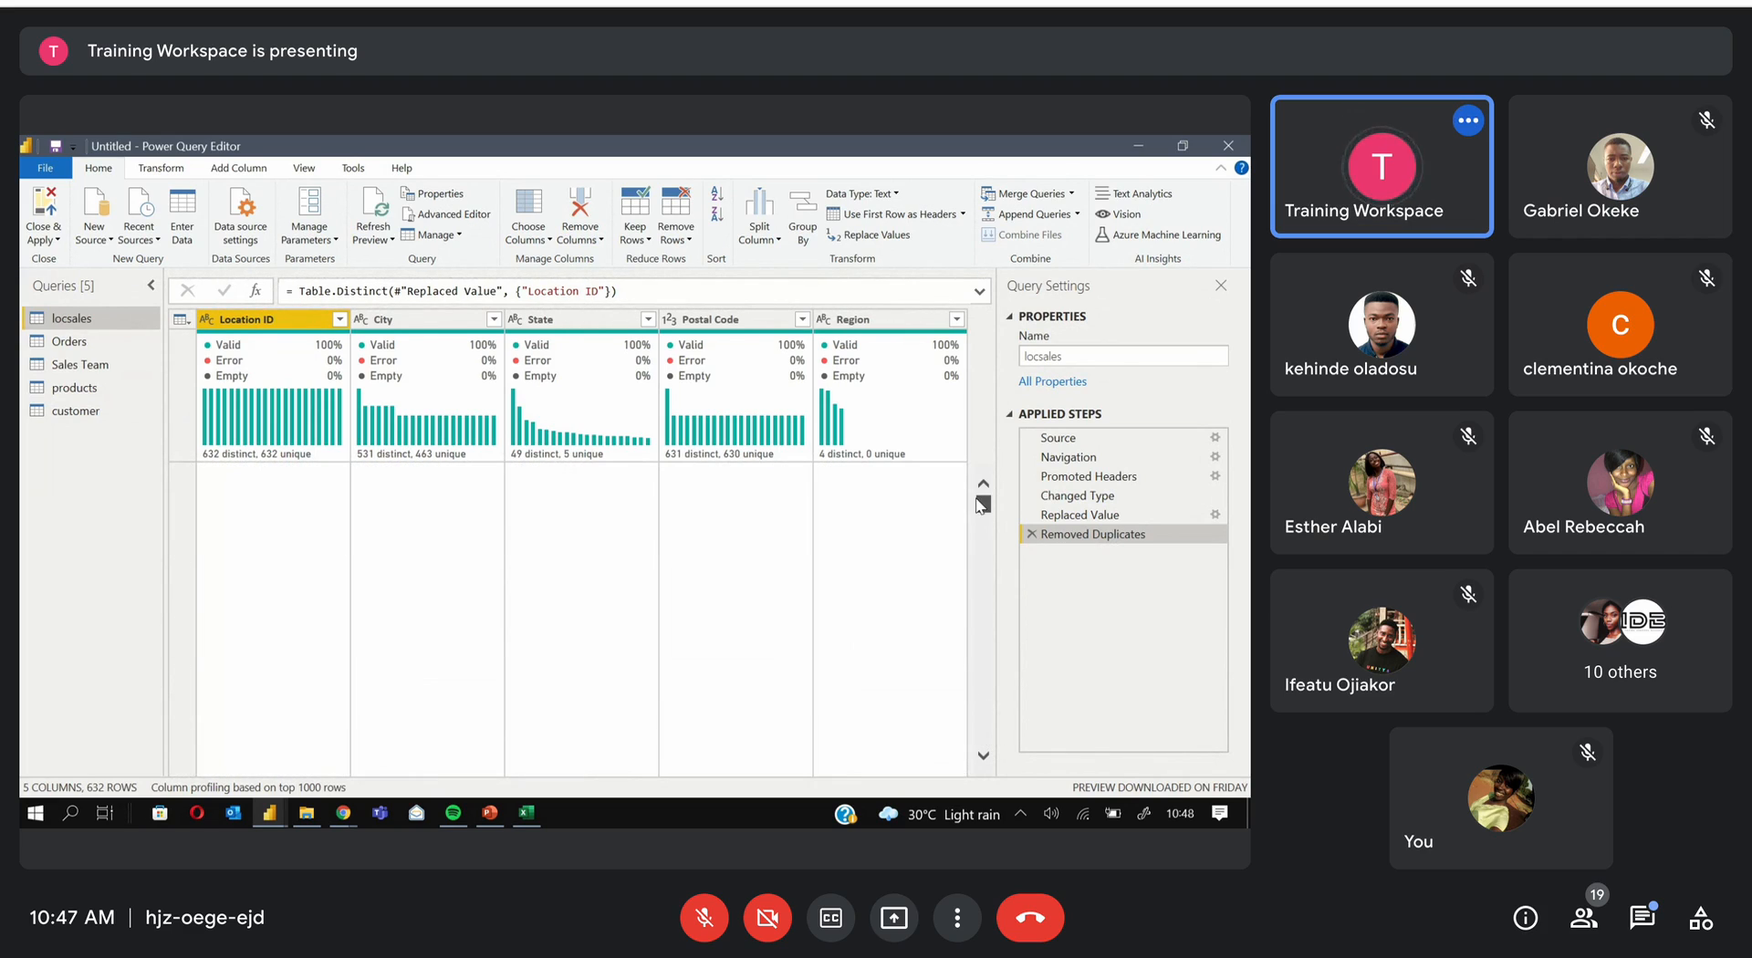
View the Orders query briefly, return to locsales and check its columns from Location ID through Region
click(84, 338)
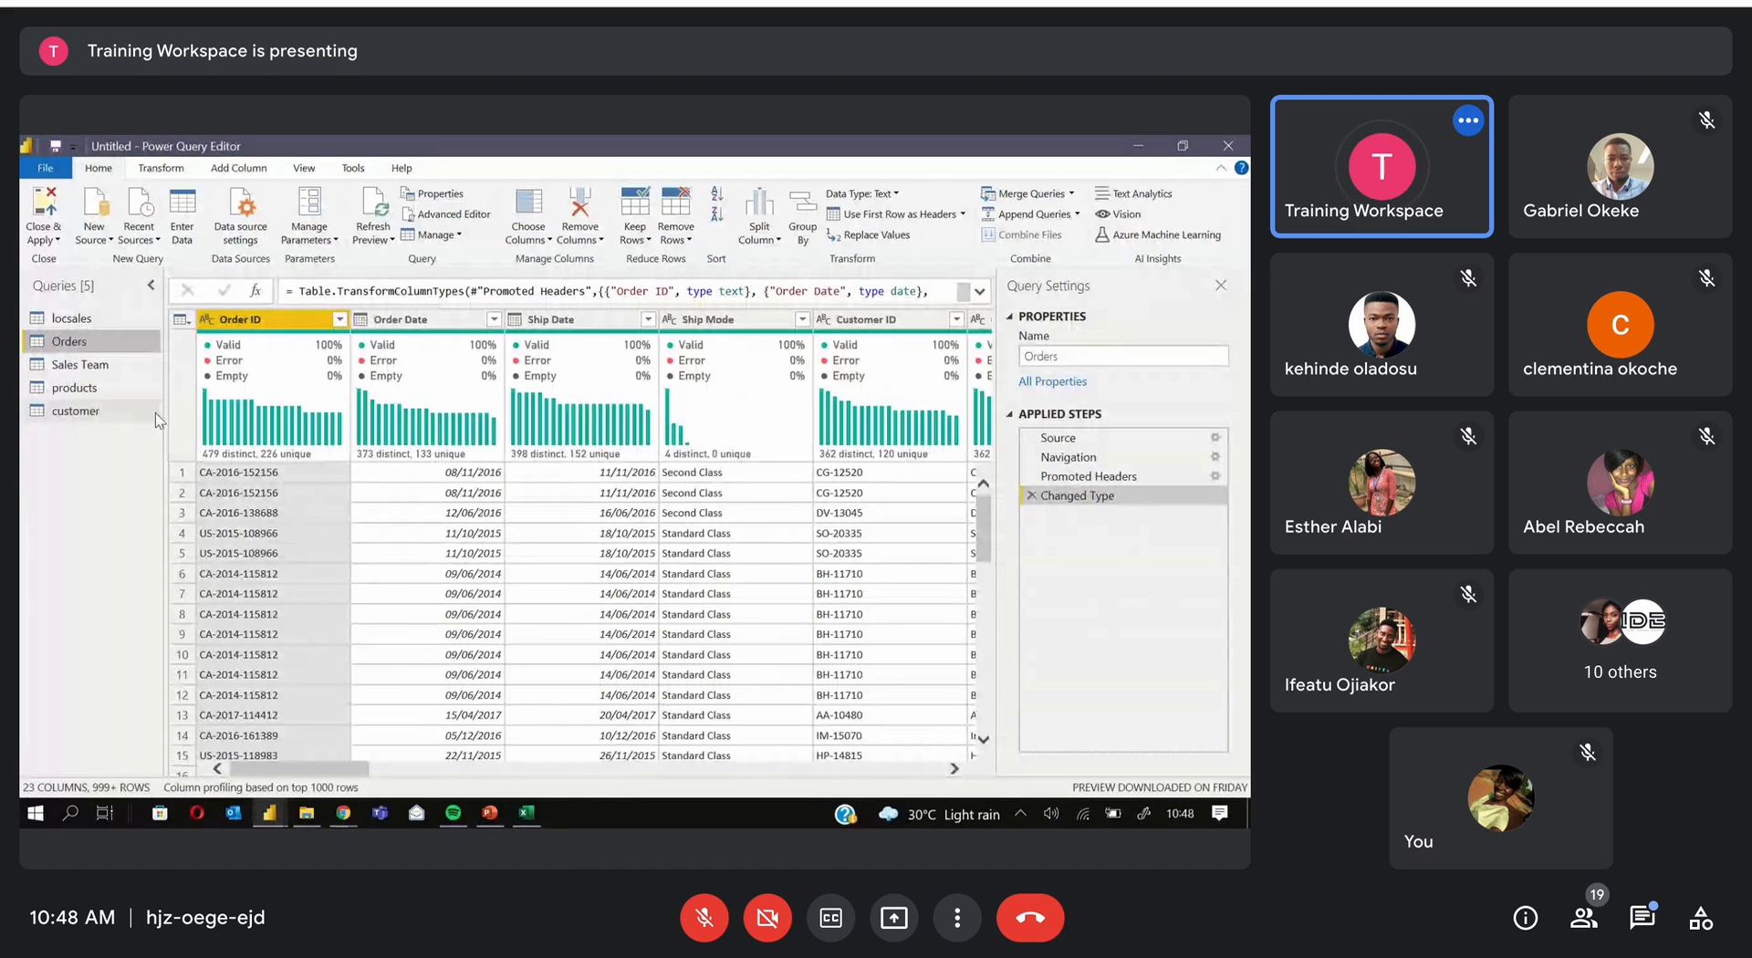
click(95, 313)
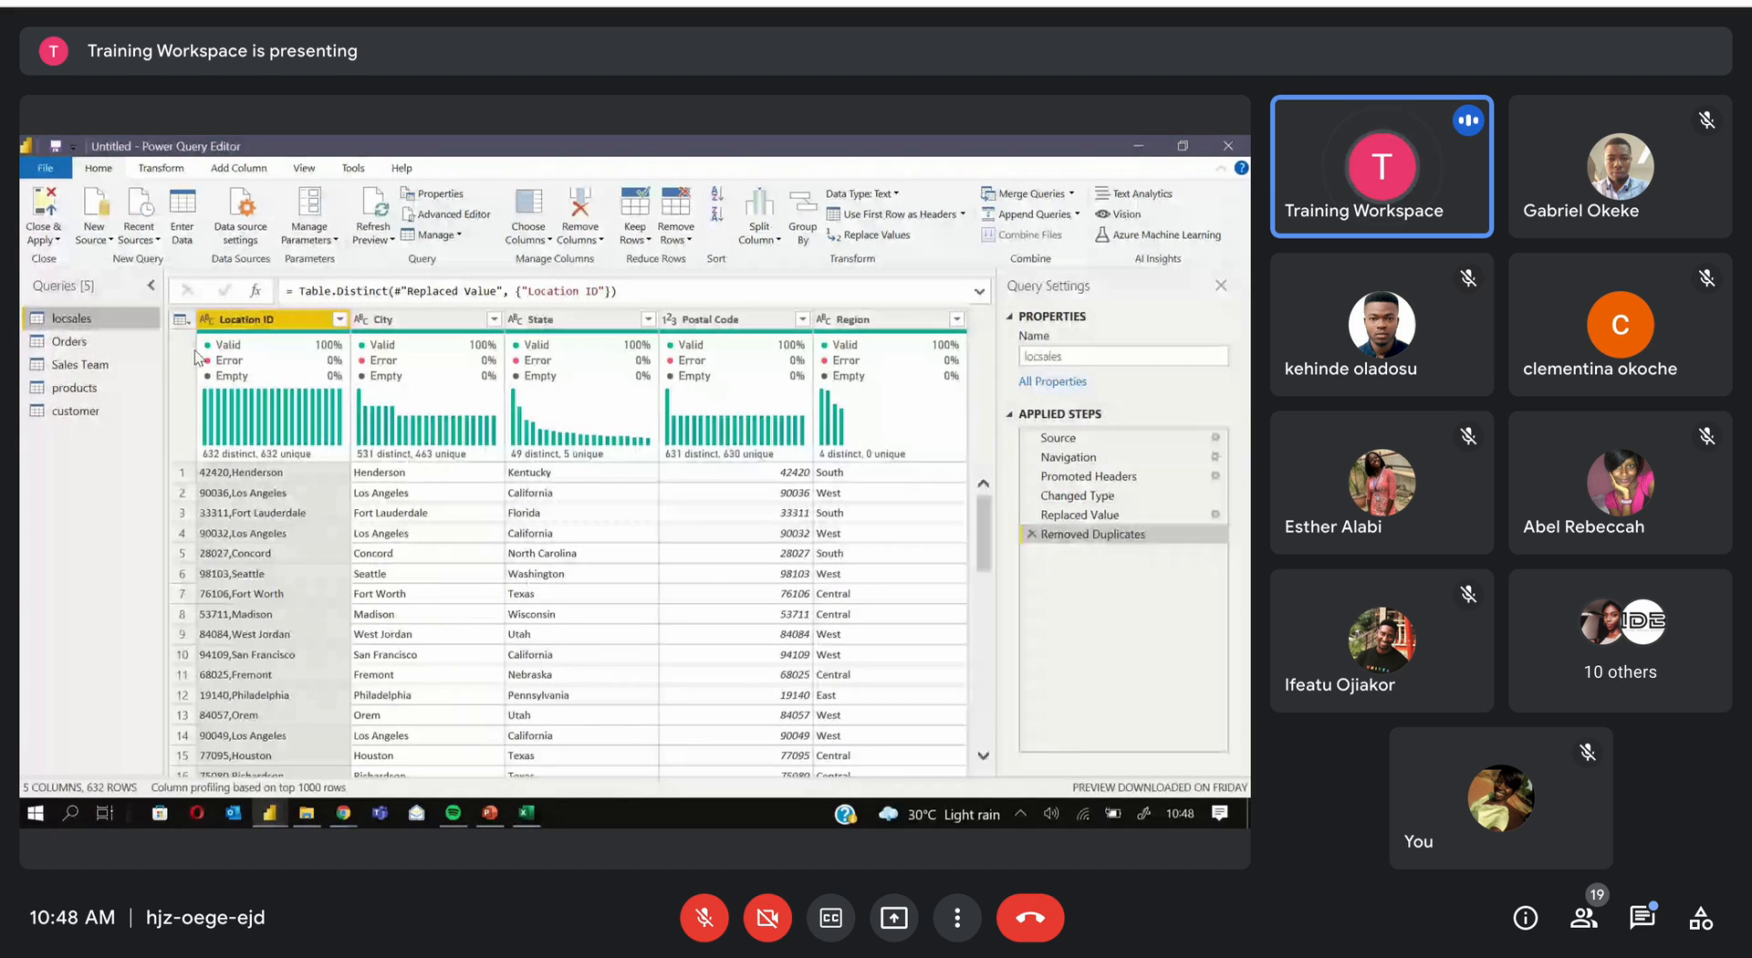
mouse_move(254, 344)
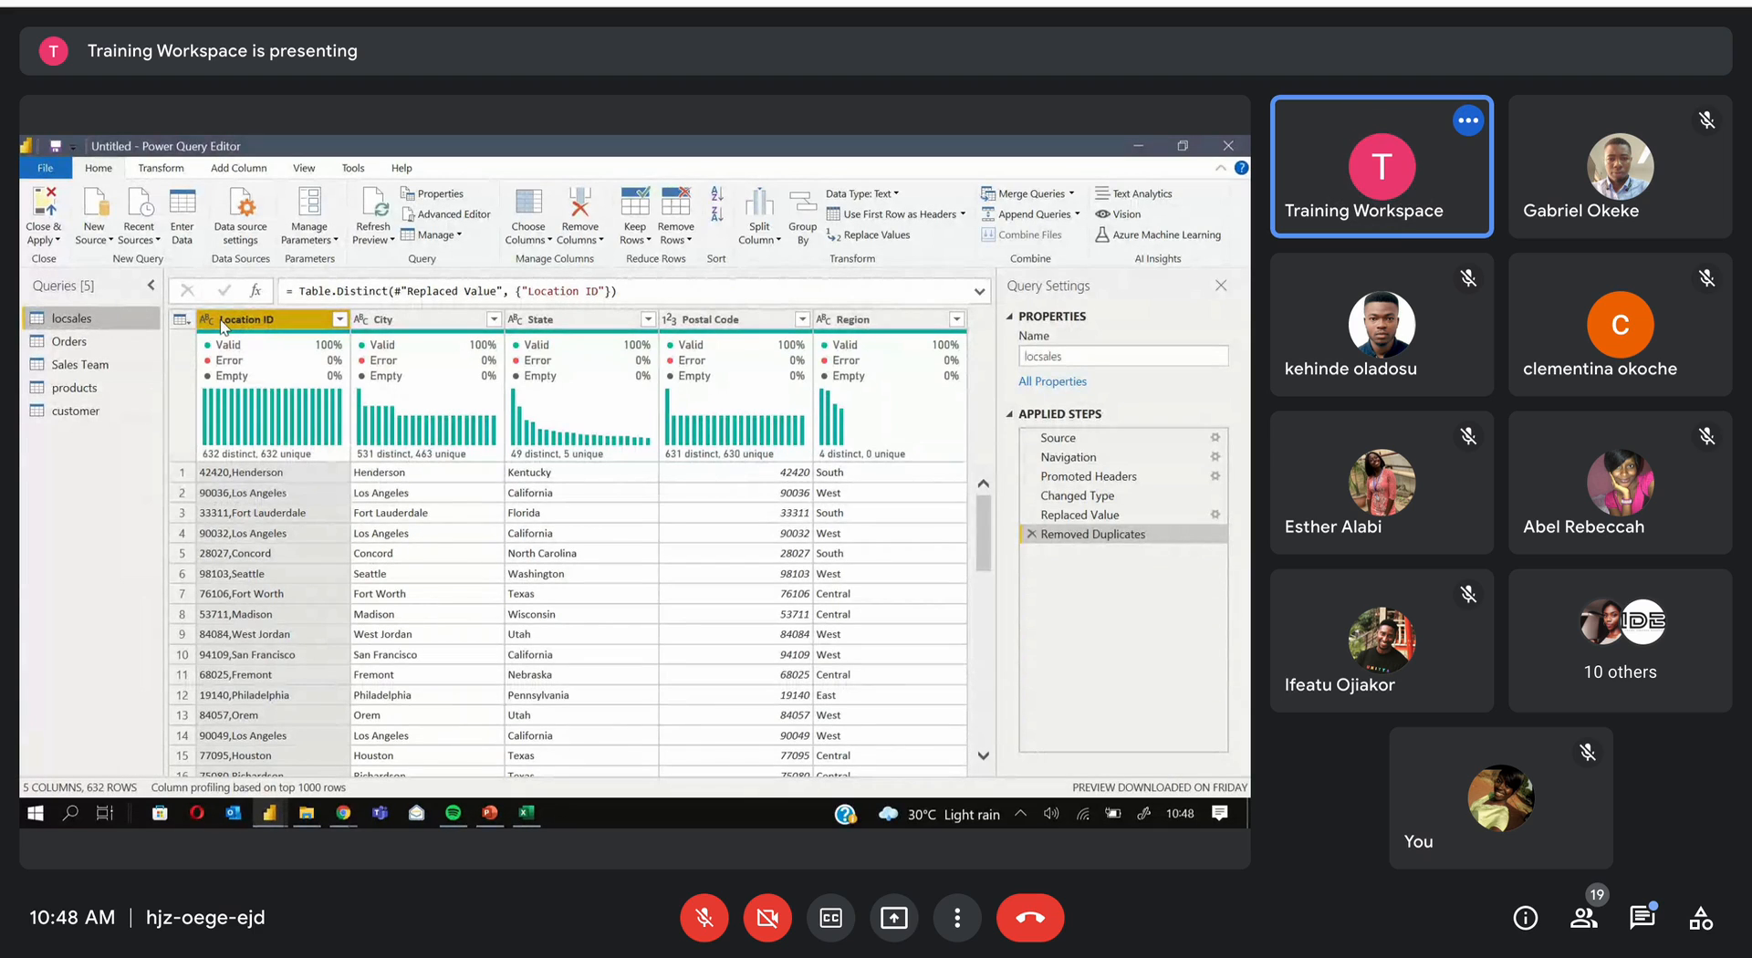
ctrl+click(363, 325)
mouse_move(544, 336)
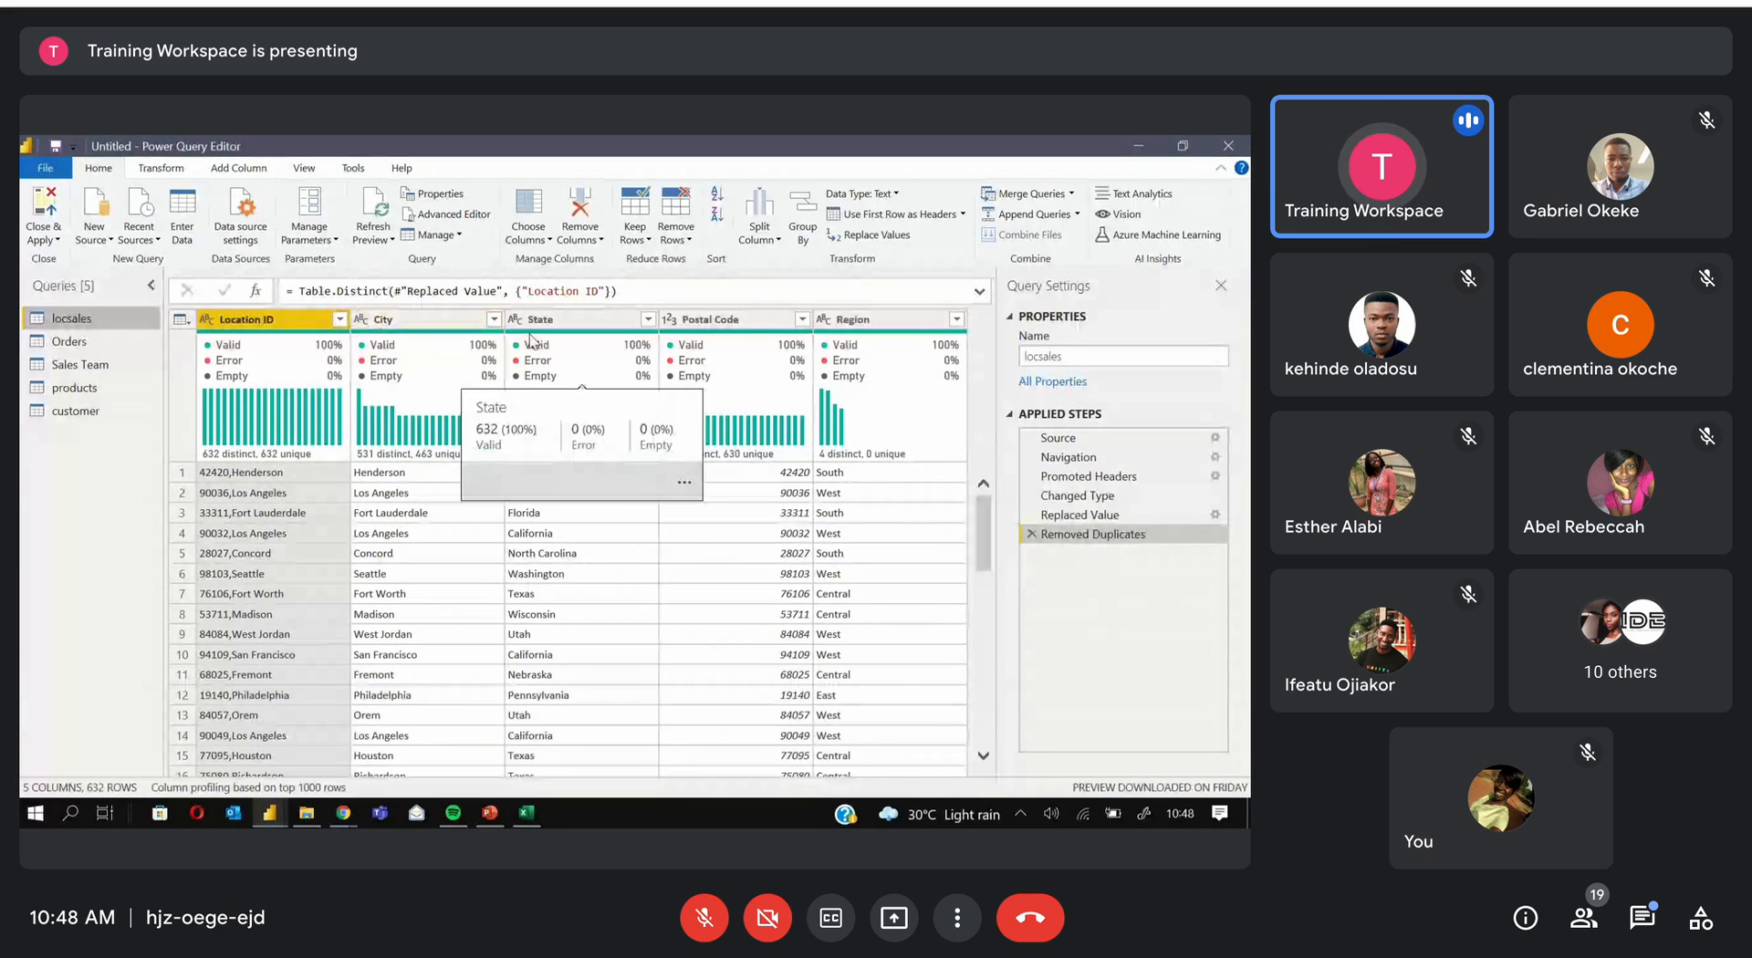
ctrl+click(859, 323)
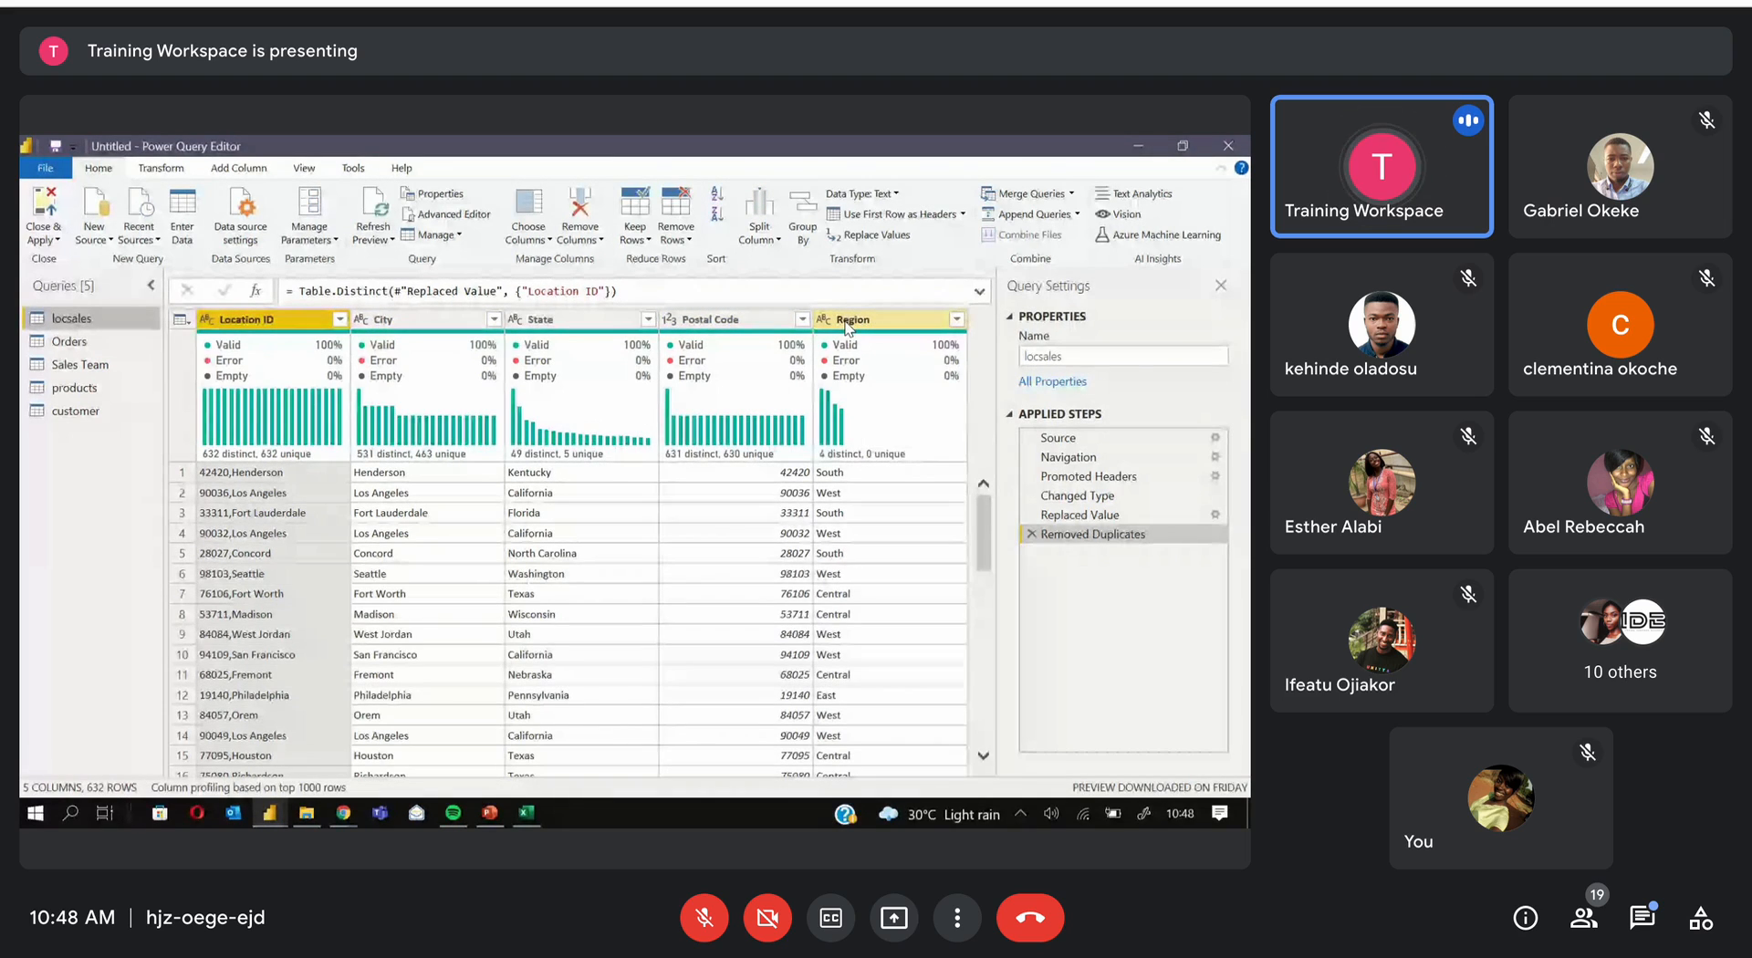
Change the data type of the Postal Code column in locsales to Text
click(703, 321)
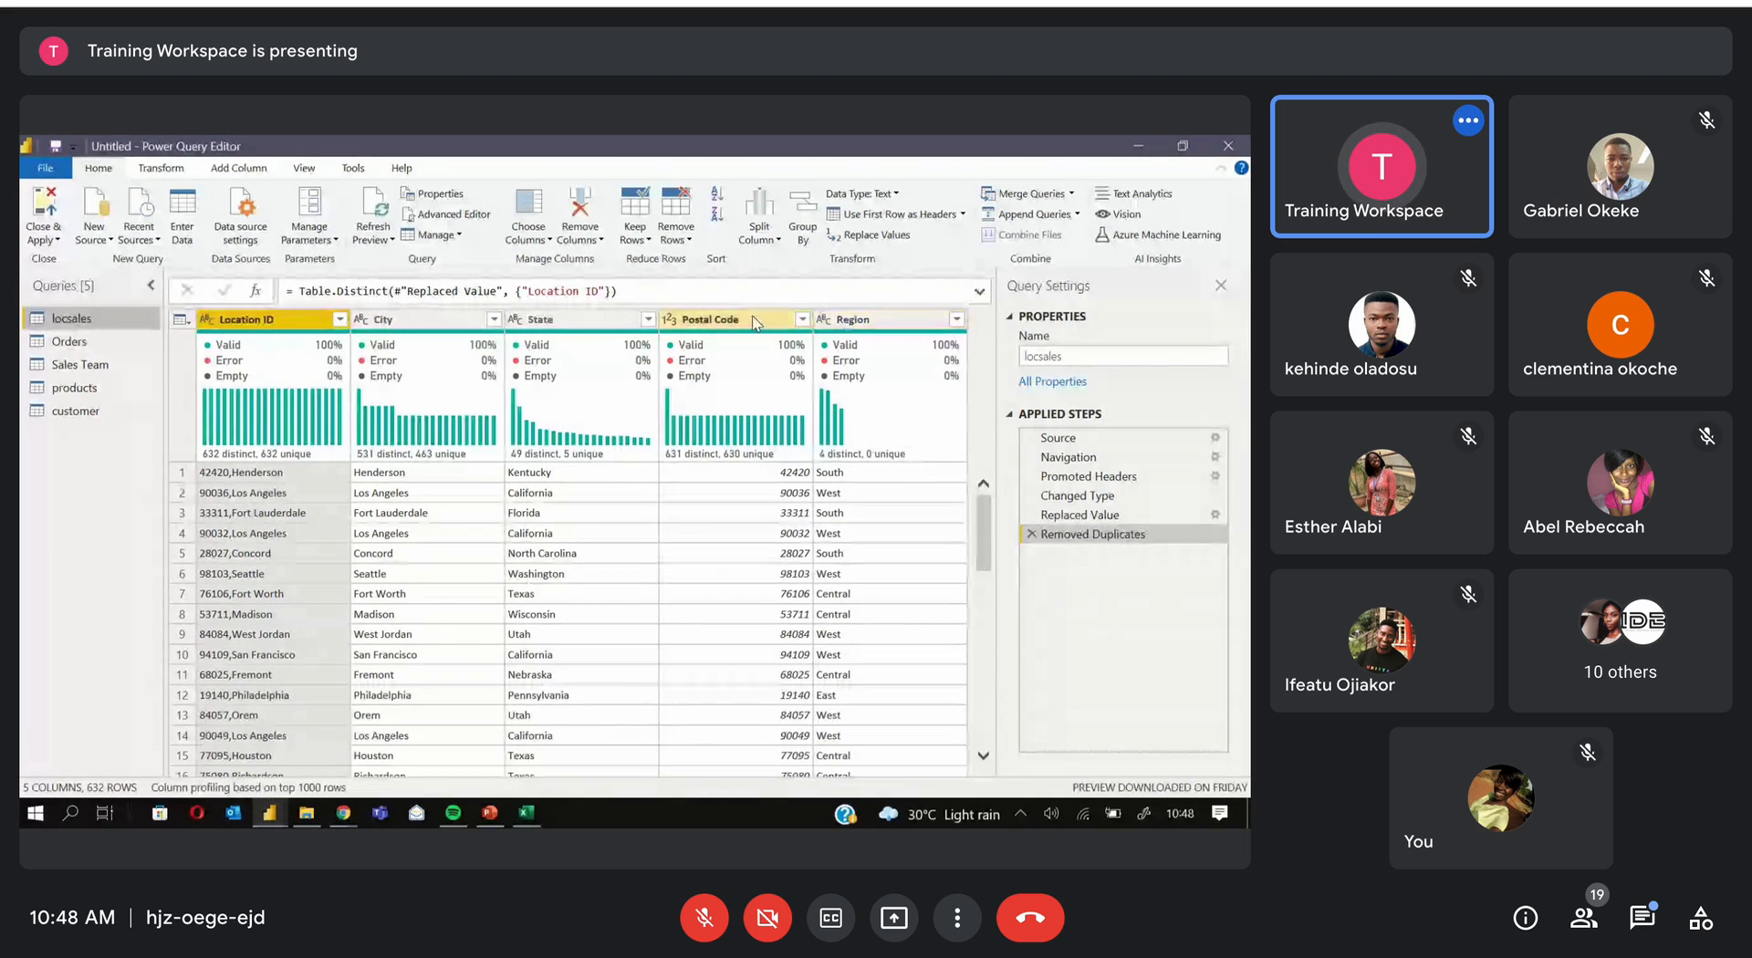
click(668, 319)
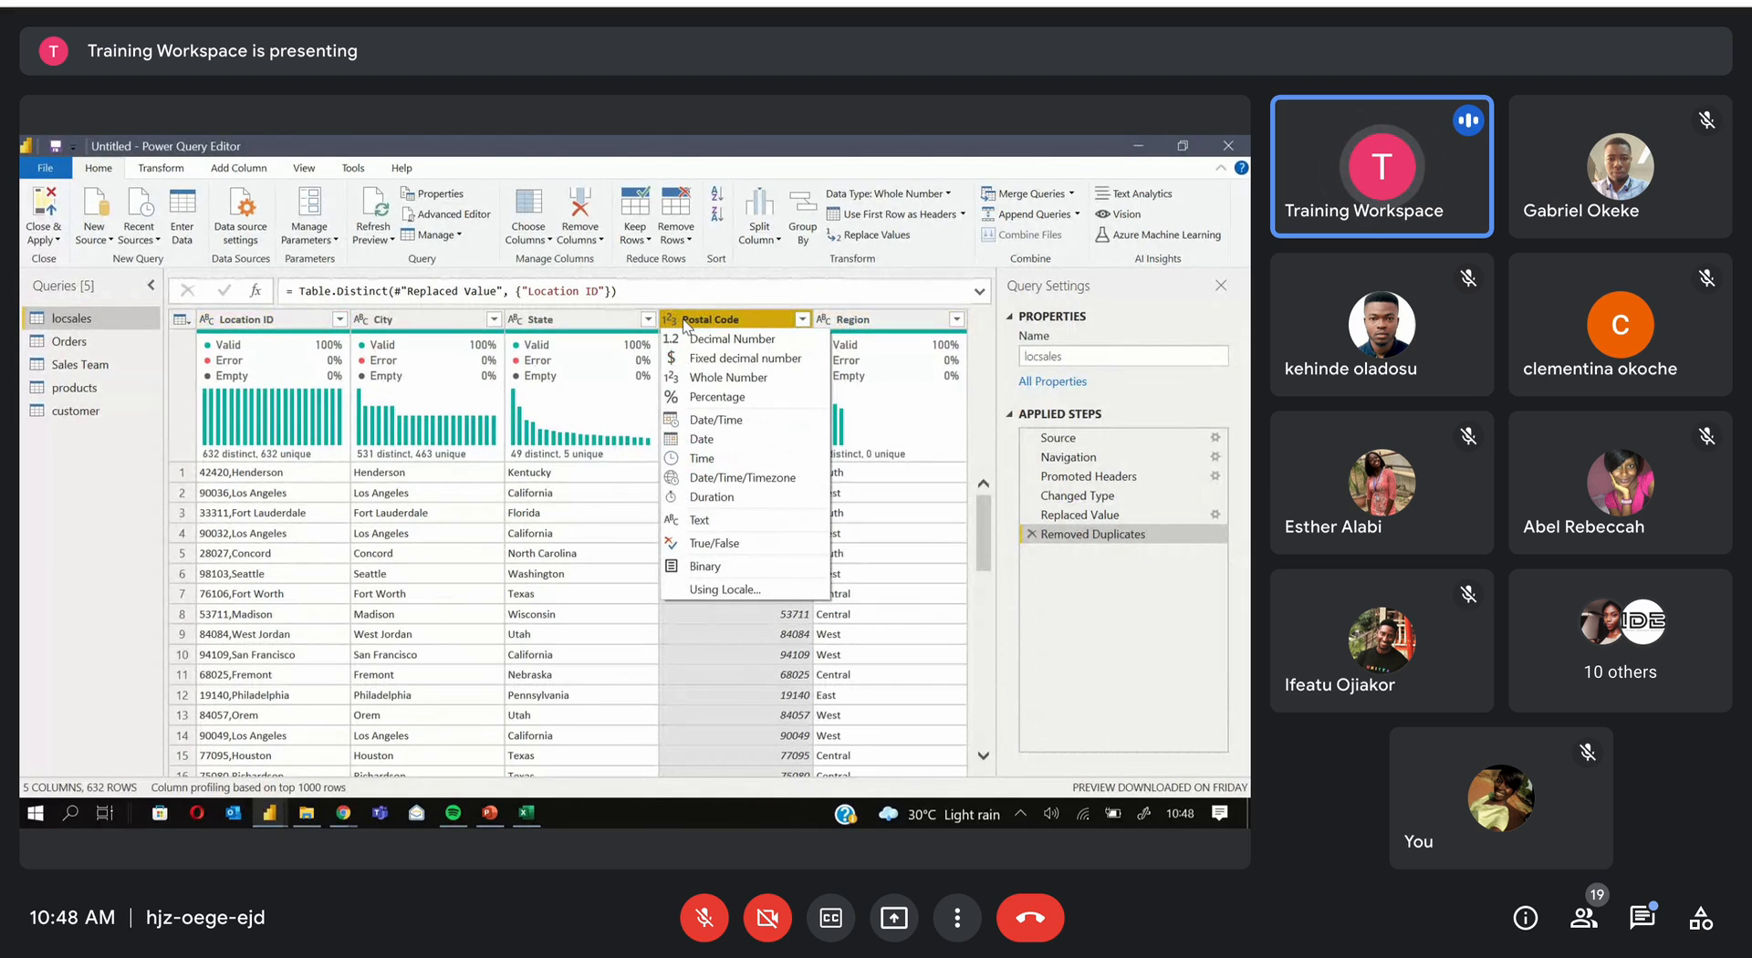
click(684, 323)
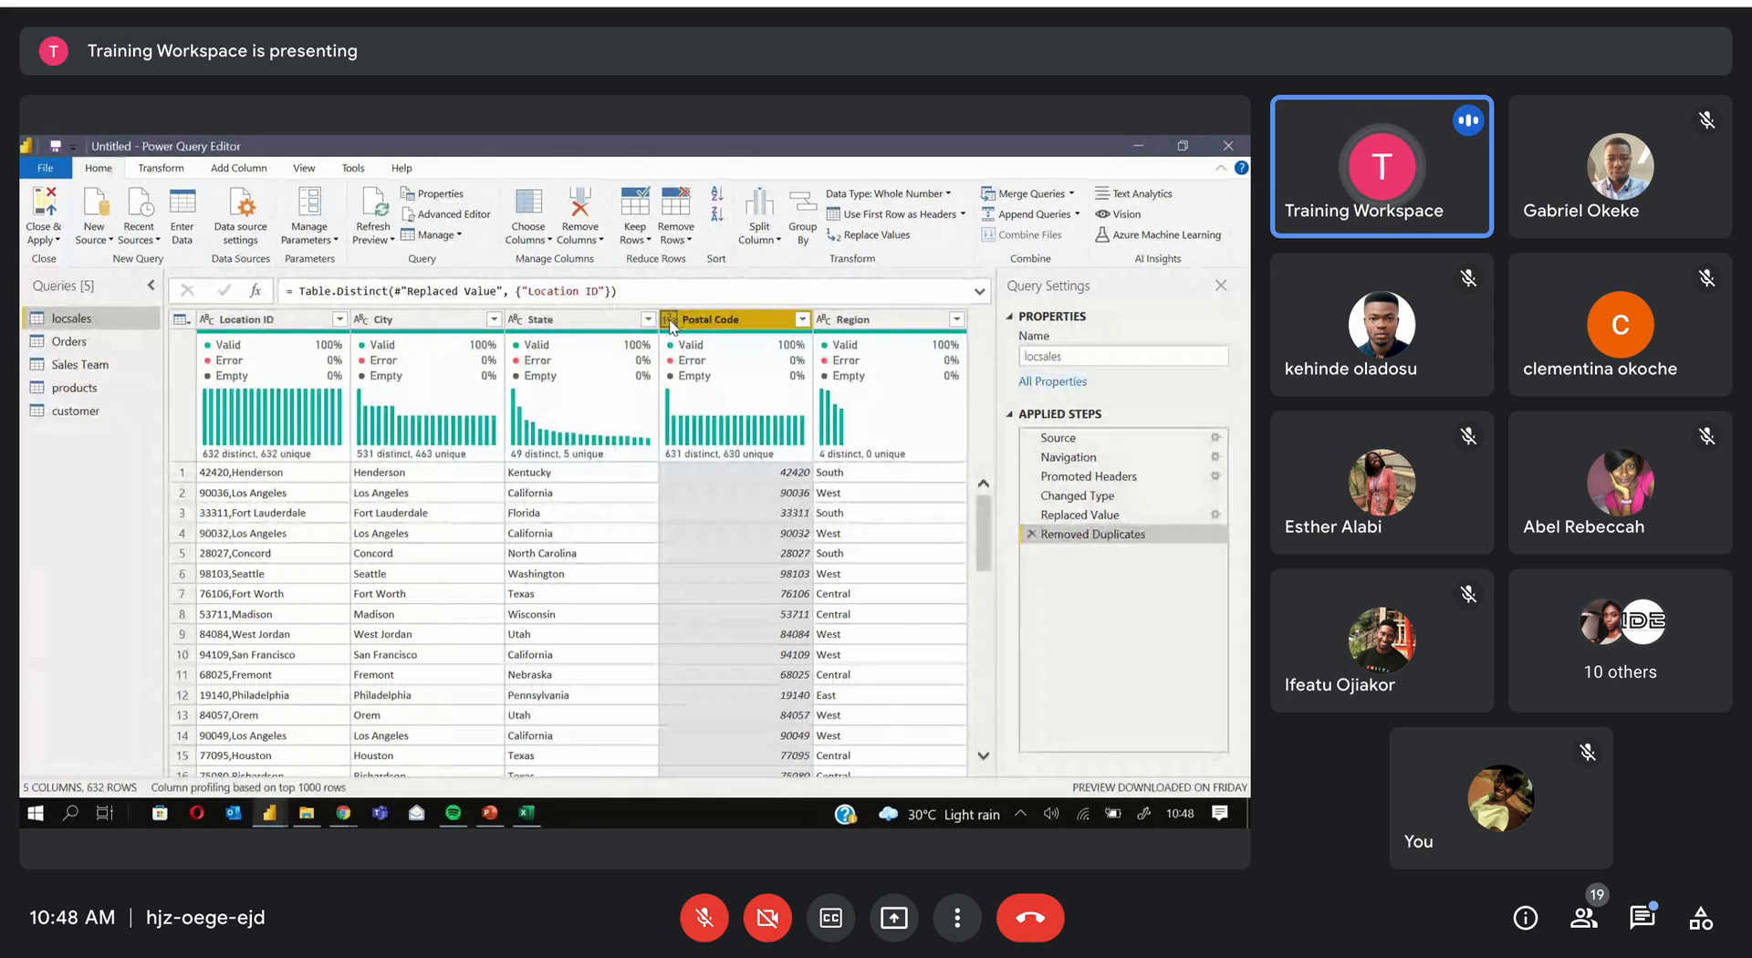
click(672, 323)
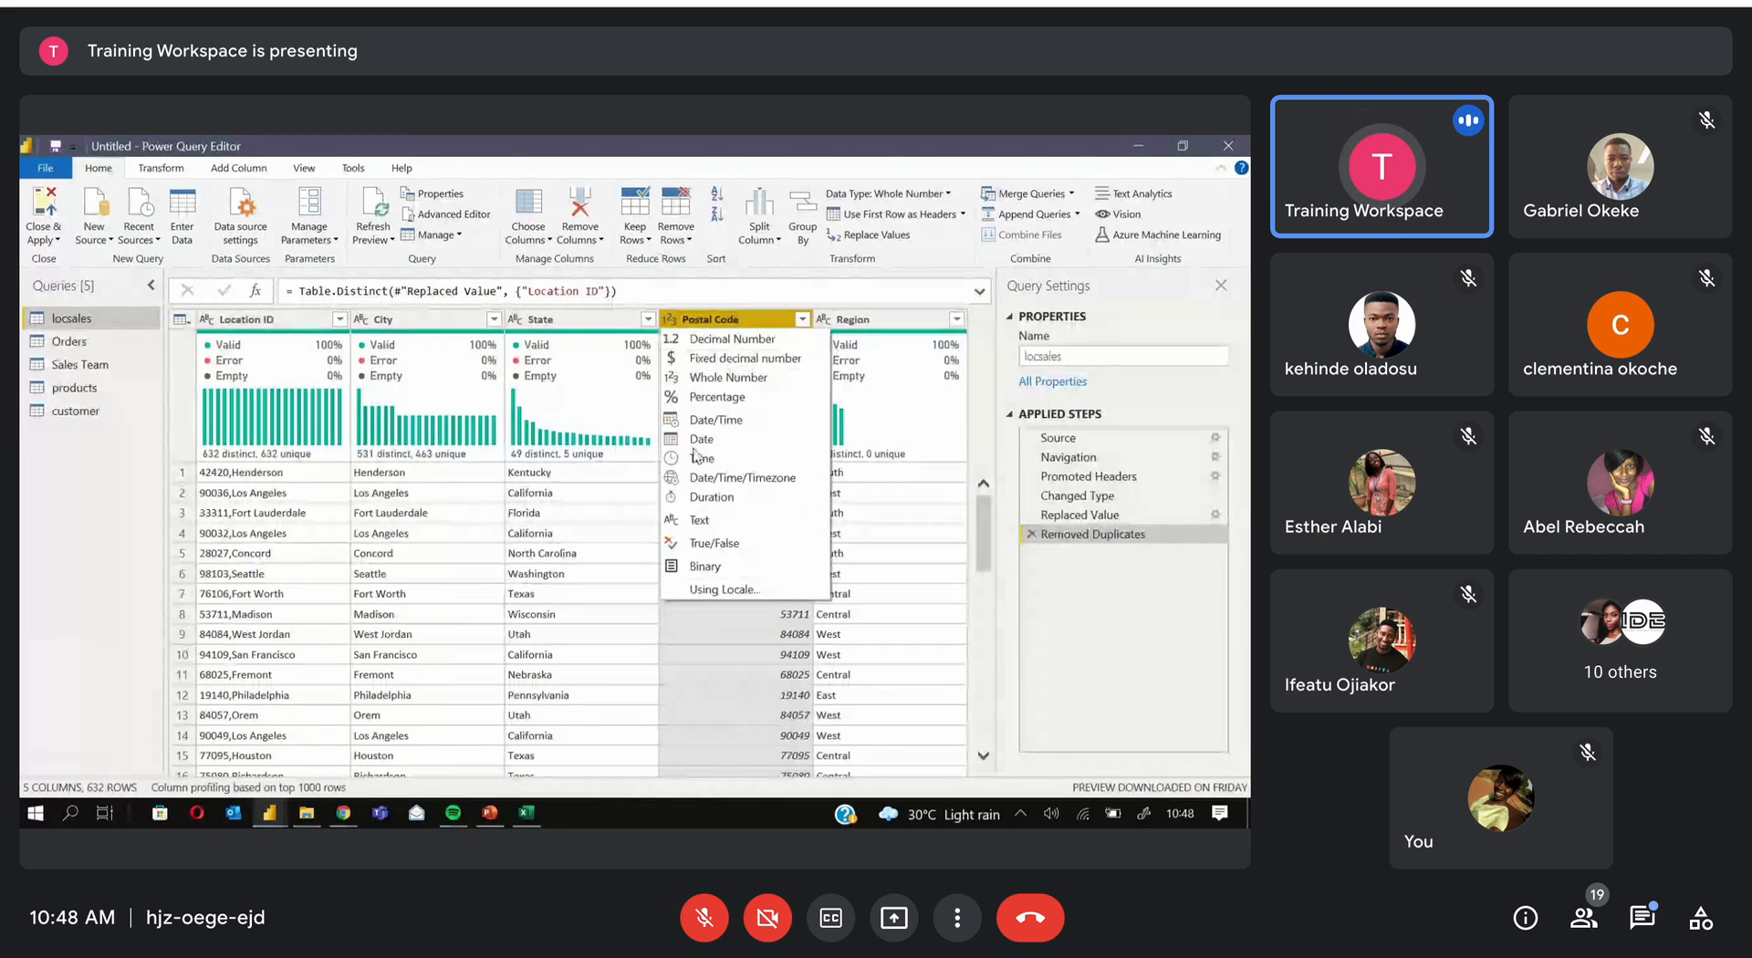
click(689, 328)
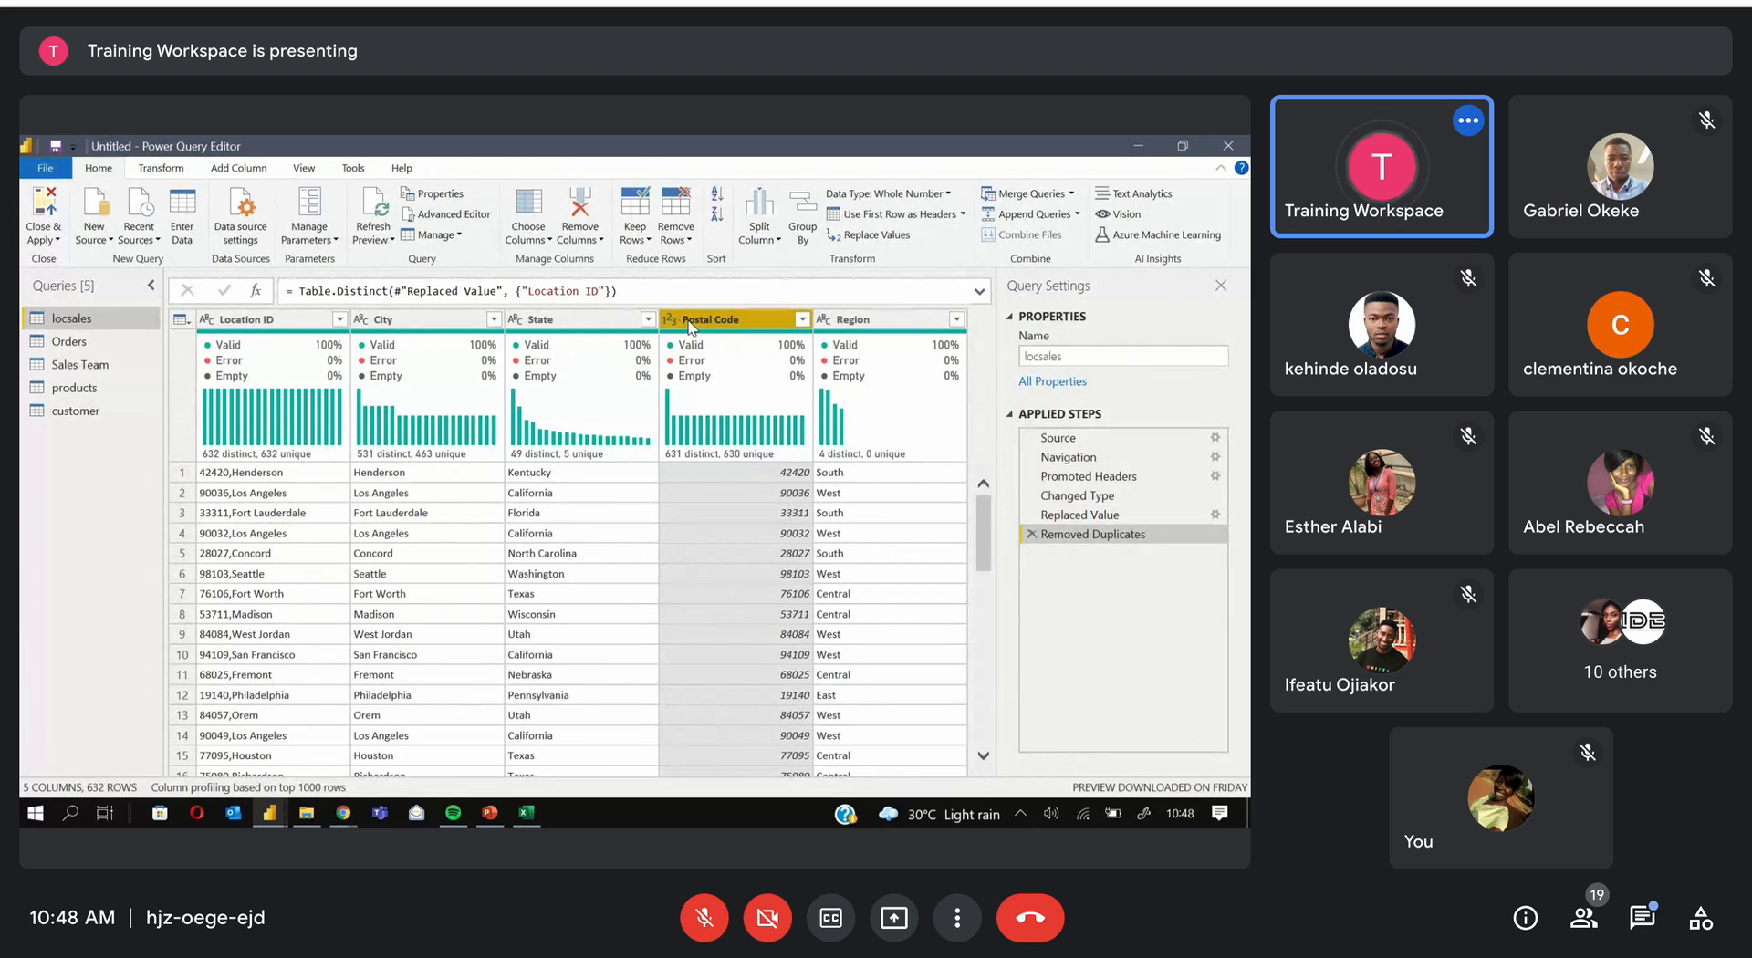
click(668, 321)
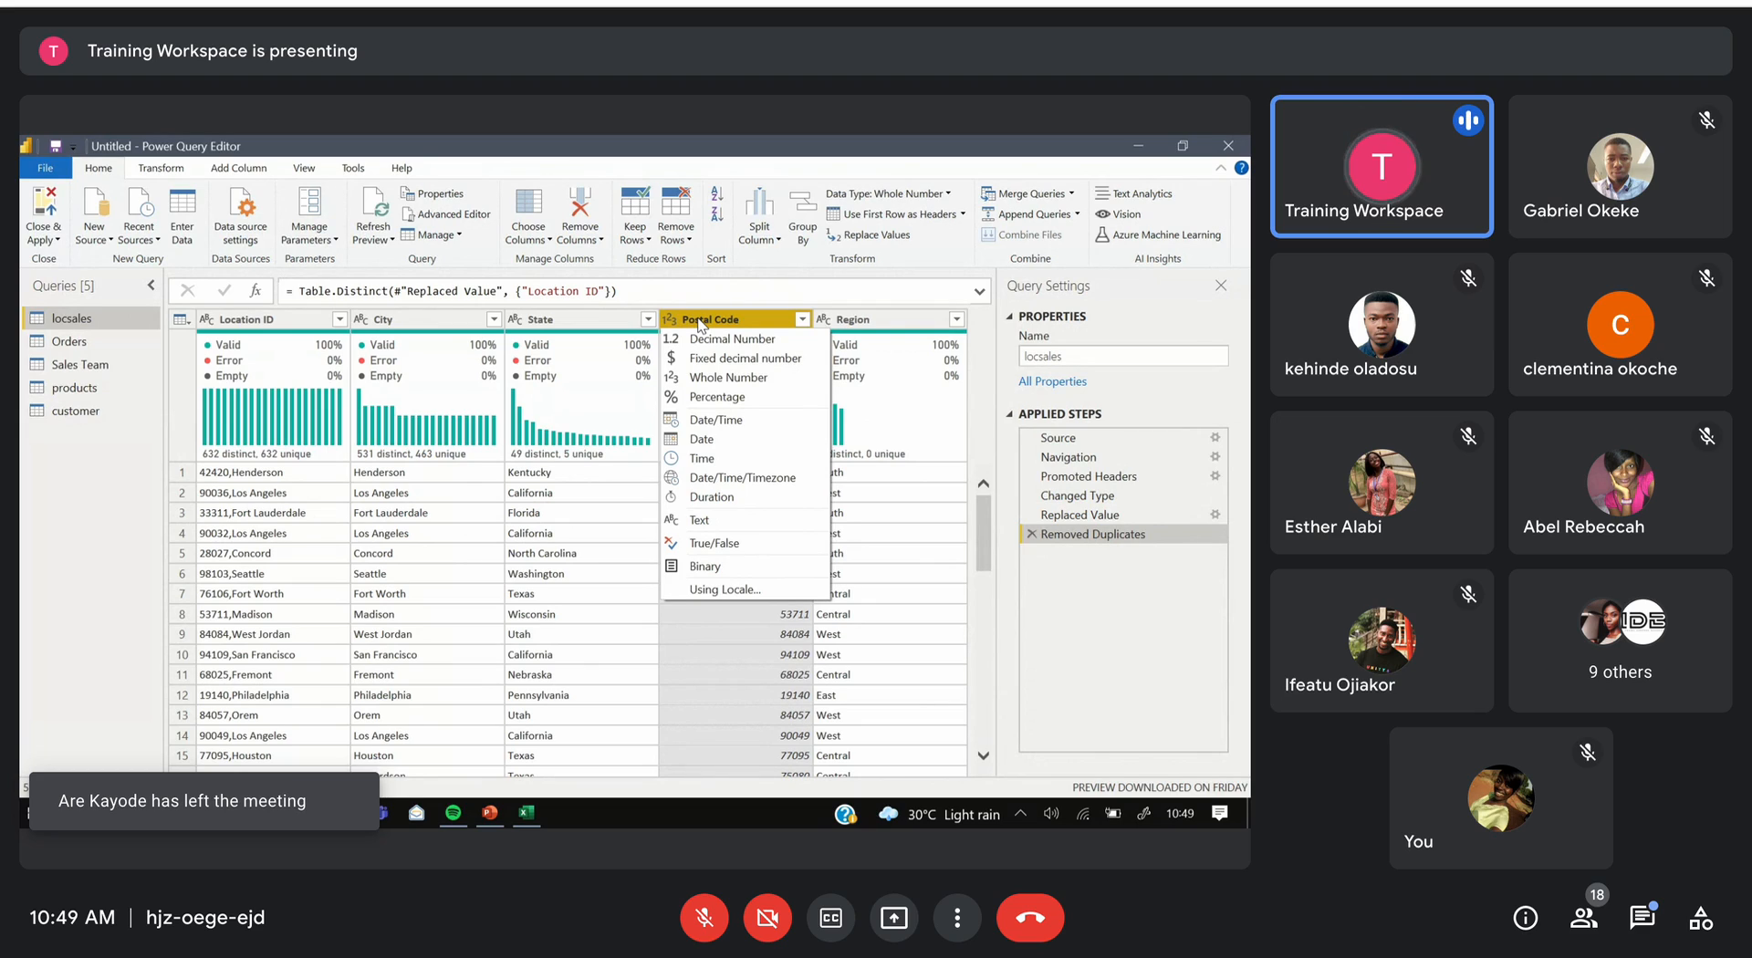
click(989, 531)
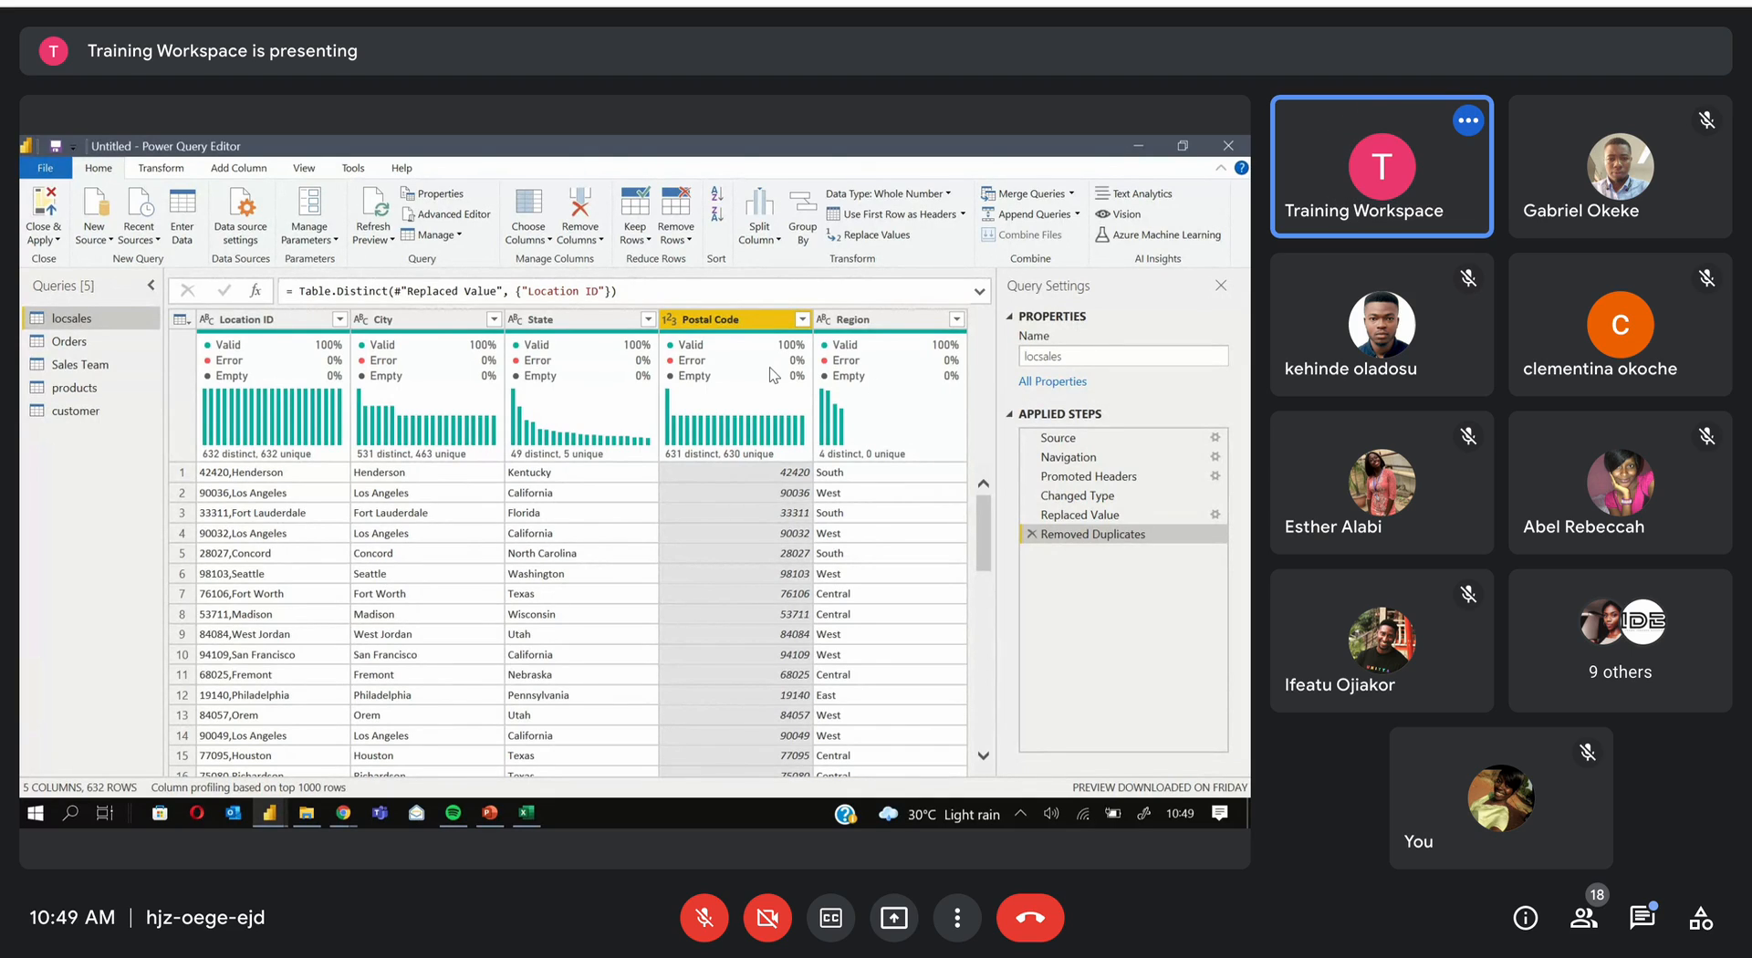
click(671, 319)
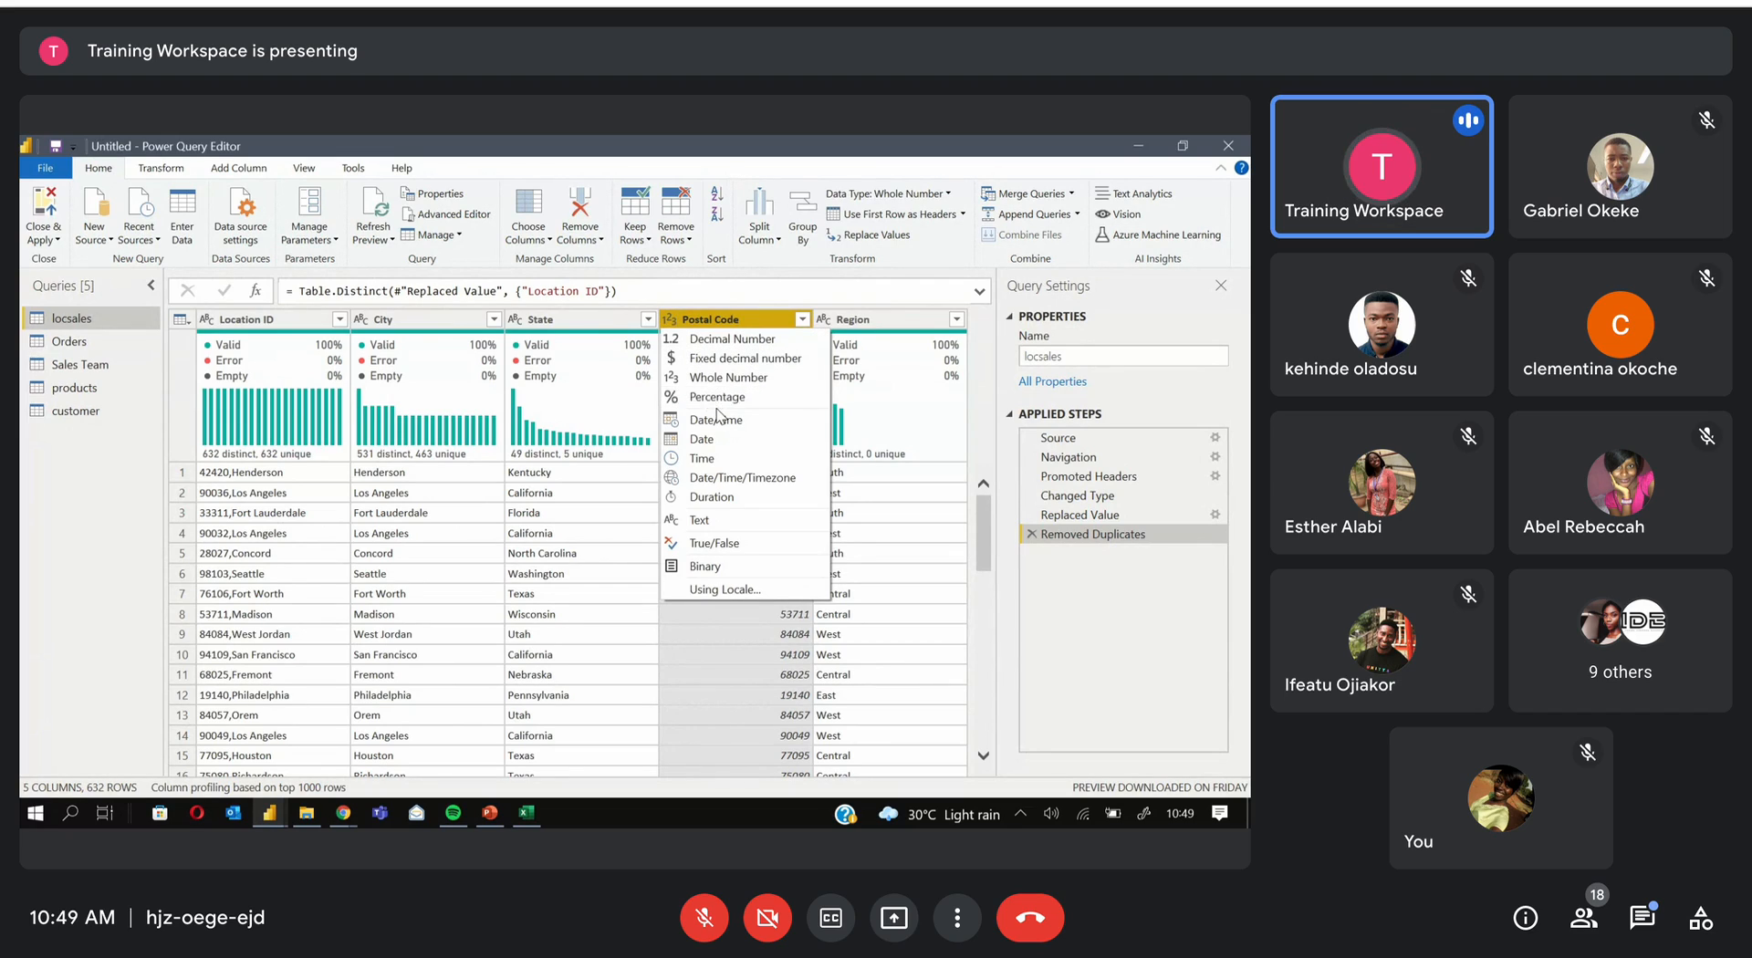
click(710, 519)
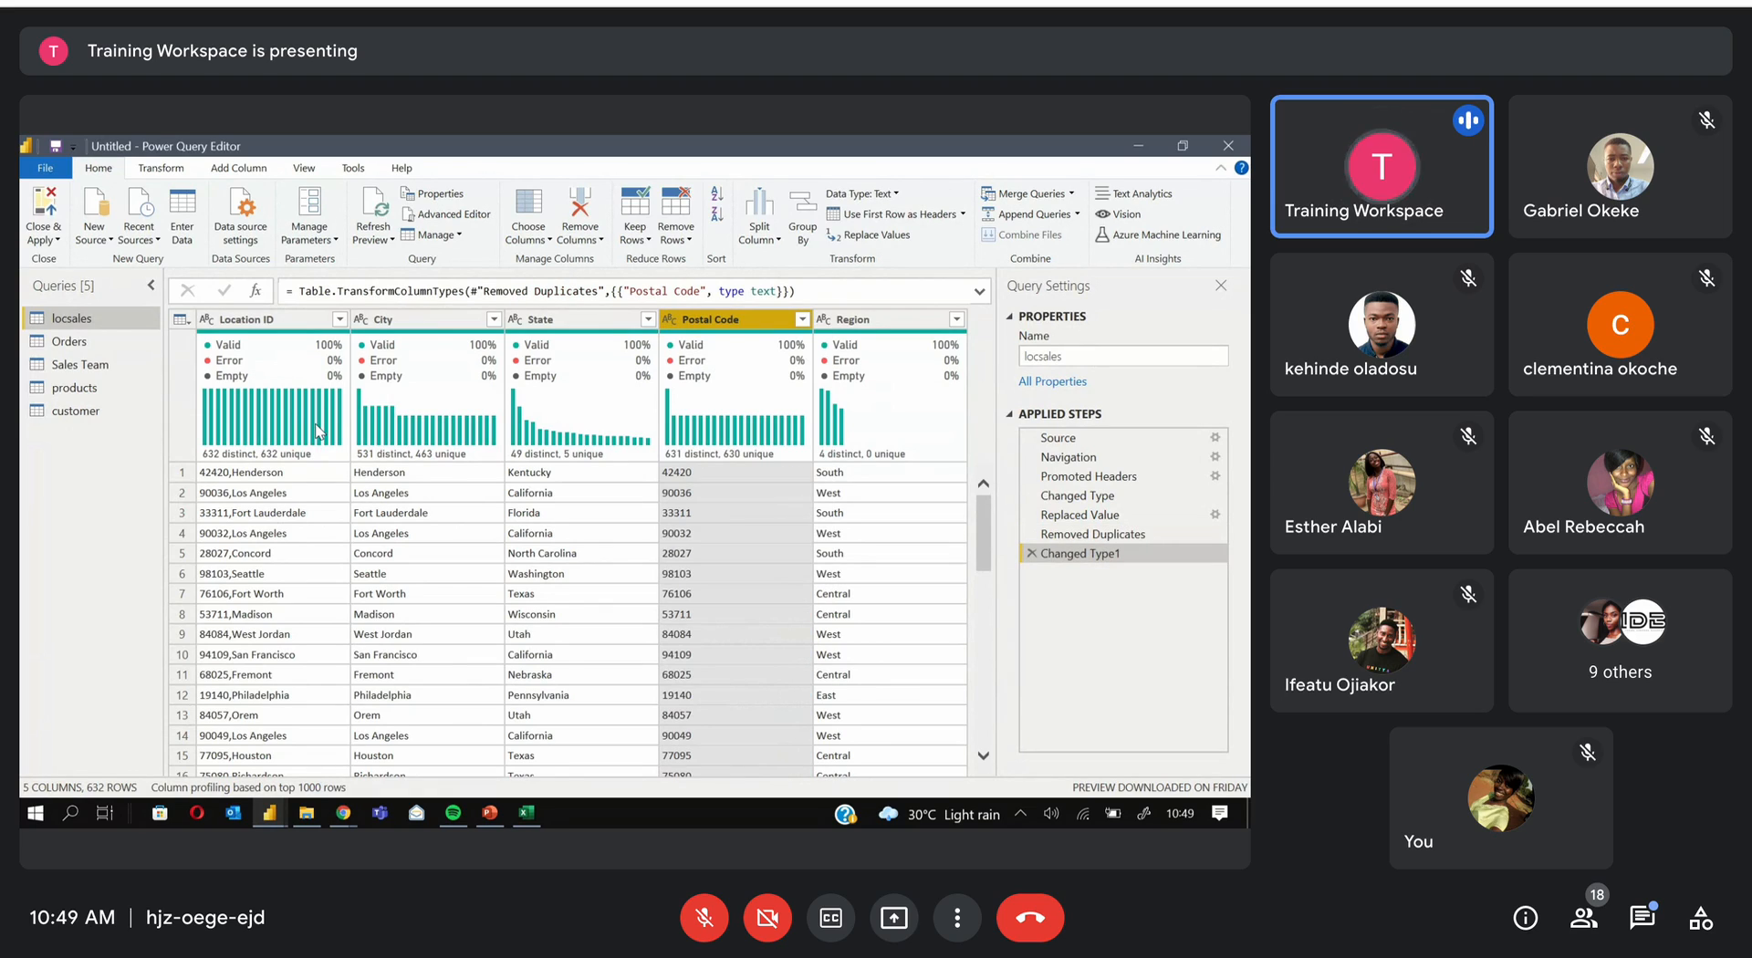
Open the Orders query and check the data types of the Order Date and Ship Date columns
mouse_move(319, 430)
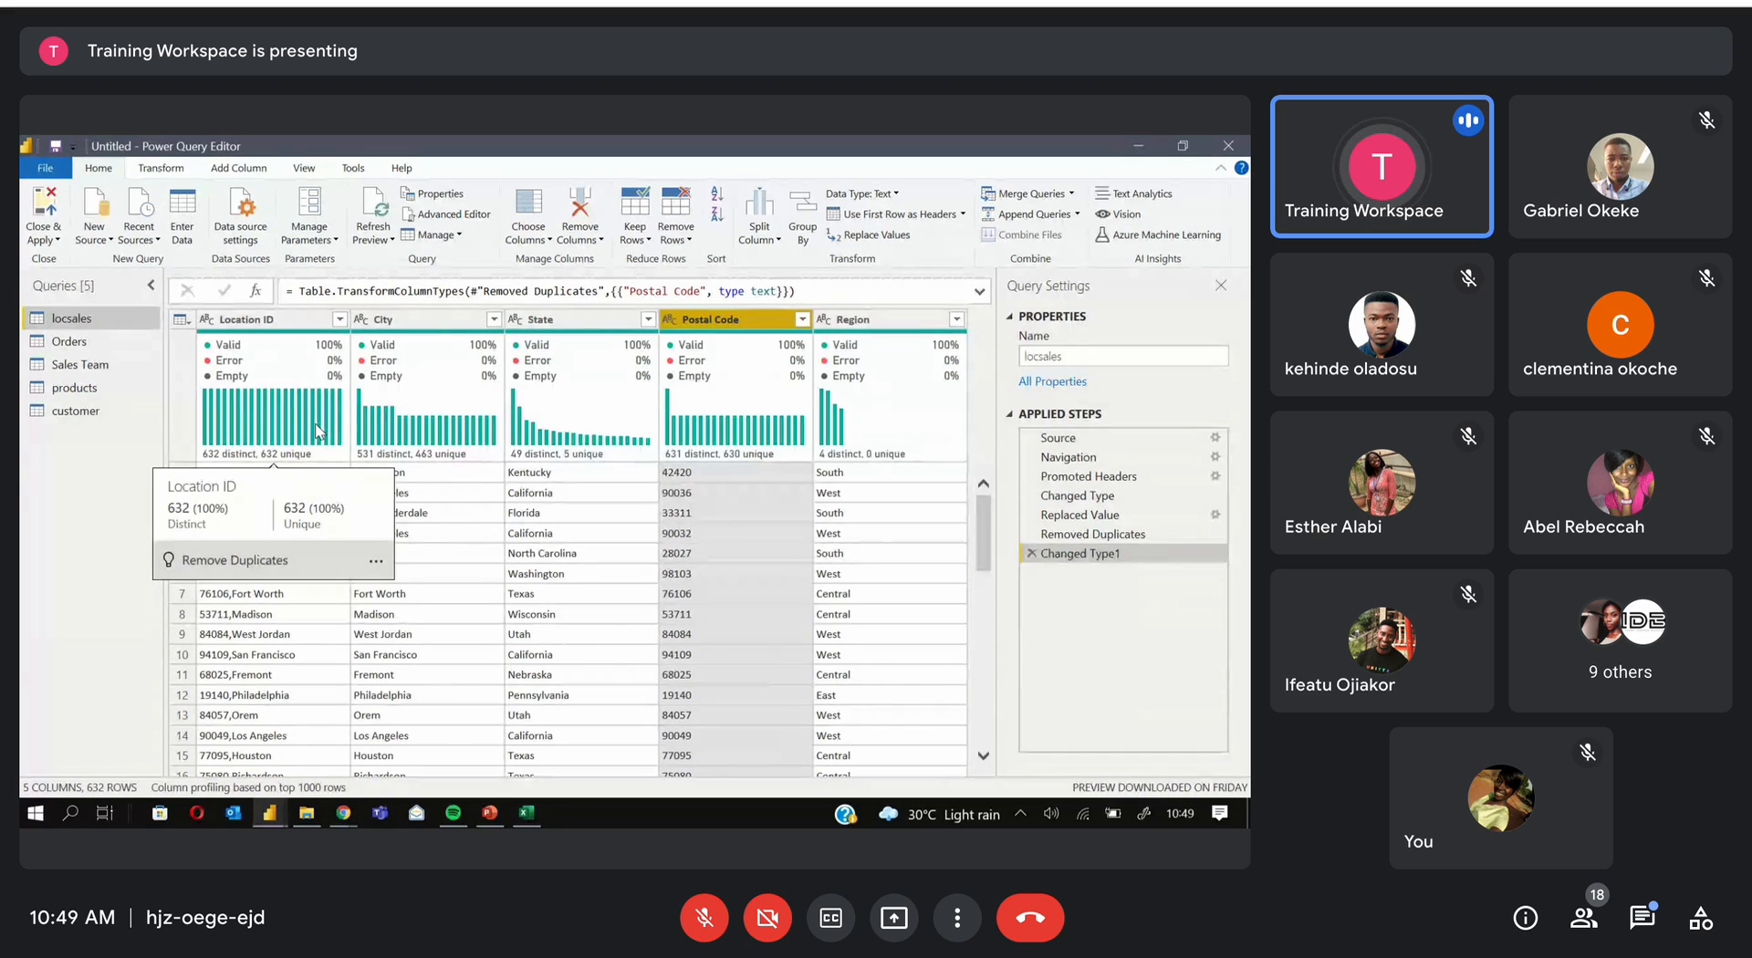
click(73, 341)
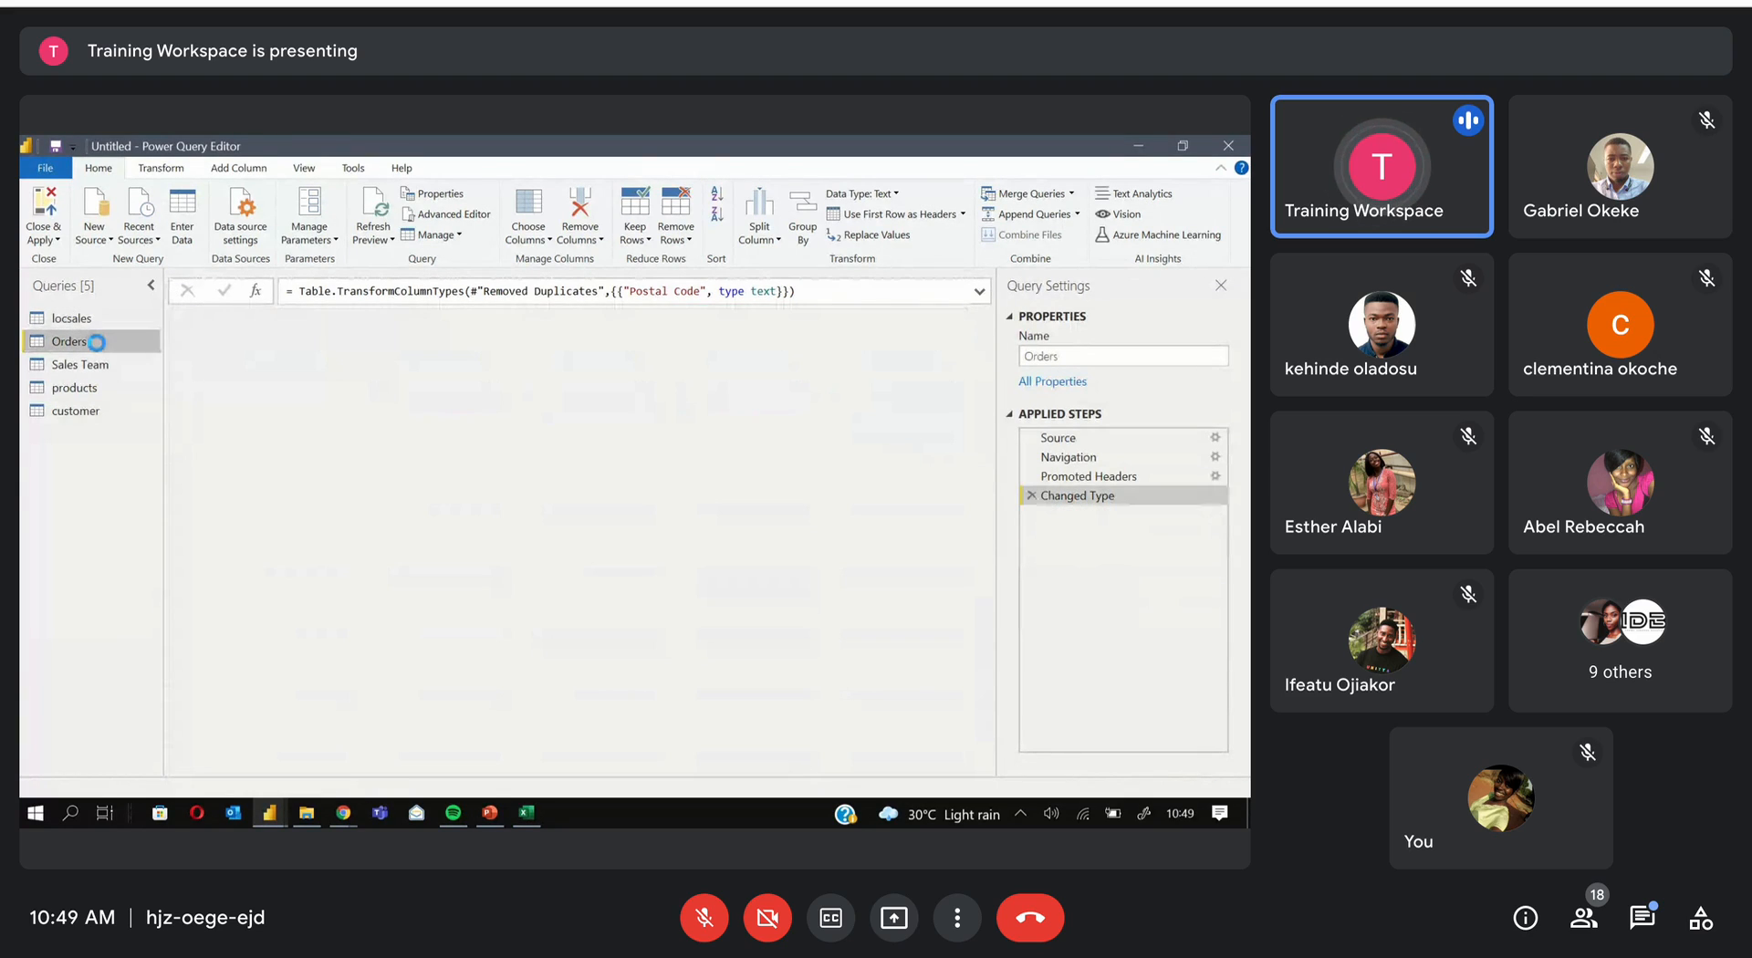
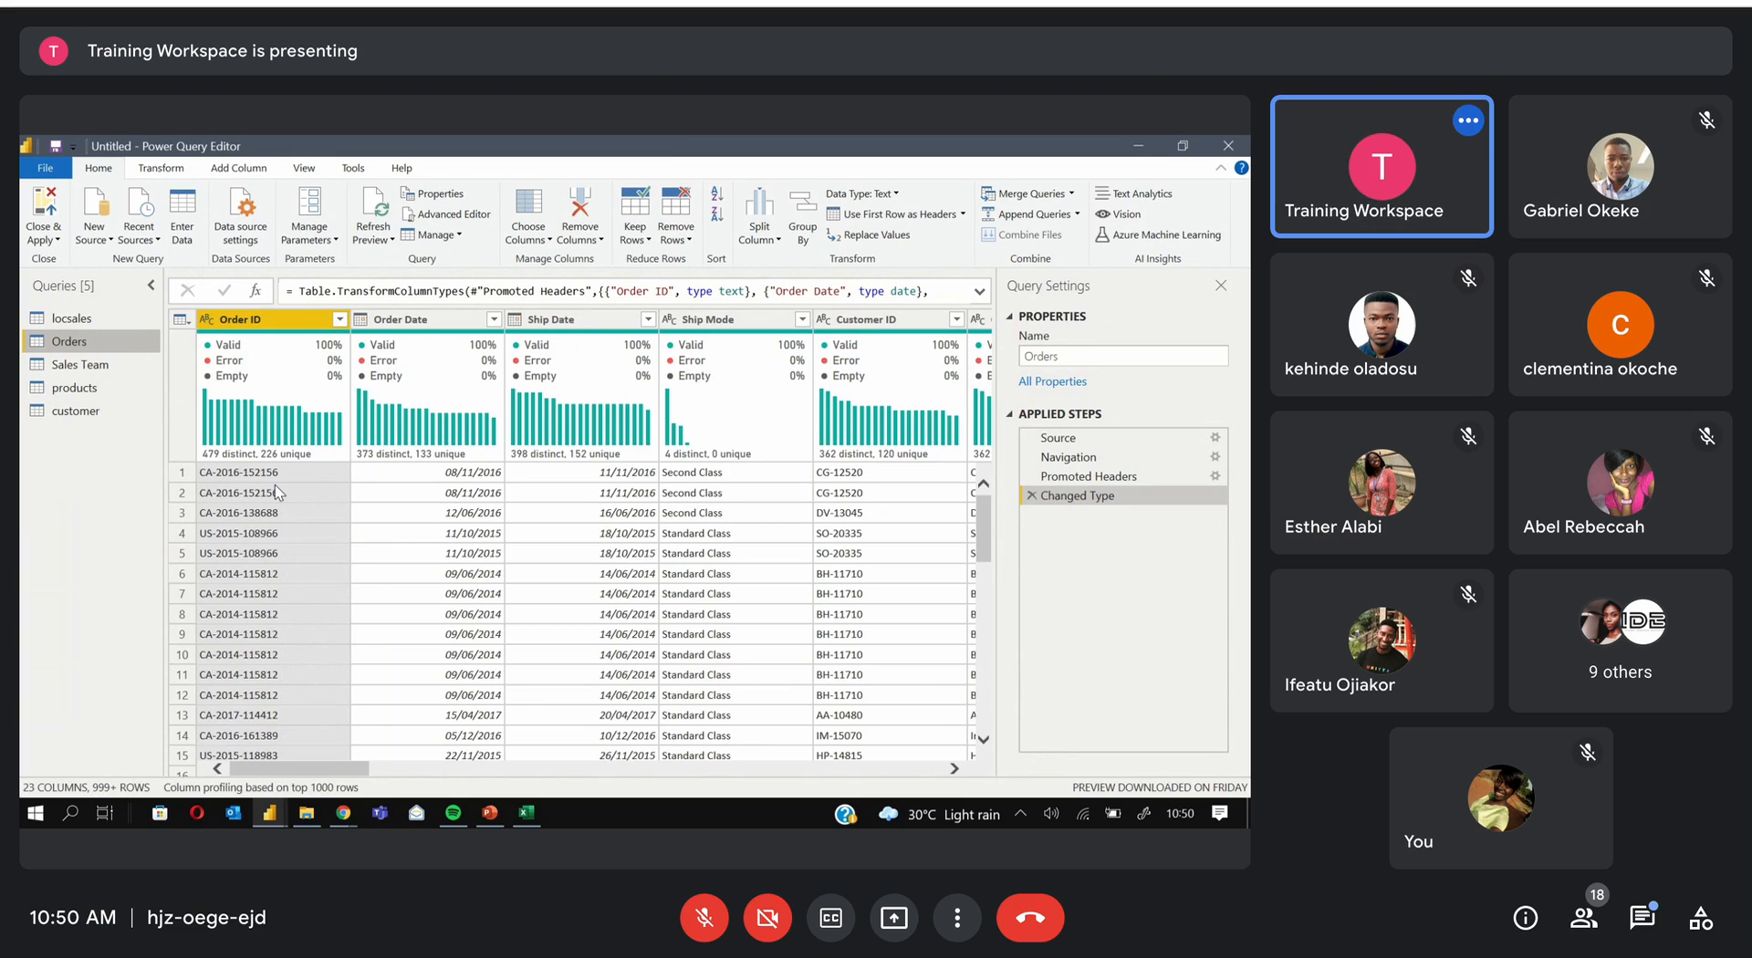
click(360, 322)
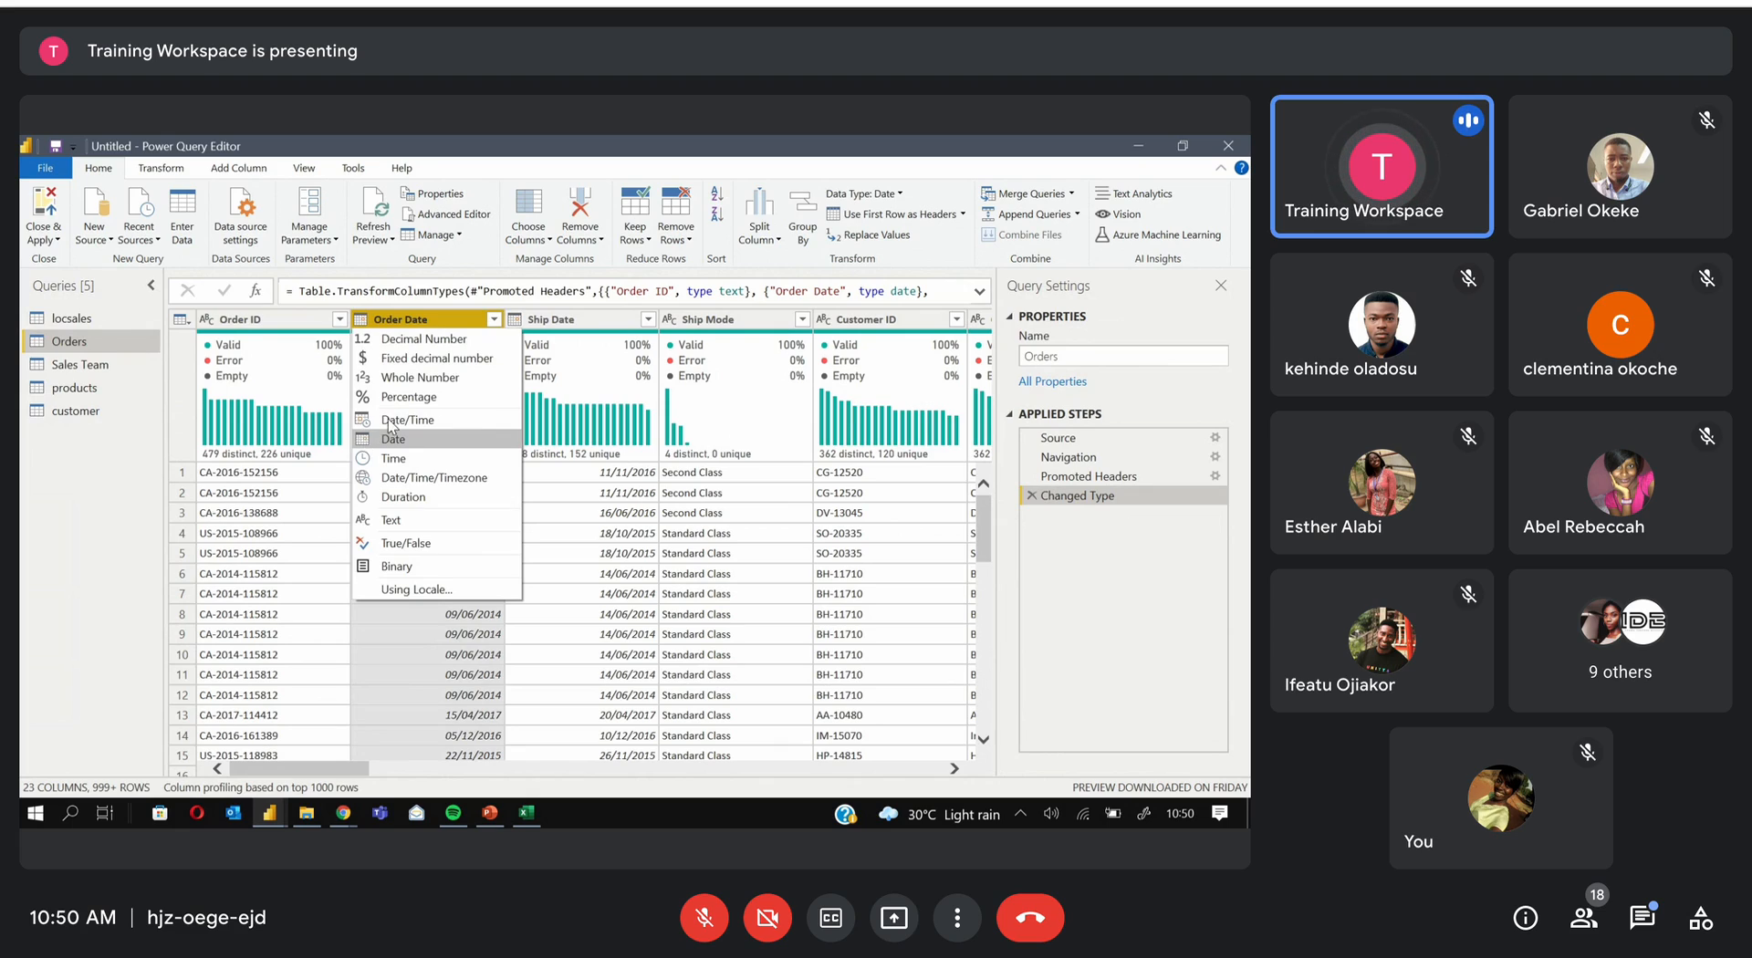
click(564, 325)
double_click(564, 321)
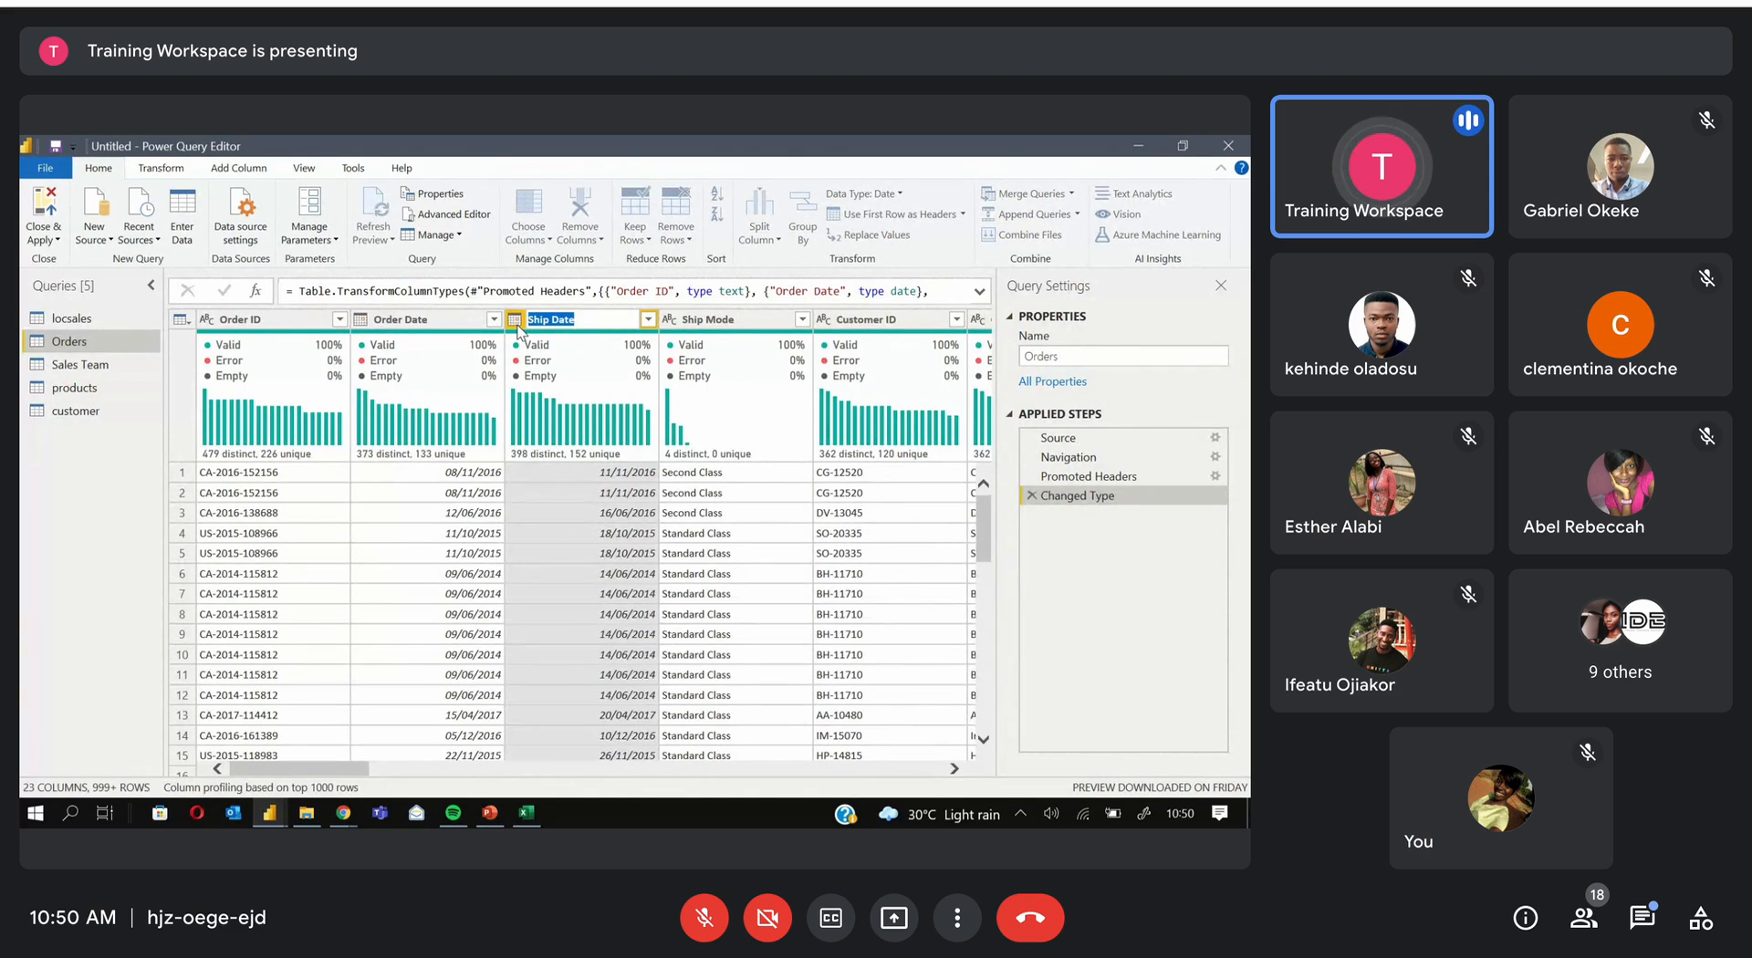
key(Return)
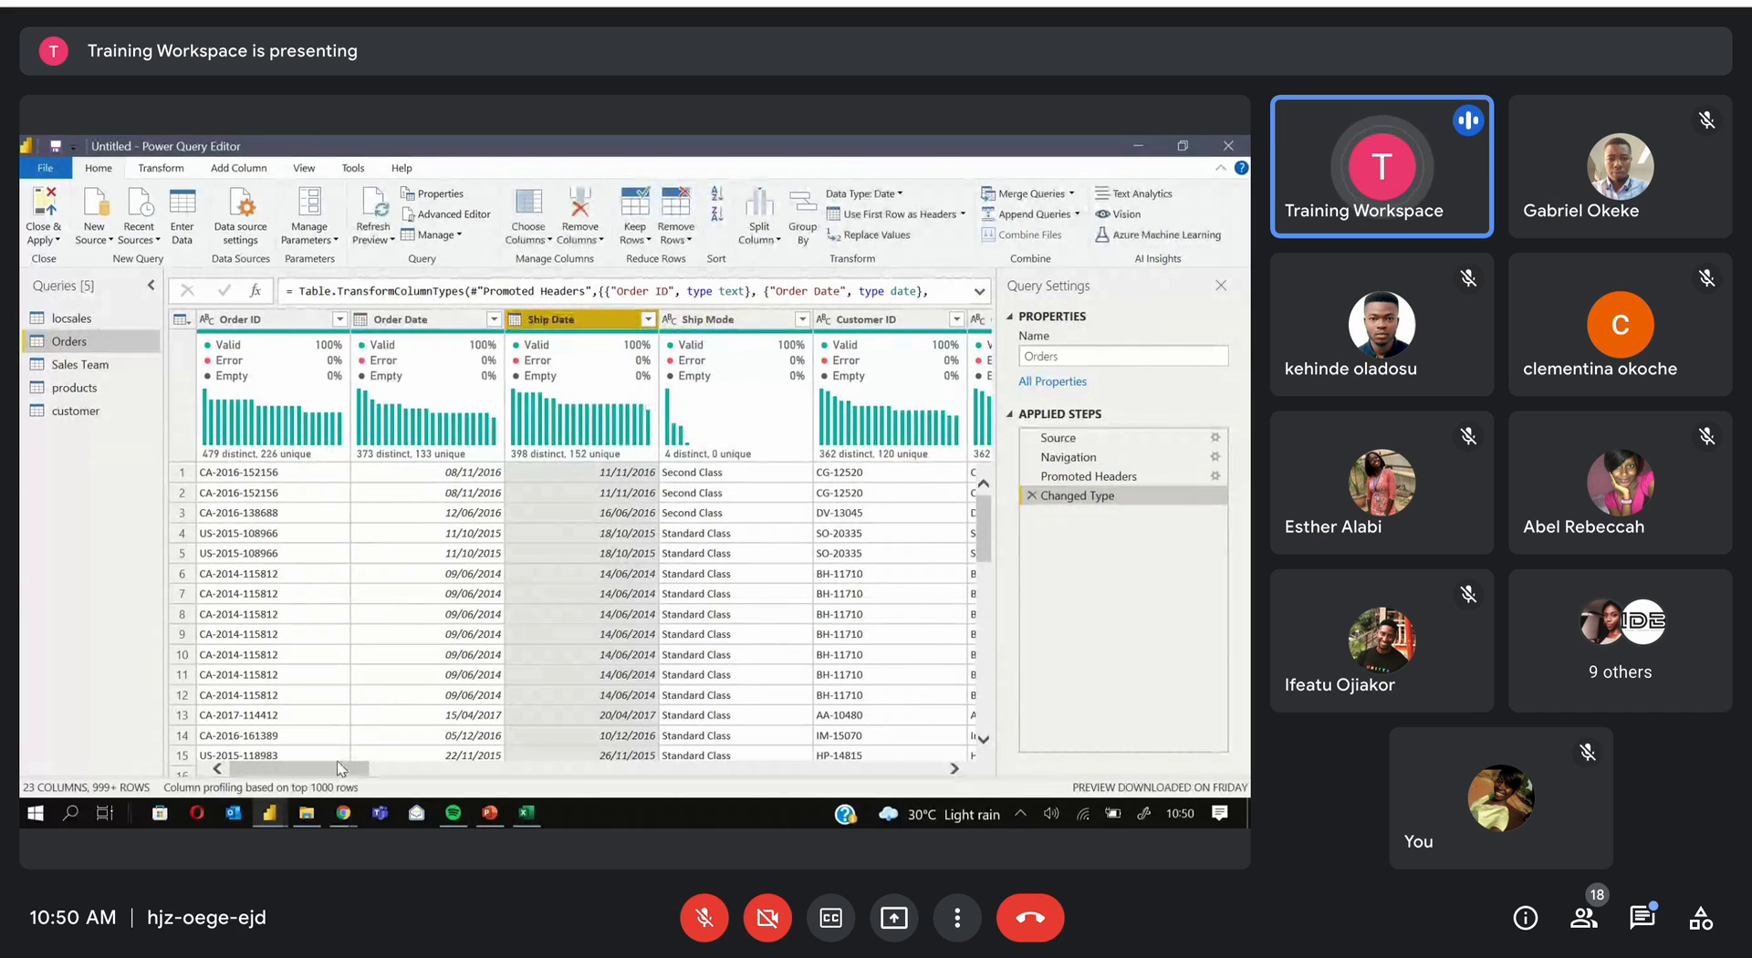
Change the Postal Code column in Orders to Text, adding the conversion as a new step
drag(337, 763, 390, 761)
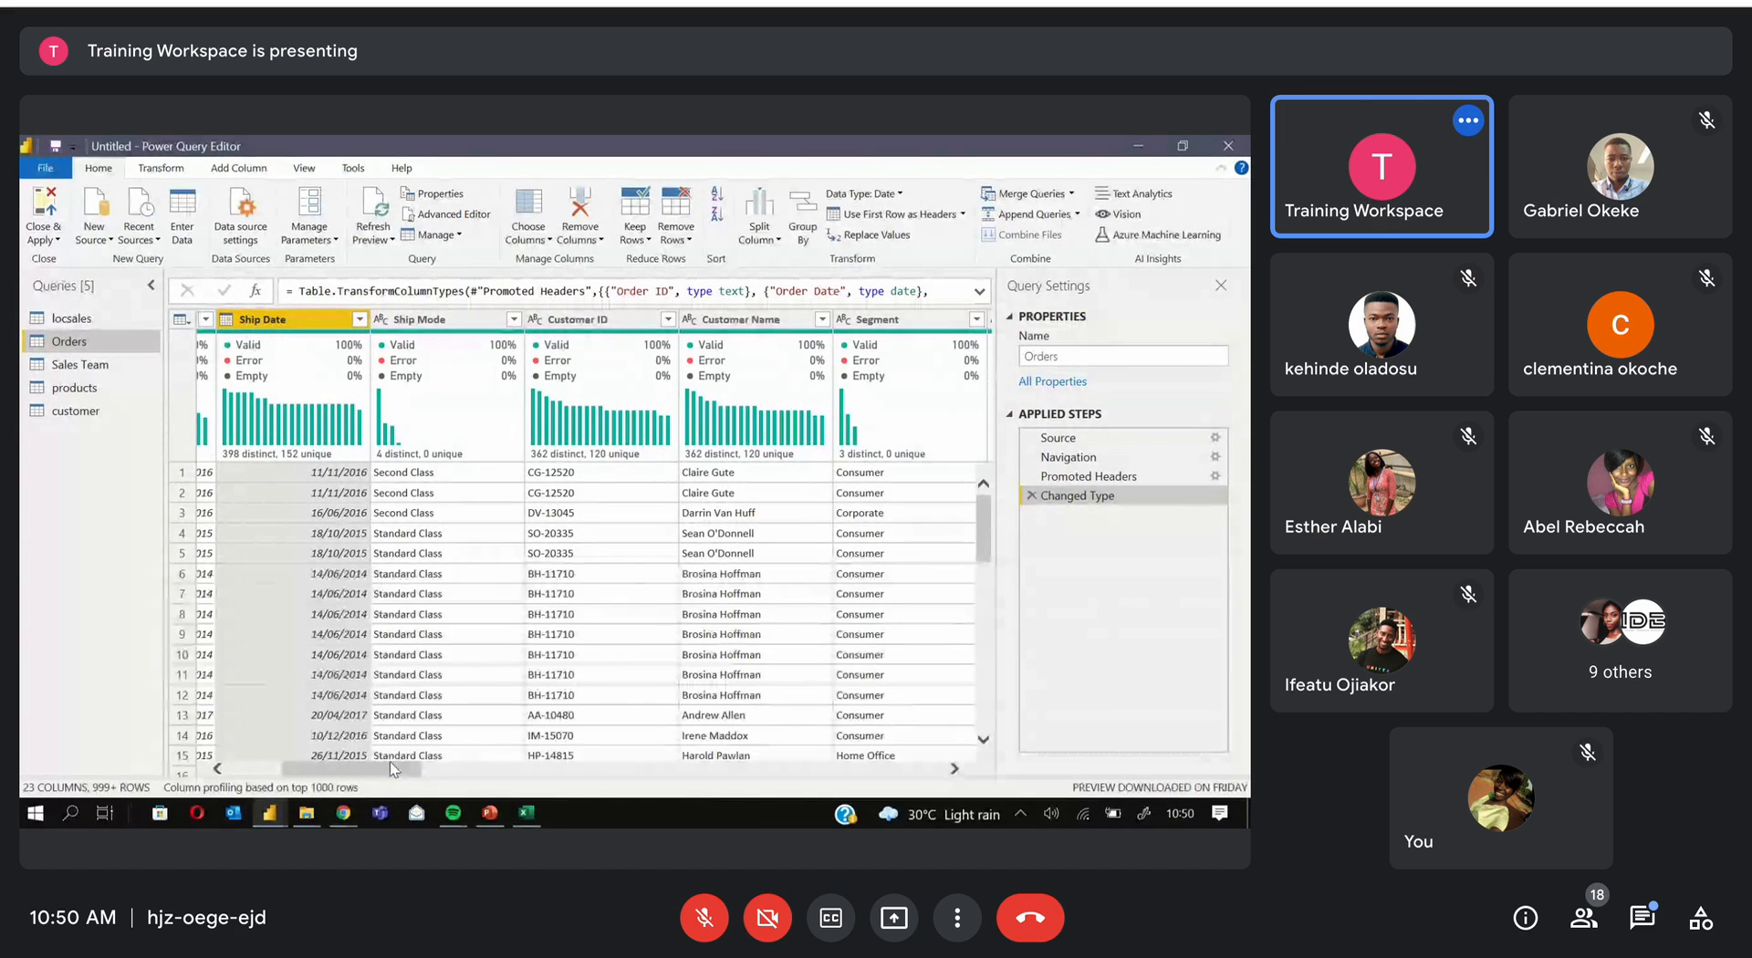
drag(391, 764, 644, 763)
click(544, 321)
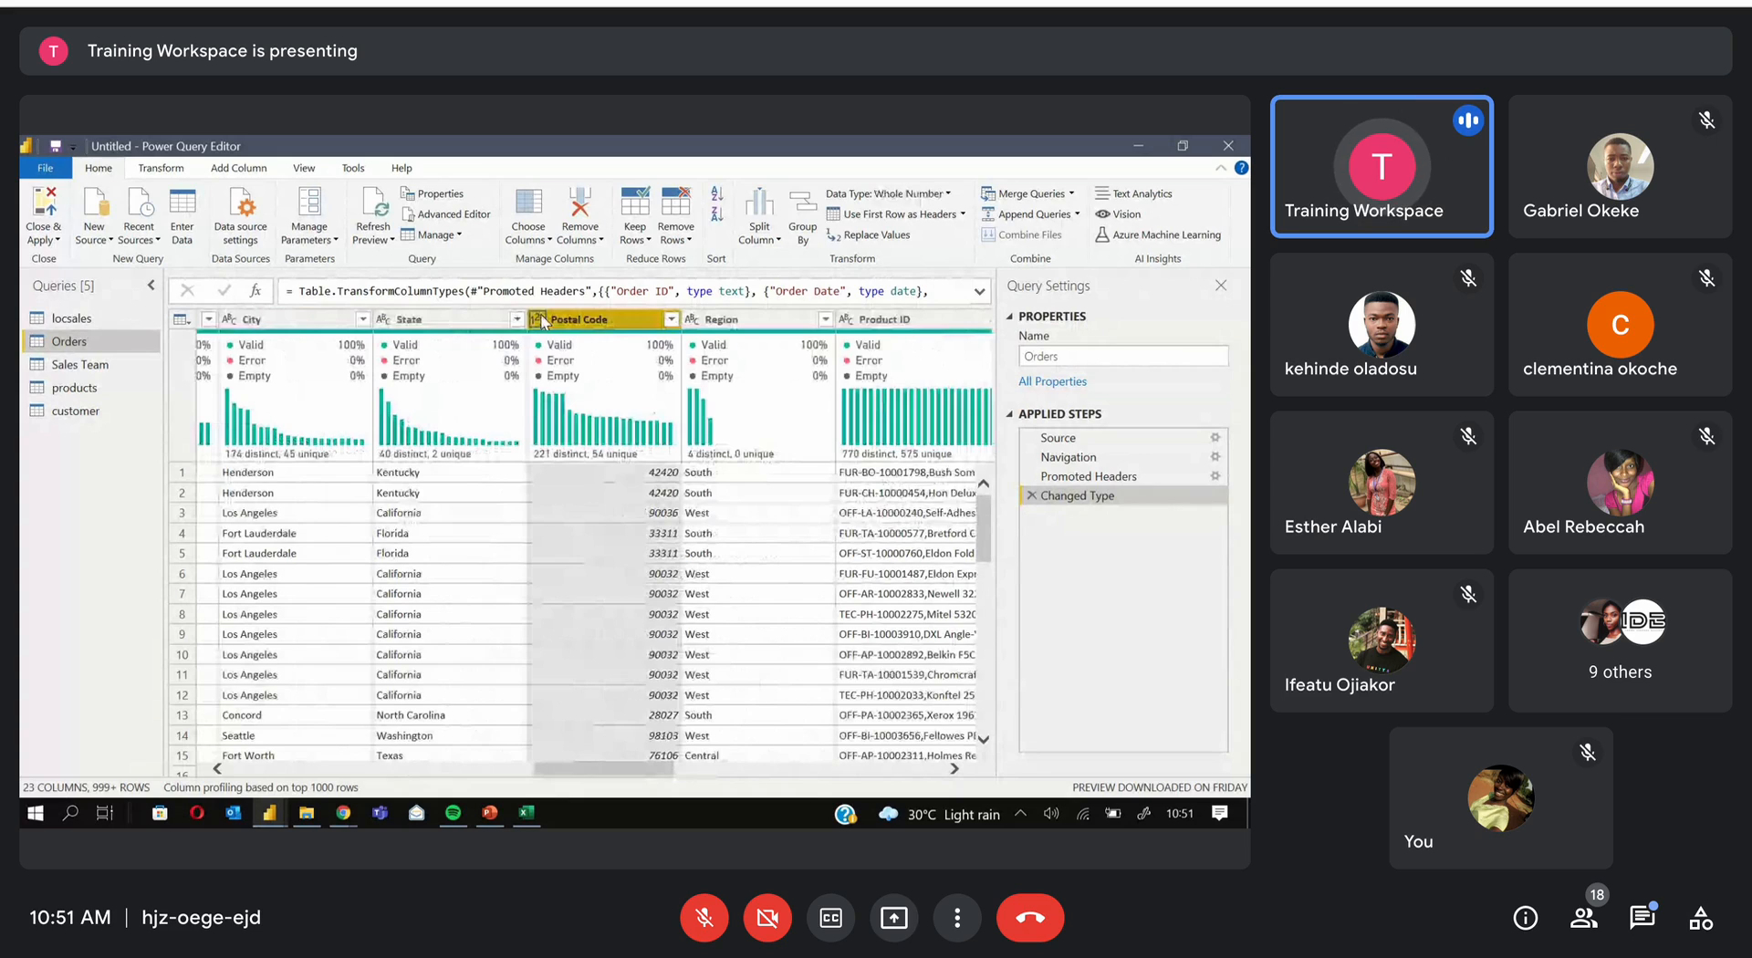
click(542, 321)
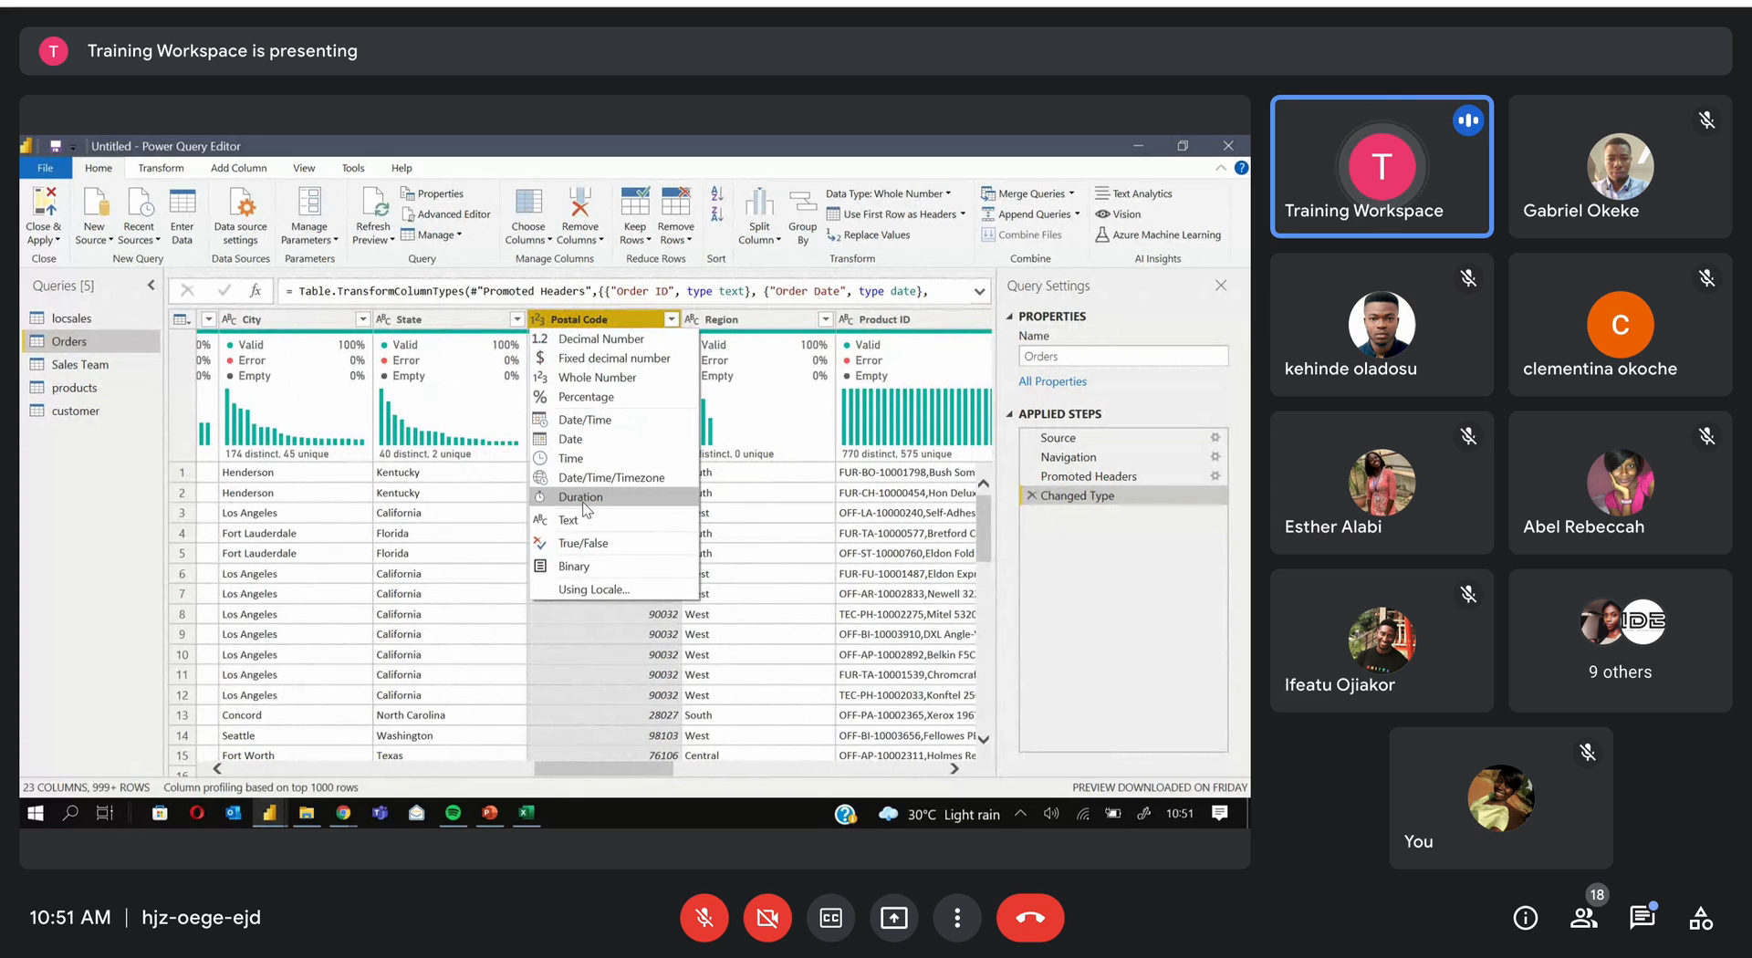
click(585, 535)
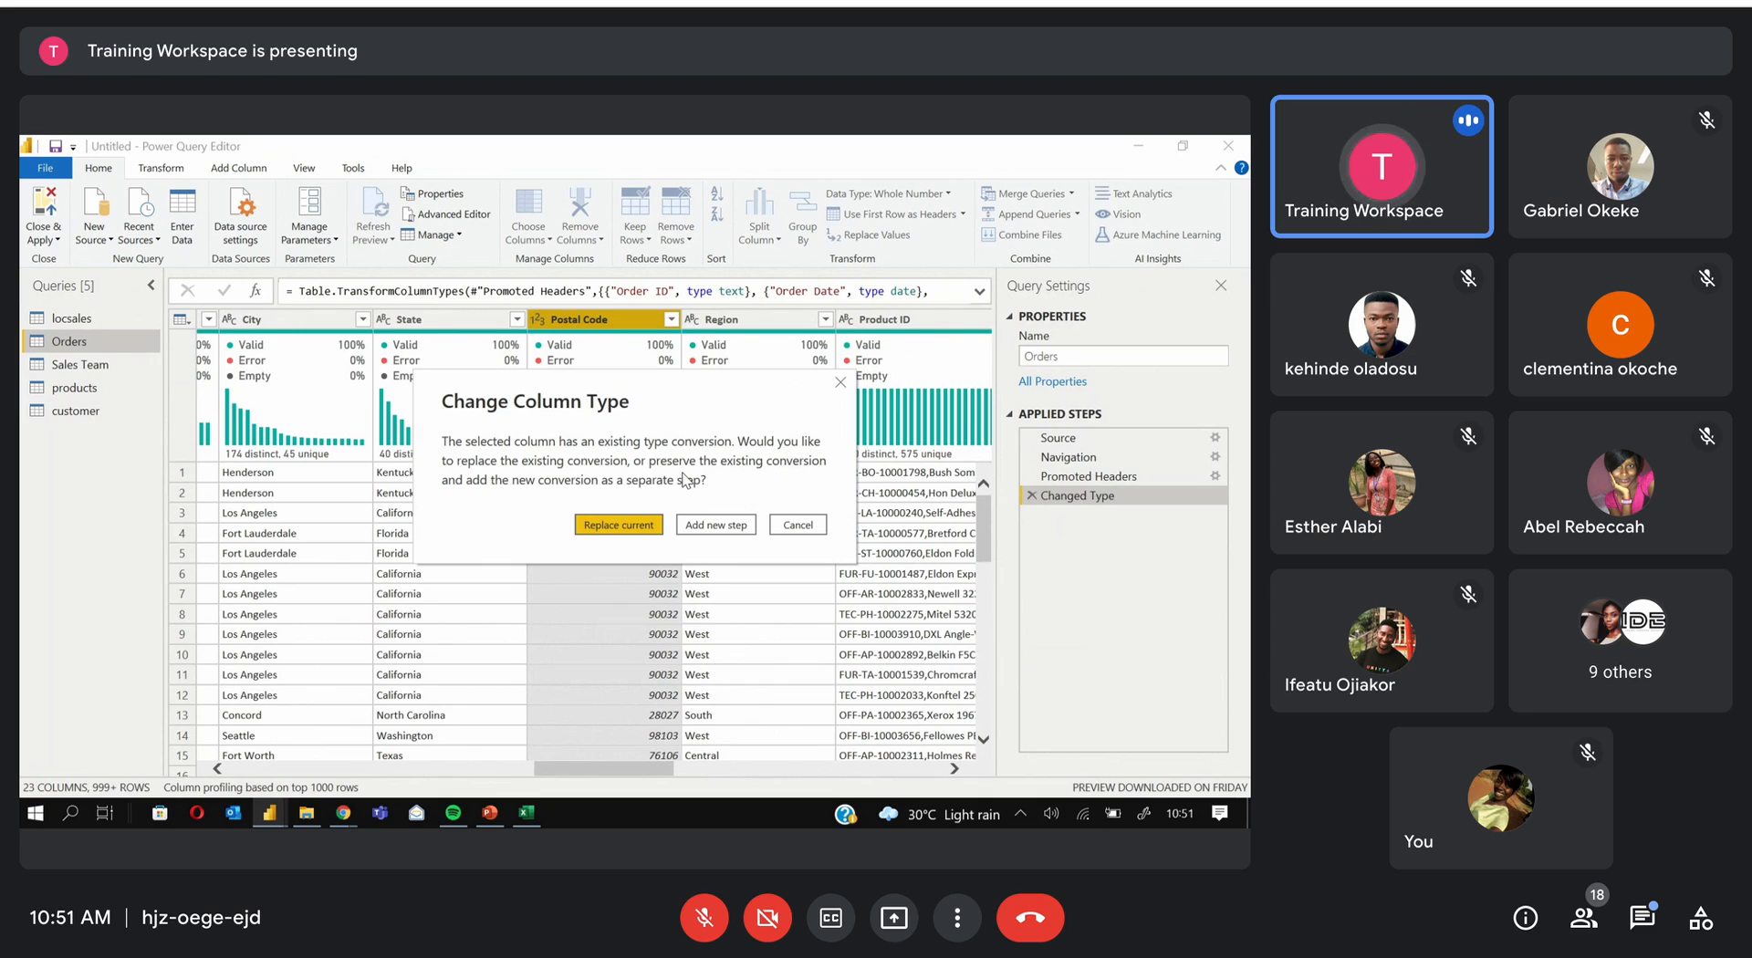
click(702, 521)
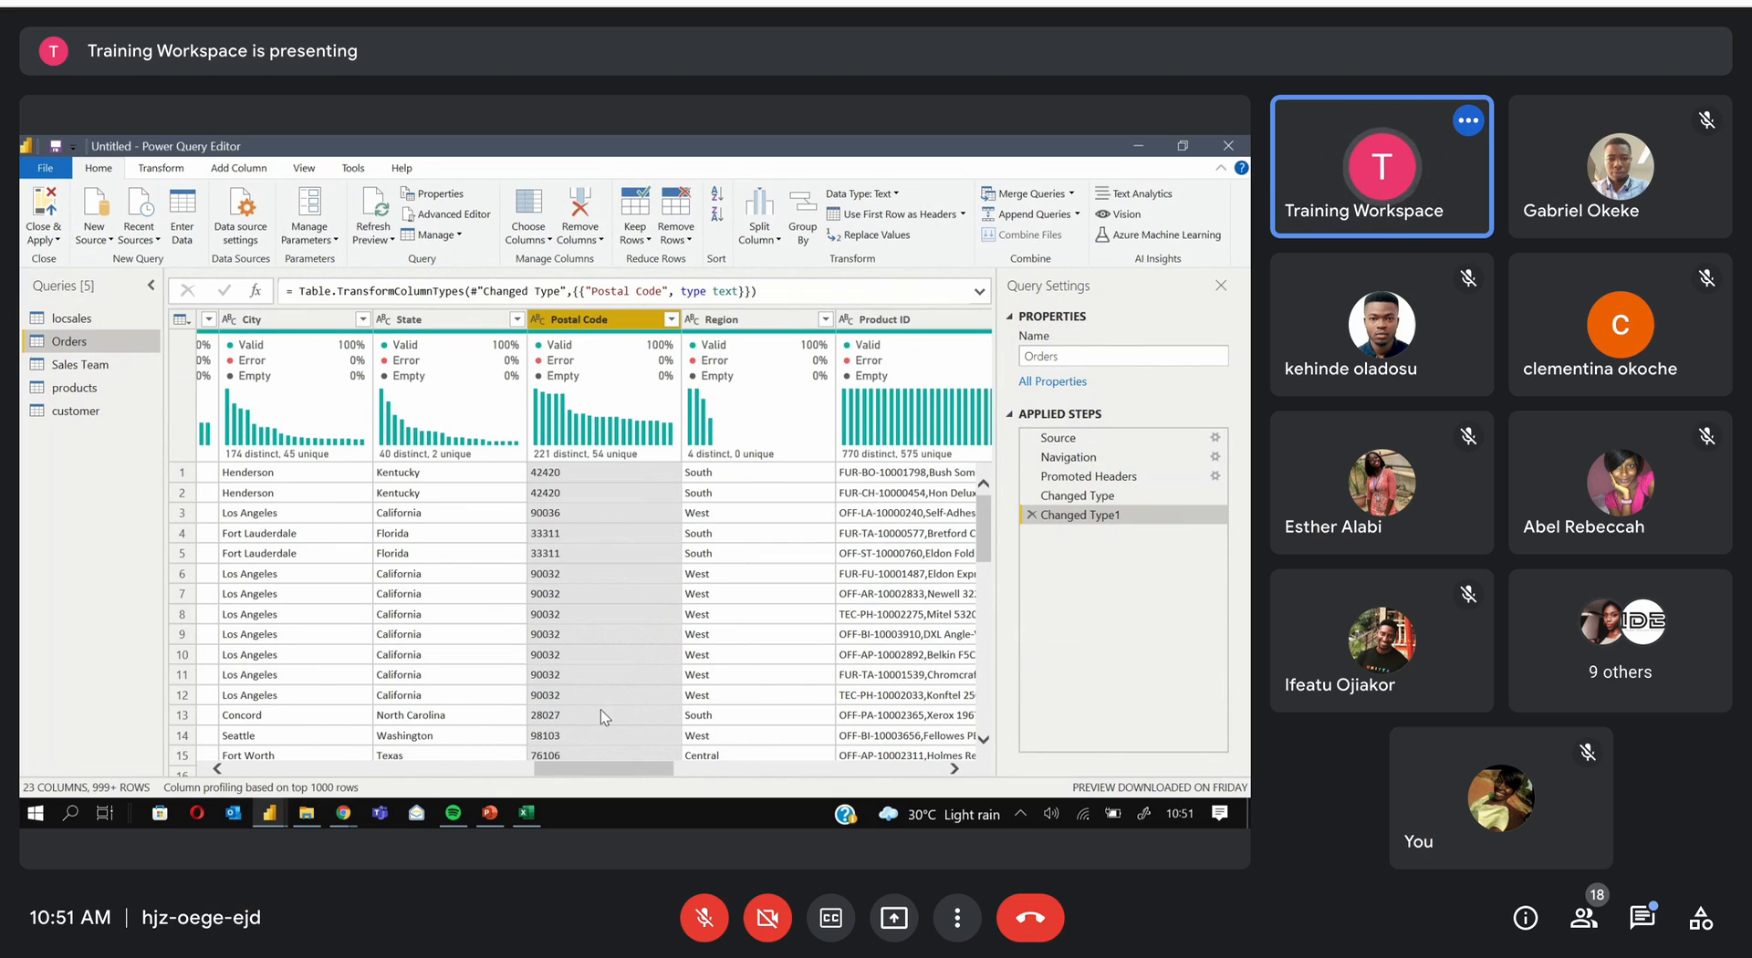
Change the data type of the Sales column in Orders to Fixed decimal number
drag(609, 774, 889, 737)
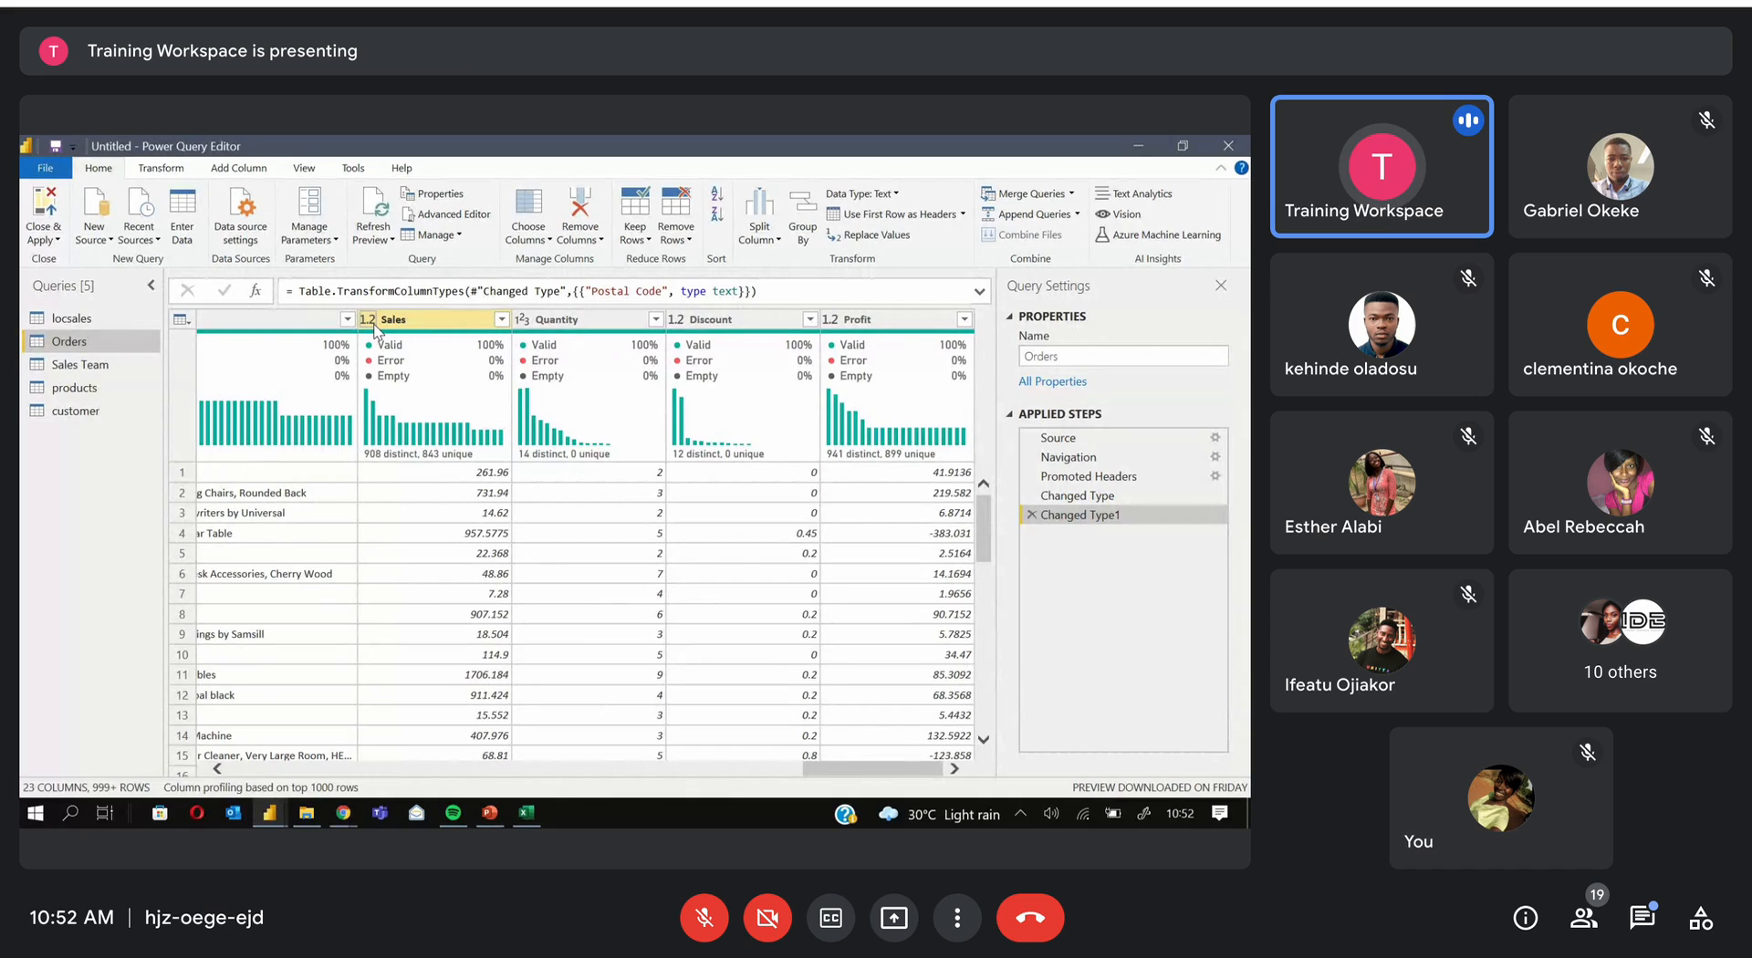
click(370, 319)
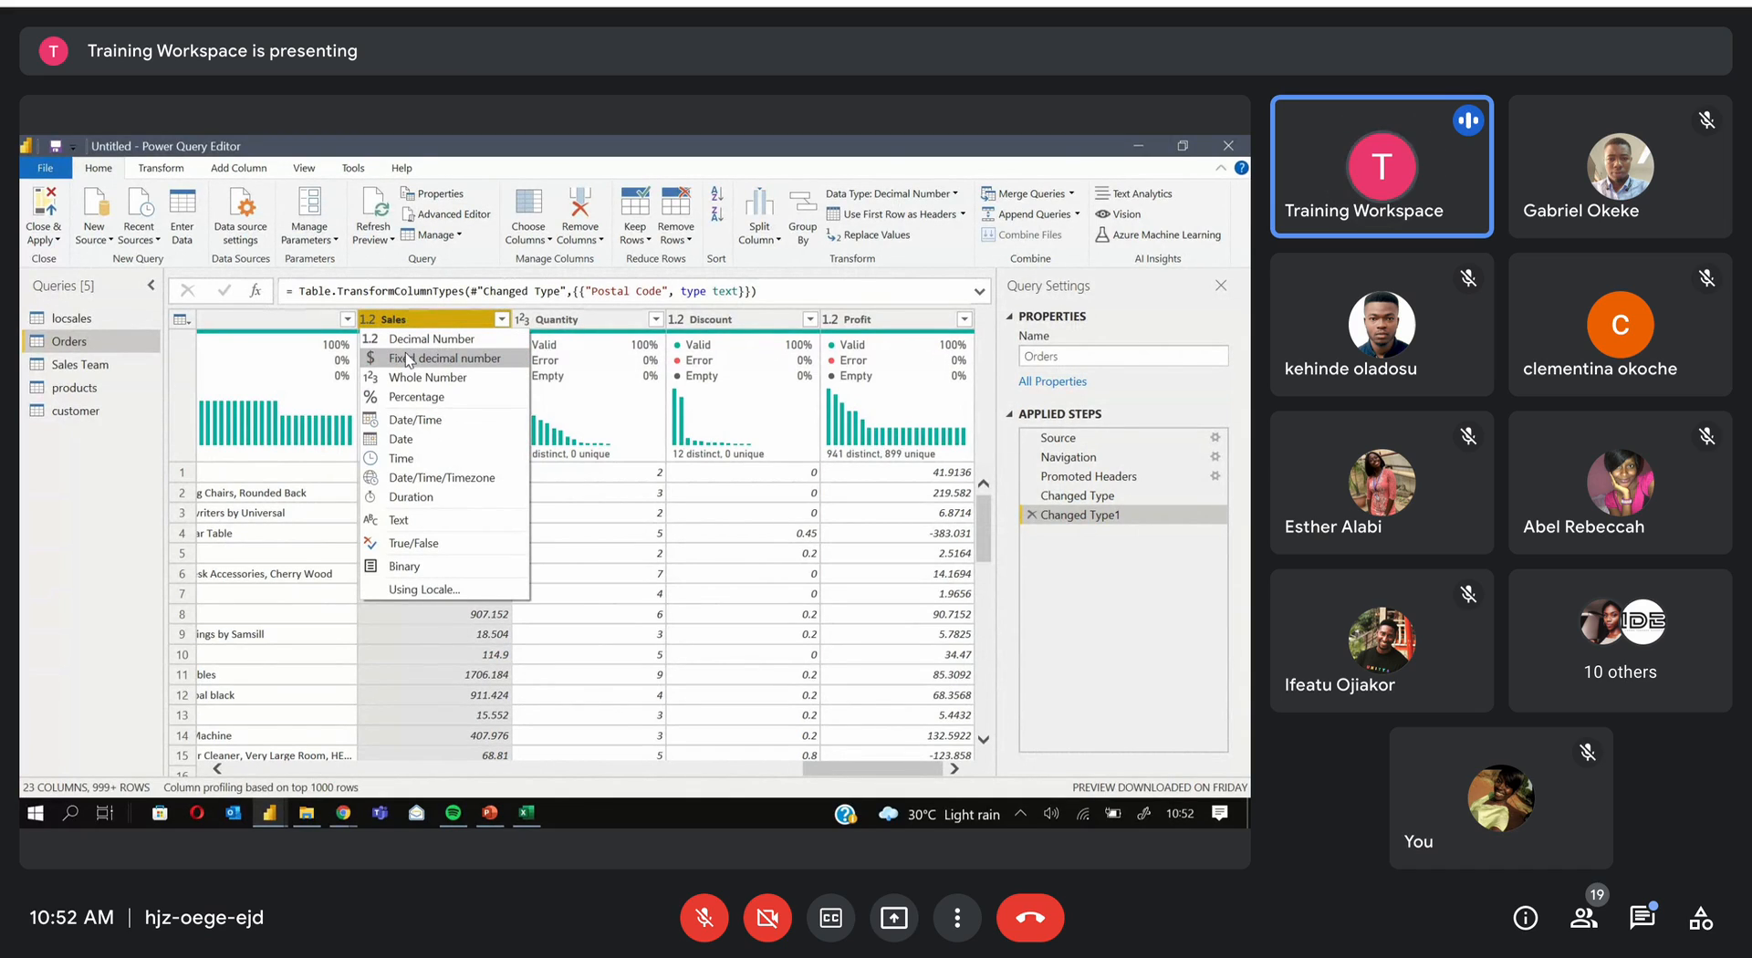
click(407, 359)
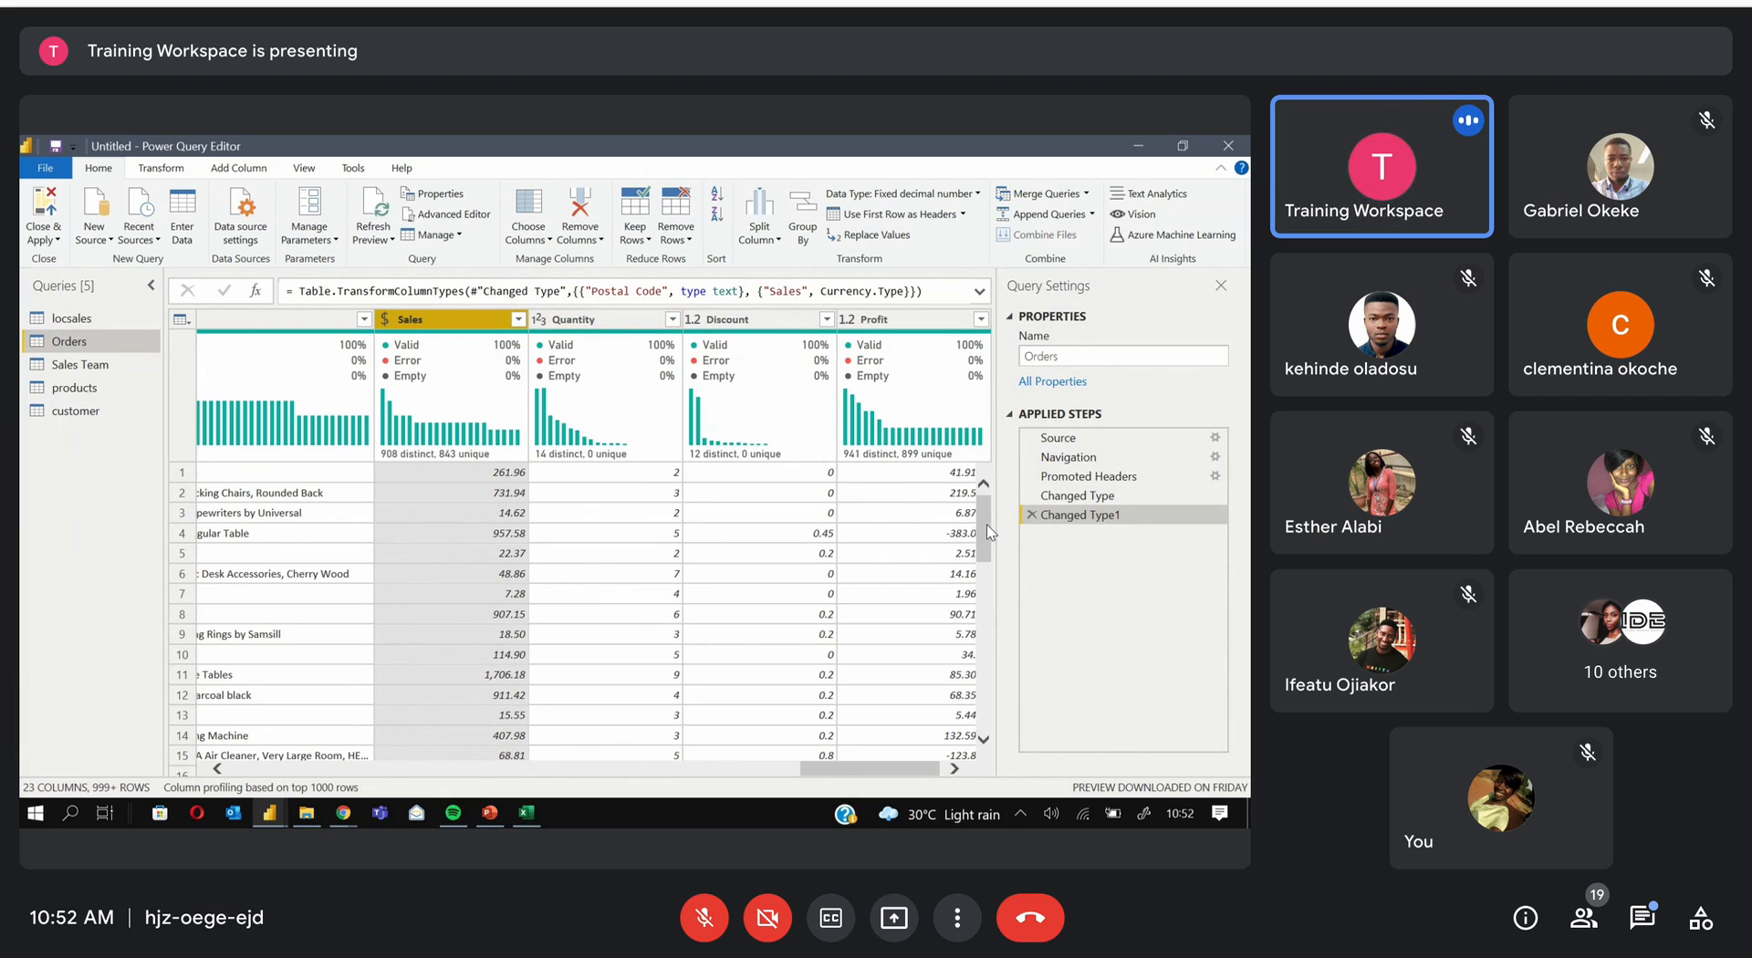
drag(983, 531, 982, 495)
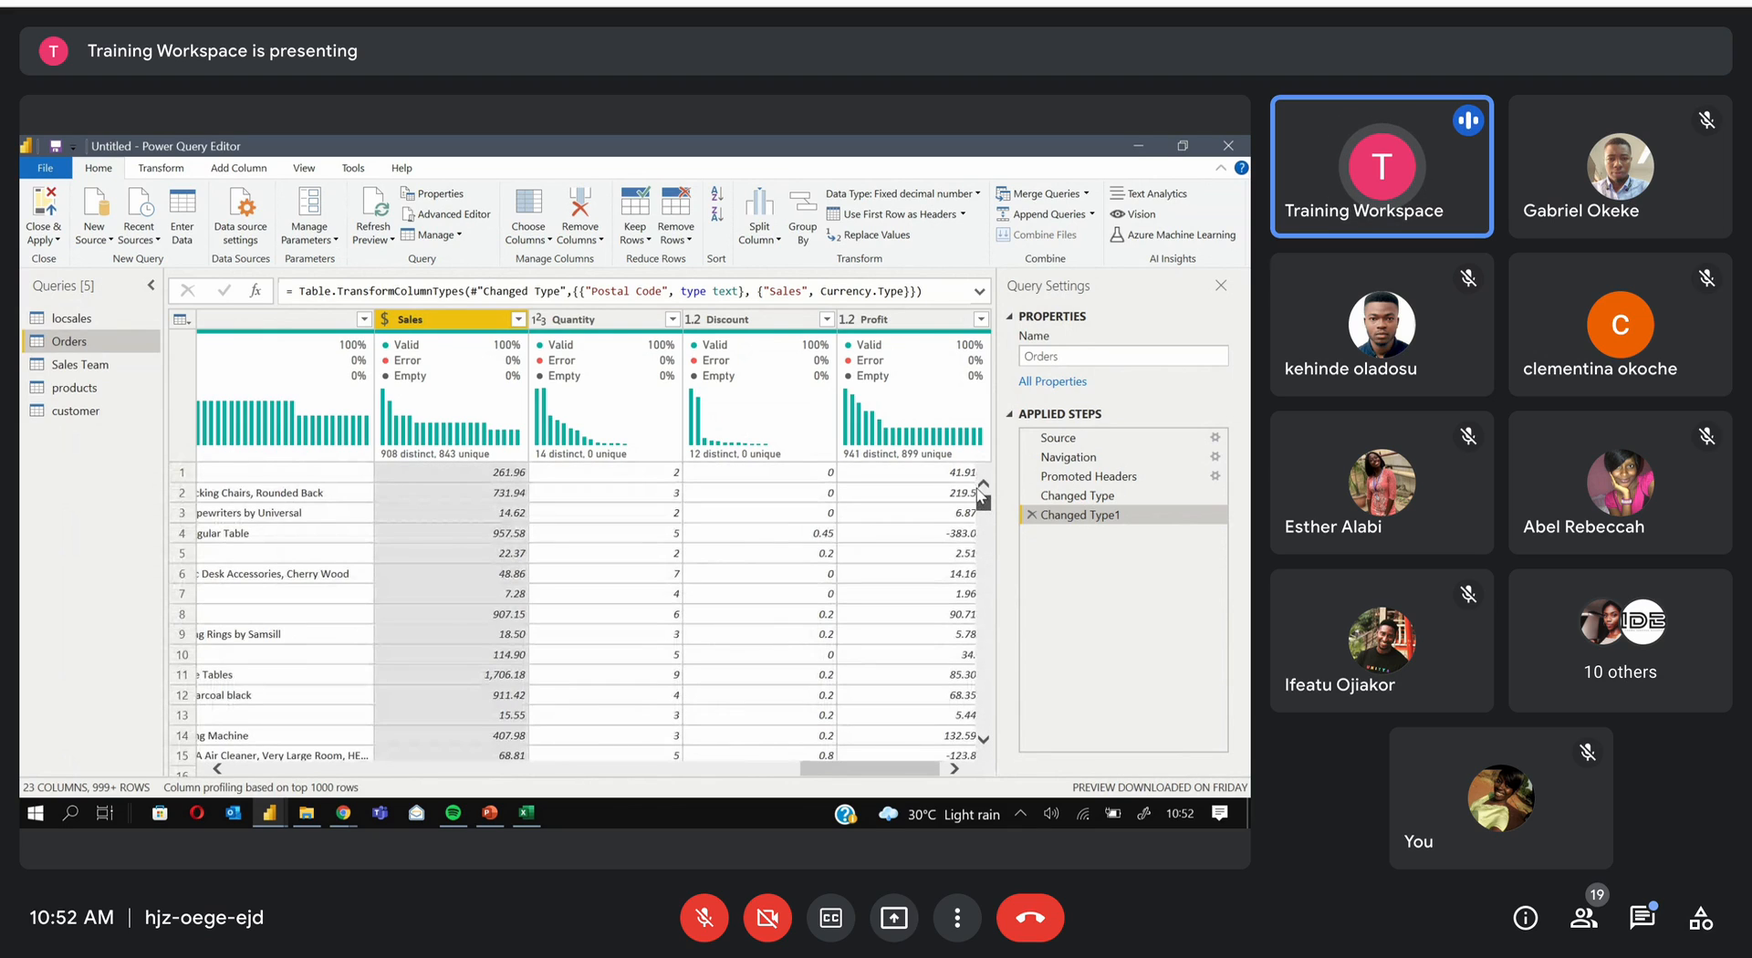
Change the data type of the Profit column in Orders to Fixed decimal number
click(863, 325)
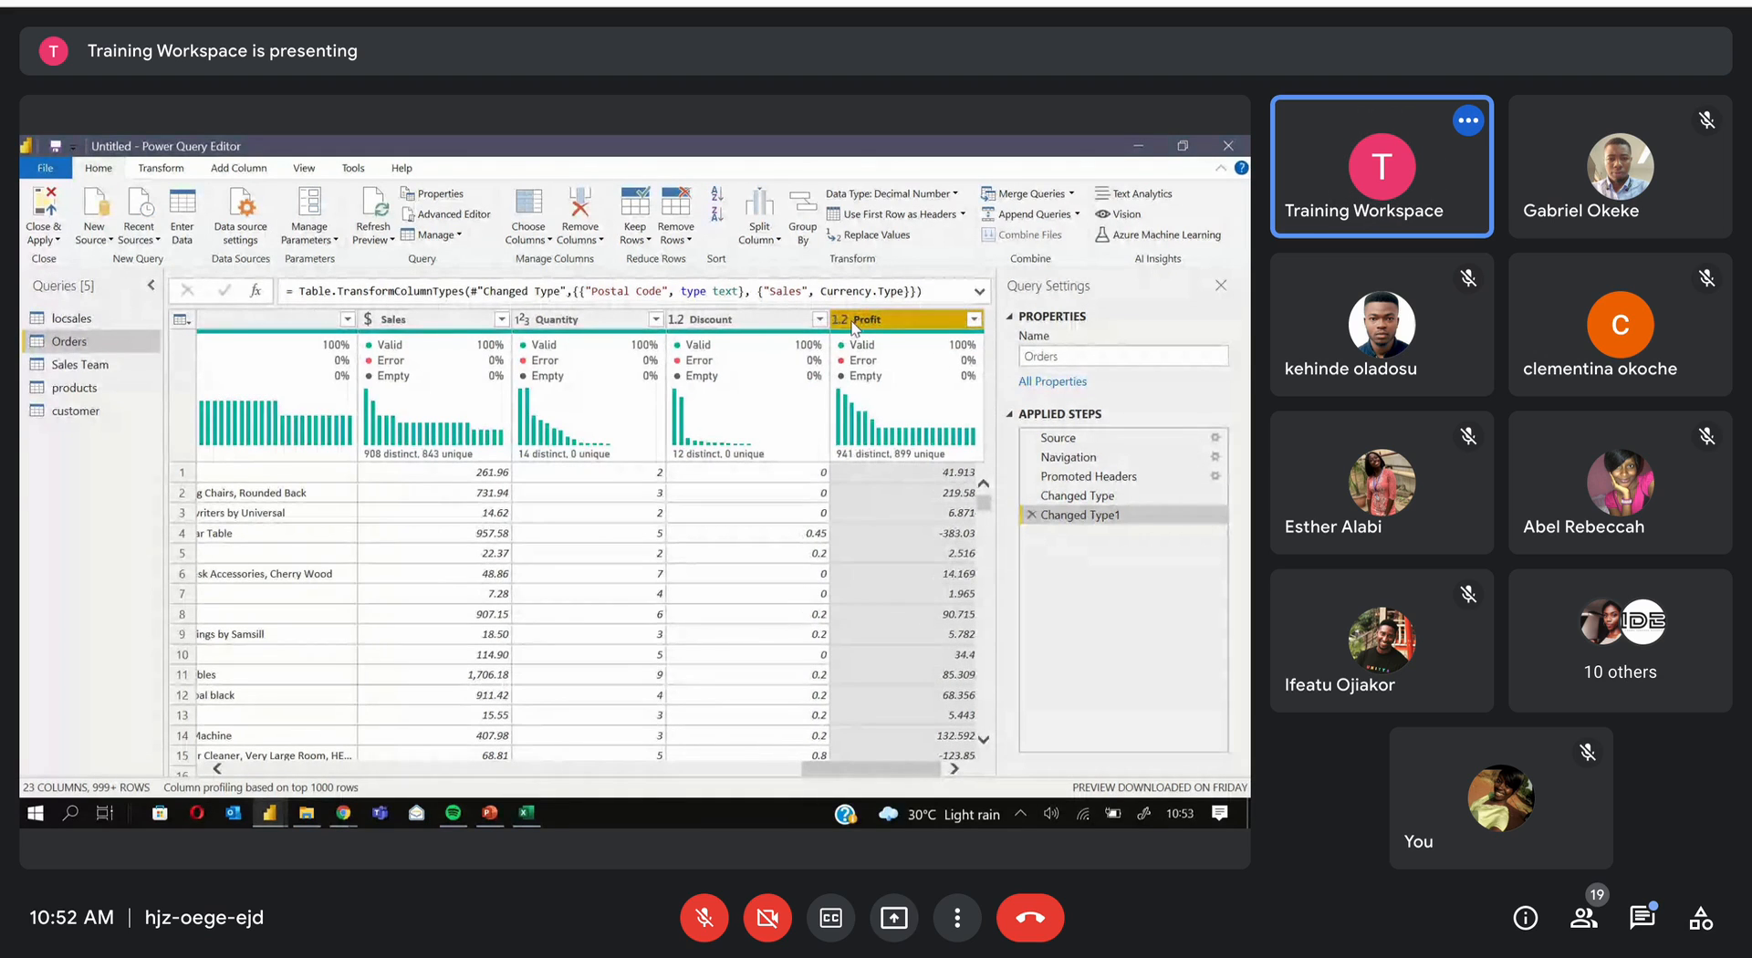
click(838, 321)
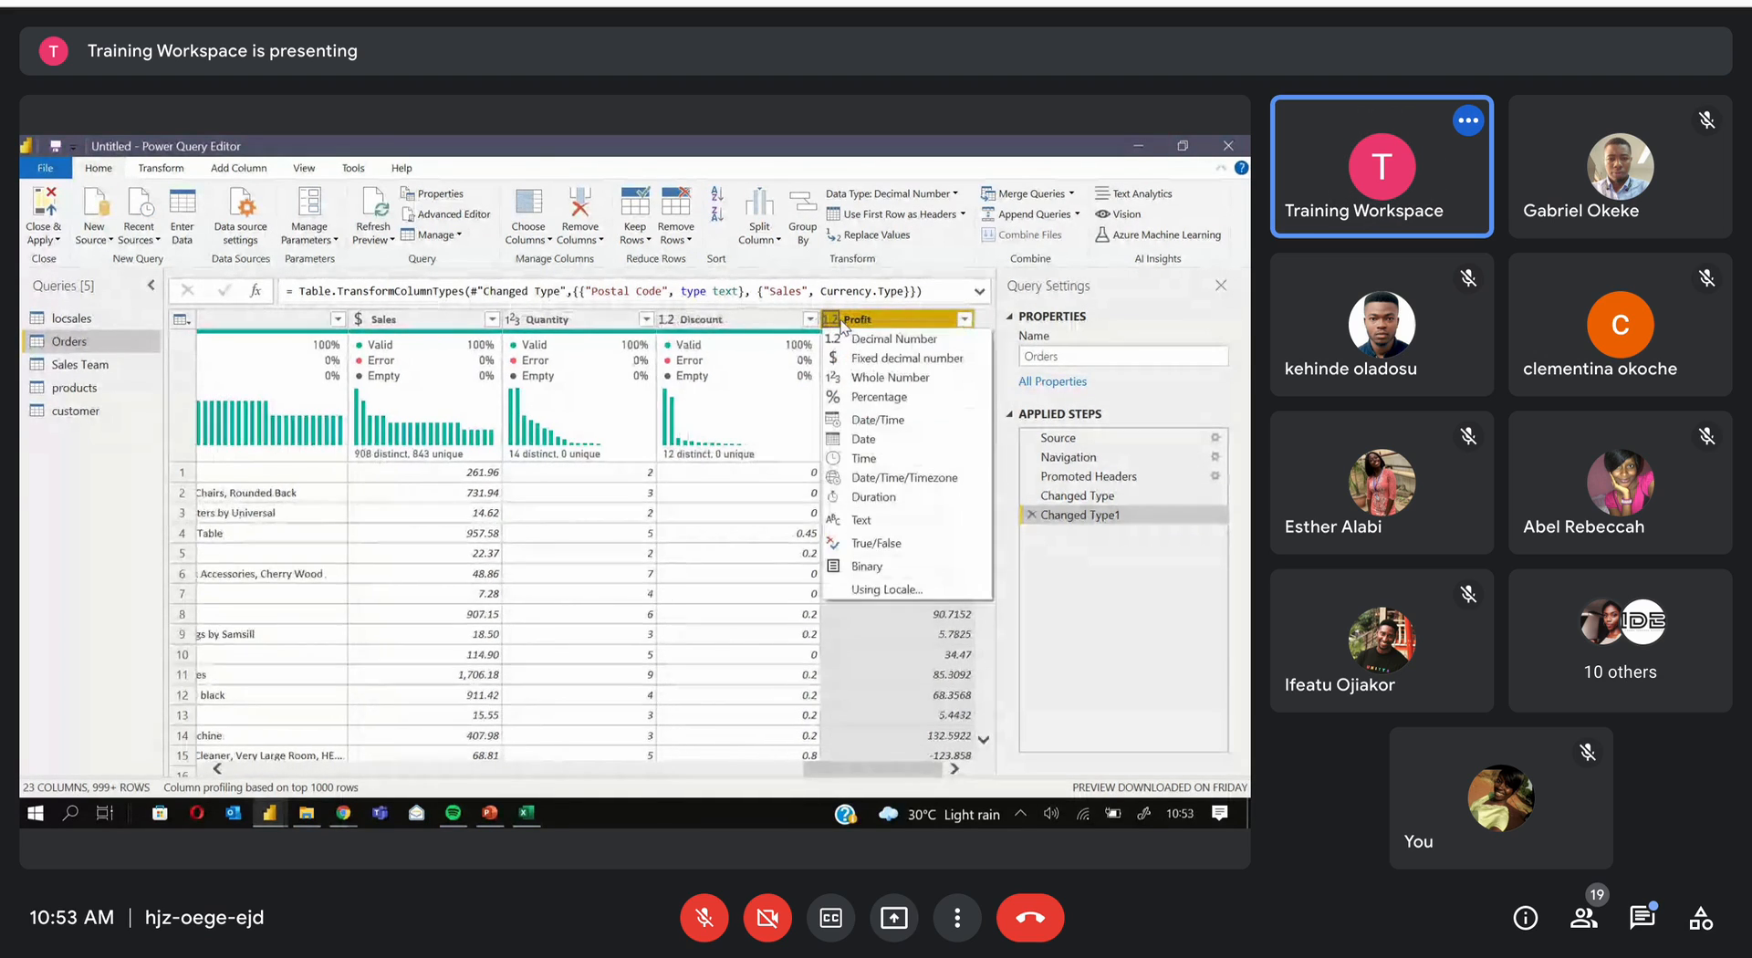
click(870, 363)
Change the data type of the Discount column in Orders to Percentage
click(667, 320)
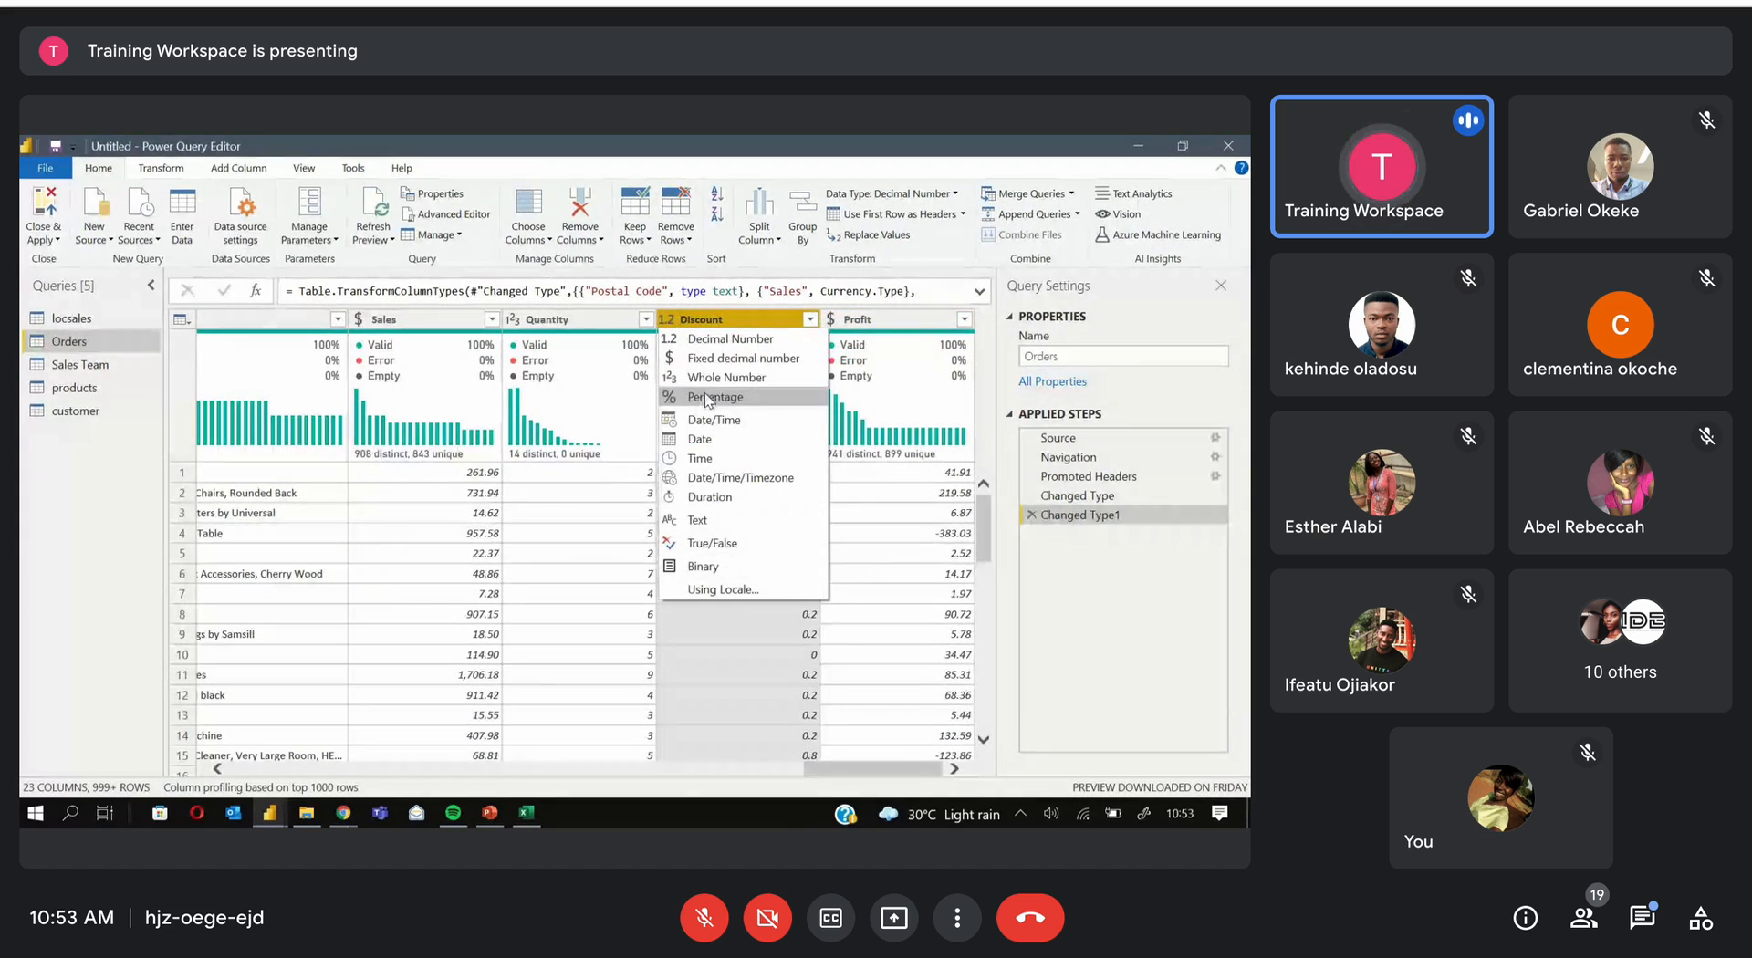
click(707, 397)
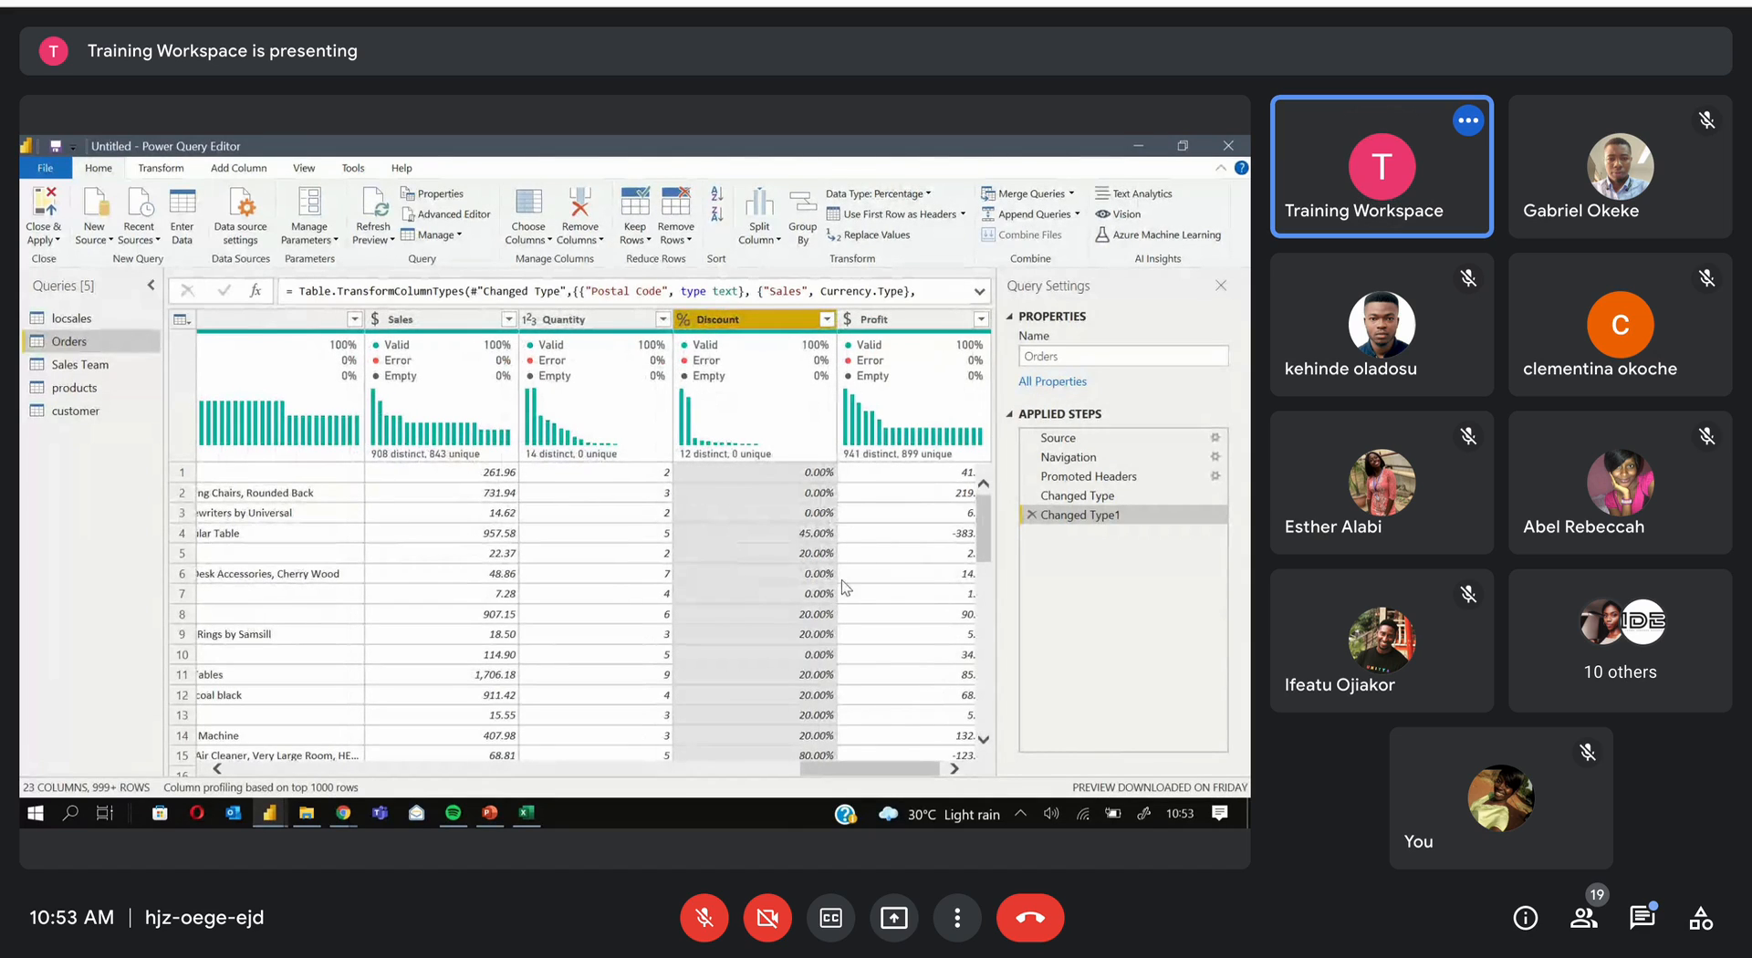
drag(987, 539, 986, 497)
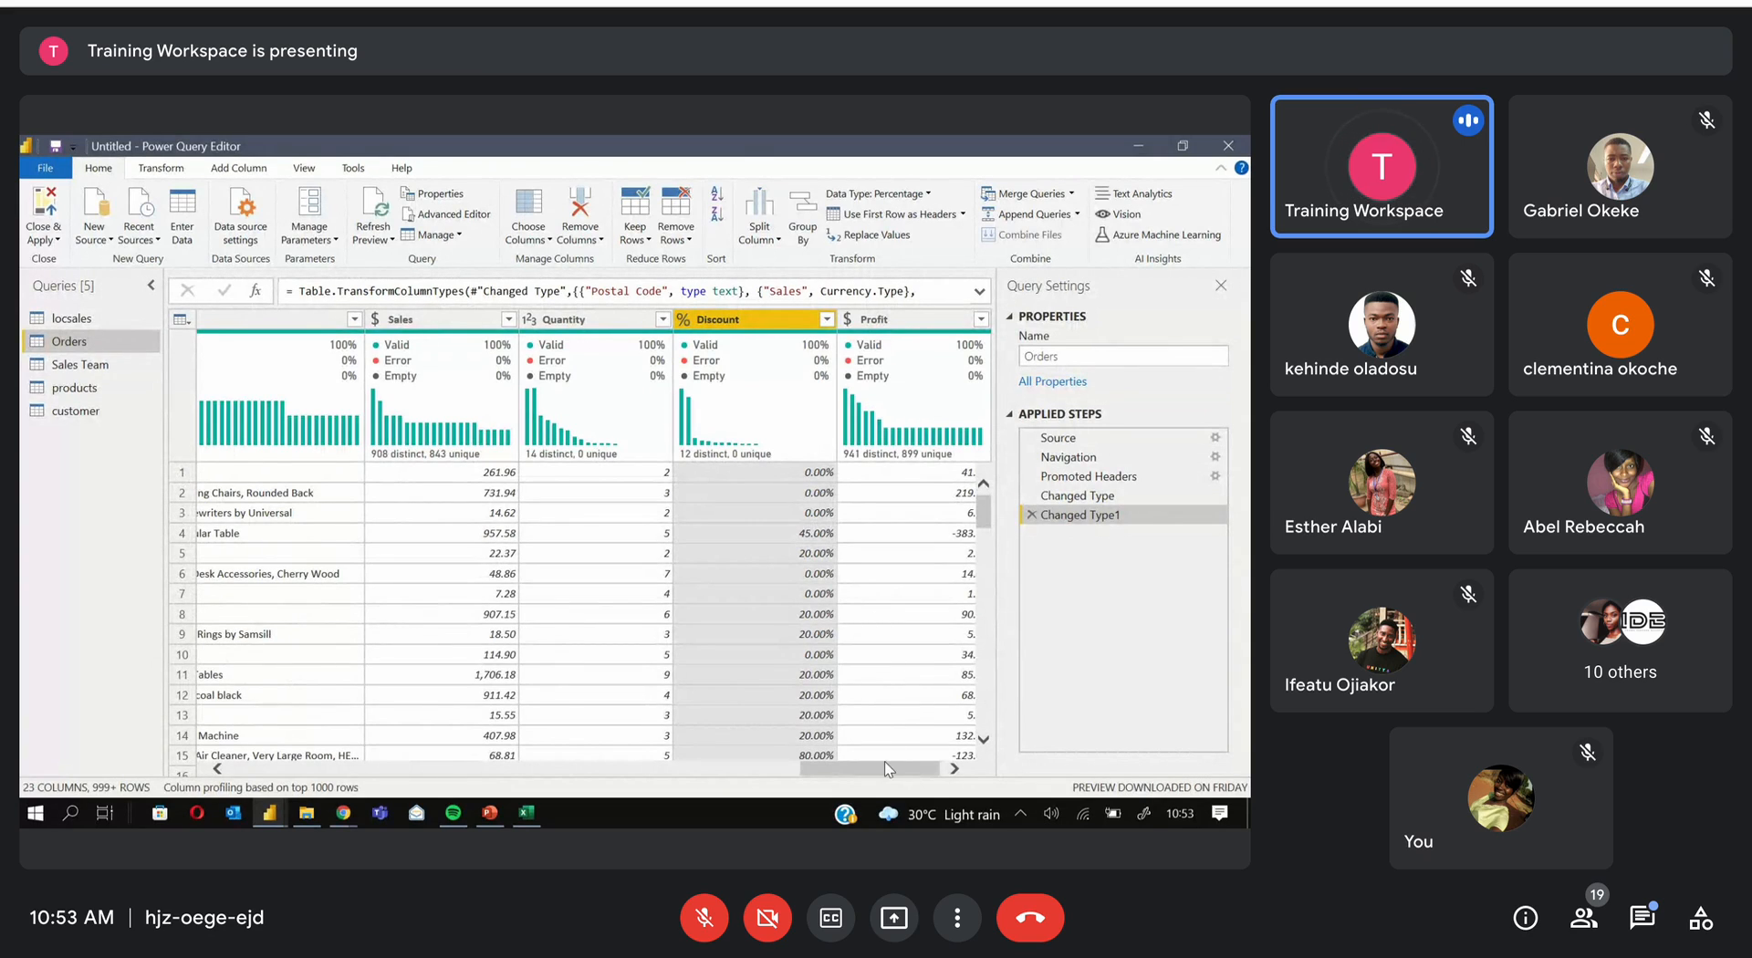
drag(884, 769, 376, 789)
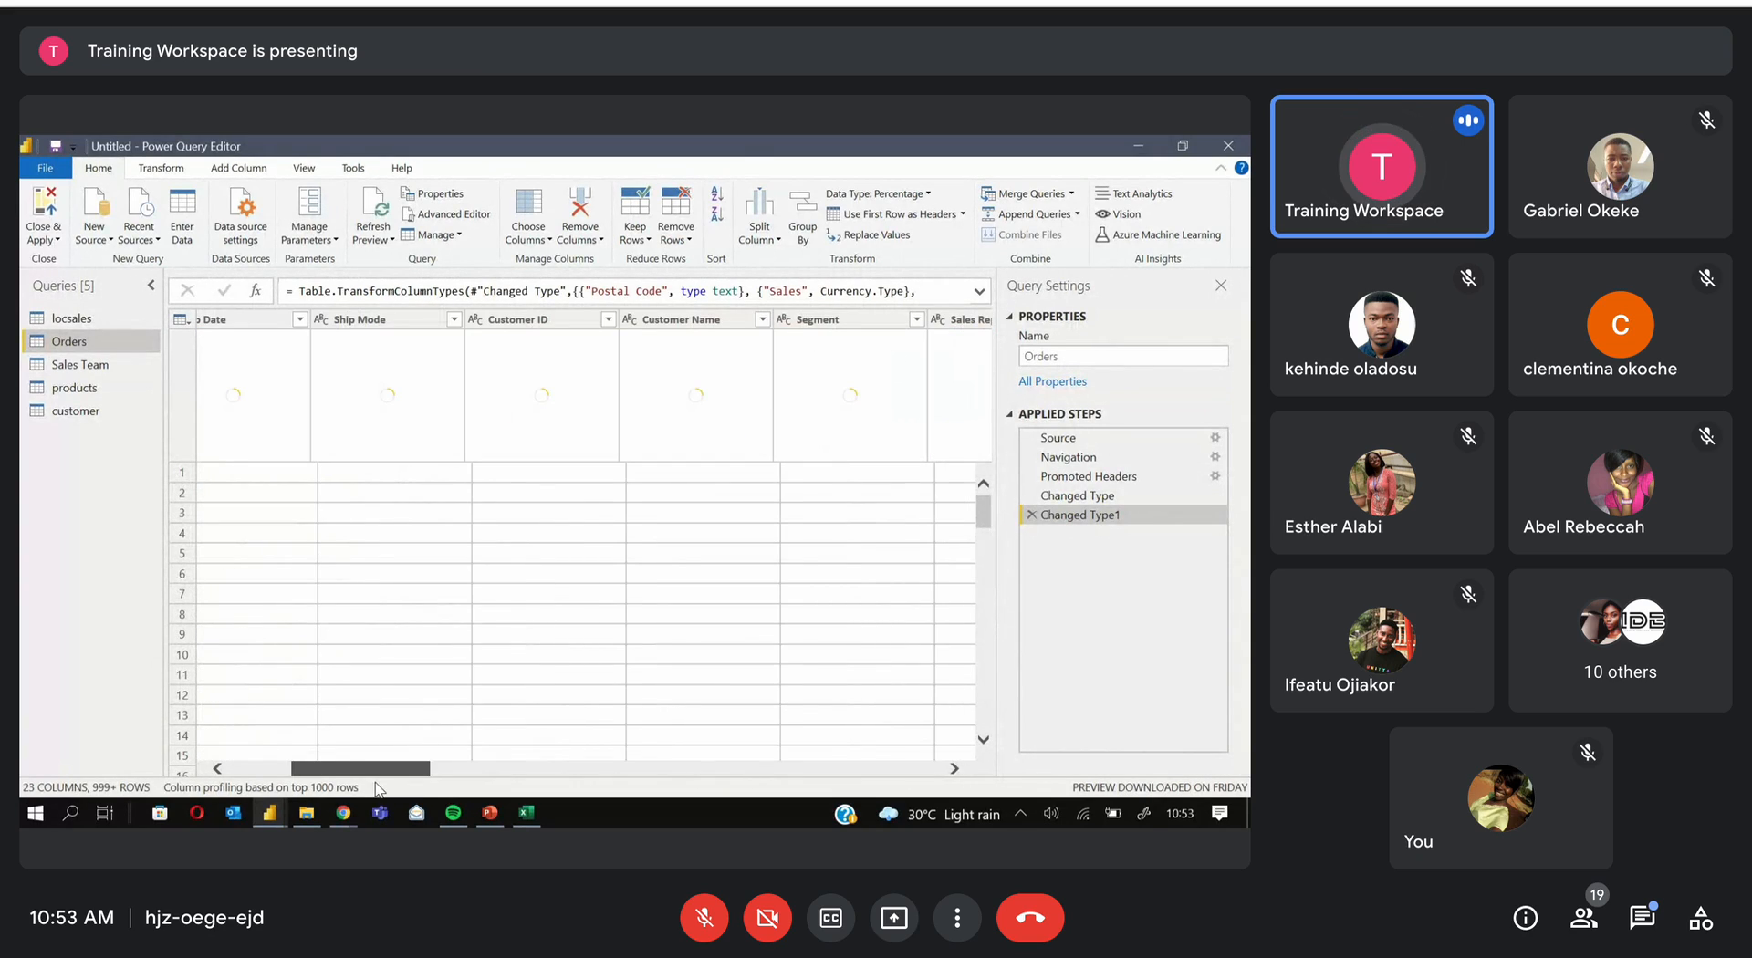
Promote the first row of the Sales Team query to column headers
click(102, 365)
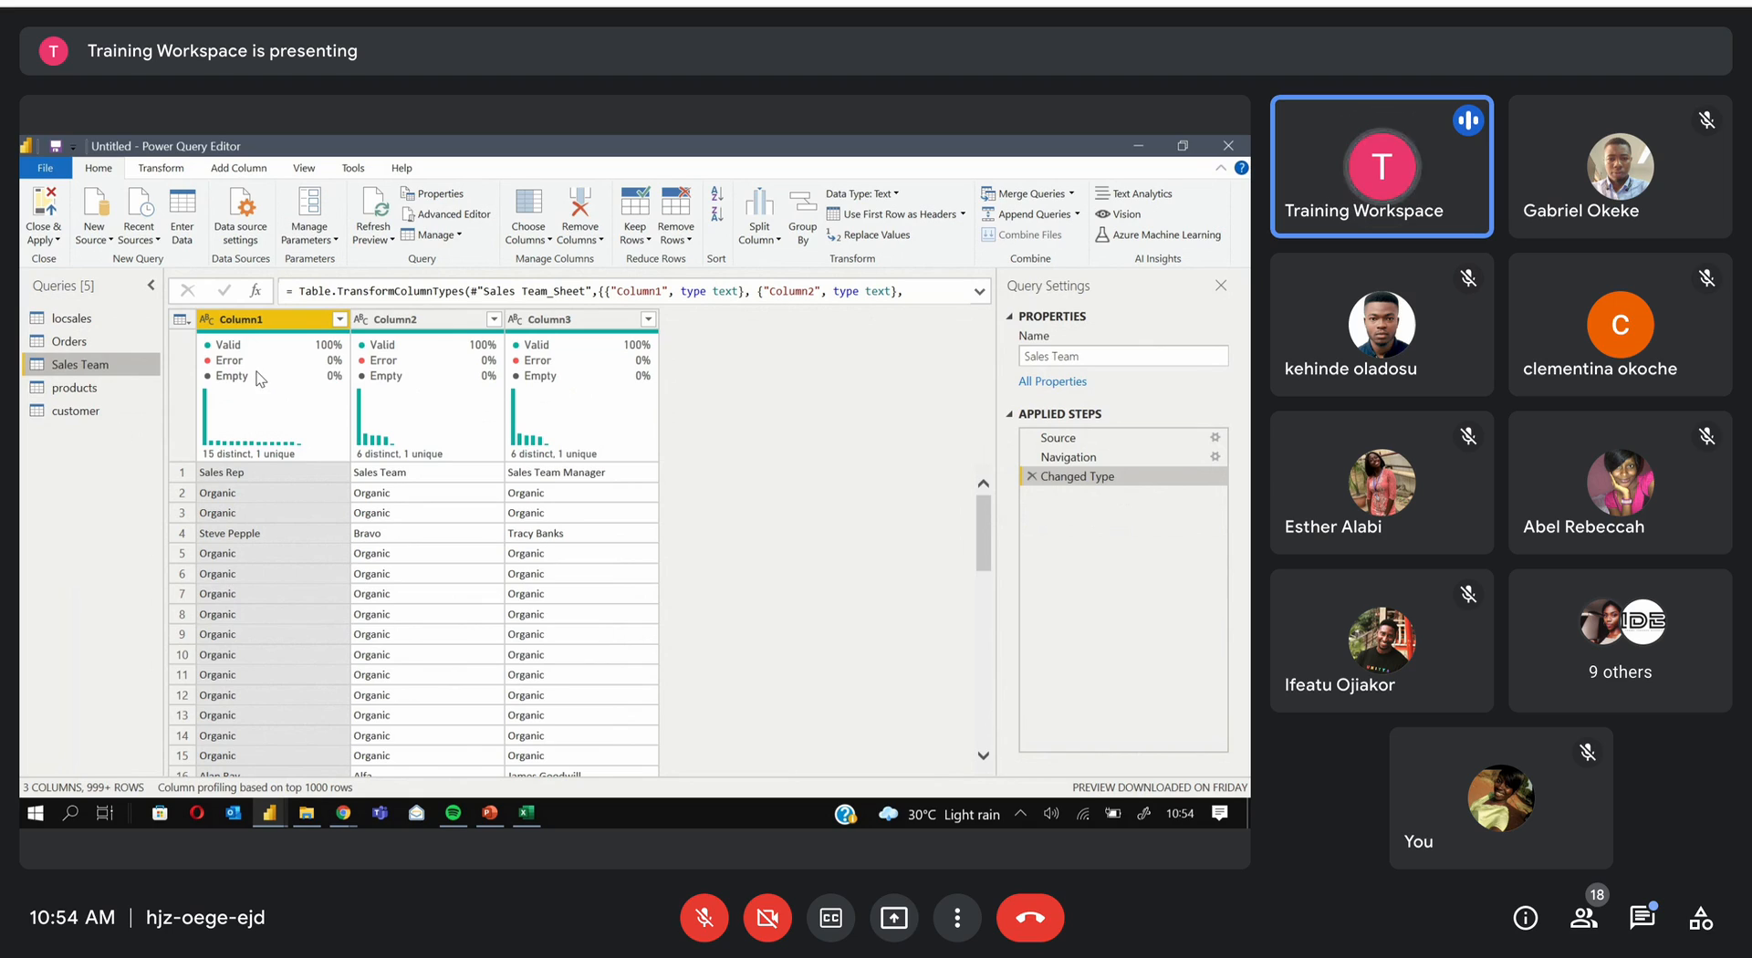
mouse_move(340, 412)
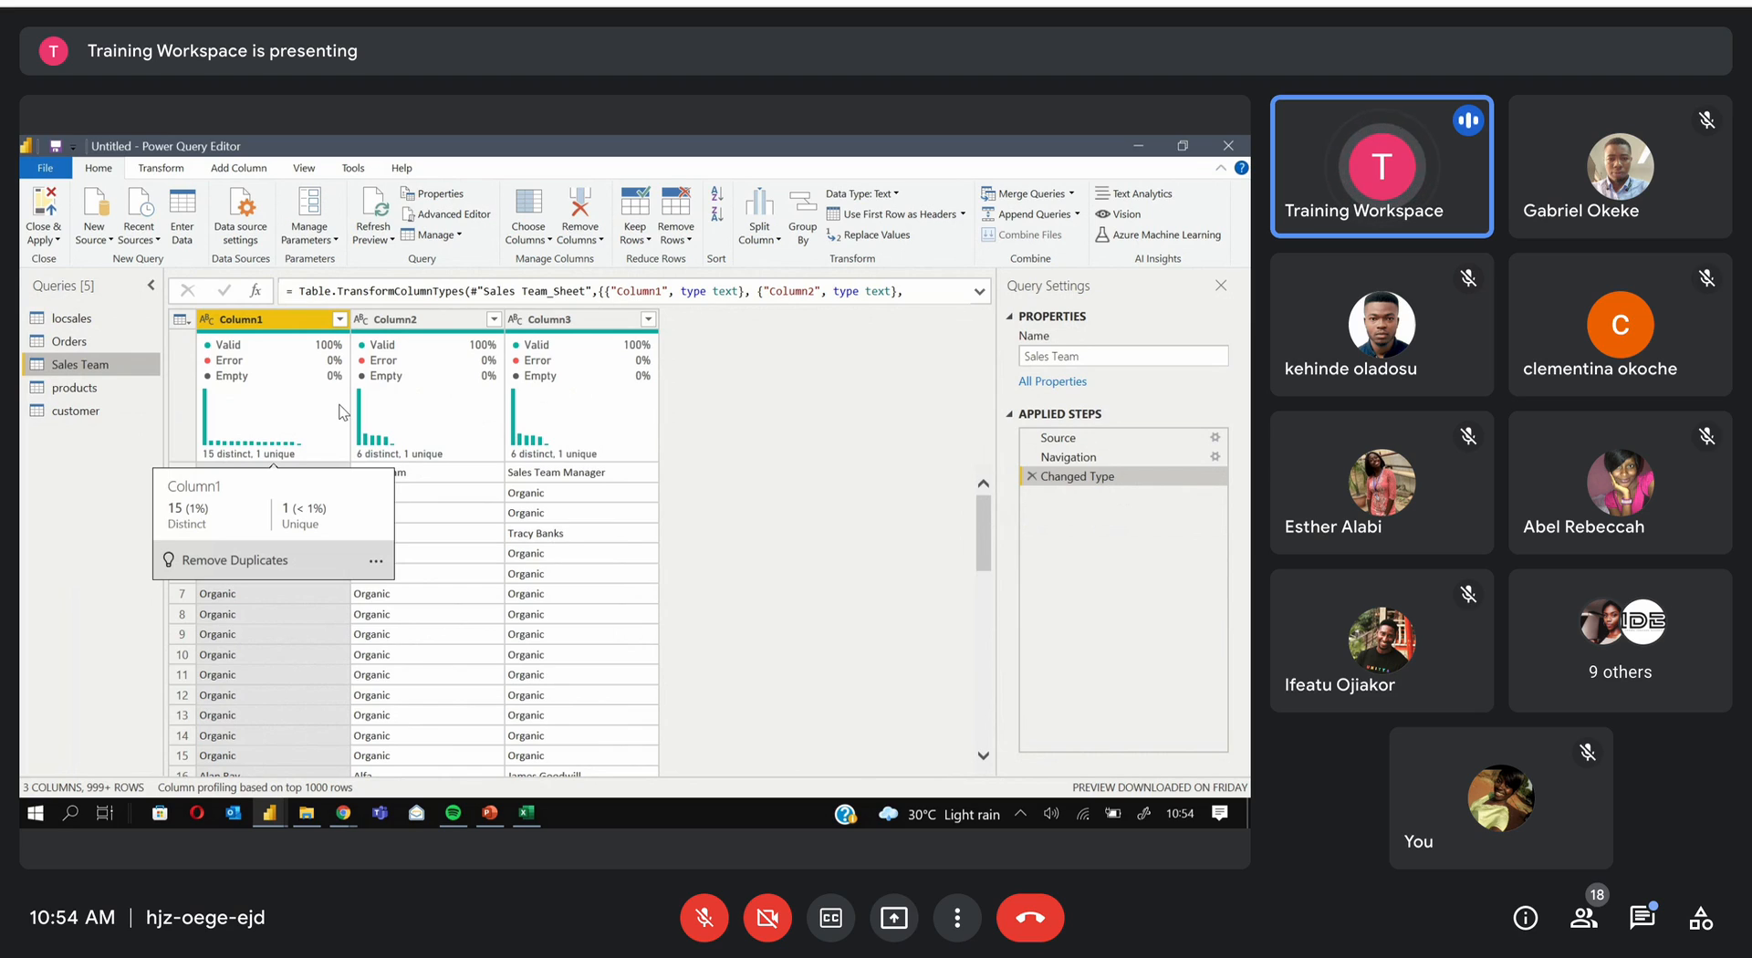
mouse_move(468, 443)
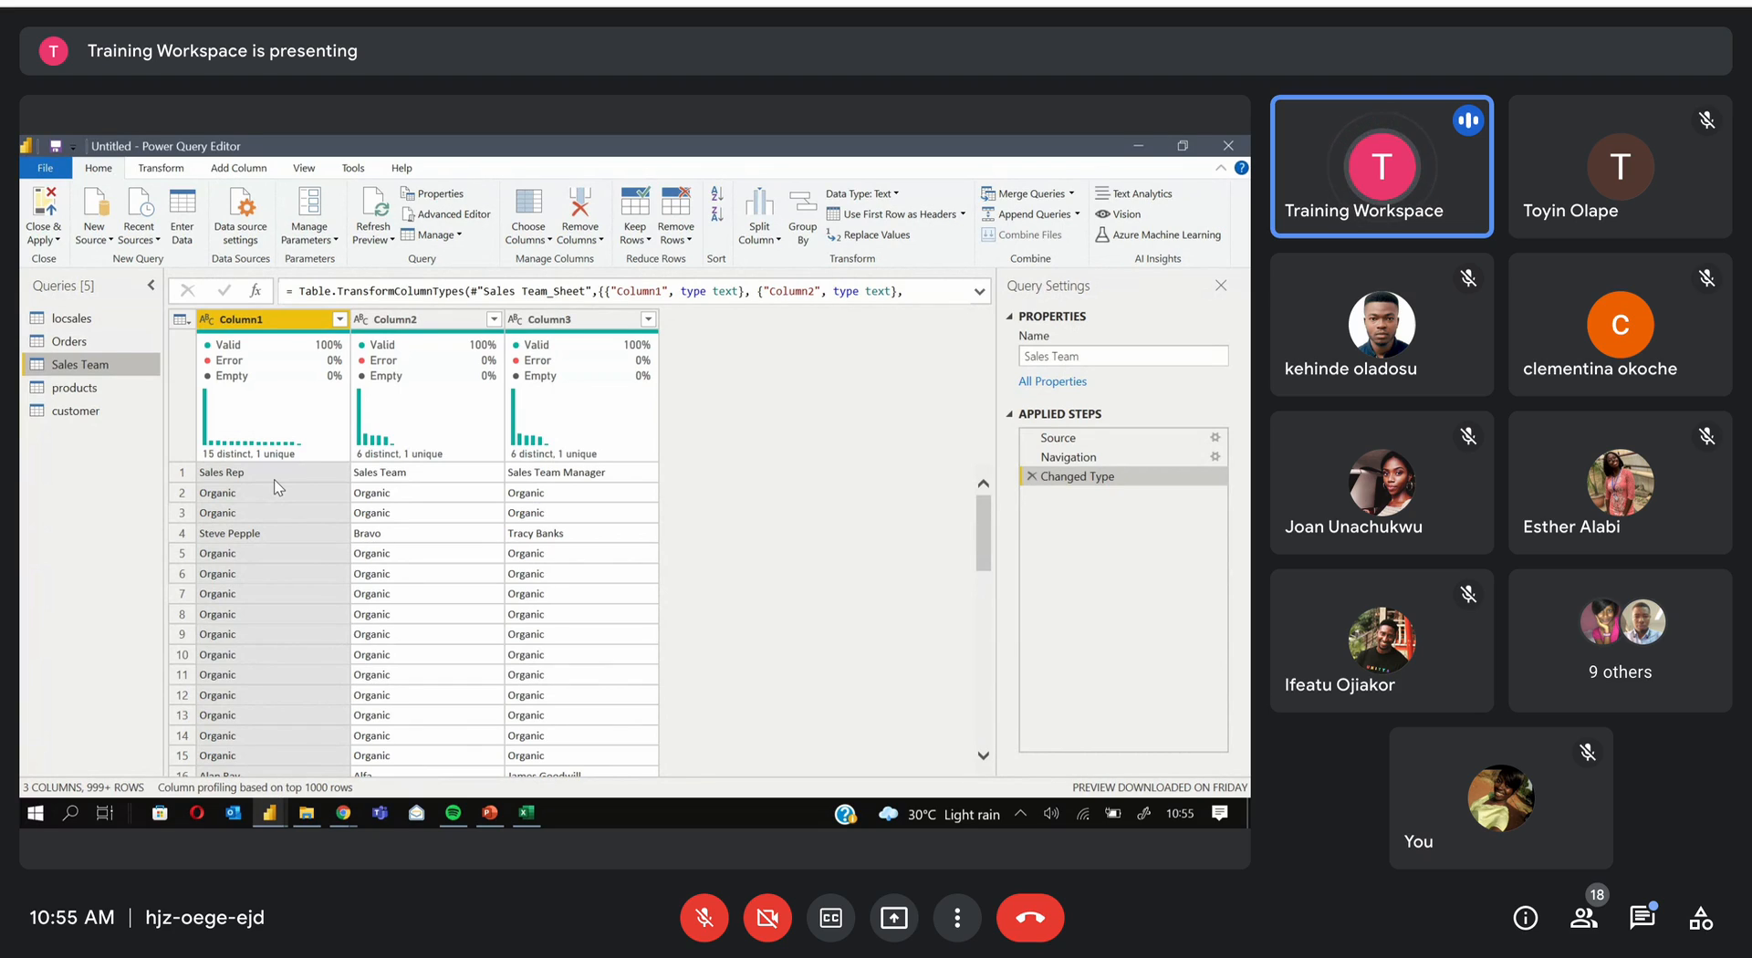
click(182, 170)
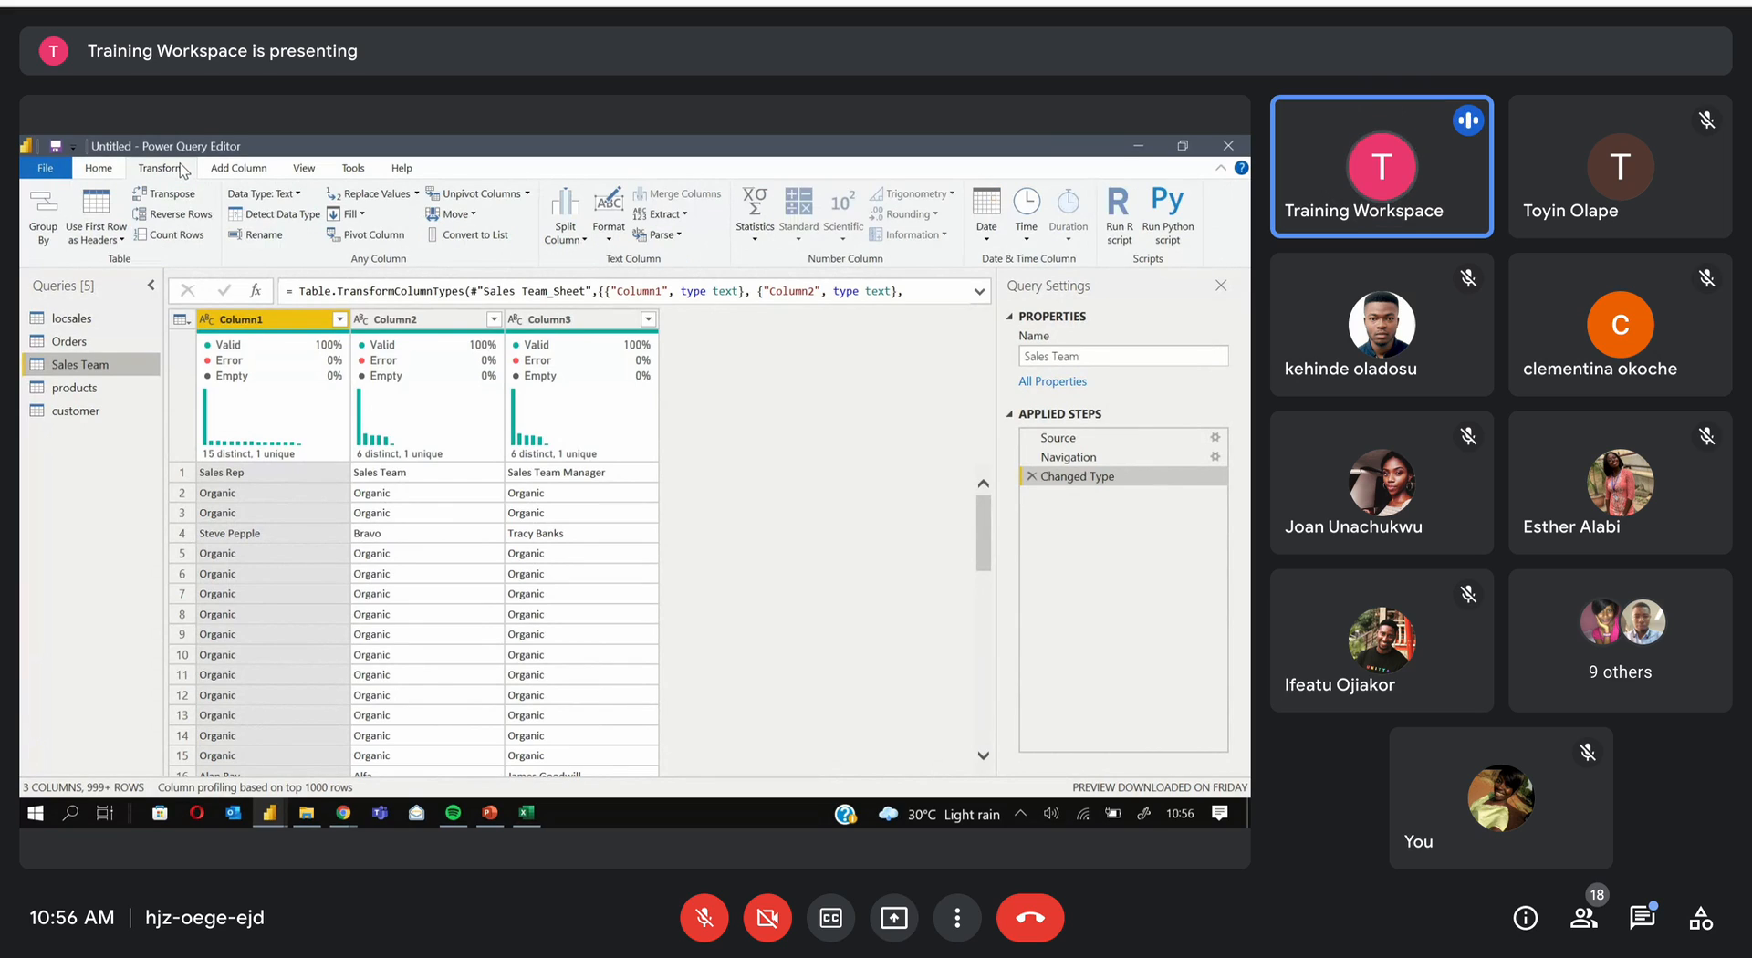
click(123, 242)
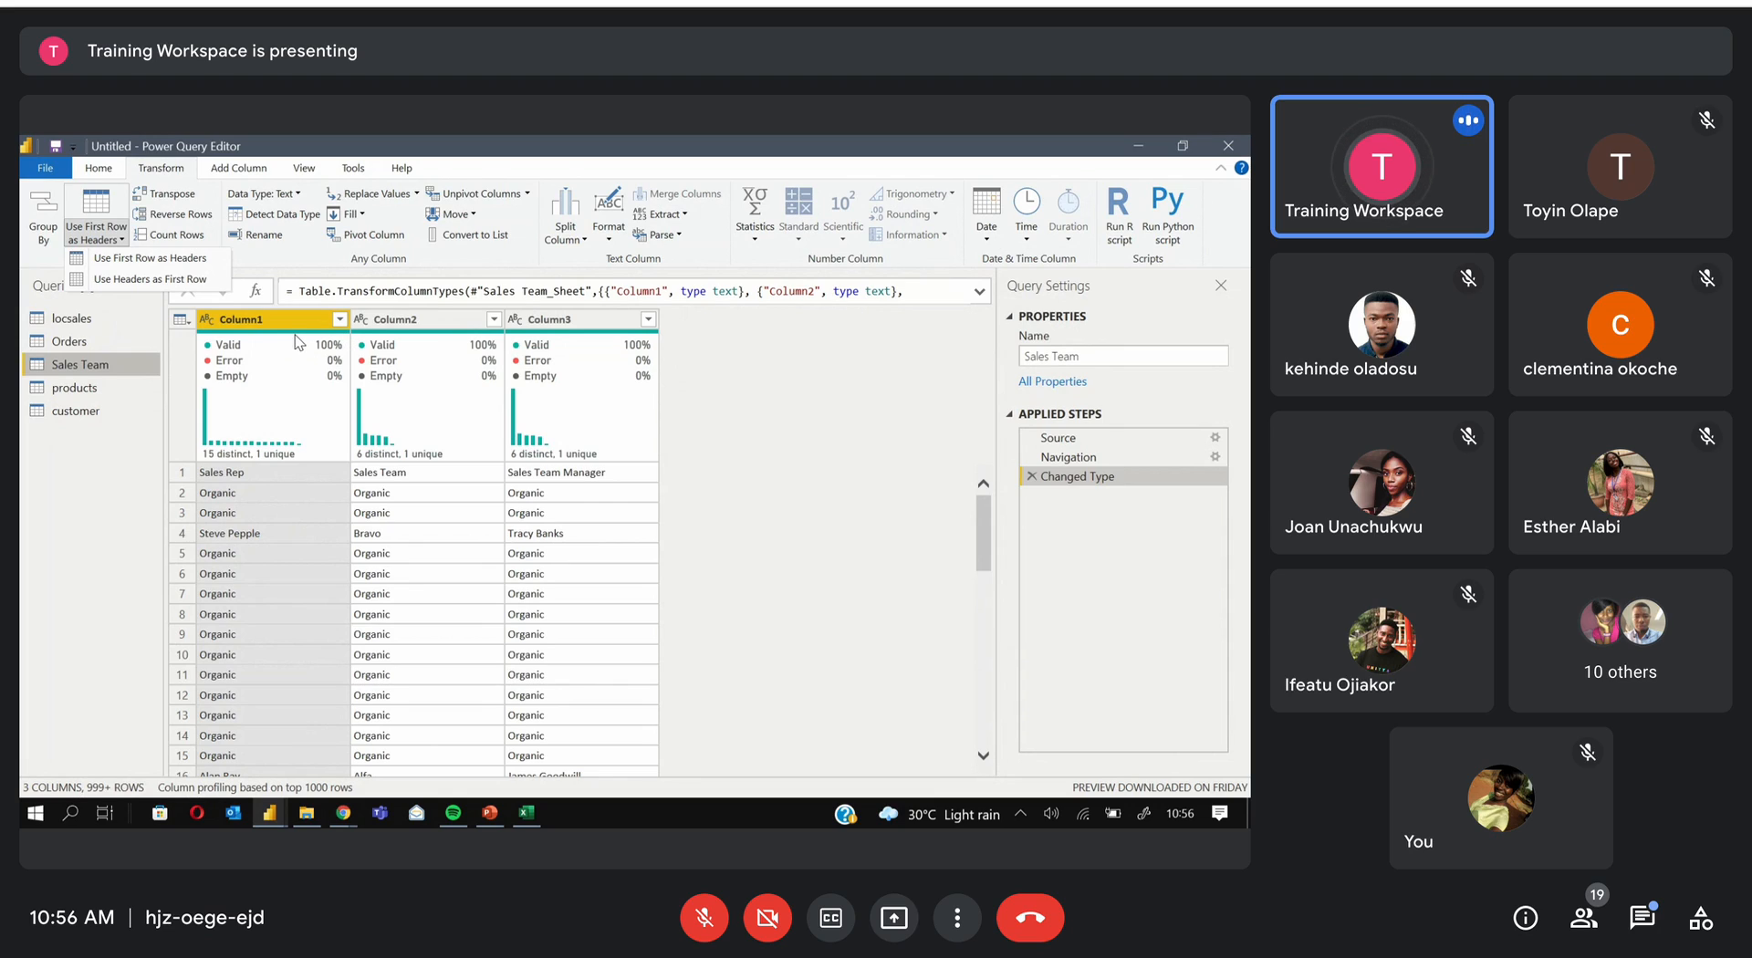
click(202, 265)
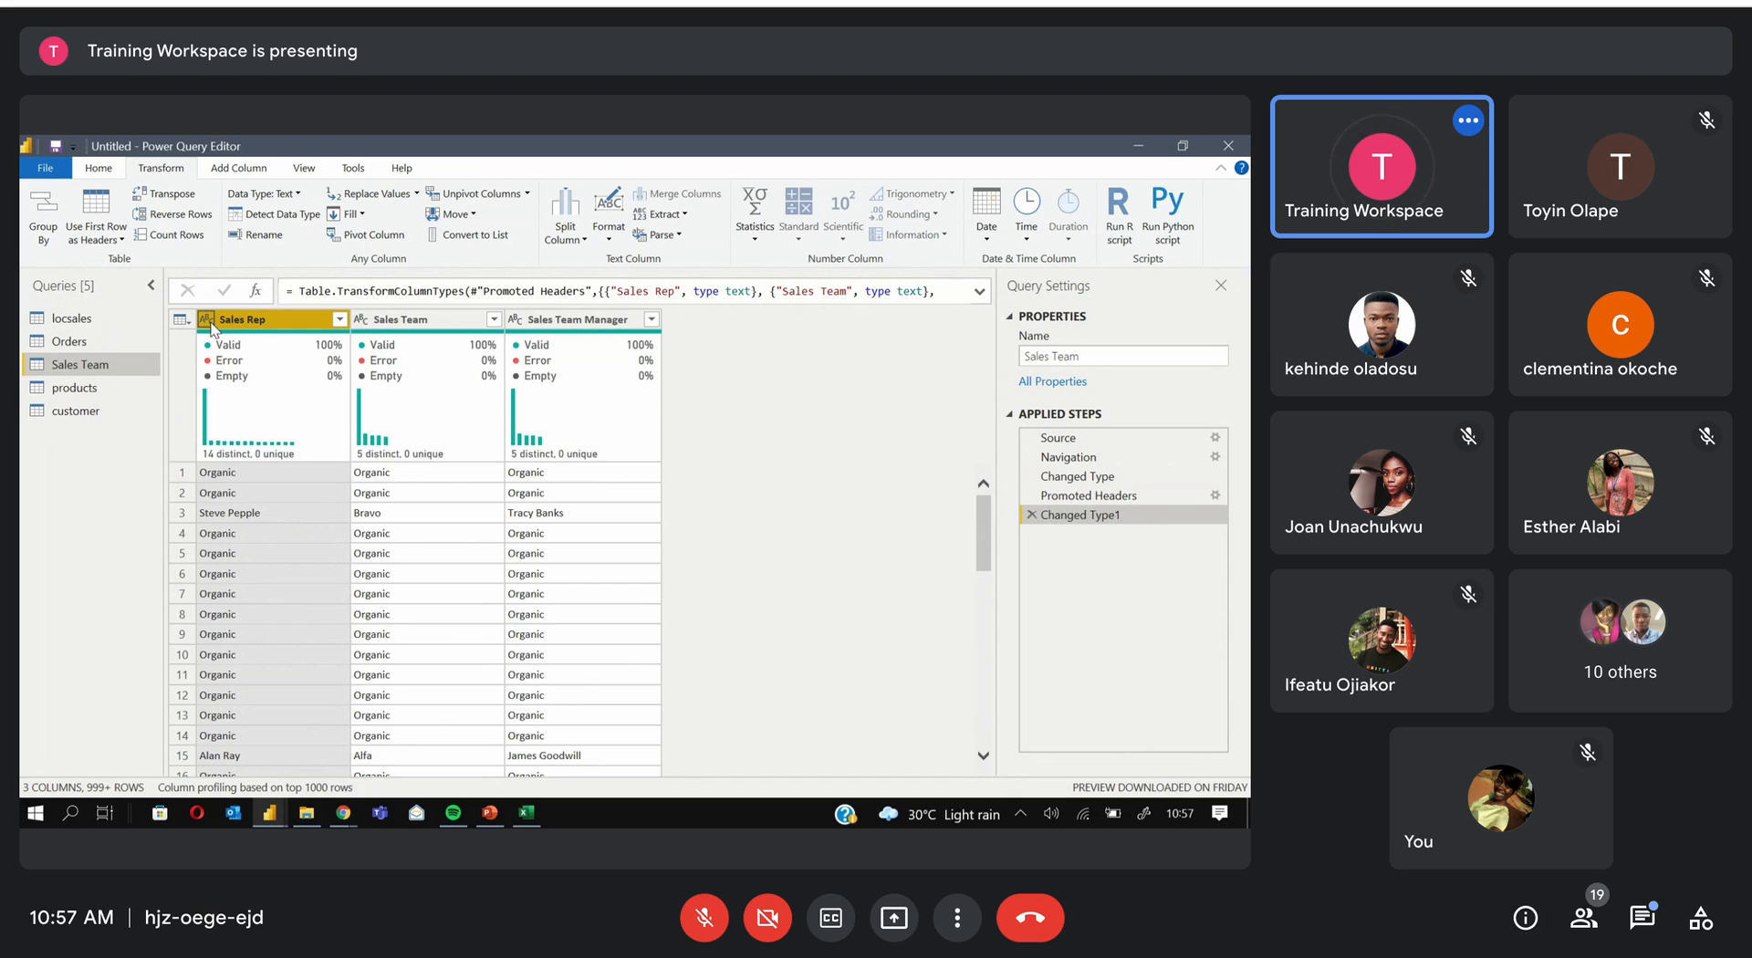
Remove duplicate rows from the Sales Team query based on the Sales Rep column
mouse_move(331, 349)
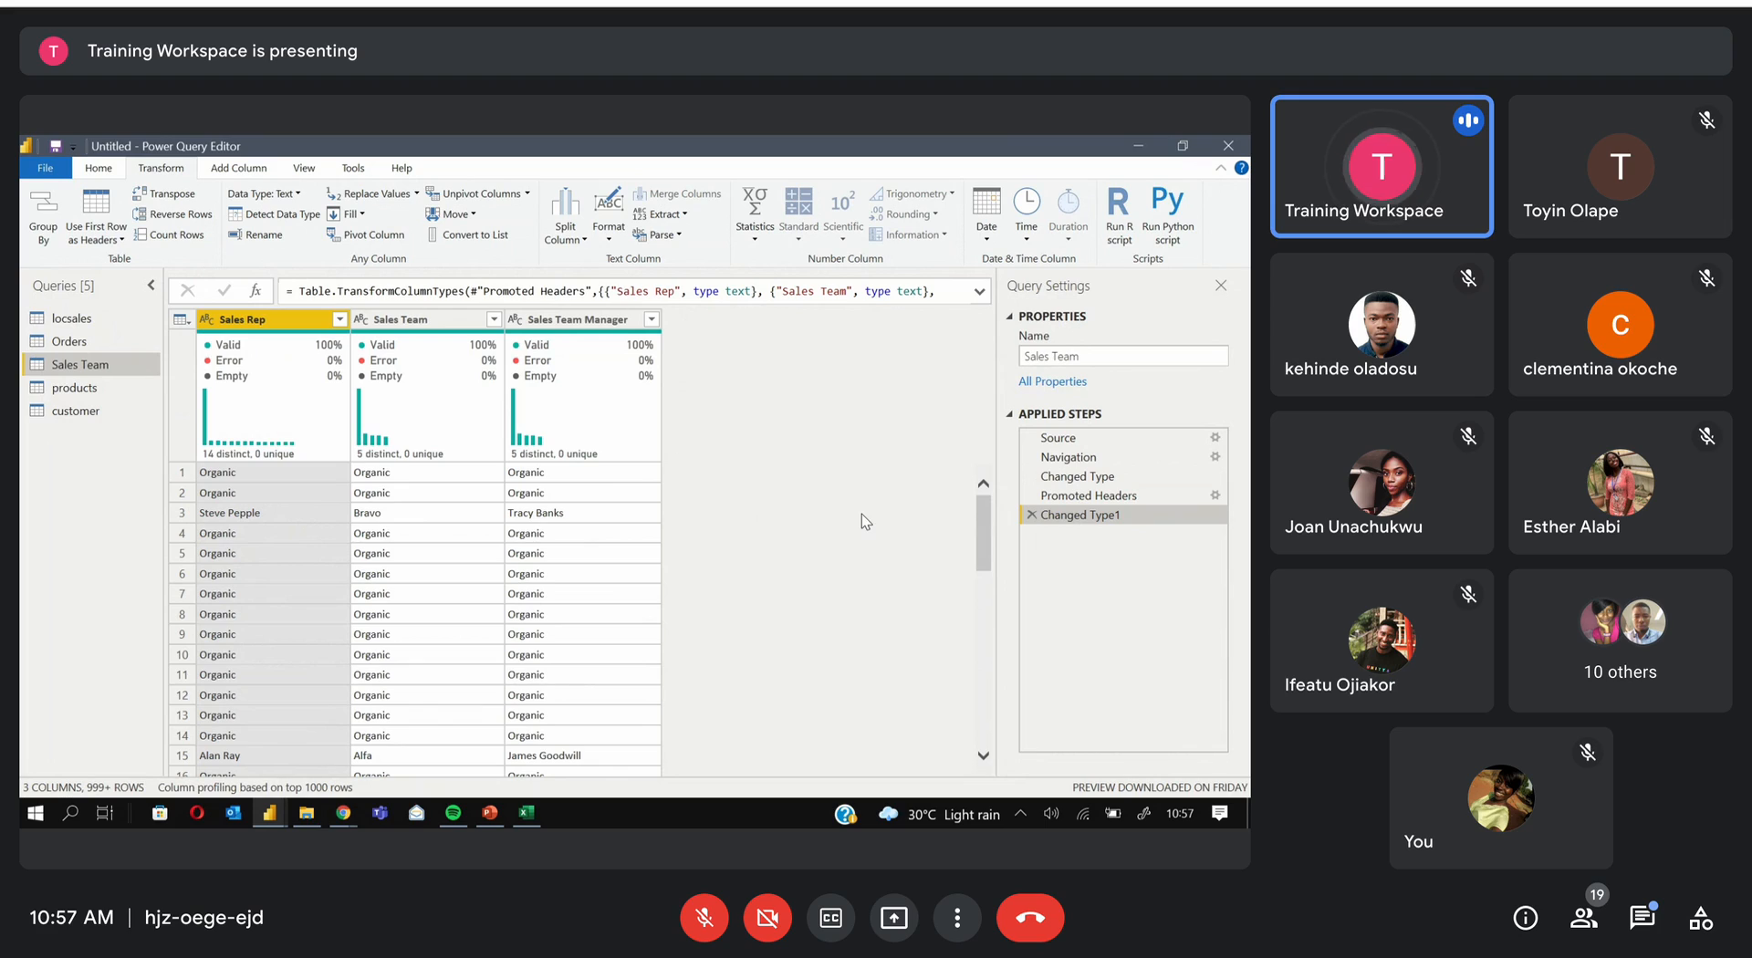
drag(983, 511, 990, 590)
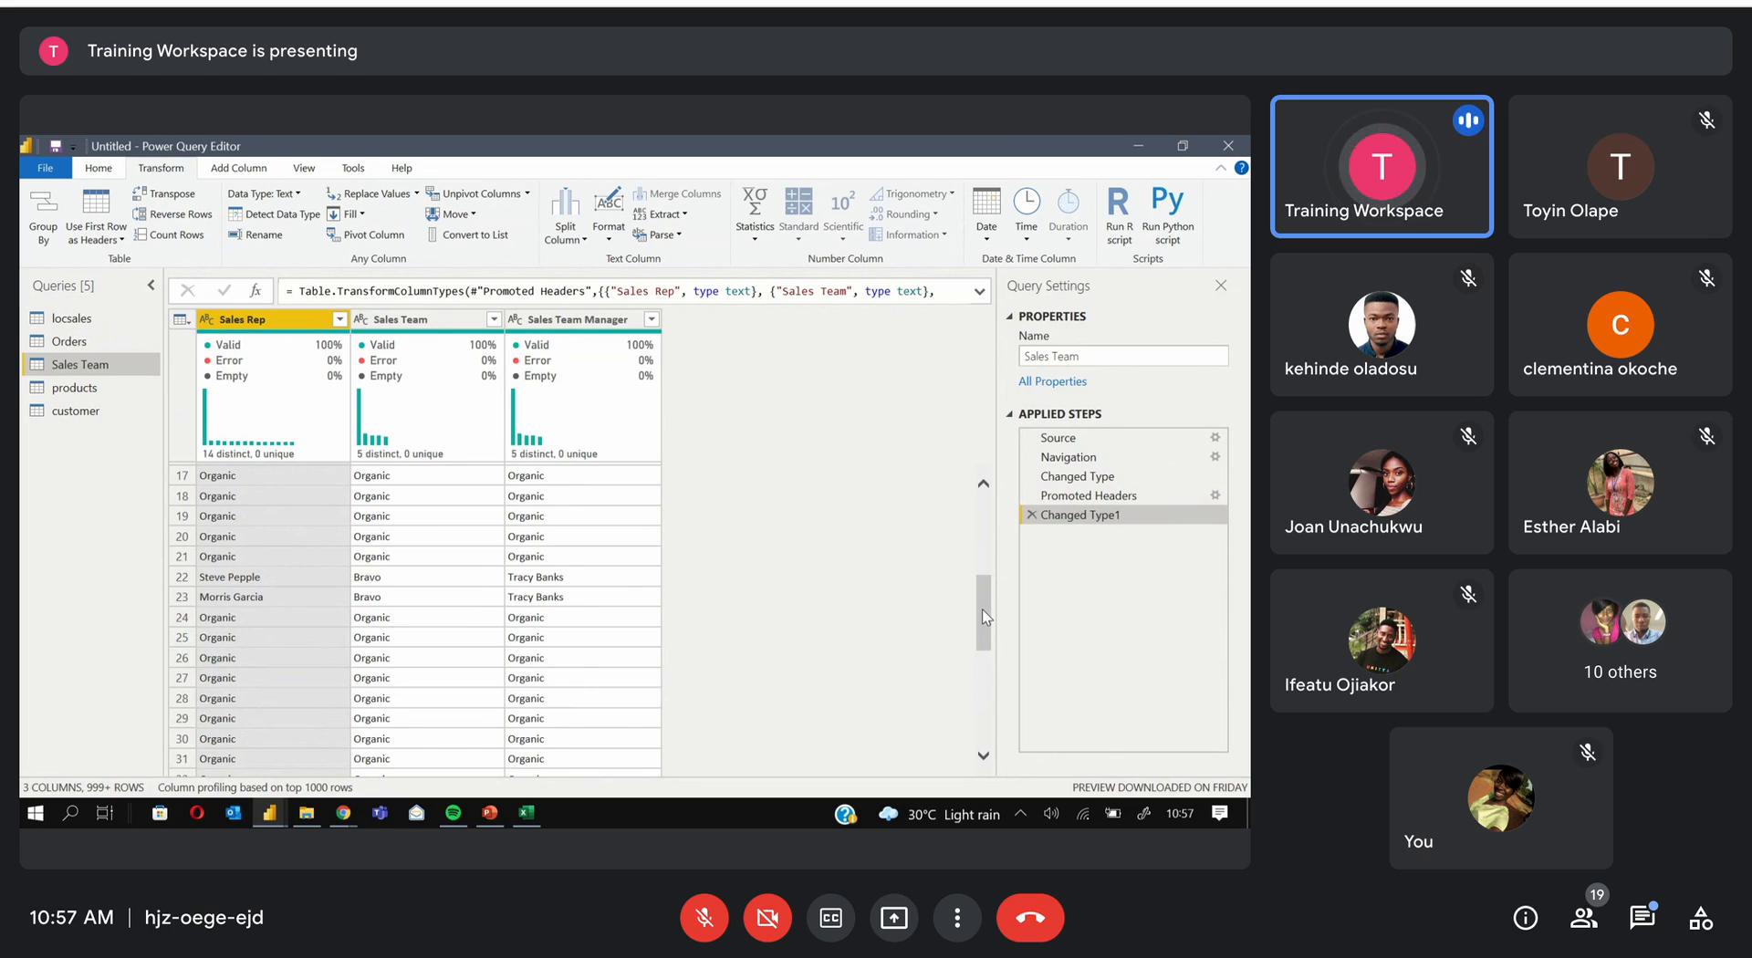
drag(981, 616, 748, 421)
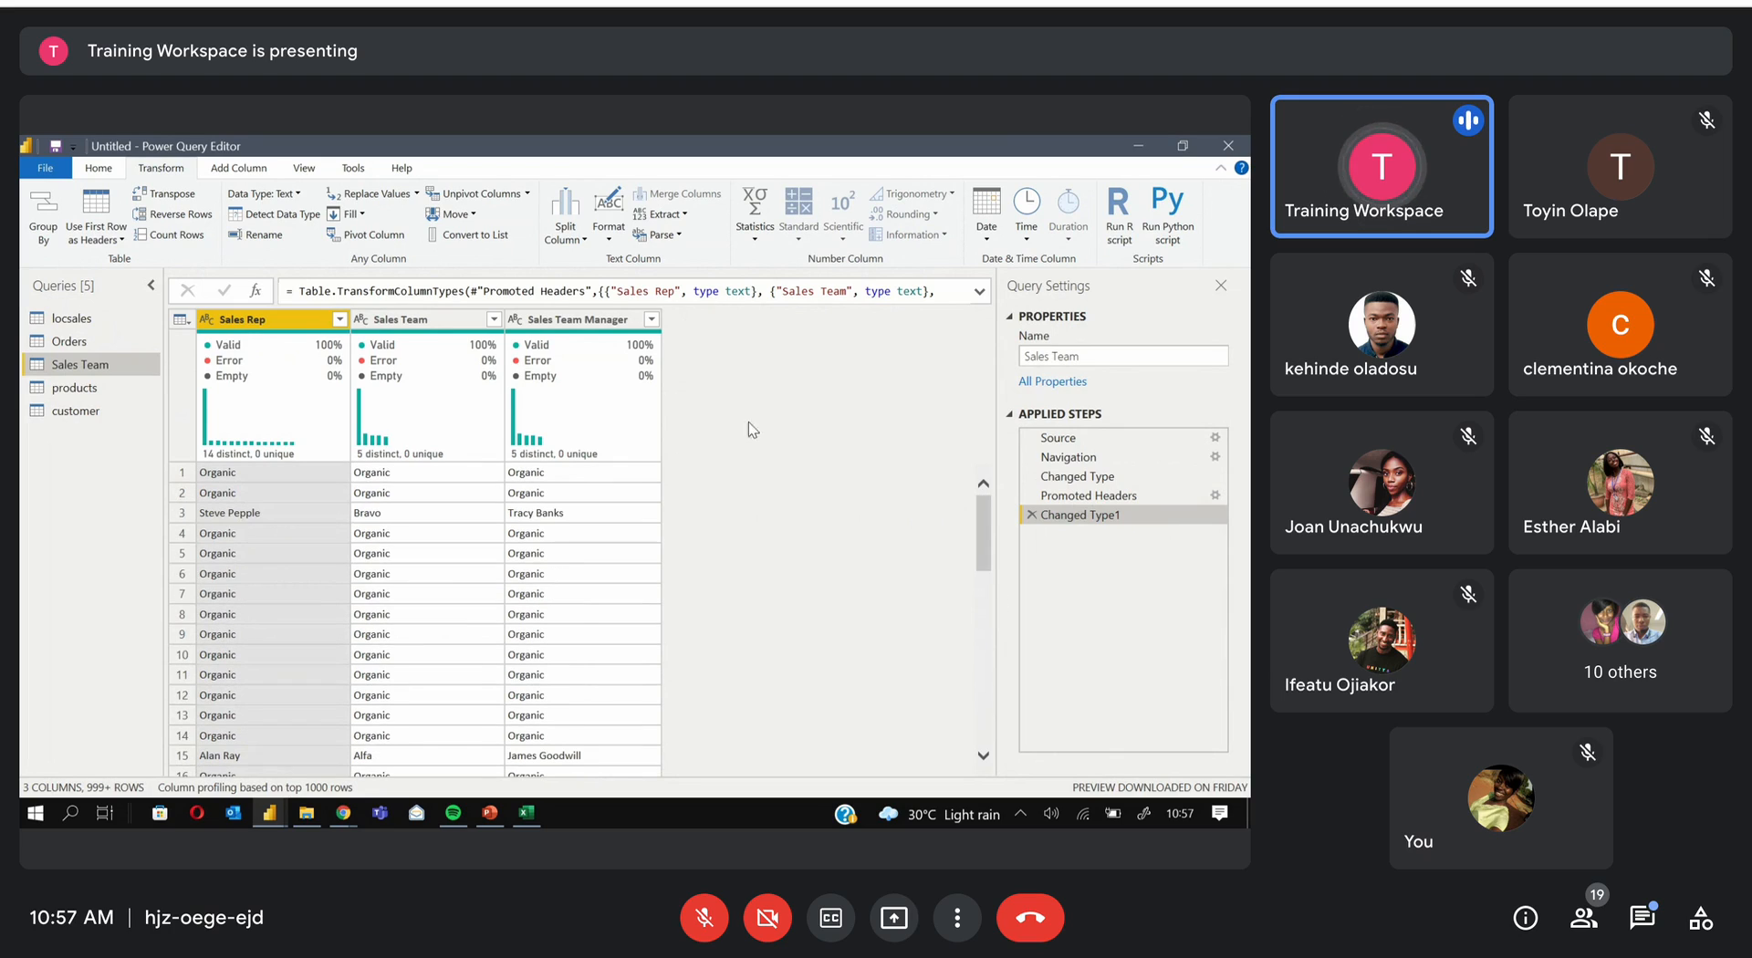
right_click(306, 327)
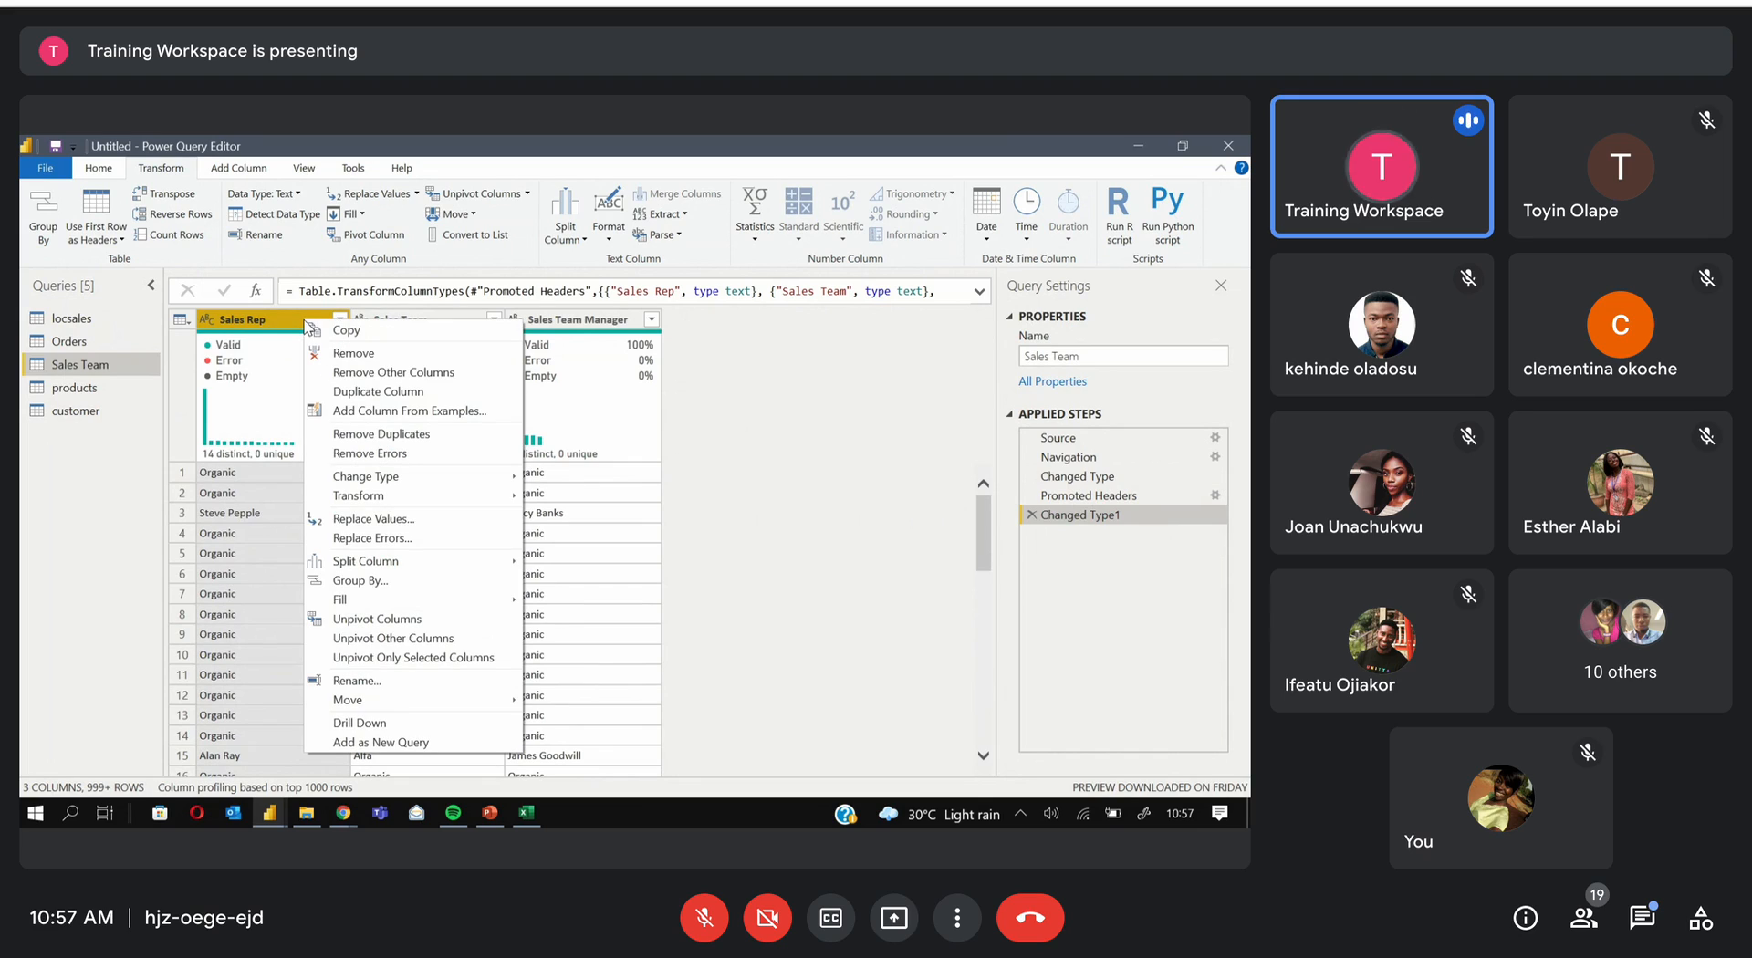
click(358, 434)
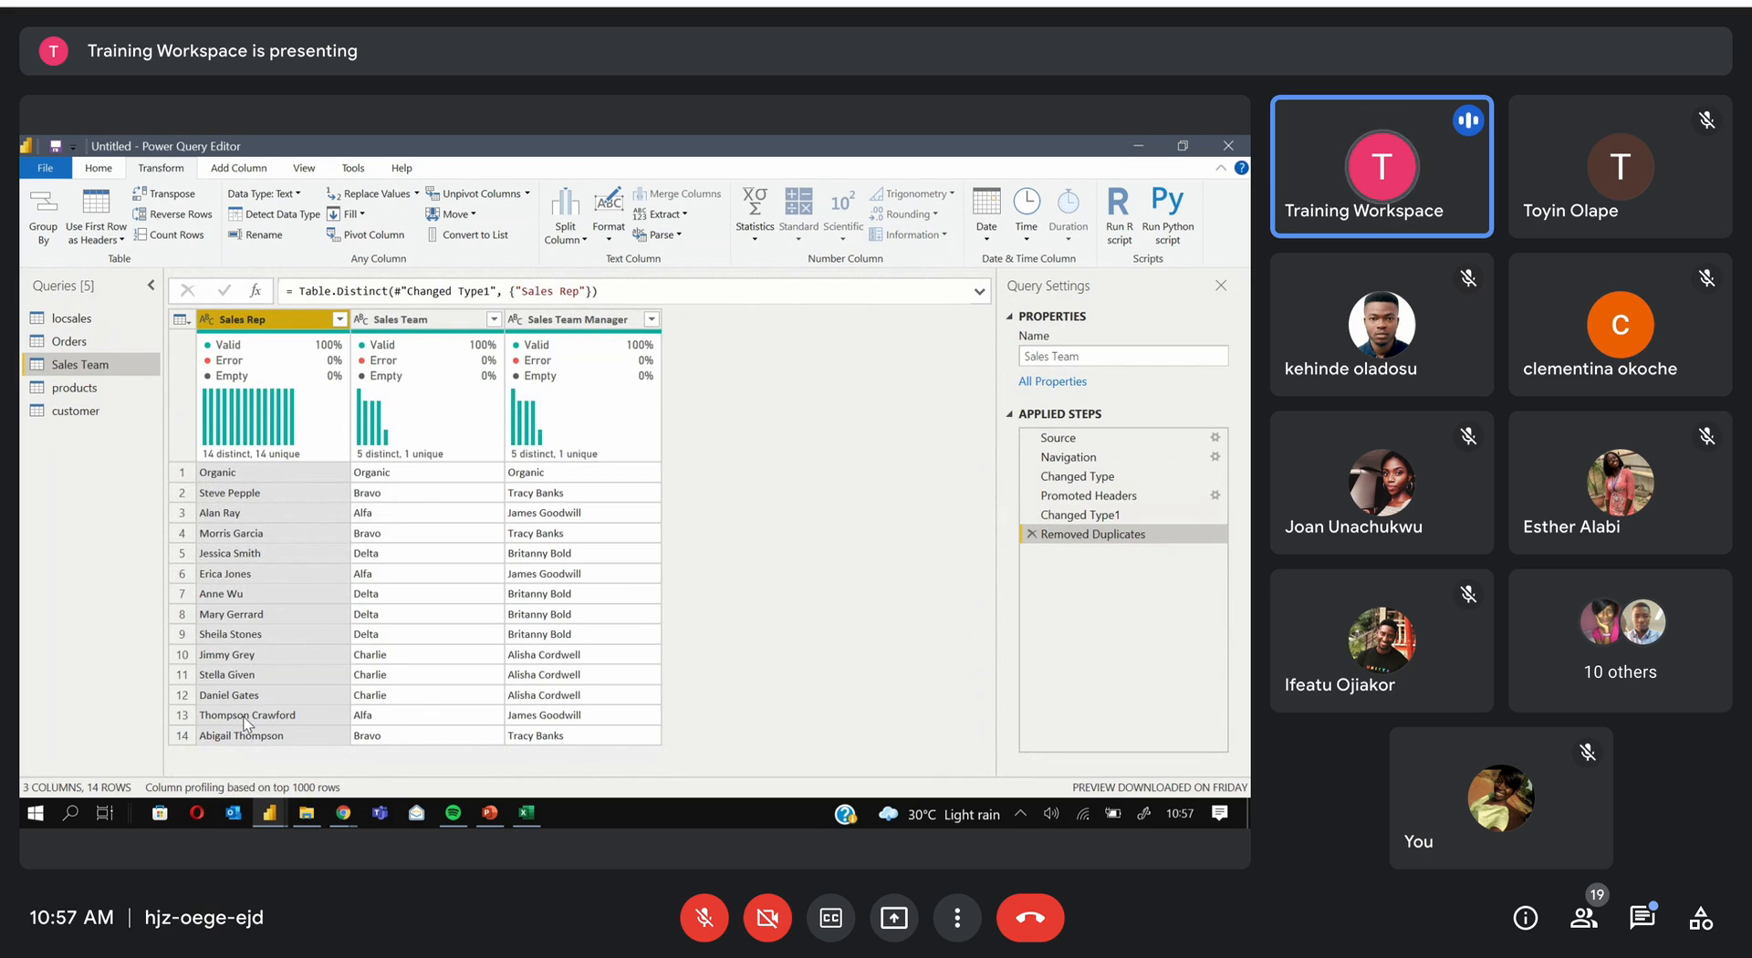
Promote the first row of the products query to column headers
click(129, 388)
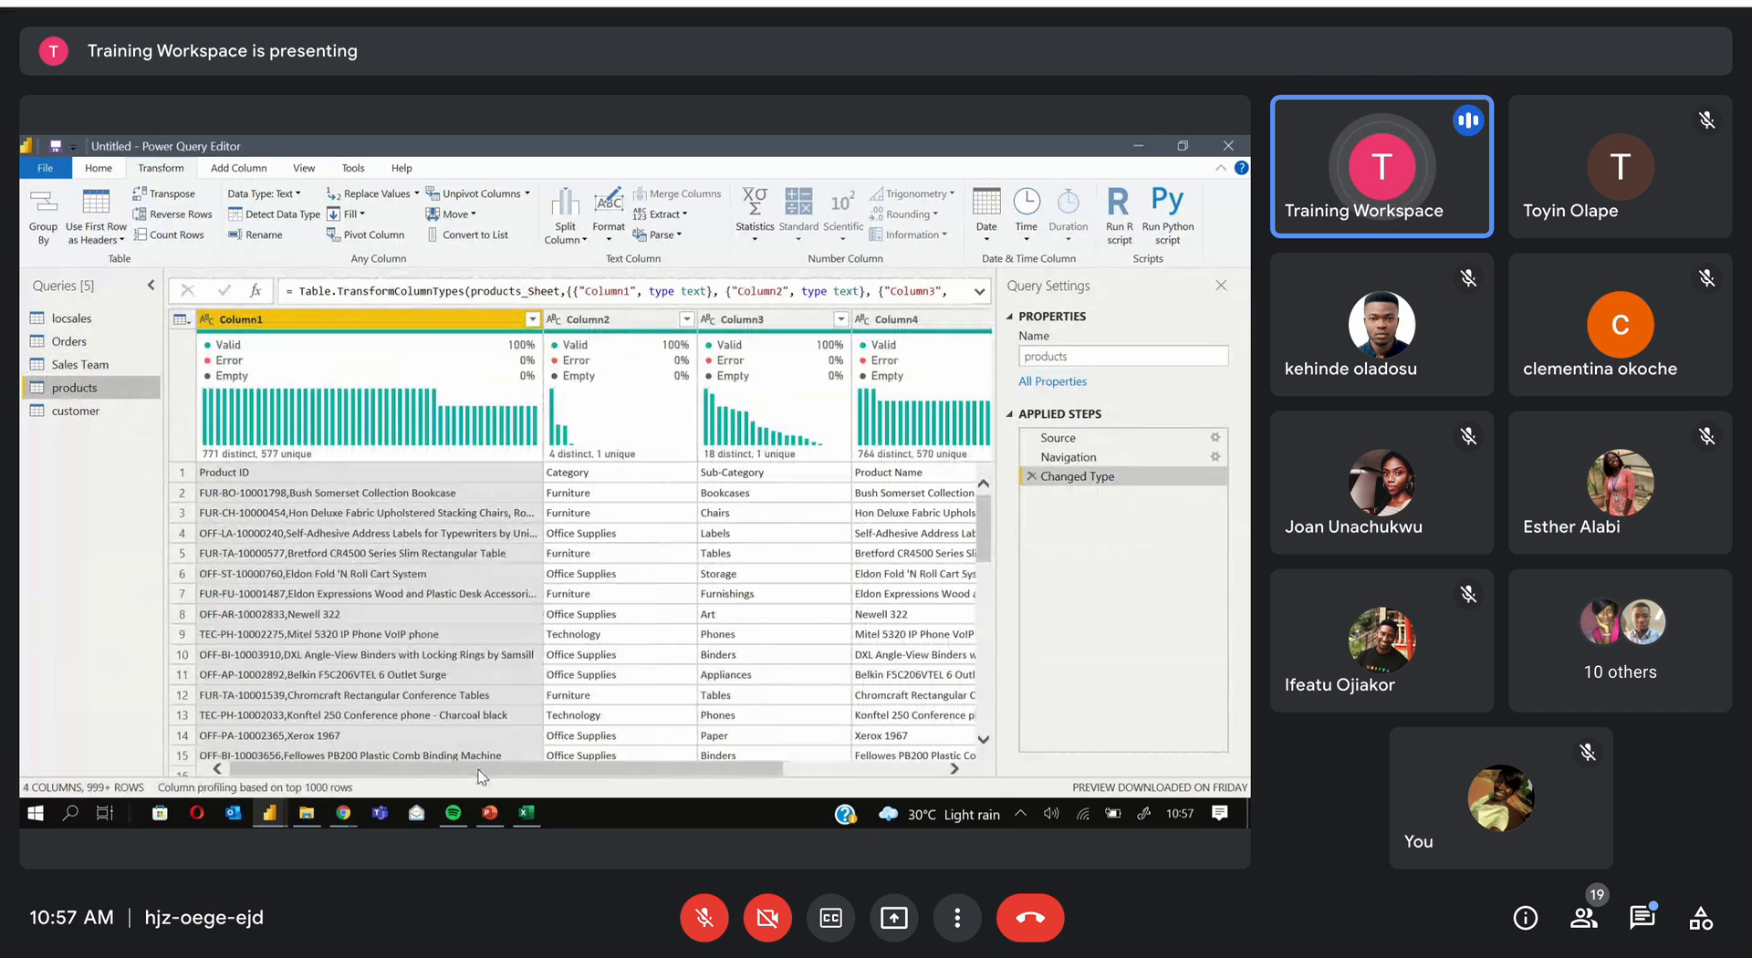
mouse_move(627, 781)
mouse_down()
mouse_move(785, 779)
mouse_move(625, 788)
mouse_up()
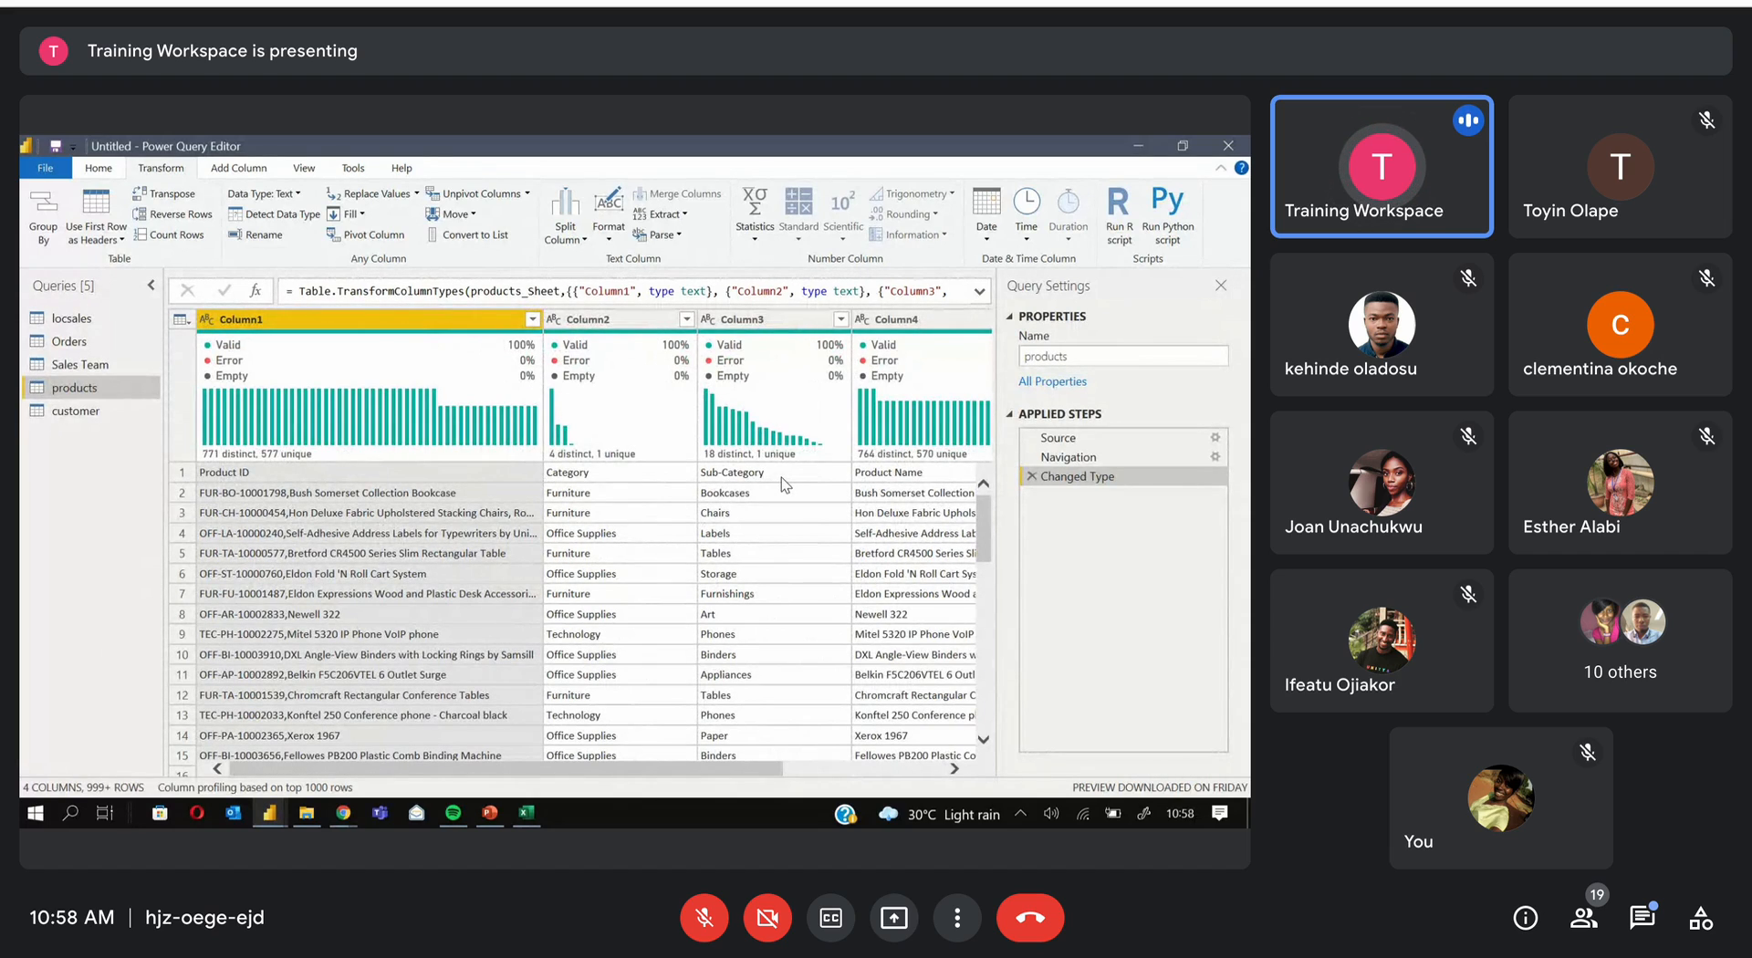
click(107, 203)
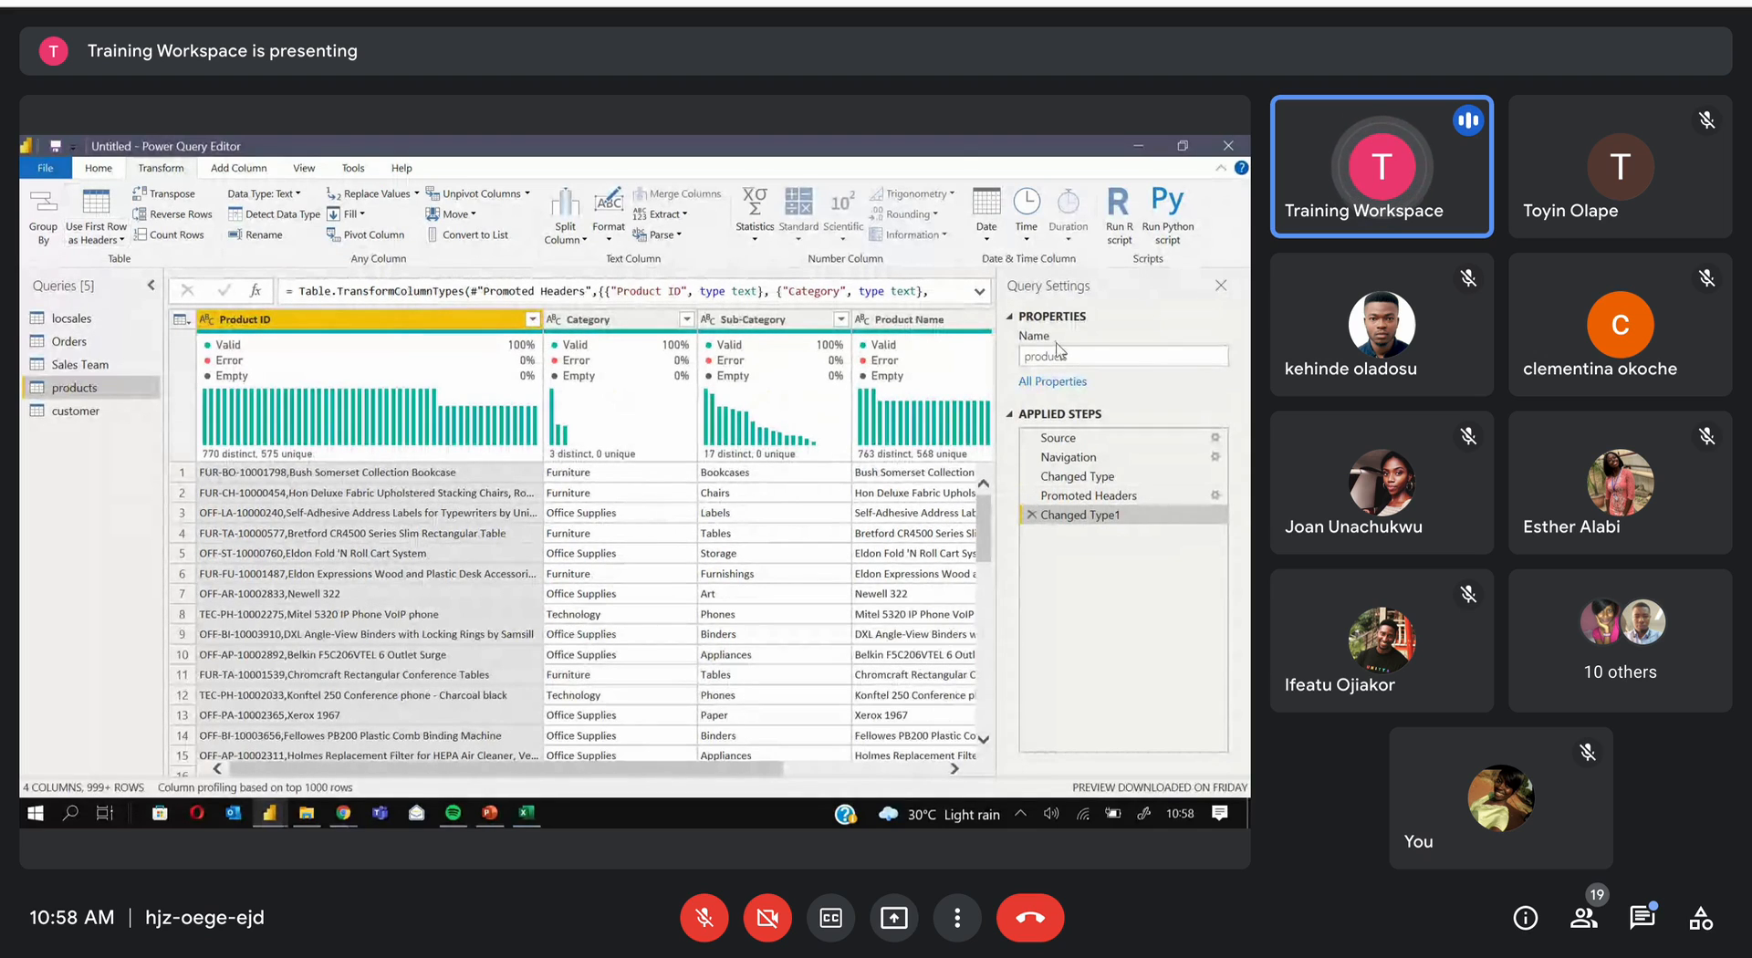
mouse_move(747, 765)
mouse_down()
mouse_move(863, 765)
mouse_move(743, 767)
mouse_up()
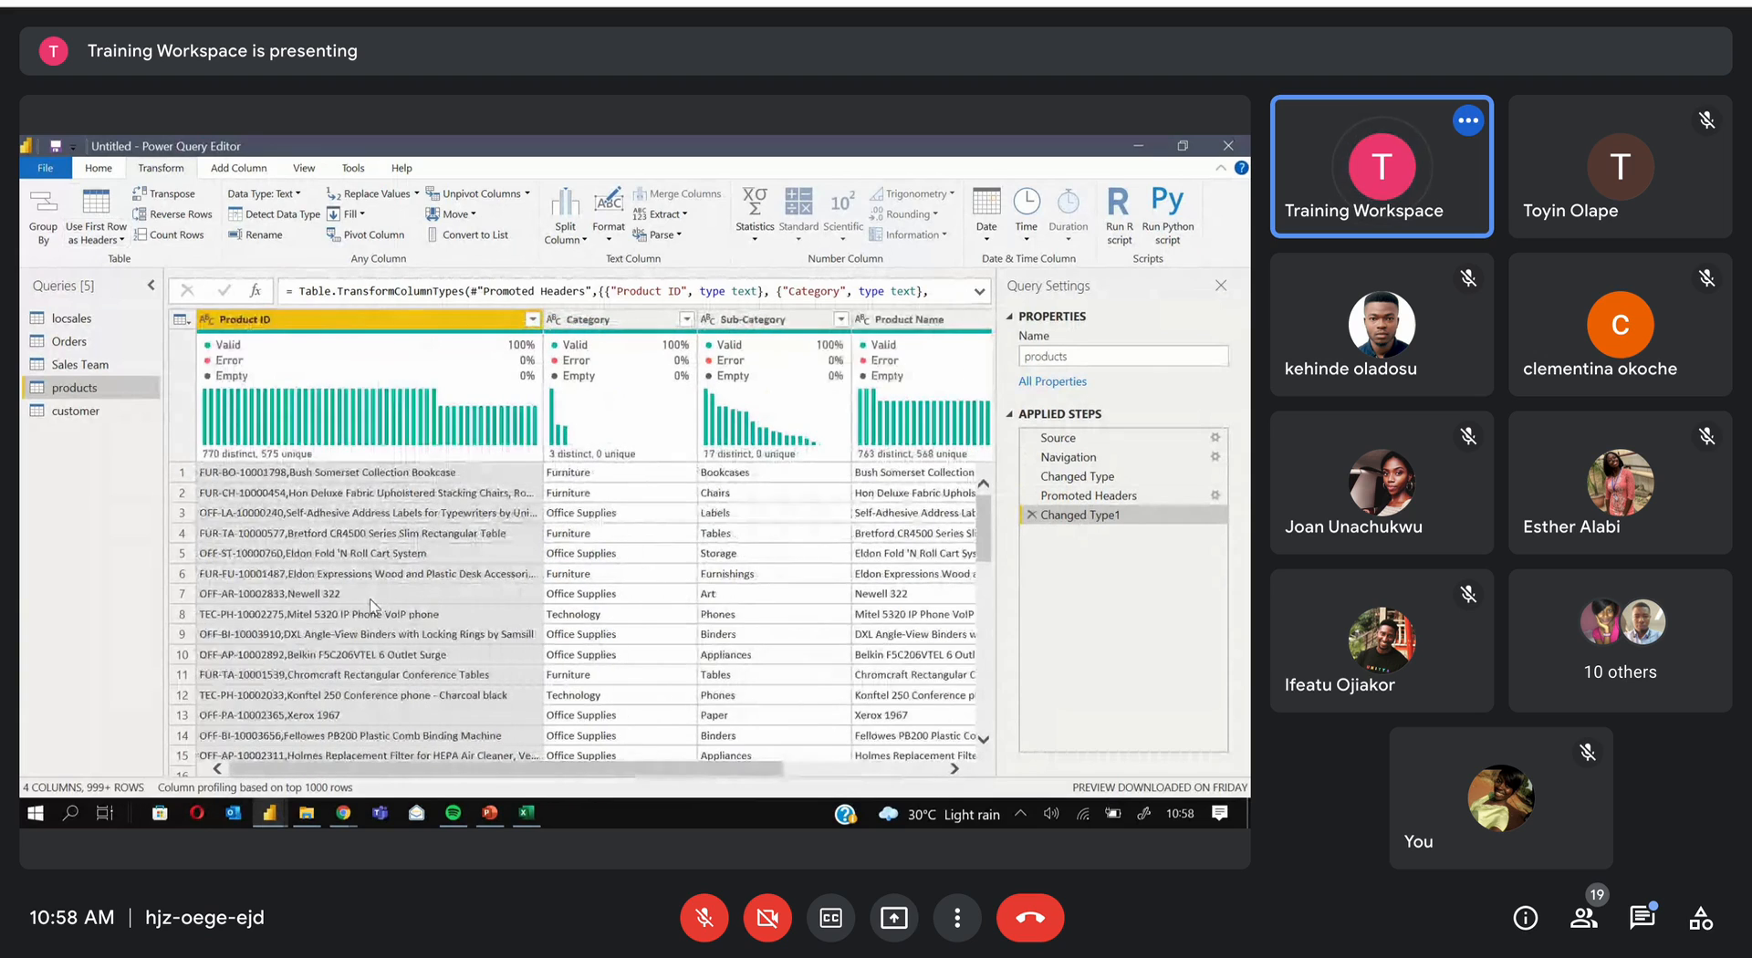
Remove duplicate rows from the products query based on the Product ID column
click(81, 411)
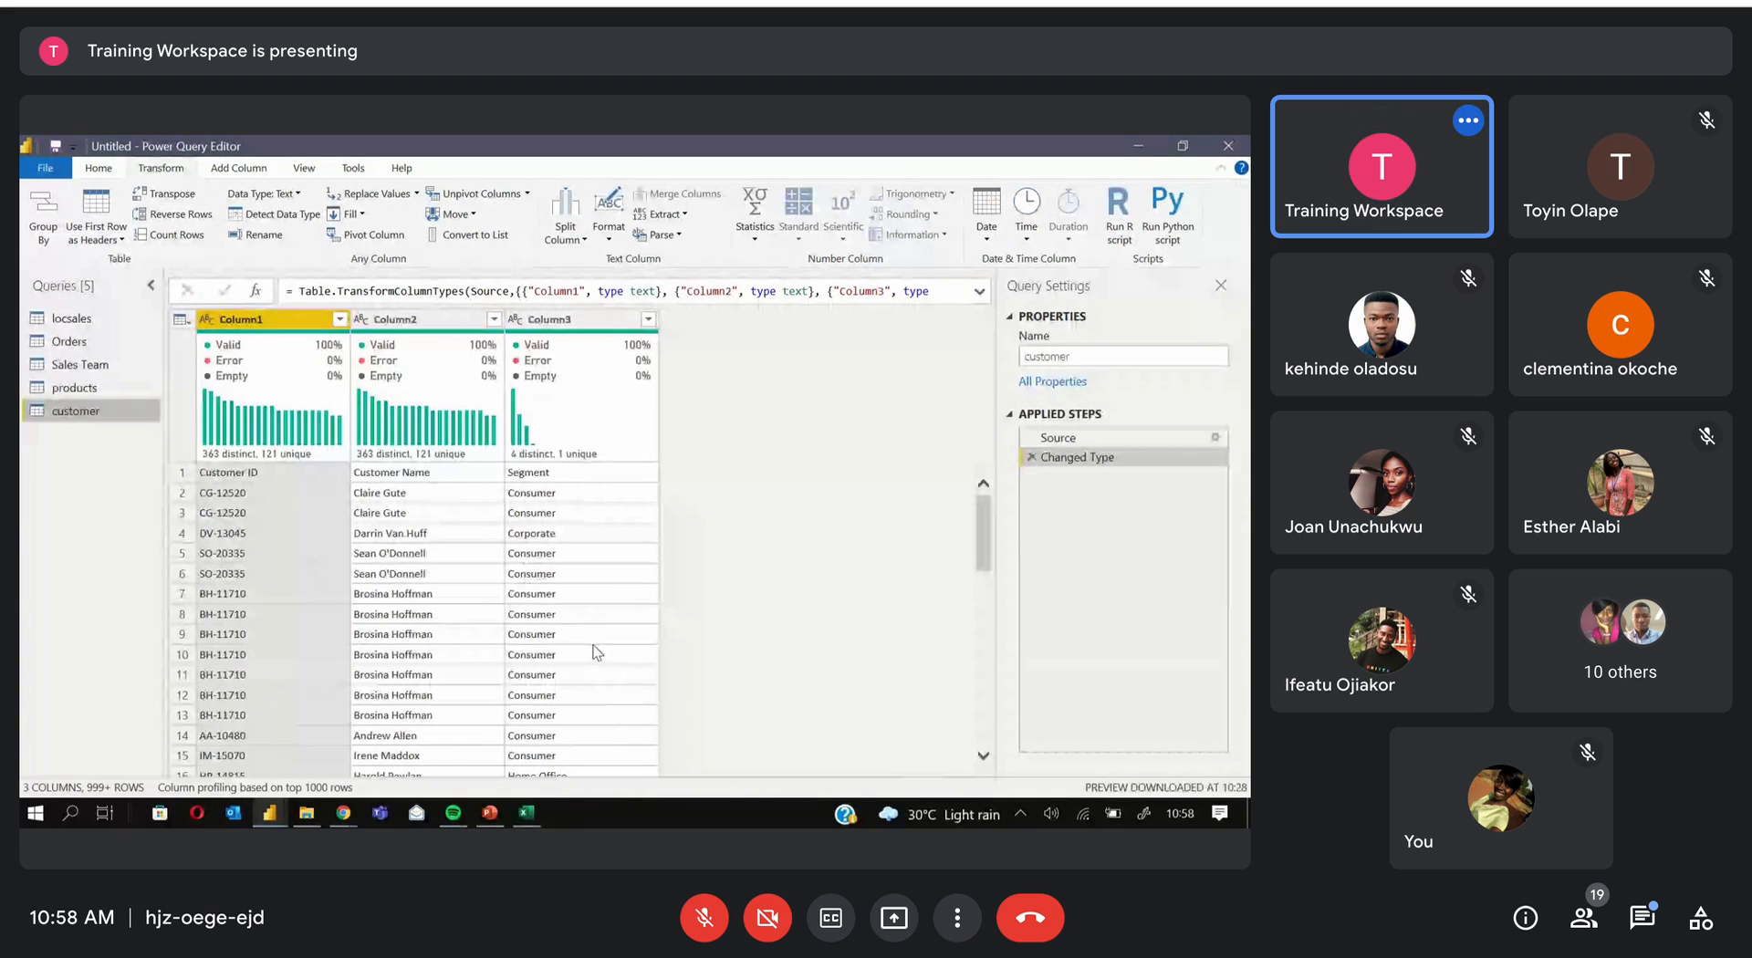
click(95, 395)
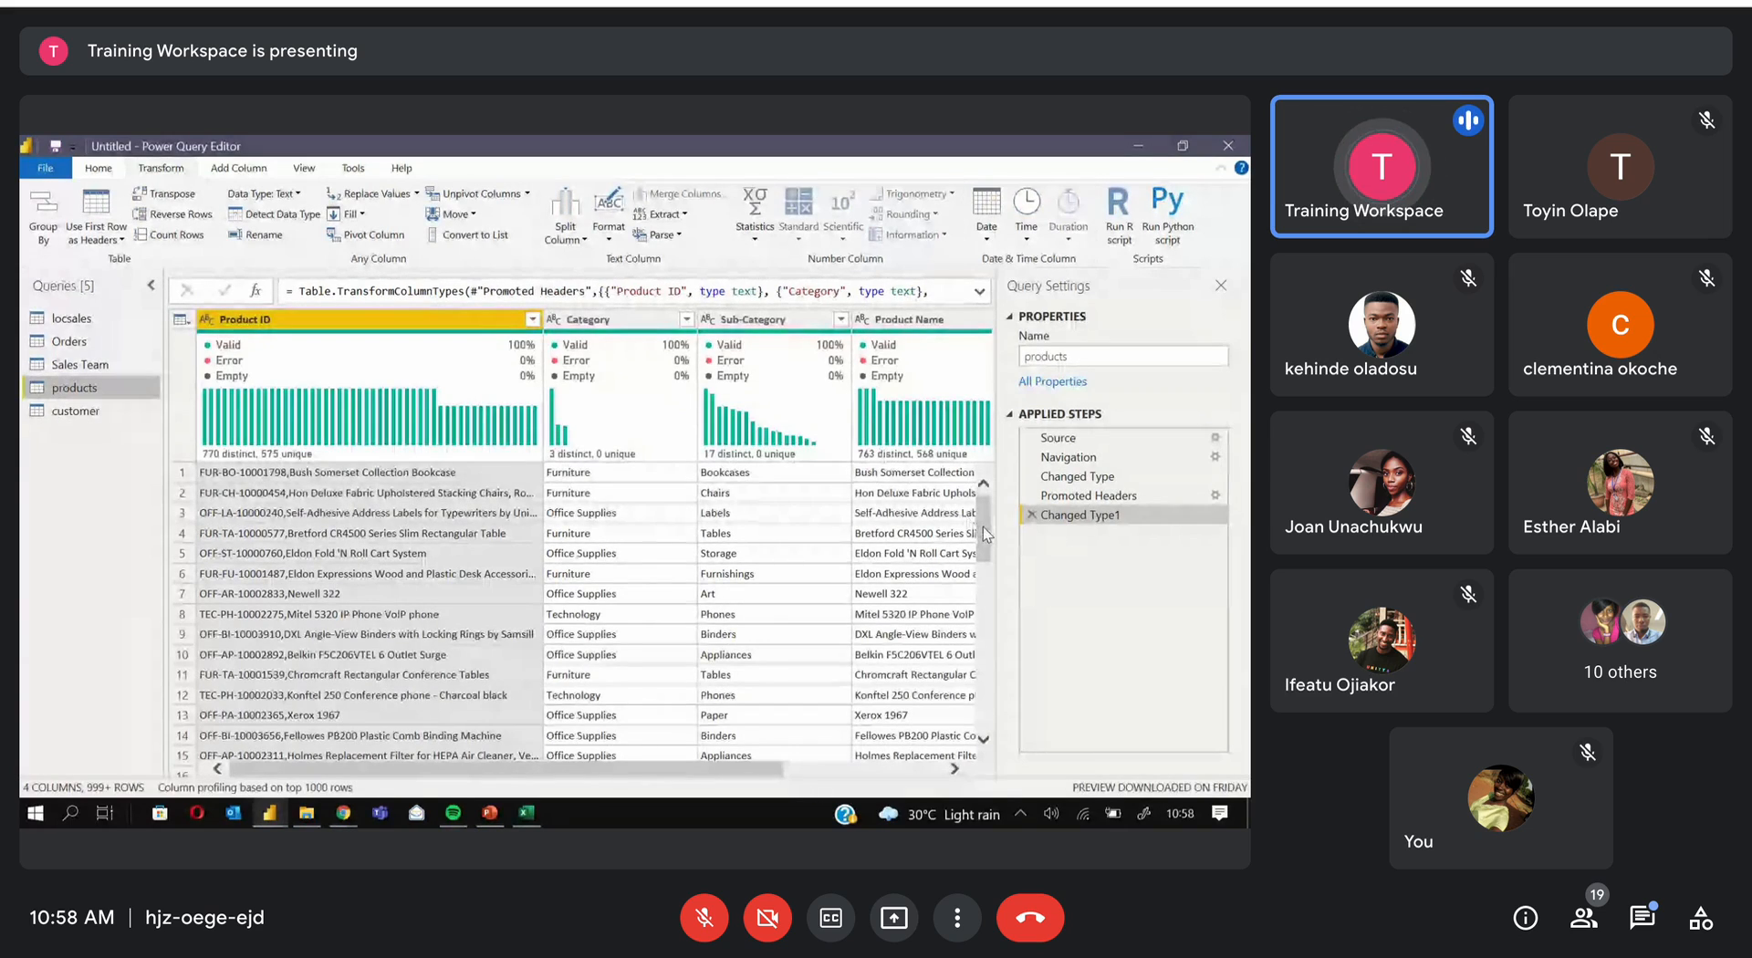
drag(982, 527, 998, 693)
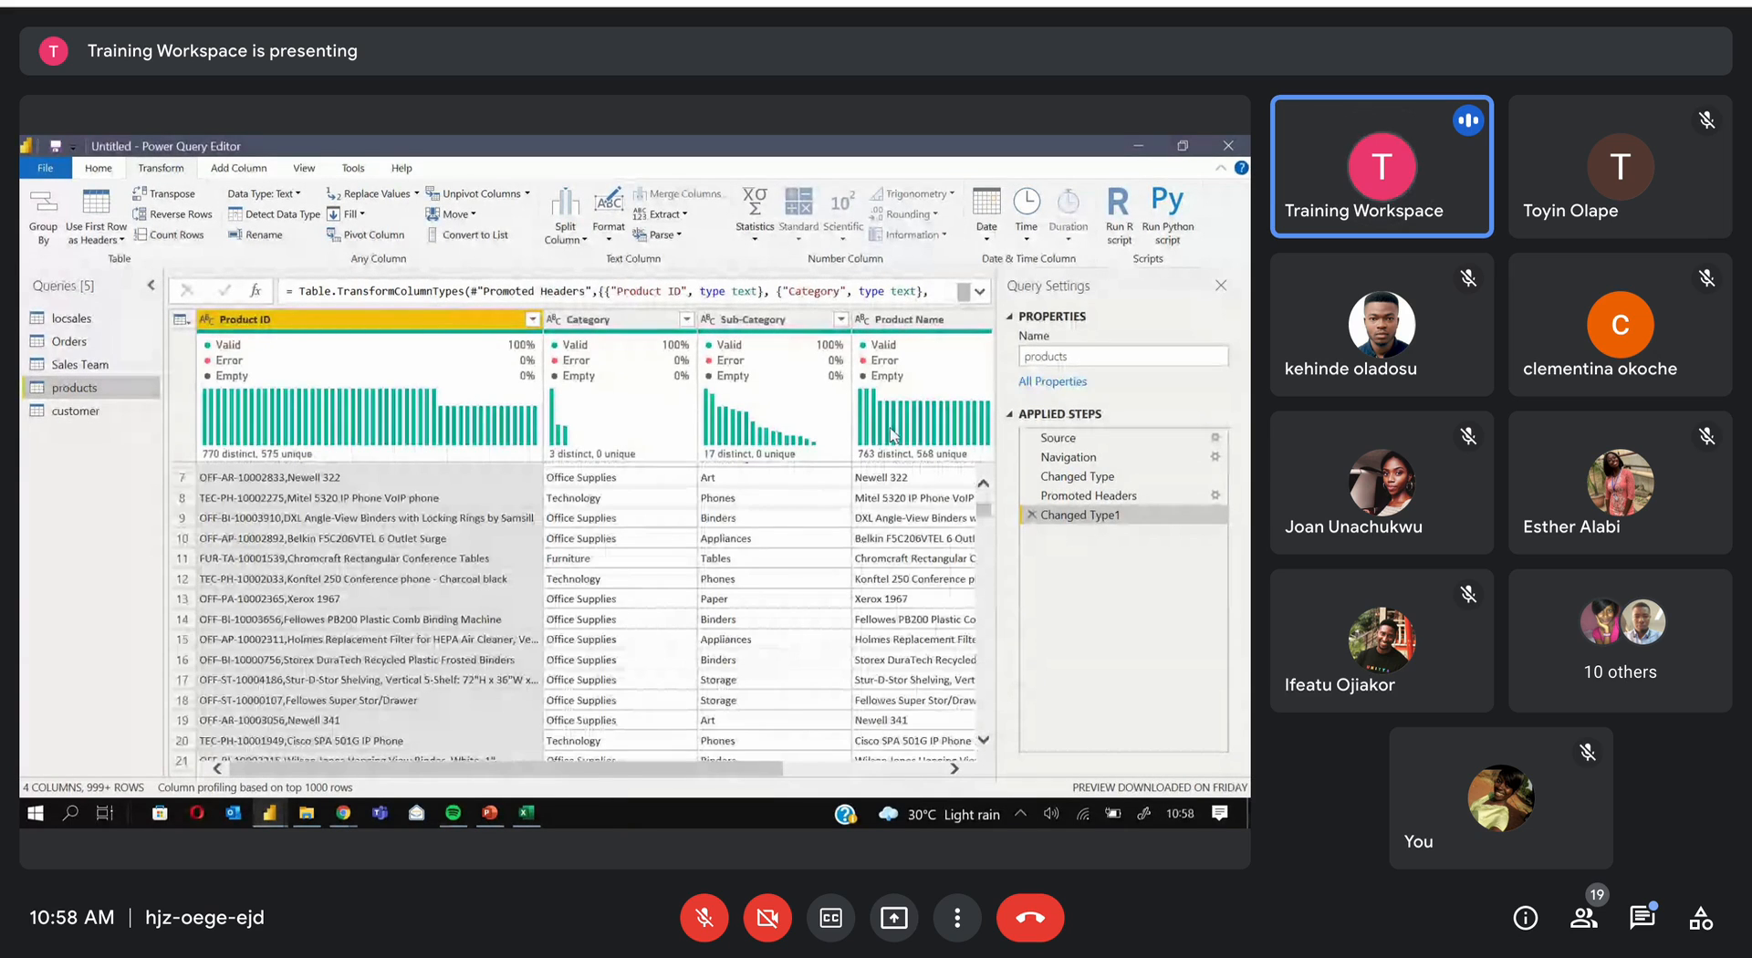
right_click(286, 324)
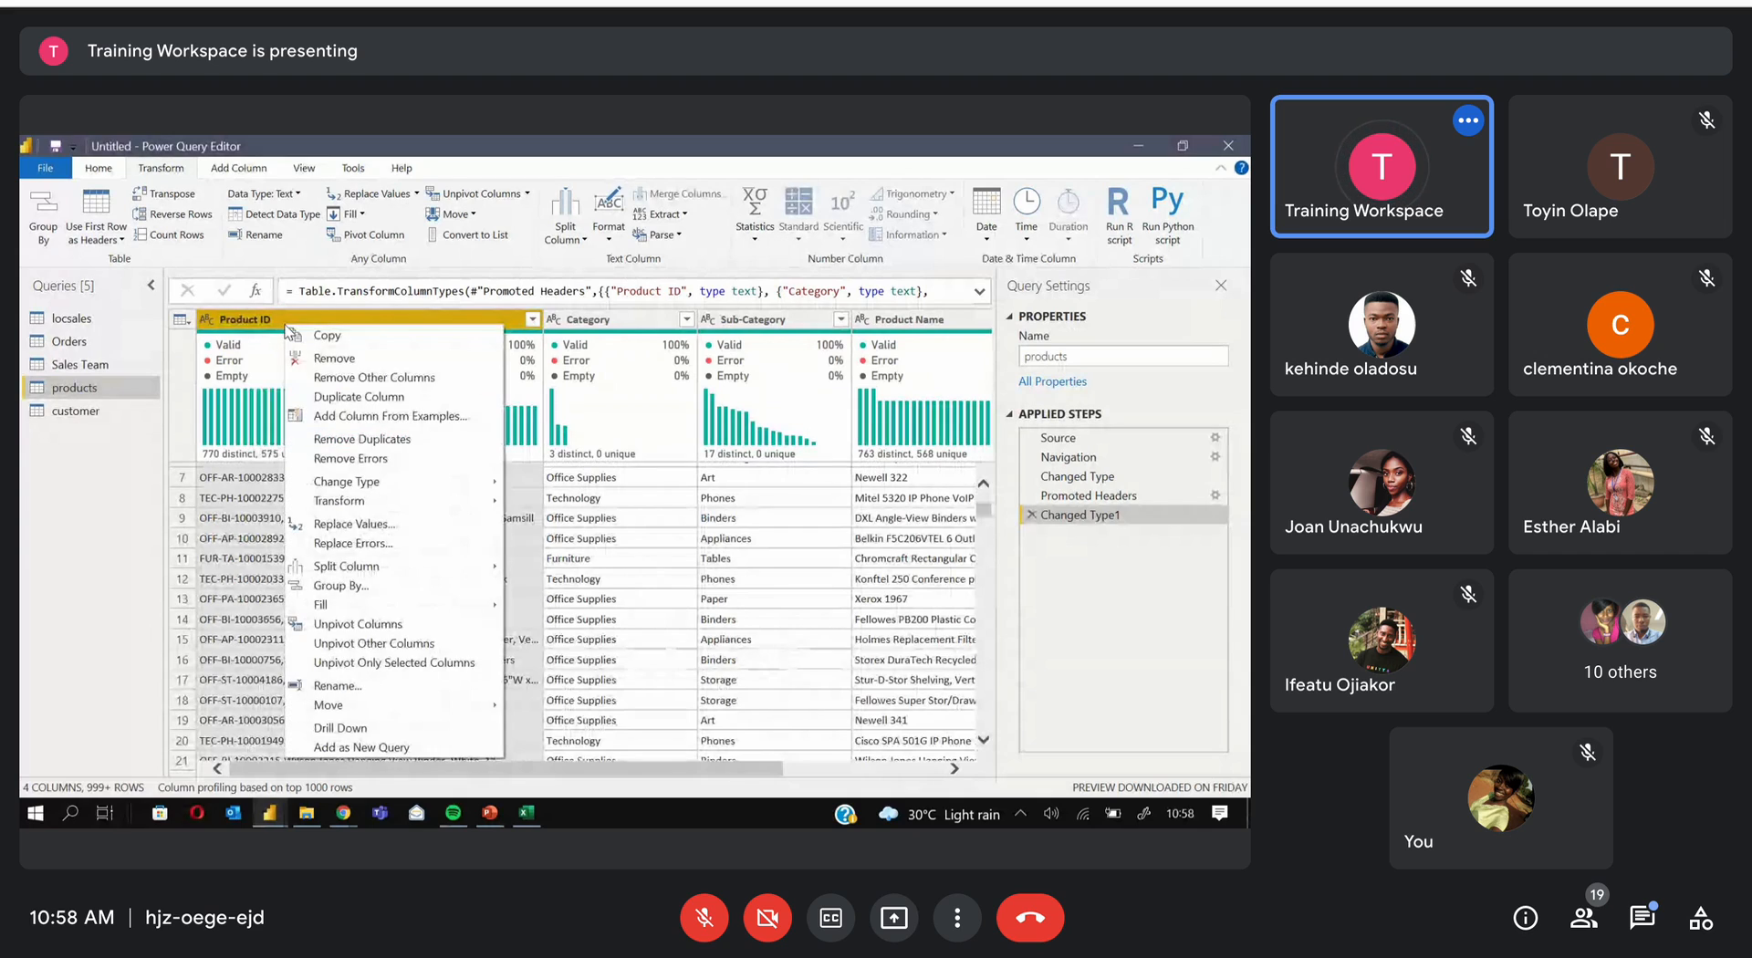
click(325, 439)
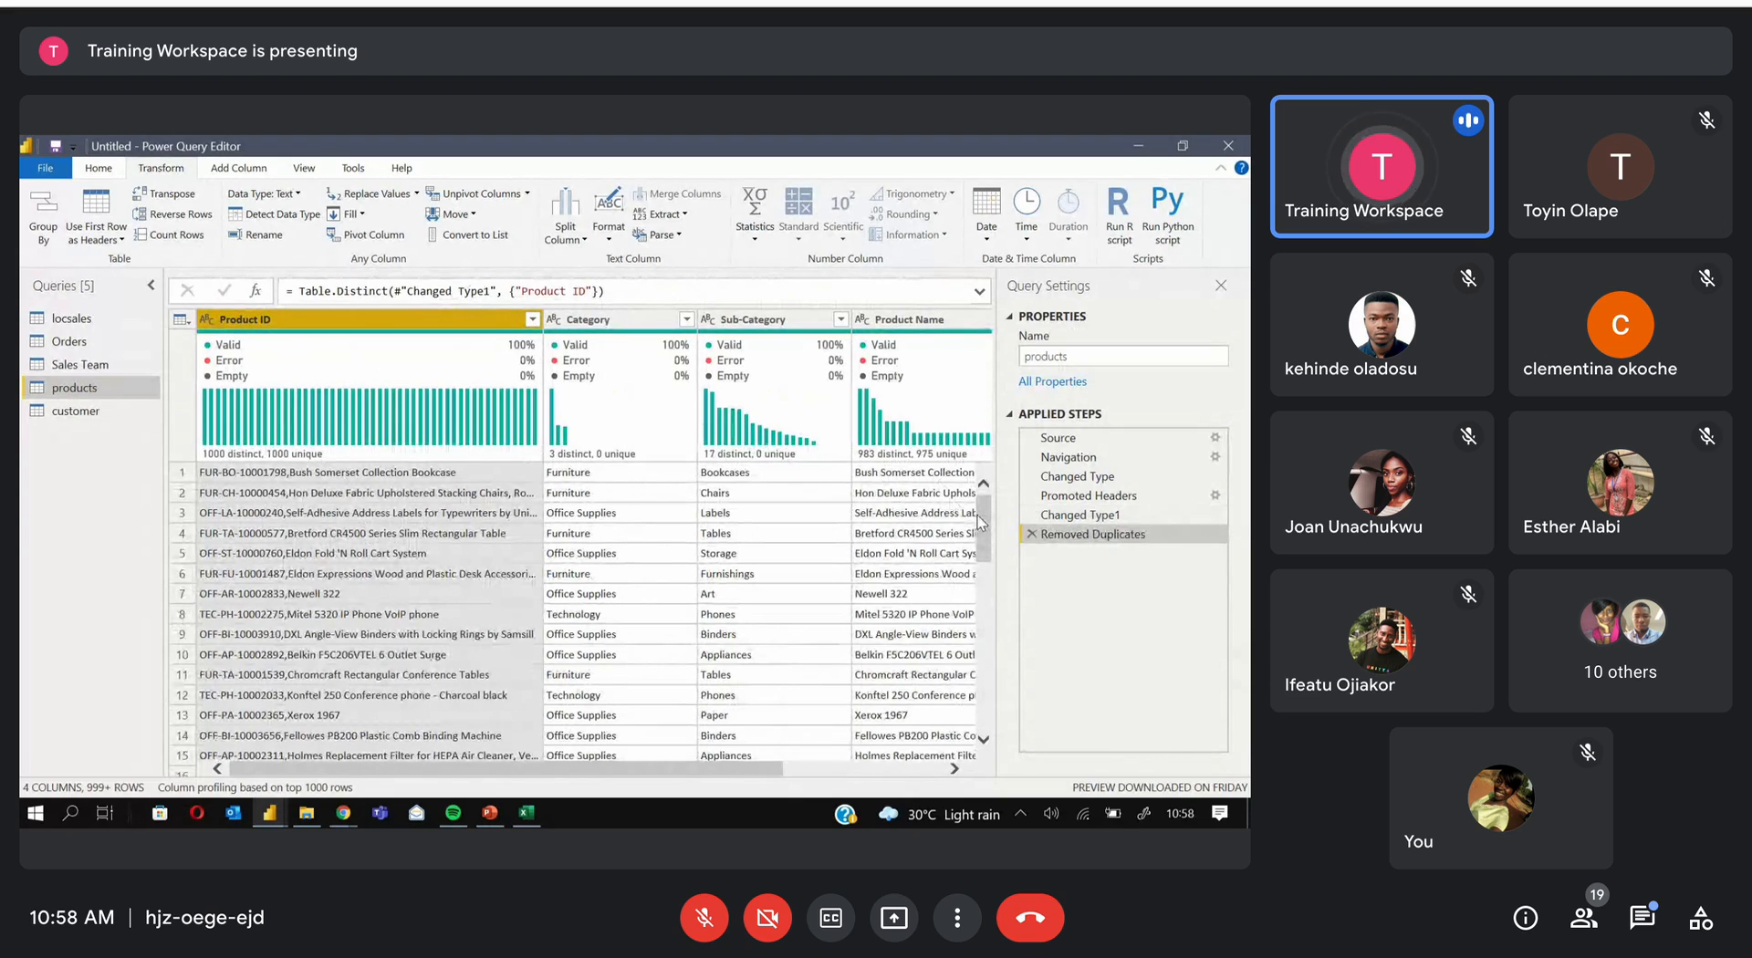
mouse_move(979, 518)
mouse_down()
mouse_move(982, 686)
mouse_move(954, 500)
mouse_up()
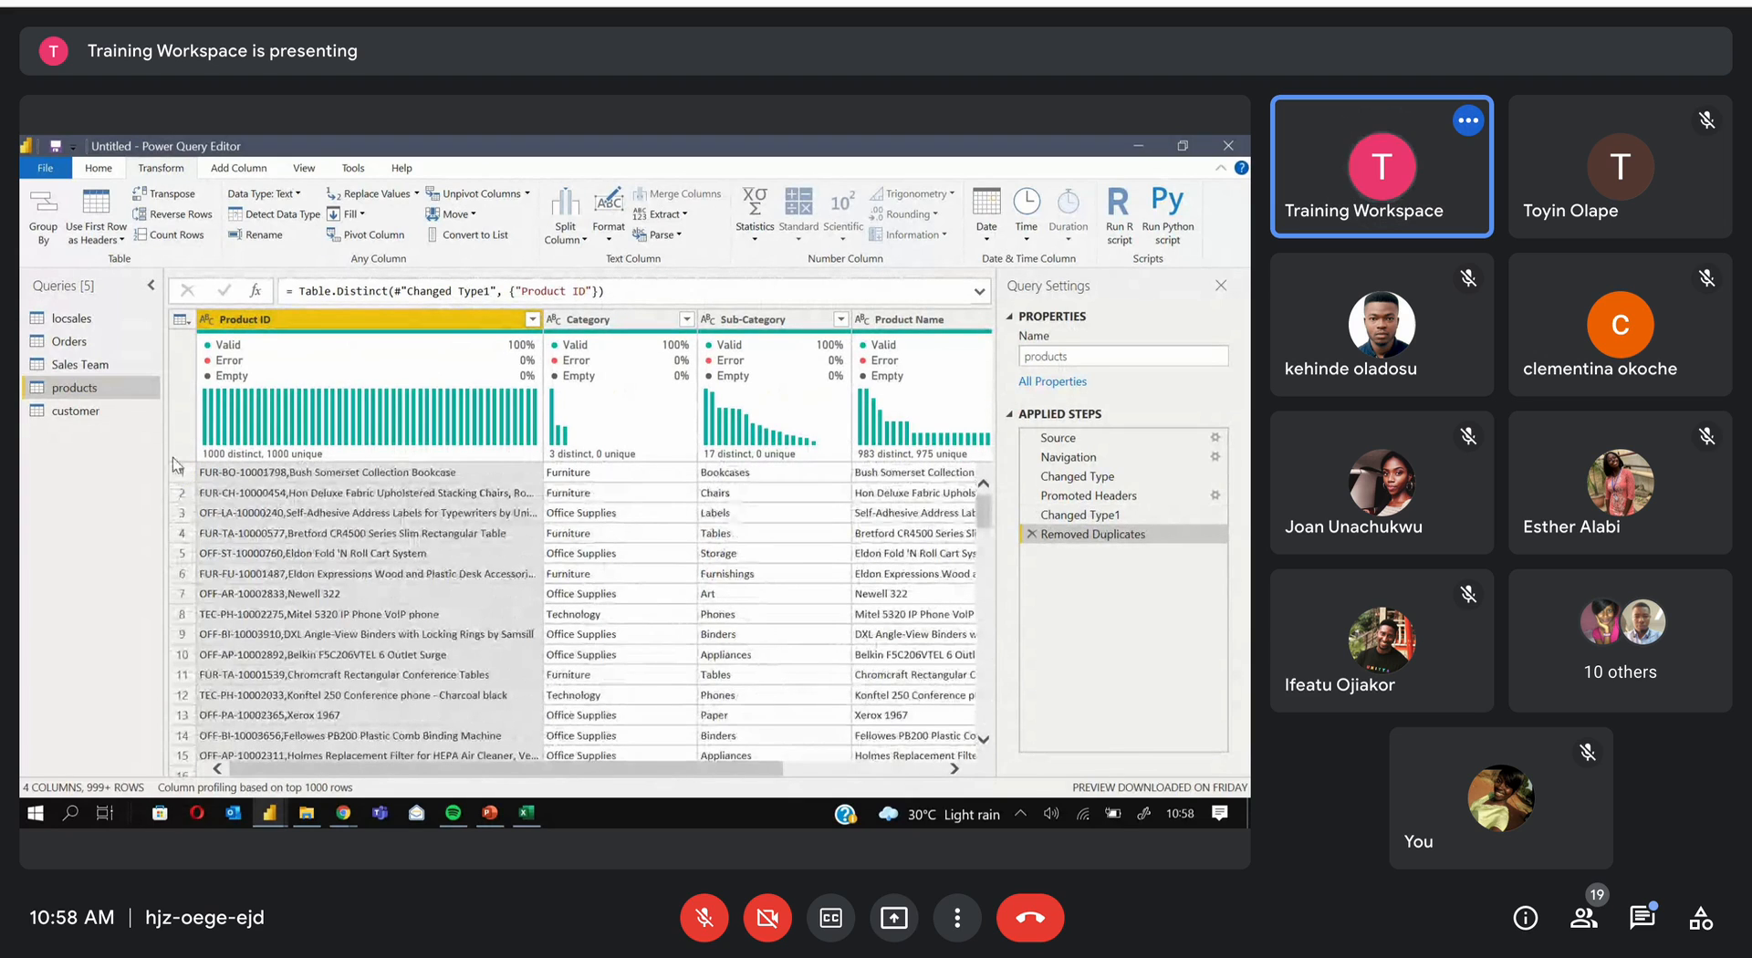
Promote the first row of the customer query to headers and remove duplicates based on the Customer ID column
click(126, 411)
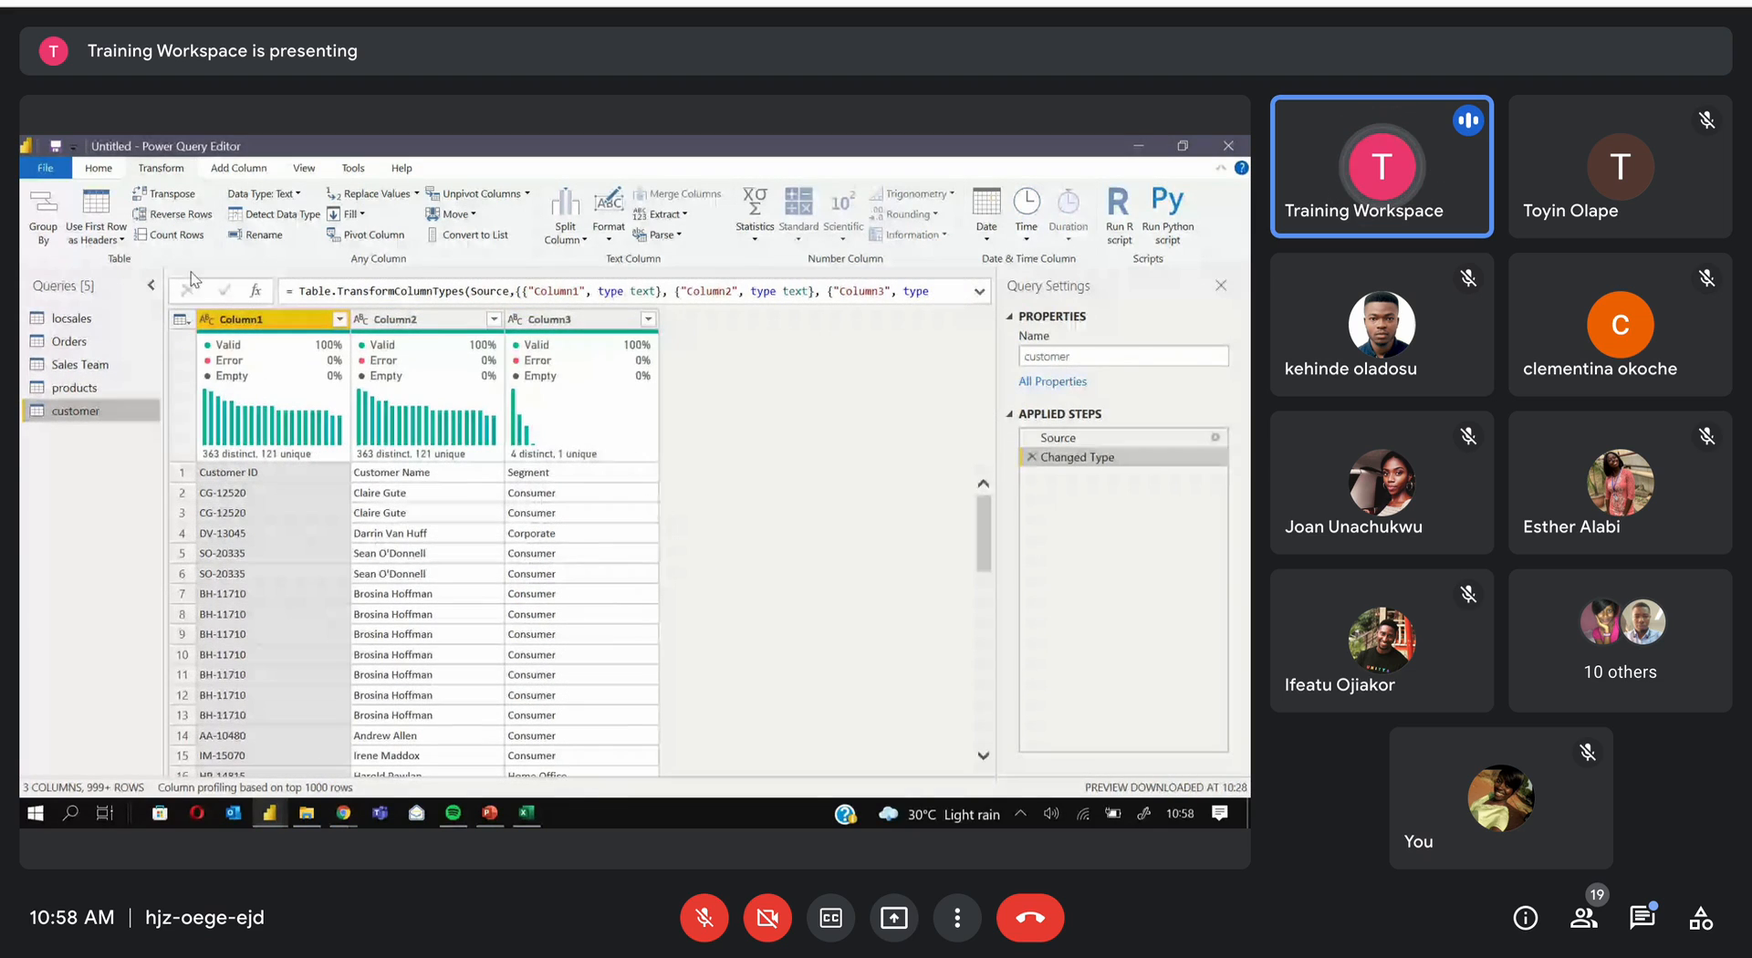
click(106, 210)
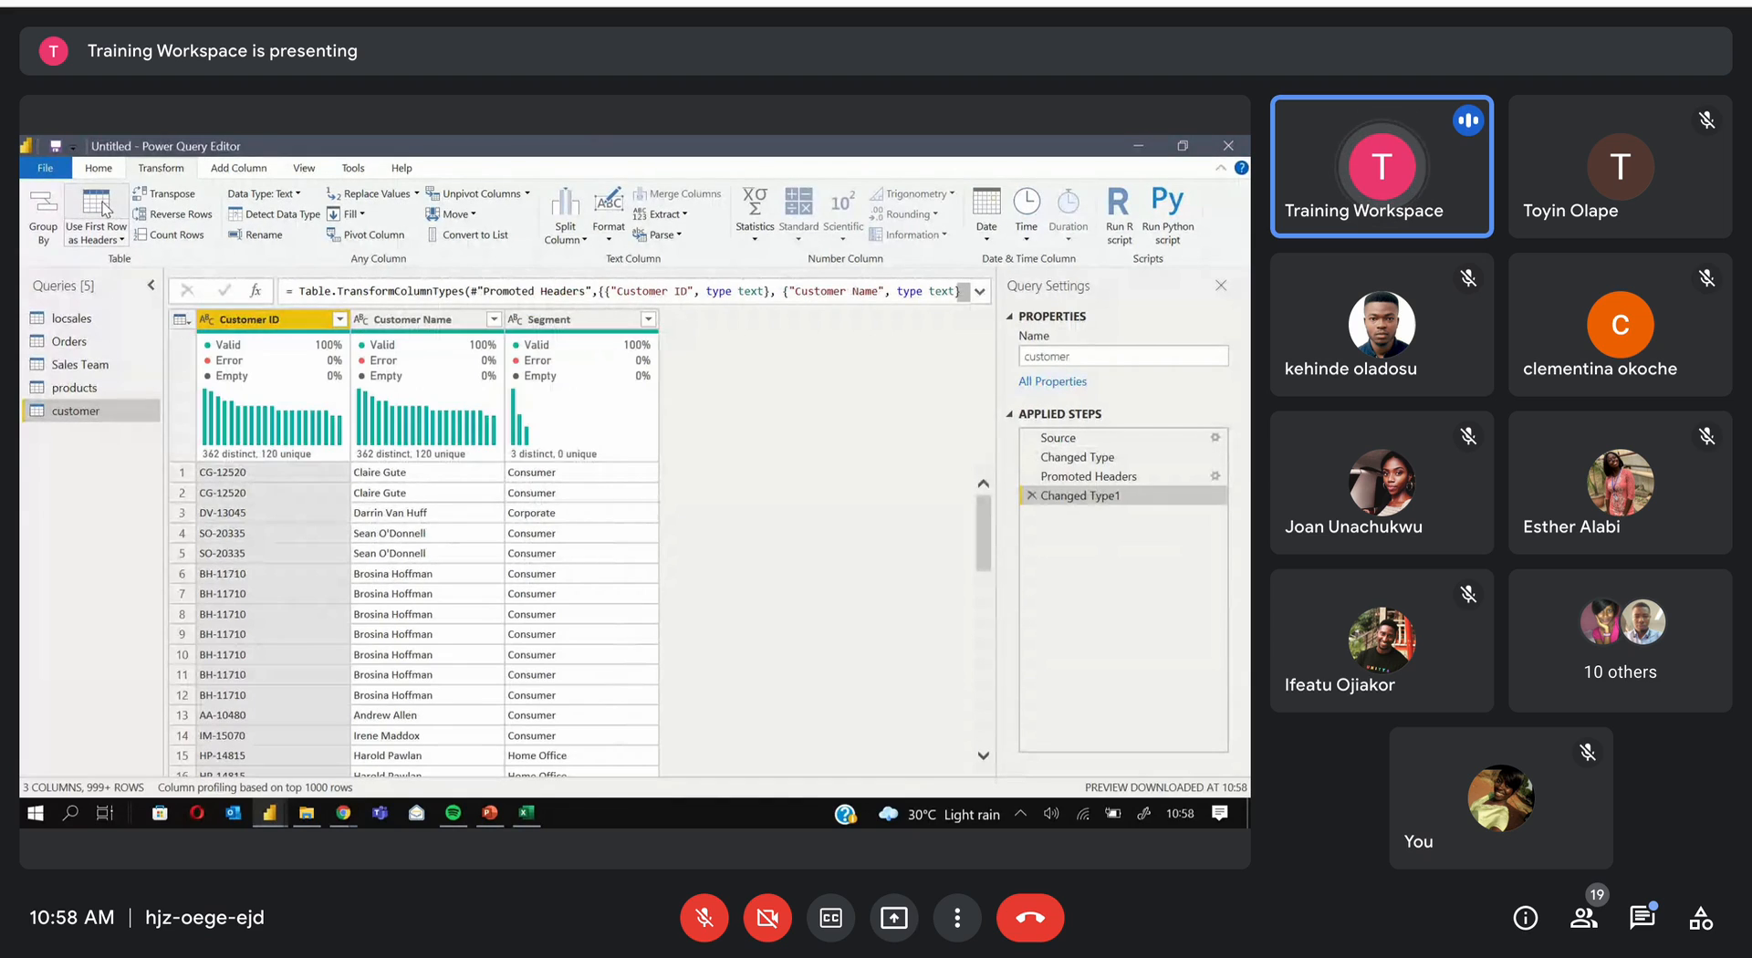
right_click(262, 322)
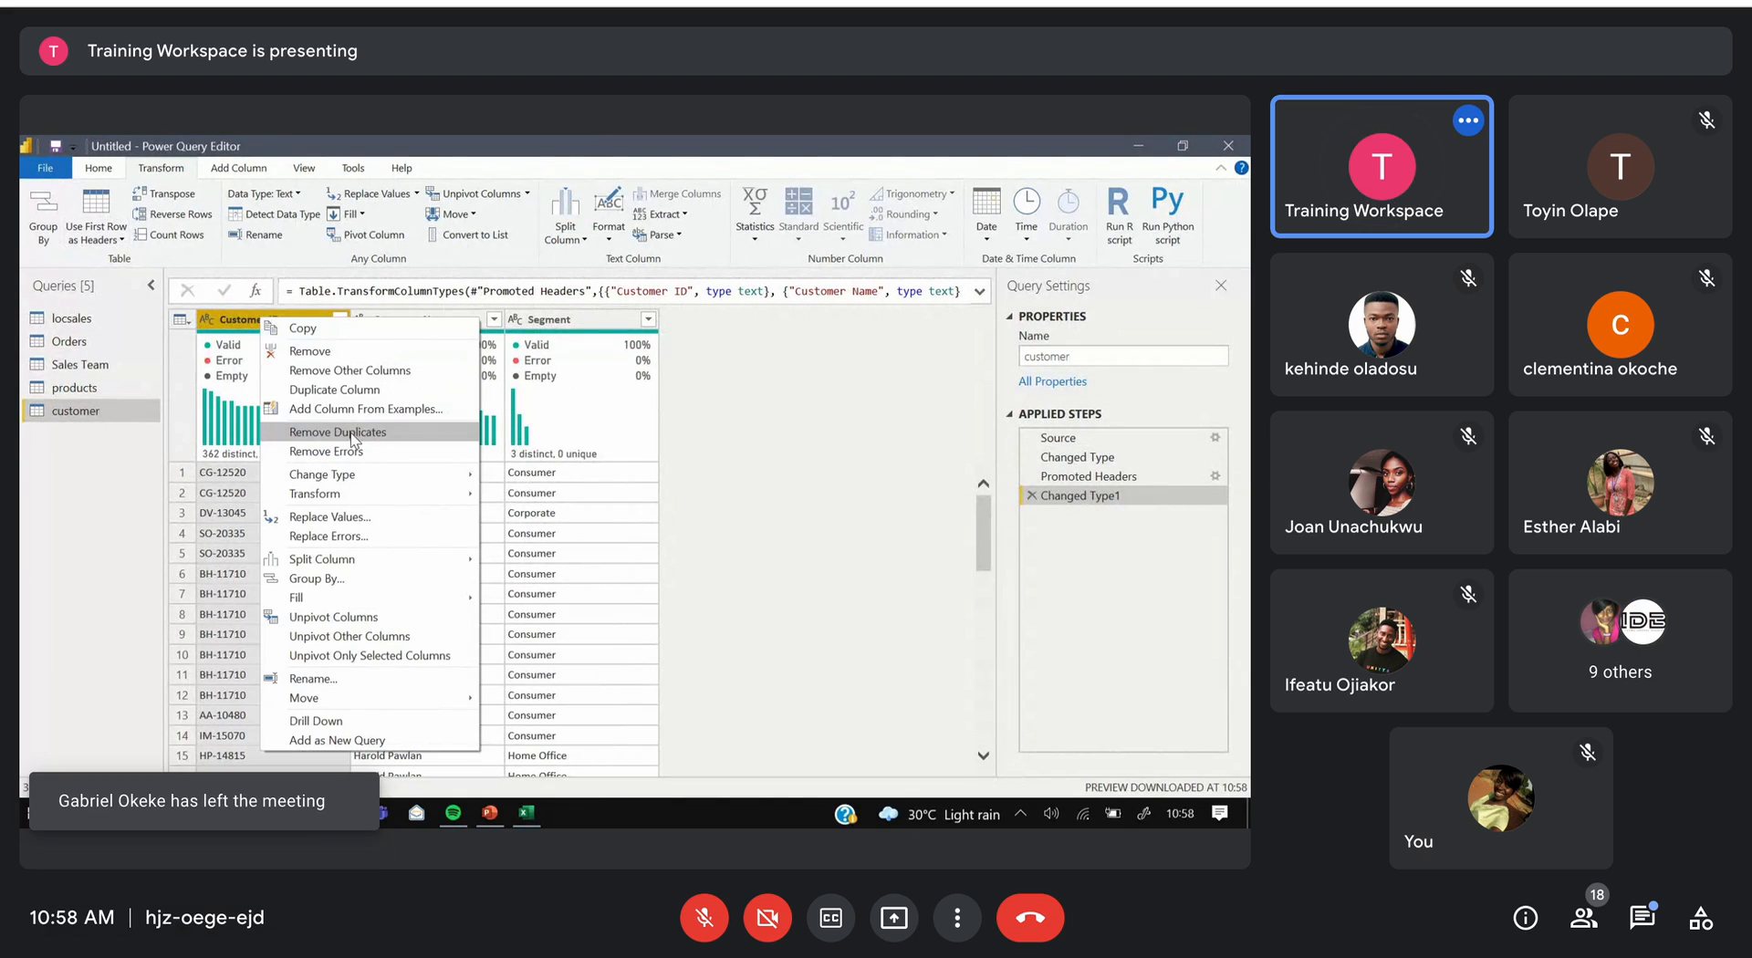
click(354, 434)
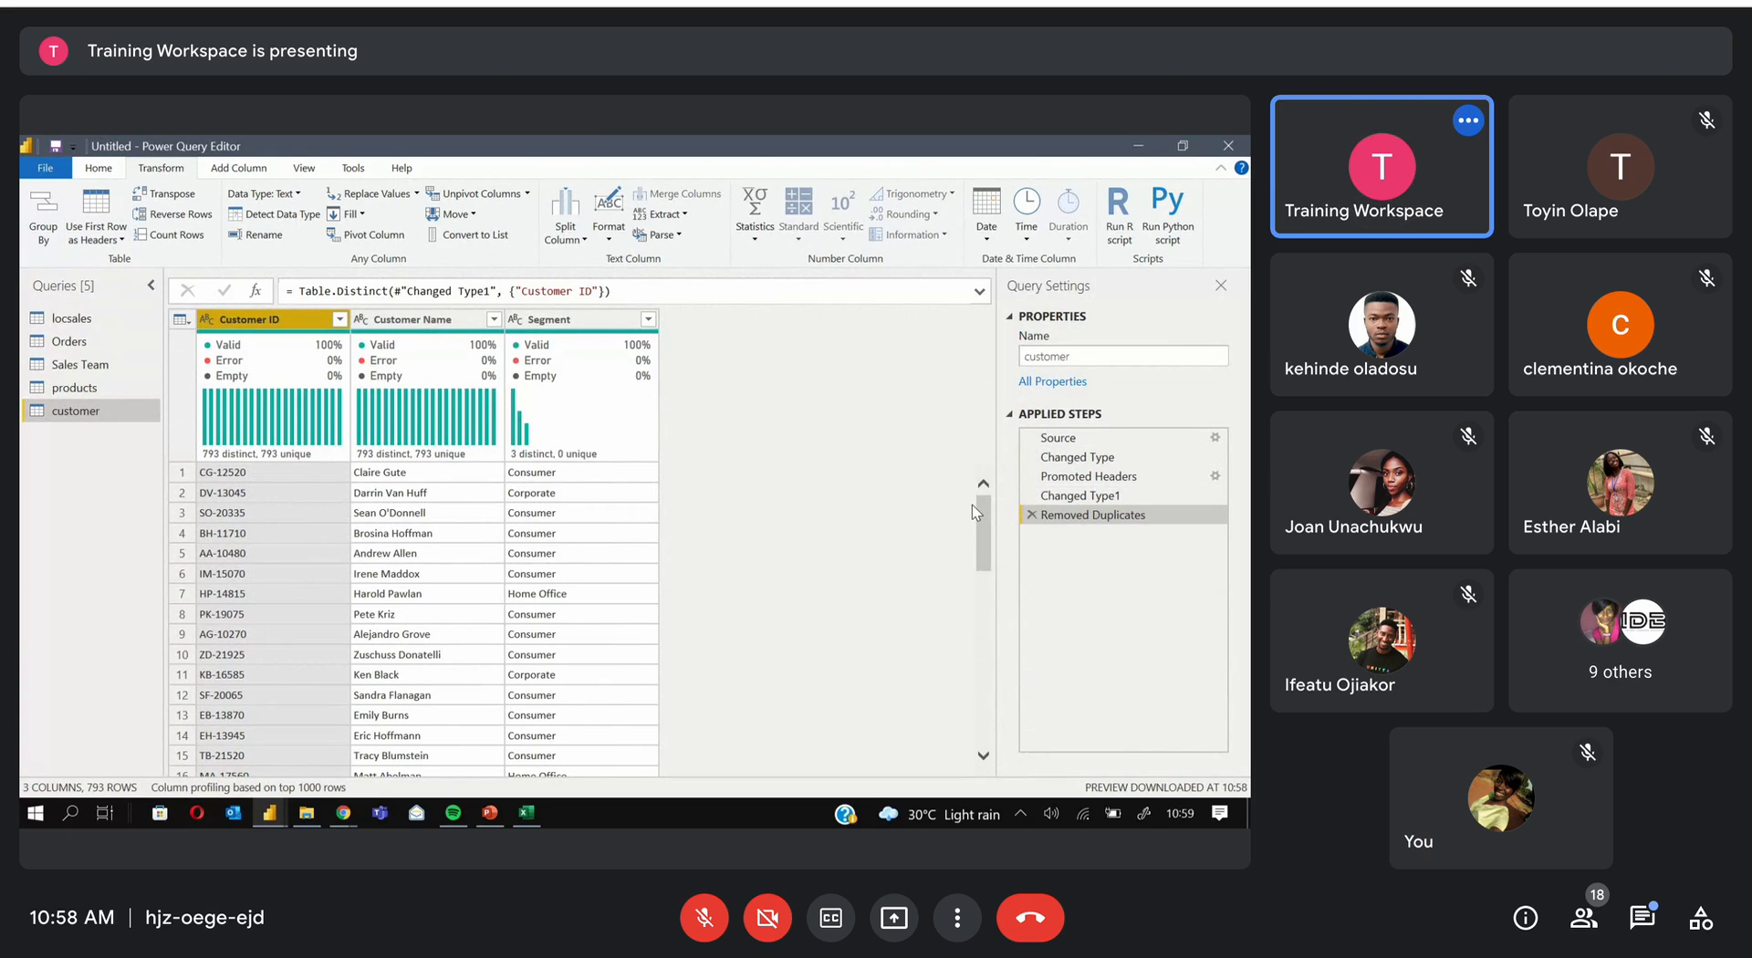
Rename the locsales query as Location
click(101, 316)
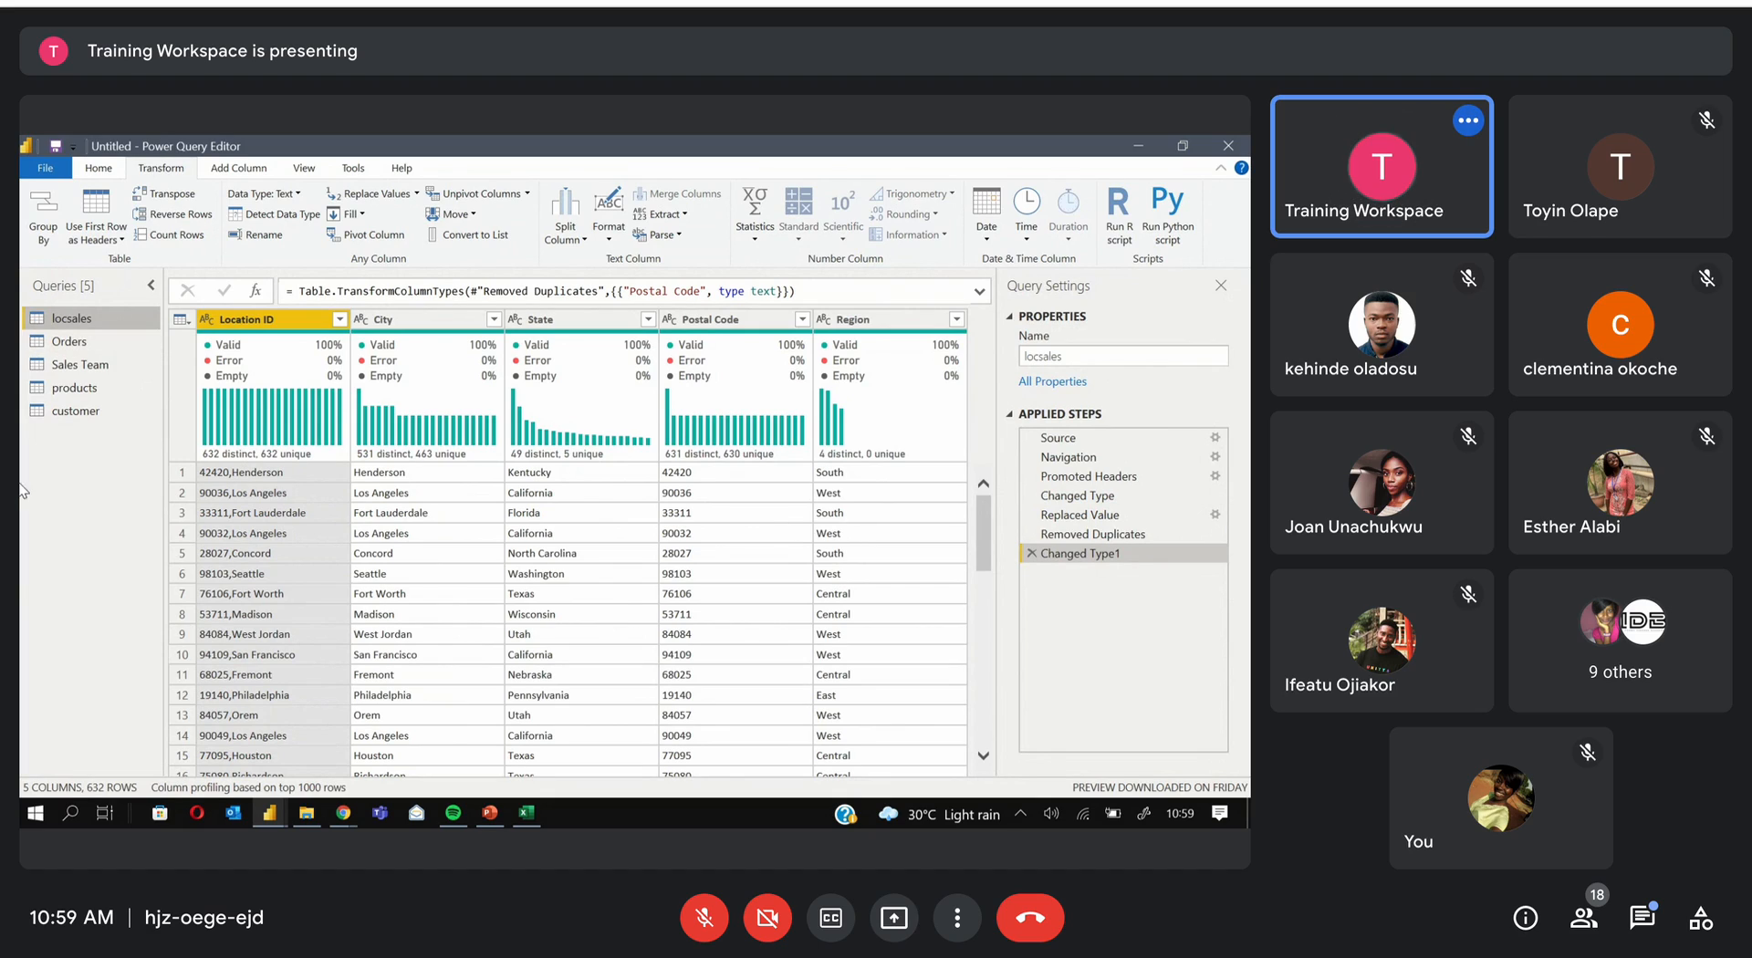
double_click(117, 325)
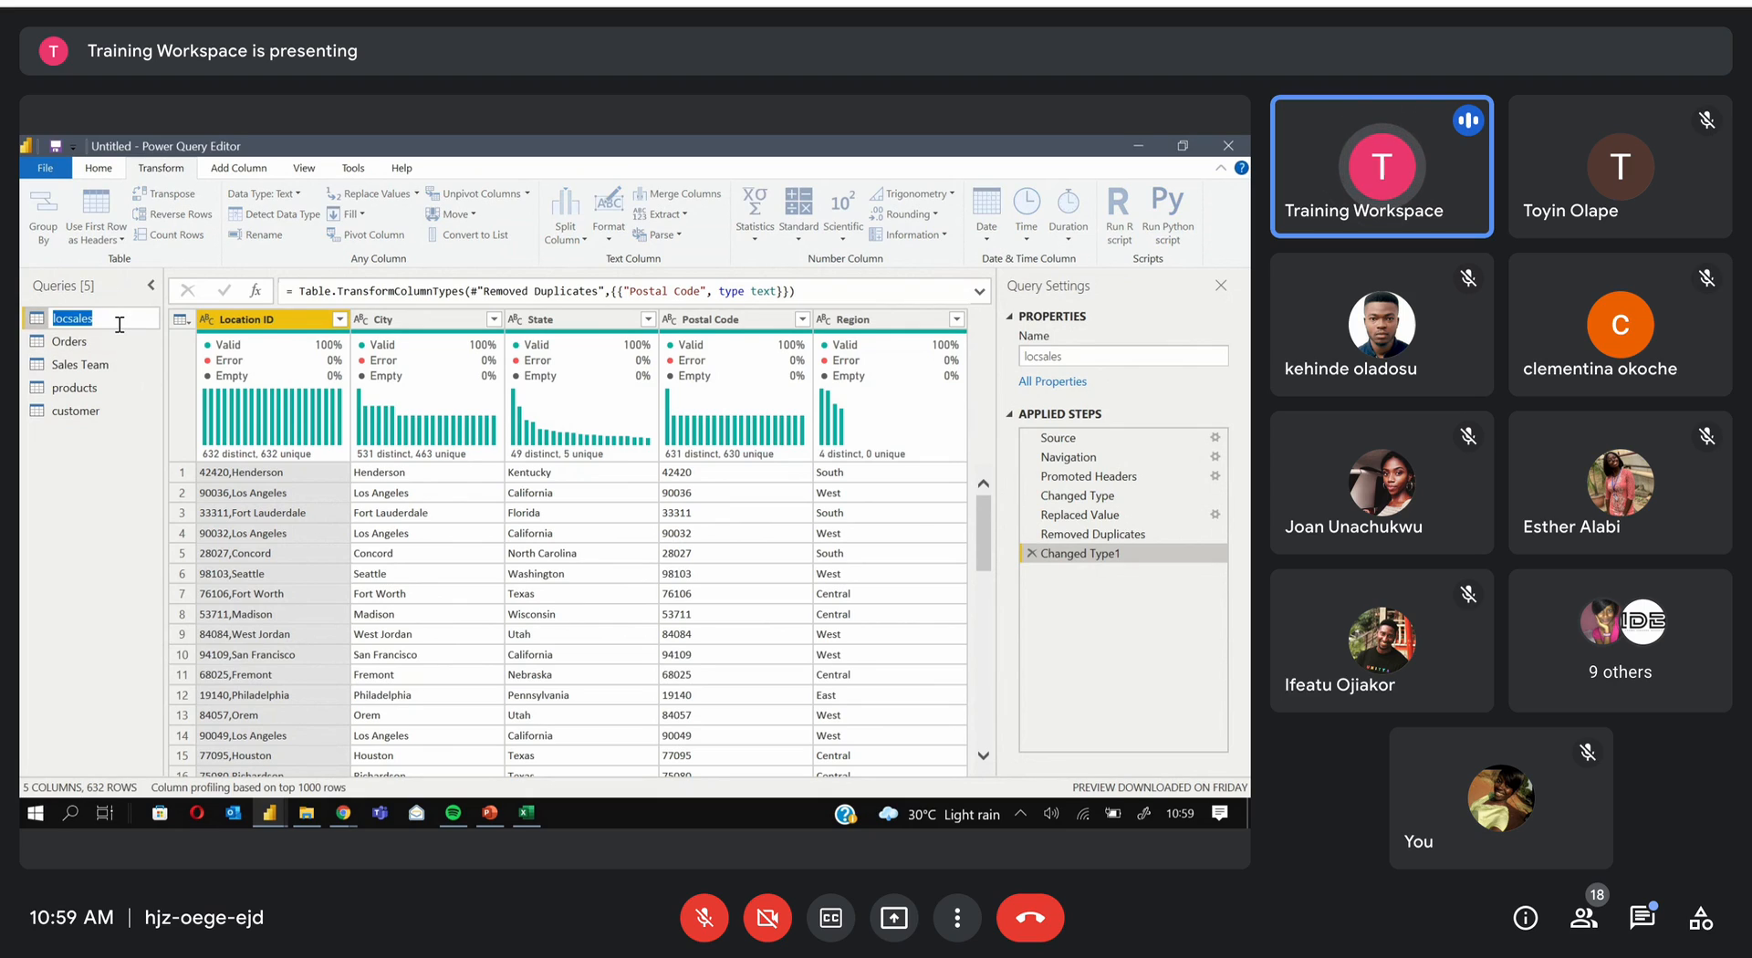
text(Loc)
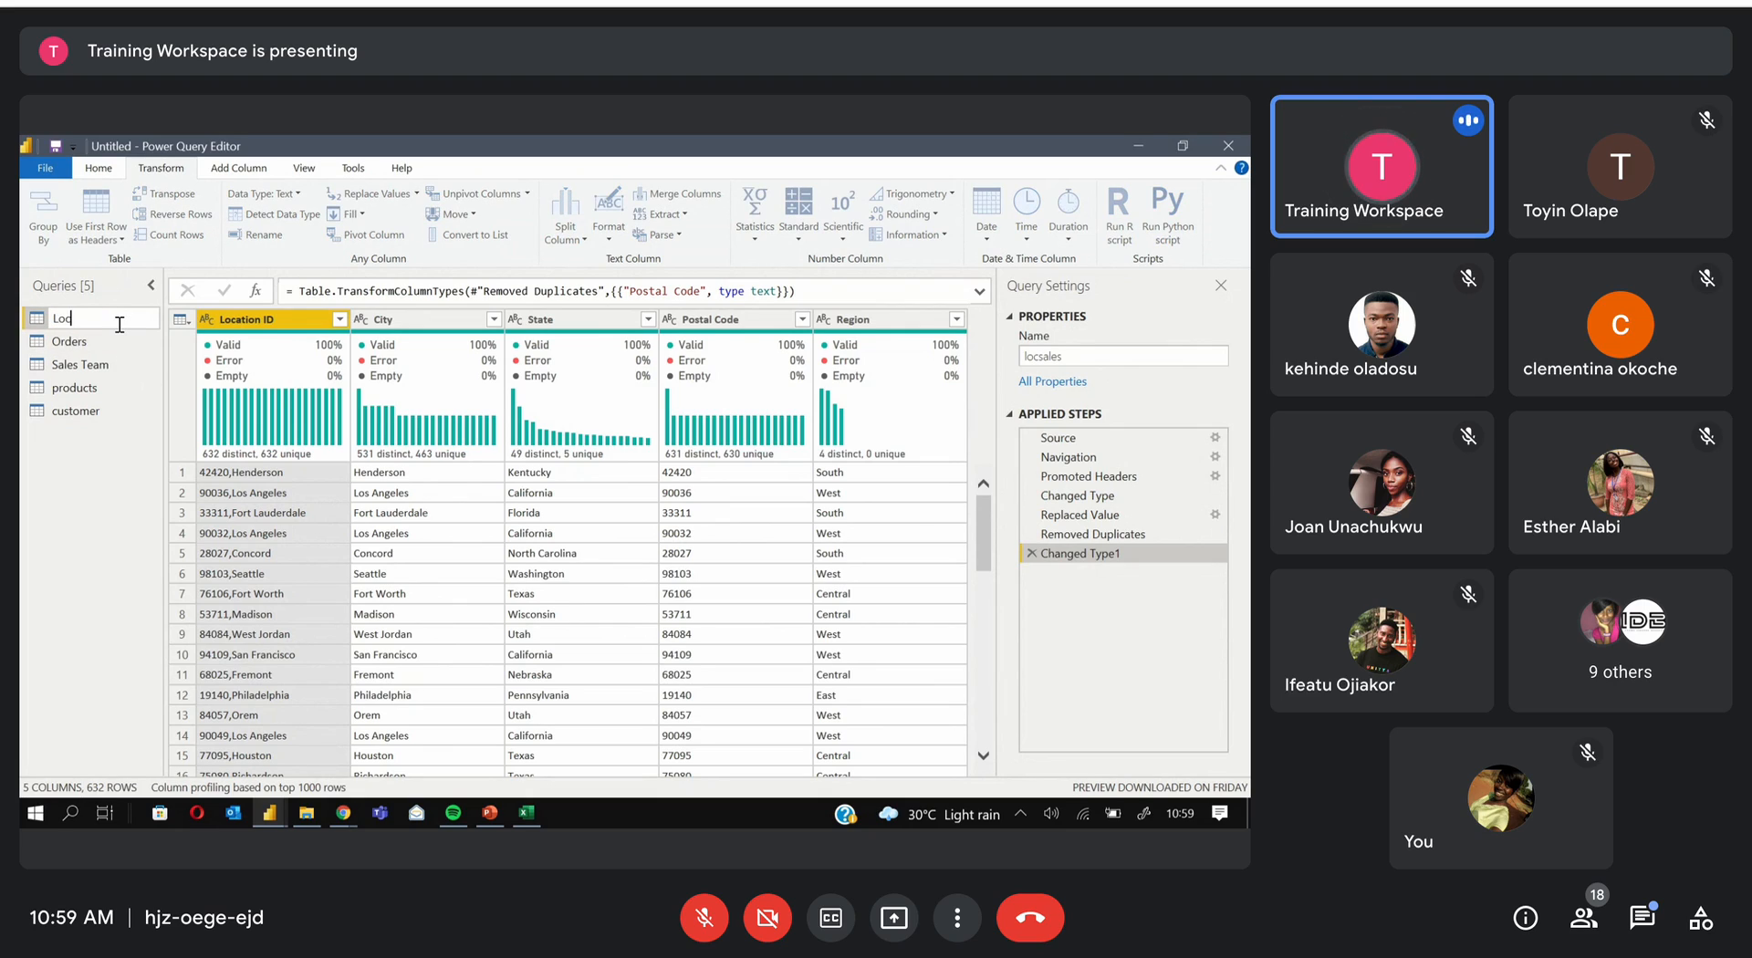
text(ation)
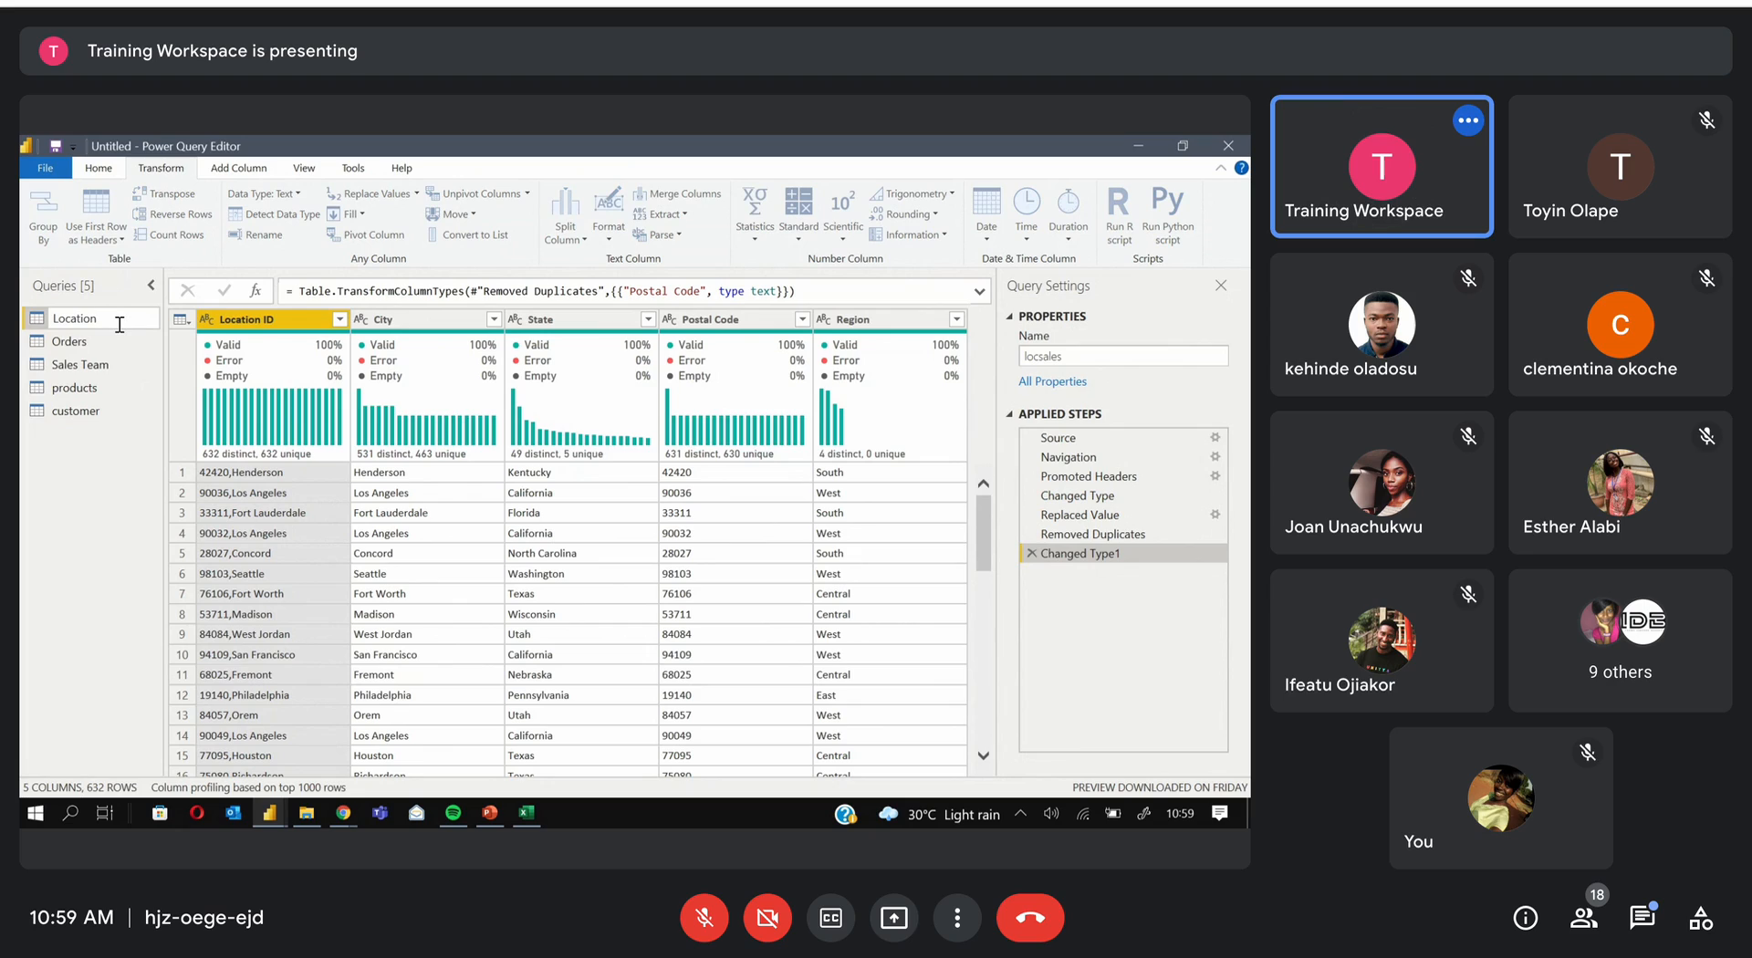
click(111, 479)
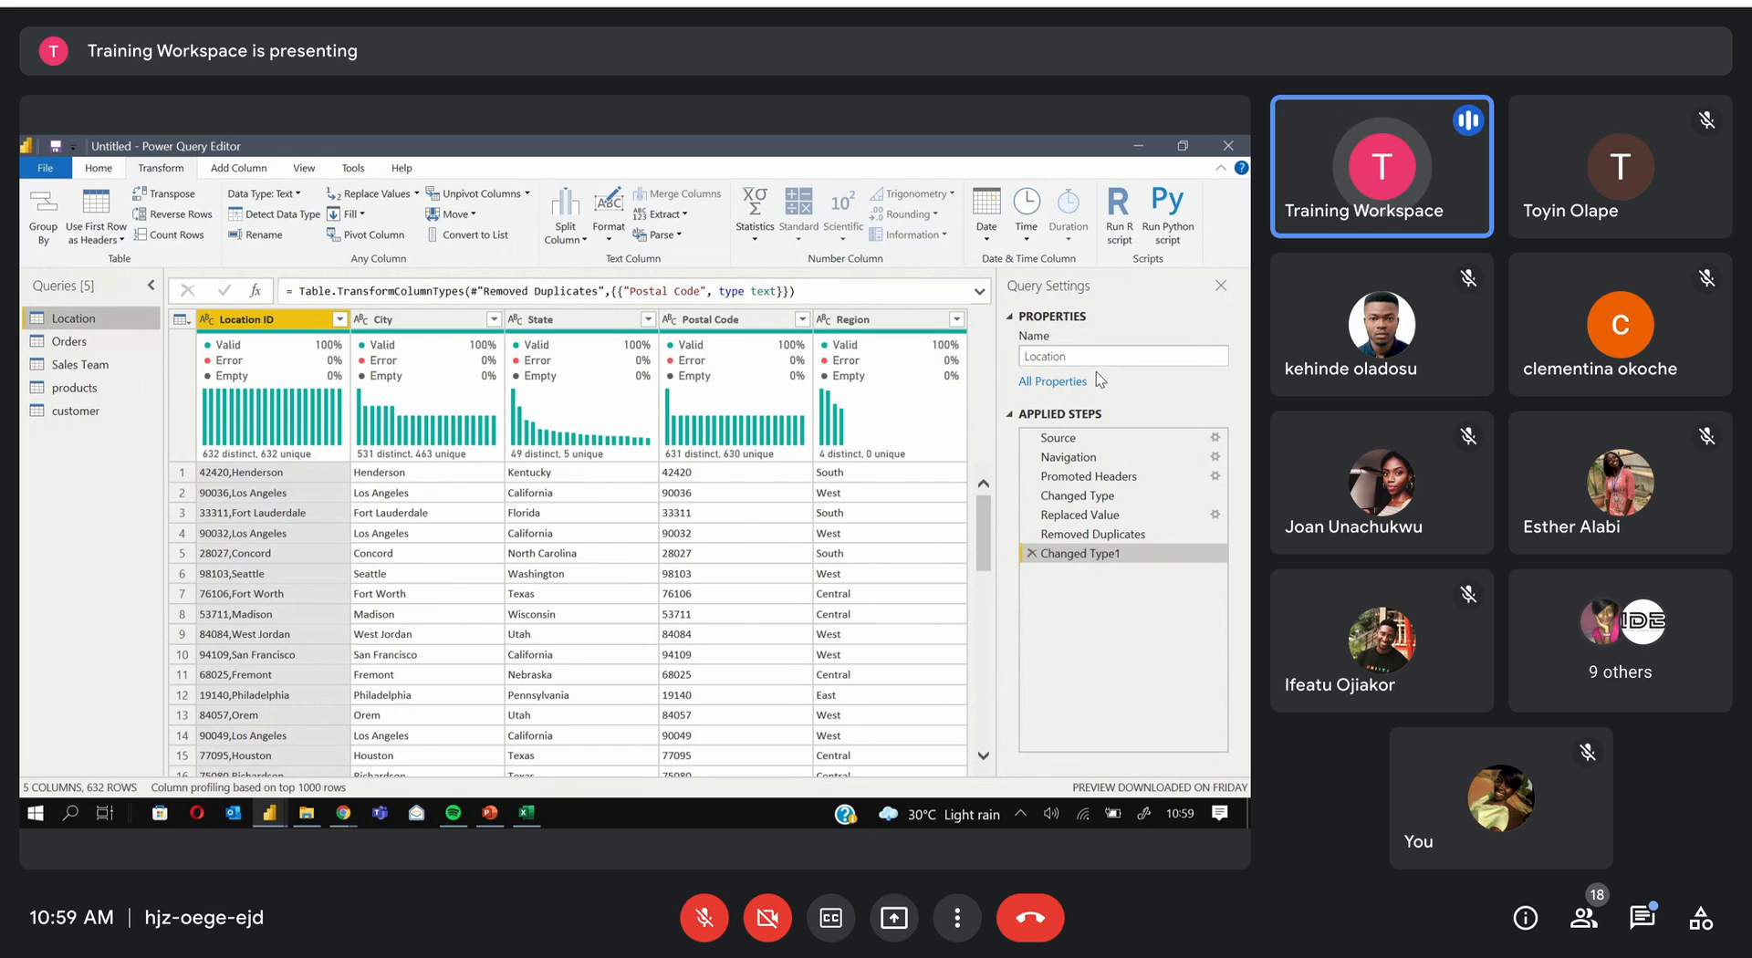
Change the Location query's name to the plural Locations
click(1075, 357)
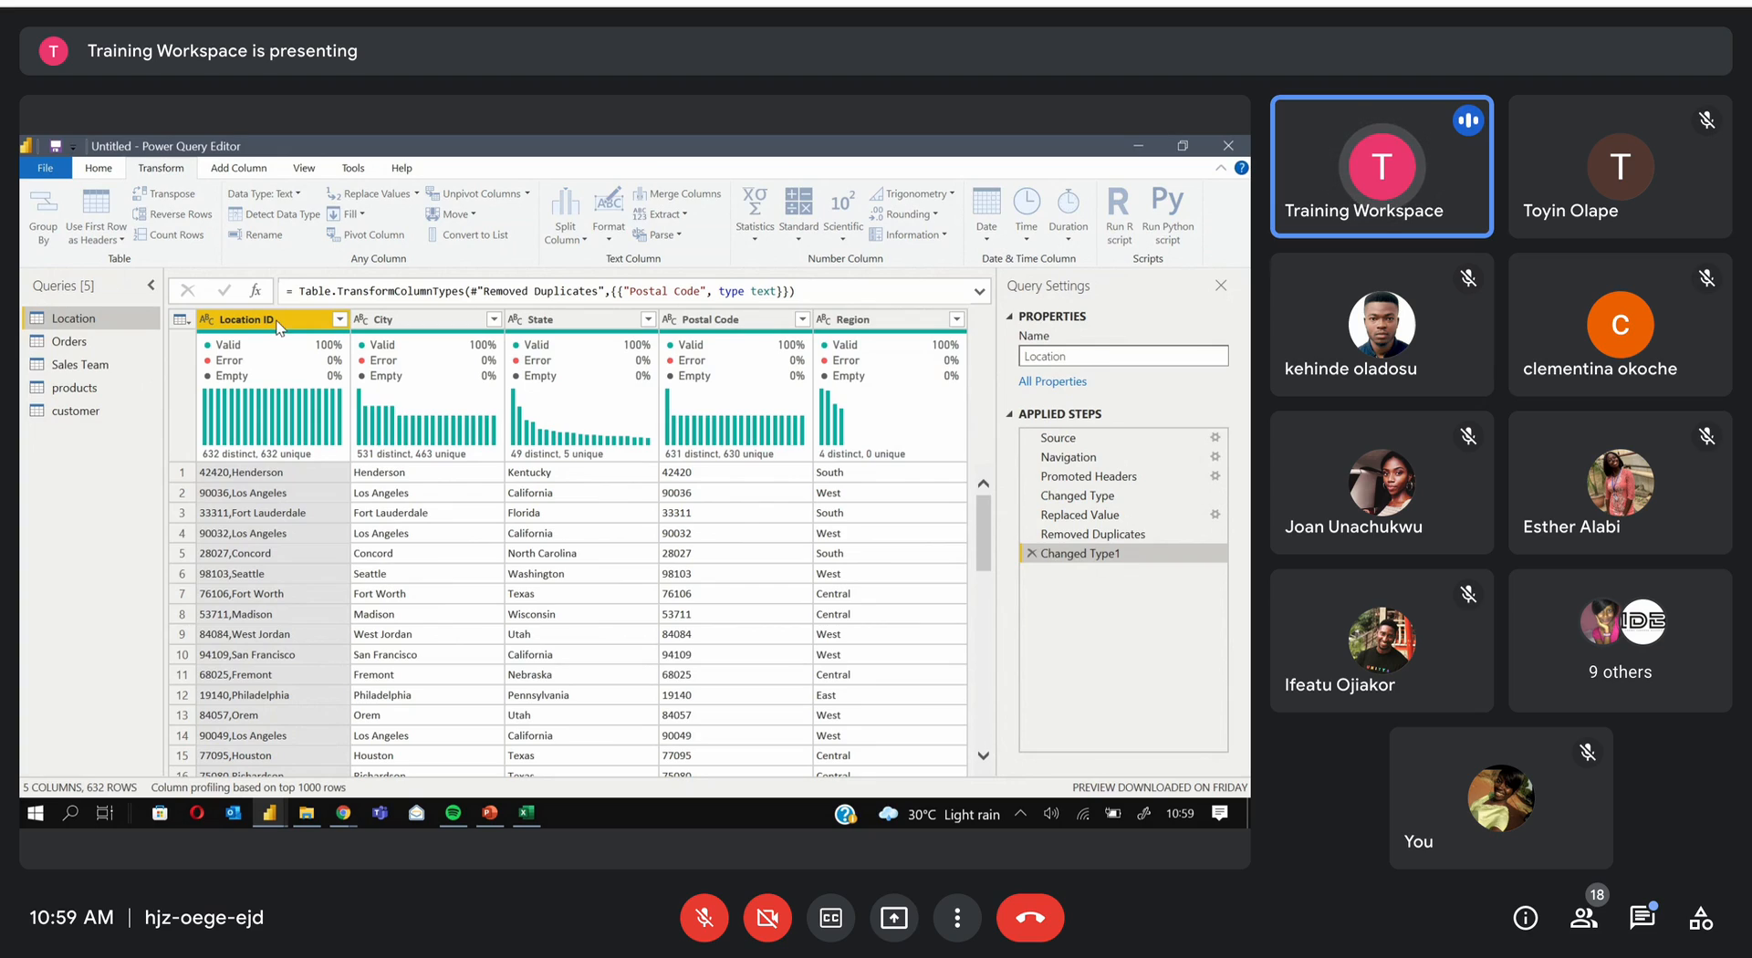
double_click(116, 322)
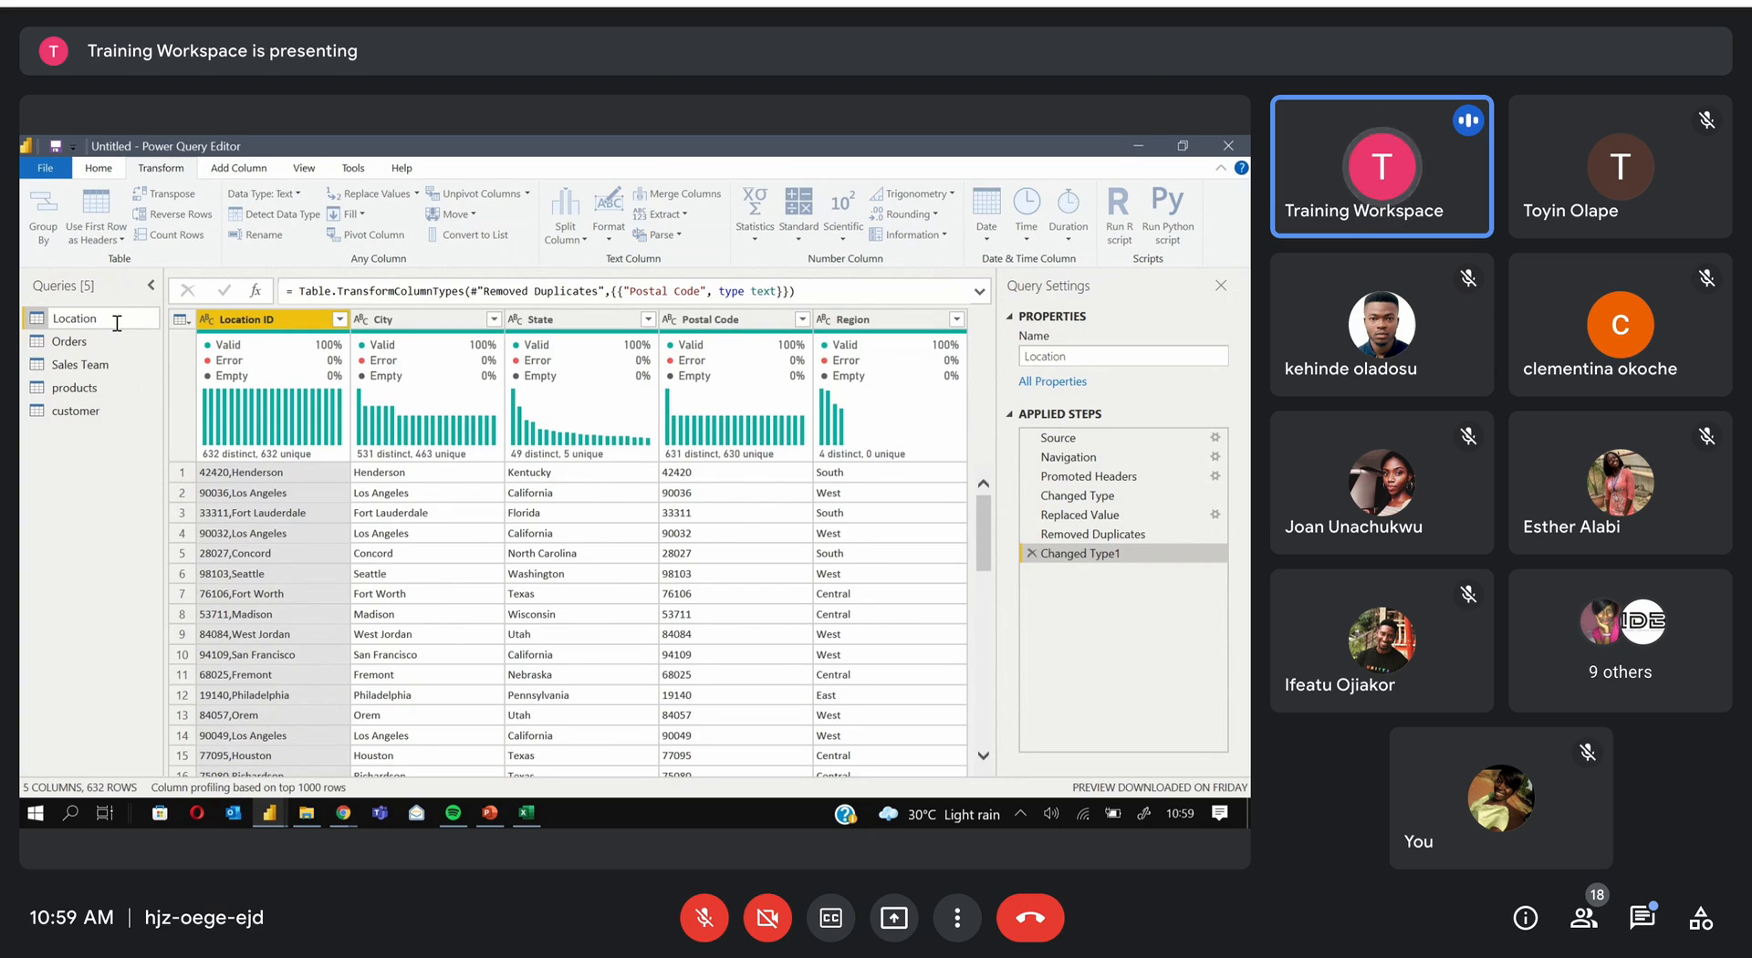
click(1124, 357)
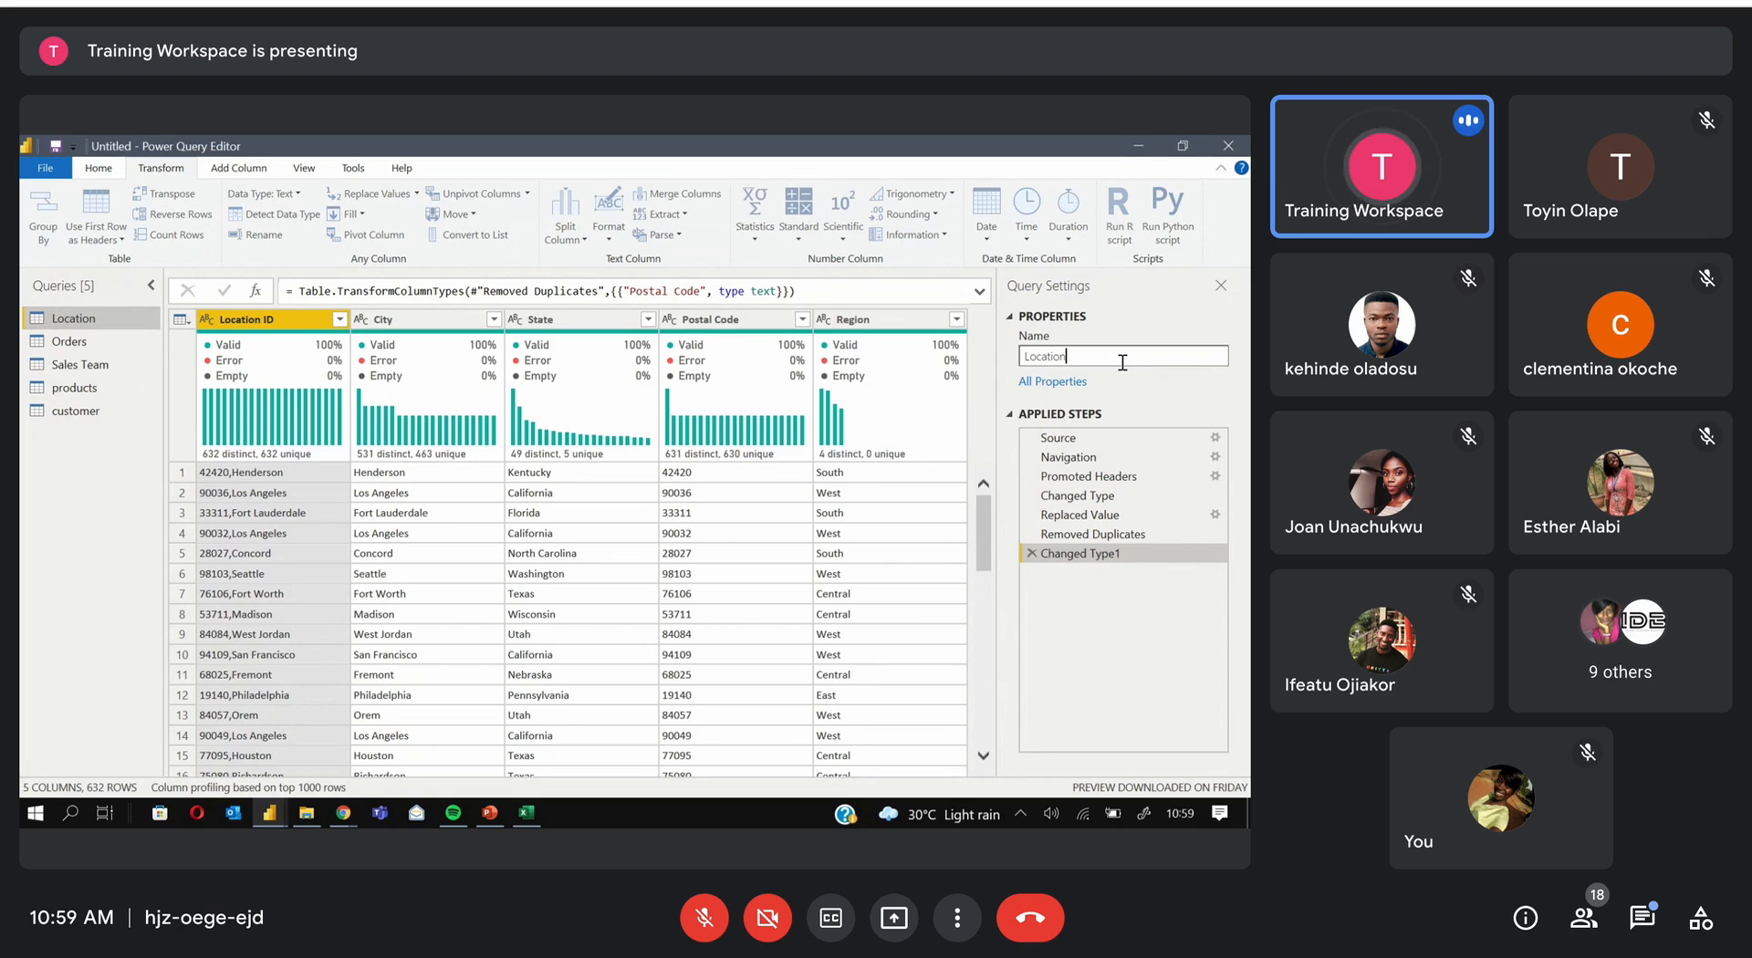
text(s)
key(Return)
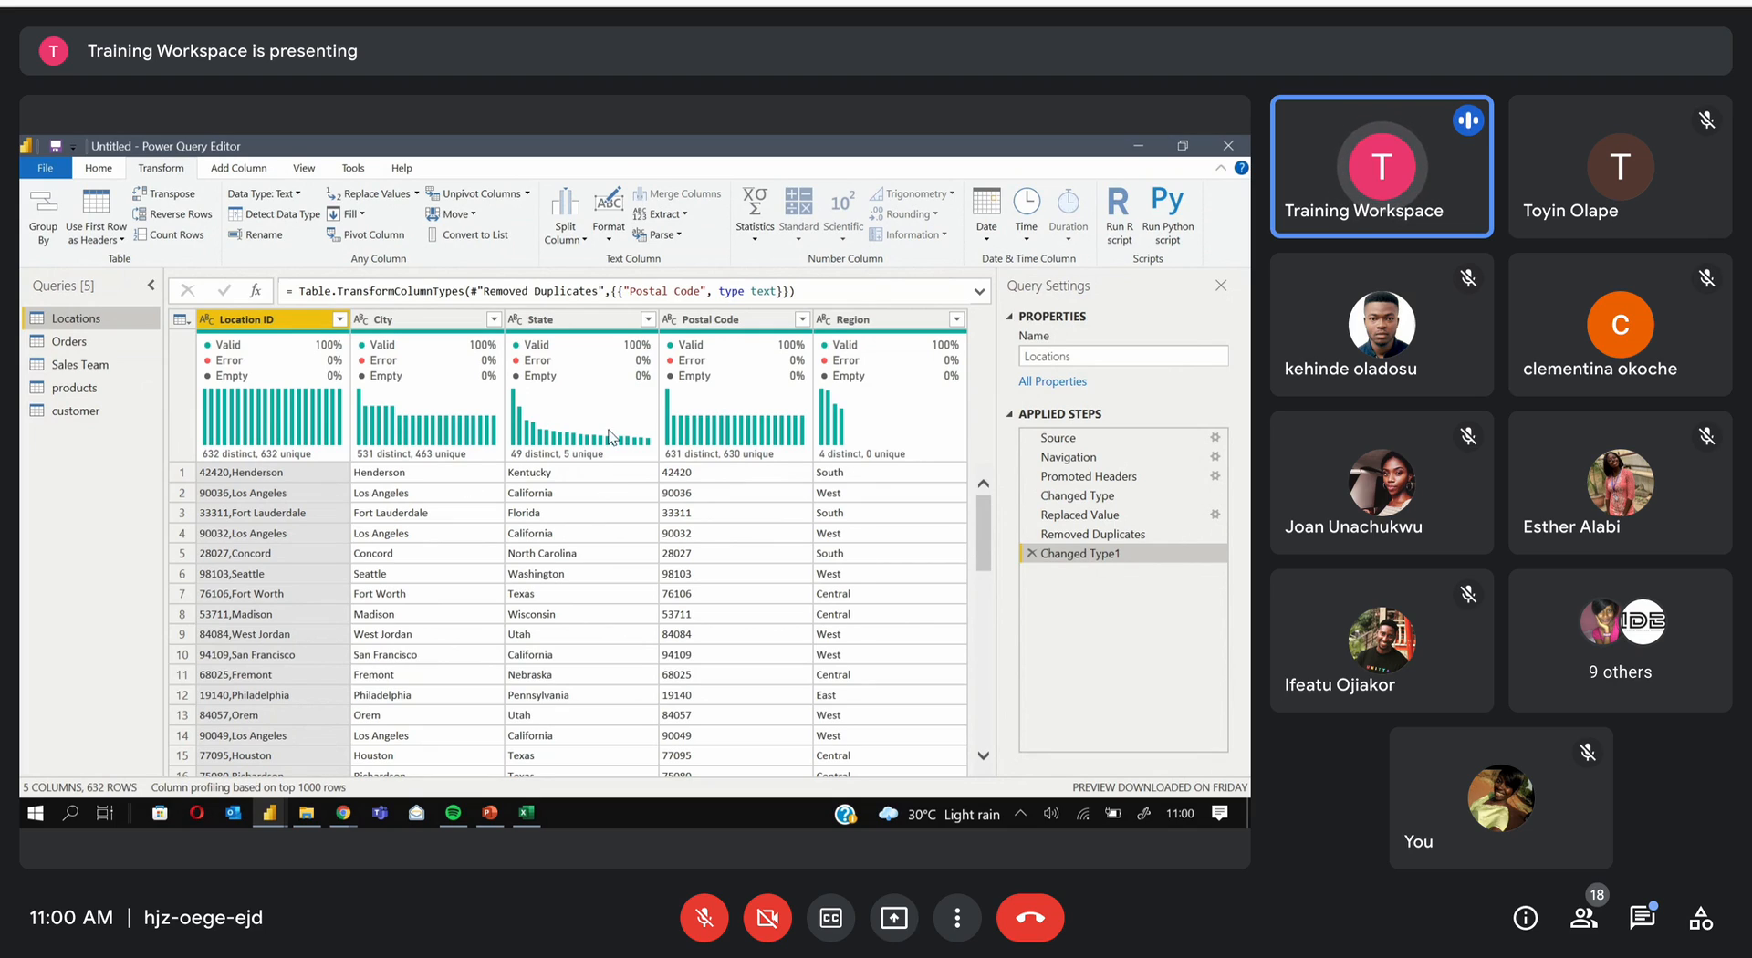
mouse_move(257, 425)
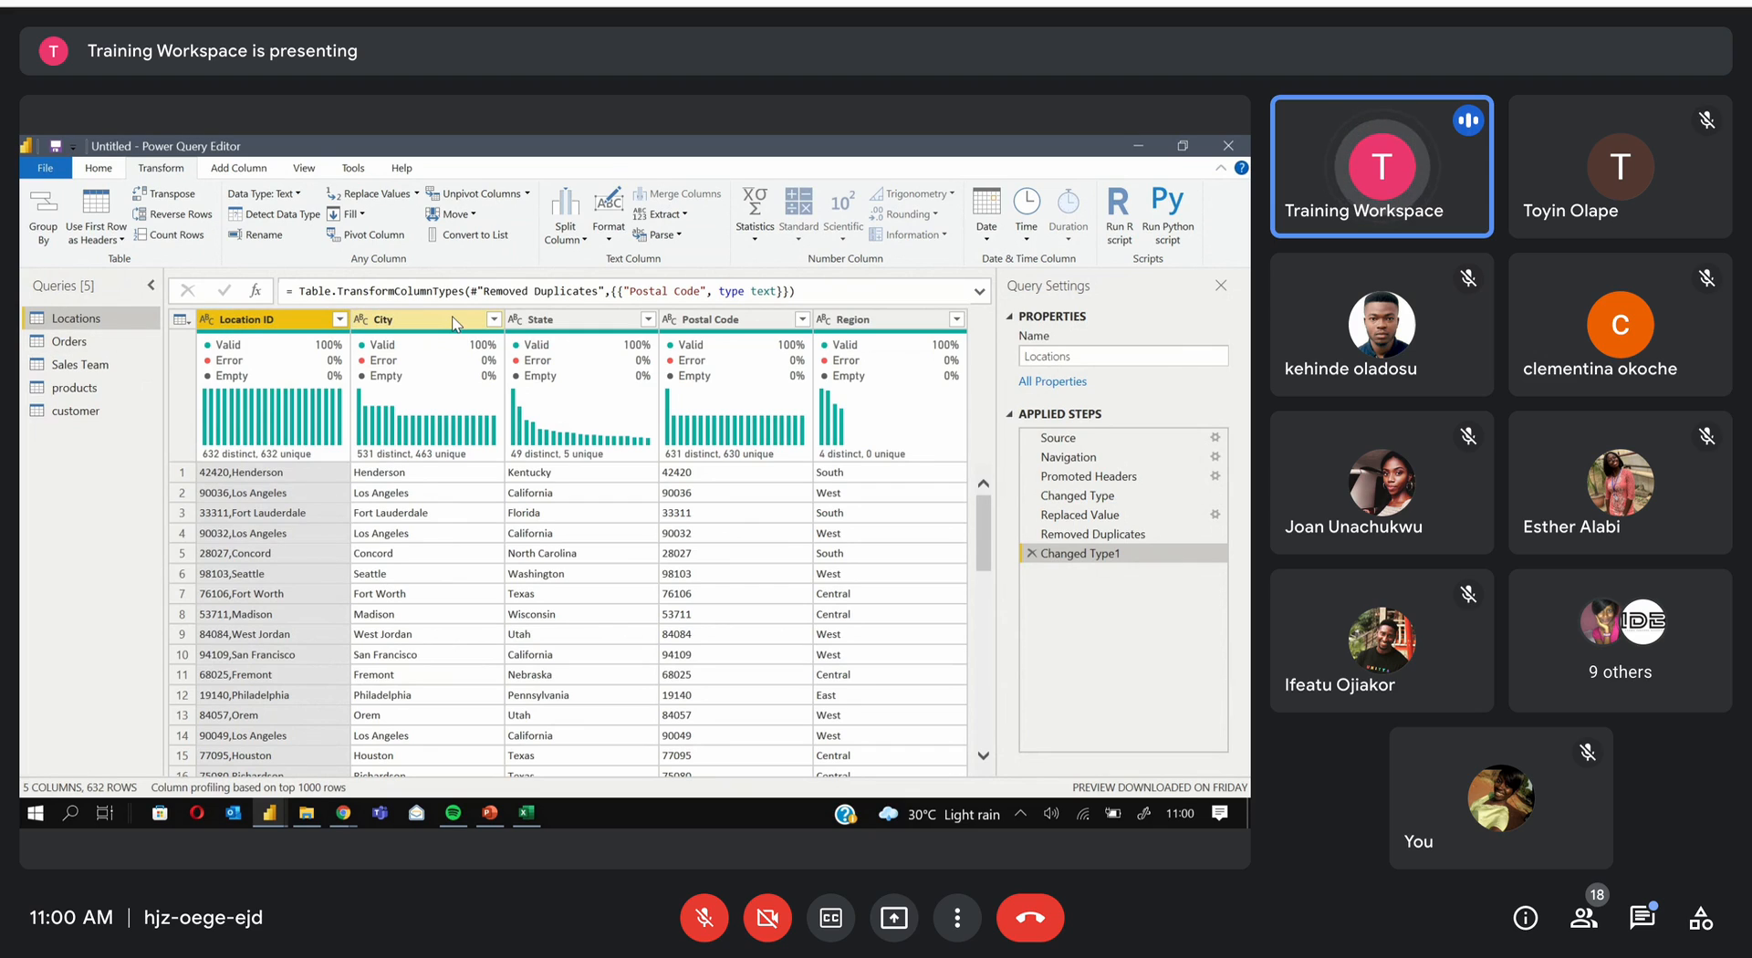
Compare the columns of the Orders query with the customer query to identify the customer fields they share
click(105, 345)
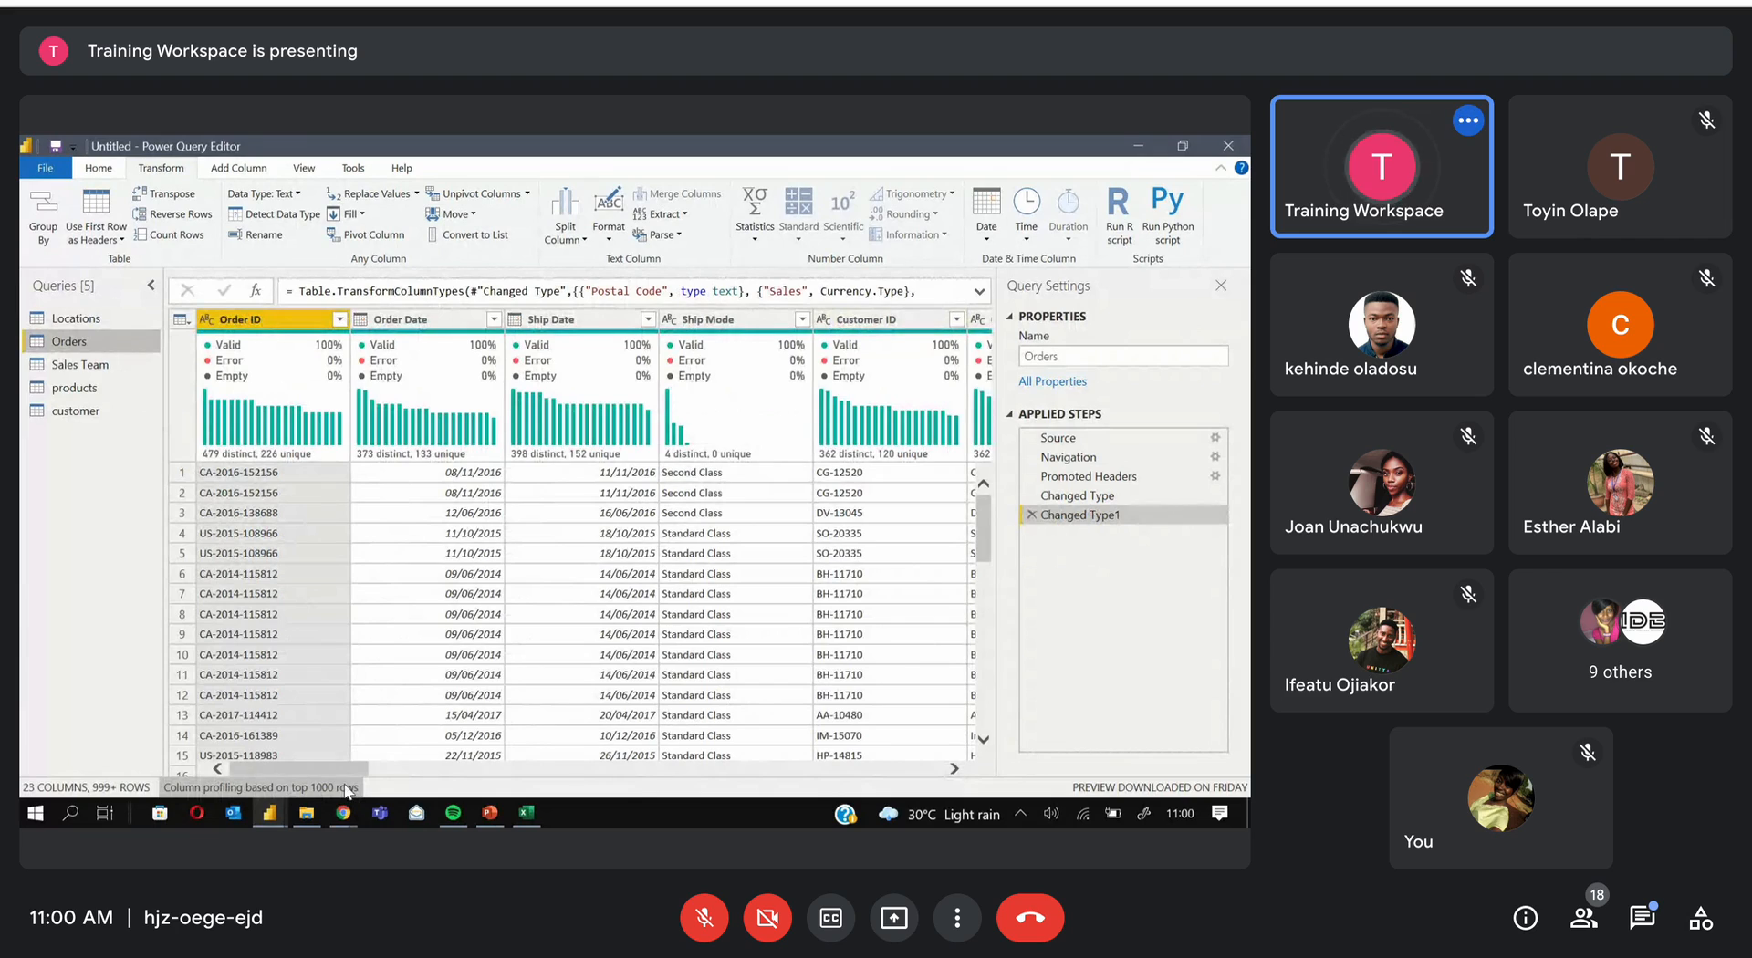
mouse_move(341, 770)
mouse_down()
mouse_move(387, 779)
mouse_move(335, 781)
mouse_up()
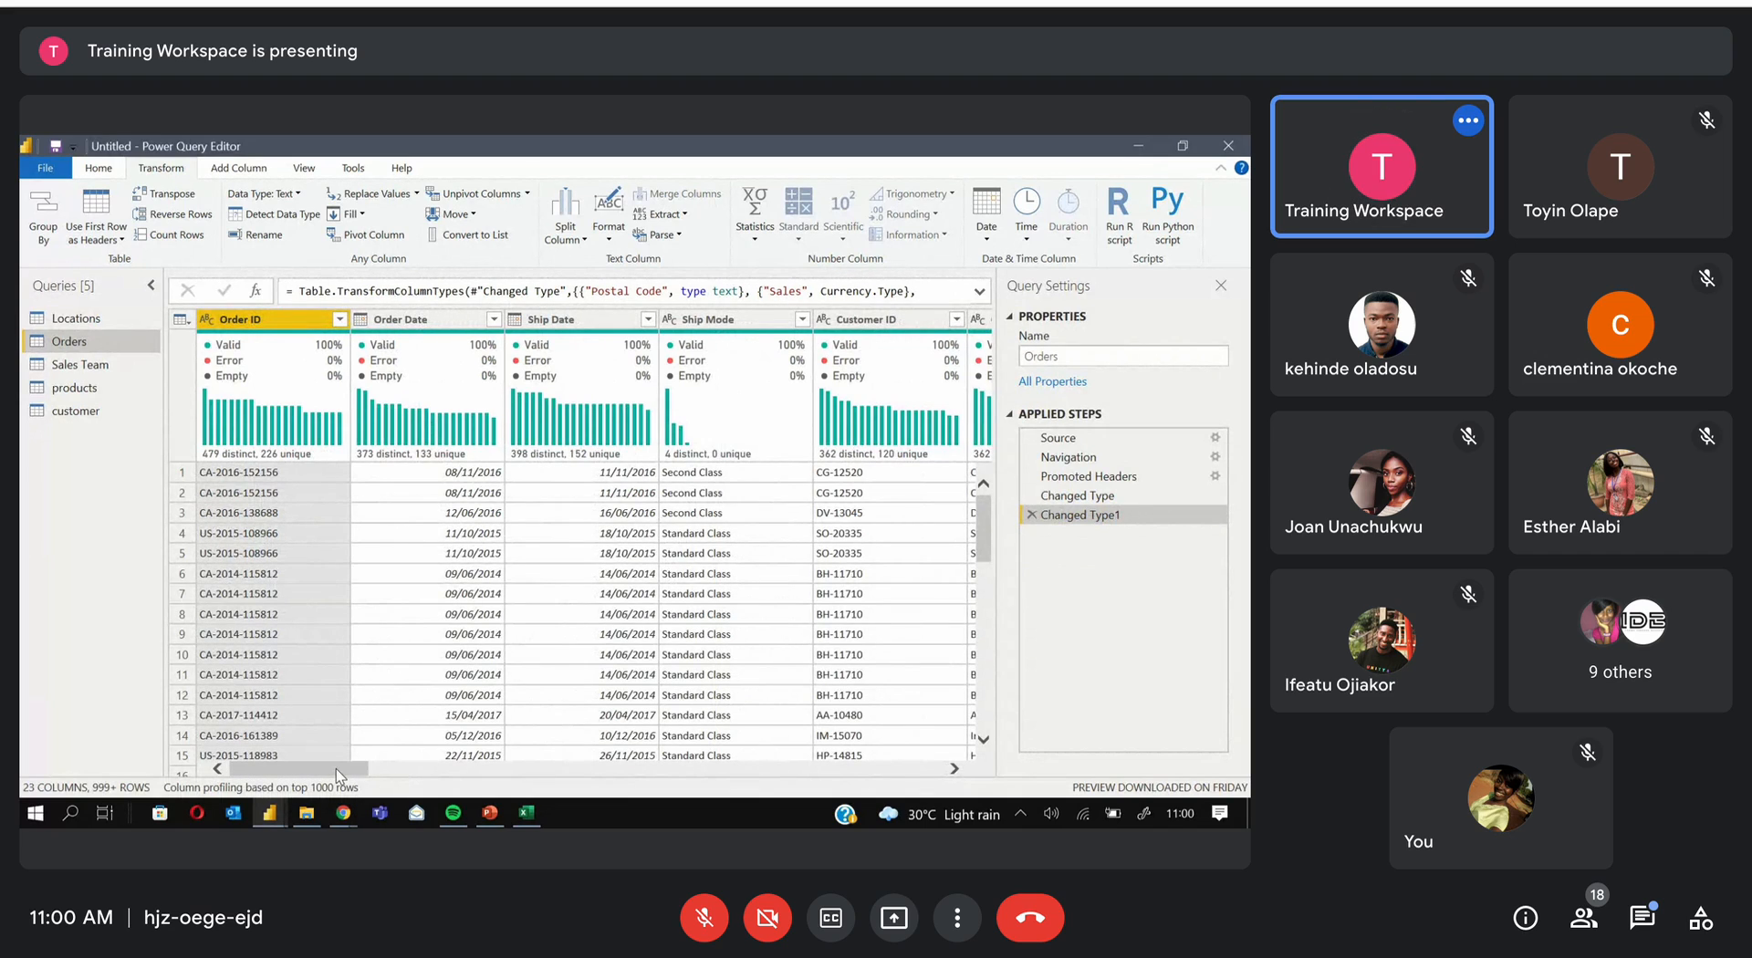
drag(338, 774, 224, 789)
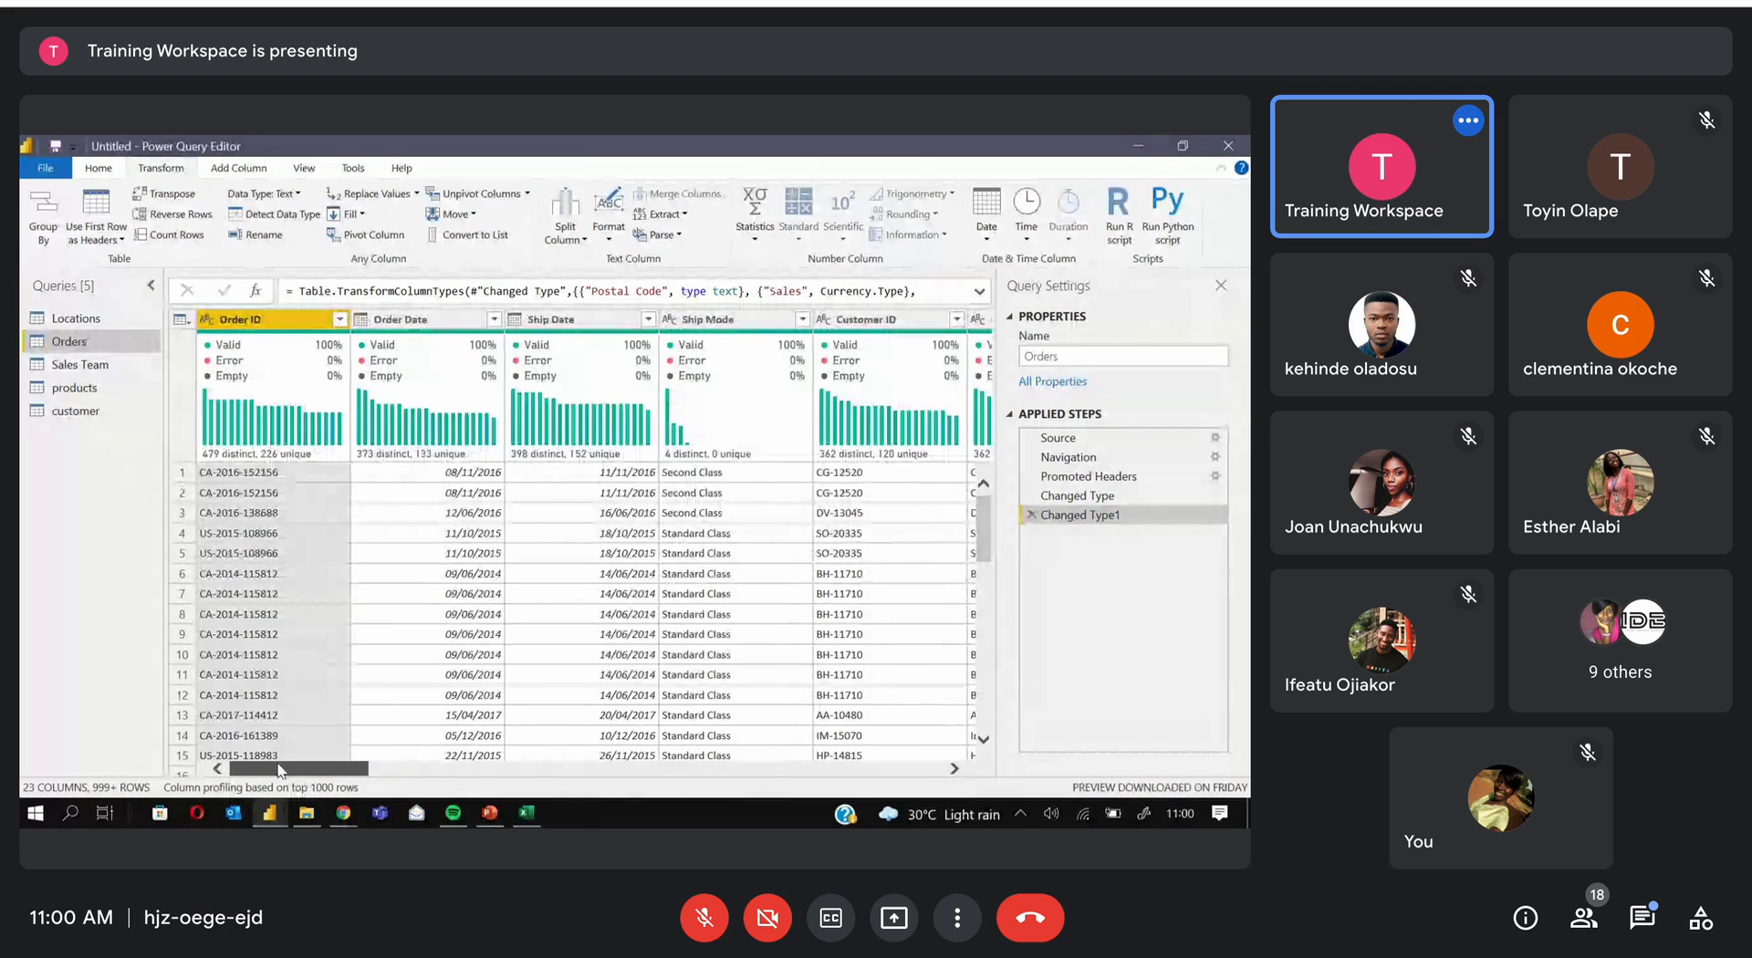
drag(343, 766, 466, 767)
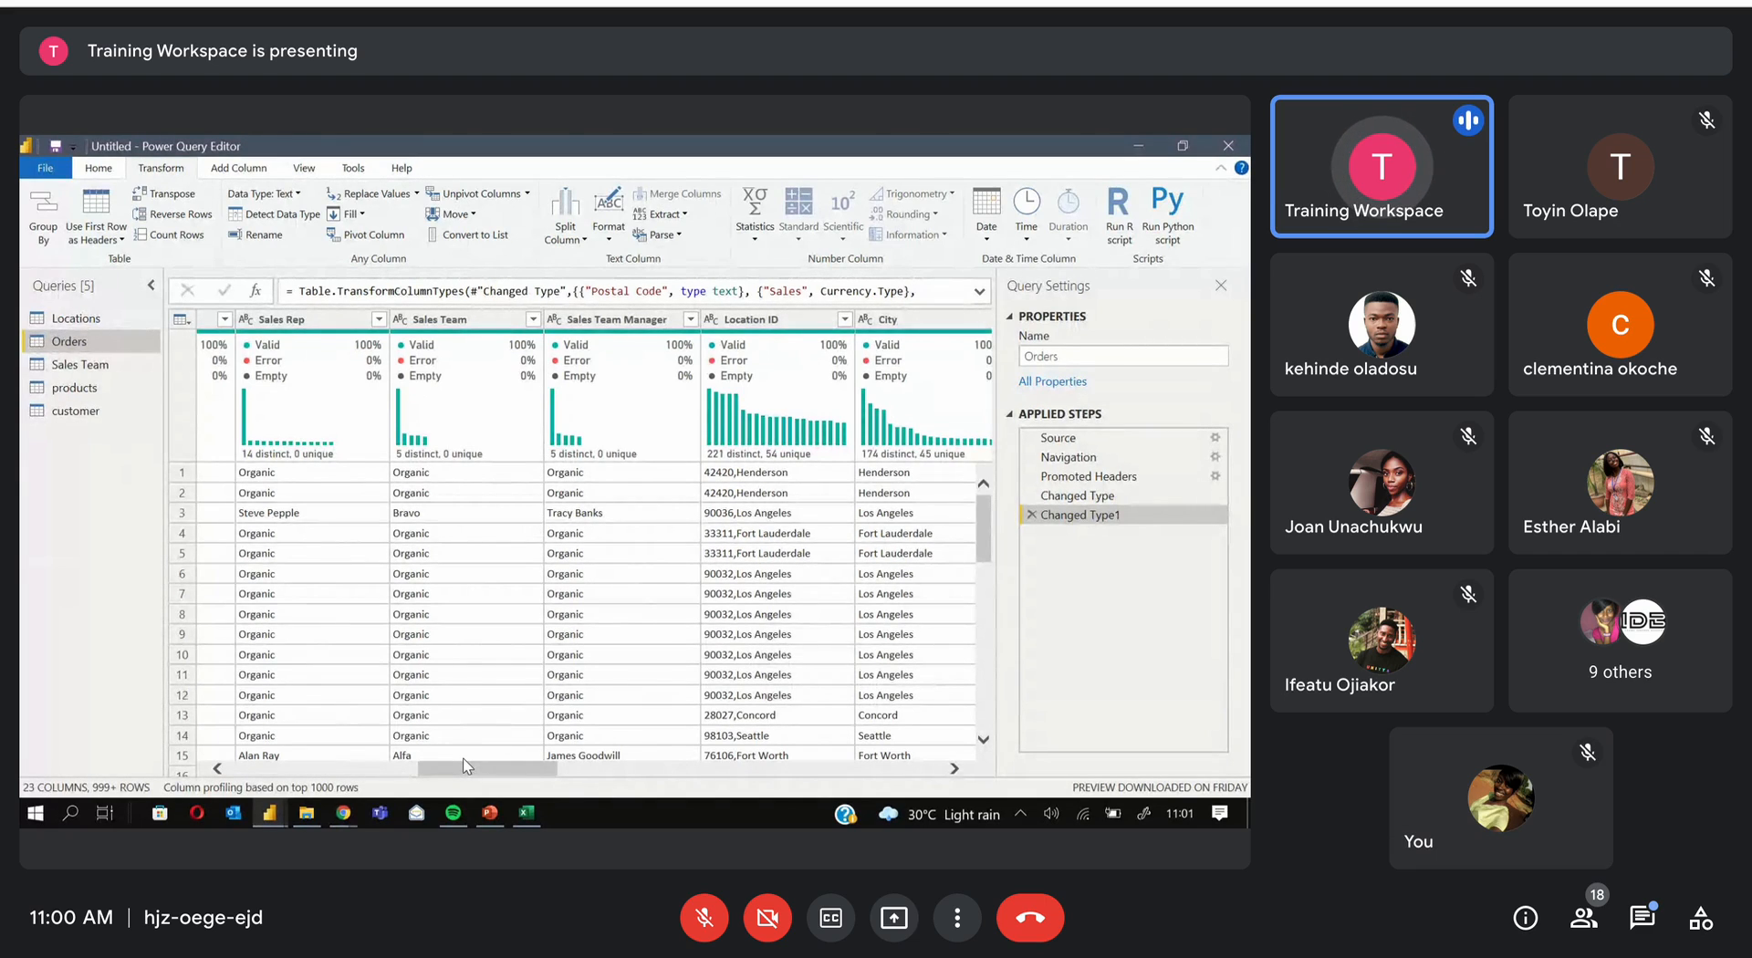
drag(462, 769, 382, 792)
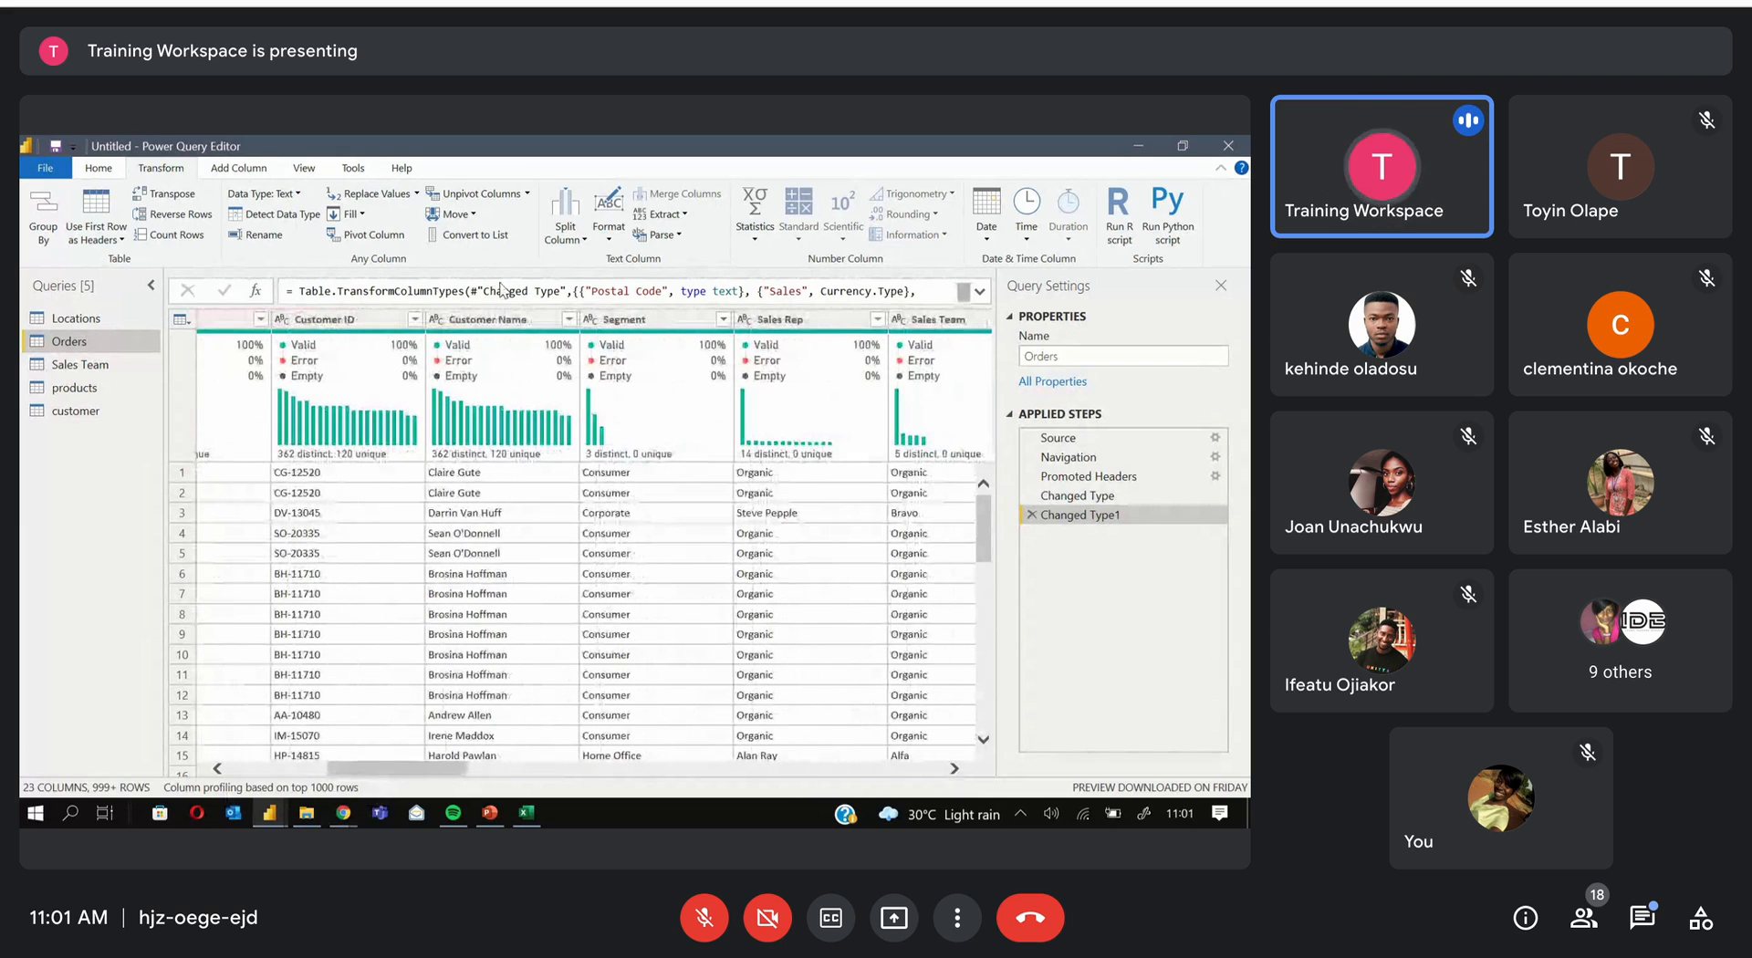
click(501, 319)
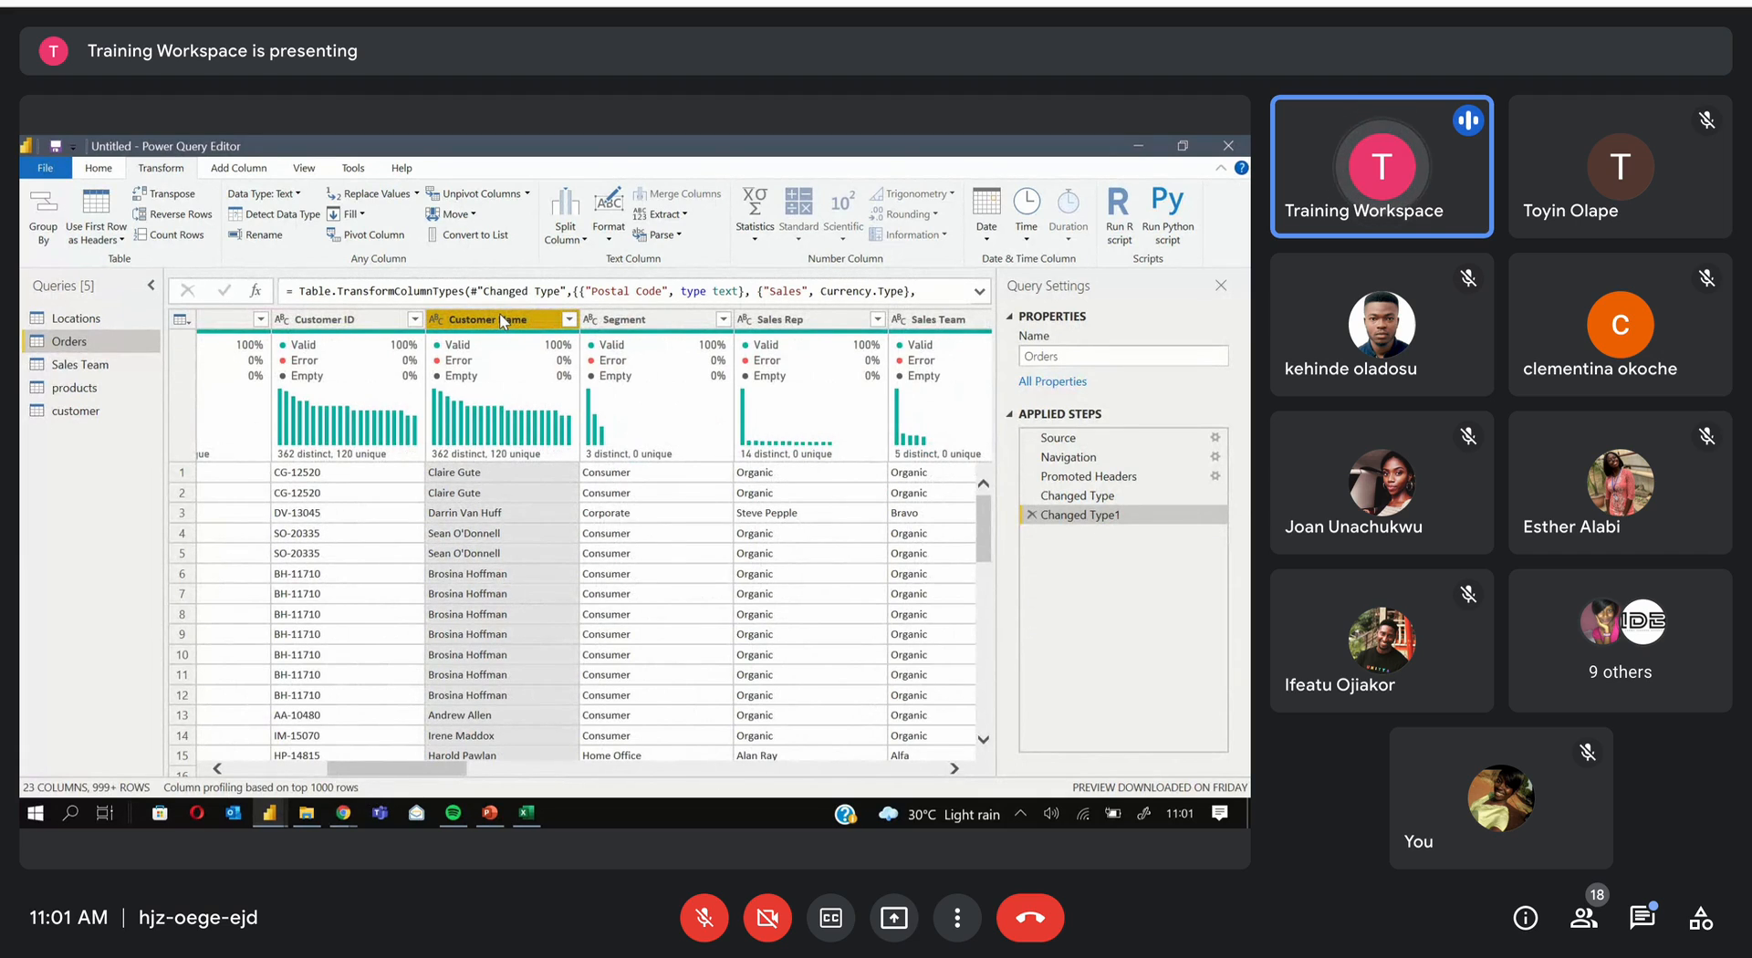
click(137, 411)
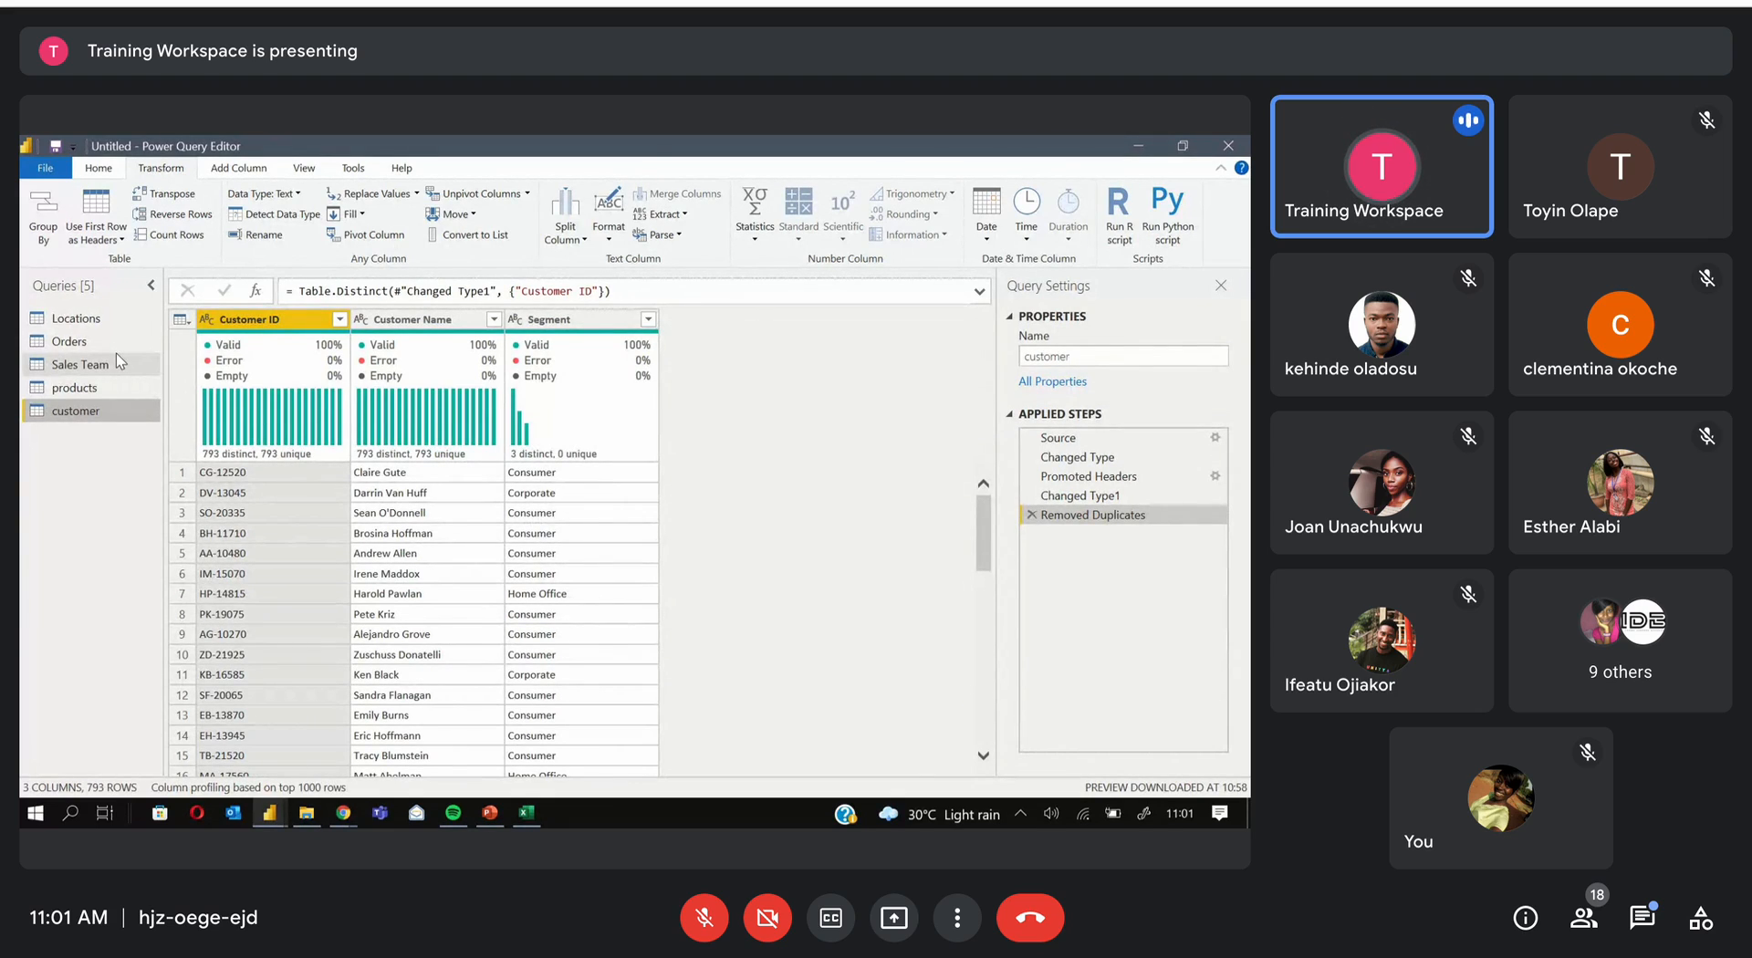
click(122, 337)
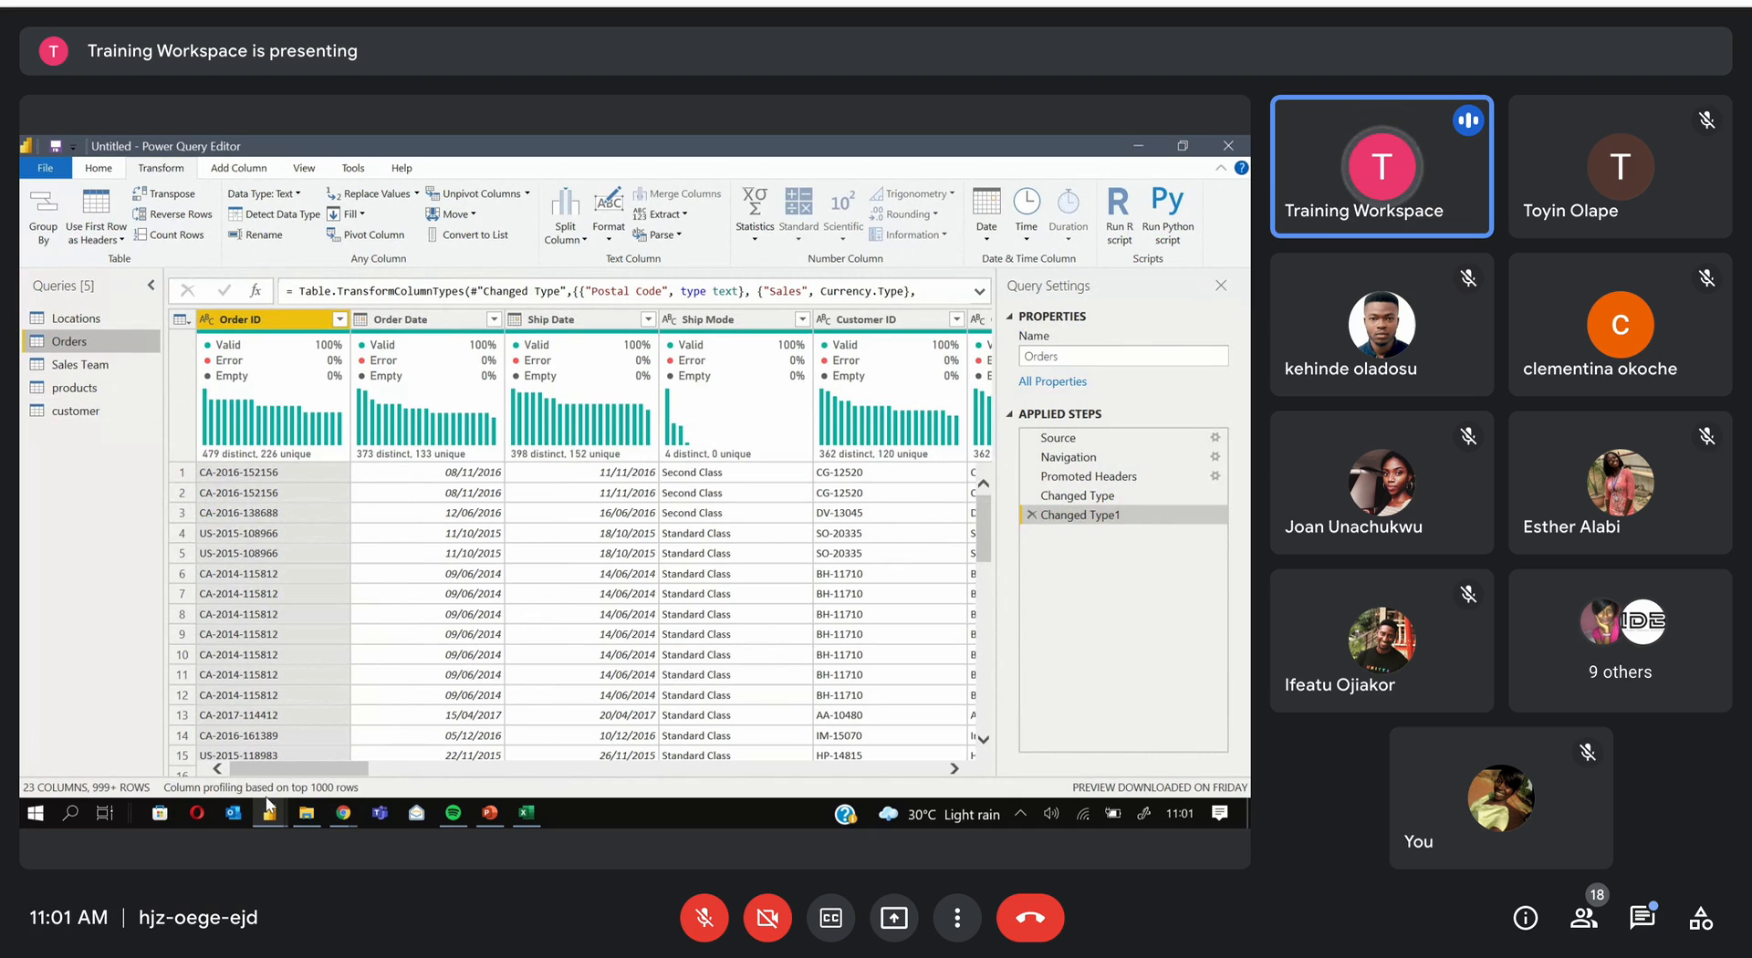
drag(352, 768, 468, 771)
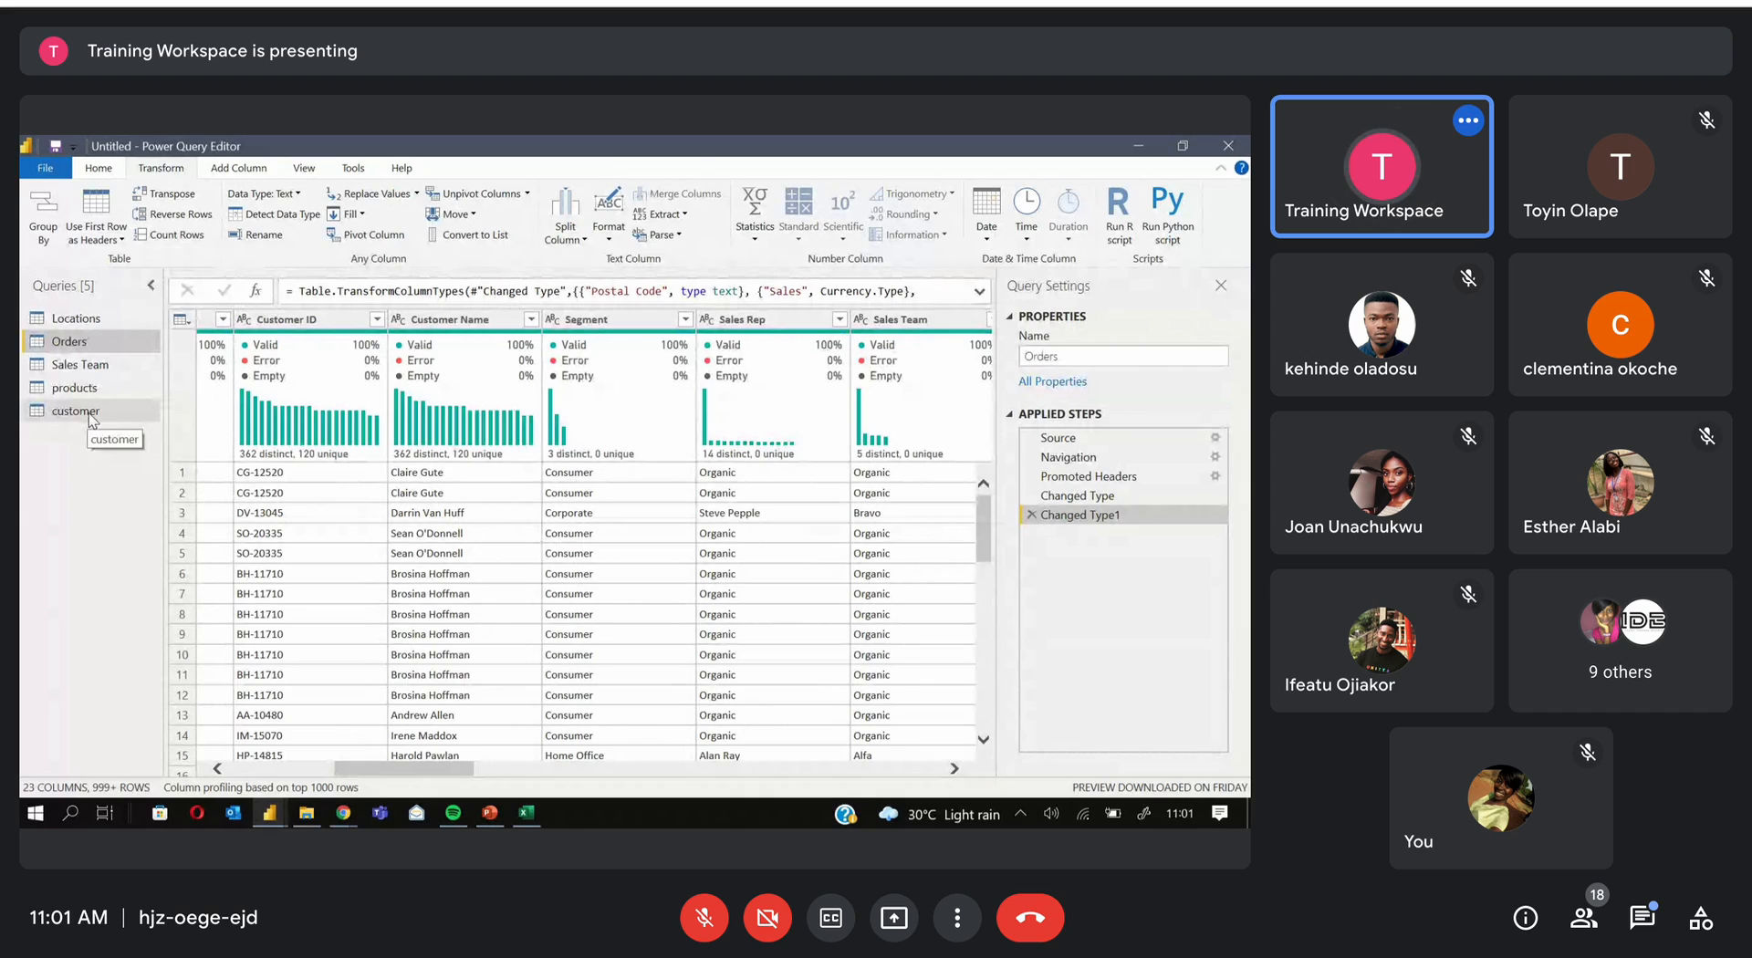
Remove the Customer Name and Segment columns from the Orders query
click(438, 324)
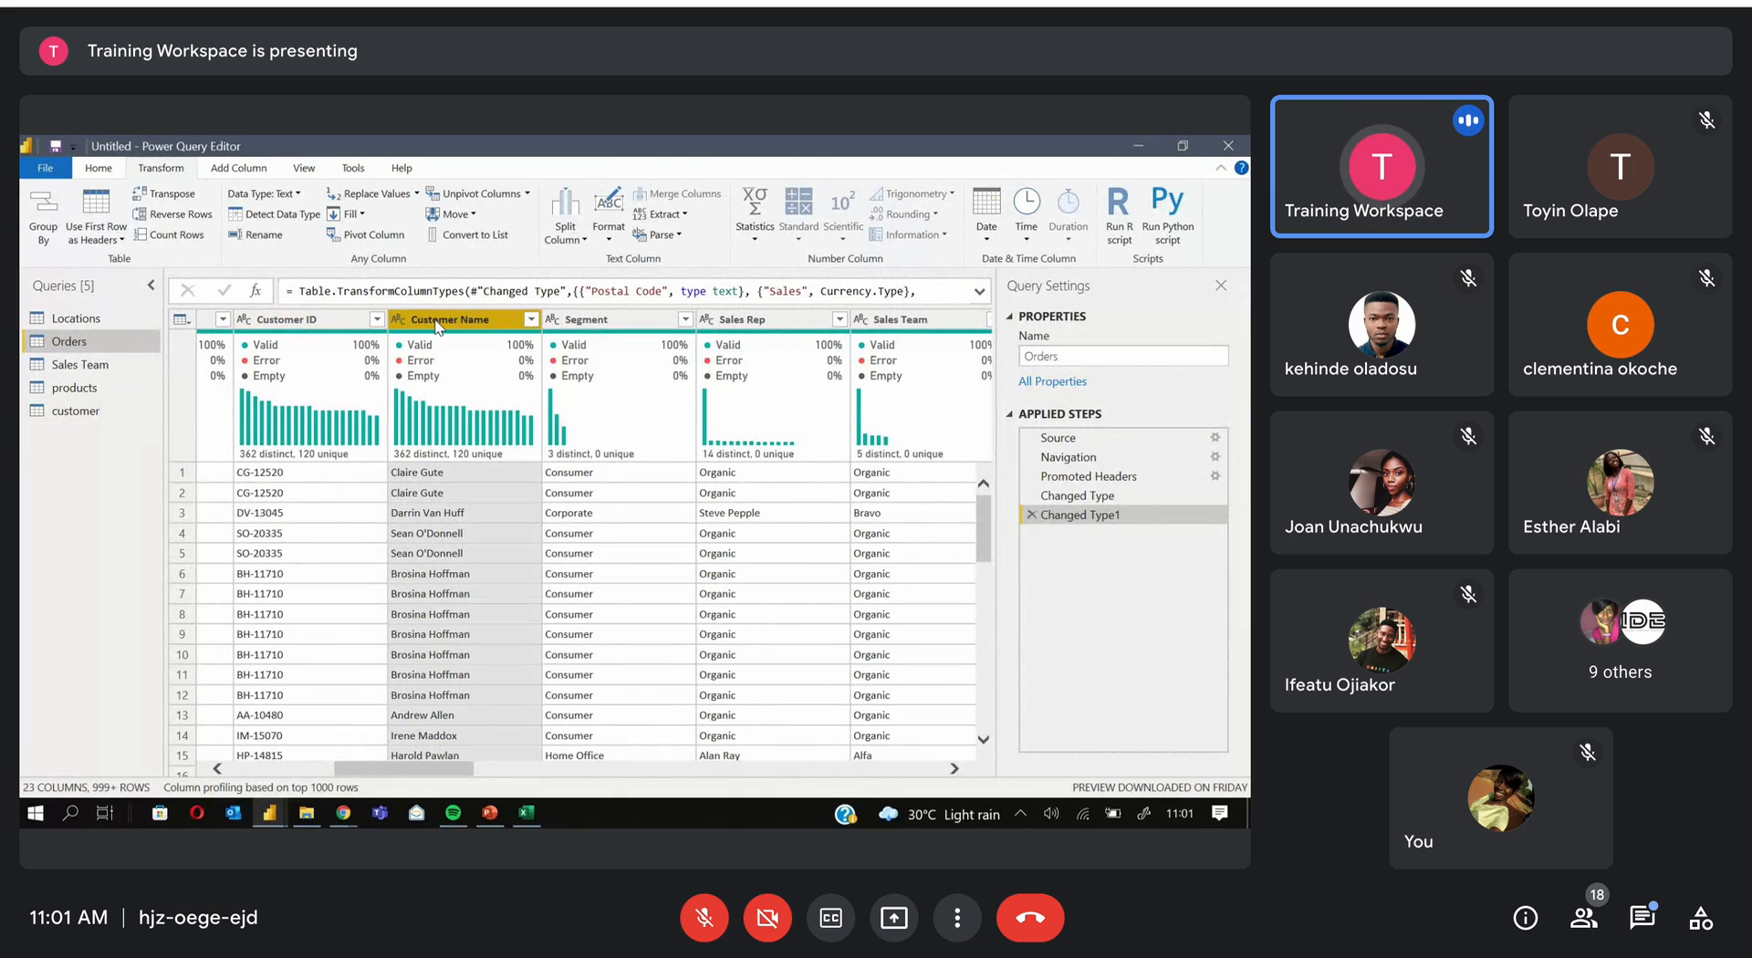
right_click(438, 326)
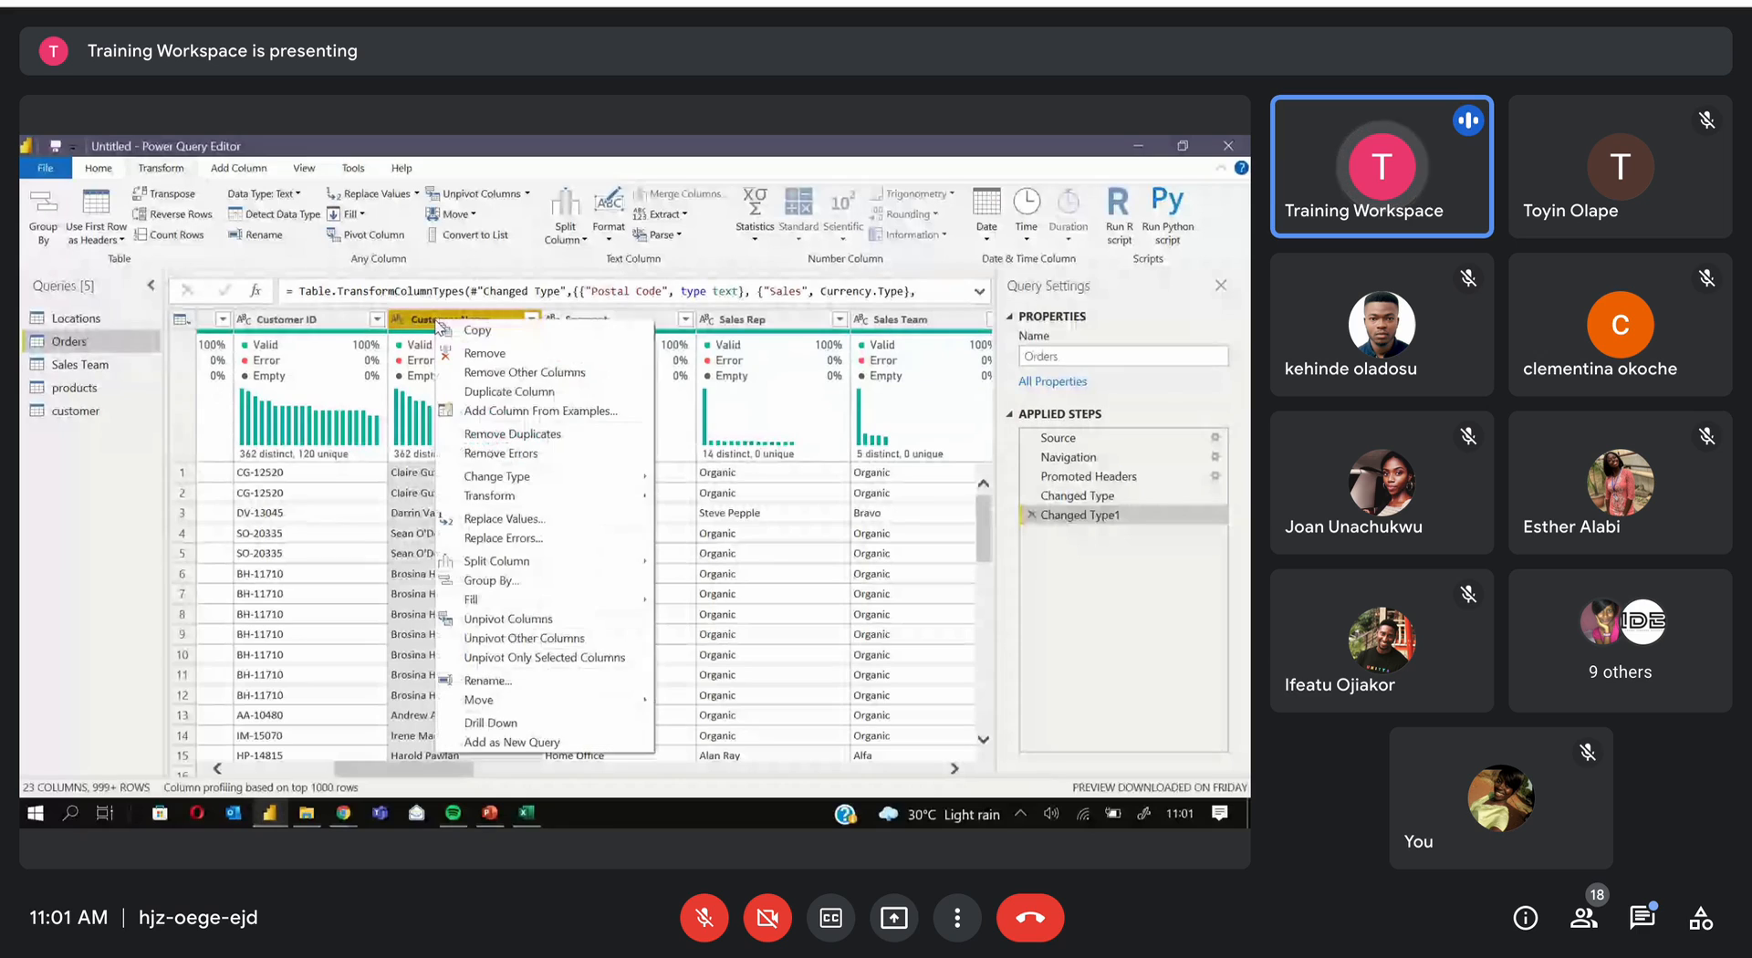
click(488, 354)
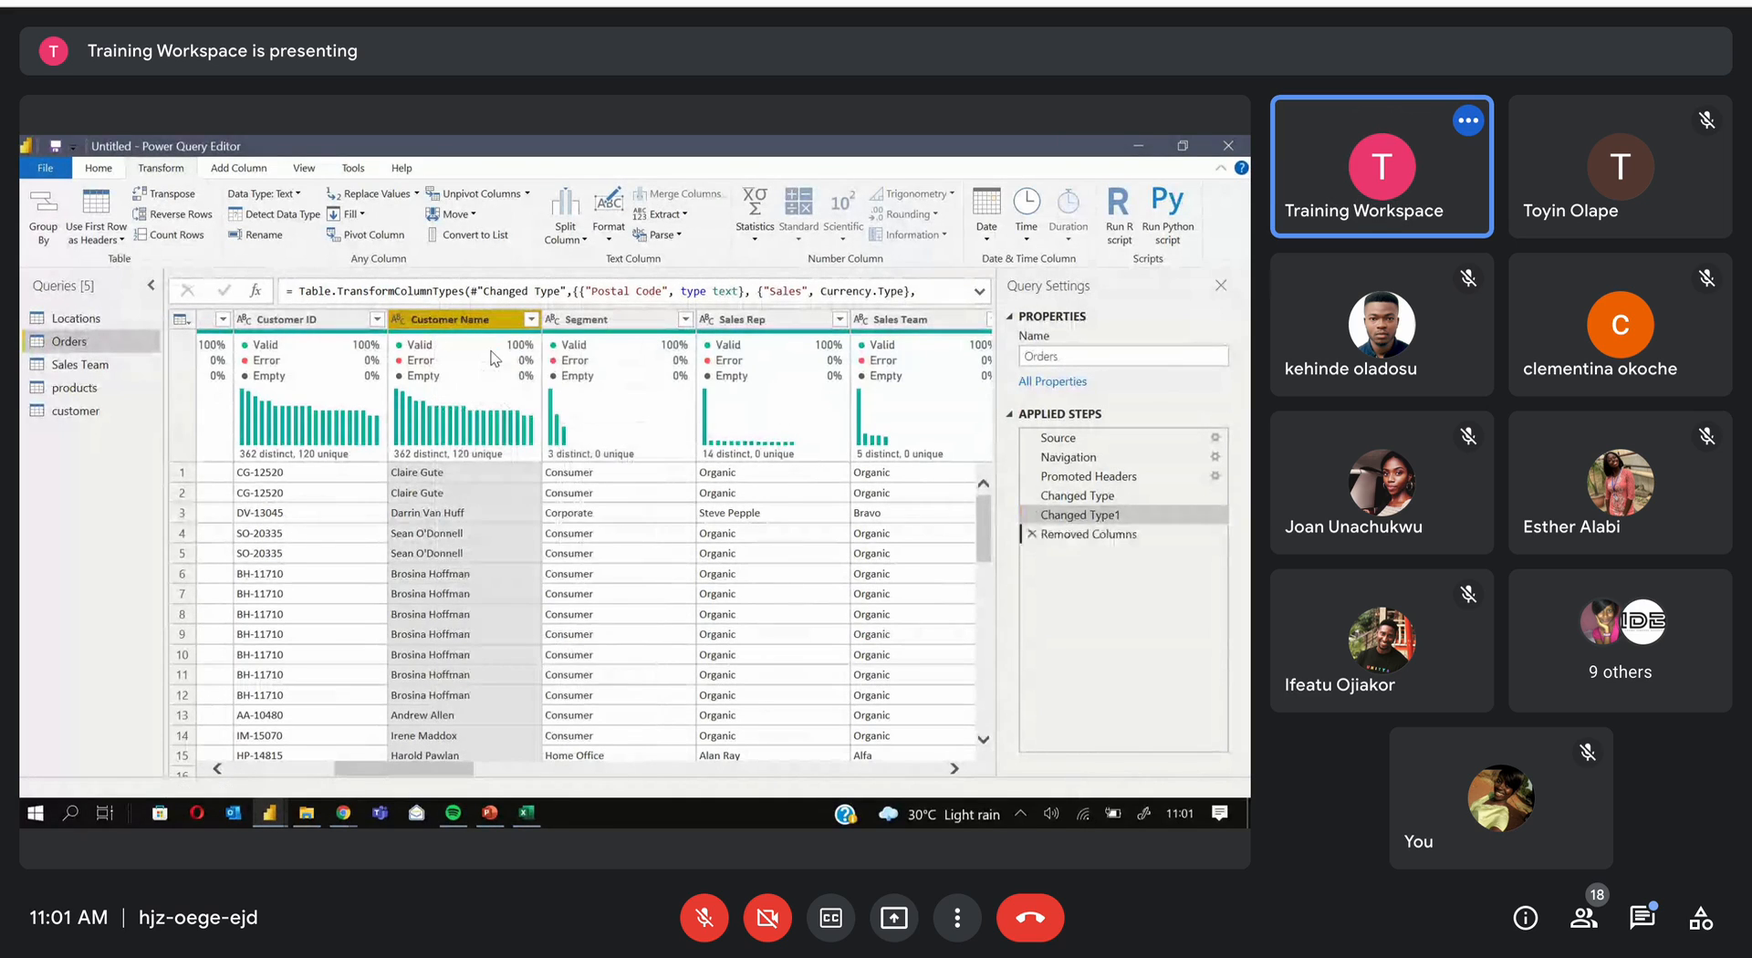
mouse_move(488, 321)
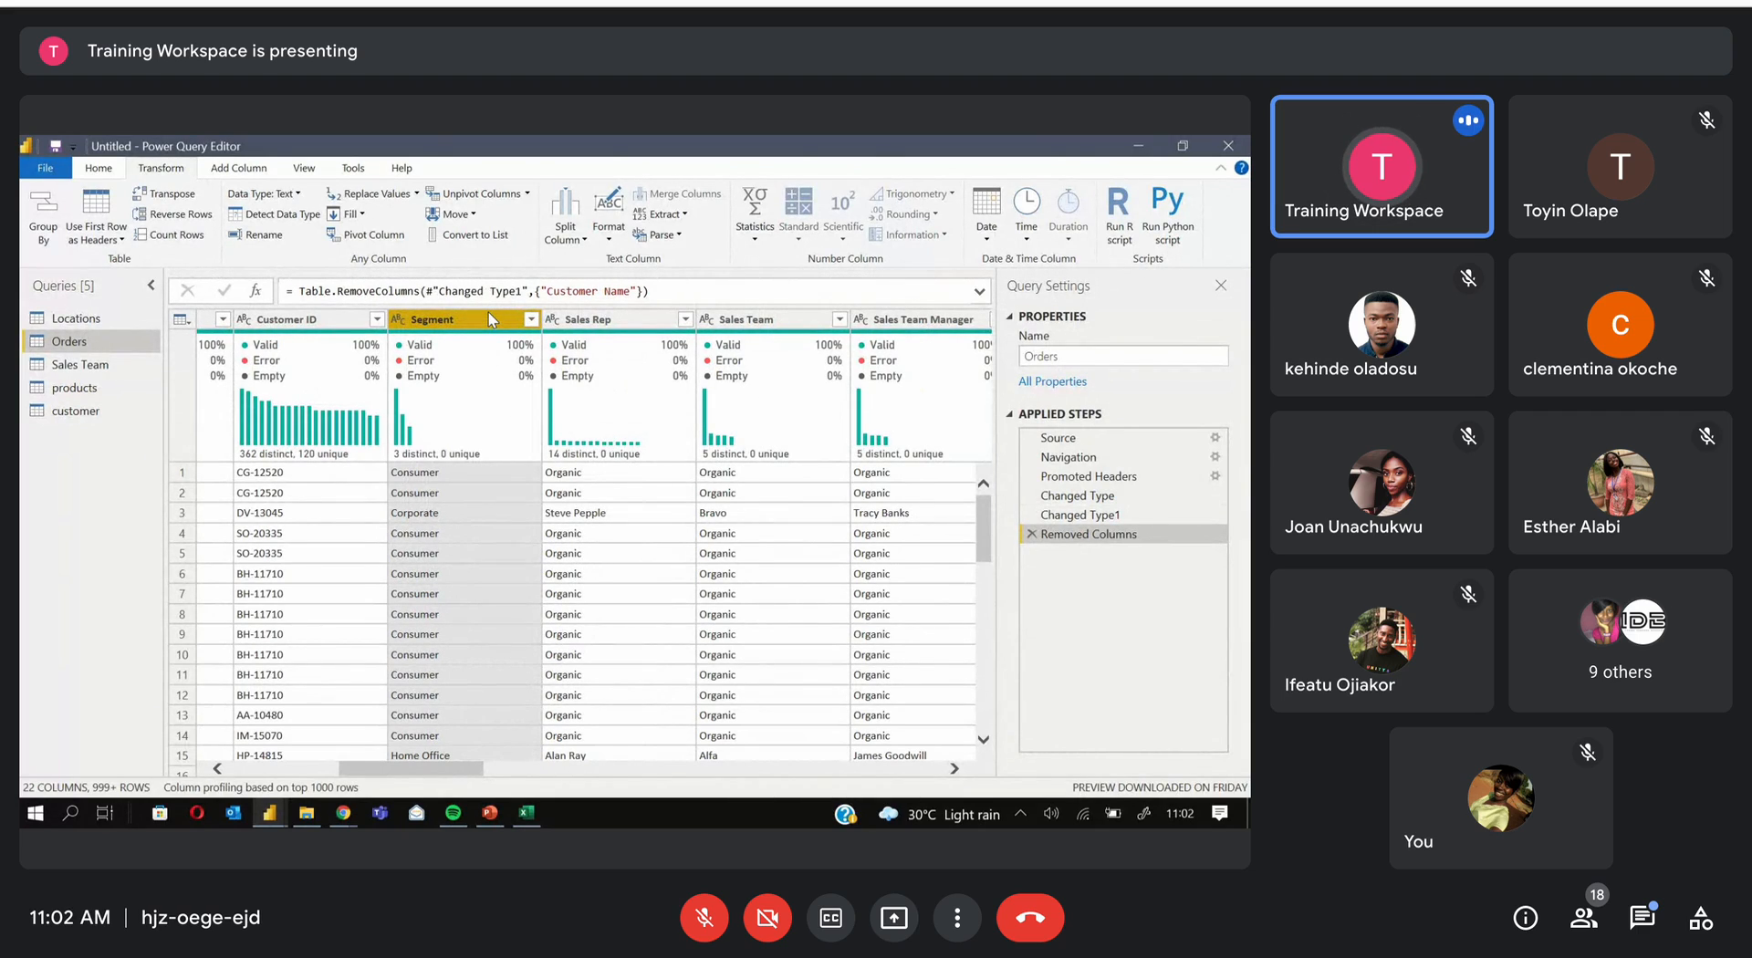
key(Delete)
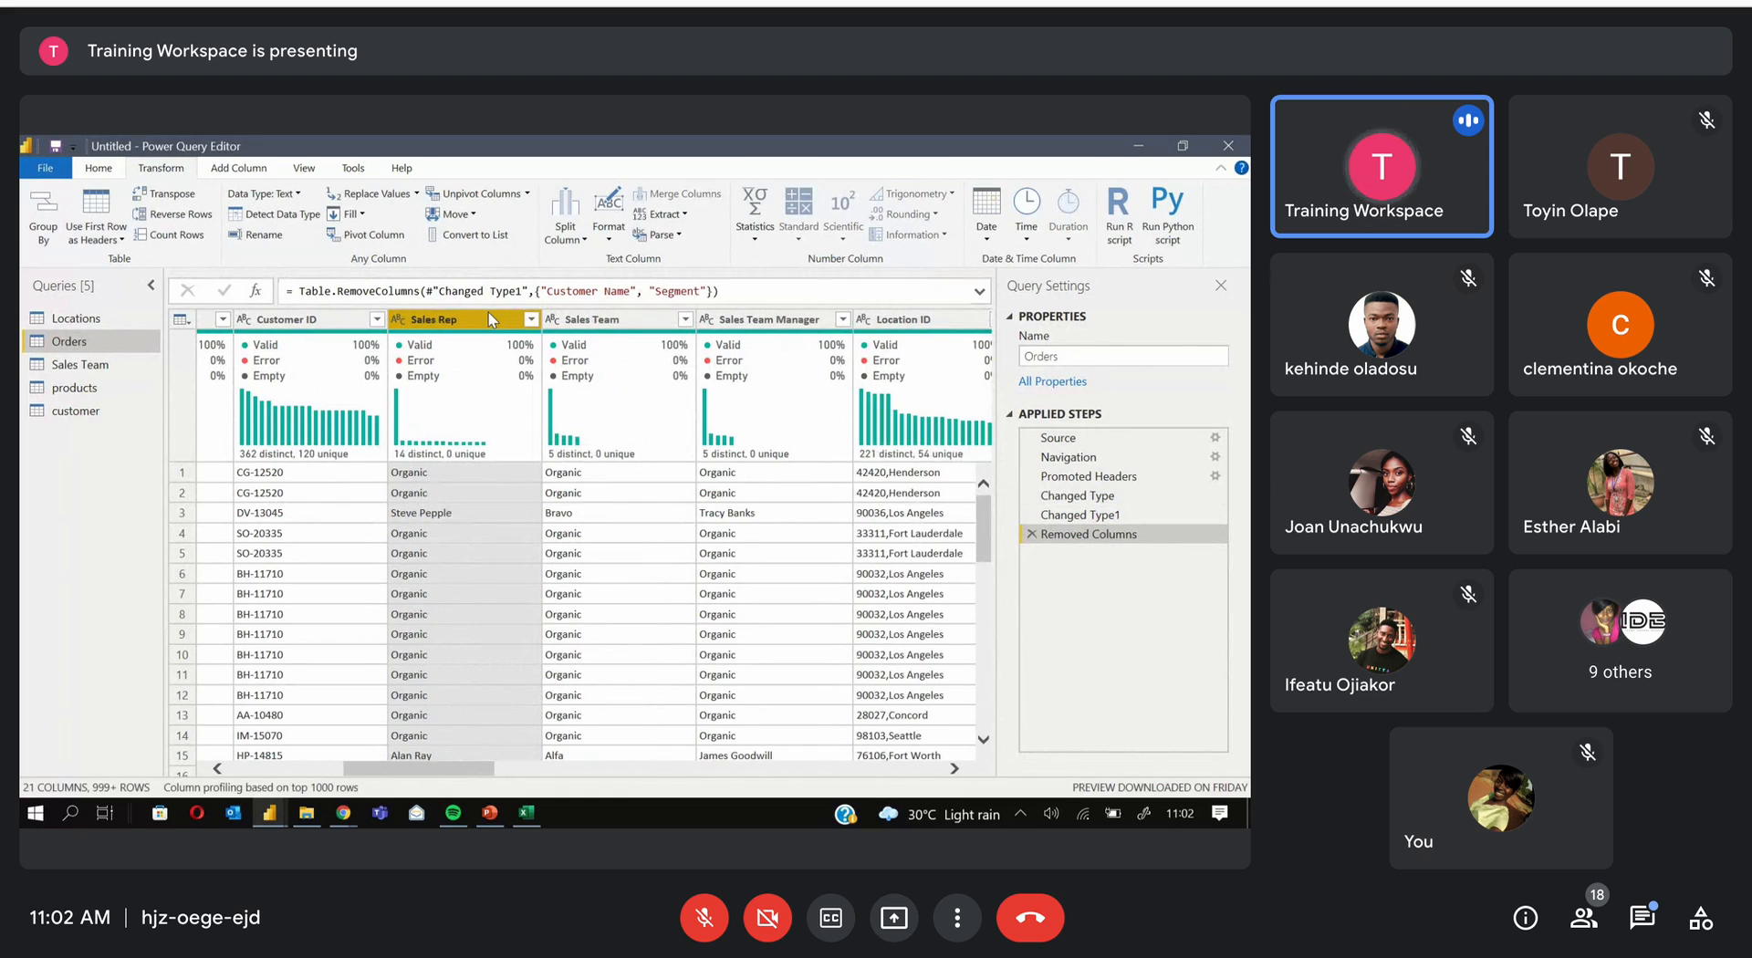
Try keeping only the Order ID, Order Date and Ship Date columns in Orders, and delete the resulting applied step
click(98, 167)
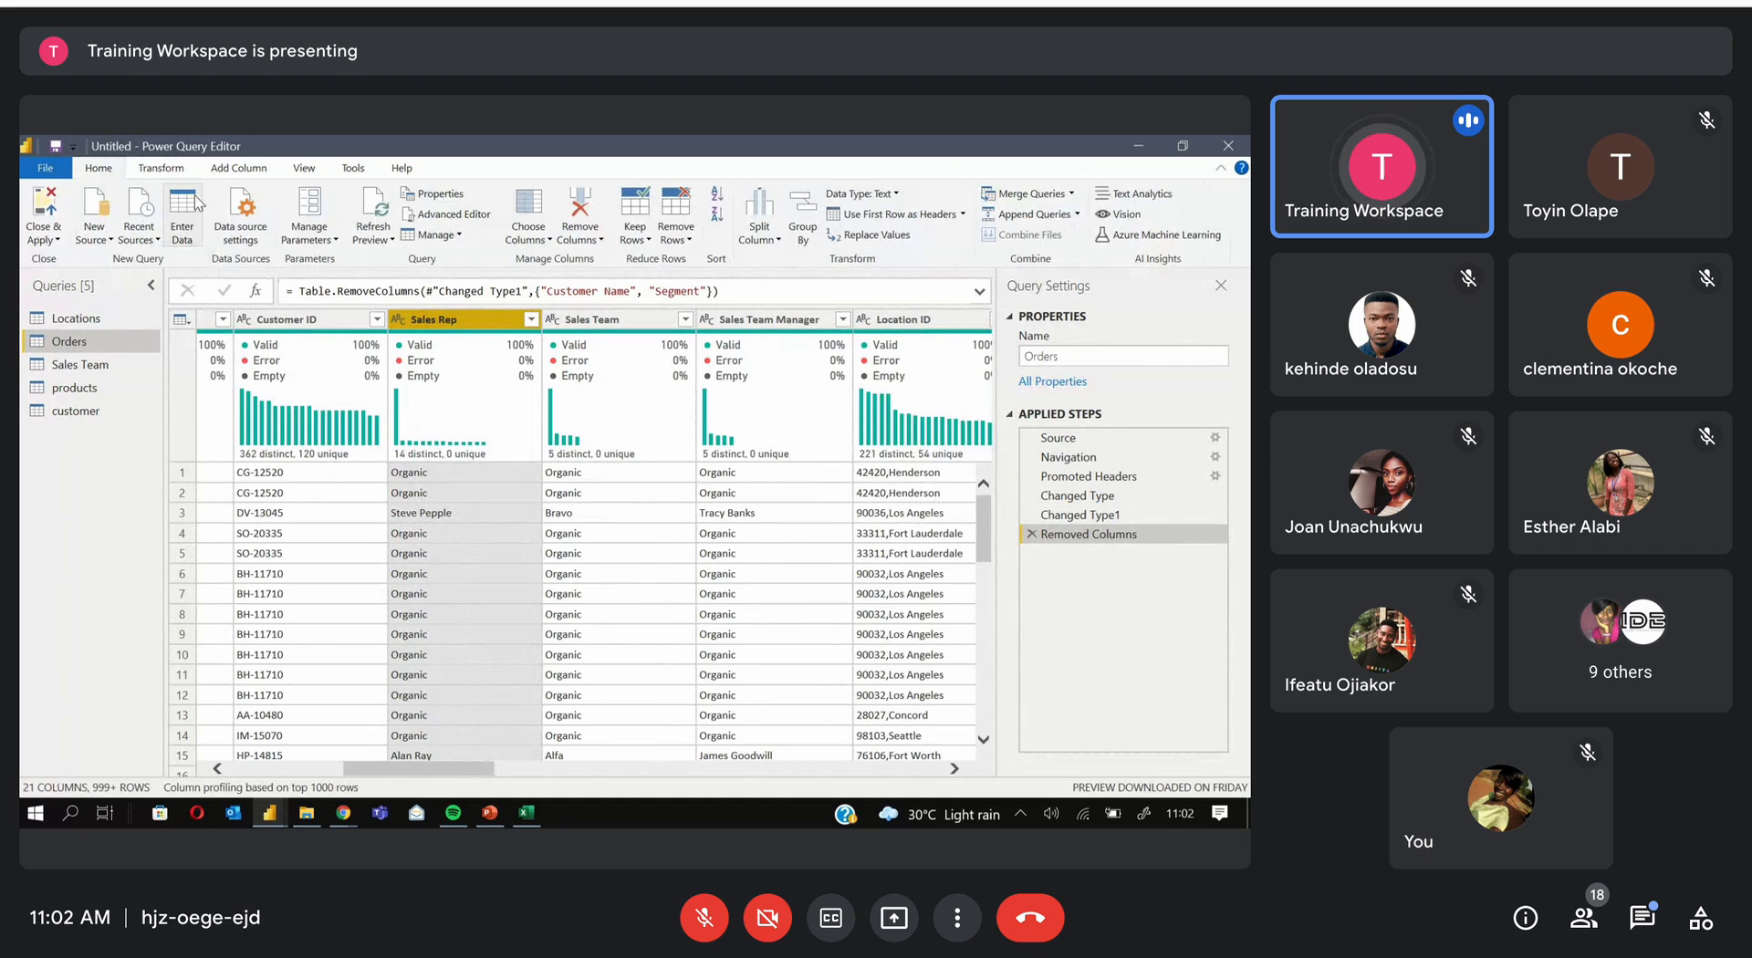
click(549, 243)
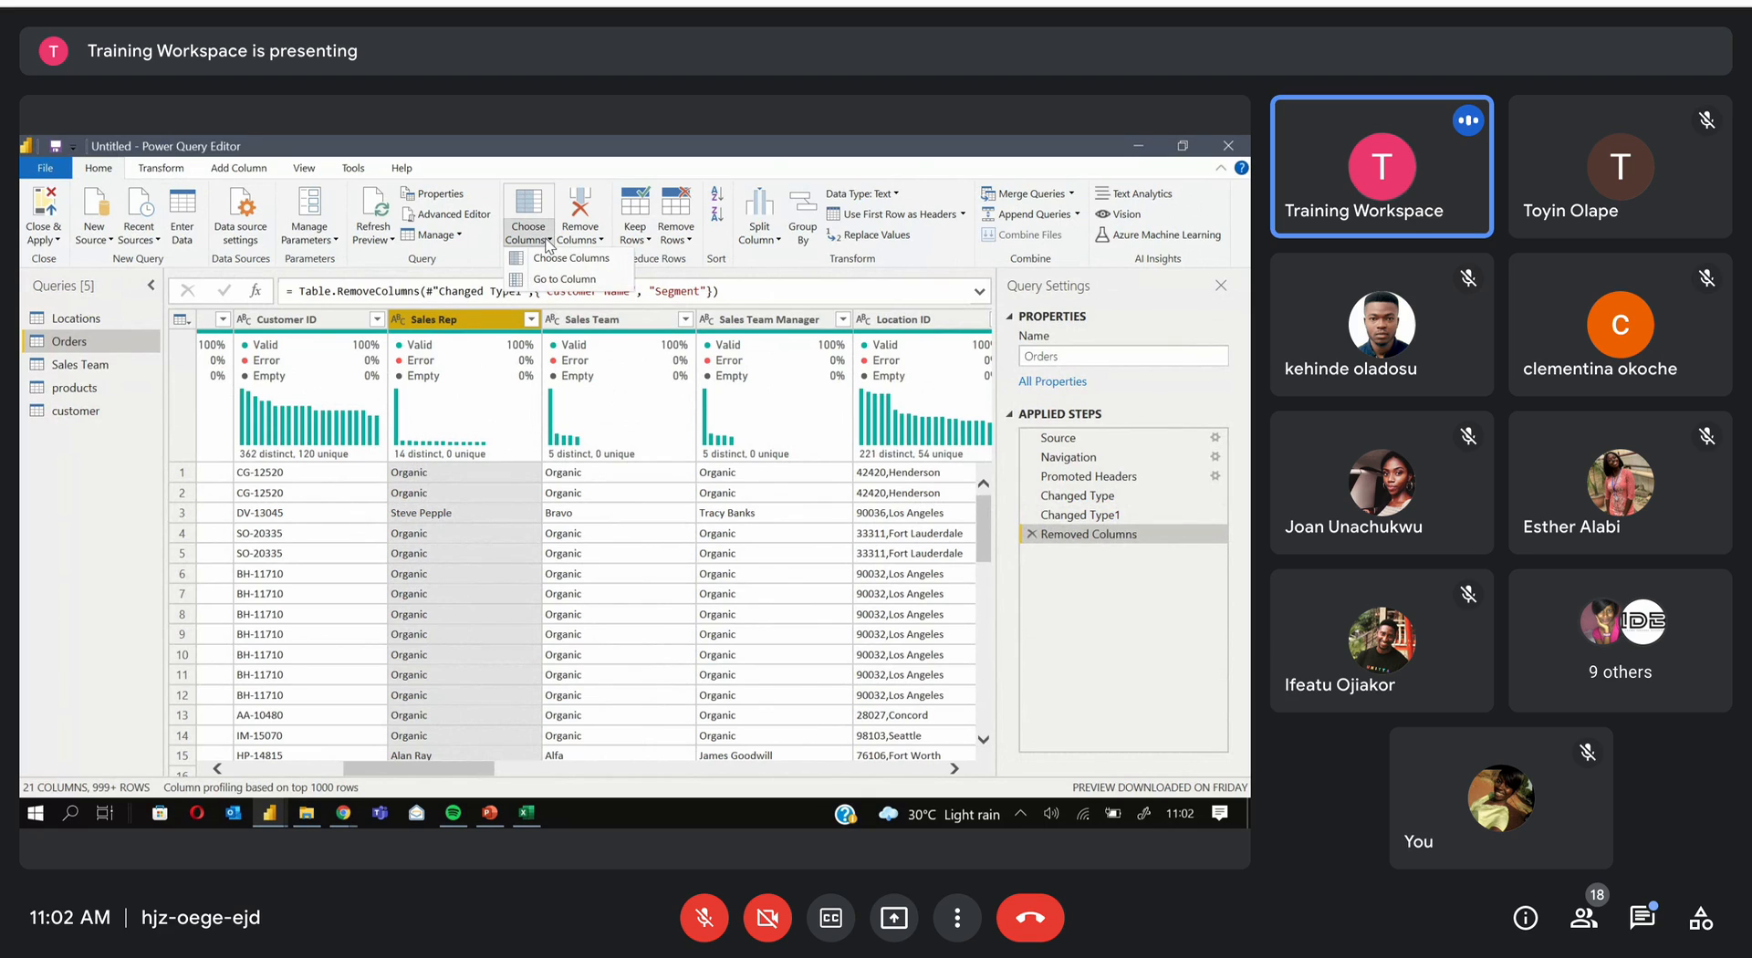
click(555, 259)
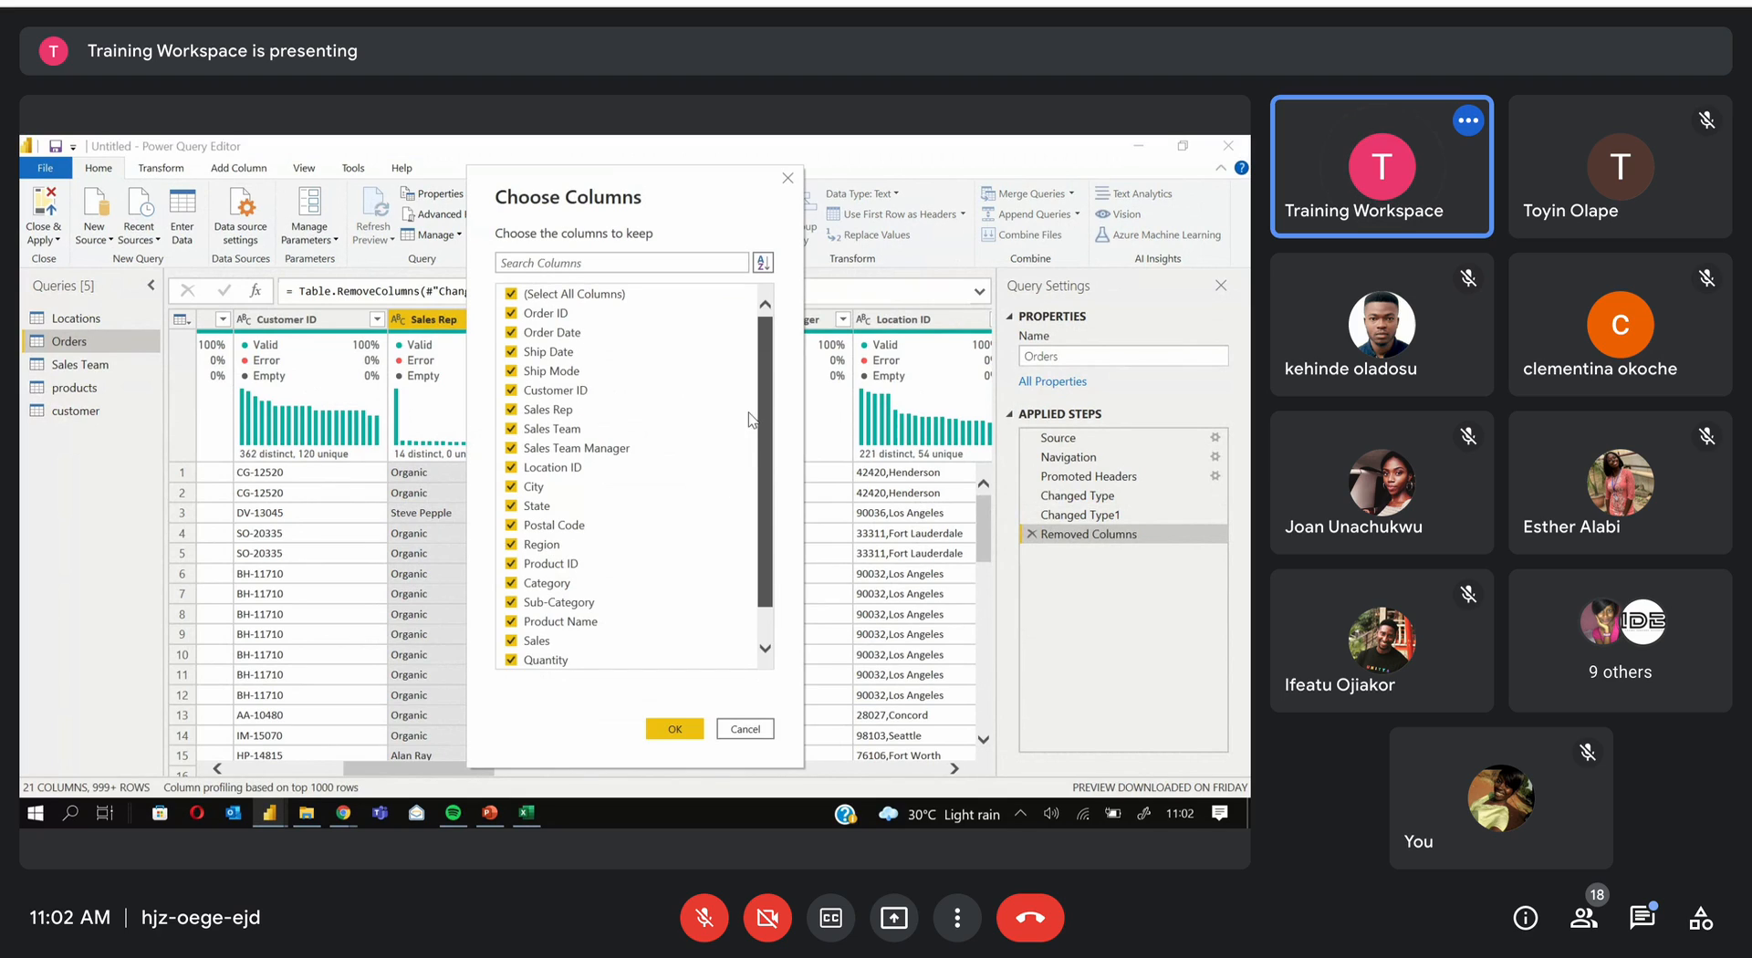
click(512, 293)
click(512, 315)
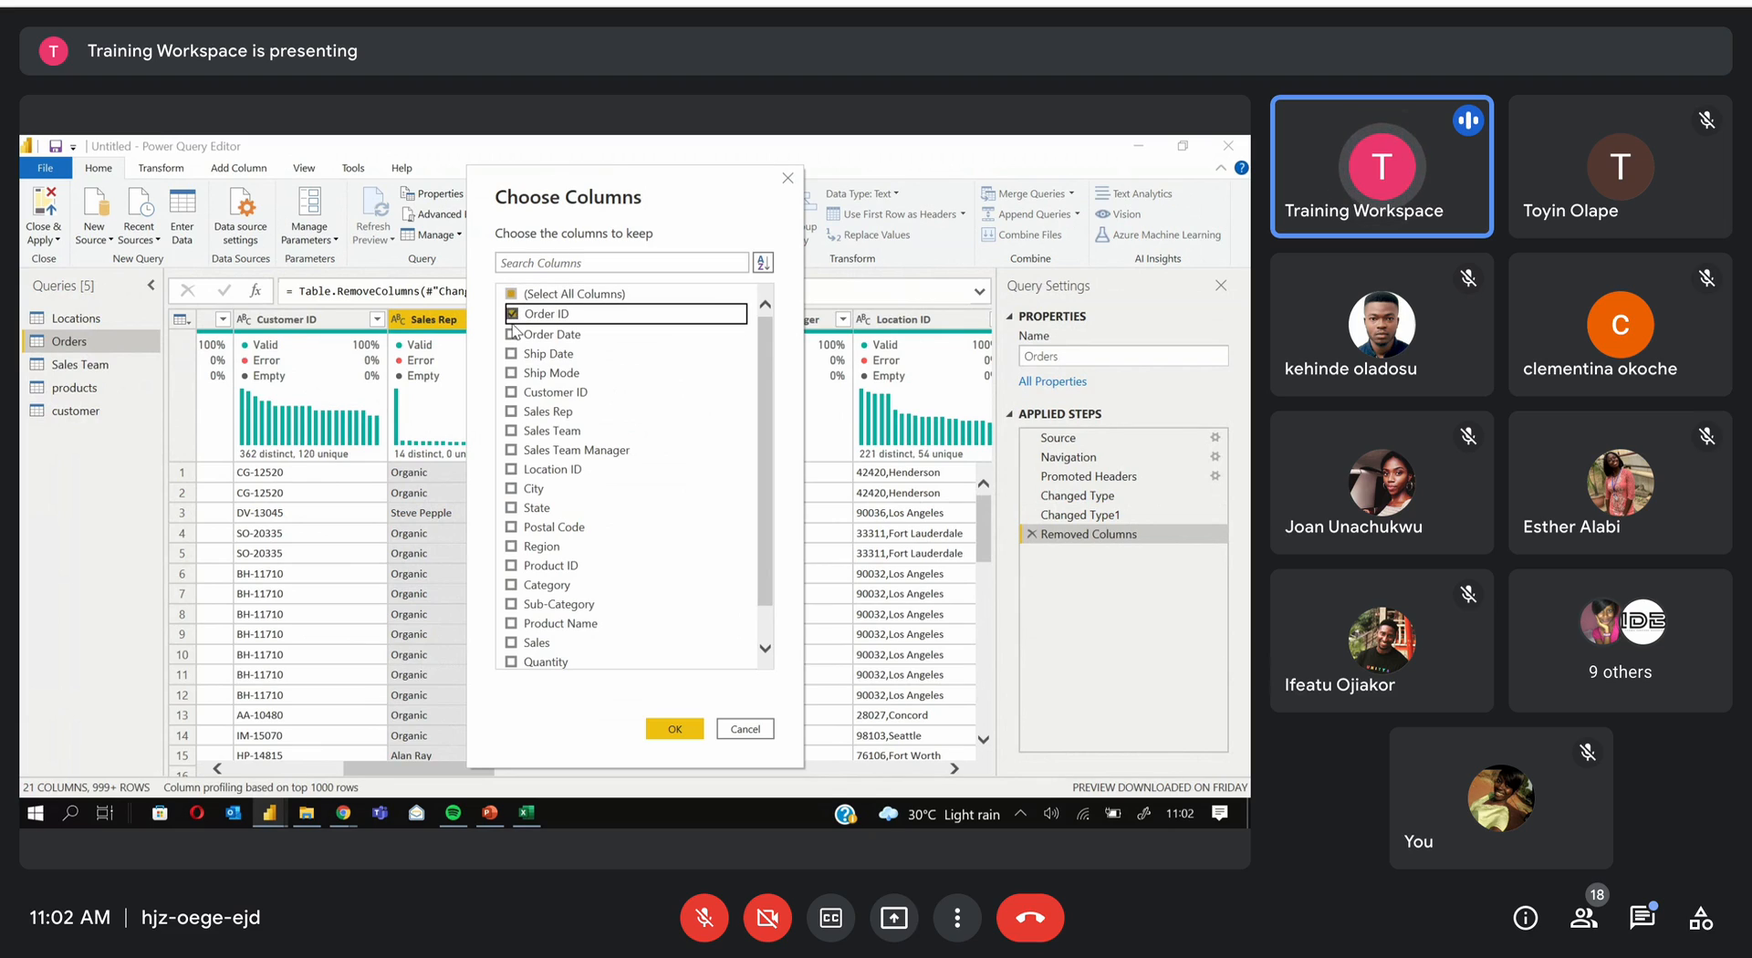
click(512, 333)
click(511, 354)
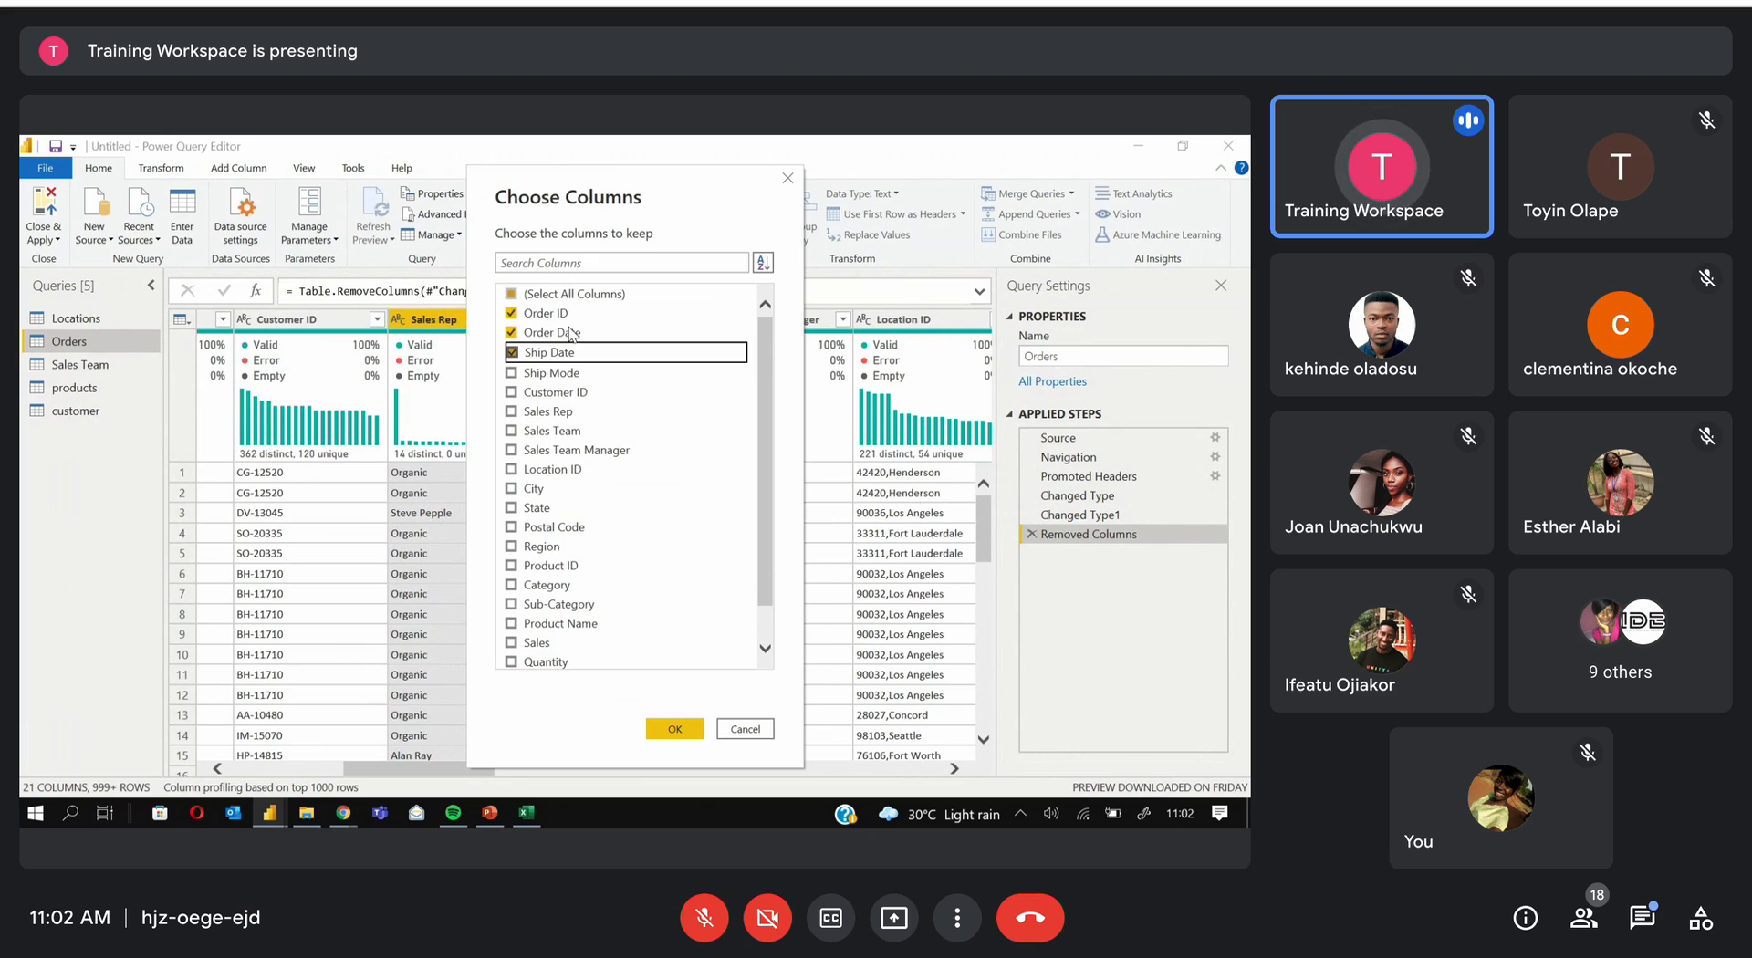
click(672, 728)
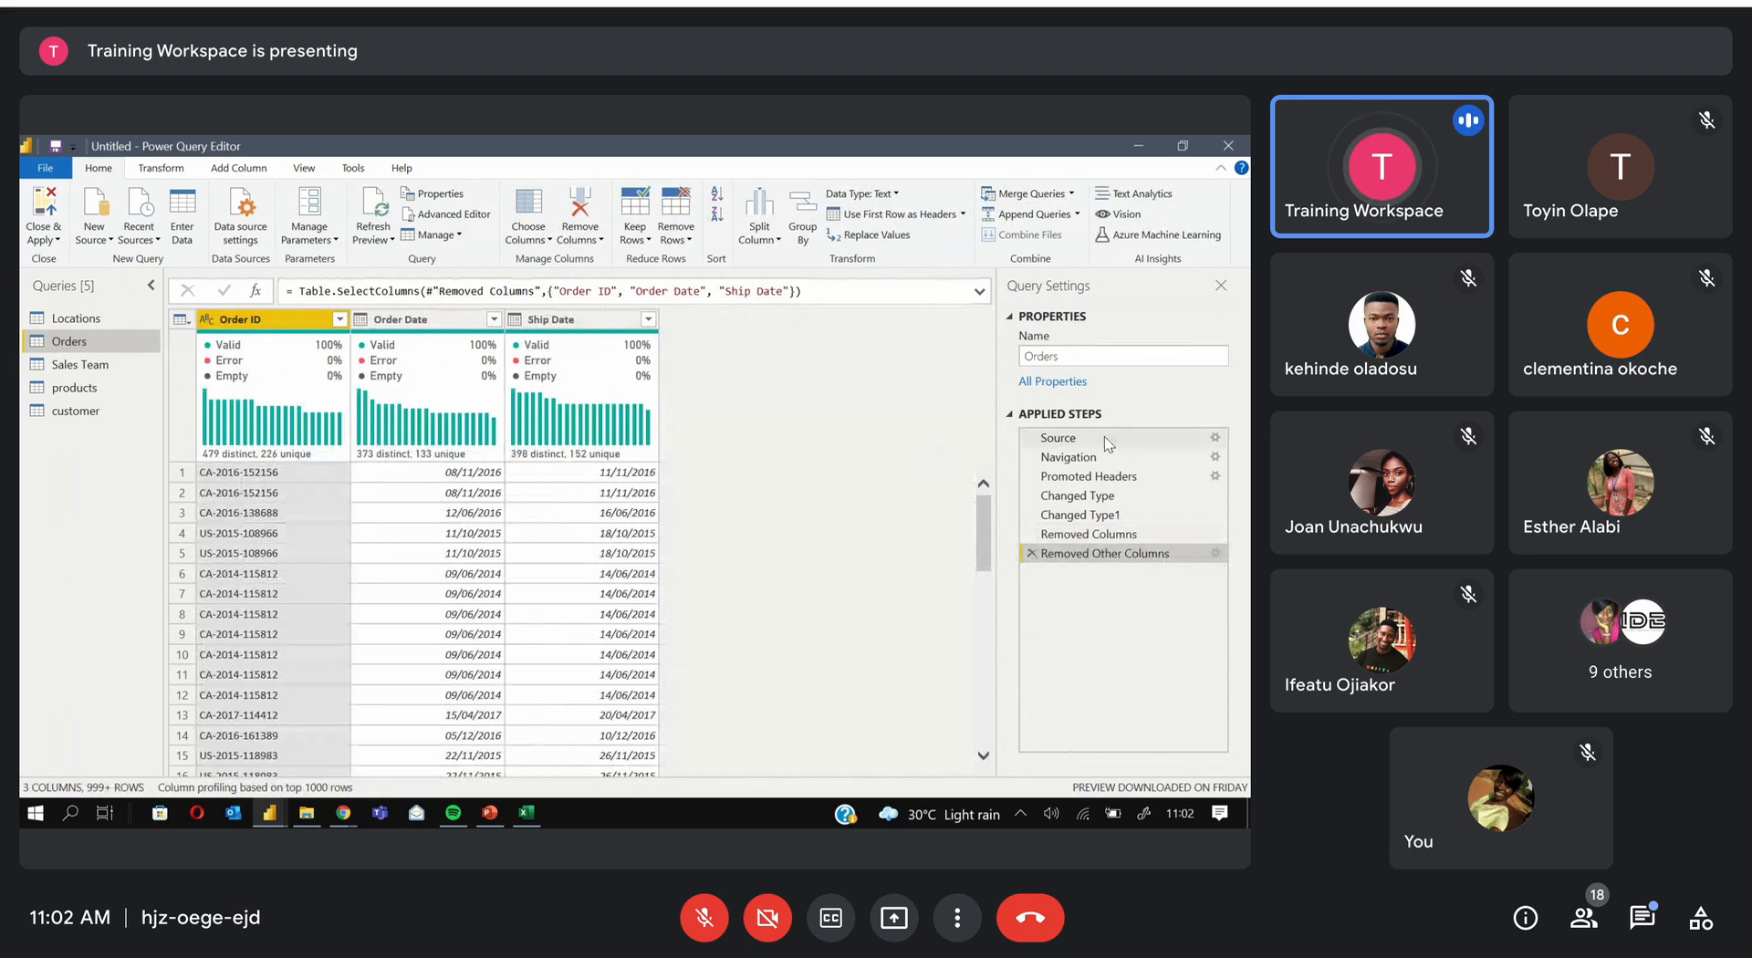
click(1032, 553)
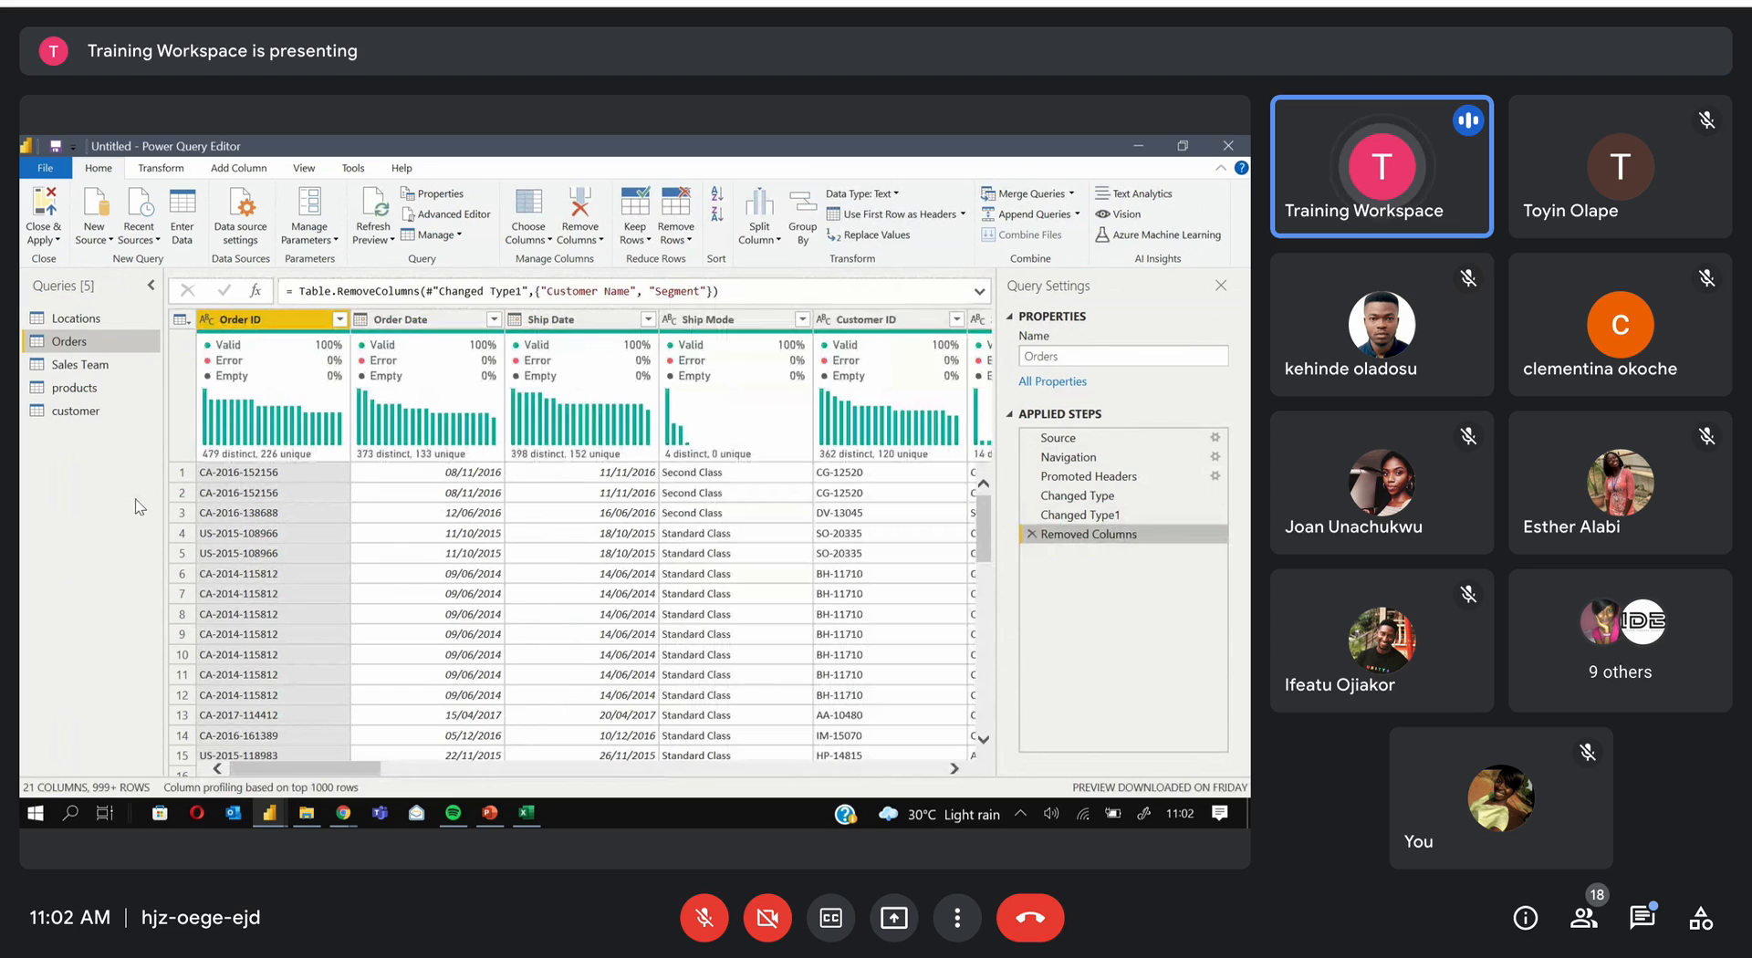
click(56, 241)
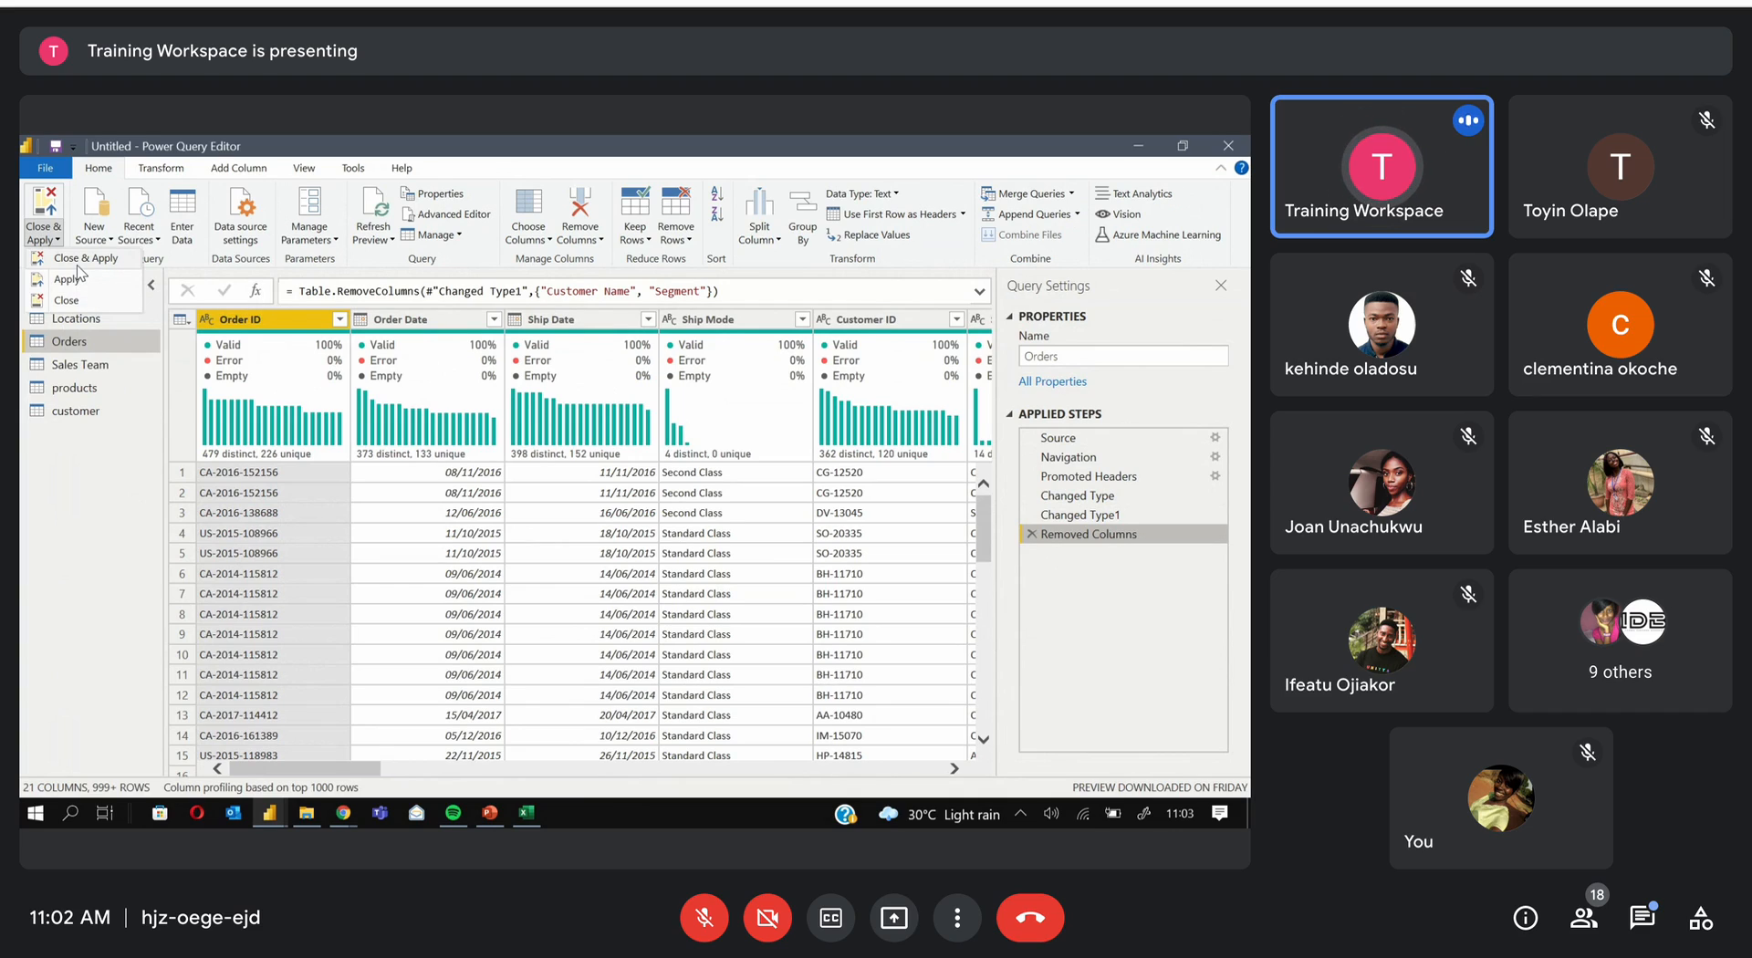
click(78, 265)
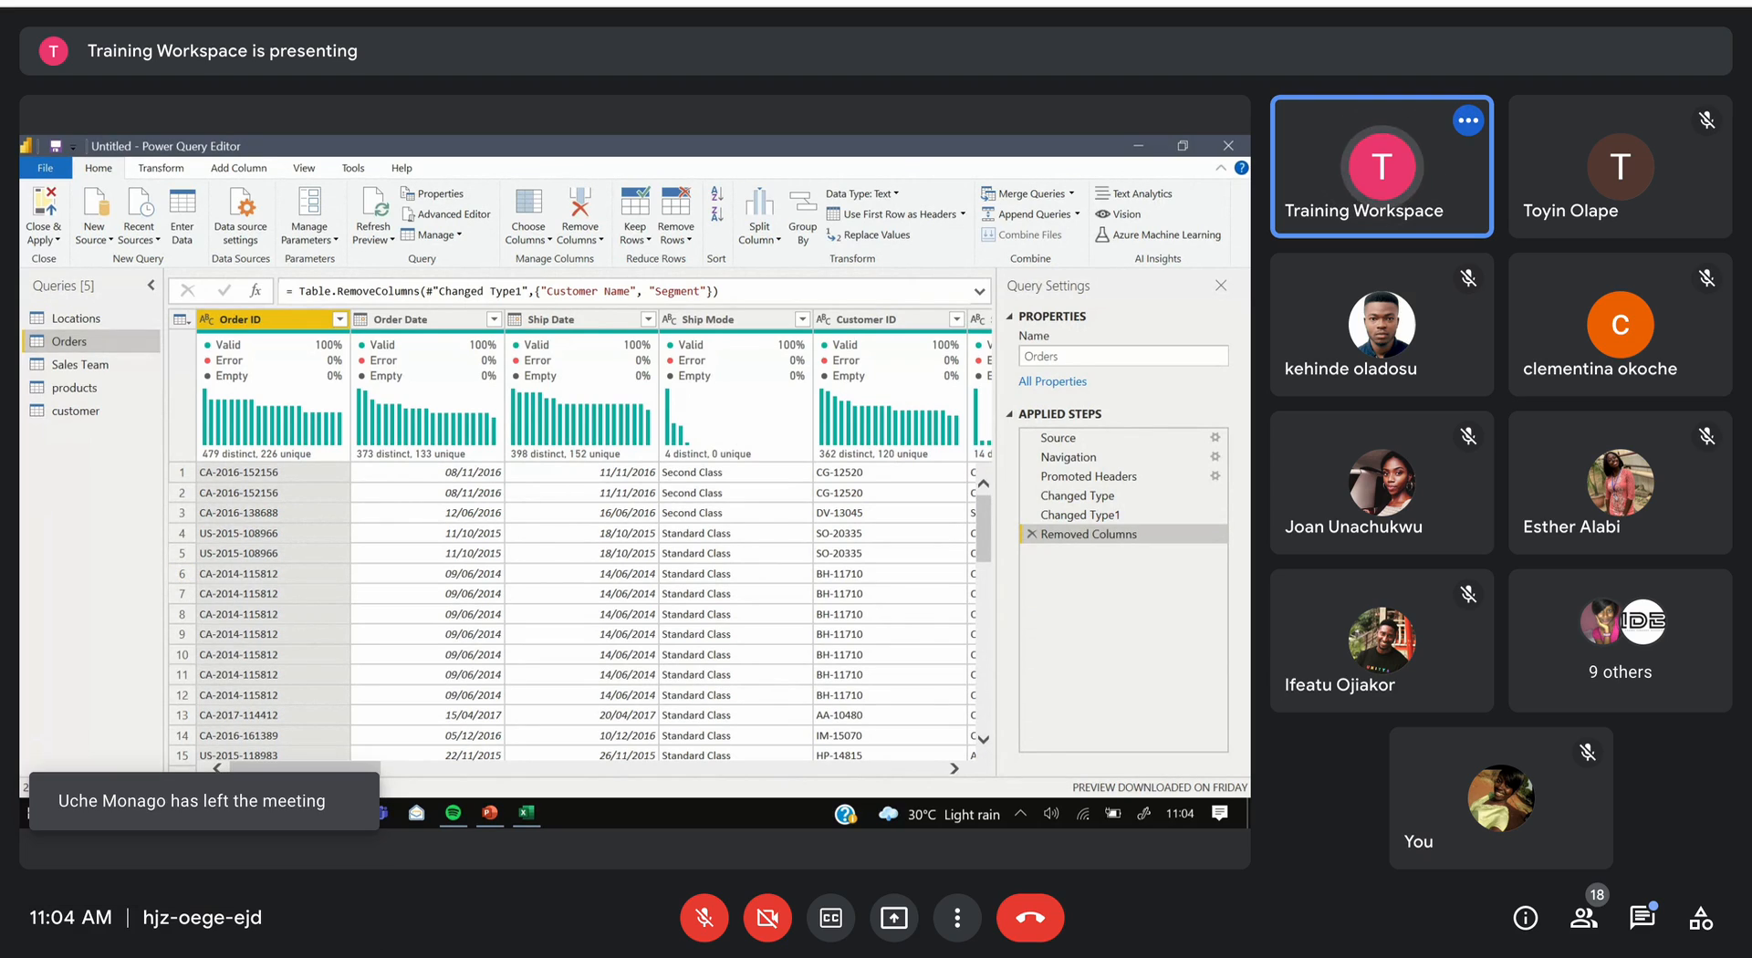
Remove the Sales Team Manager and Location ID columns from the Orders query
drag(329, 773, 508, 771)
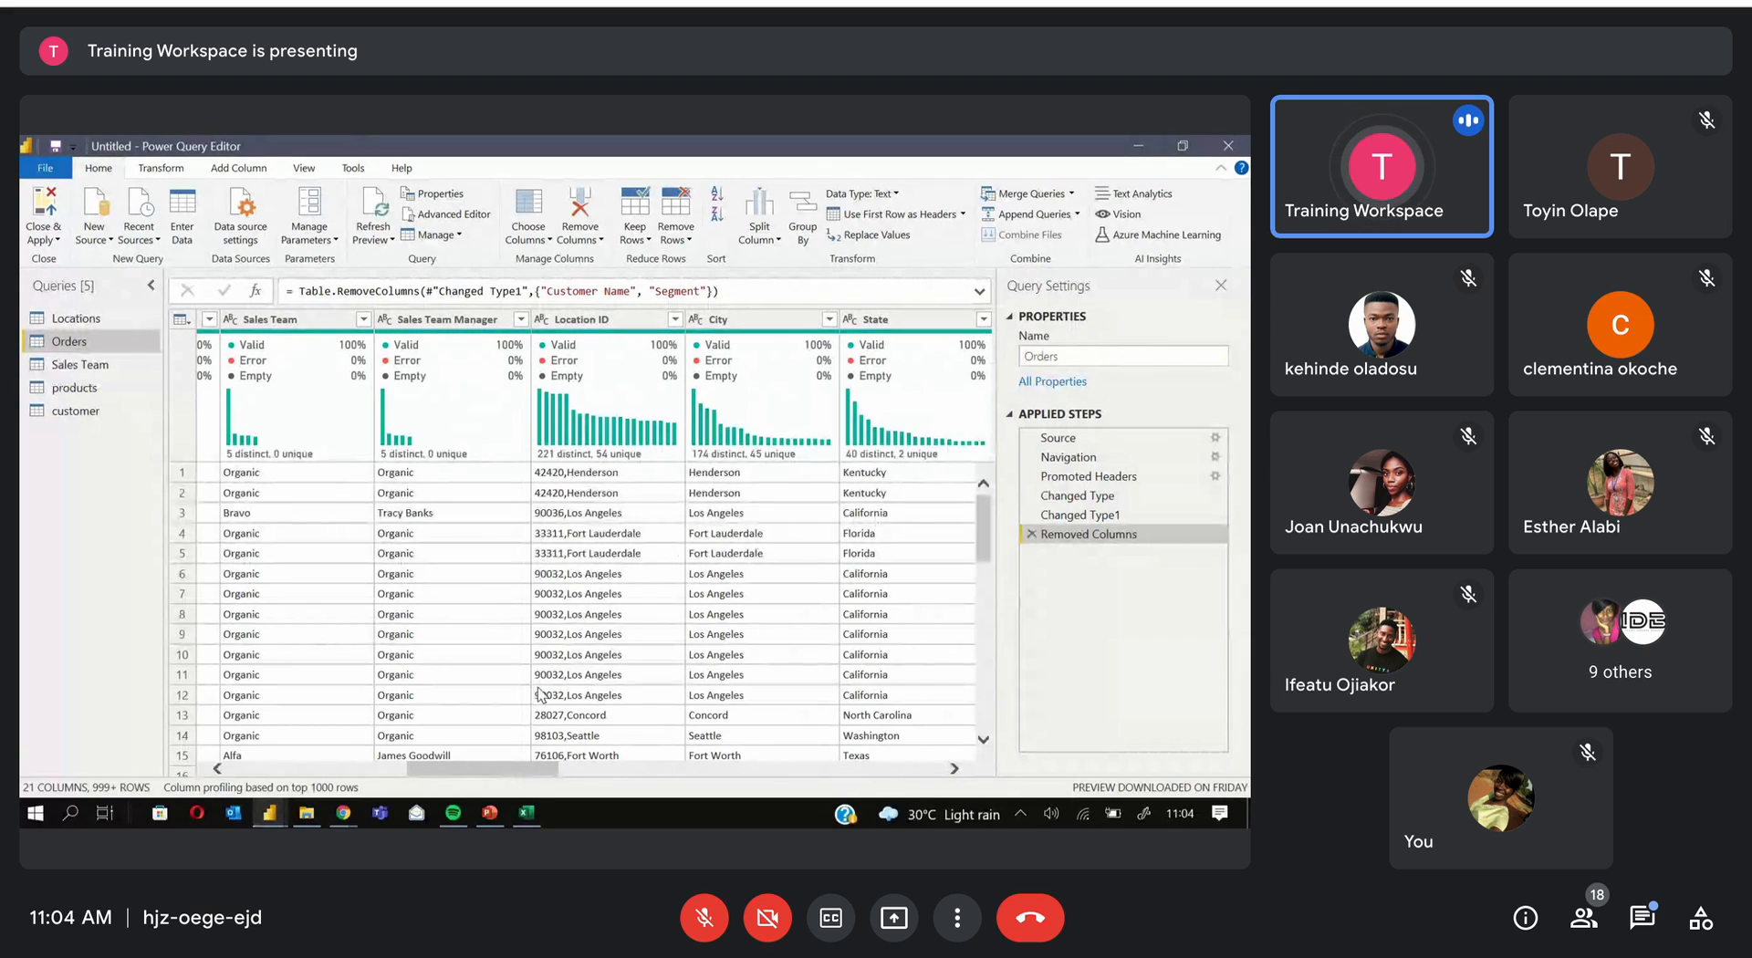
click(521, 755)
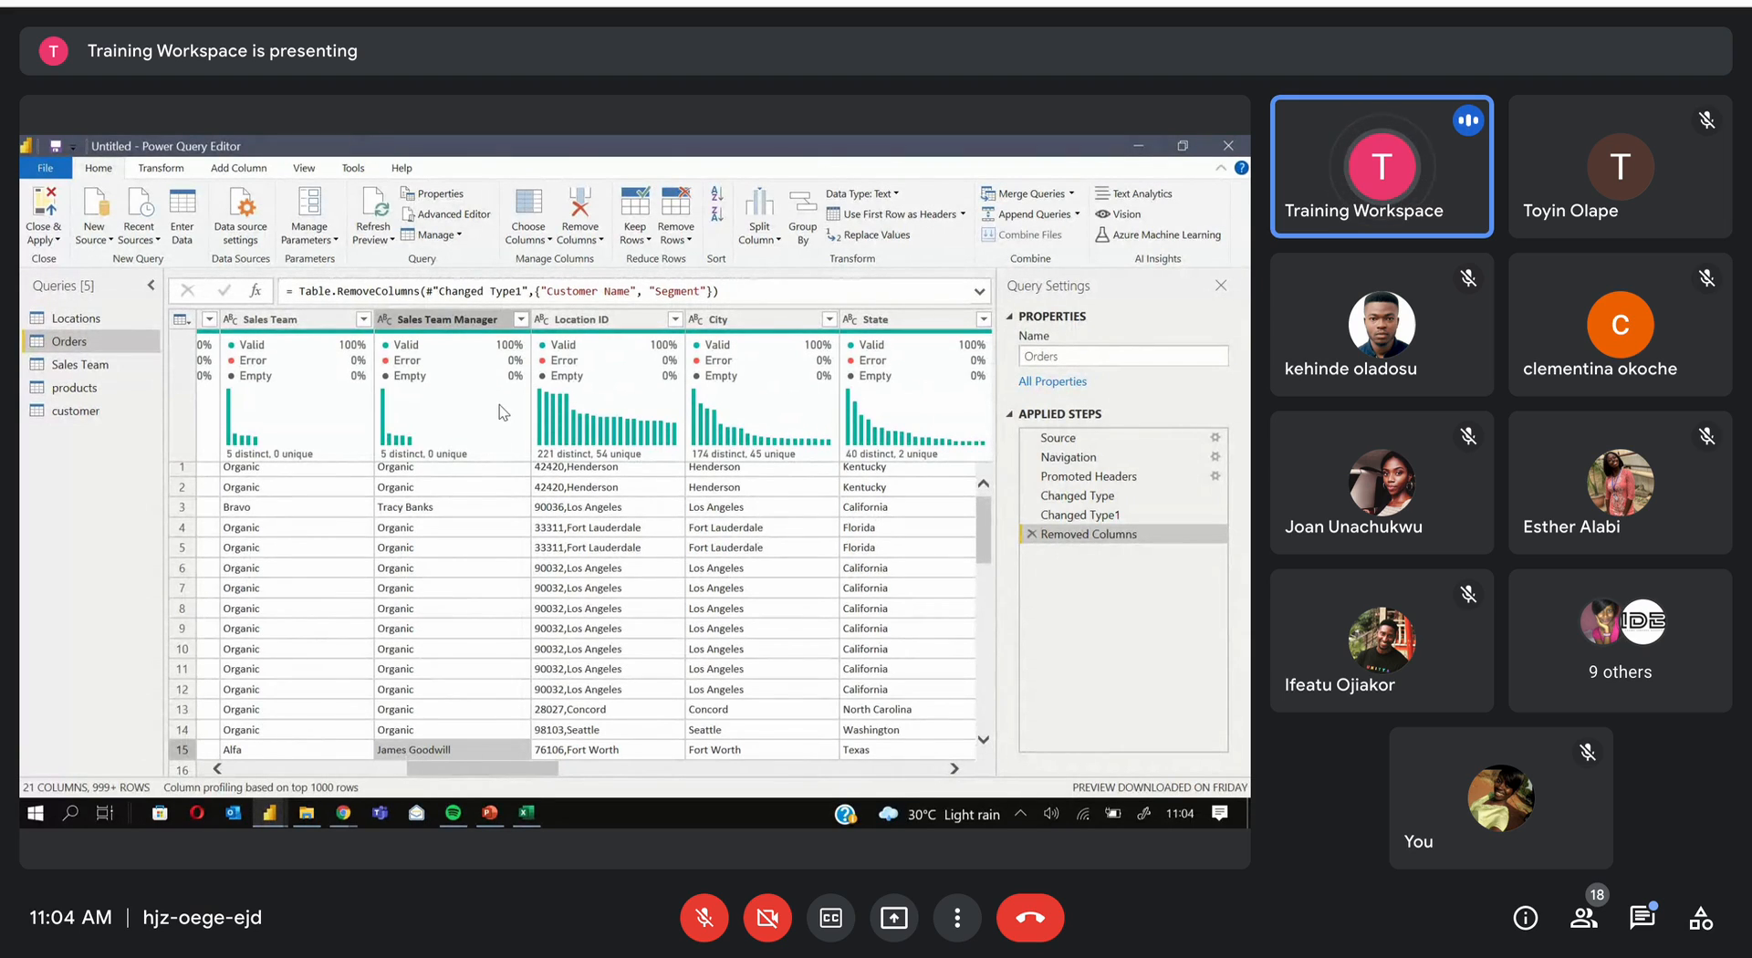
click(464, 318)
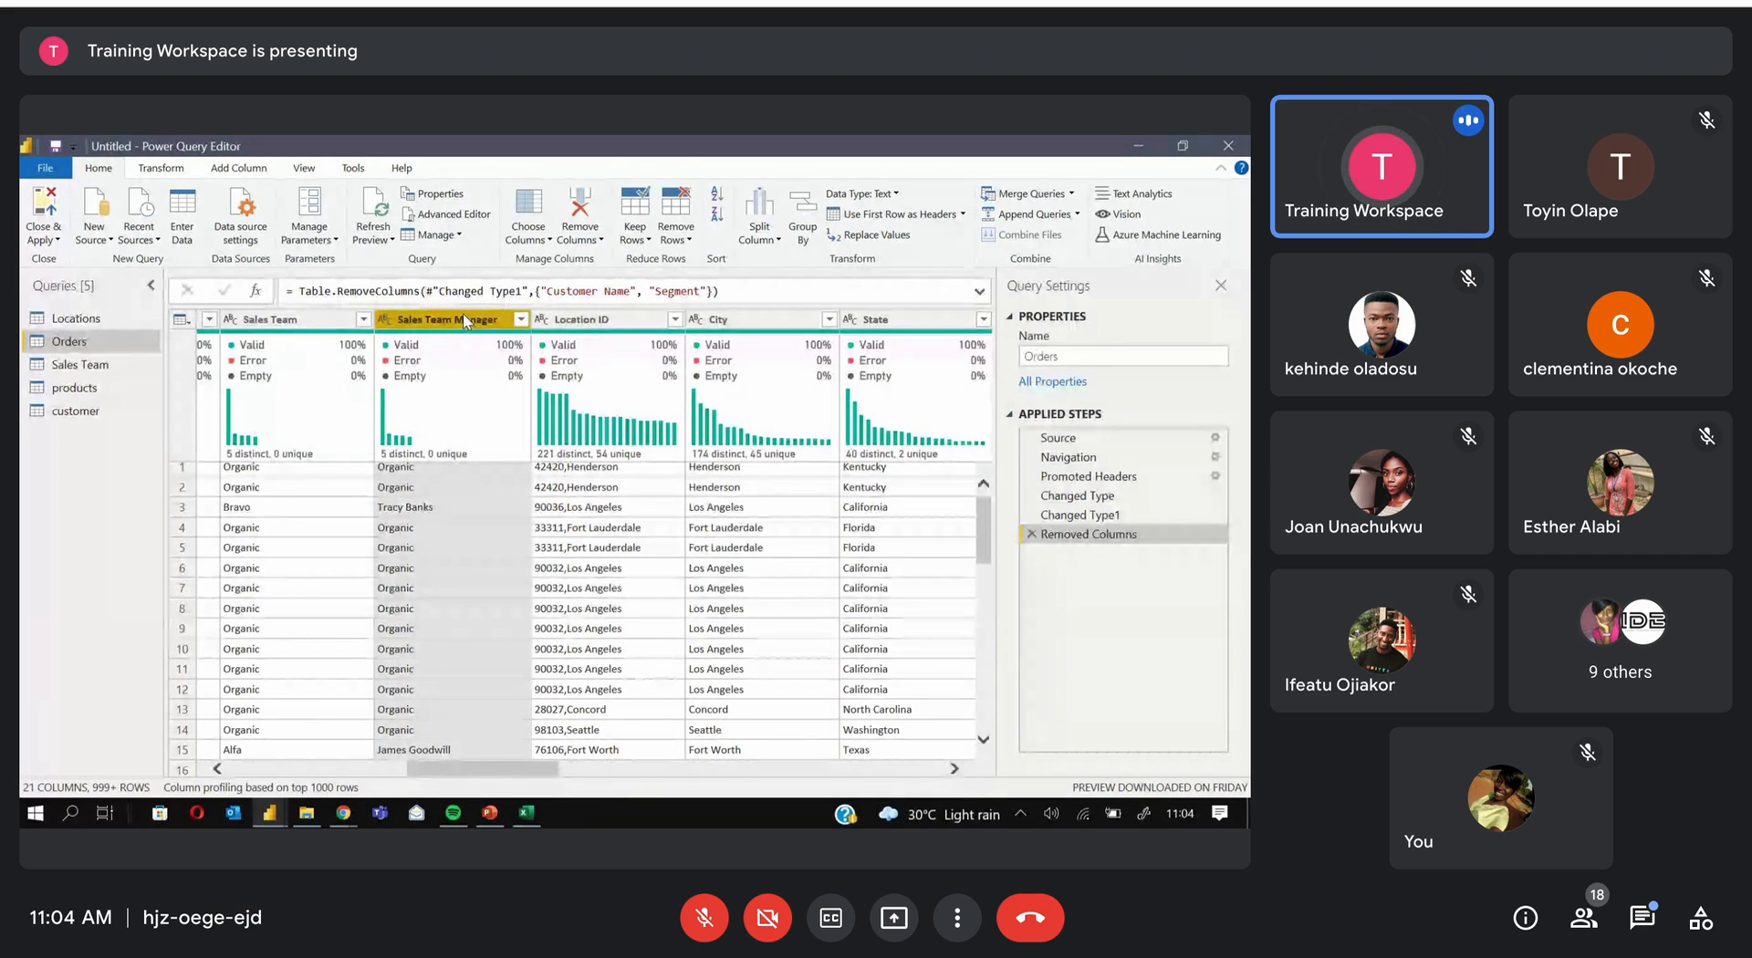
key(Delete)
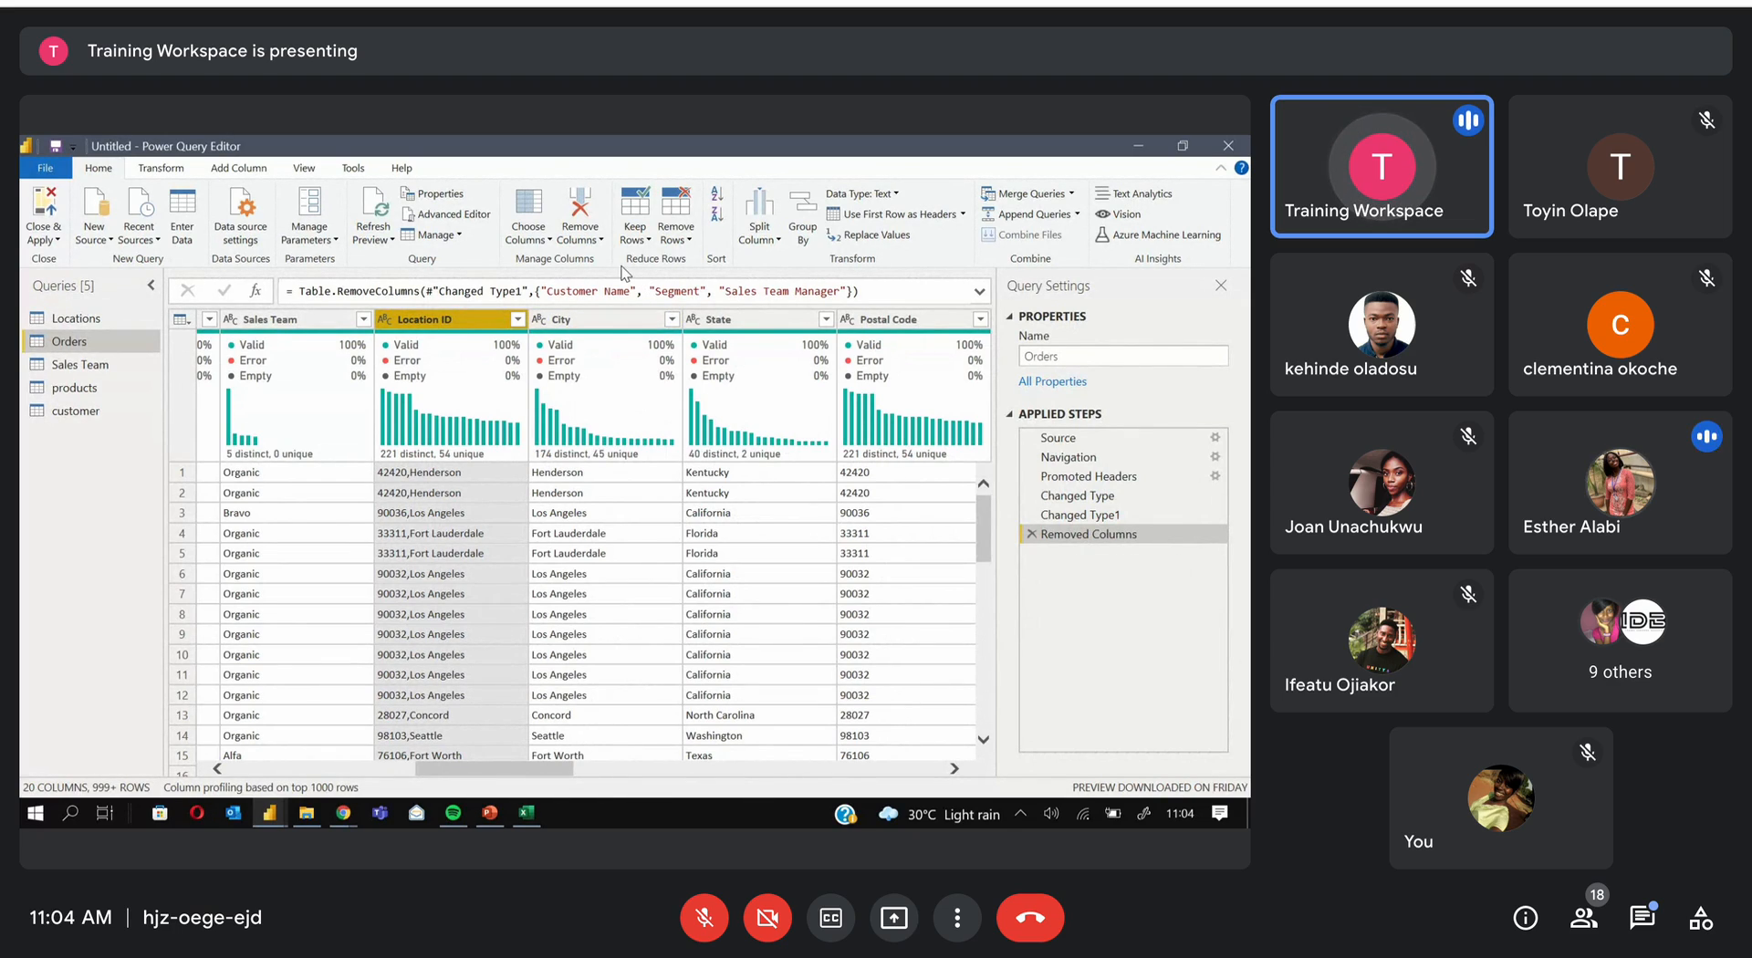
click(600, 240)
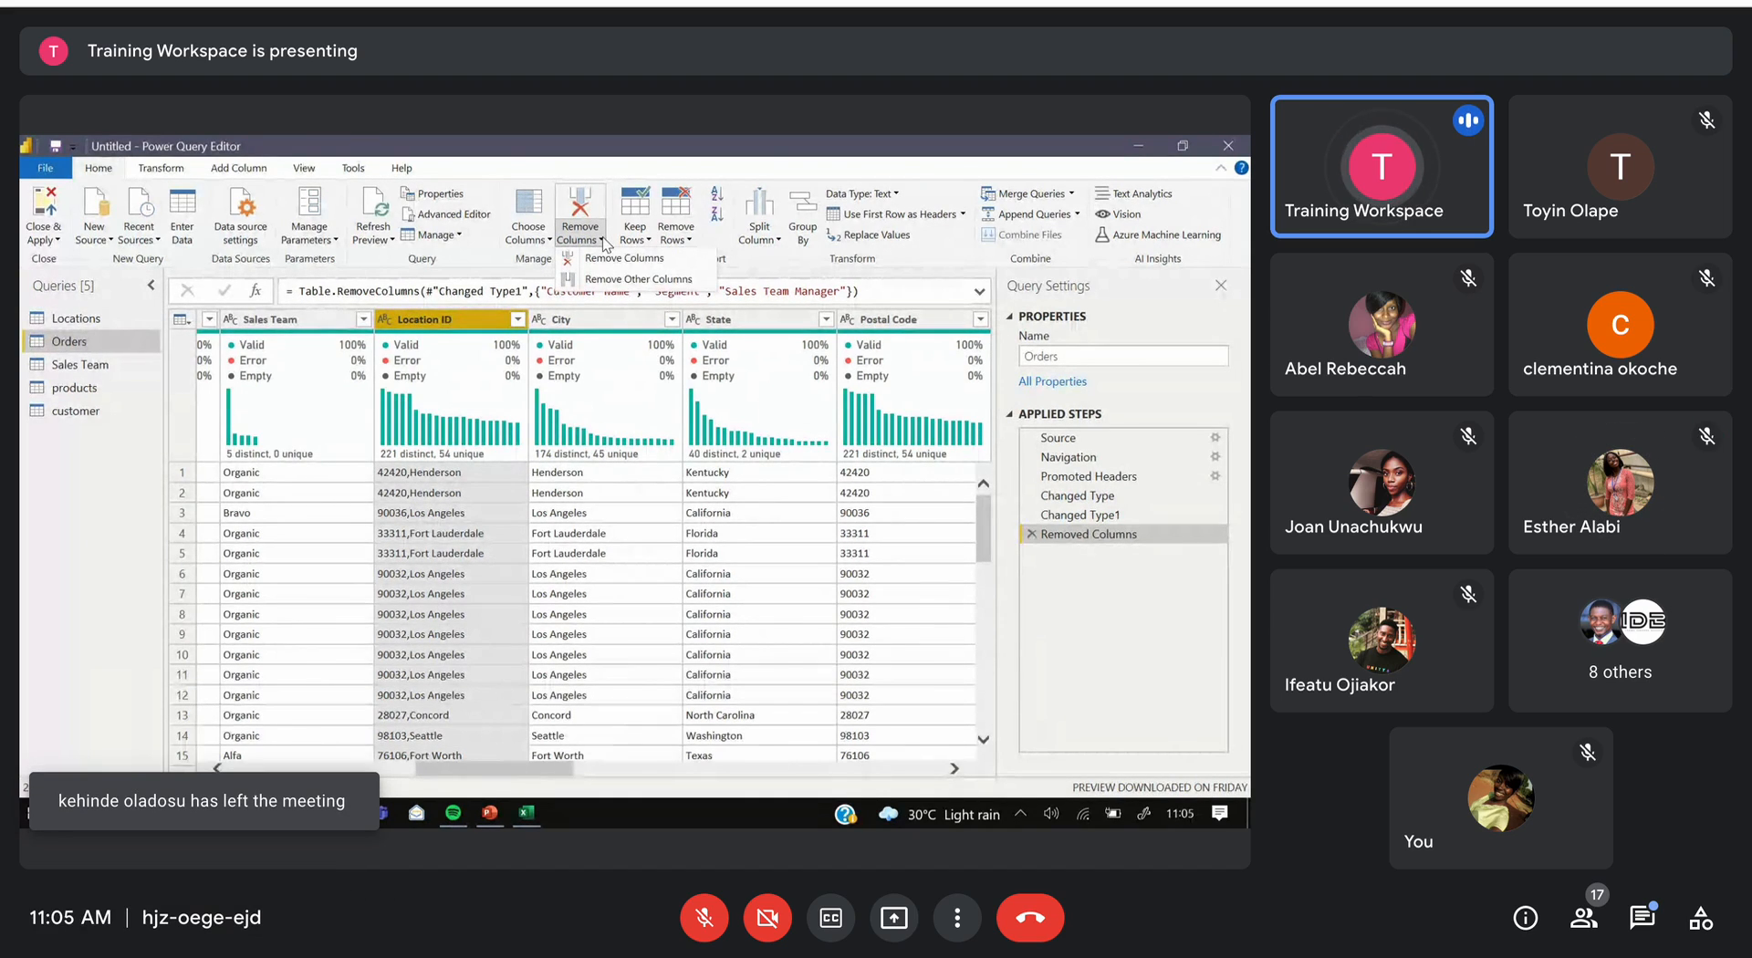
click(644, 258)
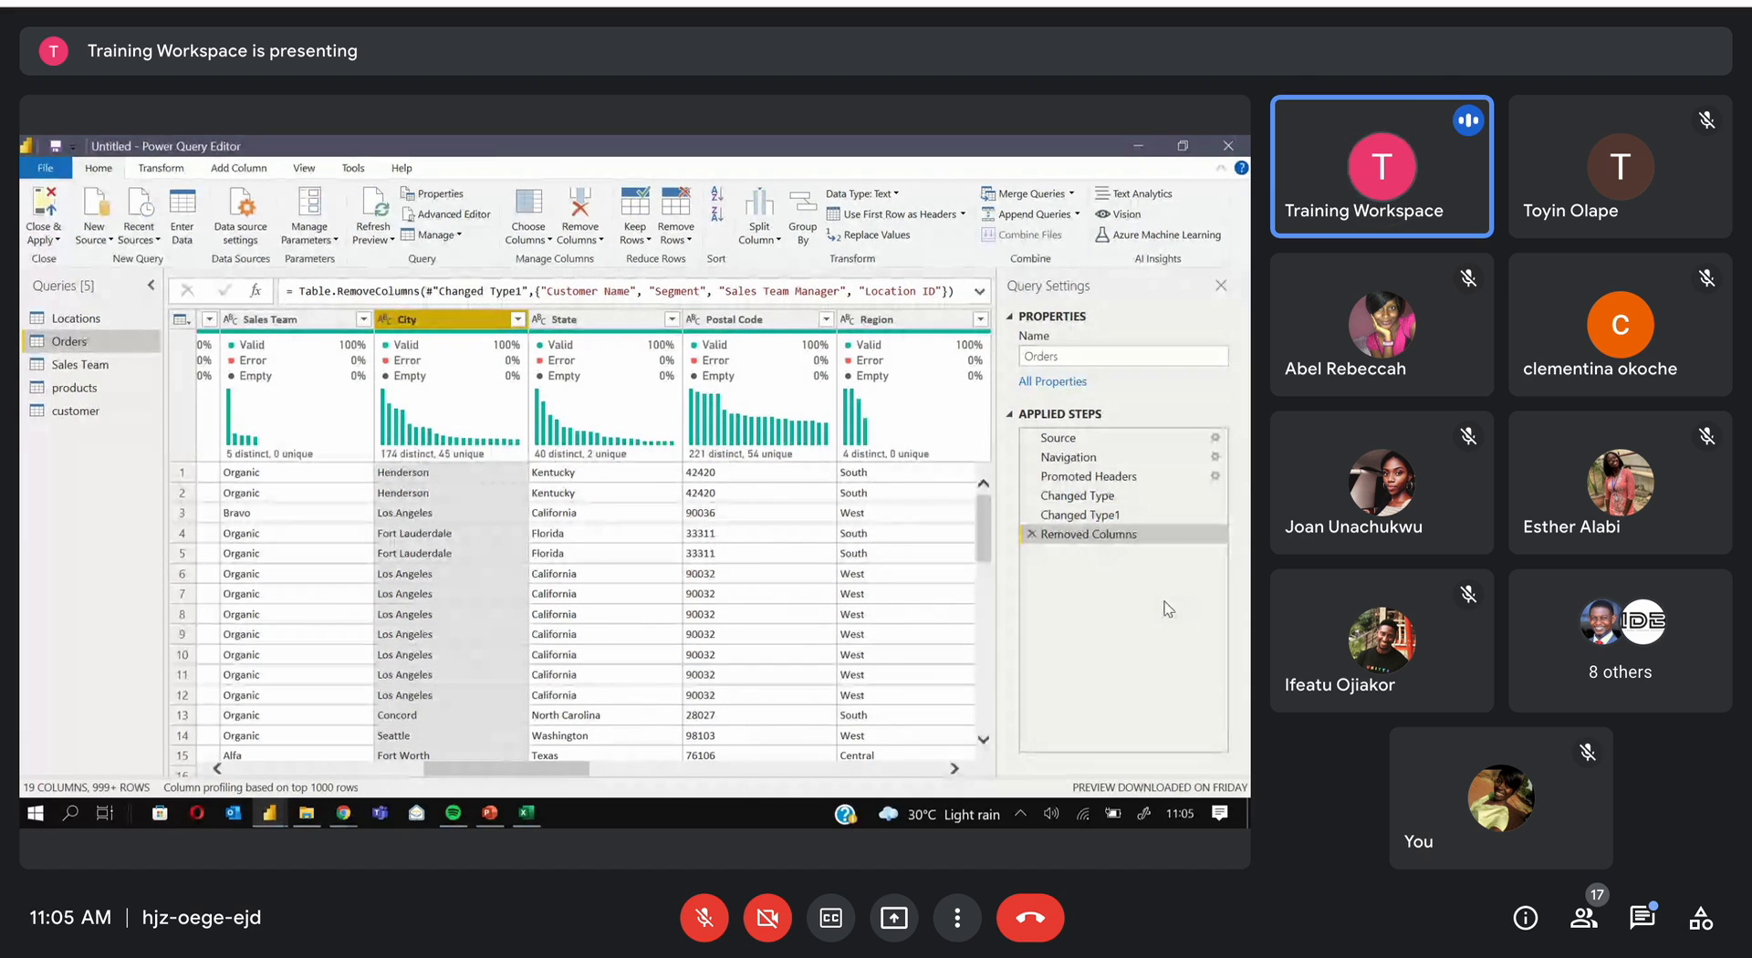
Delete the Removed Columns and Changed Type1 applied steps from Orders, and remove the Sales Rep column
click(1032, 534)
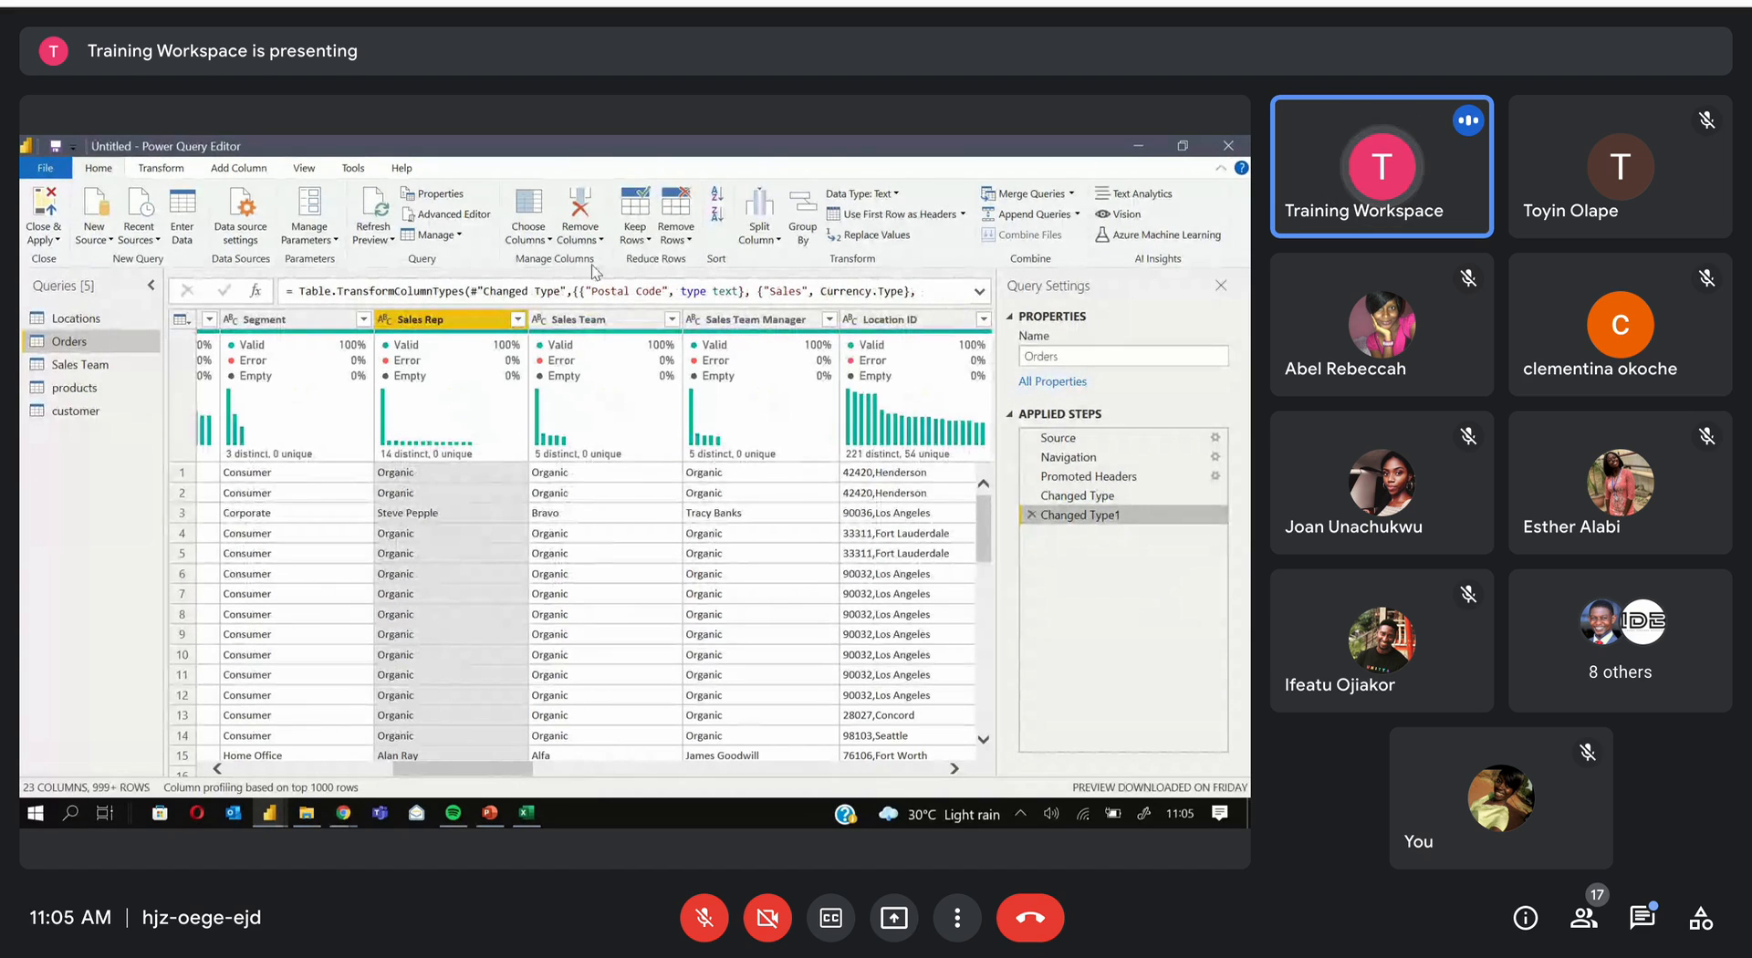
key(Delete)
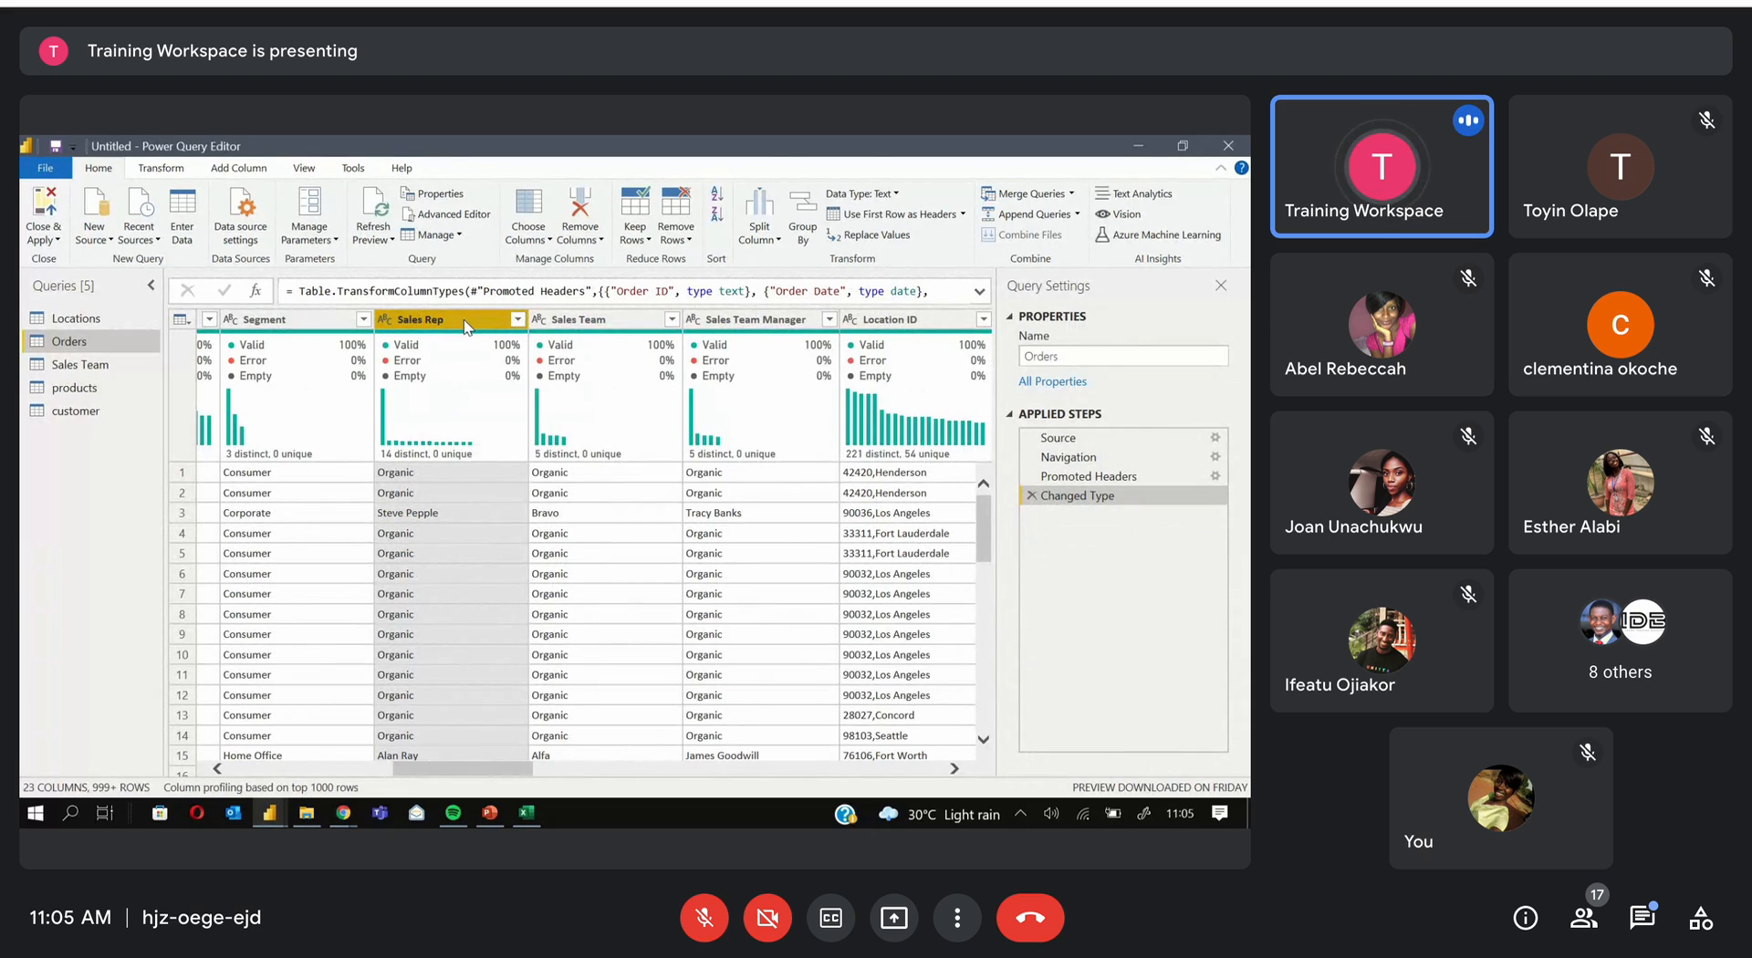
key(Delete)
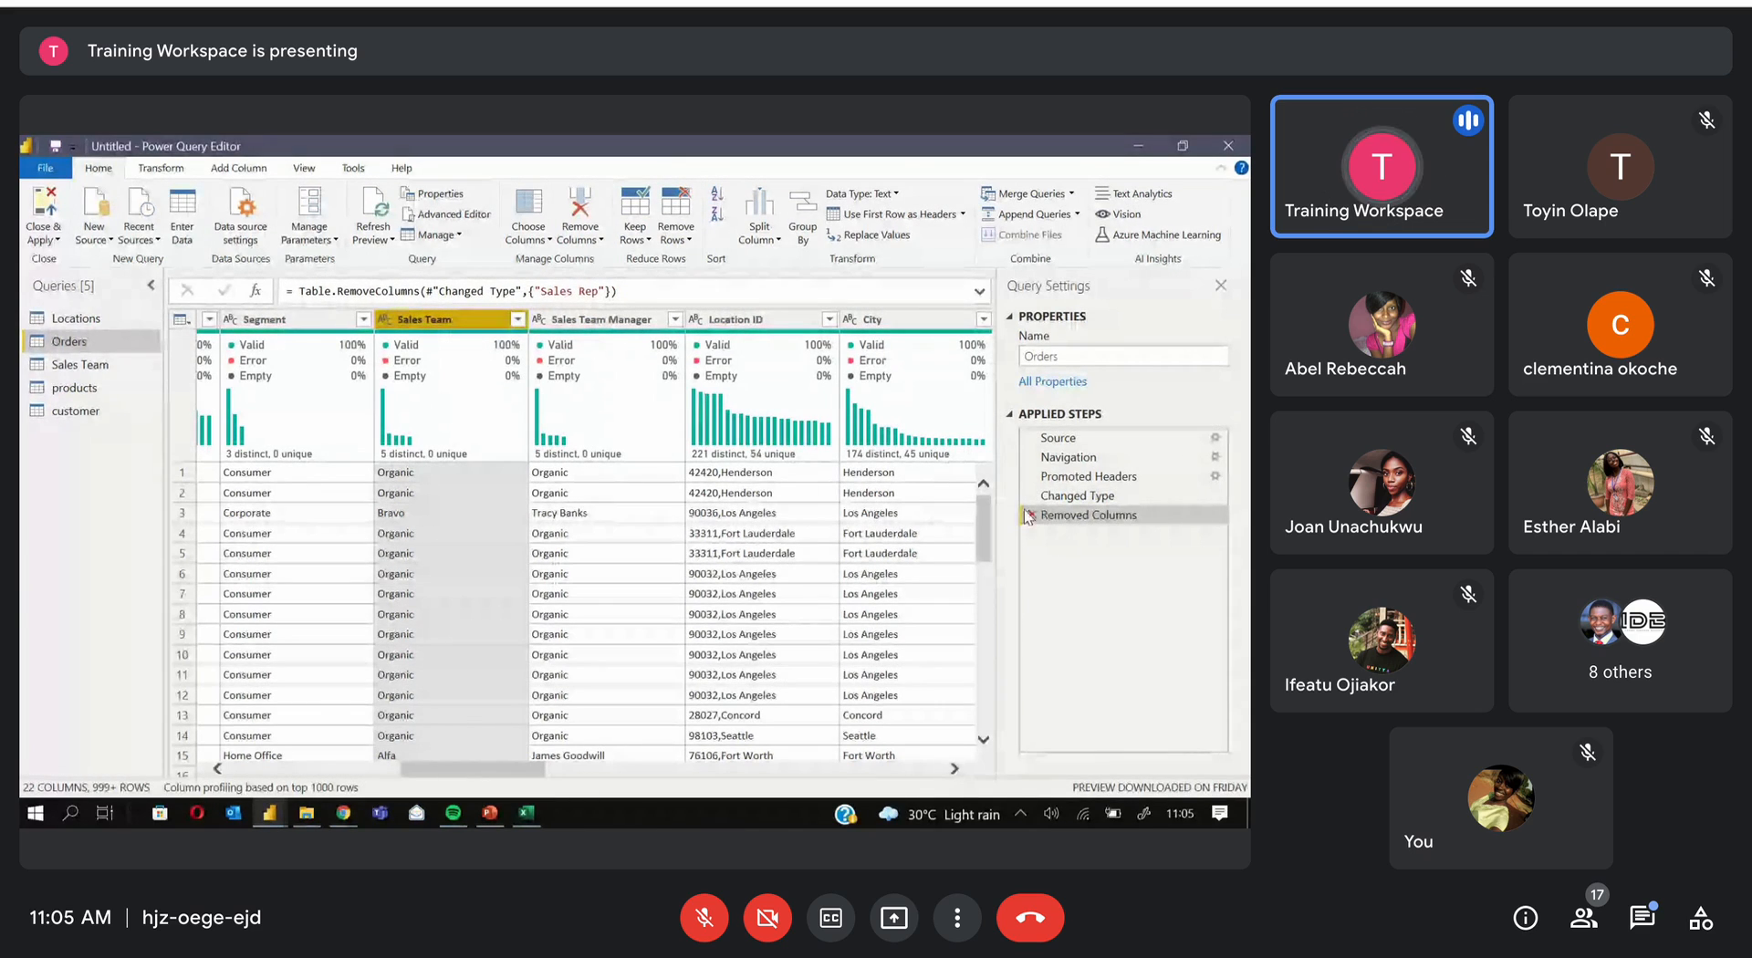
Try keeping only the Order ID and Order Date columns in the Orders query
click(529, 243)
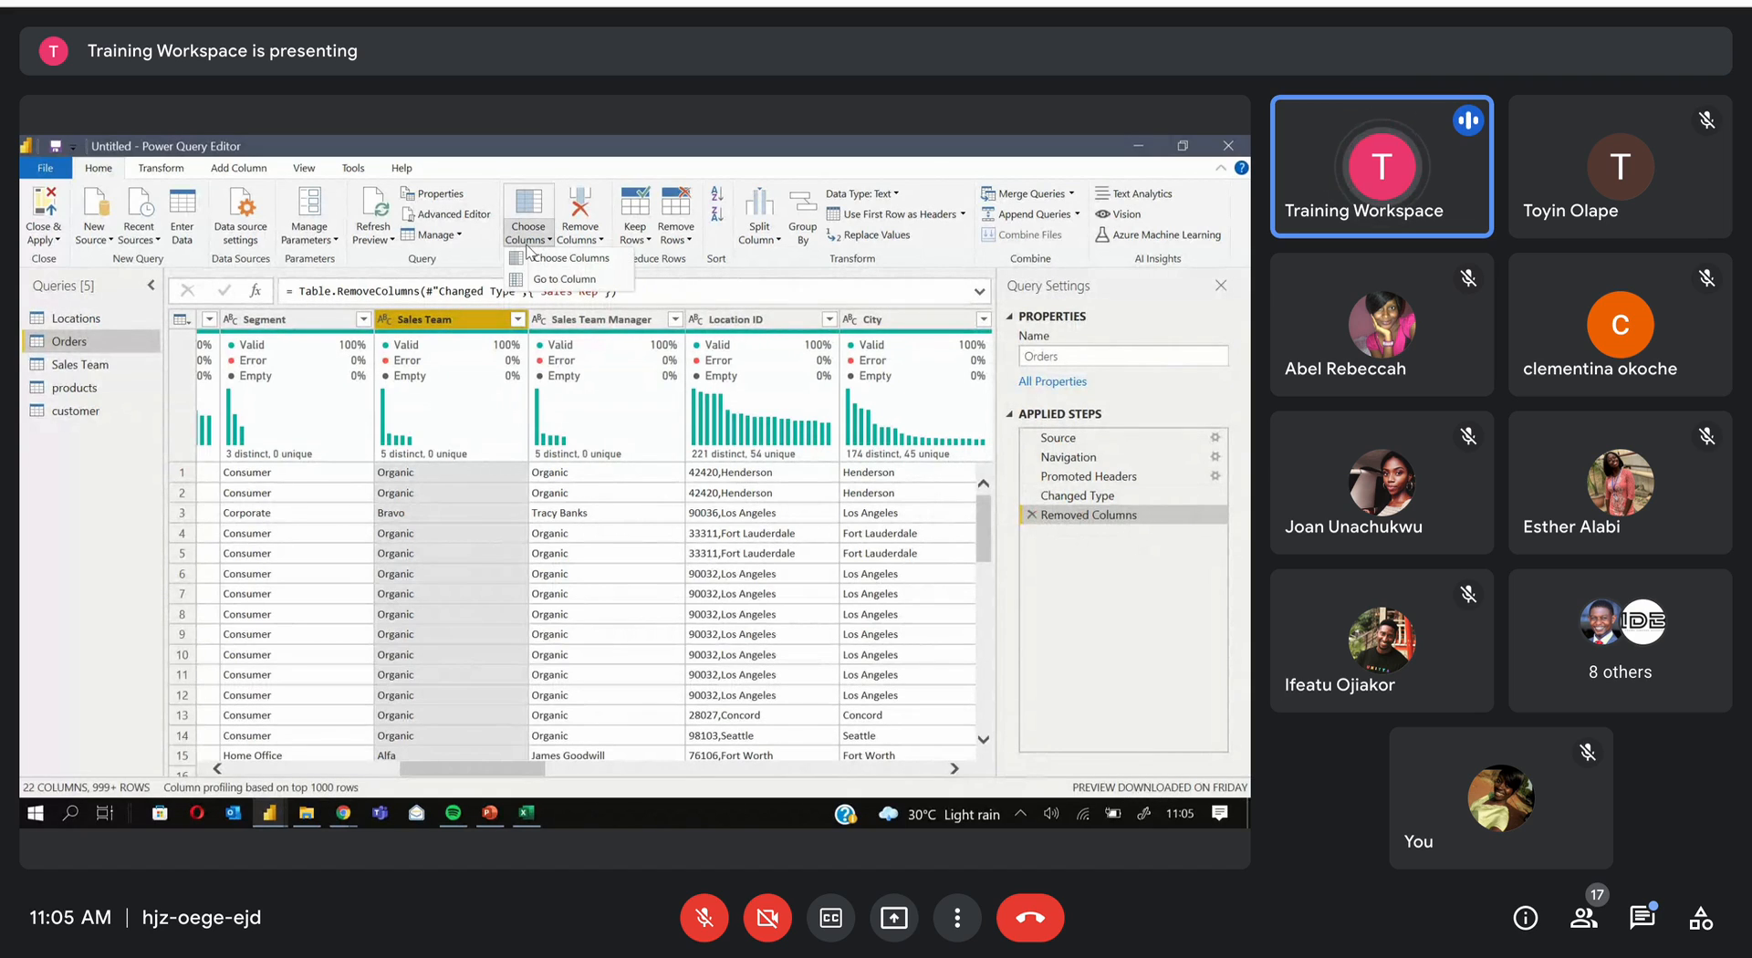
click(540, 258)
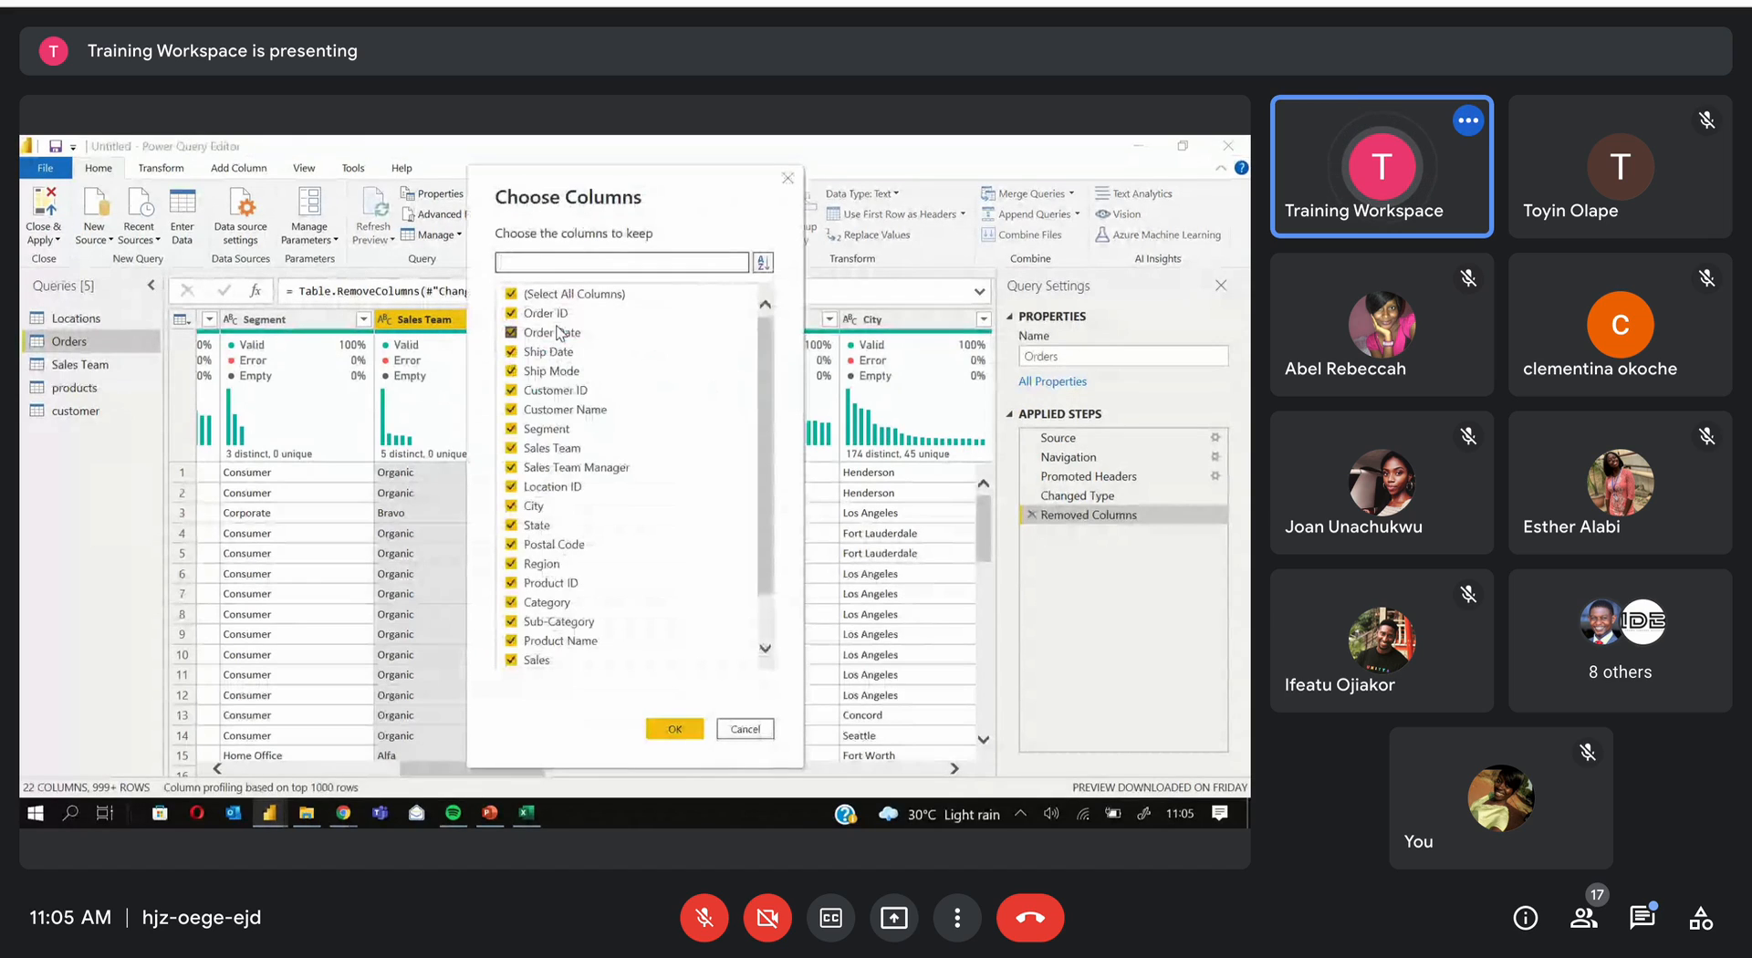
click(512, 294)
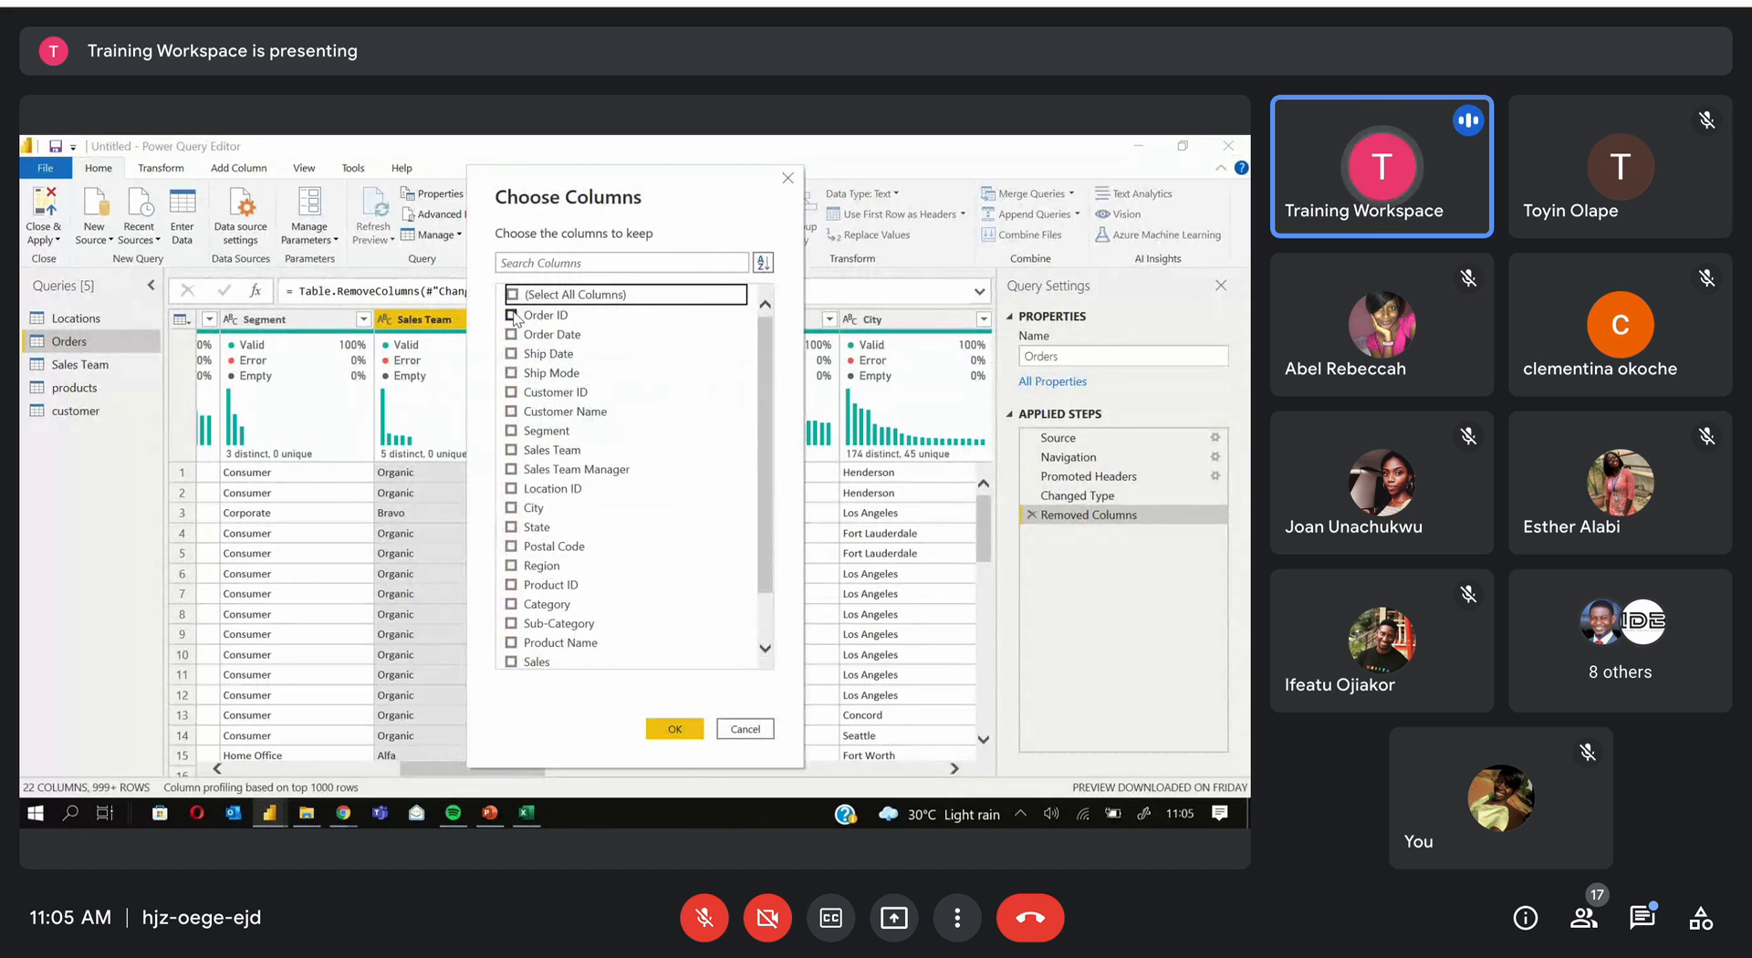
click(511, 315)
click(512, 334)
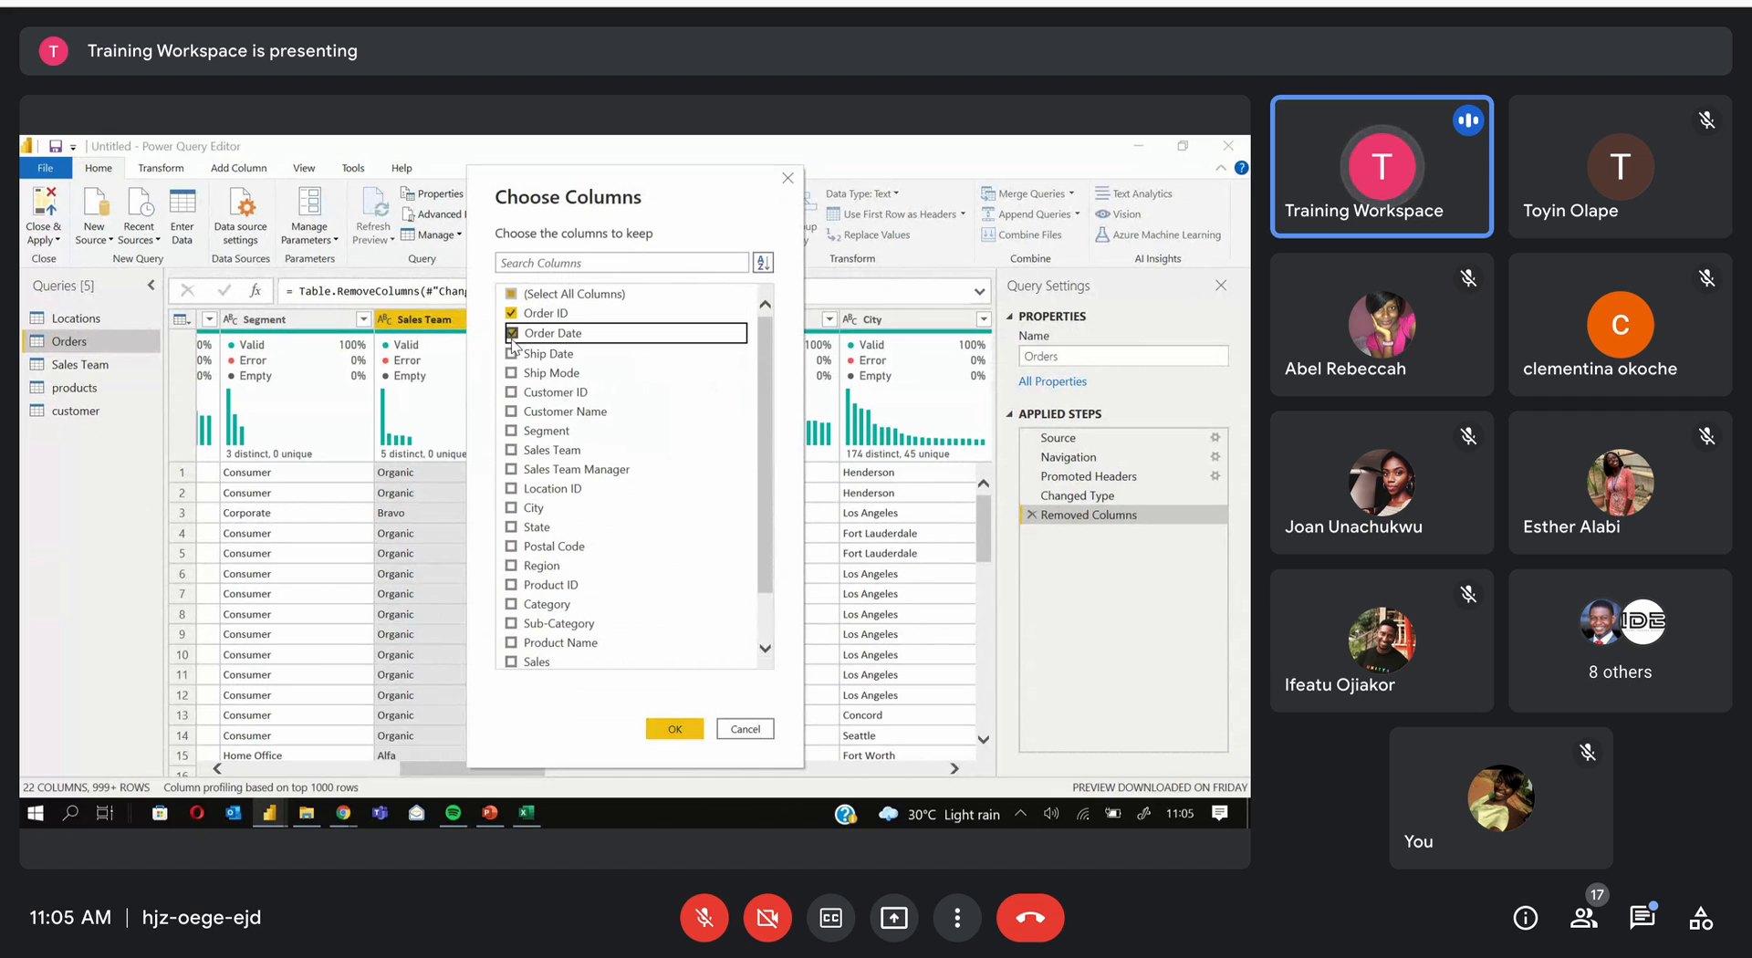
click(672, 728)
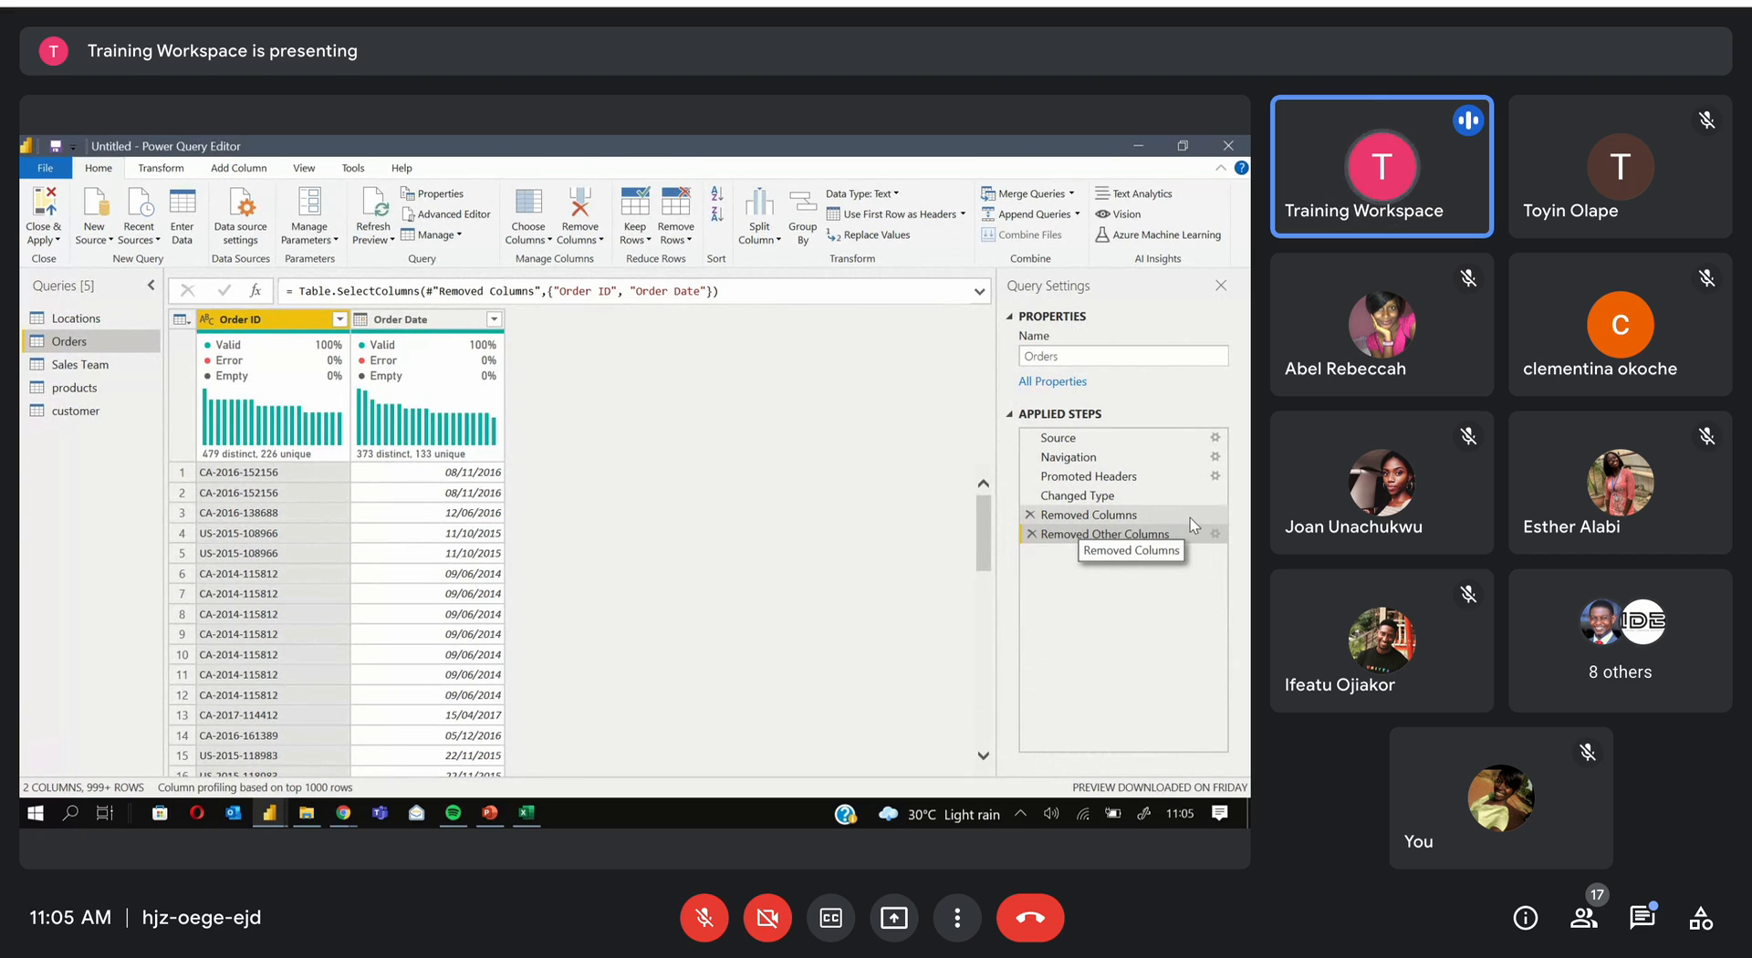
Add Ship Date and Ship Mode to the columns kept in Orders, and delete the Removed Other Columns applied step
click(1114, 516)
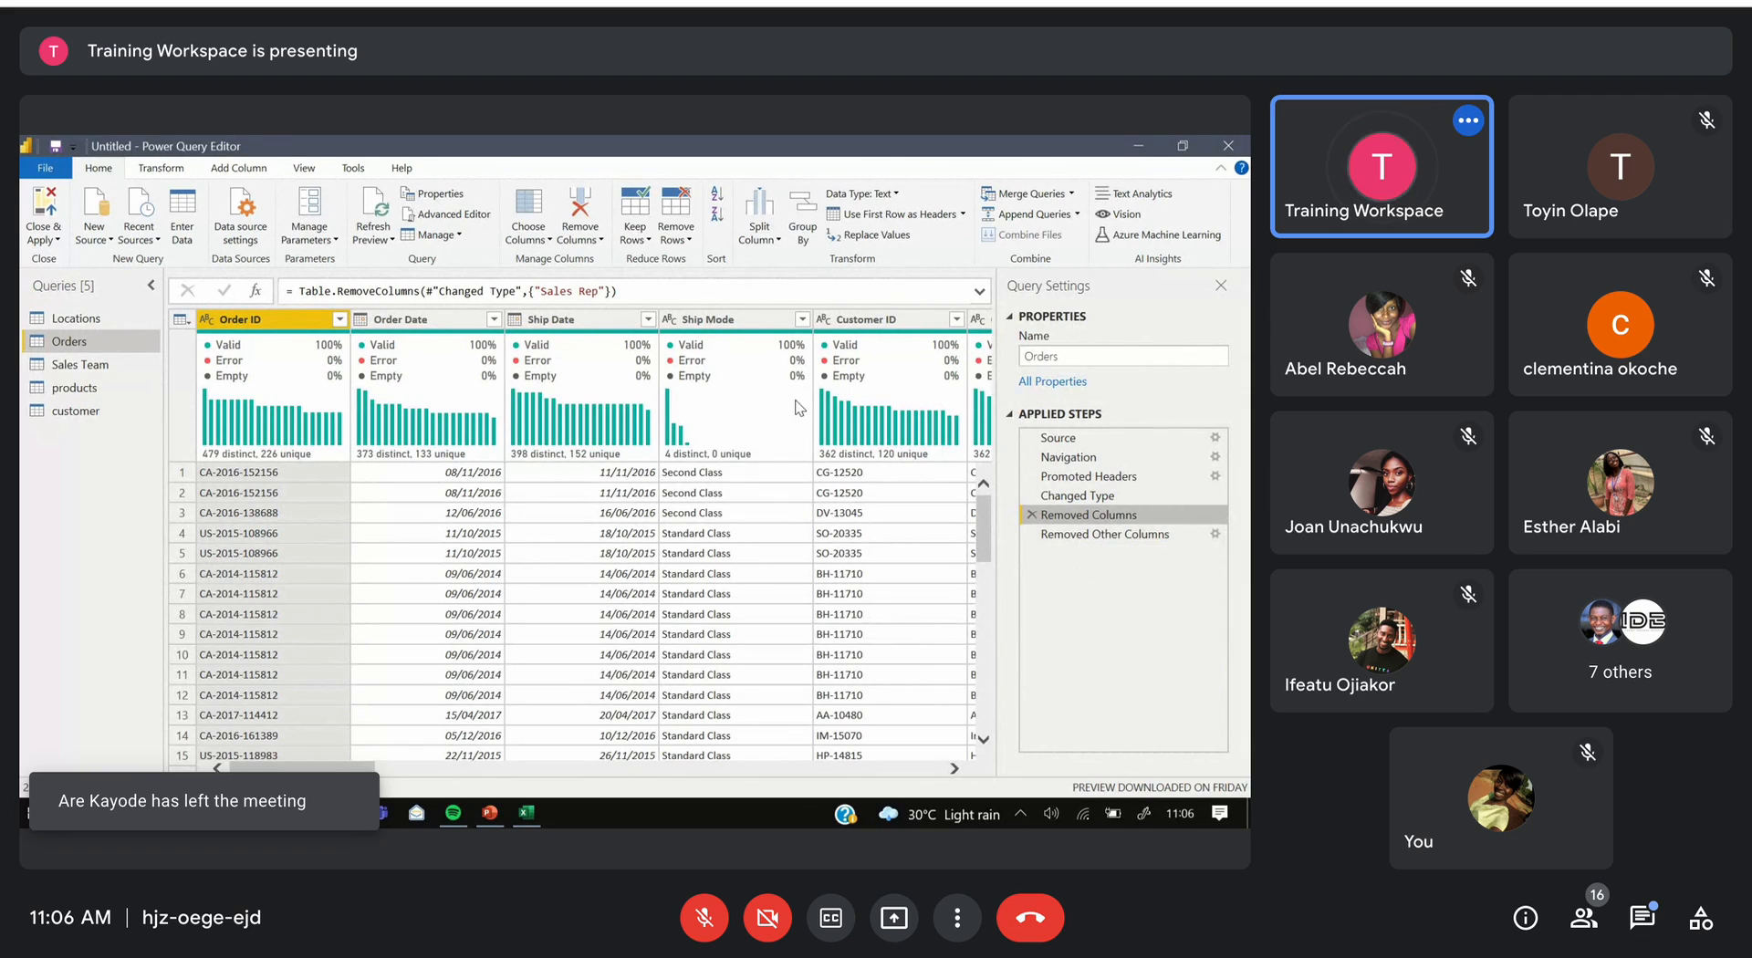
click(528, 234)
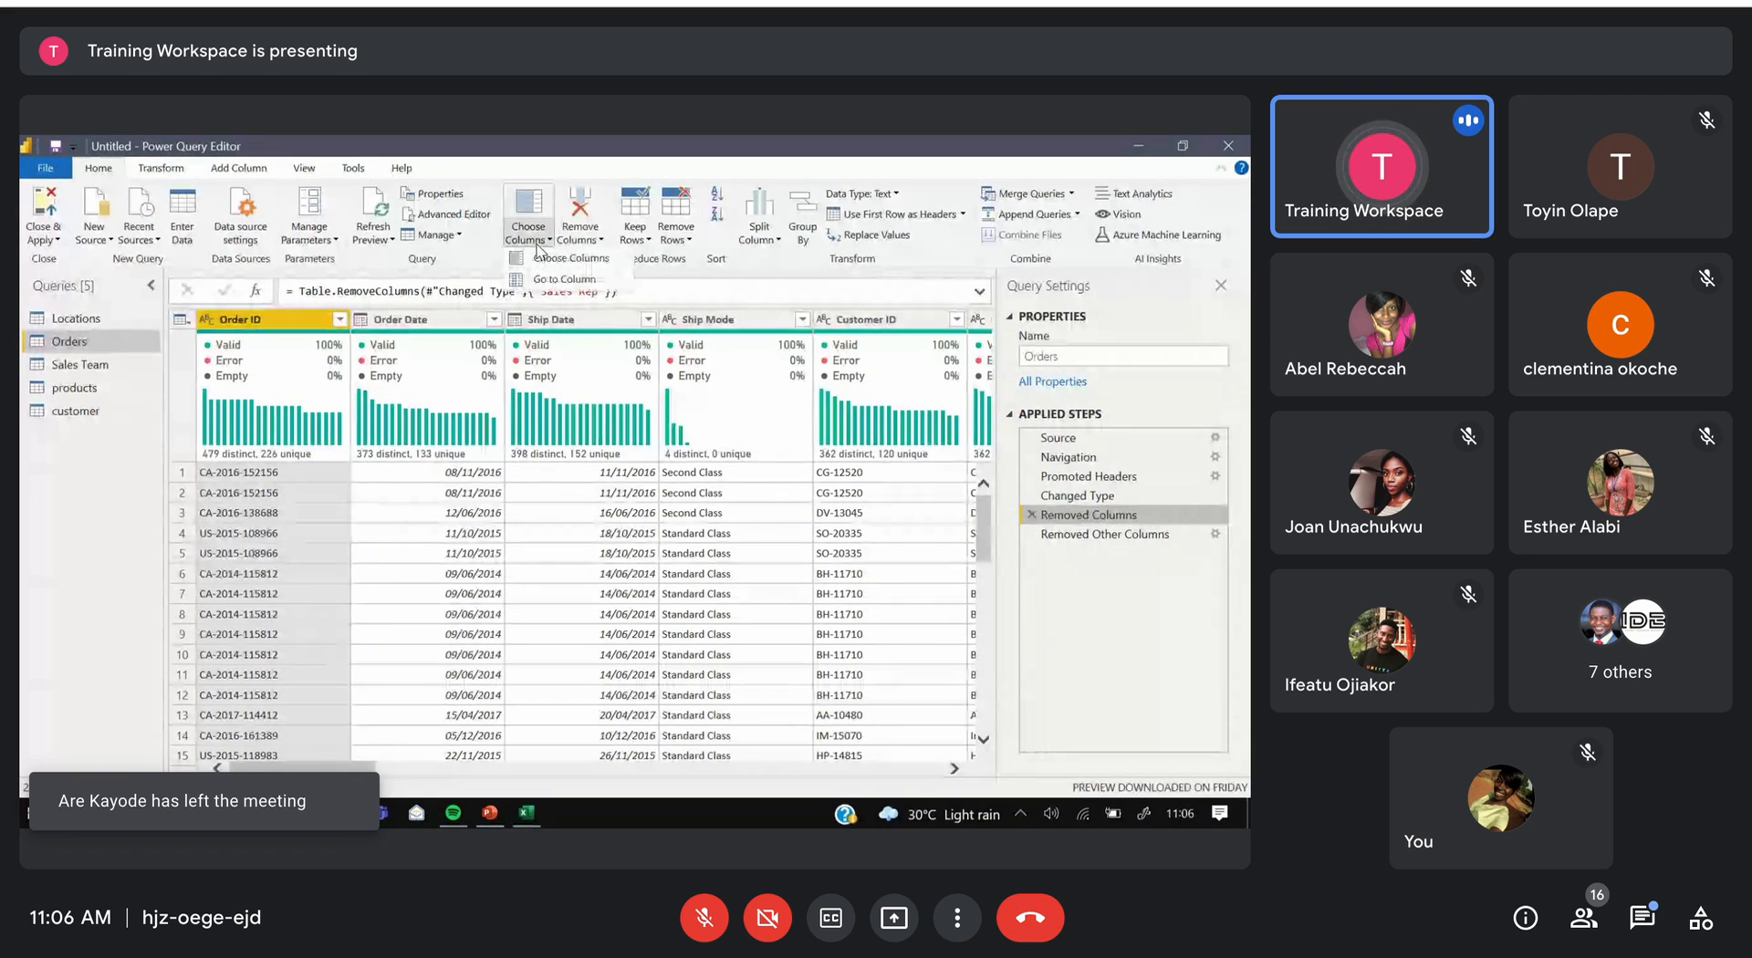
click(1215, 540)
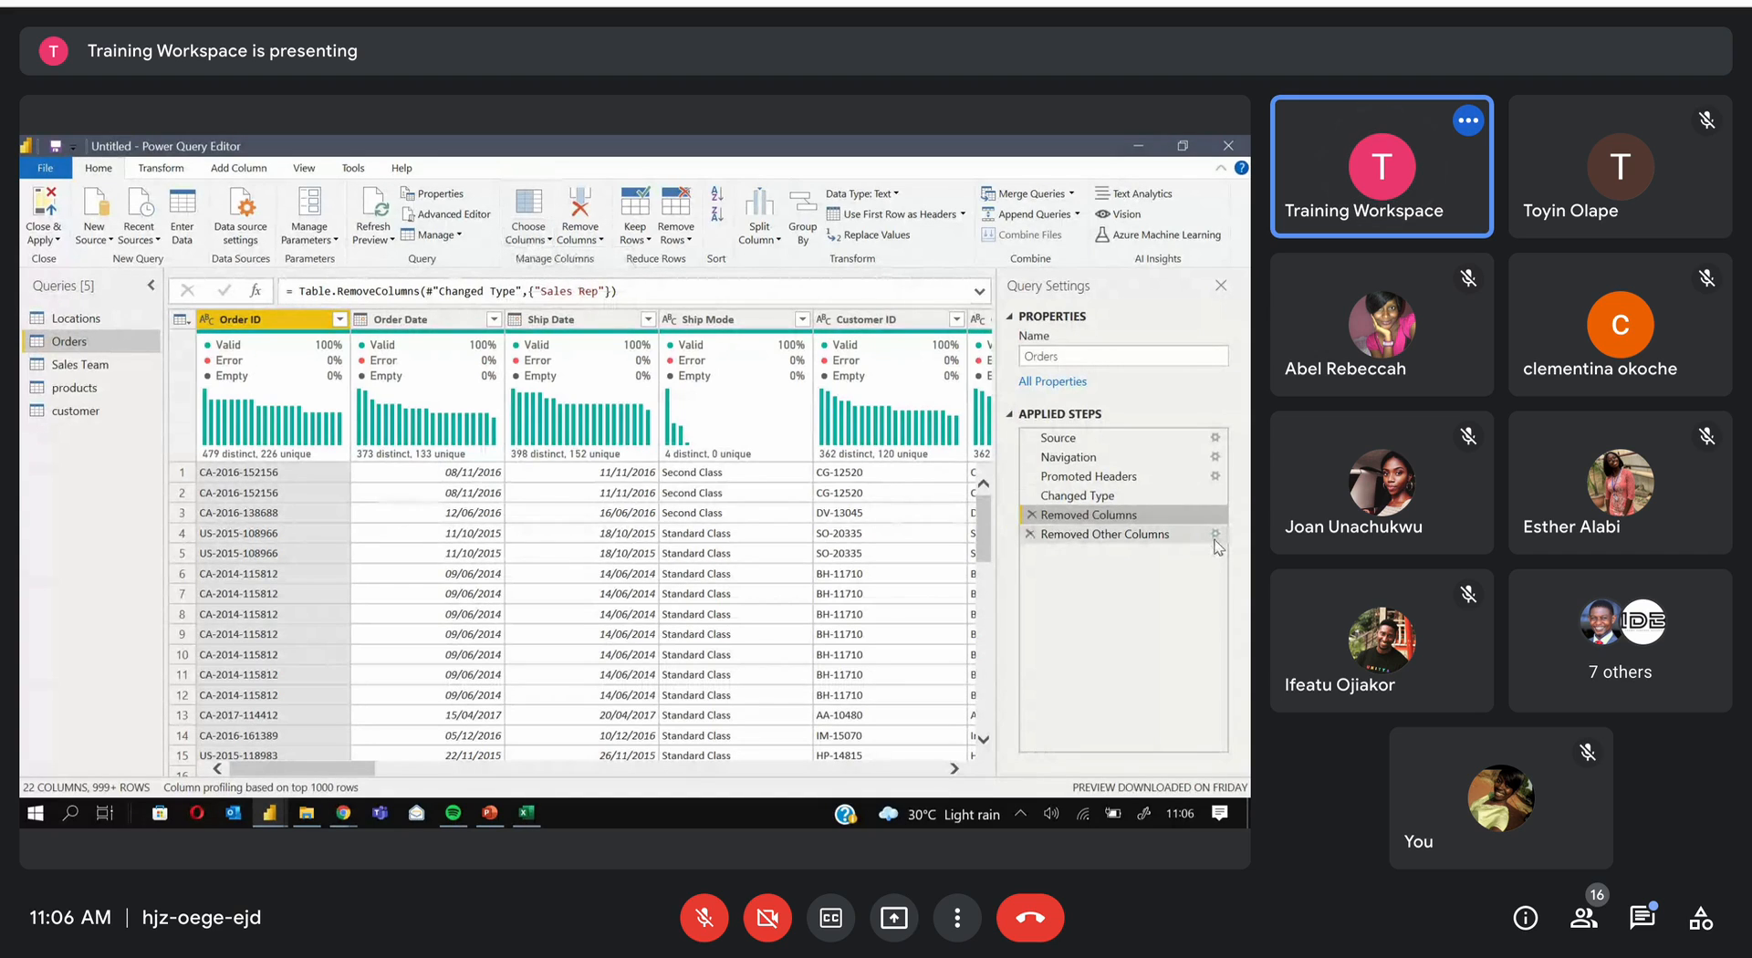
click(1215, 535)
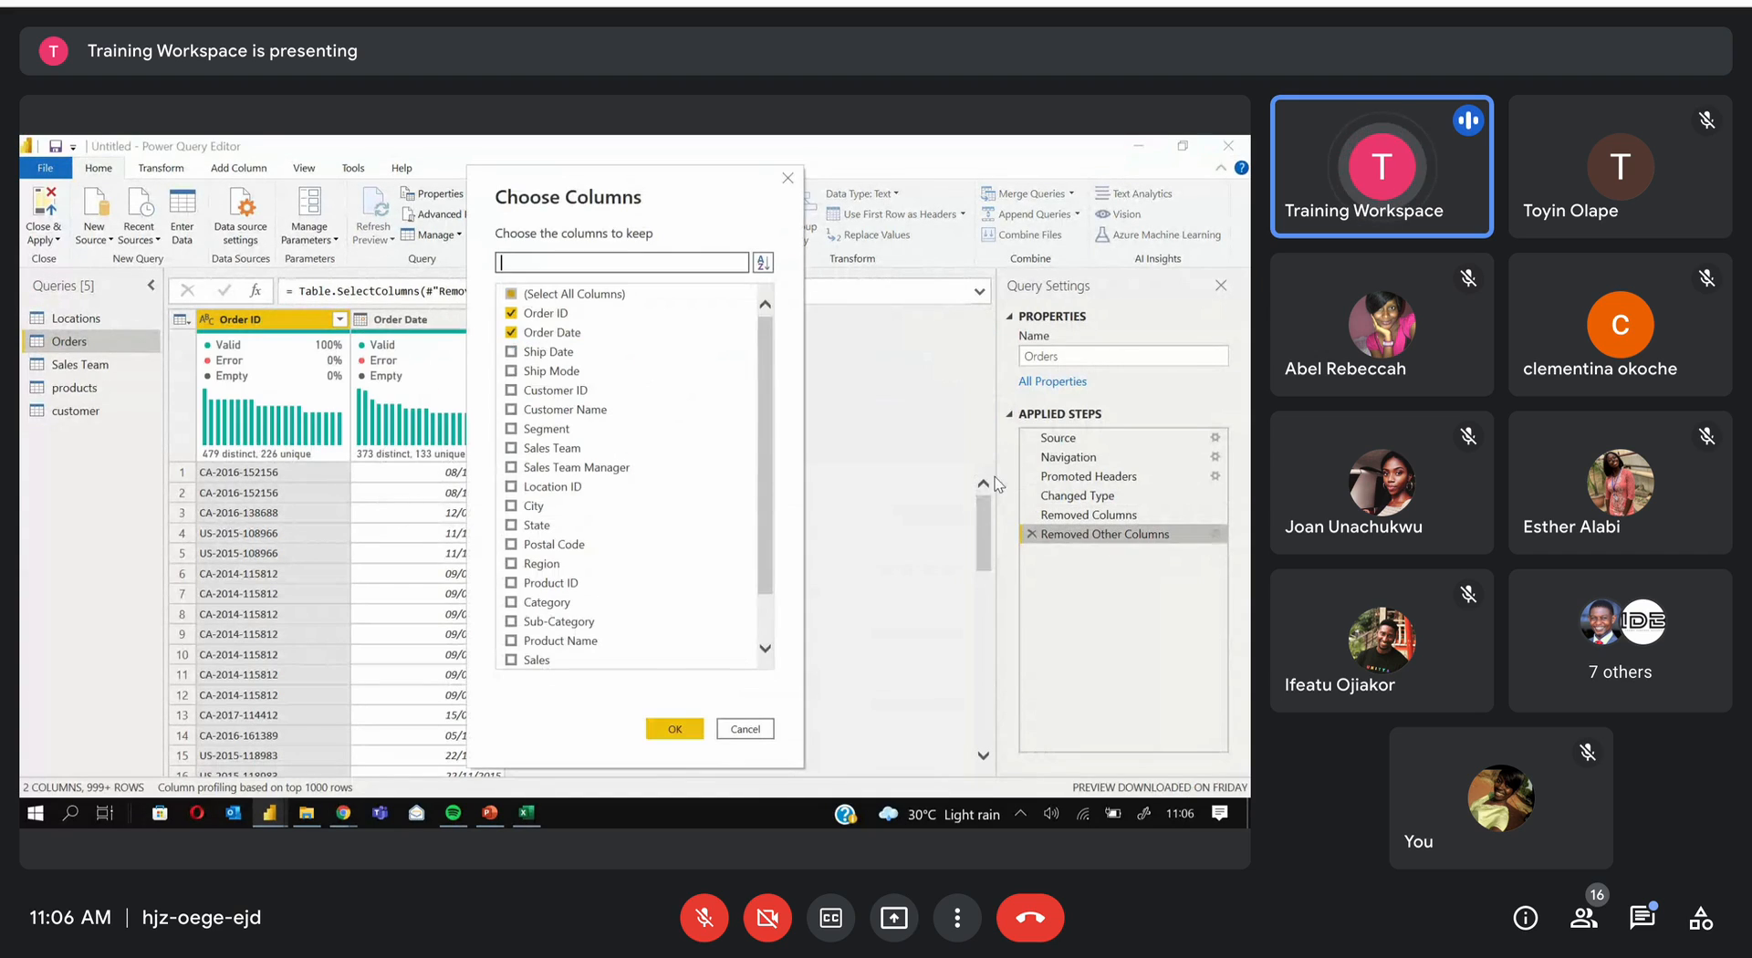
click(511, 352)
click(511, 371)
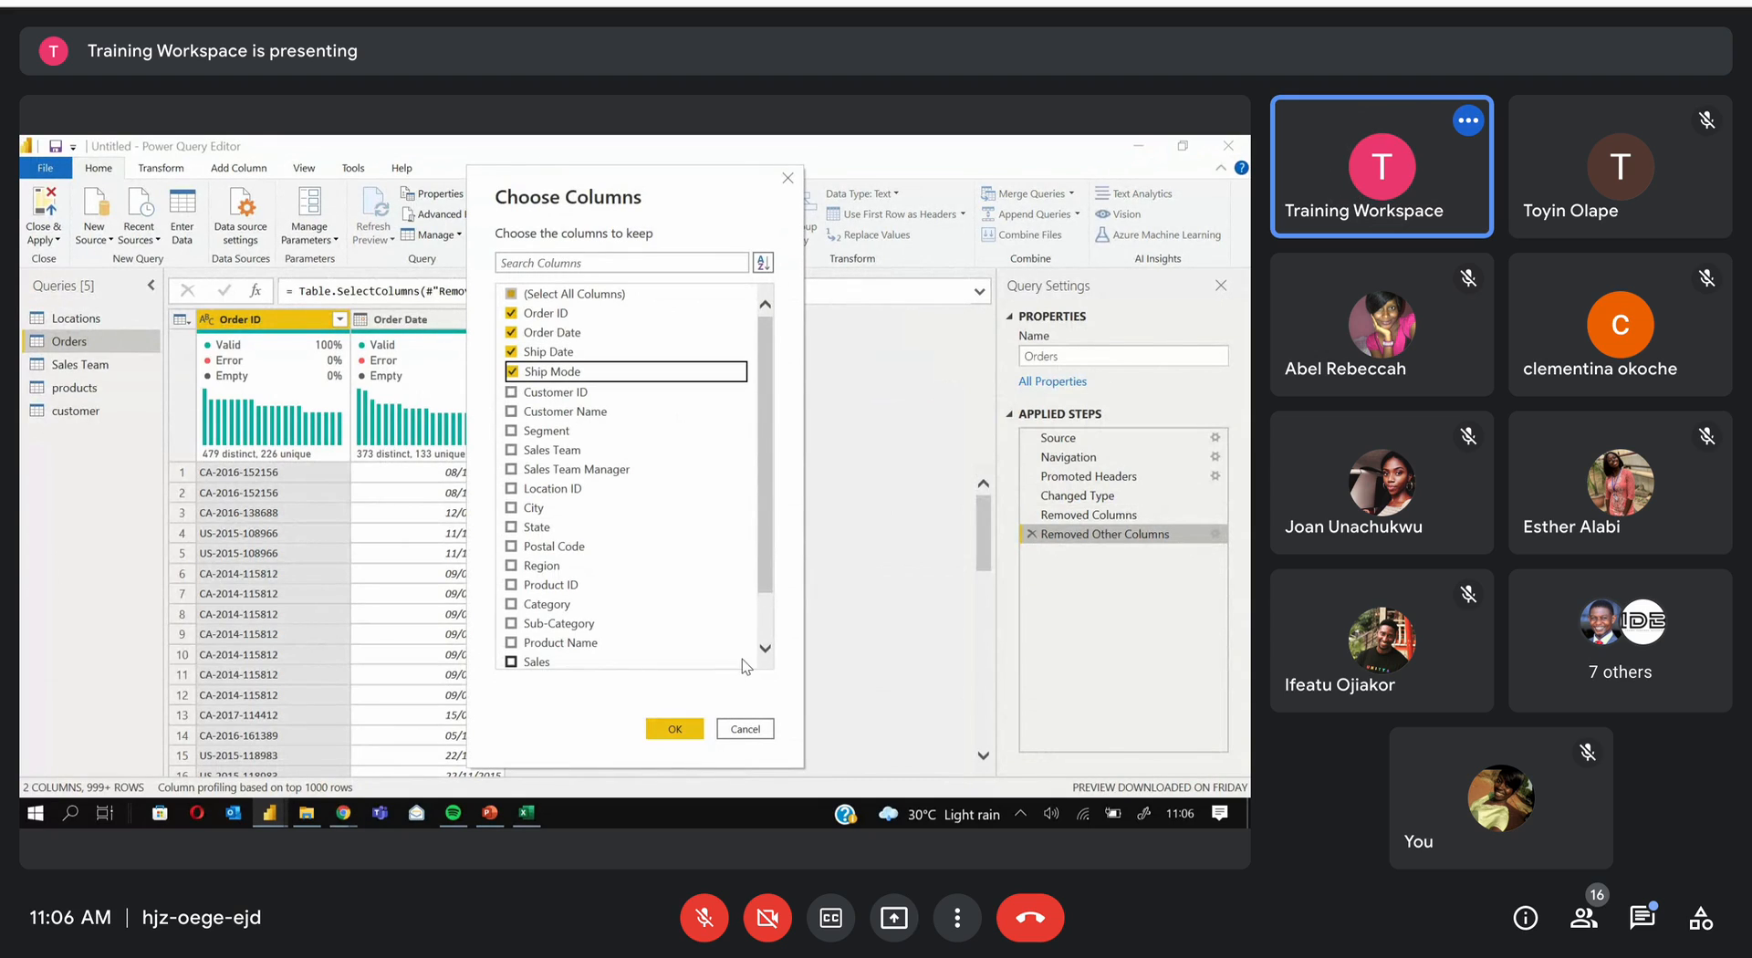
click(697, 728)
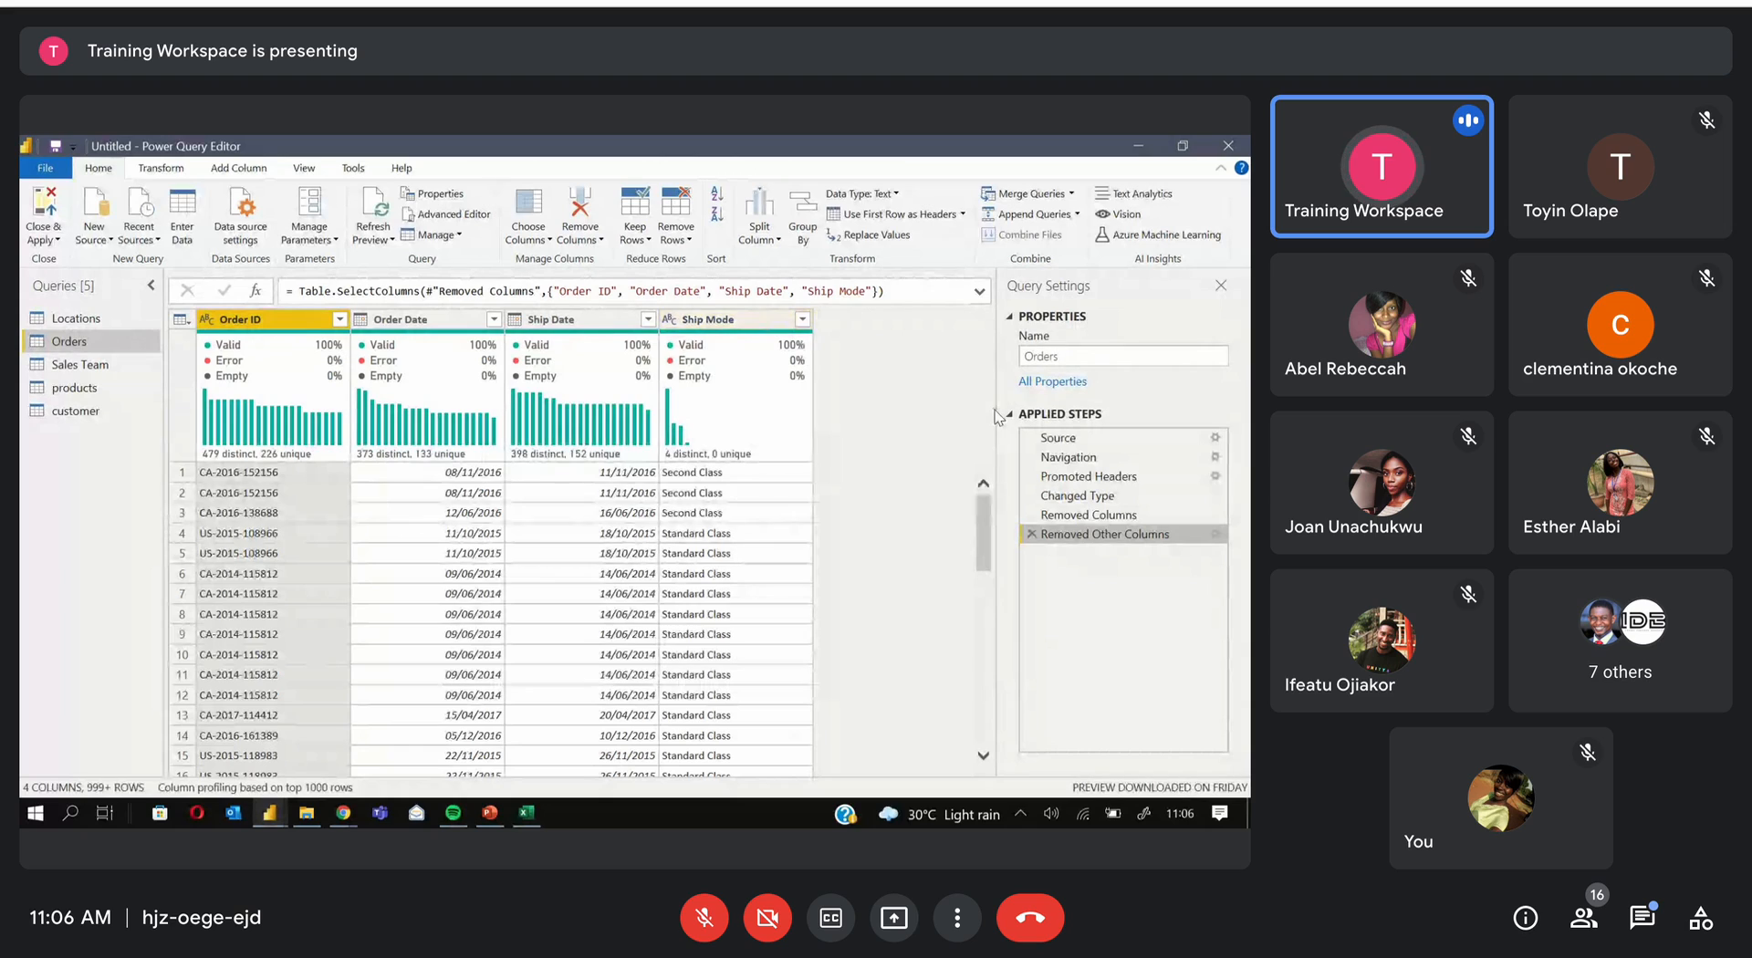
click(1031, 534)
Close the query editor without applying, and discard the pending query changes
click(62, 243)
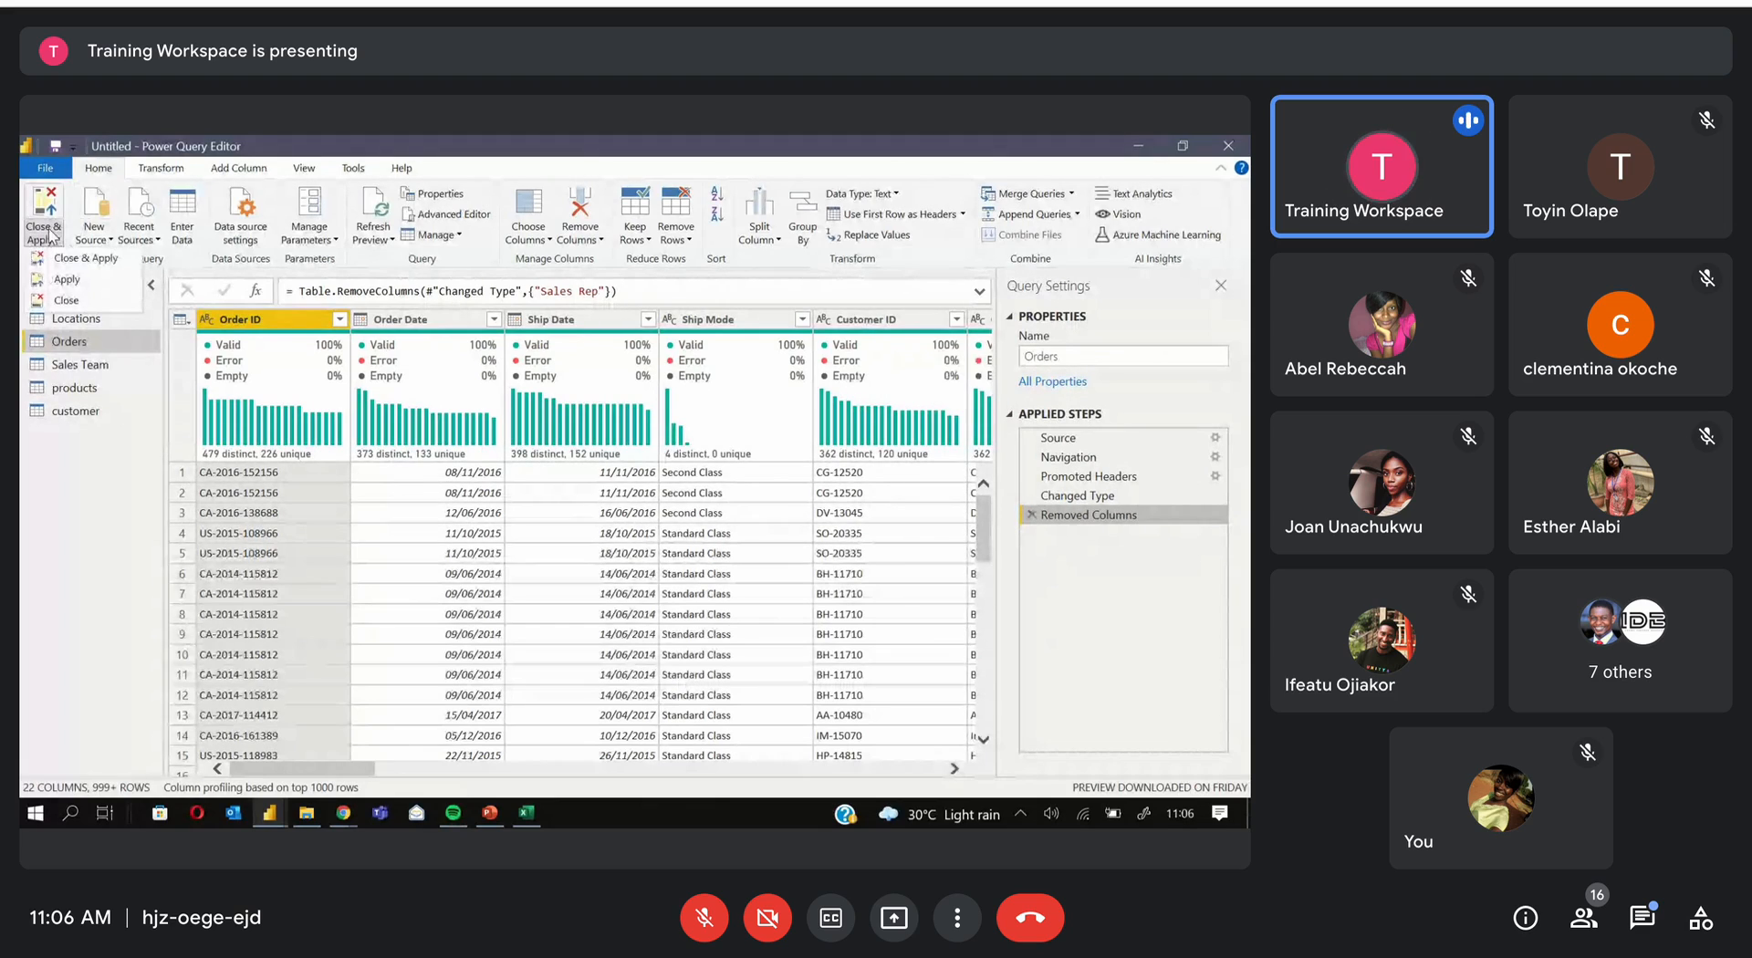
click(68, 301)
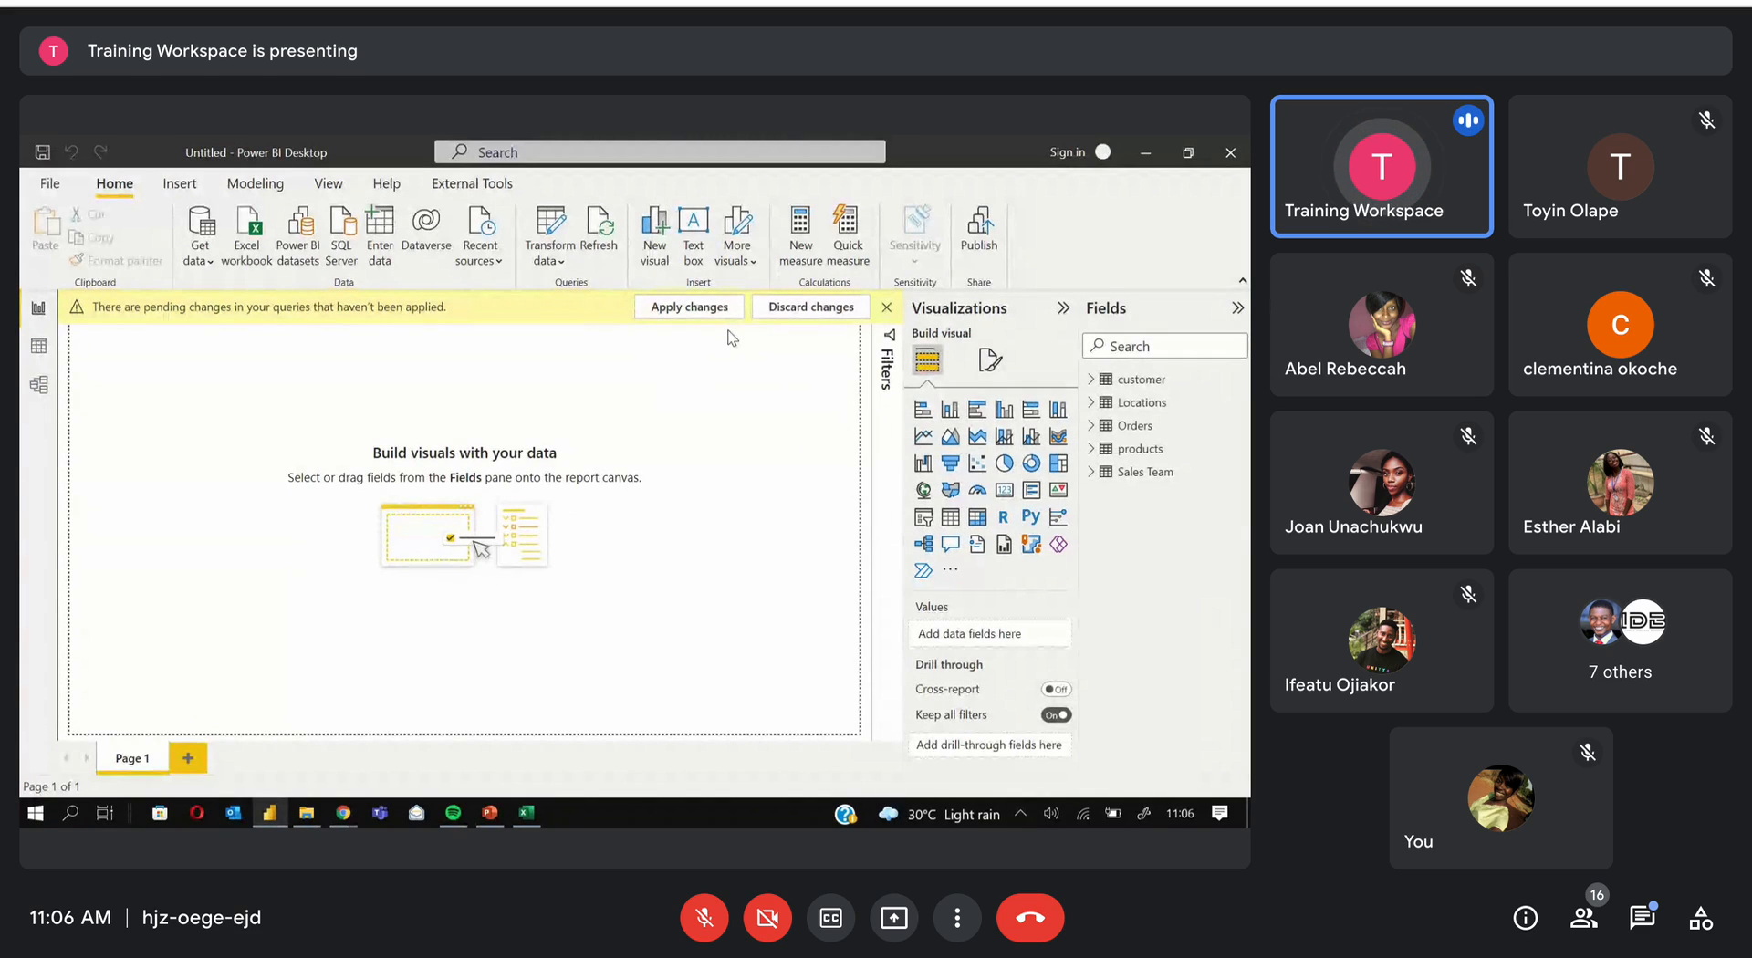
click(802, 312)
click(737, 523)
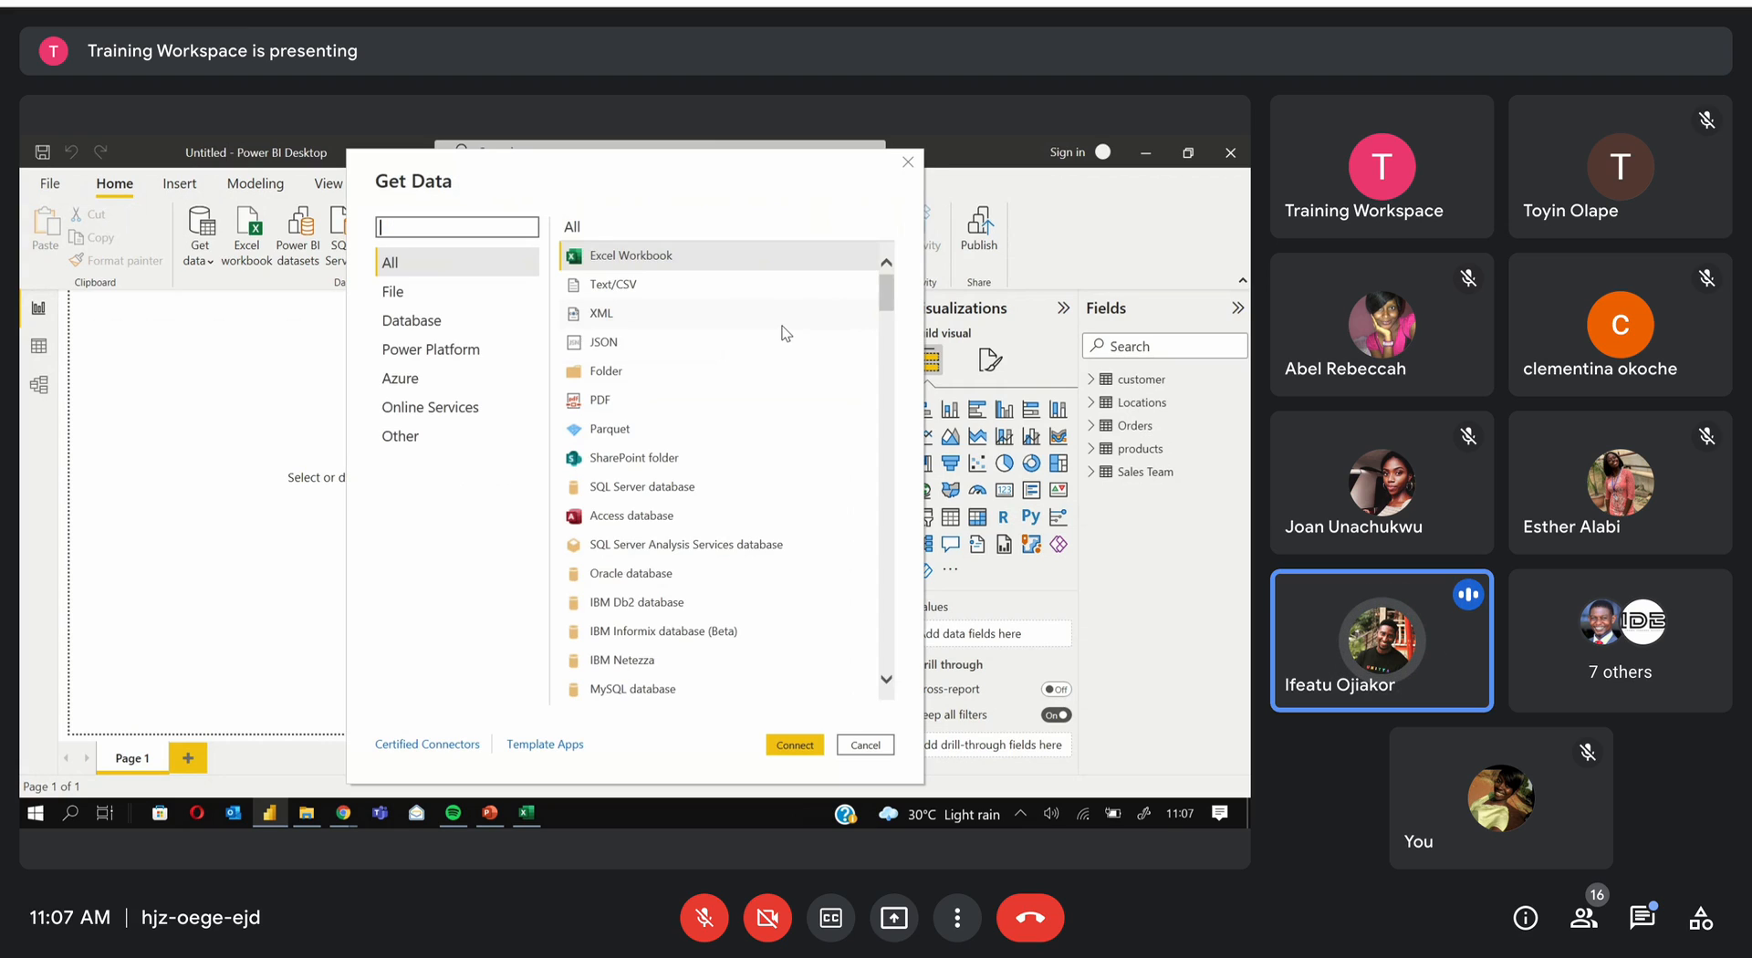
click(906, 164)
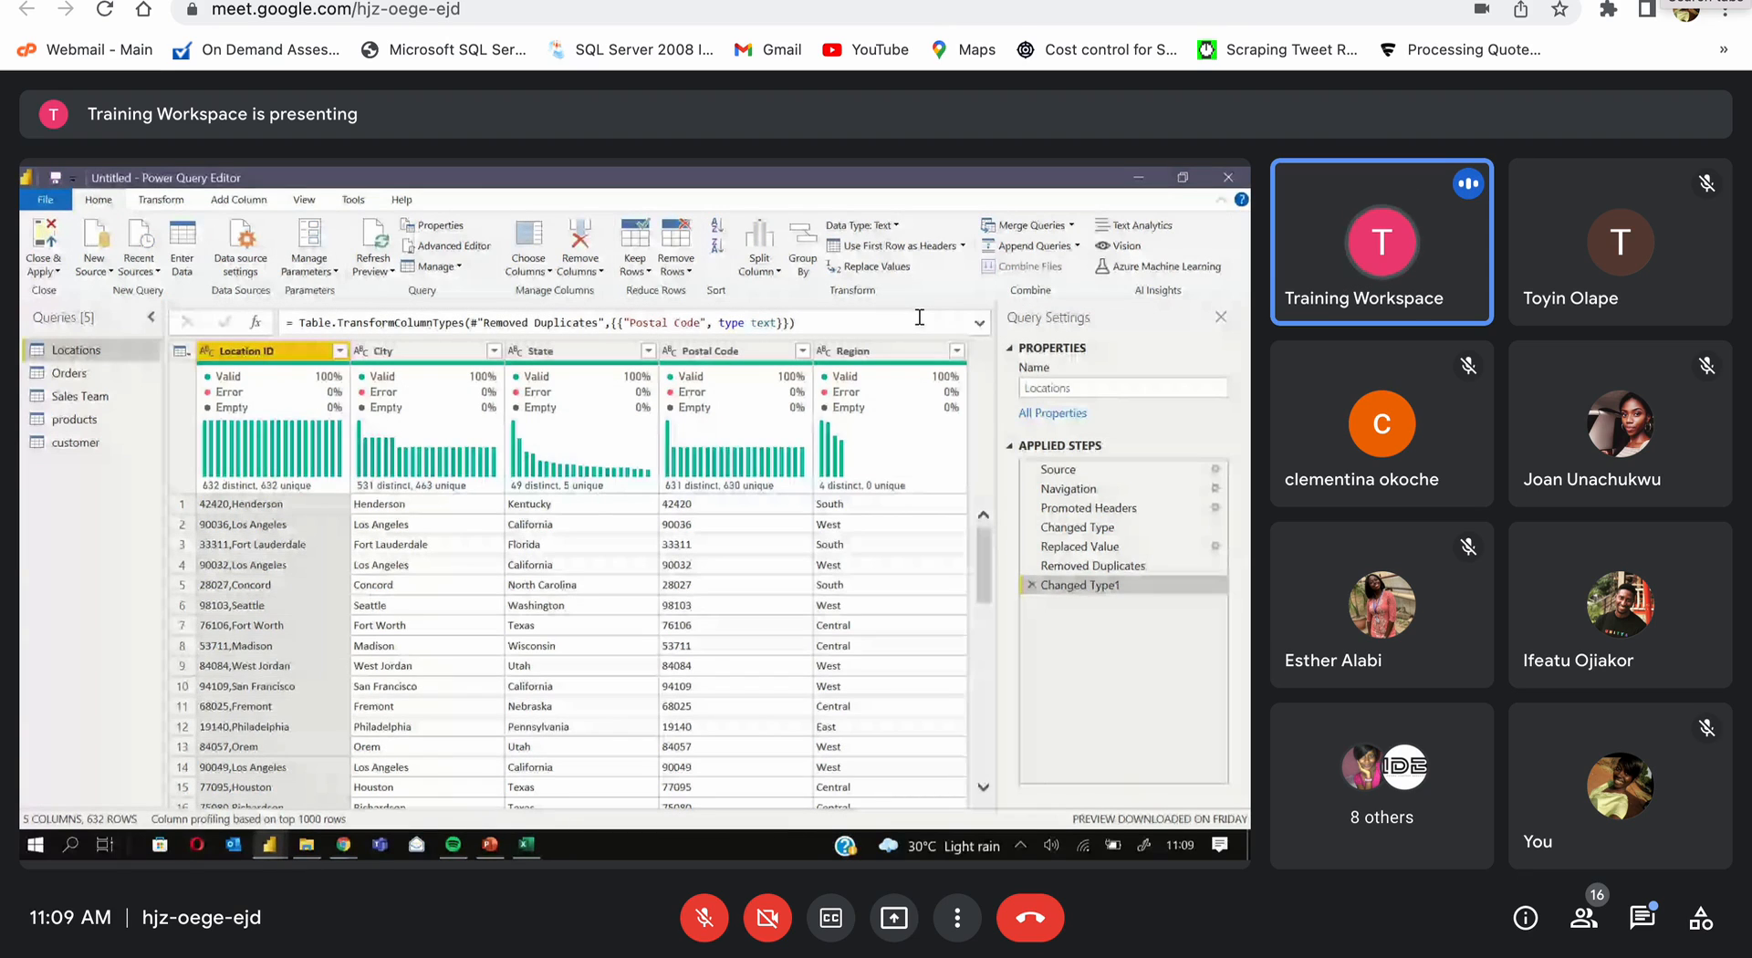
Try splitting the Location ID column in the Locations query at each occurrence of a space delimiter
click(162, 200)
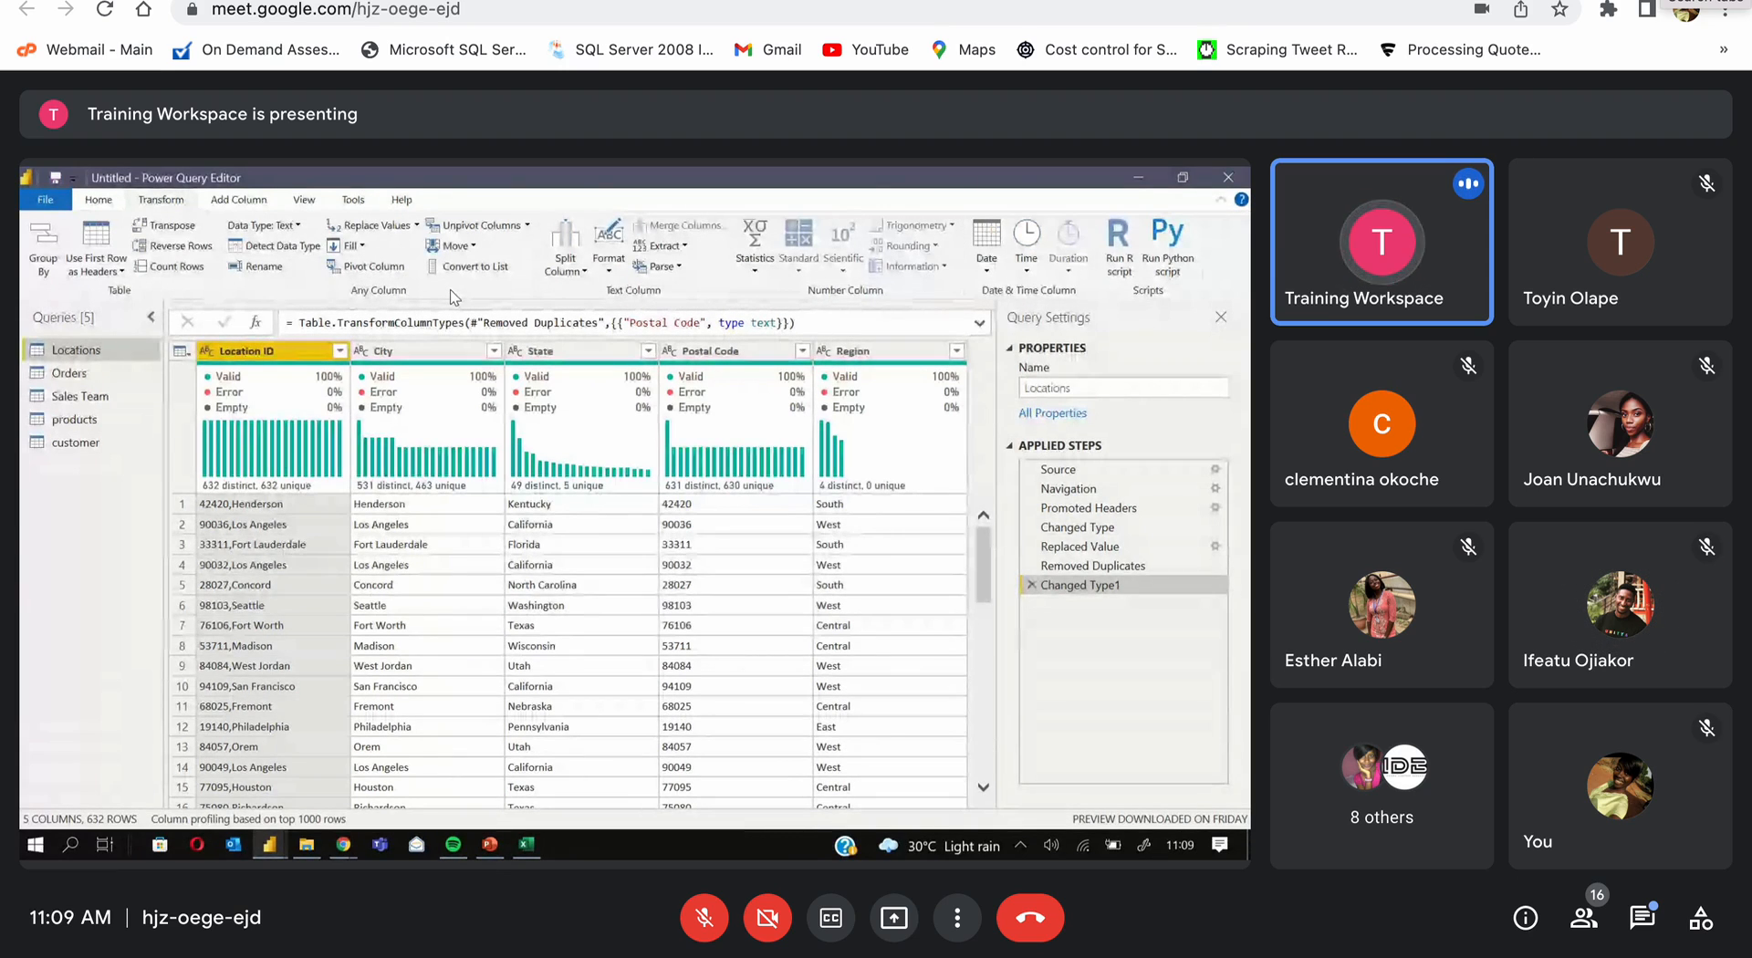
mouse_move(572, 390)
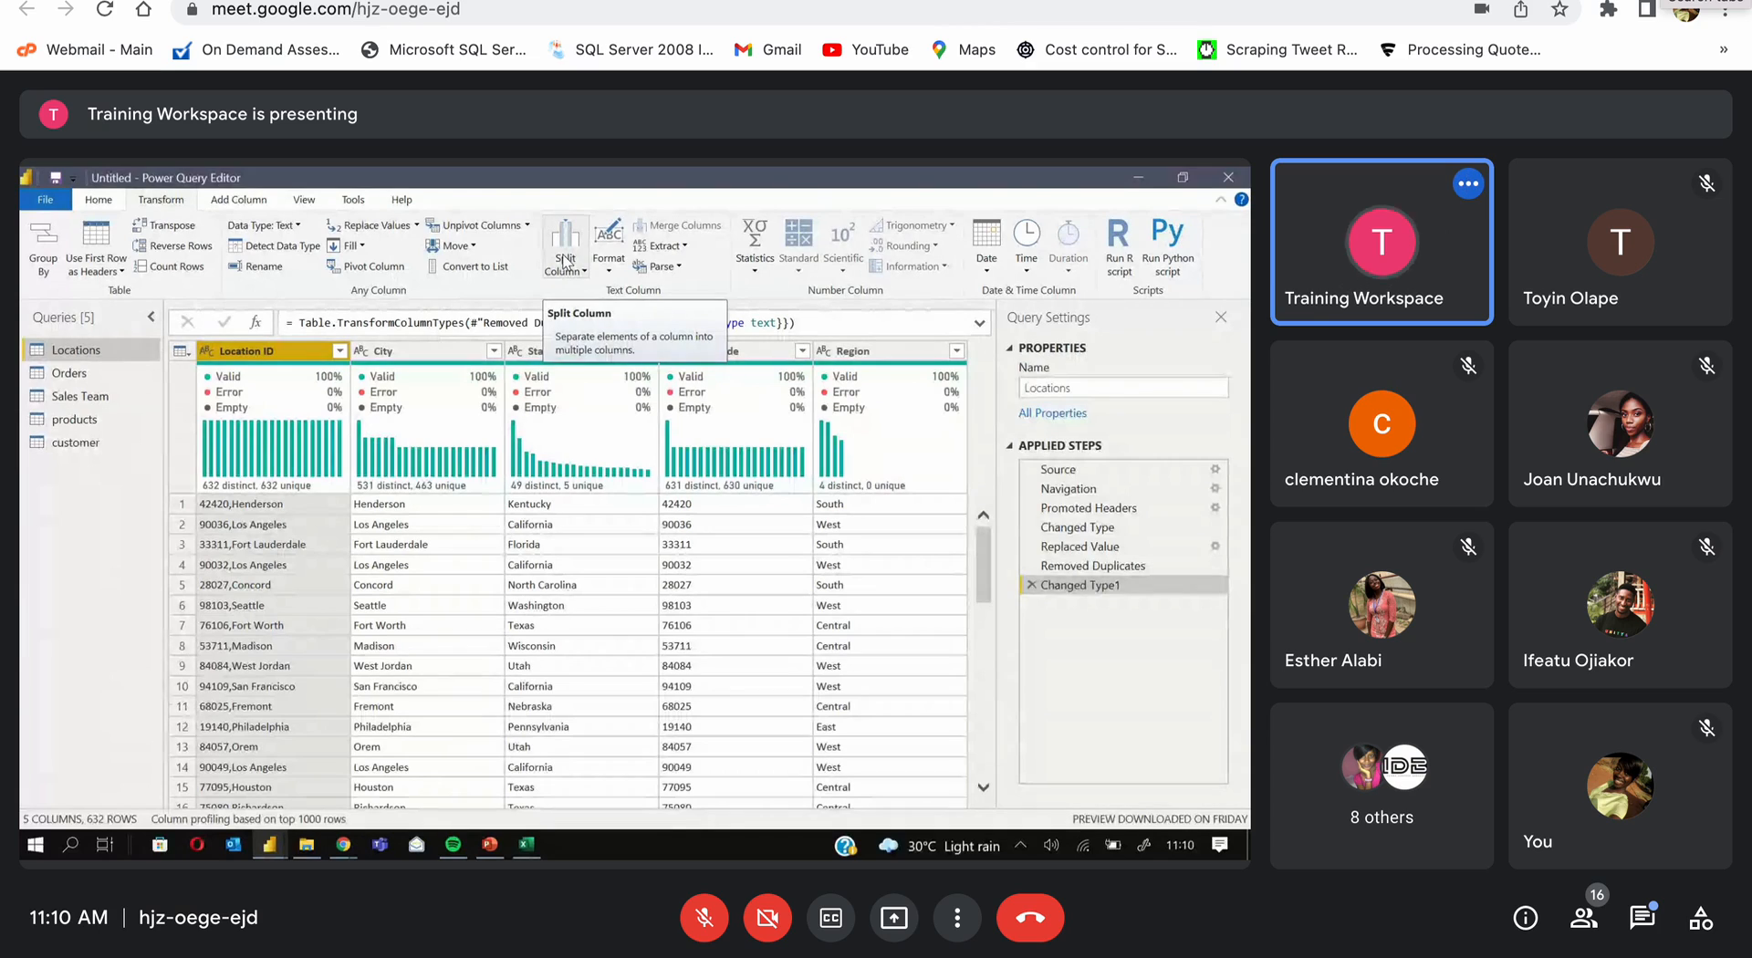
right_click(310, 344)
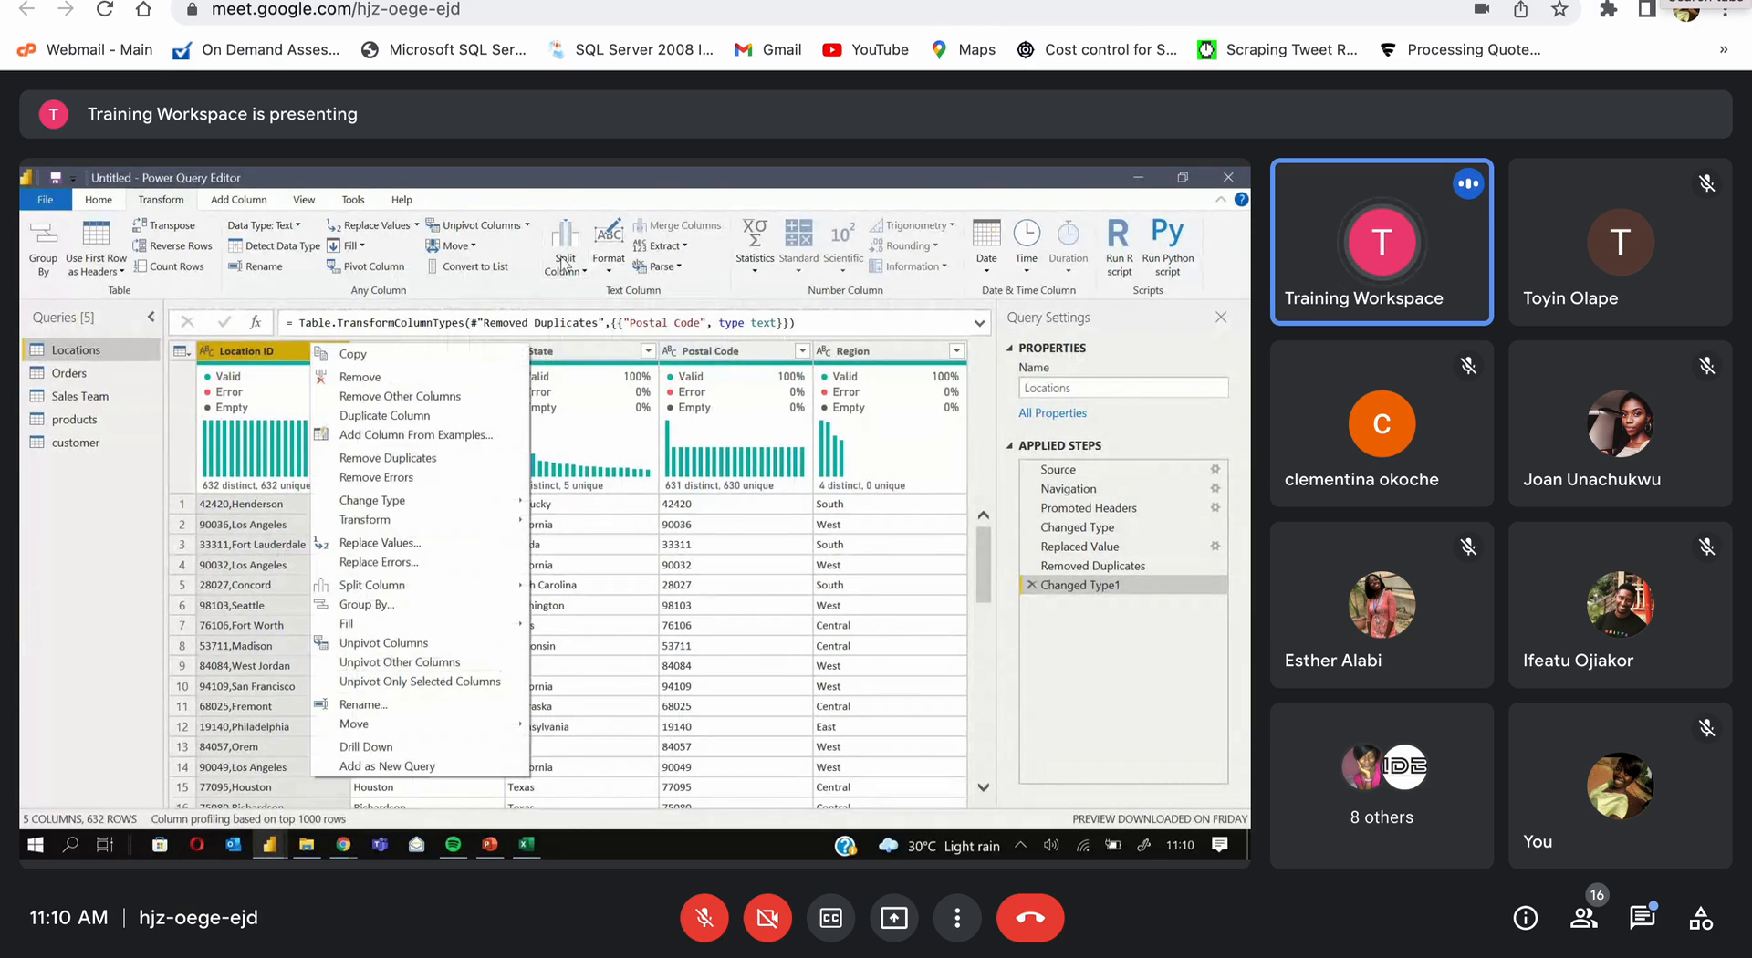
click(567, 265)
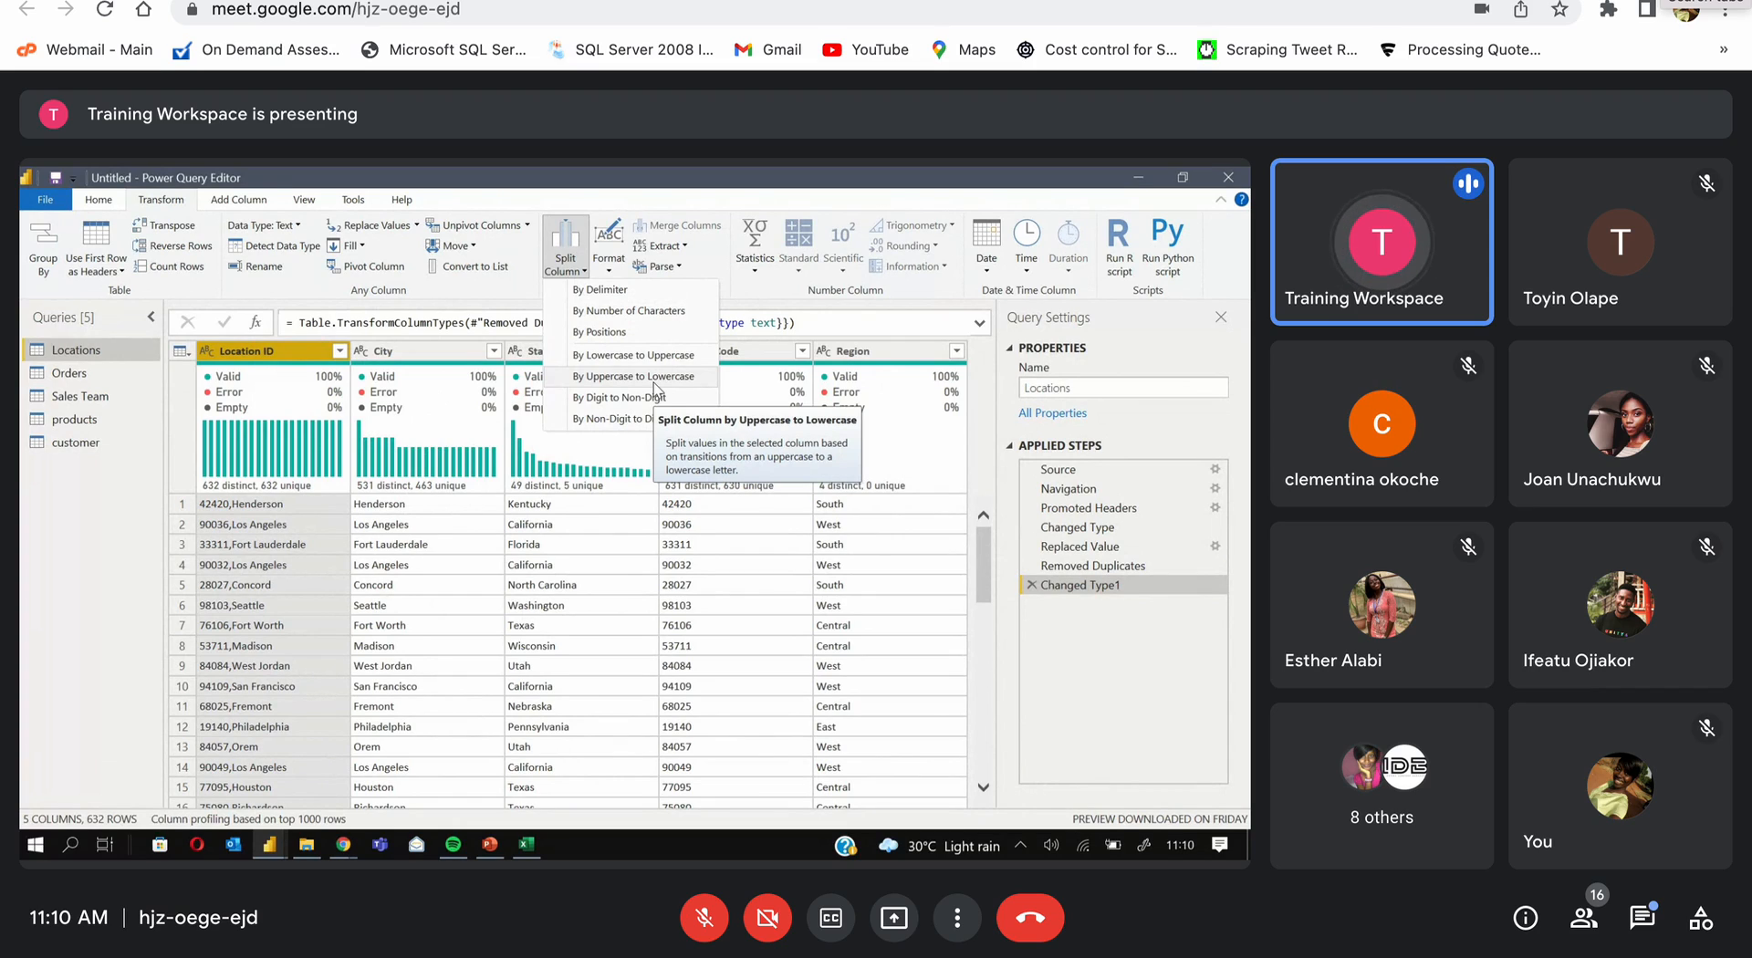
click(648, 290)
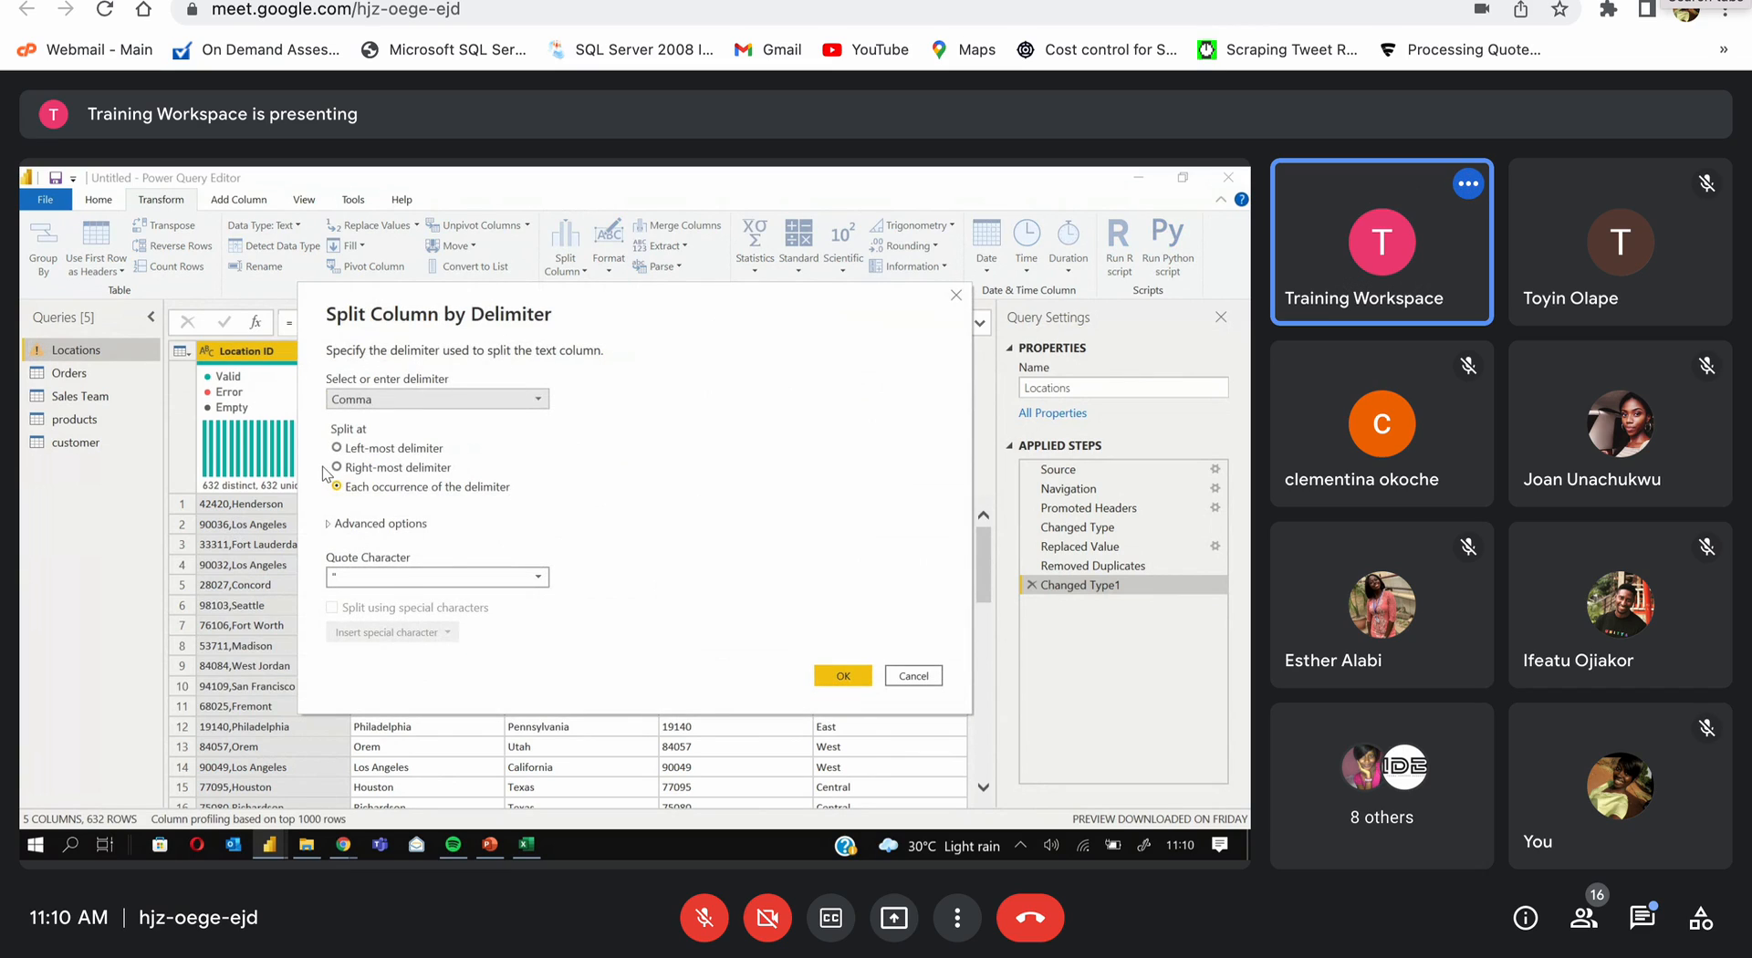
click(391, 402)
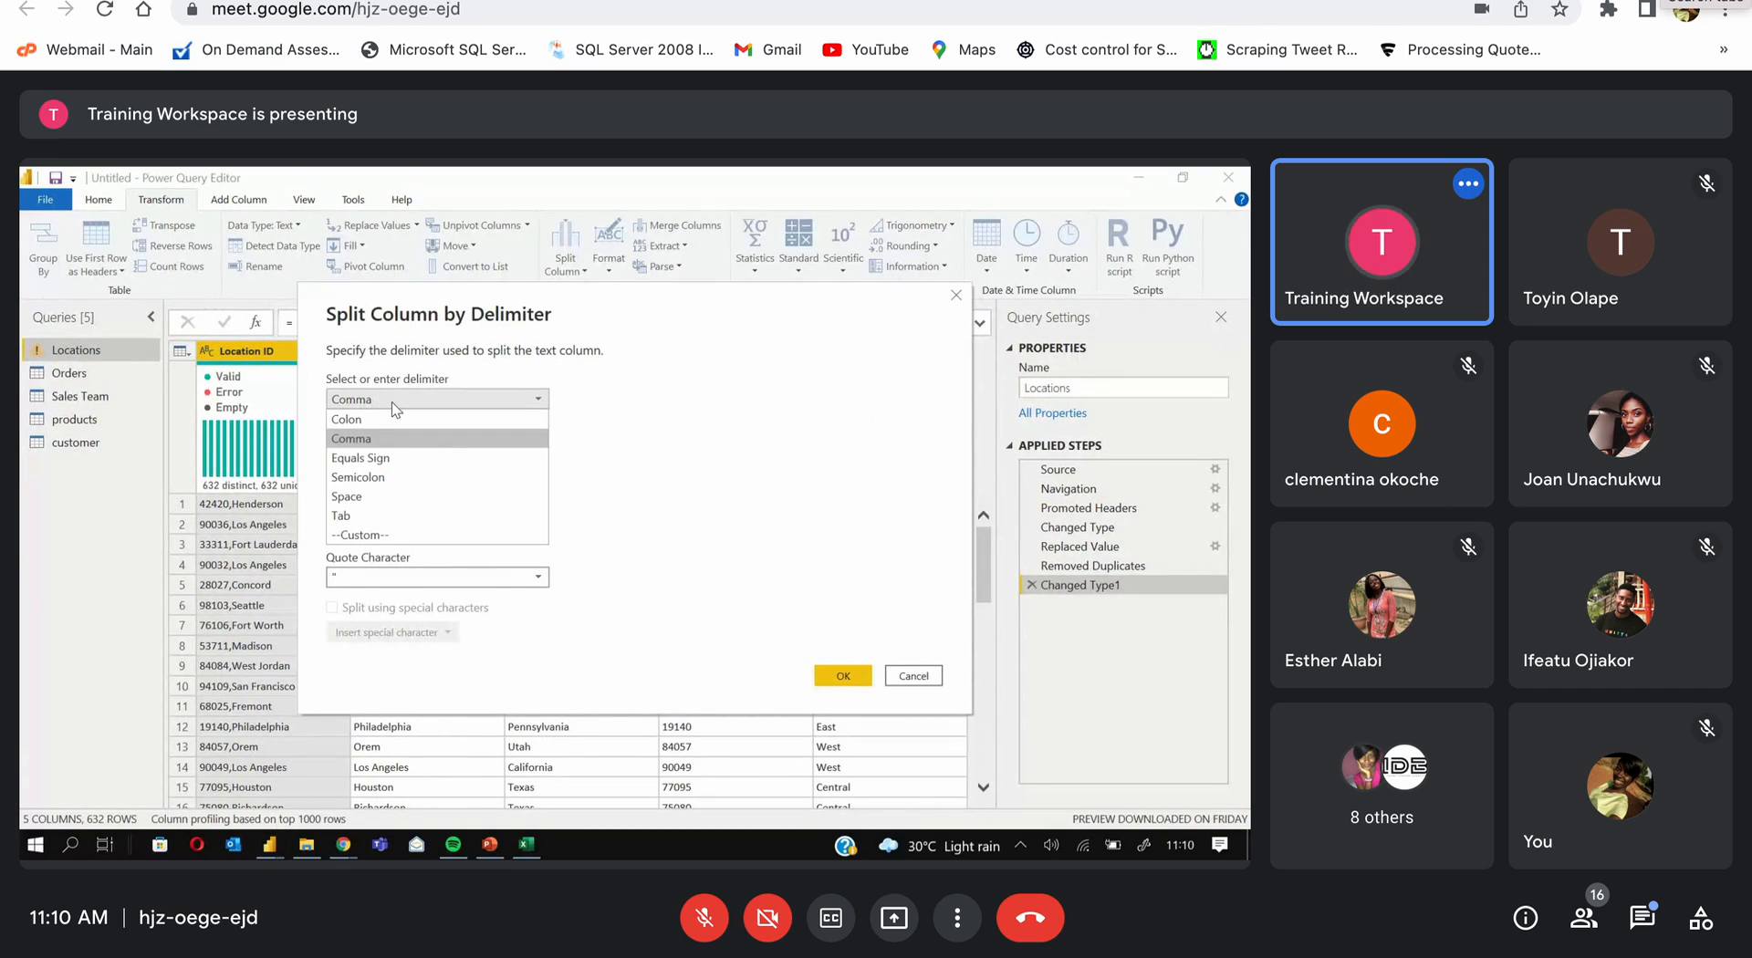
click(392, 533)
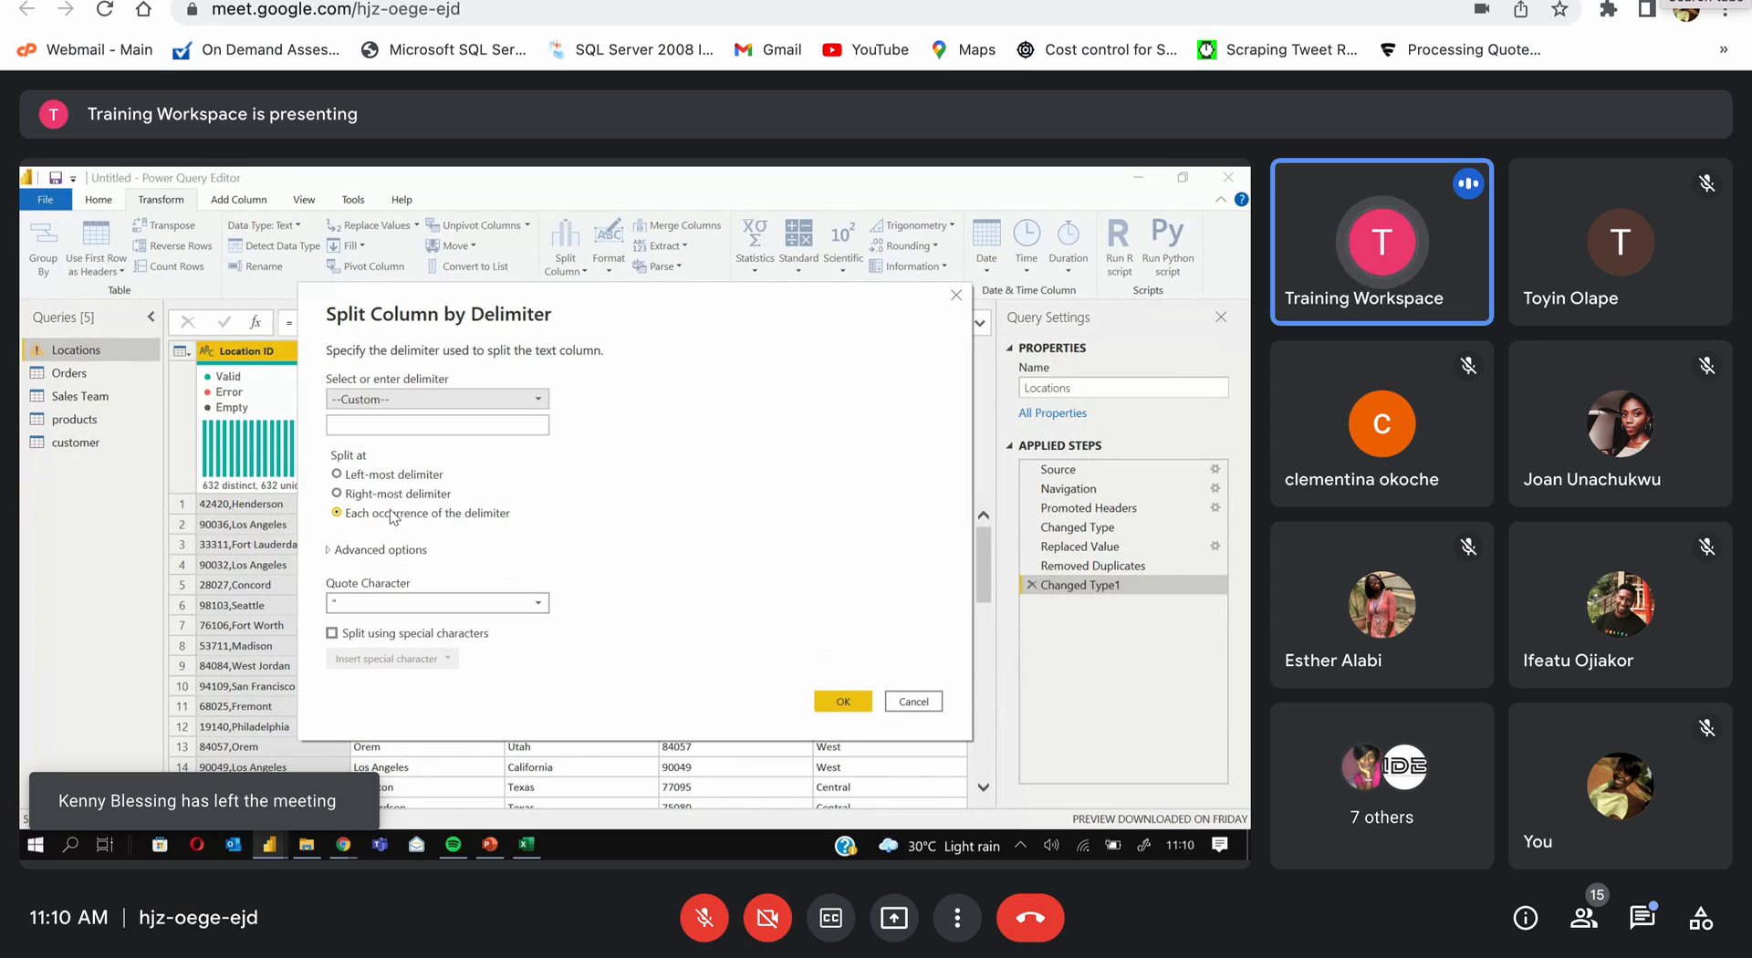
click(382, 425)
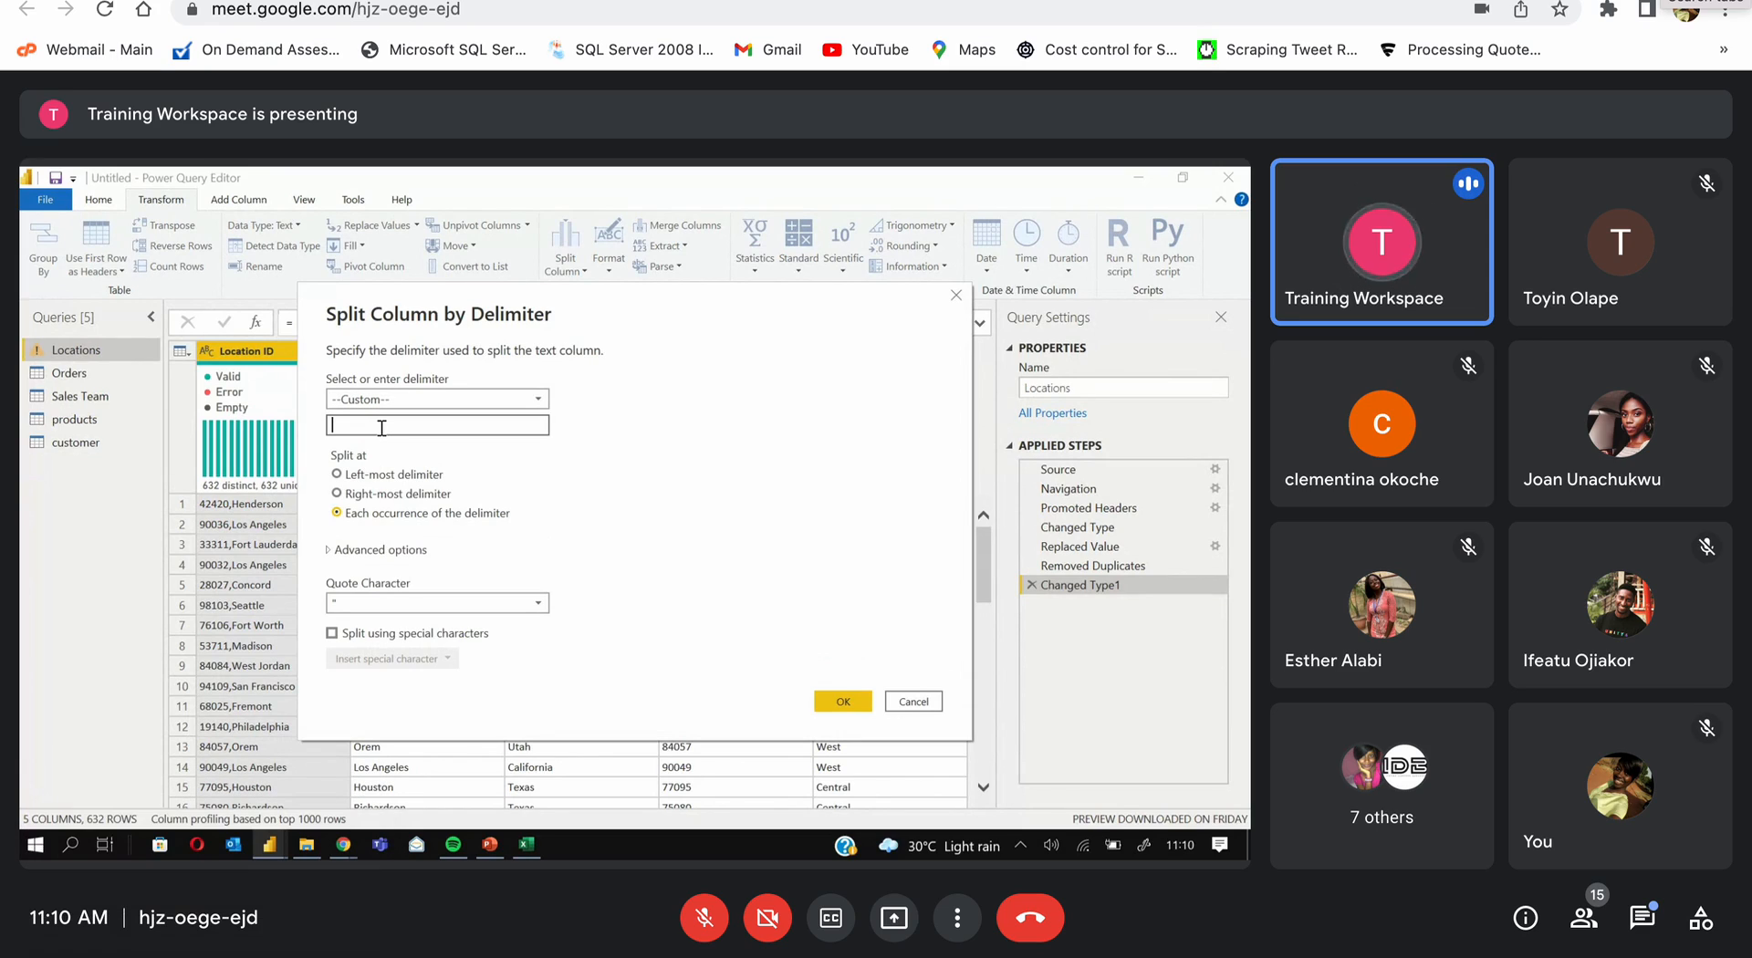
text(F)
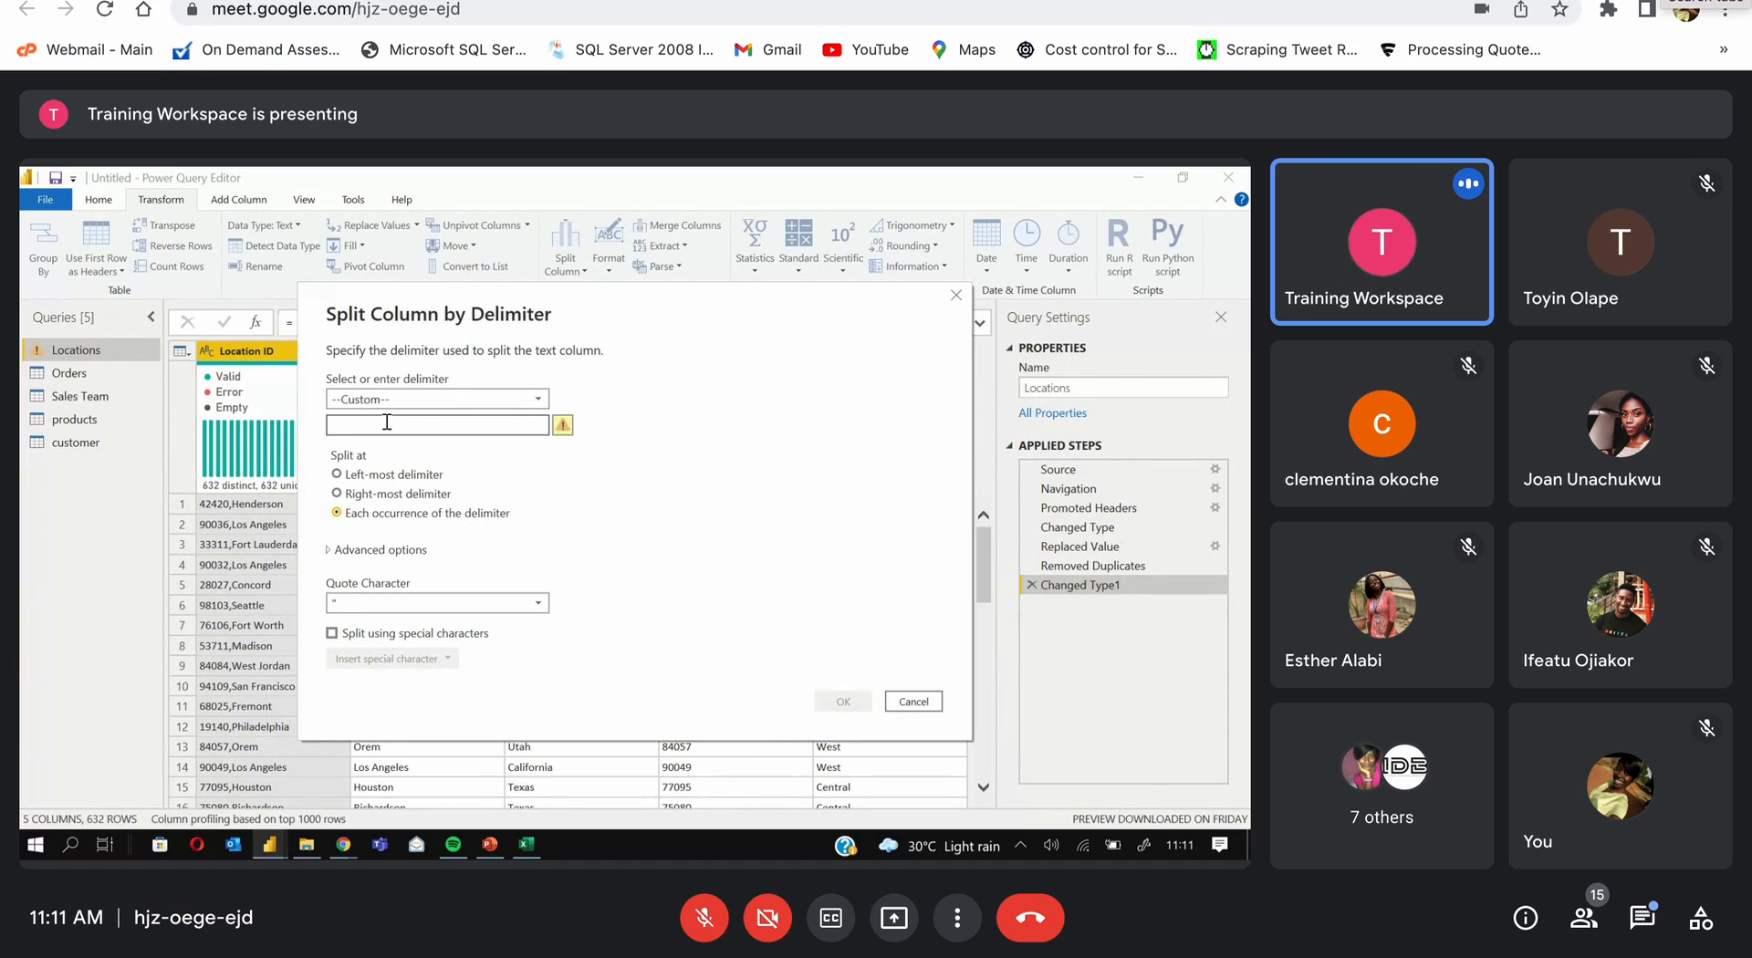
click(387, 399)
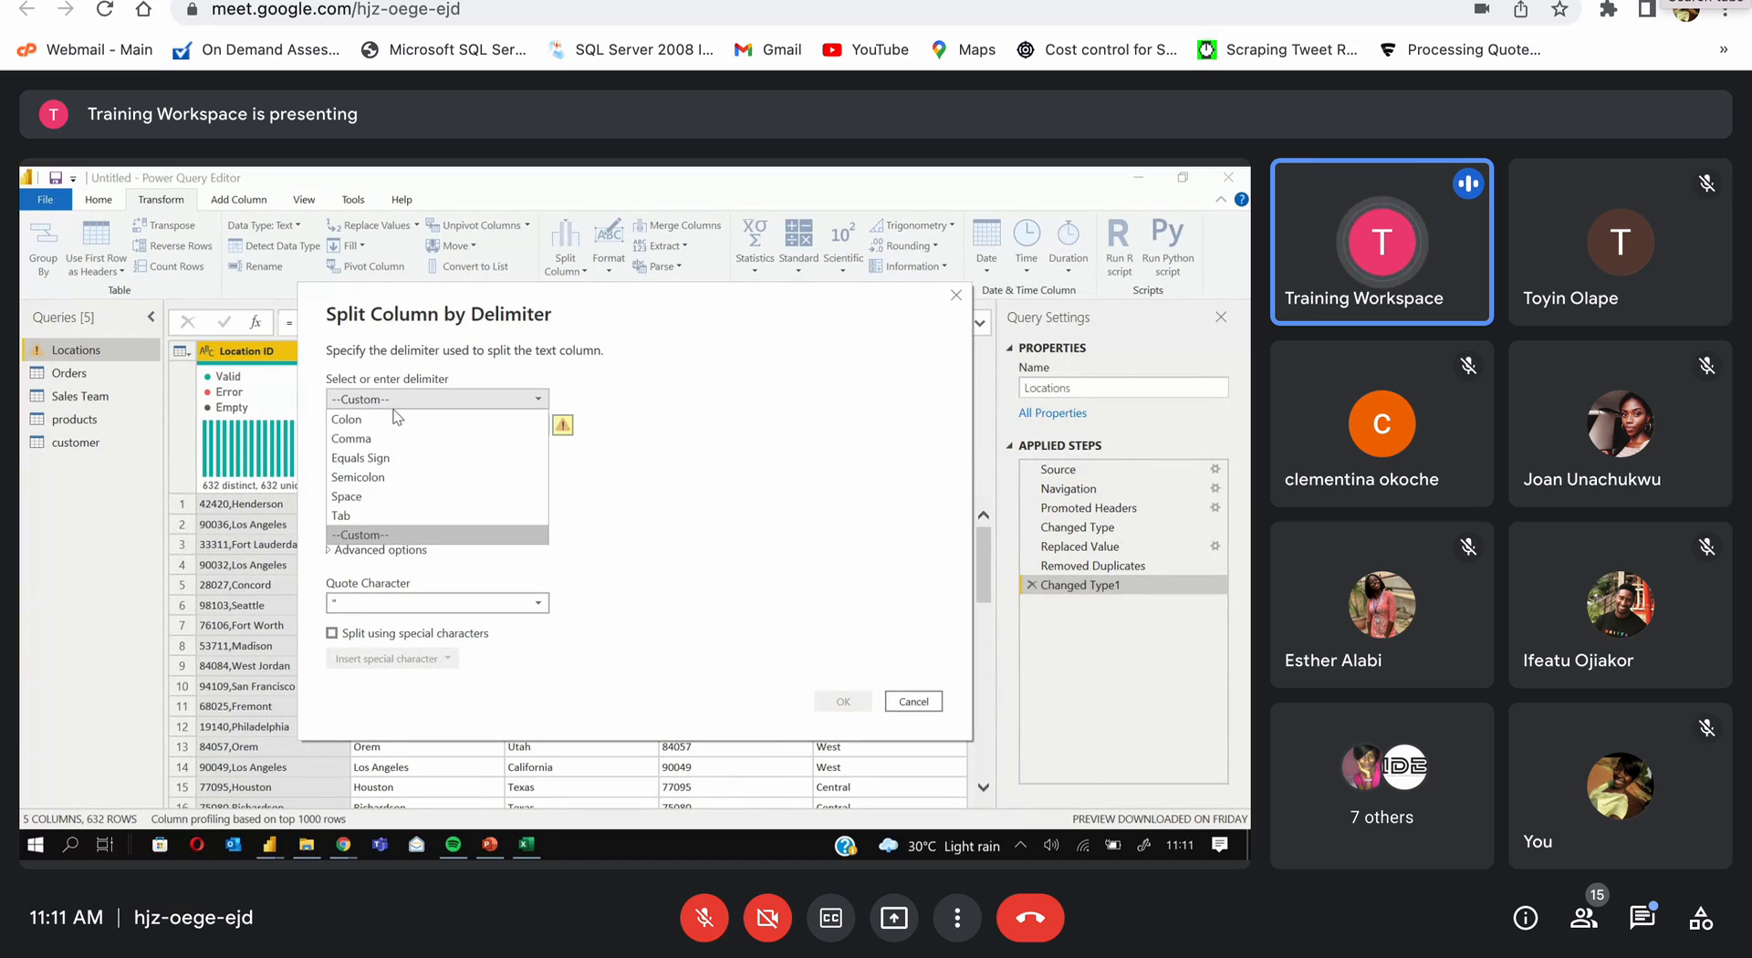
click(387, 497)
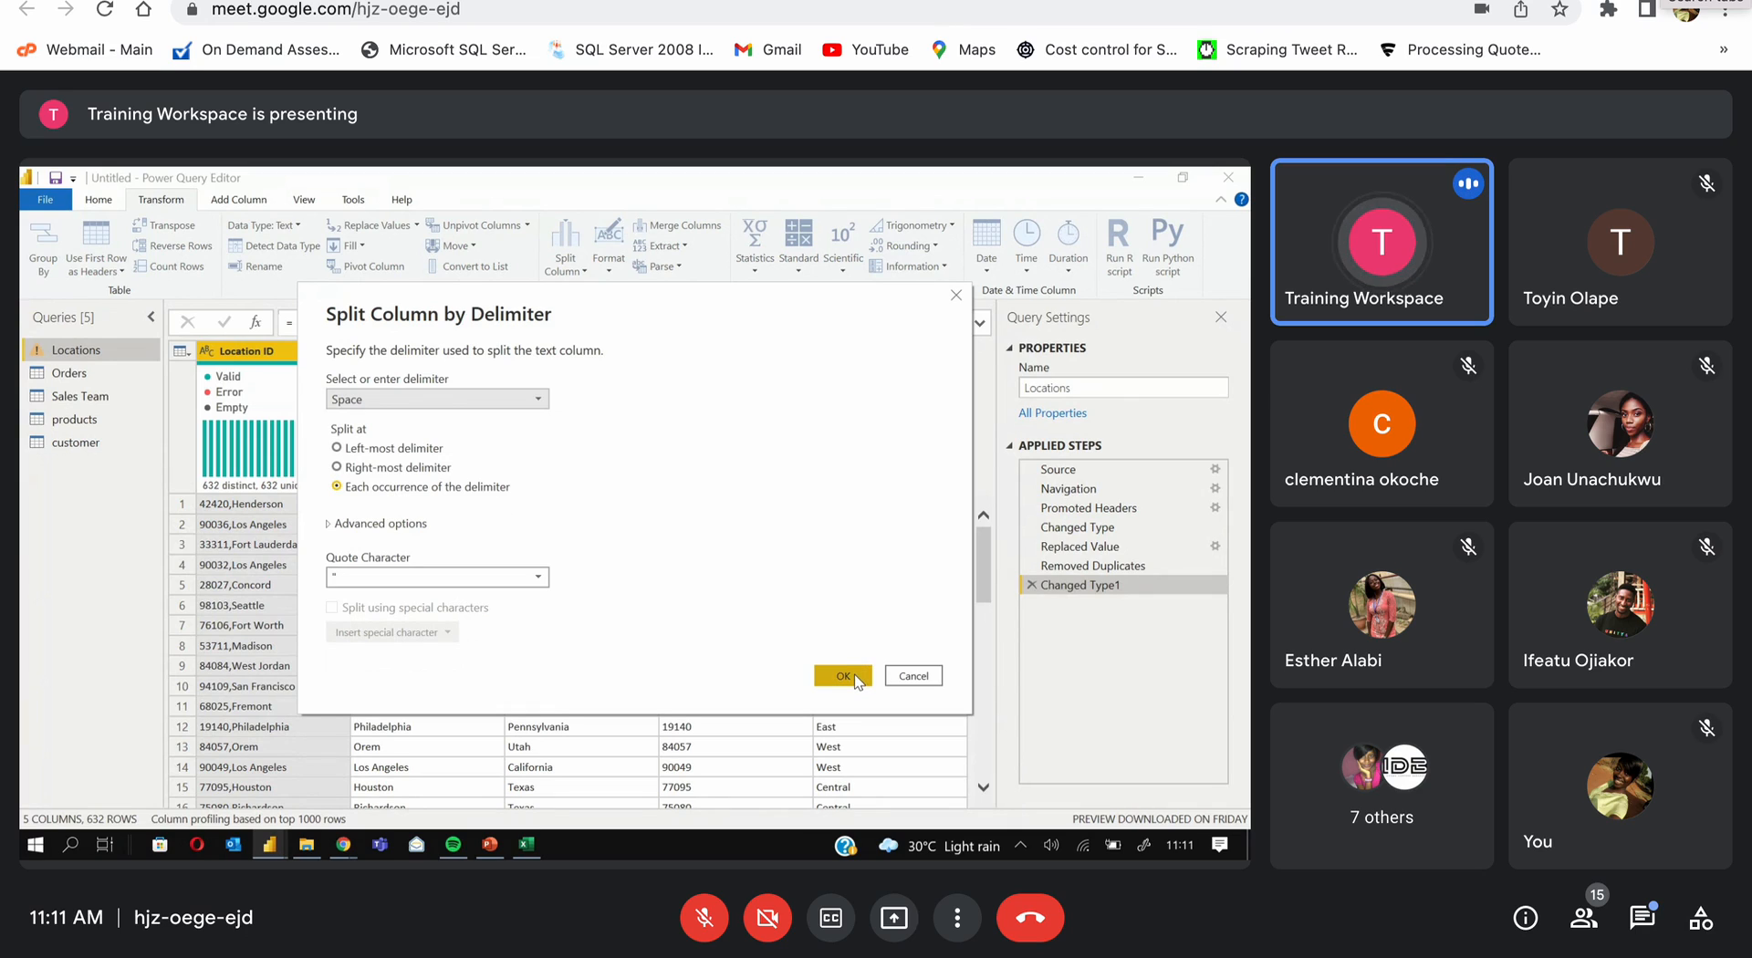
click(855, 676)
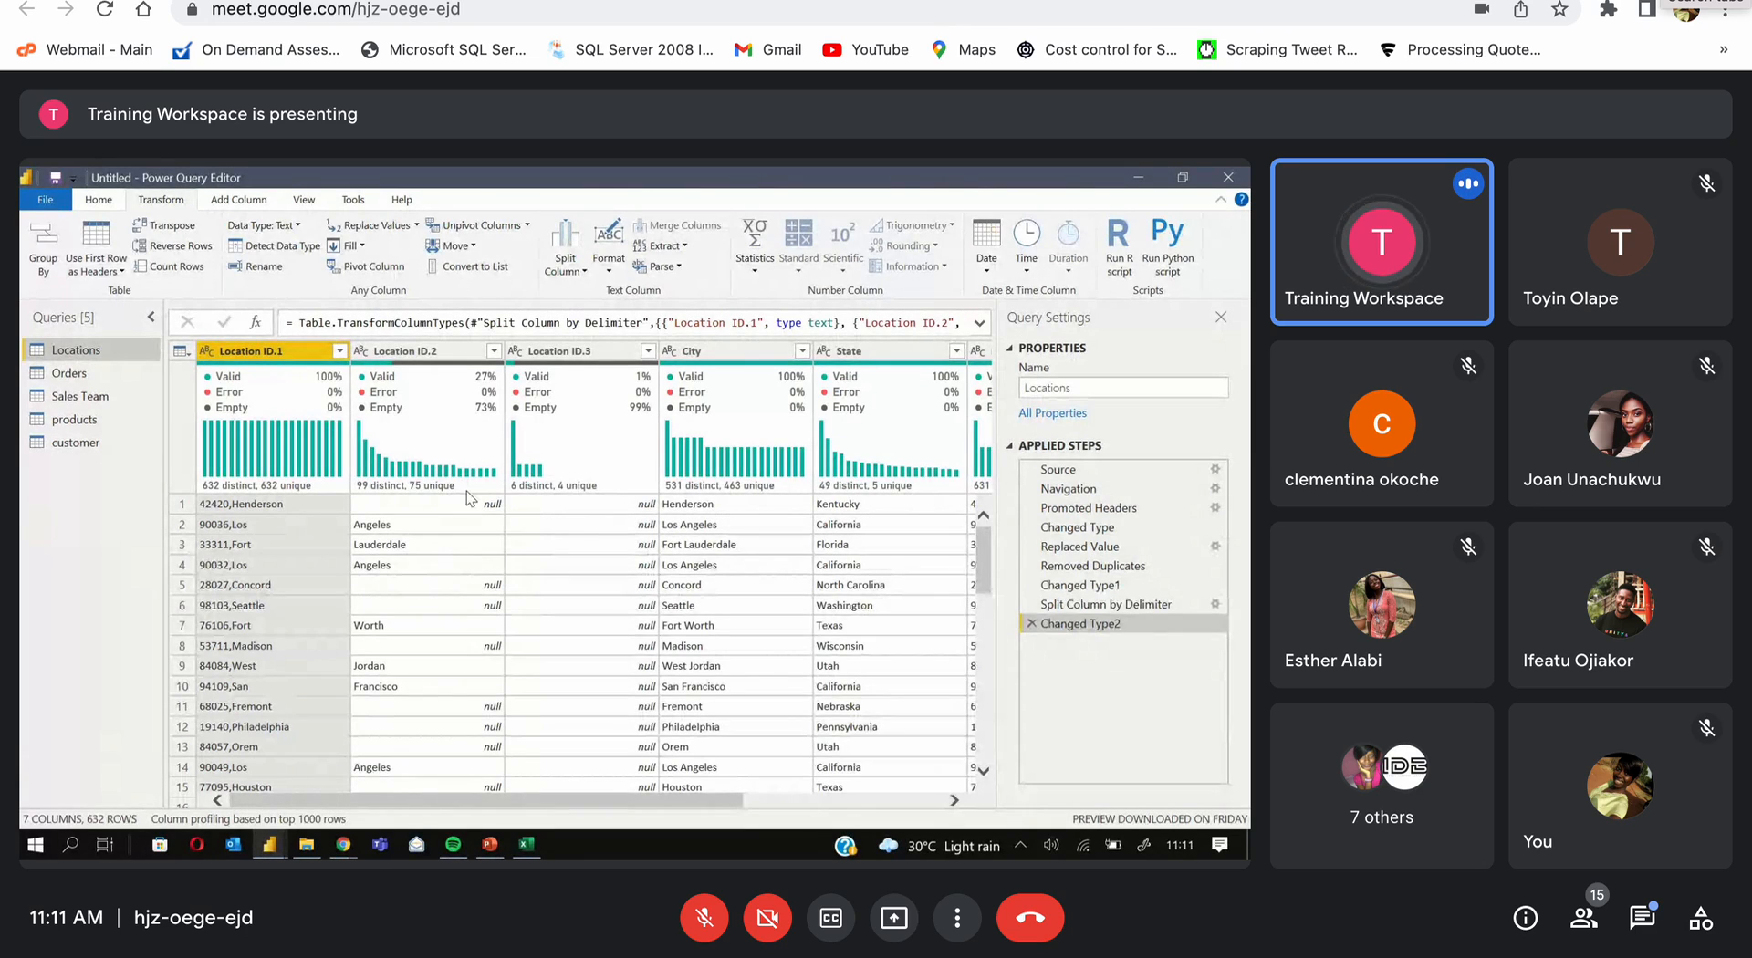
Delete the Changed Type2 step from Locations and change the Location ID split delimiter to Comma
click(1029, 624)
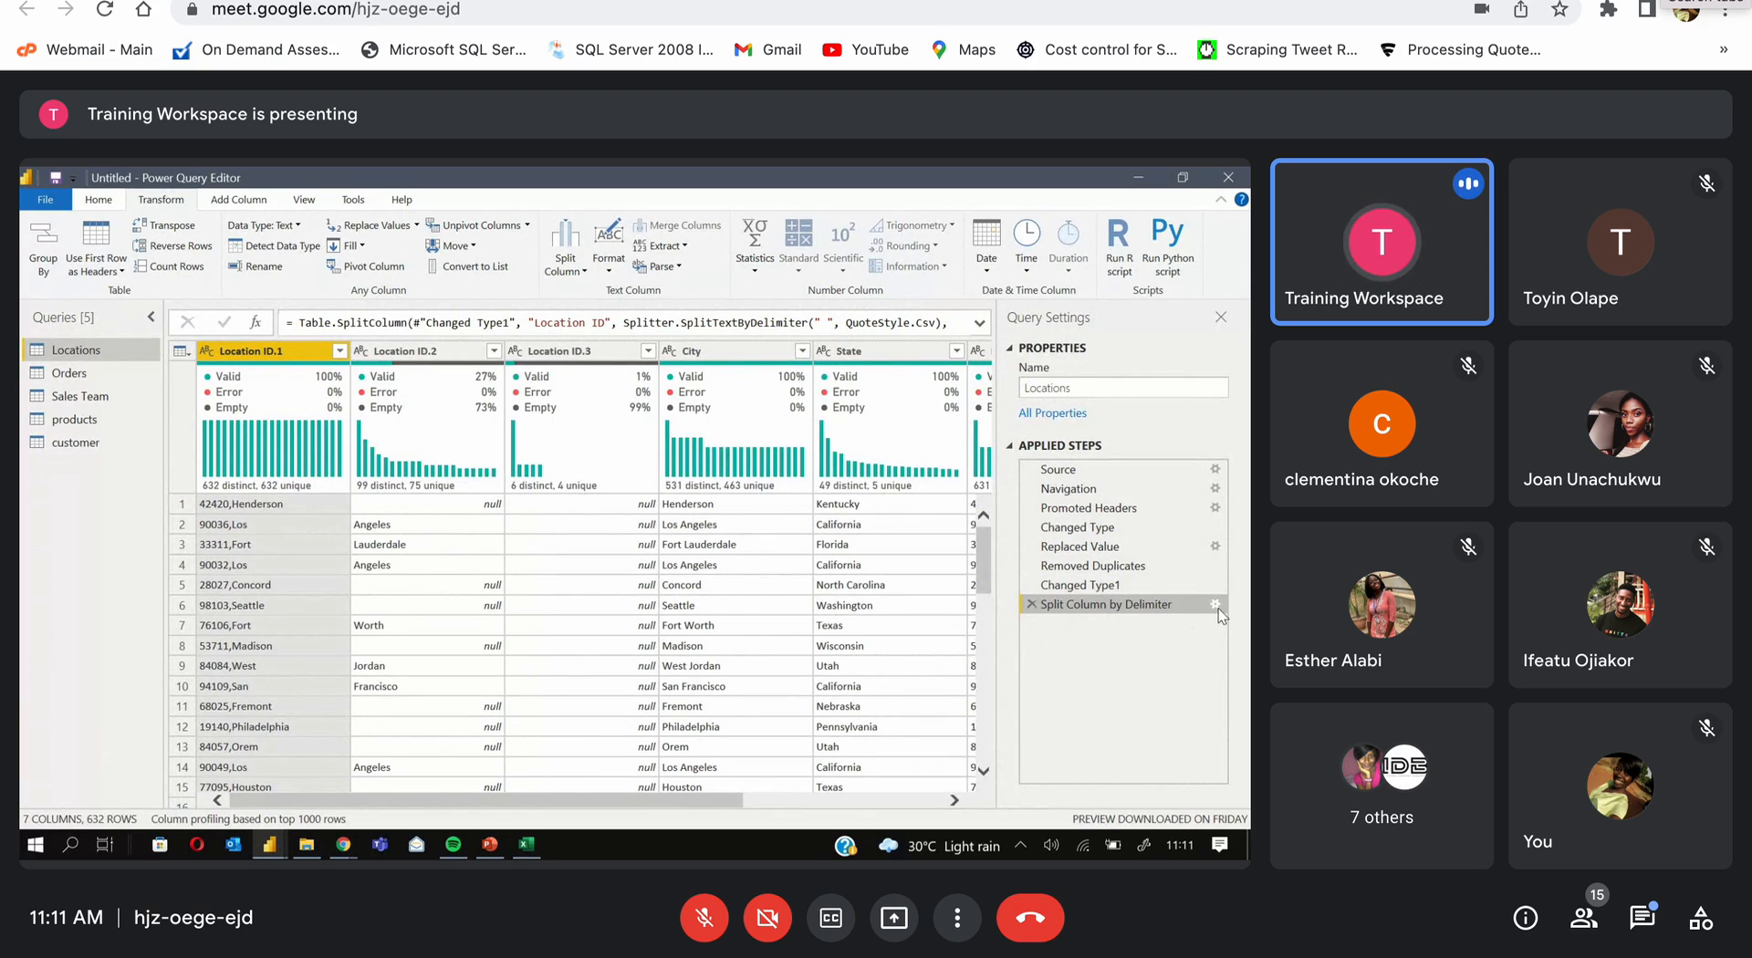
click(1215, 605)
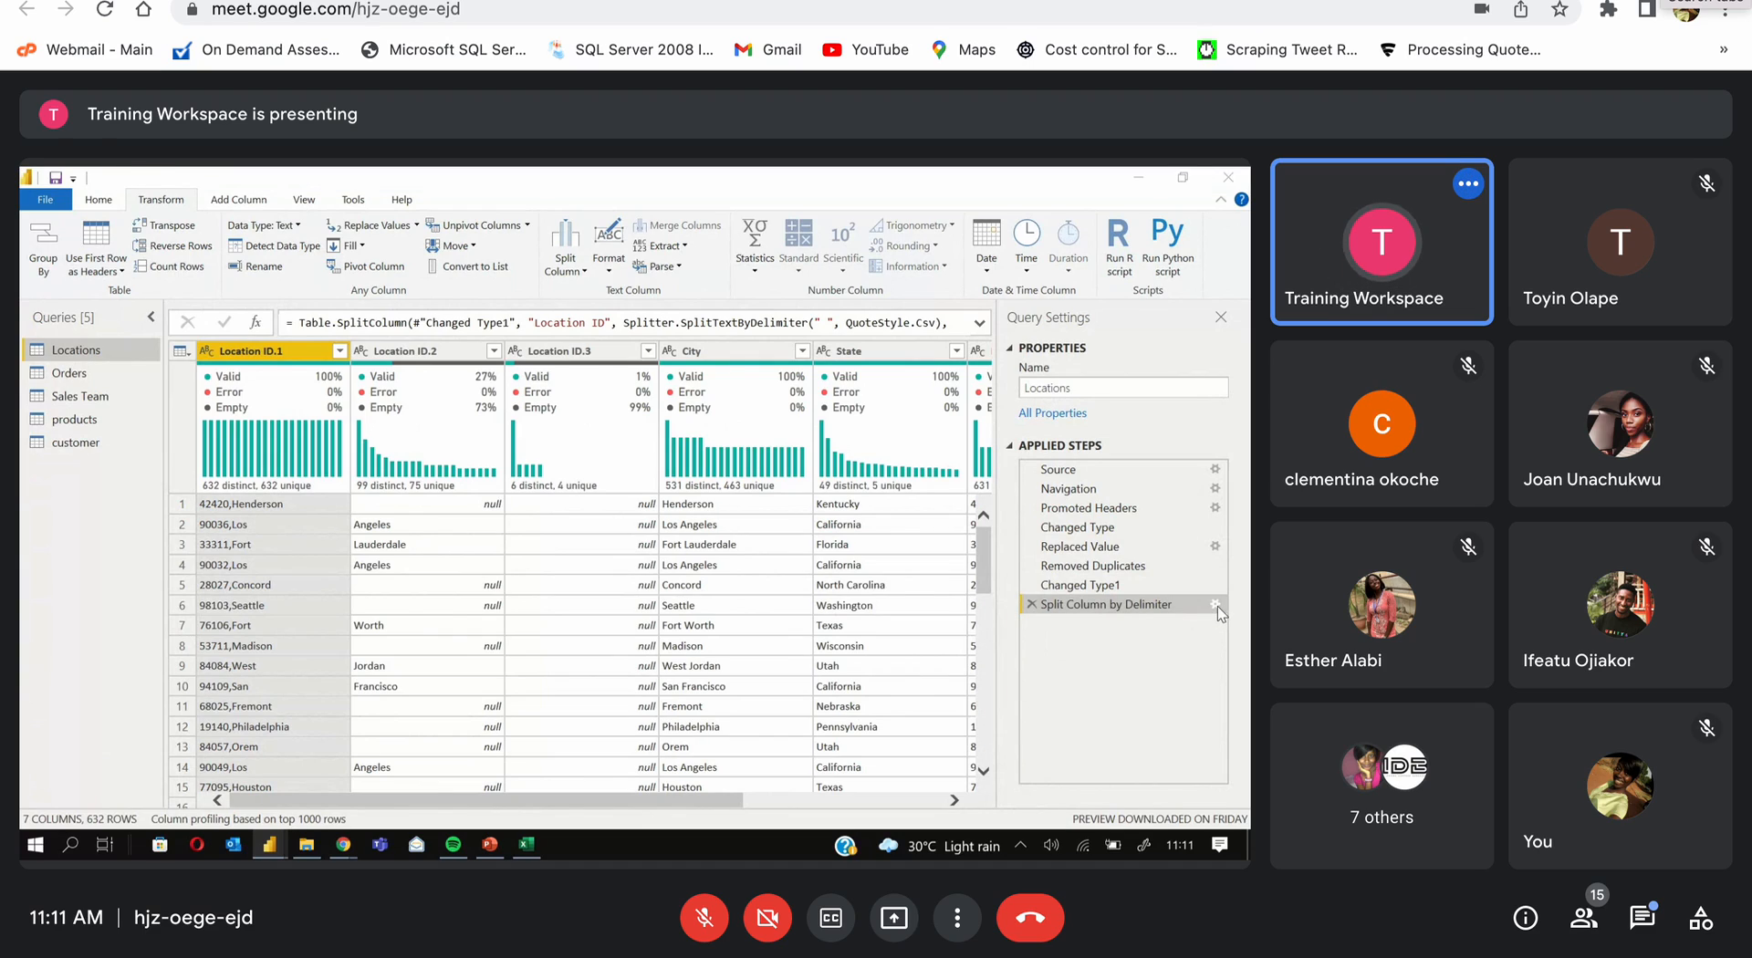
click(443, 402)
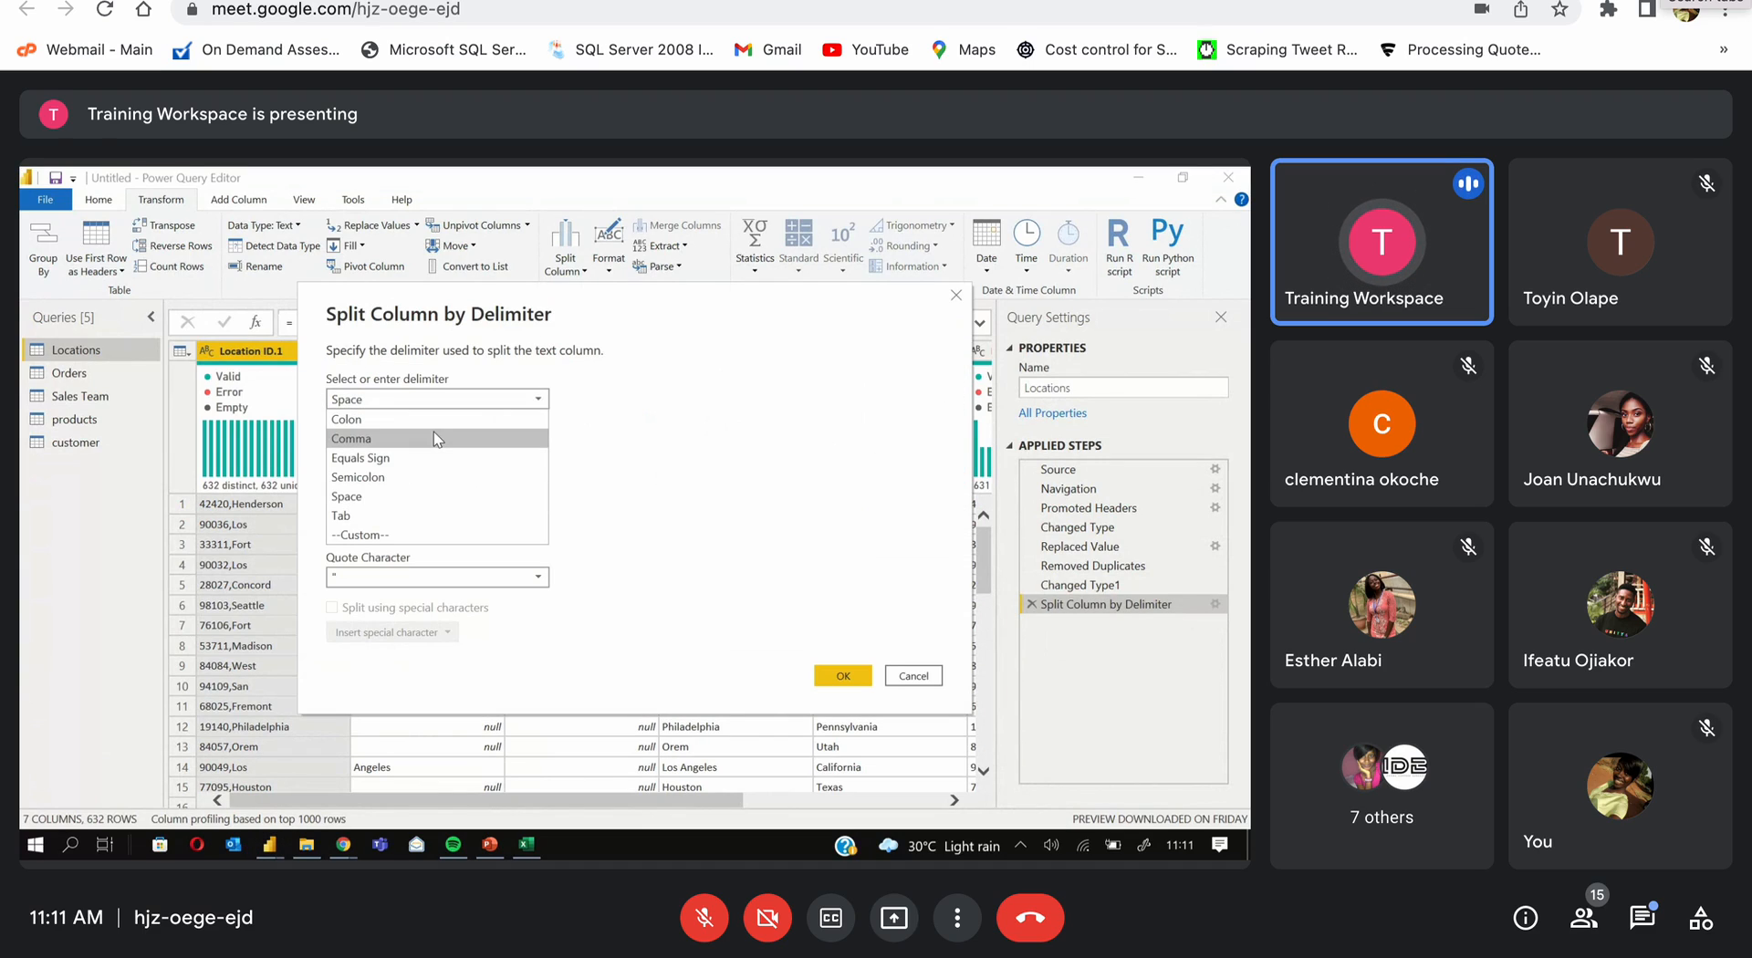
click(434, 436)
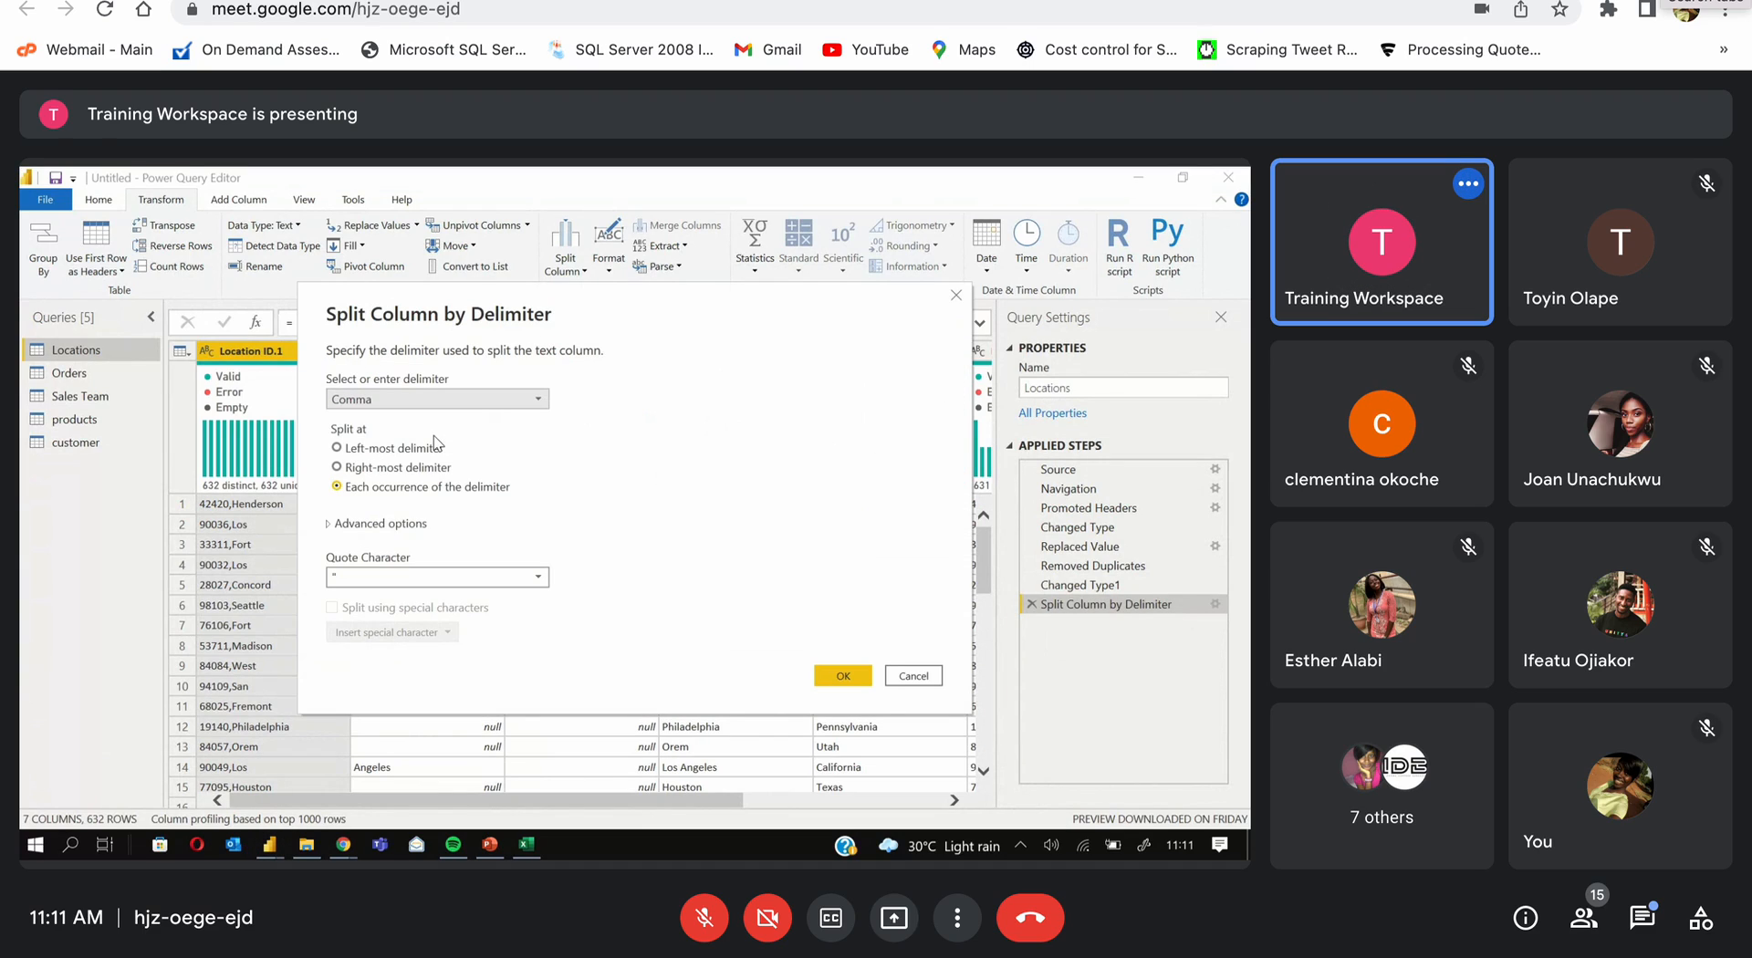
click(842, 678)
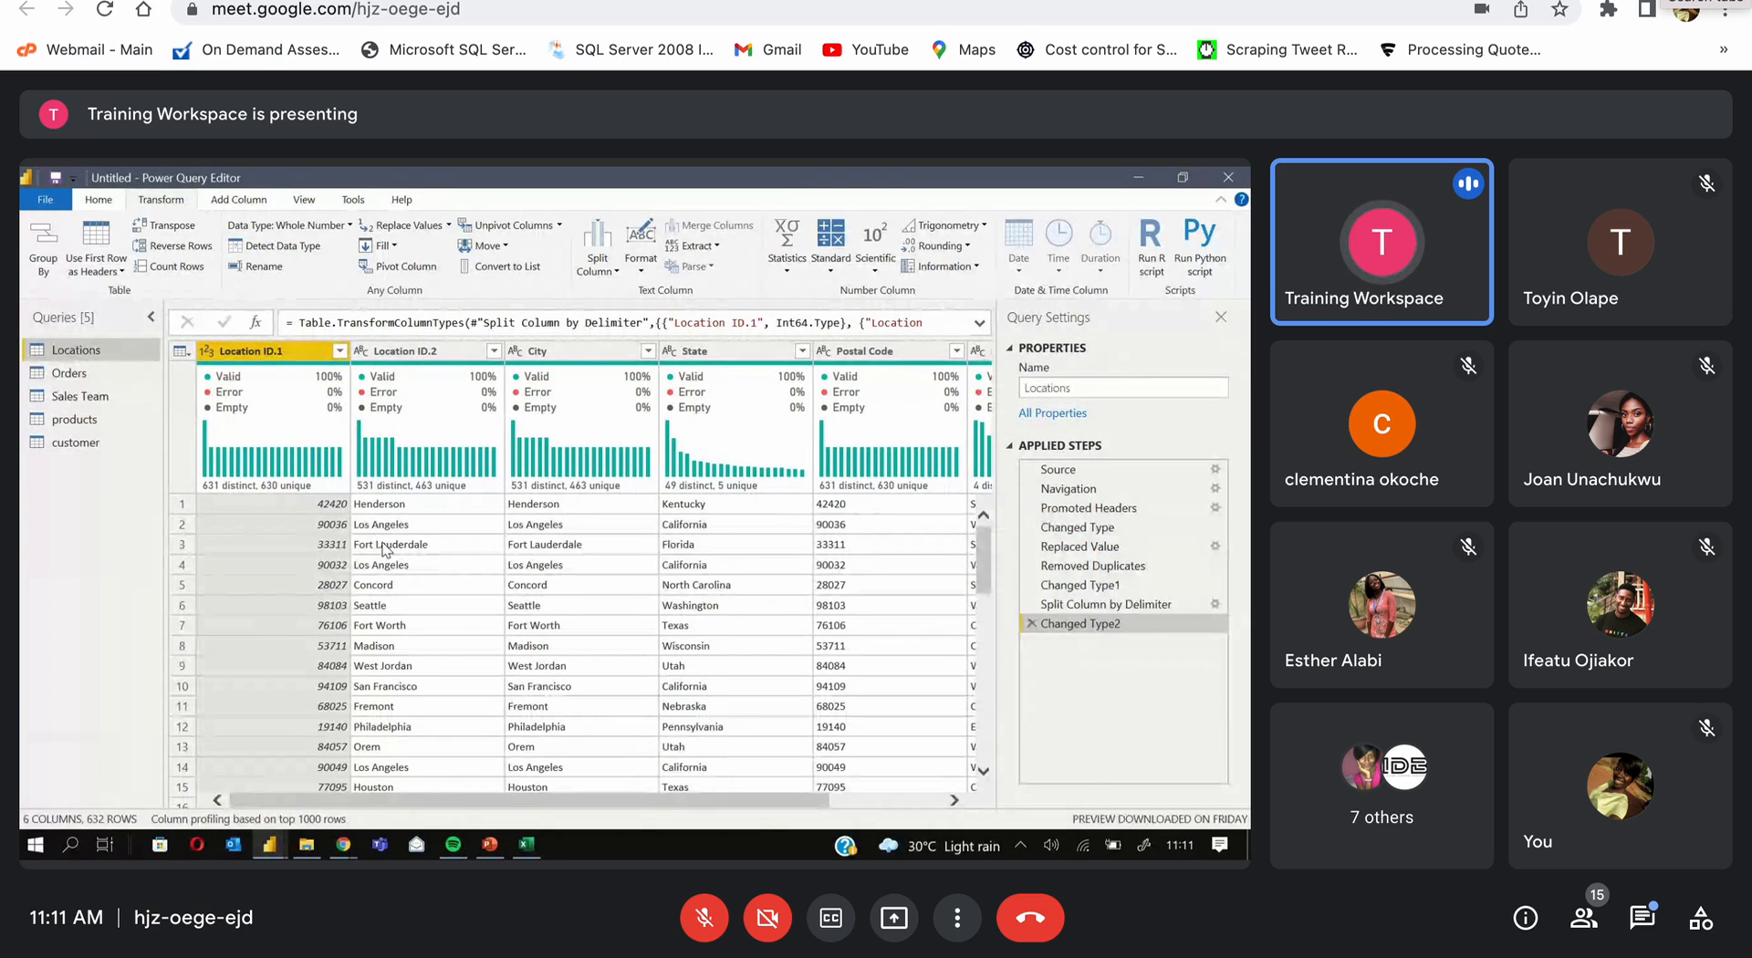
Delete the Changed Type2 and Split Column by Delimiter applied steps from Locations
click(384, 548)
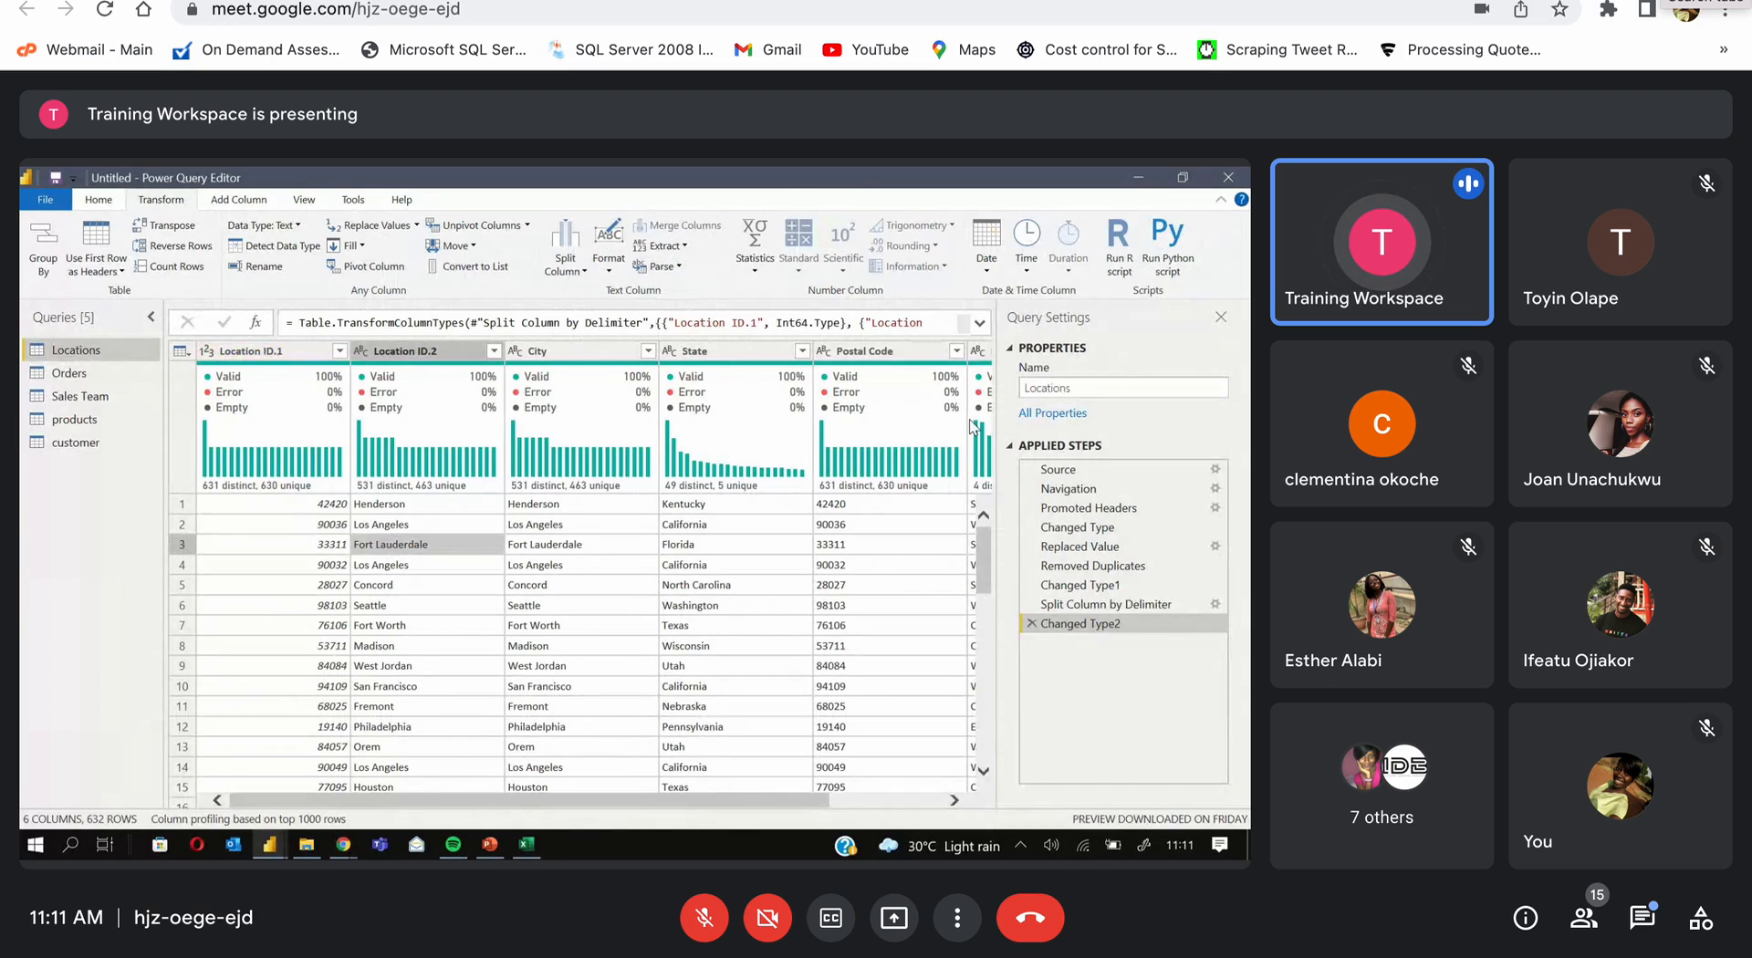
click(1031, 624)
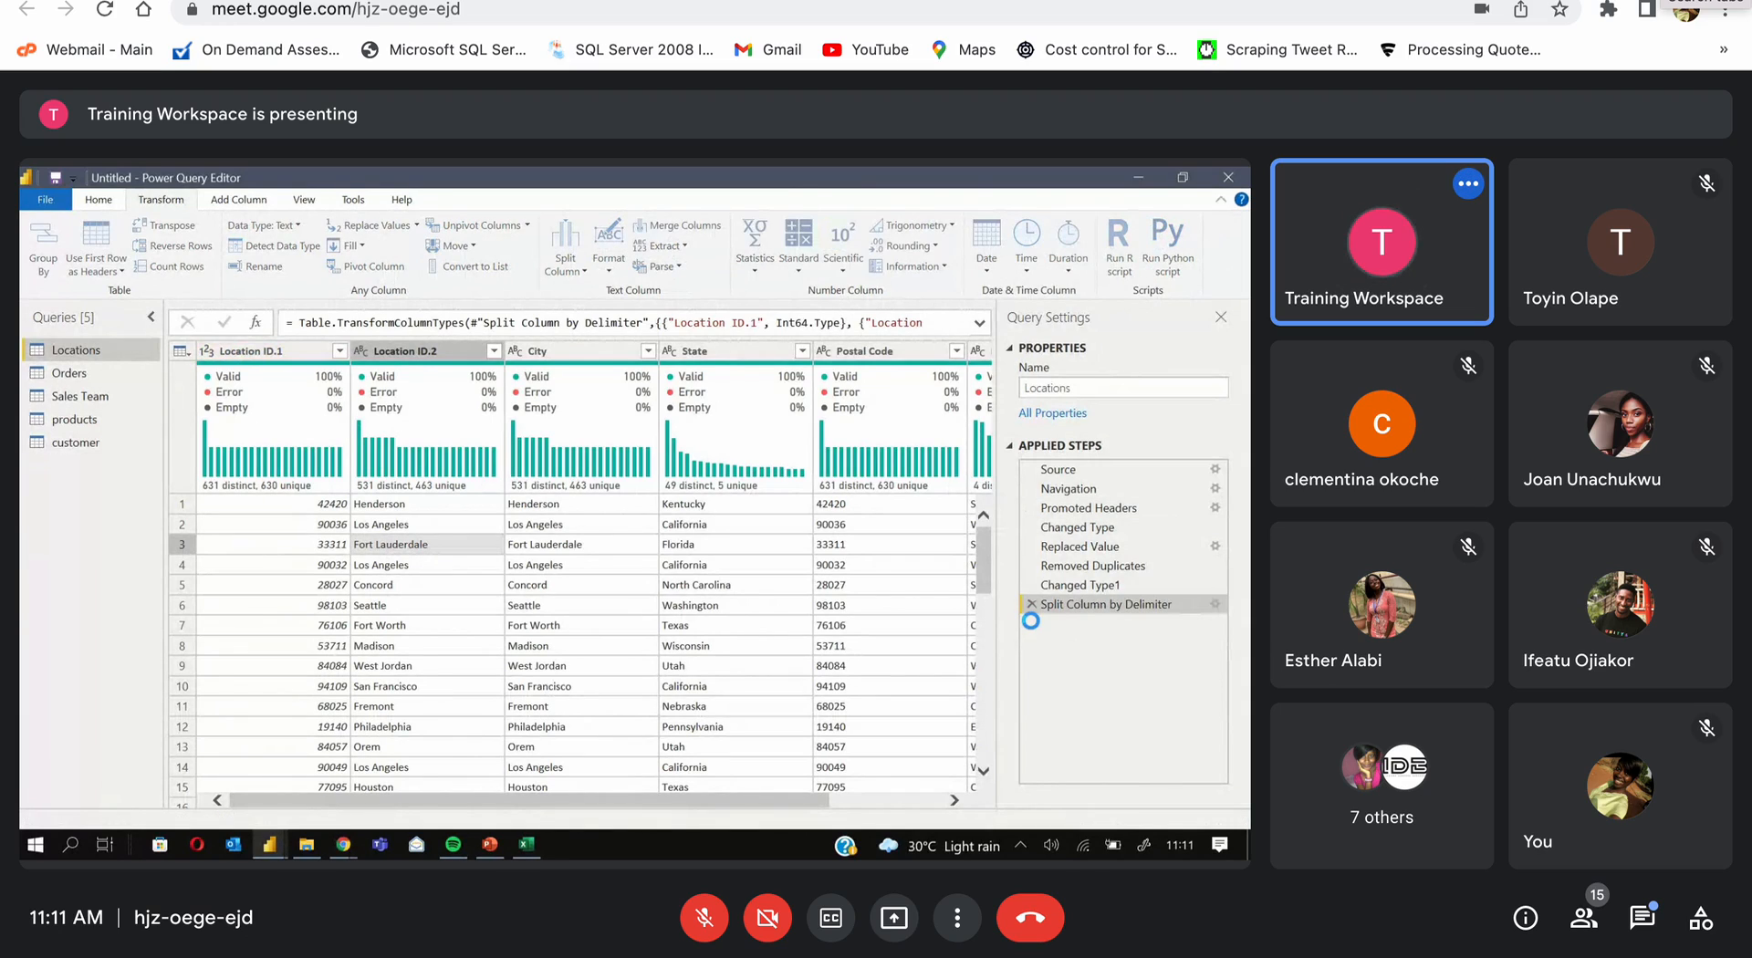
click(1031, 604)
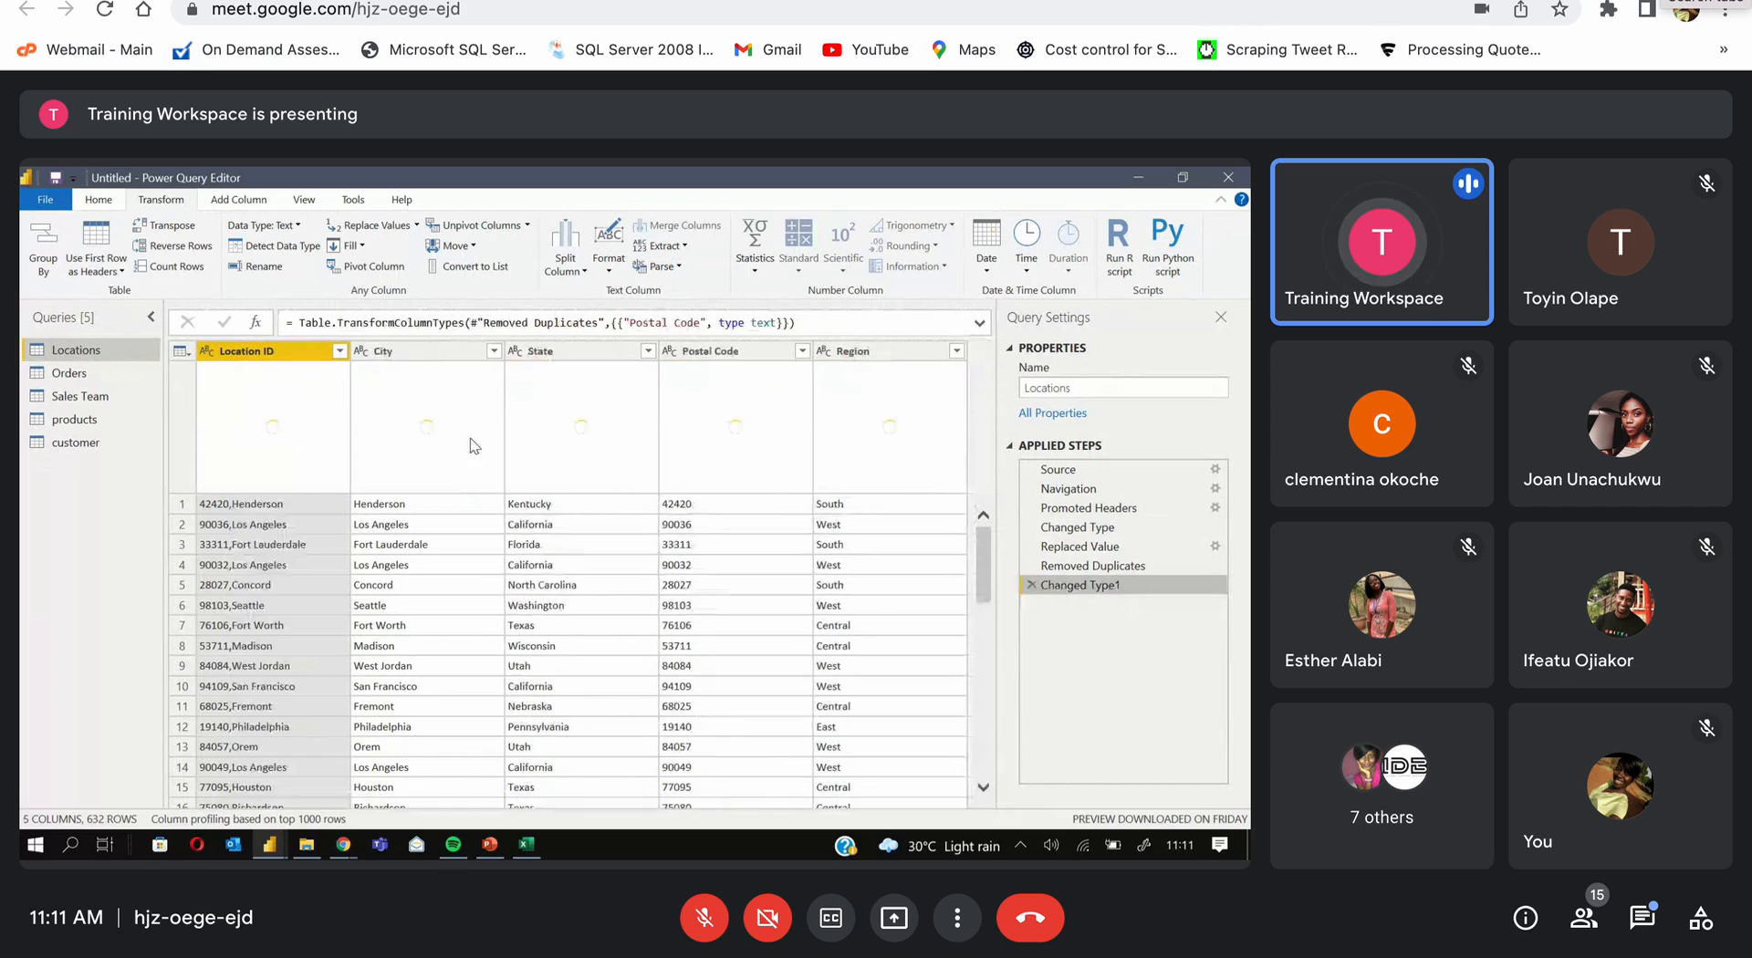
click(95, 198)
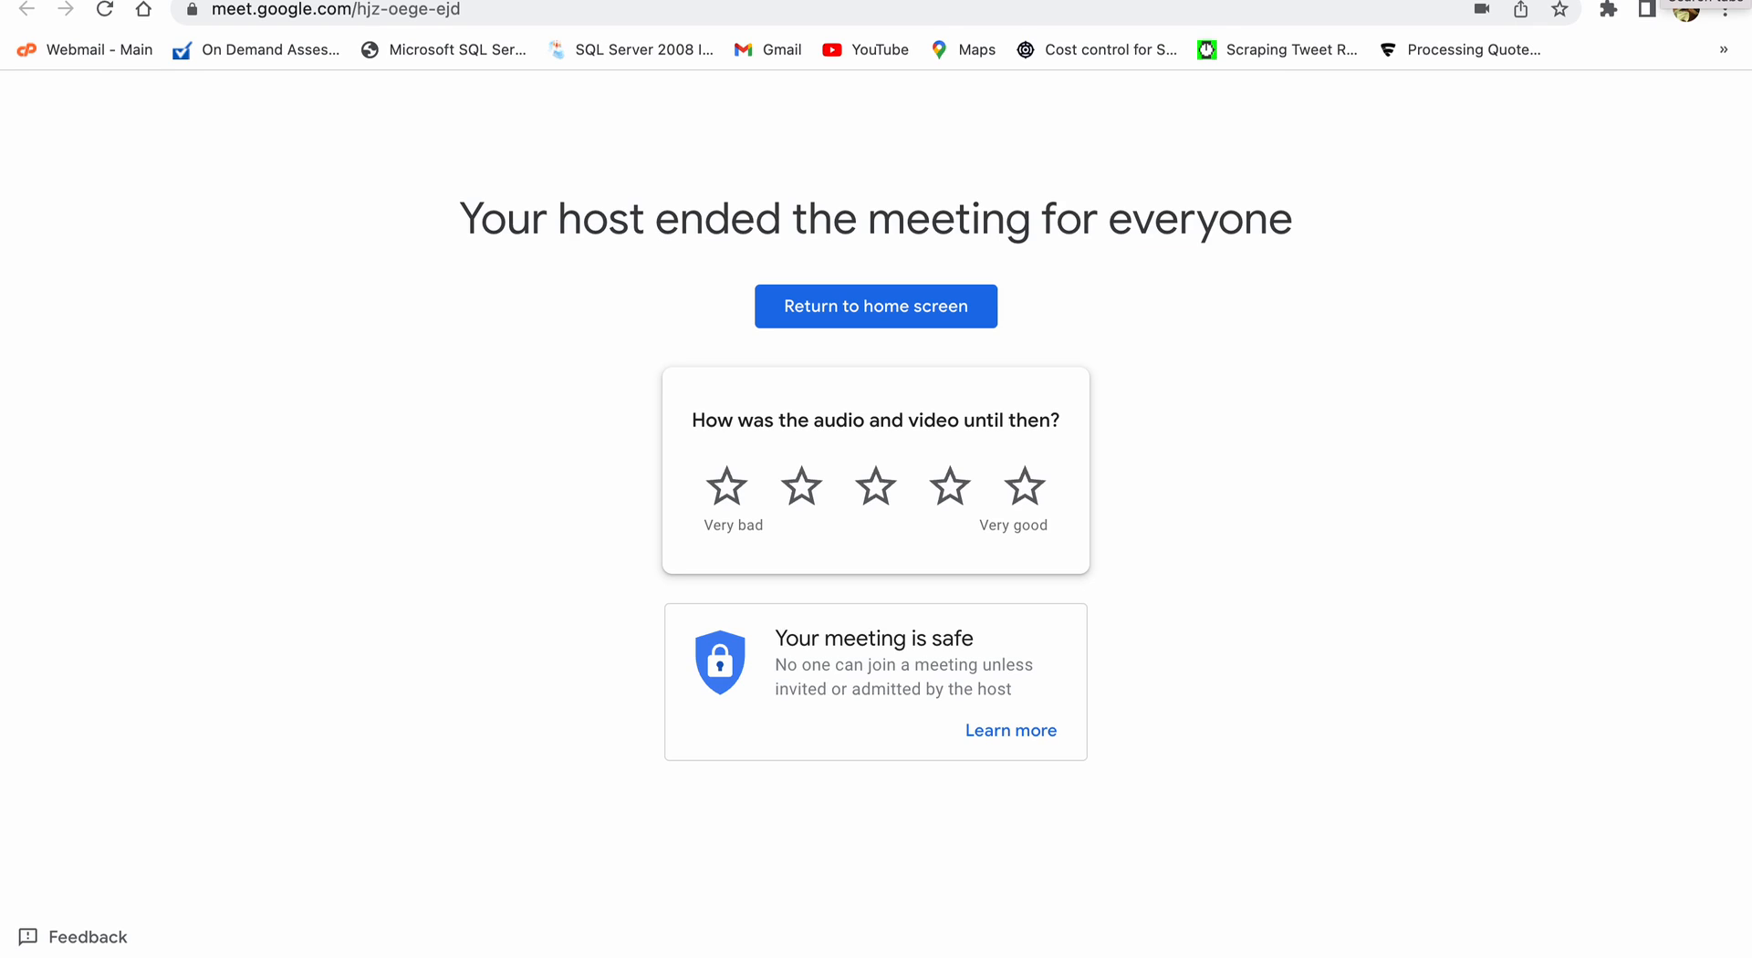
key(super+shift+q)
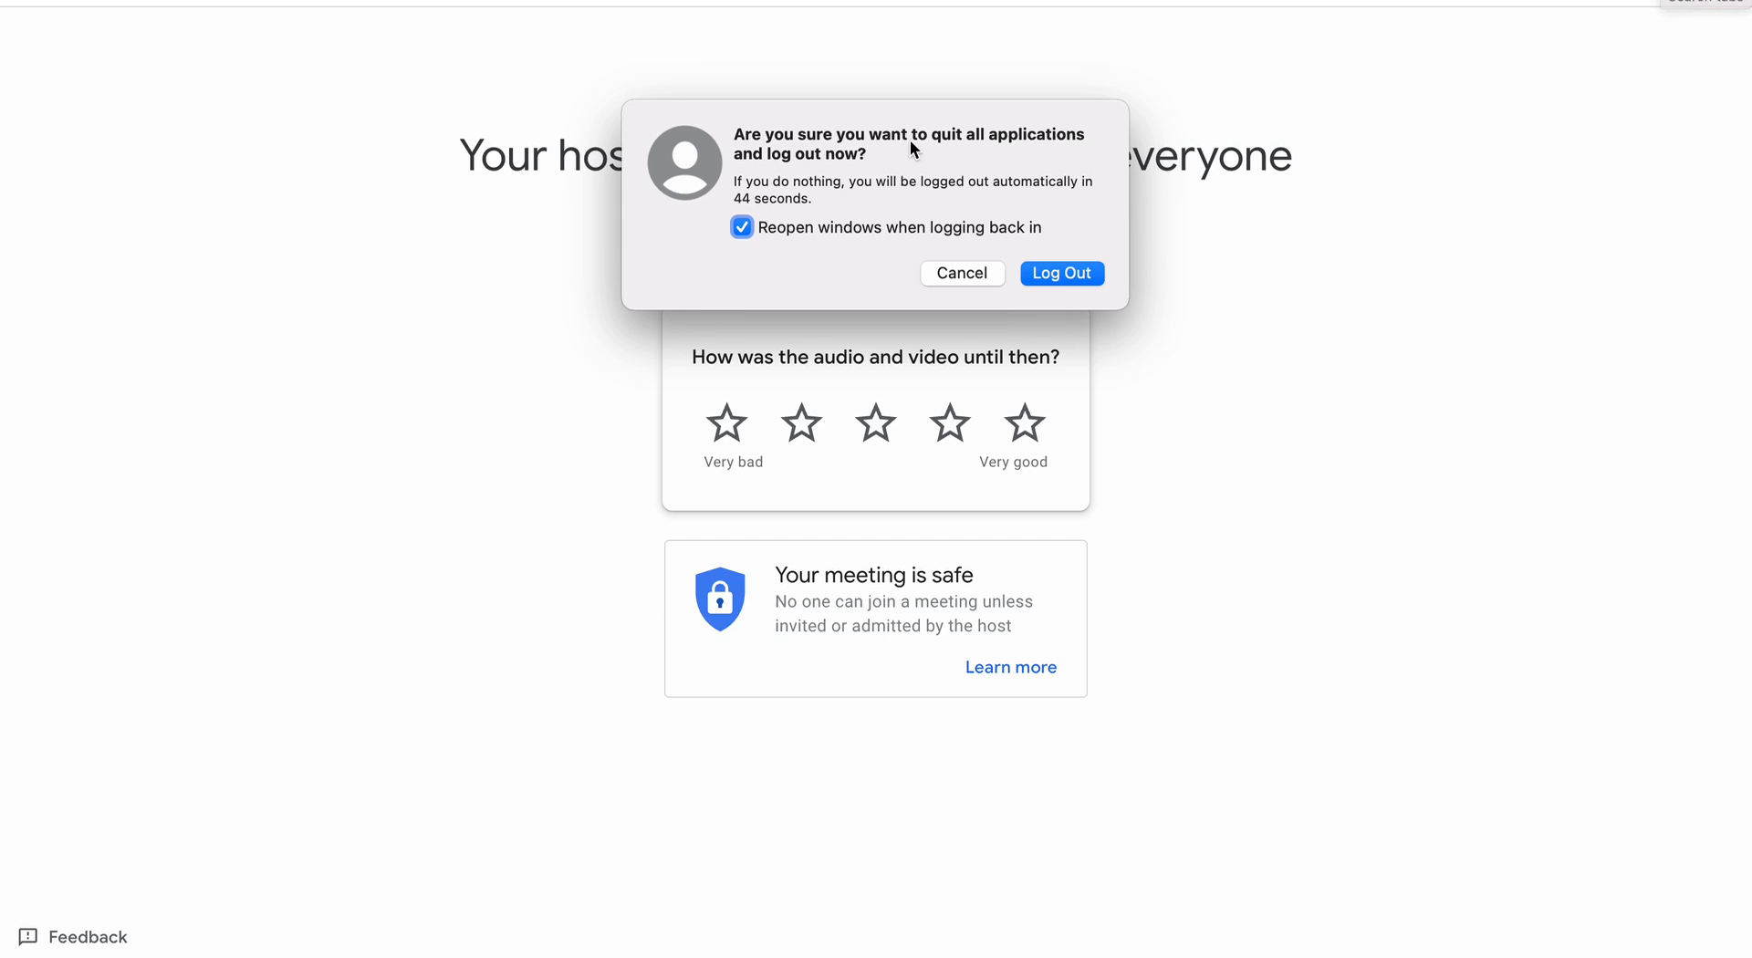
click(952, 274)
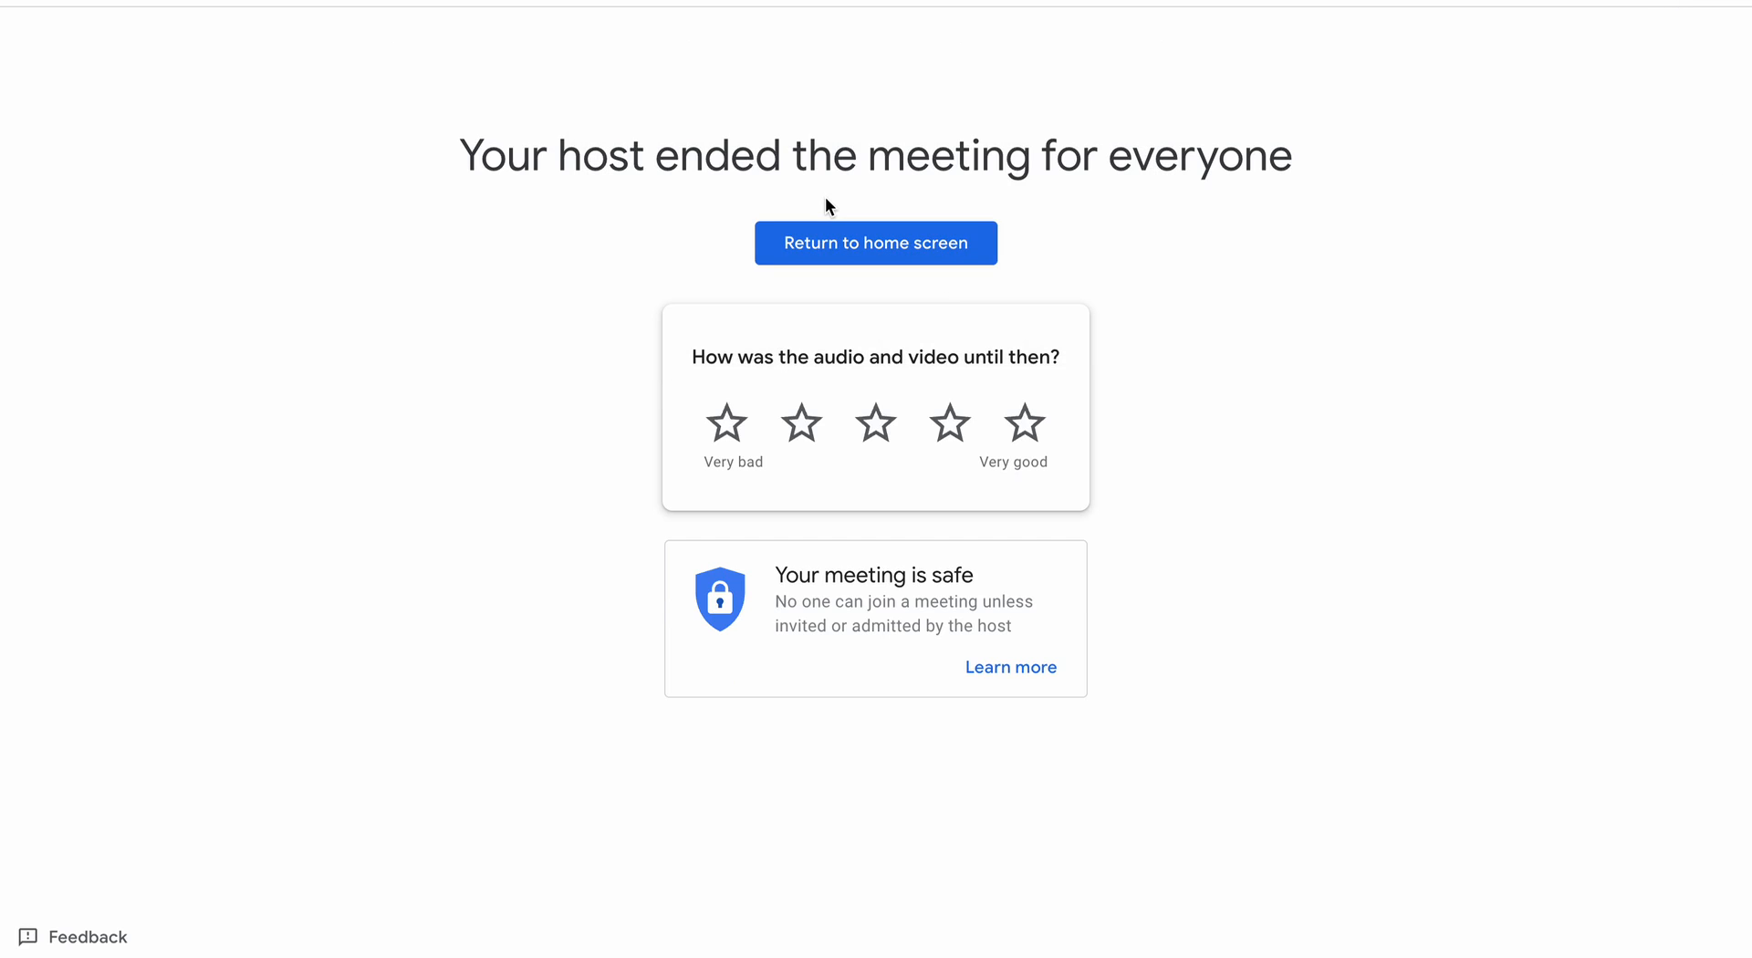
key(super+shift+5)
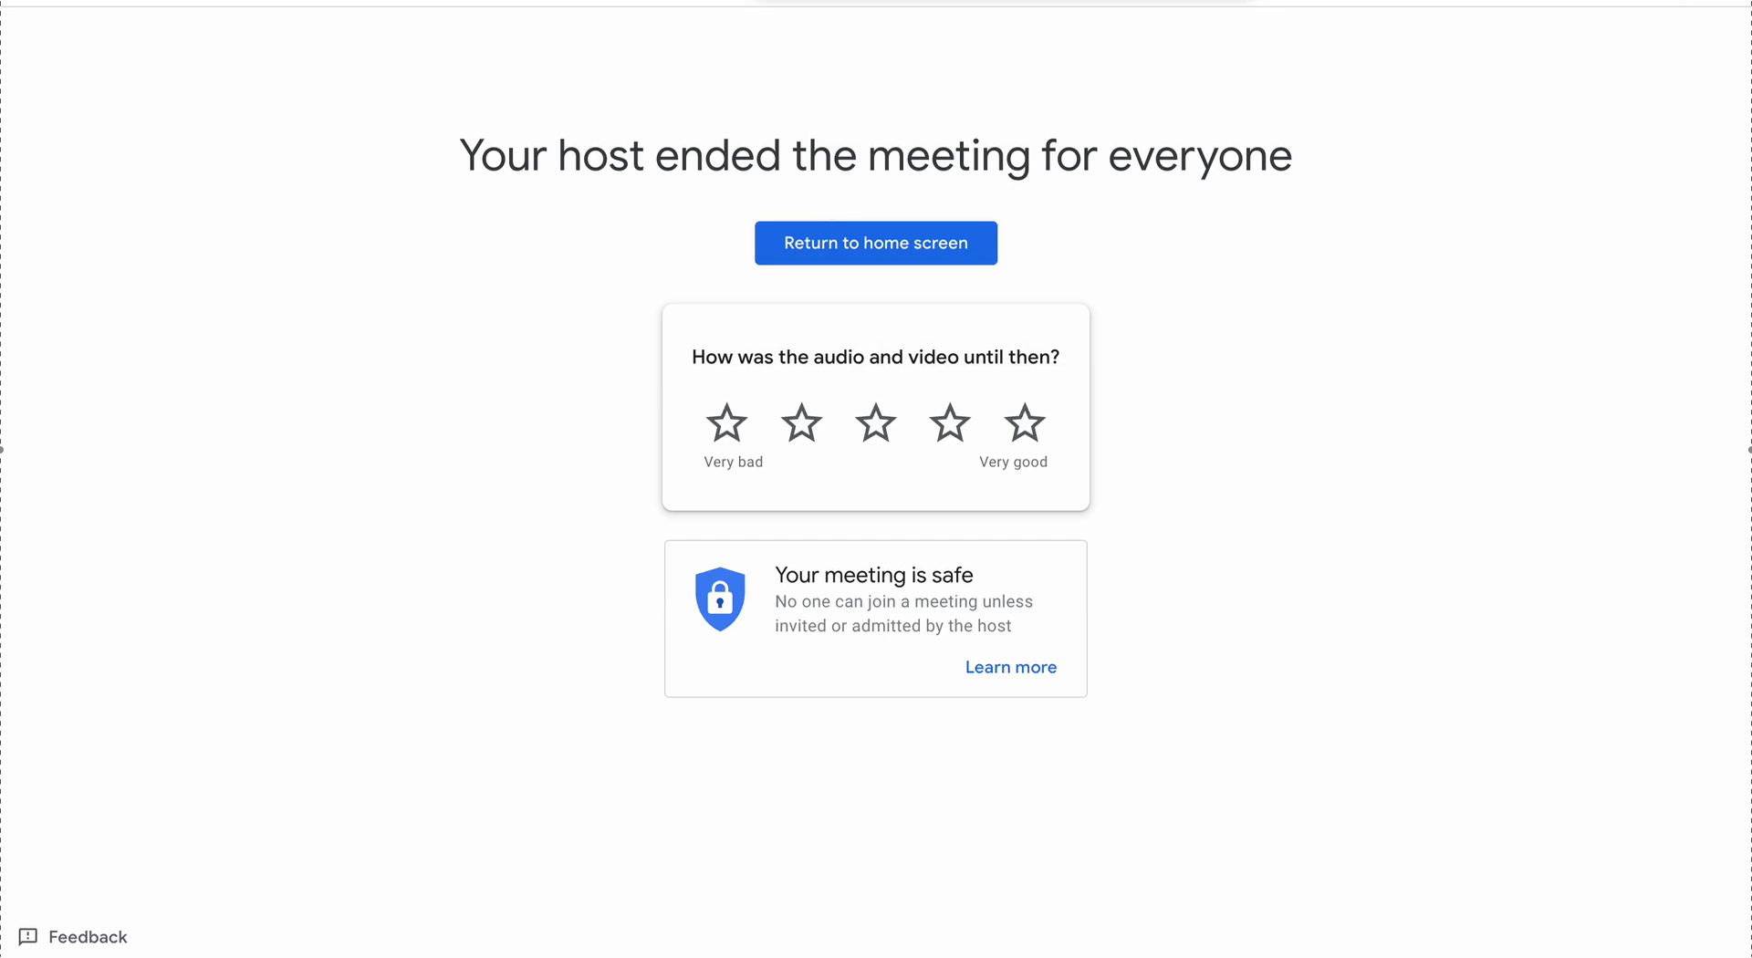